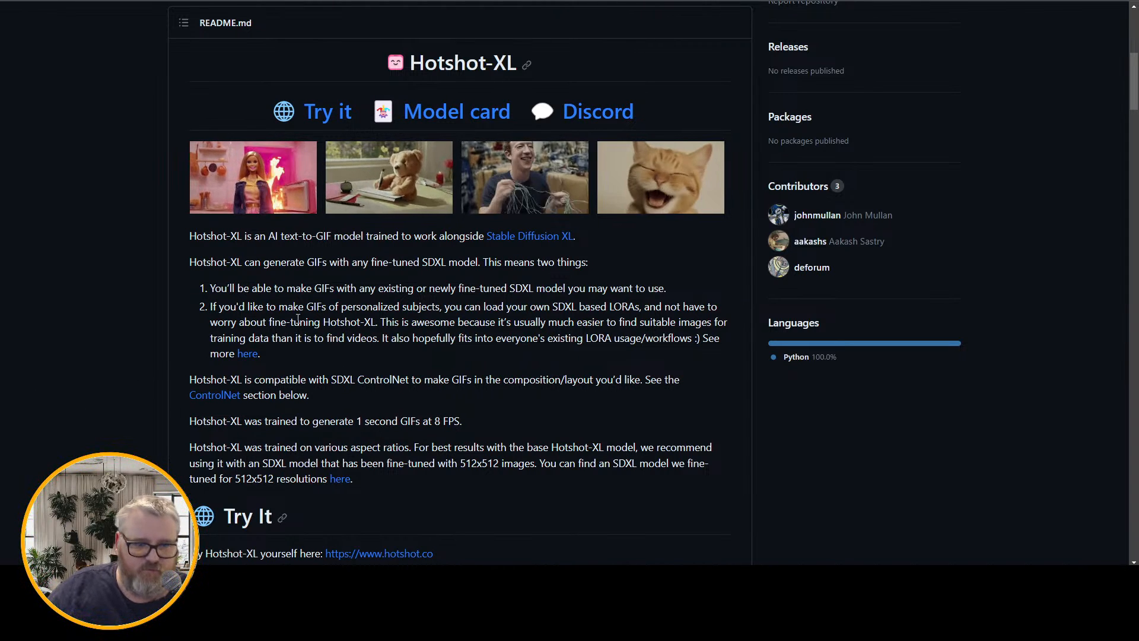
View the example GIFs under the Hotshot-XL README heading at full size, including the laughing cat
click(254, 181)
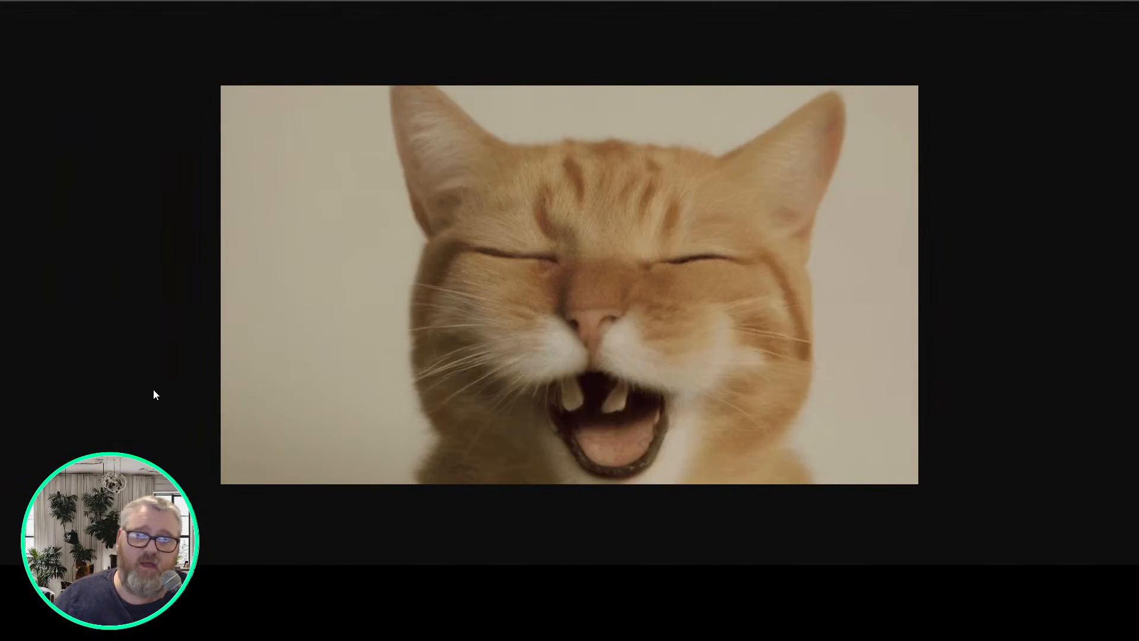
key(ctrl+w)
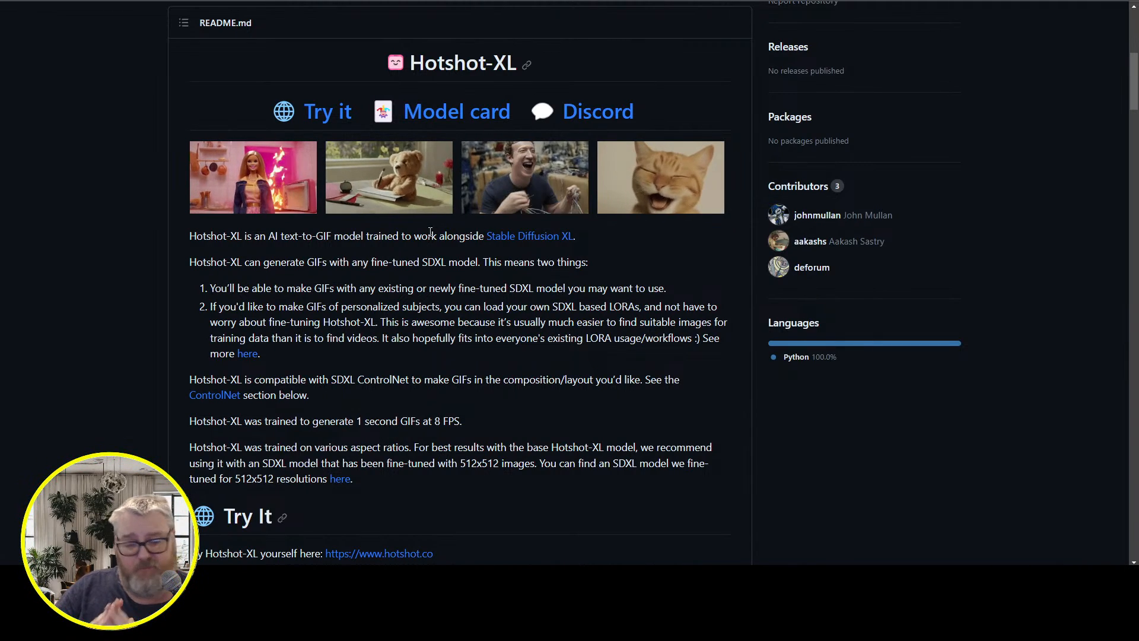
scroll(258, 107, down, 6)
scroll(301, 182, up, 5)
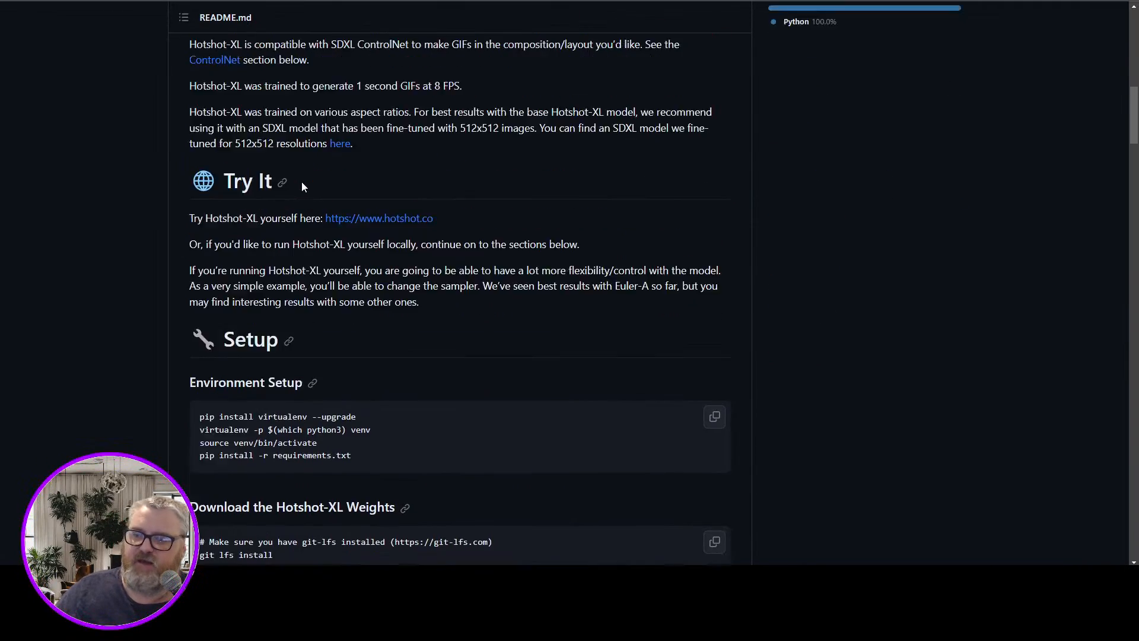
View the four Text-to-GIF example outputs at full size: Sasquatch scuba diving, smoking camel, Ronald McDonald with lipstick, and Drake with cupcakes
scroll(416, 201, down, 10)
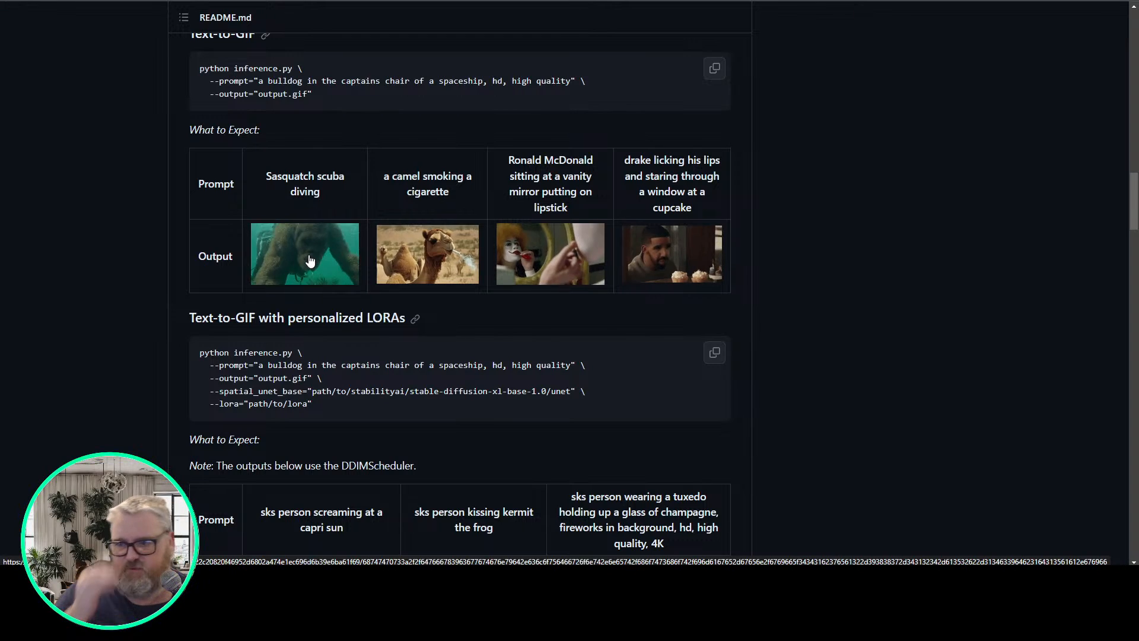
click(310, 260)
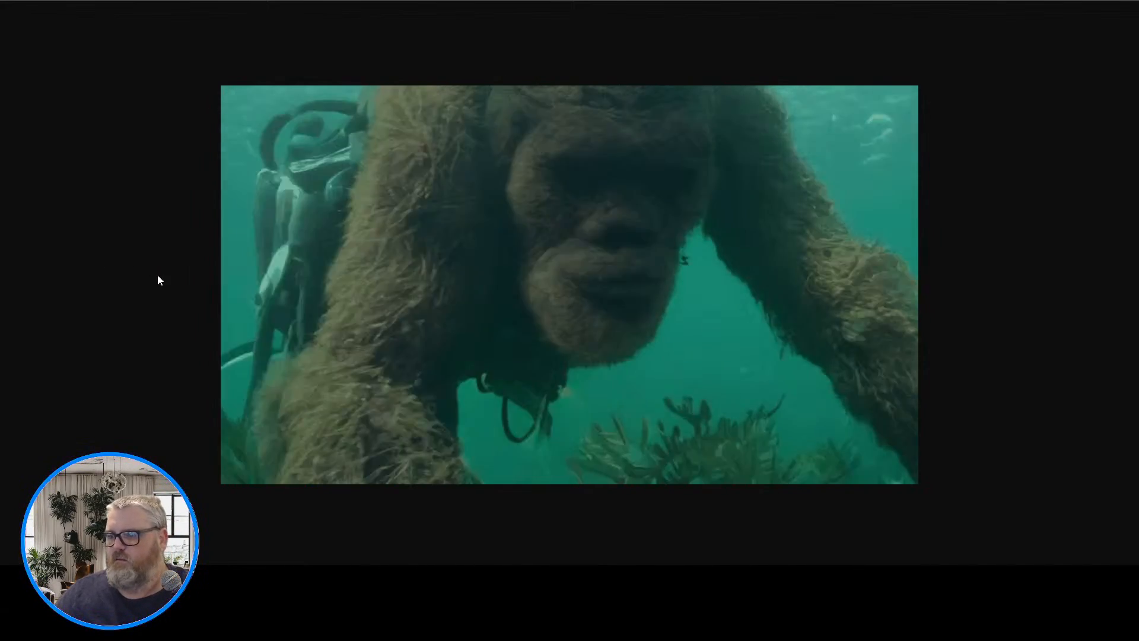
key(alt+Left)
click(402, 251)
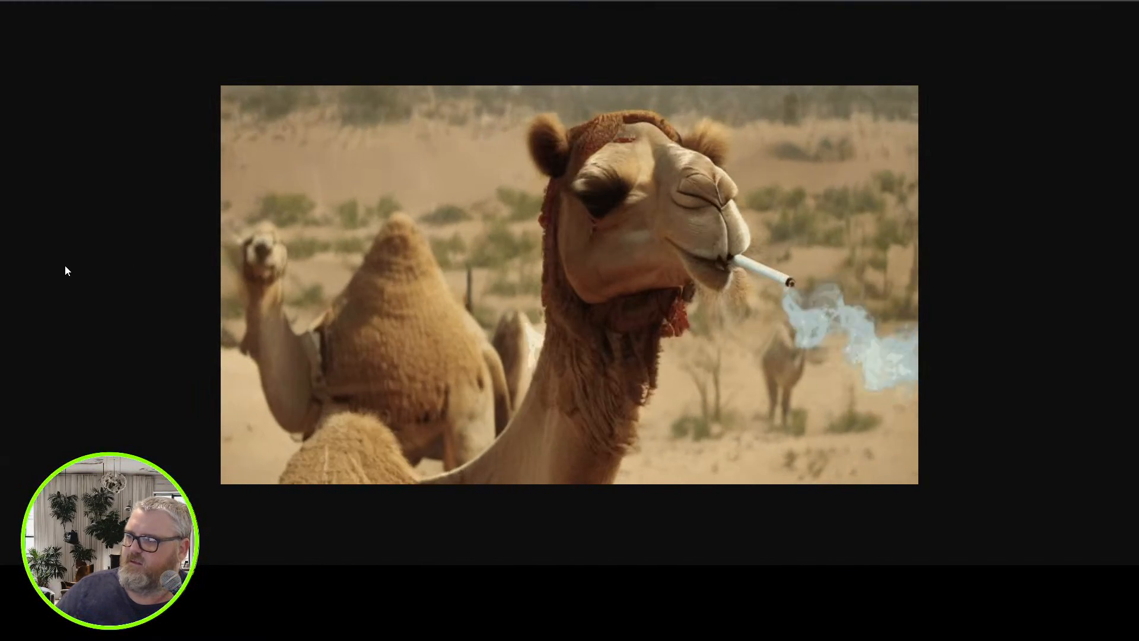
key(alt+Left)
click(547, 248)
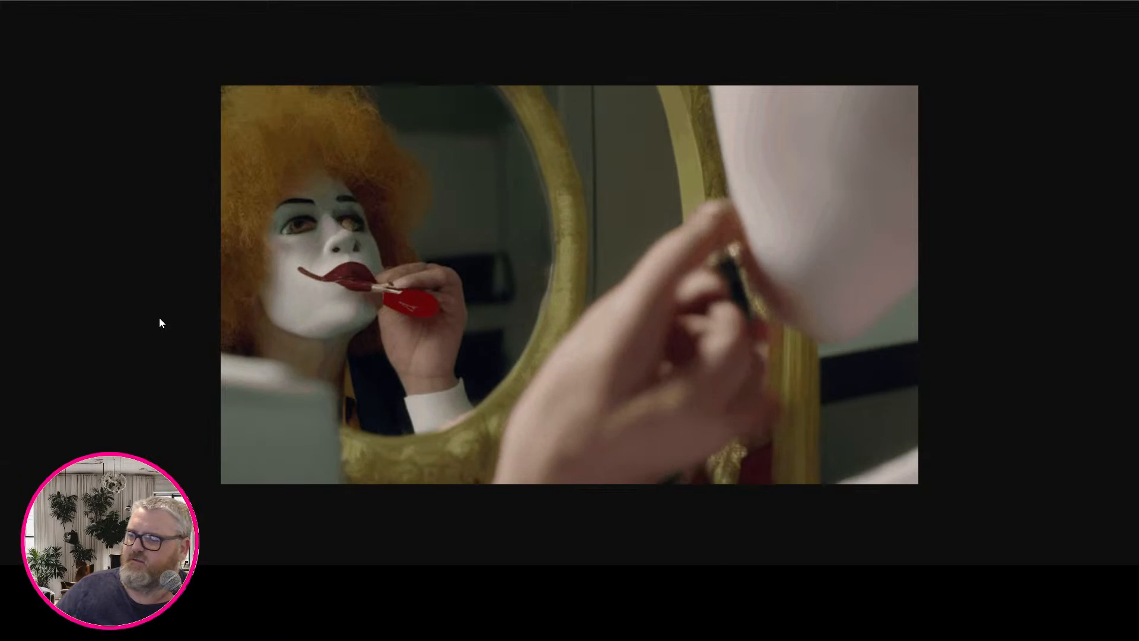
key(alt+Left)
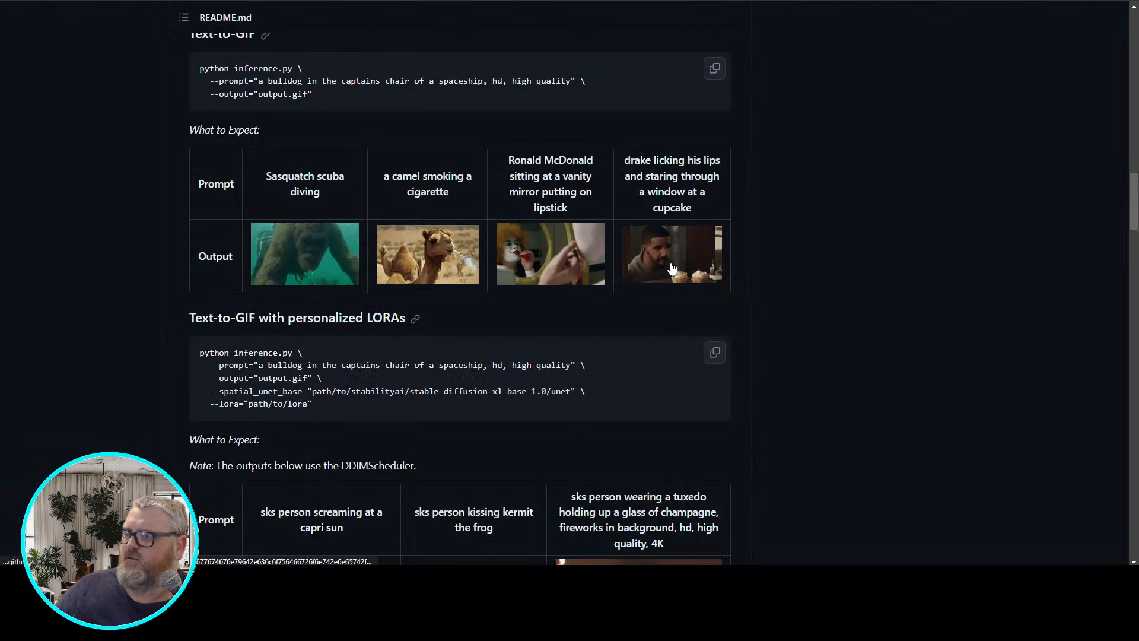
click(668, 261)
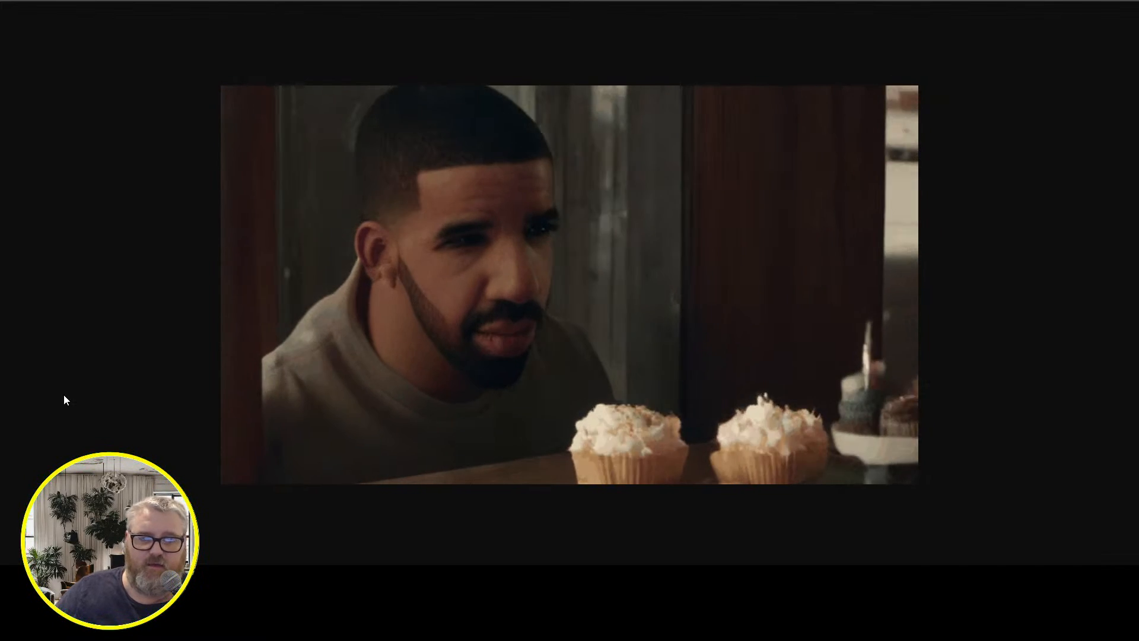
key(ctrl+w)
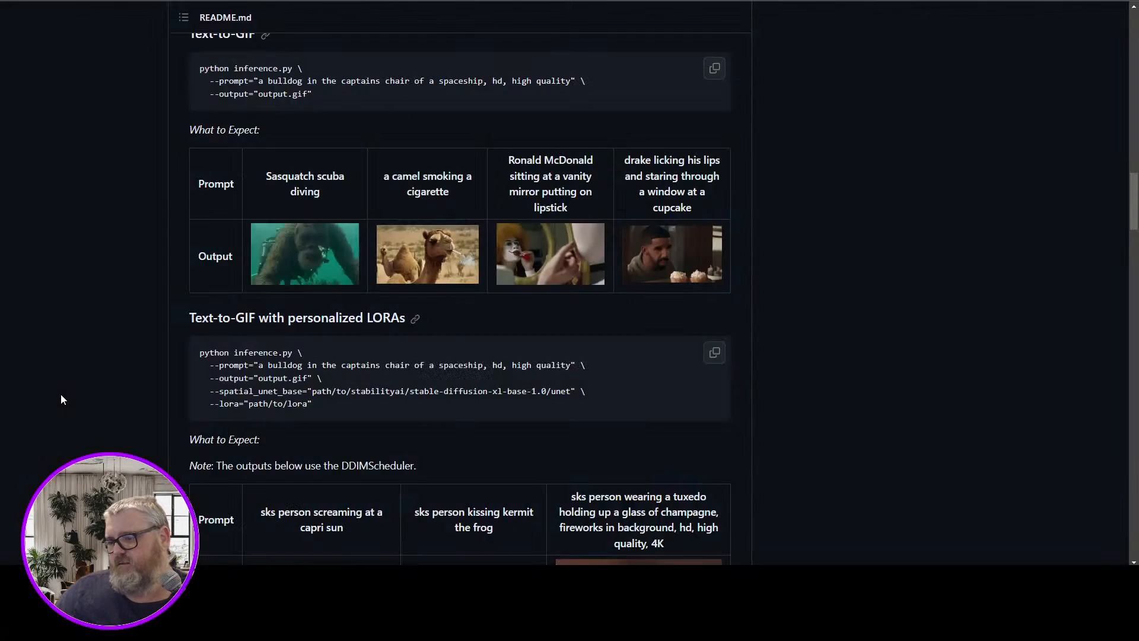
Check the personalized LORA example outputs for the capri sun and kermit the frog prompts at full size
scroll(70, 376, down, 3)
scroll(70, 372, down, 1)
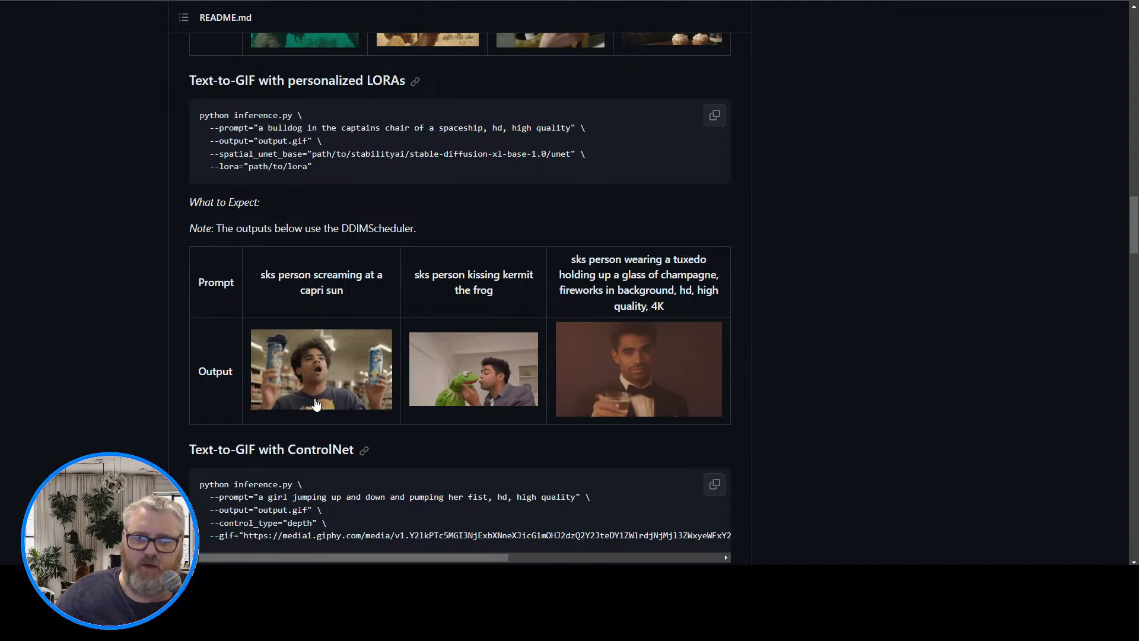
click(355, 401)
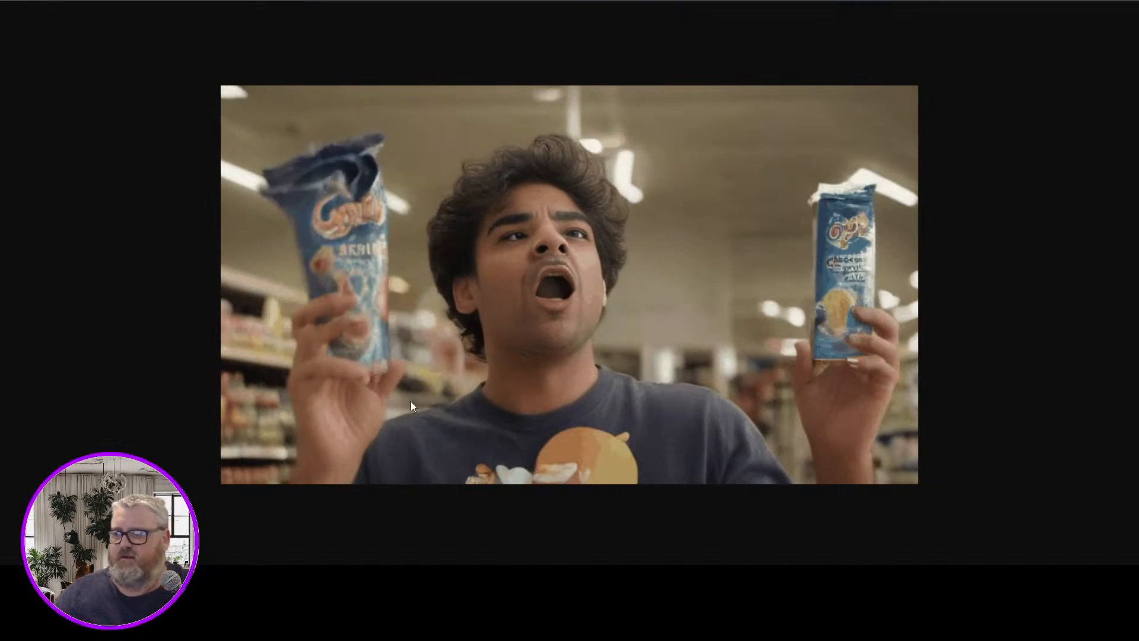
key(alt+Left)
click(459, 382)
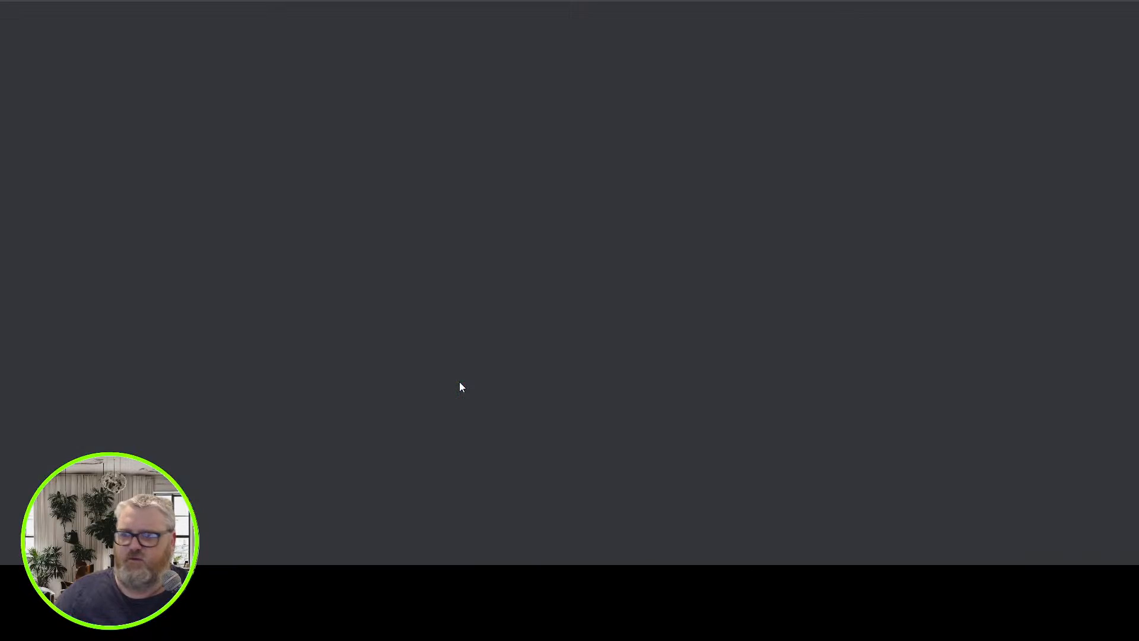
key(alt+Left)
Compare the control GIF and the output GIF of the keanu reeves "HELP" sign example in the ControlNet section
scroll(460, 371, down, 2)
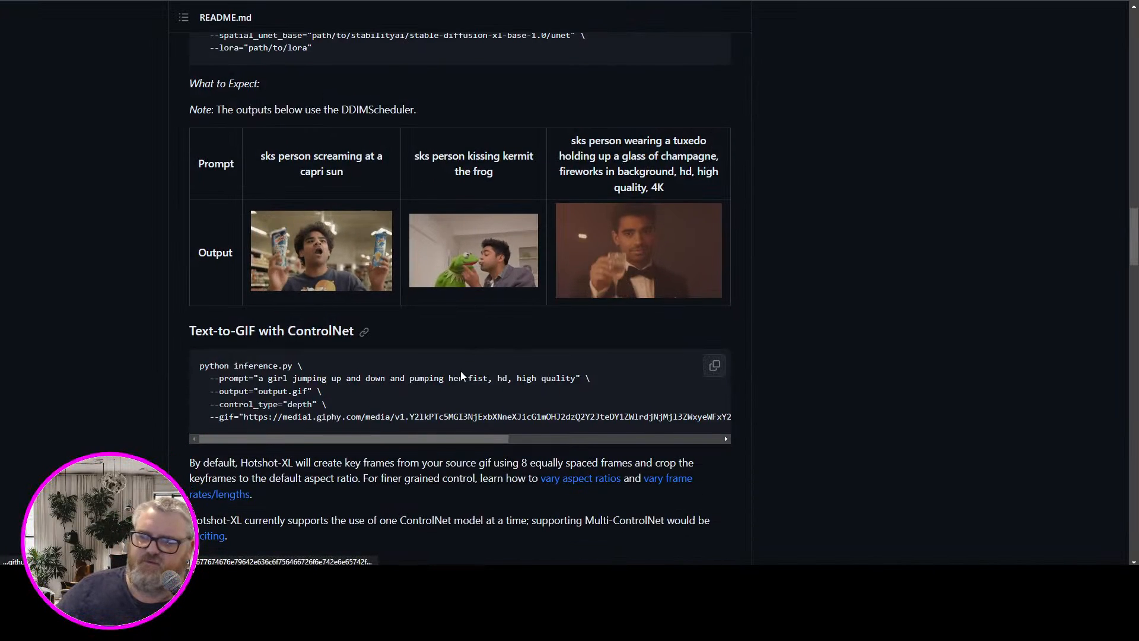
scroll(333, 369, down, 8)
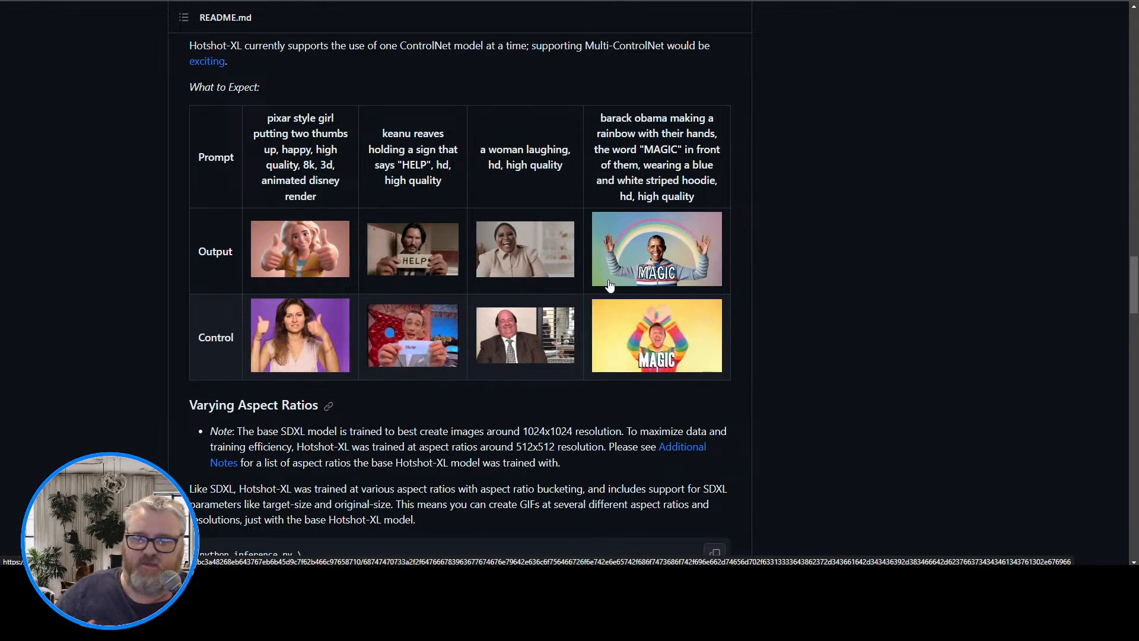
click(419, 334)
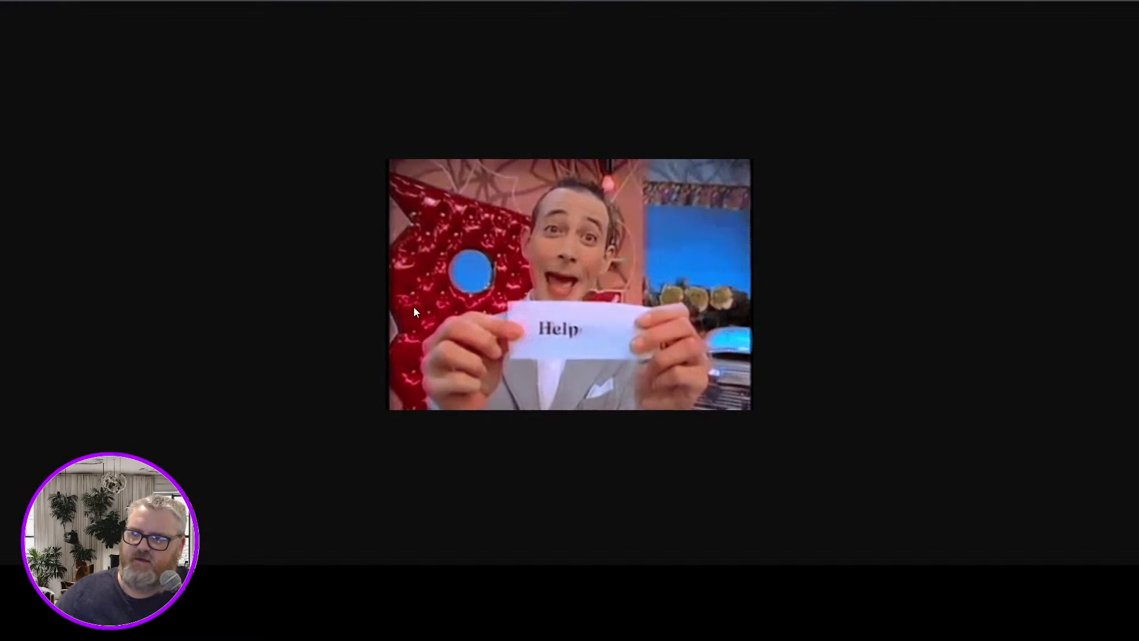
key(alt+Left)
click(419, 249)
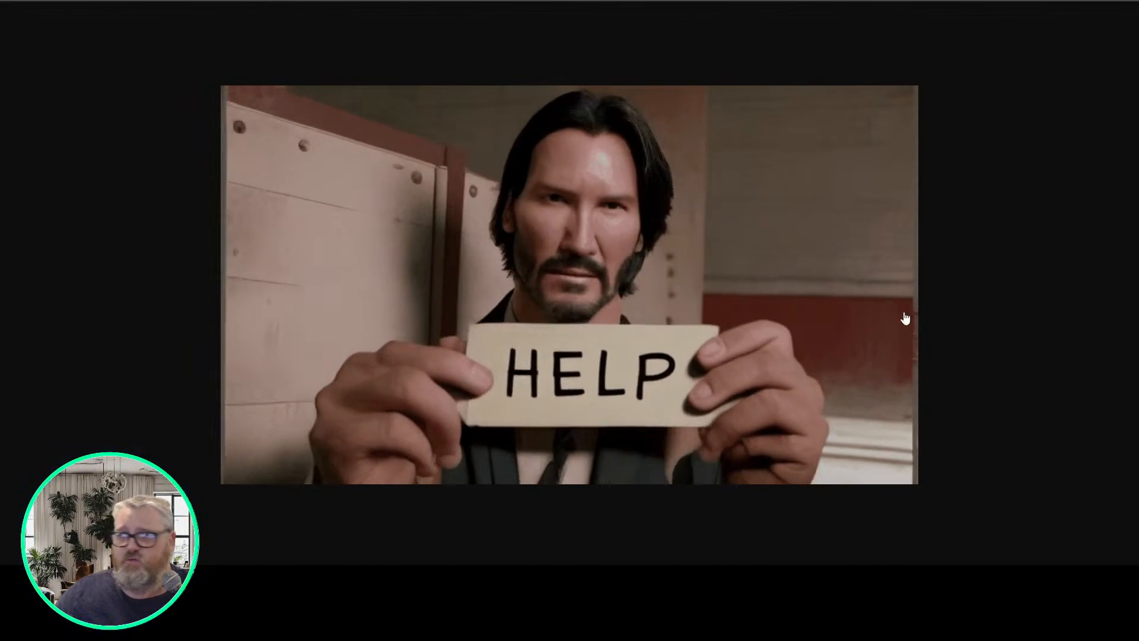
key(alt+Left)
Open the control and output GIFs of the laughing woman example, plus the control GIF of the "MAGIC" rainbow example
click(538, 328)
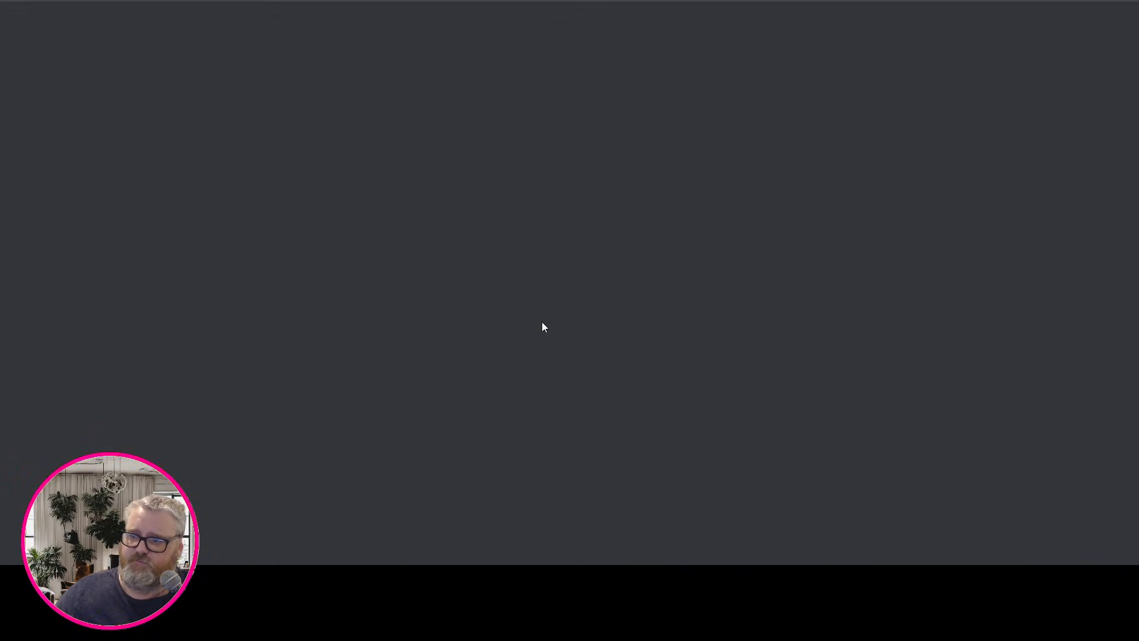
key(alt+Left)
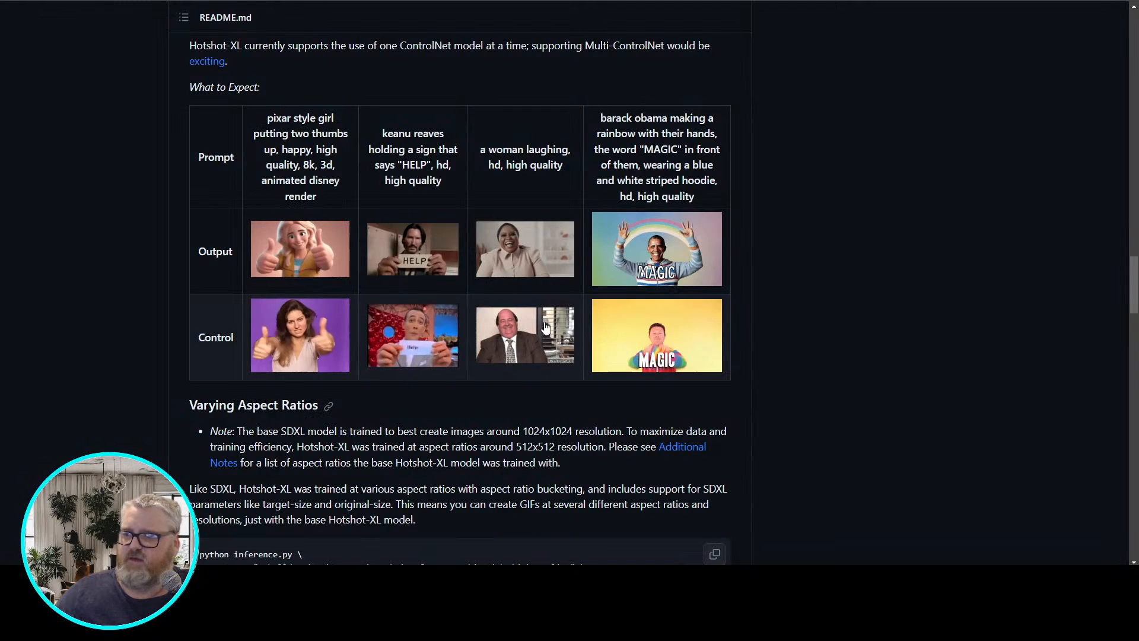
click(546, 327)
key(alt+Left)
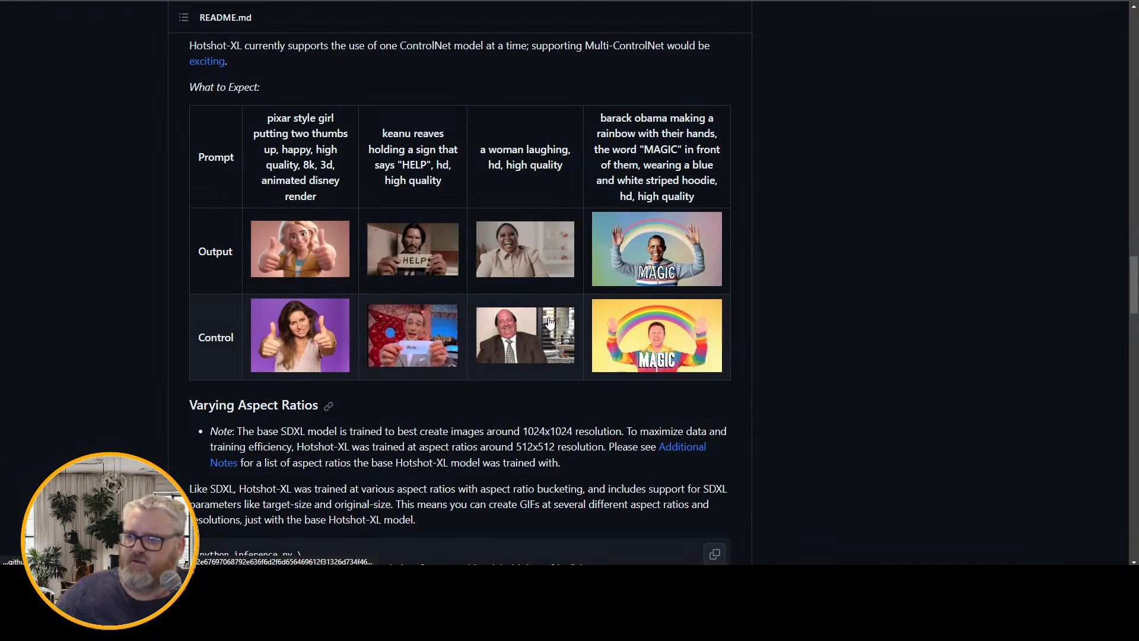
click(547, 260)
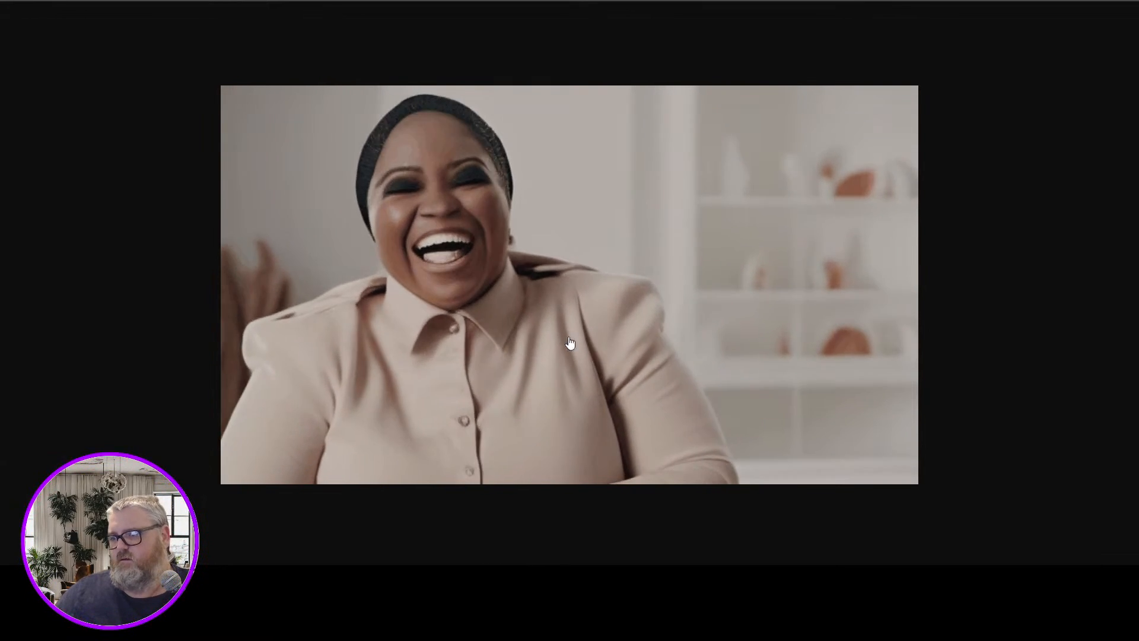
key(alt+Left)
click(652, 332)
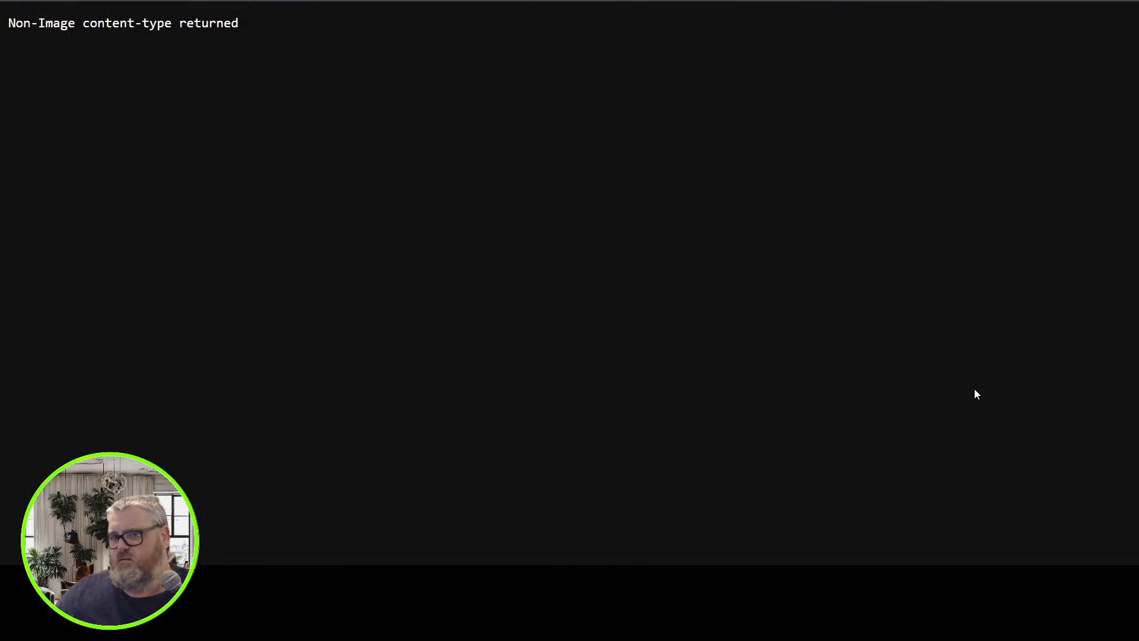
key(alt+Left)
Skim the README sections on varying aspect ratios, supported aspect ratios and fine-tuning
scroll(489, 394, down, 5)
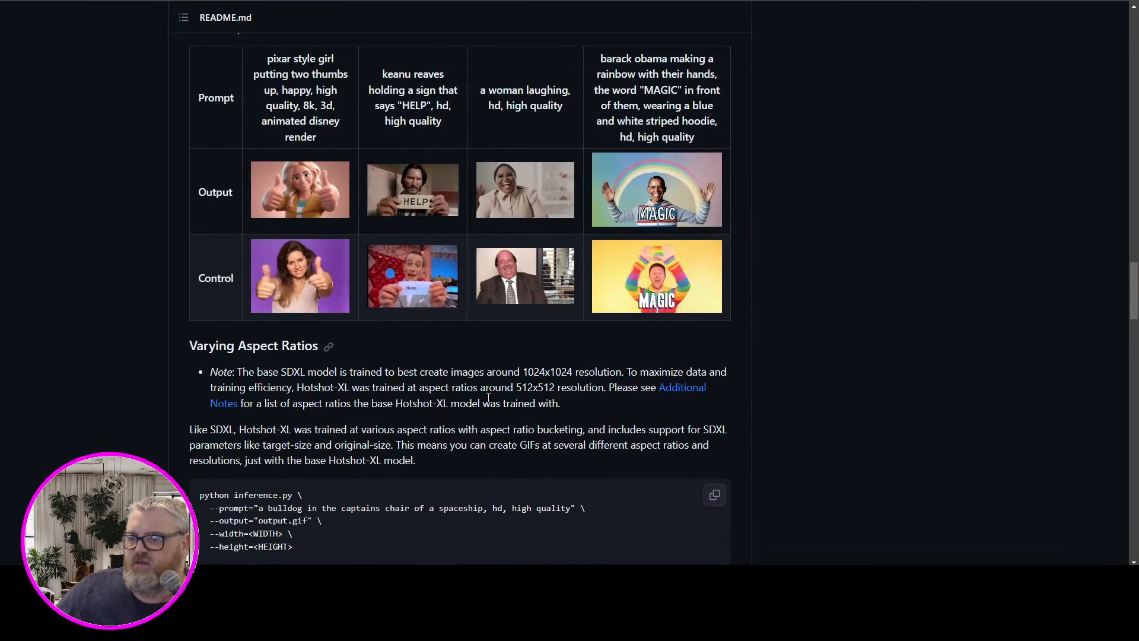
scroll(486, 405, down, 20)
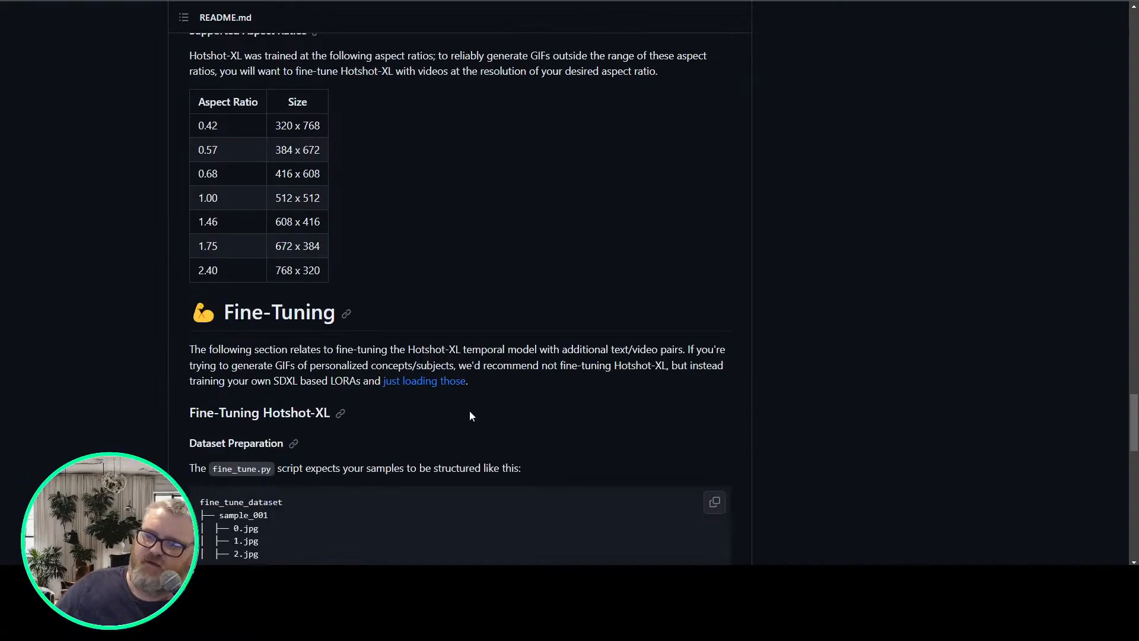
scroll(469, 408, up, 20)
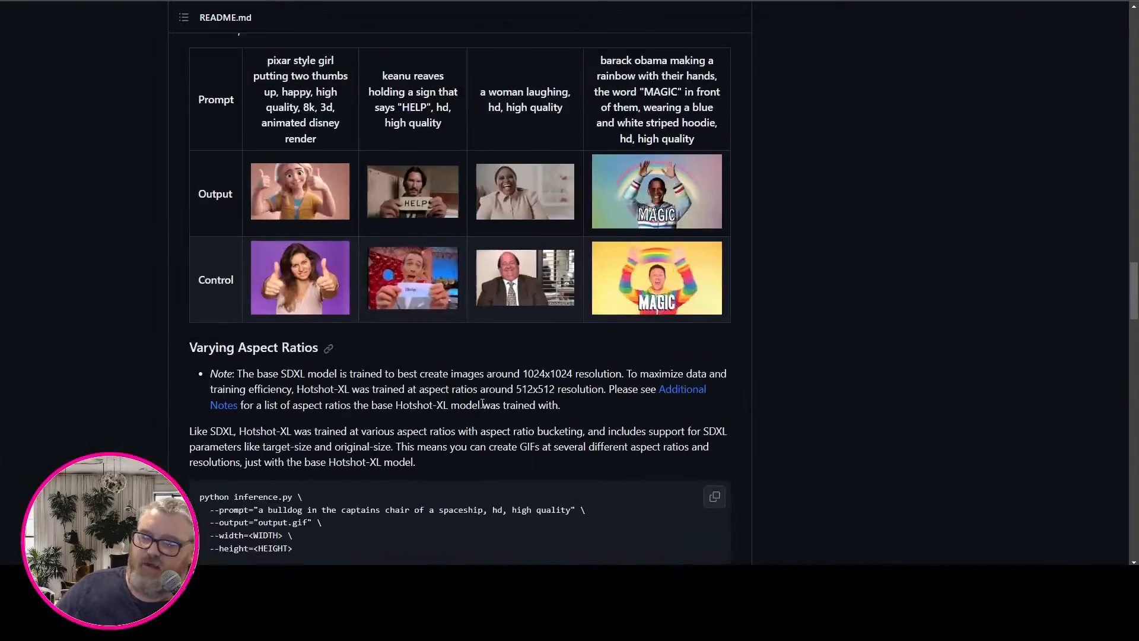
scroll(481, 407, up, 20)
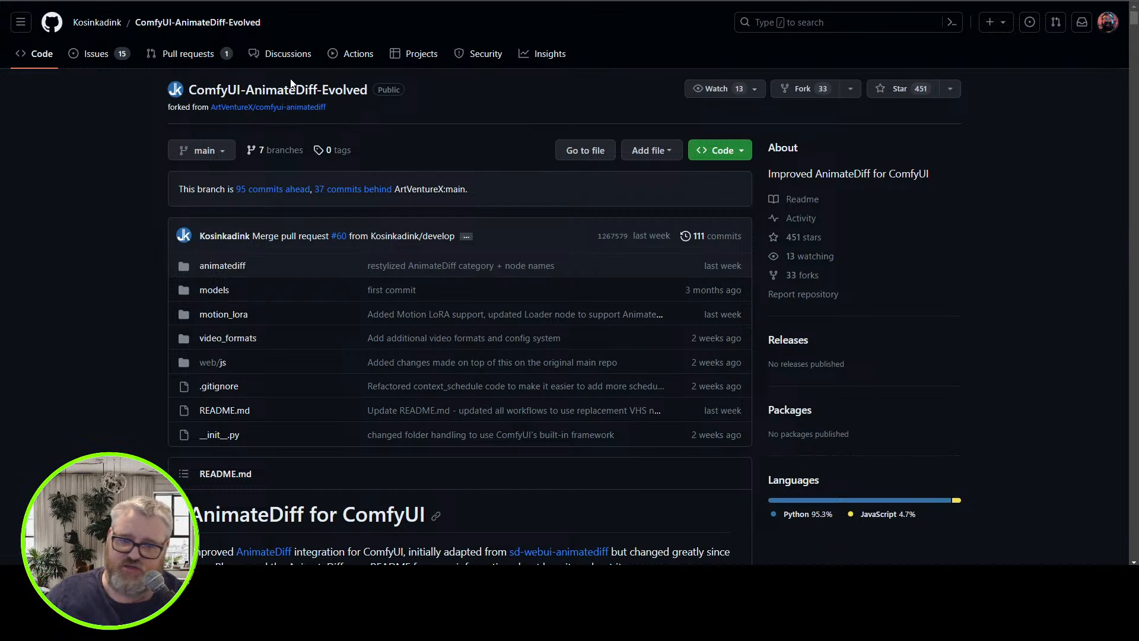
Switch the ComfyUI-AnimateDiff-Evolved repository from main to the hotshot-xl-support branch
click(199, 151)
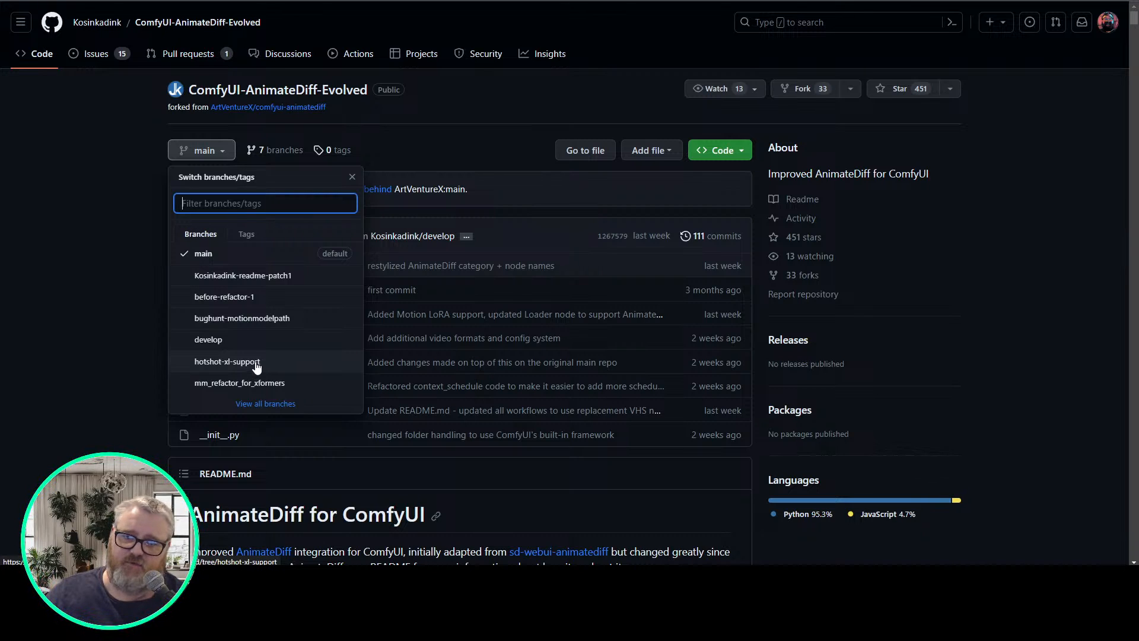
click(62, 347)
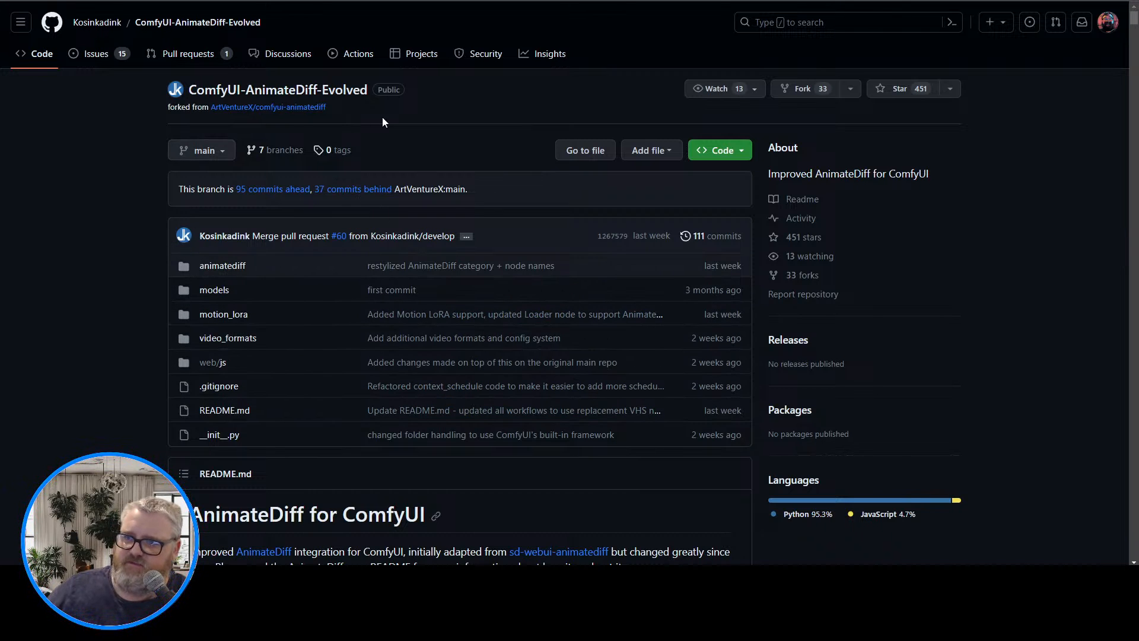
click(199, 150)
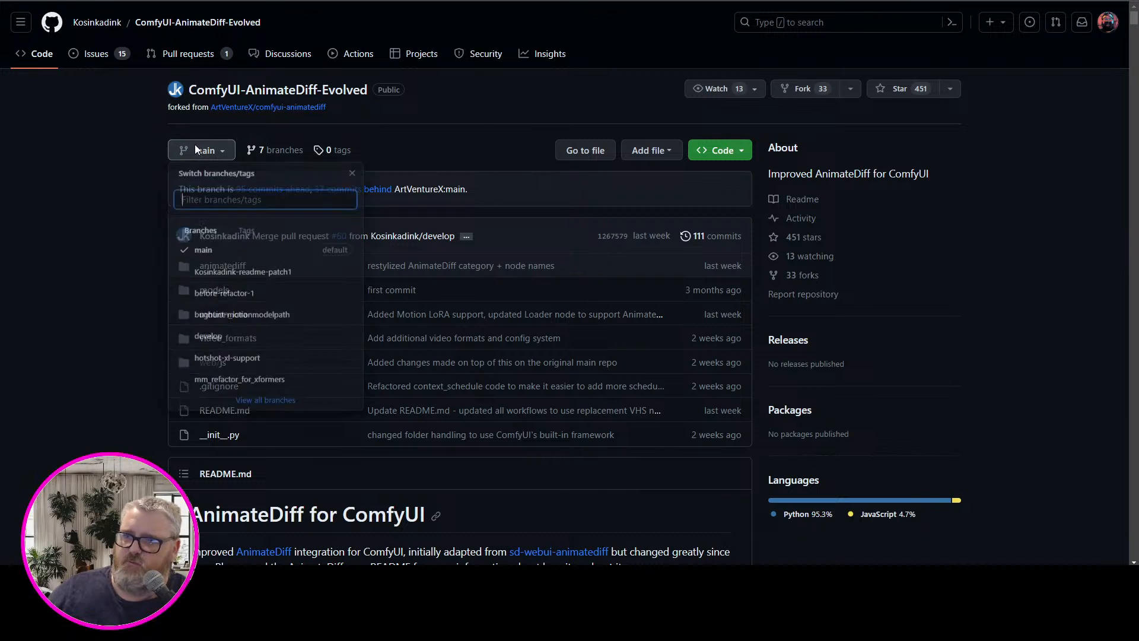
click(239, 368)
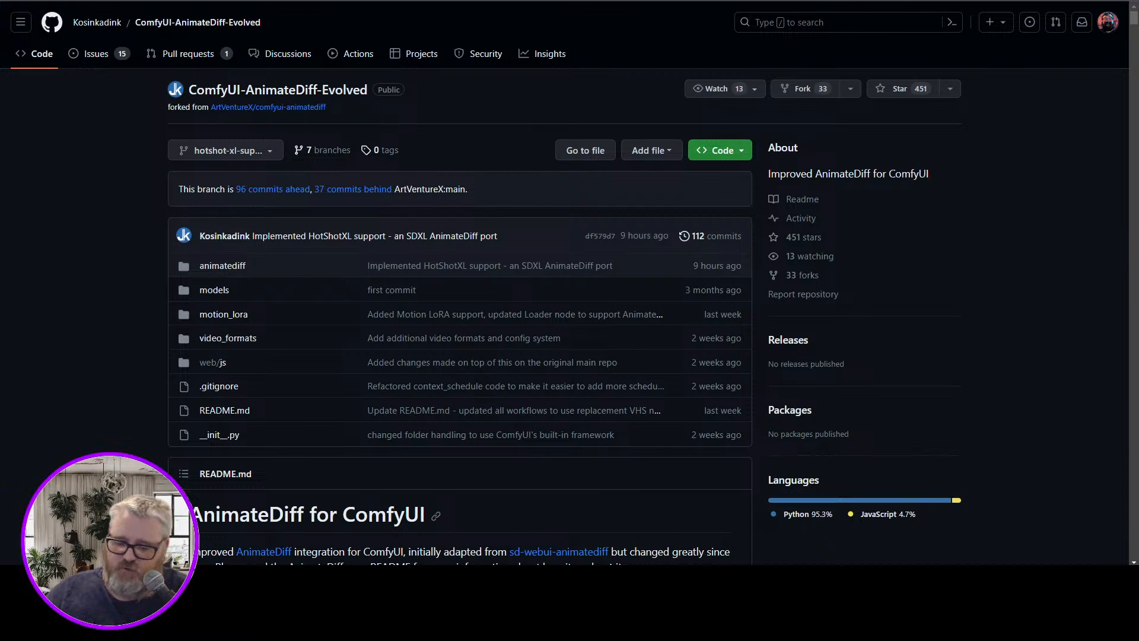
Open C:\ai\ComfyUI_windows_portable in a maximized File Explorer window and go into its ComfyUI folder
key(super+r)
text(c:\ai\)
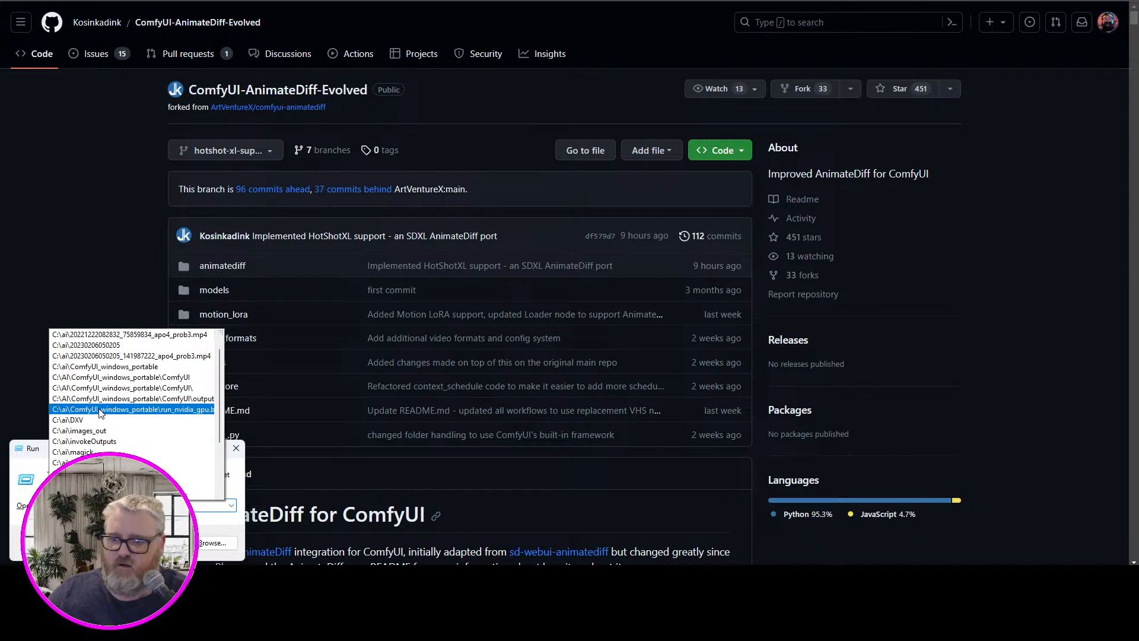
click(109, 378)
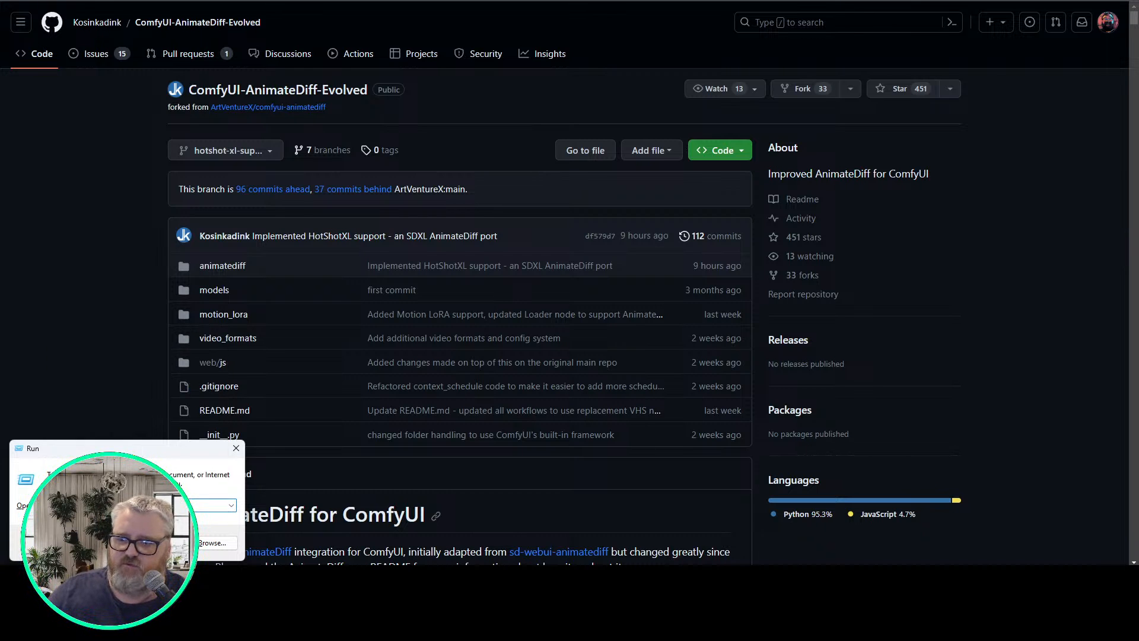
key(Return)
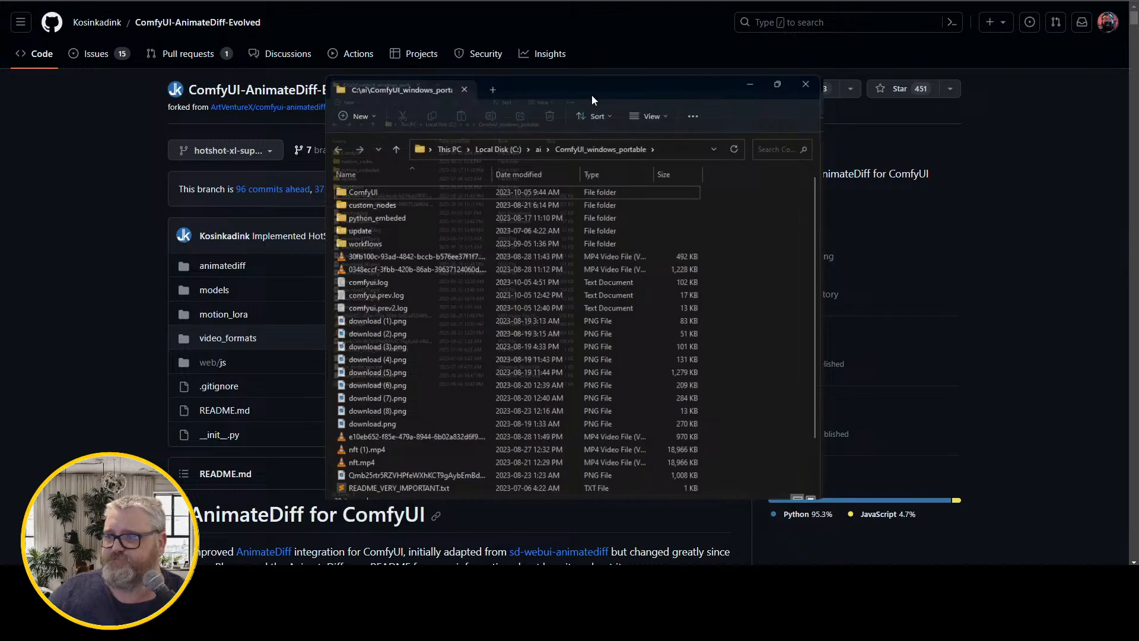
double_click(592, 95)
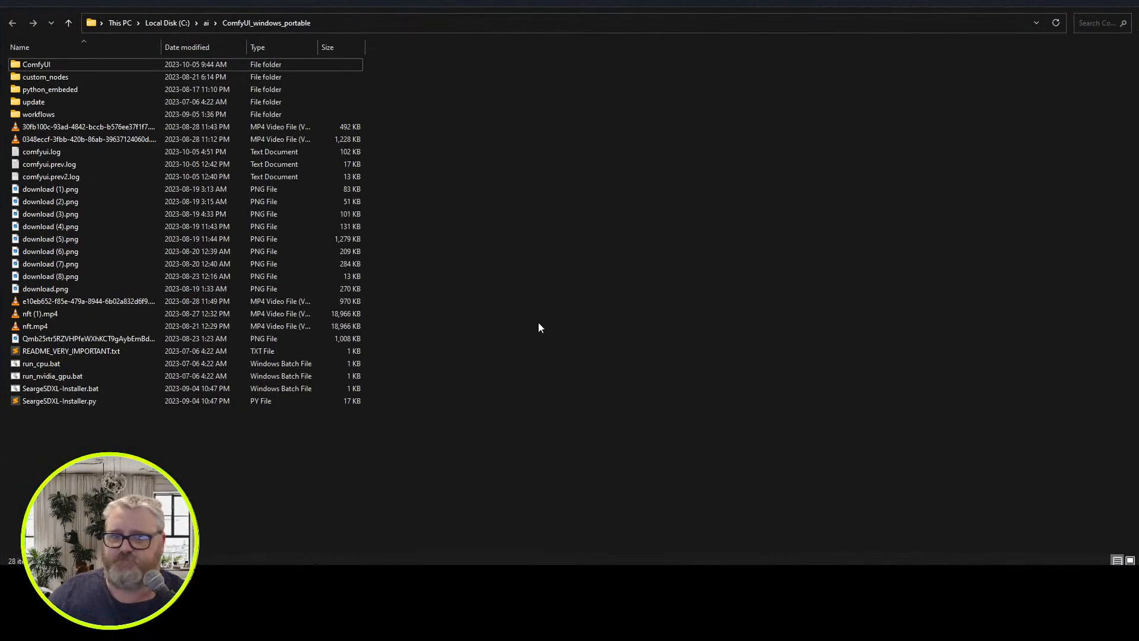
double_click(55, 63)
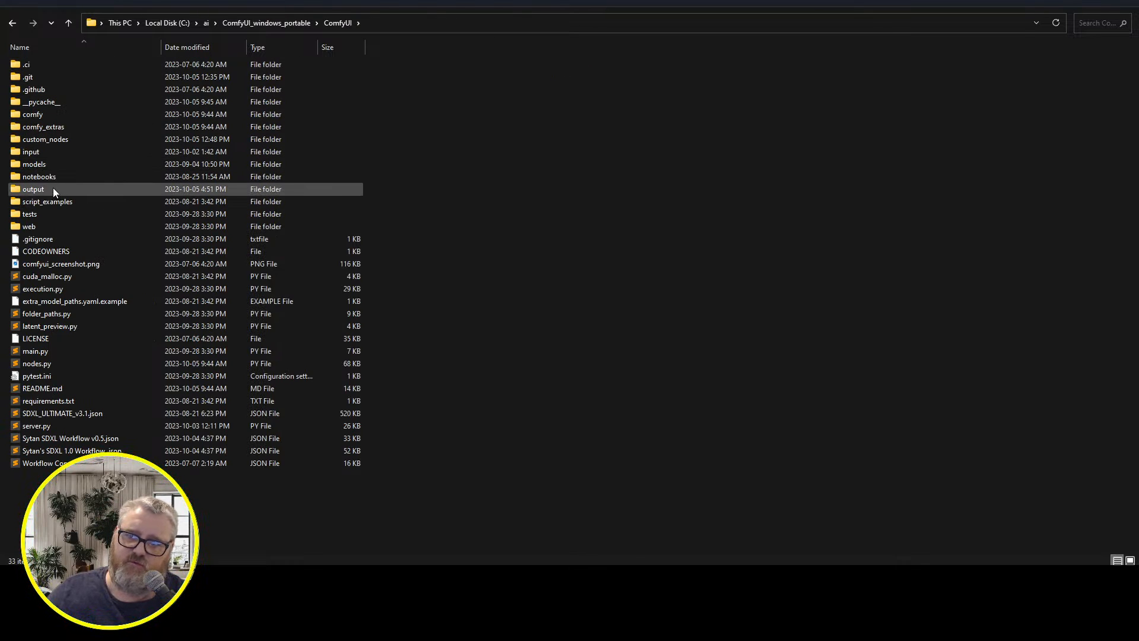
Open custom_nodes\ComfyUI-AnimateDiff-Evolved and examine the contents of its models and motion_lora folders
double_click(58, 140)
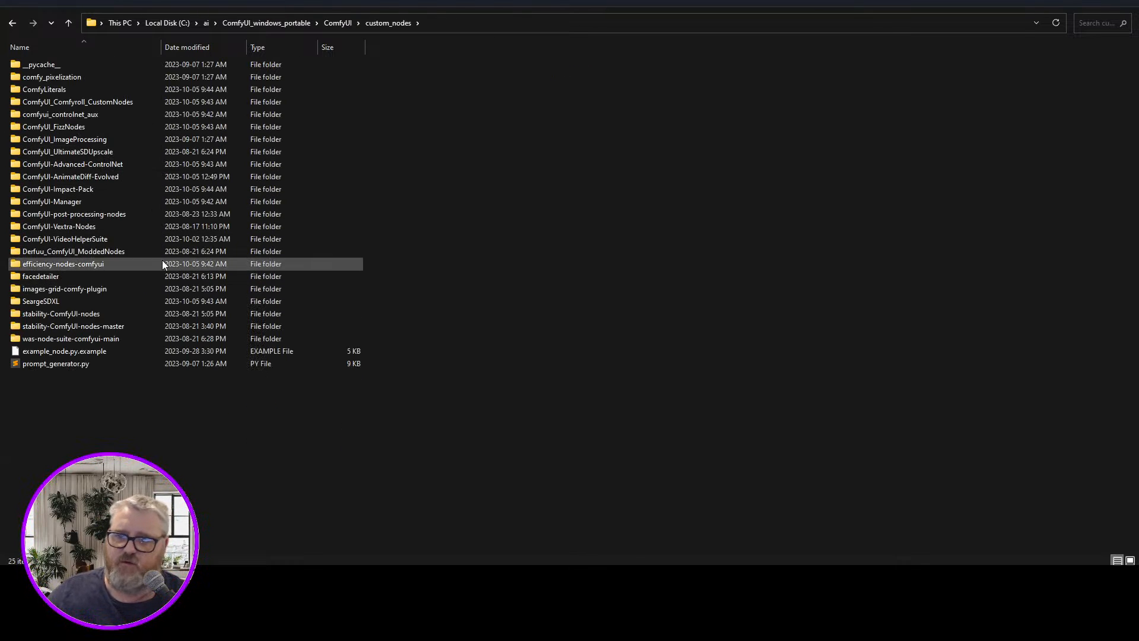
double_click(99, 176)
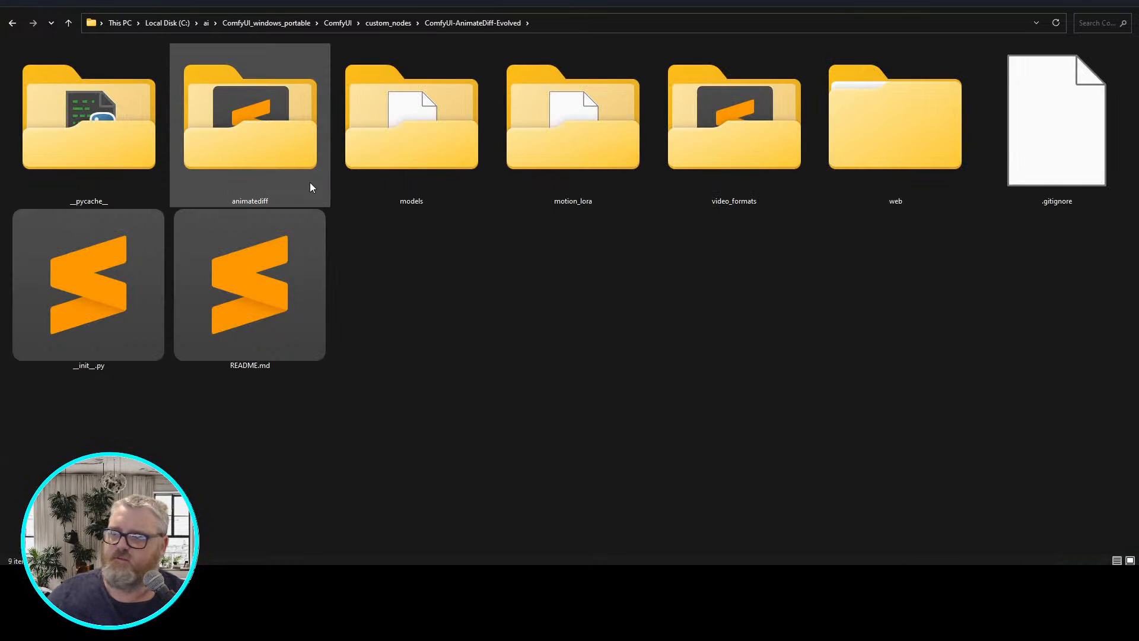
double_click(382, 143)
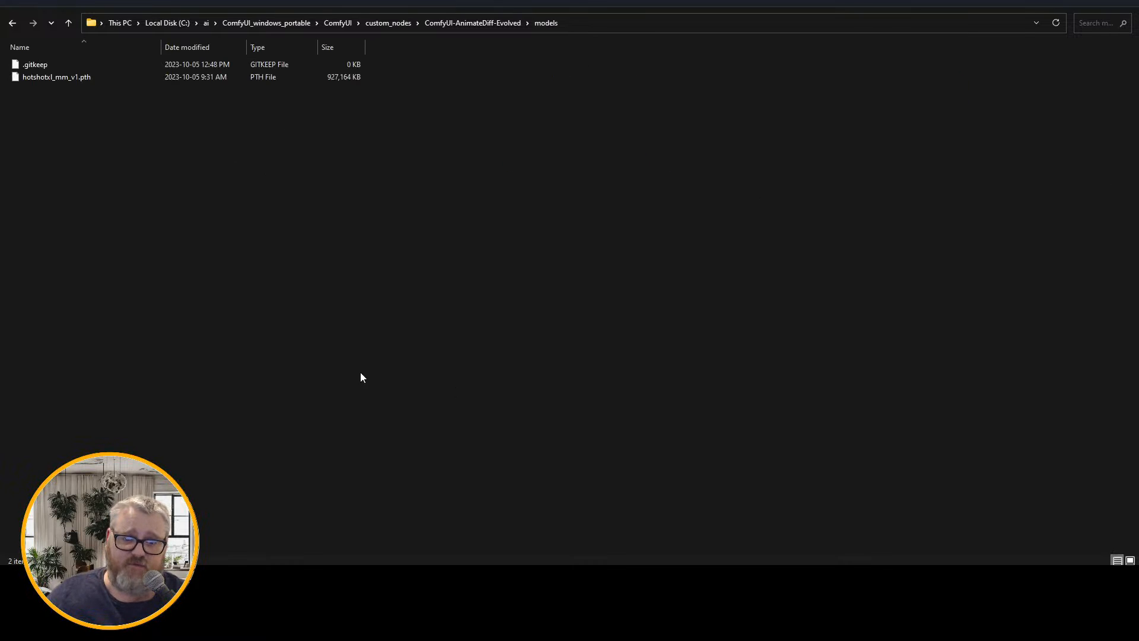
key(alt+Left)
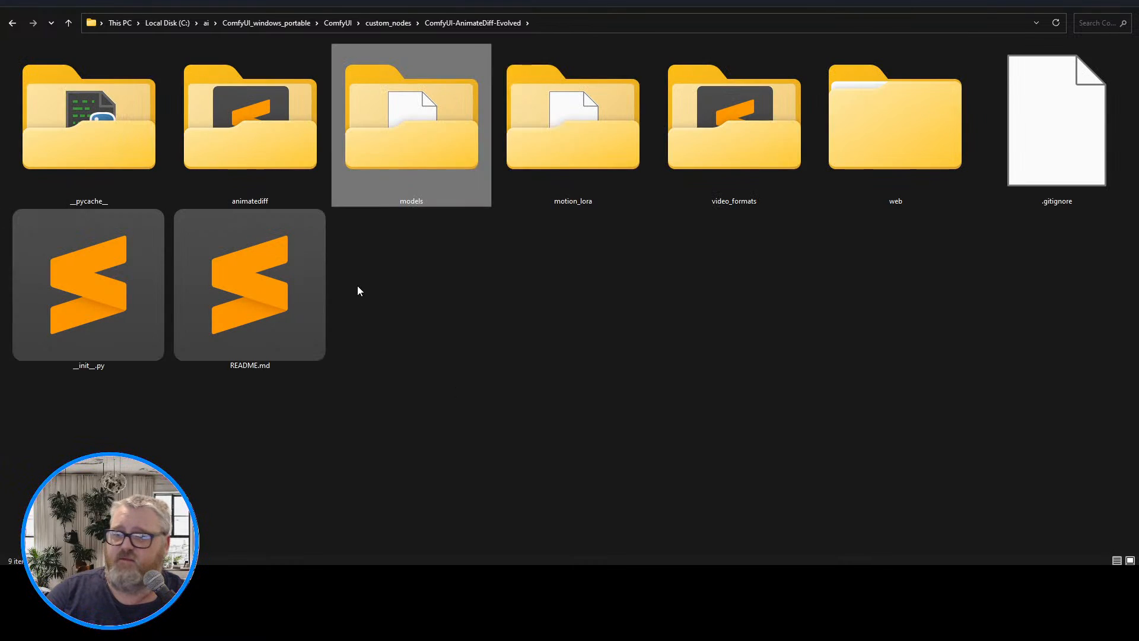
key(Right)
key(Return)
key(alt+Left)
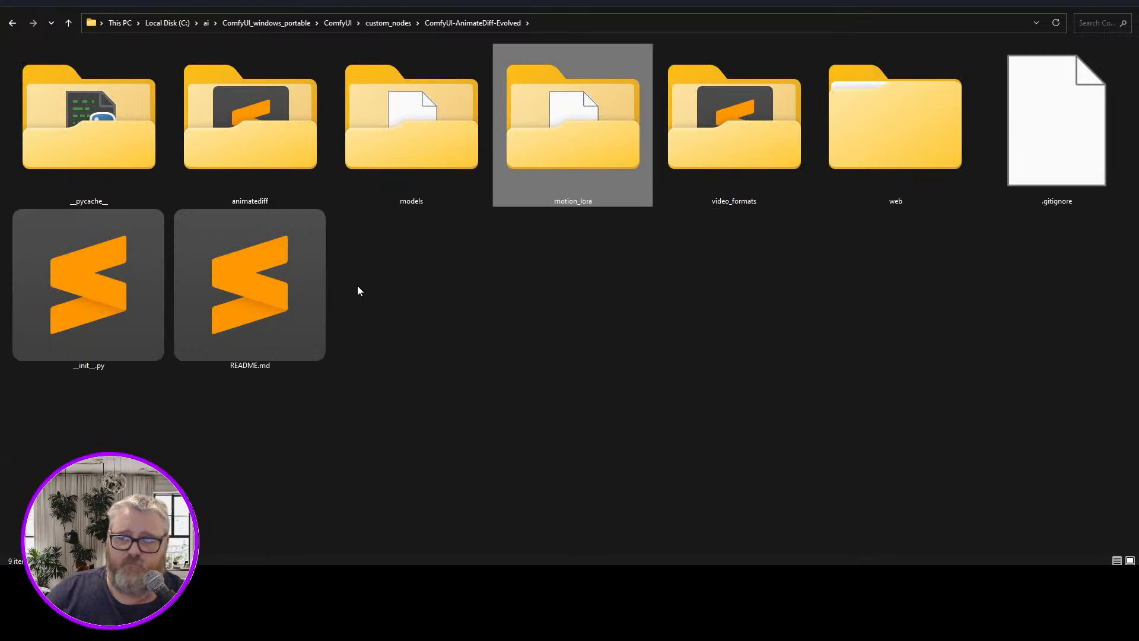
key(Left)
key(Right)
key(Left)
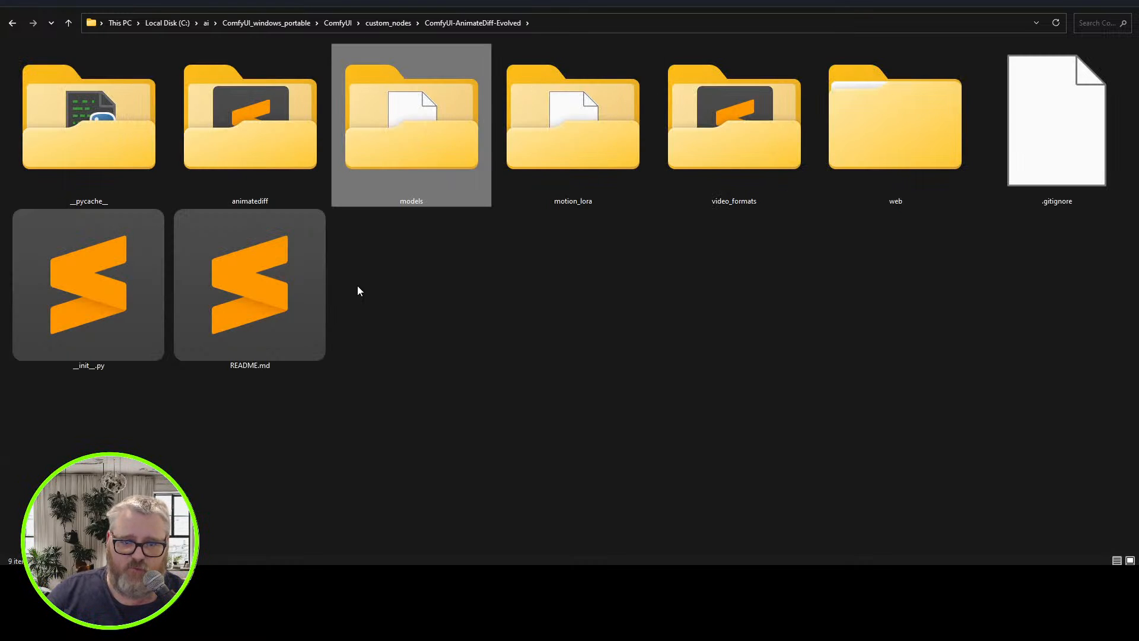
key(Return)
key(Down)
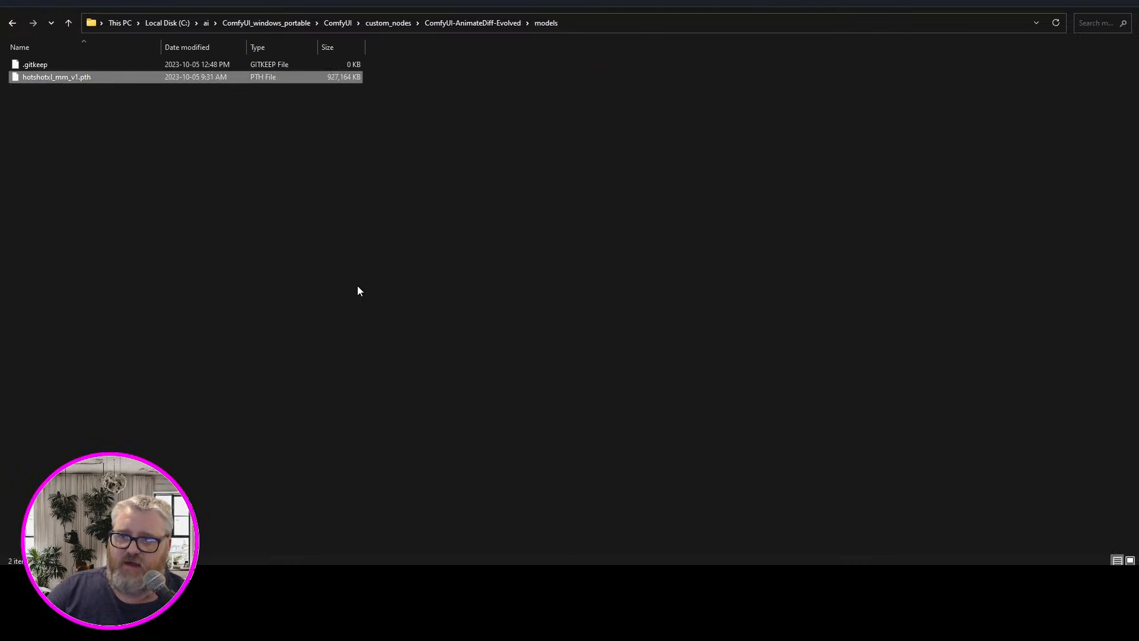
Copy the models and motion_lora folders of ComfyUI-AnimateDiff-Evolved to the clipboard
key(BackSpace)
key(shift+Right)
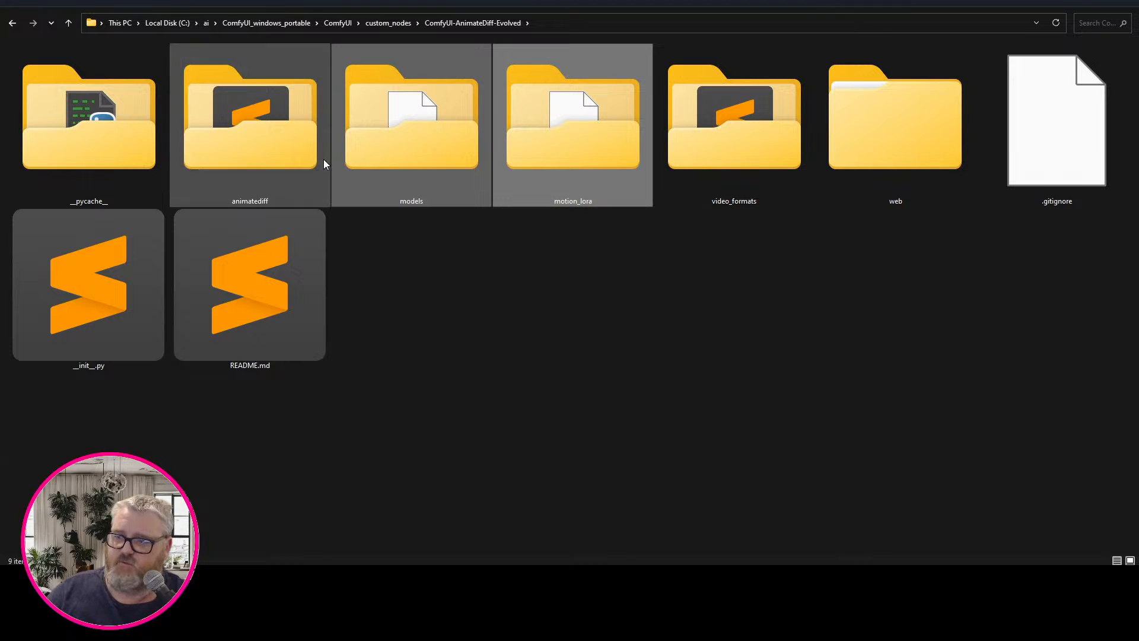
right_click(377, 133)
click(437, 316)
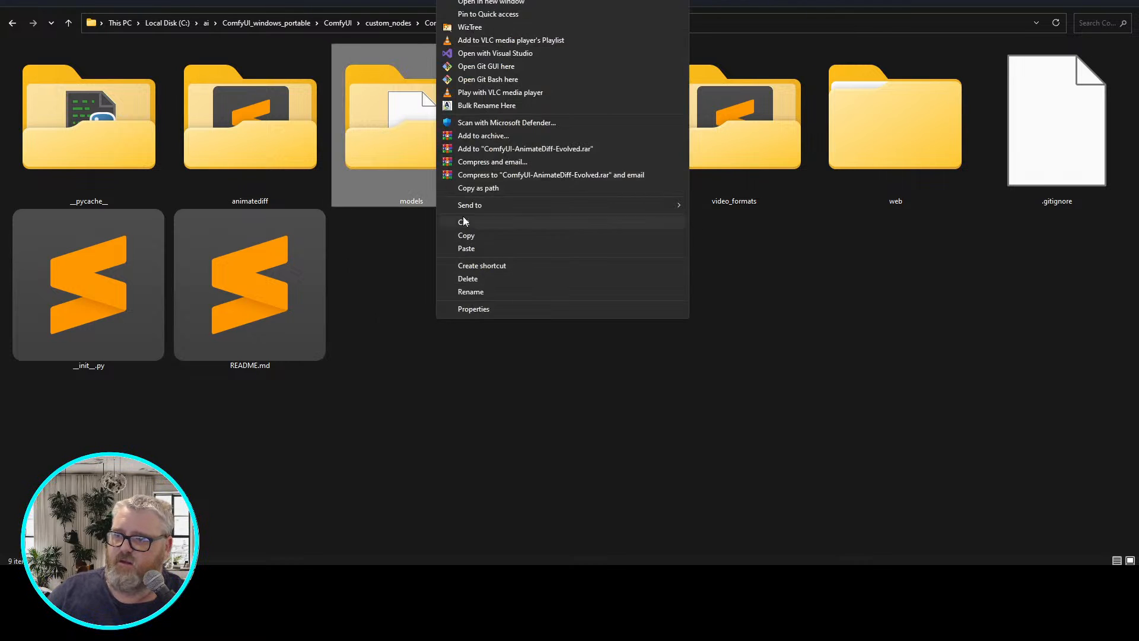
click(475, 235)
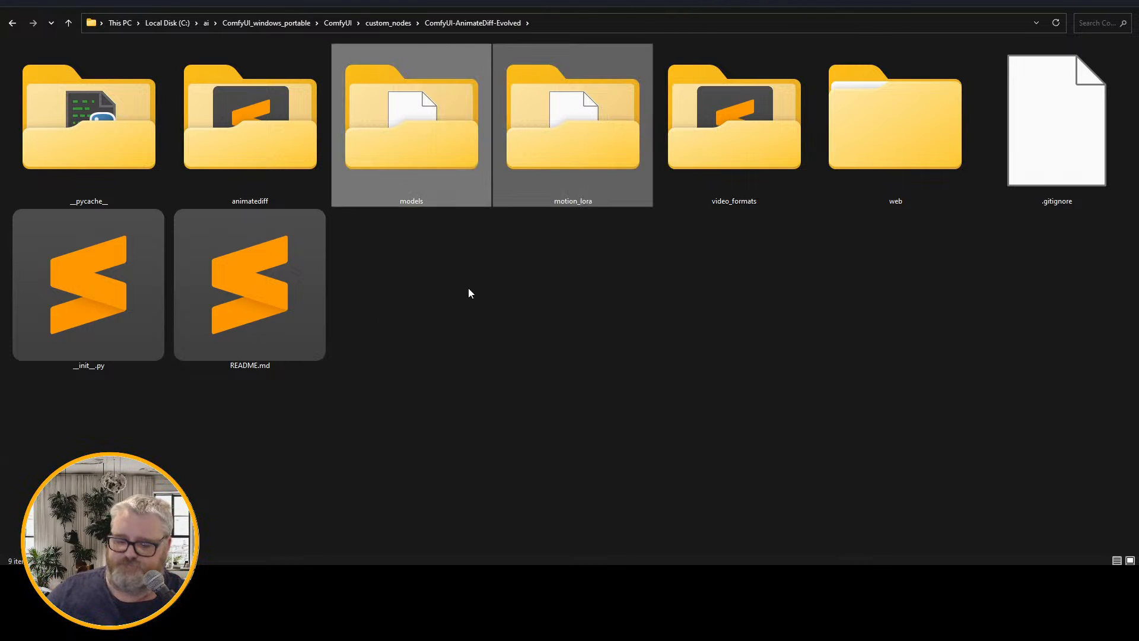
Open c:\ai in a separate File Explorer window and go into models\animatediff
key(super+r)
text(c:\ai)
key(Return)
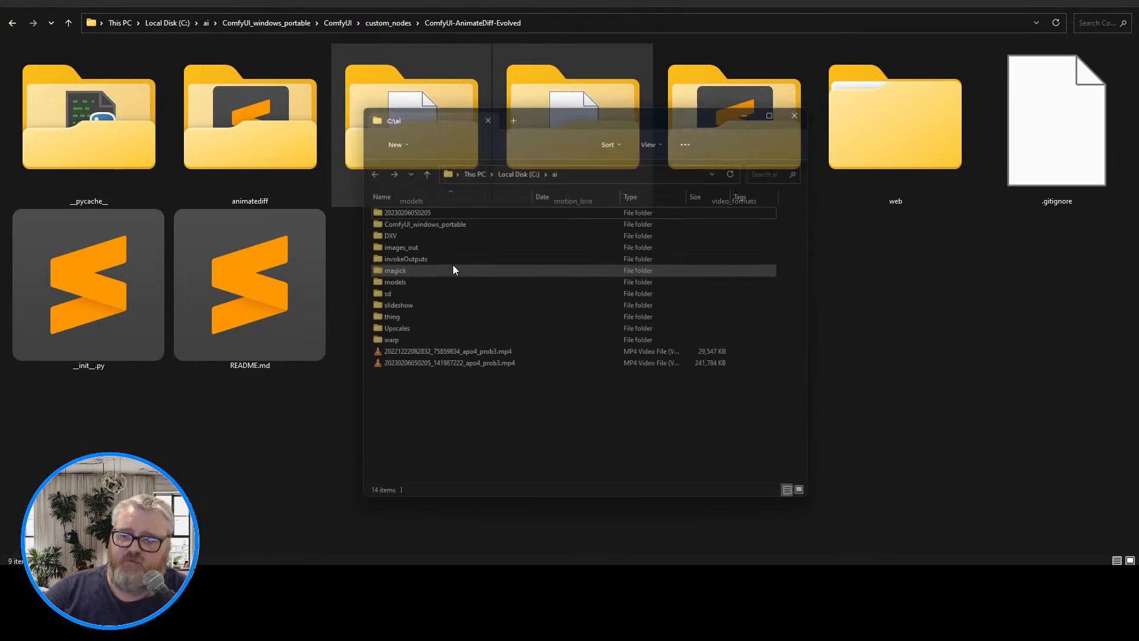
double_click(403, 270)
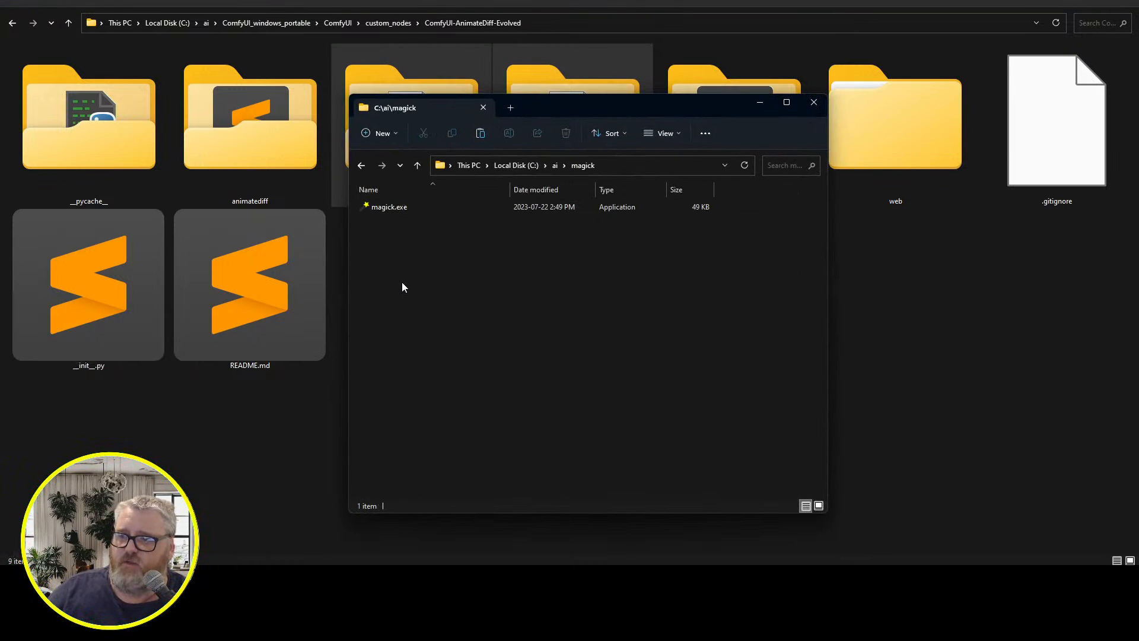
key(alt+Left)
double_click(404, 283)
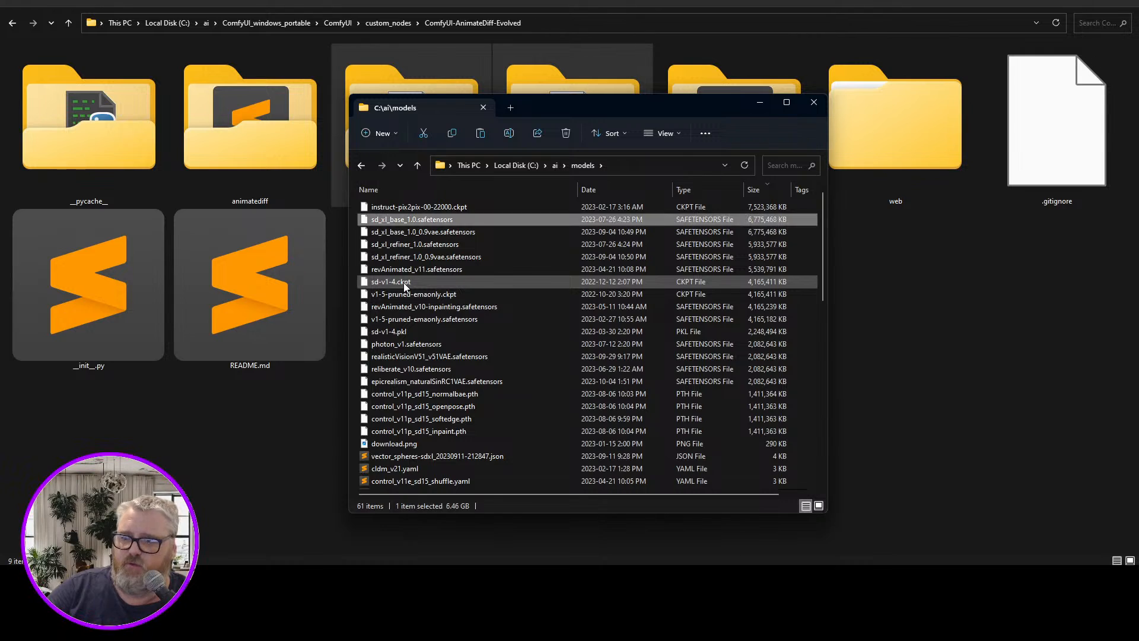
key(End)
key(Up)
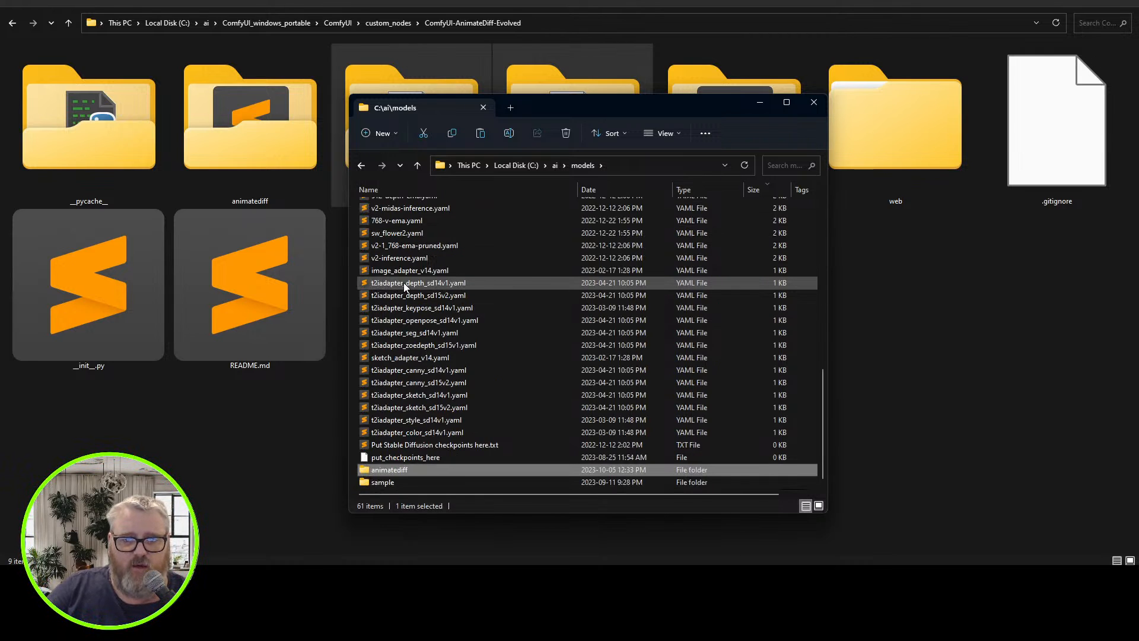
key(Return)
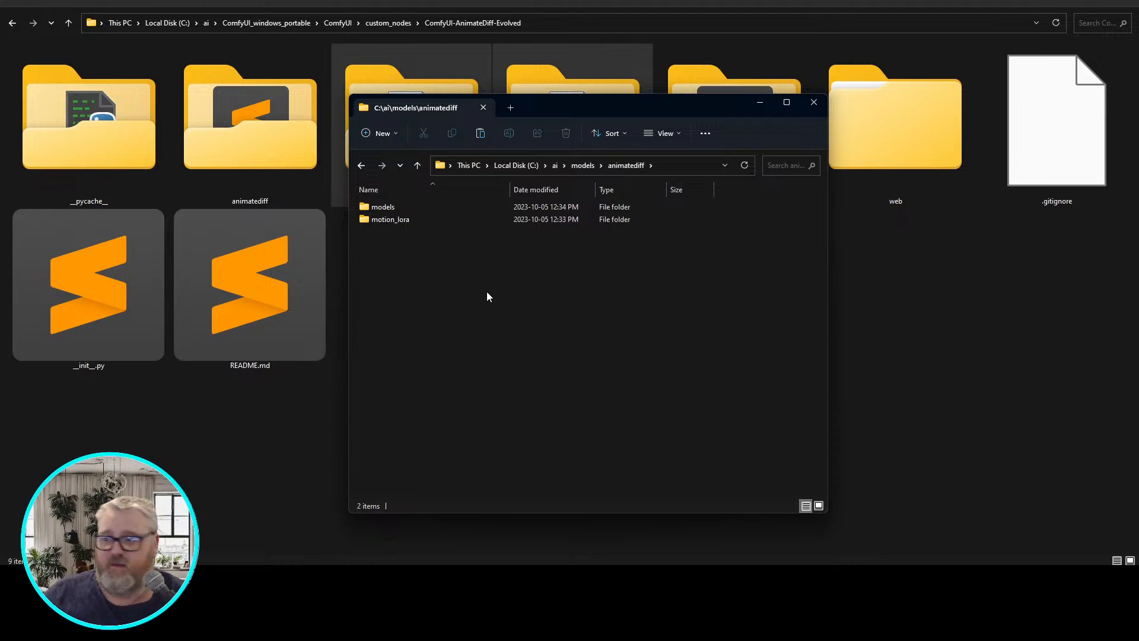
Check the files in the models and motion_lora folders of C:\ai\models\animatediff, and return to C:\ai\models
double_click(404, 209)
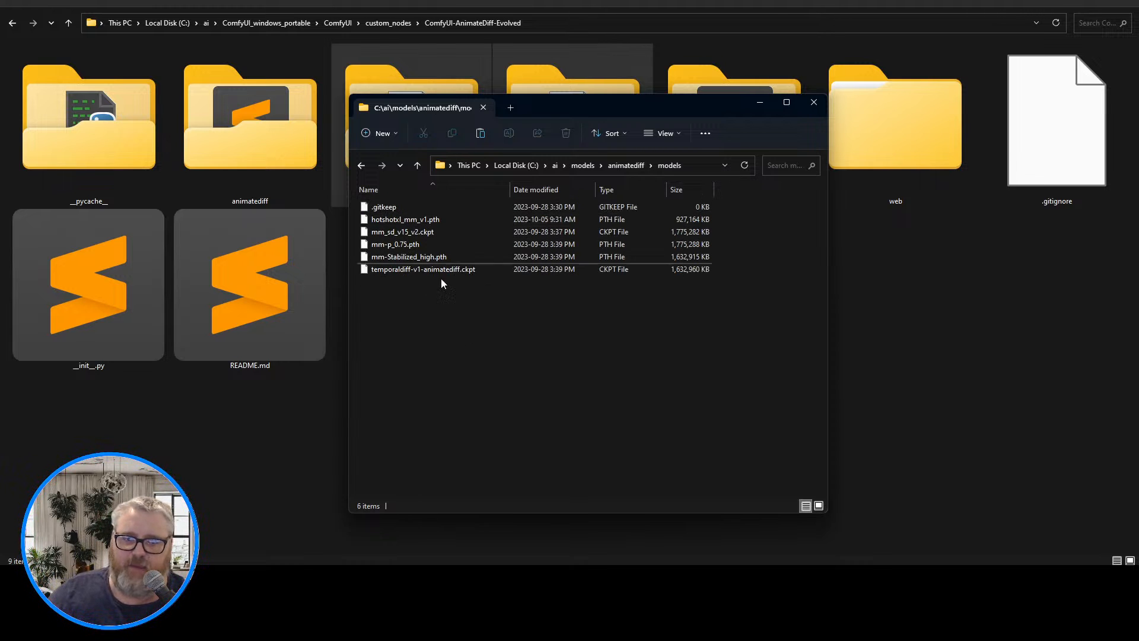
key(BackSpace)
key(Down)
key(Return)
key(Down)
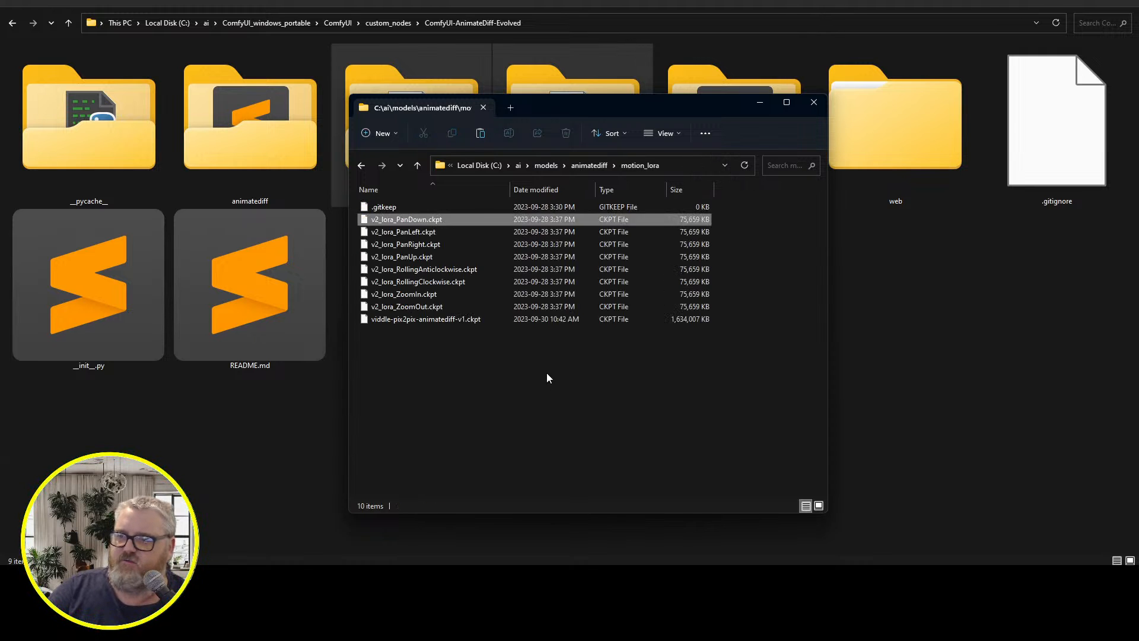
key(Down)
key(Down)
key(Down)
key(Down)
key(Down)
key(Down)
key(Down)
key(Down)
key(BackSpace)
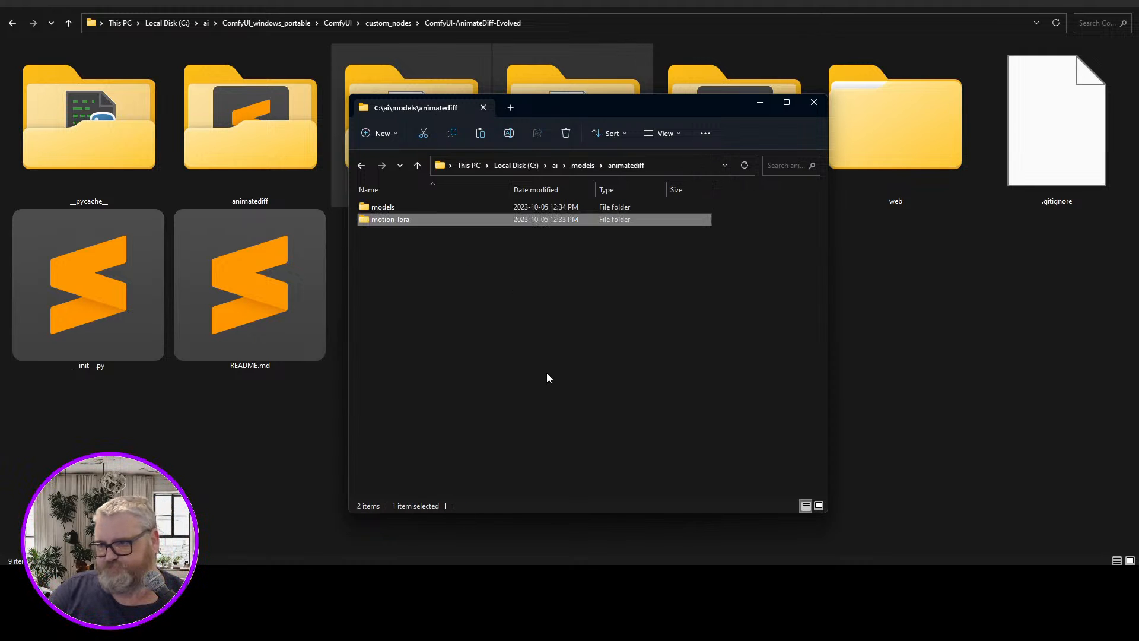
key(Up)
key(BackSpace)
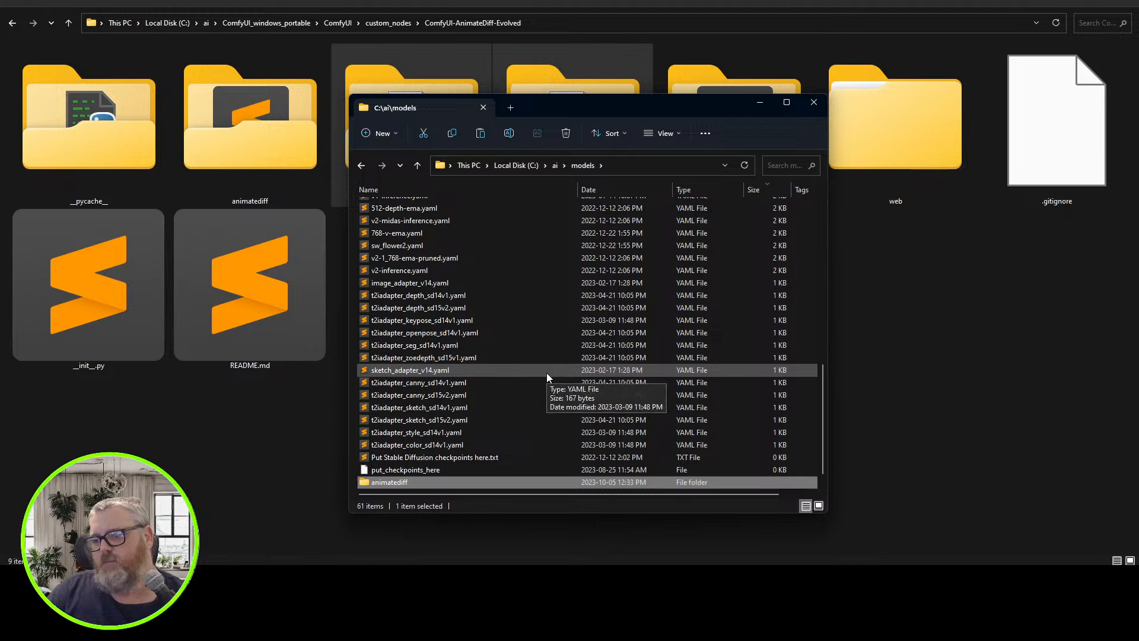
Permanently delete the ComfyUI-AnimateDiff-Evolved folder from ComfyUI's custom_nodes folder
click(196, 437)
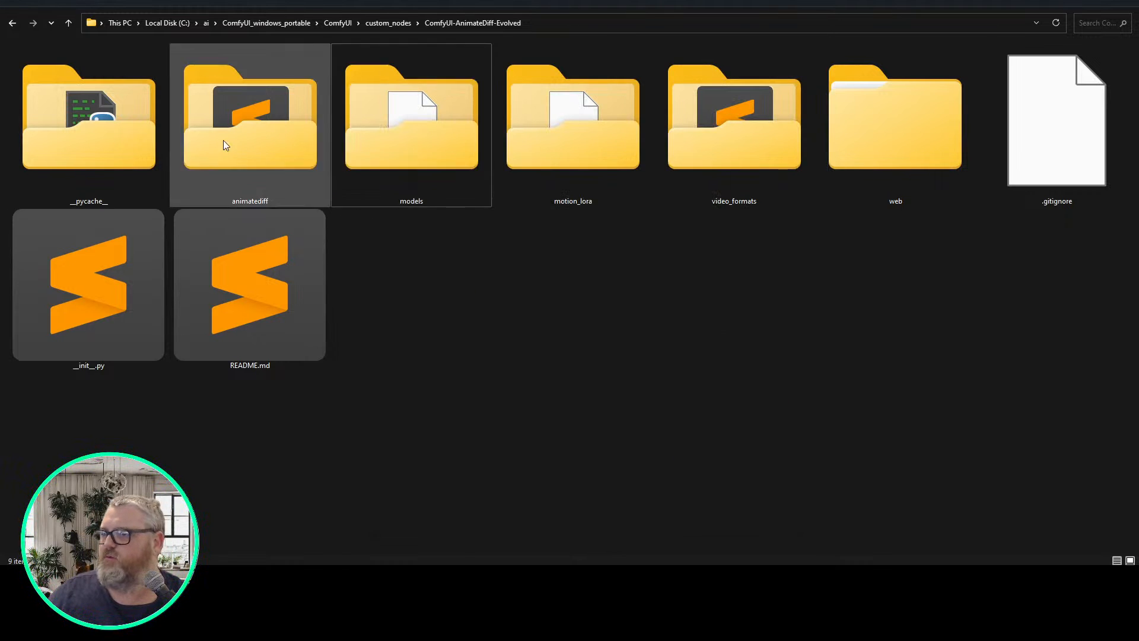
key(BackSpace)
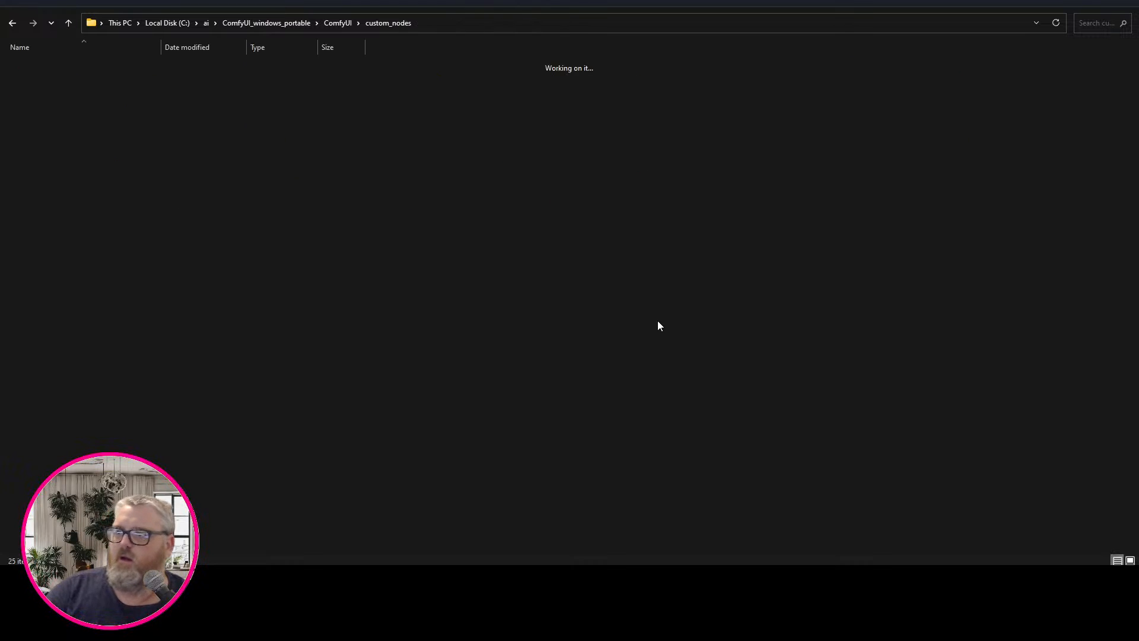
key(Up)
key(Up)
key(Up)
key(Up)
key(Down)
key(Down)
key(Down)
key(Down)
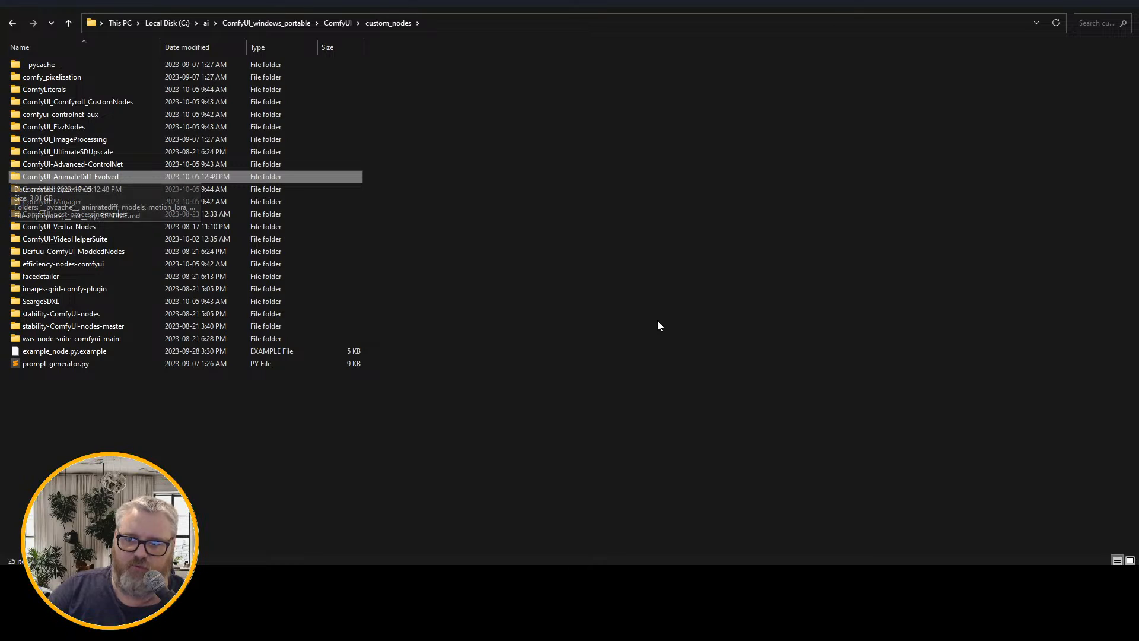
key(shift+Delete)
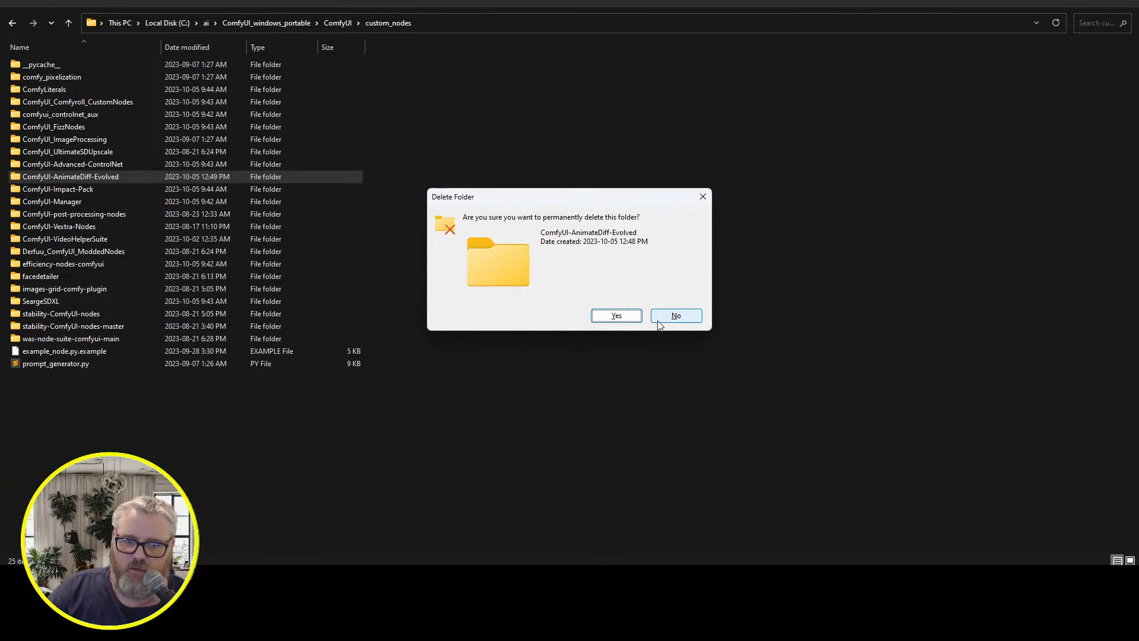
click(658, 320)
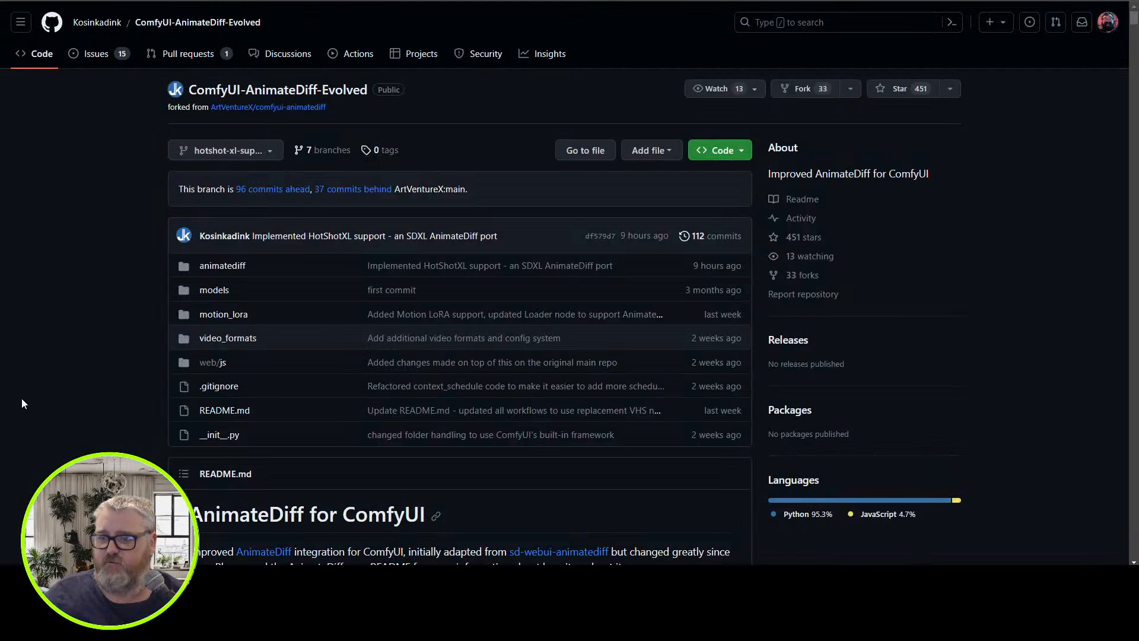
Switch to the command window that was used to run ComfyUI
drag(21, 397, 43, 404)
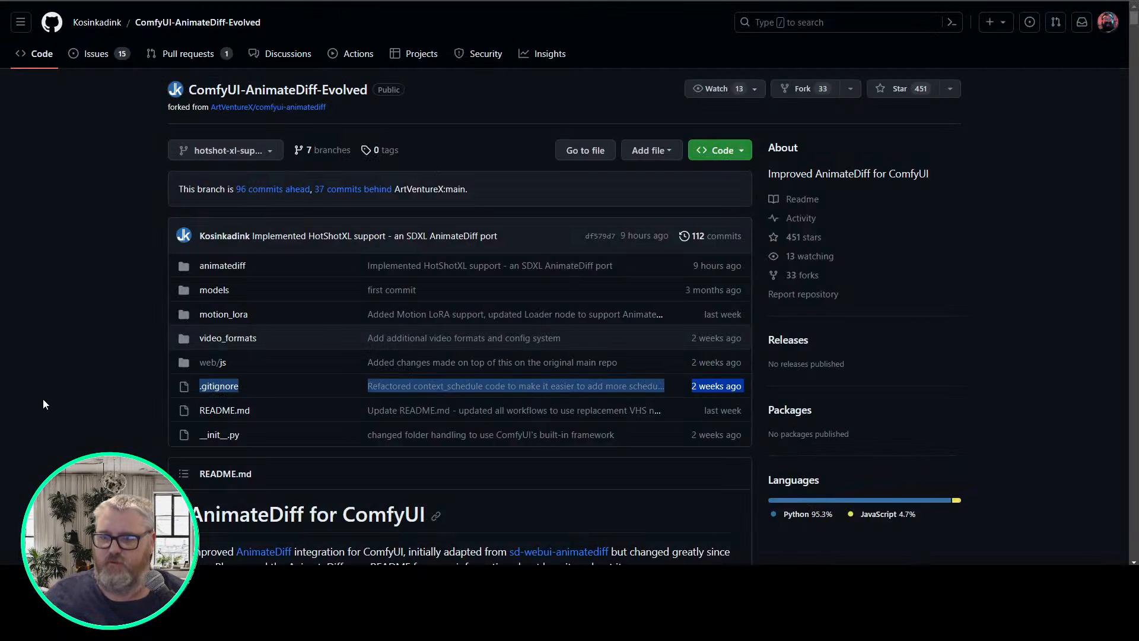
click(192, 578)
click(254, 520)
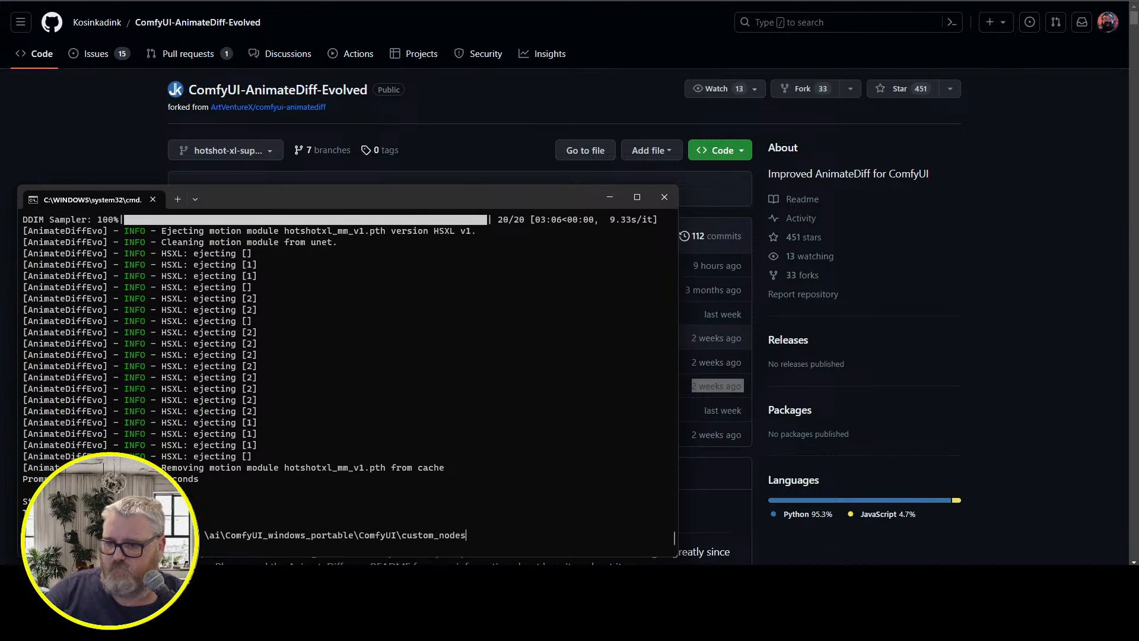
key(ctrl+v)
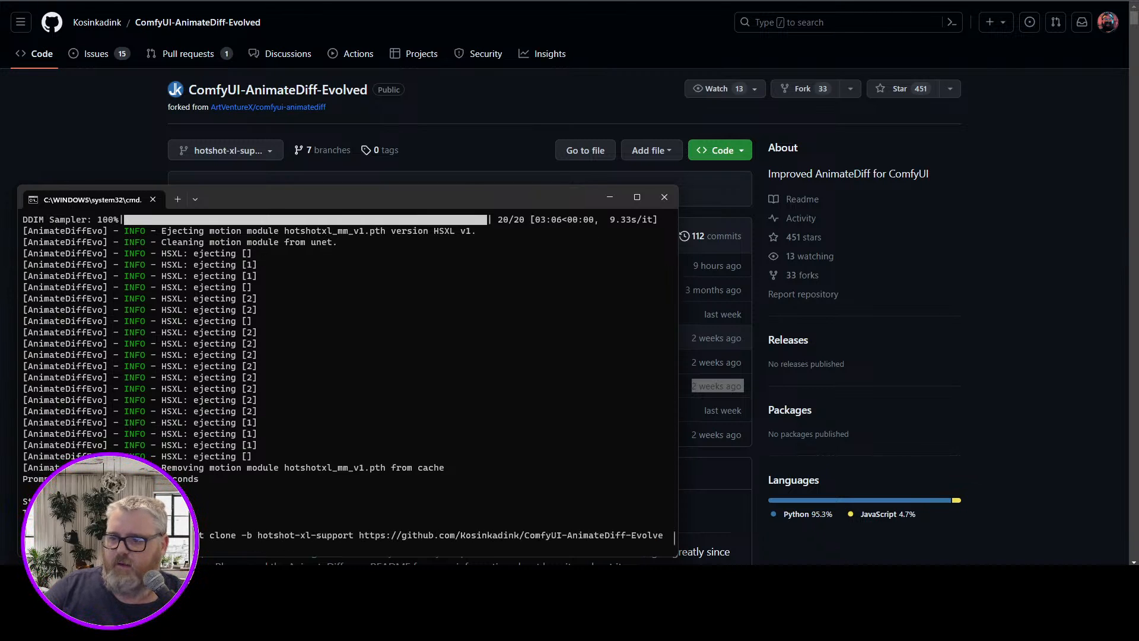
triple_click(296, 535)
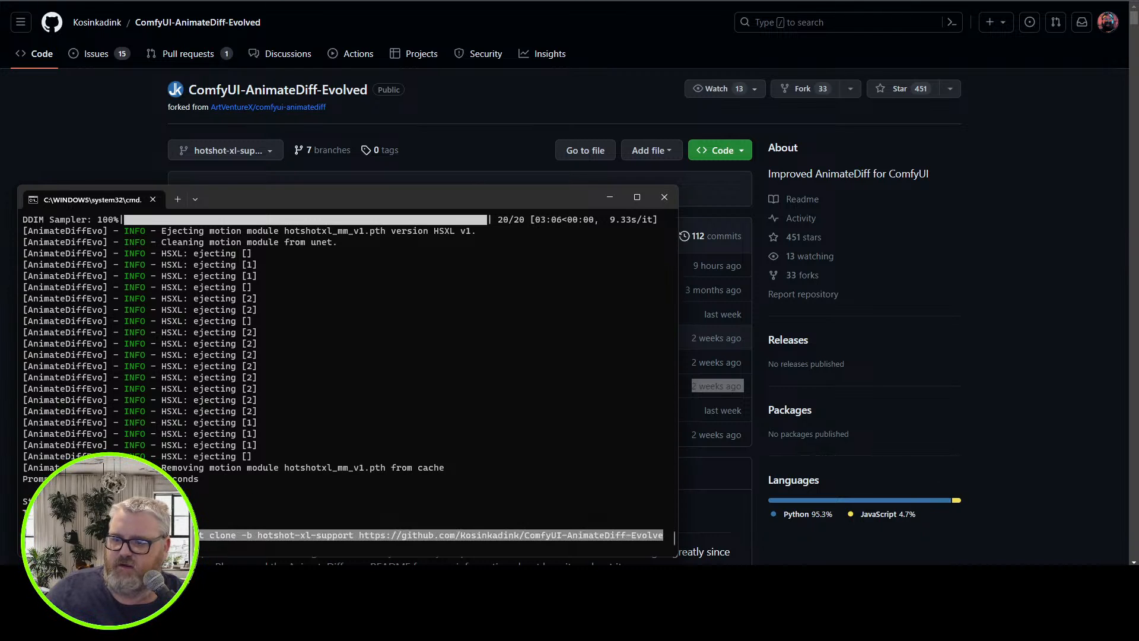
click(511, 535)
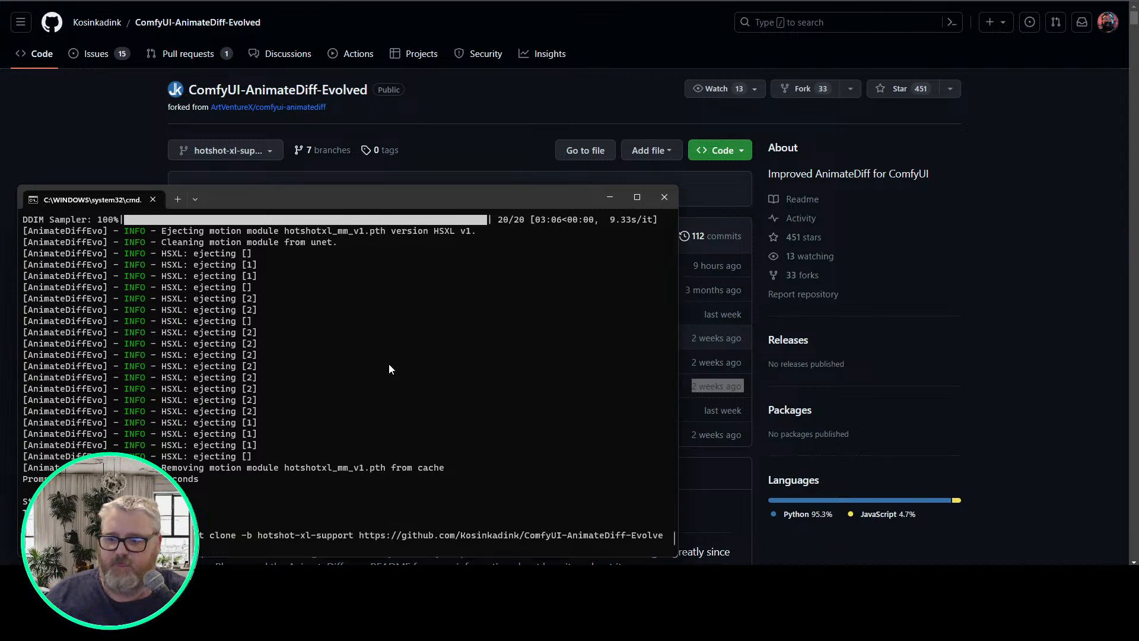
key(Return)
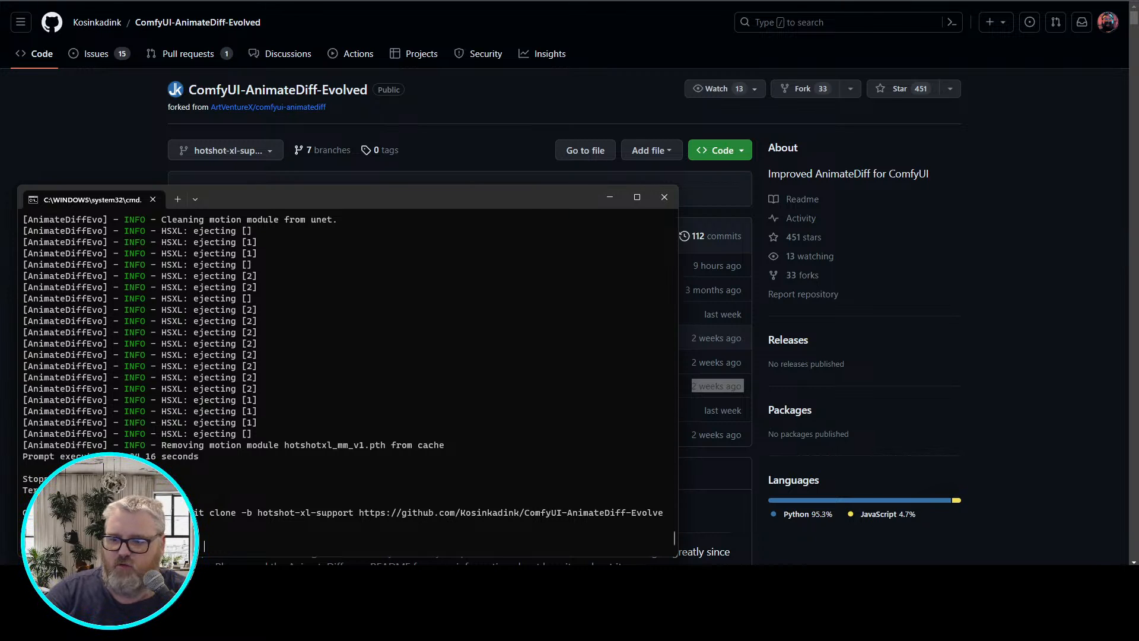
List the contents of the ComfyUI directory in the command window and change into custom_nodes
text(cd)
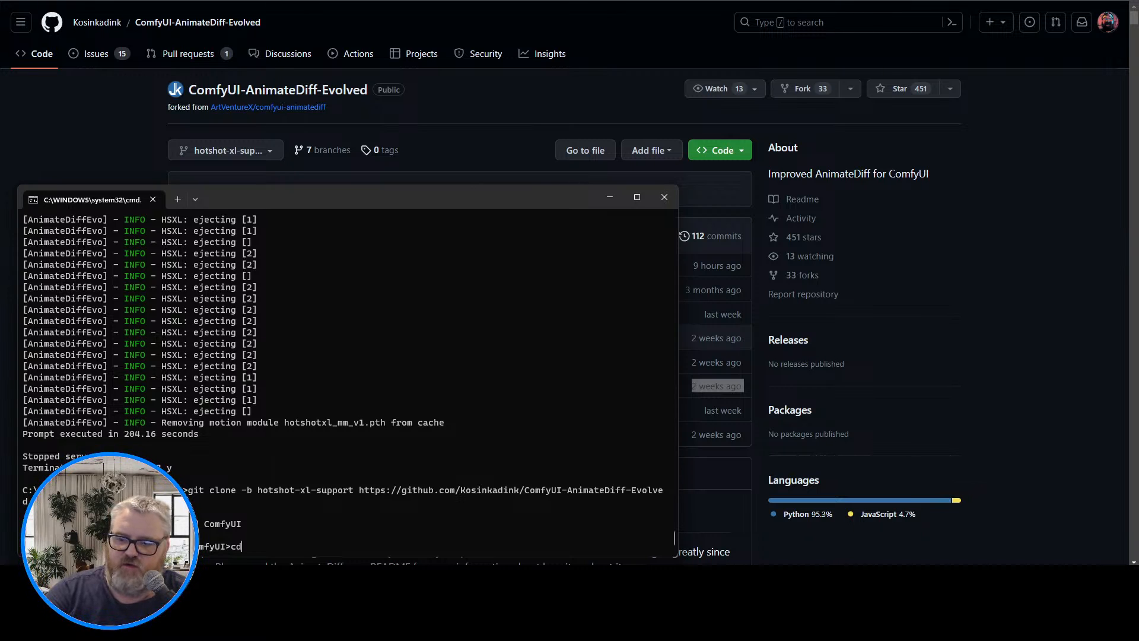
key(BackSpace)
key(BackSpace)
text(dir)
key(Return)
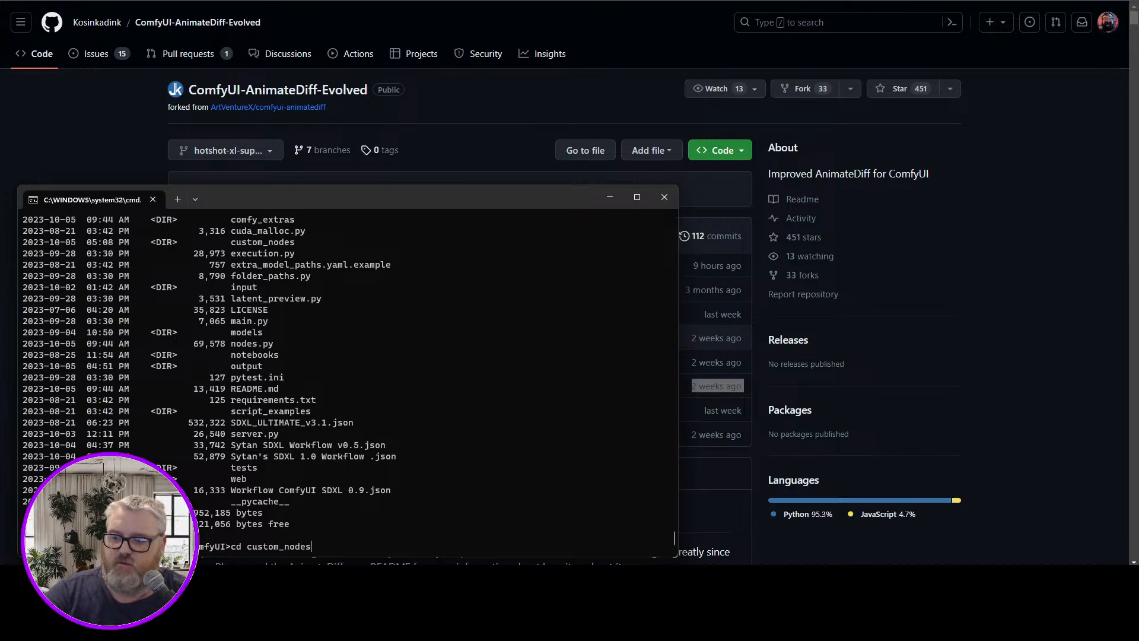
key(Return)
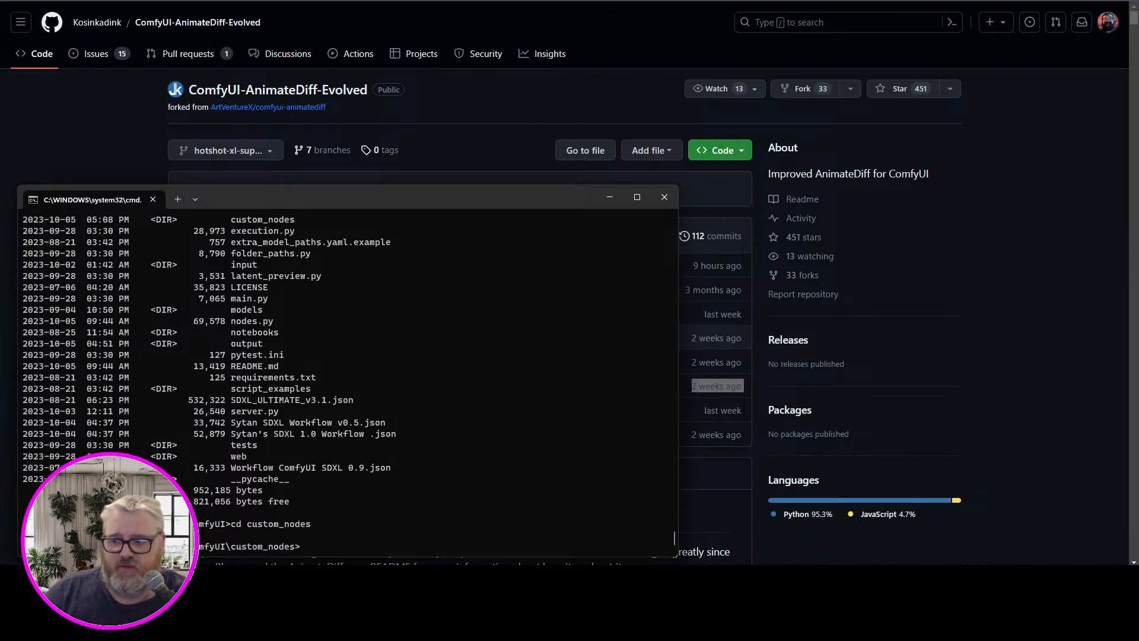
Move the command window into clear view over the repository page and enlarge its text by three zoom levels
drag(391, 201, 589, 120)
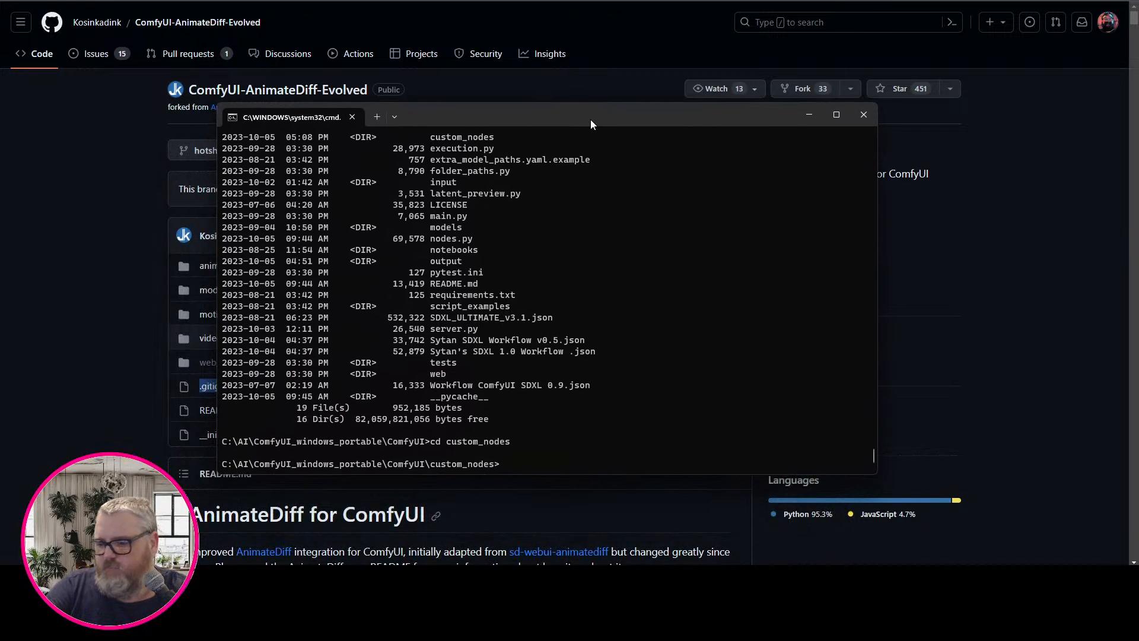
key(ctrl+plus)
key(ctrl+plus)
key(ctrl+plus)
key(ctrl+plus)
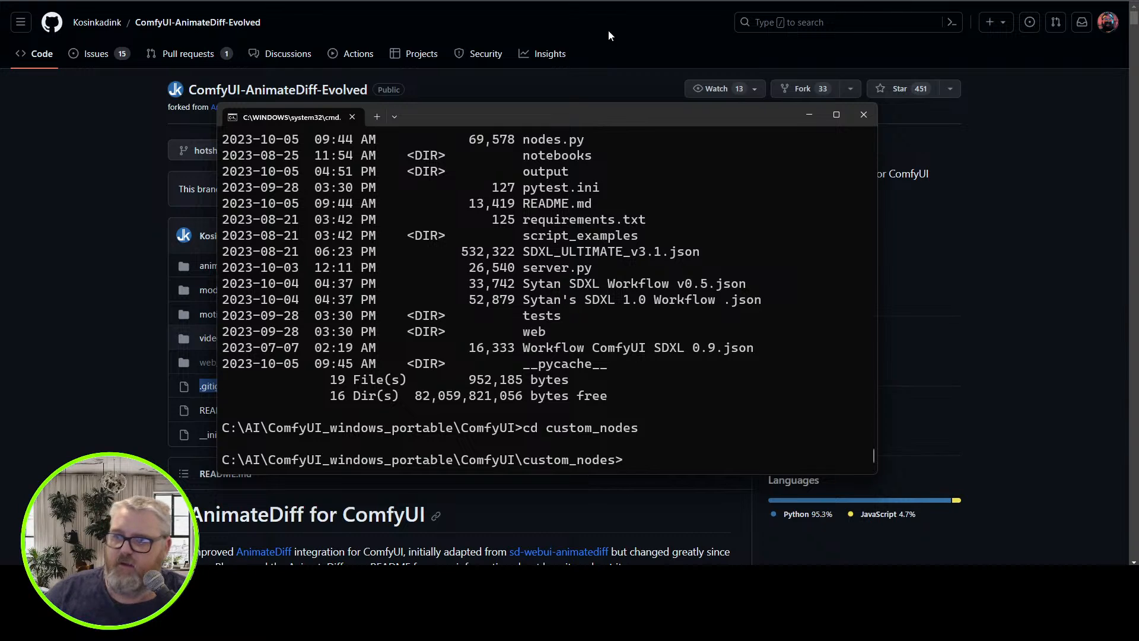
Open the C:\AI\ComfyUI_windows_portable\ComfyUI folder in a file window and position it over the command window
key(super+r)
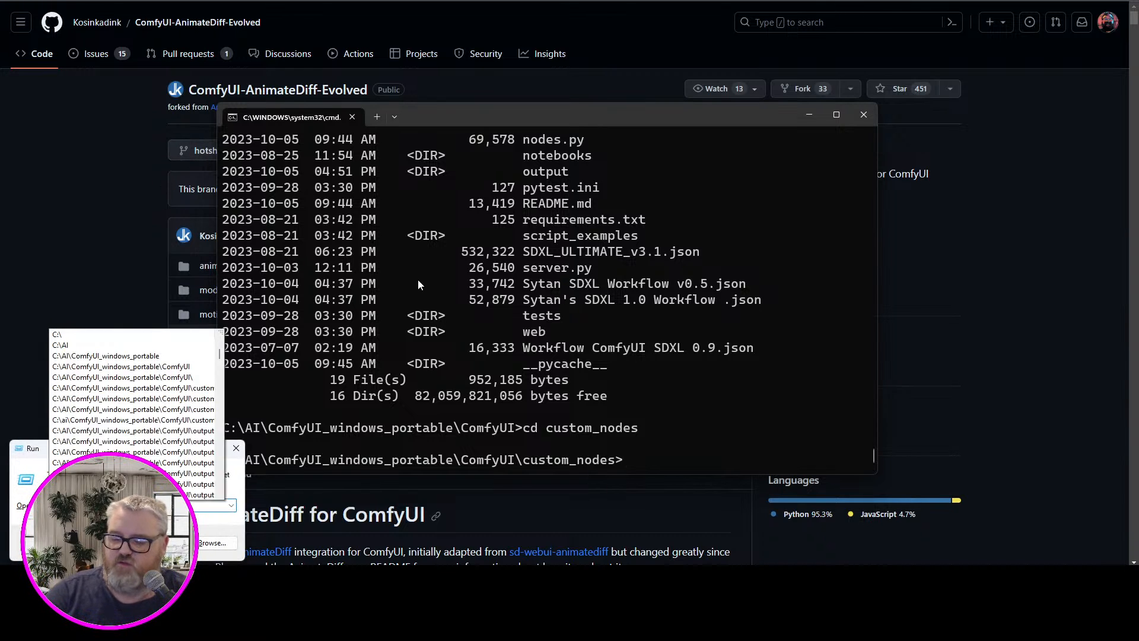
text(c:\ai)
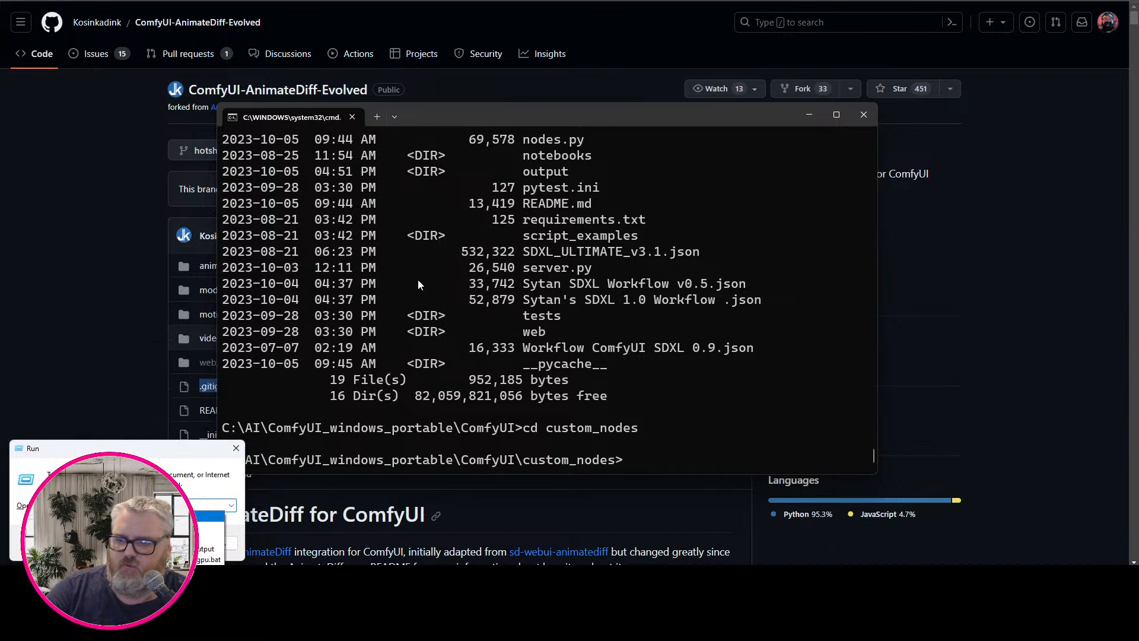
key(Return)
drag(641, 121, 496, 40)
right_click(524, 96)
click(576, 117)
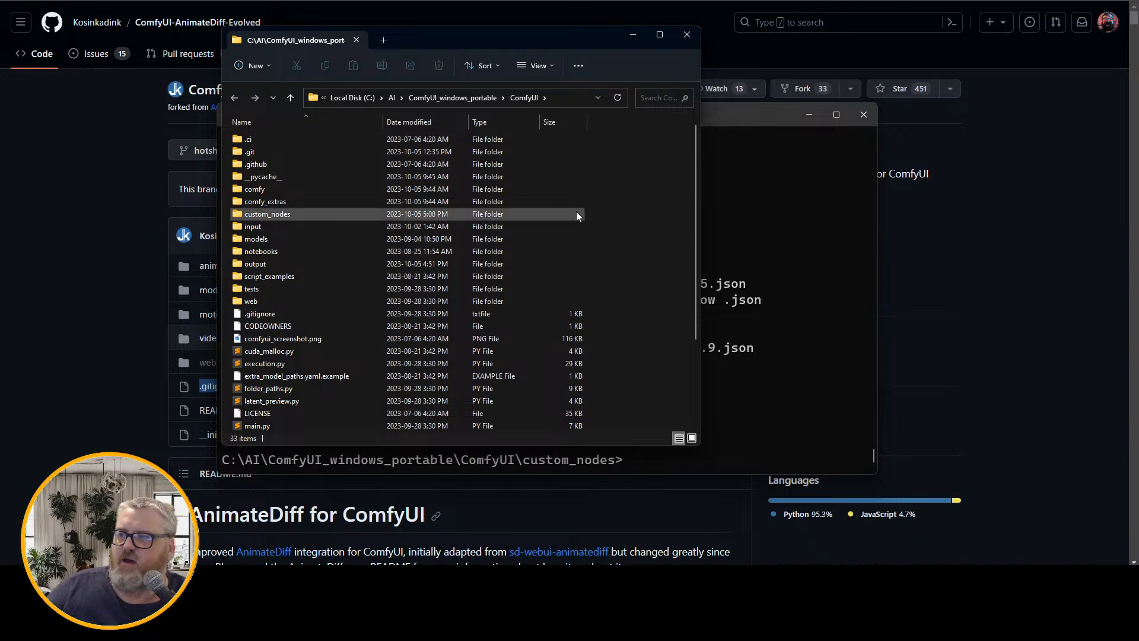
click(577, 214)
right_click(558, 99)
click(548, 150)
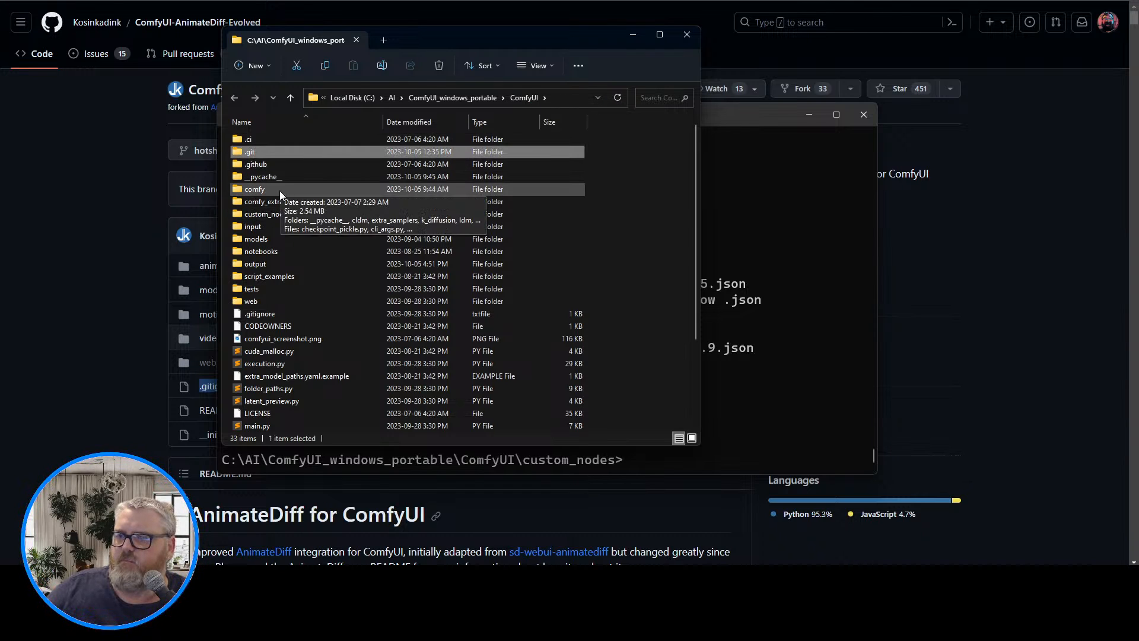
Open a terminal in the ComfyUI folder directly from the file window
right_click(621, 285)
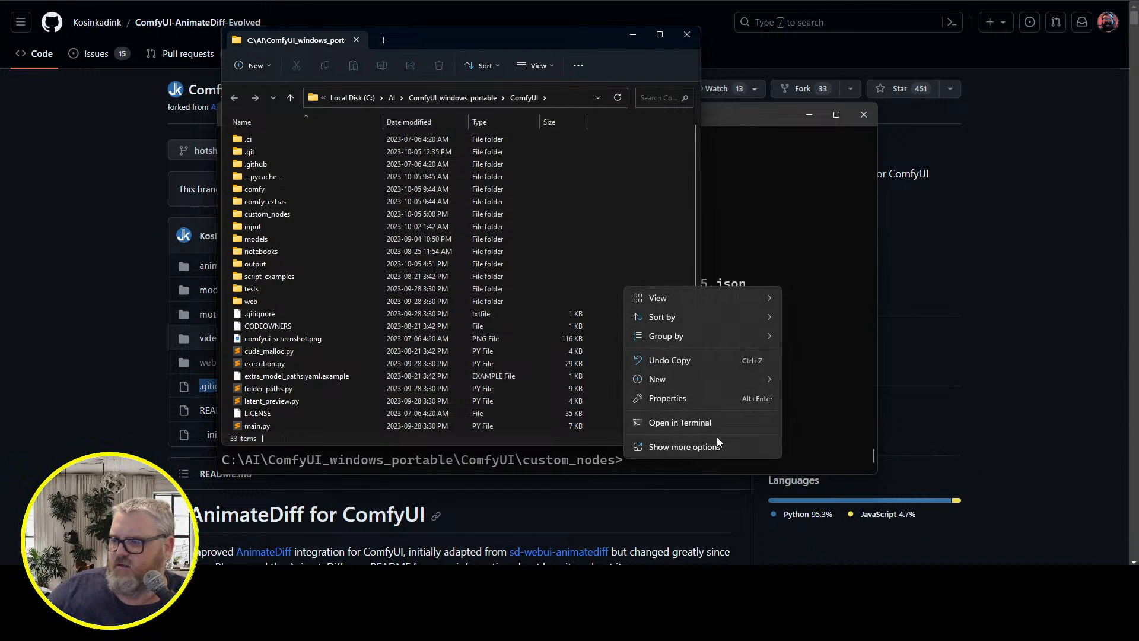
key(Escape)
right_click(638, 190)
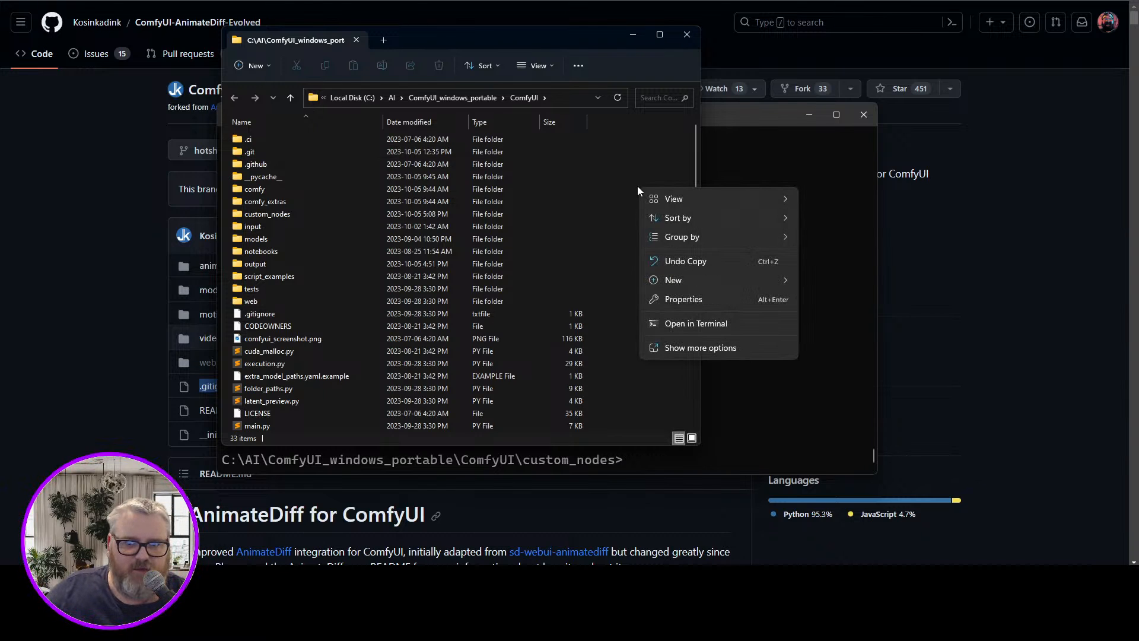
click(699, 325)
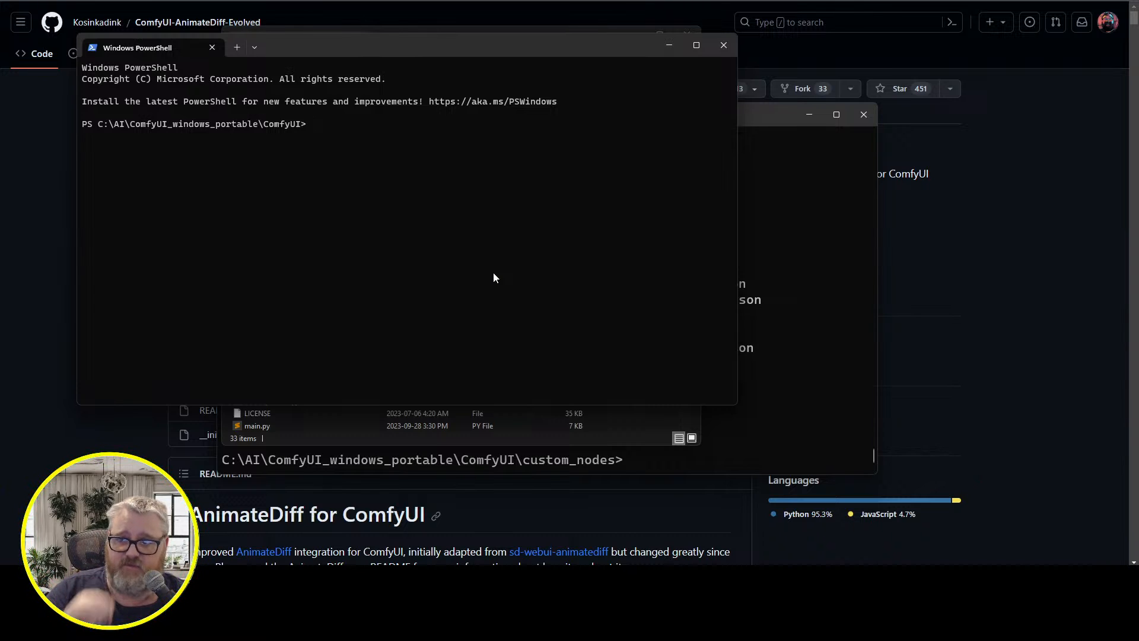
In the custom_nodes command window, recall git clone -b hotshot-xl-support with the ComfyUI-AnimateDiff-Evolved repository URL and copy the command
click(255, 579)
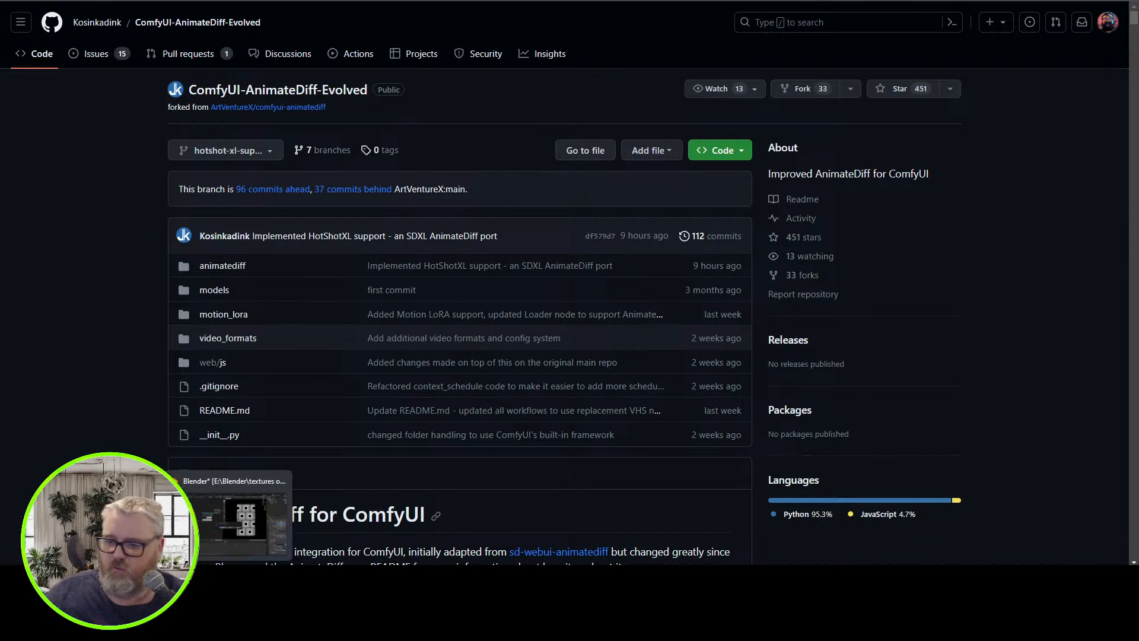
mouse_move(202, 579)
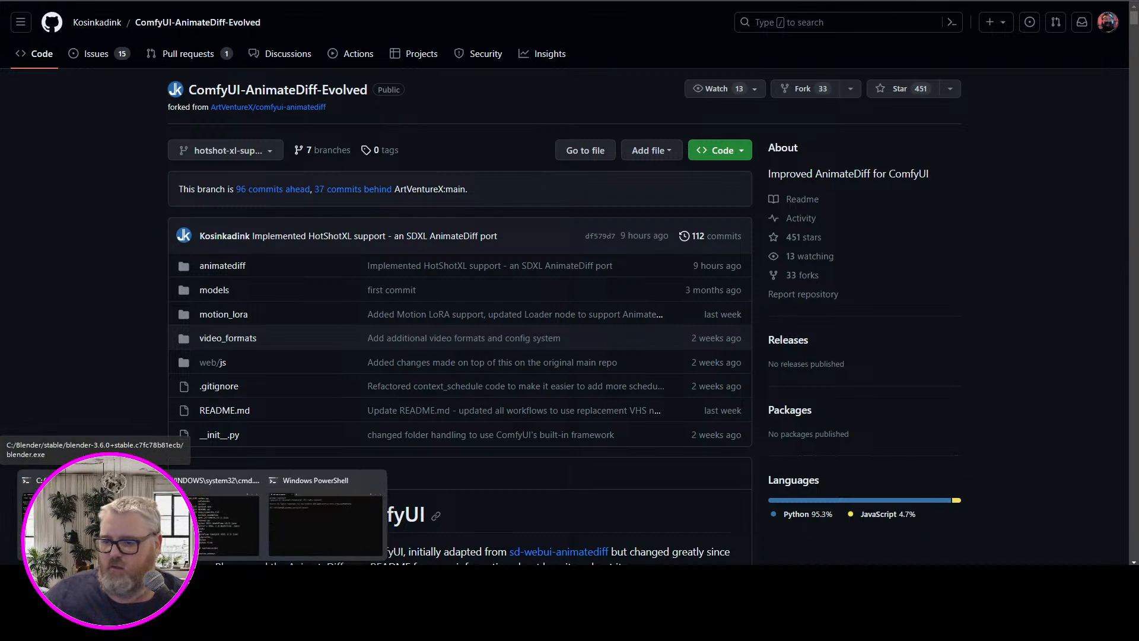
click(230, 527)
text(cd ComfyUI)
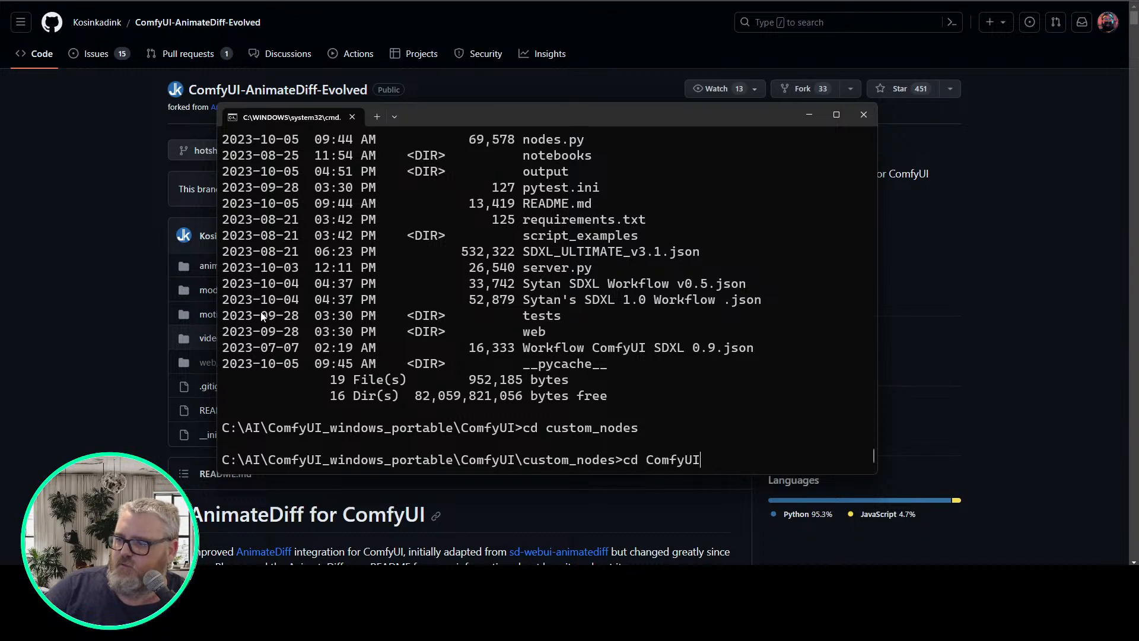
key(Up)
key(Up)
key(Up)
key(Up)
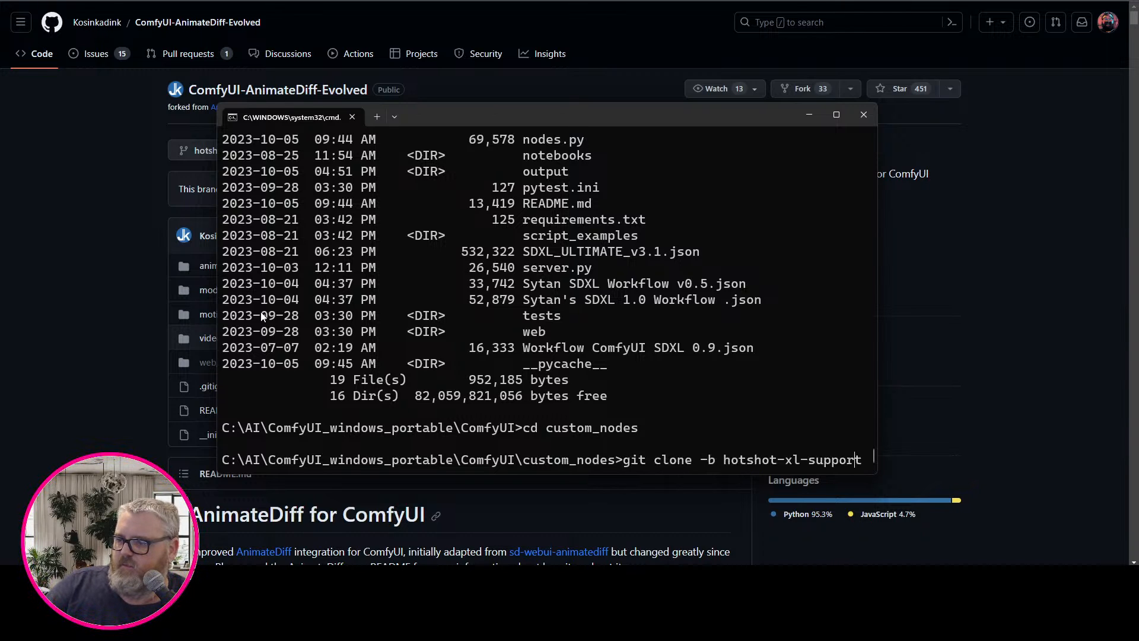
key(Up)
key(Up)
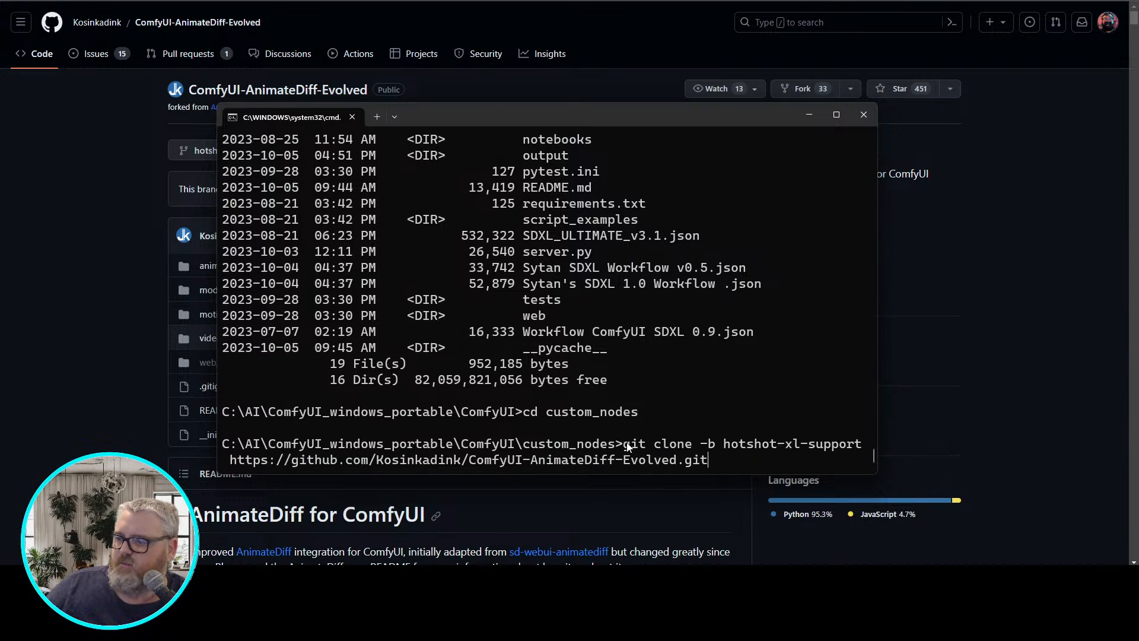
drag(627, 445, 707, 461)
key(ctrl+c)
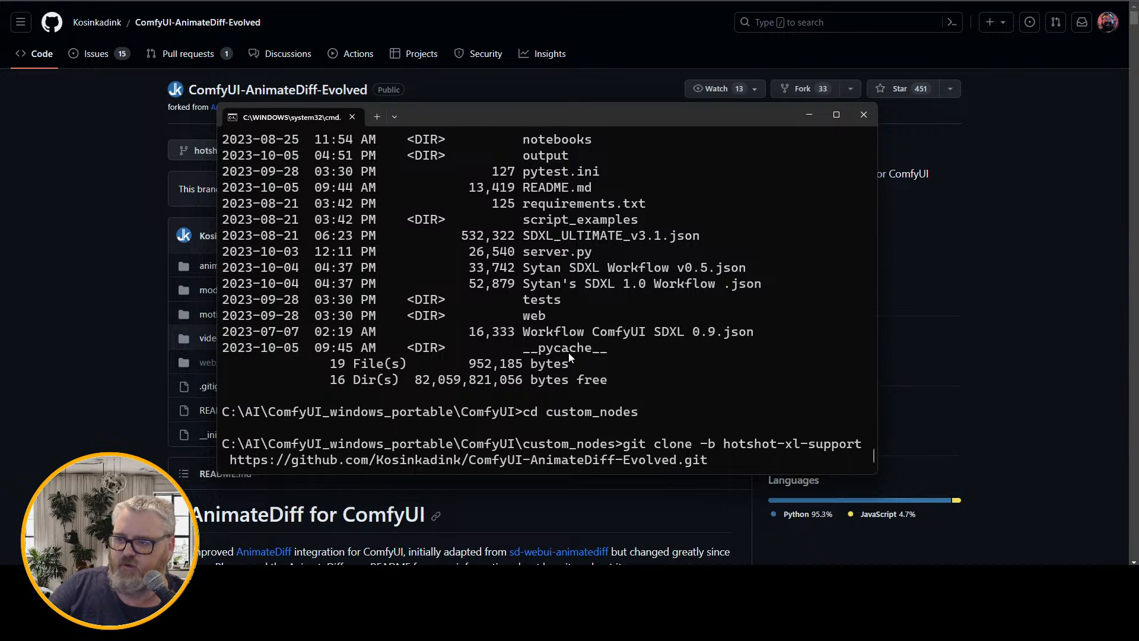
Copy the HTTPS clone URL of the ComfyUI-AnimateDiff-Evolved repository from its GitHub page
click(69, 157)
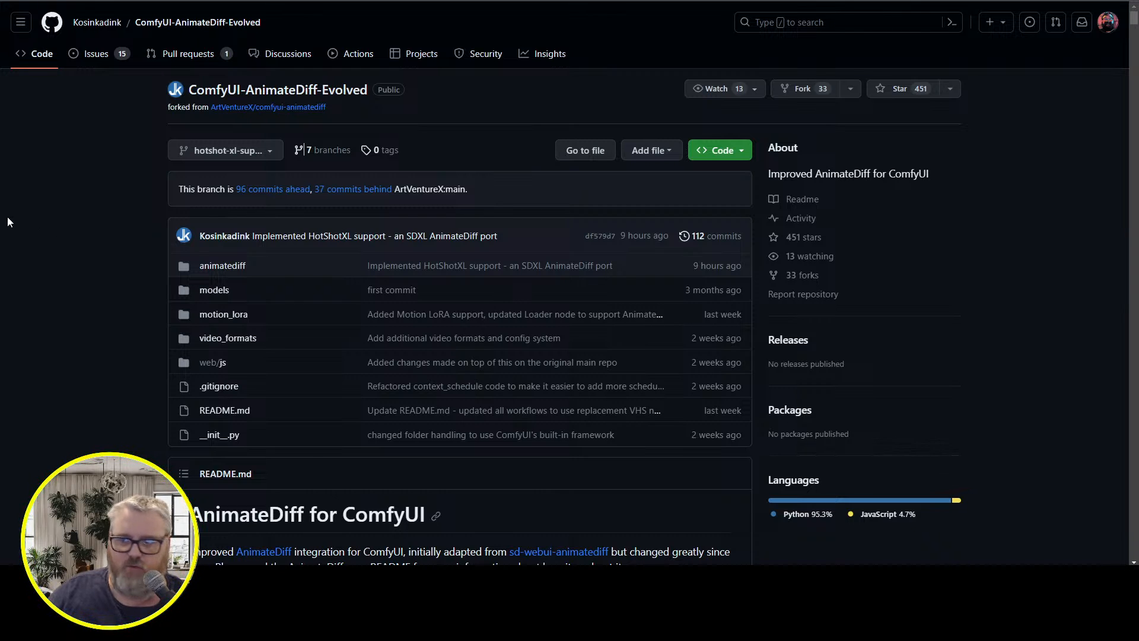
click(744, 149)
click(745, 151)
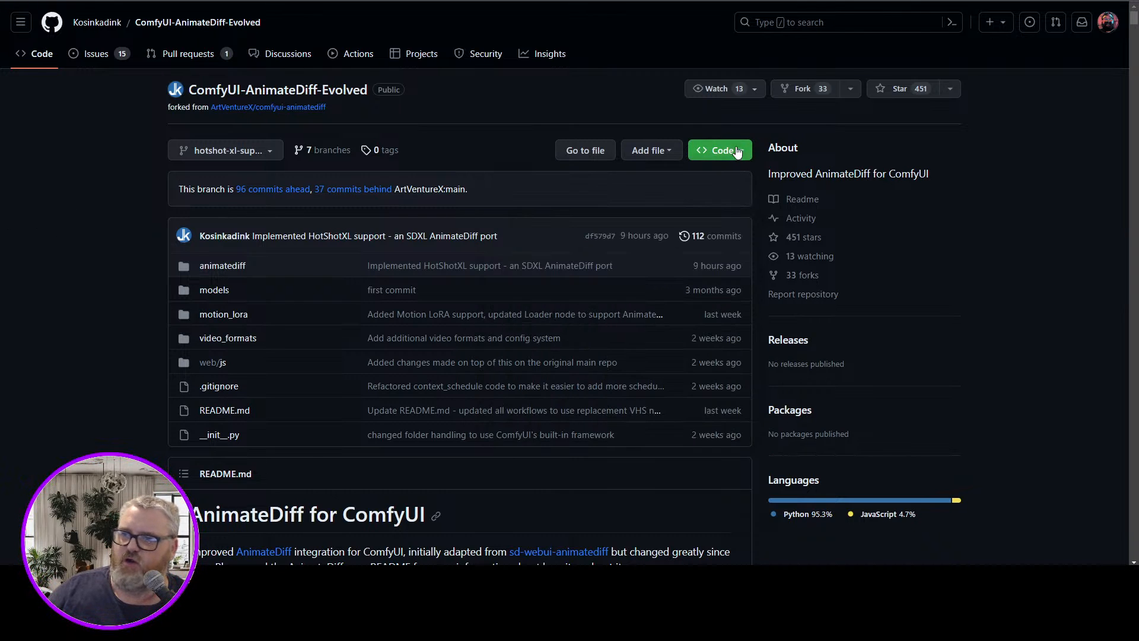
click(744, 150)
click(615, 272)
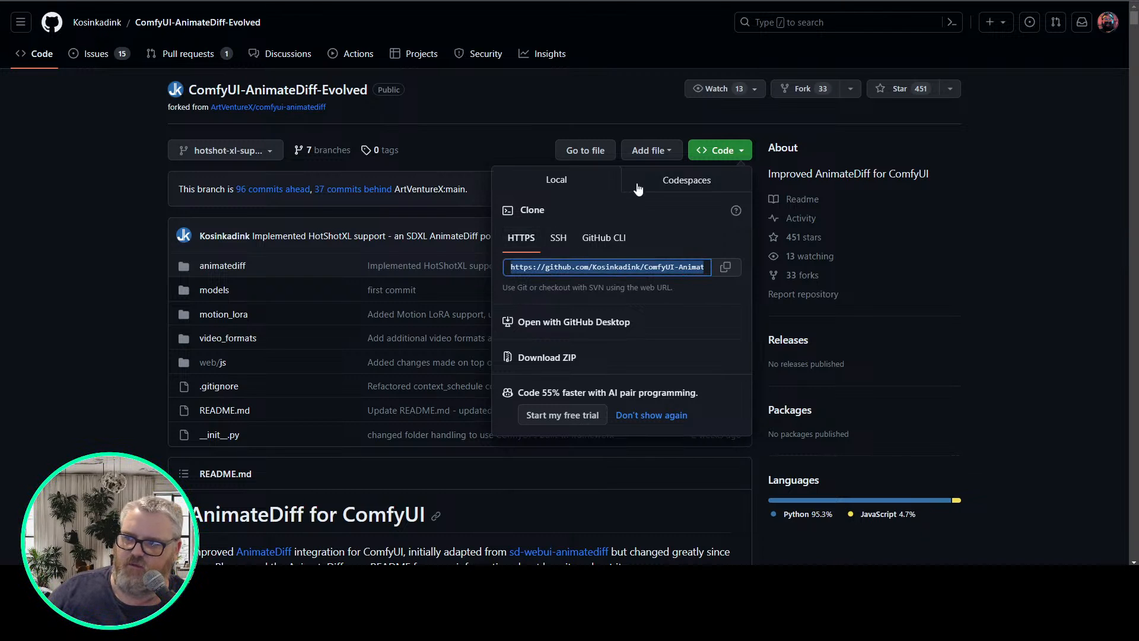
click(725, 267)
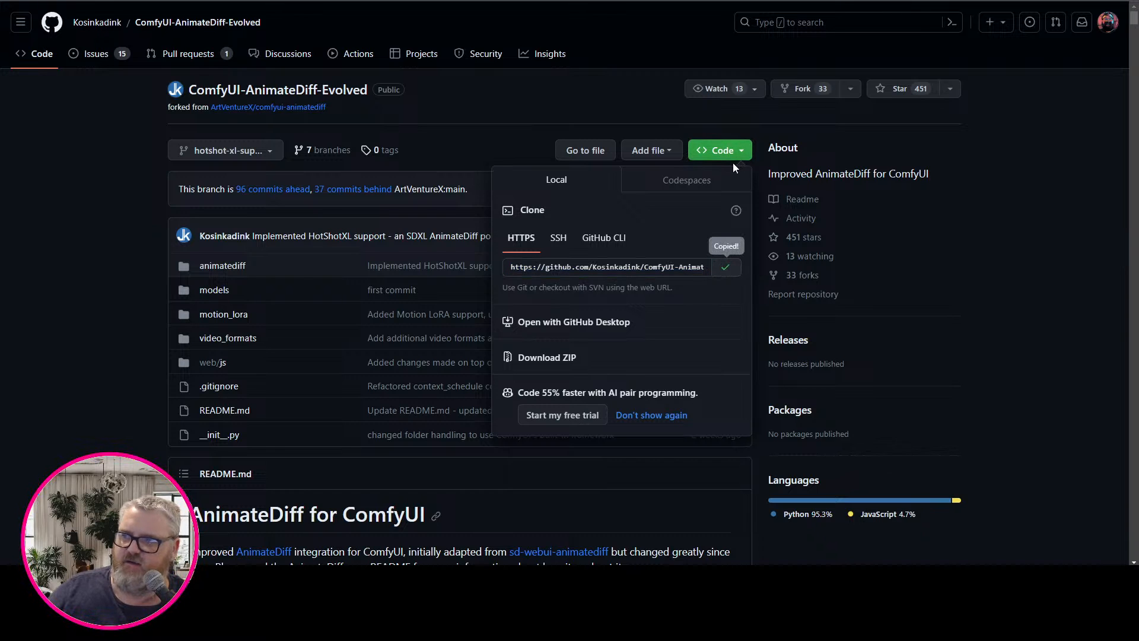
Run the prepared clone command in the custom_nodes command window and list the directory with dir
key(alt+Tab)
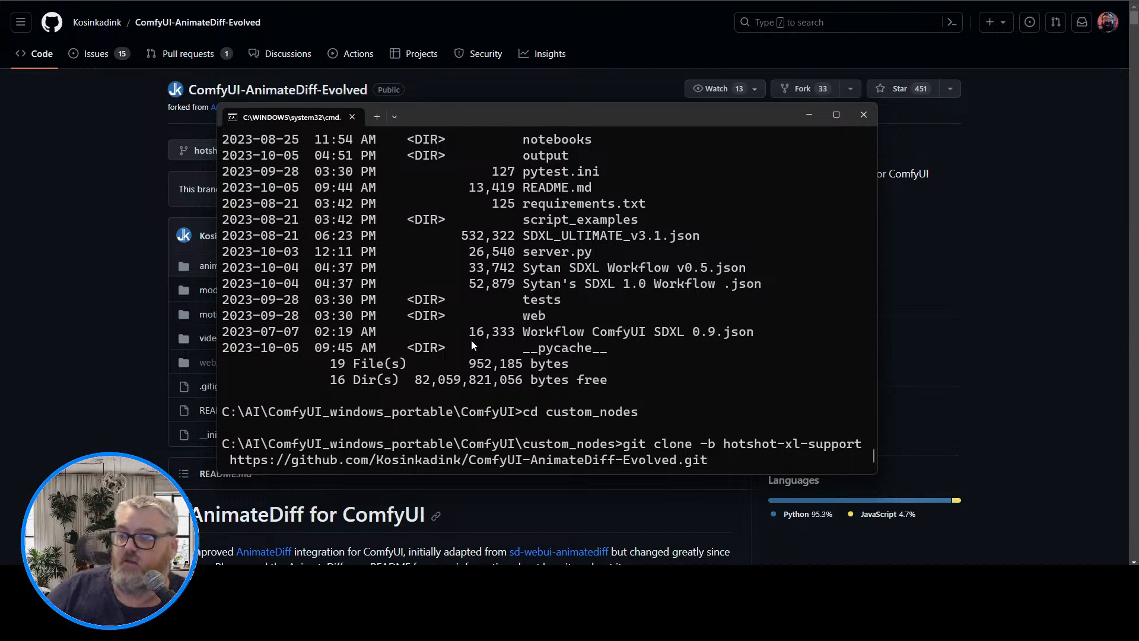
key(Return)
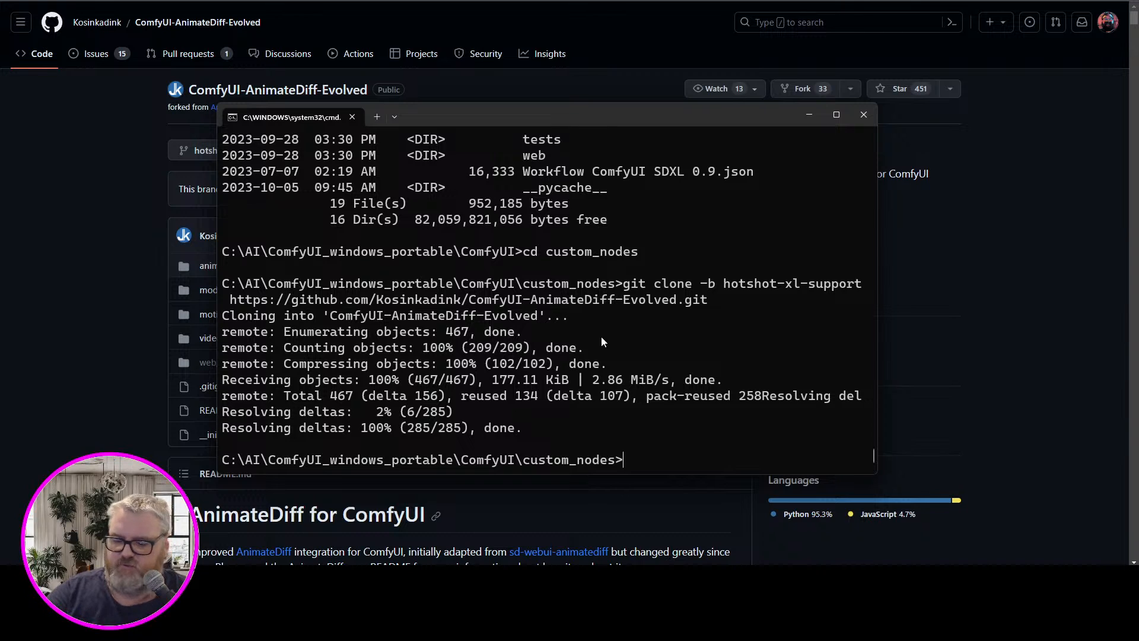
text(dir)
key(Return)
Open the models folder inside custom_nodes\ComfyUI-AnimateDiff-Evolved in the file window and widen the window
mouse_move(146, 578)
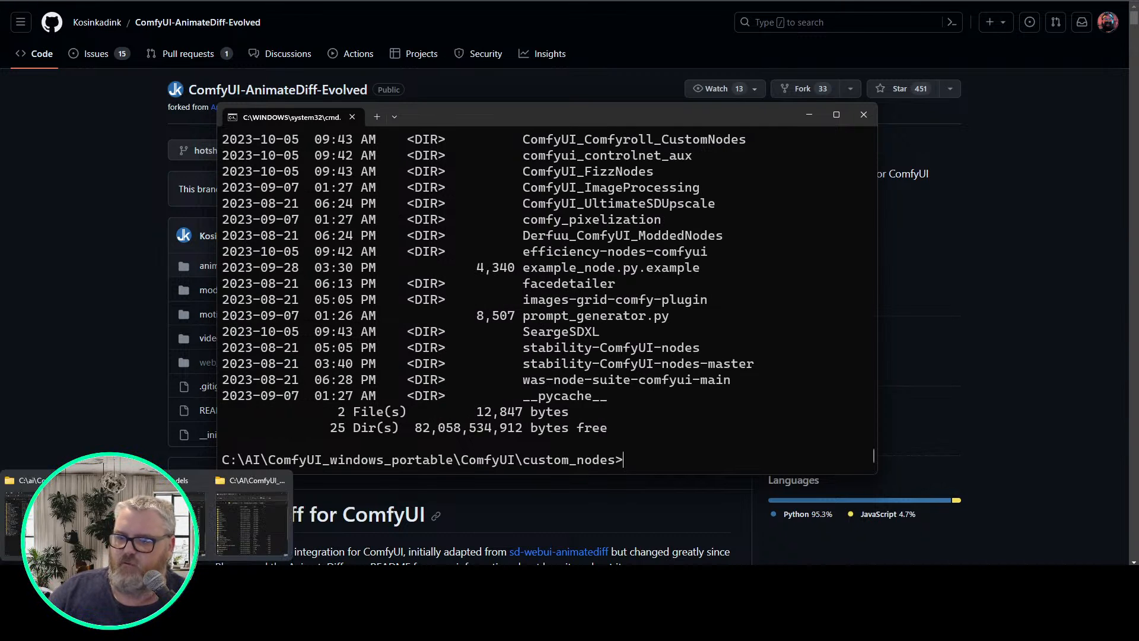
double_click(255, 523)
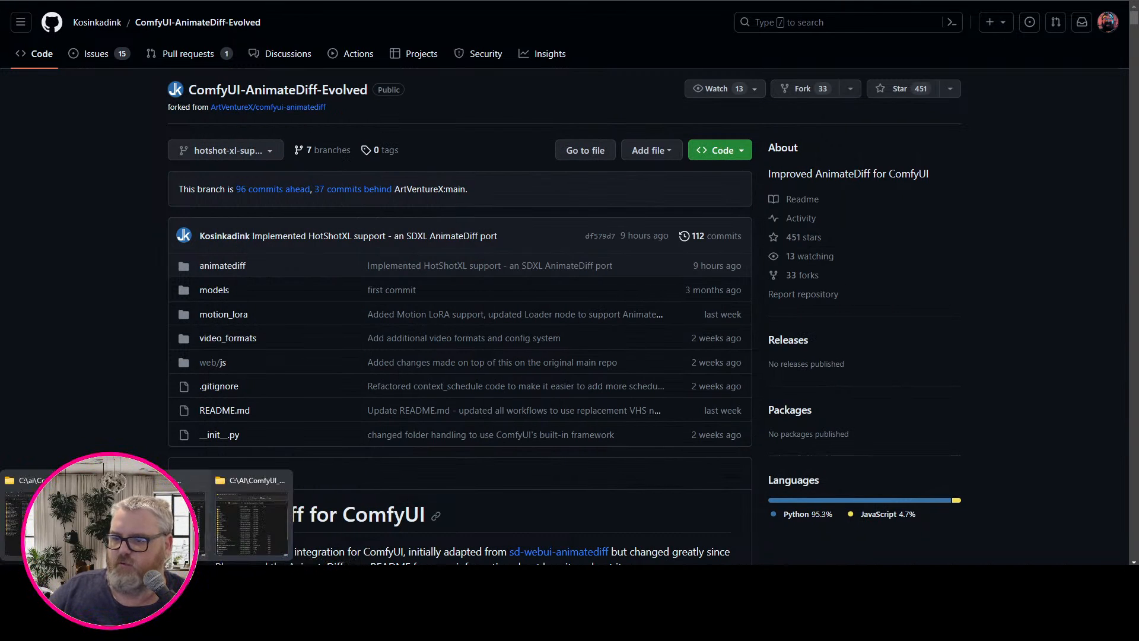
click(248, 528)
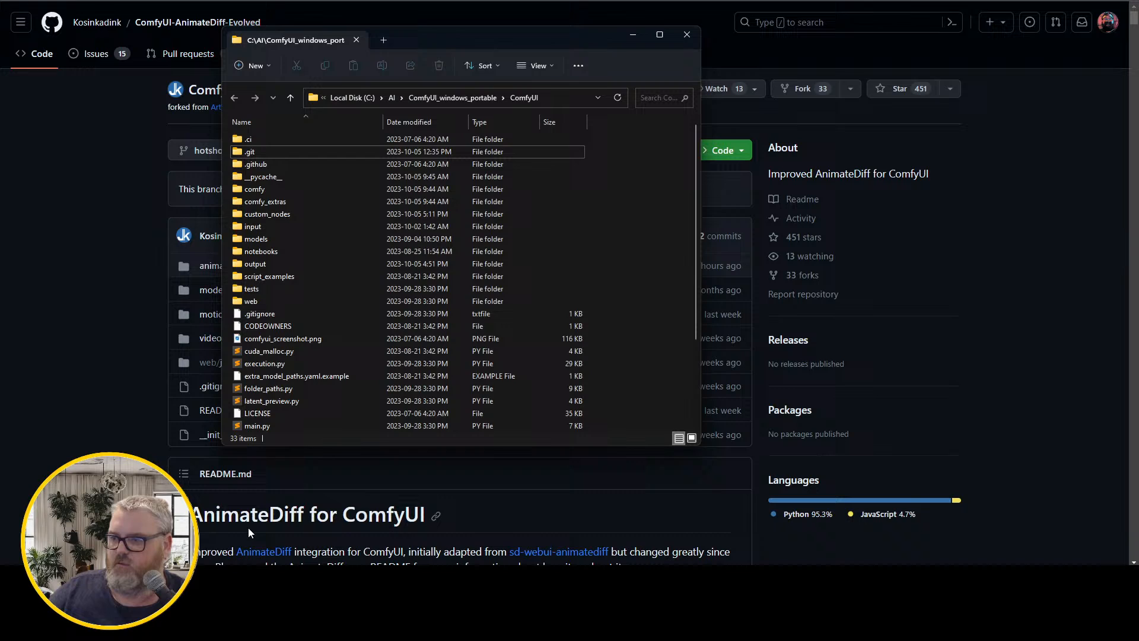
double_click(308, 215)
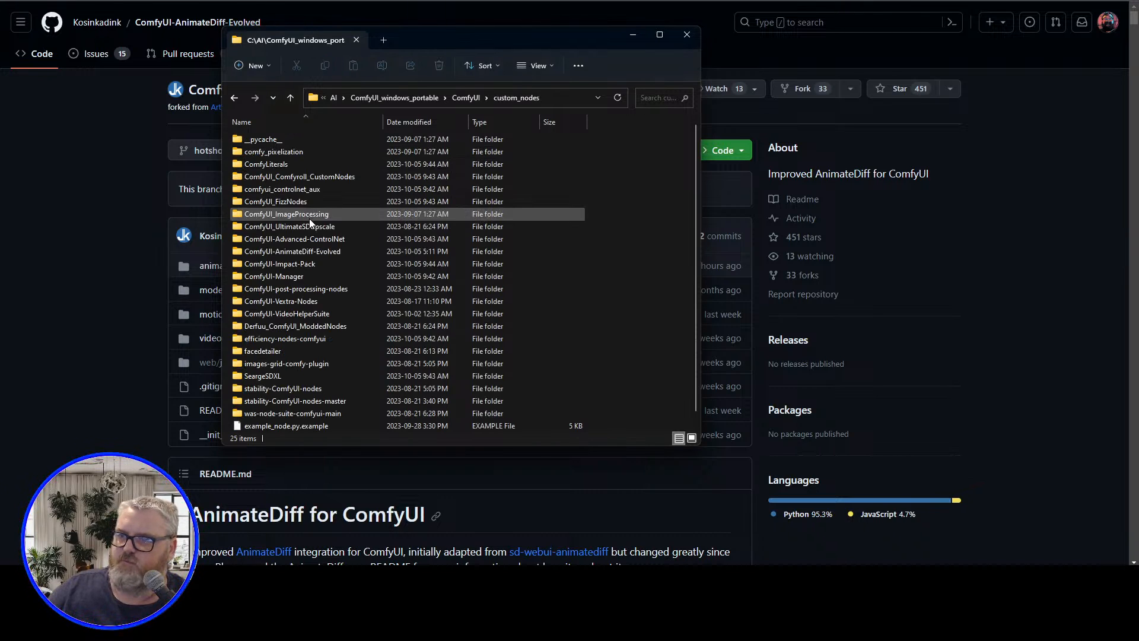
click(330, 251)
double_click(329, 250)
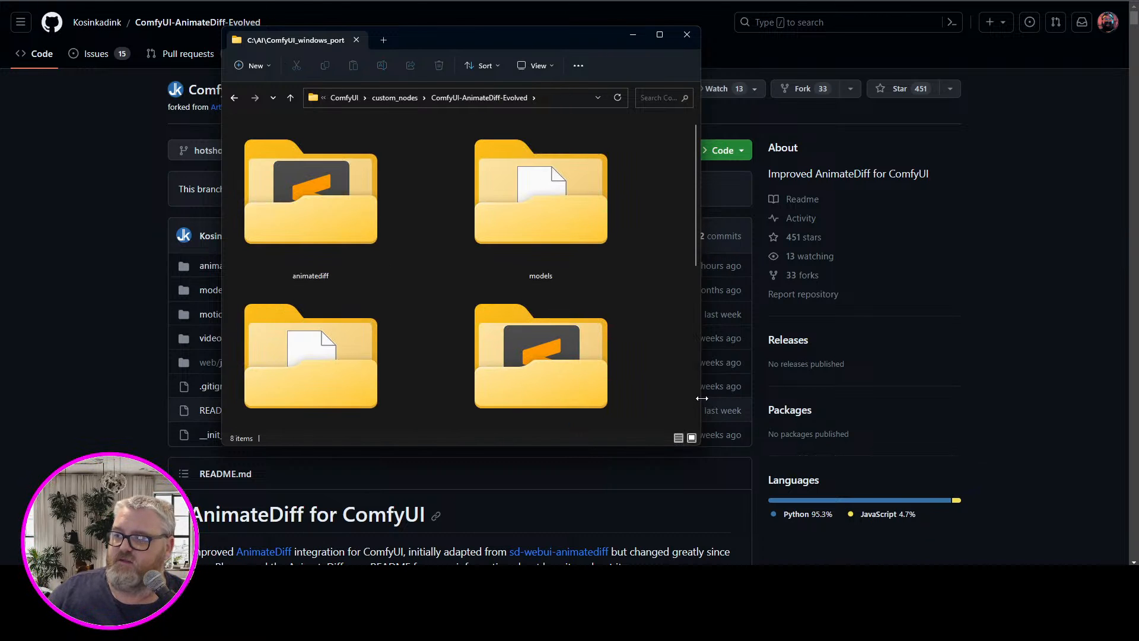
drag(706, 399, 1021, 398)
double_click(569, 225)
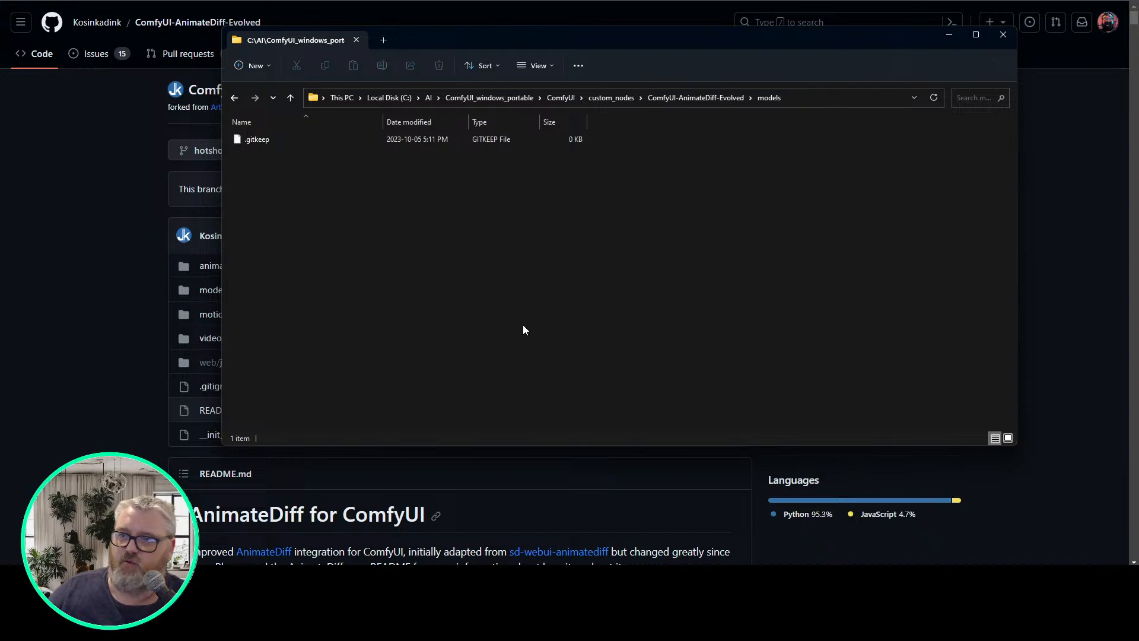
Open the C:\ai\models\animatediff\models folder in a second file window
key(super+r)
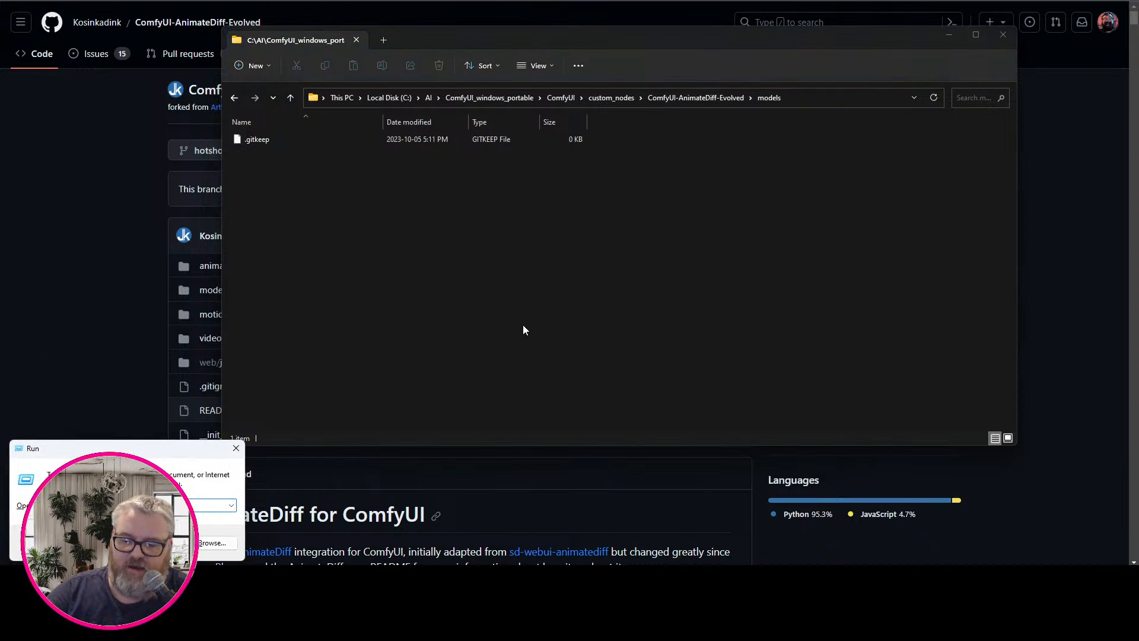
key(Return)
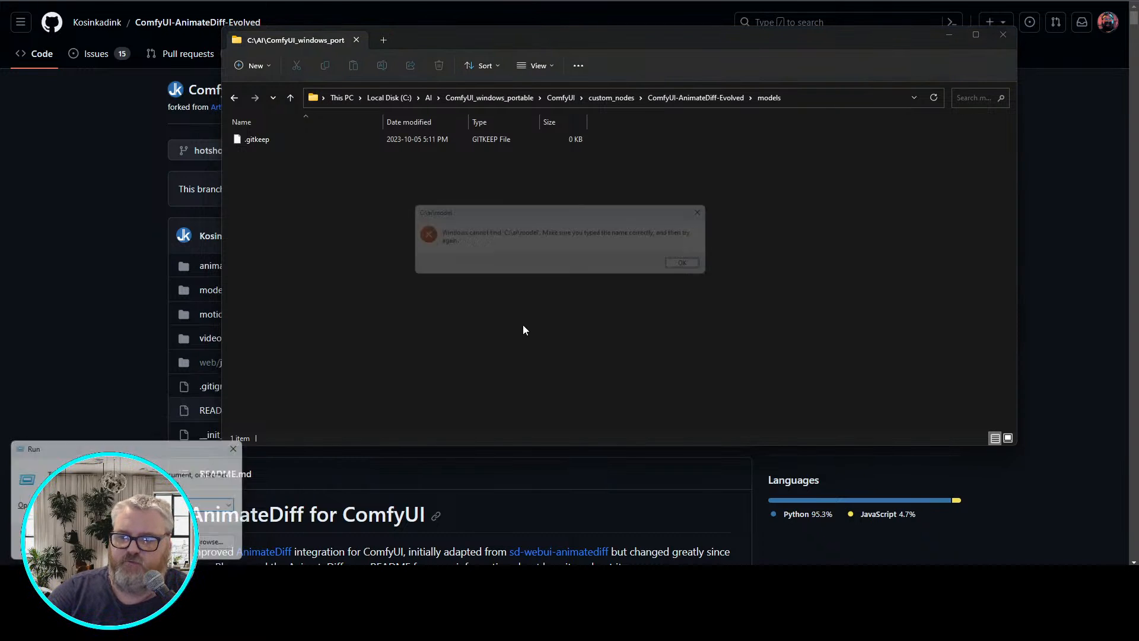
key(Return)
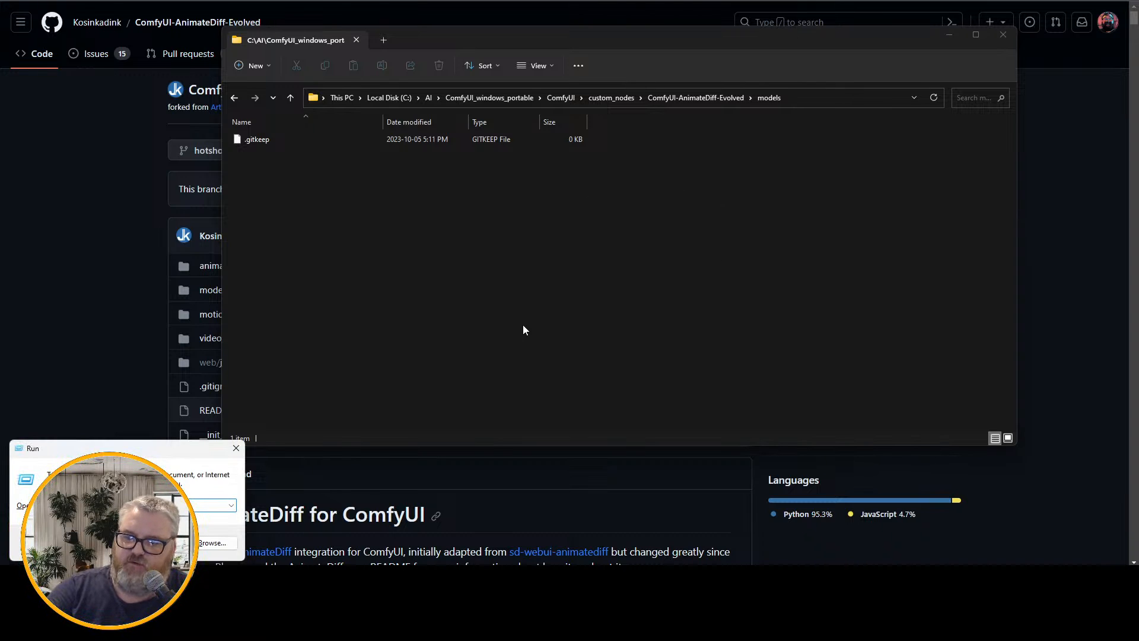
text(cmd)
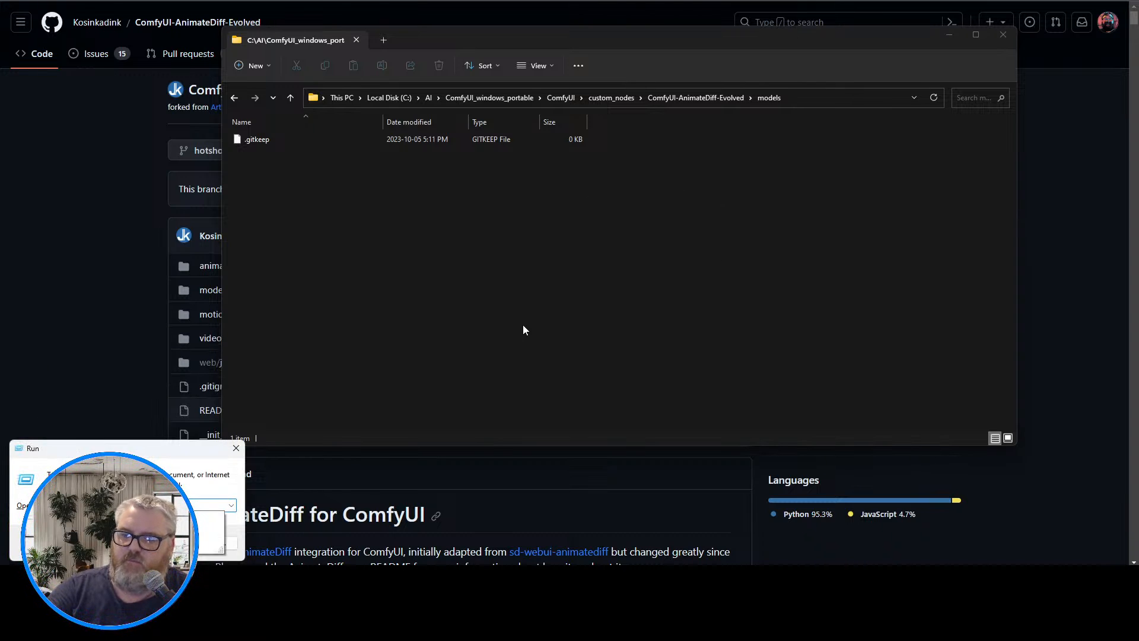
key(Return)
scroll(475, 451, down, 1)
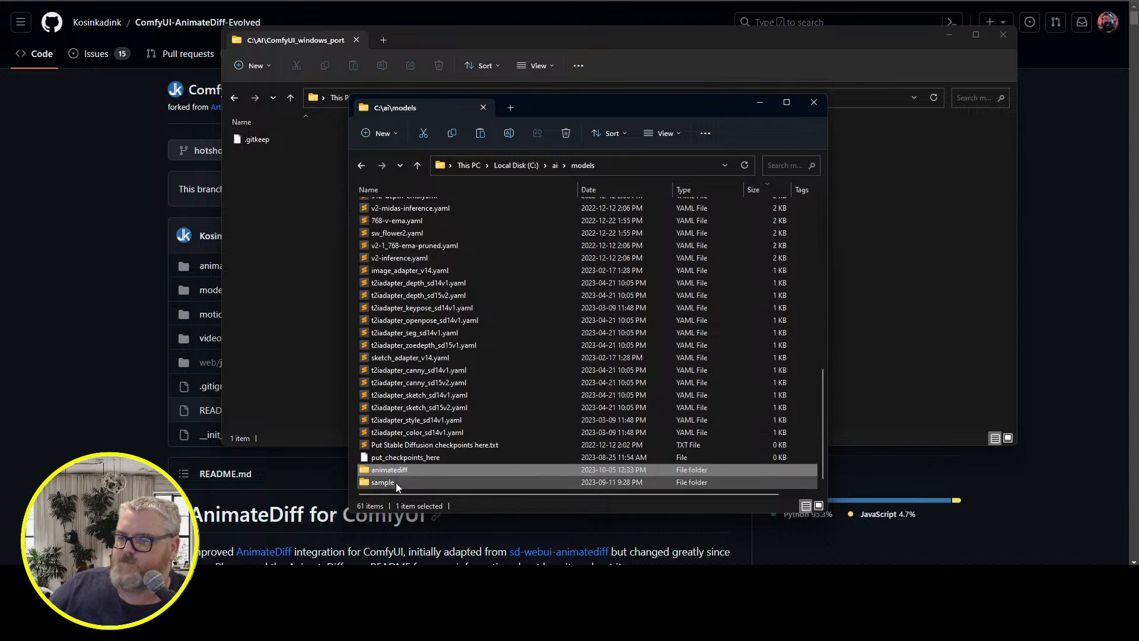
click(403, 469)
double_click(404, 470)
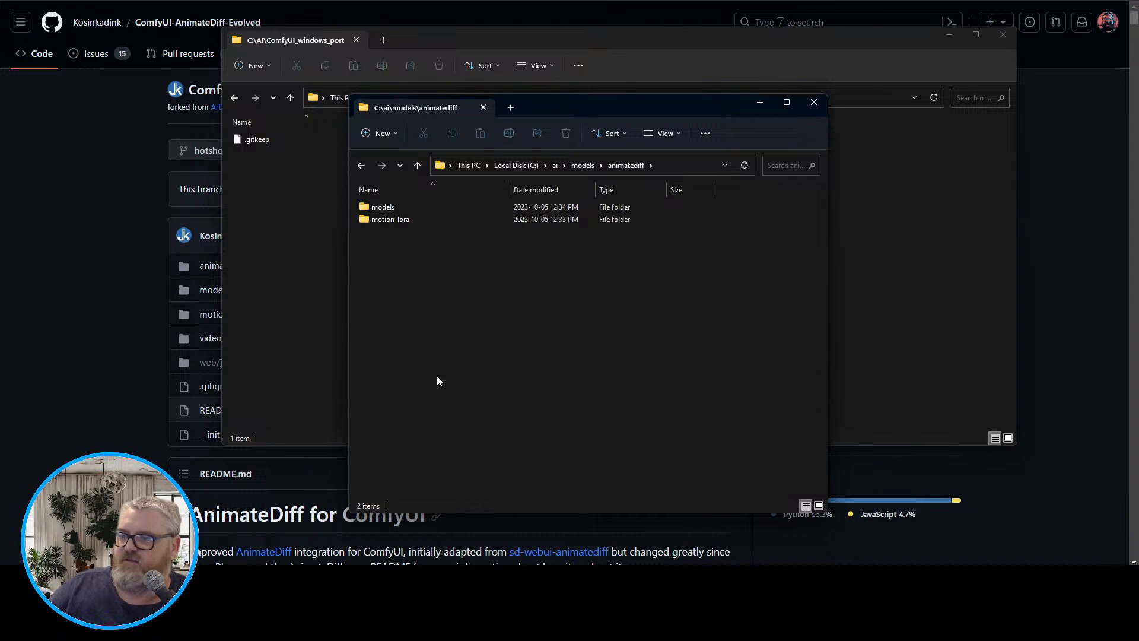
double_click(414, 207)
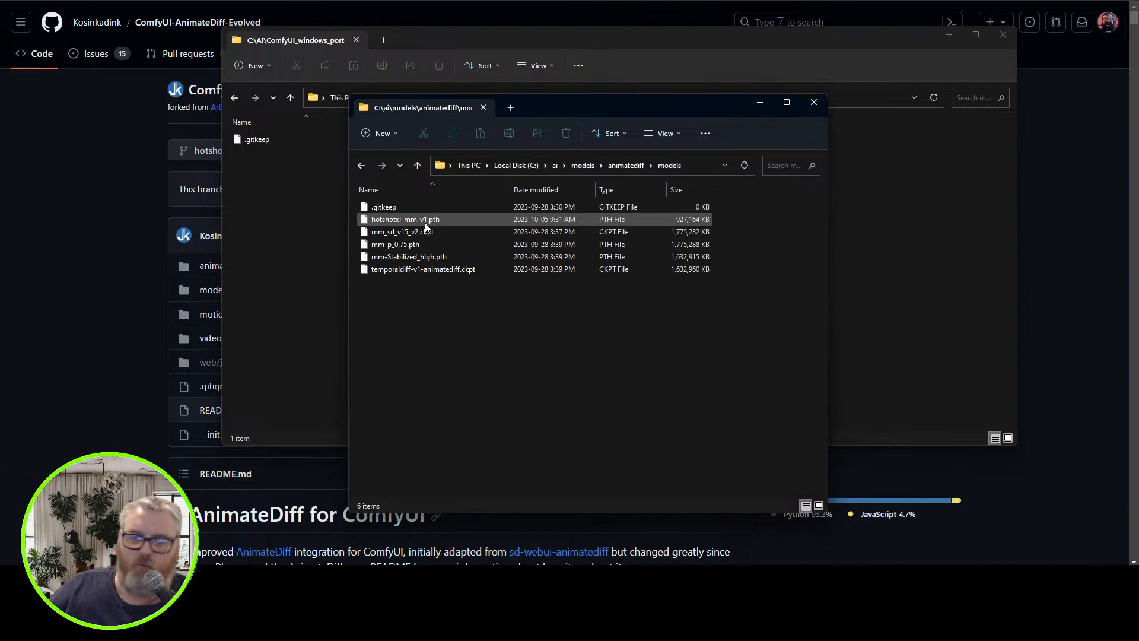
Copy hotshotxl_mm_v1.pth into the models folder of ComfyUI-AnimateDiff-Evolved
mouse_move(424, 224)
drag(424, 223, 303, 255)
click(446, 396)
click(457, 463)
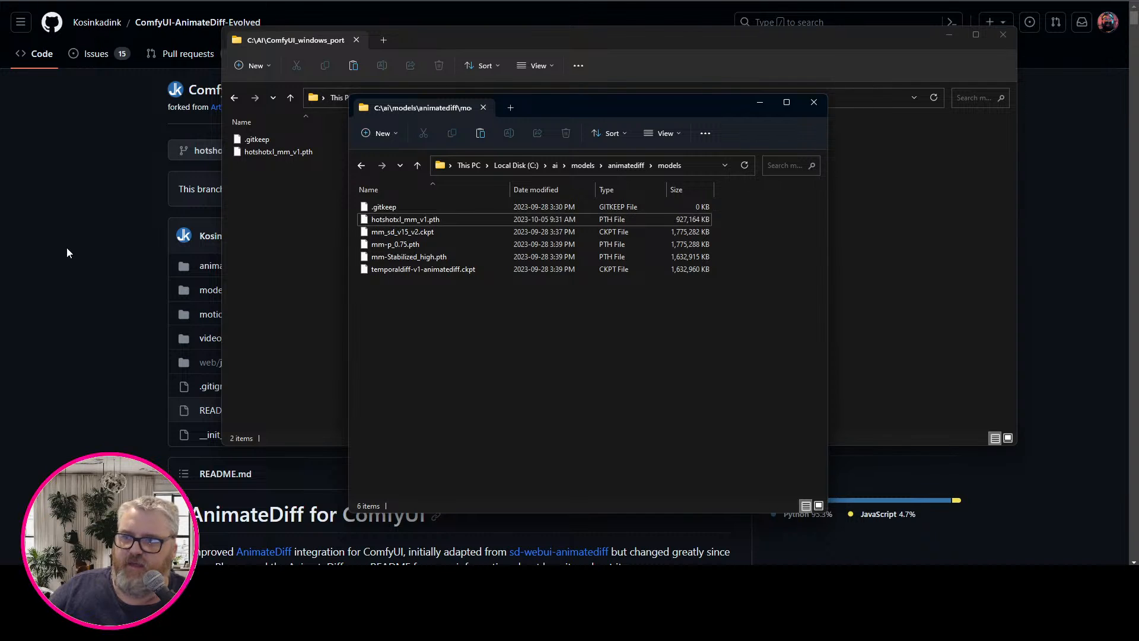
Open the Kosinkadink/HotShot-XL-MotionModels file listing on Hugging Face in the browser by looking up "hotshot kos"
click(67, 247)
key(ctrl+Tab)
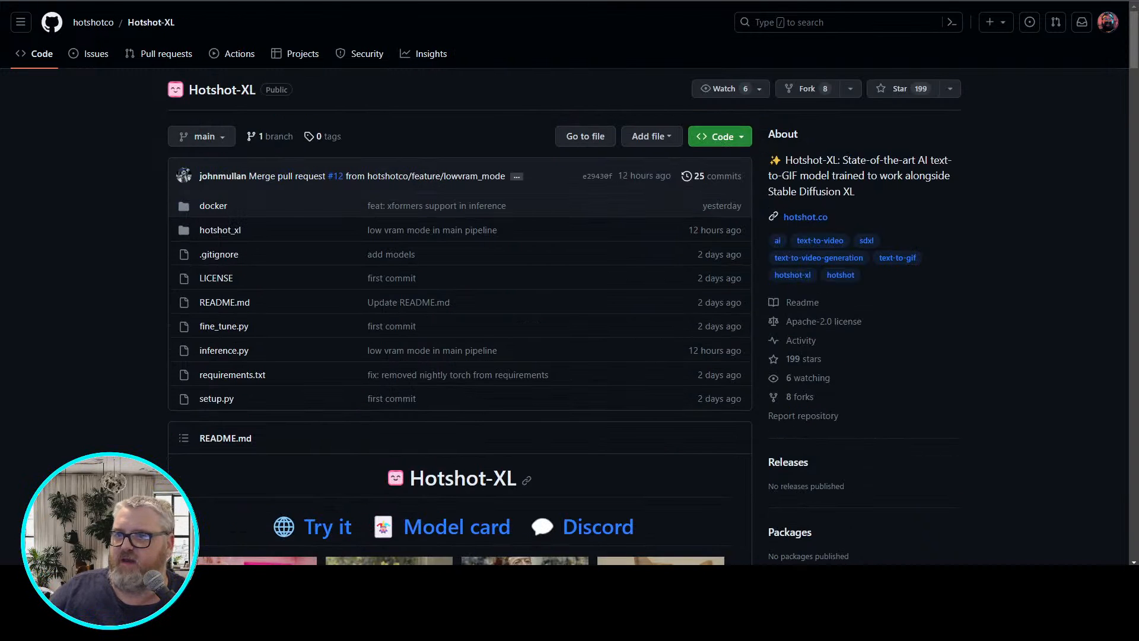
text(h)
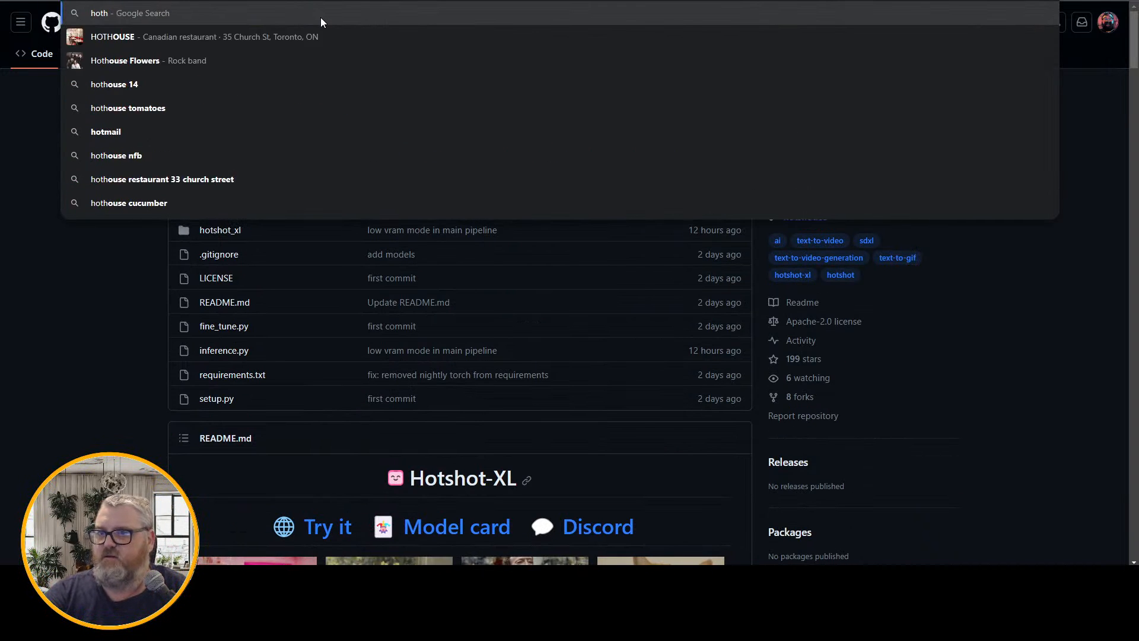
key(BackSpace)
text(shot kos)
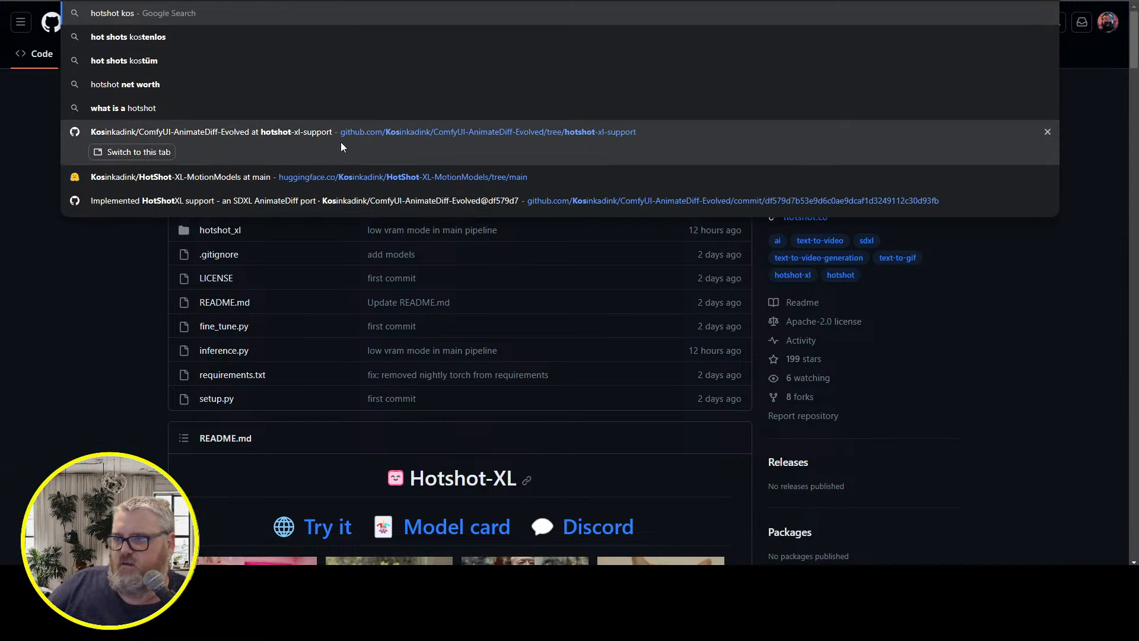
click(355, 179)
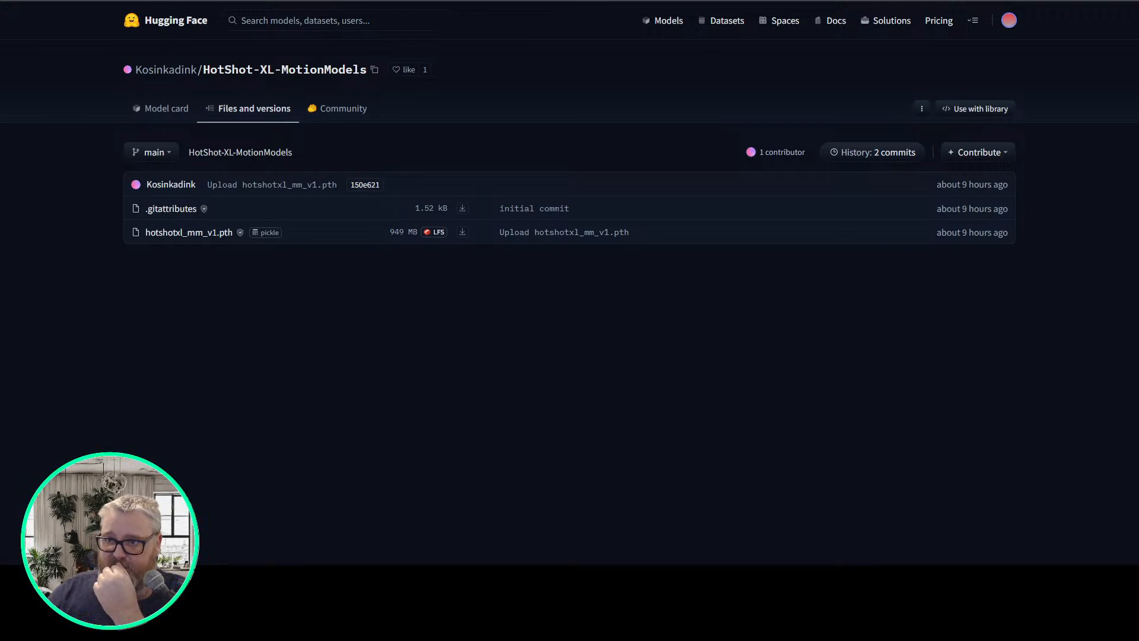
Check the models folder inside custom_nodes\ComfyUI-AnimateDiff-Evolved and open the neighbouring motion_lora folder in the file window
mouse_move(133, 576)
click(133, 516)
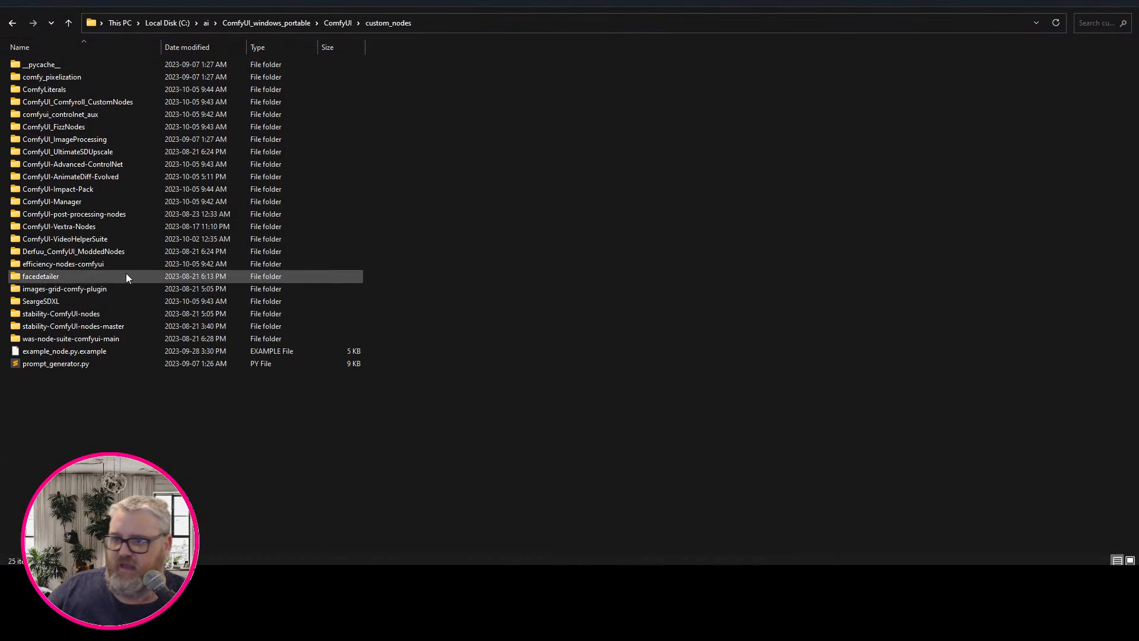
double_click(93, 177)
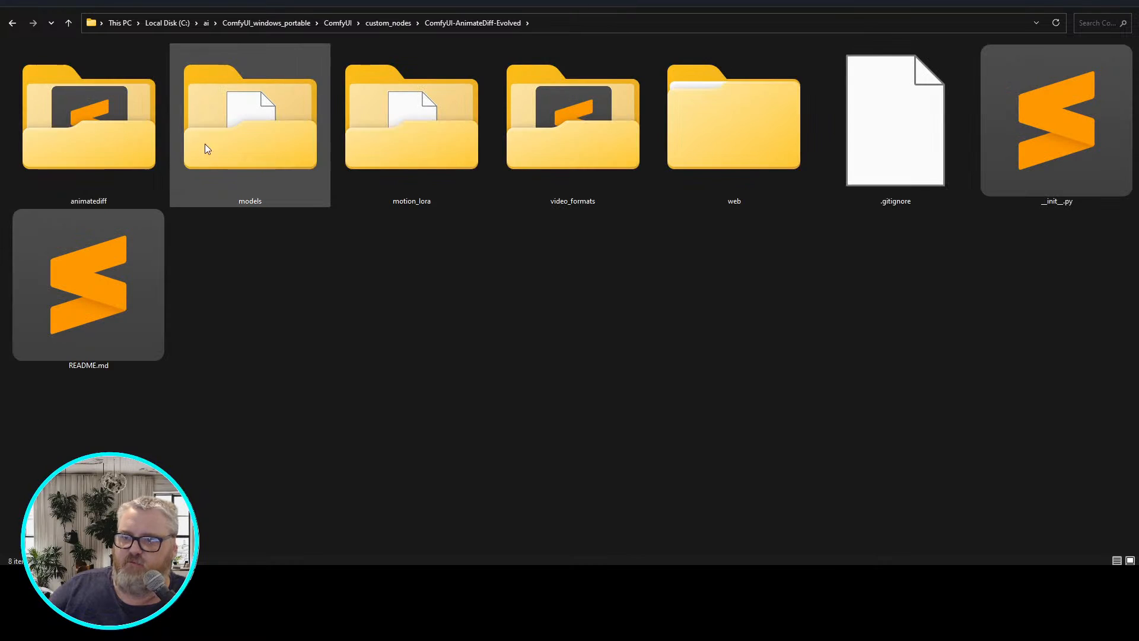
double_click(231, 155)
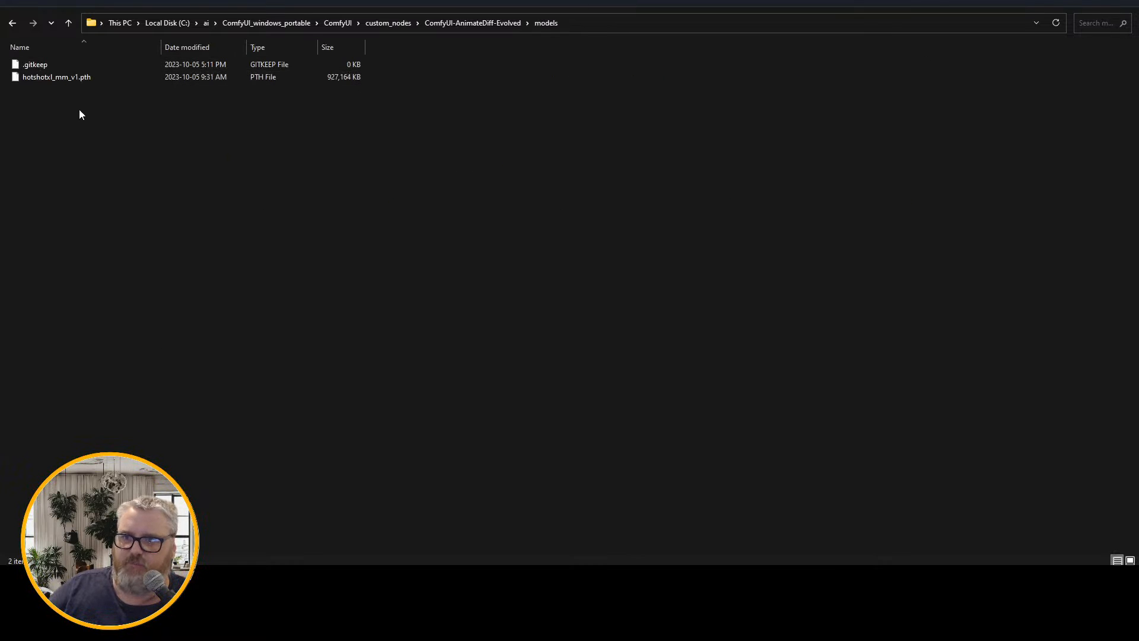
key(alt+Left)
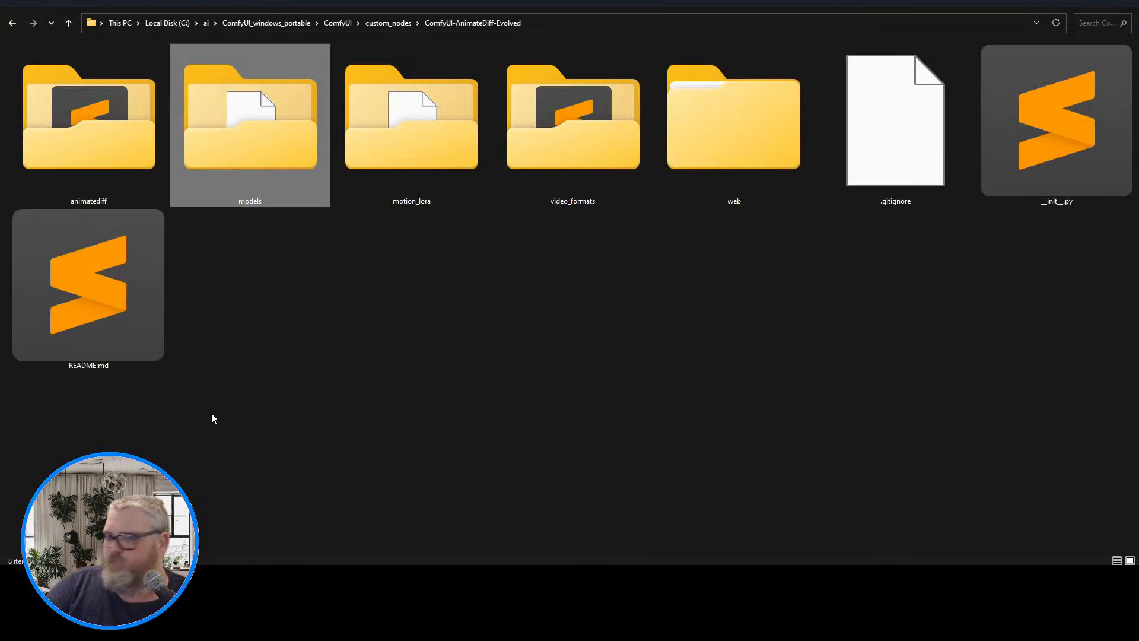
key(Right)
key(Right)
key(Return)
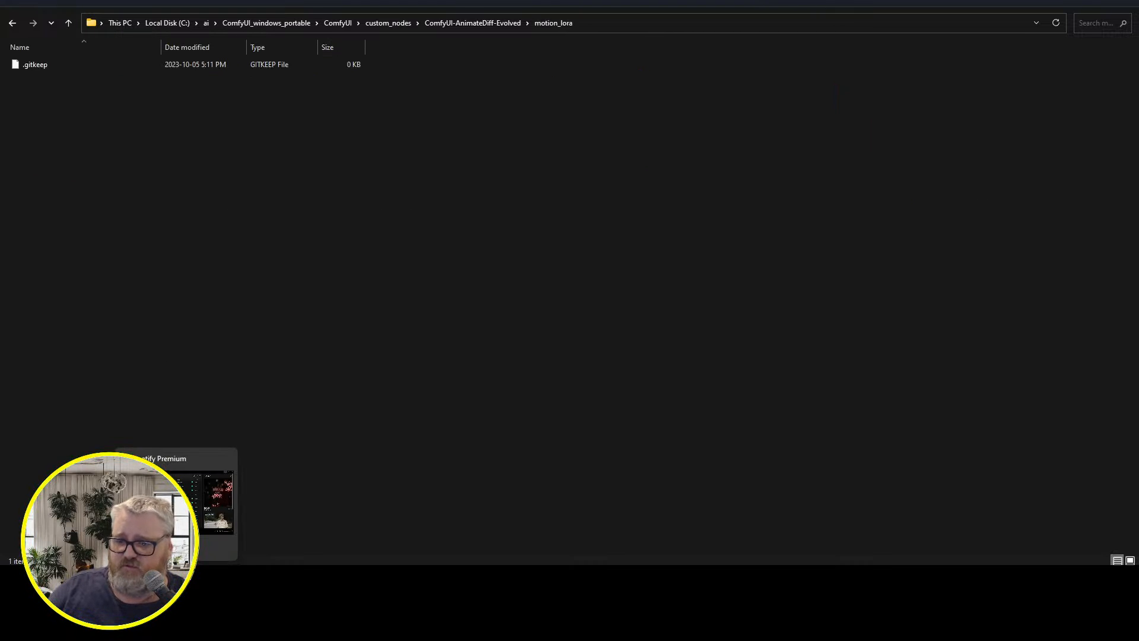
Open the C:\ai\models\animatediff\motion_lora folder in the second file window
mouse_move(146, 579)
mouse_move(283, 490)
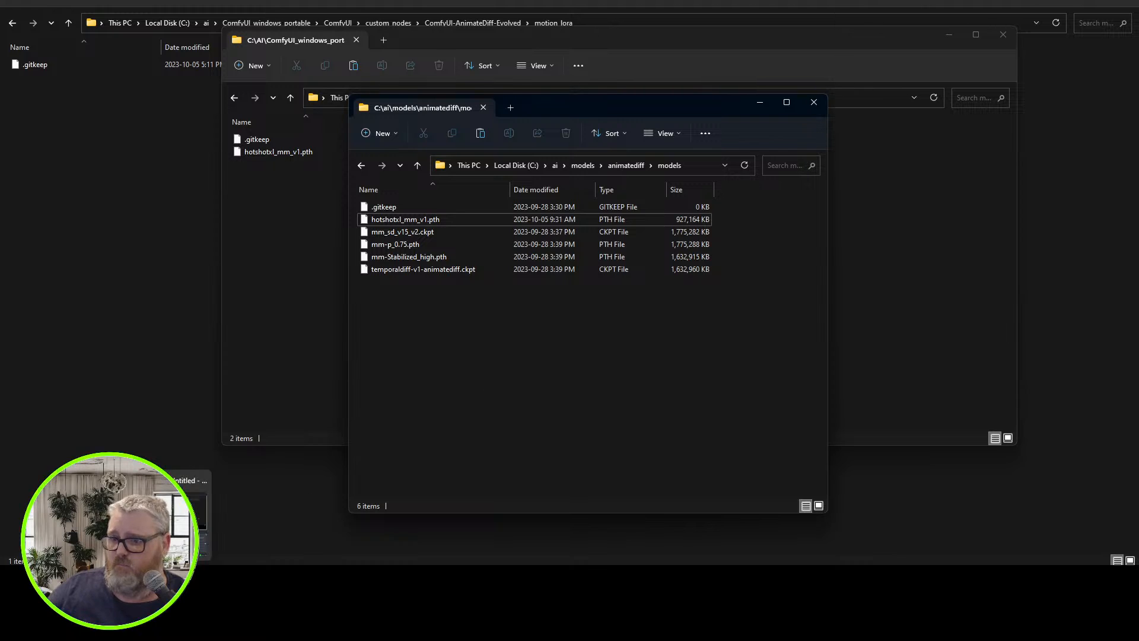
click(306, 497)
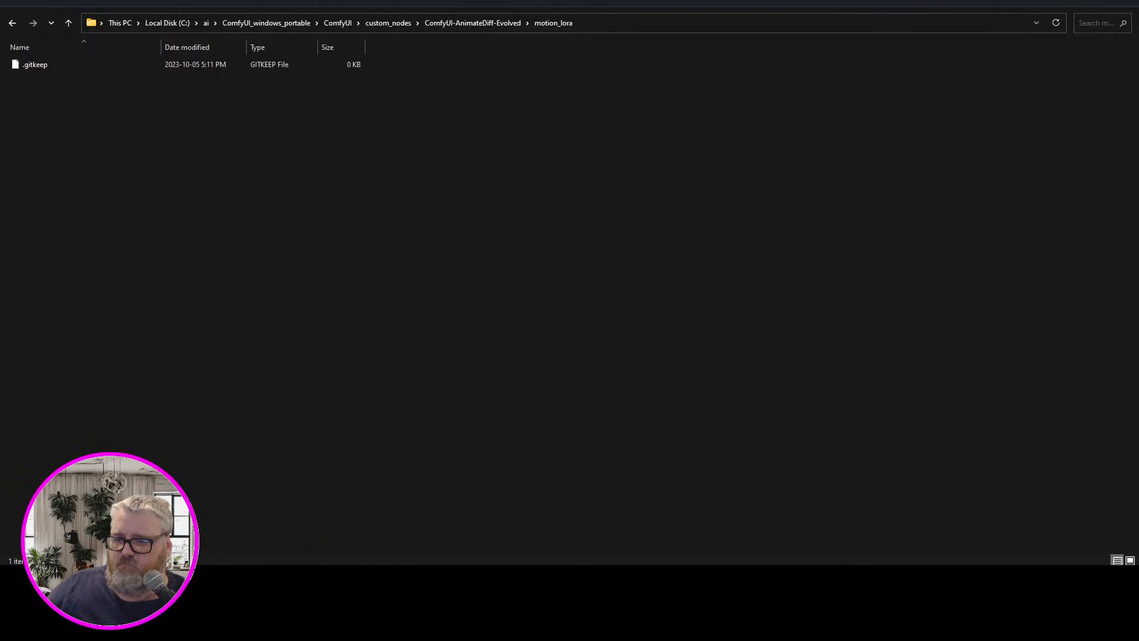
click(226, 480)
key(BackSpace)
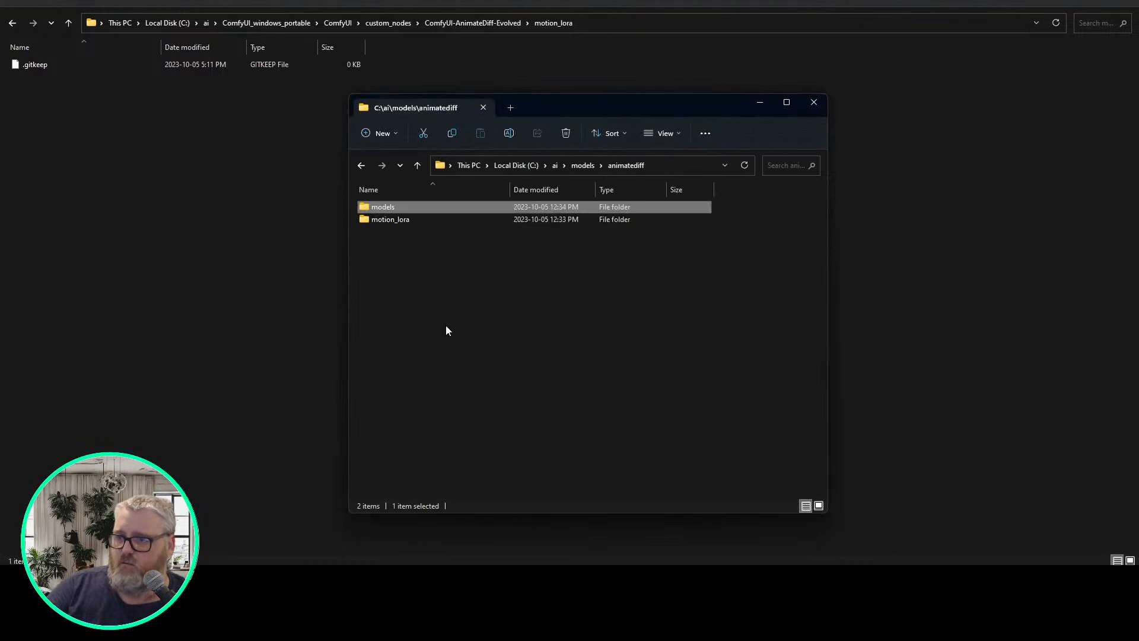
key(Down)
key(Return)
Copy the v2_lora files from v2_lora_PanDown.ckpt through v2_lora_ZoomOut.ckpt into the motion_lora folder of ComfyUI-AnimateDiff-Evolved
click(445, 323)
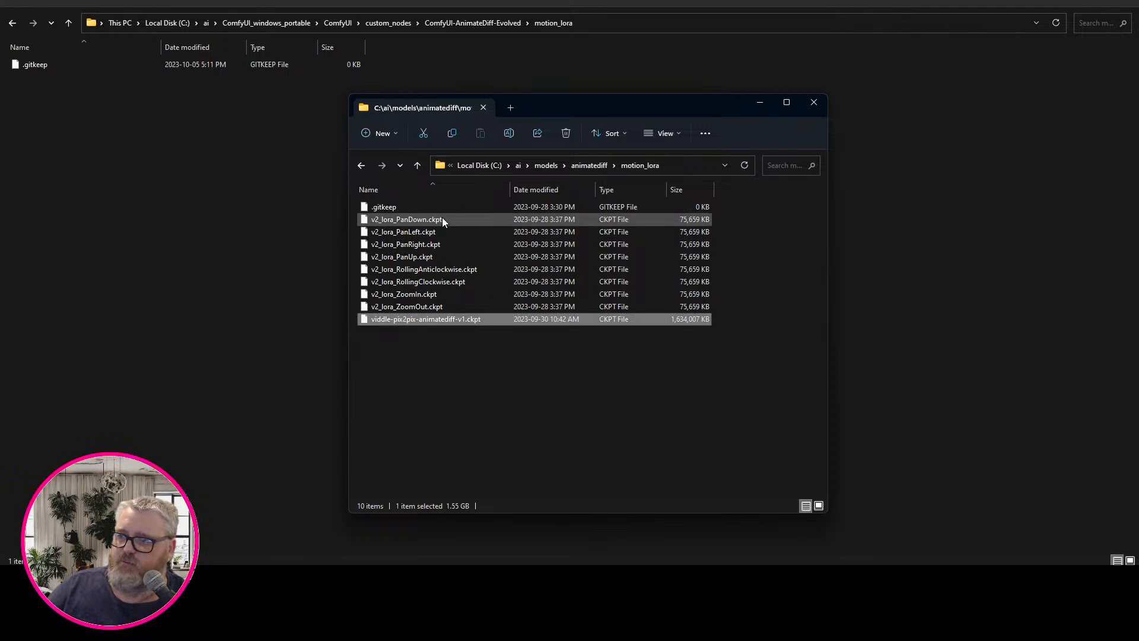
click(443, 307)
shift+click(427, 220)
drag(366, 233, 175, 177)
click(203, 577)
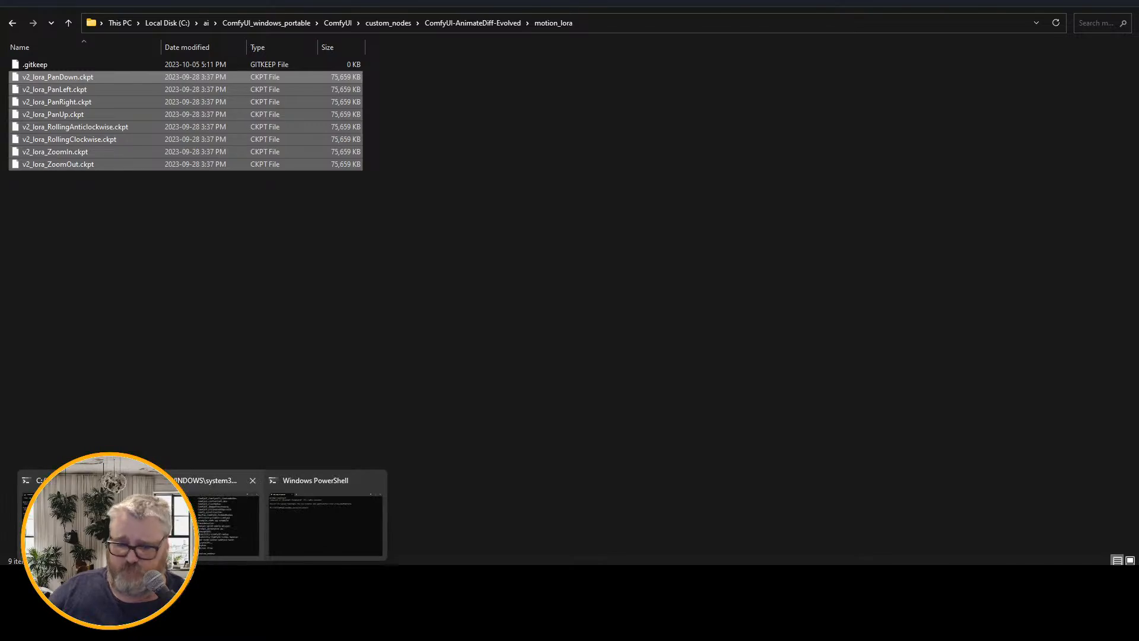
mouse_move(184, 519)
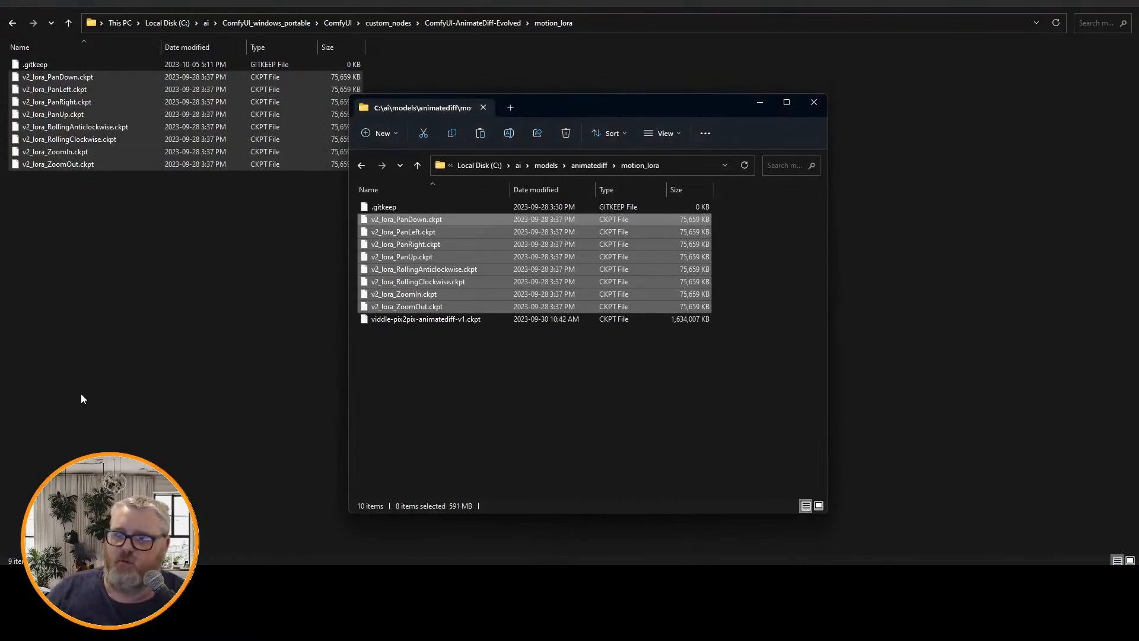
click(112, 353)
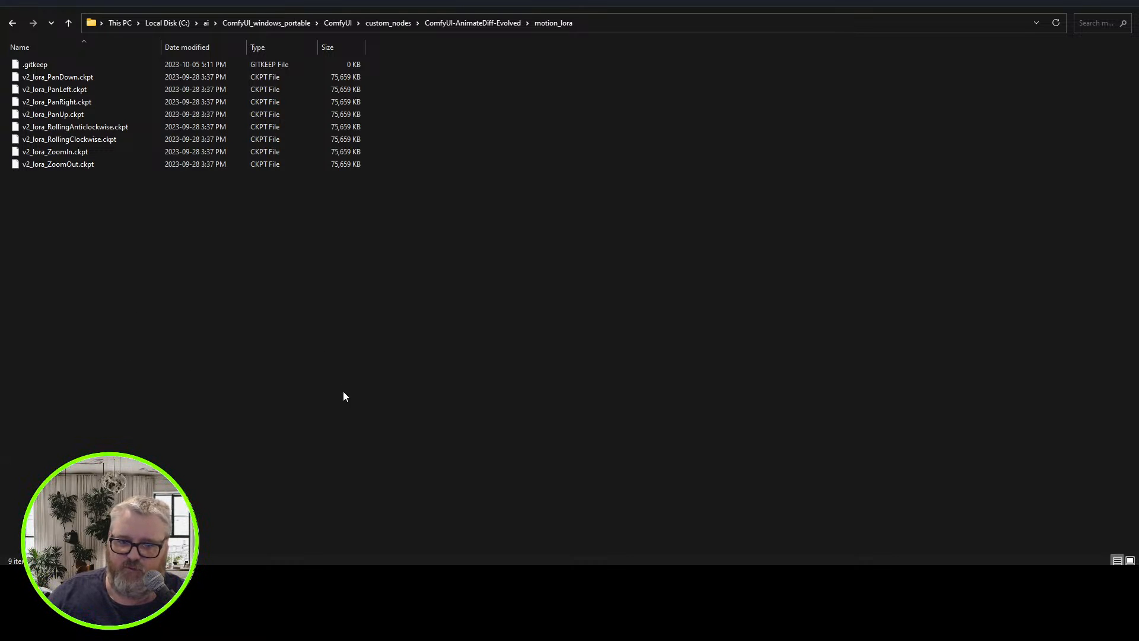
Review the models and motion_lora folders of ComfyUI-AnimateDiff-Evolved and return to the custom_nodes folder
key(alt+Up)
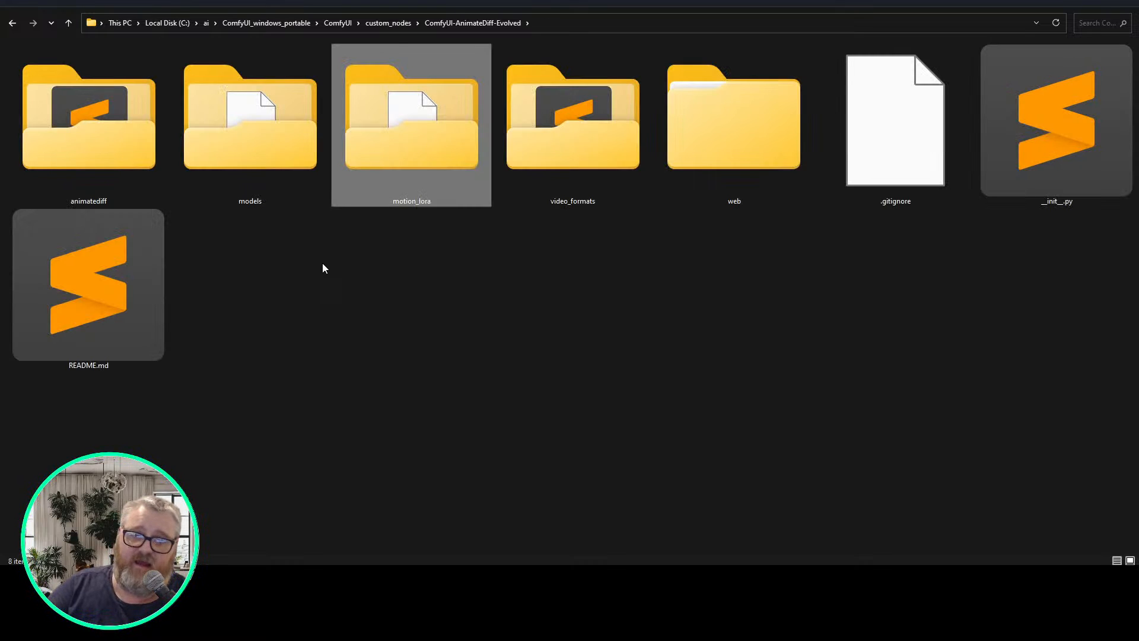
double_click(223, 83)
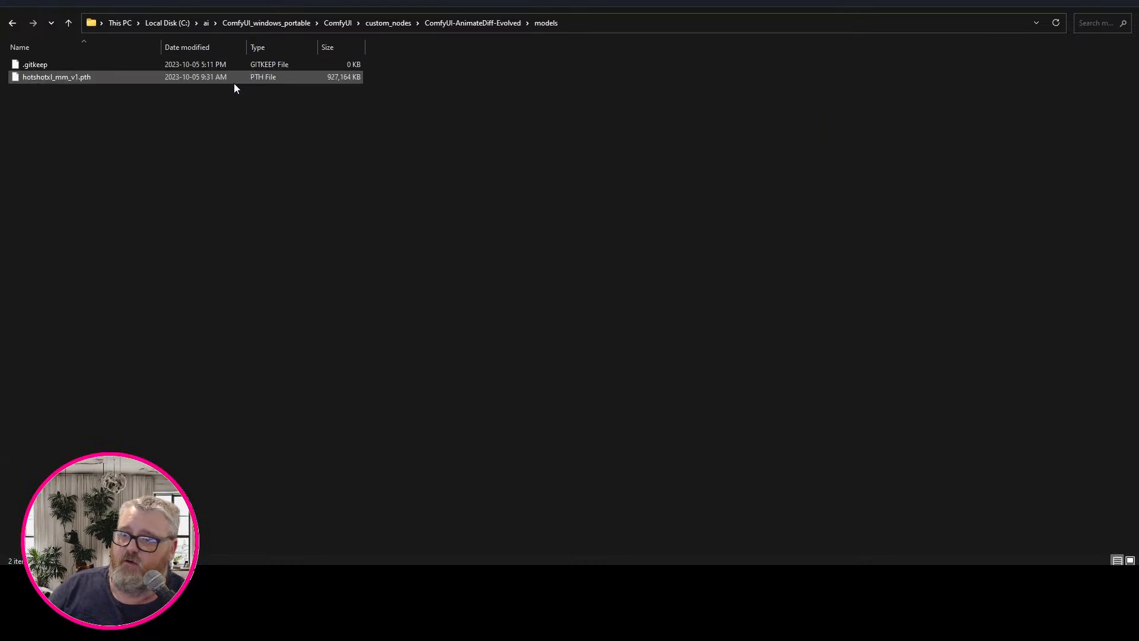
click(43, 78)
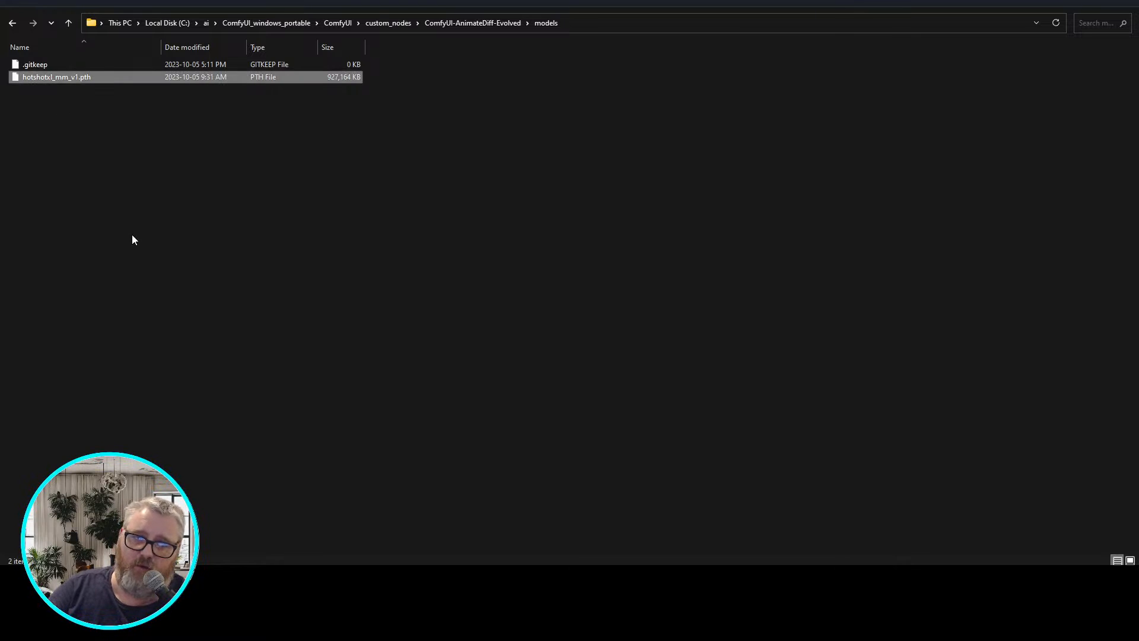
key(alt+Up)
key(Right)
key(Return)
key(Down)
key(alt+Up)
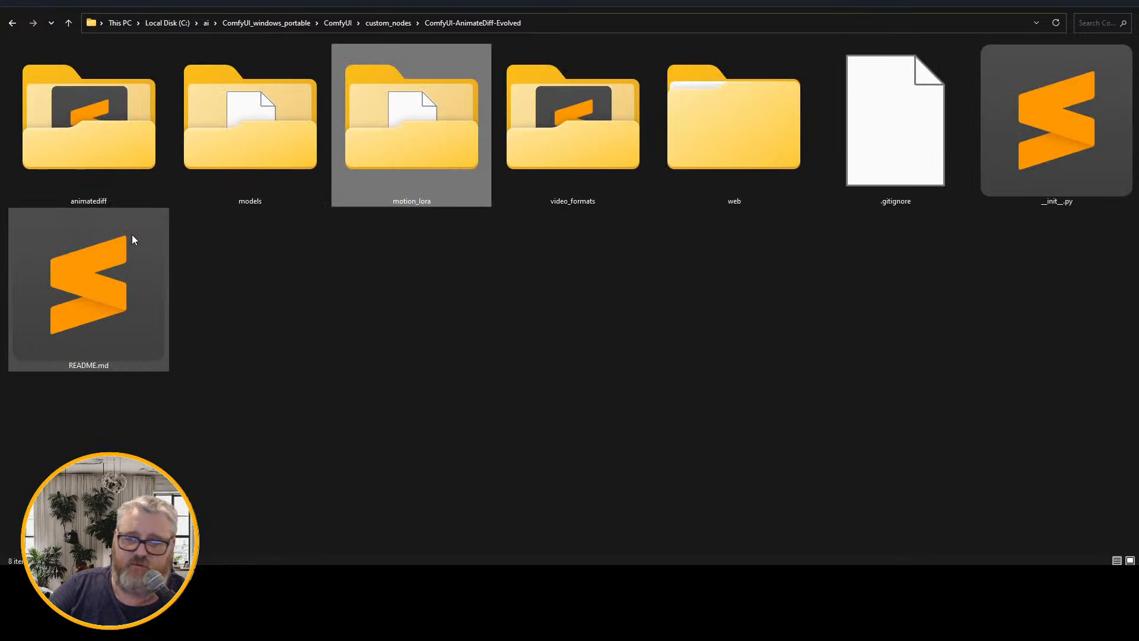
key(alt+Up)
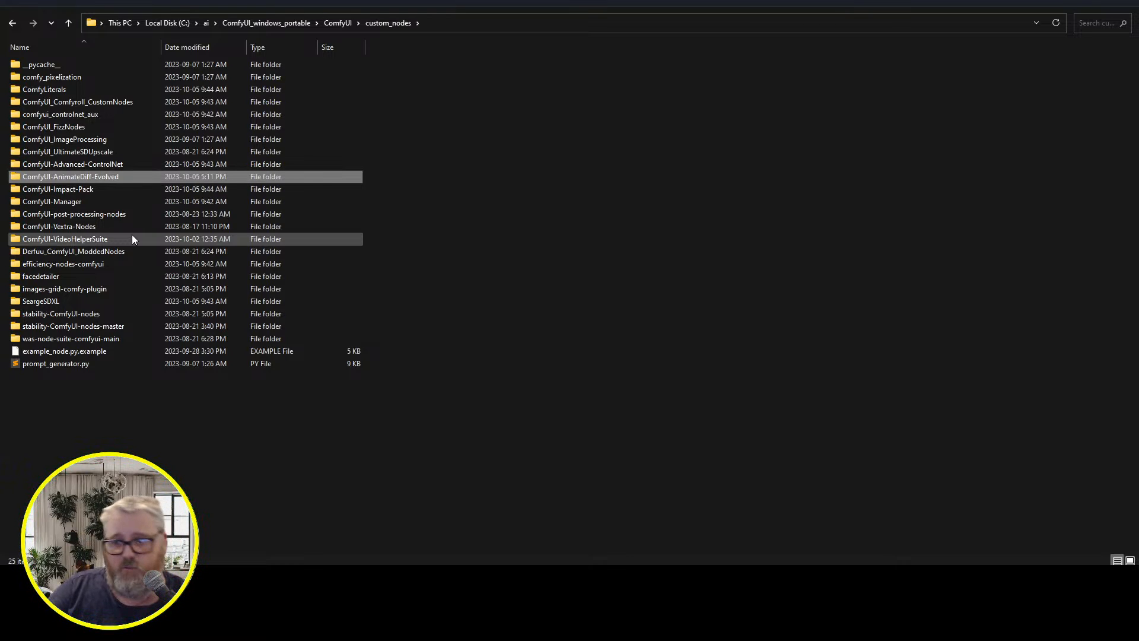
key(super+r)
text(cmd)
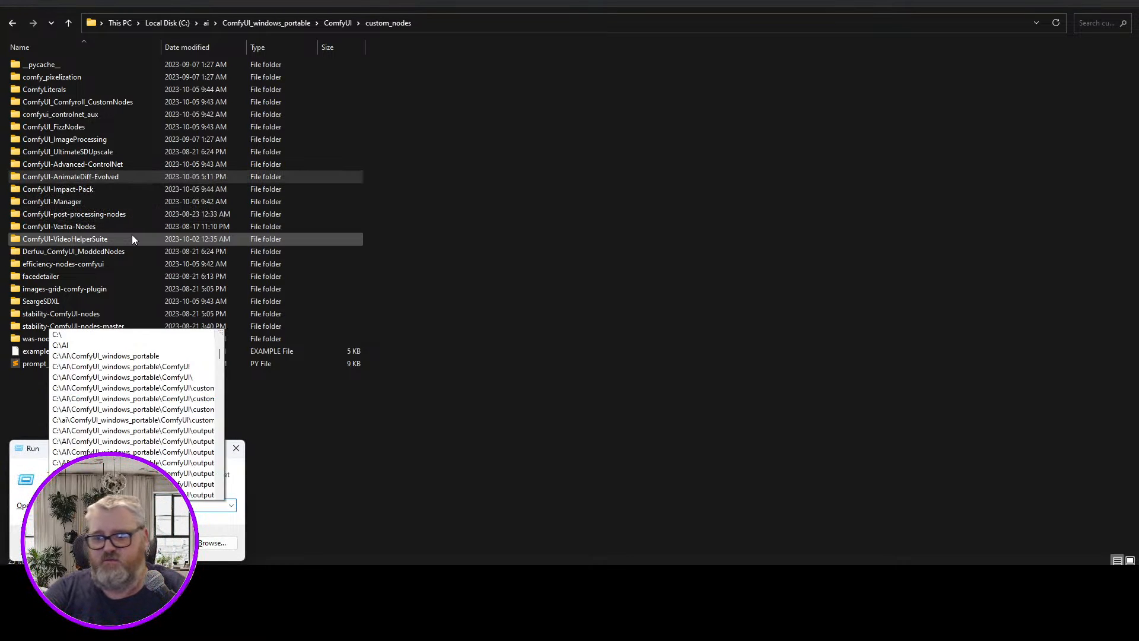
key(Return)
Go up to the C:\AI\ComfyUI_windows_portable folder and start ComfyUI with run_nvidia_gpu.bat
mouse_move(169, 579)
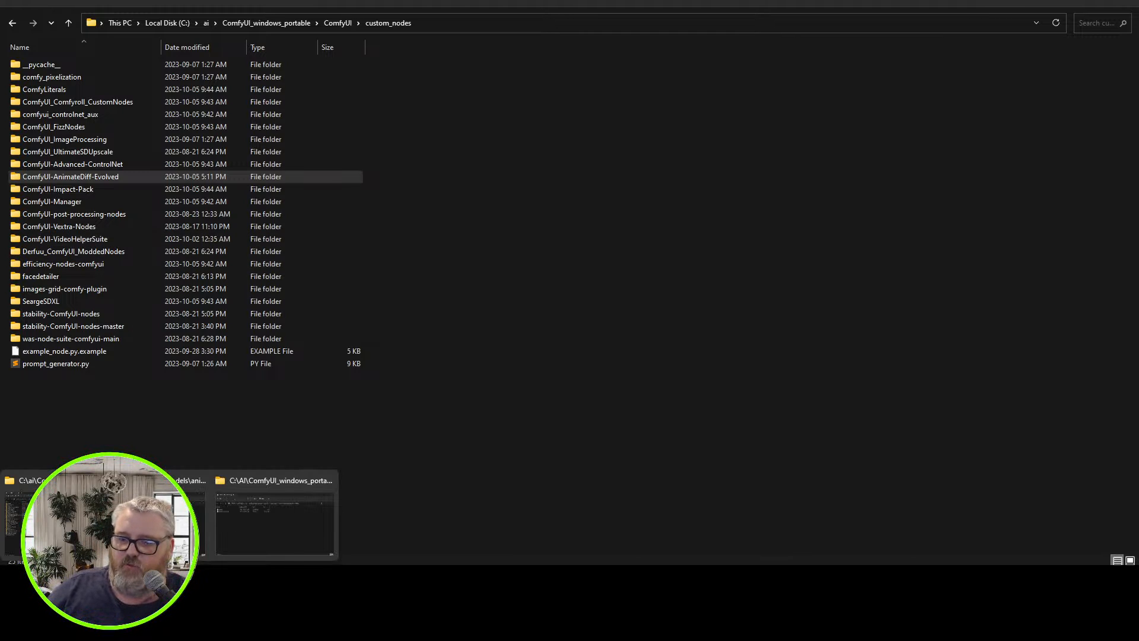
click(286, 535)
key(alt+Up)
key(alt+Up)
key(alt+Up)
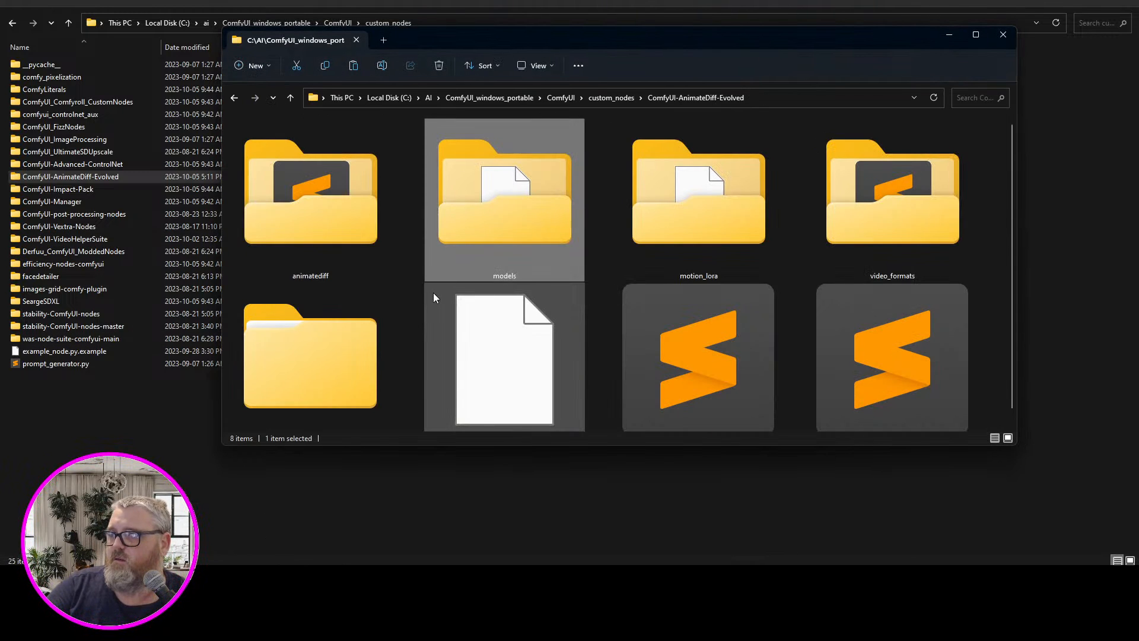
key(alt+Up)
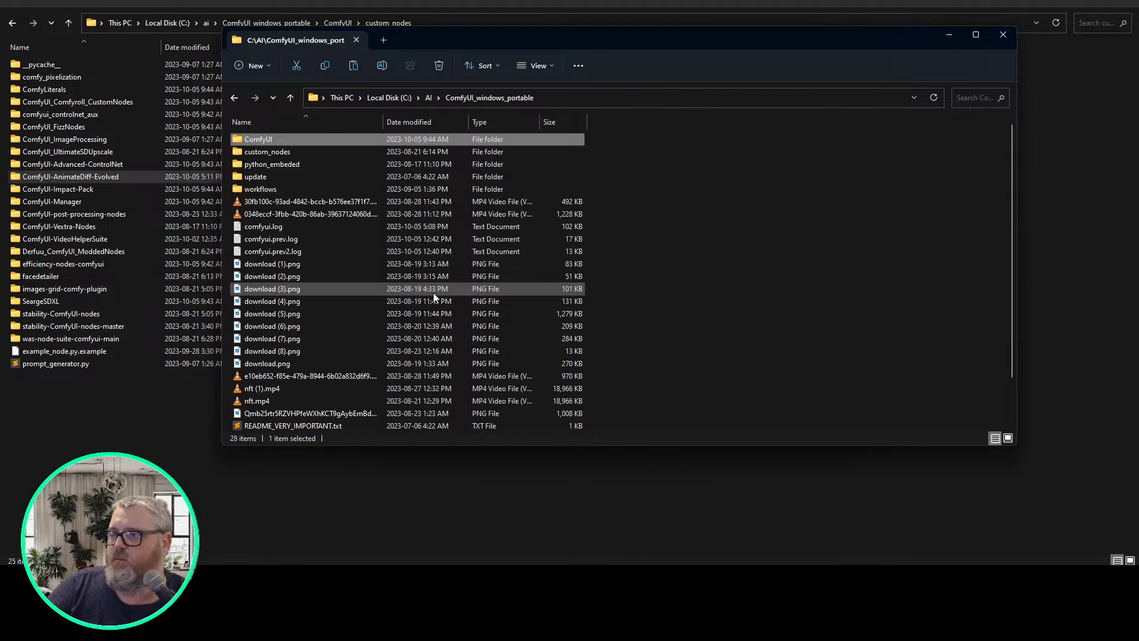
scroll(355, 368, down, 2)
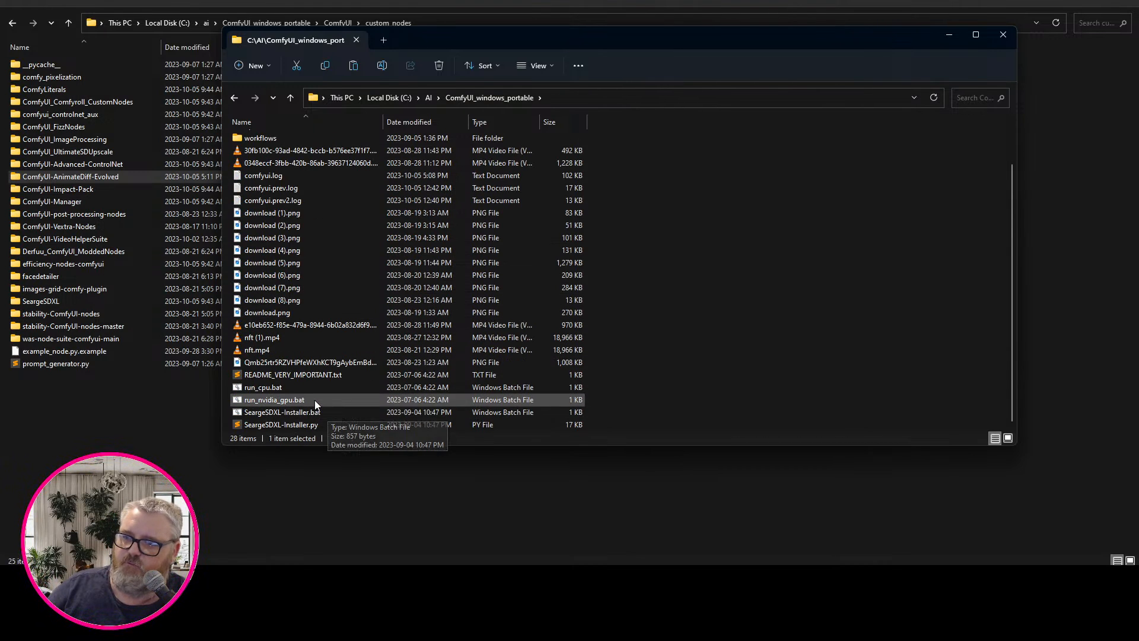
click(293, 400)
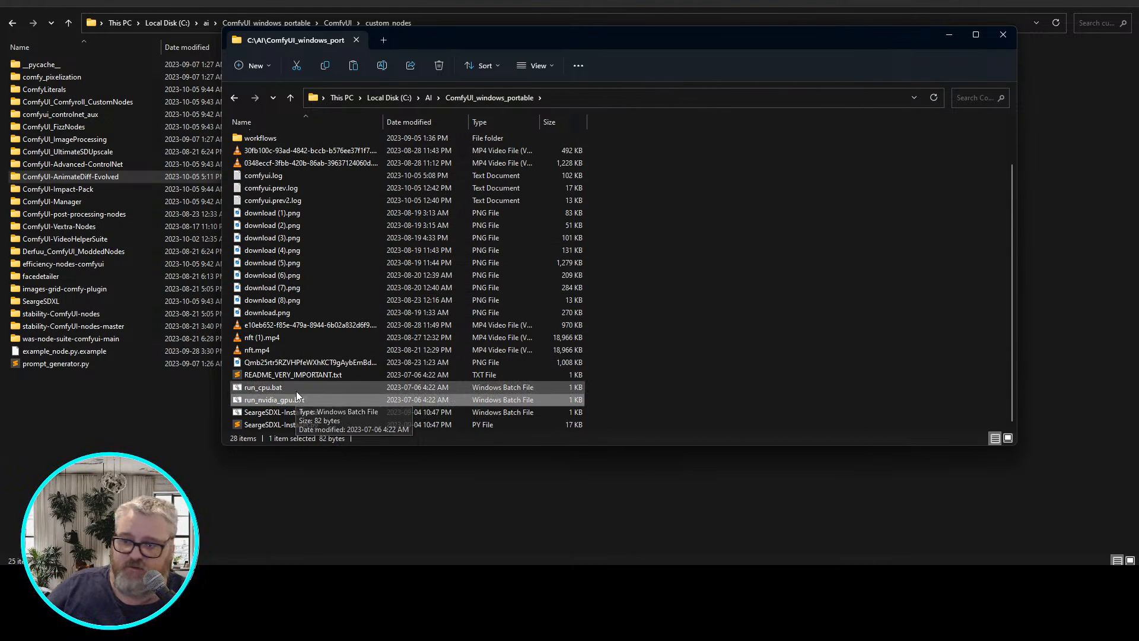
double_click(298, 400)
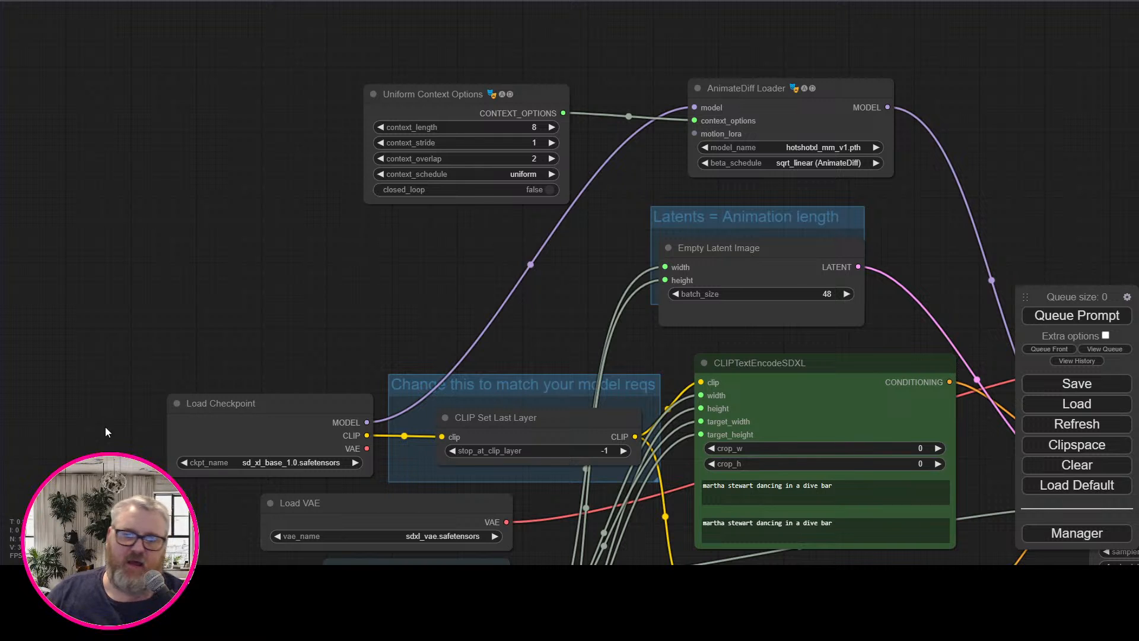
Examine the loaded workflow graph in ComfyUI, from the AnimateDiff Loader and text encoders to the KSampler and VAE Decode
mouse_move(176, 579)
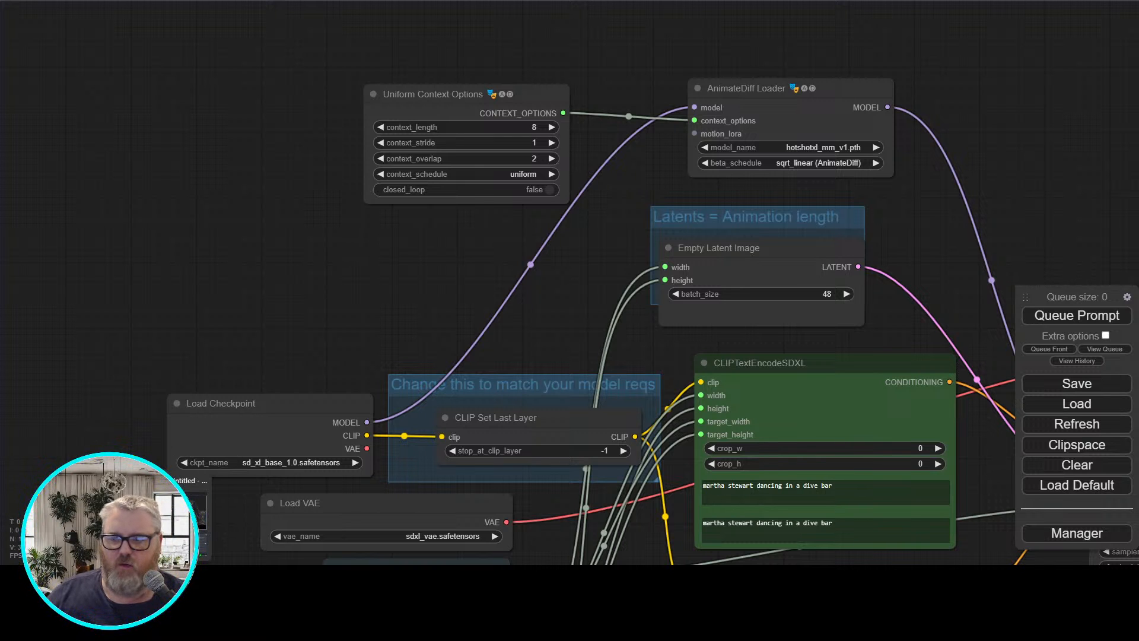
drag(208, 309, 8, 158)
scroll(27, 197, down, 2)
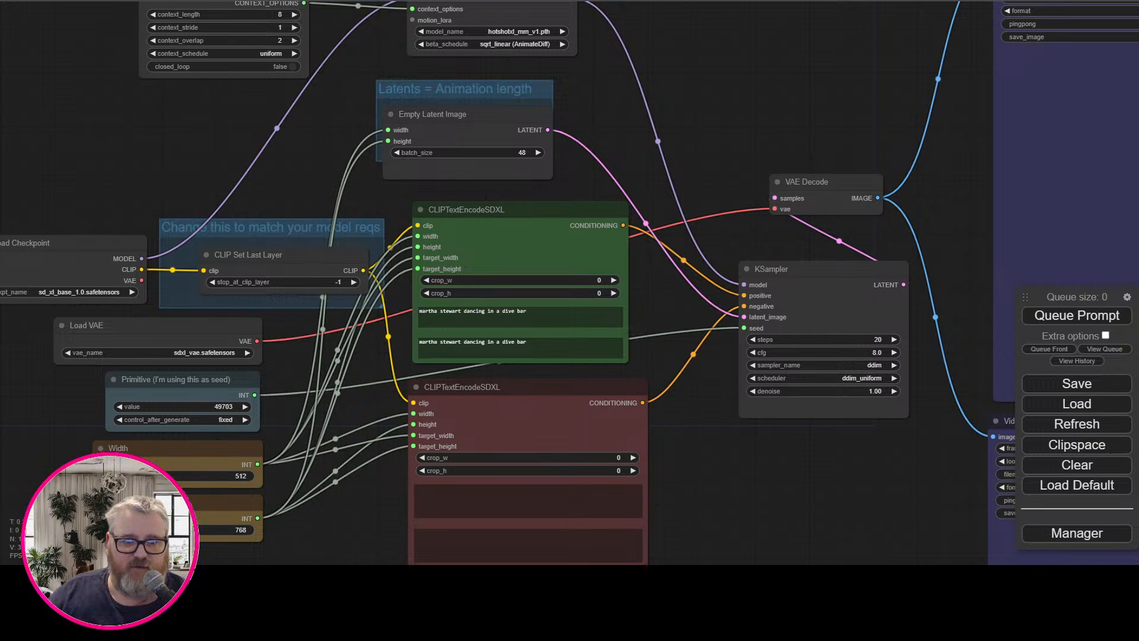
mouse_move(228, 579)
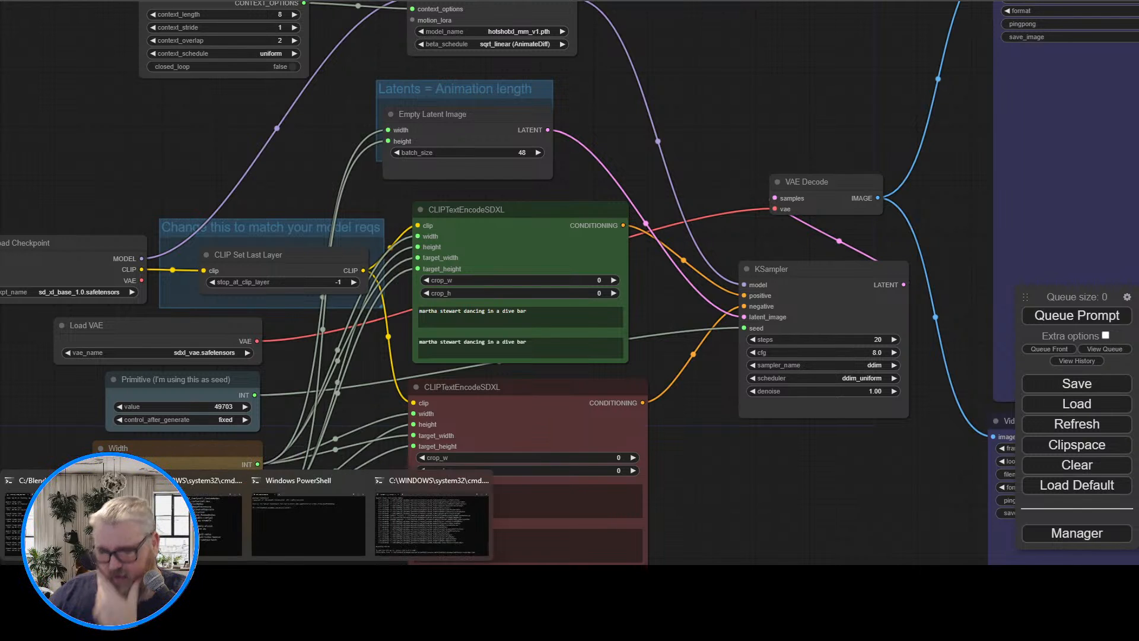
mouse_move(169, 579)
click(984, 578)
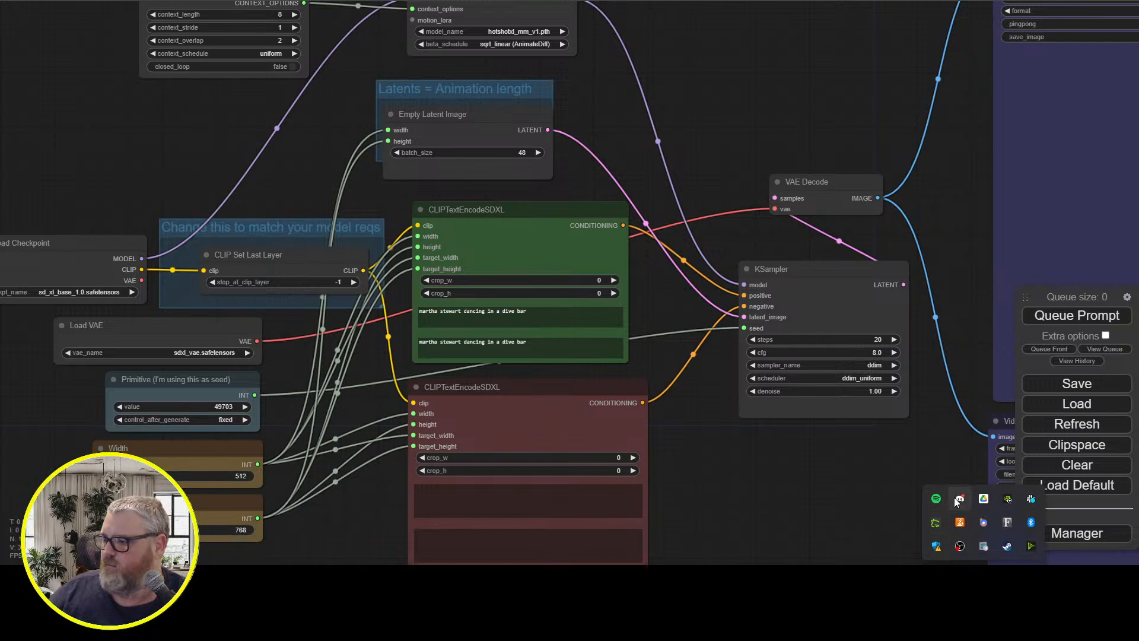
click(960, 499)
drag(308, 1, 0, 178)
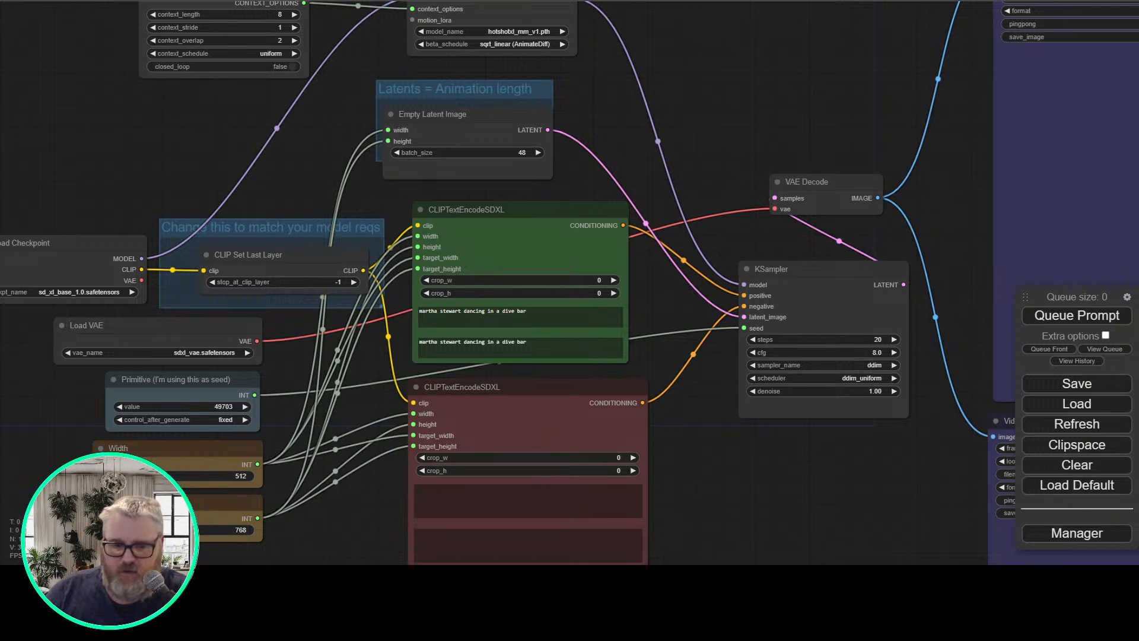
Try to bring the workflow_hsxl.png workflow image from the desktop into ComfyUI
key(super+d)
drag(124, 185, 266, 283)
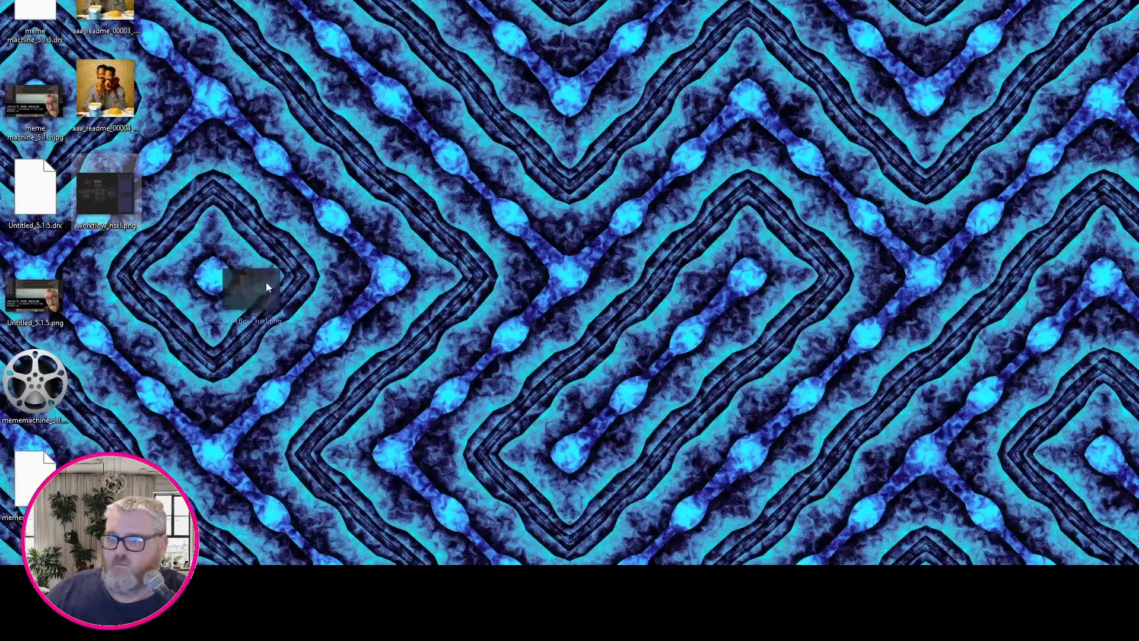
key(super+d)
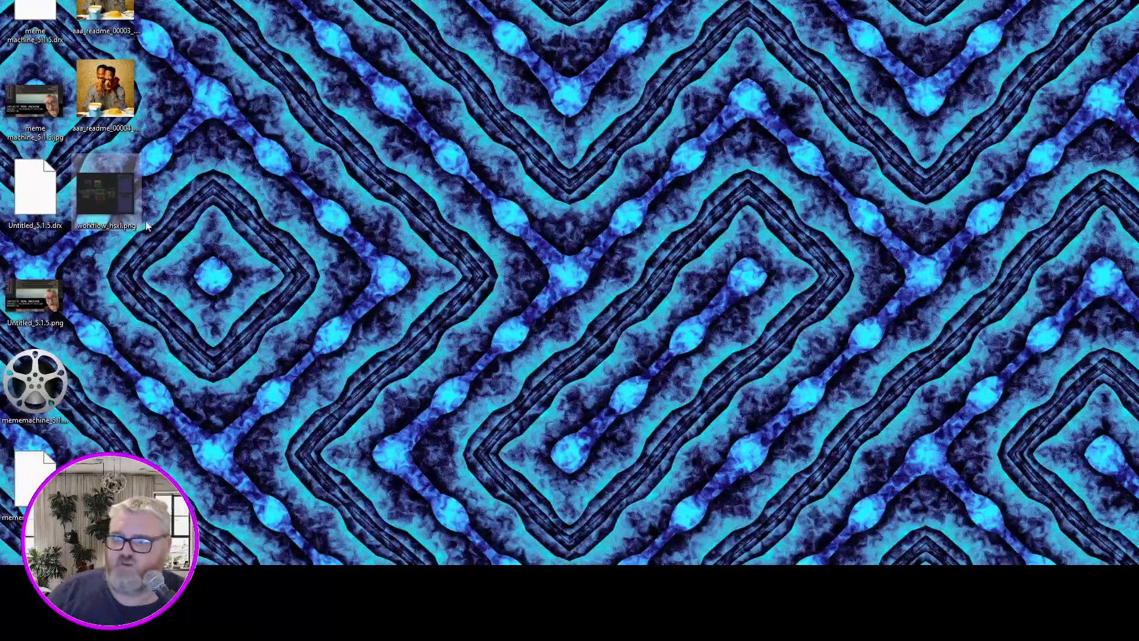
Preview workflow_hsxl.png on the desktop, close the viewer and load the image into ComfyUI in Chrome as a workflow
double_click(108, 209)
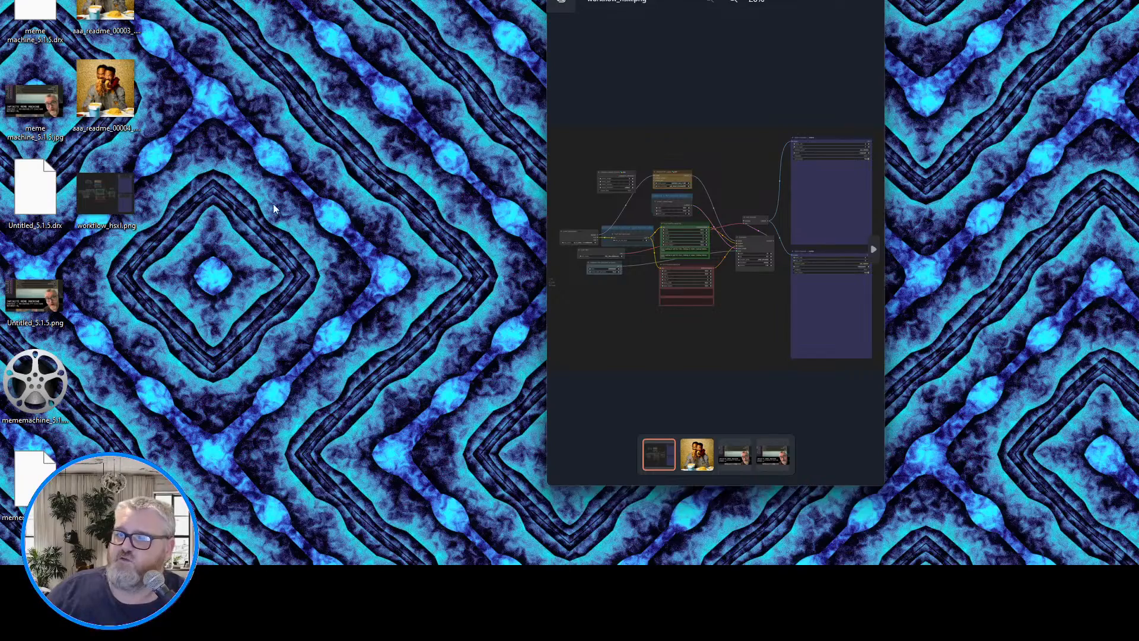
click(871, 4)
key(alt+Tab)
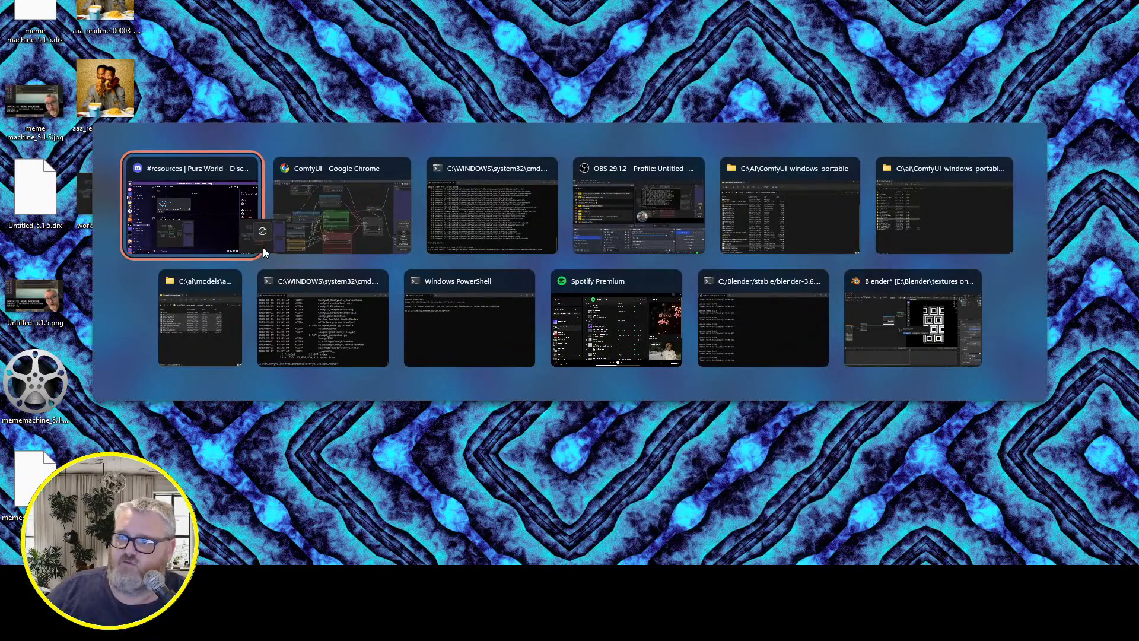
click(345, 229)
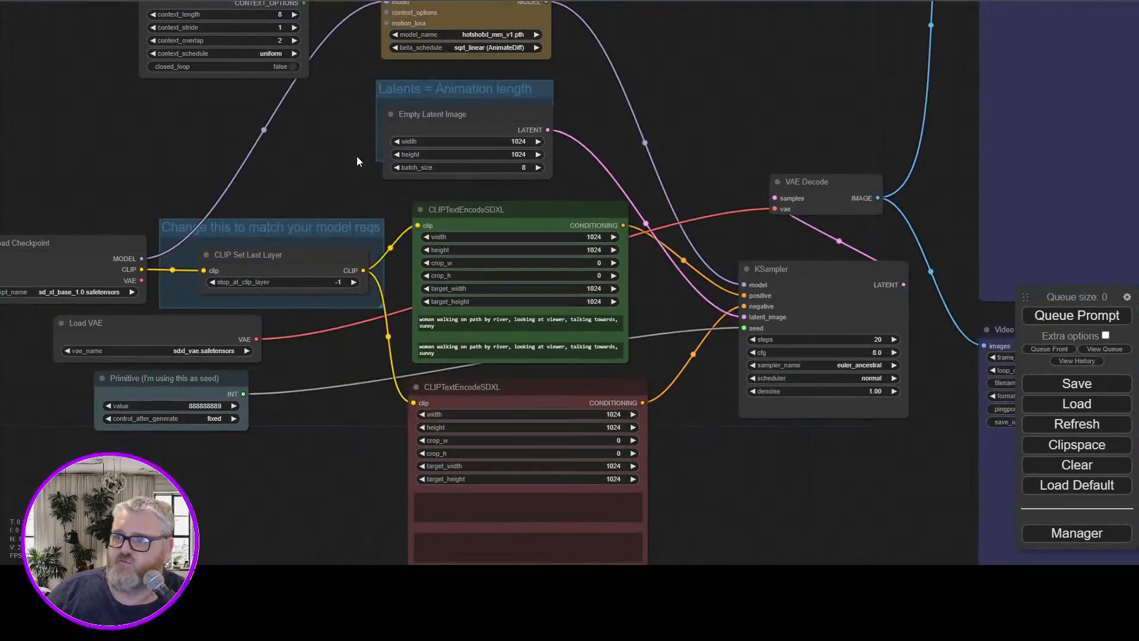
Examine the loaded Hotshot-XL workflow graph, including the Uniform Context Options, AnimateDiff Loader, text encoder and KSampler nodes
drag(305, 400, 288, 422)
scroll(286, 187, down, 3)
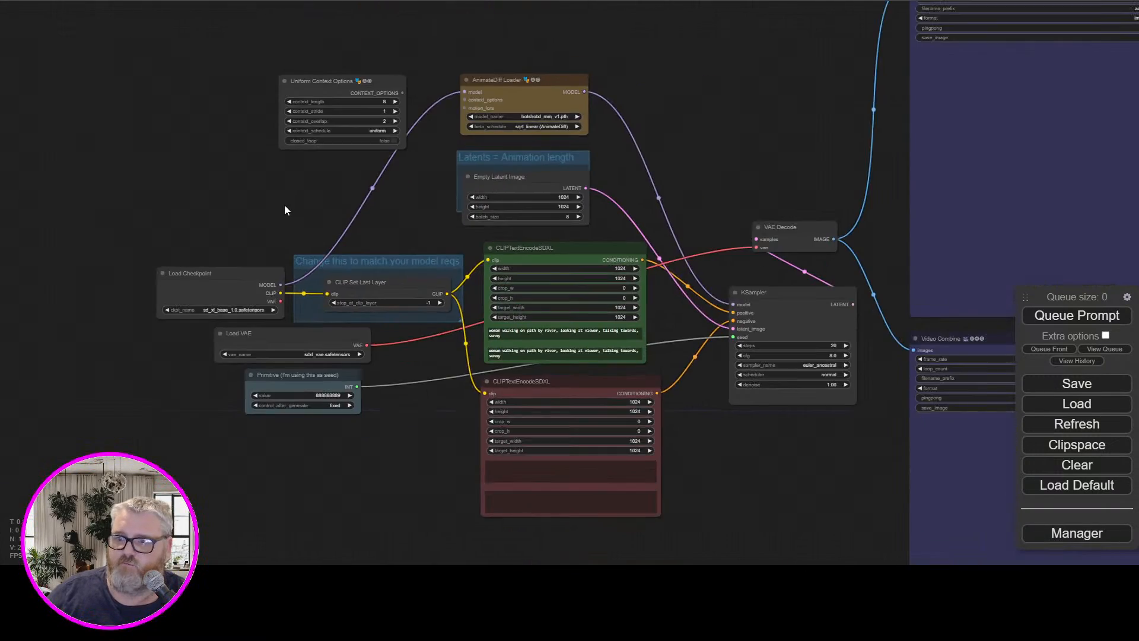
scroll(283, 204, up, 5)
scroll(283, 204, up, 2)
drag(291, 198, 271, 373)
scroll(303, 332, down, 4)
drag(971, 300, 668, 126)
drag(610, 168, 733, 1)
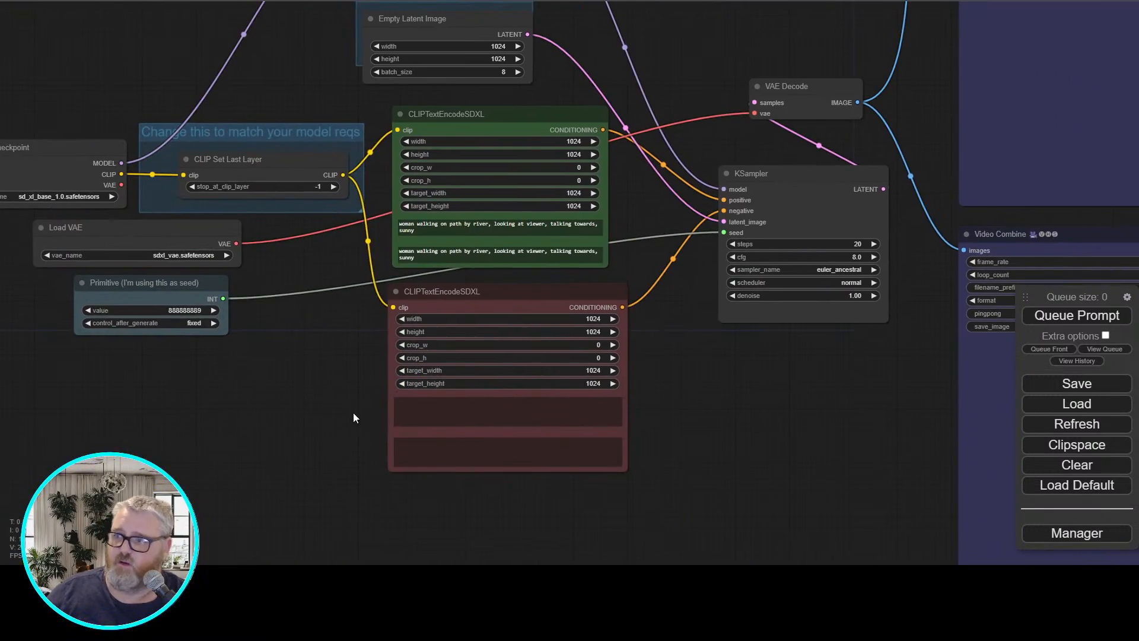
drag(349, 413, 514, 516)
drag(127, 403, 216, 408)
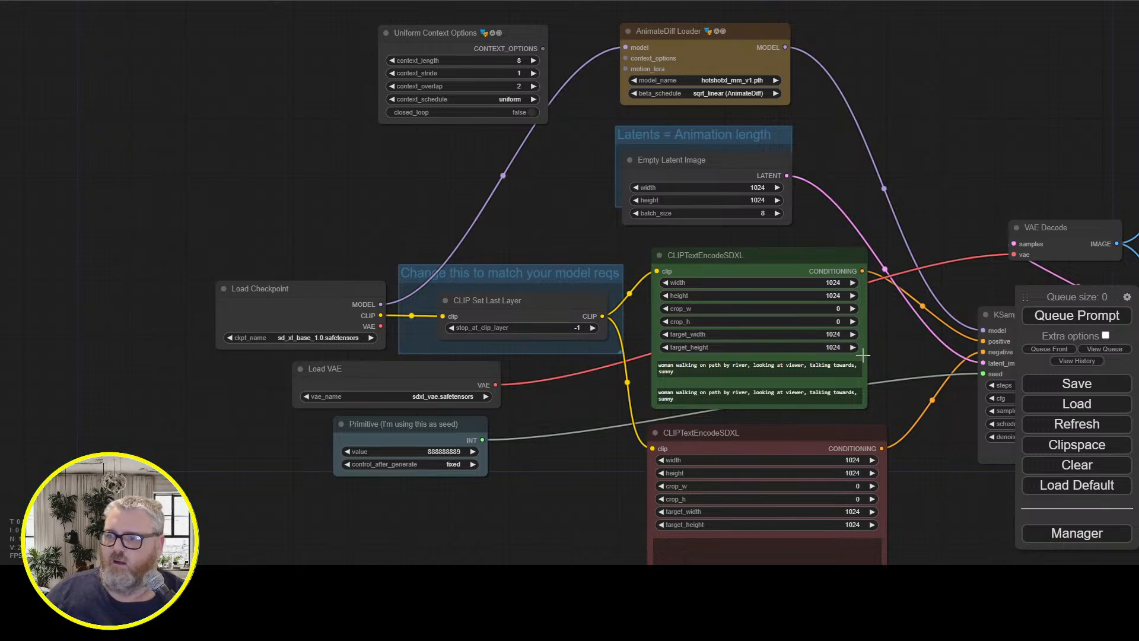
click(744, 67)
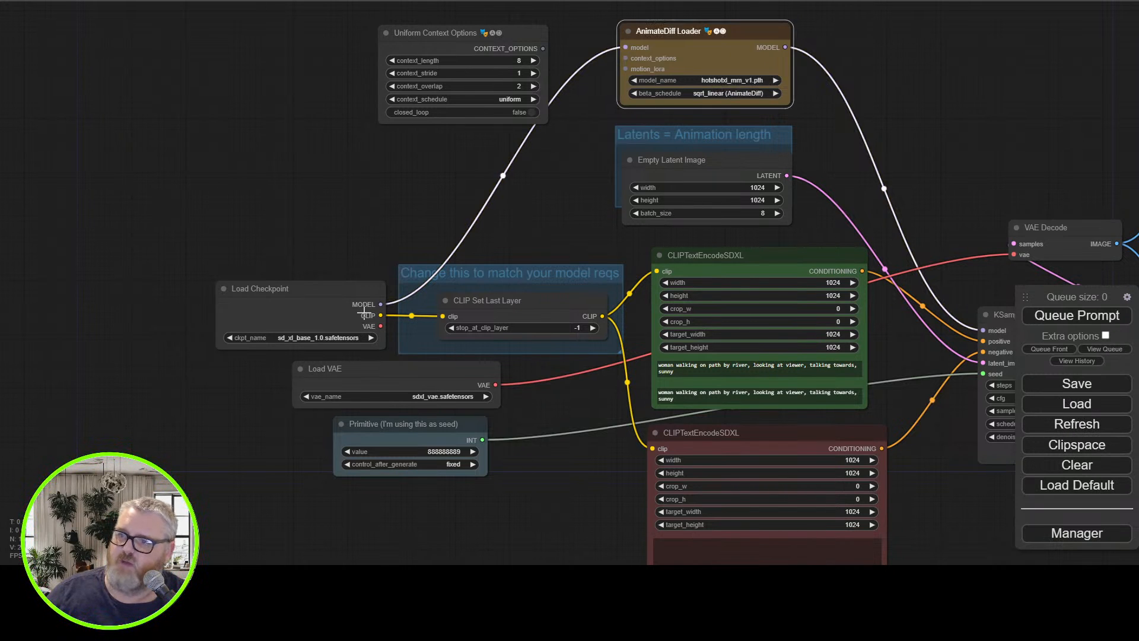
Select sd_xl_base_1.0.safetensors in the Load Checkpoint node and sdxl_vae.safetensors in the Load VAE node
click(332, 338)
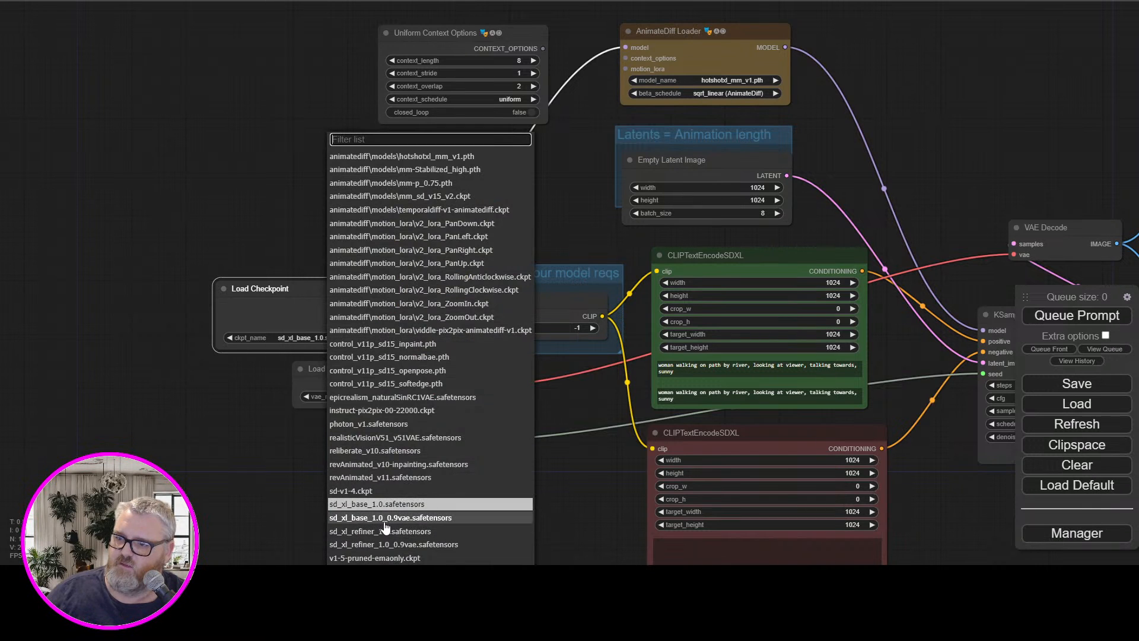
click(386, 504)
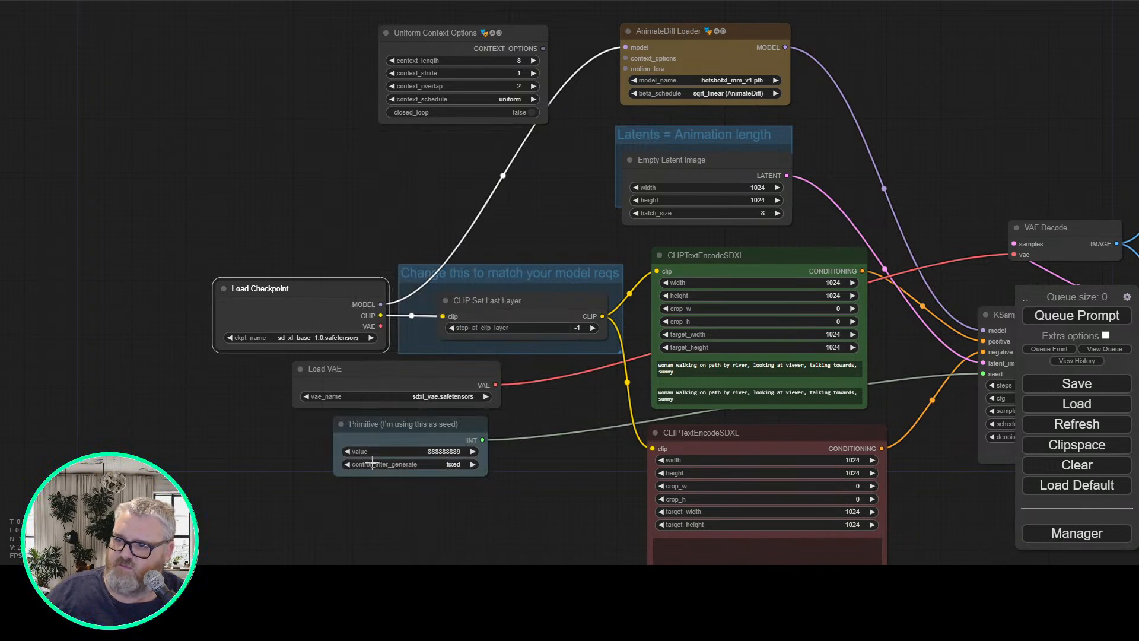
click(418, 396)
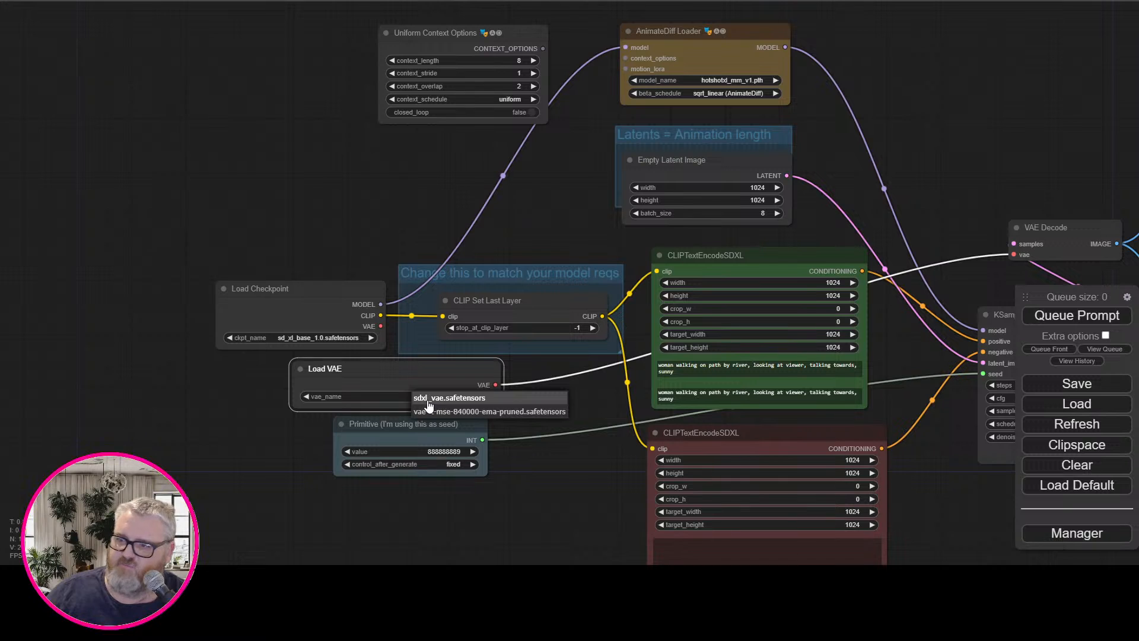
click(428, 398)
click(700, 64)
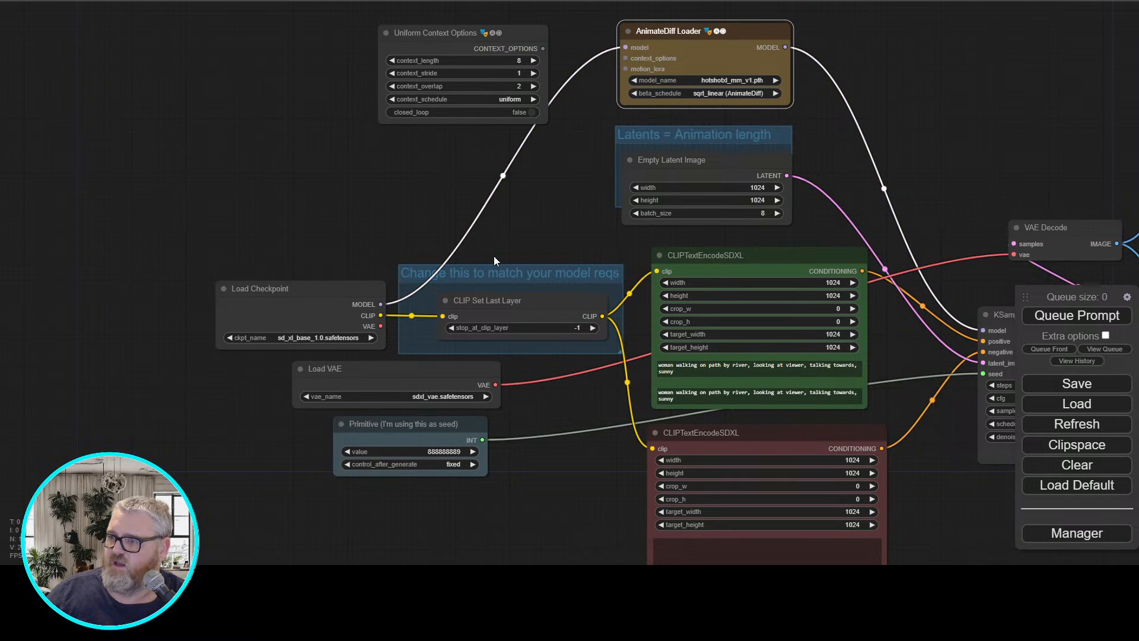
Examine the checkpoint, VAE and latent nodes and the options for converting the positive CLIPTextEncodeSDXL node's values to inputs
scroll(456, 313, up, 5)
scroll(389, 300, up, 3)
drag(234, 195, 387, 26)
scroll(691, 543, down, 3)
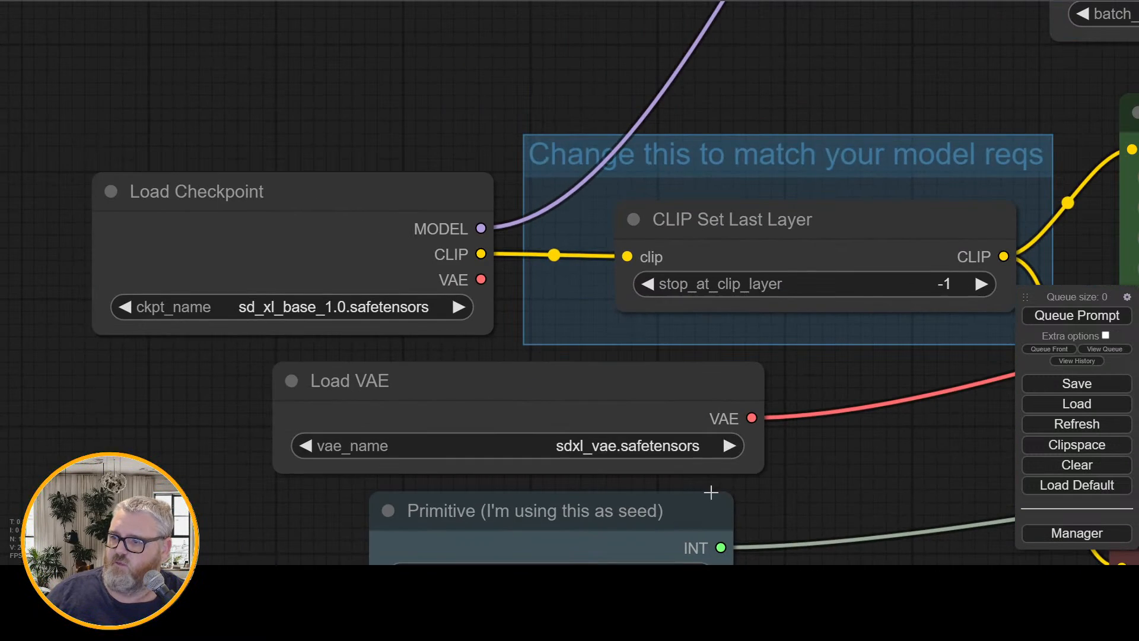
drag(813, 488, 186, 528)
scroll(212, 504, down, 5)
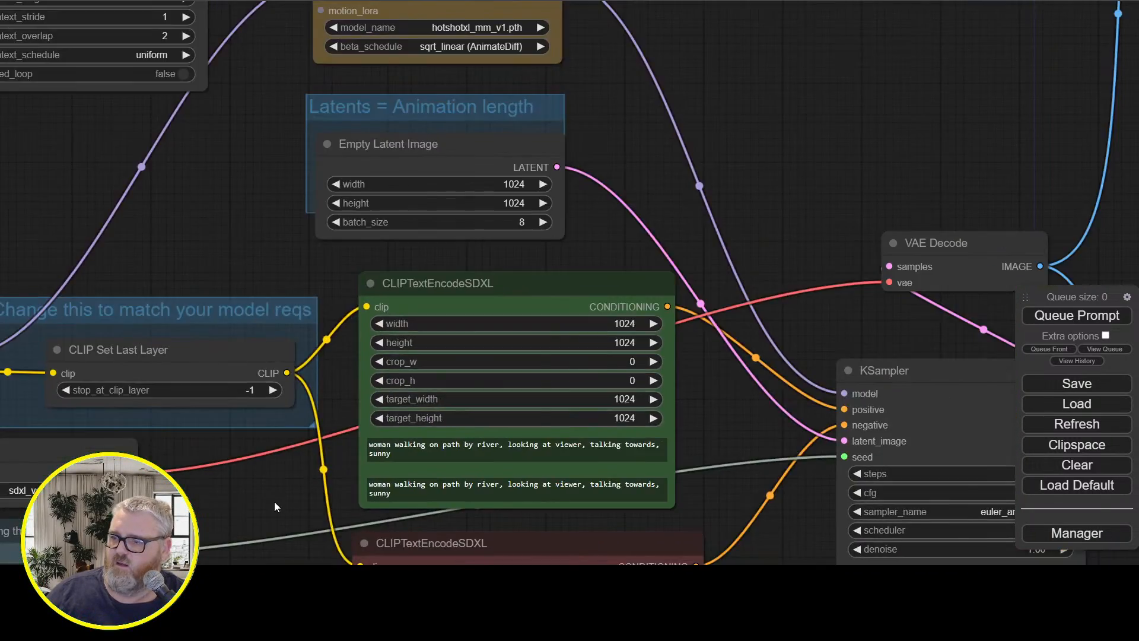
scroll(274, 501, down, 5)
drag(232, 307, 388, 242)
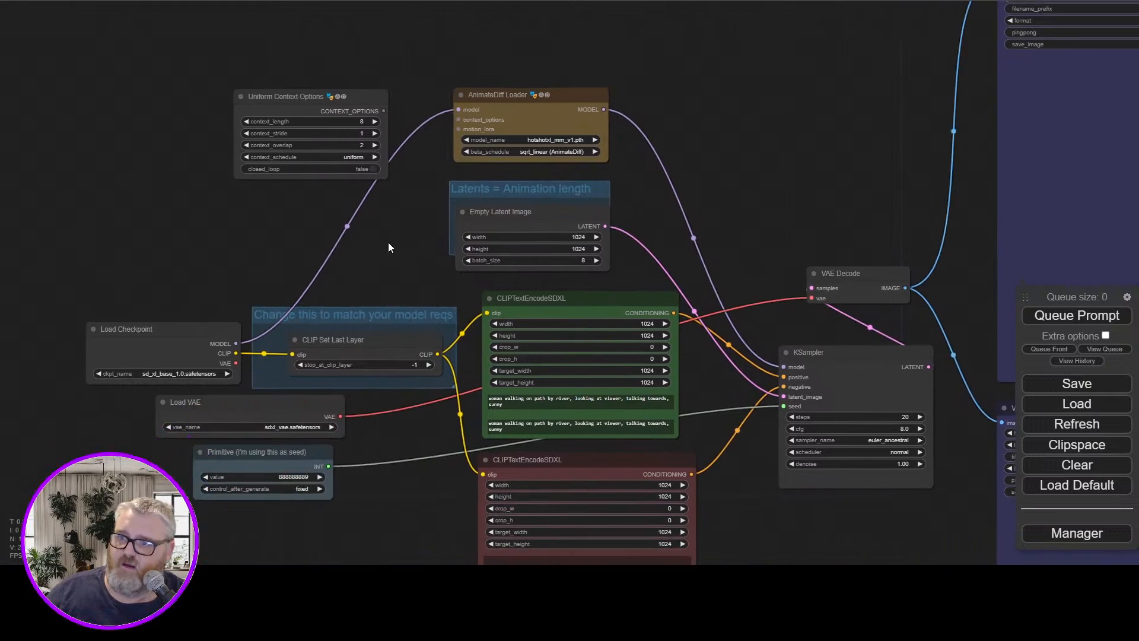
scroll(380, 365, up, 3)
drag(432, 444, 330, 322)
scroll(363, 386, up, 2)
drag(365, 386, 478, 358)
scroll(447, 274, down, 3)
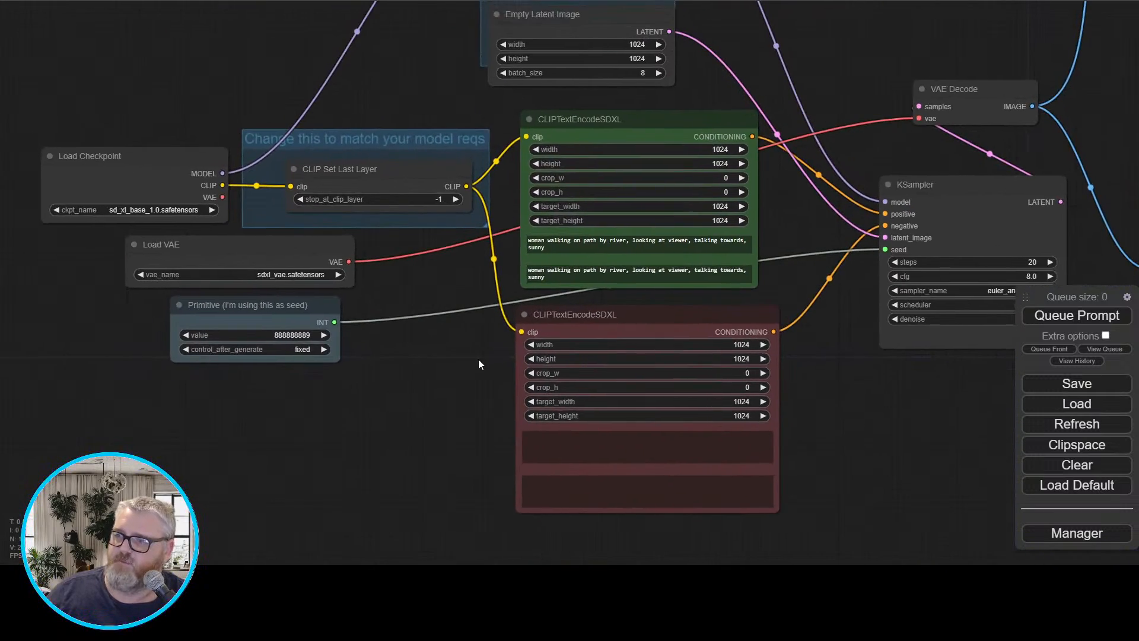
click(635, 157)
click(623, 307)
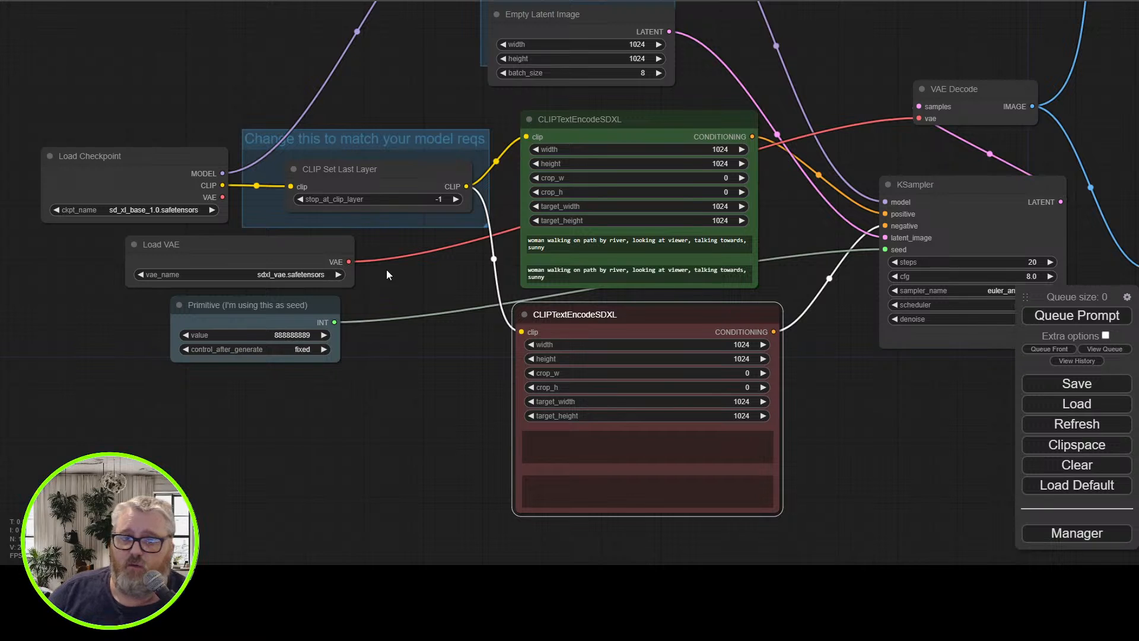
click(613, 134)
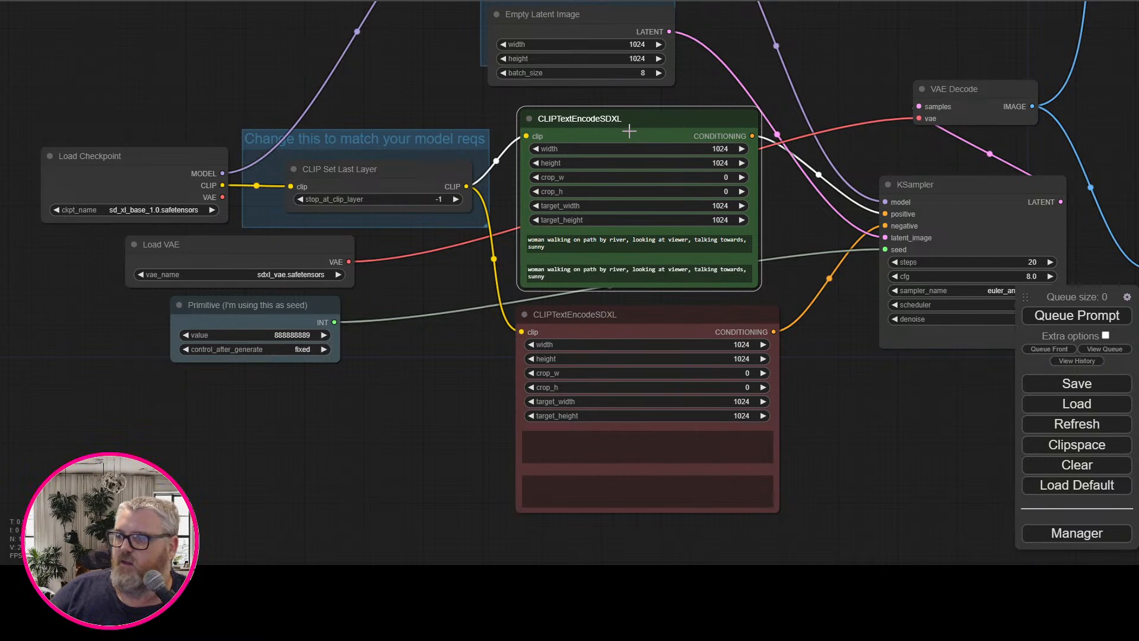
right_click(629, 131)
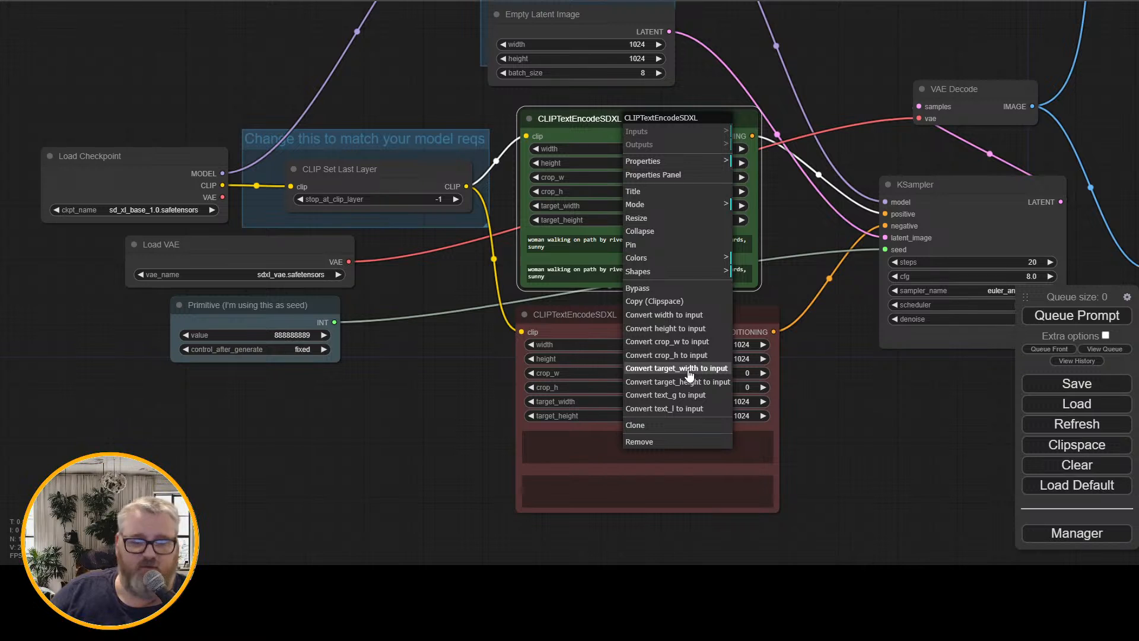
click(411, 470)
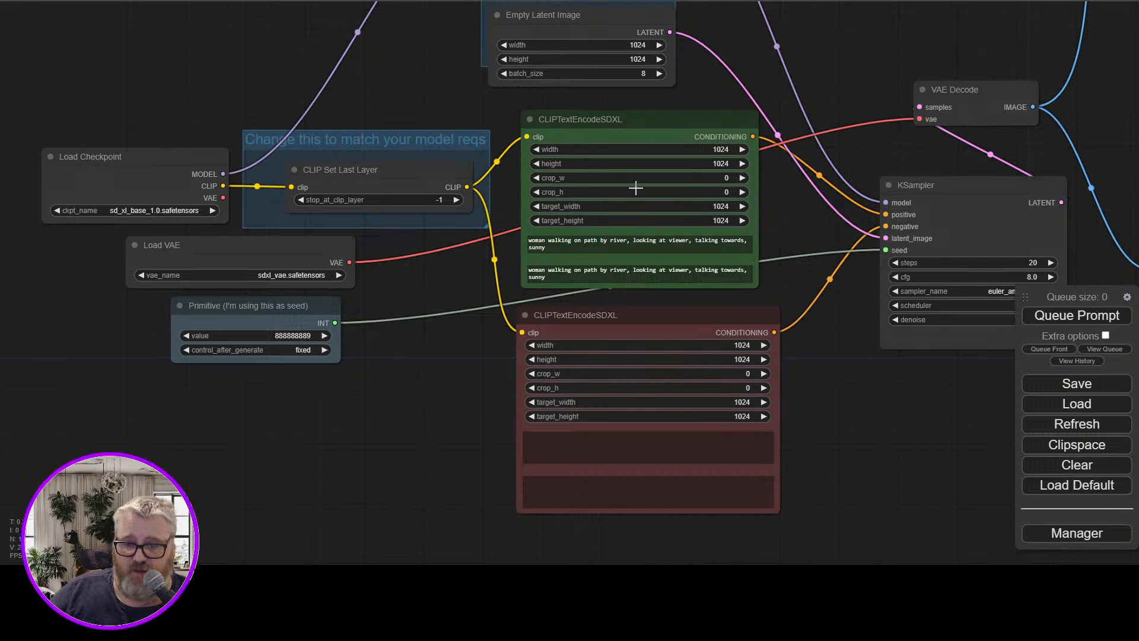
Add an Integer node below the Primitive seed node and set its value to 512
right_click(363, 405)
double_click(273, 403)
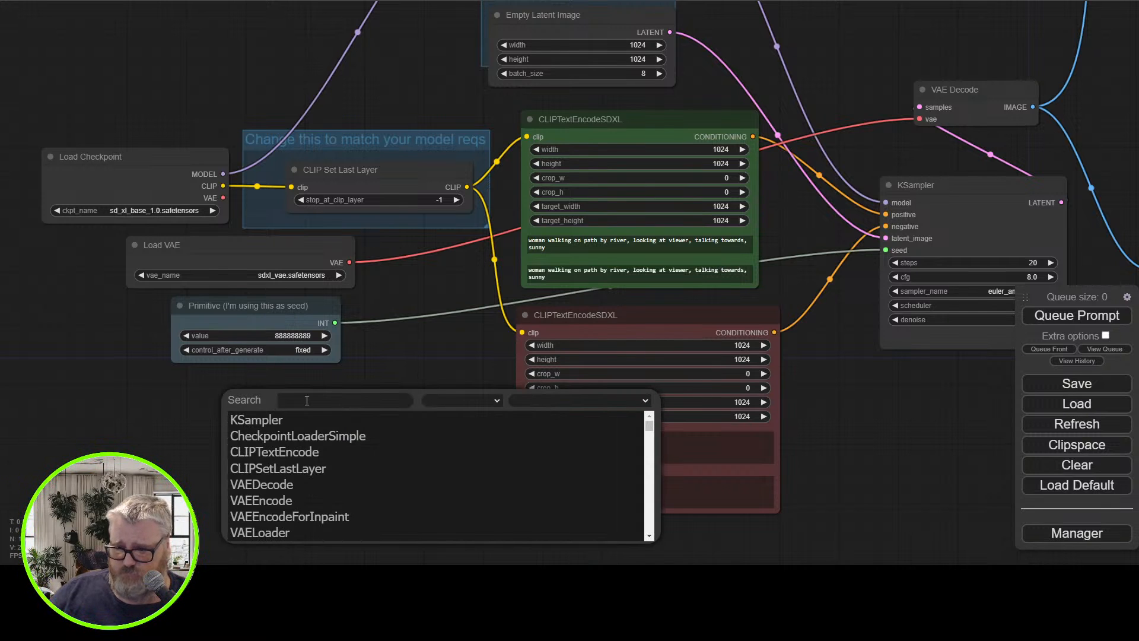
text(Inte)
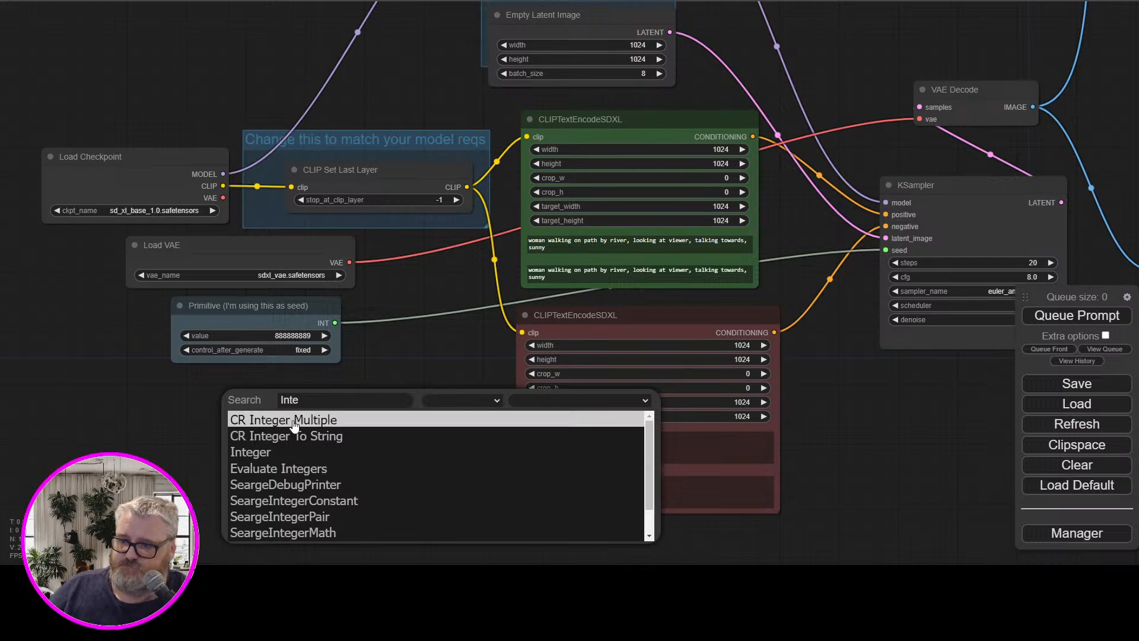
click(251, 452)
drag(322, 397, 216, 402)
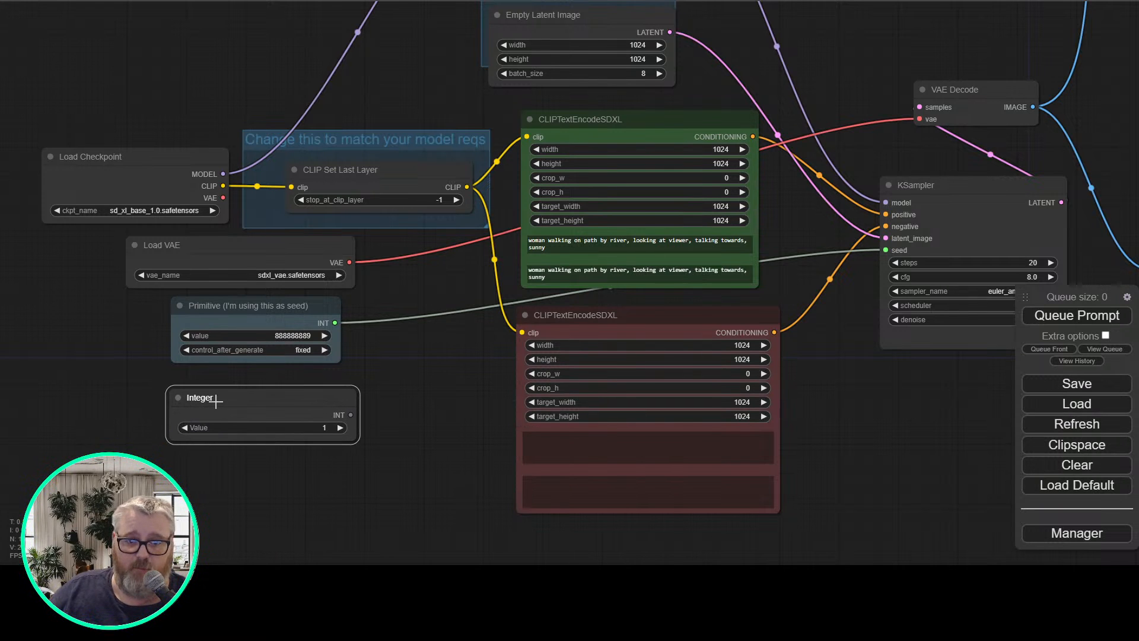
click(292, 428)
key(BackSpace)
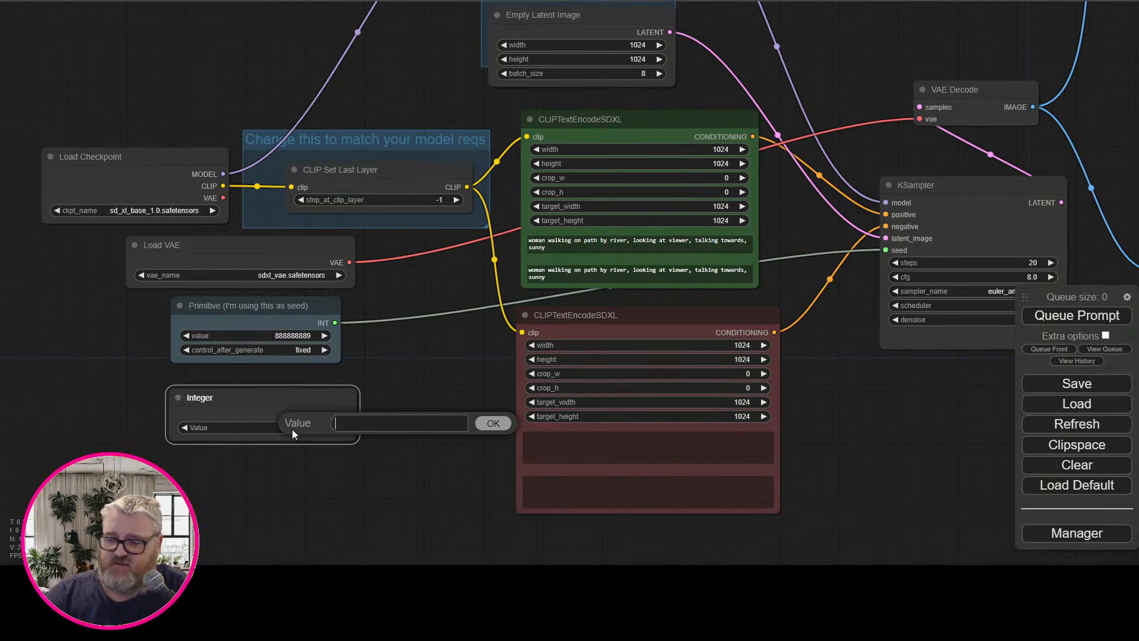
text(512)
key(Return)
Change the title of the Integer node to Width
right_click(295, 407)
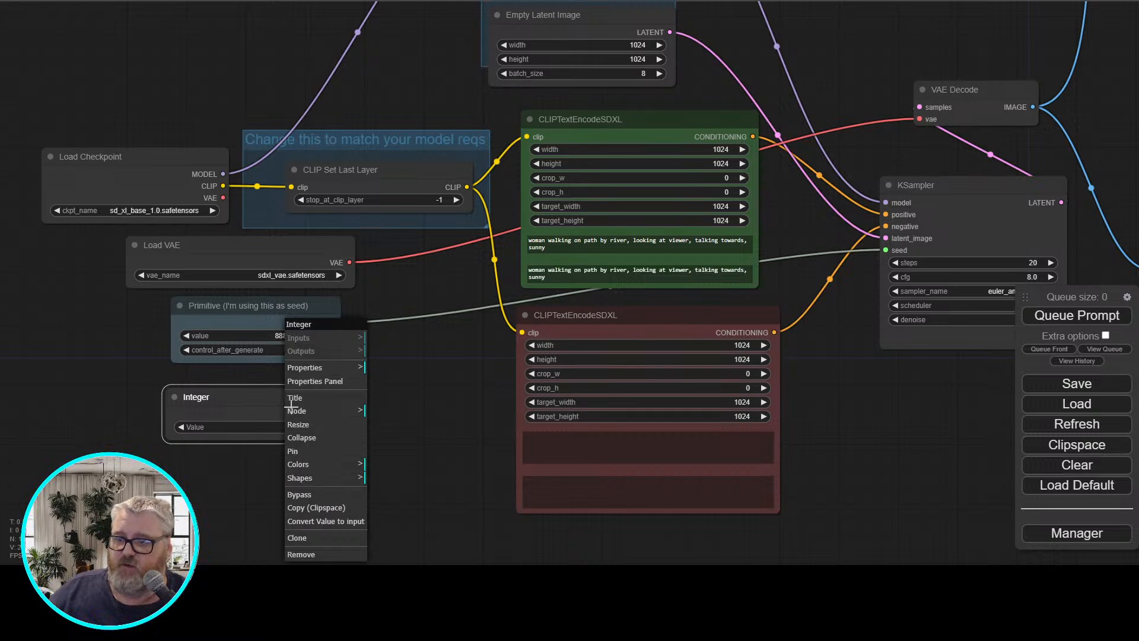
click(330, 379)
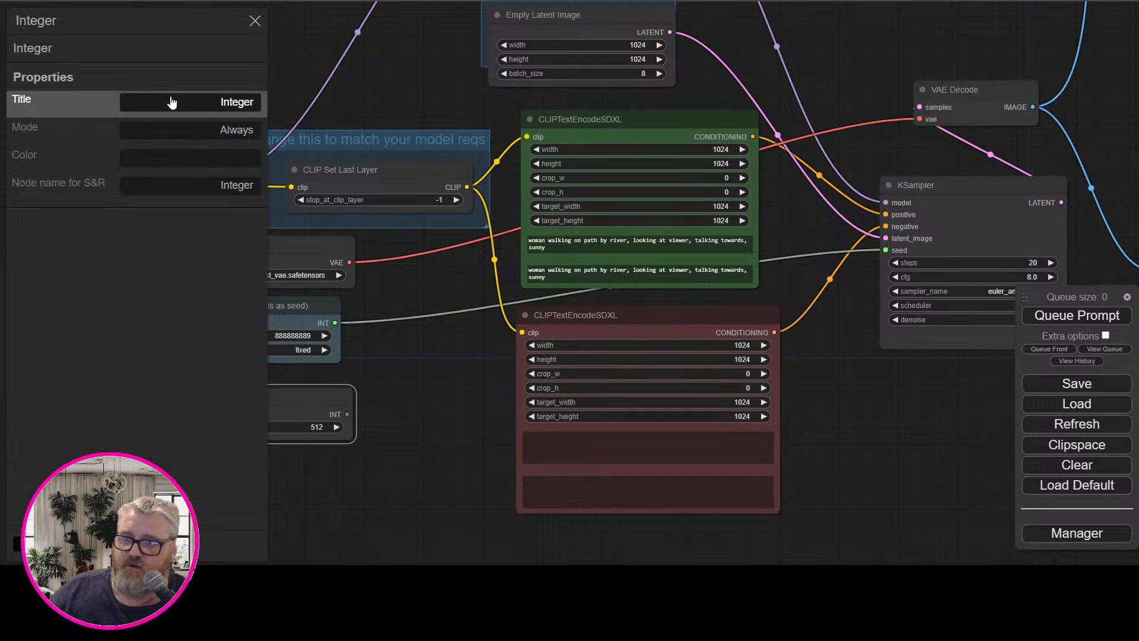
click(214, 107)
text(Width)
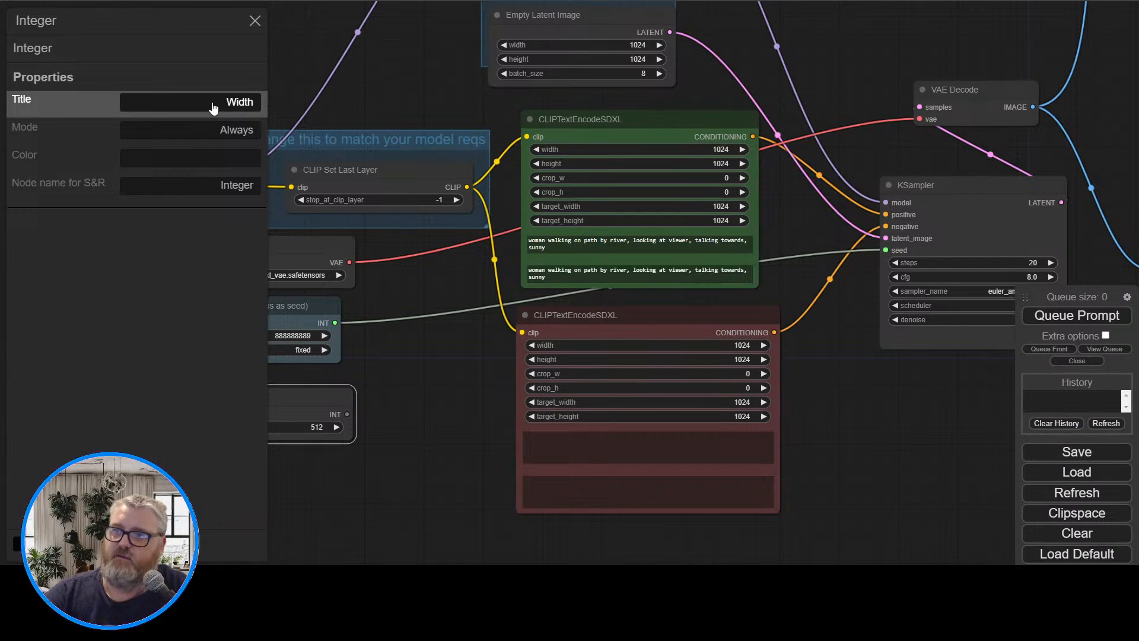
key(Return)
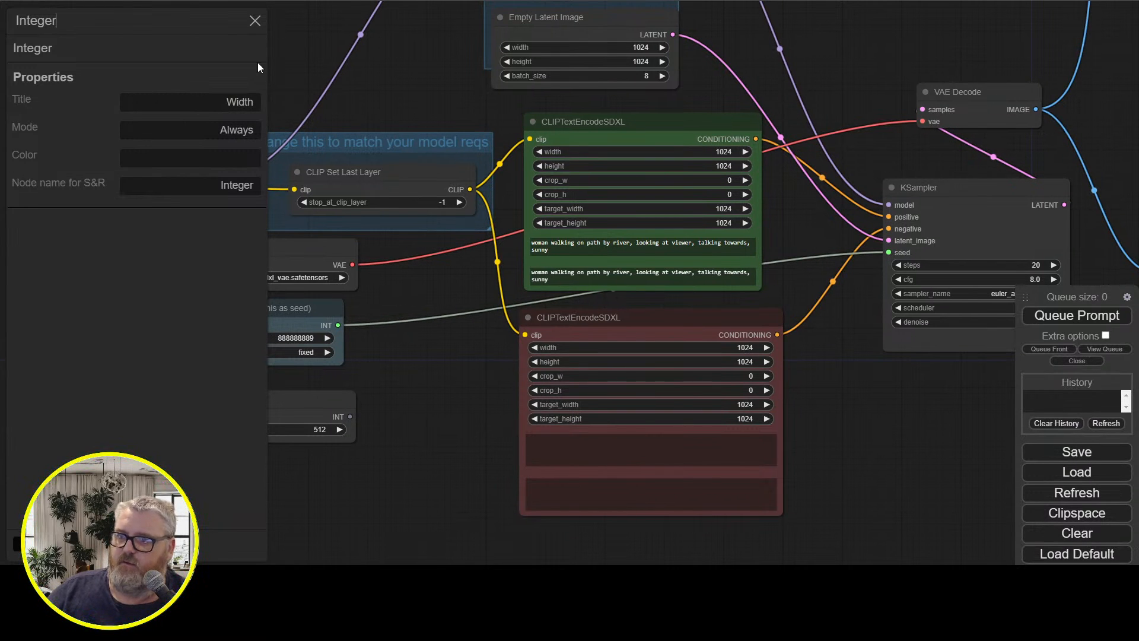
click(255, 20)
Duplicate the Width node and place the copy directly below the original
click(292, 406)
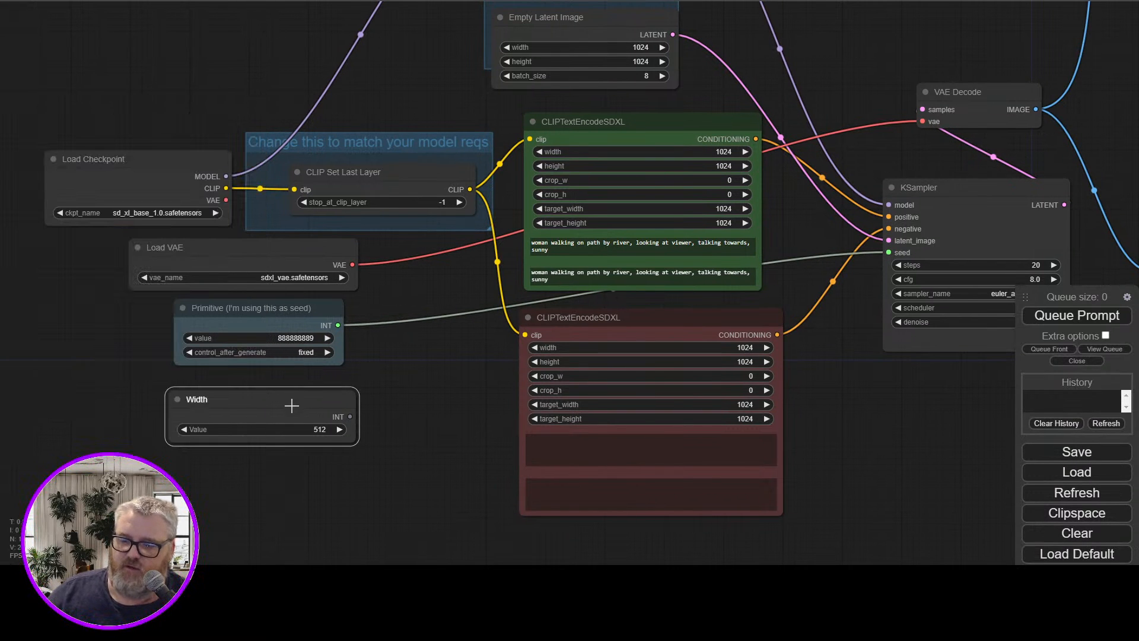
key(ctrl+c)
key(ctrl+v)
drag(312, 473, 236, 468)
Title the duplicated integer node Height and align it beneath the Width node
right_click(236, 469)
click(246, 385)
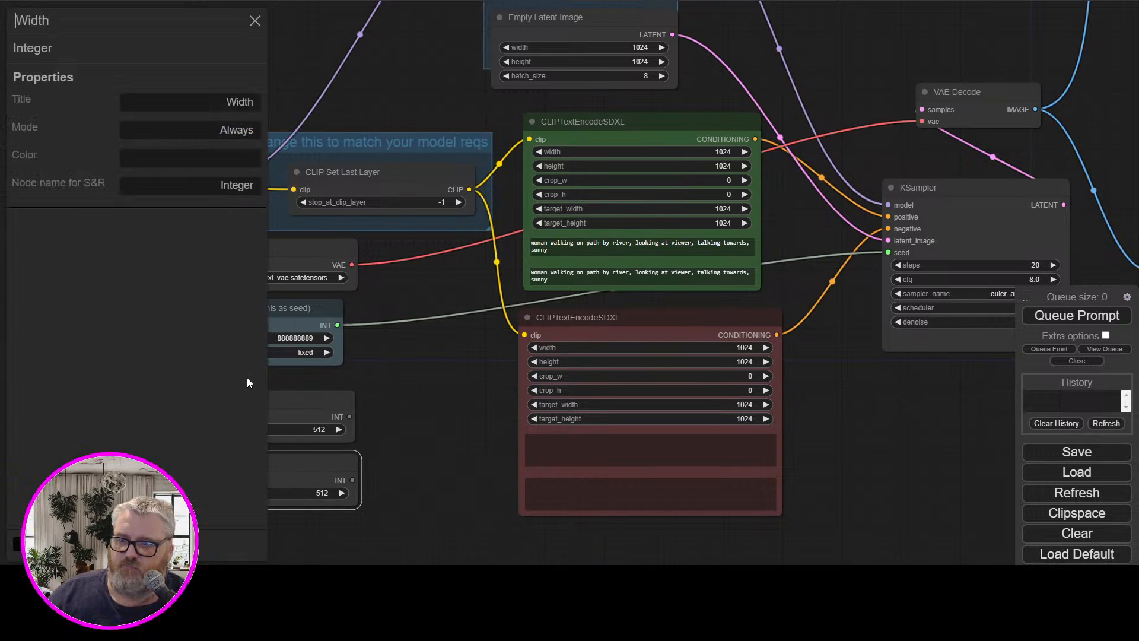
click(237, 109)
text(W)
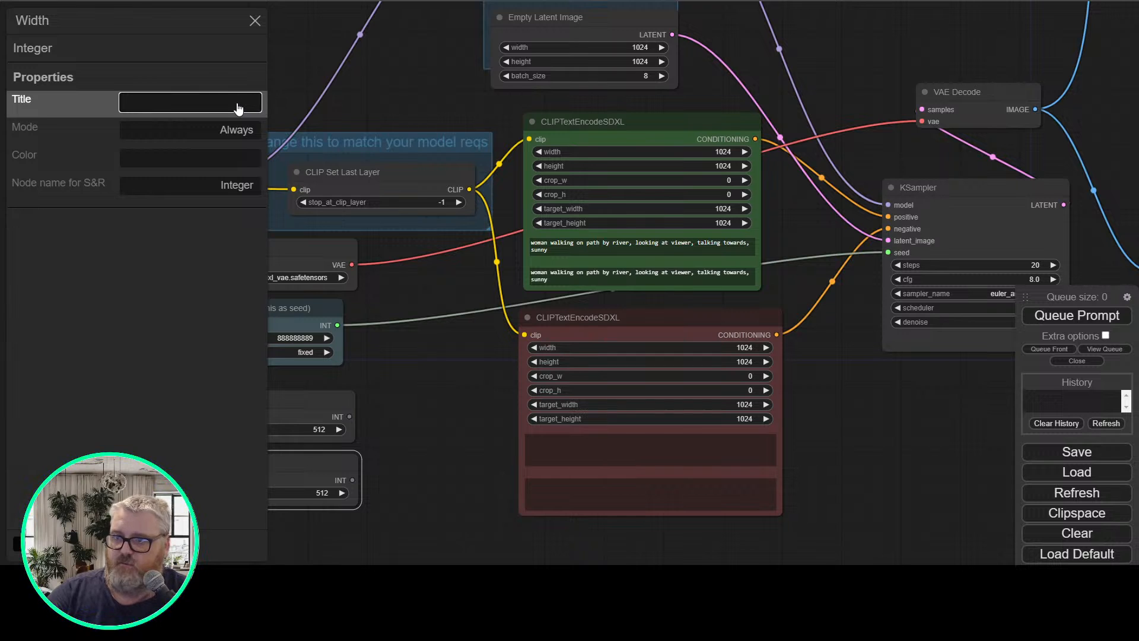
text(eight)
key(Return)
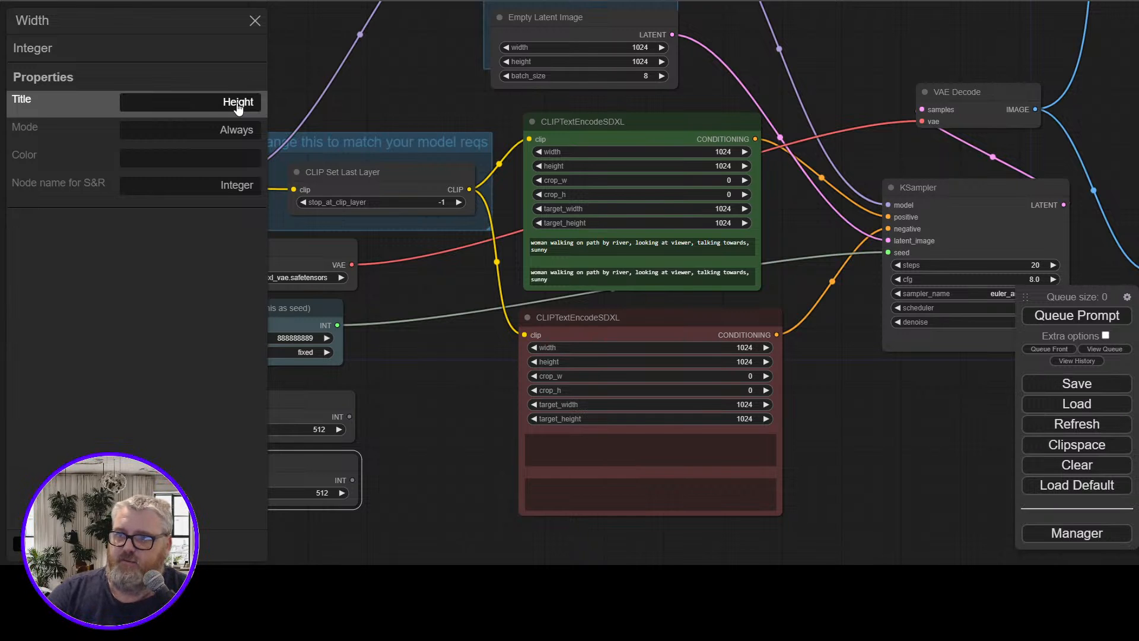
click(254, 21)
drag(308, 479, 303, 477)
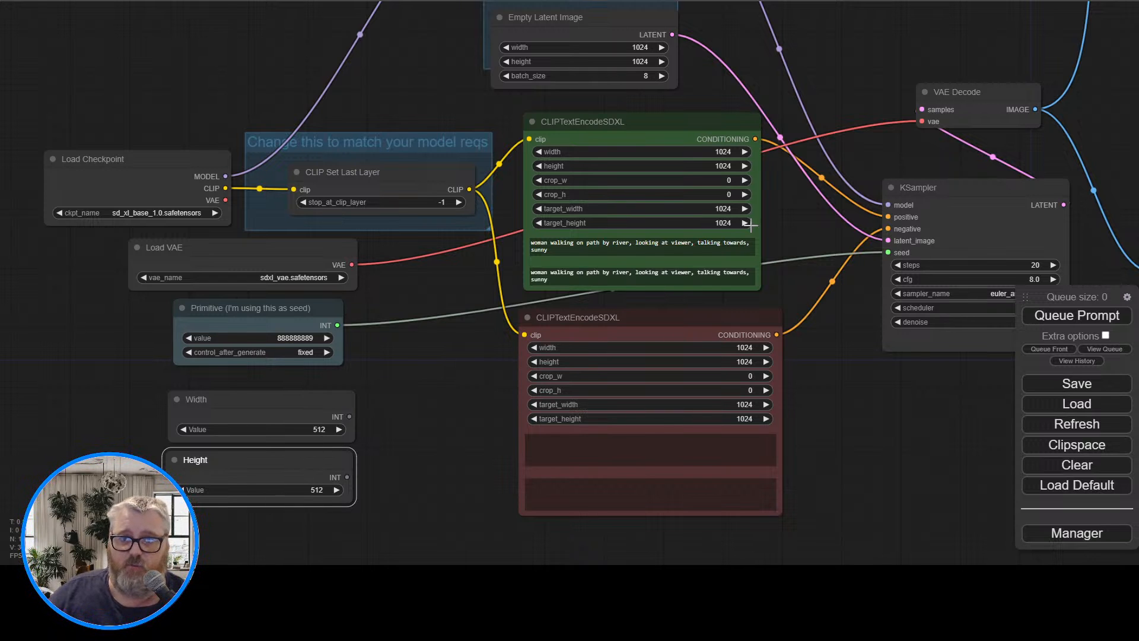
Convert the Empty Latent Image's width and height to inputs and connect the Width and Height nodes to them
click(576, 24)
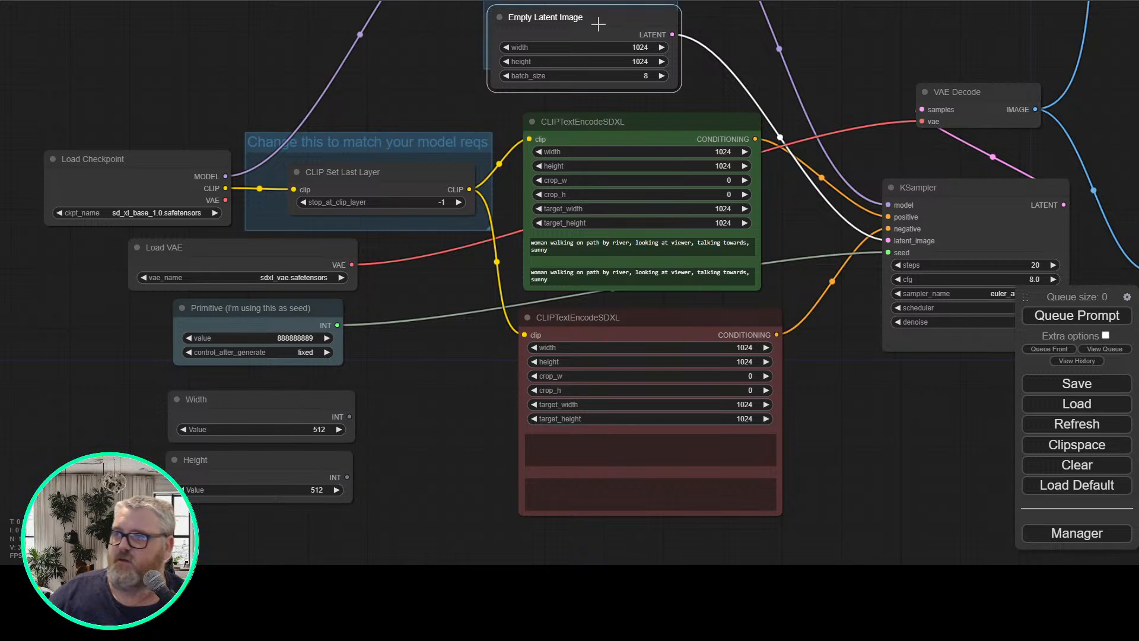
right_click(597, 23)
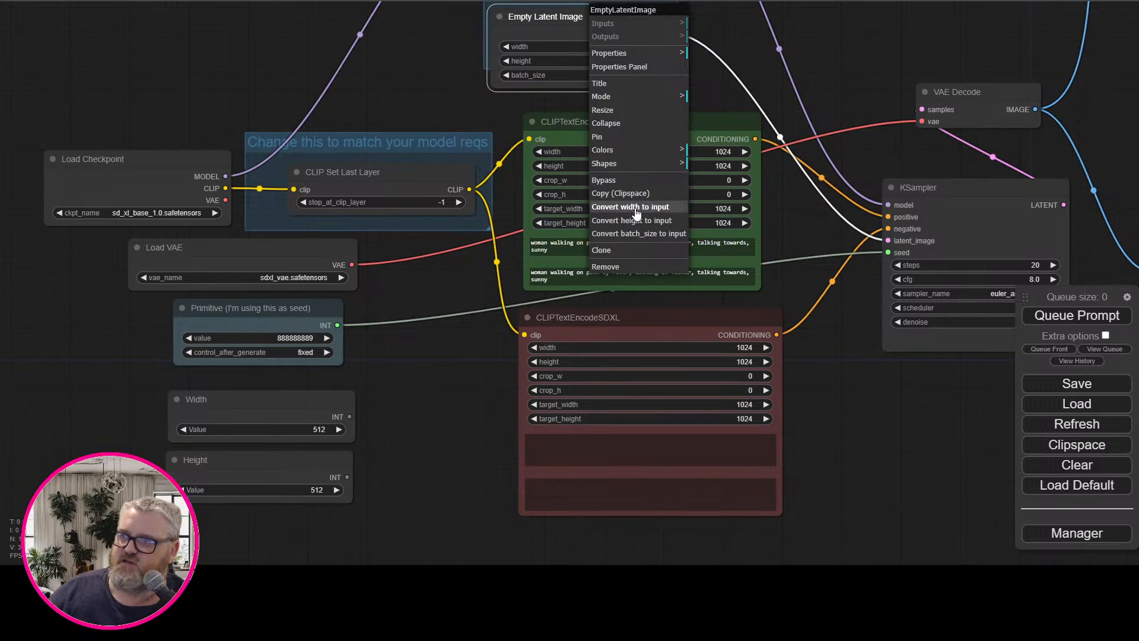
click(635, 208)
right_click(591, 28)
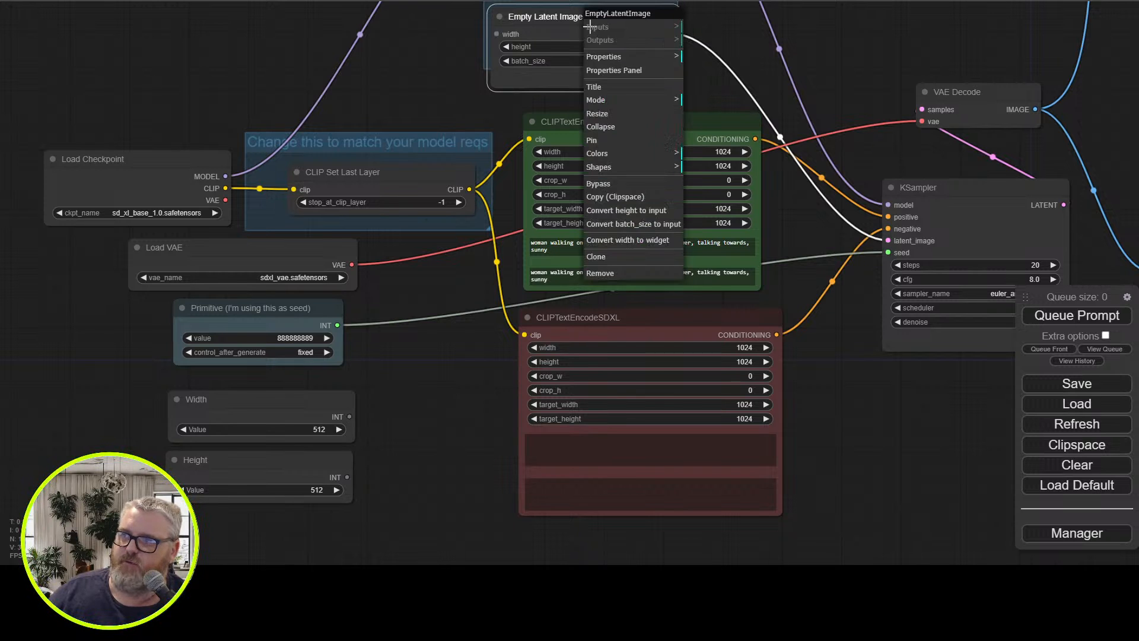
click(633, 212)
drag(349, 418, 496, 34)
drag(344, 476, 496, 46)
Convert width, height, target_width and target_height on the green positive CLIPTextEncodeSDXL node to inputs
right_click(621, 143)
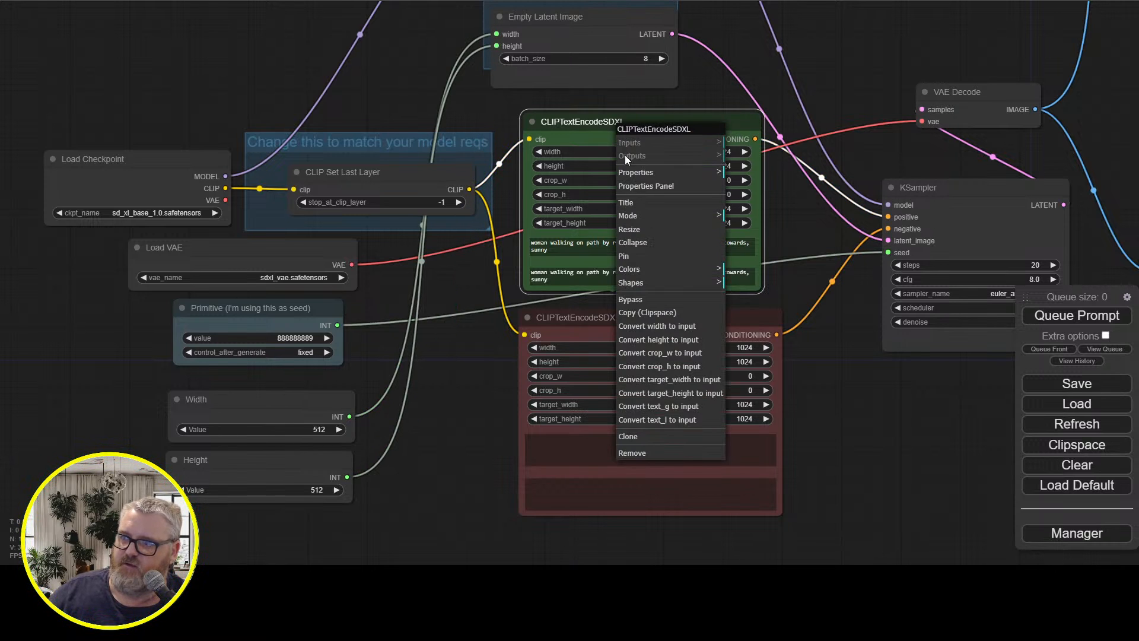
click(663, 340)
right_click(641, 149)
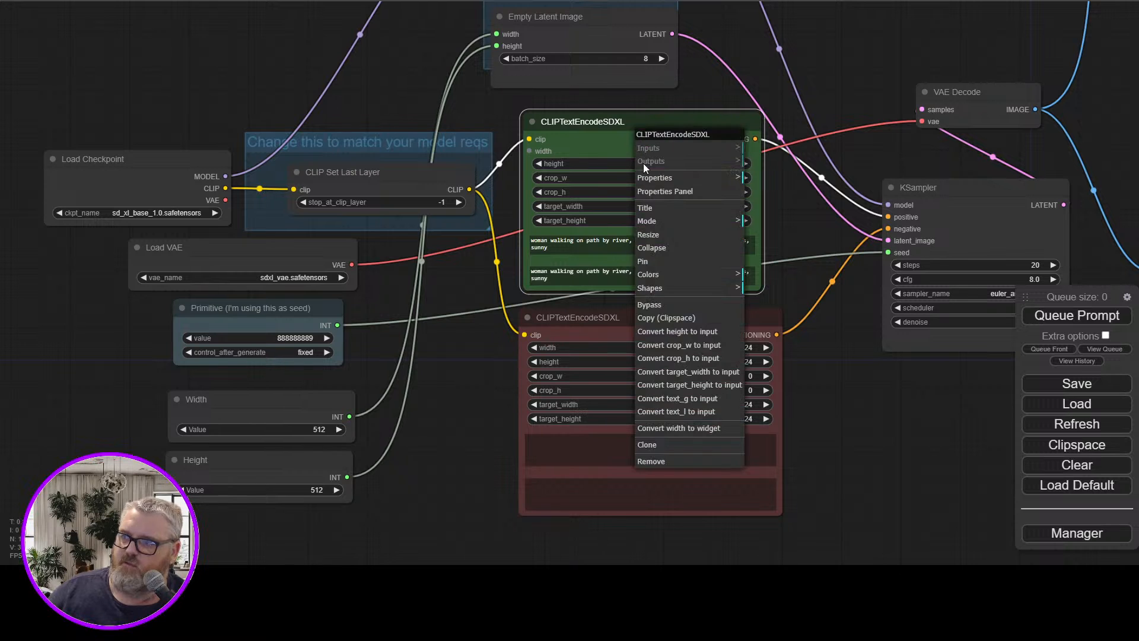
click(688, 334)
right_click(641, 158)
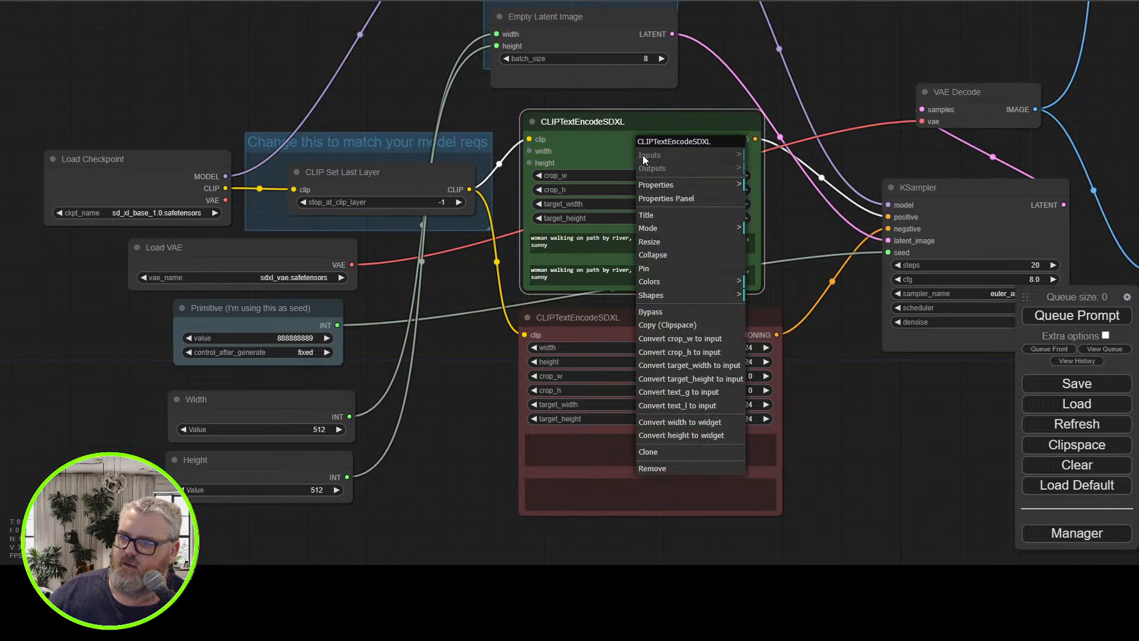
click(704, 379)
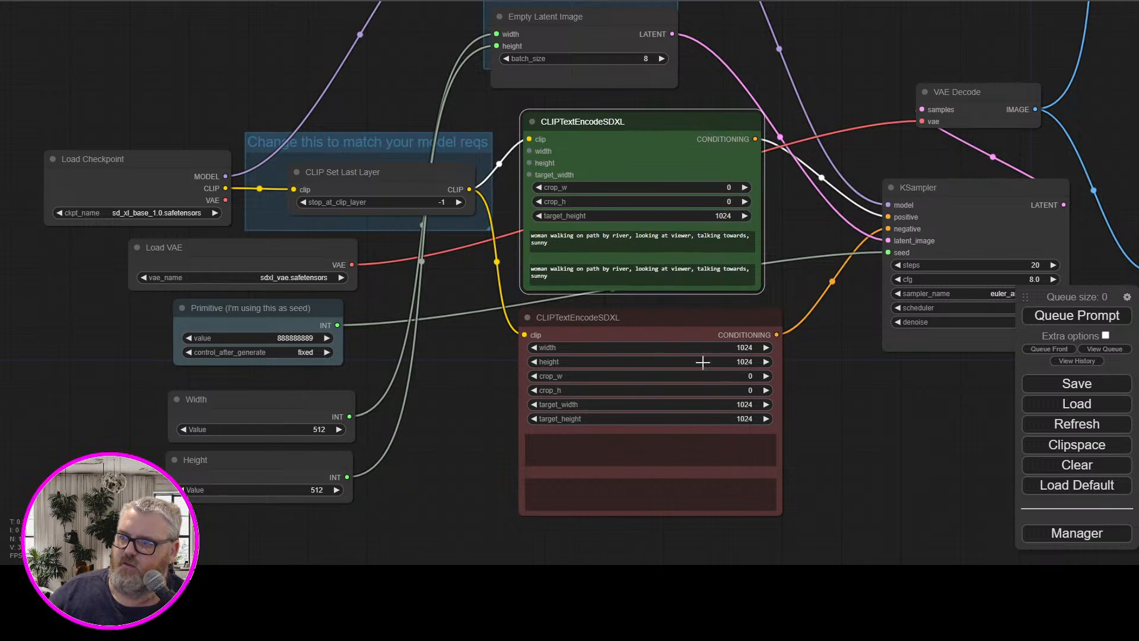
right_click(641, 147)
click(689, 372)
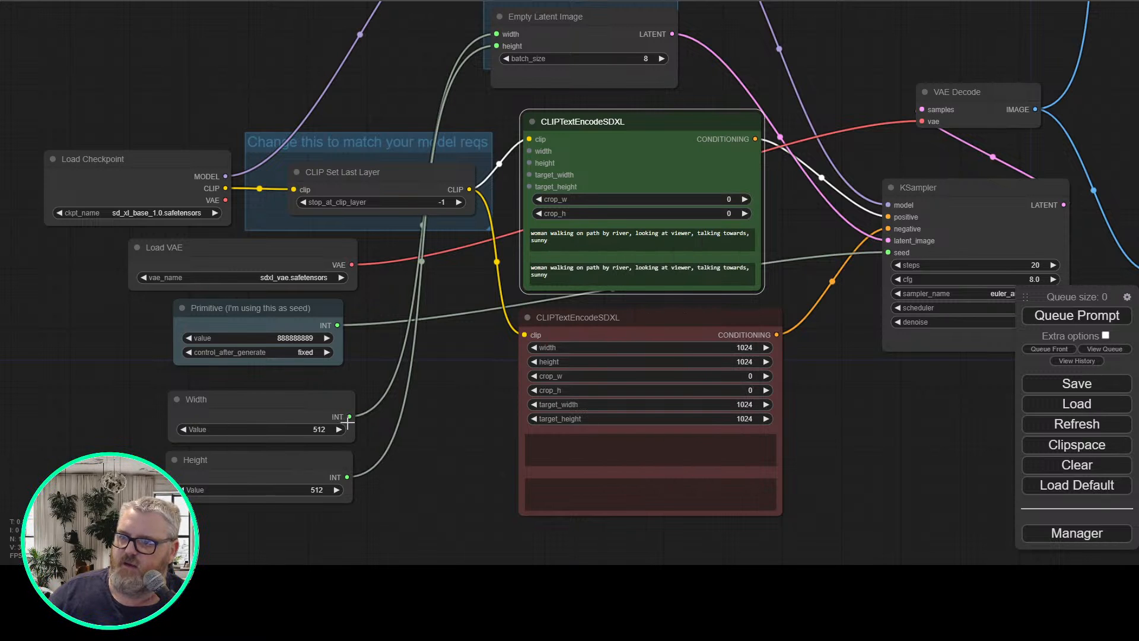
Connect the Width node to the green encoder's width and target_width, and the Height node to its height and target_height
drag(349, 417, 530, 151)
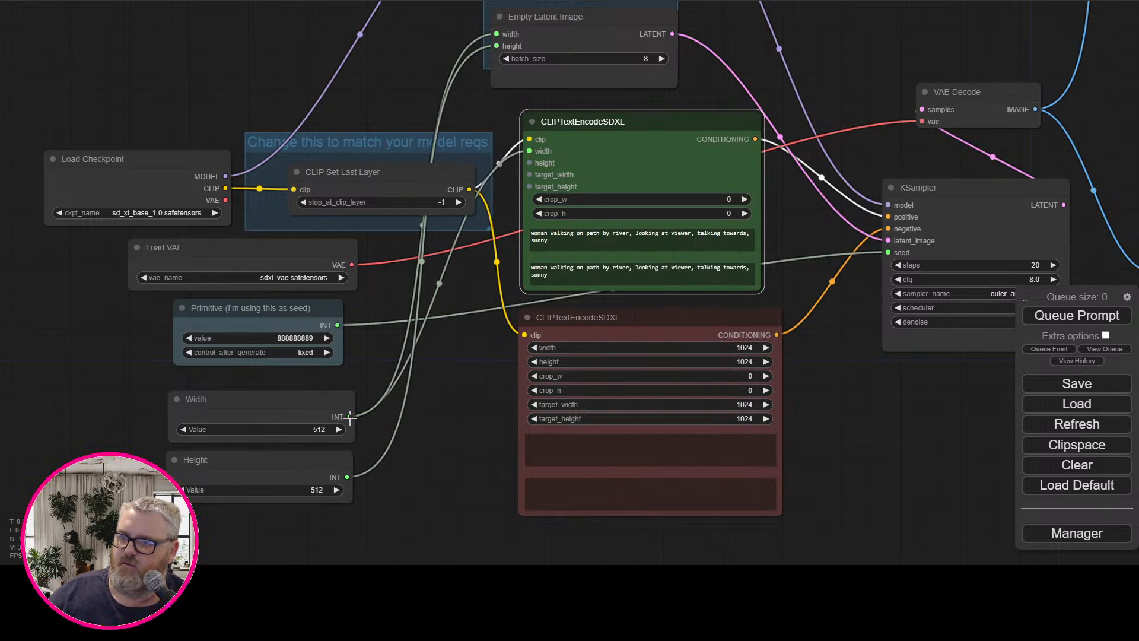
drag(350, 417, 522, 178)
drag(347, 477, 530, 186)
Convert width, height, target_width and target_height on the red negative CLIPTextEncodeSDXL node to inputs
right_click(630, 326)
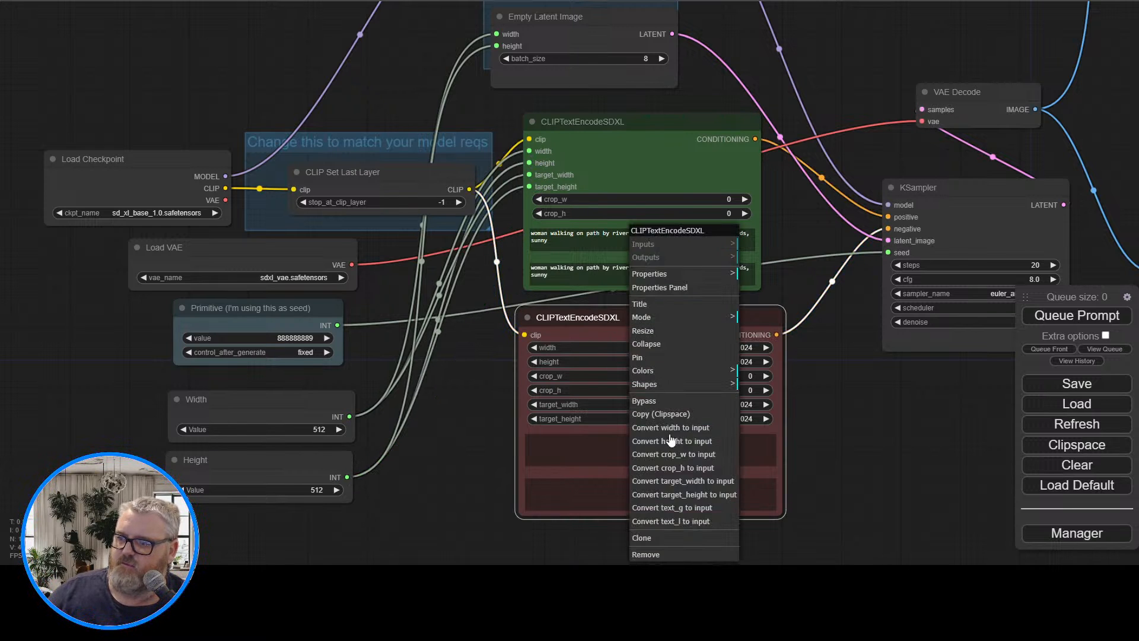
click(667, 426)
right_click(646, 334)
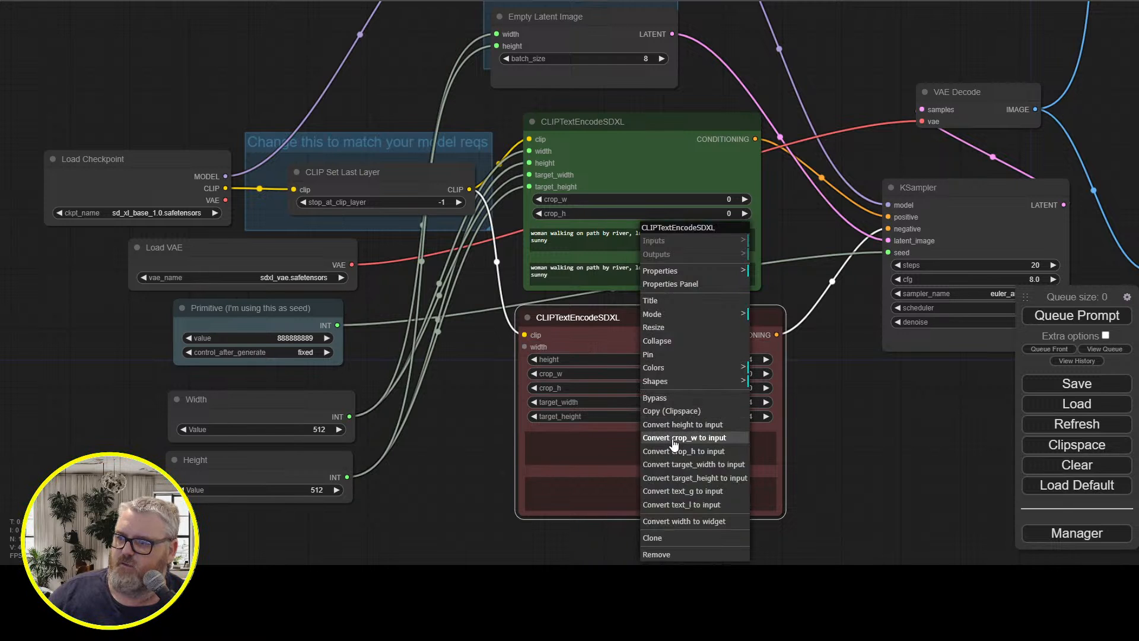
click(676, 422)
right_click(656, 351)
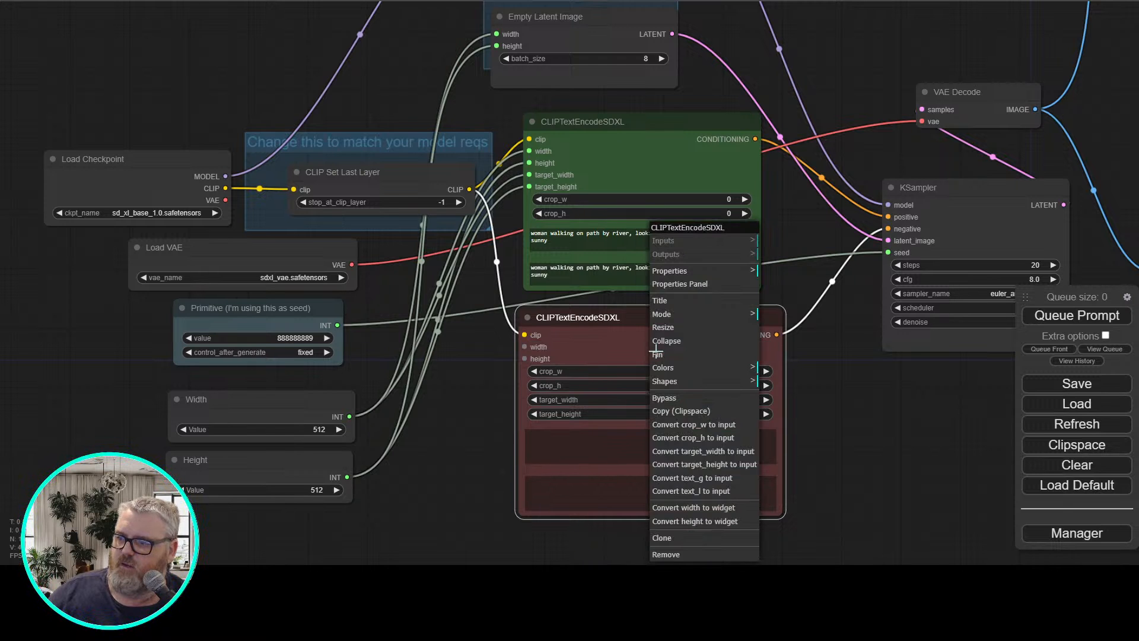
click(682, 451)
right_click(671, 373)
click(696, 452)
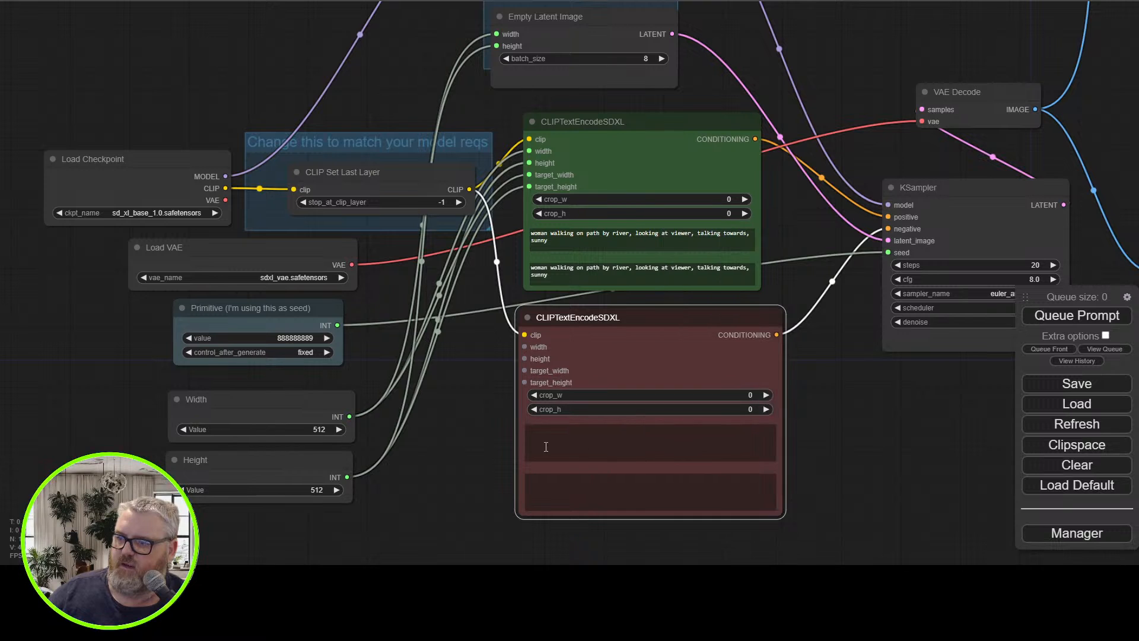
Connect the Width node to the red encoder's width and target_width, and the Height node to its height and target_height
drag(344, 416, 524, 371)
drag(336, 487, 528, 382)
click(459, 517)
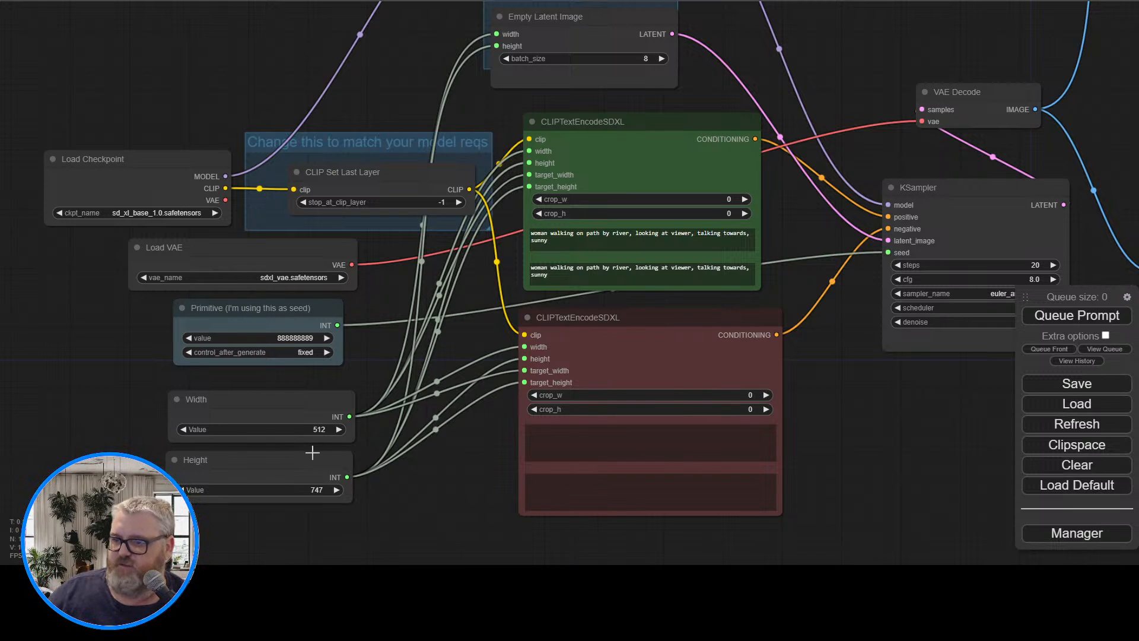
Set the values of the Width and Height nodes to 512 each
click(318, 430)
key(Return)
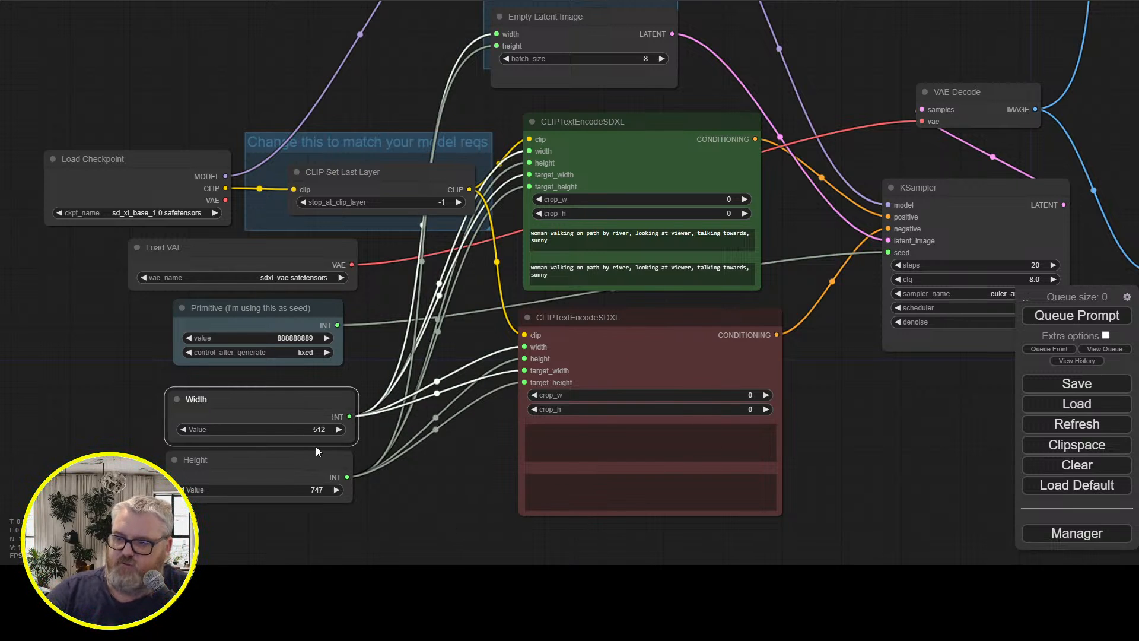
scroll(316, 446, down, 1)
click(317, 486)
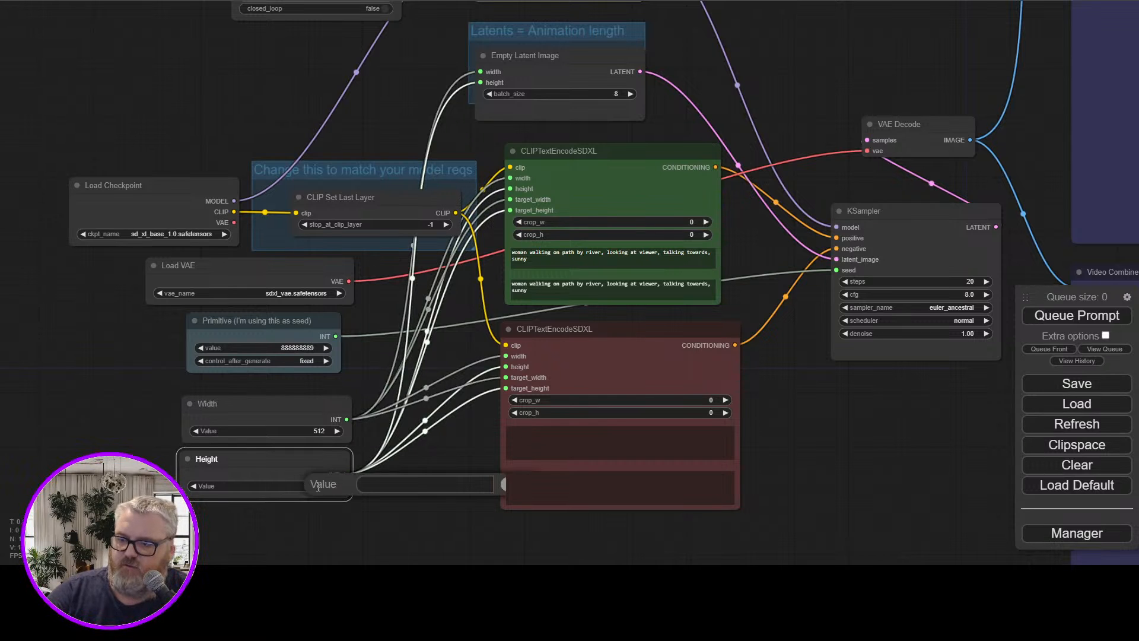
key(Return)
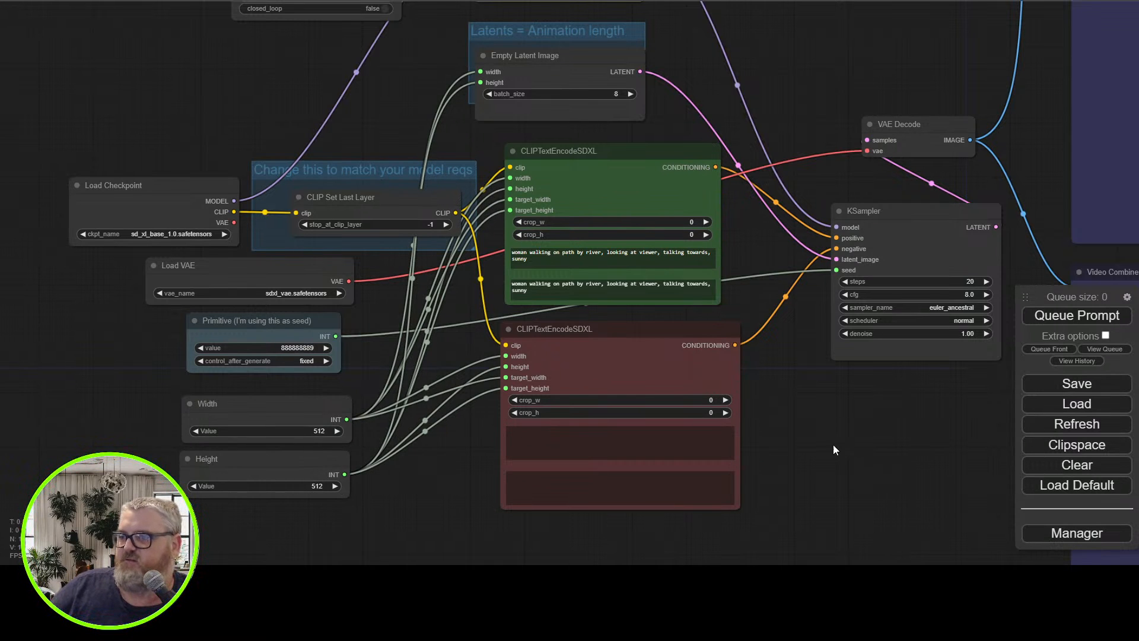
Set the value of the Primitive seed node to 3258985
drag(773, 452, 682, 490)
drag(49, 402, 245, 418)
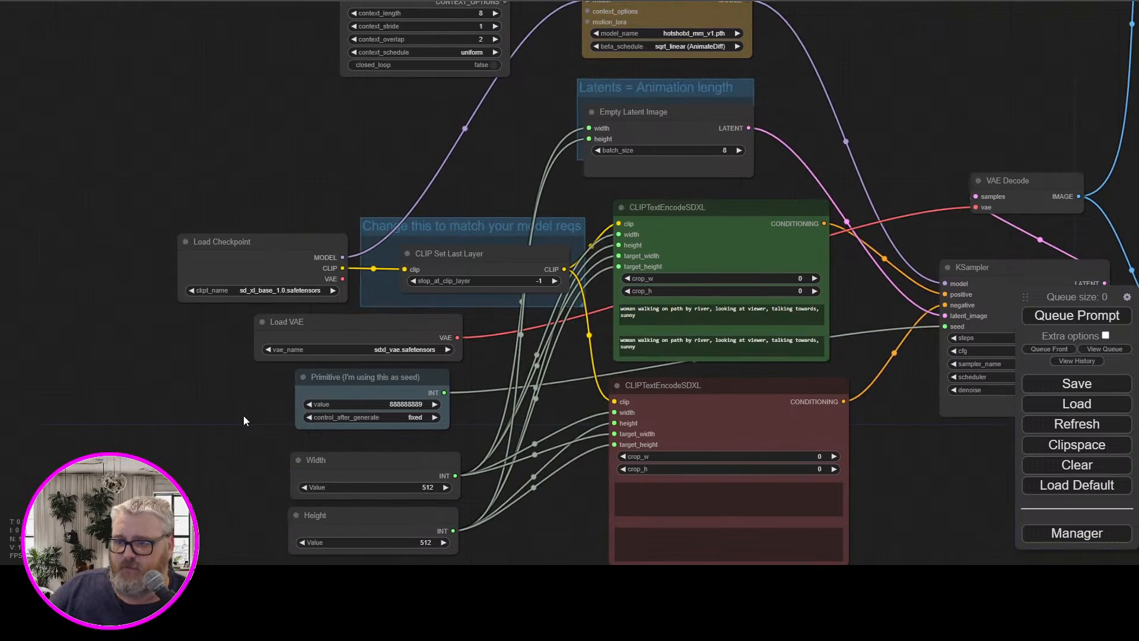
scroll(290, 444, up, 6)
scroll(412, 350, up, 3)
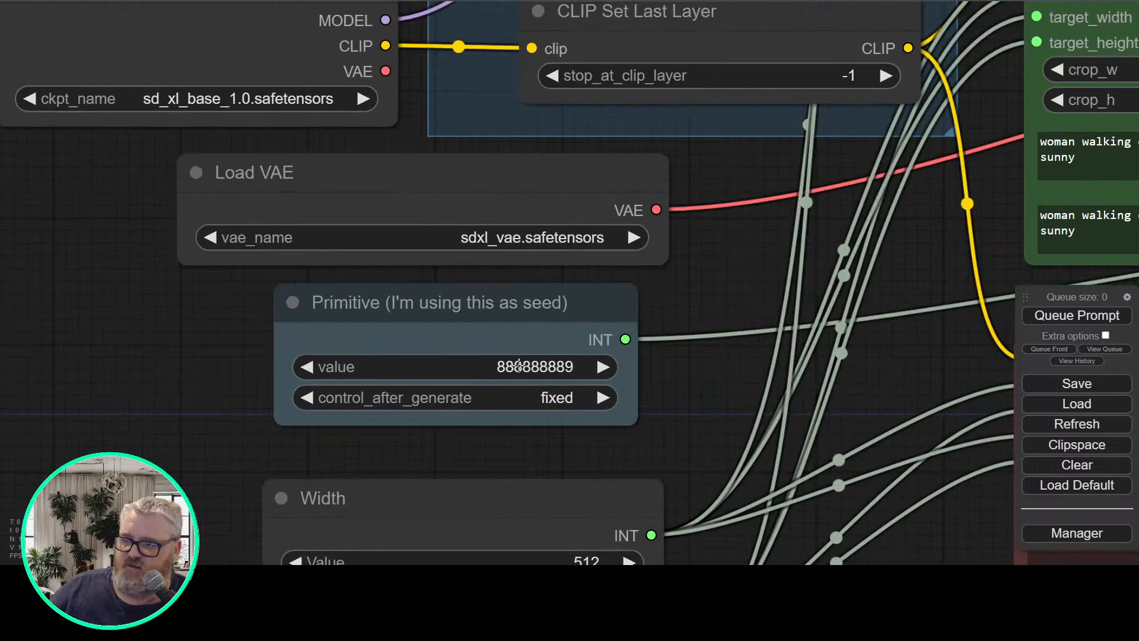
click(422, 359)
key(BackSpace)
key(BackSpace)
key(BackSpace)
key(BackSpace)
key(BackSpace)
key(BackSpace)
key(BackSpace)
key(BackSpace)
key(BackSpace)
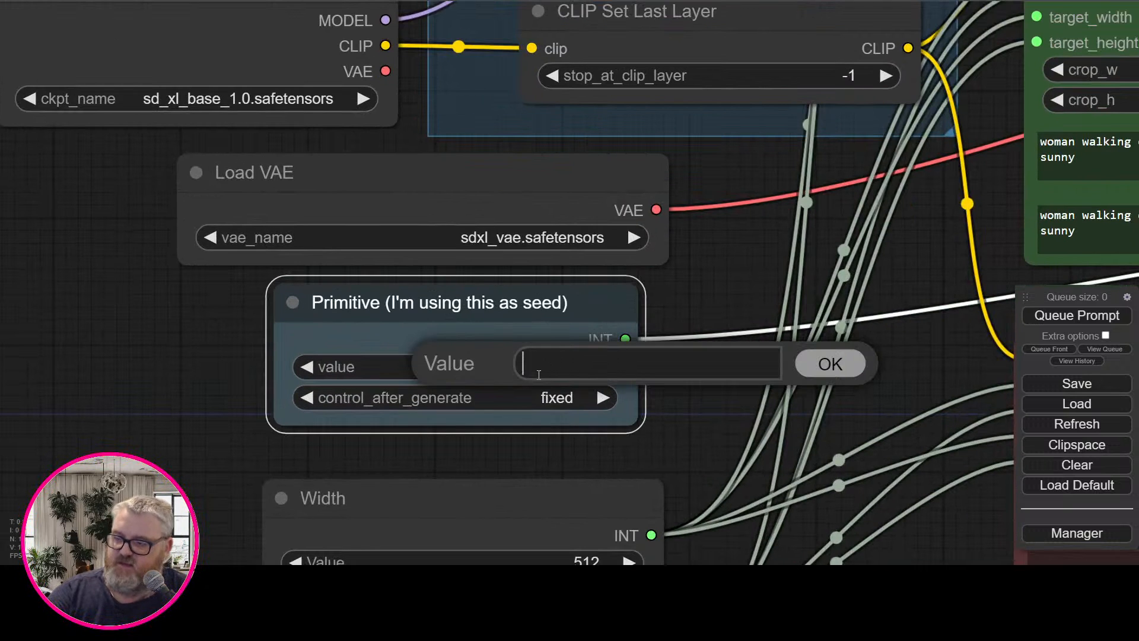
text(3258985)
key(Return)
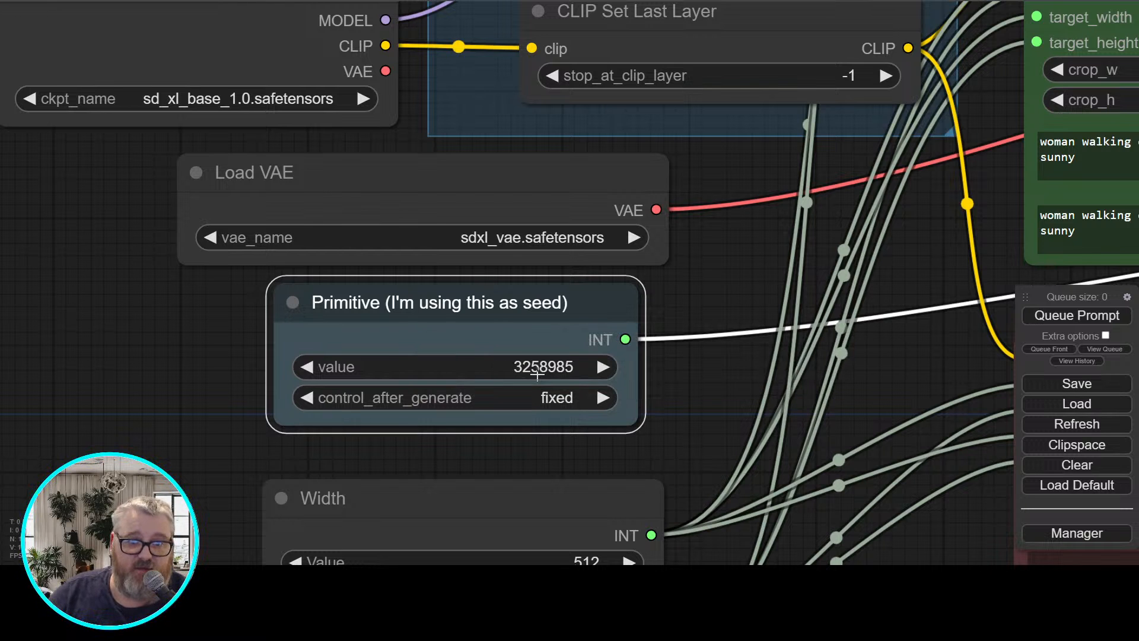
Review the Load Checkpoint, Load VAE, AnimateDiff Loader, Uniform Context Options and Empty Latent Image nodes and their settings
drag(766, 286, 204, 372)
scroll(368, 410, down, 4)
drag(78, 380, 562, 380)
click(242, 236)
click(321, 323)
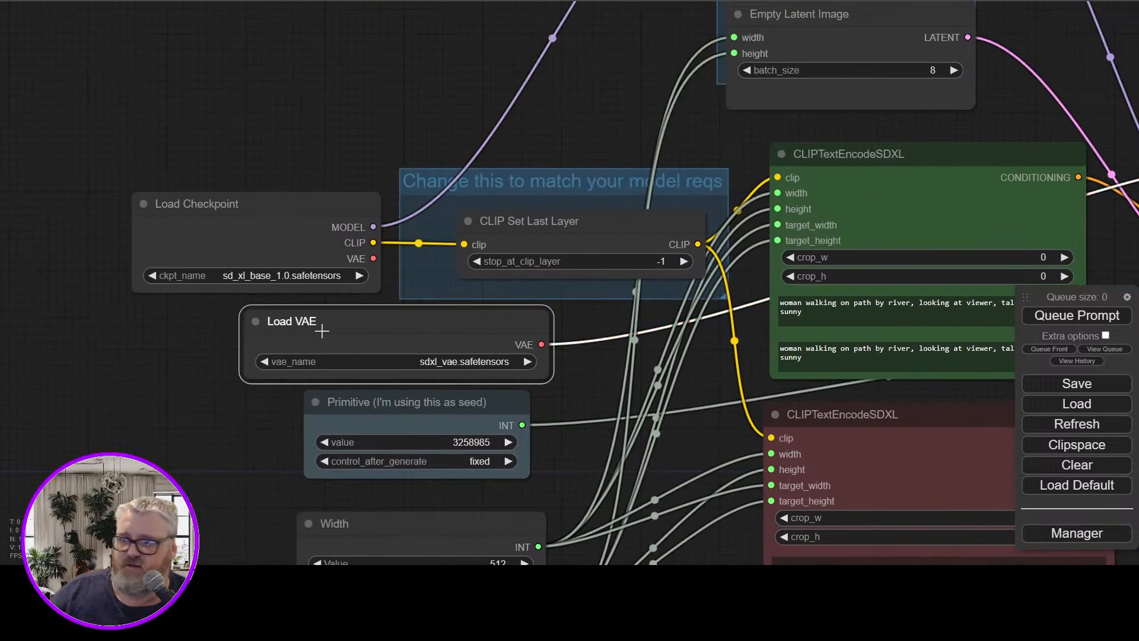
drag(635, 38, 240, 437)
click(425, 256)
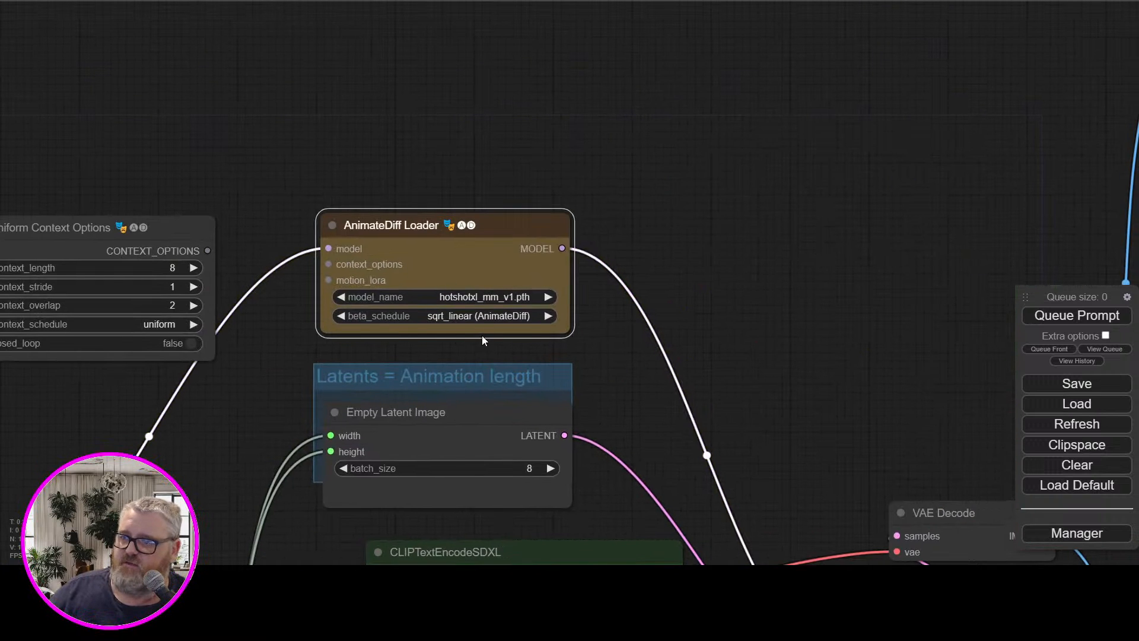
drag(355, 206, 503, 145)
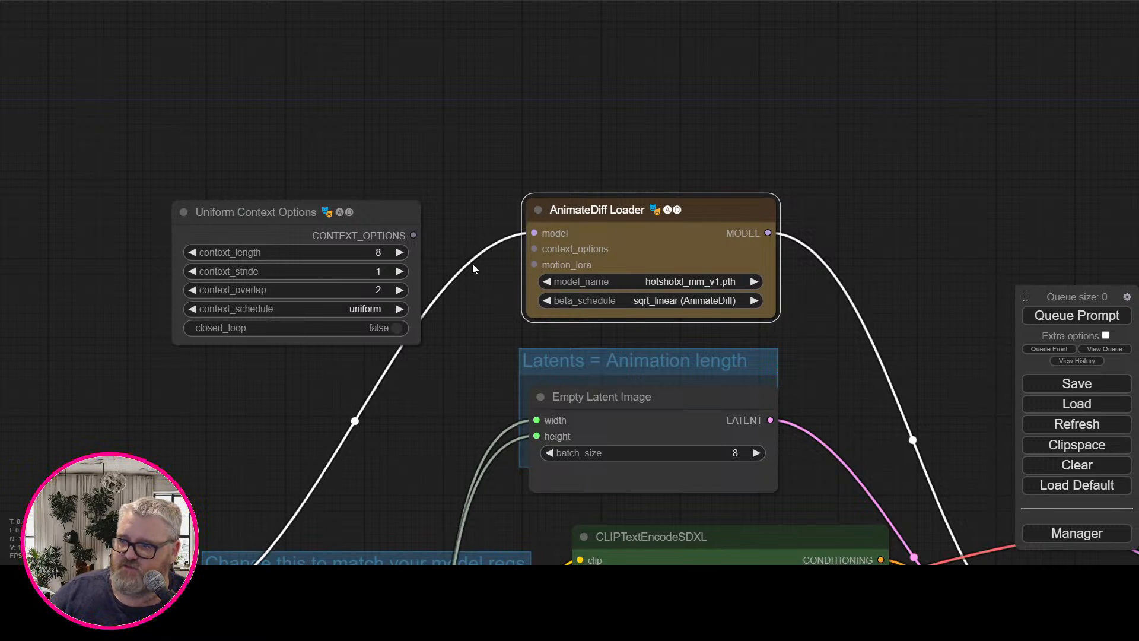
click(669, 391)
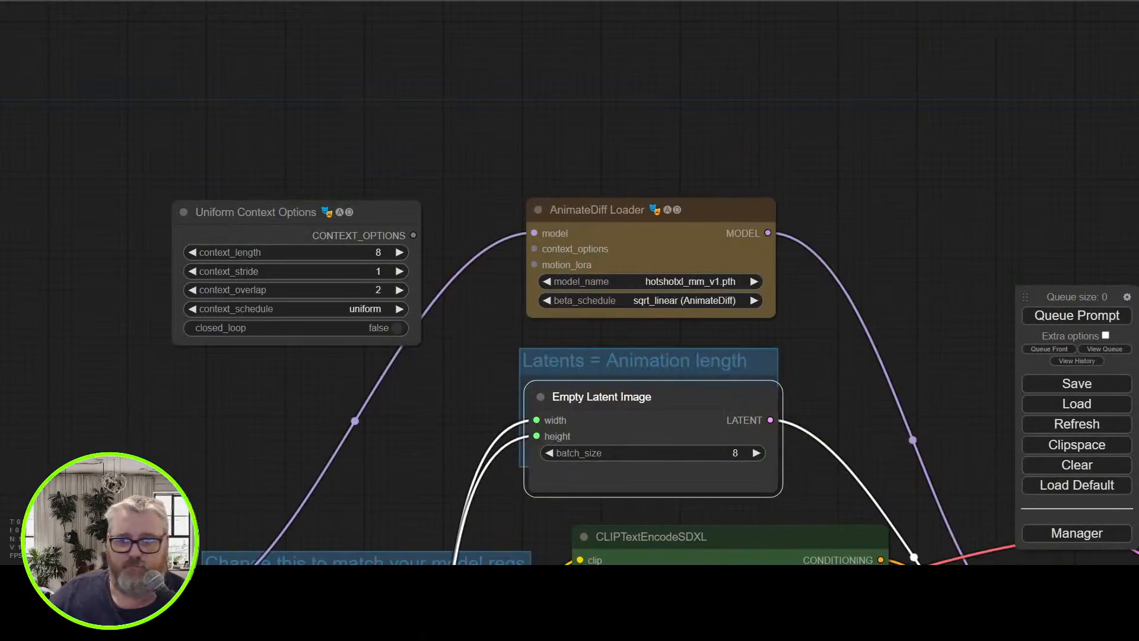
drag(640, 77, 177, 0)
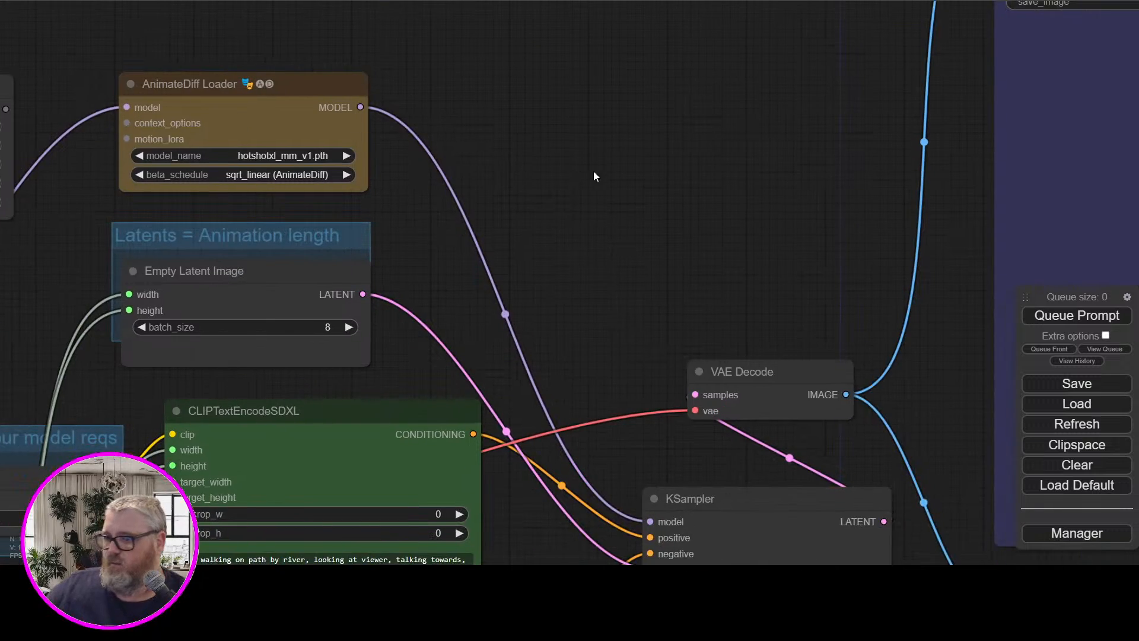
drag(562, 192, 889, 168)
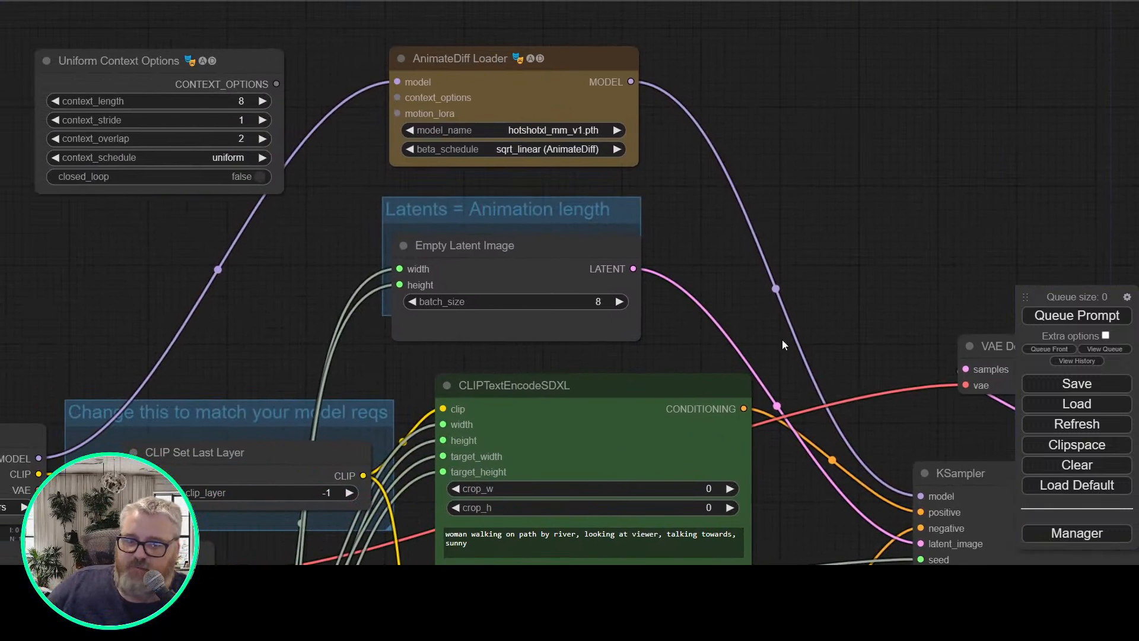
Replace both text prompts in the green positive encoder with "will smith eating spaghetti"
drag(783, 340, 717, 121)
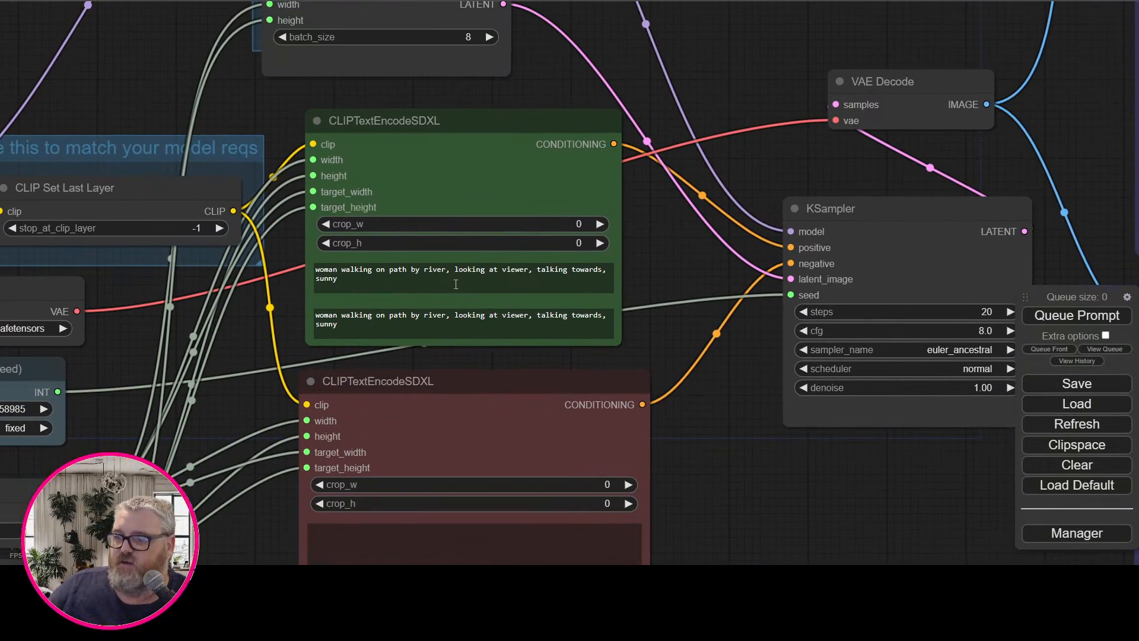
drag(456, 284, 314, 269)
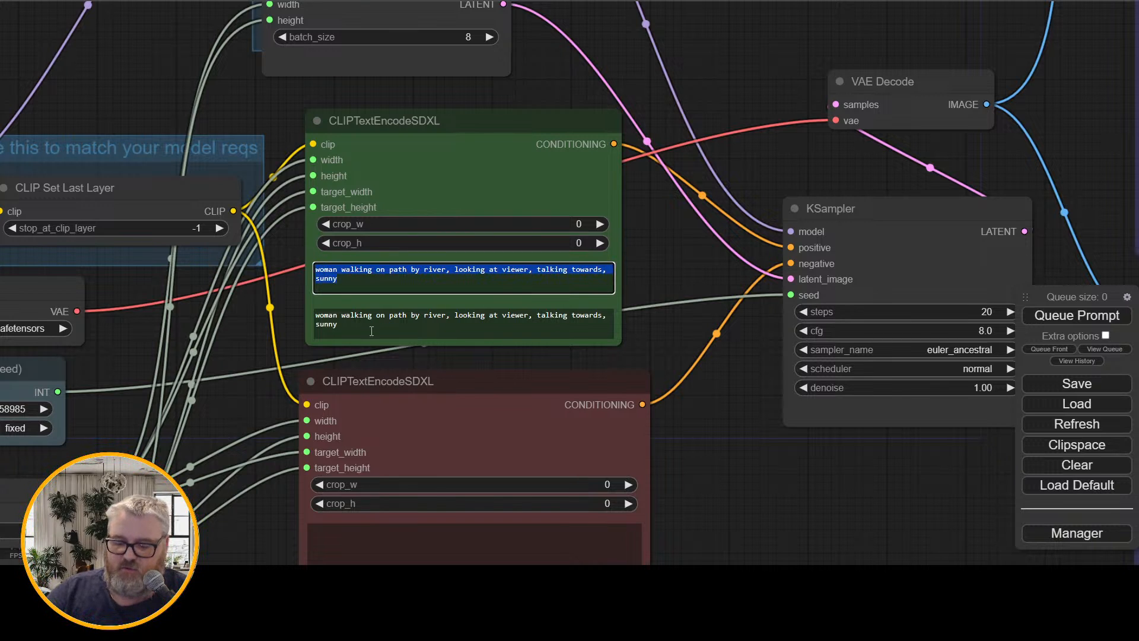
text(will smith eating spaghetti)
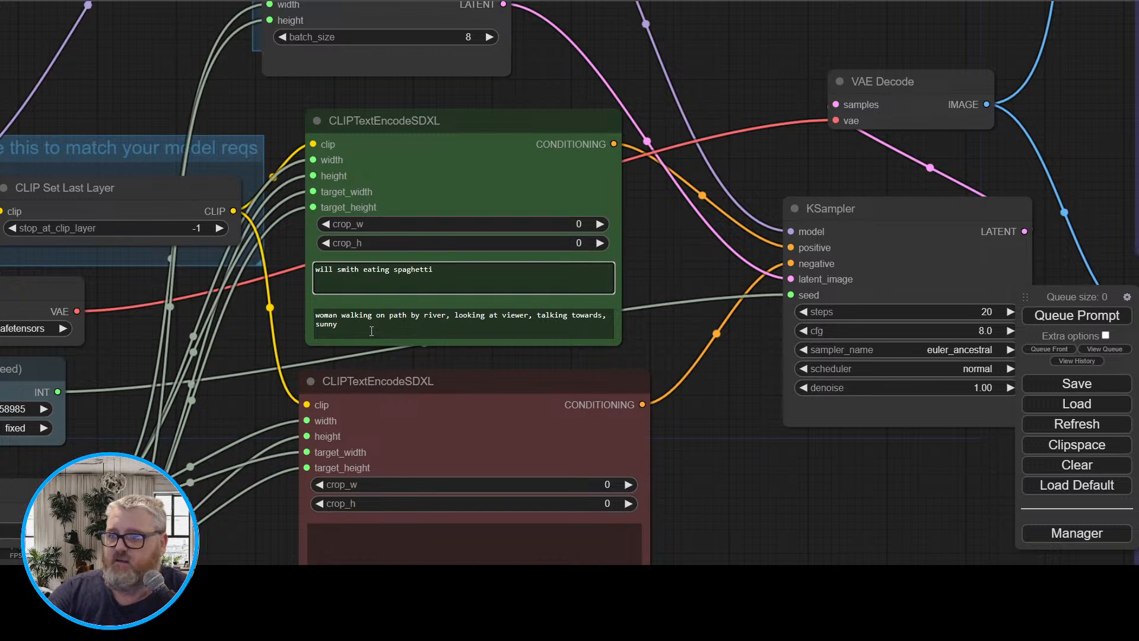
key(ctrl+a)
key(ctrl+c)
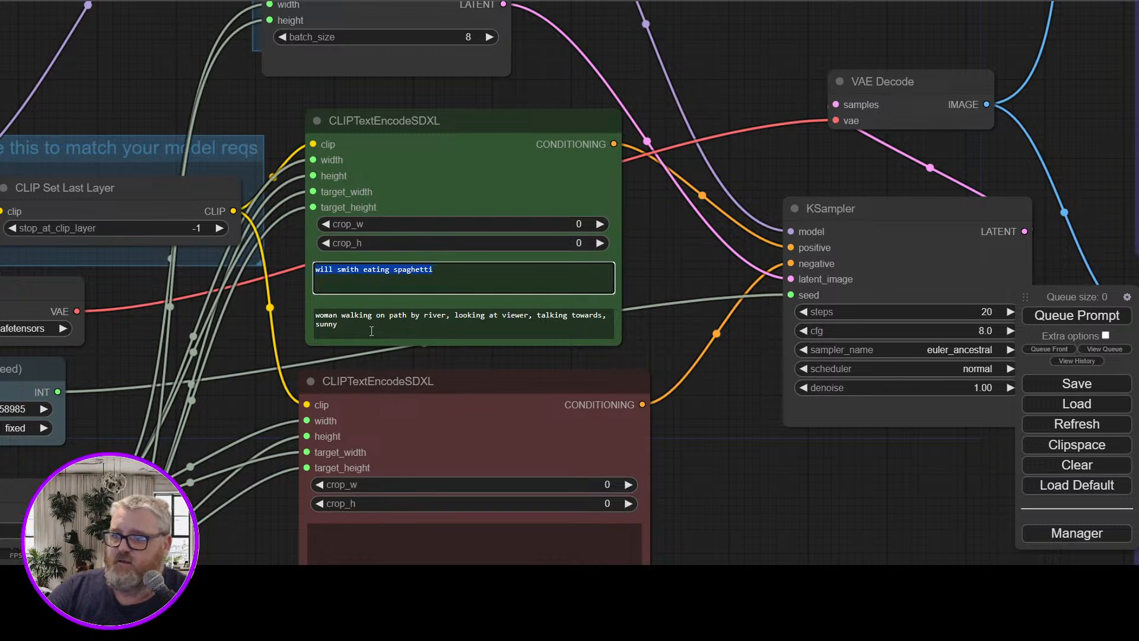
click(378, 332)
key(ctrl+a)
key(ctrl+v)
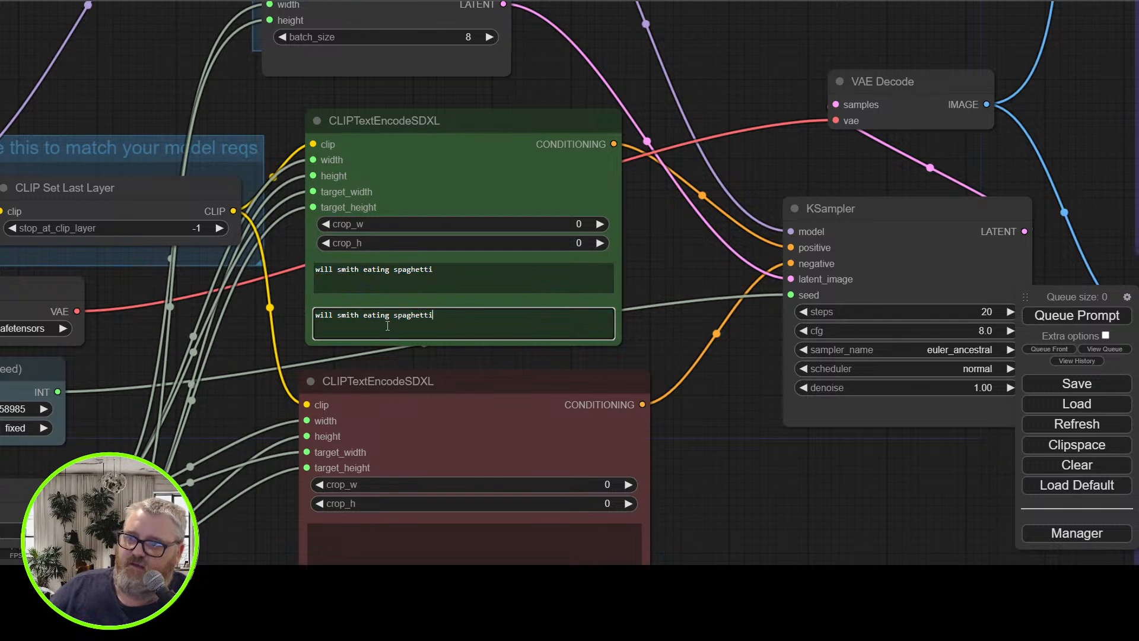
right_click(433, 178)
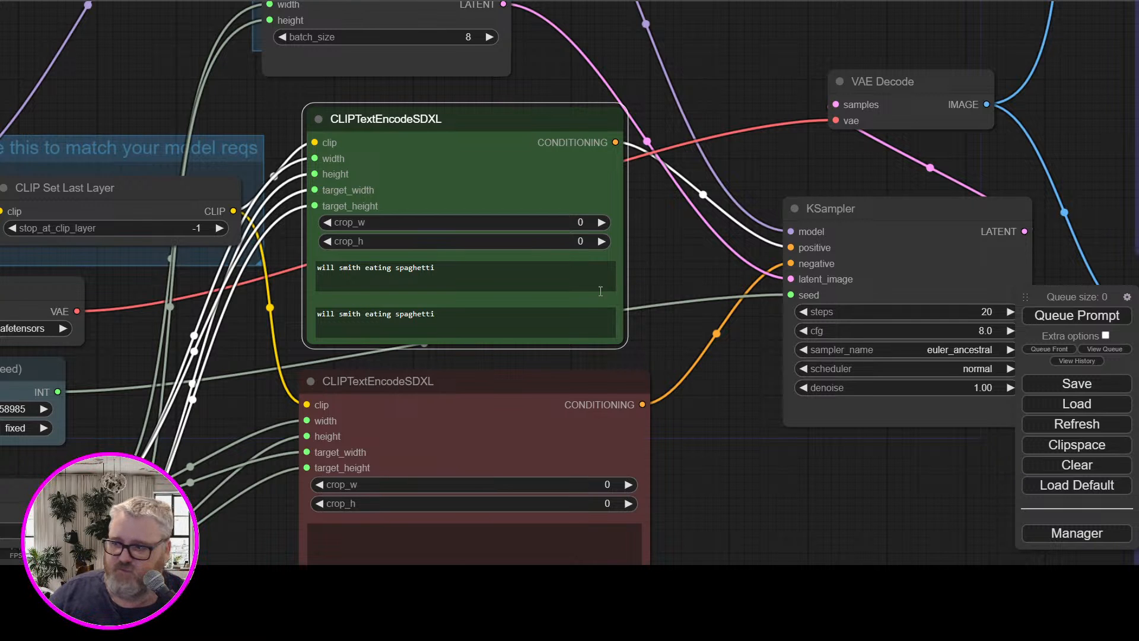
Enter "nsfw, nude" as both text prompts in the red negative CLIPTextEncodeSDXL node
scroll(676, 442, down, 3)
click(548, 389)
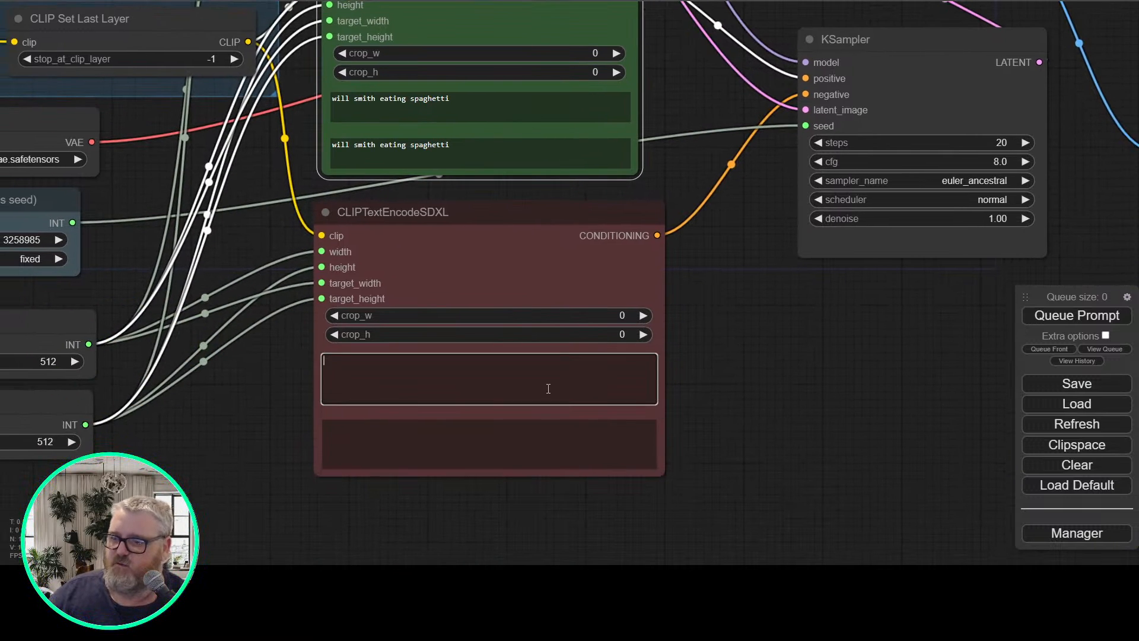
text(nsfw, nude)
key(ctrl+a)
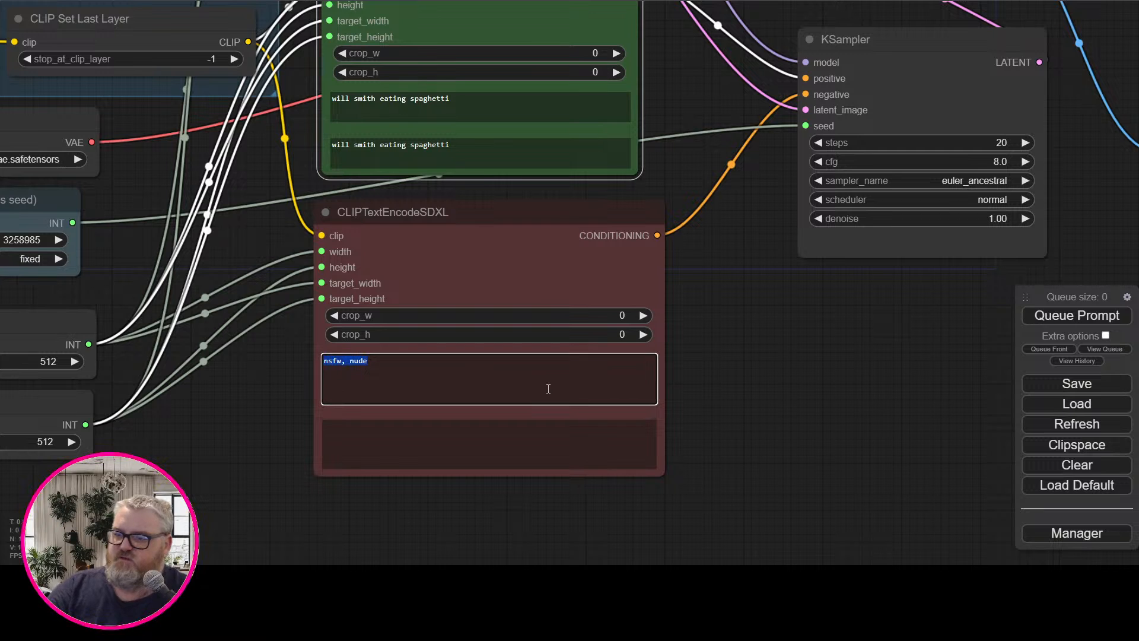
key(ctrl+c)
click(458, 462)
key(ctrl+v)
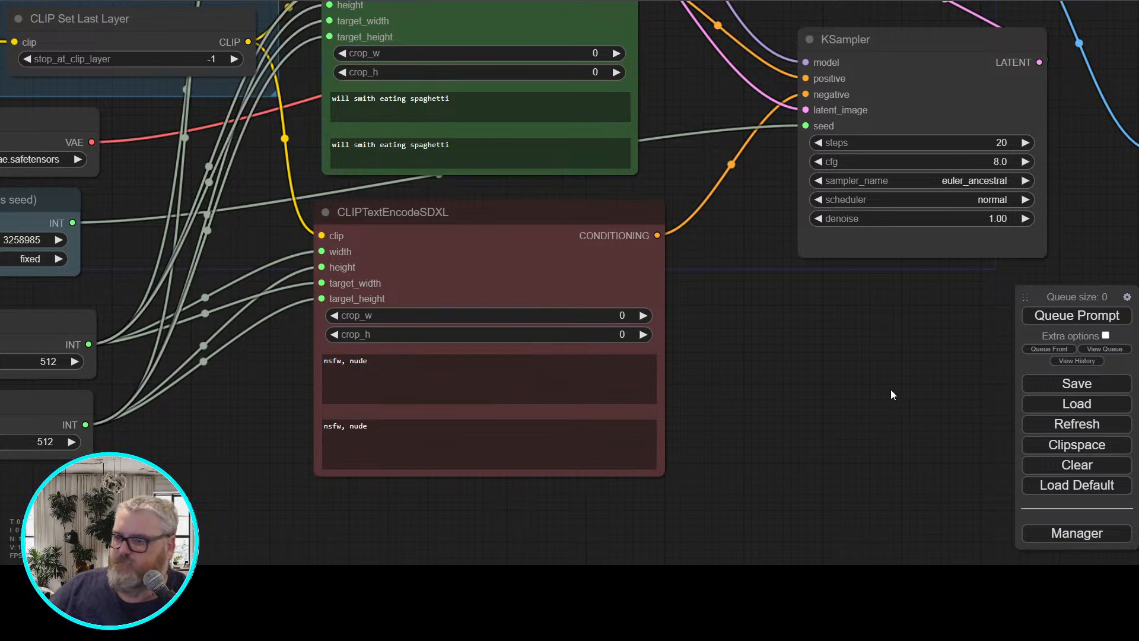
Review the green positive and red negative CLIPTextEncodeSDXL nodes and their connections to the neighbouring nodes
drag(878, 359, 803, 440)
click(436, 155)
click(468, 414)
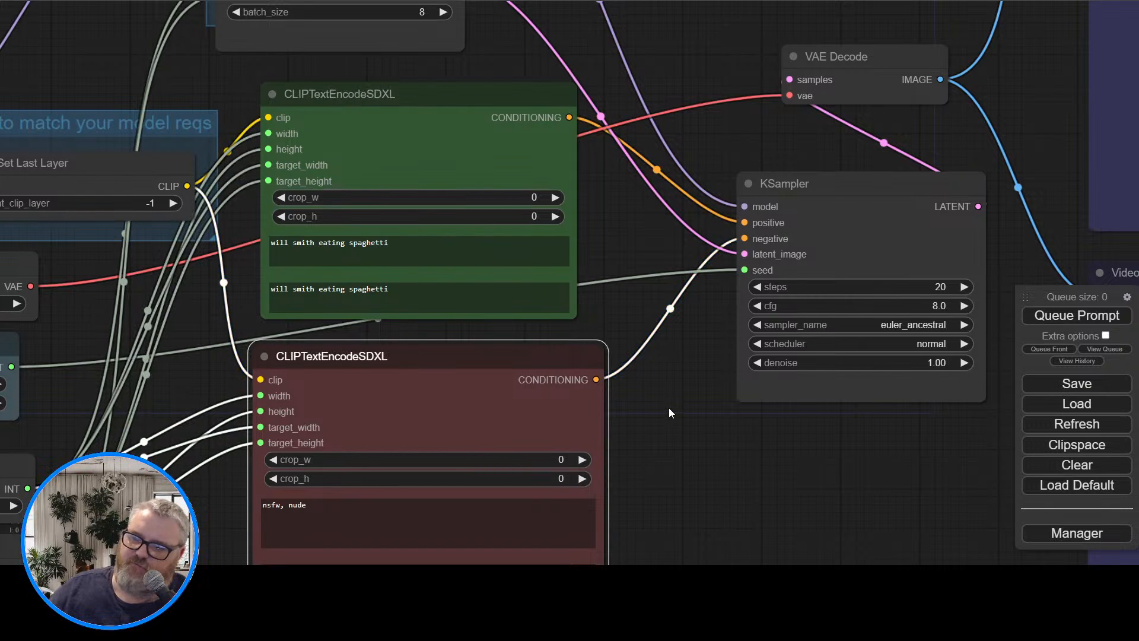
click(381, 119)
click(440, 408)
click(654, 427)
click(387, 144)
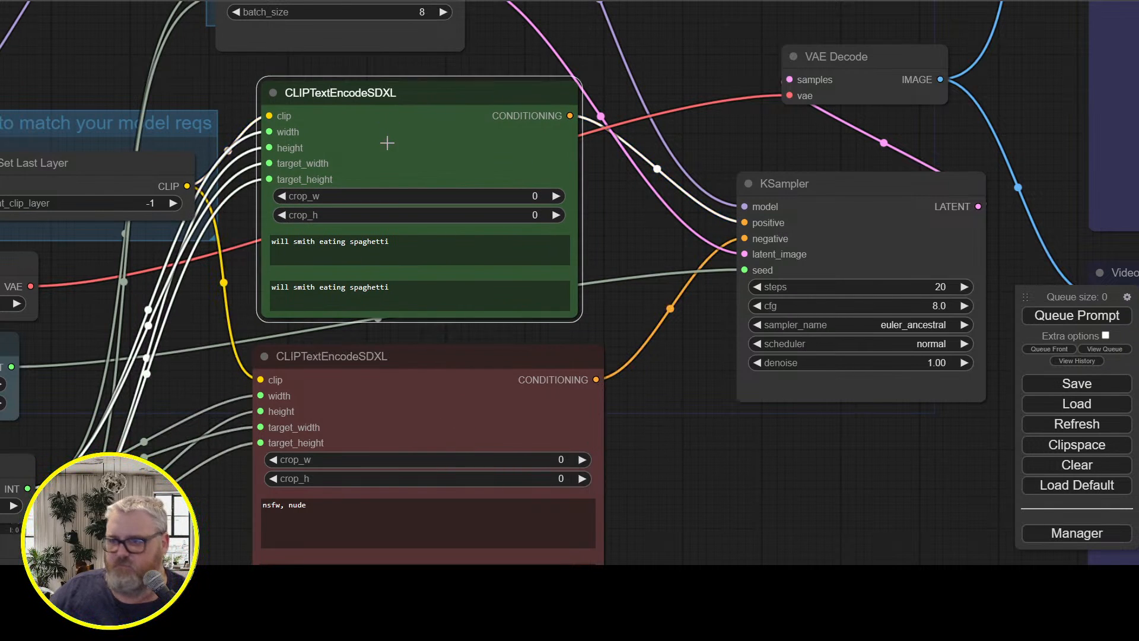
drag(200, 365, 354, 337)
click(497, 77)
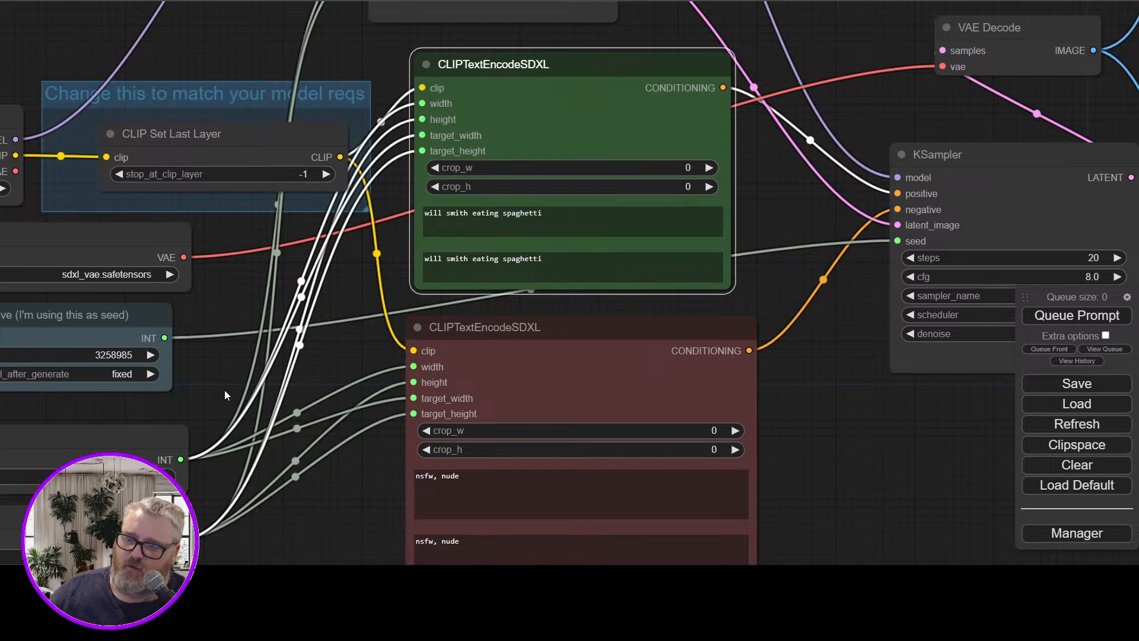
drag(224, 390, 499, 307)
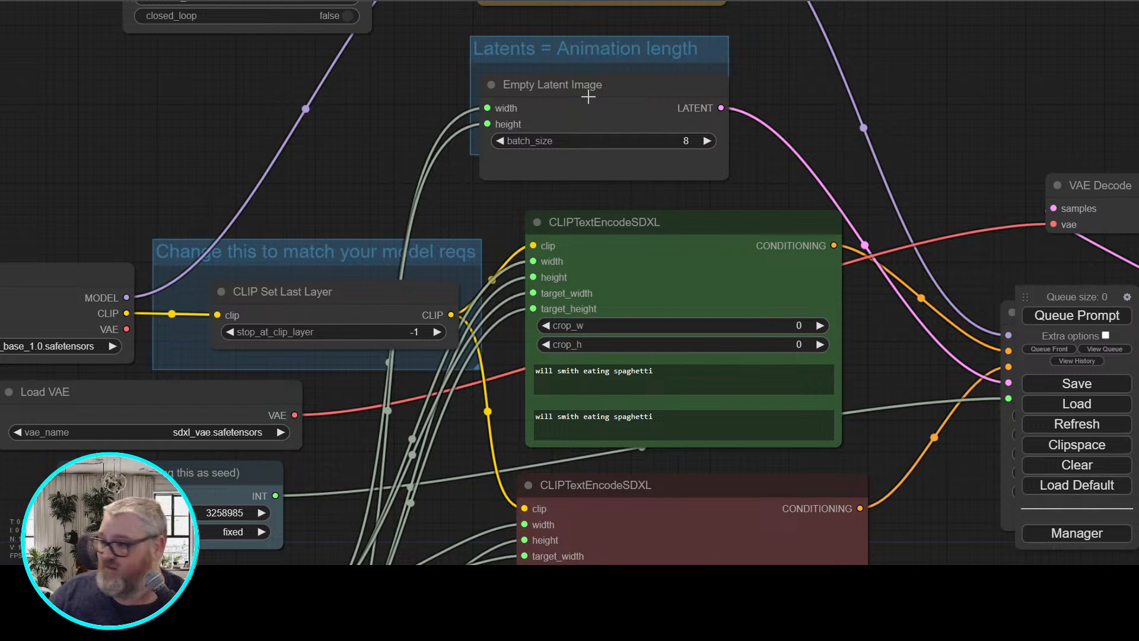
Set the KSampler's sampler_name to ddim and its scheduler to ddim_uniform
drag(1043, 88, 579, 75)
drag(633, 114, 489, 80)
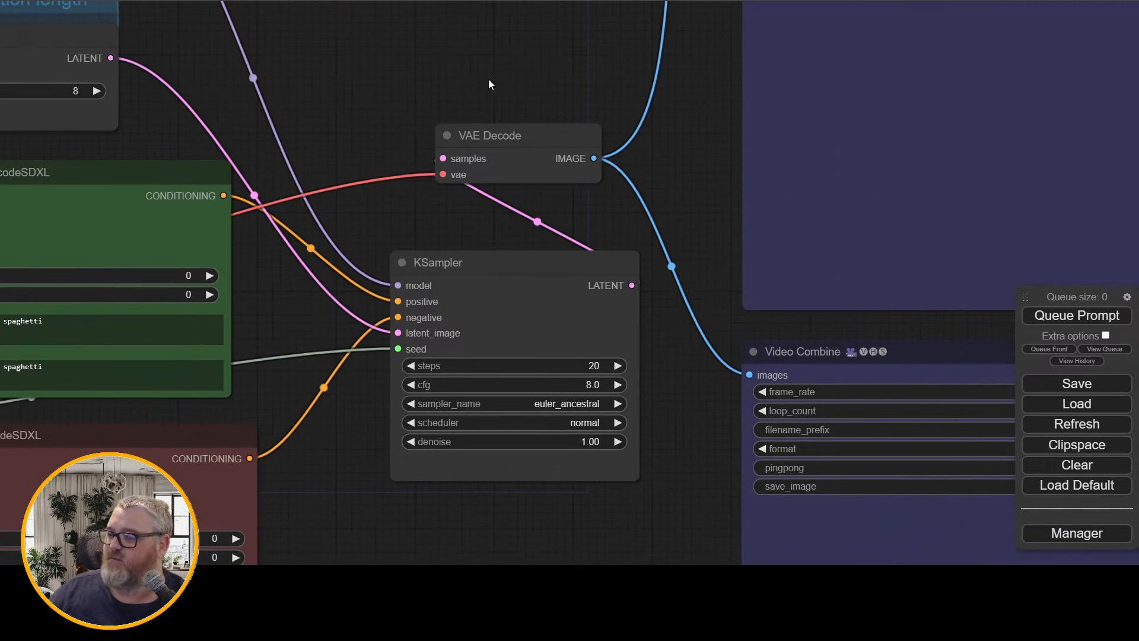
click(573, 405)
scroll(591, 470, down, 4)
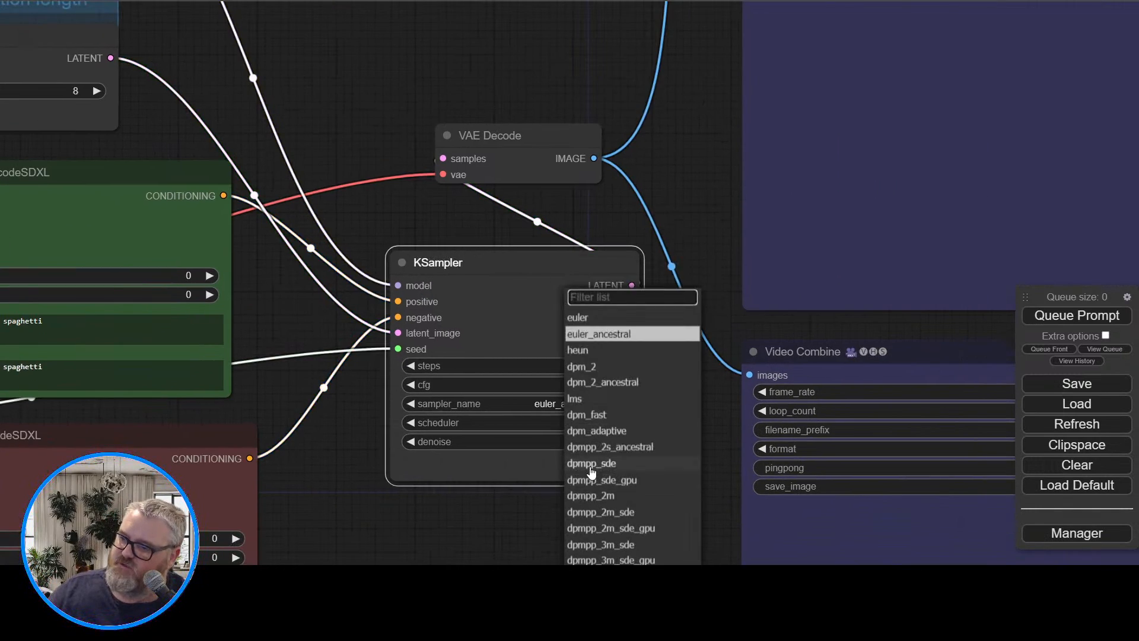
scroll(592, 470, down, 5)
click(605, 493)
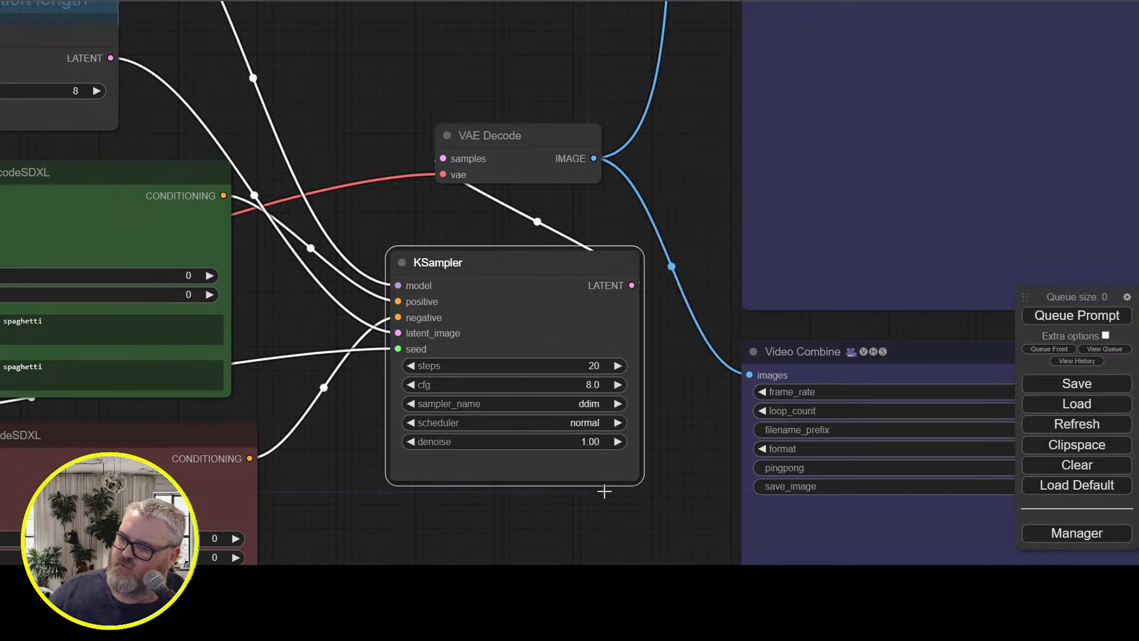
click(589, 423)
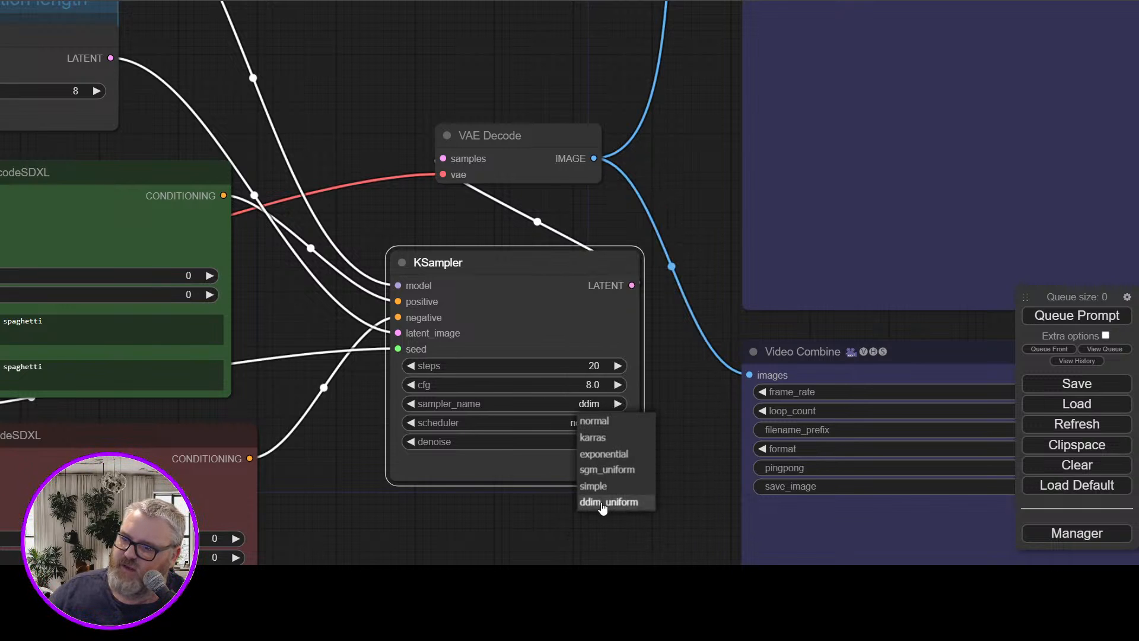
click(602, 502)
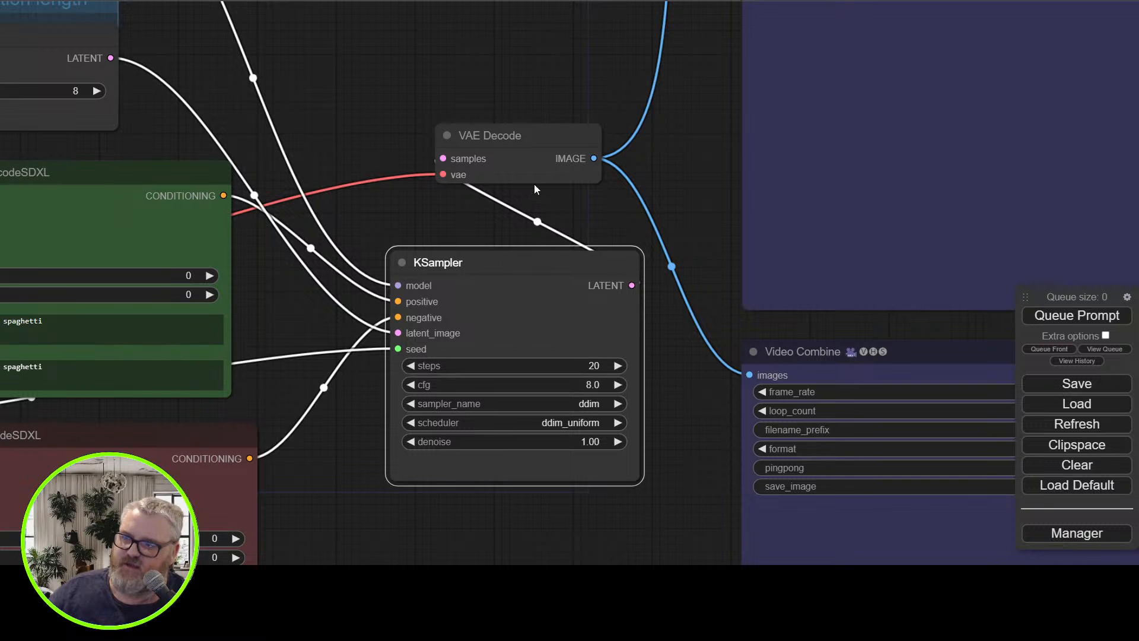
Queue the prompt and switch to the command console window to follow the generation's progress
drag(436, 91, 677, 144)
scroll(452, 279, down, 5)
drag(611, 122, 667, 115)
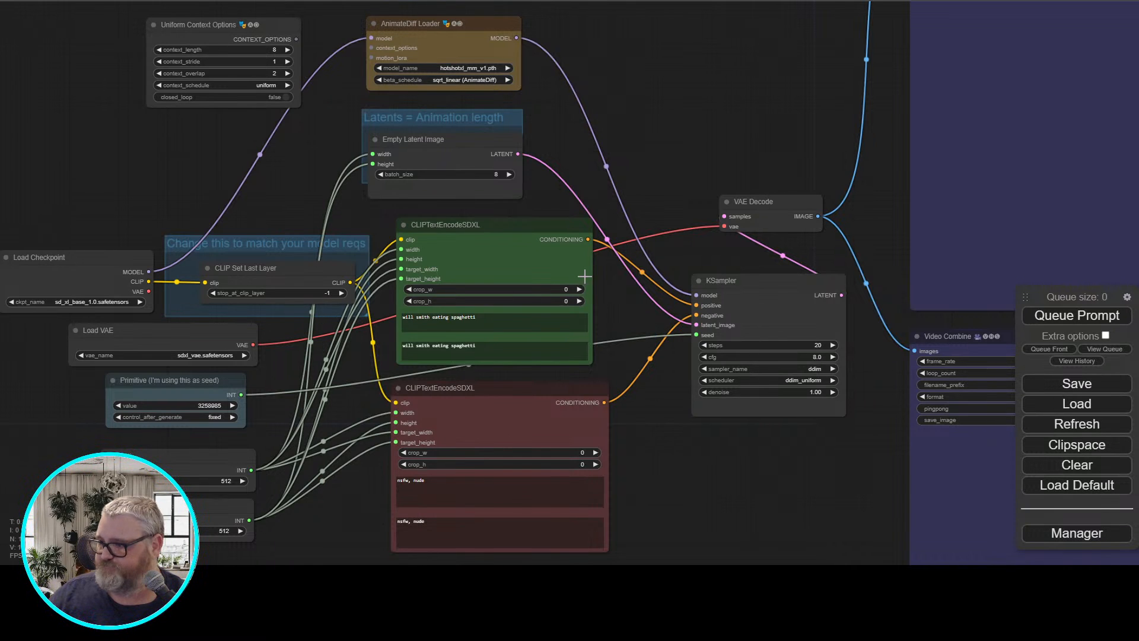
click(1109, 321)
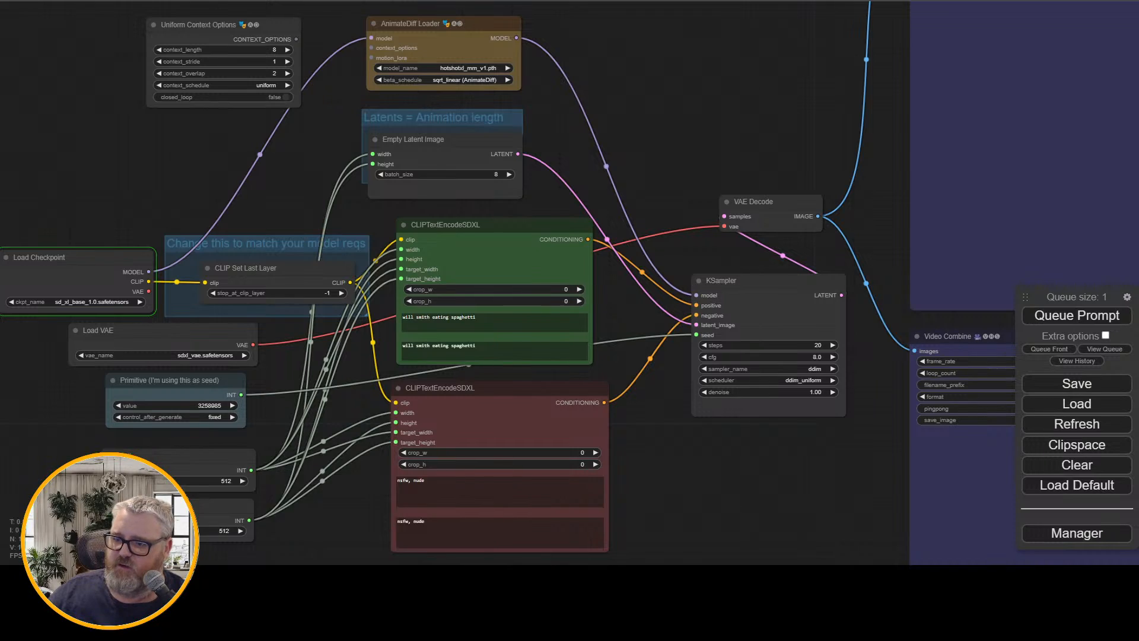
mouse_move(363, 501)
click(419, 512)
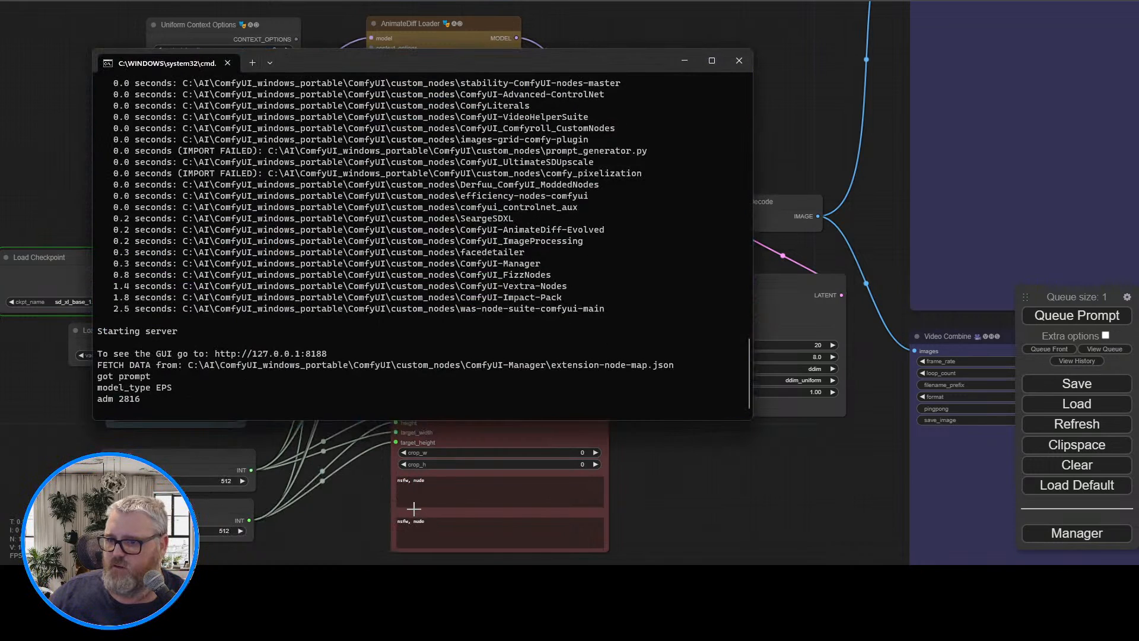
drag(403, 57, 351, 131)
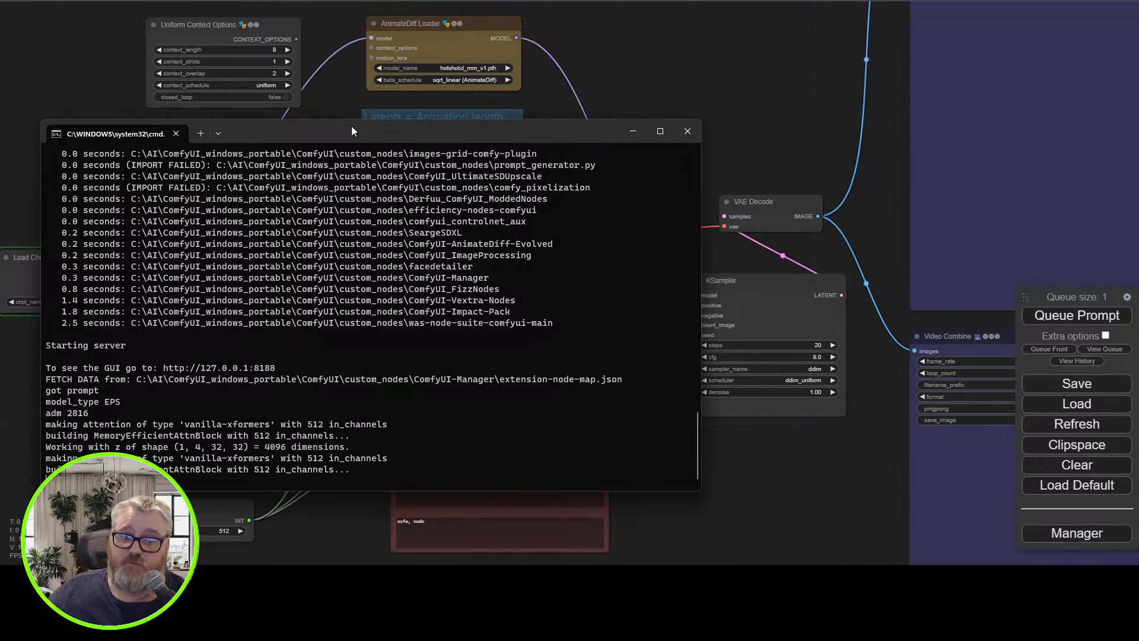
drag(378, 119, 552, 194)
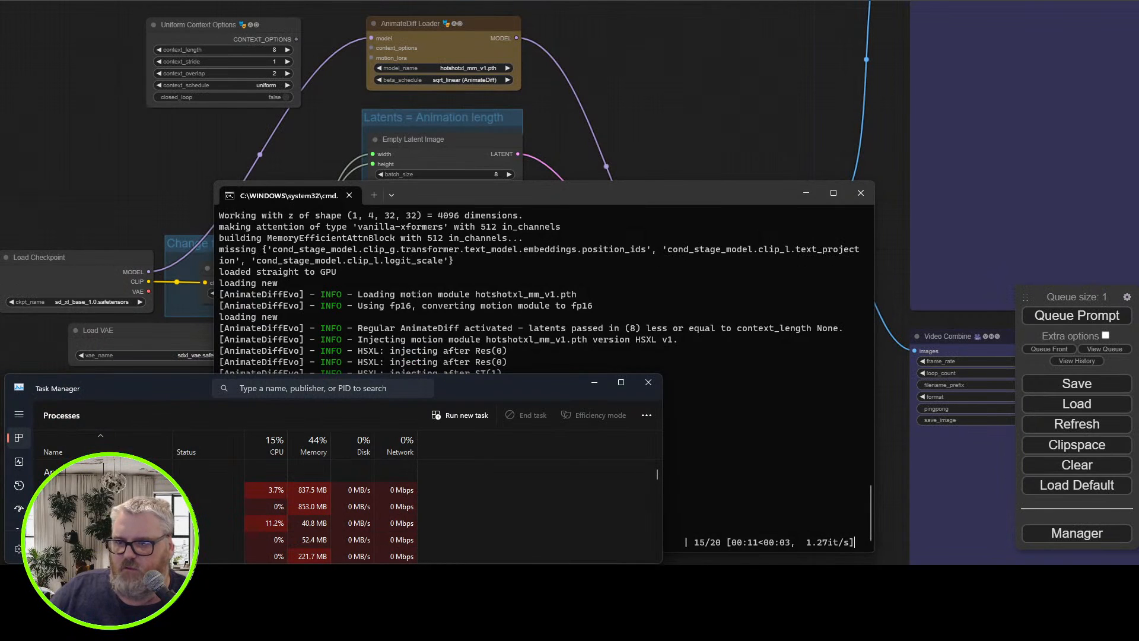
Check the dedicated GPU's memory usage in Task Manager's performance view, and close Task Manager
click(19, 462)
drag(291, 393, 358, 185)
scroll(178, 305, down, 2)
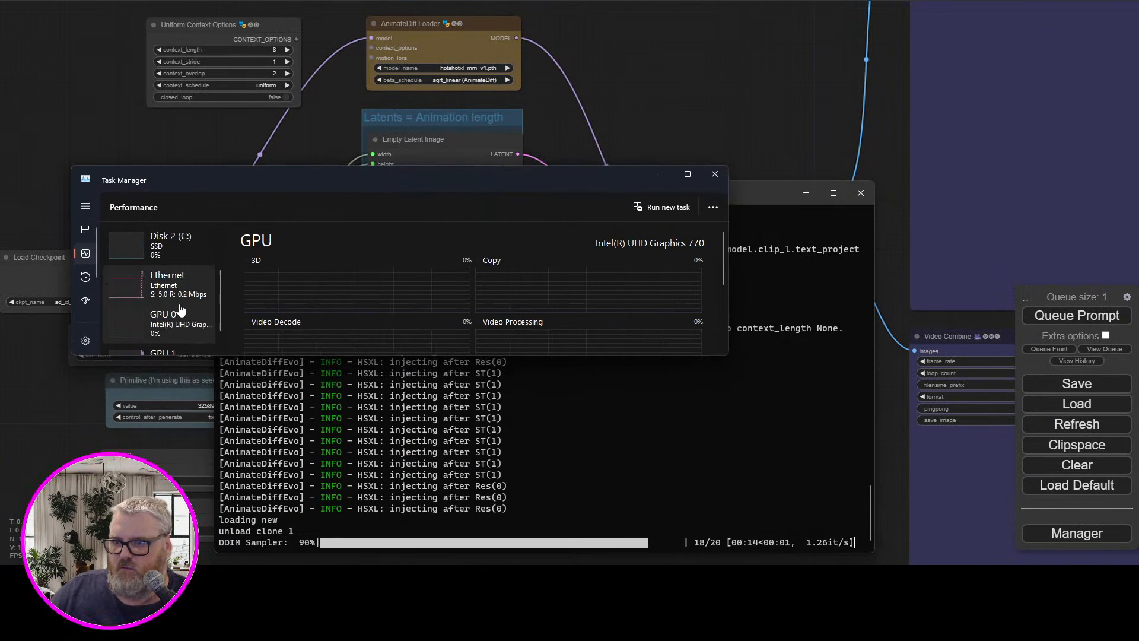
click(172, 333)
scroll(313, 272, down, 5)
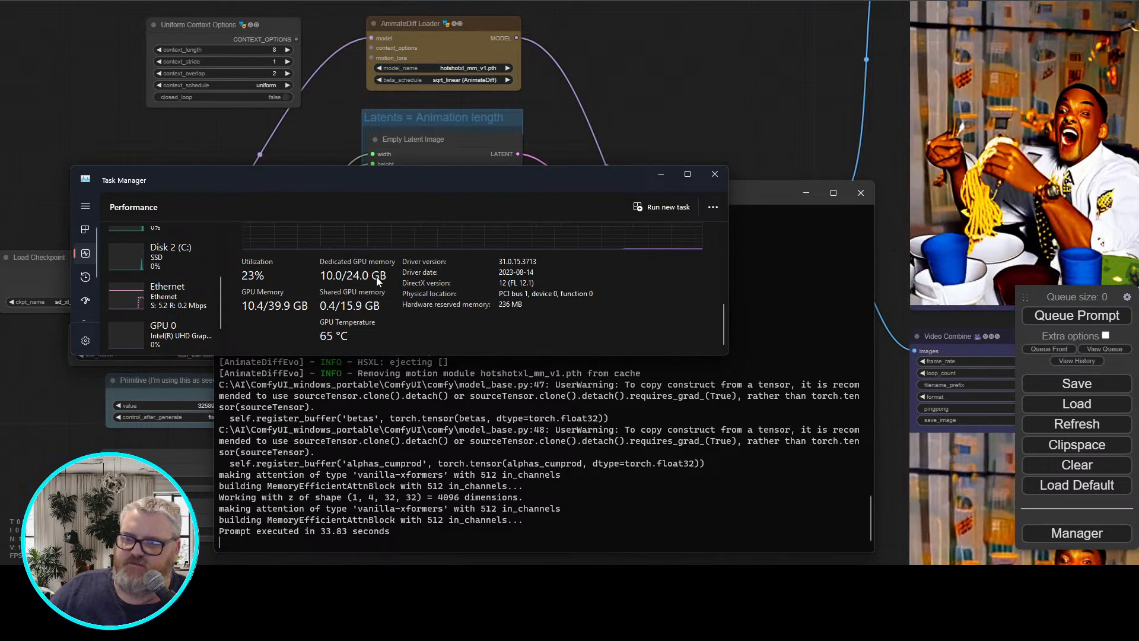
click(718, 177)
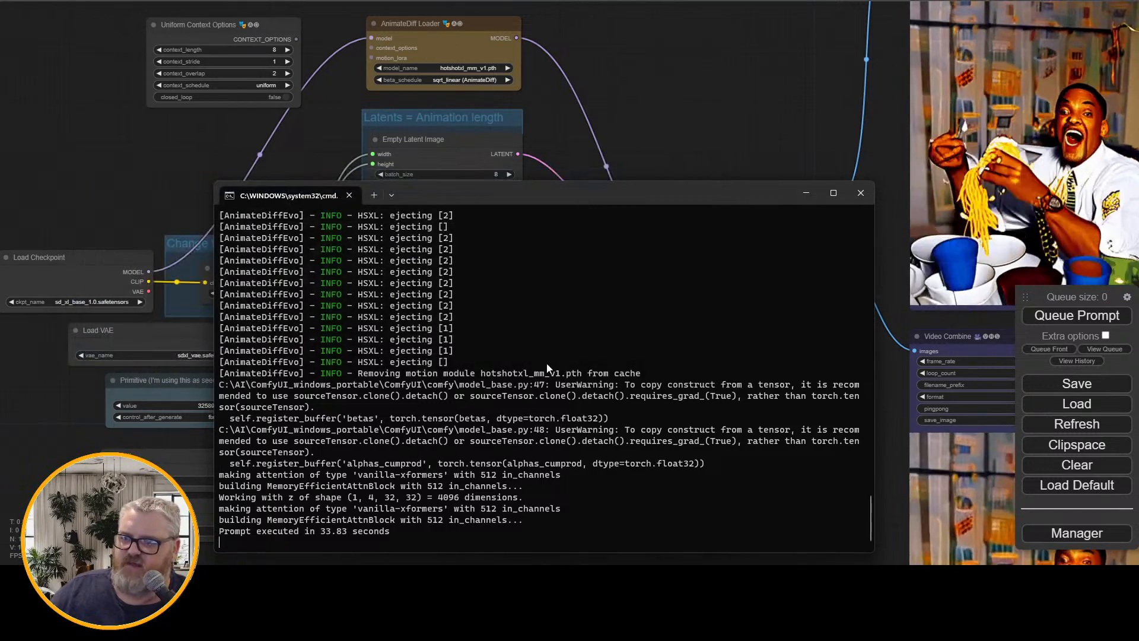
Return to the ComfyUI graph and examine the generated animation in the Video Combine nodes up close
drag(733, 114, 423, 211)
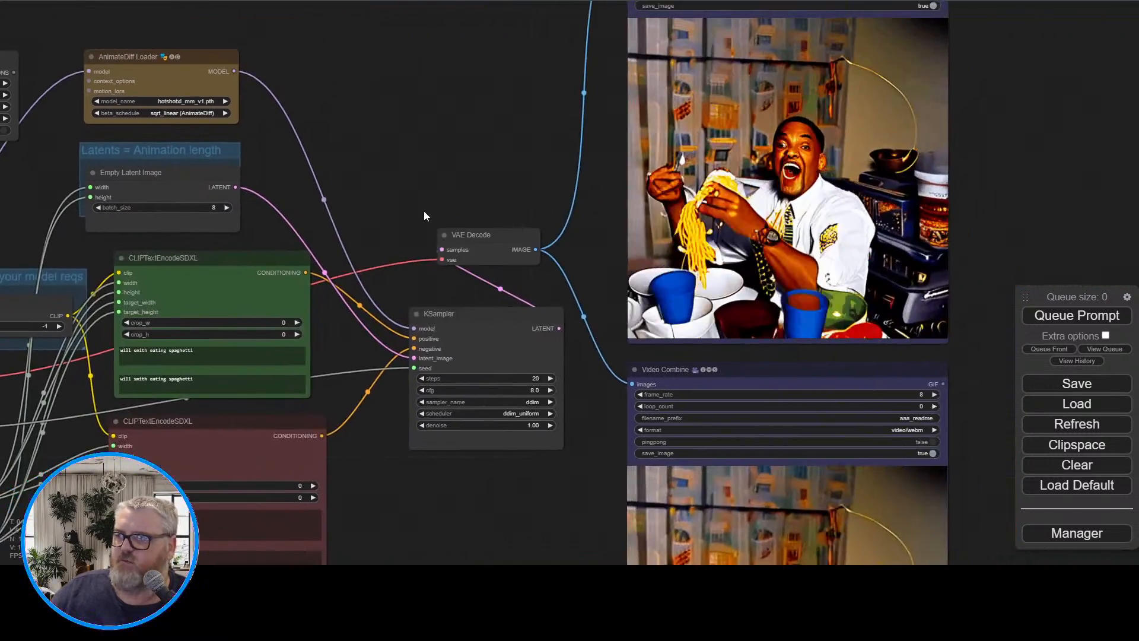
scroll(424, 212, down, 4)
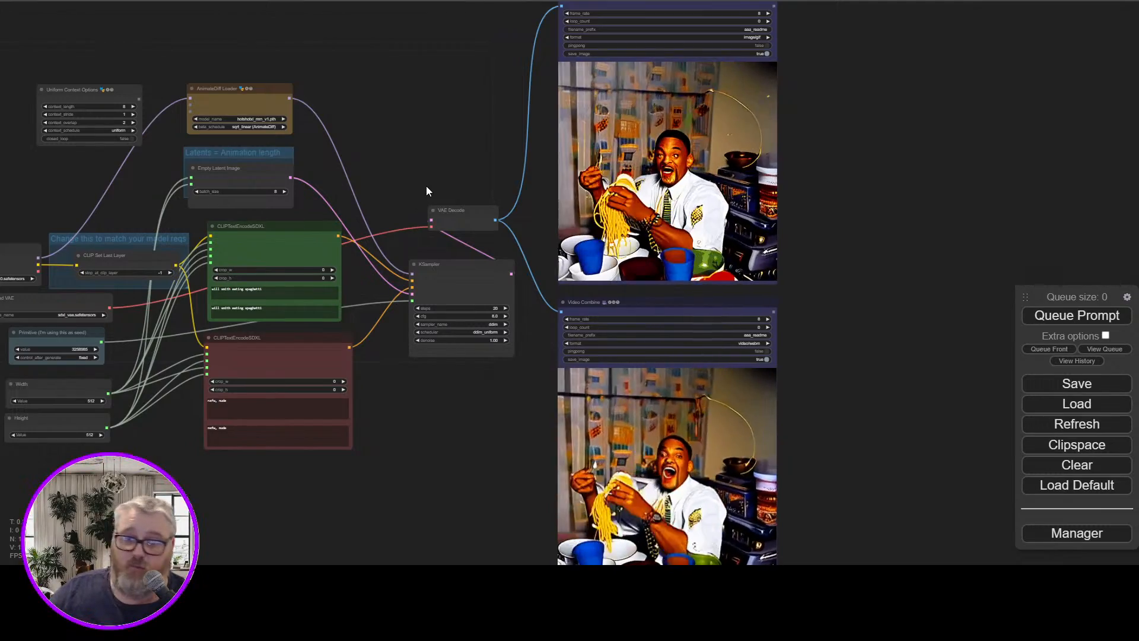
scroll(426, 188, down, 1)
scroll(426, 187, up, 7)
drag(426, 187, 265, 358)
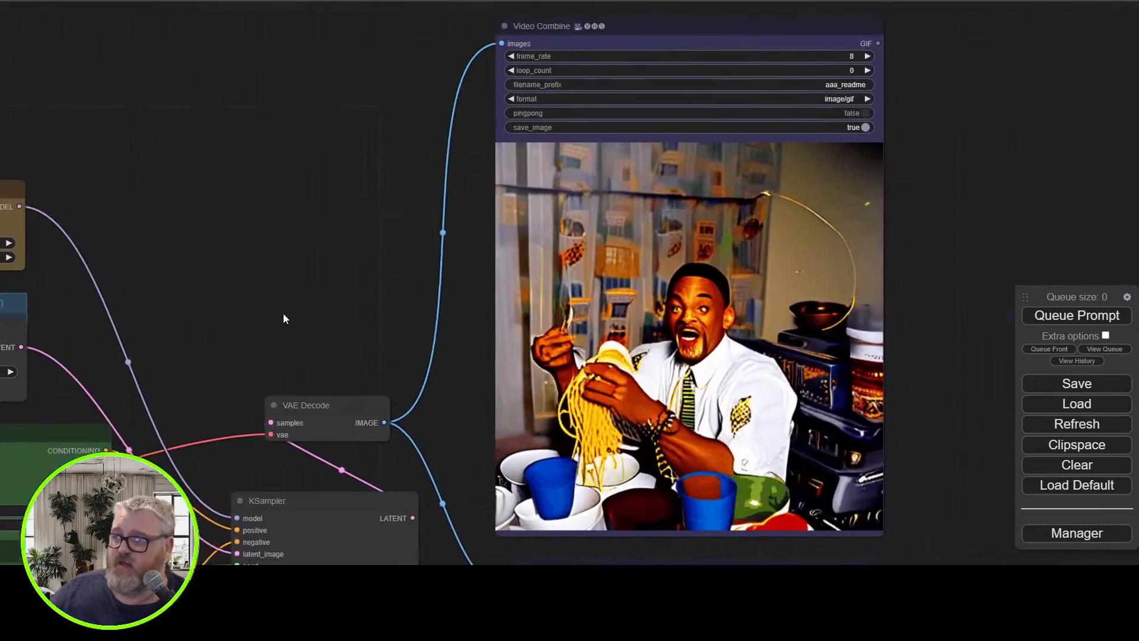
scroll(282, 312, up, 1)
drag(283, 301, 225, 307)
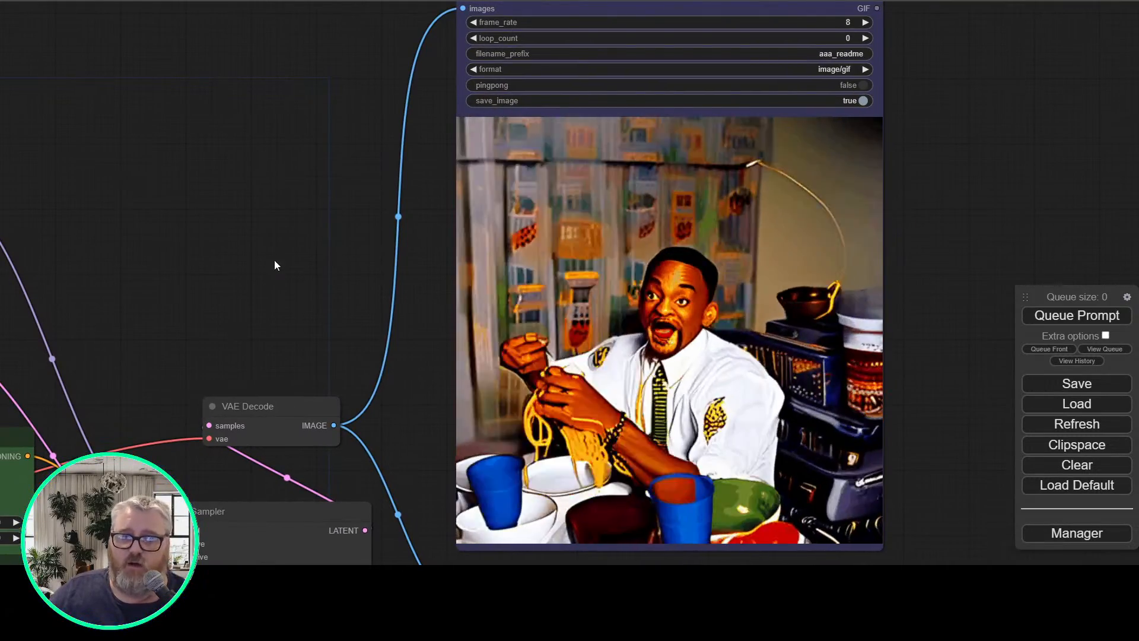
Change the value of the Primitive seed node to 3259452
scroll(218, 272, down, 5)
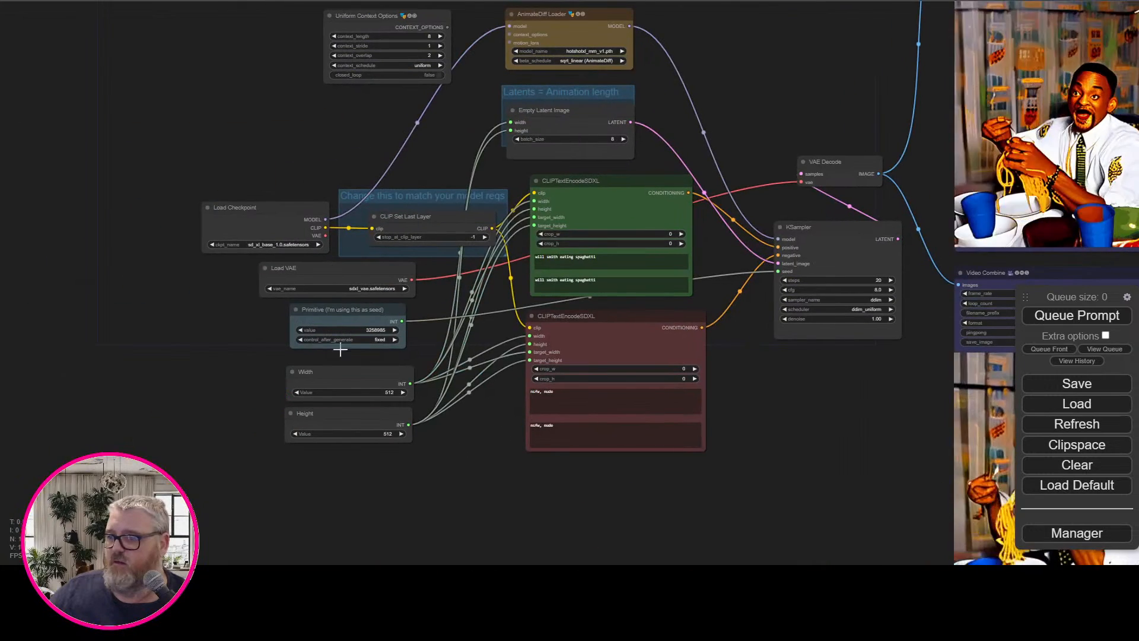
scroll(377, 385, up, 5)
click(384, 291)
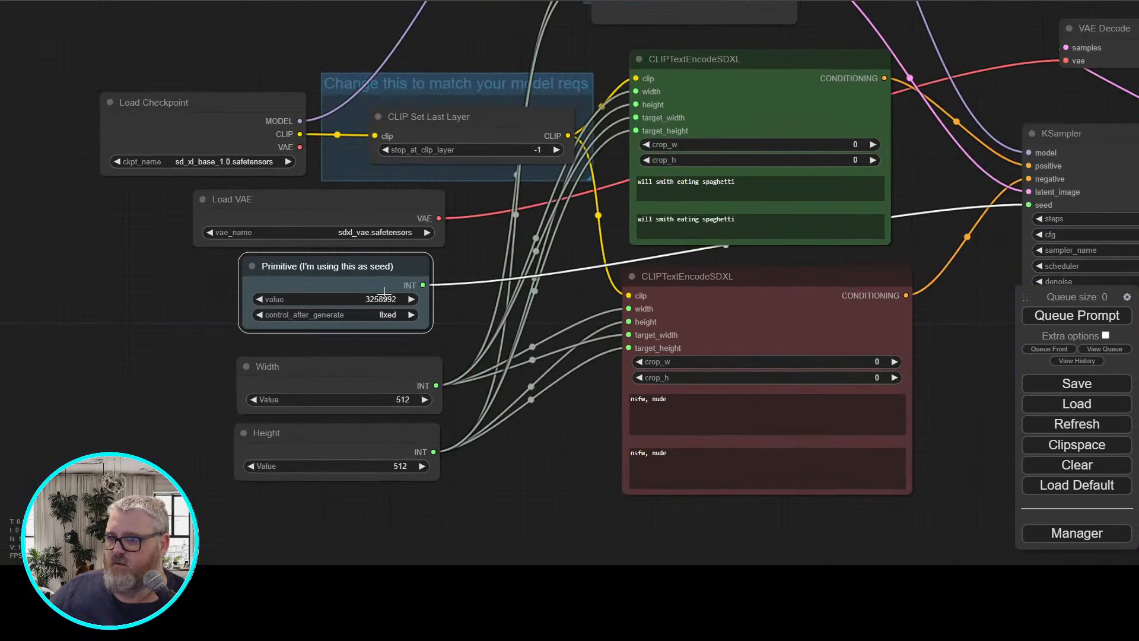
drag(384, 291, 628, 273)
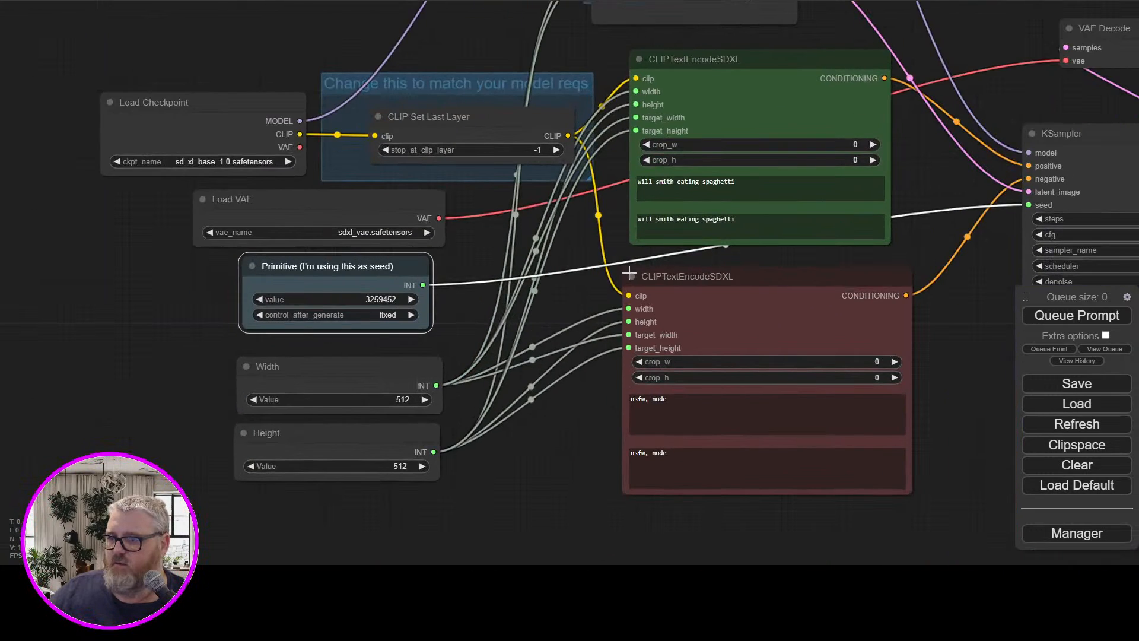
click(215, 242)
Set the value of the Width node to 1024
drag(749, 258, 429, 335)
drag(658, 486, 872, 382)
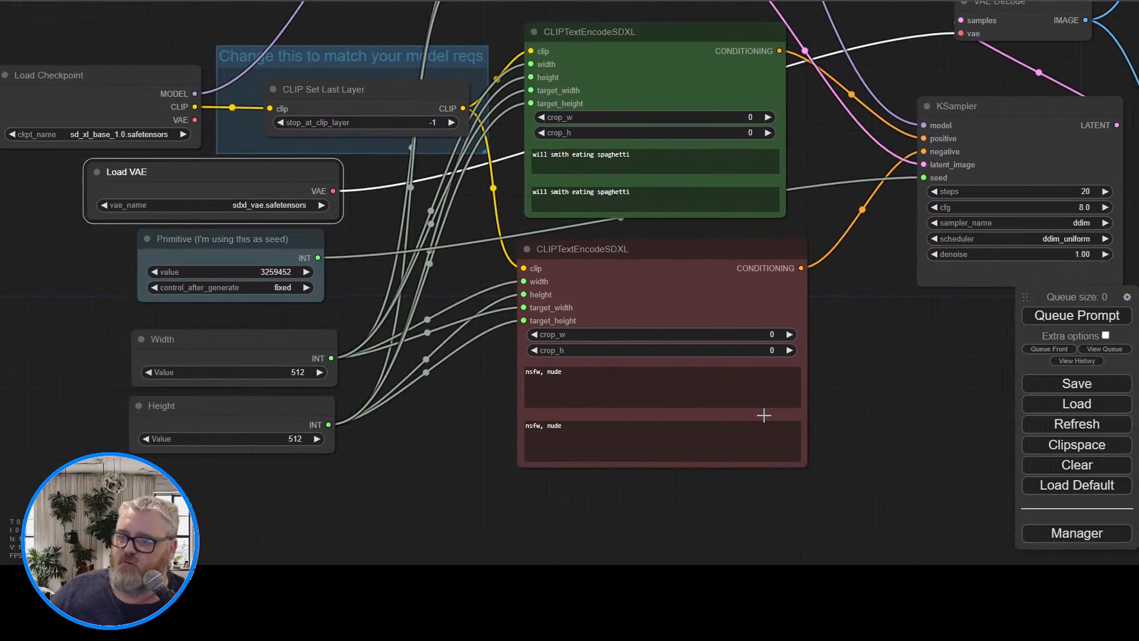
click(294, 372)
key(BackSpace)
key(BackSpace)
key(BackSpace)
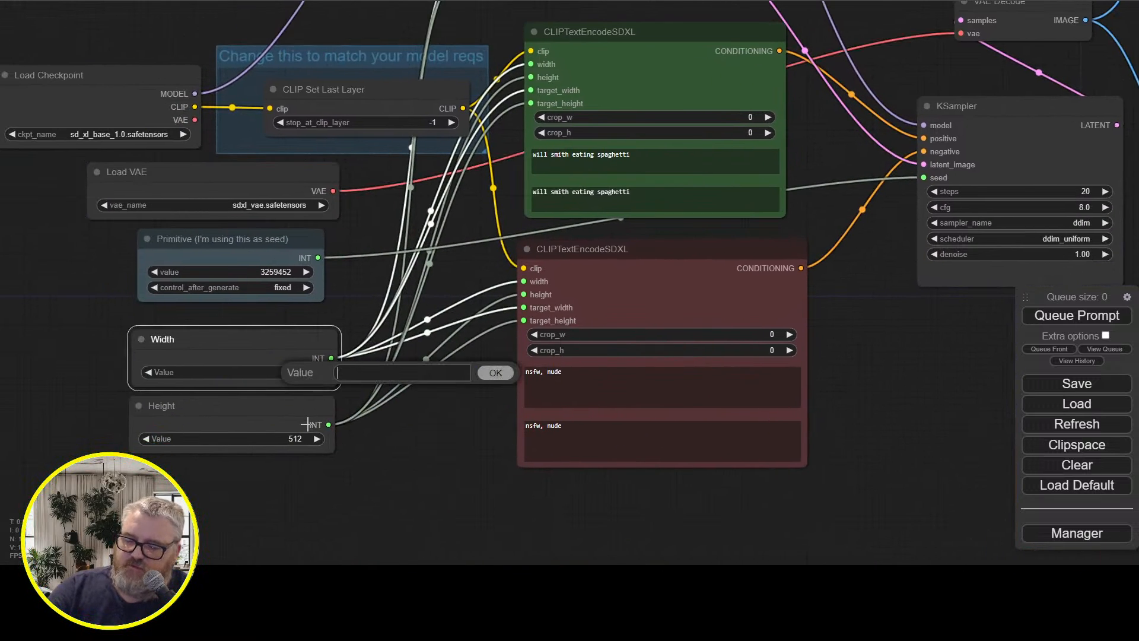
text(1024)
key(Return)
Set the value of the Height node to 1024
click(291, 442)
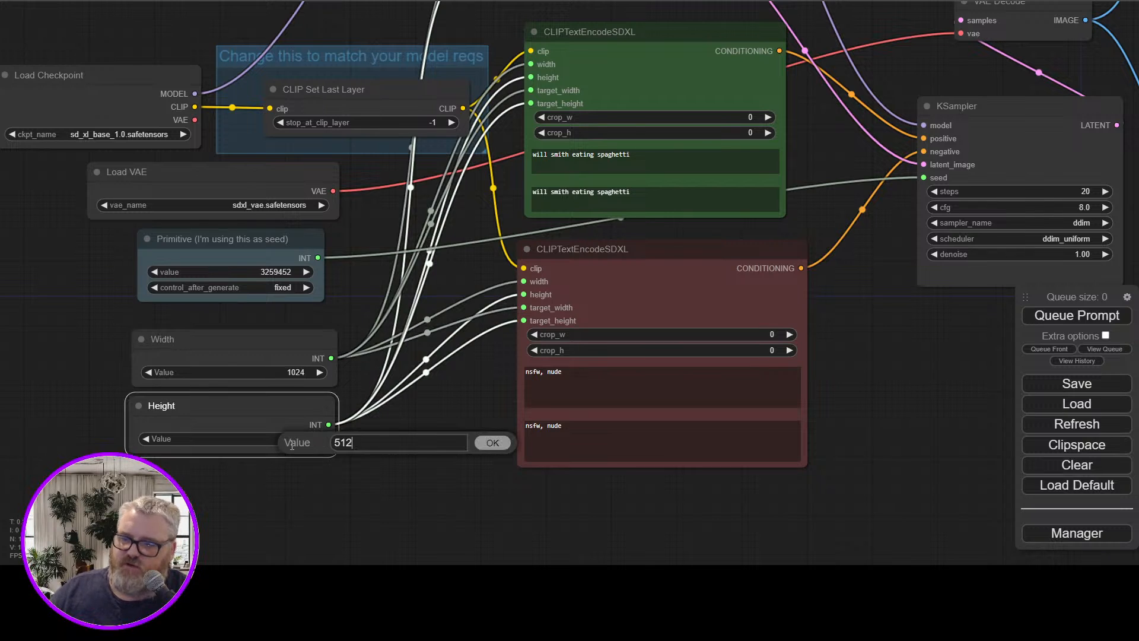
key(BackSpace)
key(BackSpace)
key(BackSpace)
text(1024)
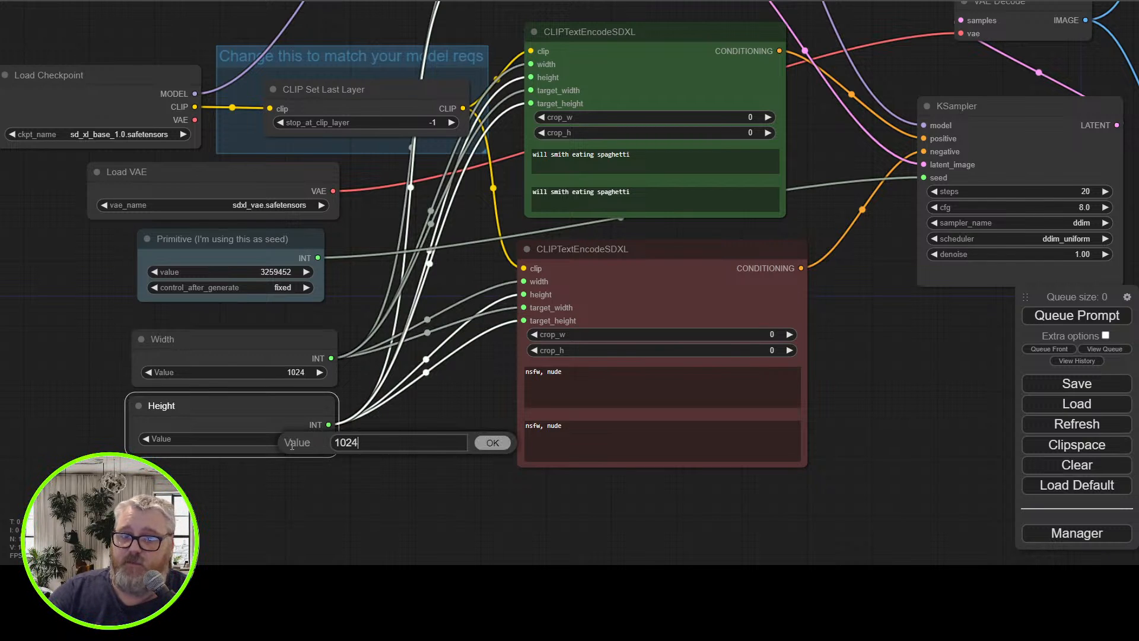
key(Return)
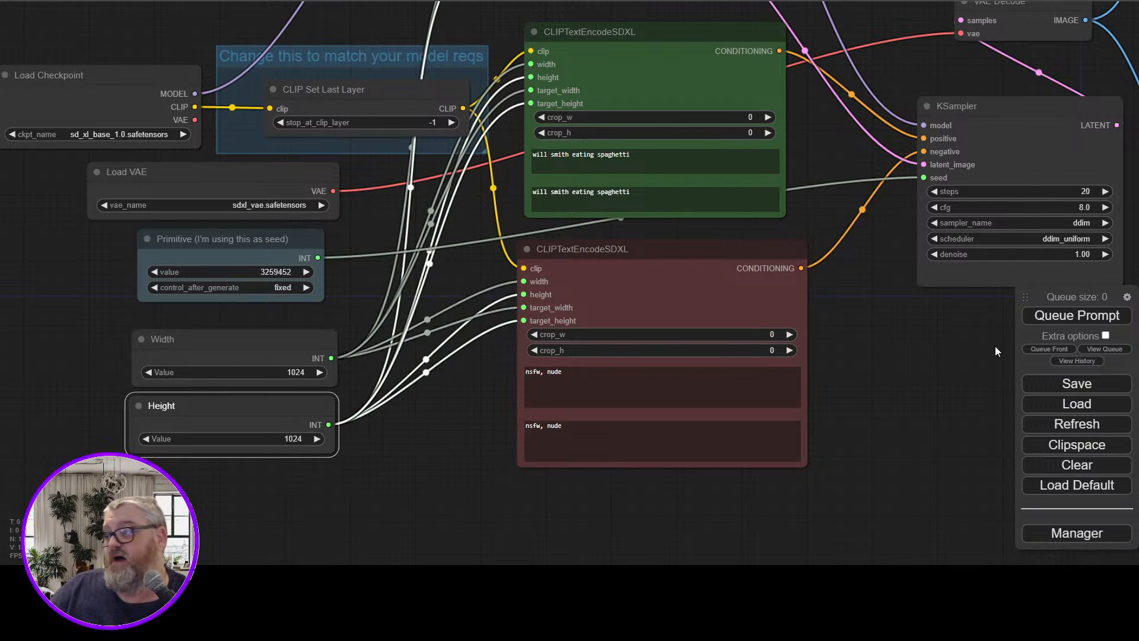
Queue the prompt again with the new seed and size, and bring up the command console to watch its progress
click(1097, 318)
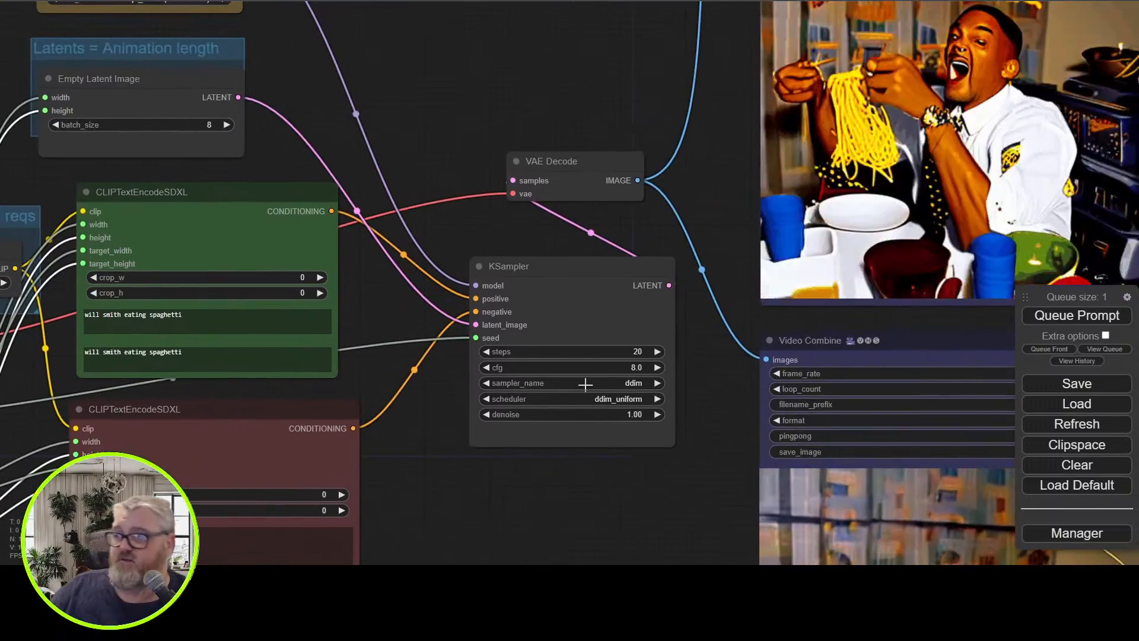
scroll(585, 385, down, 1)
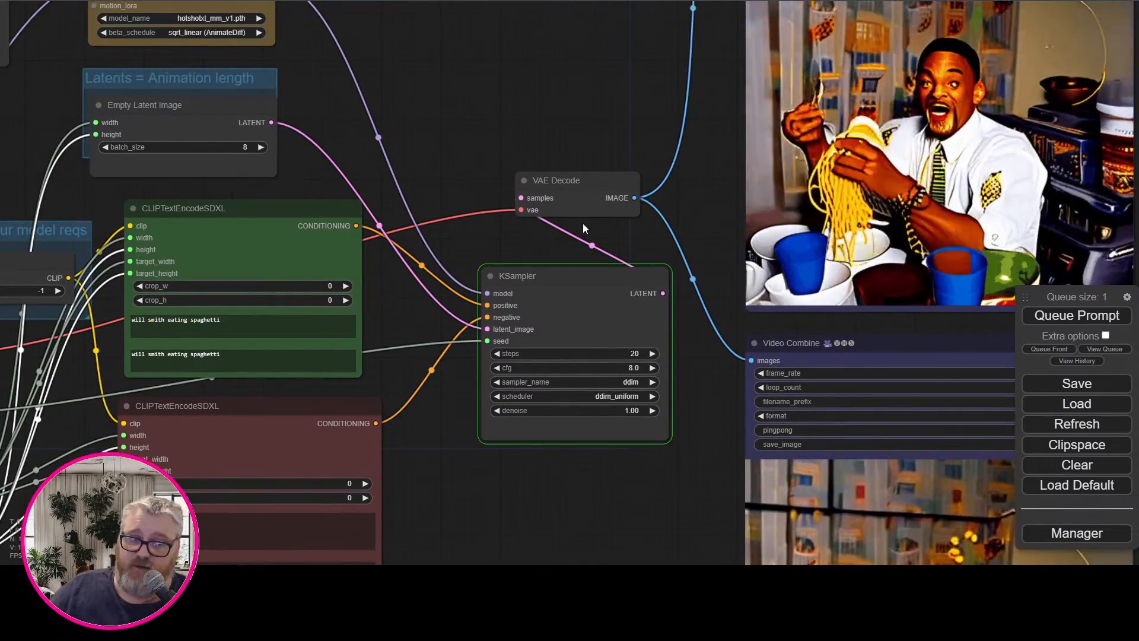
mouse_move(255, 576)
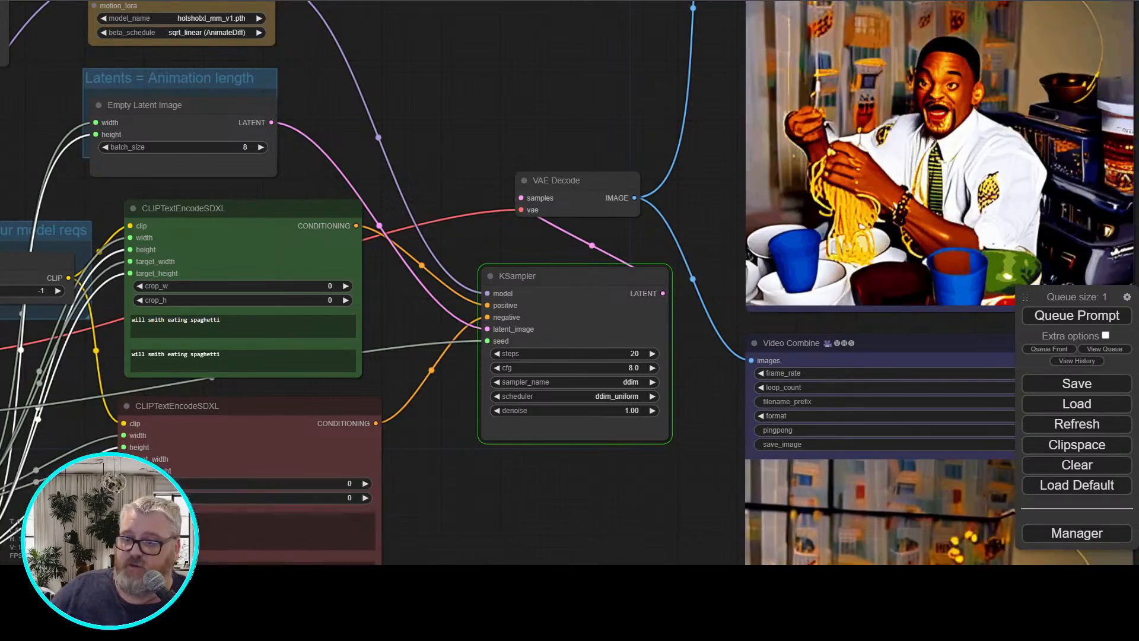
click(426, 521)
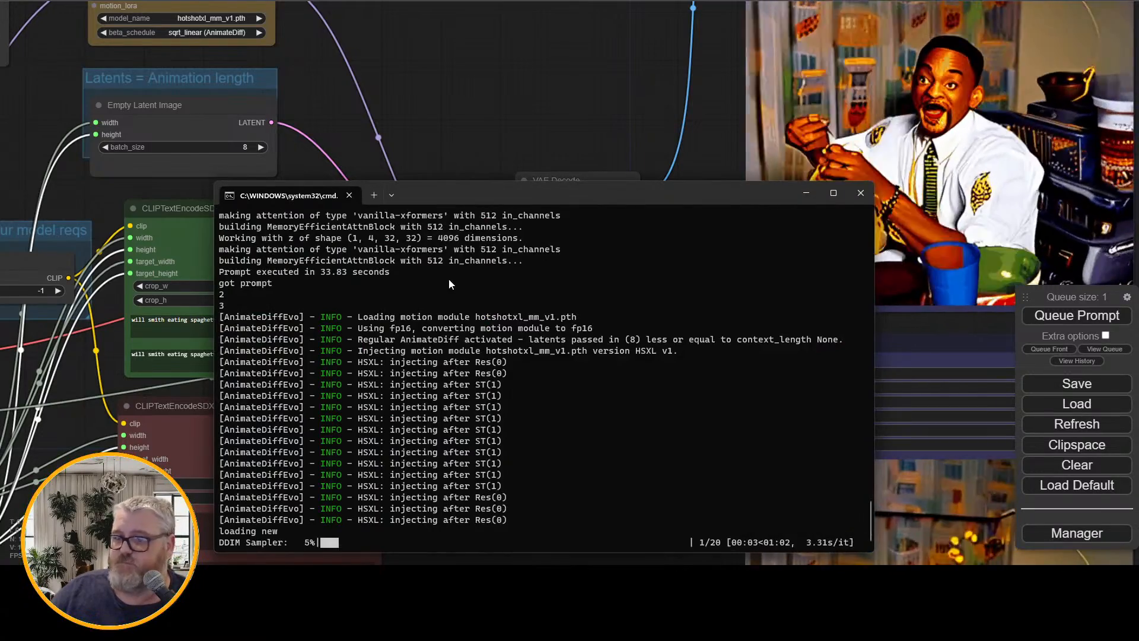
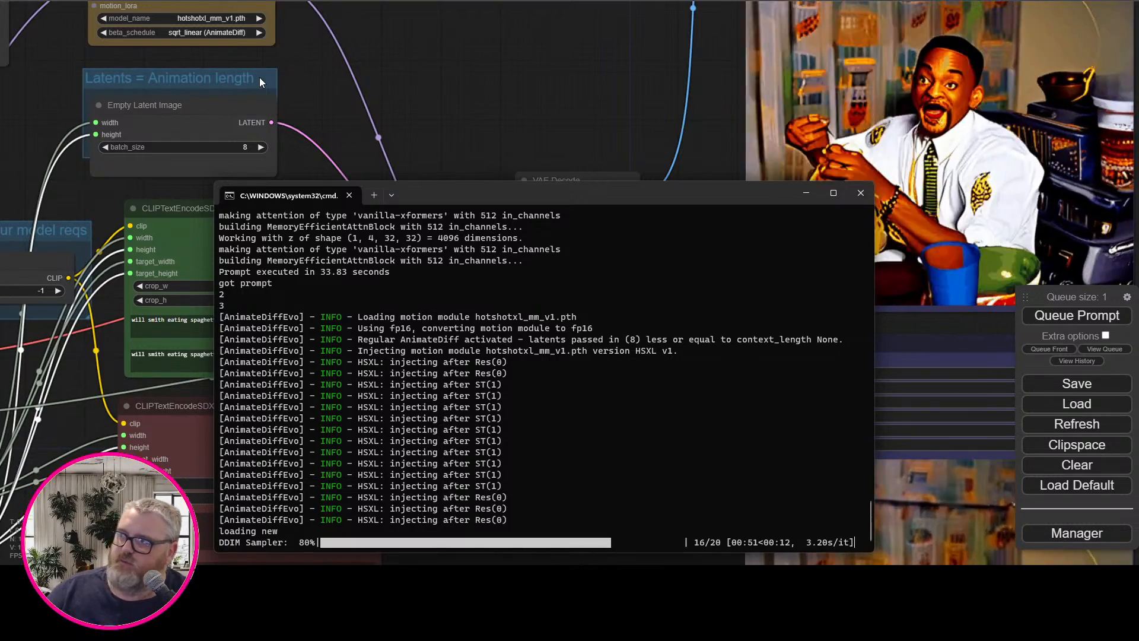
Watch the 1024-resolution generation finish and examine the resulting animation in the Video Combine preview
scroll(539, 113, down, 3)
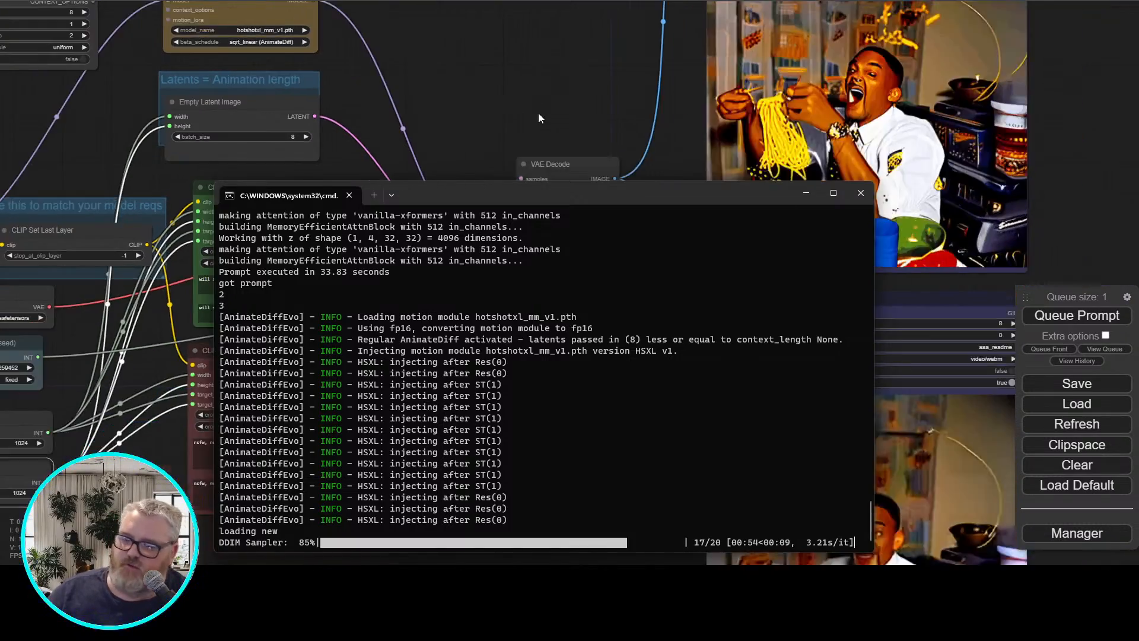
drag(543, 122, 372, 290)
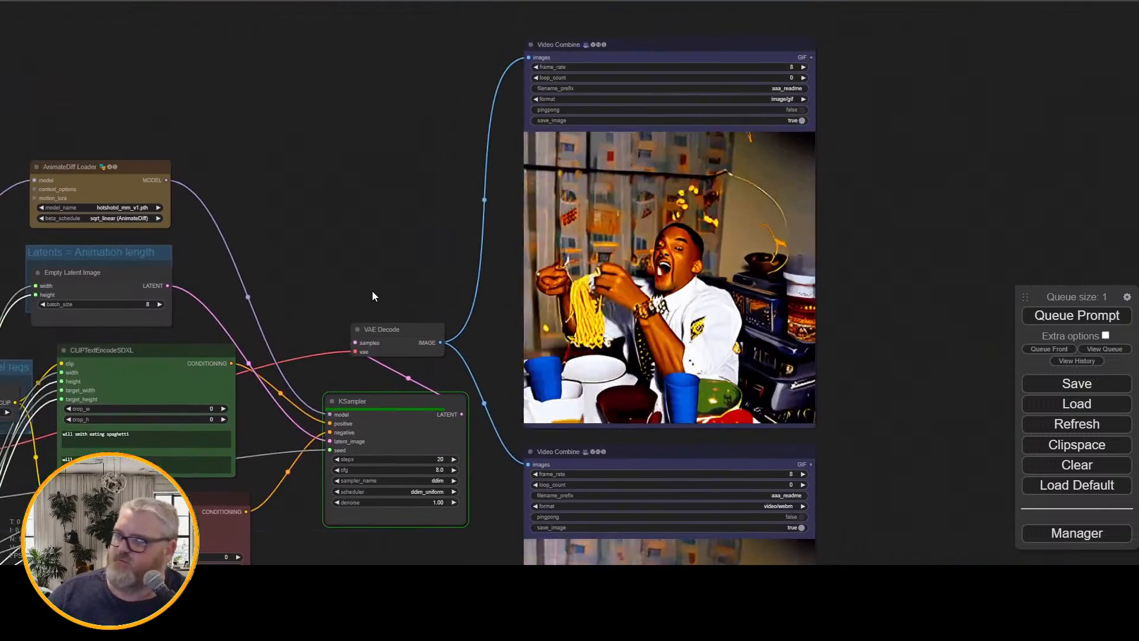
scroll(367, 290, up, 1)
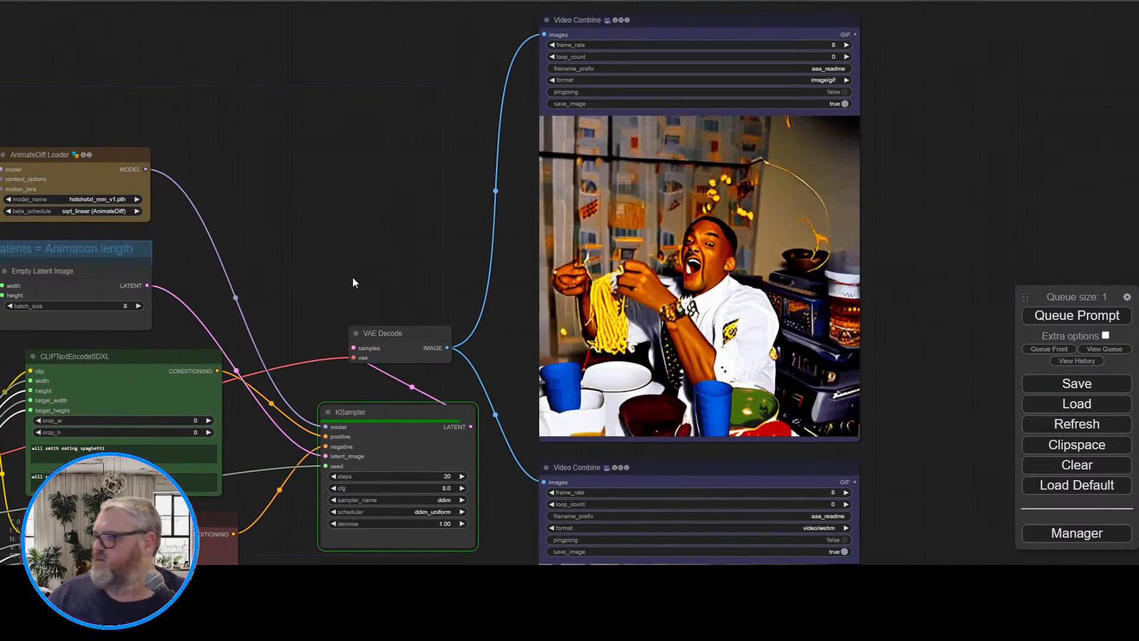
scroll(320, 345, down, 1)
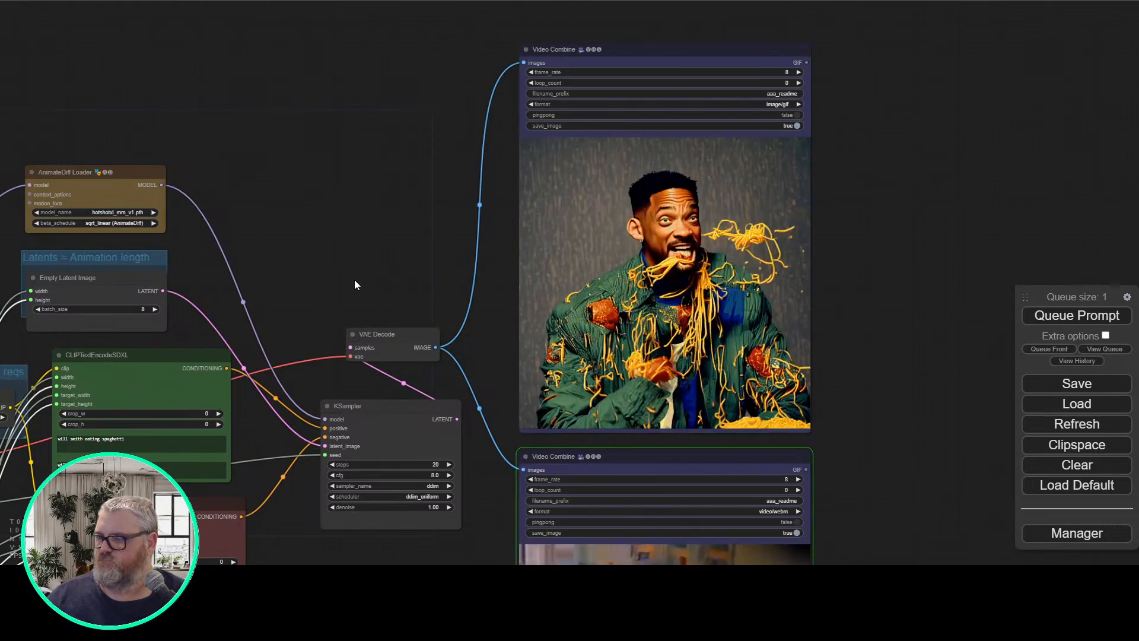
drag(354, 282, 273, 320)
scroll(310, 303, up, 1)
scroll(242, 313, up, 1)
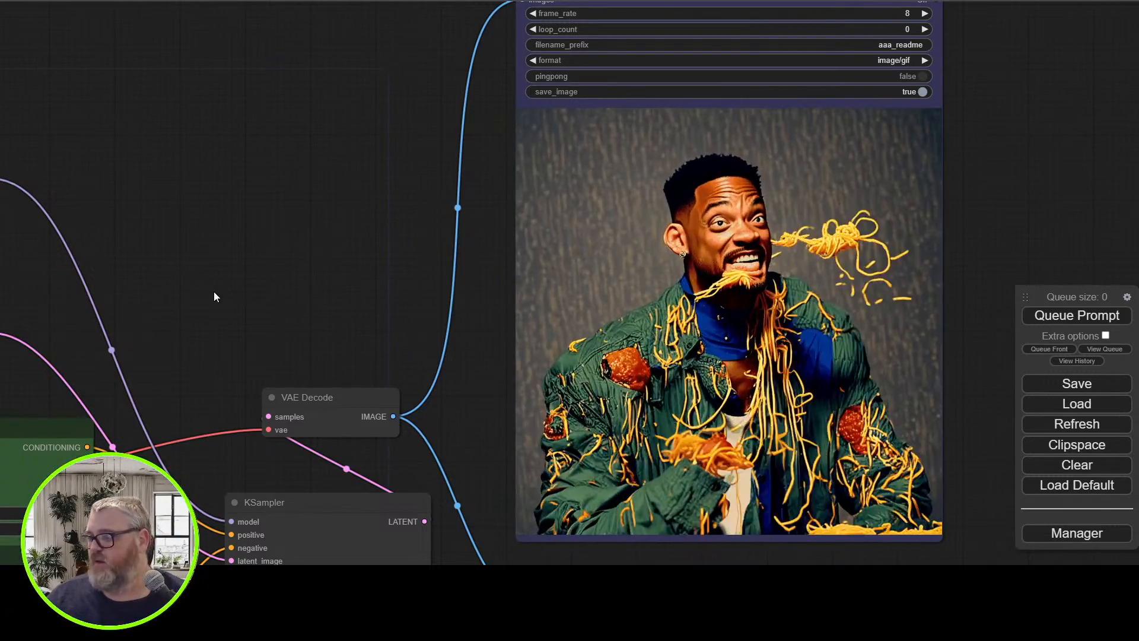
drag(189, 266, 414, 141)
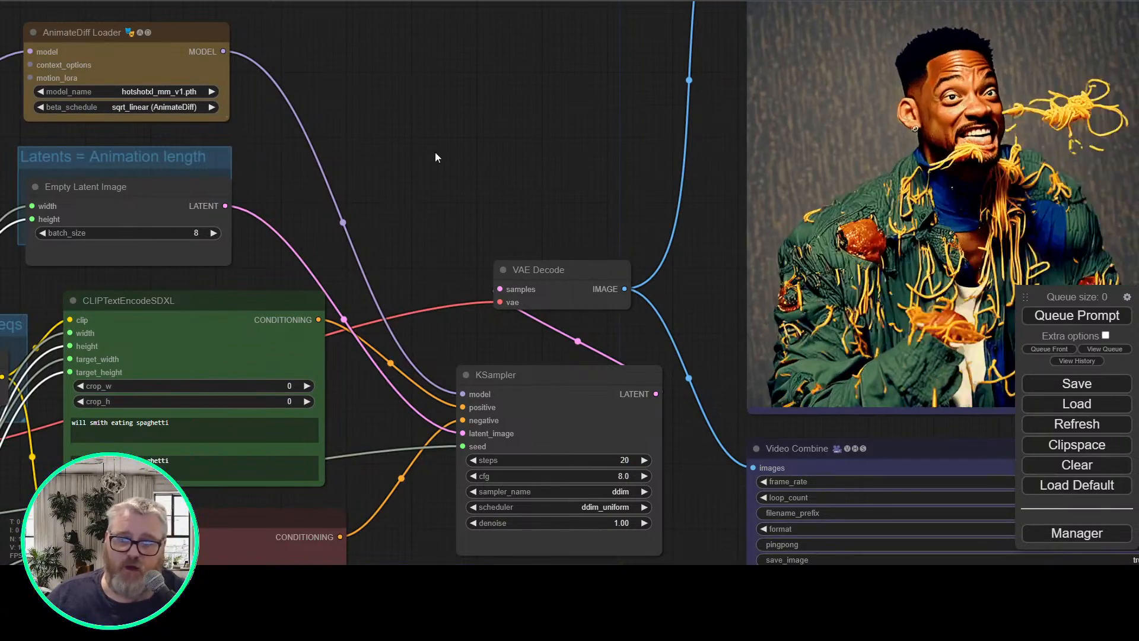
scroll(474, 225, down, 2)
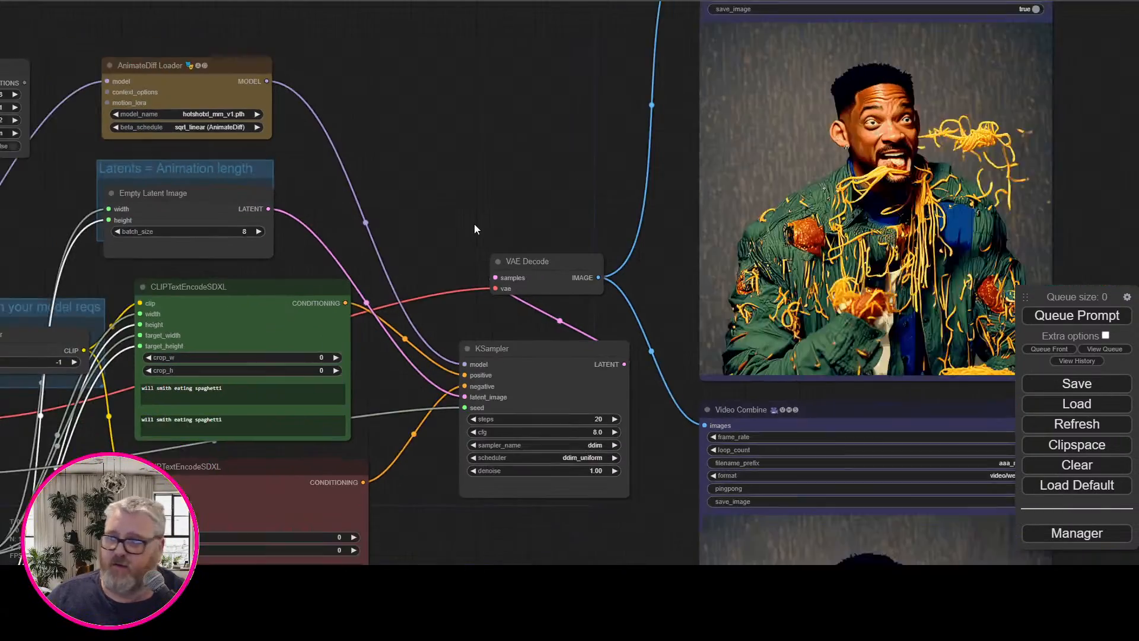
Set the Width node to 768 and the Height node to 512
drag(474, 225, 471, 130)
drag(408, 408, 493, 401)
drag(205, 397, 411, 420)
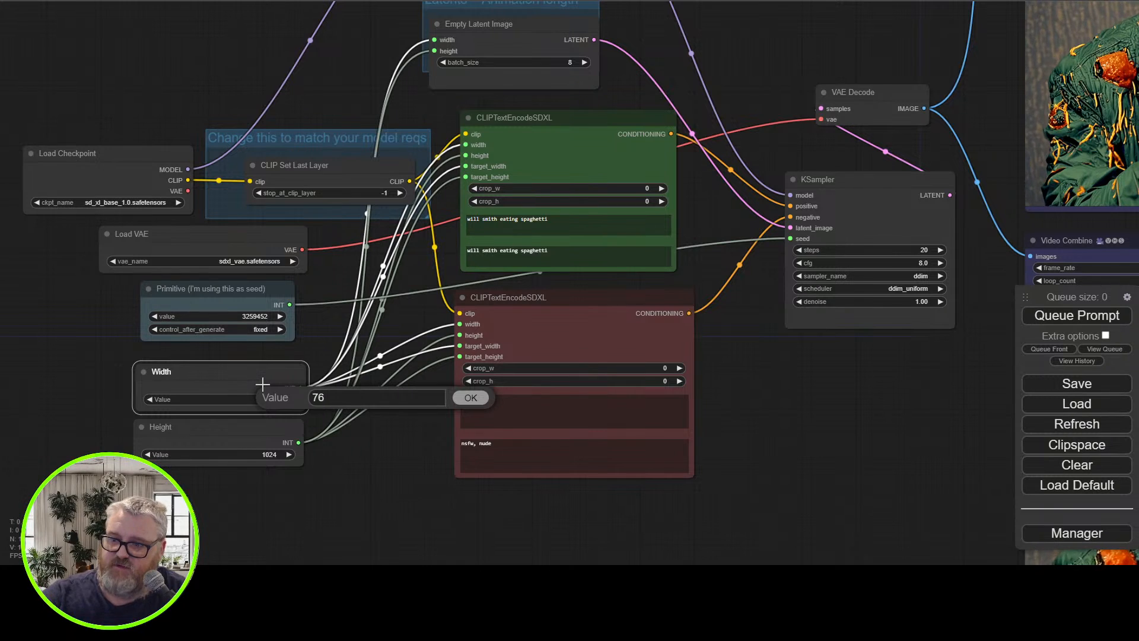
click(272, 458)
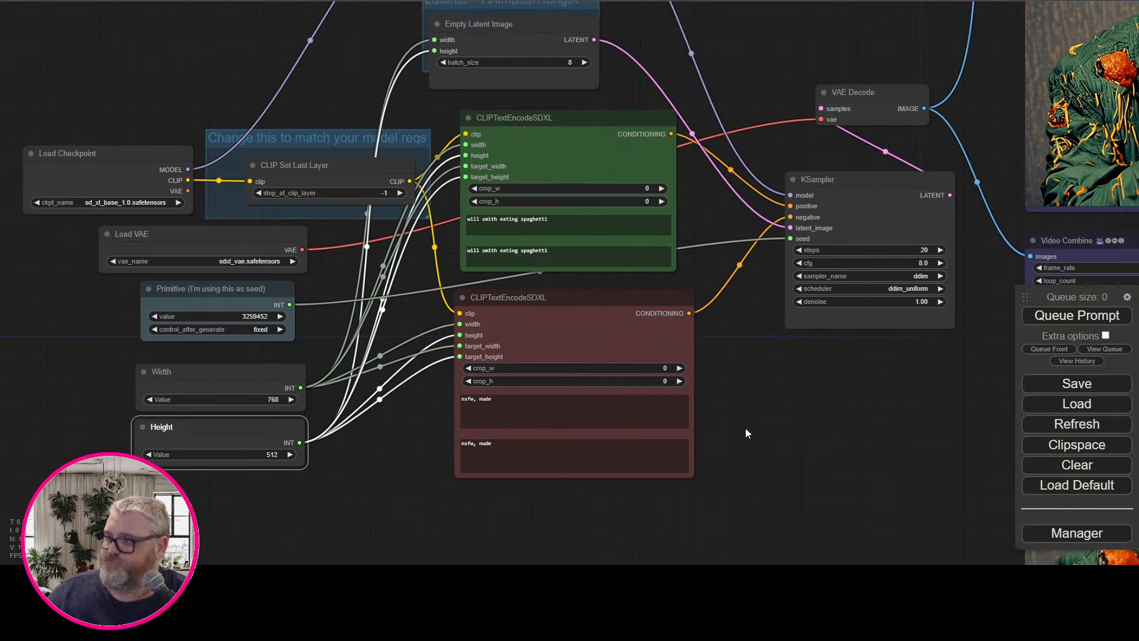
click(386, 439)
Replace both texts in the green positive CLIPTextEncodeSDXL node with "will spaghetti scarecrow smith"
triple_click(630, 412)
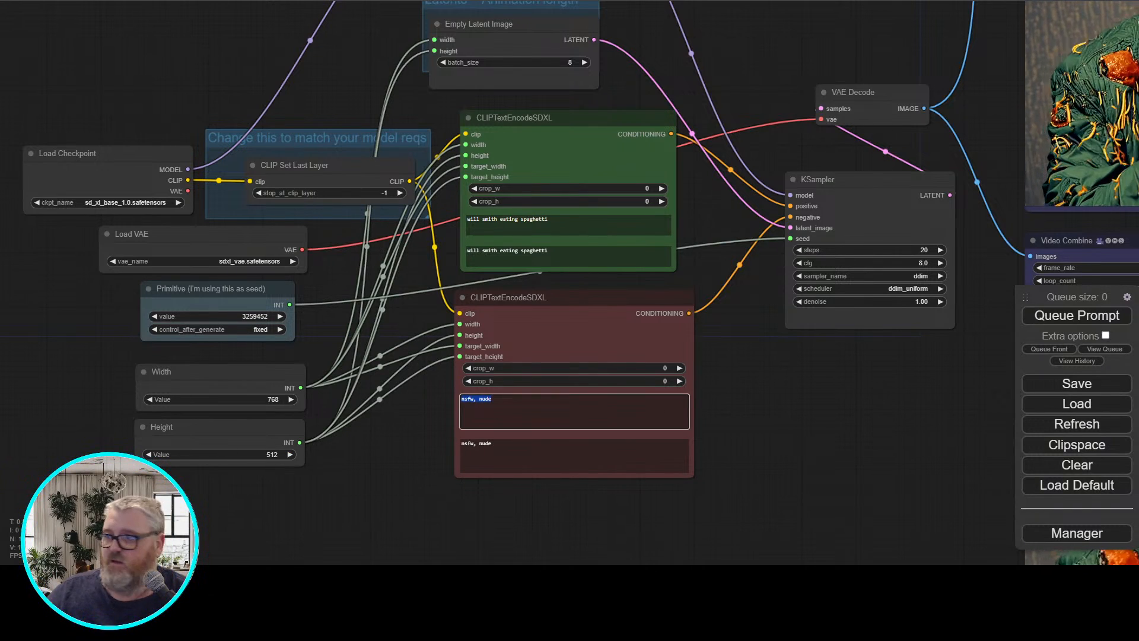
drag(738, 410, 378, 611)
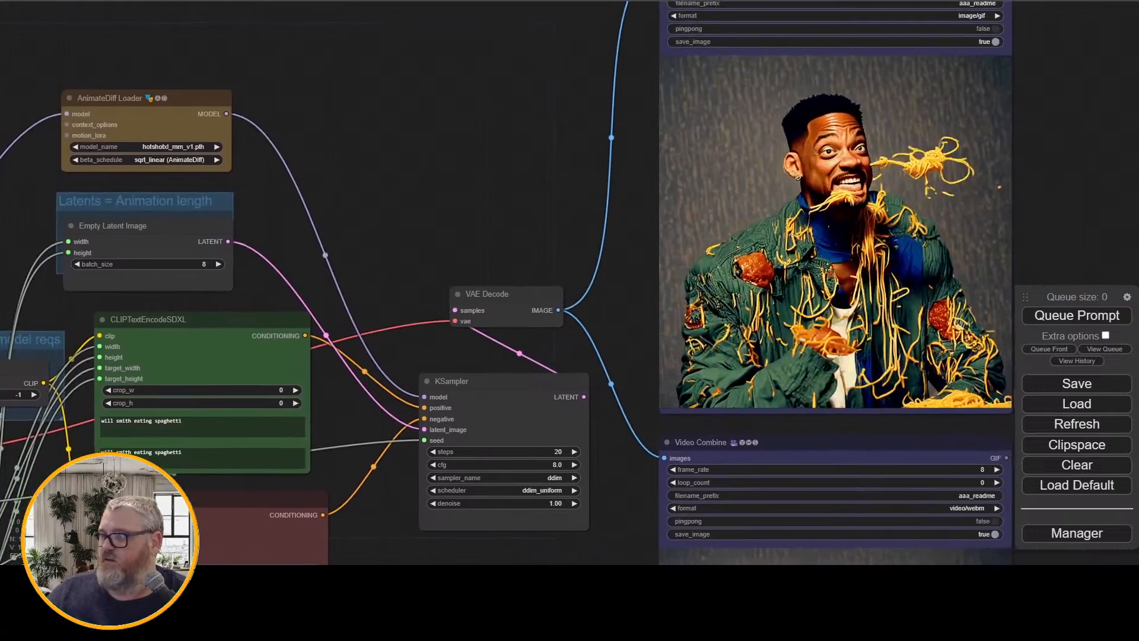
drag(505, 178, 489, 199)
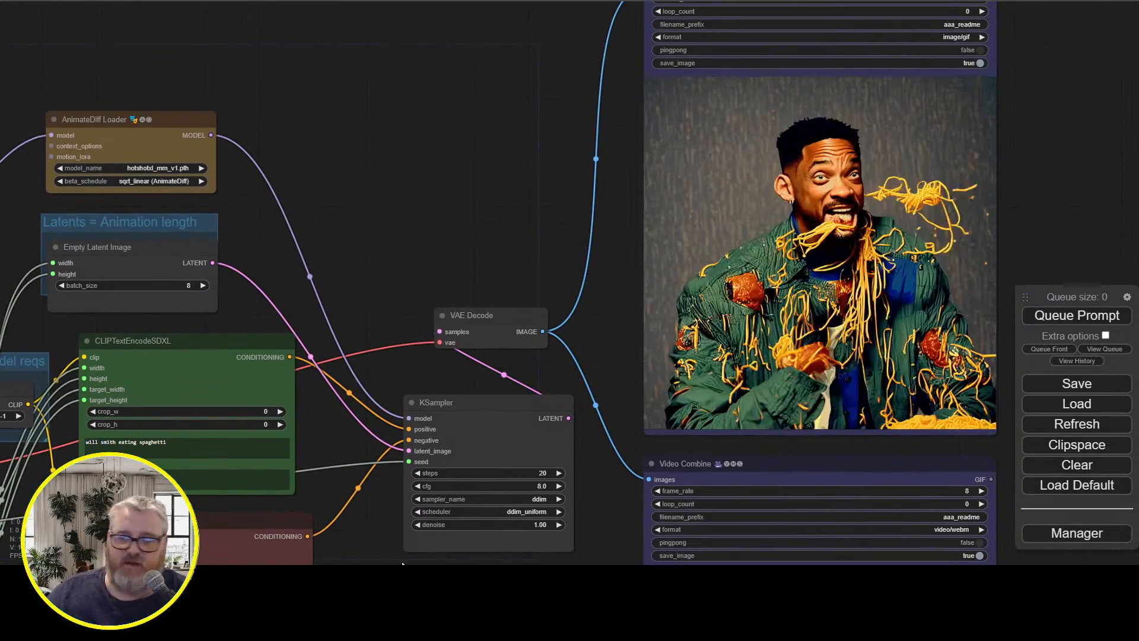
drag(396, 542, 454, 525)
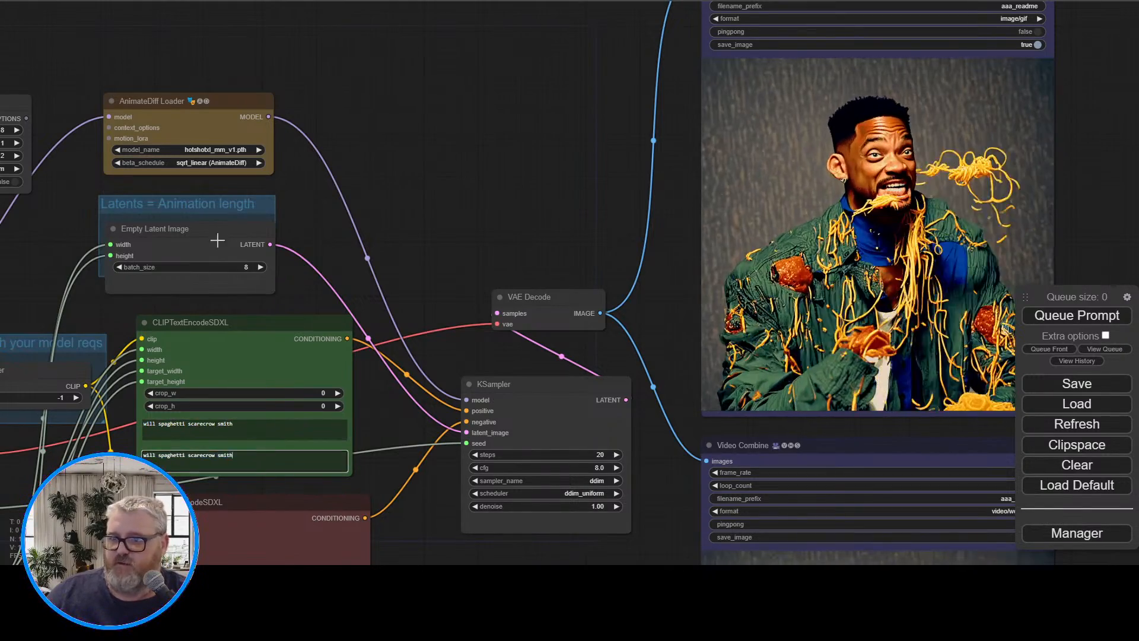
Set the batch_size of the Empty Latent Image node to 24
click(236, 269)
key(BackSpace)
text(24)
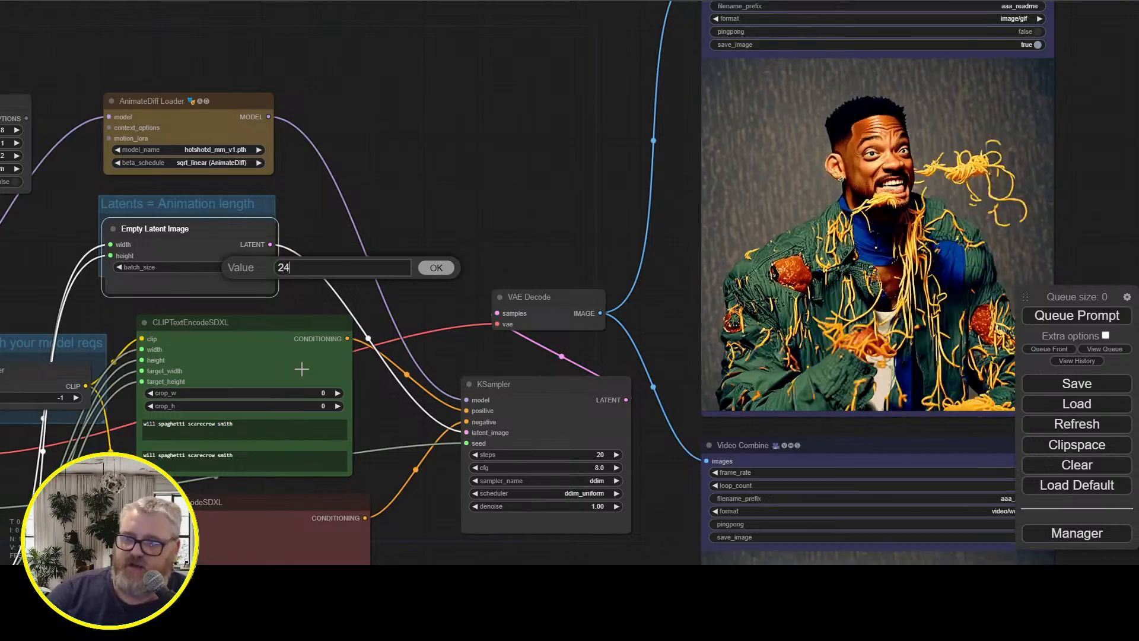
key(Return)
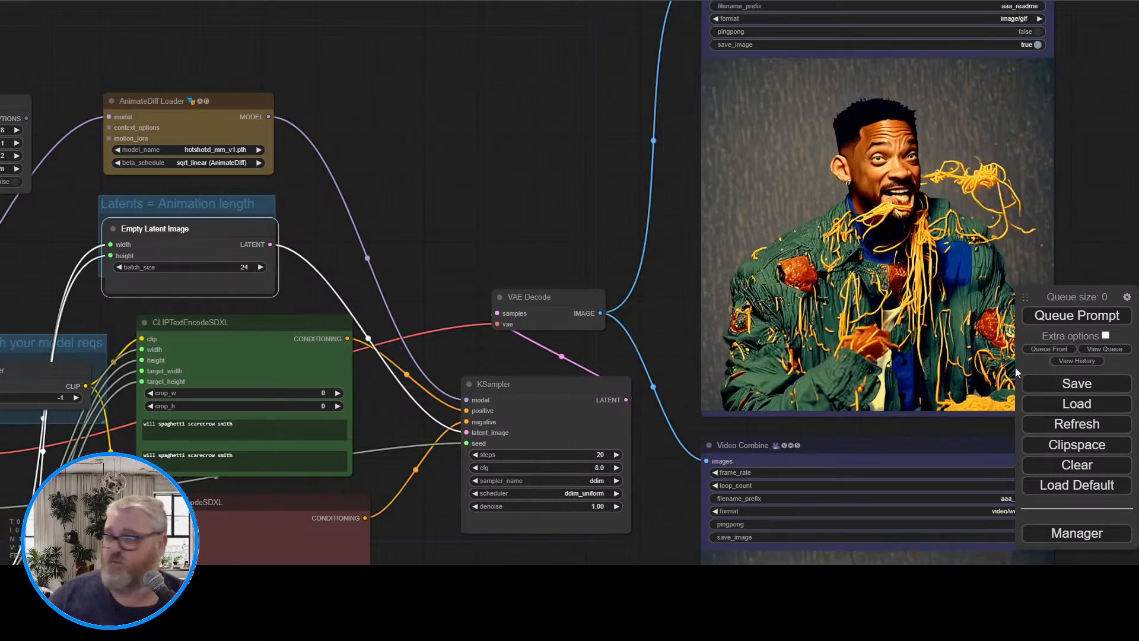
Queue the prompt with the new settings and check its sampling progress in the command console before returning to the workflow
click(1102, 320)
drag(539, 139, 486, 143)
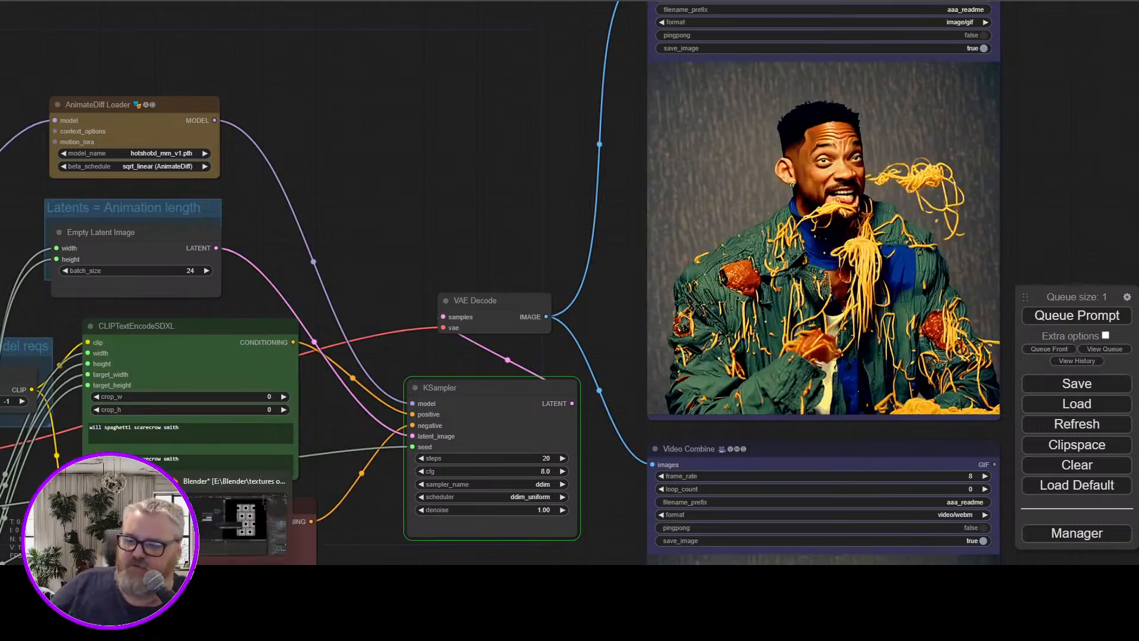
click(456, 521)
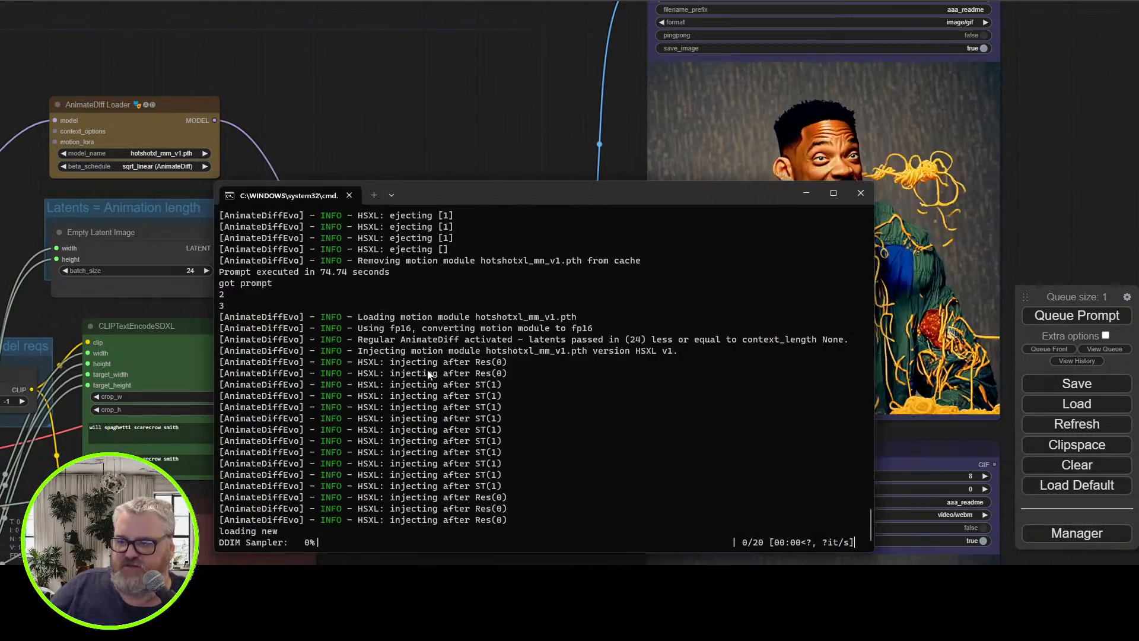
drag(485, 195, 300, 53)
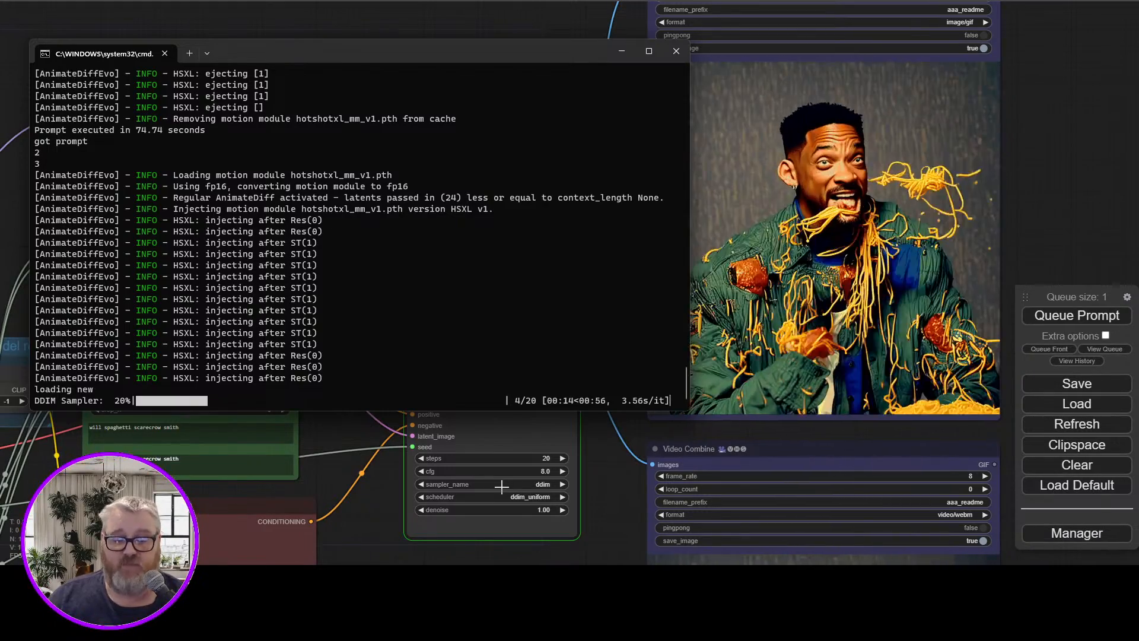
click(205, 430)
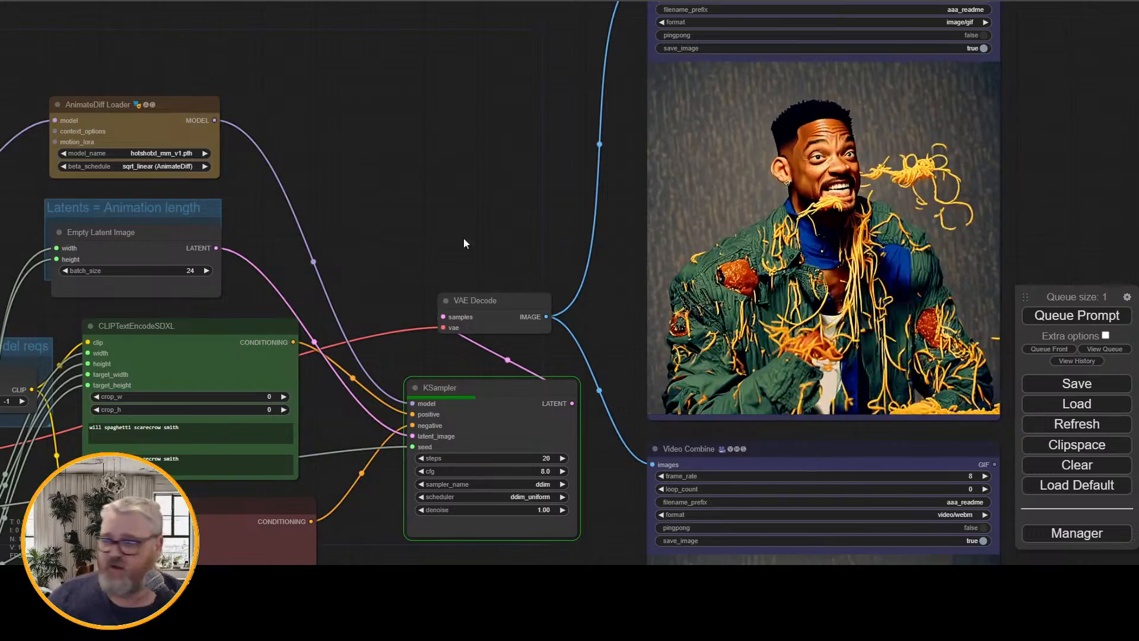
Add an Image Save node connected to the IMAGE output of the VAE Decode node
drag(504, 182, 67, 29)
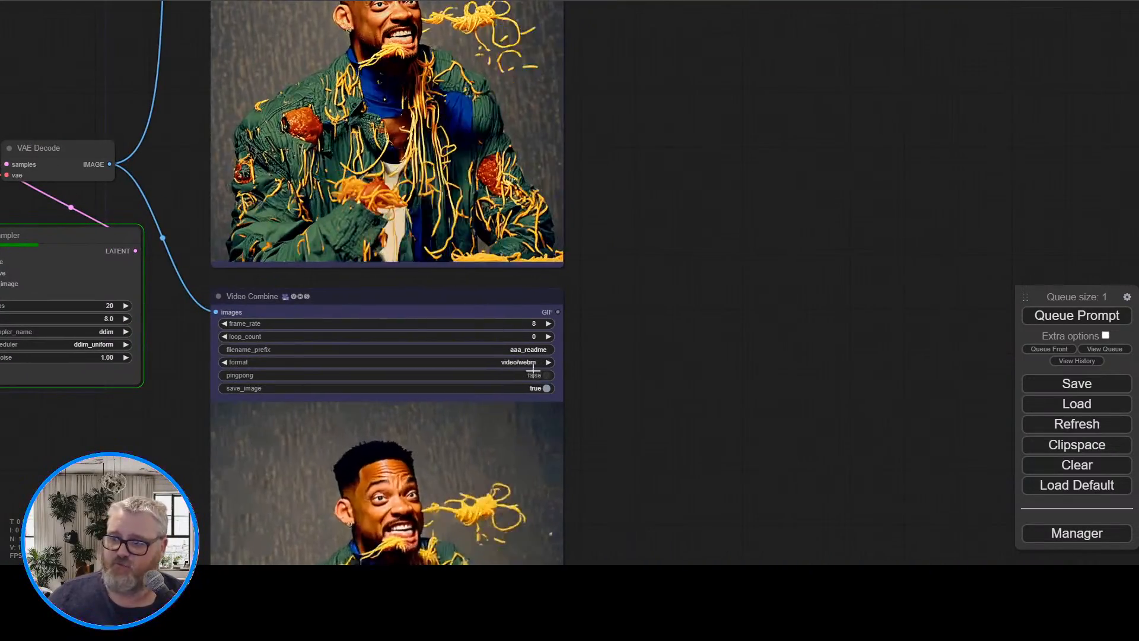
drag(648, 299, 745, 353)
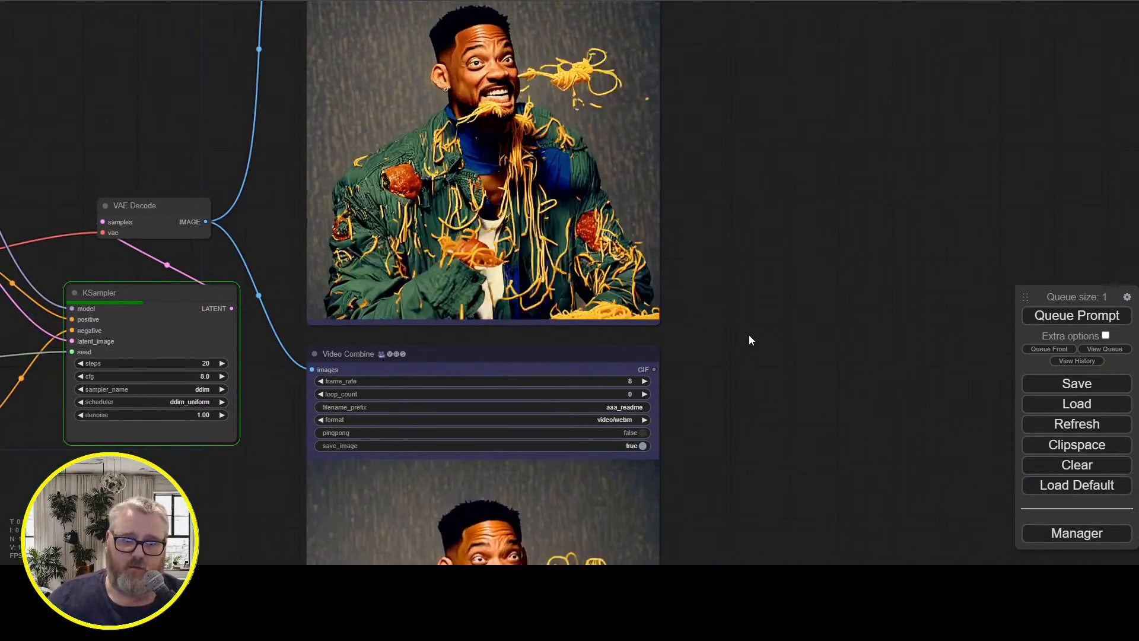
drag(270, 176, 355, 239)
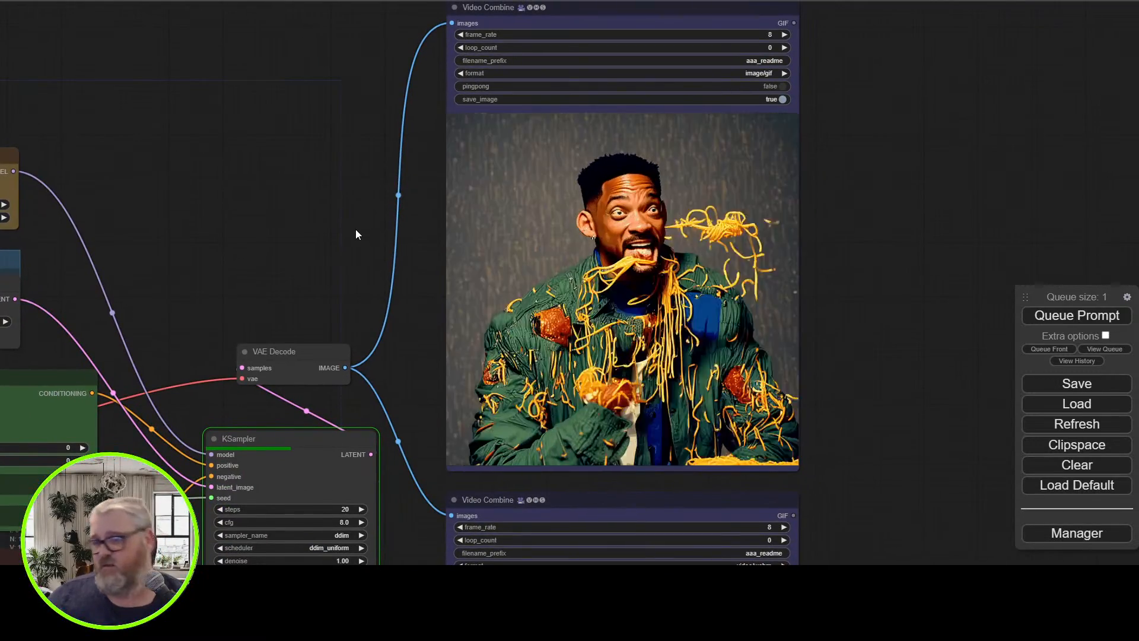
drag(359, 237, 253, 361)
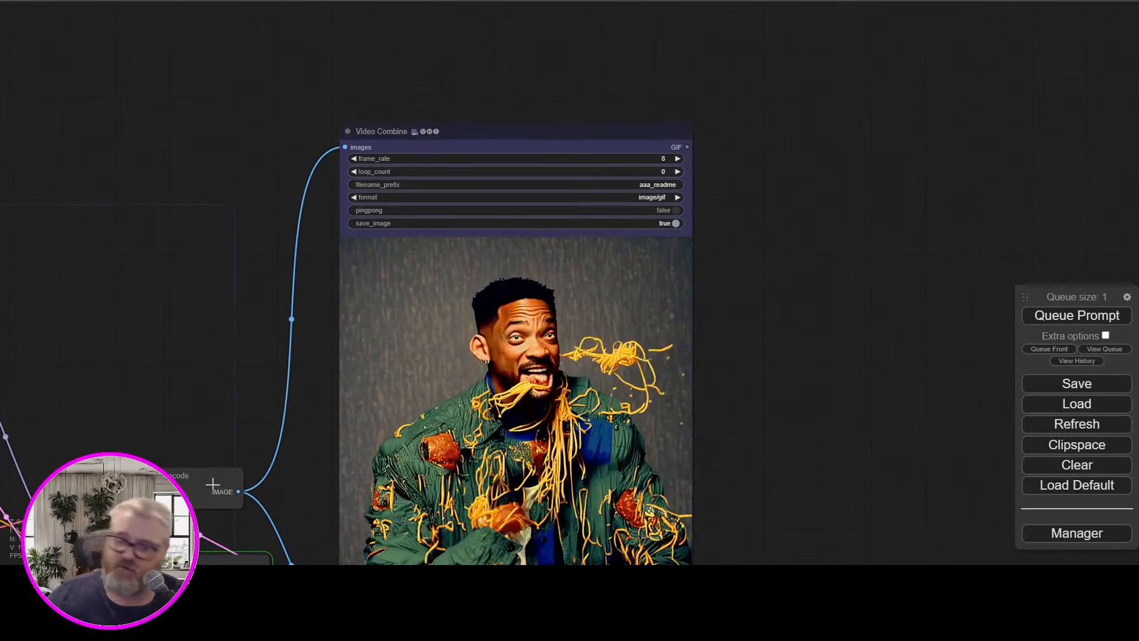
drag(237, 493, 376, 24)
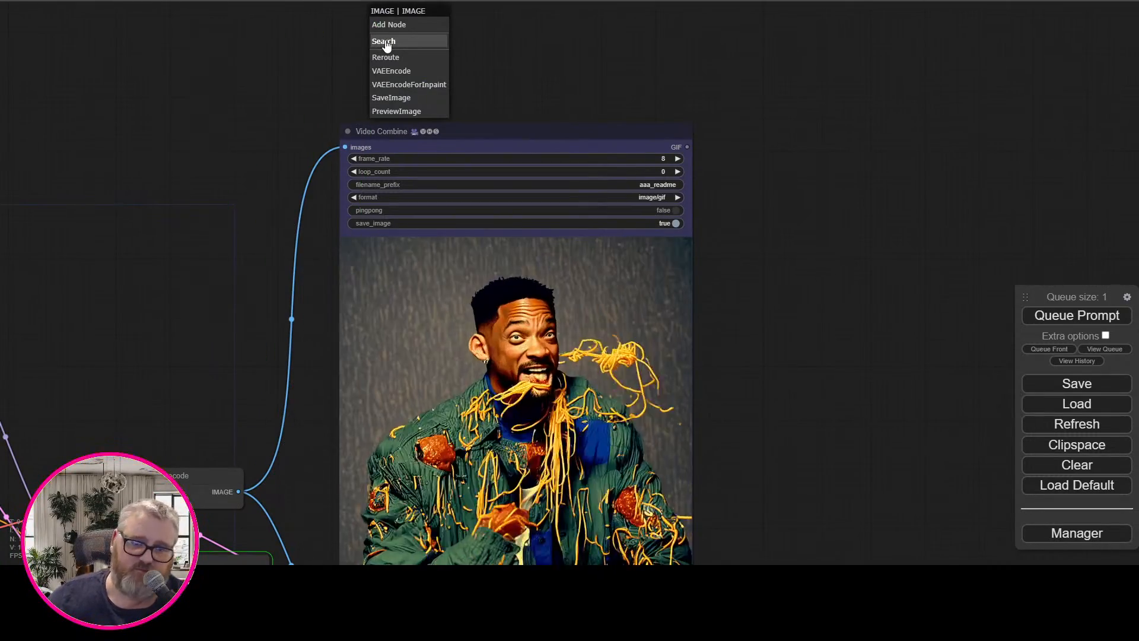
click(384, 41)
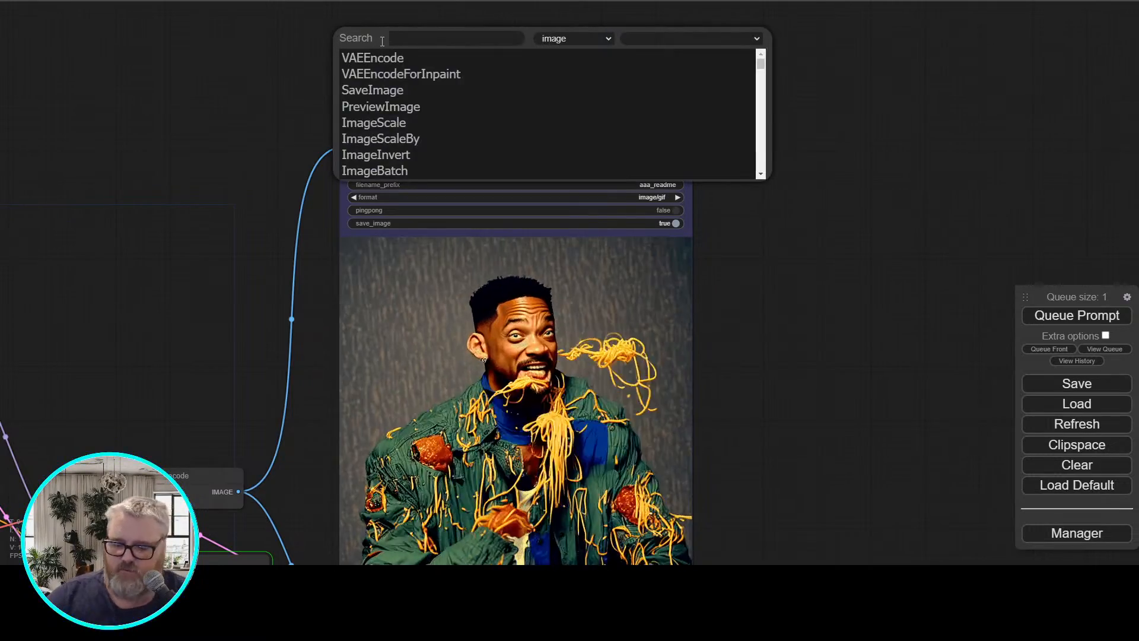
text(save img)
key(BackSpace)
key(BackSpace)
key(BackSpace)
key(BackSpace)
key(BackSpace)
key(BackSpace)
key(BackSpace)
key(BackSpace)
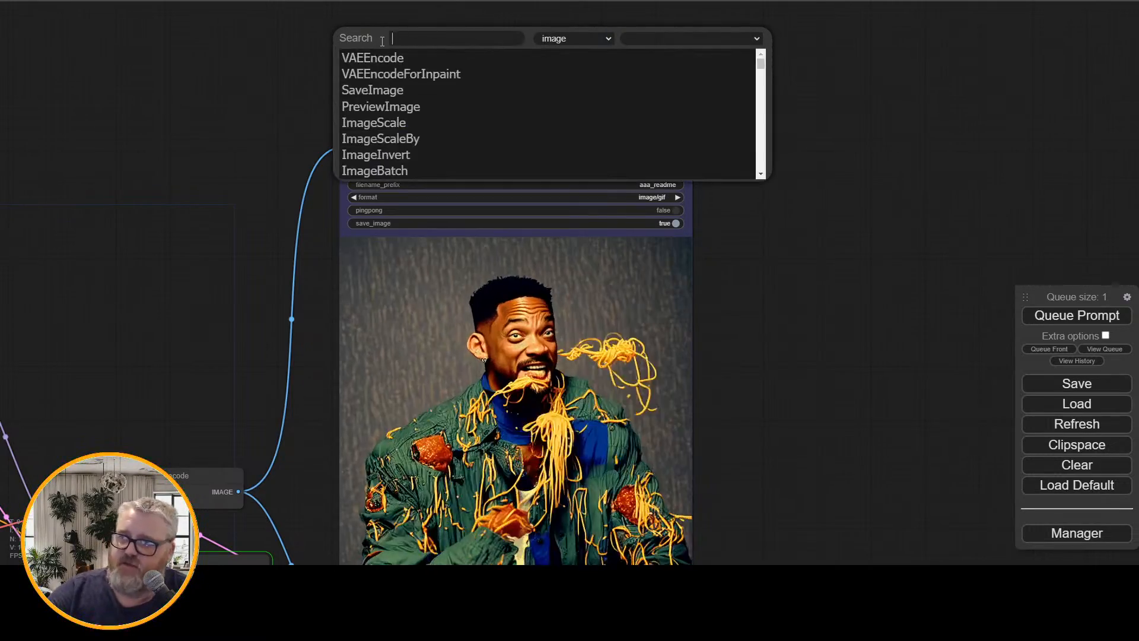
text(image save)
click(382, 58)
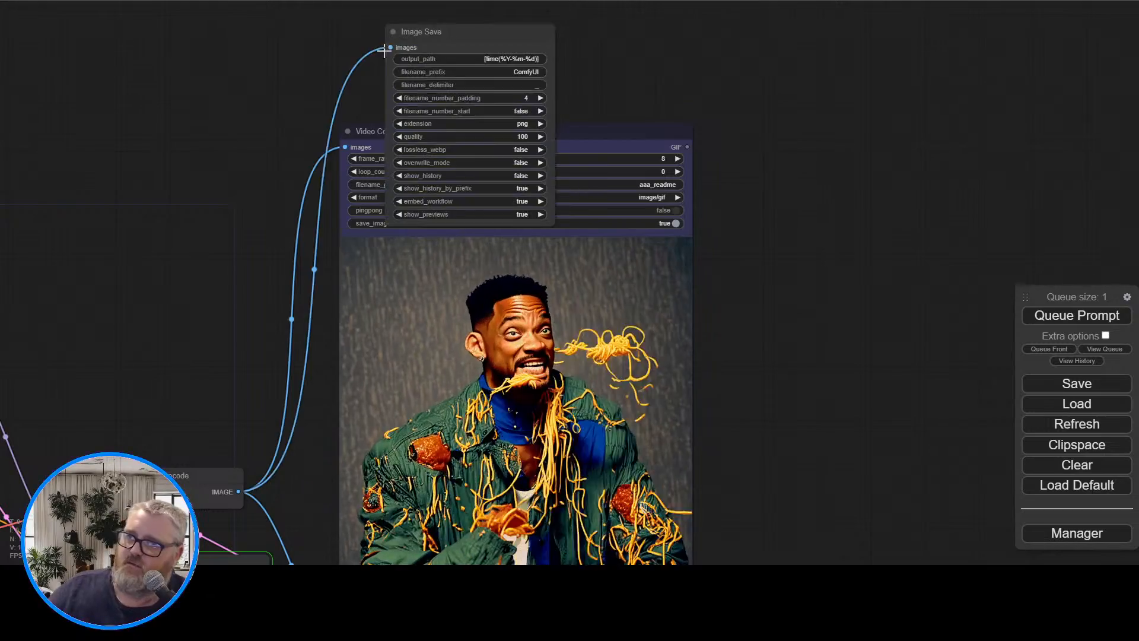
Move the Image Save node into the empty space beside the upper Video Combine node
drag(281, 86, 292, 193)
drag(476, 146, 424, 8)
drag(598, 129, 563, 216)
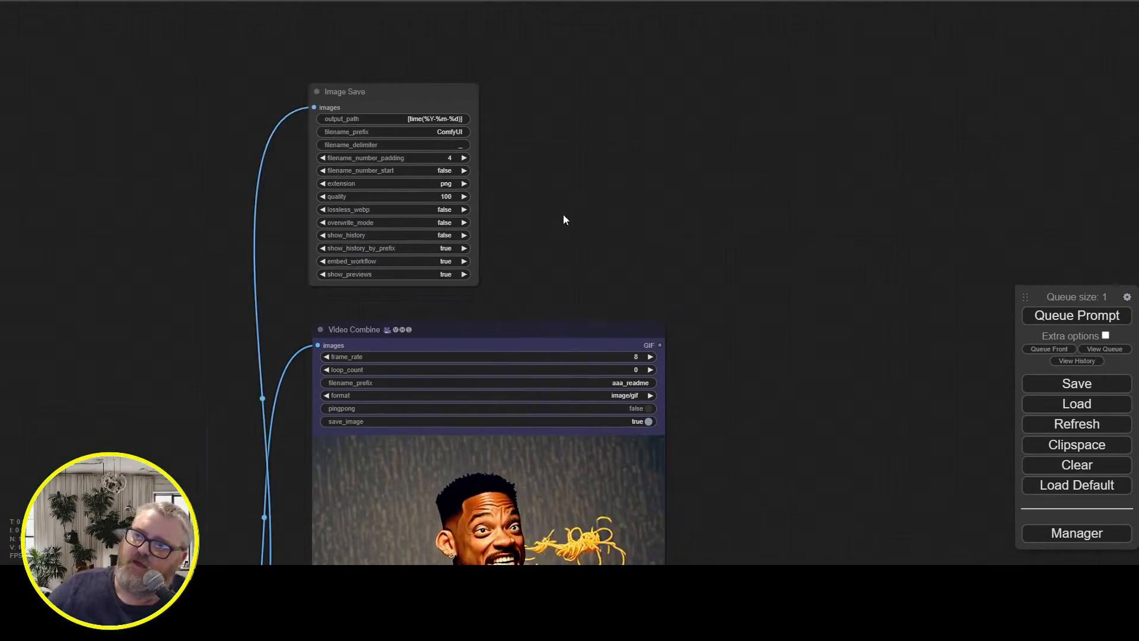
drag(438, 97, 403, 183)
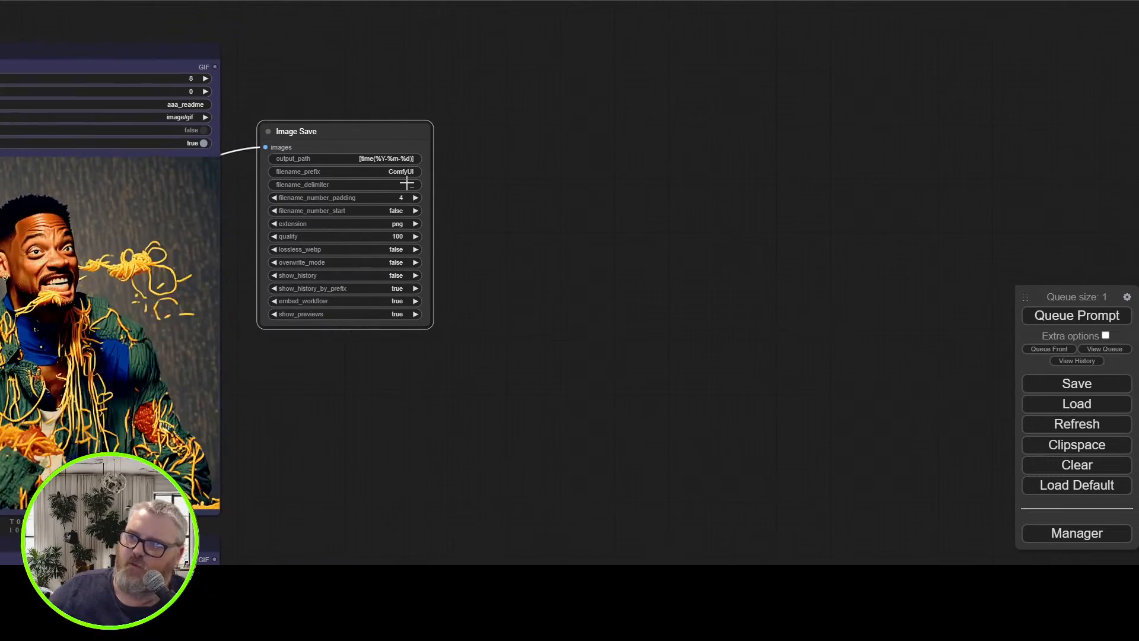
Set the filename_prefix of the Image Save node to ComfyUI_HotShot-XL
click(395, 172)
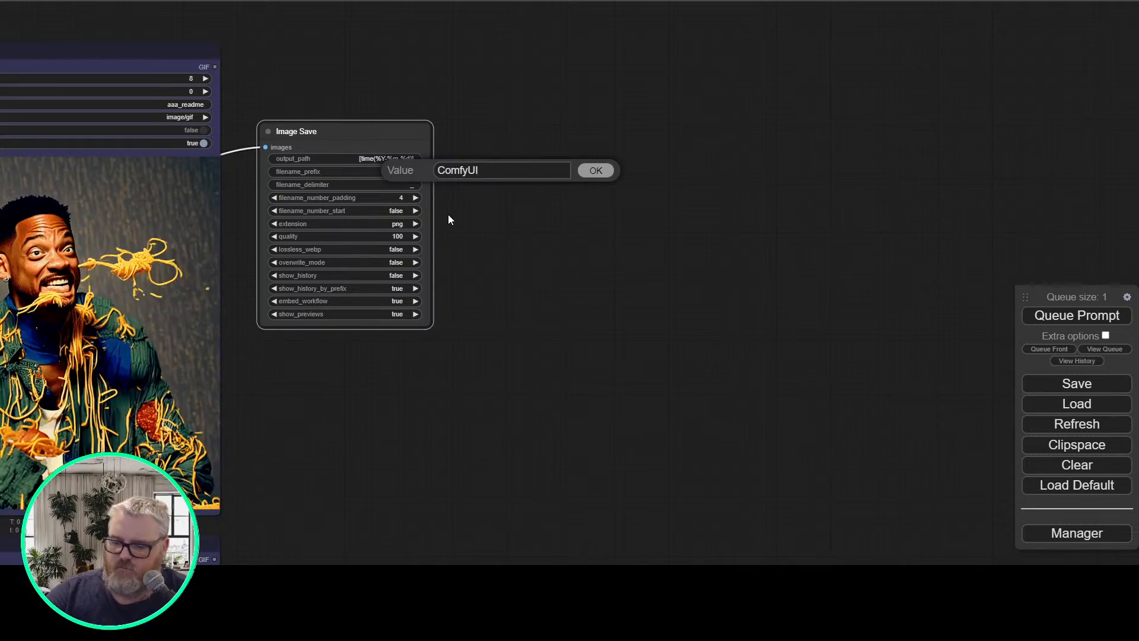
text(_HotShot-XL)
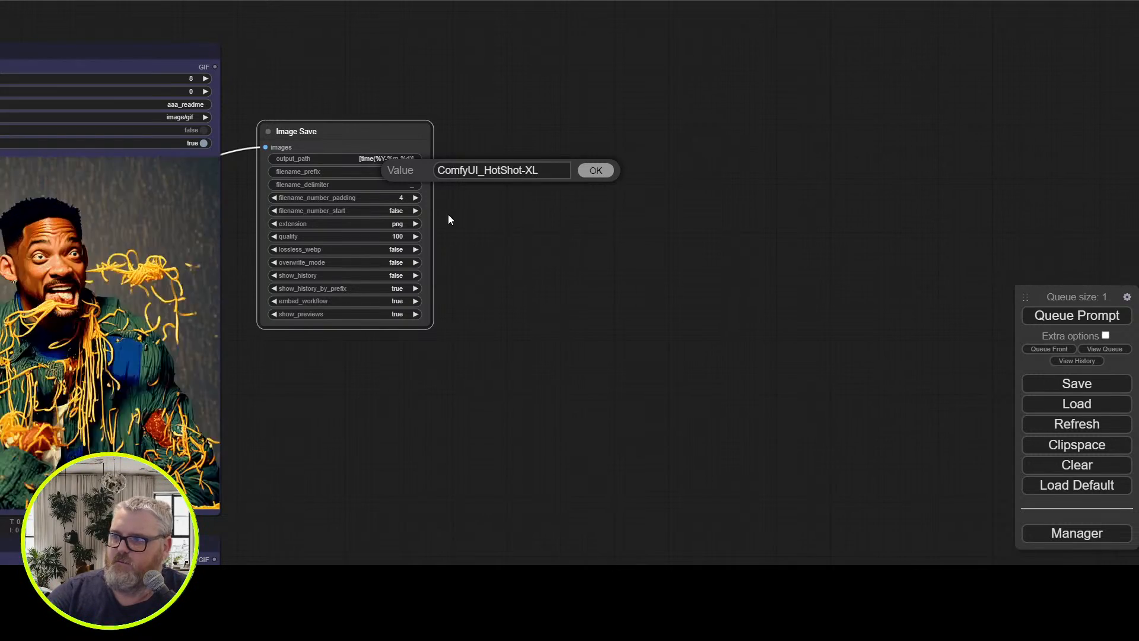
key(Return)
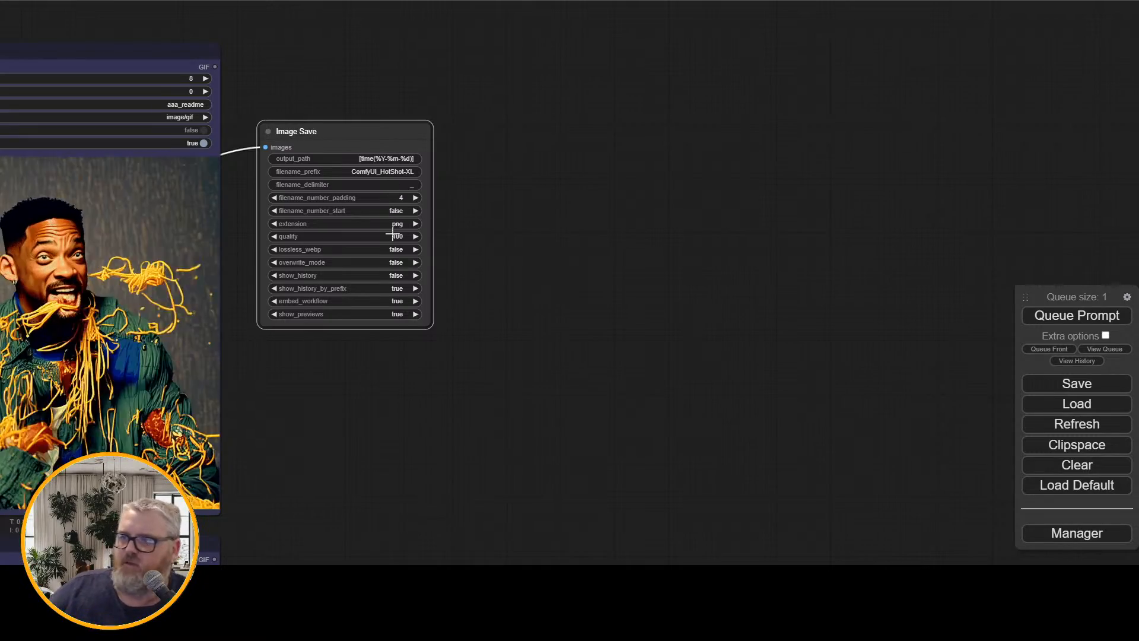
Follow the 24-frame generation through the sampler and decoder and inspect its output in the Video Combine previews
drag(390, 370, 731, 177)
drag(634, 302, 771, 196)
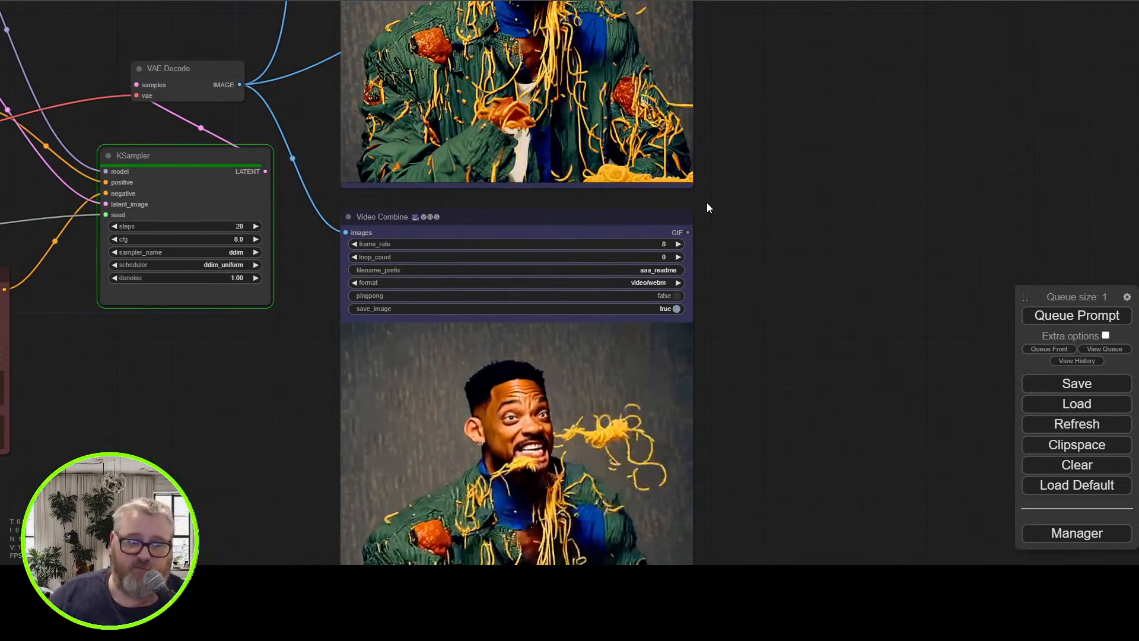
scroll(737, 209, down, 3)
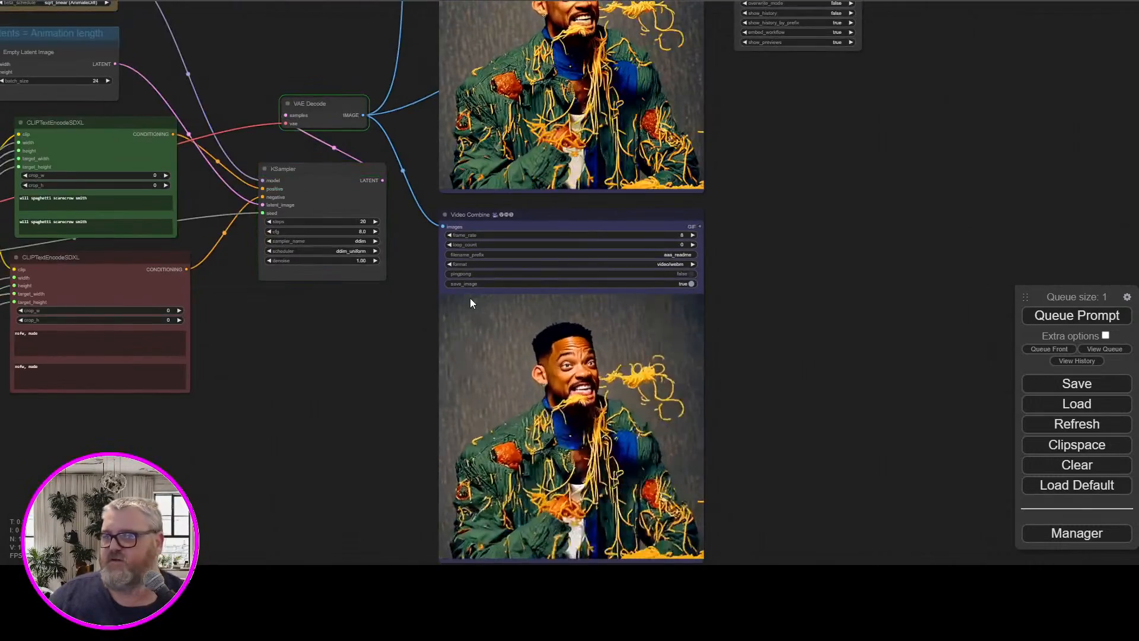
drag(329, 325, 383, 534)
drag(336, 195, 368, 198)
scroll(474, 202, up, 4)
scroll(333, 194, down, 2)
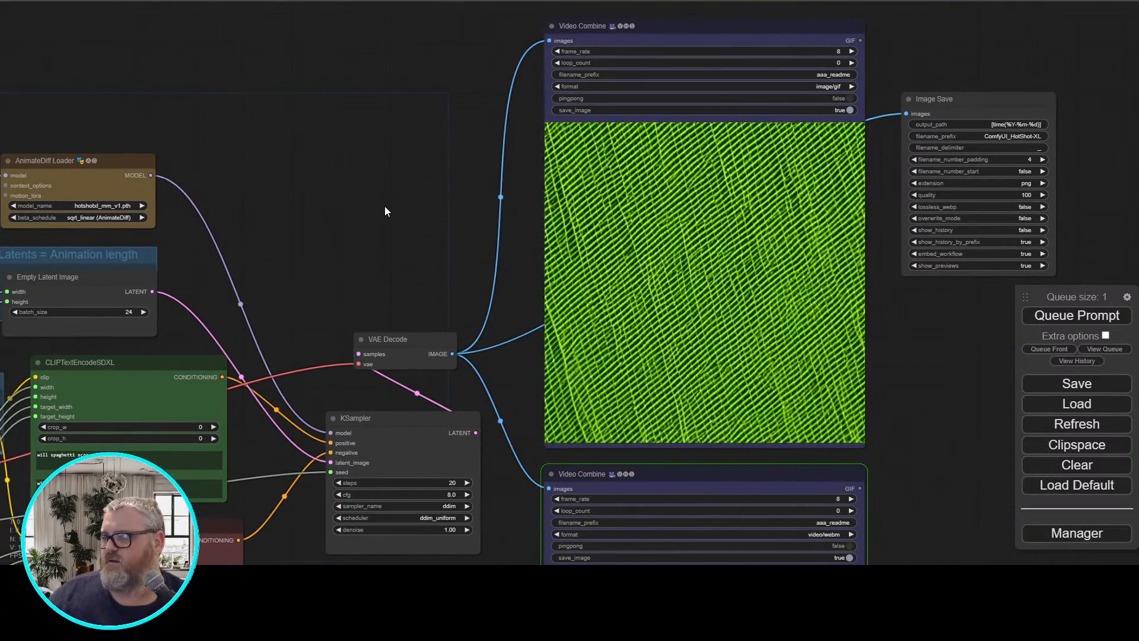
Set the seed primitive to 3260074 and queue another 24-frame generation
drag(343, 207, 638, 88)
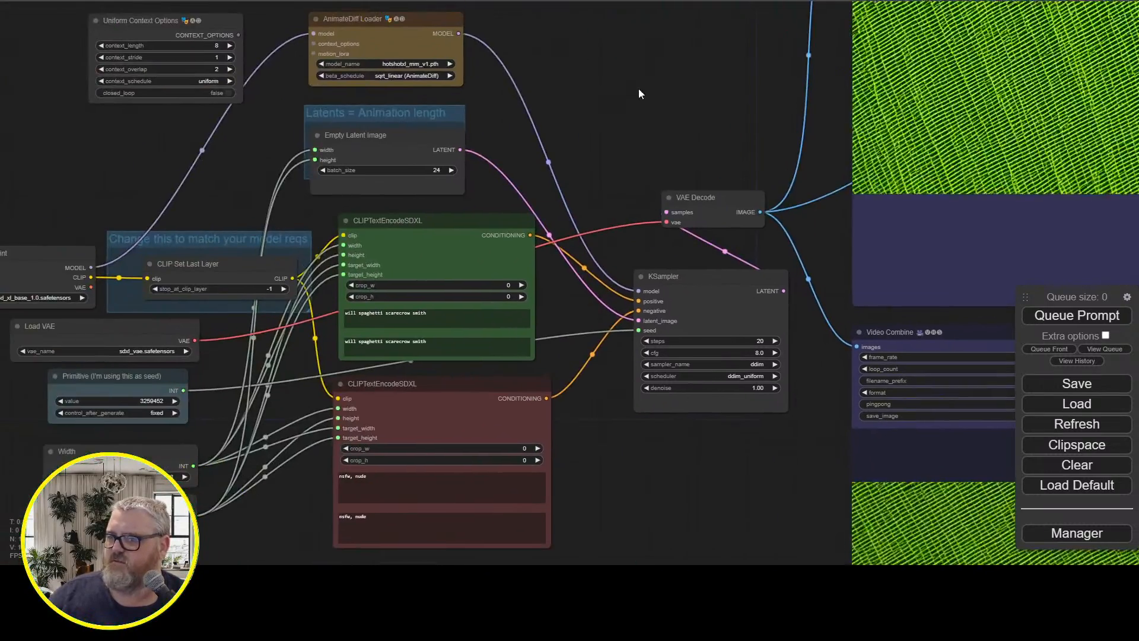
scroll(556, 136, up, 3)
drag(555, 137, 731, 200)
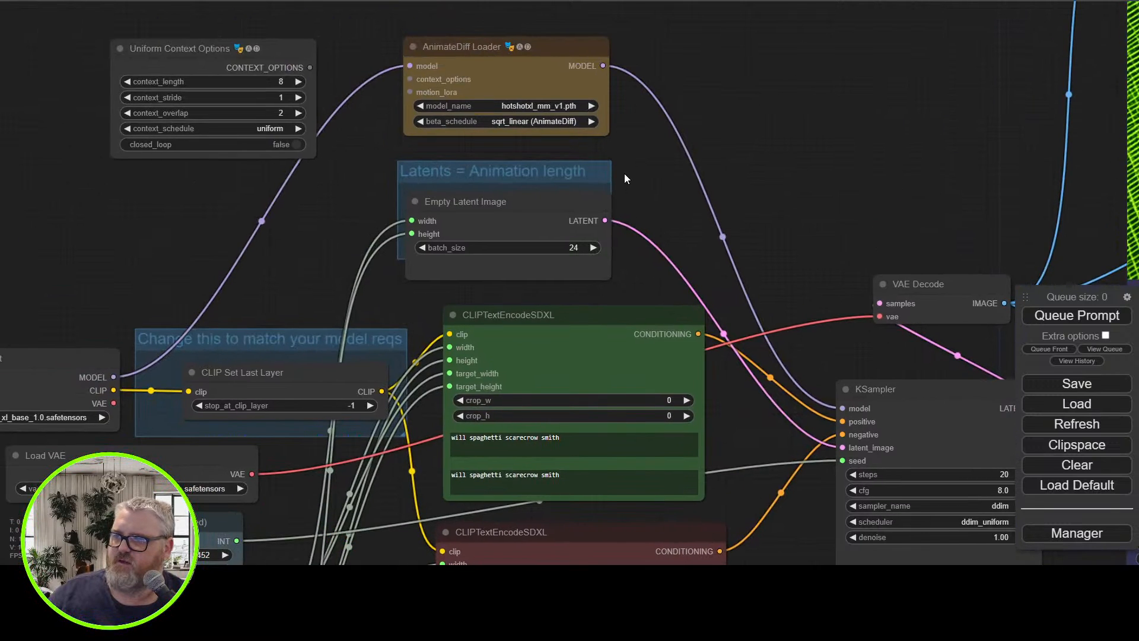
drag(624, 178, 770, 2)
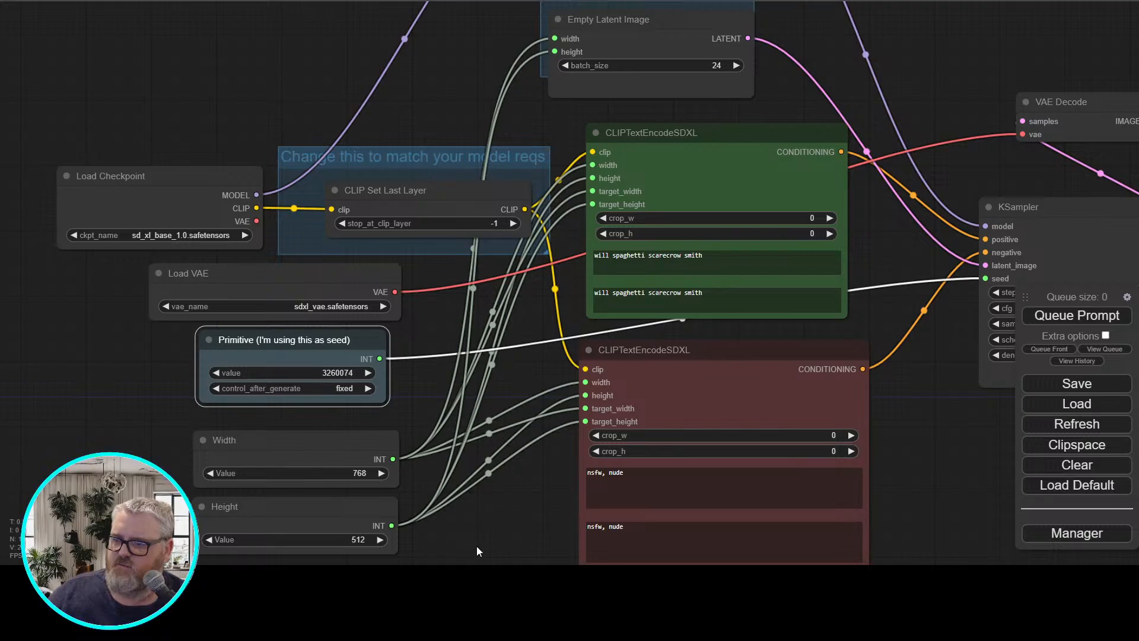
drag(475, 546, 369, 526)
drag(782, 456, 536, 490)
drag(614, 443, 434, 504)
drag(682, 474, 347, 464)
drag(185, 81, 157, 333)
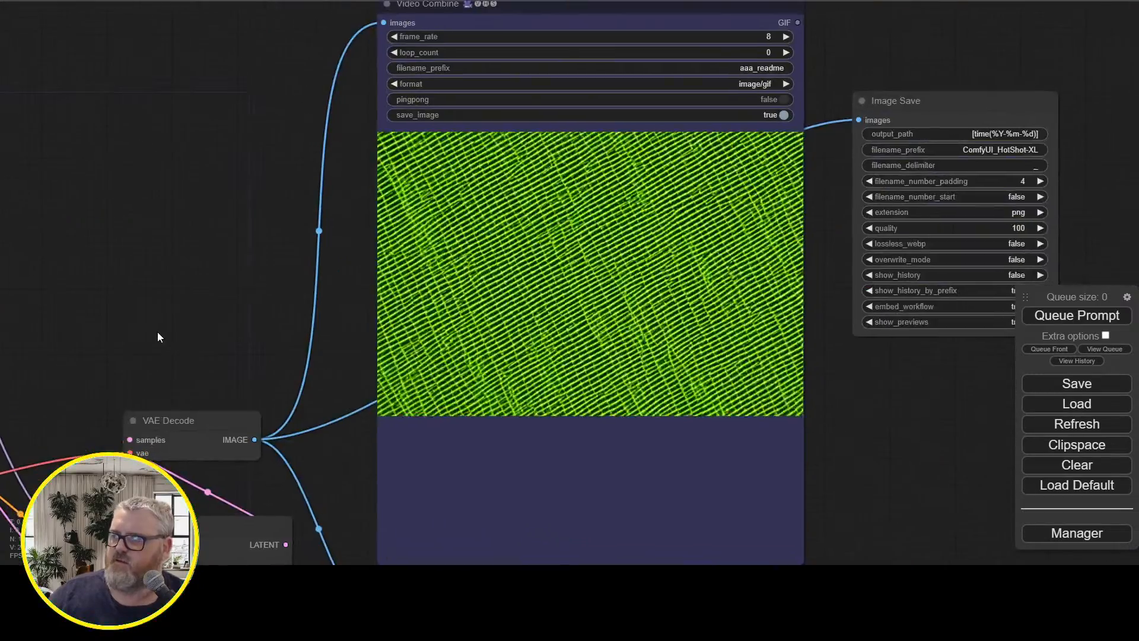
click(1080, 314)
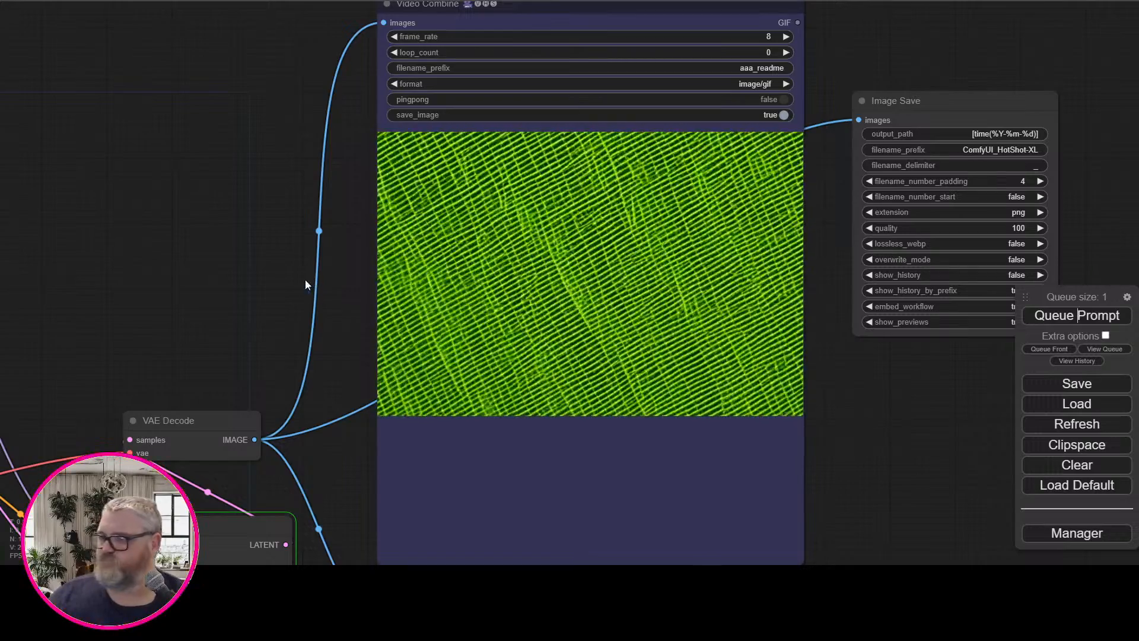
Check the sampling progress of the queued generation in the command console, then return to the node graph
scroll(165, 266, down, 4)
drag(164, 265, 533, 144)
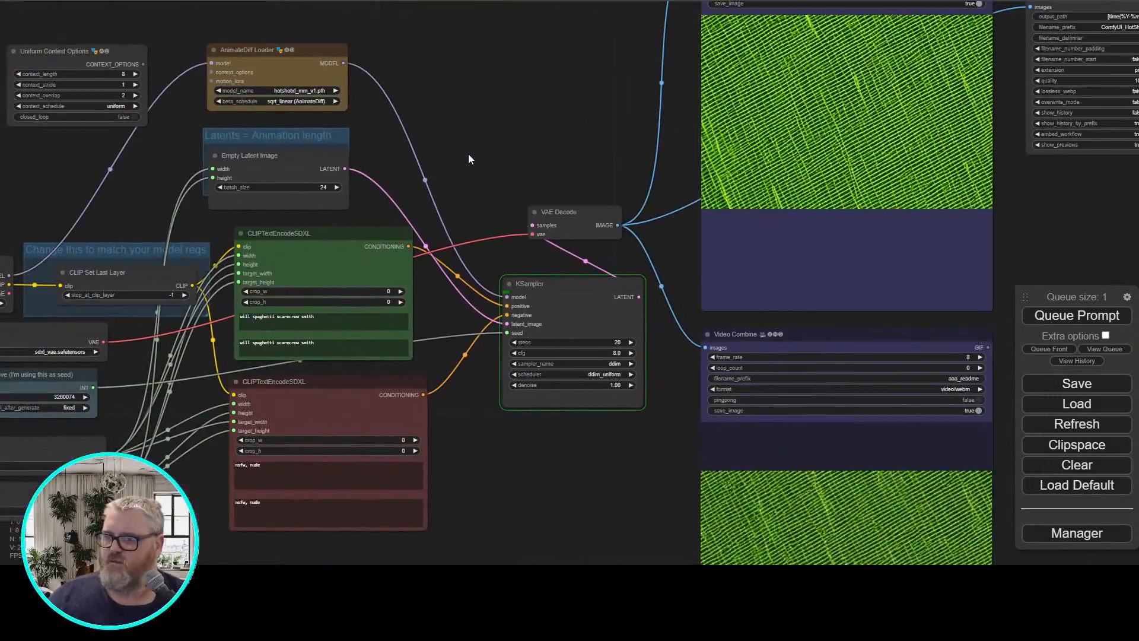
mouse_move(246, 576)
click(389, 535)
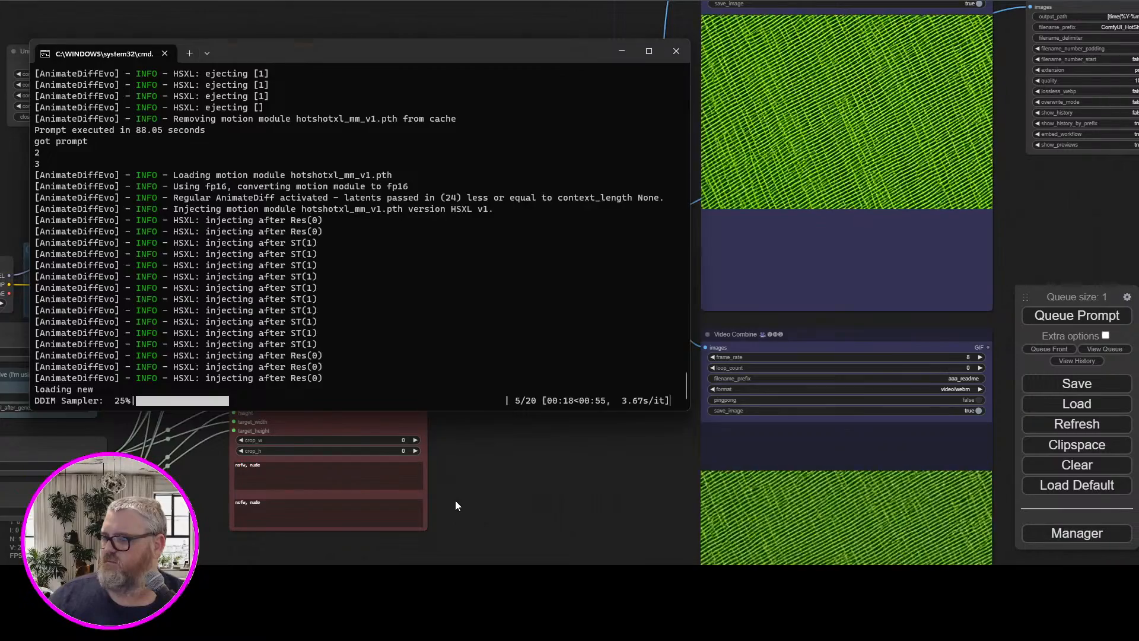
click(454, 500)
drag(213, 498, 503, 478)
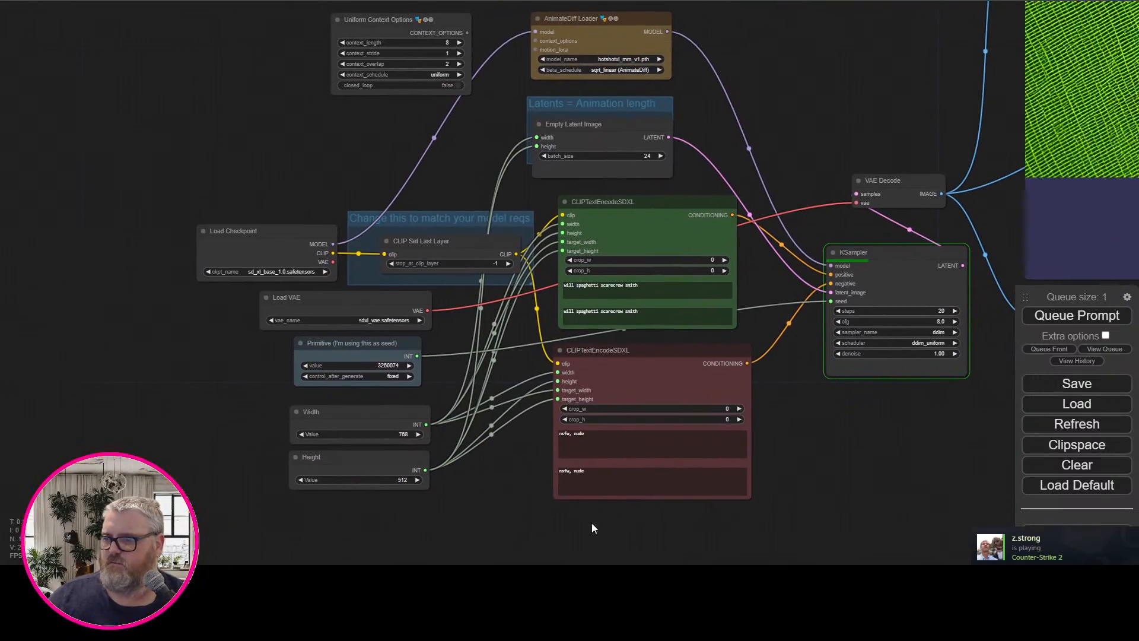
Quit the background app listing RealCafes.com Inc. and exit Steam
click(984, 579)
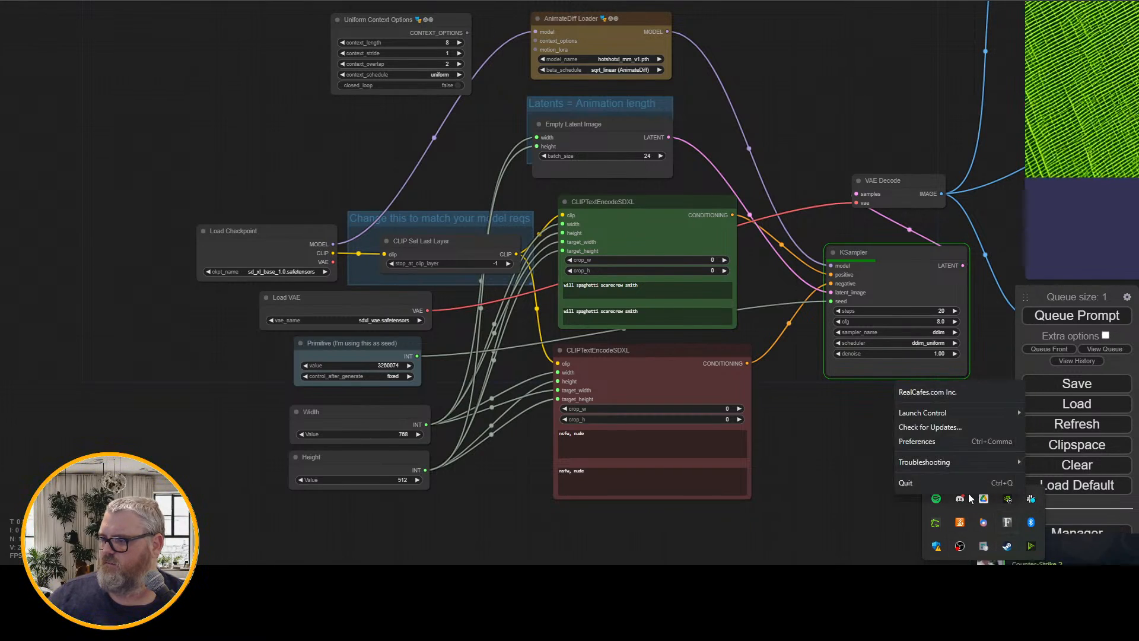
click(905, 482)
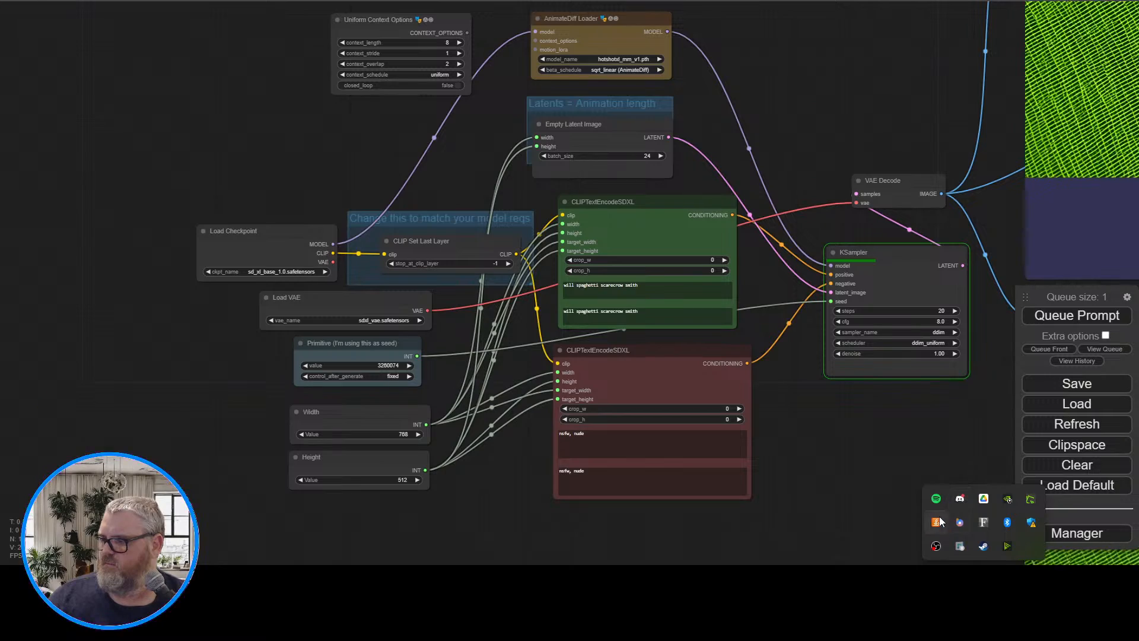
right_click(982, 548)
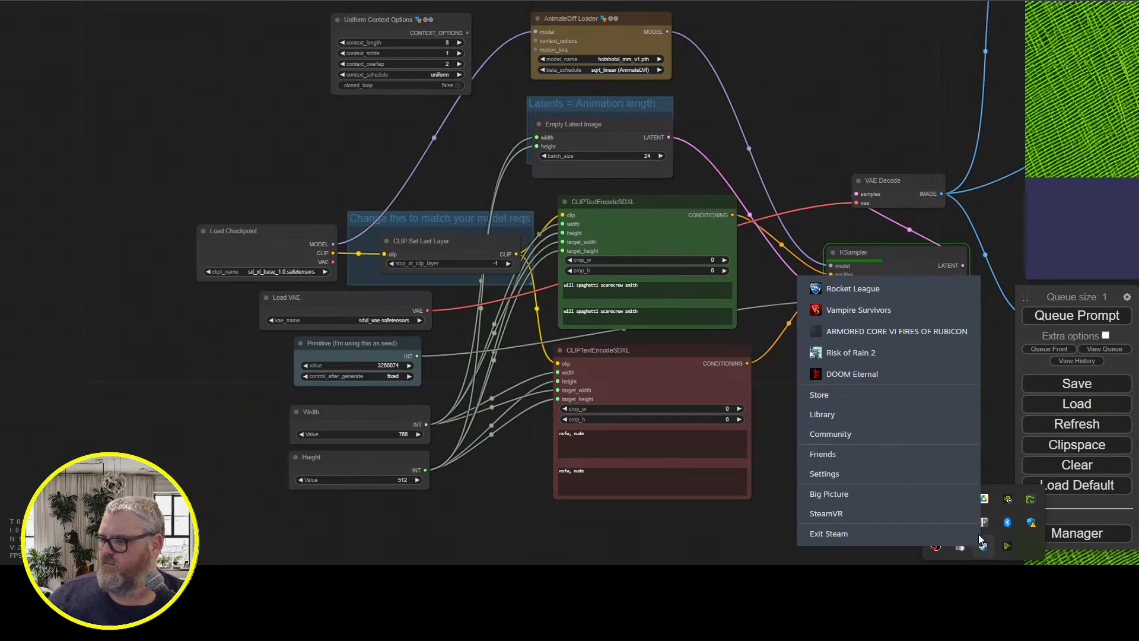
click(830, 533)
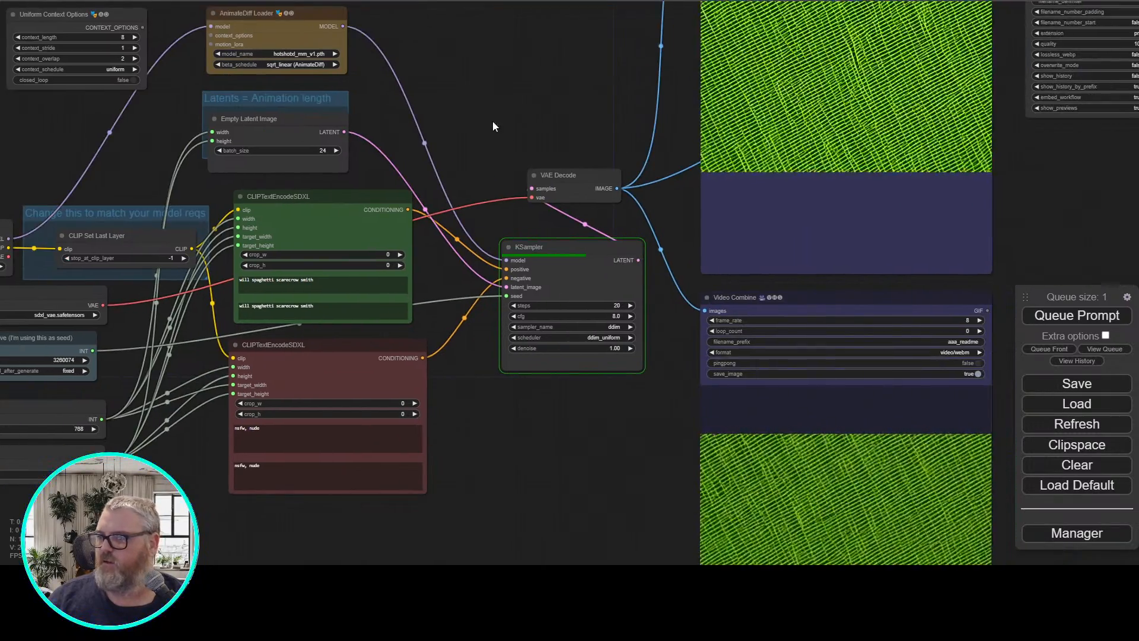
Connect the CONTEXT_OPTIONS output of Uniform Context Options to the AnimateDiff Loader's context_options input and shift the node slightly up and away from the loader
drag(462, 102, 213, 251)
scroll(275, 243, up, 5)
drag(290, 208, 0, 307)
scroll(98, 304, up, 3)
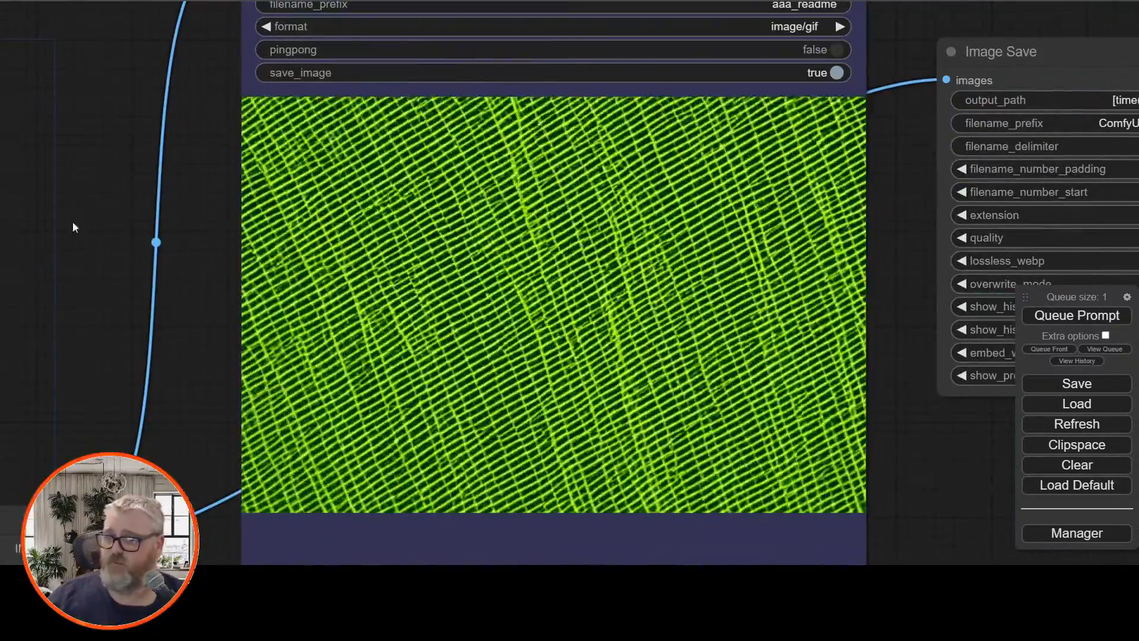
scroll(64, 245, down, 5)
drag(47, 258, 671, 262)
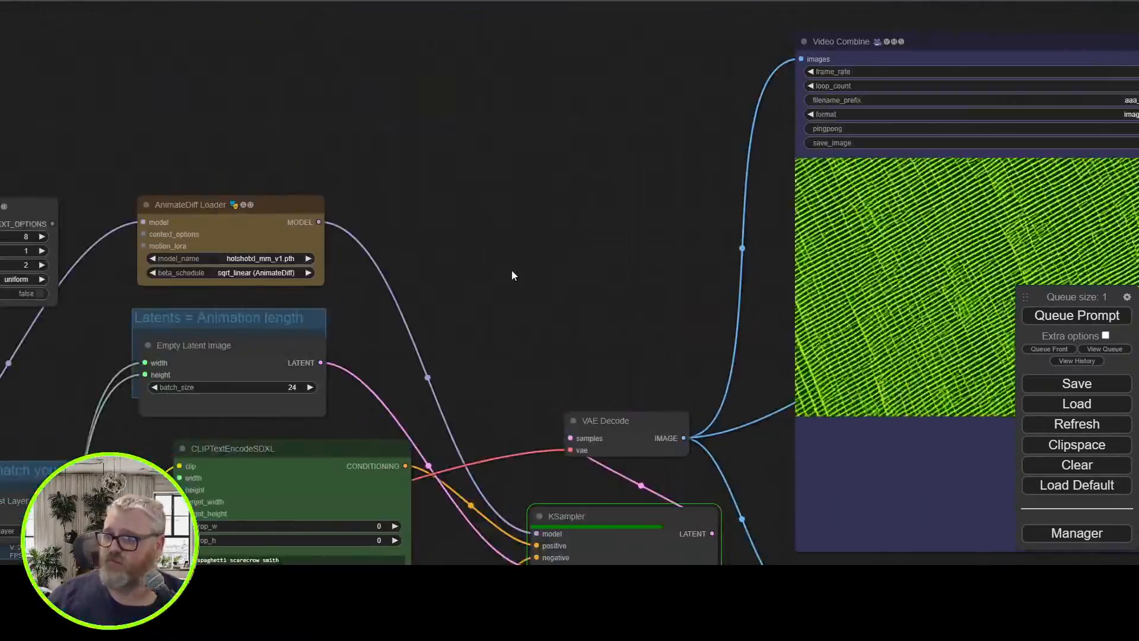
scroll(484, 280, up, 1)
drag(578, 265, 806, 283)
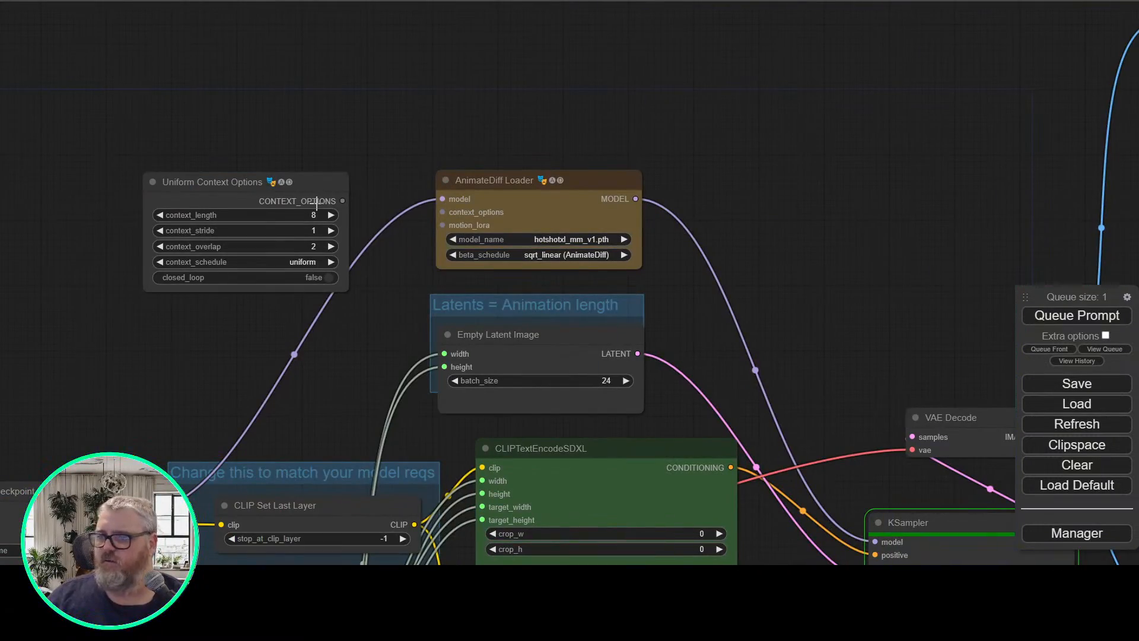
drag(299, 182, 288, 162)
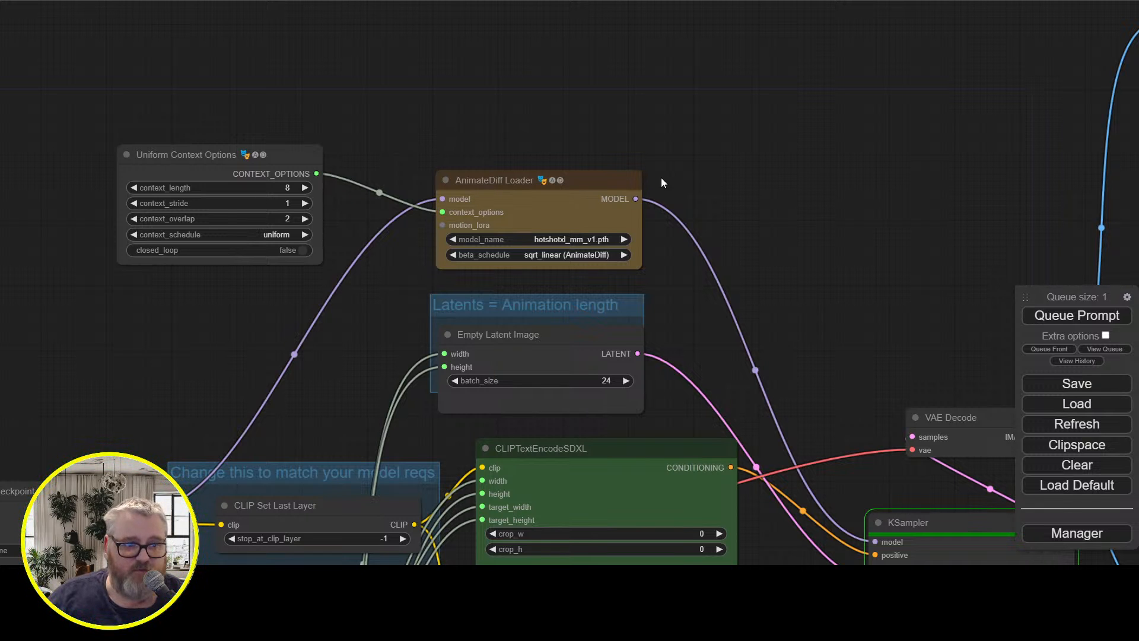
Inspect the output of the running 24-frame generation in the upper Video Combine preview
drag(774, 135, 280, 229)
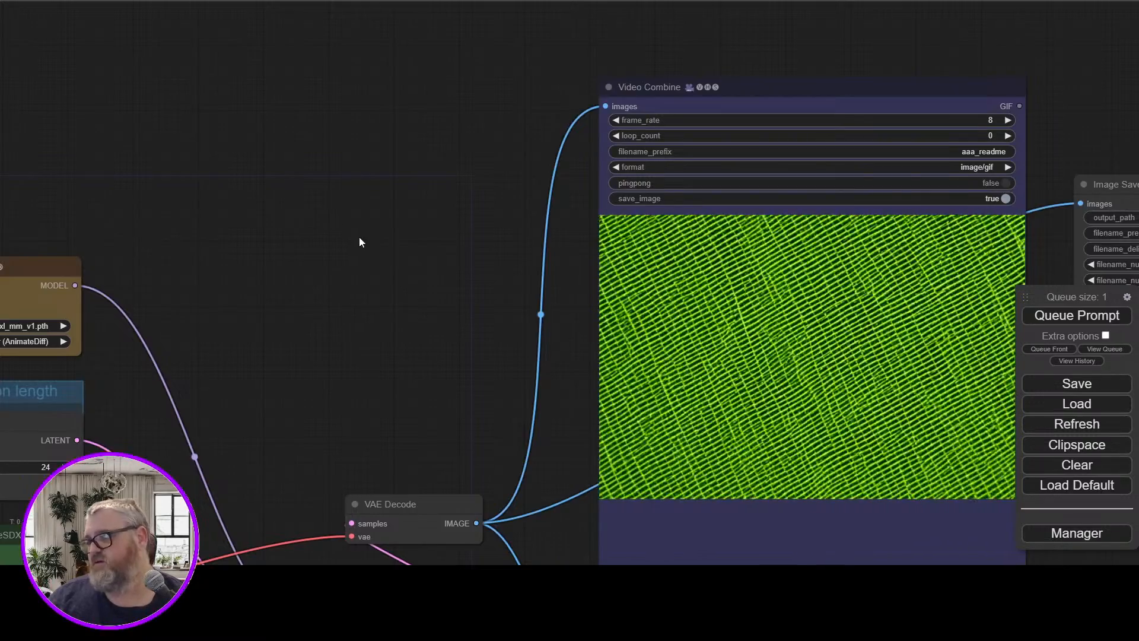
drag(361, 242, 243, 168)
scroll(267, 211, down, 2)
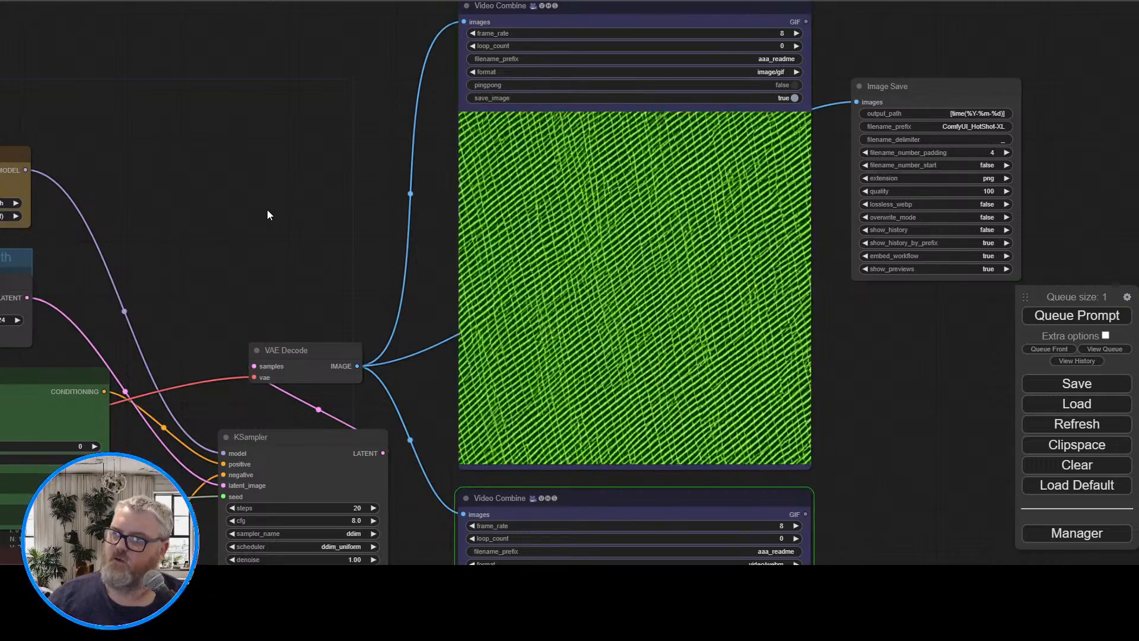
Set the seed primitive to 3261113
drag(250, 199, 741, 107)
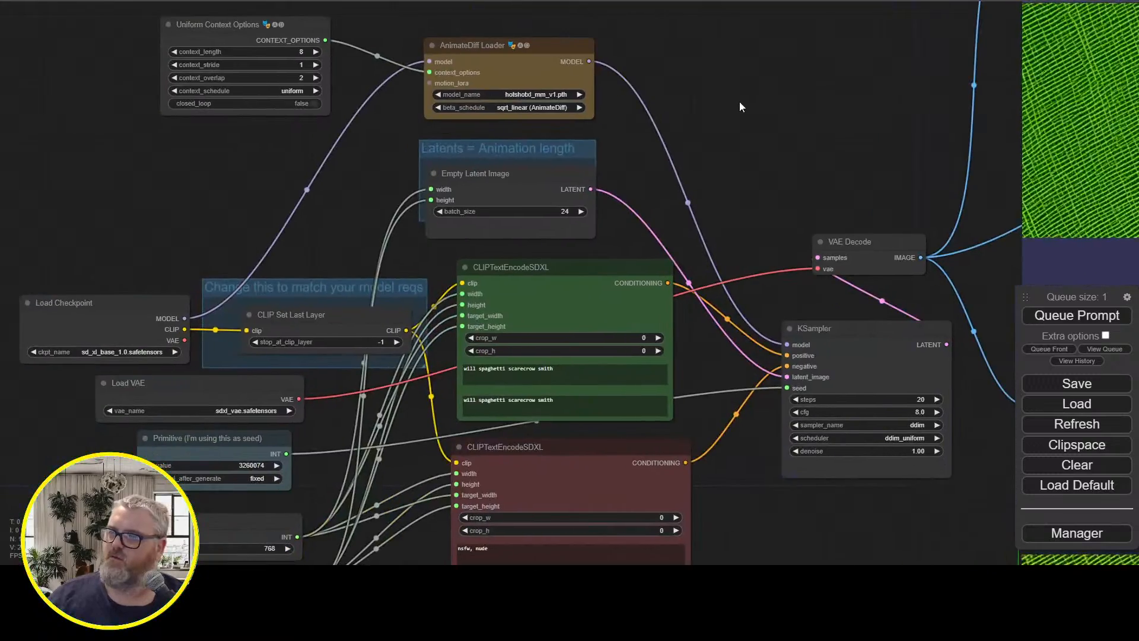
drag(249, 209, 439, 1)
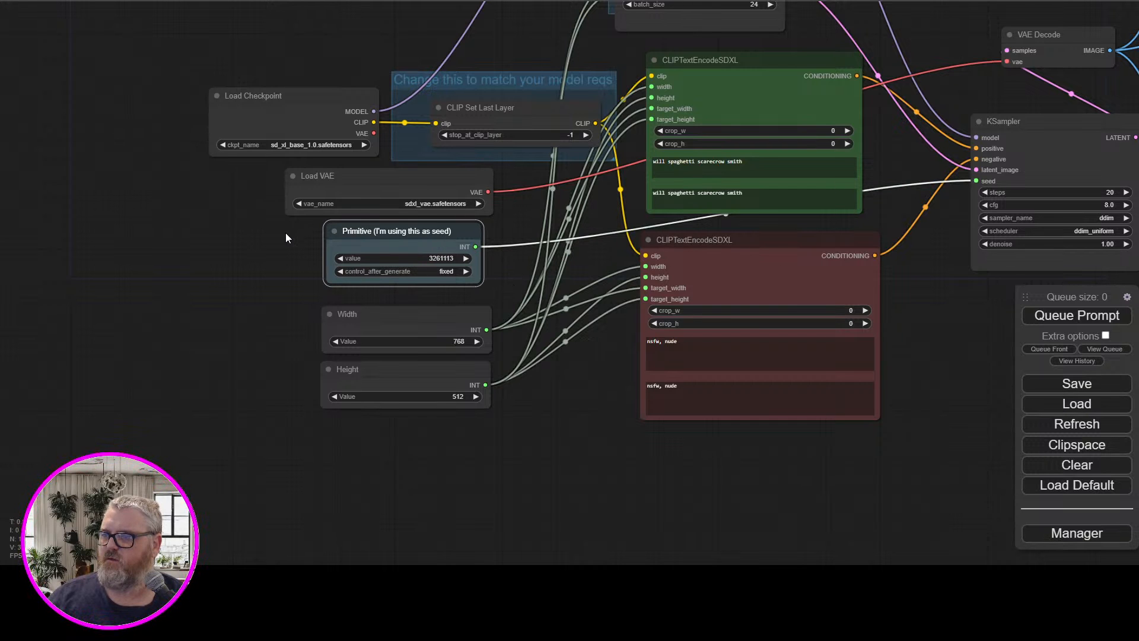
drag(286, 233, 229, 354)
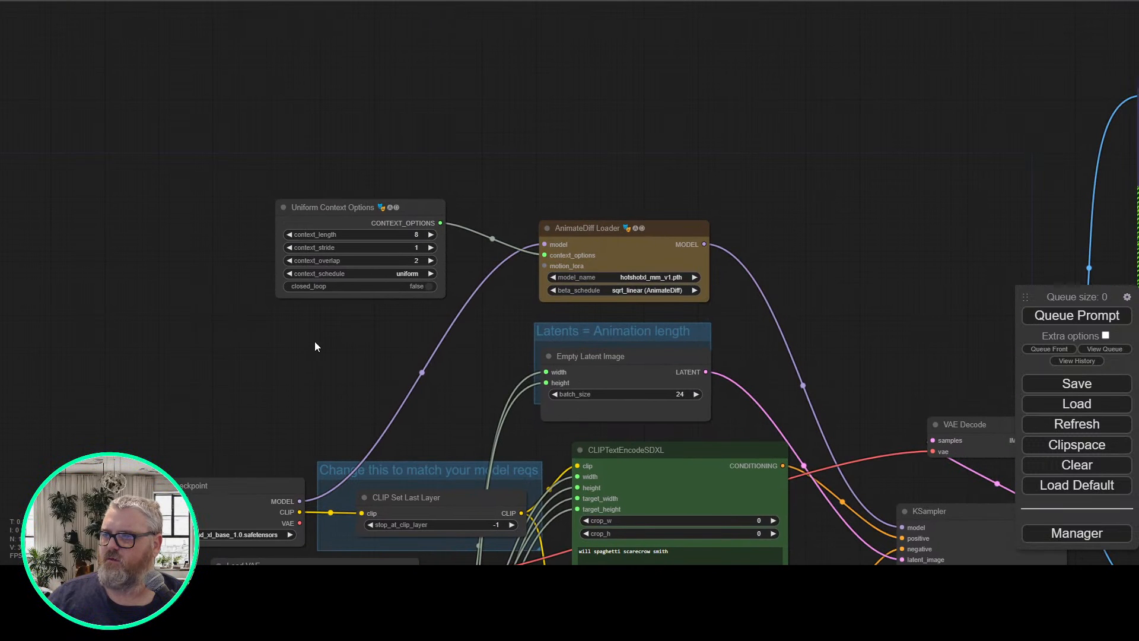
drag(432, 398, 370, 146)
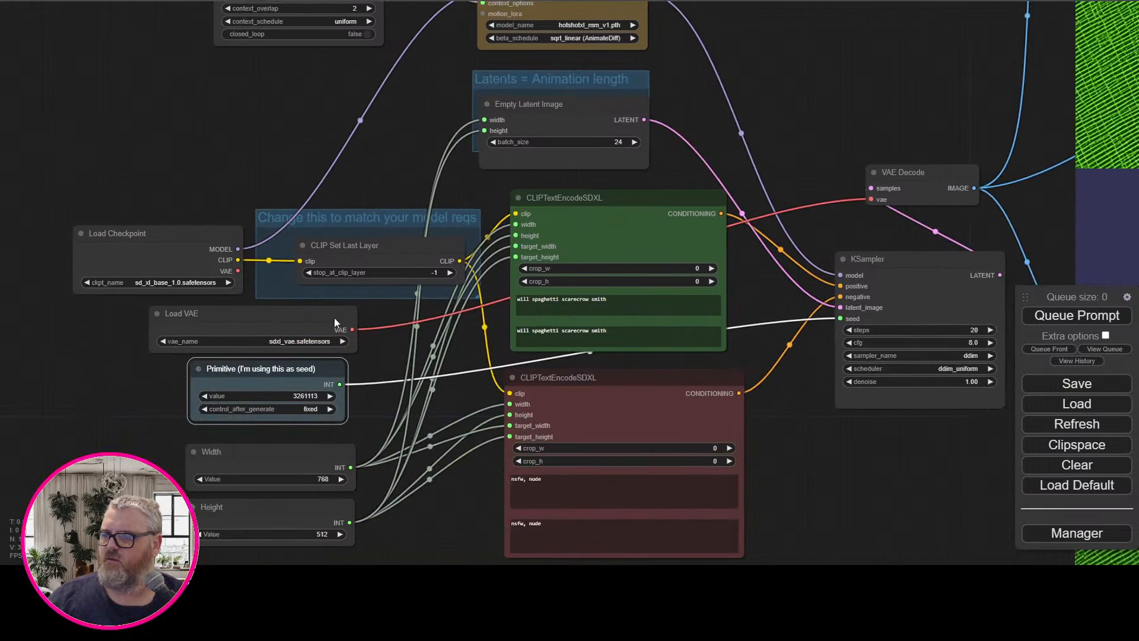
Set the Width node to 512 and the Empty Latent Image batch_size to 8
click(316, 478)
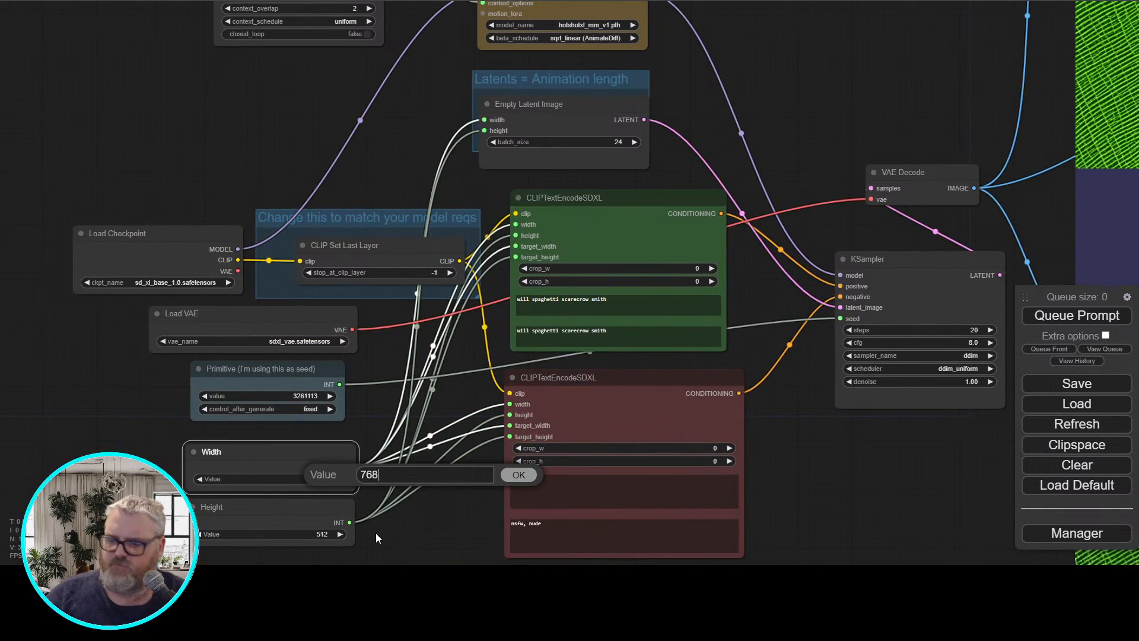
text(512)
key(Return)
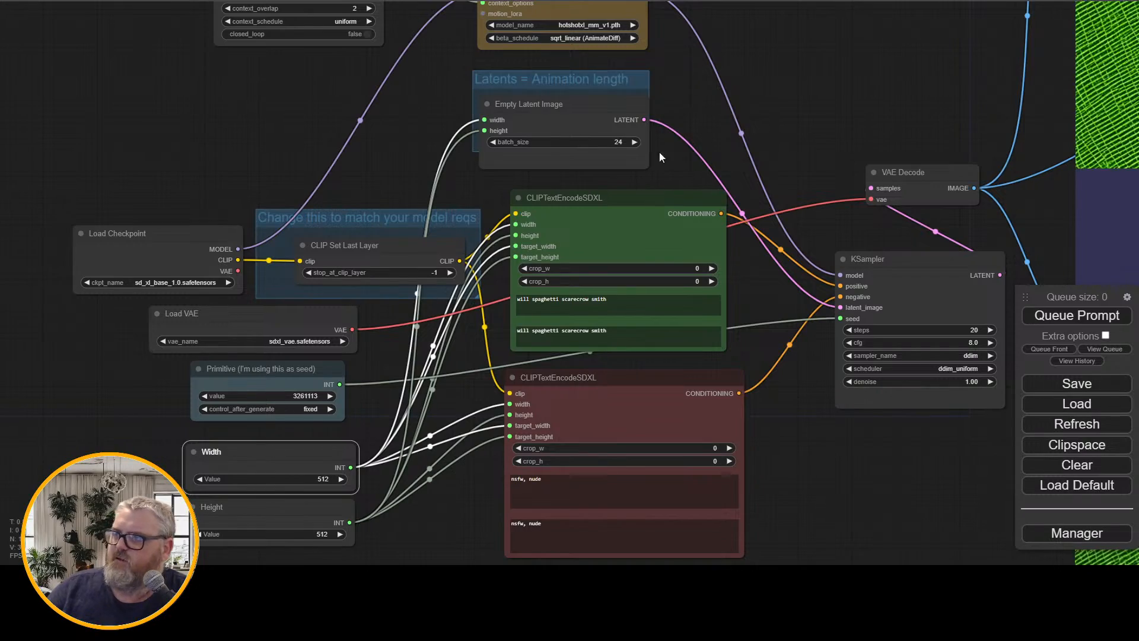
click(612, 143)
key(BackSpace)
key(BackSpace)
text(8)
key(Return)
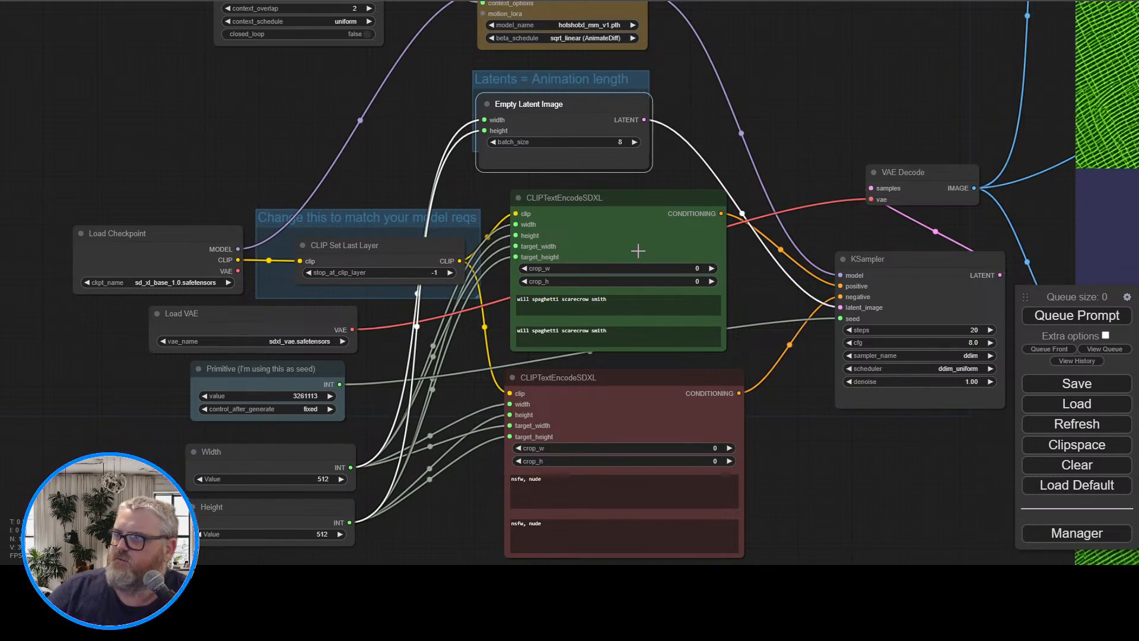
Queue the 8-frame generation and inspect its frames in the Video Combine and Image Save previews
click(1095, 315)
drag(913, 104, 337, 325)
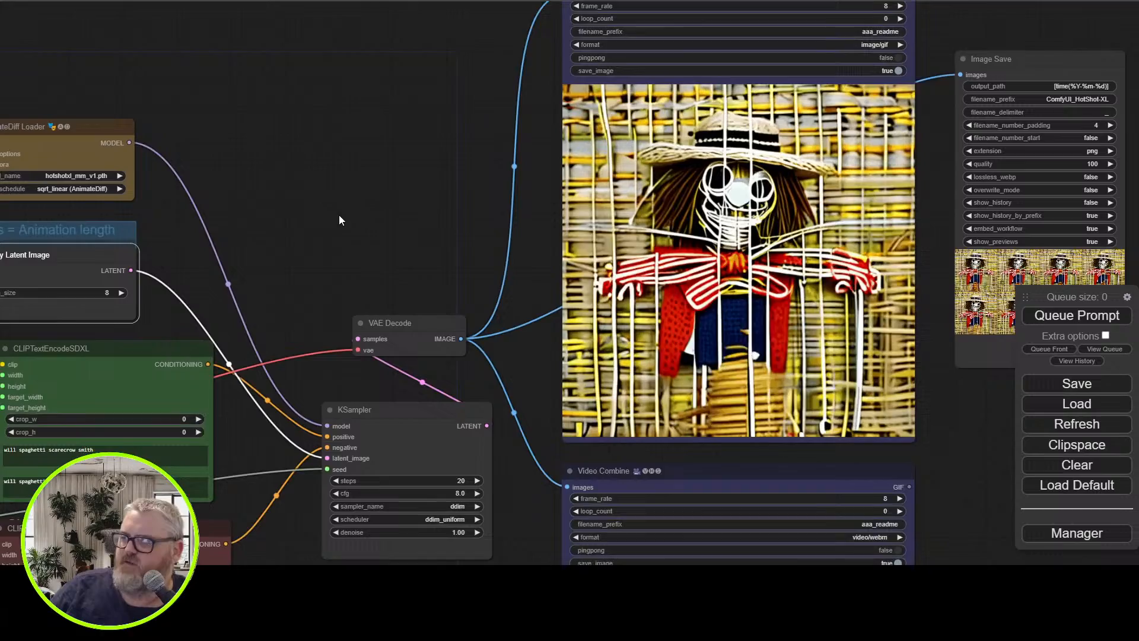
drag(288, 292, 523, 183)
scroll(339, 219, down, 4)
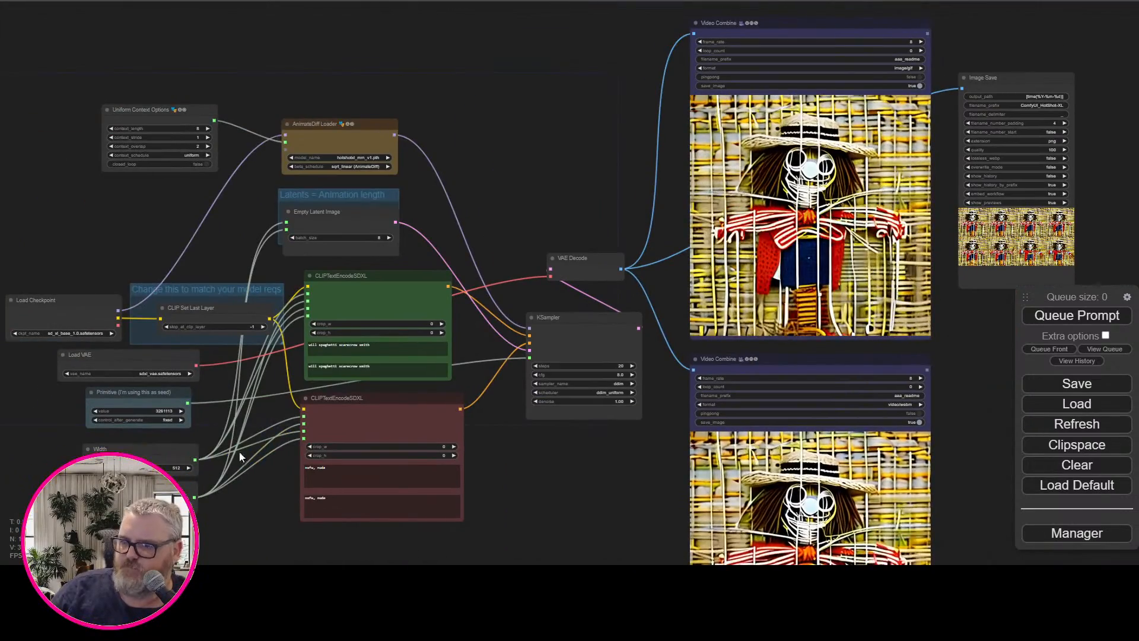
click(172, 468)
key(BackSpace)
key(BackSpace)
key(BackSpace)
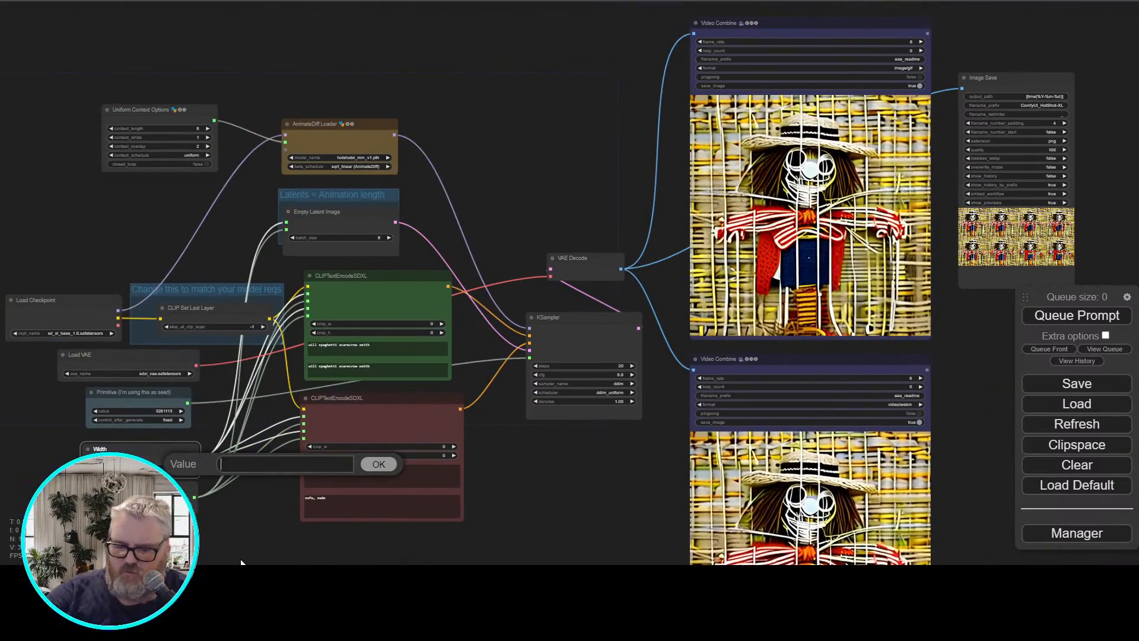
Set the Empty Latent Image batch_size to 16 and queue the generation
click(368, 242)
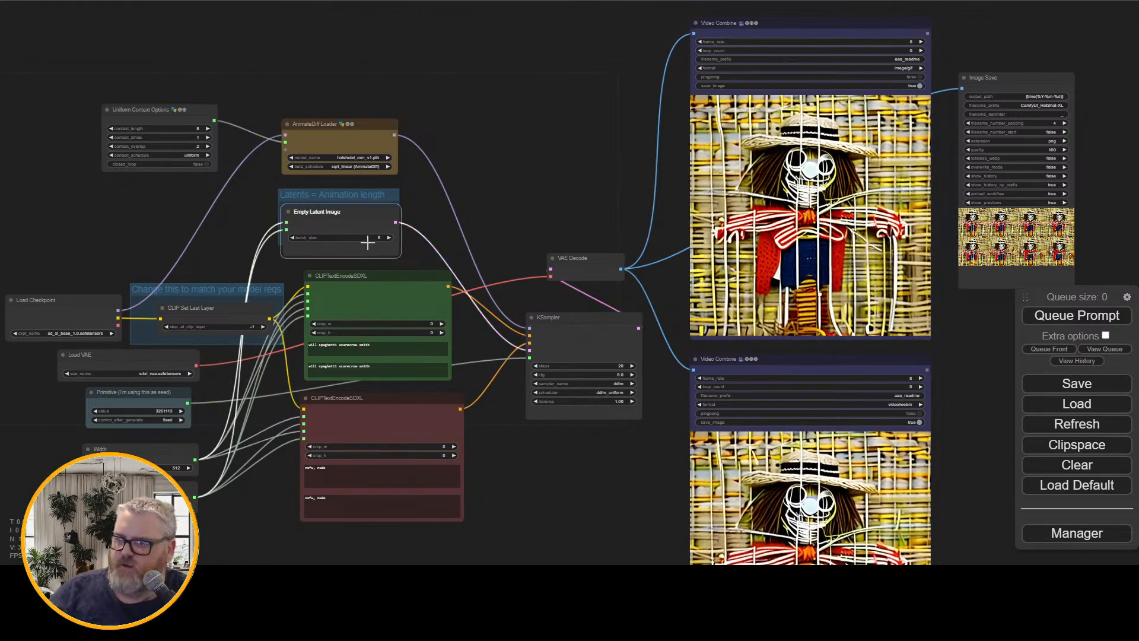
drag(368, 242, 363, 238)
click(372, 235)
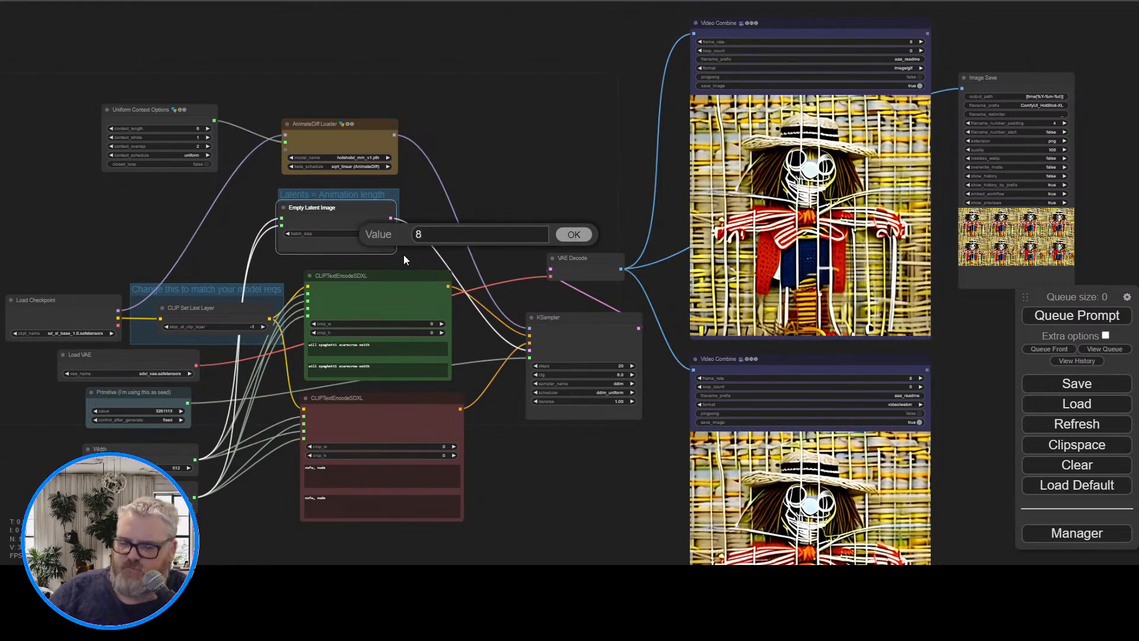
key(BackSpace)
text(16)
key(Return)
click(1076, 315)
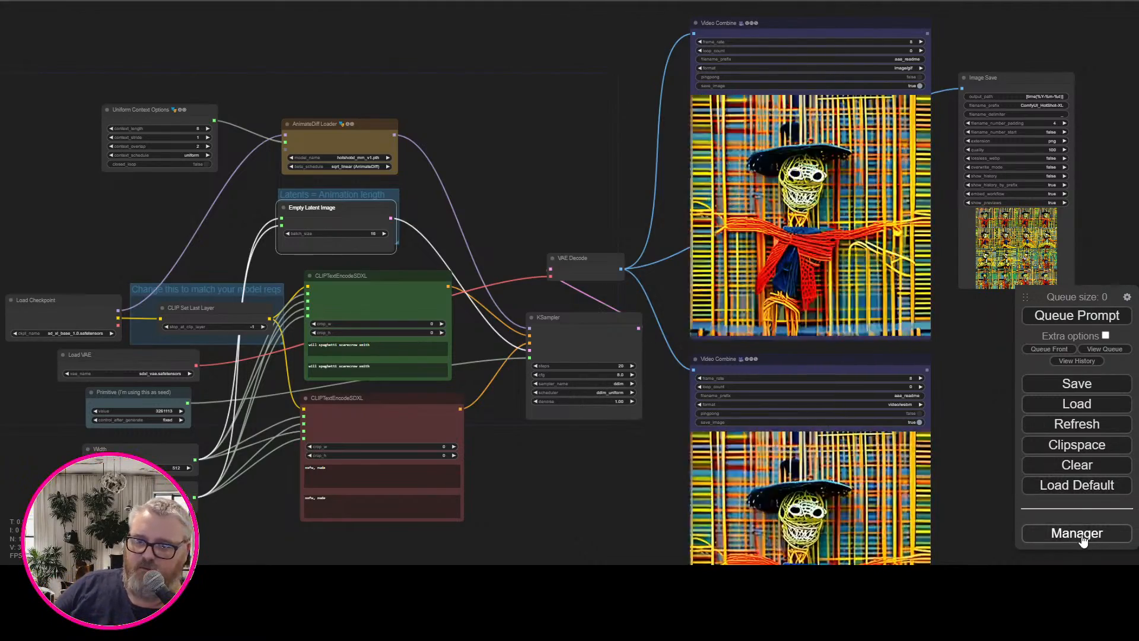
click(1081, 532)
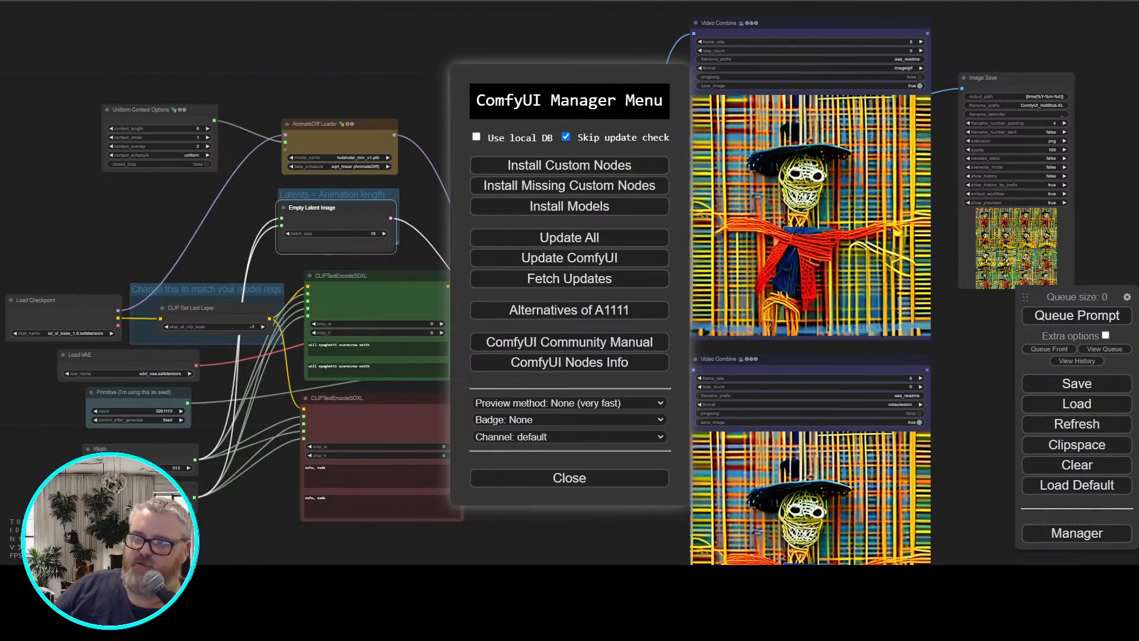
click(620, 478)
Inspect the 16-frame animation in the Video Combine preview and the saved frames in the Image Save node
scroll(572, 134, up, 4)
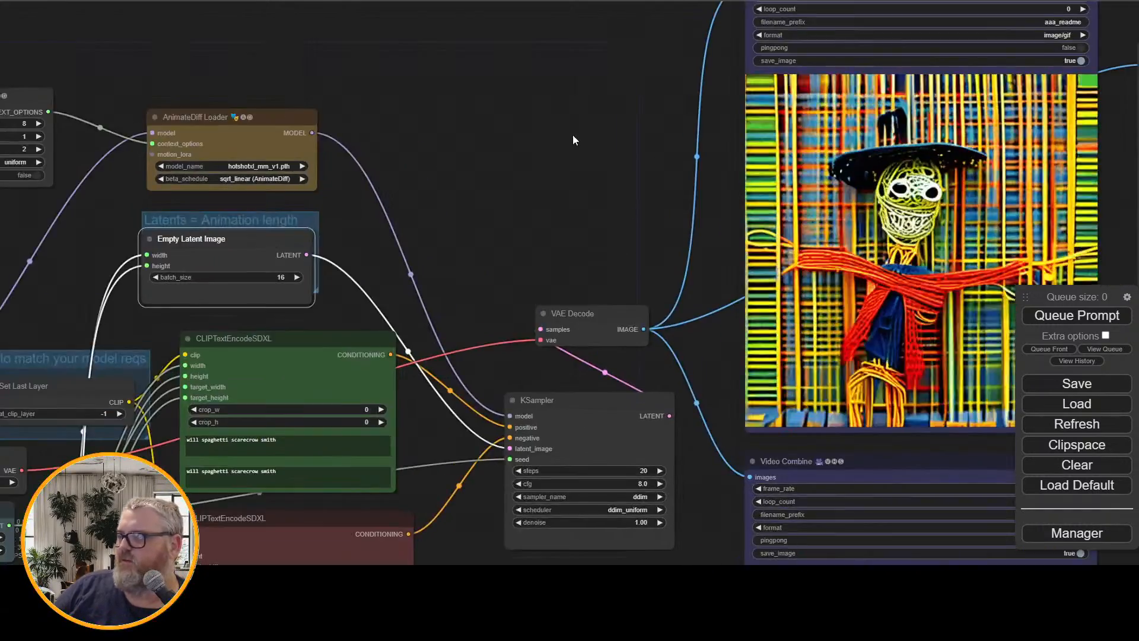
drag(572, 134, 185, 171)
scroll(248, 177, up, 2)
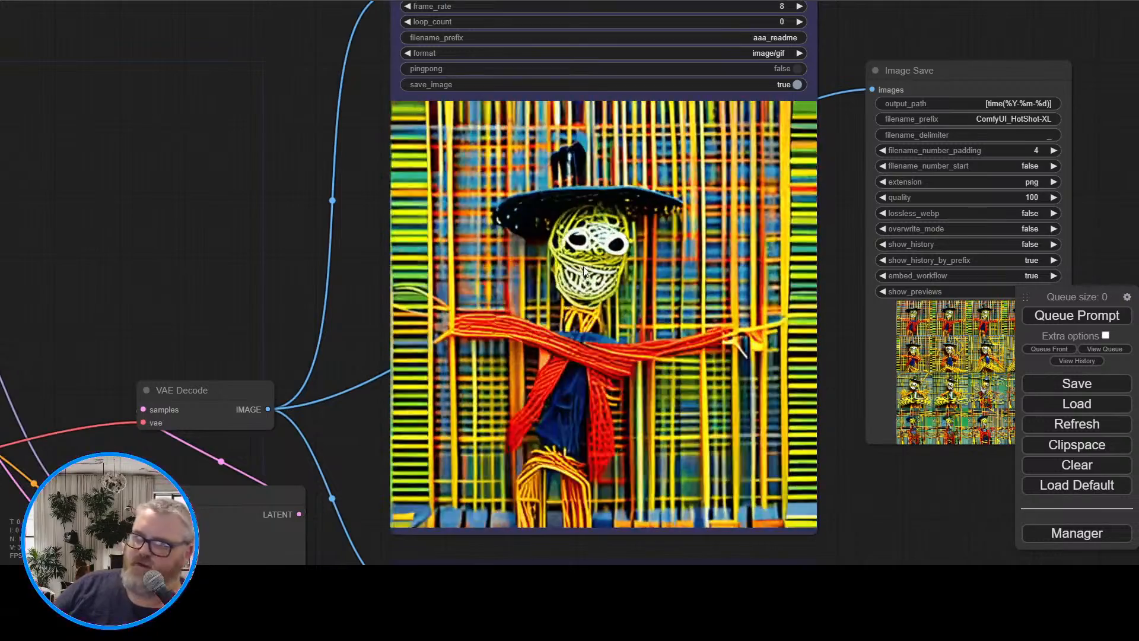
drag(280, 223, 636, 50)
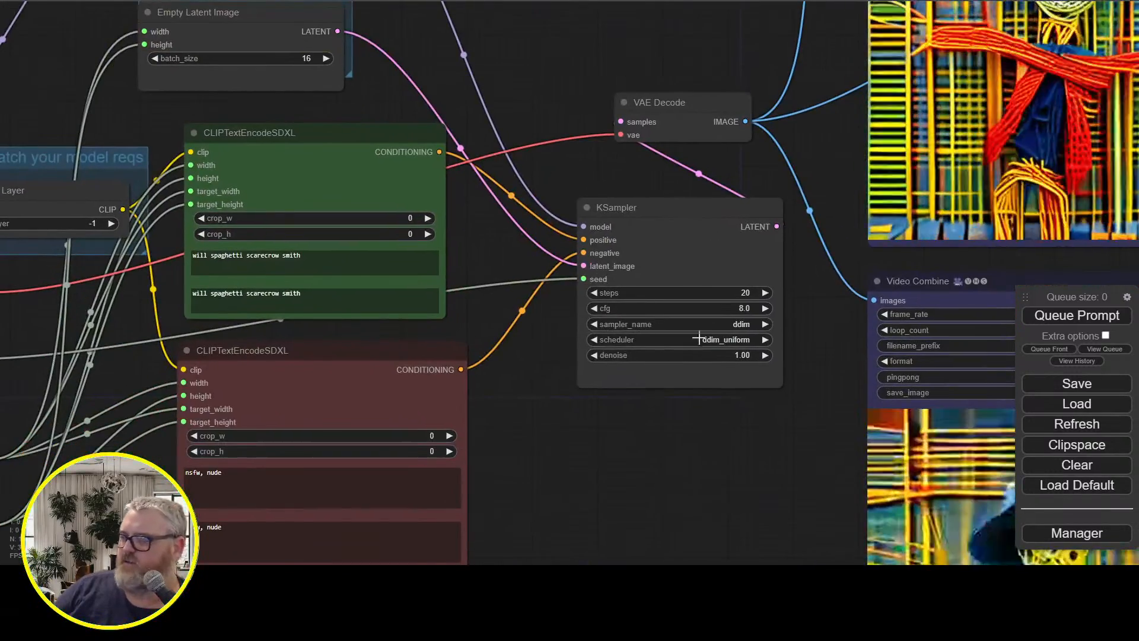
Change both text prompts of the positive CLIPTextEncodeSDXL node to "will smith, spaghetti scarecrow"
click(270, 257)
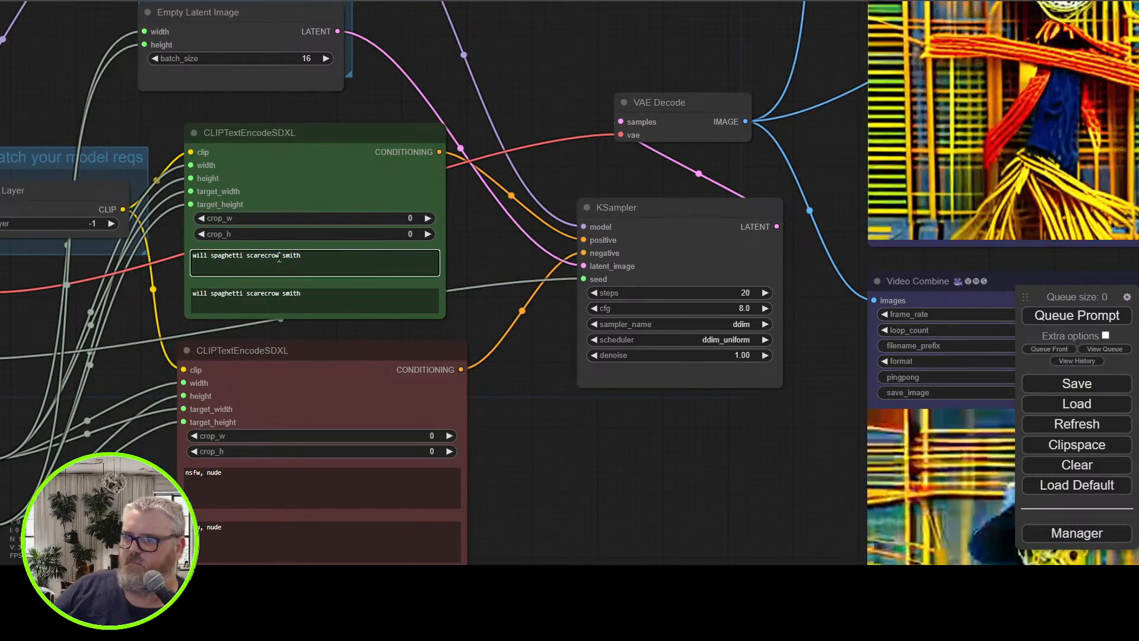
key(BackSpace)
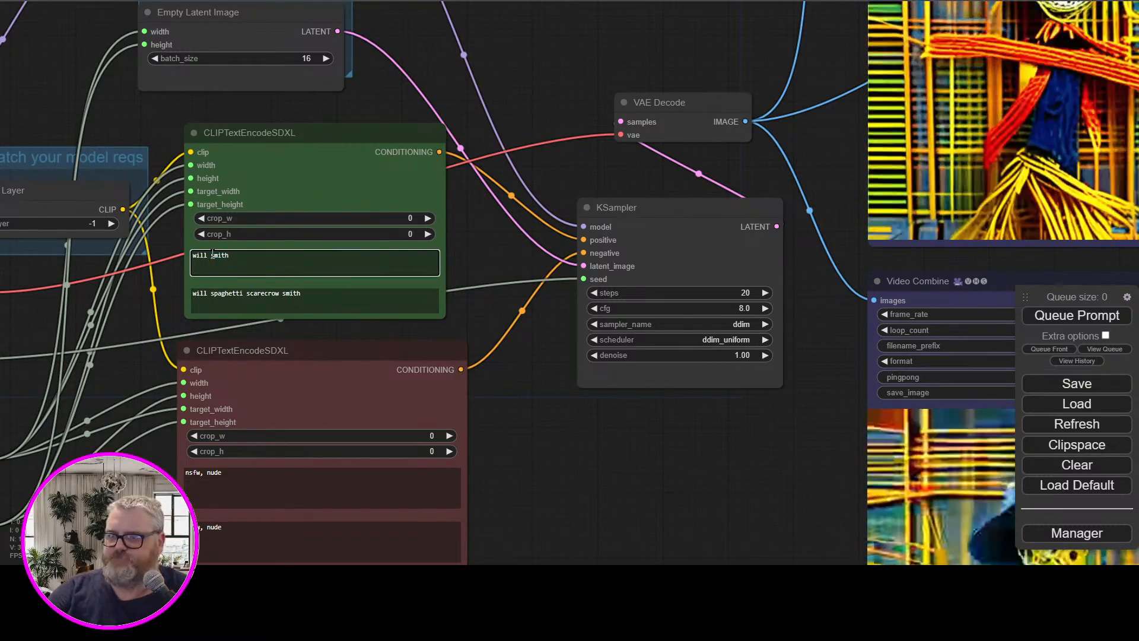
key(BackSpace)
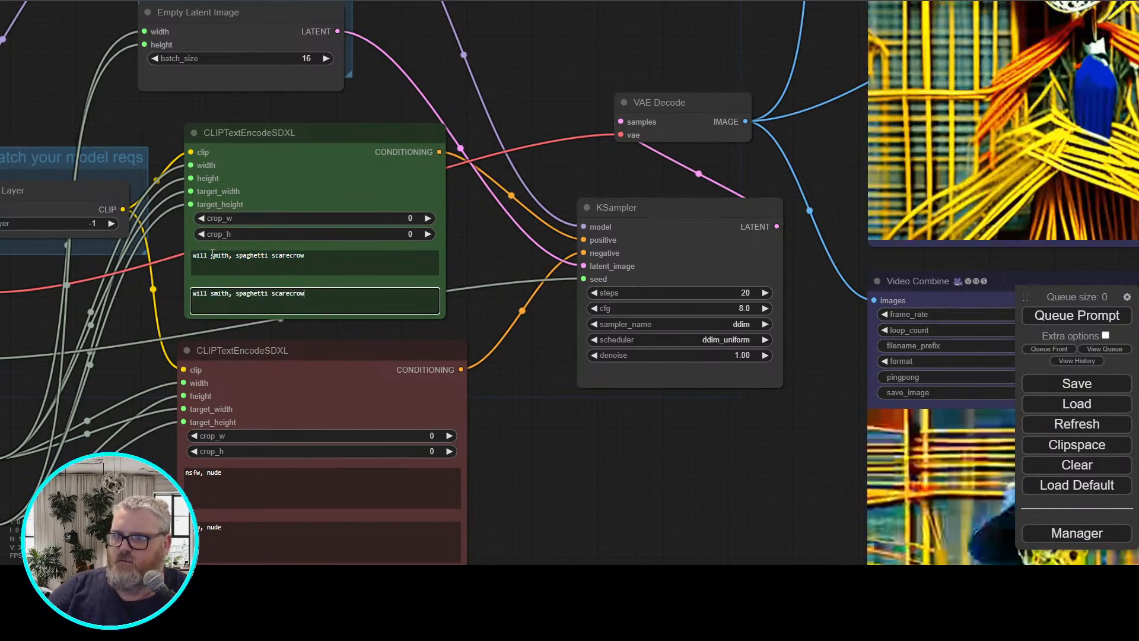
Keep the Empty Latent Image batch_size at 16 and queue the generation
scroll(347, 231, up, 4)
scroll(357, 290, down, 6)
drag(501, 135, 616, 362)
click(424, 344)
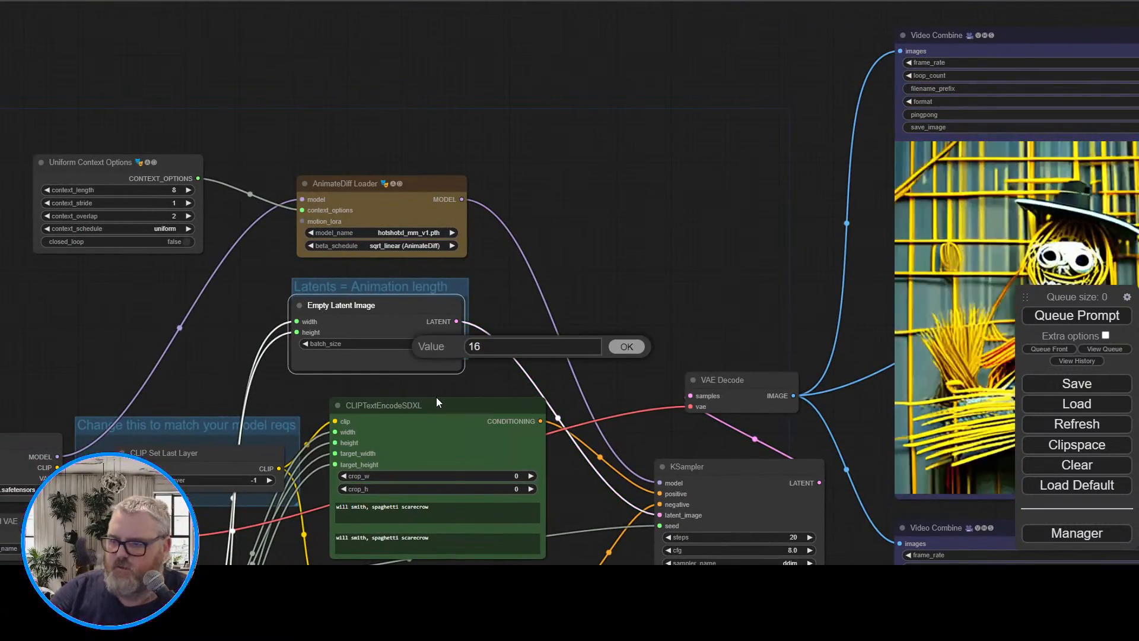
click(626, 347)
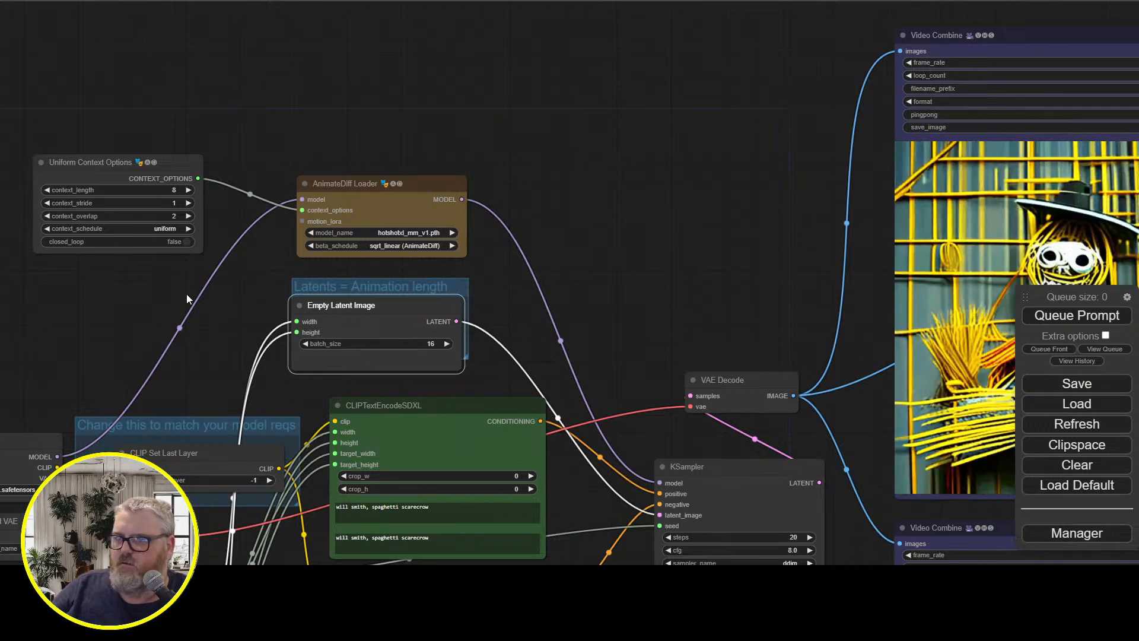
drag(130, 318, 429, 119)
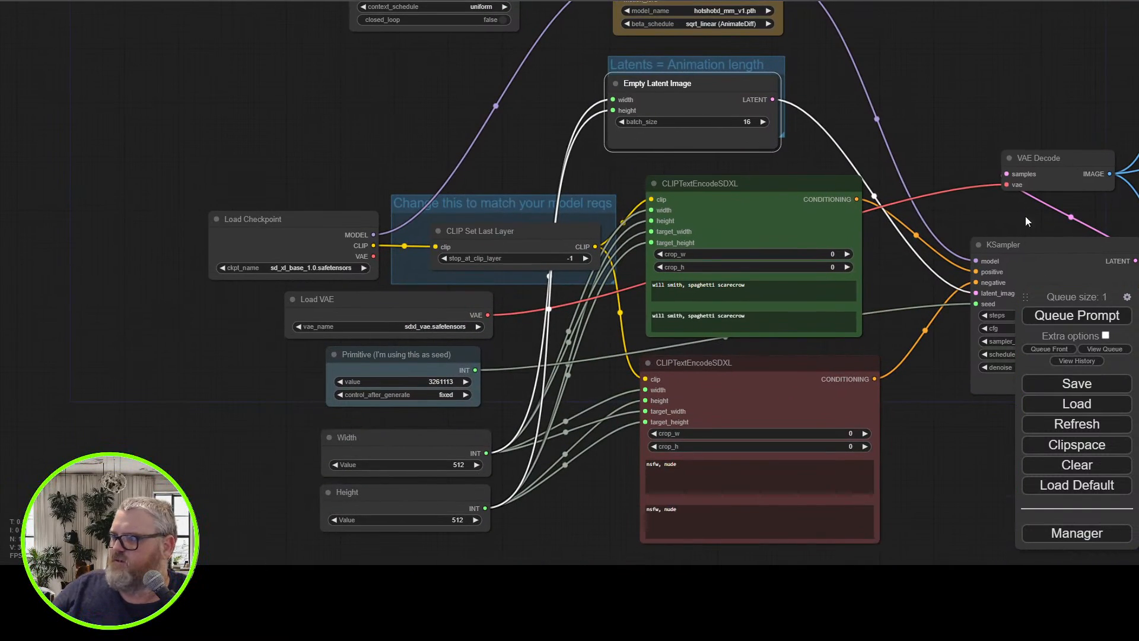
Close the extra terminal windows and follow the sampling progress in the ComfyUI console, then return to the workflow
drag(973, 98, 227, 336)
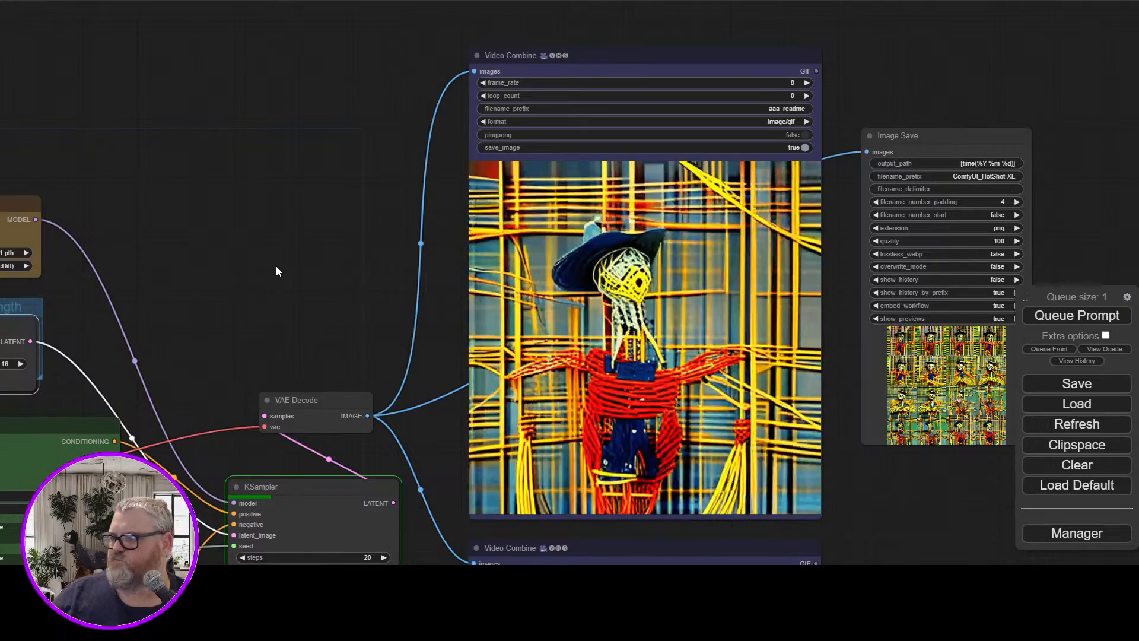
drag(299, 331, 322, 179)
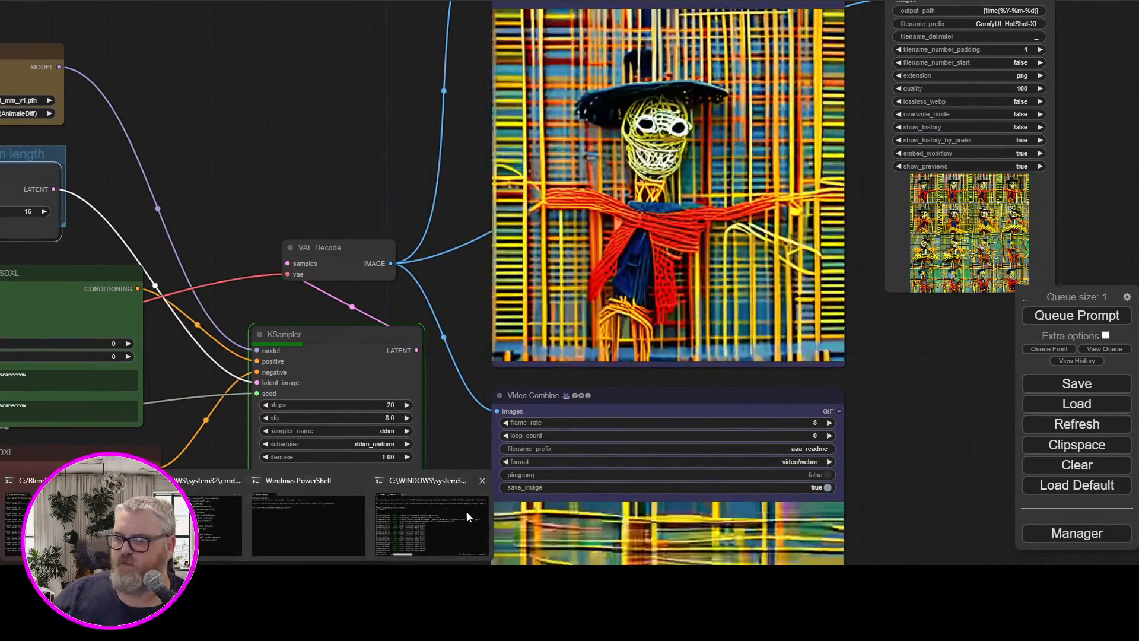
click(279, 516)
mouse_move(276, 511)
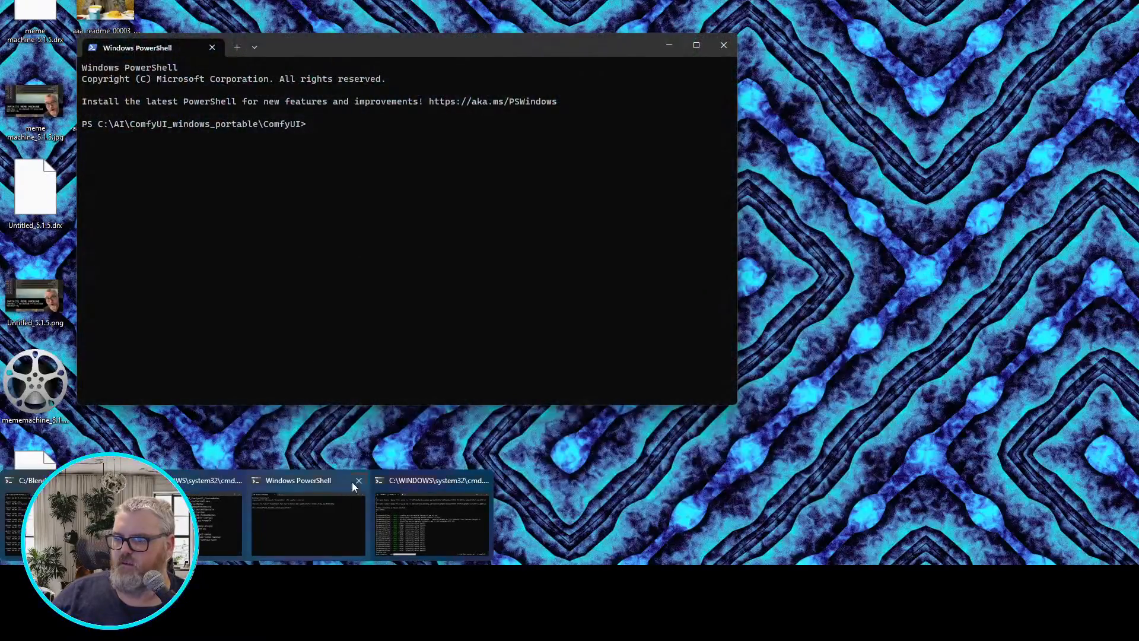
click(358, 481)
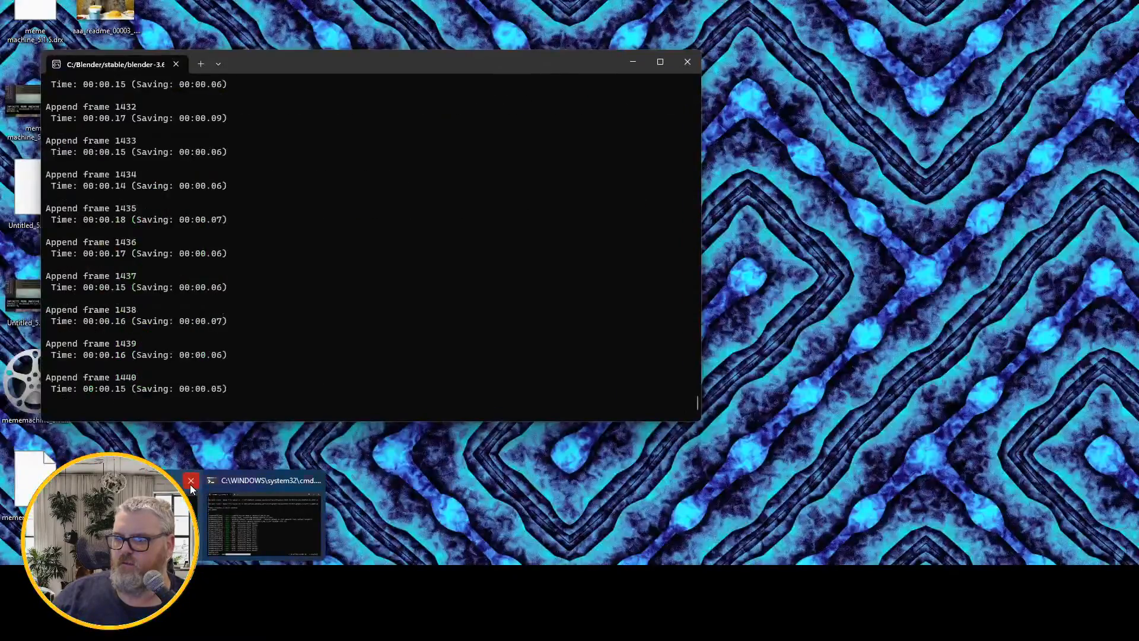
click(189, 484)
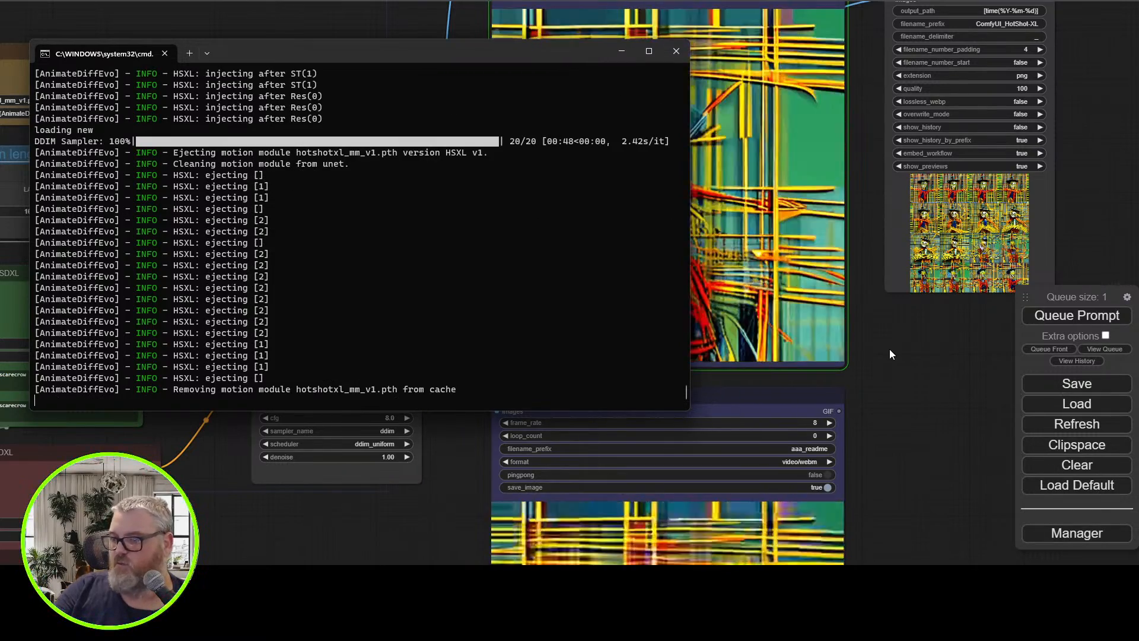
click(911, 365)
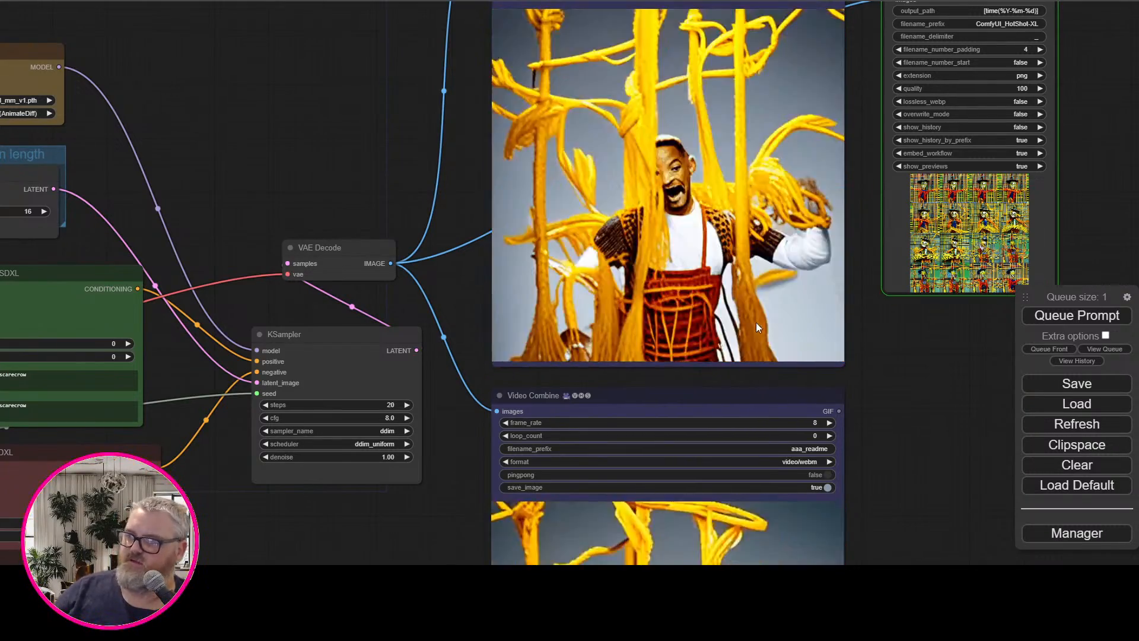
Replace both positive prompts with "thom yorke tapdancing in the rain"
scroll(326, 160, down, 2)
drag(319, 151, 394, 201)
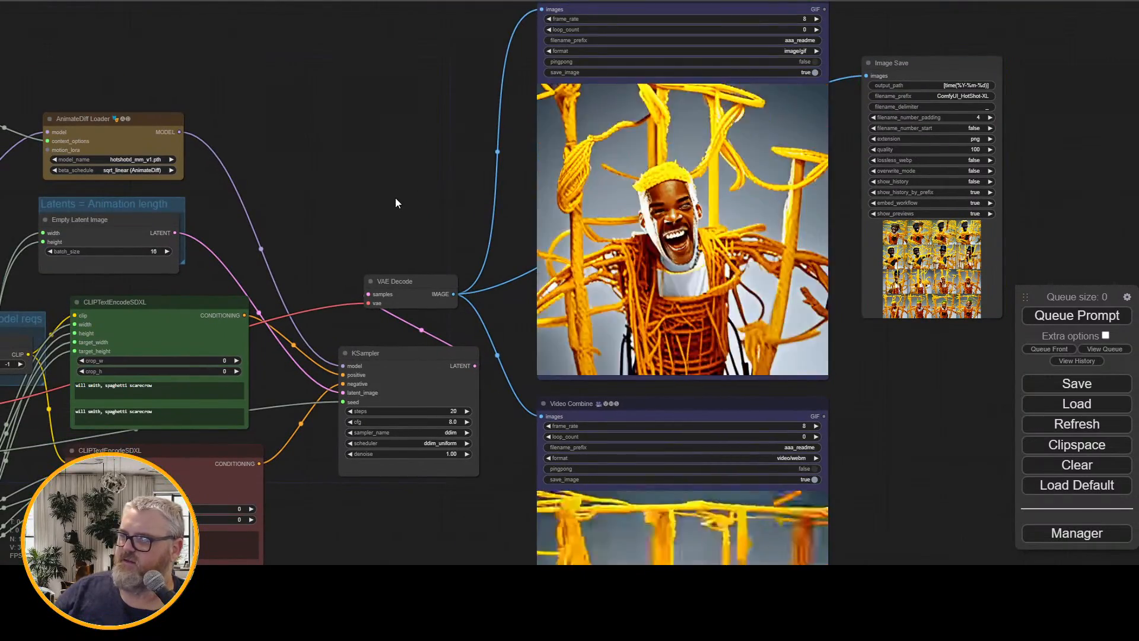
drag(396, 199, 478, 185)
scroll(398, 180, down, 2)
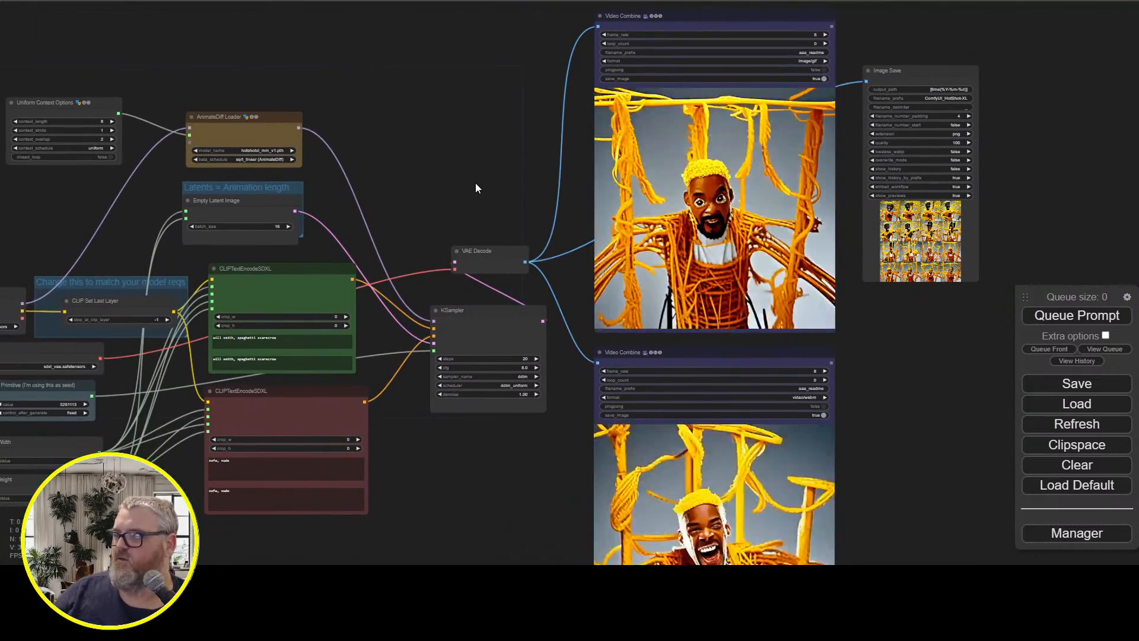
triple_click(290, 337)
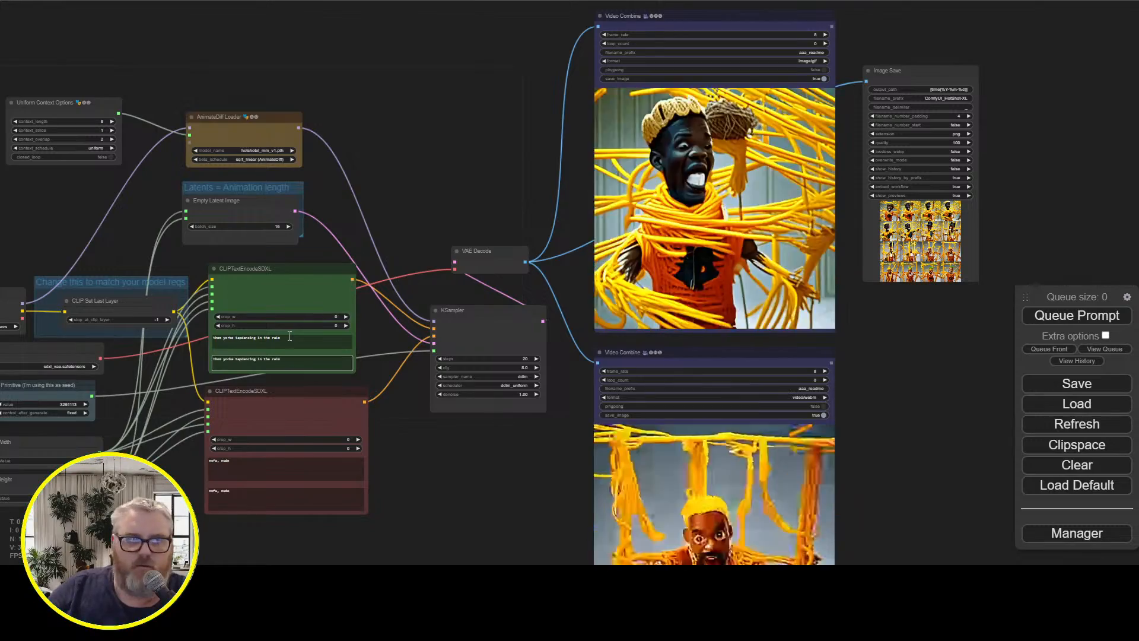
scroll(366, 226, up, 3)
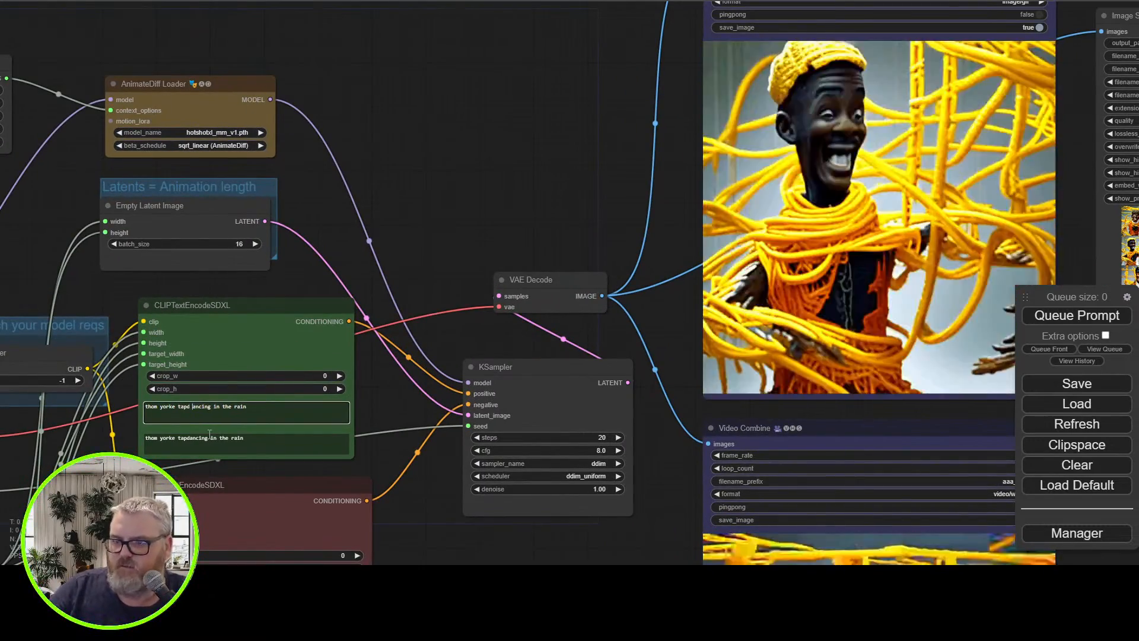
Correct both positive prompts to "thom yorke, tap dancing in the rain" and queue the generation
click(188, 438)
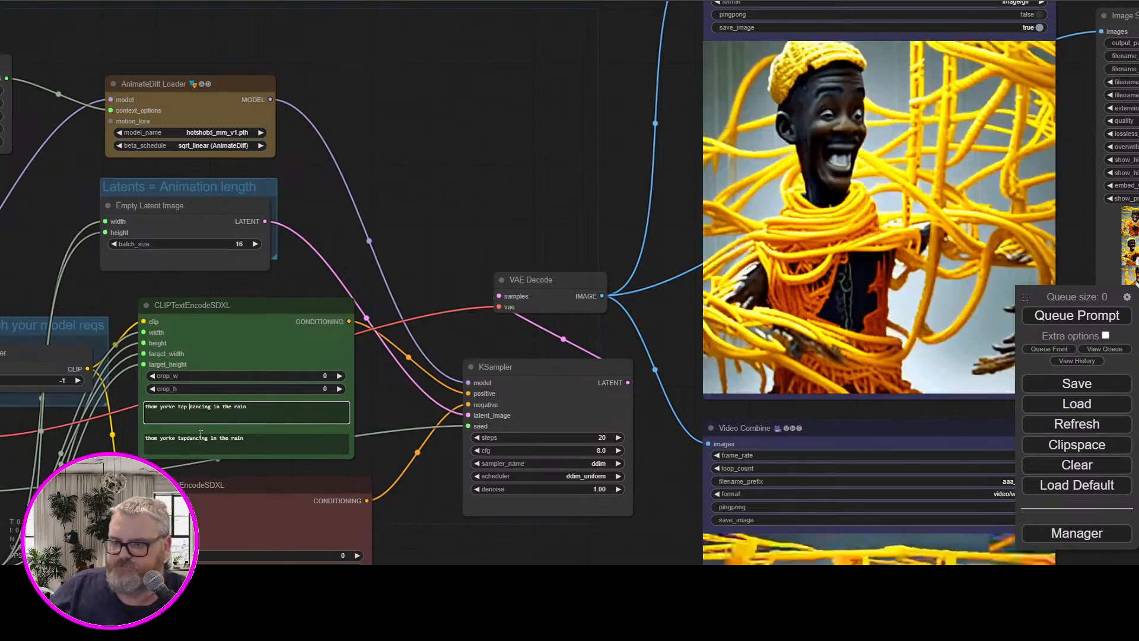
key(Left)
key(Left)
key(Left)
key(Left)
key(Left)
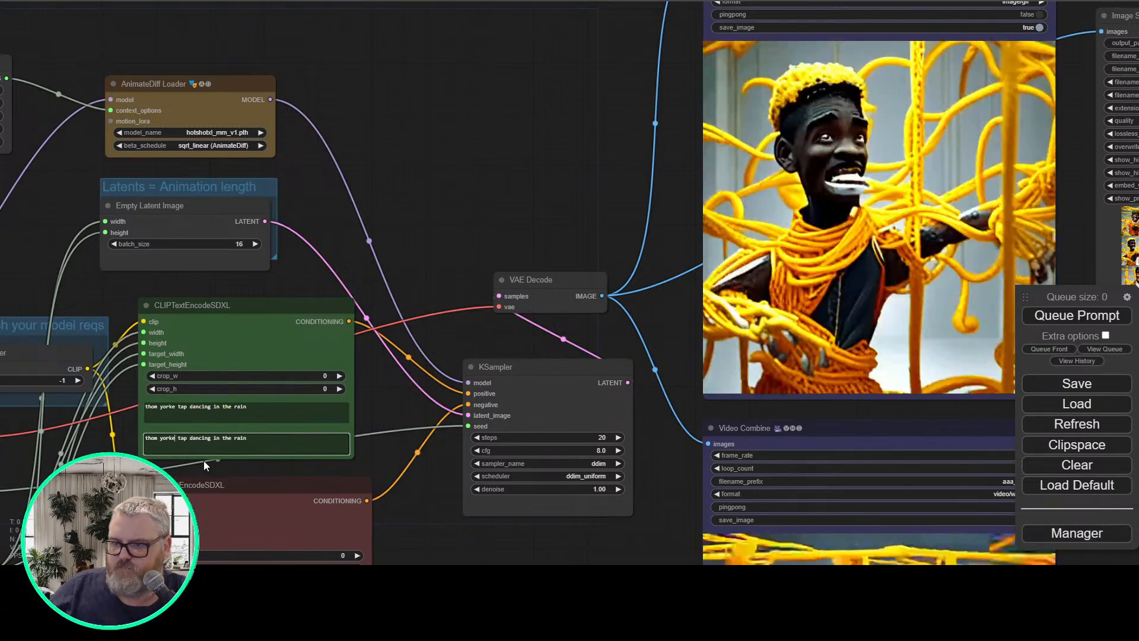
text(,)
click(176, 407)
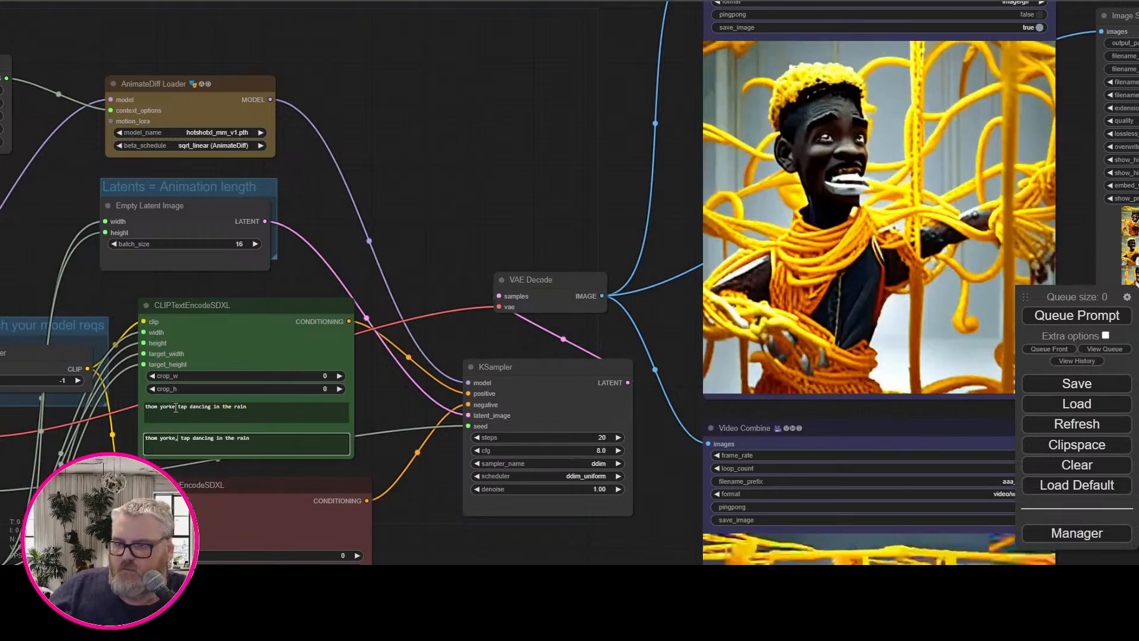
text(,)
click(1065, 318)
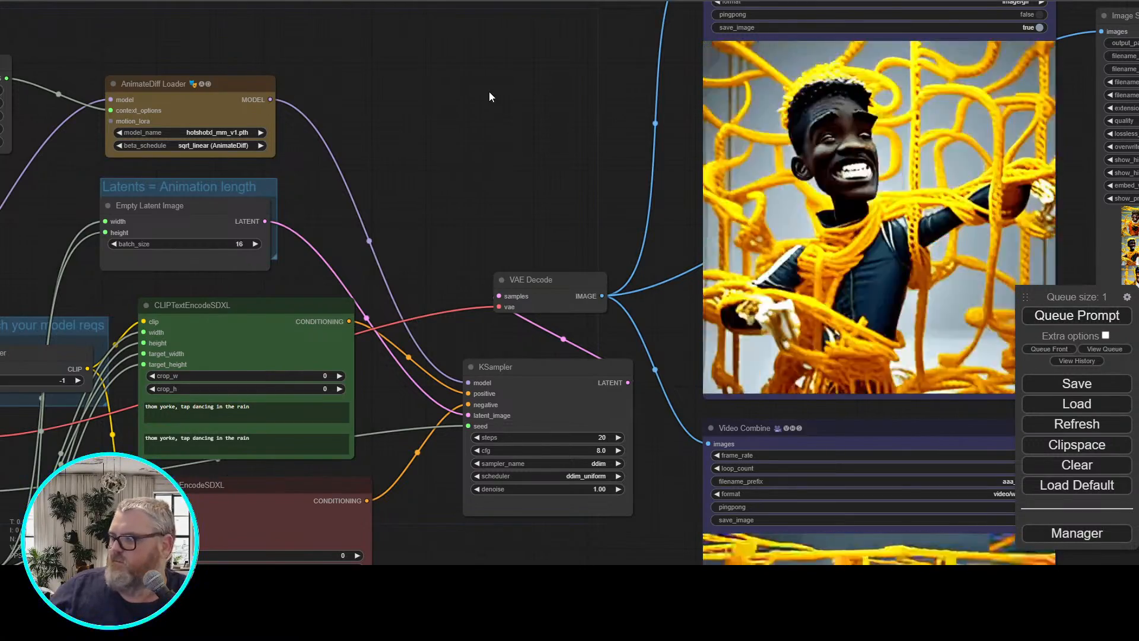
Examine the tap-dancing animation in the Video Combine previews and its frames in the Image Save node
scroll(508, 128, down, 3)
drag(511, 151, 385, 178)
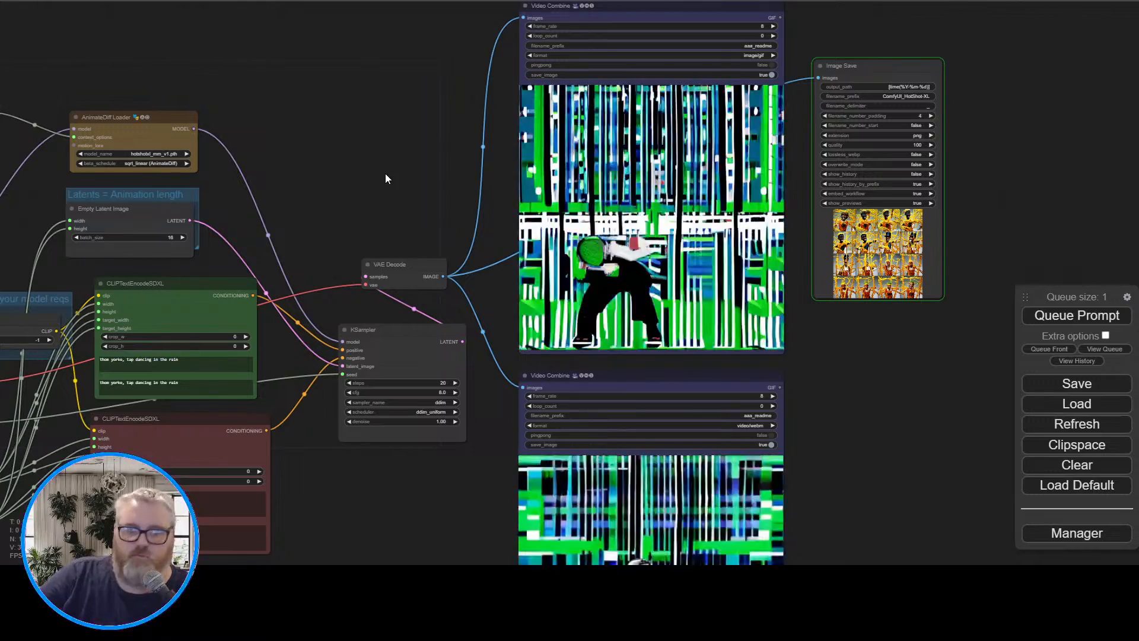
scroll(414, 481, up, 3)
drag(427, 516, 369, 536)
scroll(275, 183, up, 2)
scroll(289, 180, down, 3)
drag(346, 121, 305, 228)
scroll(305, 228, up, 2)
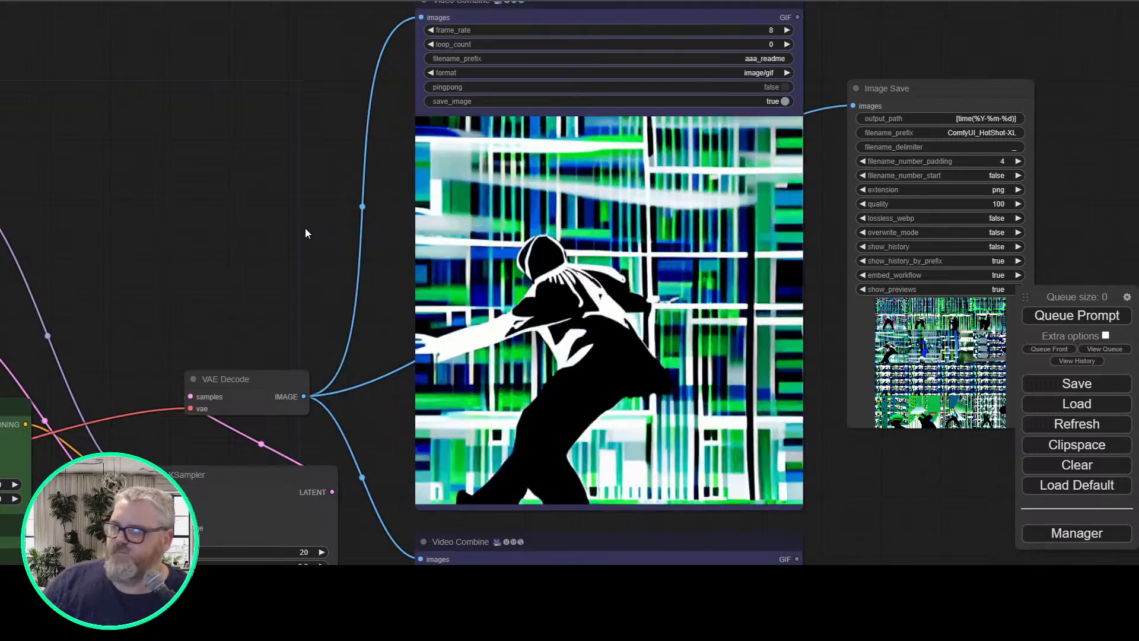
scroll(215, 203, down, 4)
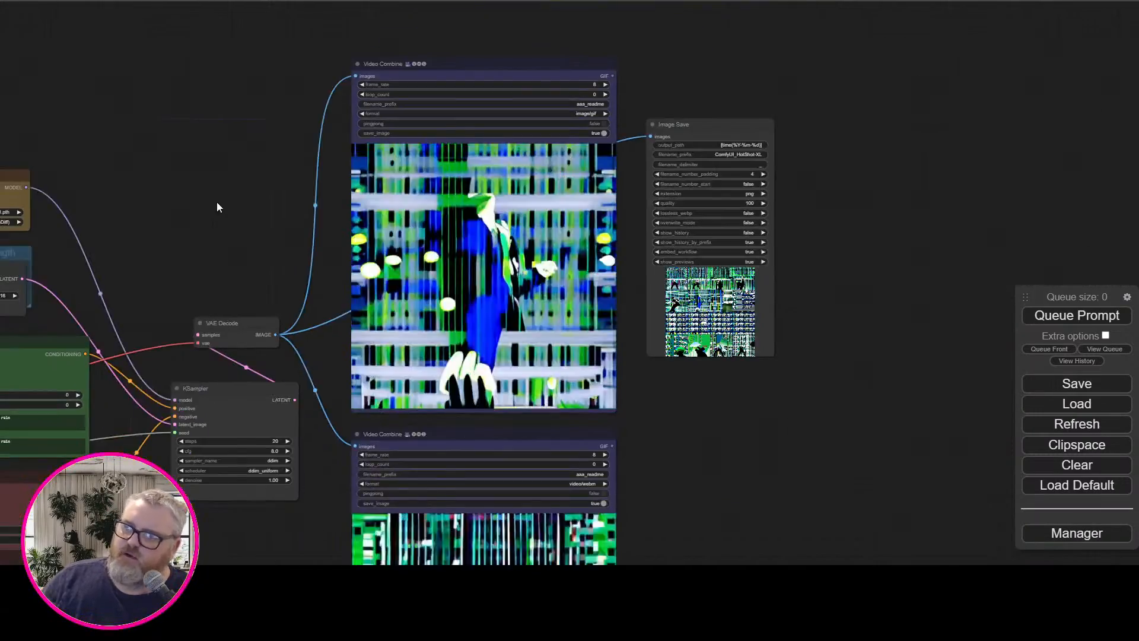
Set the seed primitive's value to 3262275 and the Width node to 768
drag(216, 203, 419, 102)
scroll(378, 169, up, 3)
drag(354, 156, 522, 62)
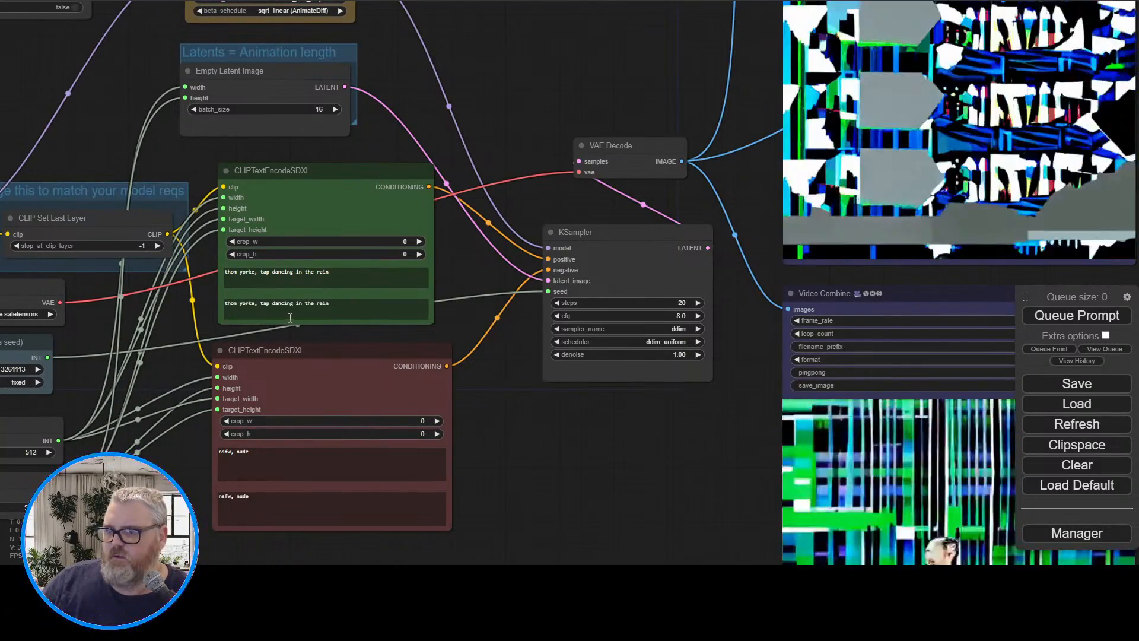
drag(15, 314, 376, 287)
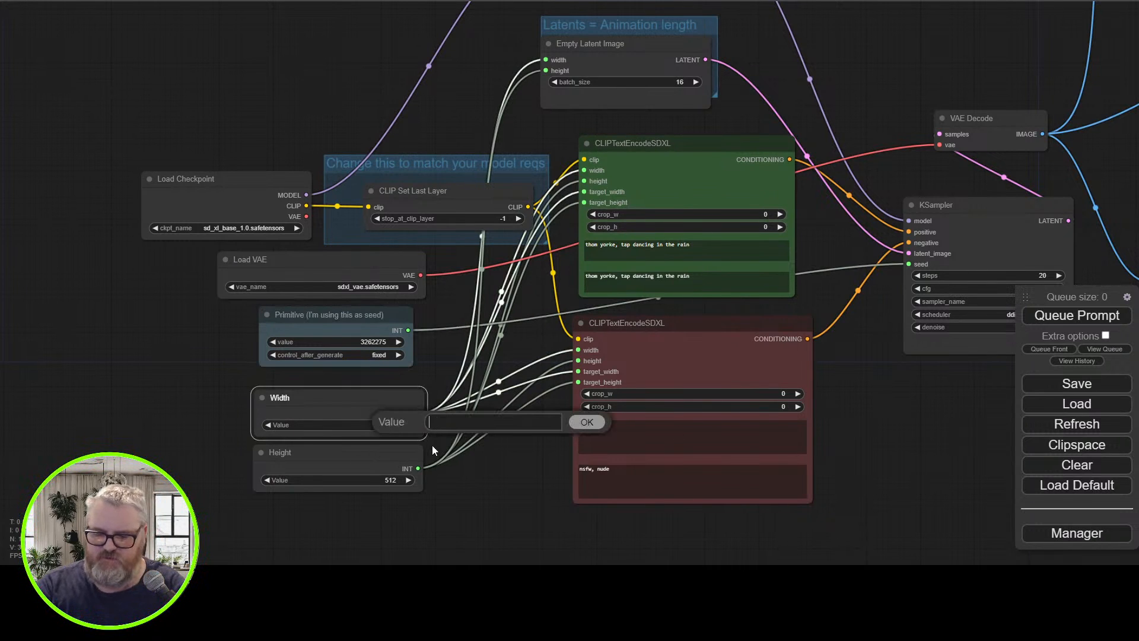
text(8)
key(Return)
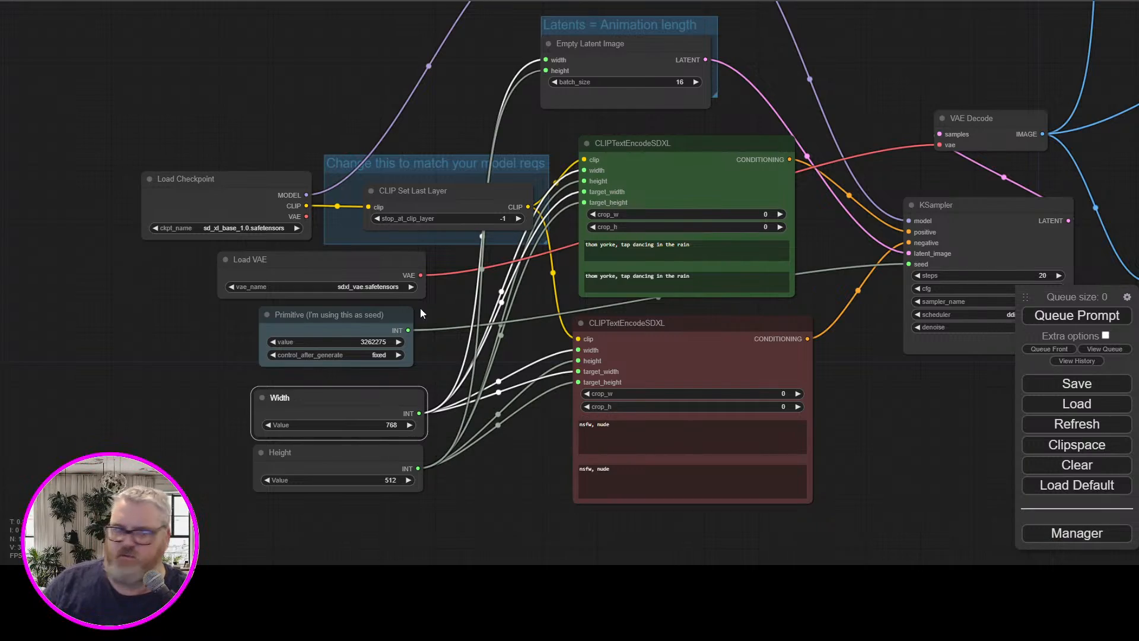
Change both positive prompts to "adorable teddy bear playing acoustic guitar in the forest" and queue the generation
drag(842, 101, 258, 342)
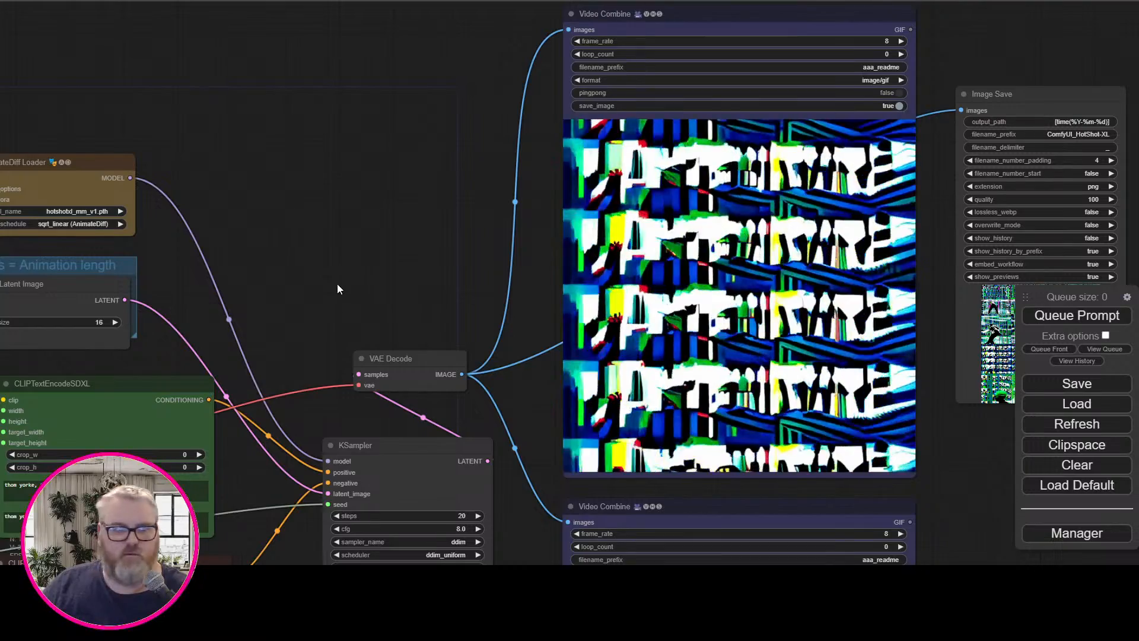
drag(337, 284, 348, 276)
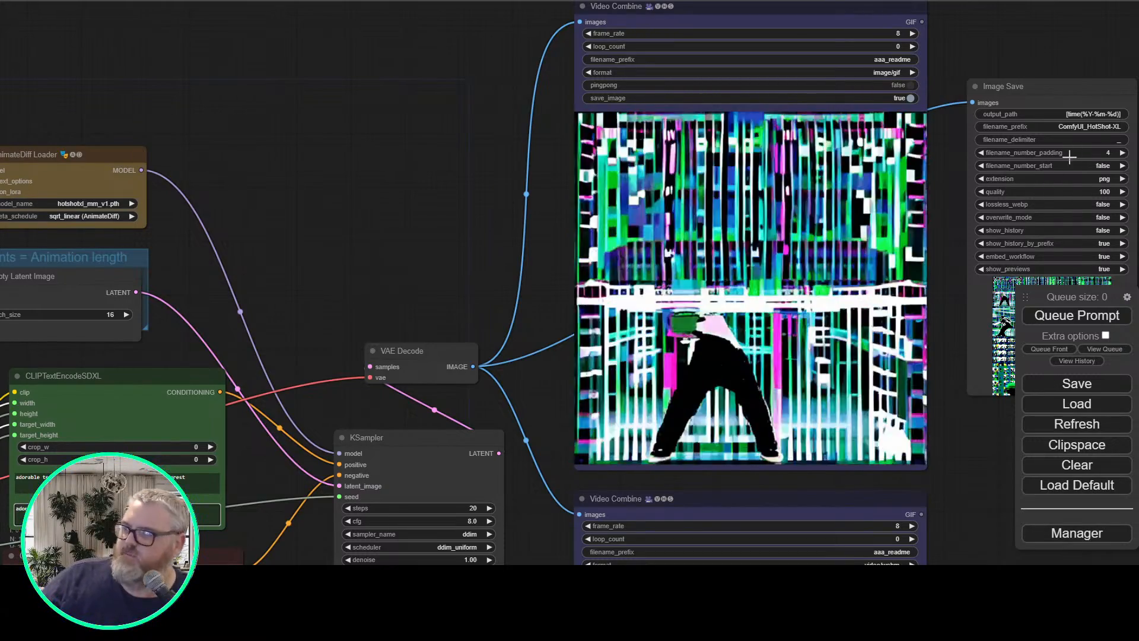
click(1066, 319)
drag(500, 242, 532, 201)
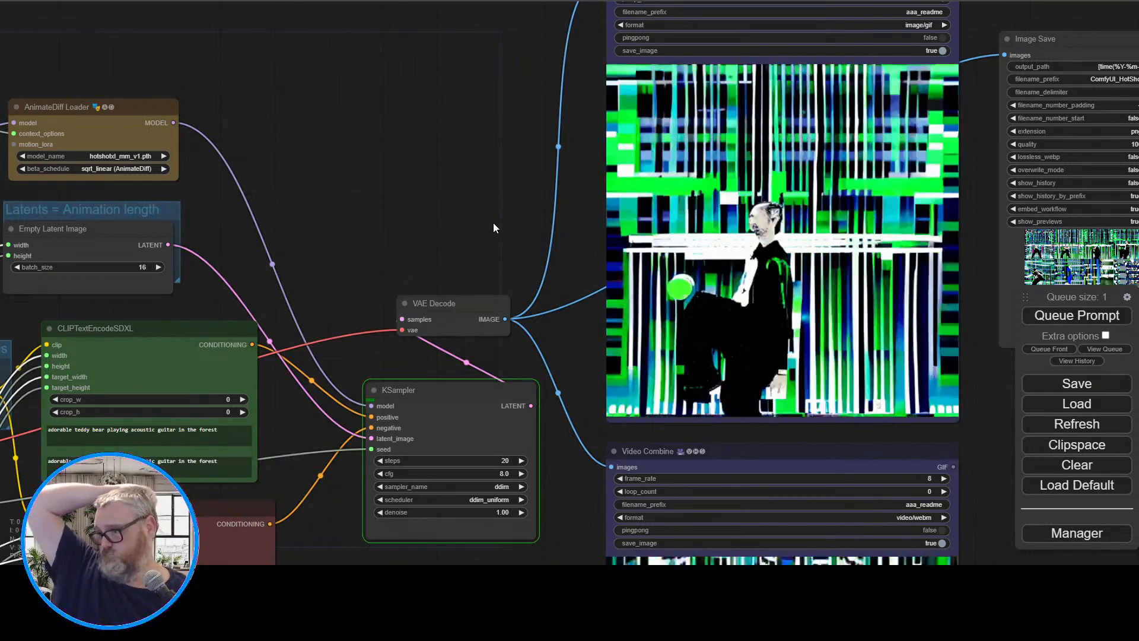
Examine the saved tap-dancing frames up close in the Image Save preview, then return to the sampler area
drag(493, 223, 1, 230)
scroll(420, 325, up, 12)
scroll(530, 282, up, 5)
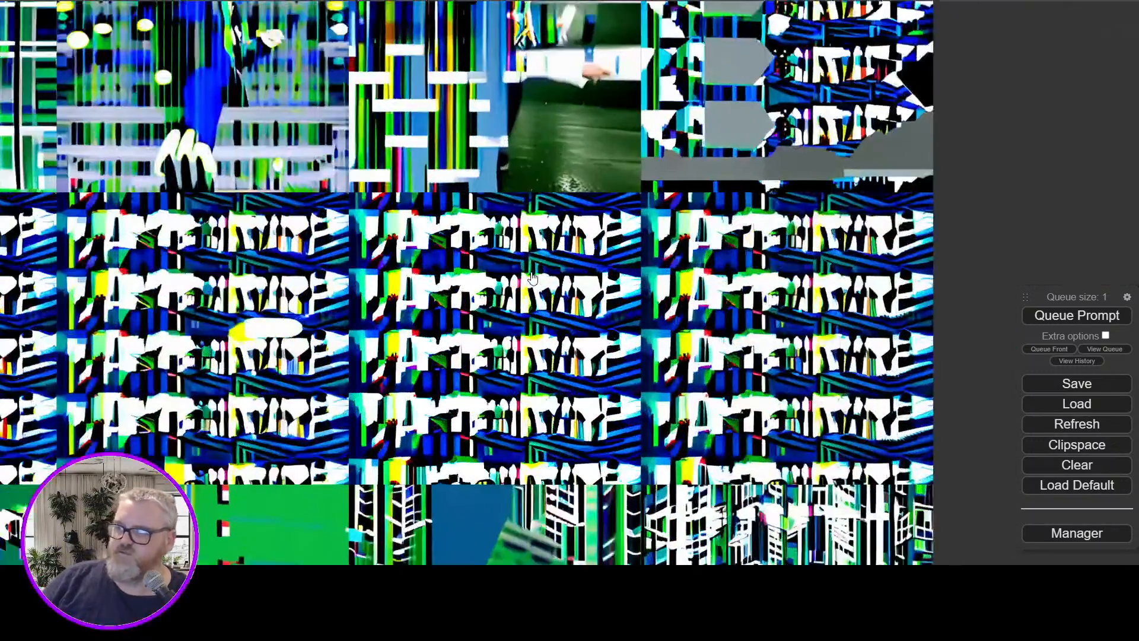
scroll(532, 284, down, 3)
drag(925, 204, 926, 240)
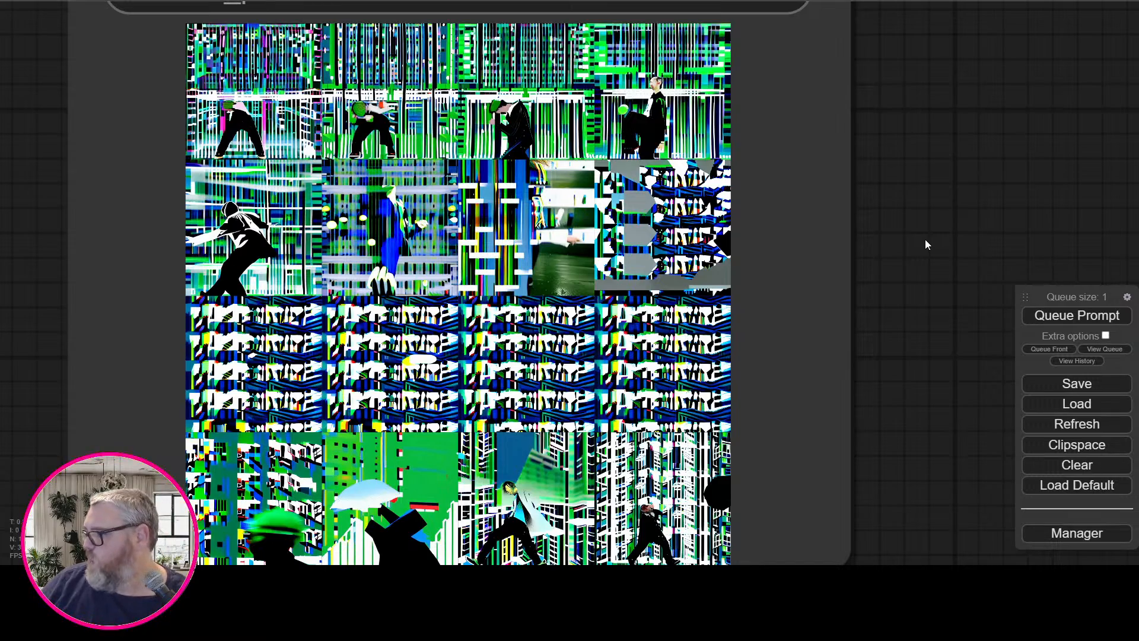
scroll(632, 360, down, 18)
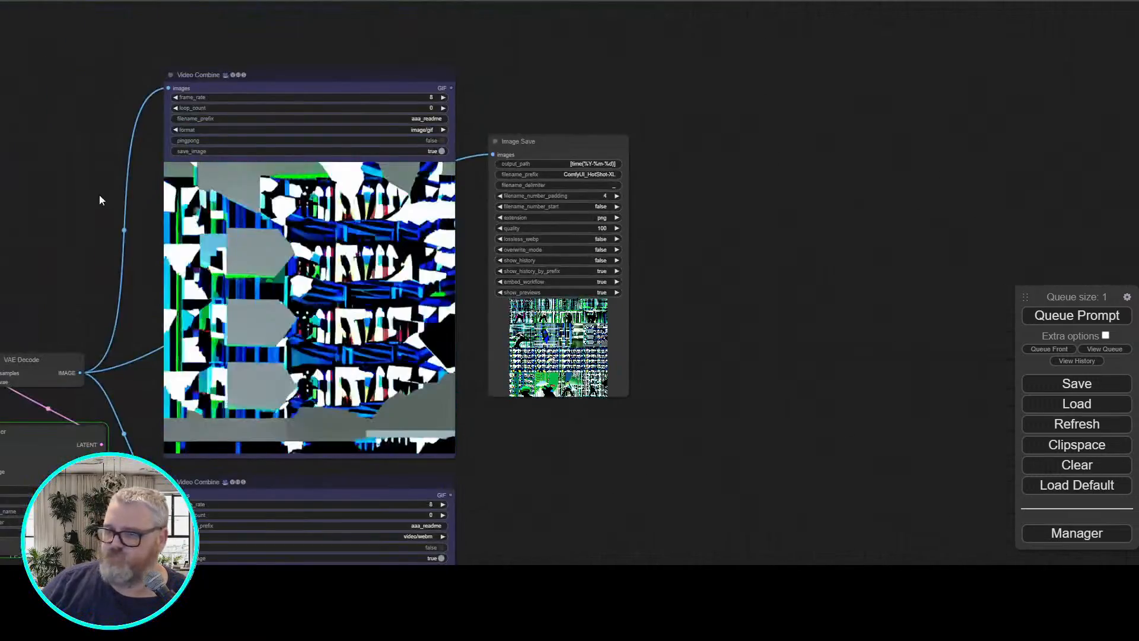
drag(99, 200, 537, 114)
scroll(465, 129, up, 5)
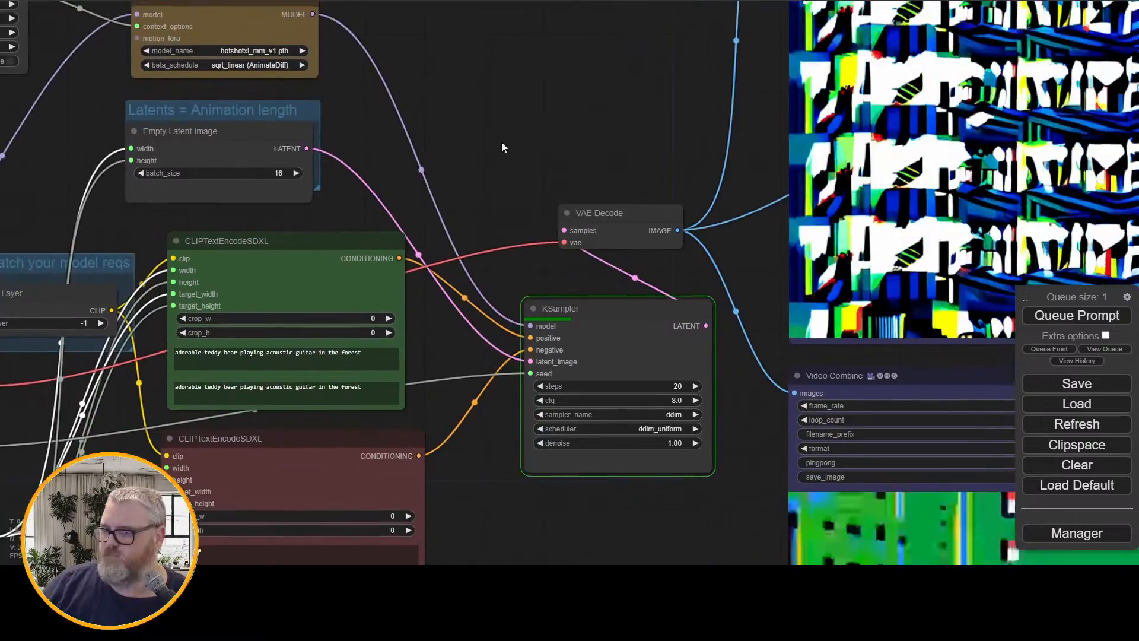
drag(502, 147, 361, 257)
scroll(448, 127, down, 4)
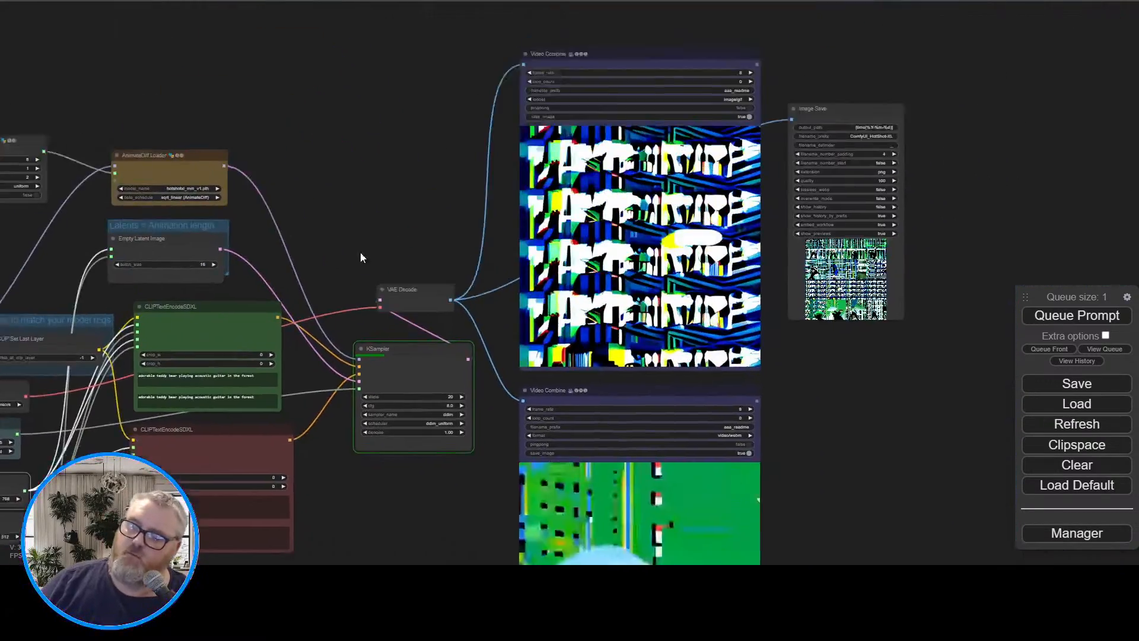
Search the available nodes for "film" and "interp", and close the search without adding a node
scroll(382, 222, up, 5)
right_click(378, 177)
click(410, 176)
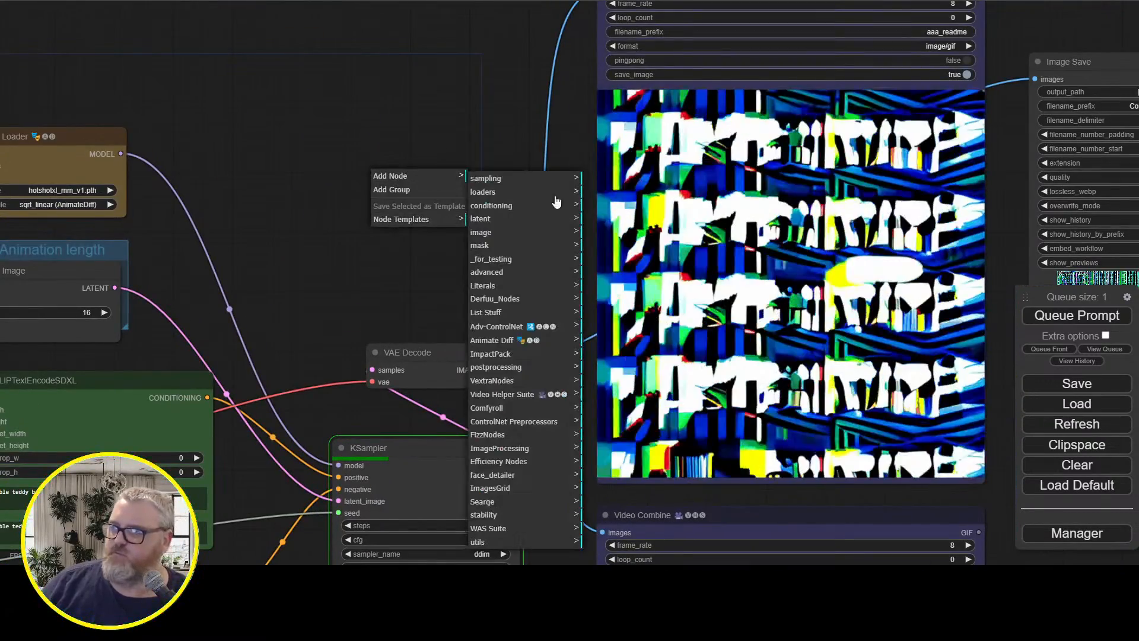
double_click(325, 262)
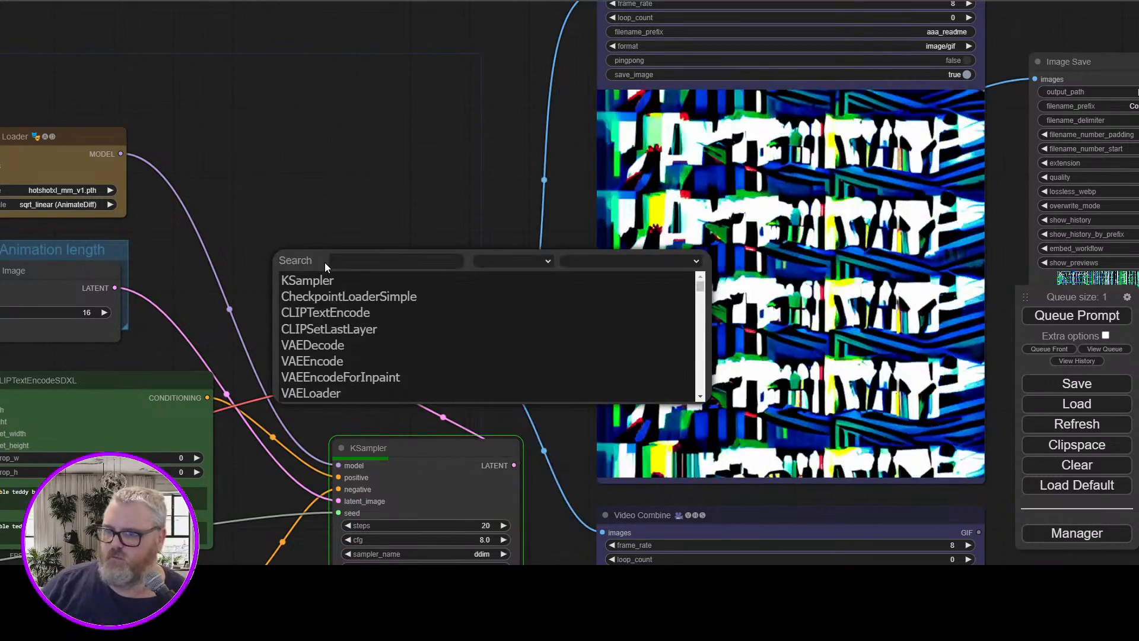
text(film)
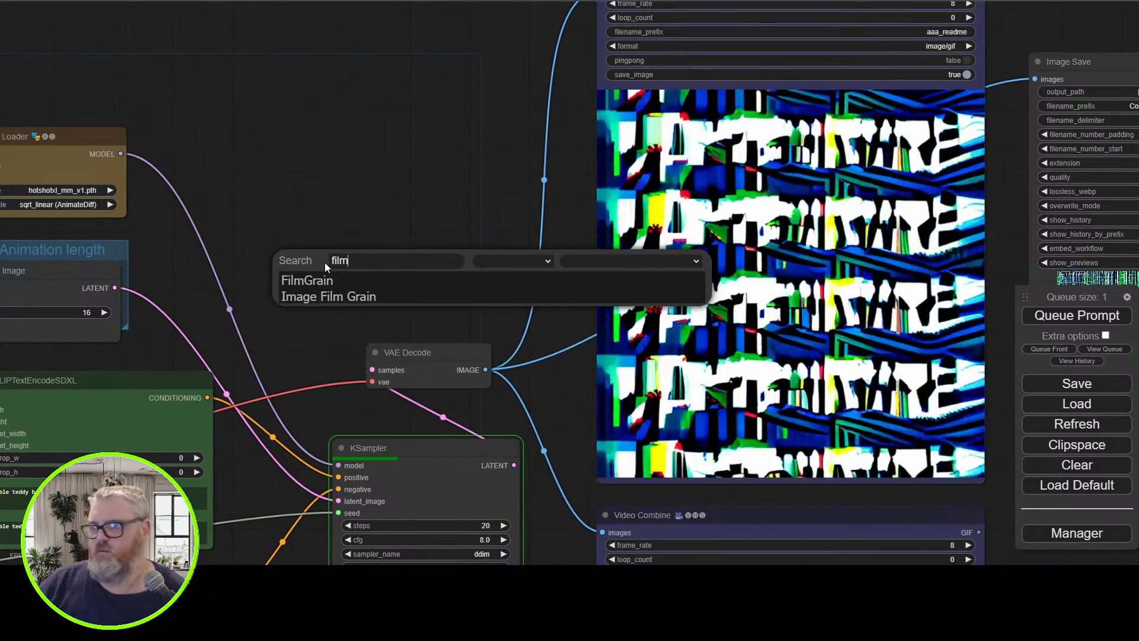
double_click(353, 260)
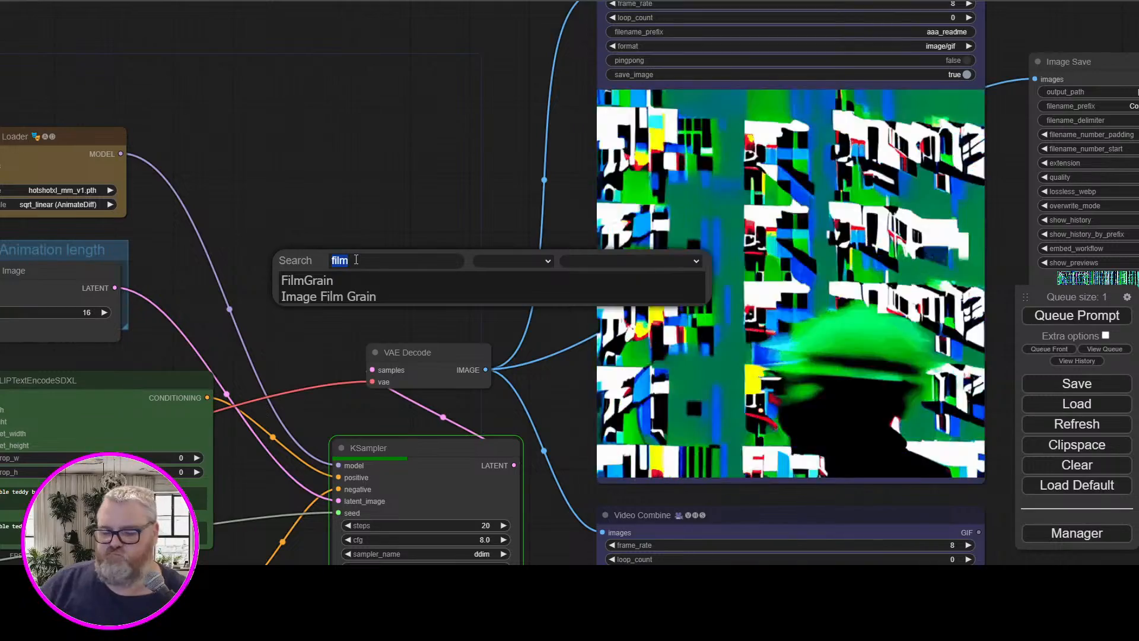
key(BackSpace)
text(interp)
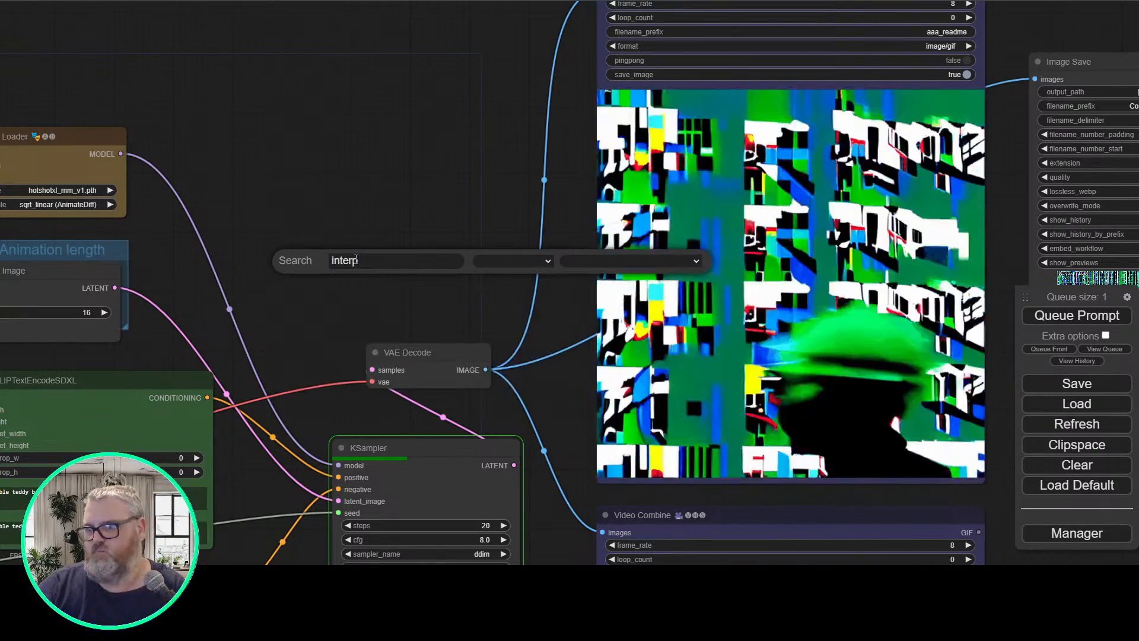
key(Escape)
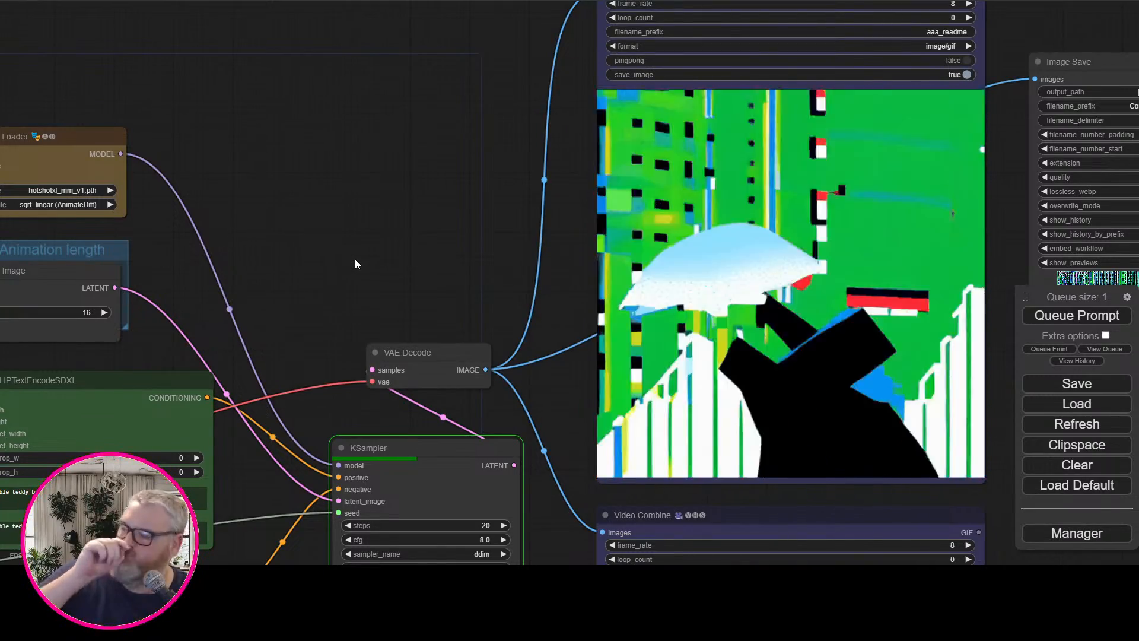
Search the installable custom nodes for "interp", install MTB Nodes and return to the workflow
scroll(356, 232, down, 5)
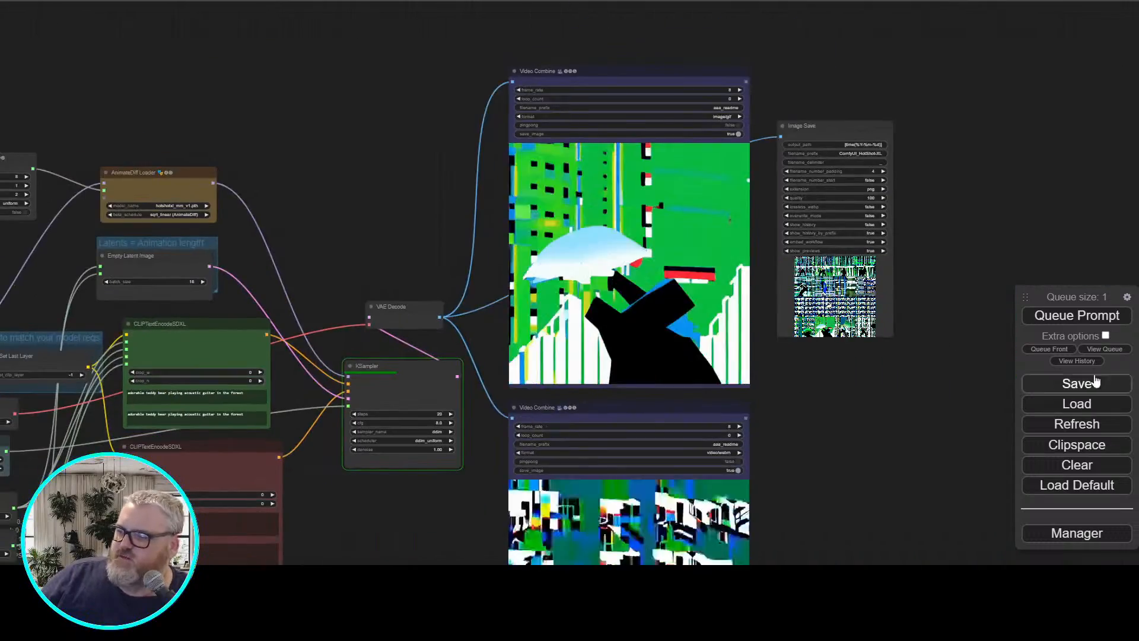
click(1062, 532)
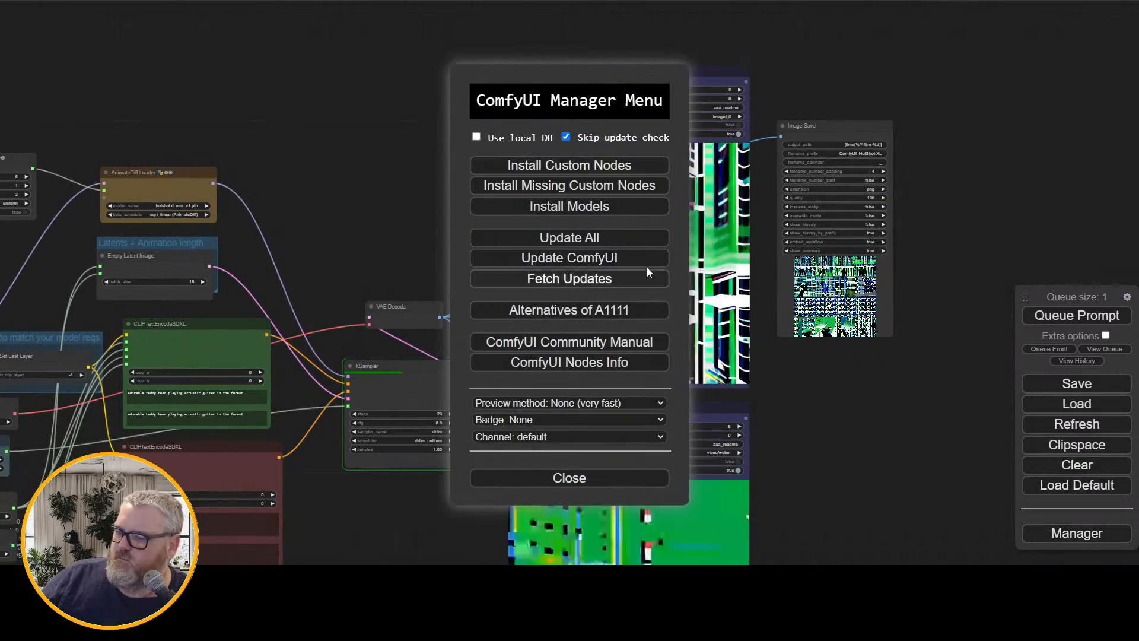
click(558, 163)
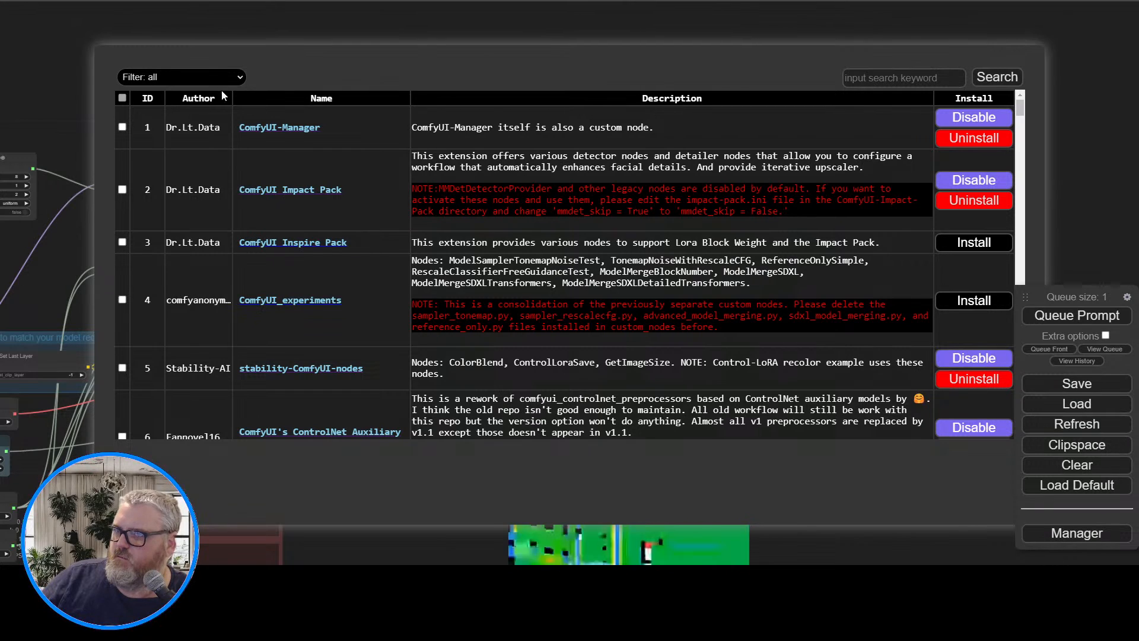
click(874, 77)
text(inter)
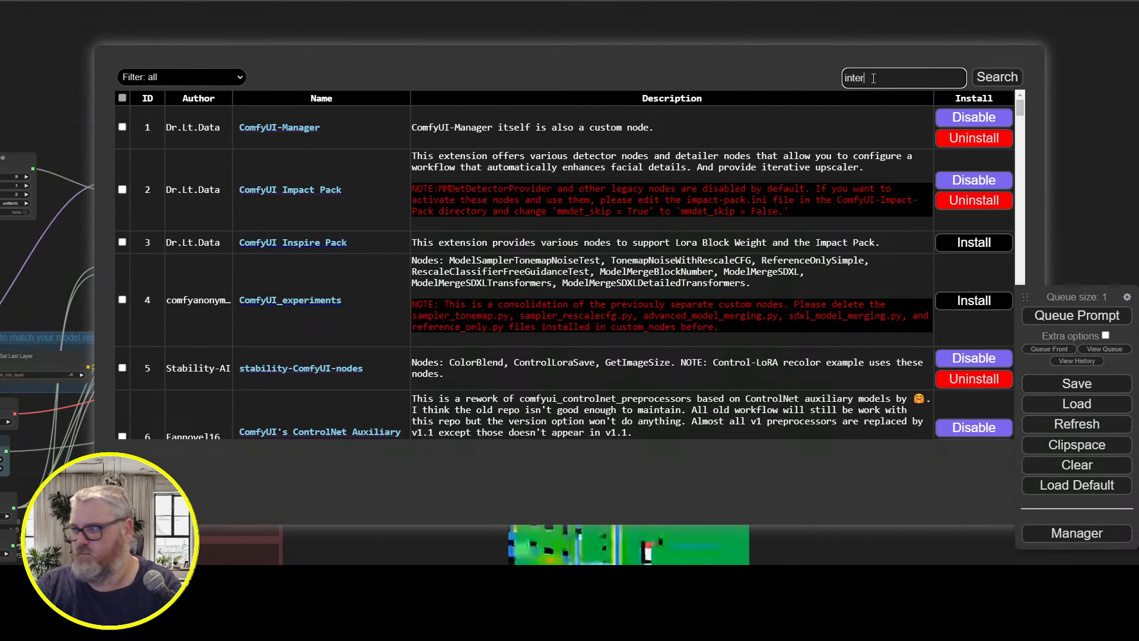
text(p)
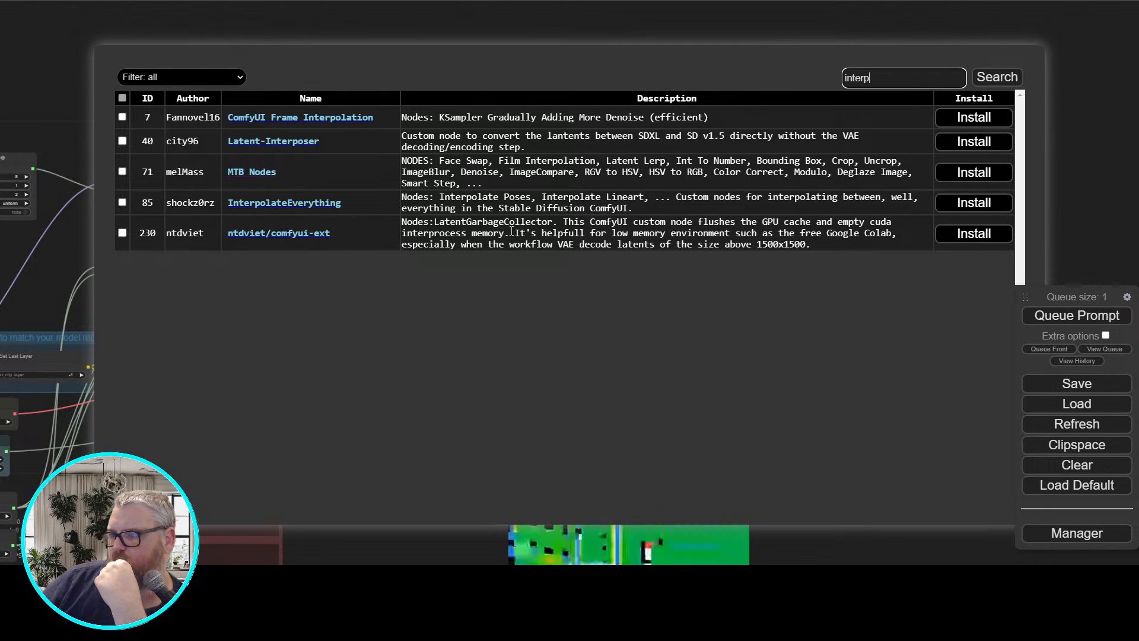
click(987, 174)
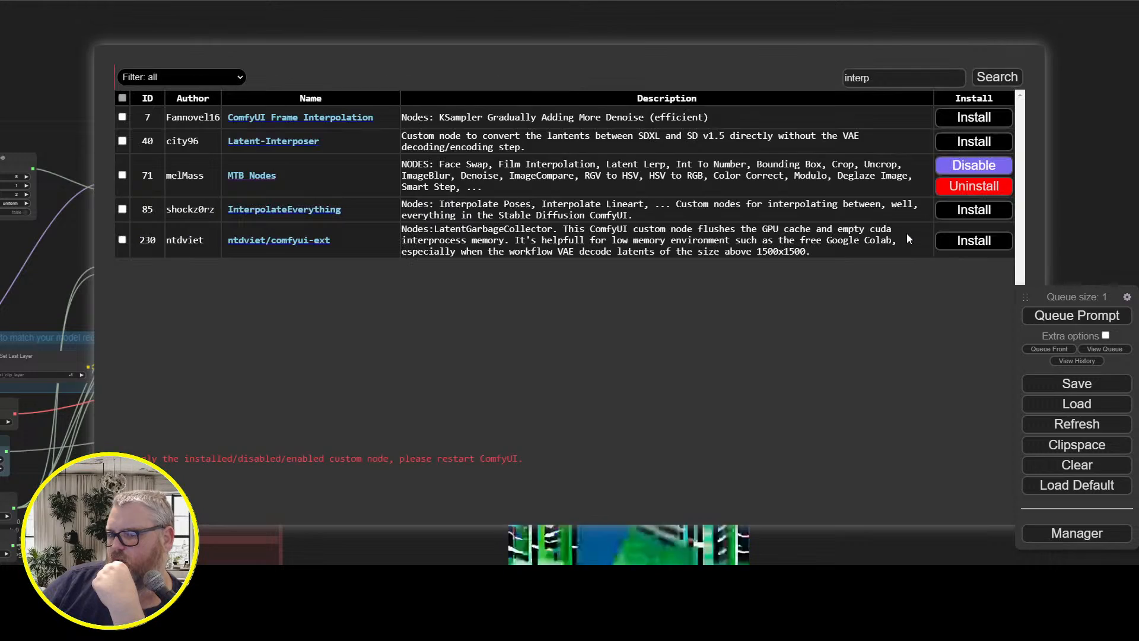
click(135, 496)
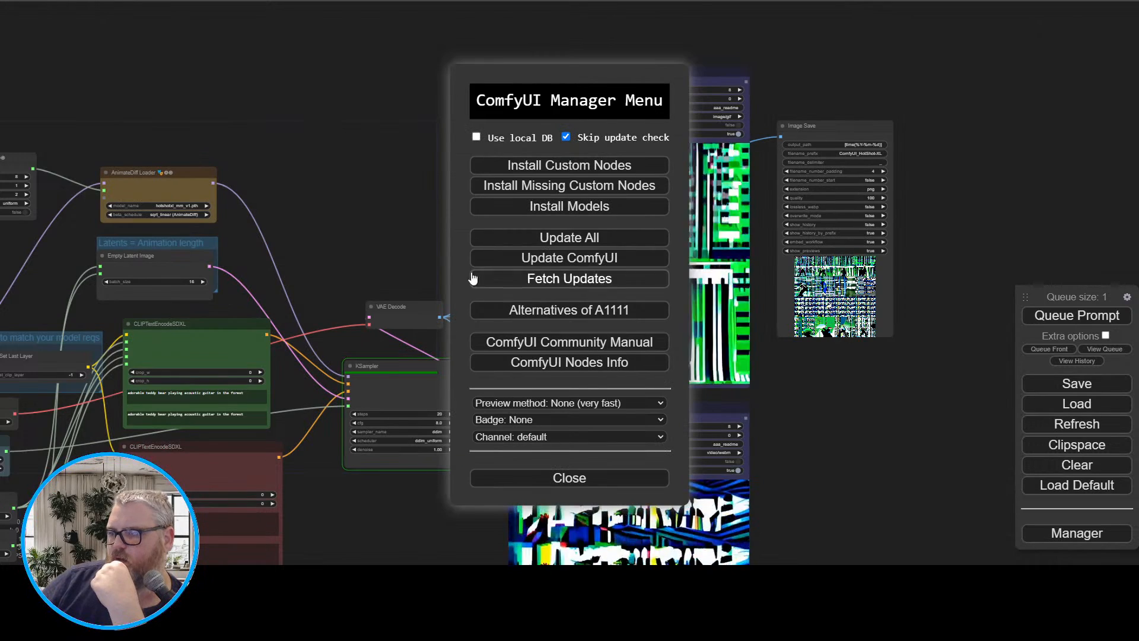
click(537, 483)
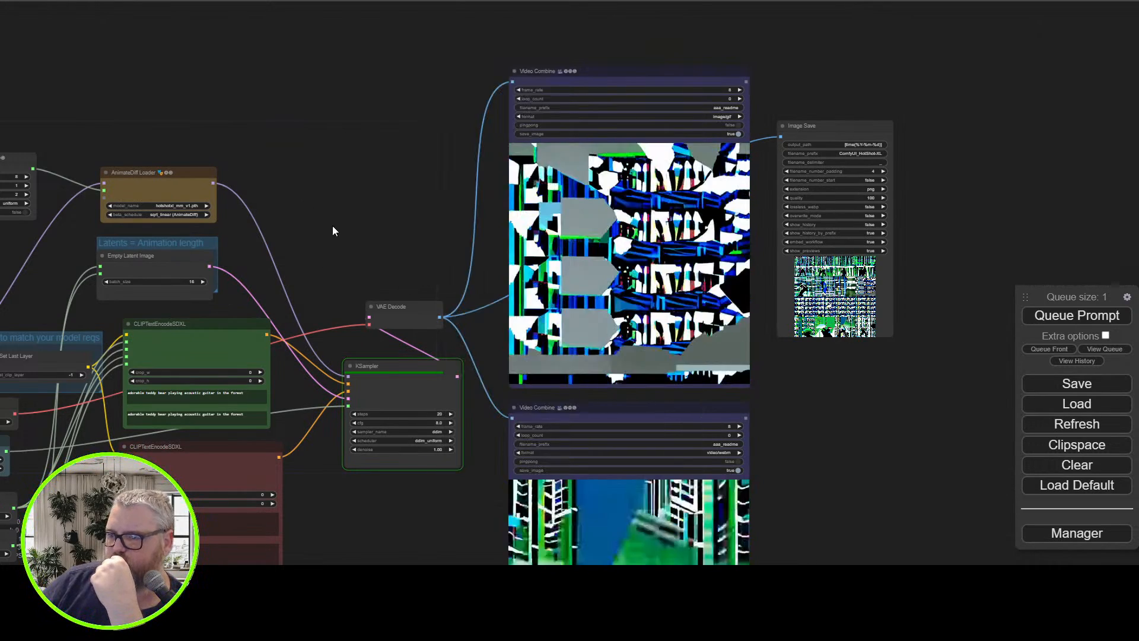
Set the output format of the video/webm Video Combine node to video/h264-mp4
drag(332, 226, 427, 149)
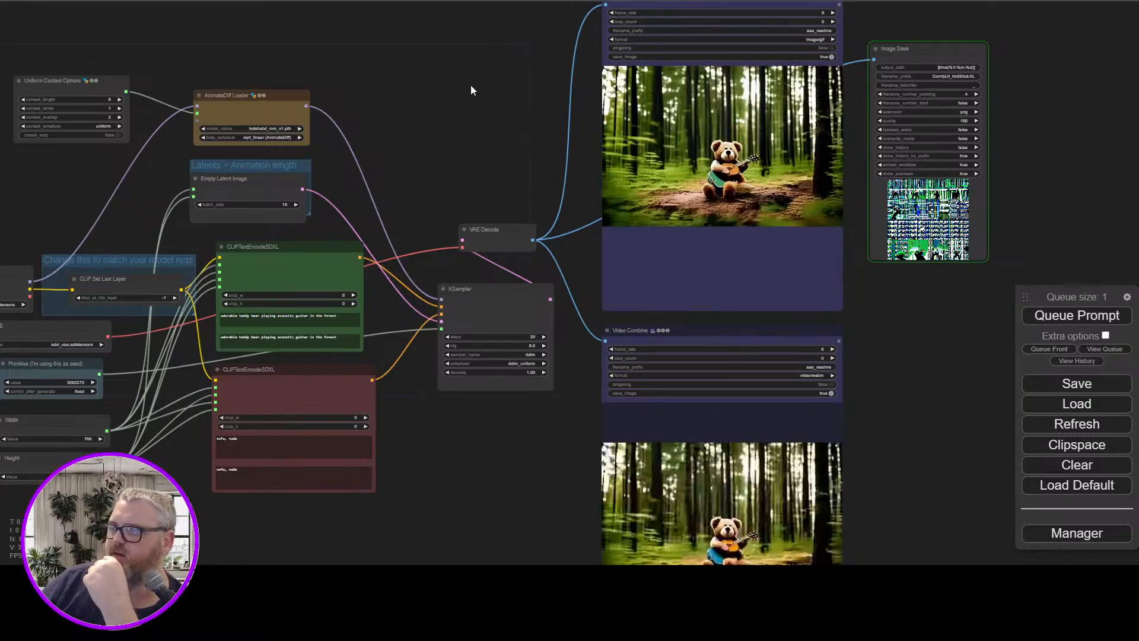
scroll(474, 94, up, 4)
scroll(620, 133, up, 2)
drag(614, 132, 211, 257)
scroll(423, 287, up, 3)
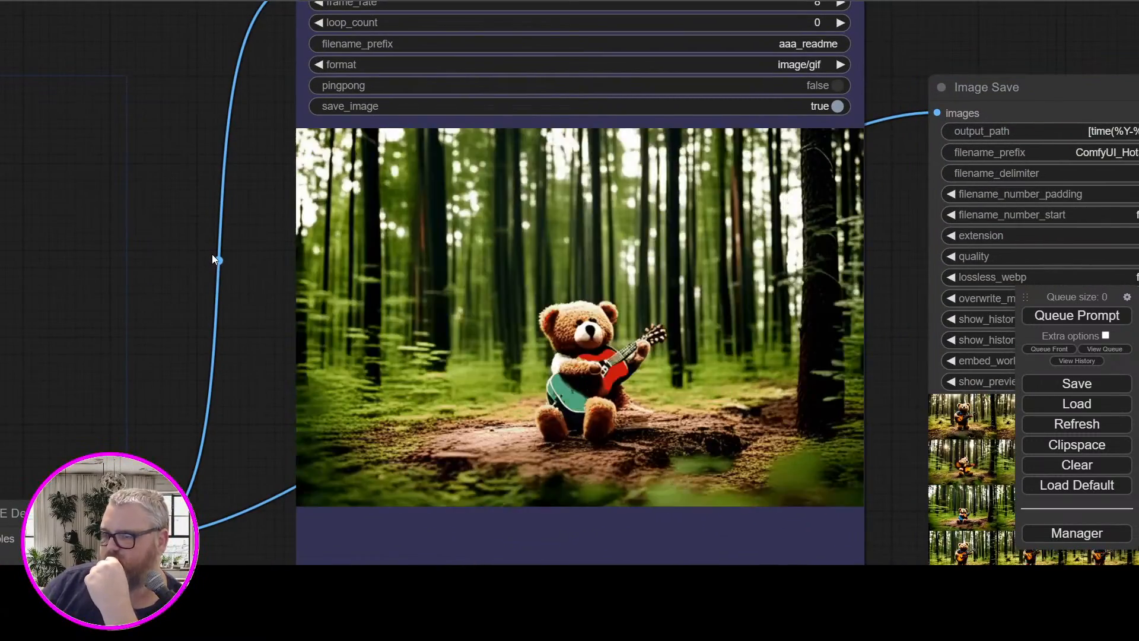
drag(169, 424, 145, 31)
drag(219, 488, 291, 3)
drag(303, 162, 267, 348)
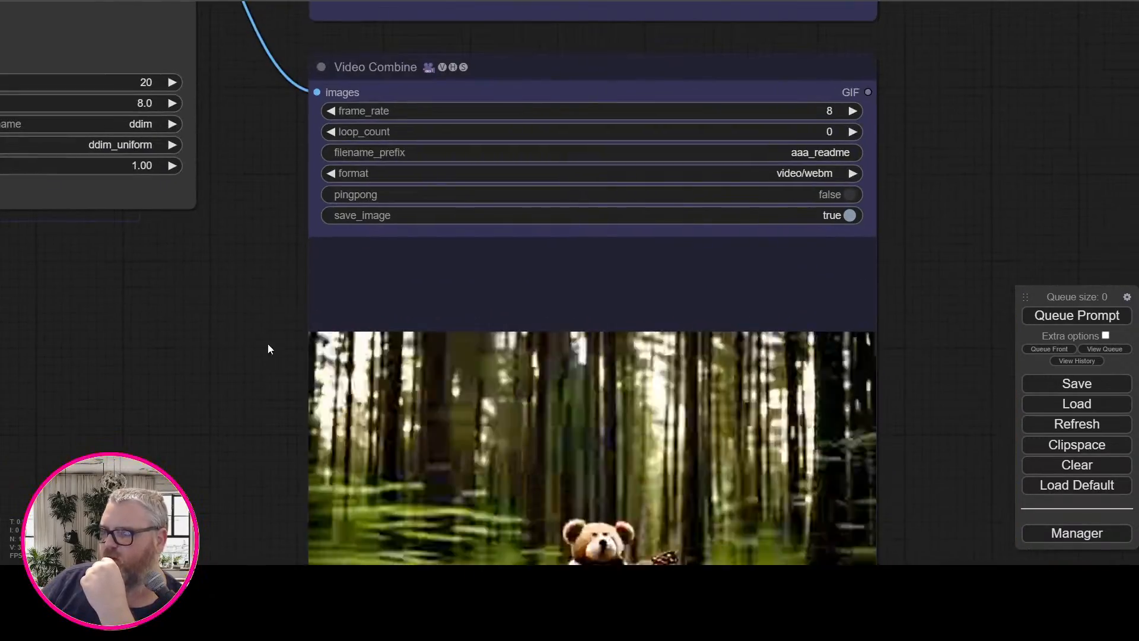
click(686, 176)
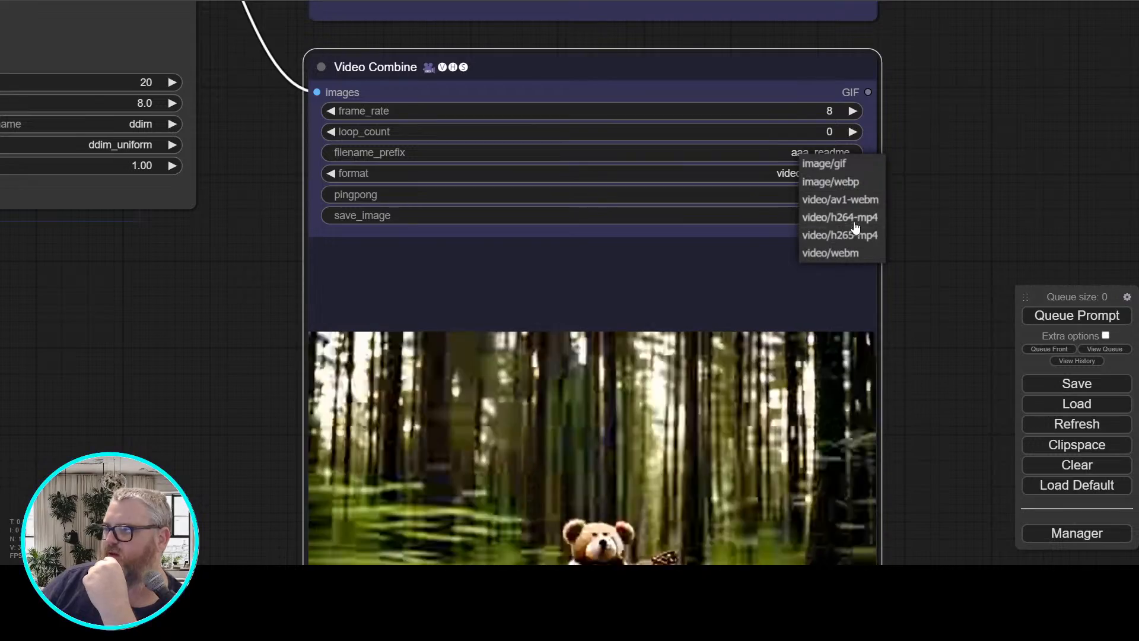
click(857, 231)
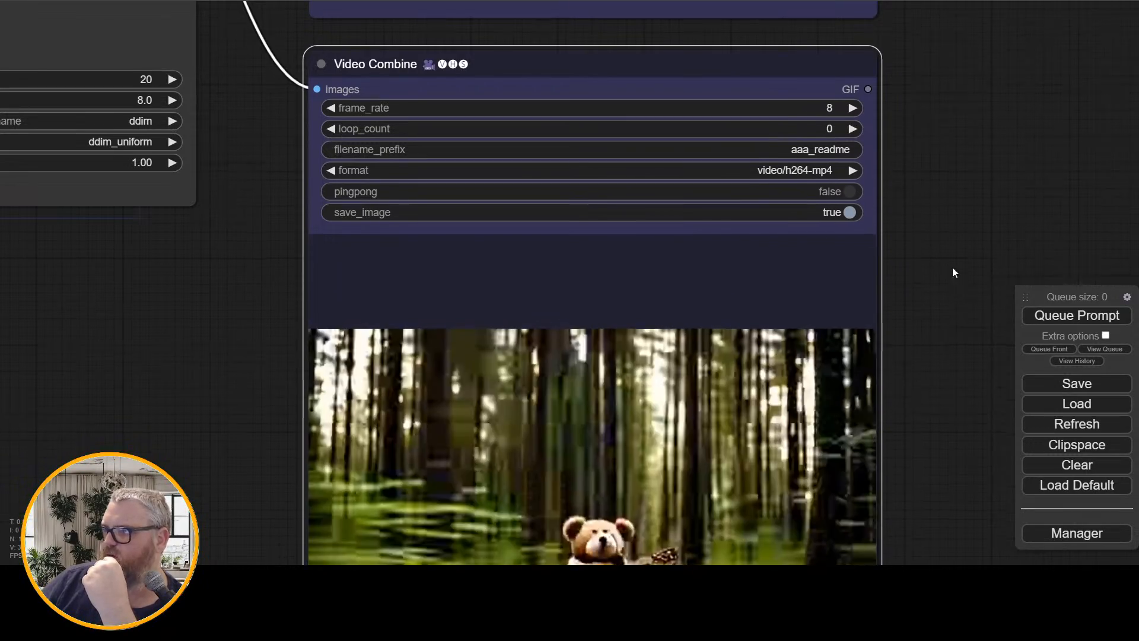
Examine the teddy bear animation and its individual frames up close in the Video Combine and Image Save previews
drag(952, 265, 816, 344)
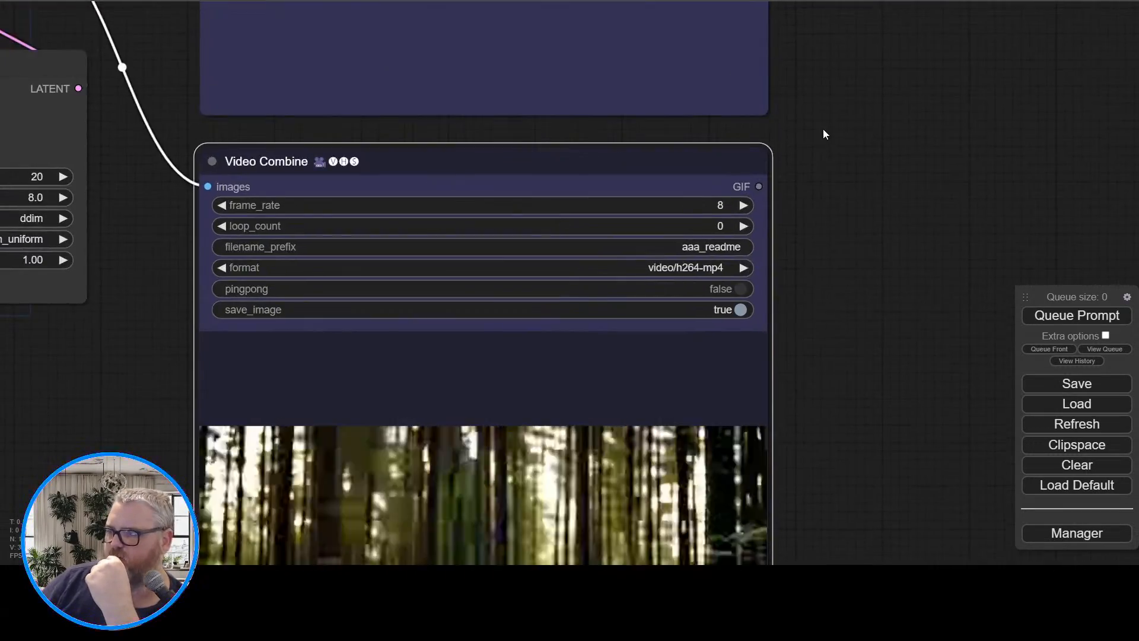
drag(821, 132, 817, 401)
drag(810, 241, 838, 421)
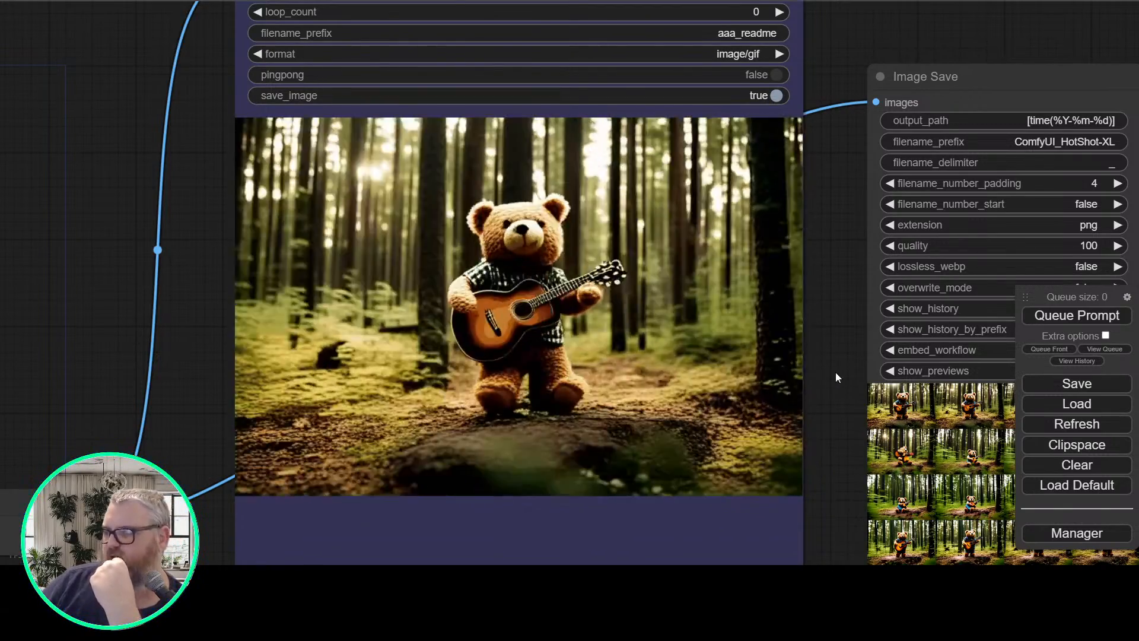
scroll(835, 372, down, 2)
drag(835, 372, 379, 253)
scroll(380, 252, up, 6)
scroll(464, 297, up, 10)
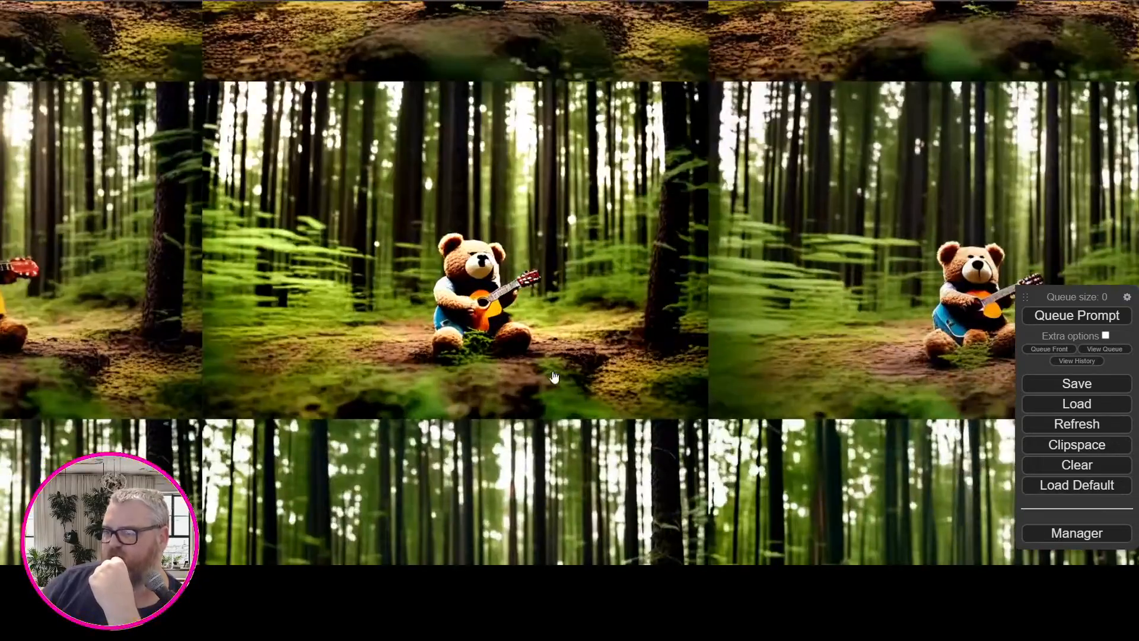
scroll(426, 239, down, 5)
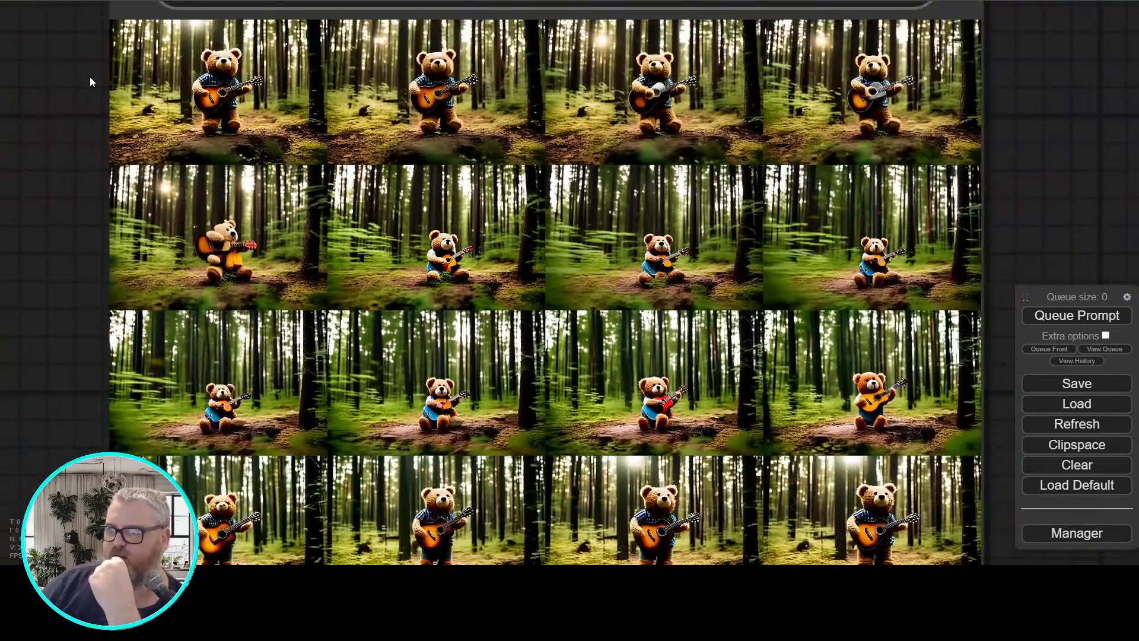
scroll(244, 254, up, 8)
scroll(353, 263, up, 2)
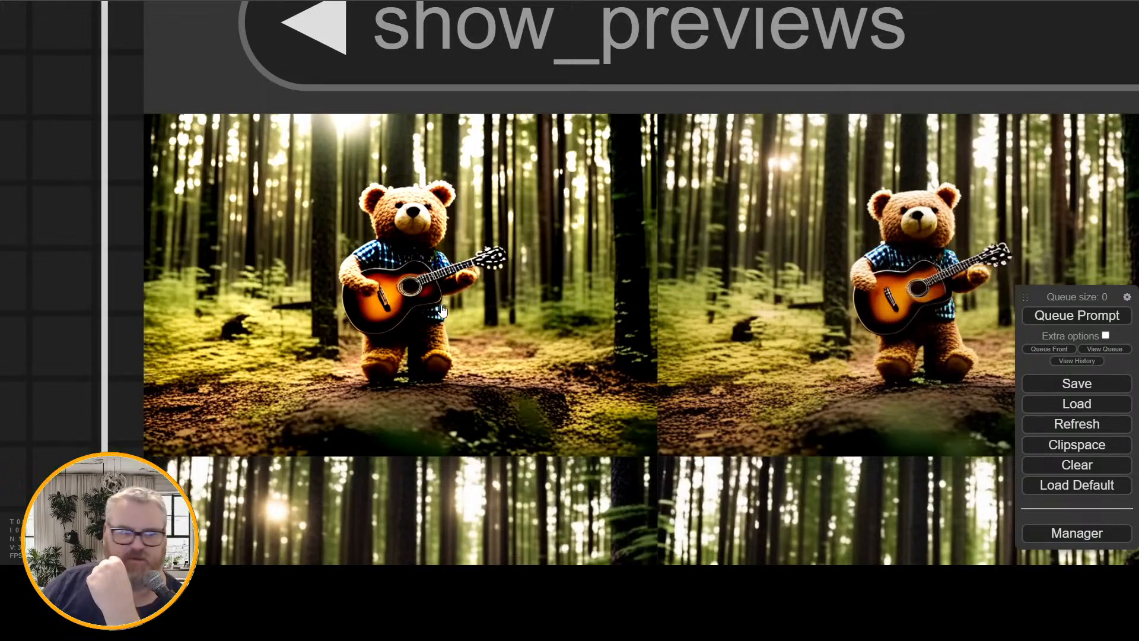
scroll(112, 292, down, 6)
drag(112, 292, 943, 297)
drag(552, 250, 1050, 502)
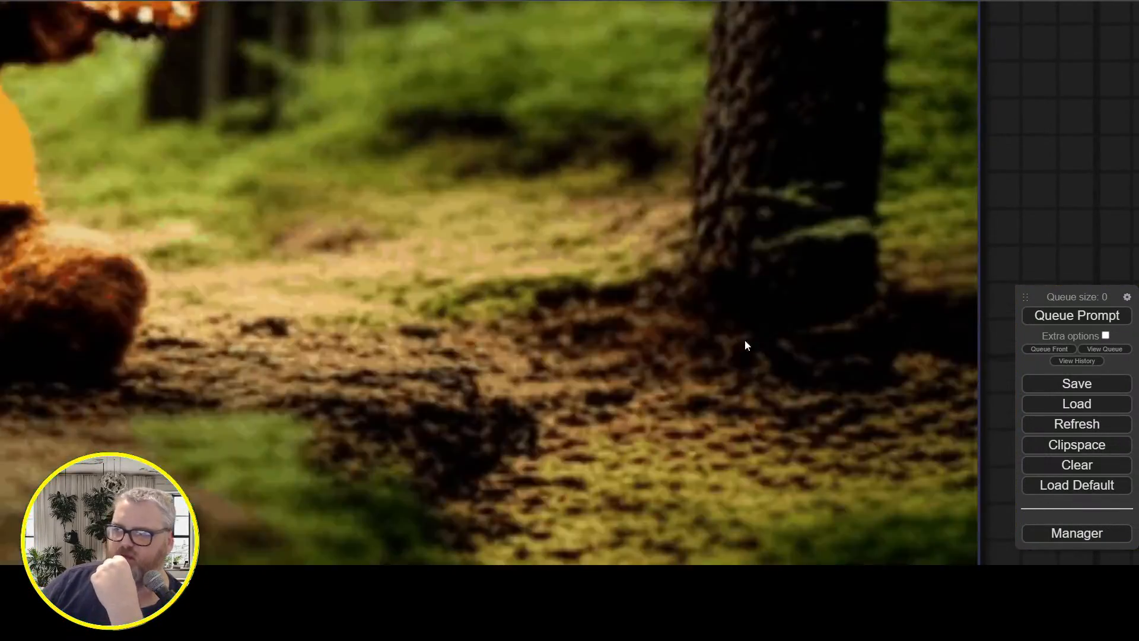
scroll(1006, 283, down, 7)
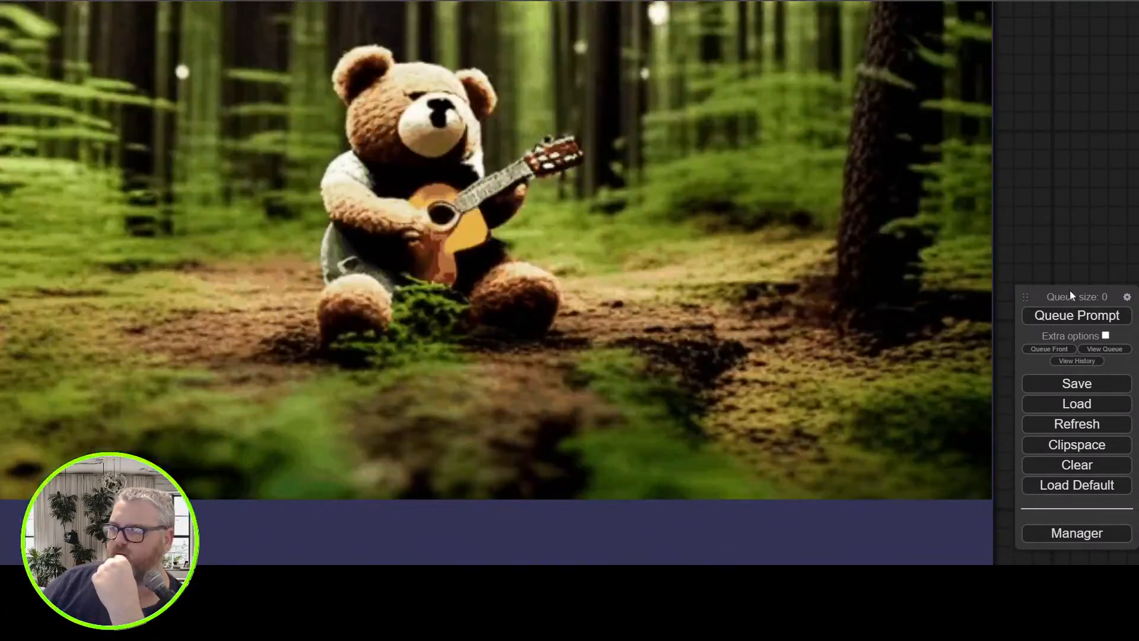
Select the whole text of the first positive prompt in the green CLIPTextEncodeSDXL node
scroll(1054, 265, down, 6)
drag(217, 349, 584, 259)
scroll(584, 259, down, 7)
drag(491, 140, 622, 24)
scroll(623, 231, up, 3)
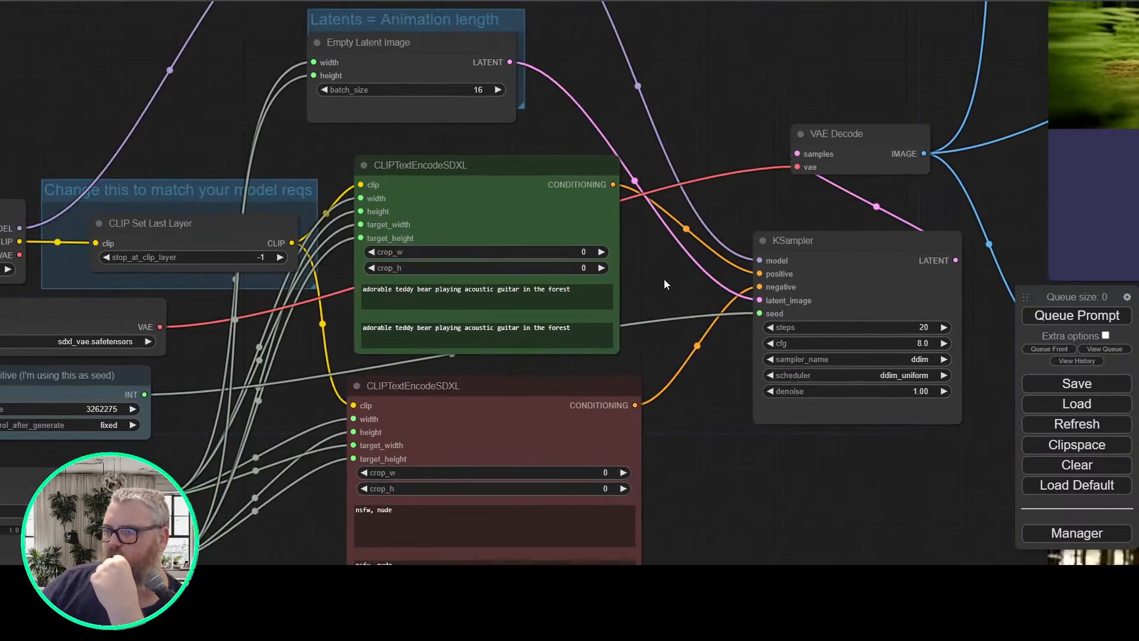
scroll(665, 279, up, 3)
click(590, 292)
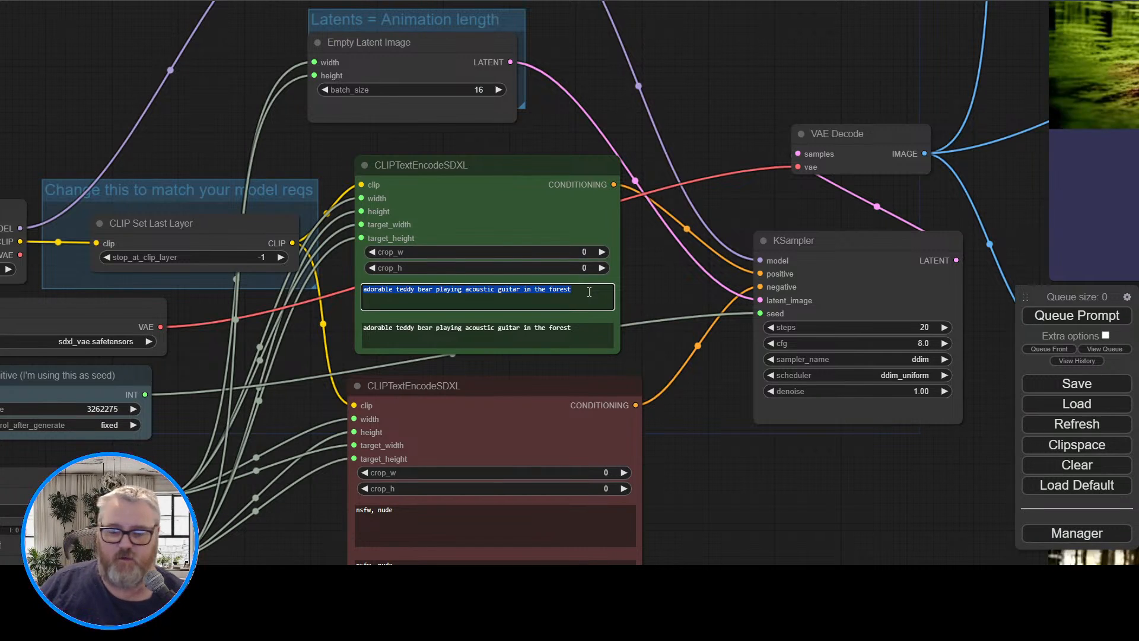
Switch to the ComfyUI console, stop the server and terminate its batch job
click(231, 582)
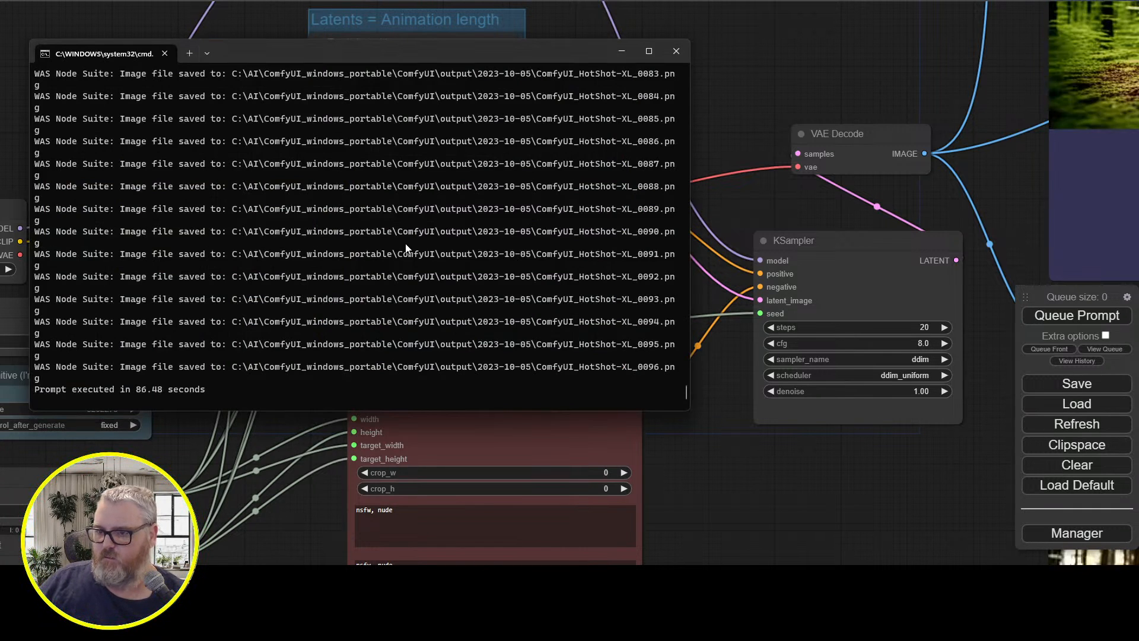
key(ctrl+c)
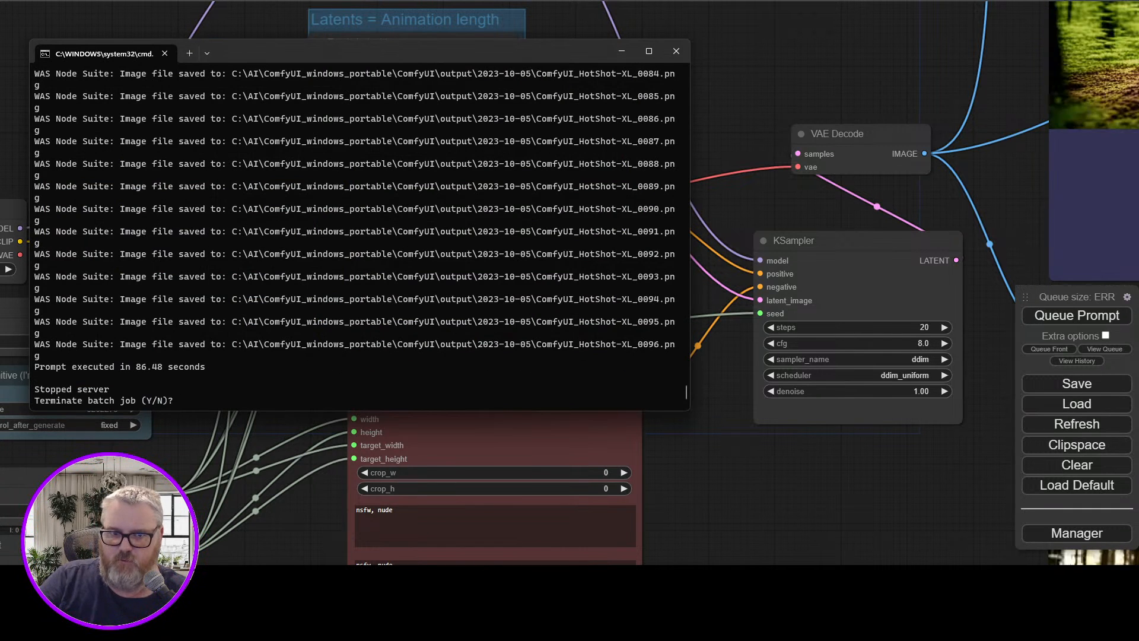
text(y)
key(Return)
Relaunch ComfyUI by running C:\AI\ComfyUI_windows_portable\run_nvidia_gpu.bat
text(c)
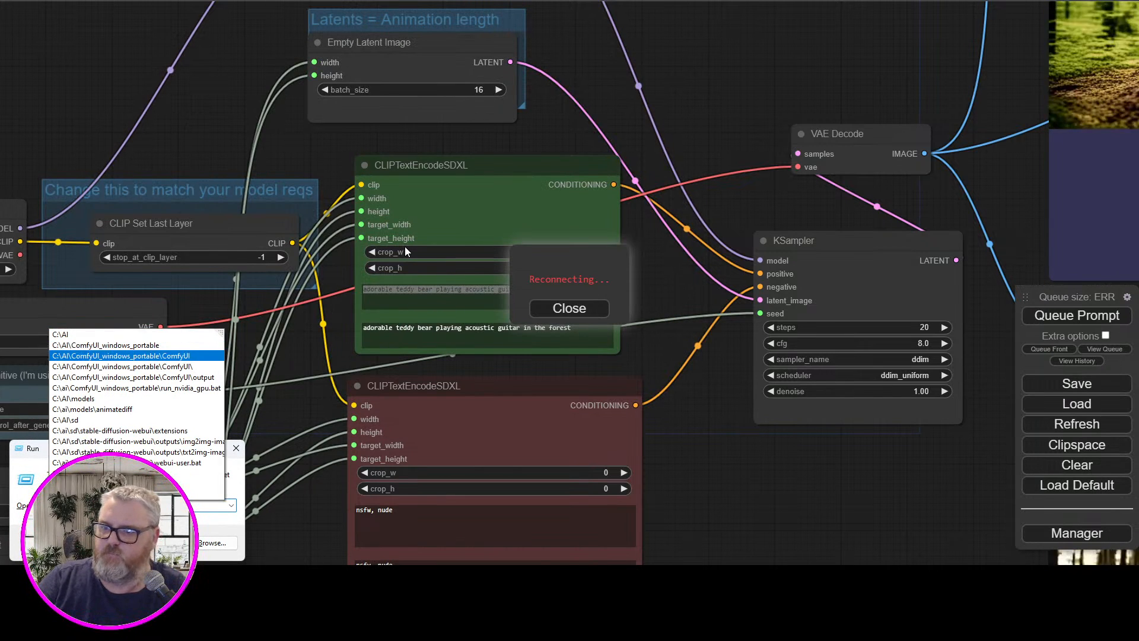
key(Down)
key(Down)
key(Down)
key(Return)
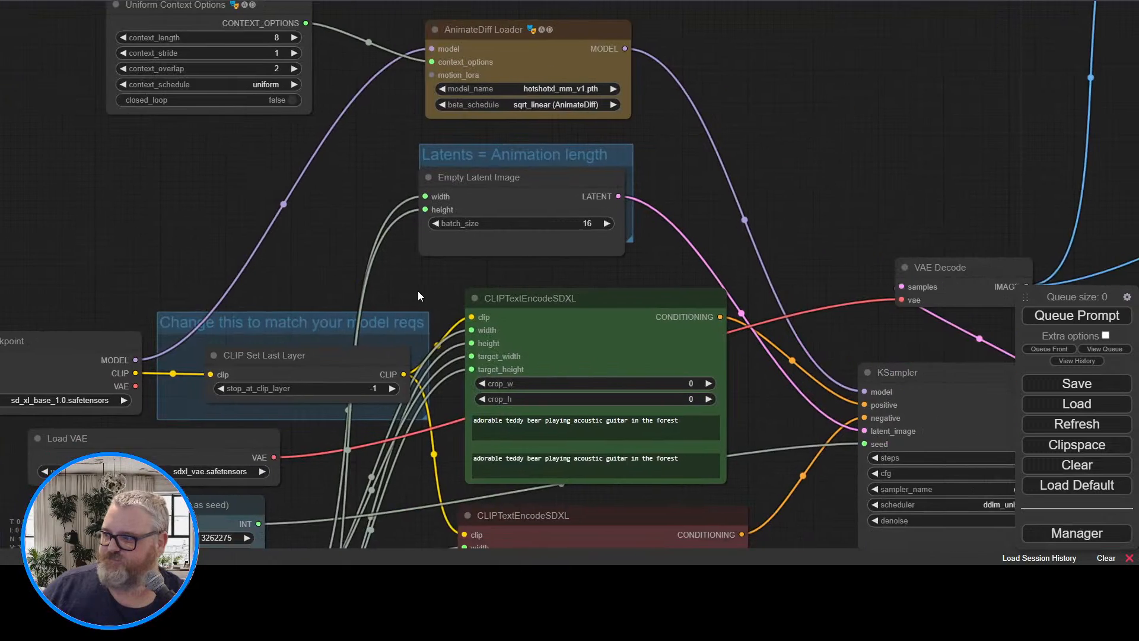
Search the node library for "interp" and add the Interpolate Clip Sequential (mtb) node beside the Image Save node
drag(418, 291, 451, 241)
drag(830, 134, 22, 211)
scroll(152, 243, down, 5)
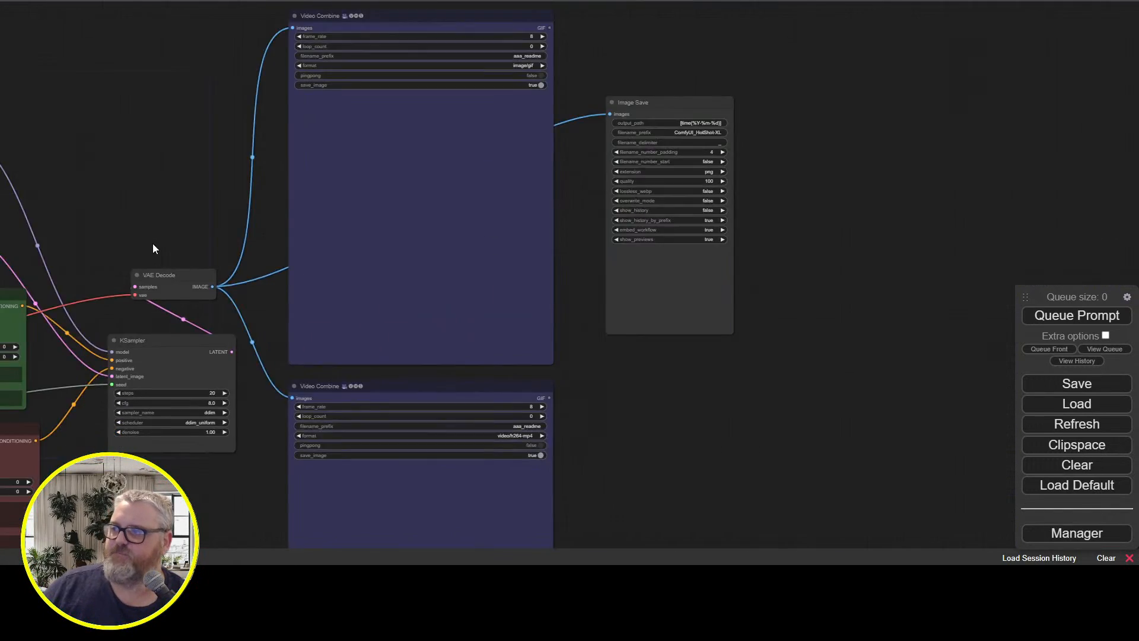
double_click(585, 286)
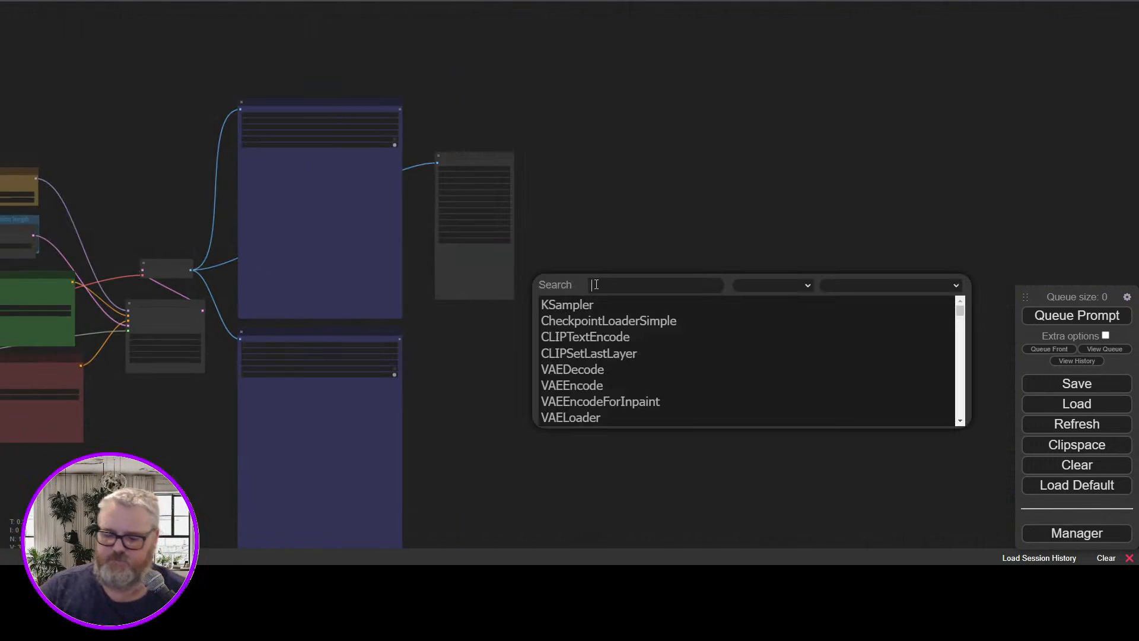
text(interp)
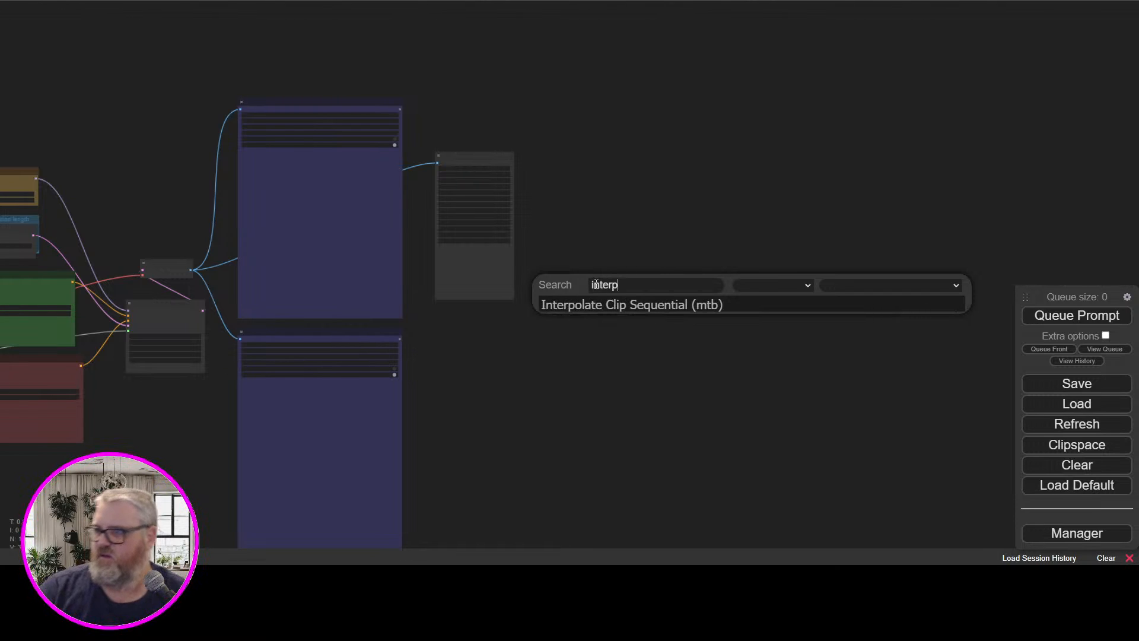
click(595, 306)
scroll(618, 278, up, 5)
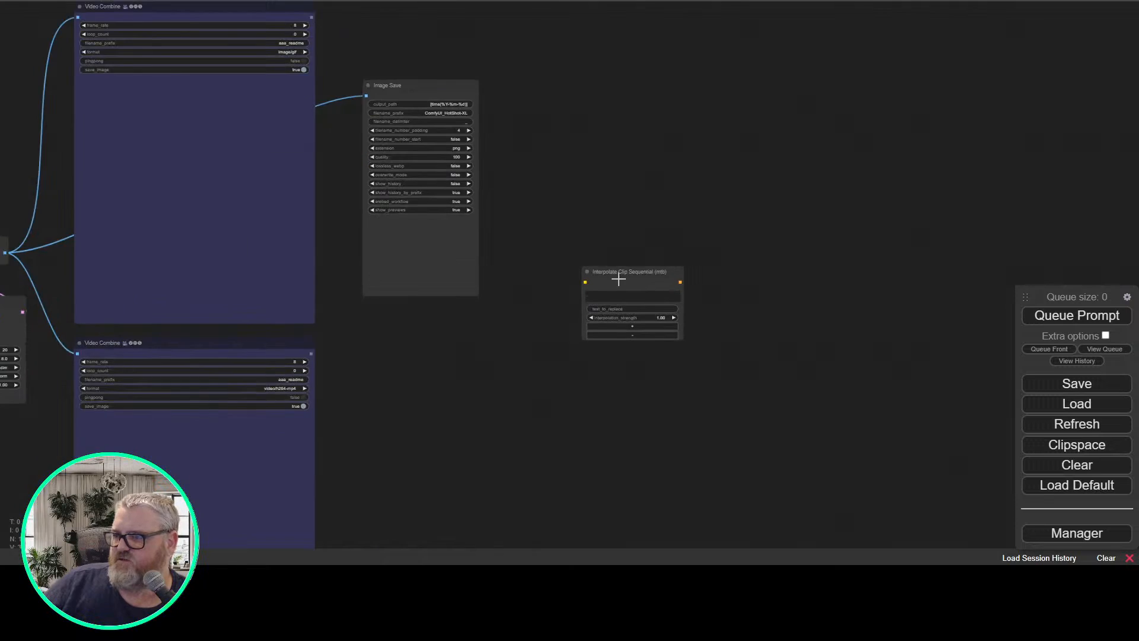
Delete the Interpolate Clip Sequential (mtb) node from the workflow
scroll(636, 284, up, 2)
click(639, 275)
key(Delete)
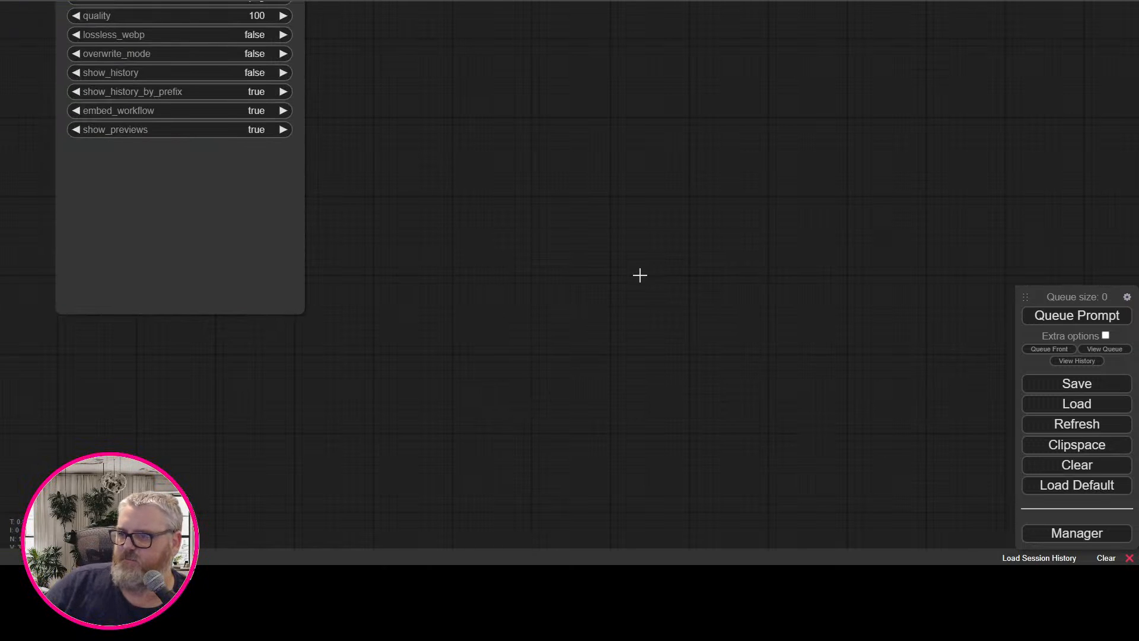
Look through all the mtb node categories, from animation to transform, for a frame interpolation node
right_click(592, 293)
click(619, 297)
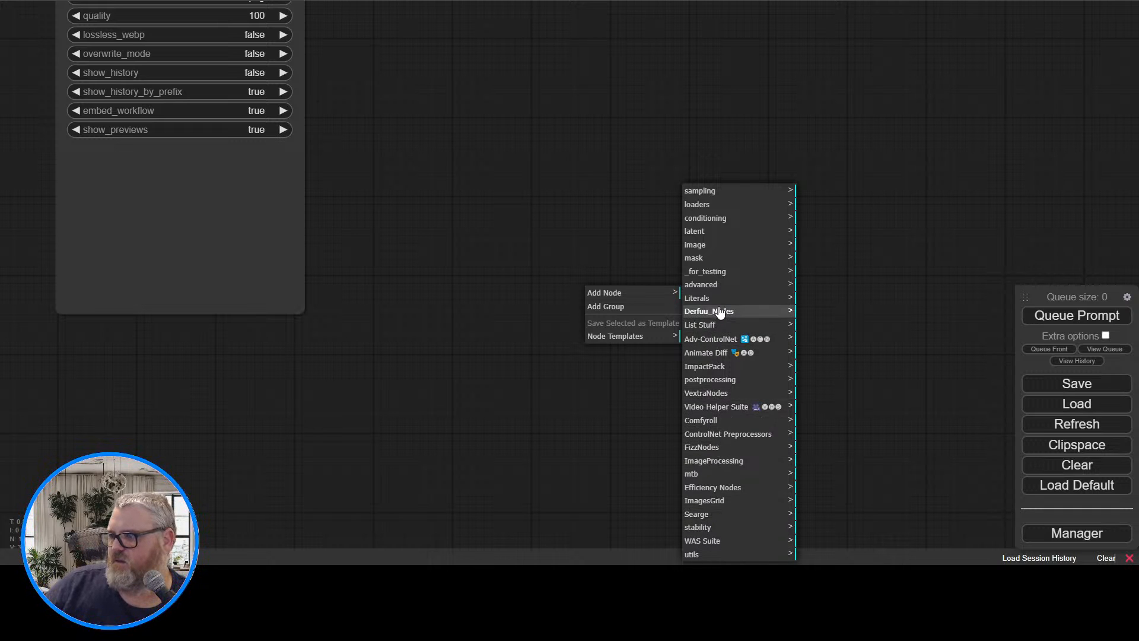
click(727, 475)
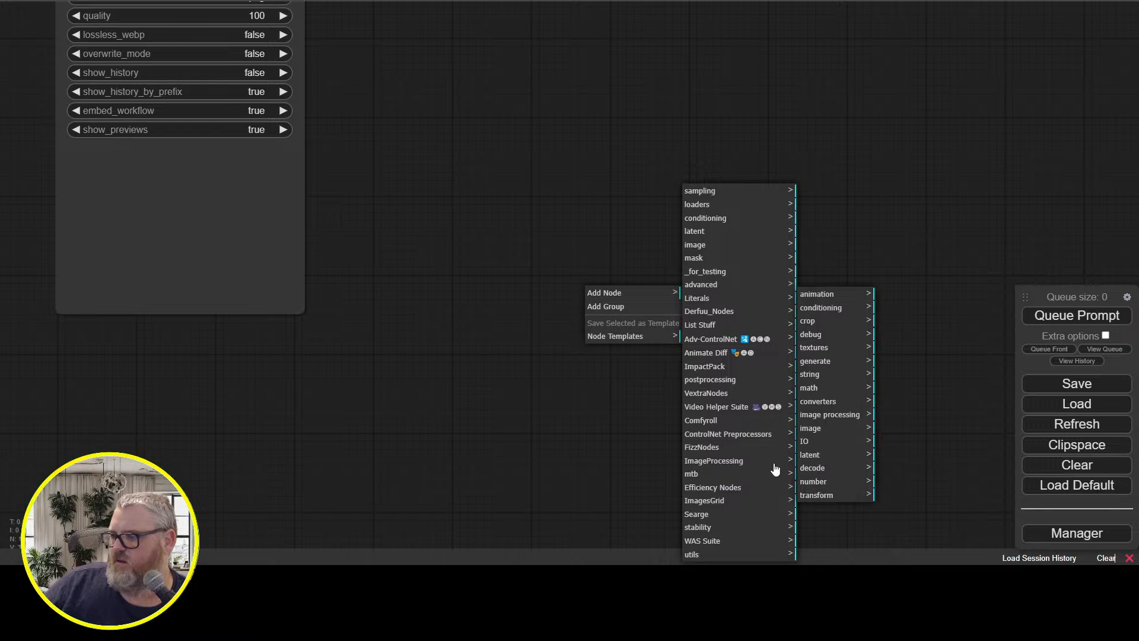
click(848, 415)
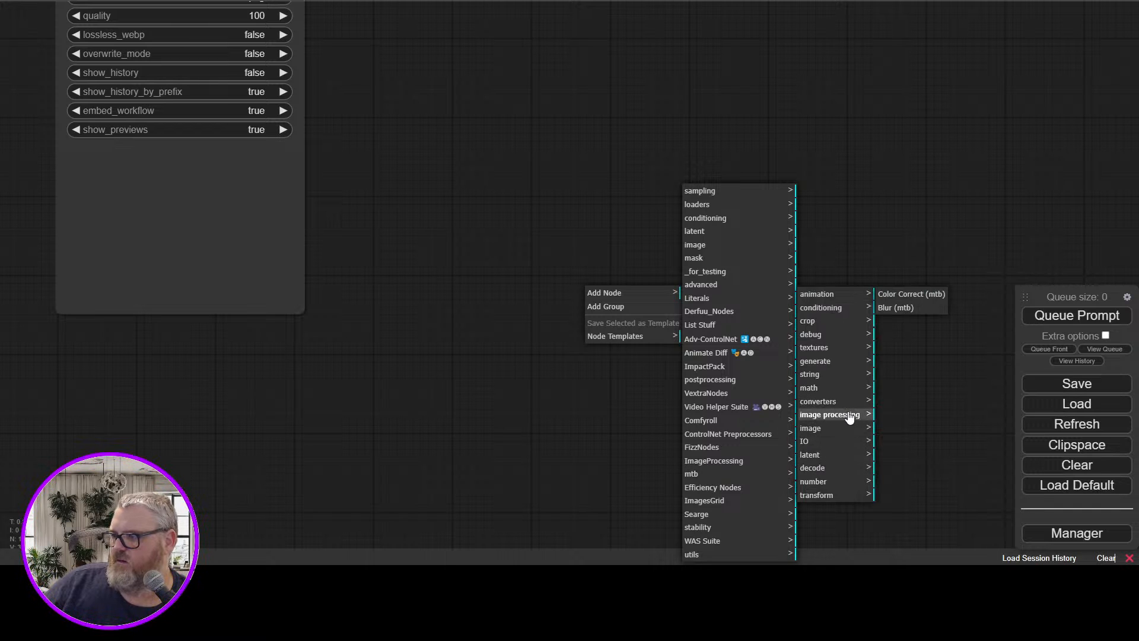
click(840, 295)
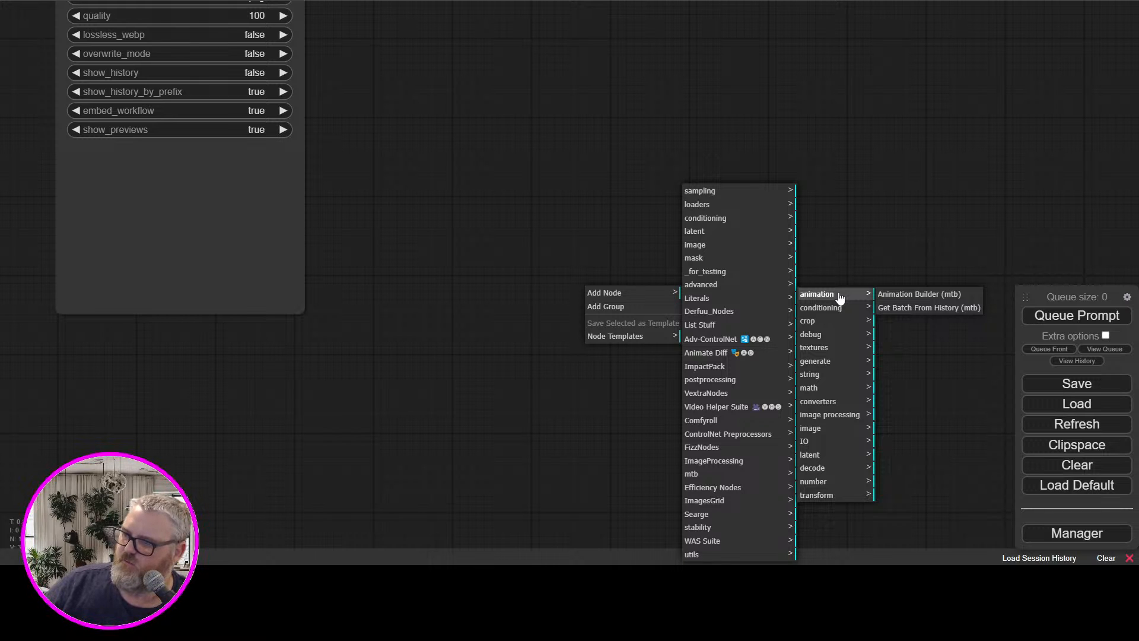
click(839, 309)
click(836, 321)
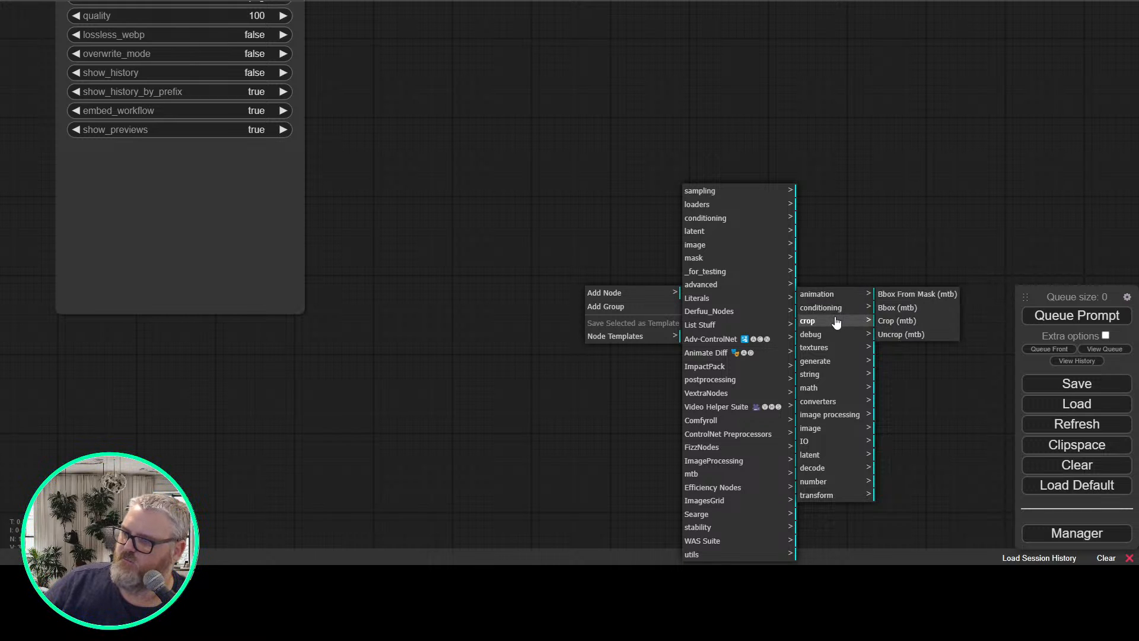
click(833, 307)
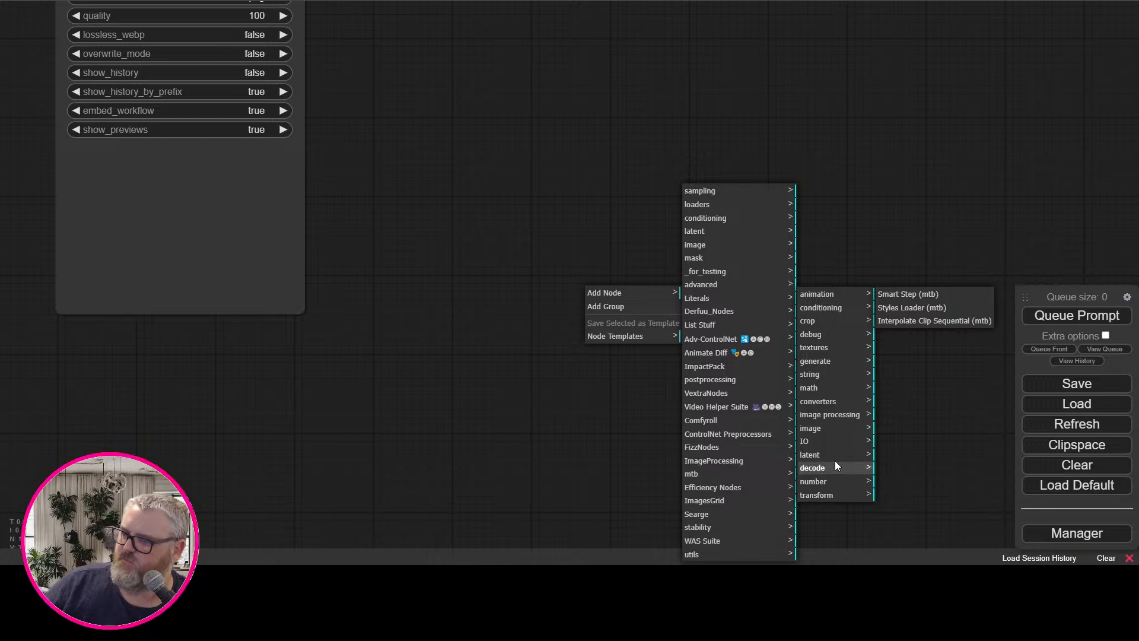
click(835, 428)
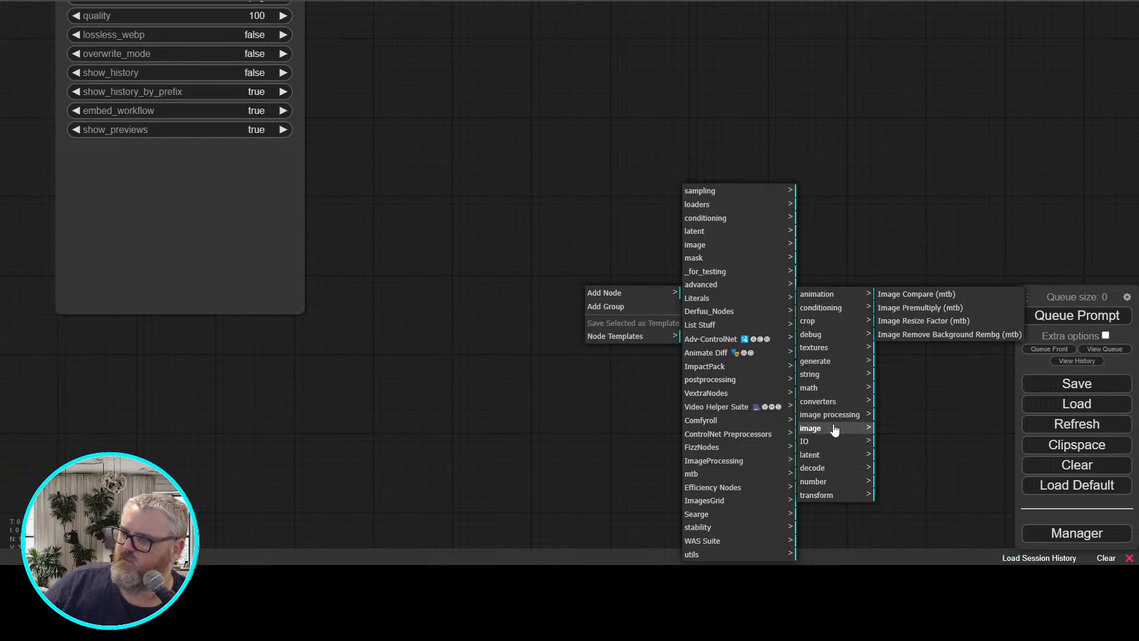
click(835, 416)
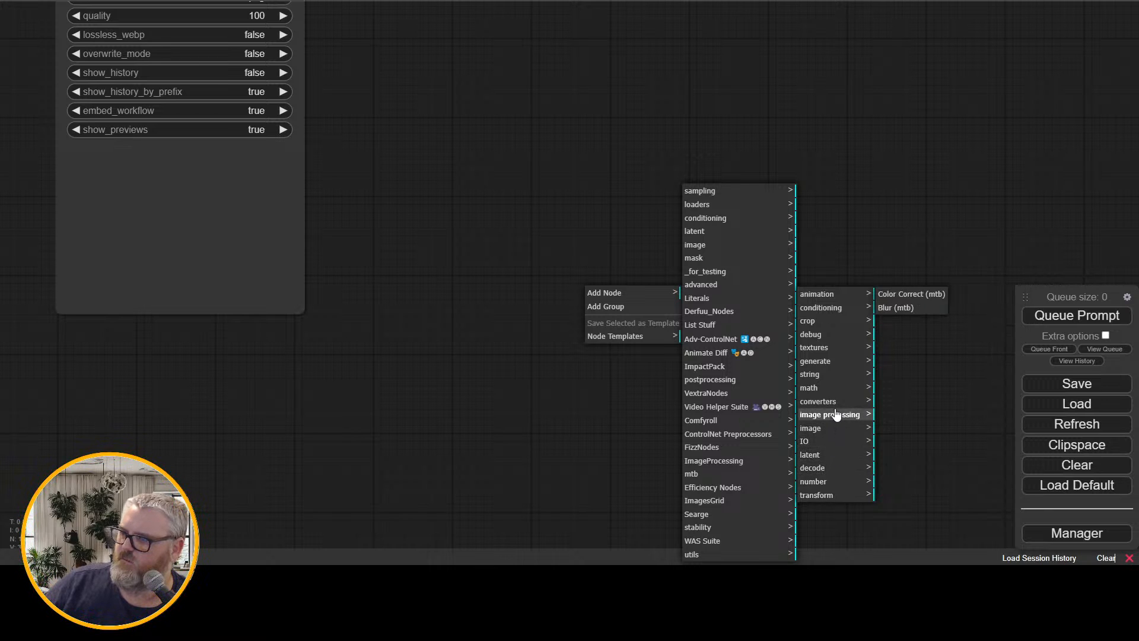
click(837, 403)
click(835, 391)
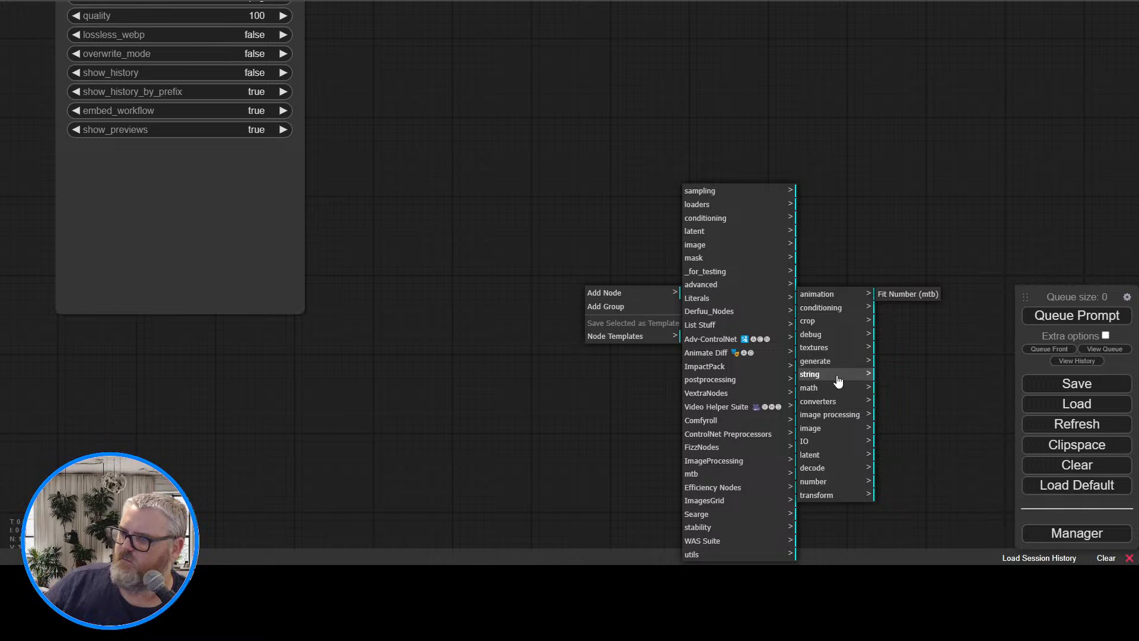
click(836, 378)
click(834, 364)
click(835, 351)
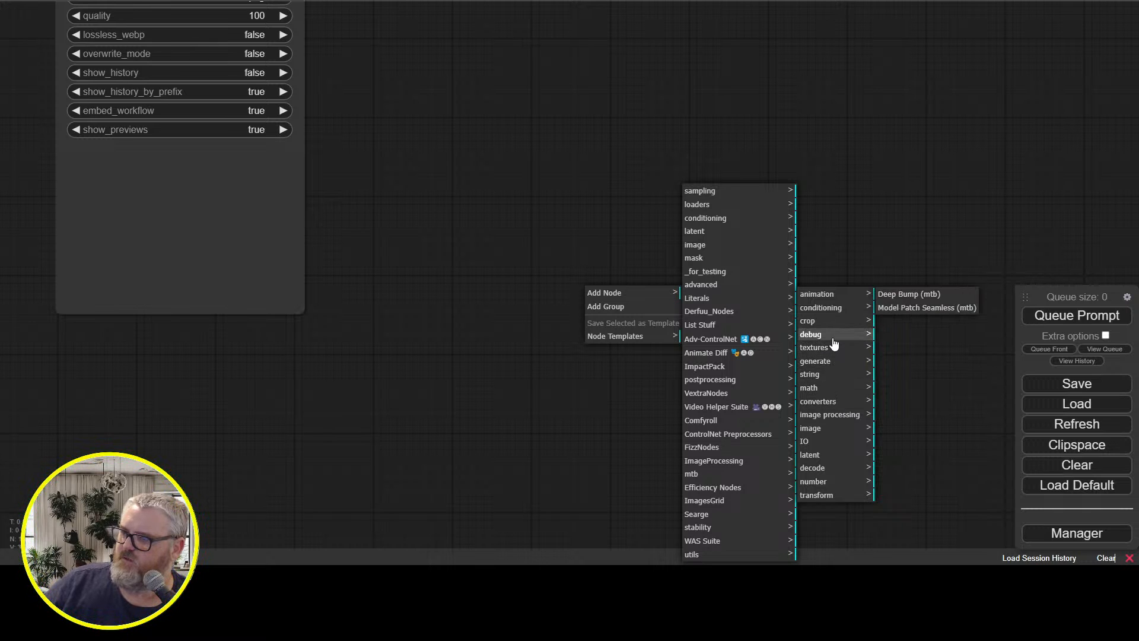
click(836, 335)
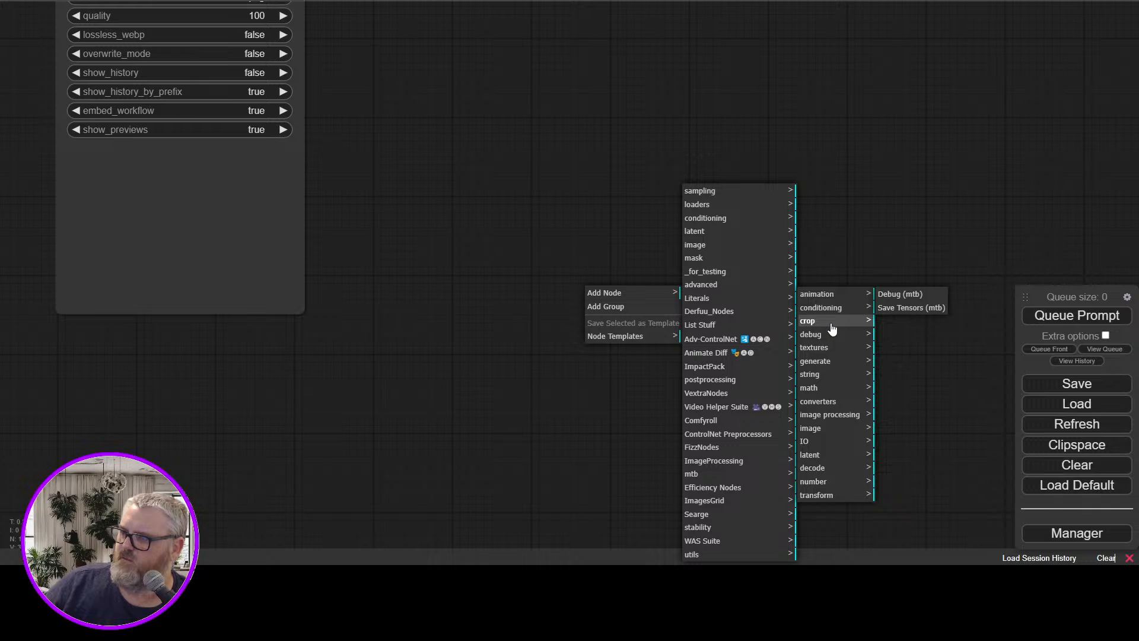
click(833, 327)
click(832, 311)
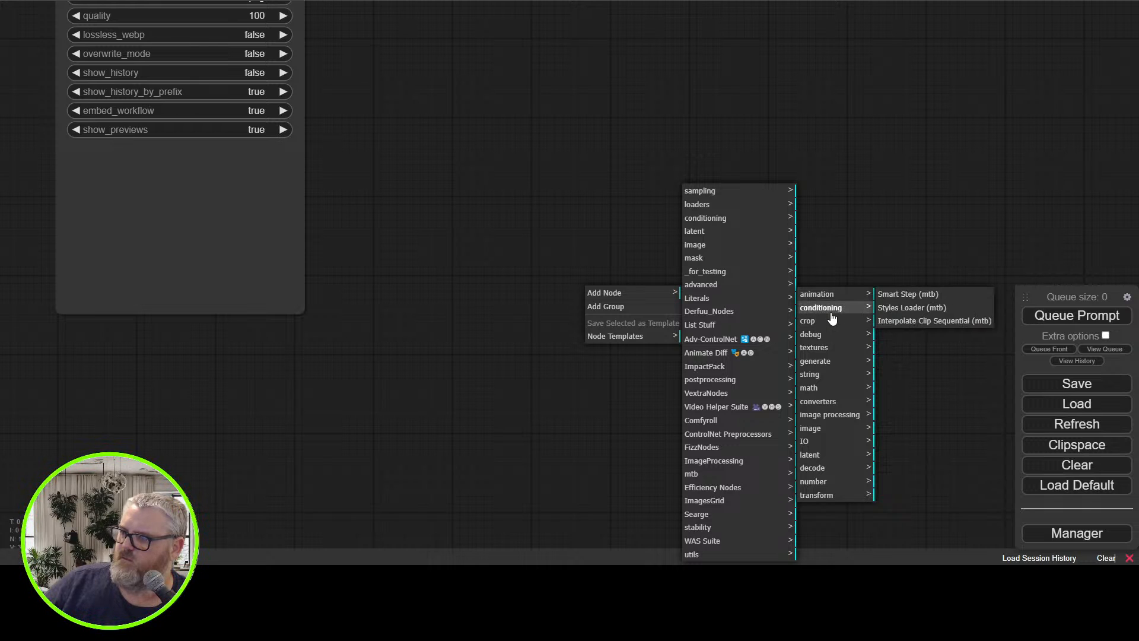
click(827, 444)
click(826, 455)
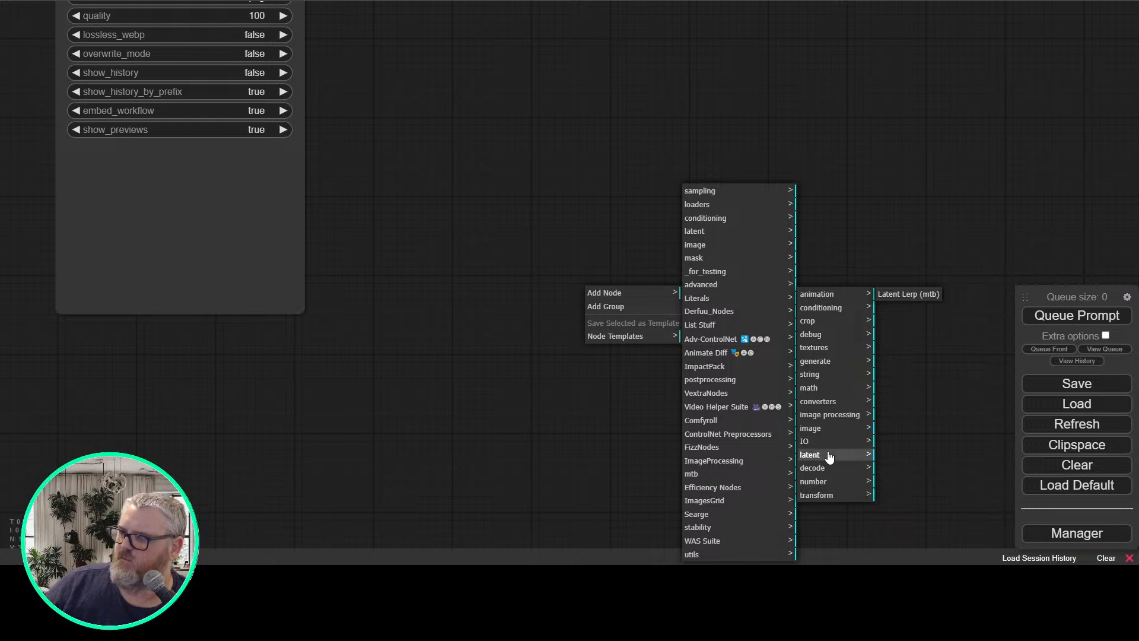
click(831, 468)
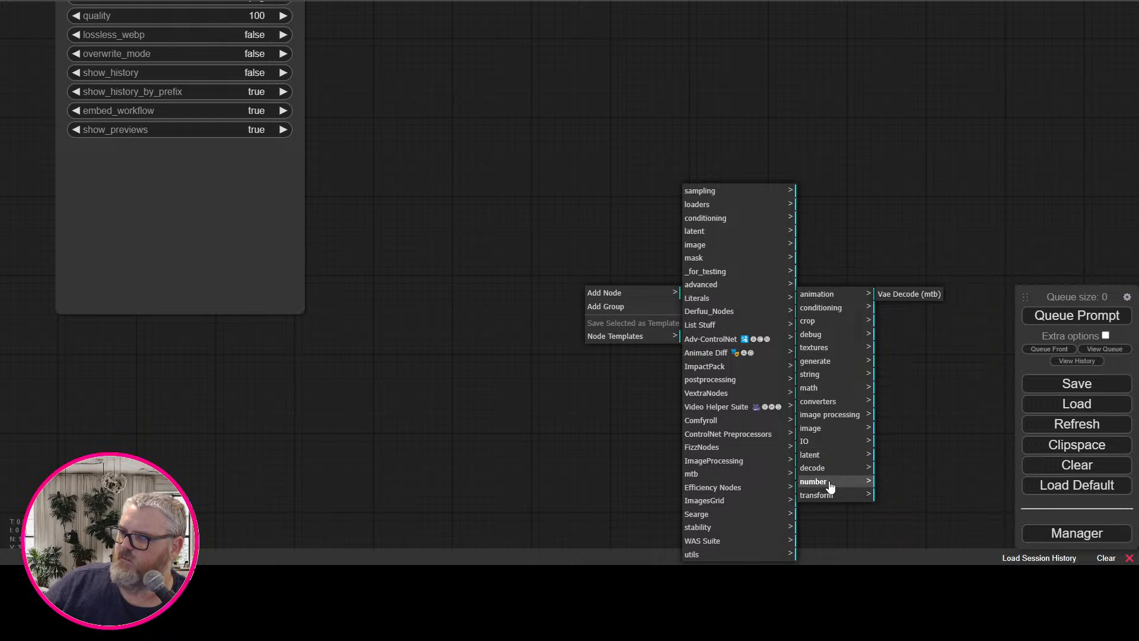
click(831, 482)
click(835, 470)
click(833, 483)
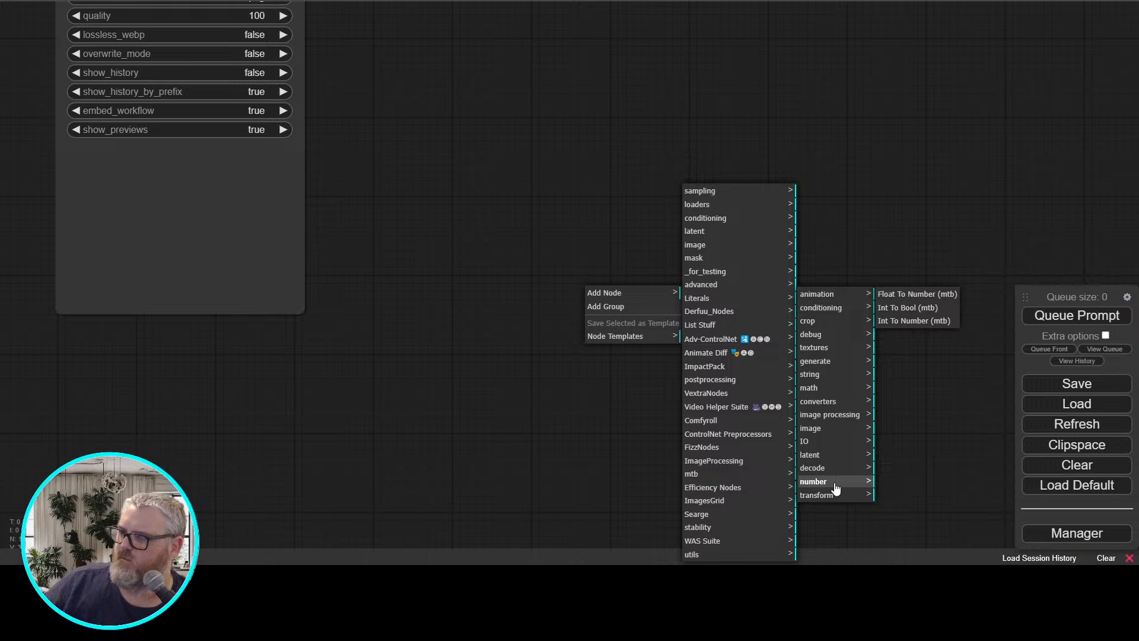
click(829, 499)
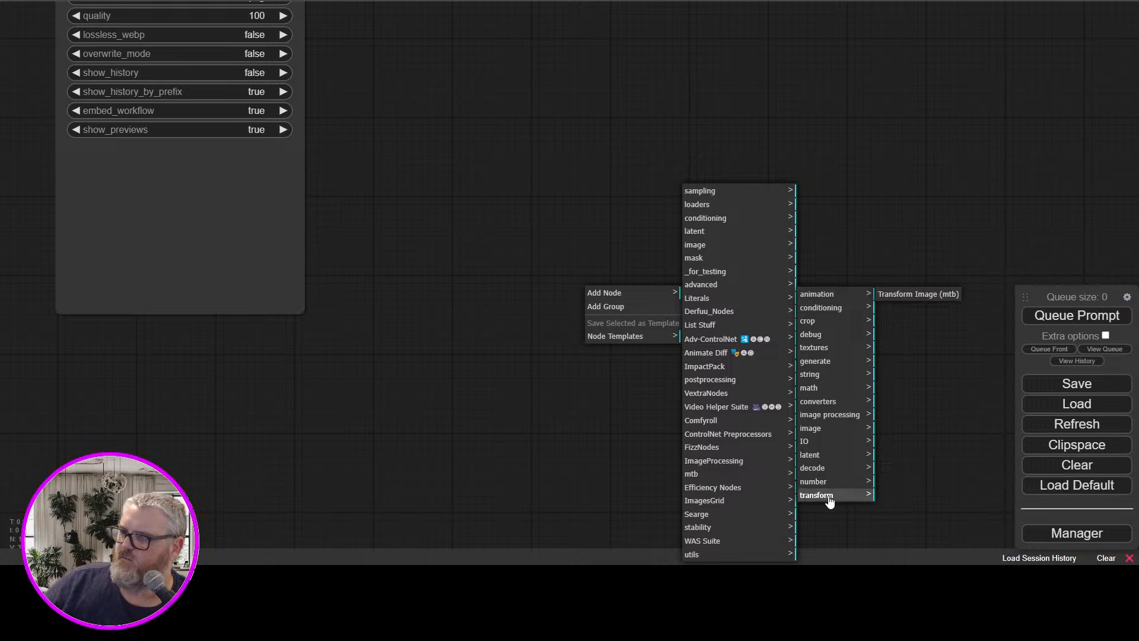
click(830, 414)
click(831, 402)
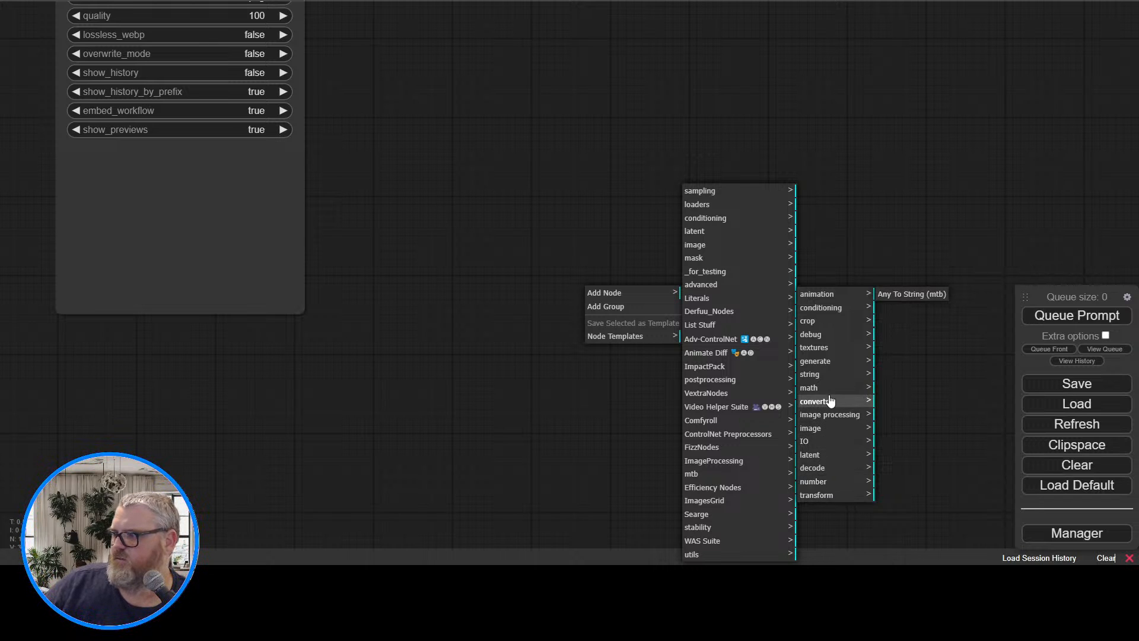
click(830, 391)
click(830, 374)
click(831, 349)
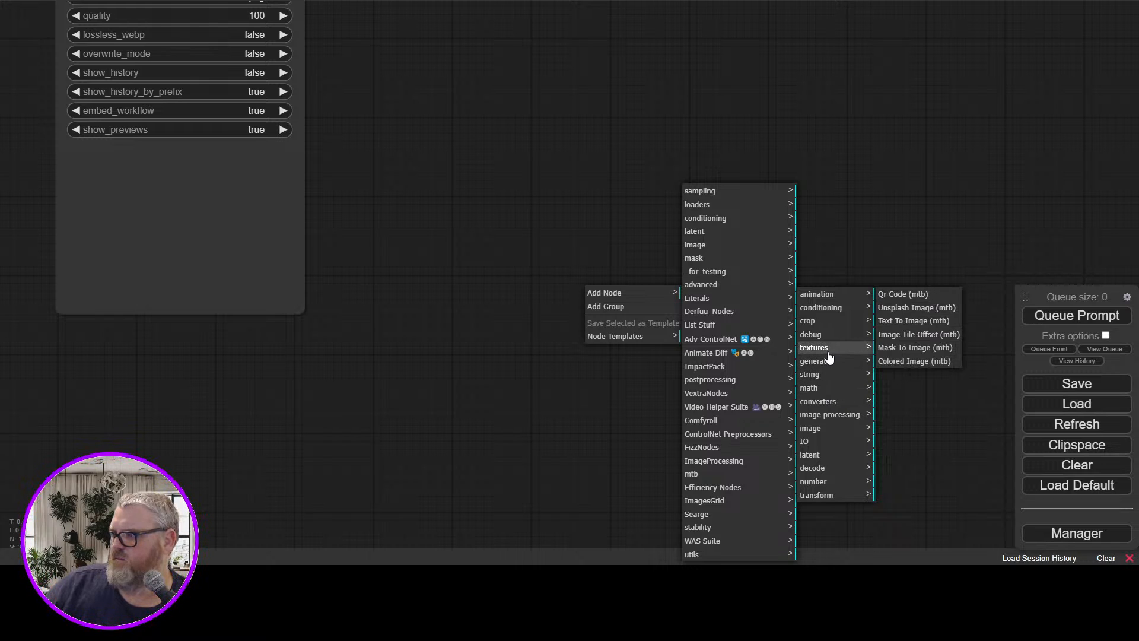
click(828, 353)
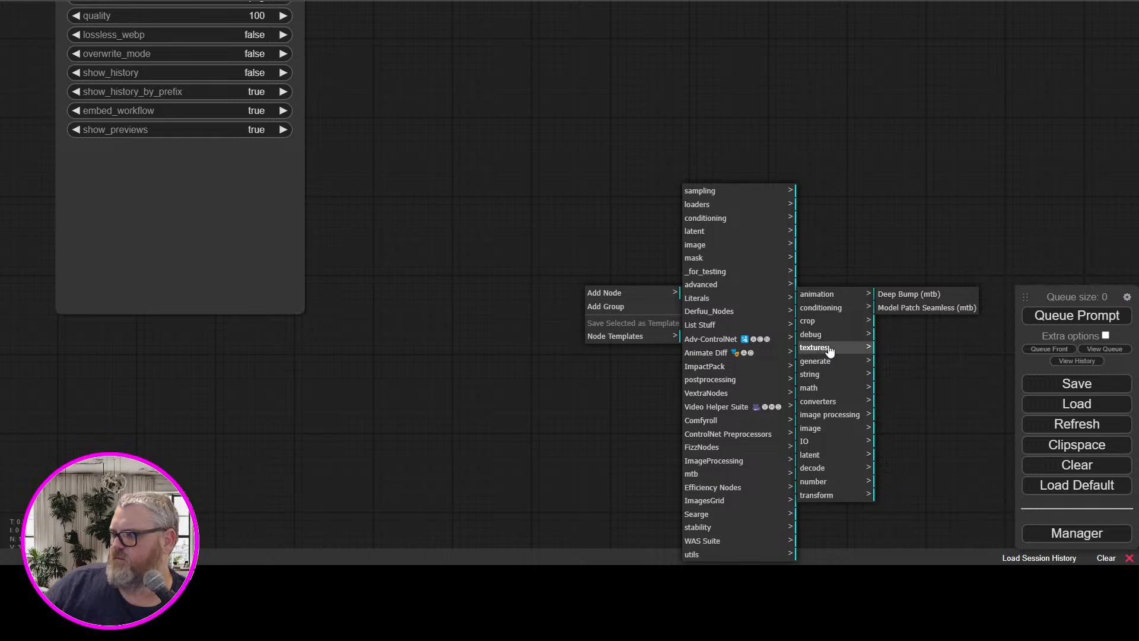
click(828, 336)
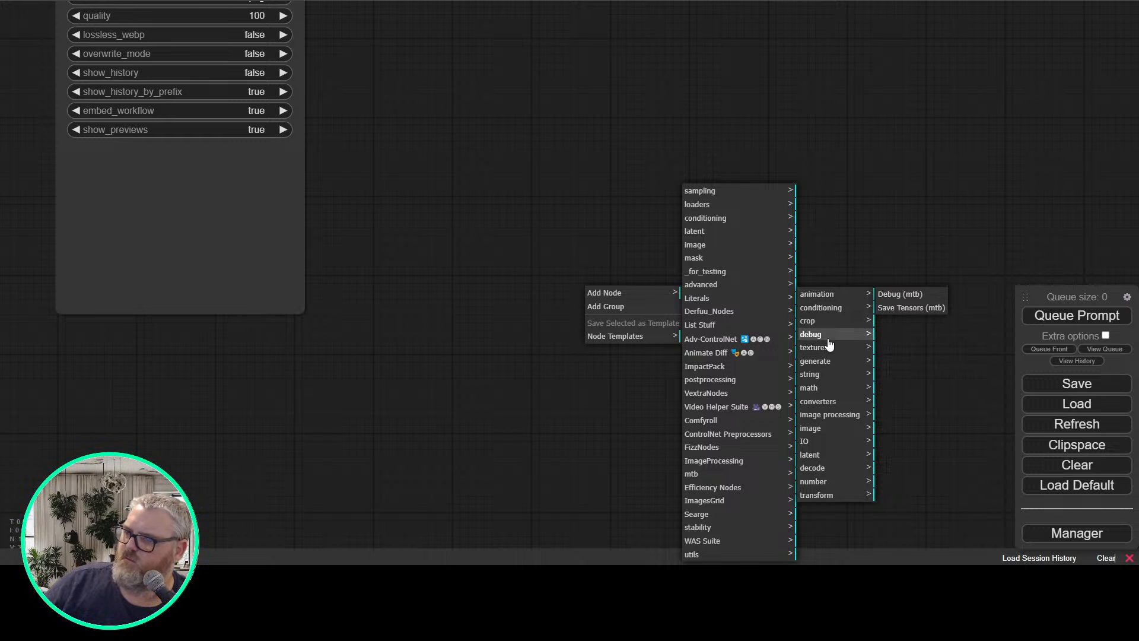
click(829, 324)
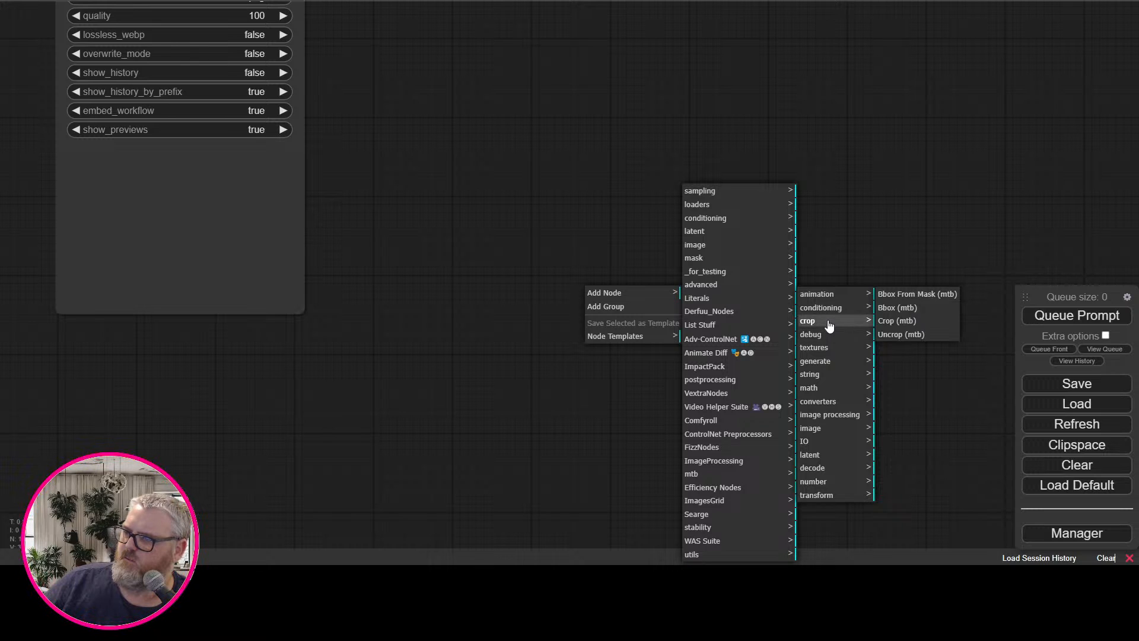
click(830, 307)
click(819, 294)
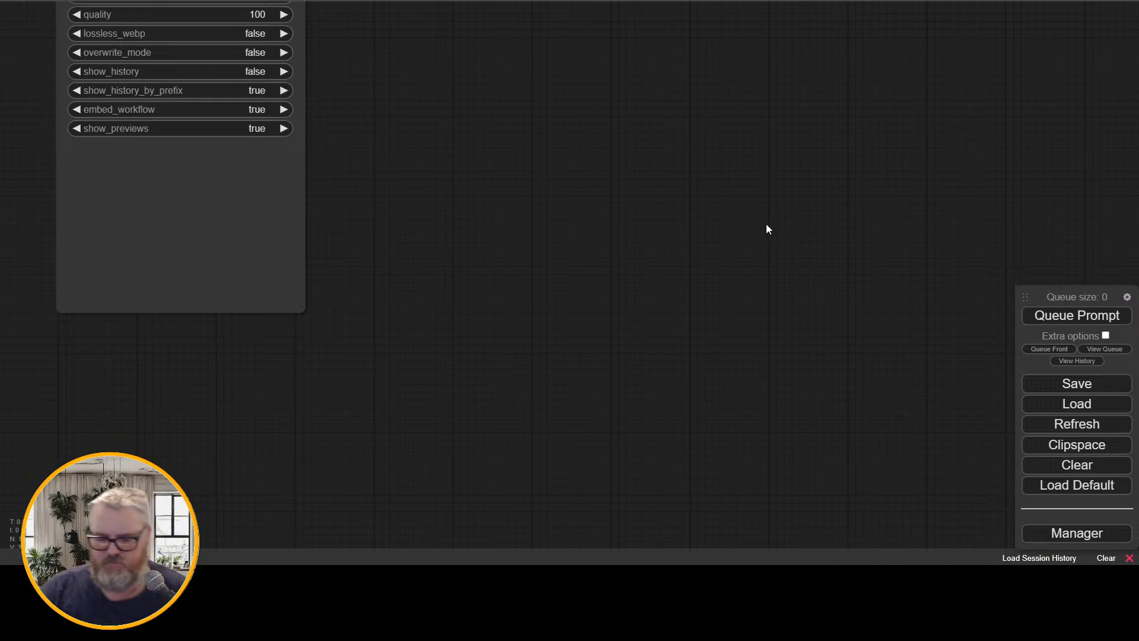
Look up "mtb nodes comfy" in a new browser tab and open the melMass/comfy_mtb repository on GitHub
key(ctrl+t)
text(mtb nodes comfy)
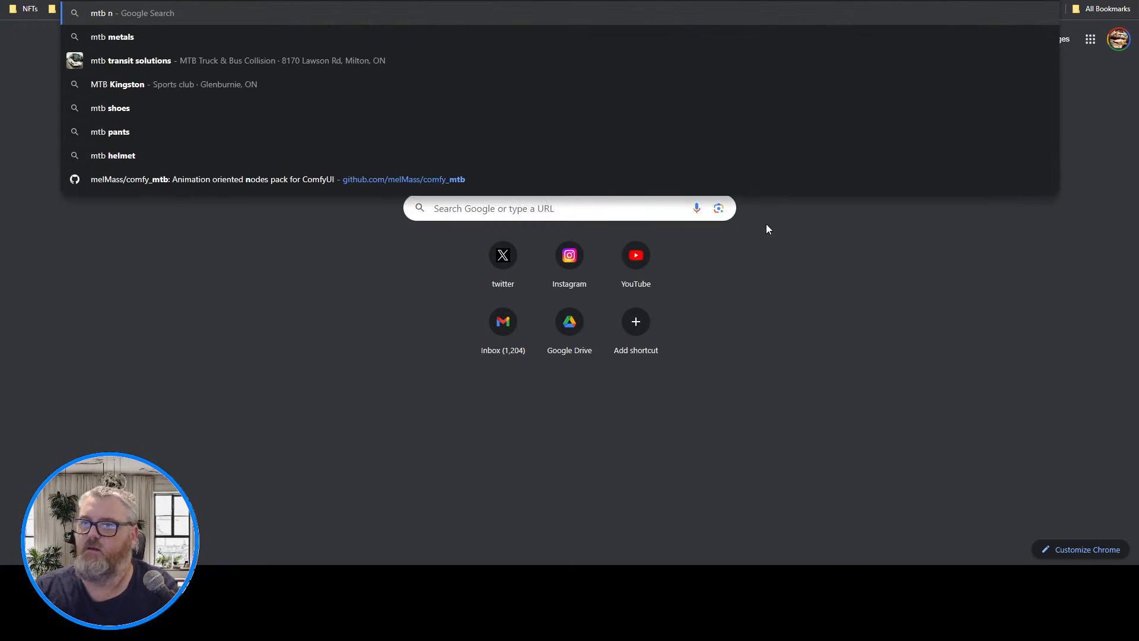
click(351, 159)
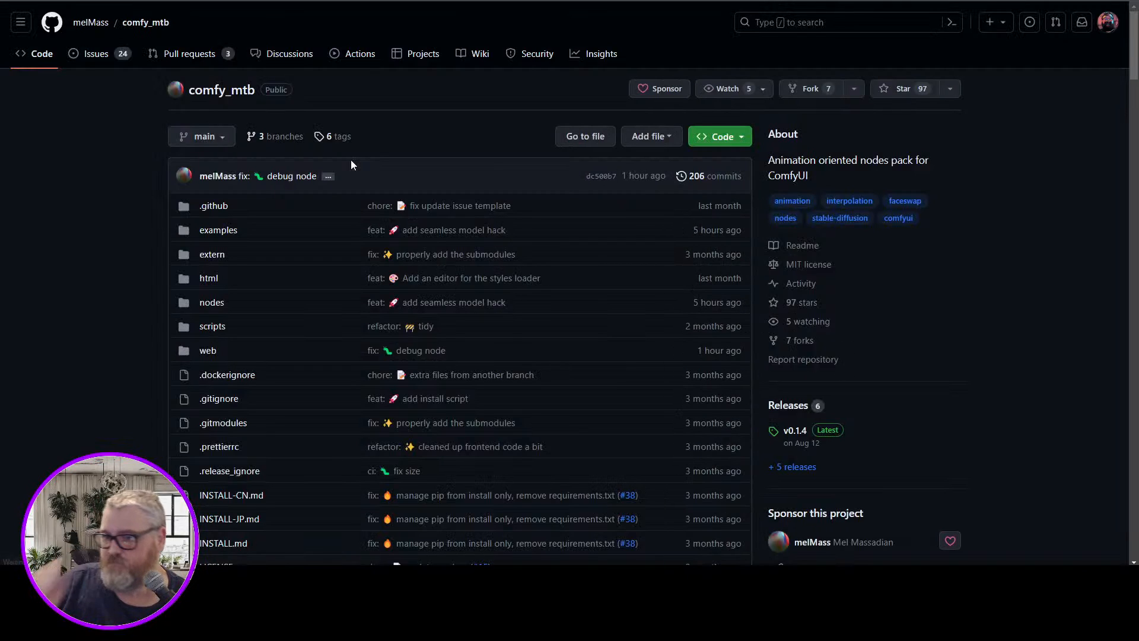
Read the README's image interpolation (animation) section, including its Windows warning and the Film Interpolation nodes
scroll(416, 217, down, 6)
scroll(421, 221, down, 10)
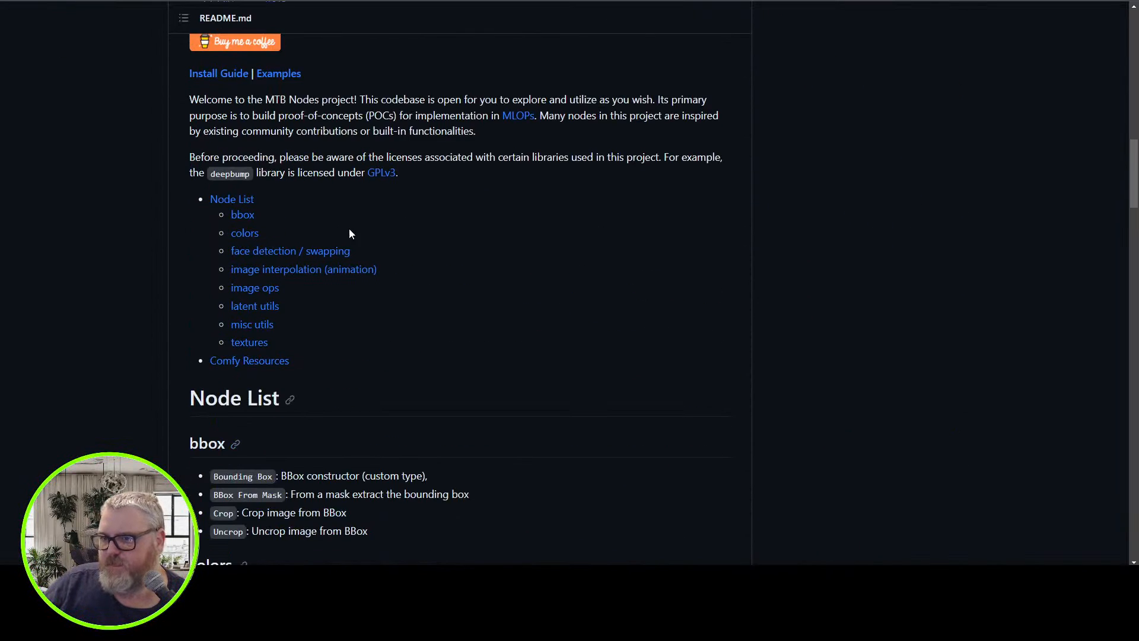
click(318, 213)
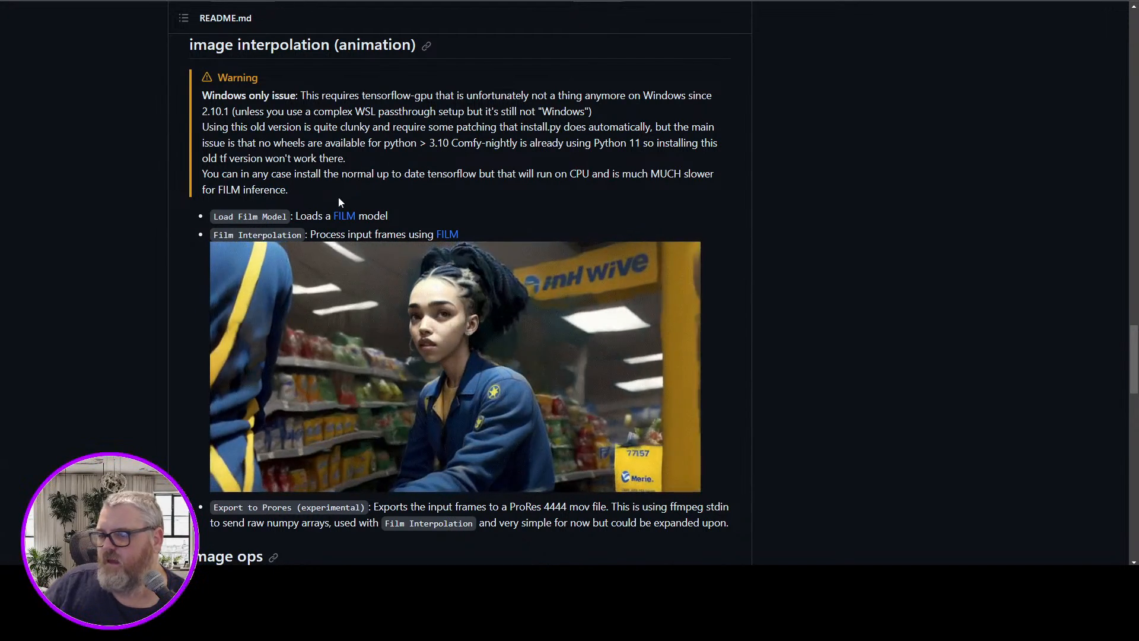
scroll(338, 197, down, 4)
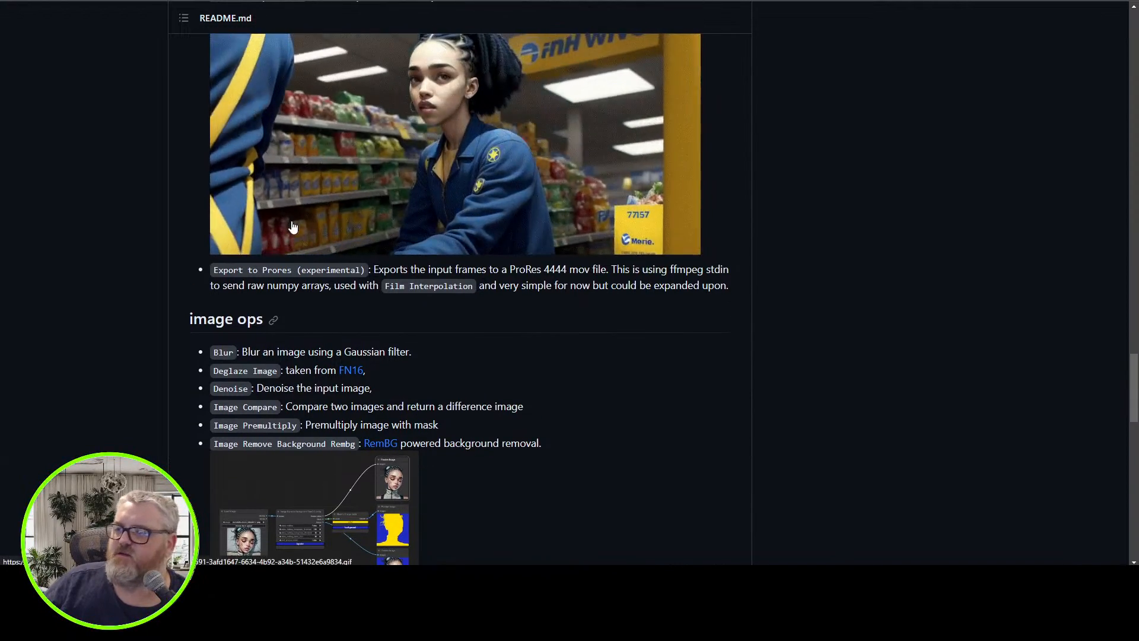
scroll(296, 227, up, 6)
scroll(293, 227, down, 1)
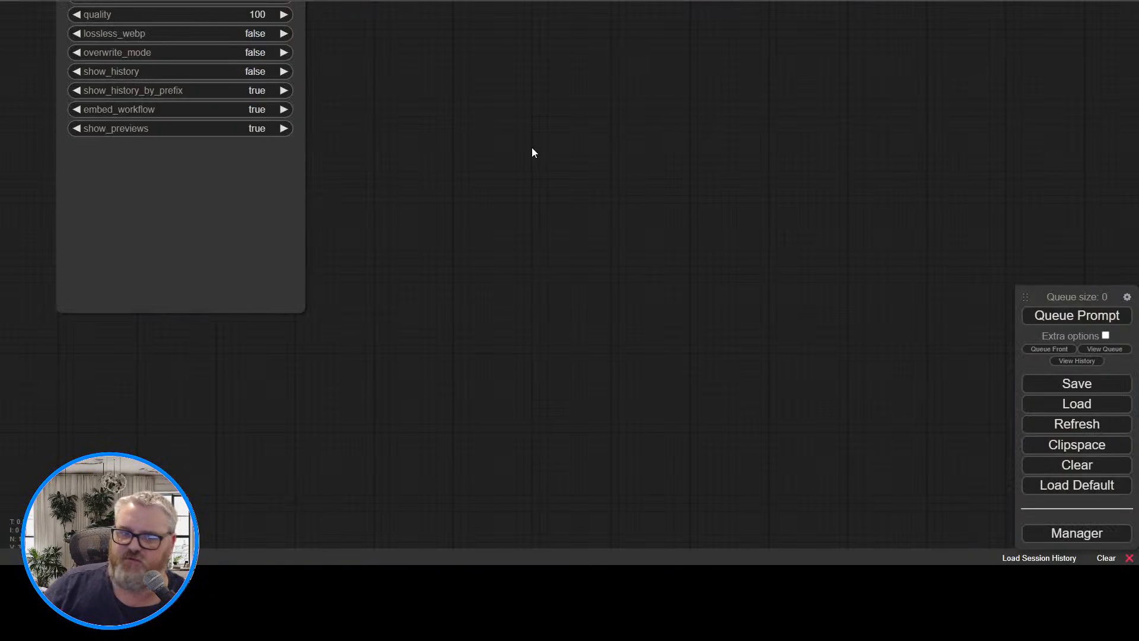
drag(500, 133, 564, 347)
scroll(516, 356, down, 8)
drag(403, 138, 838, 120)
scroll(273, 118, up, 5)
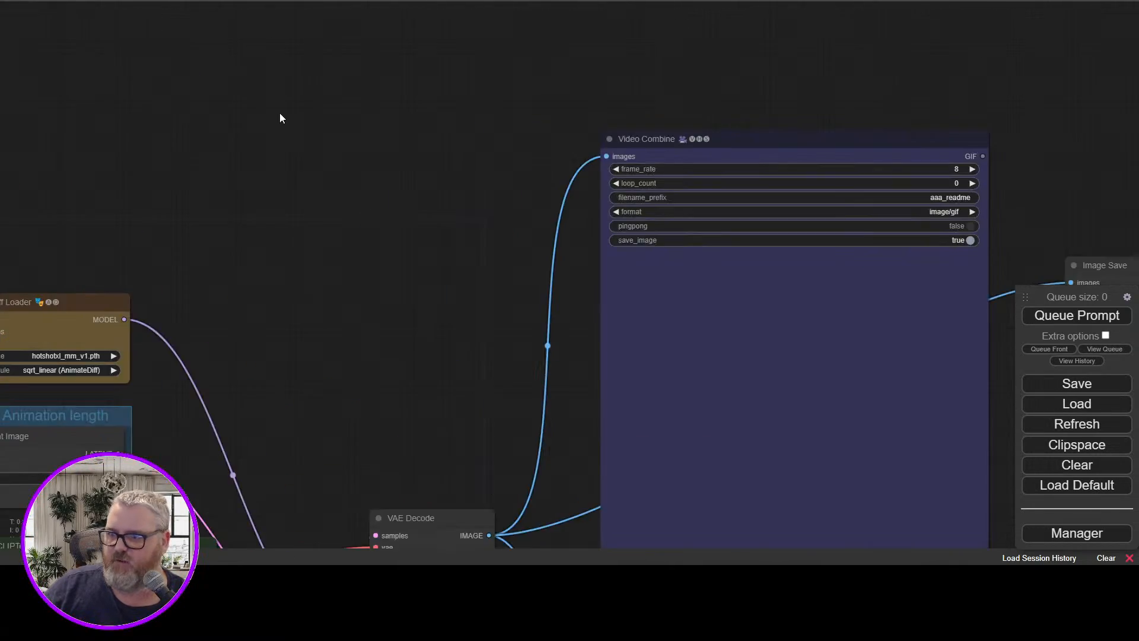
drag(313, 188, 558, 0)
drag(536, 148, 856, 39)
drag(238, 161, 438, 197)
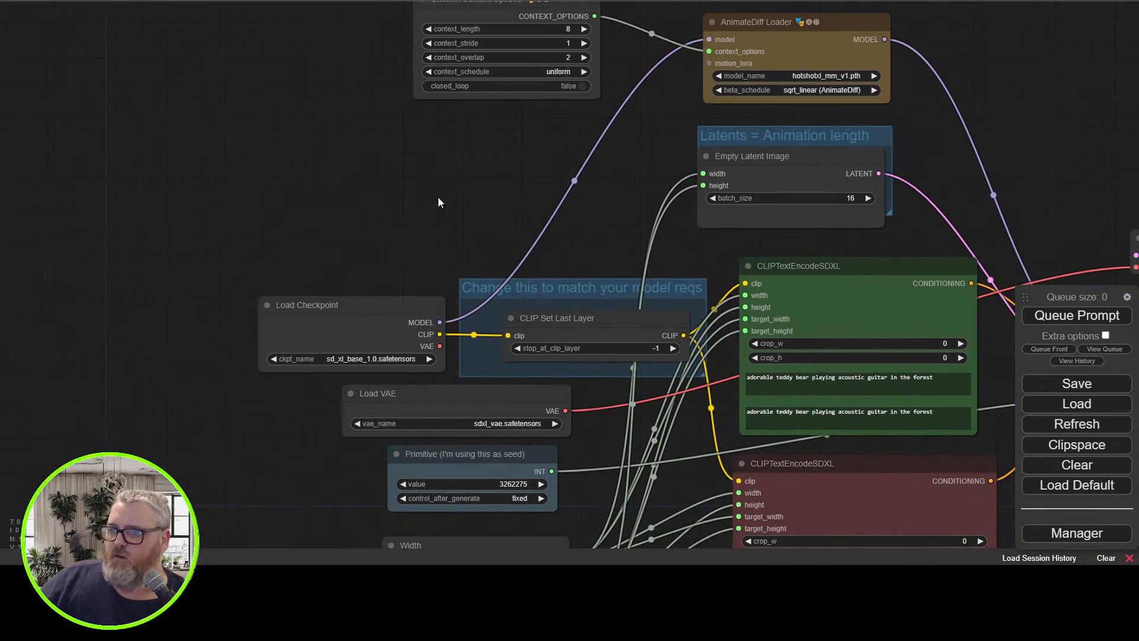
Change the seed in the Primitive node to 3264597
drag(361, 169, 286, 29)
drag(217, 368, 123, 356)
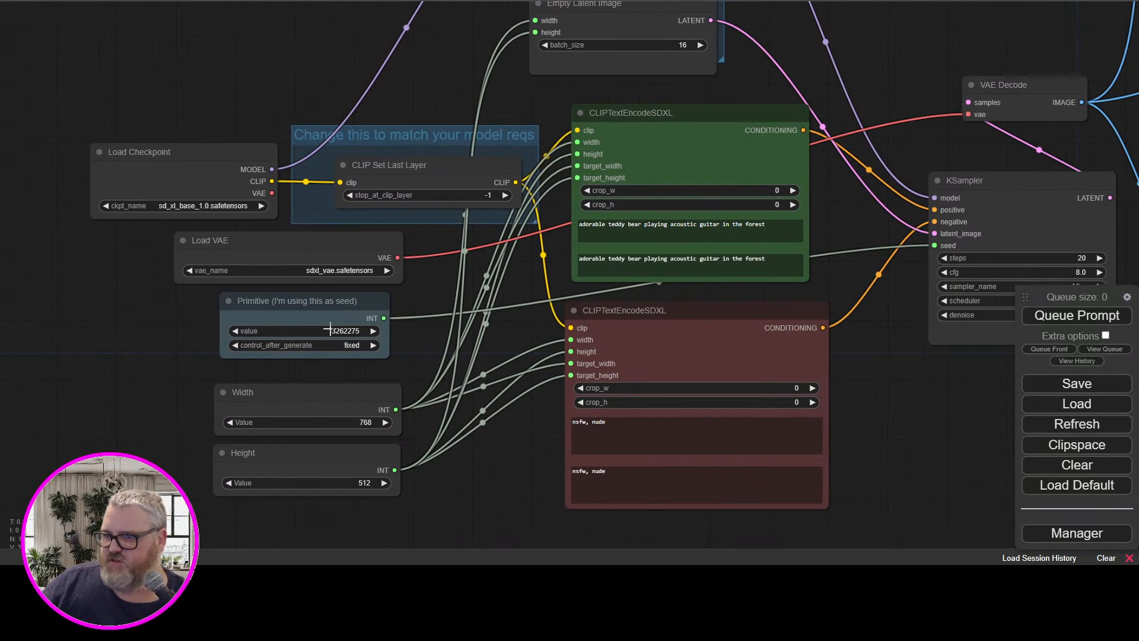
drag(331, 329, 535, 370)
drag(339, 328, 1000, 363)
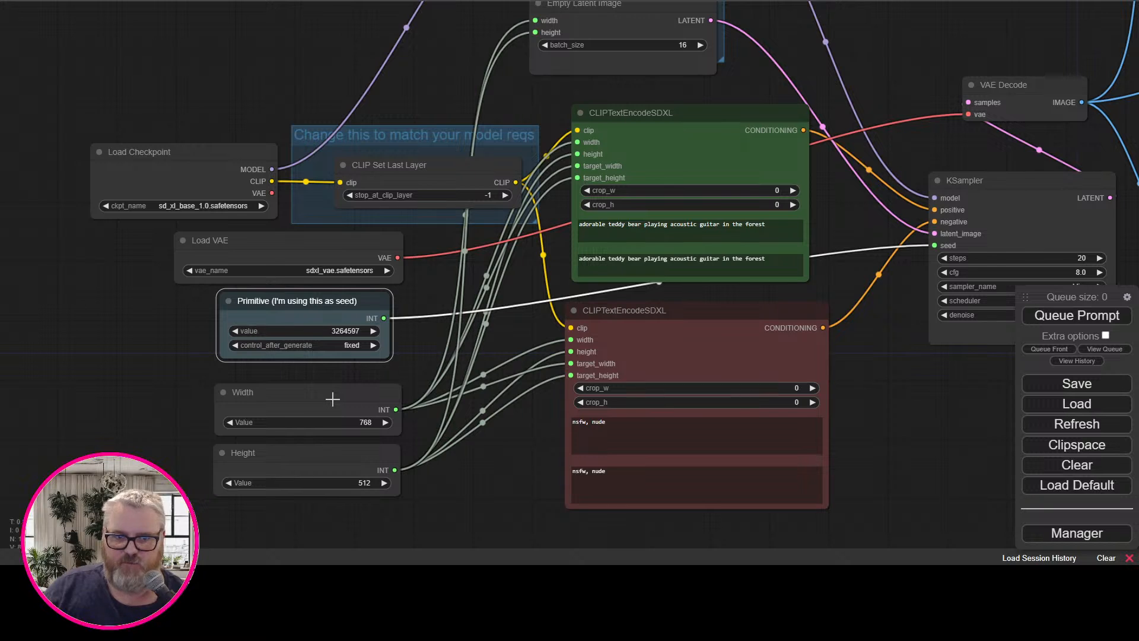
Set the Width node's value to 512
click(363, 425)
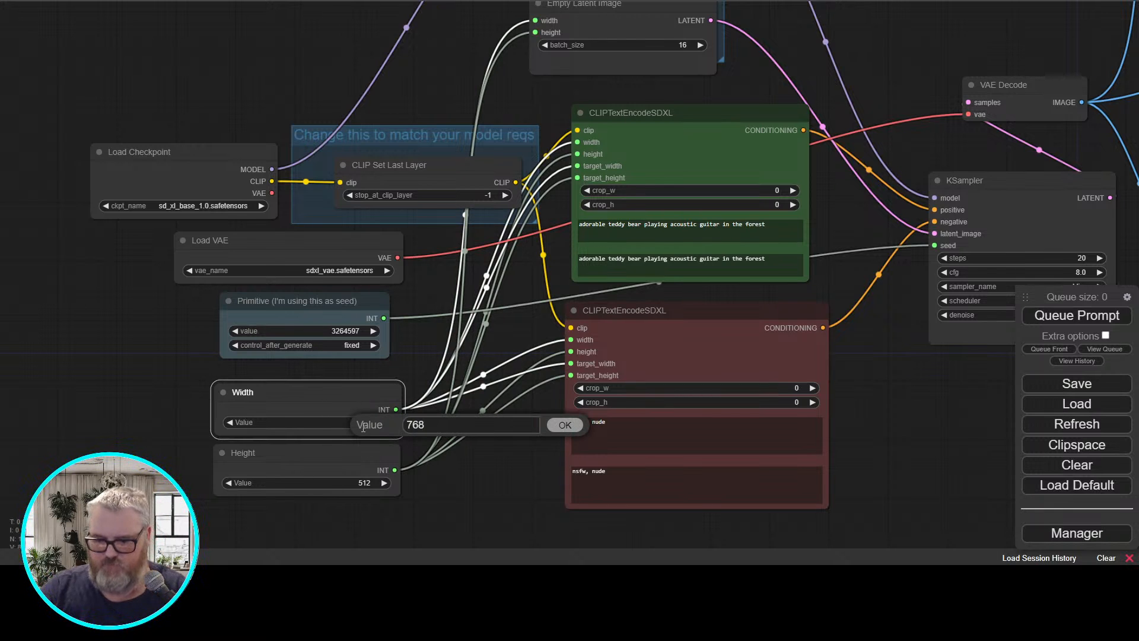
key(BackSpace)
key(BackSpace)
key(BackSpace)
text(512)
key(Return)
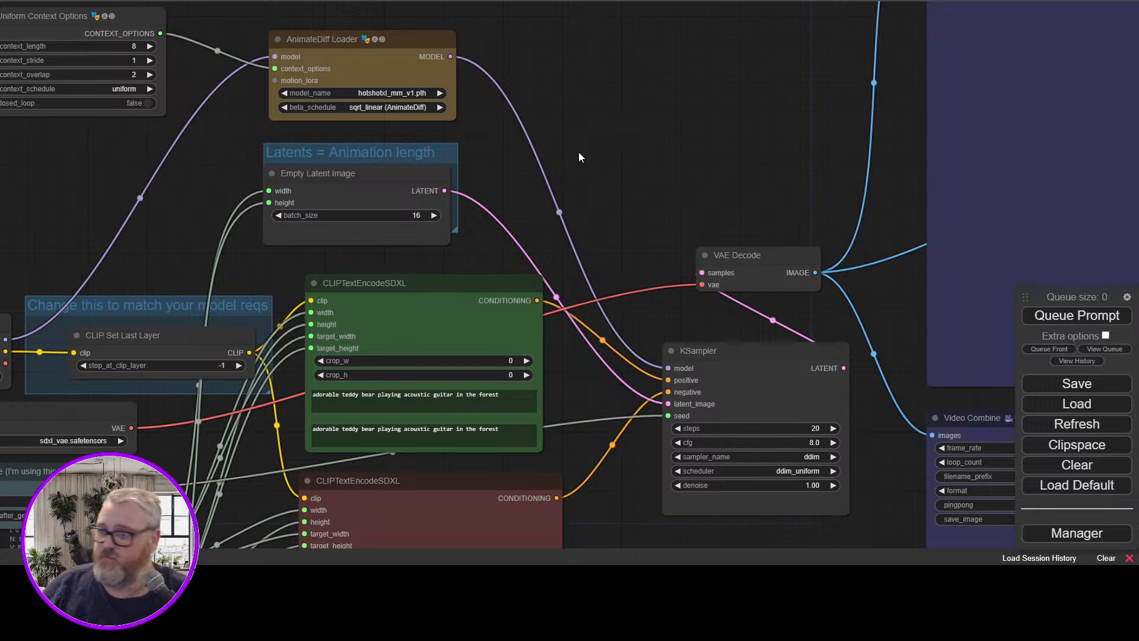
Set the filename prefix of the image/gif Video Combine node to hotshot-gif
drag(618, 138, 331, 51)
drag(425, 74, 0, 0)
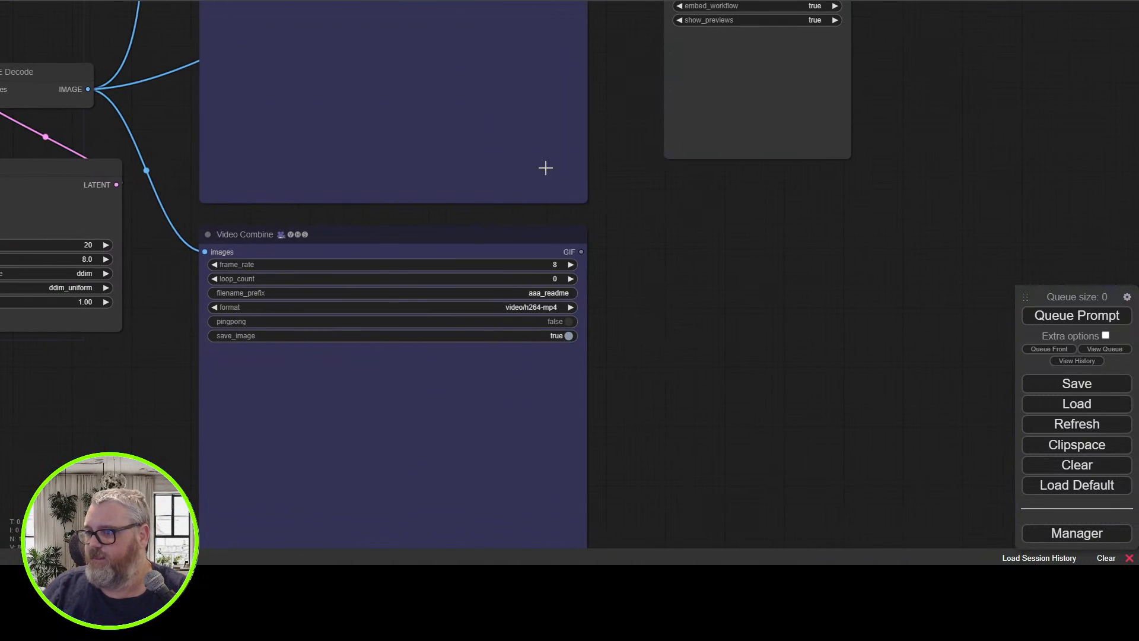
drag(579, 157, 738, 483)
click(845, 157)
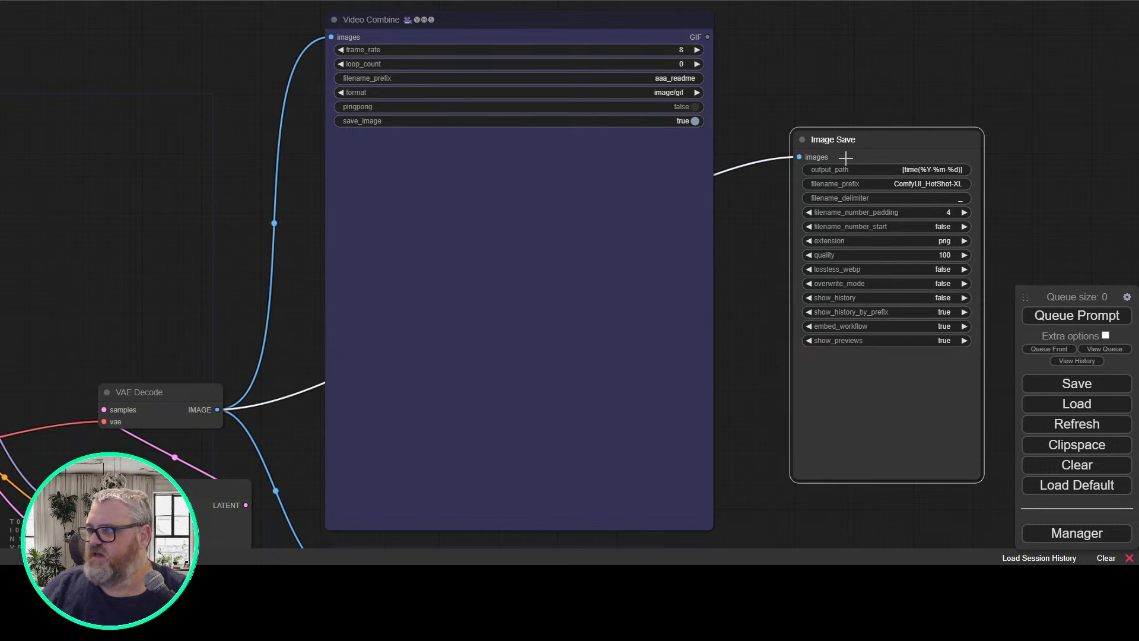
click(685, 80)
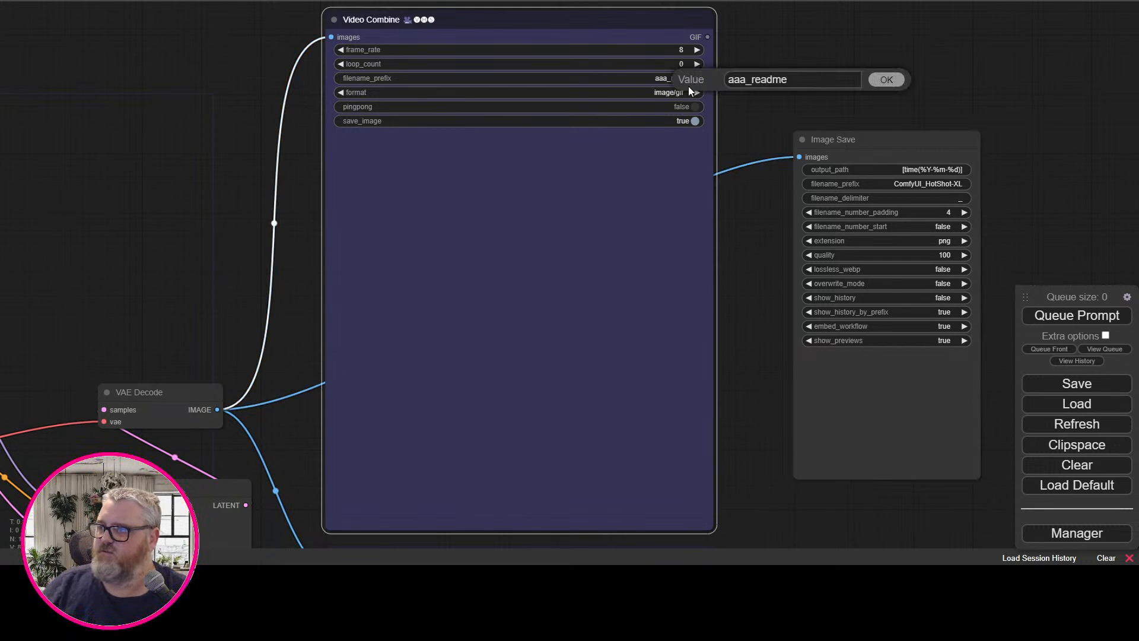
key(ctrl+a)
text(hots)
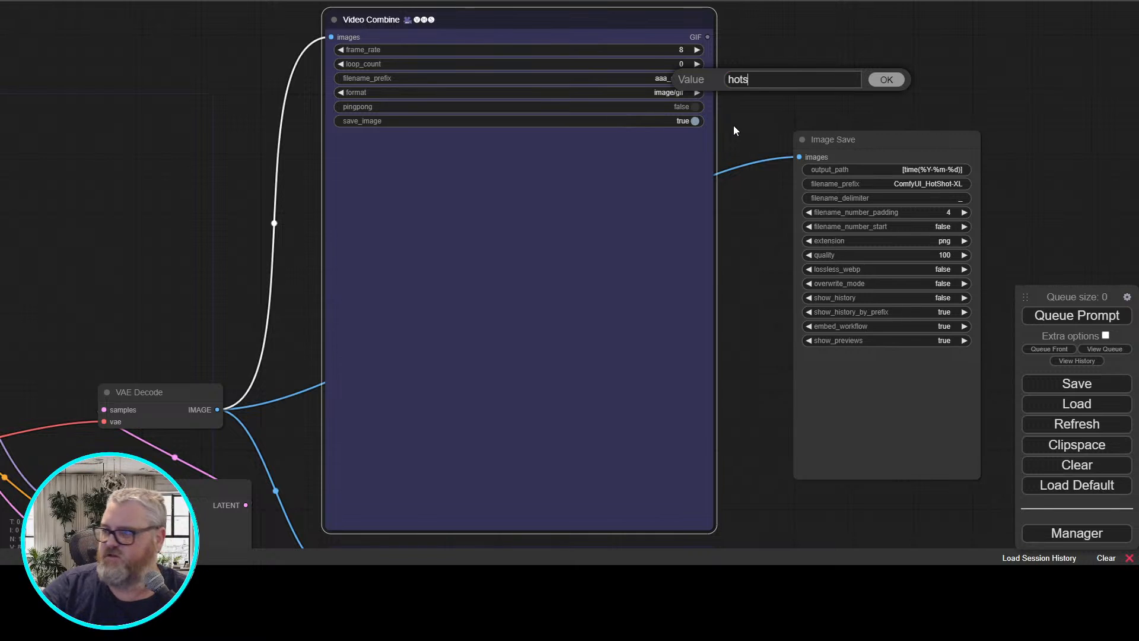
text(hotxl)
key(Return)
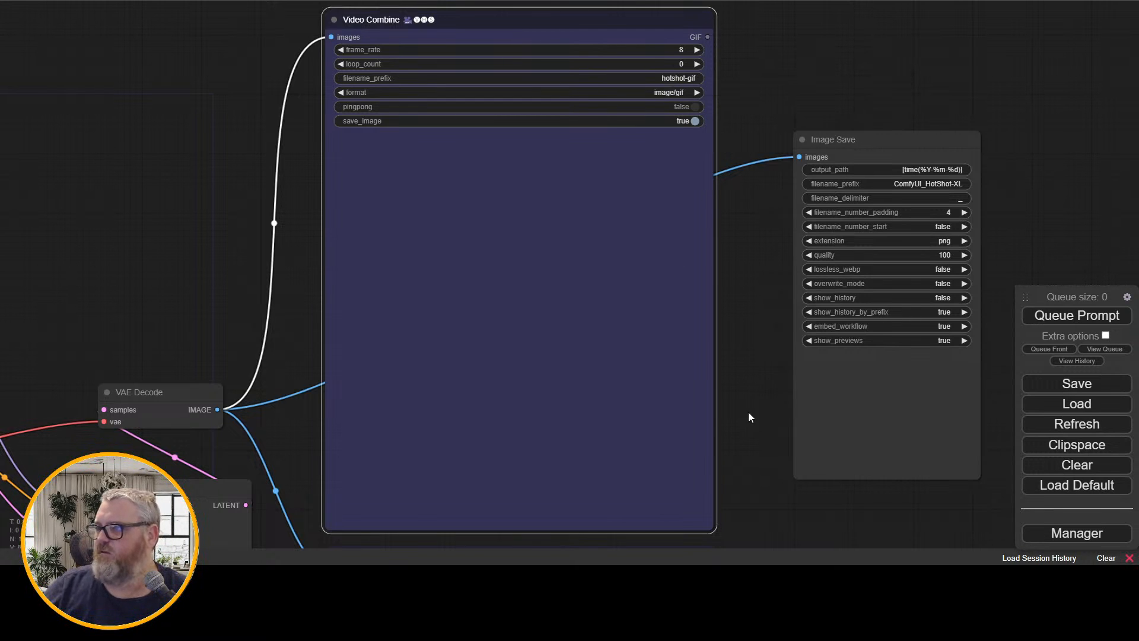
Set the filename prefix of the video/h264-mp4 Video Combine node to hotshot-mp4
drag(749, 411, 737, 1)
click(666, 177)
key(ctrl+a)
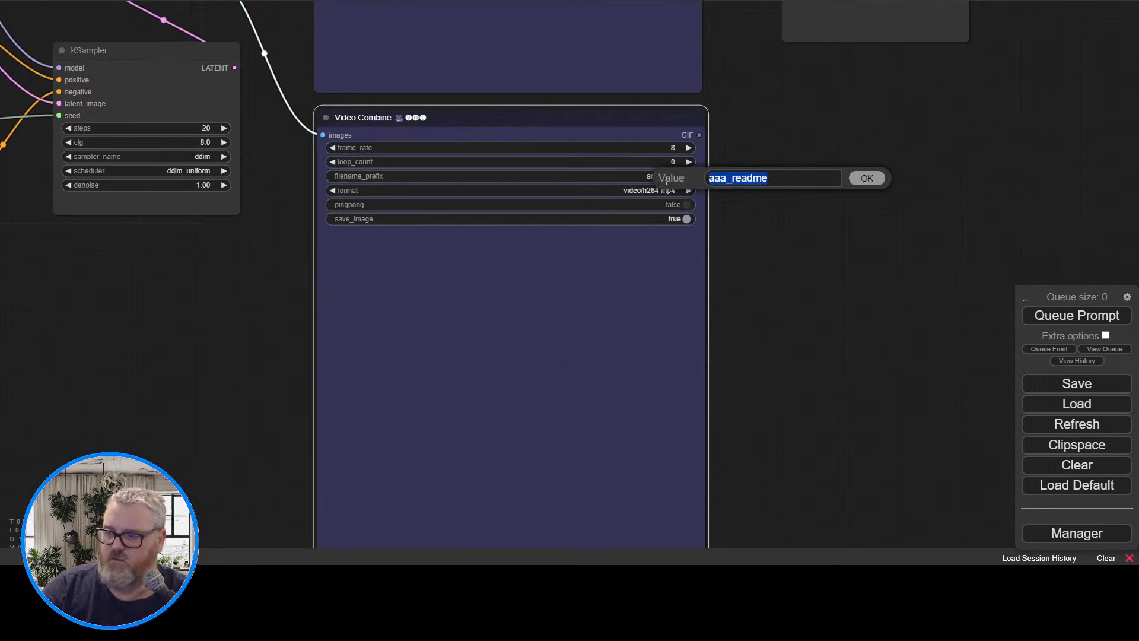
text(hotshot-mp4)
key(Return)
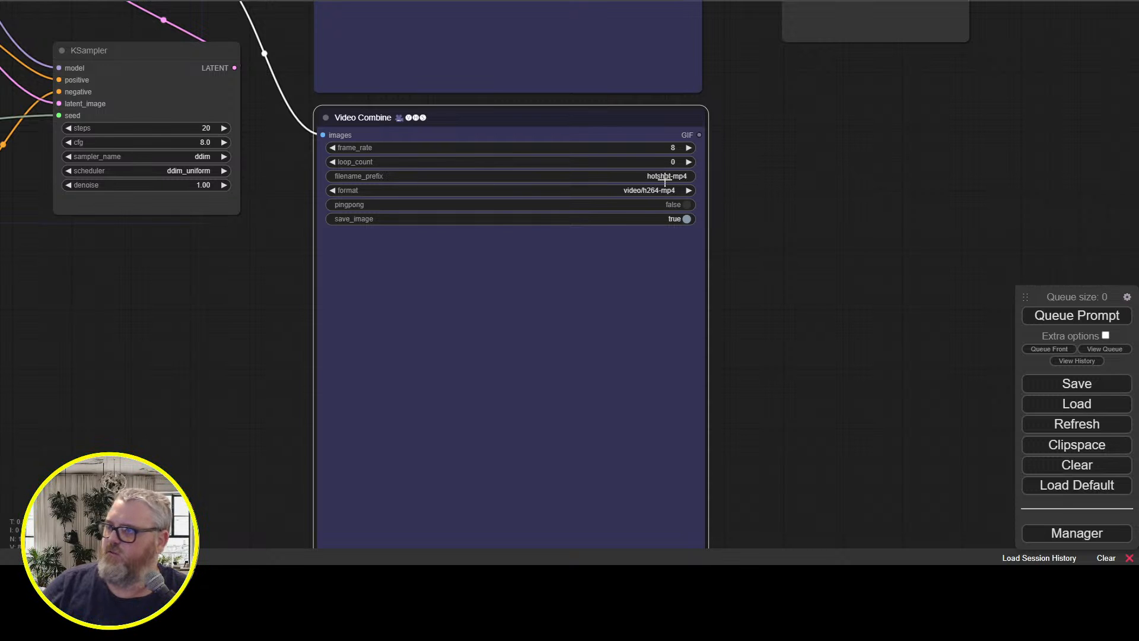
Select the whole text of the first positive prompt in the green CLIPTextEncodeSDXL node
drag(865, 156, 855, 503)
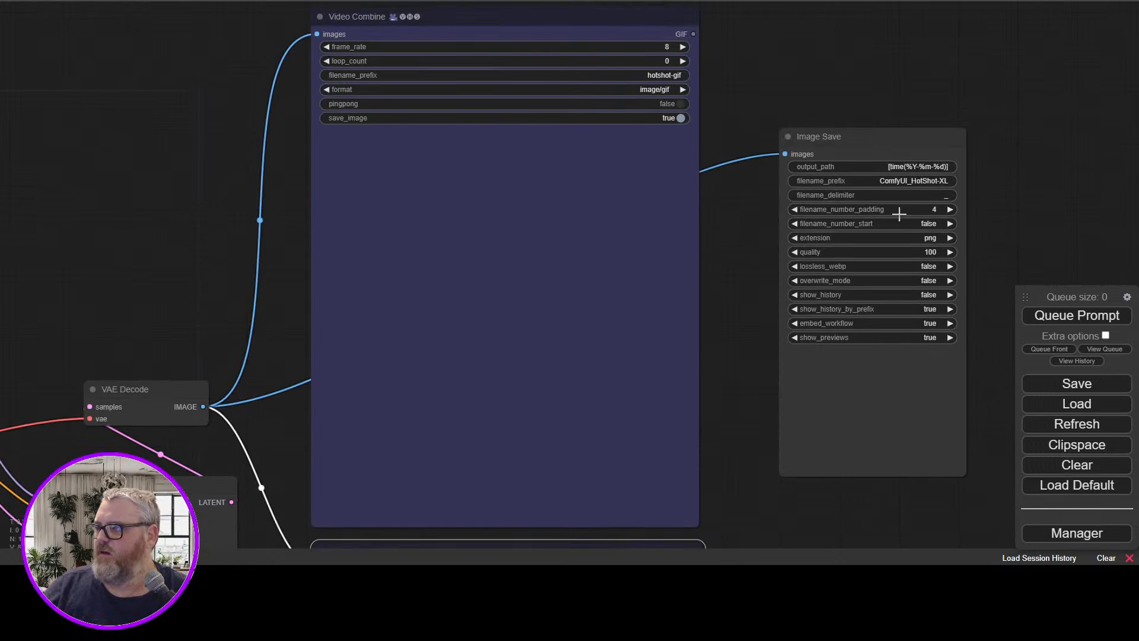
drag(144, 185, 686, 73)
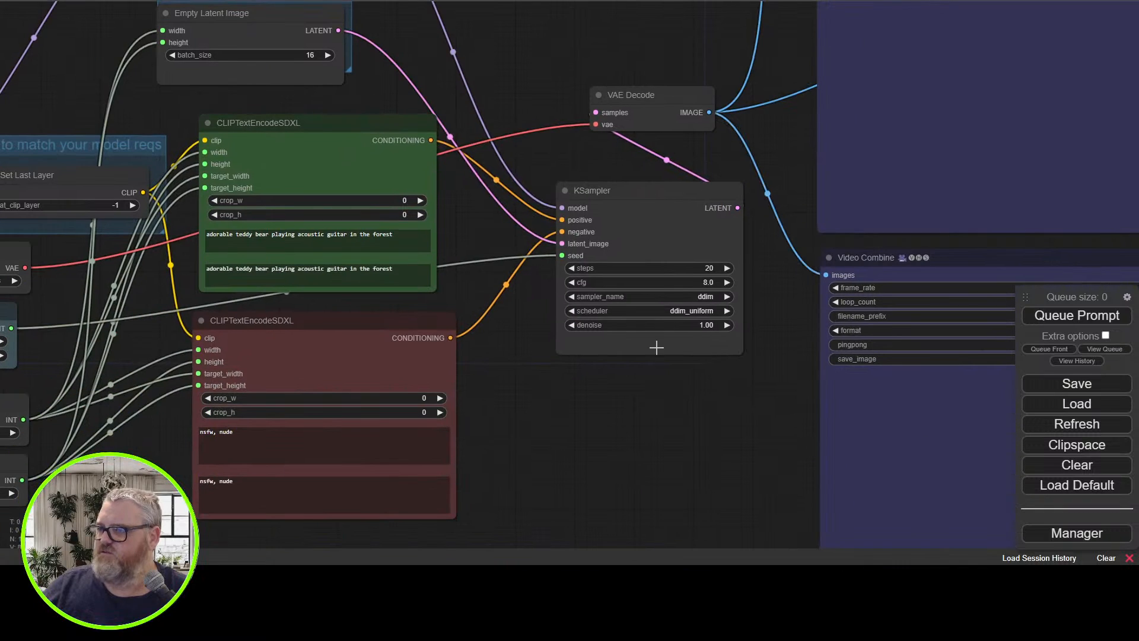
click(643, 214)
click(359, 237)
right_click(359, 237)
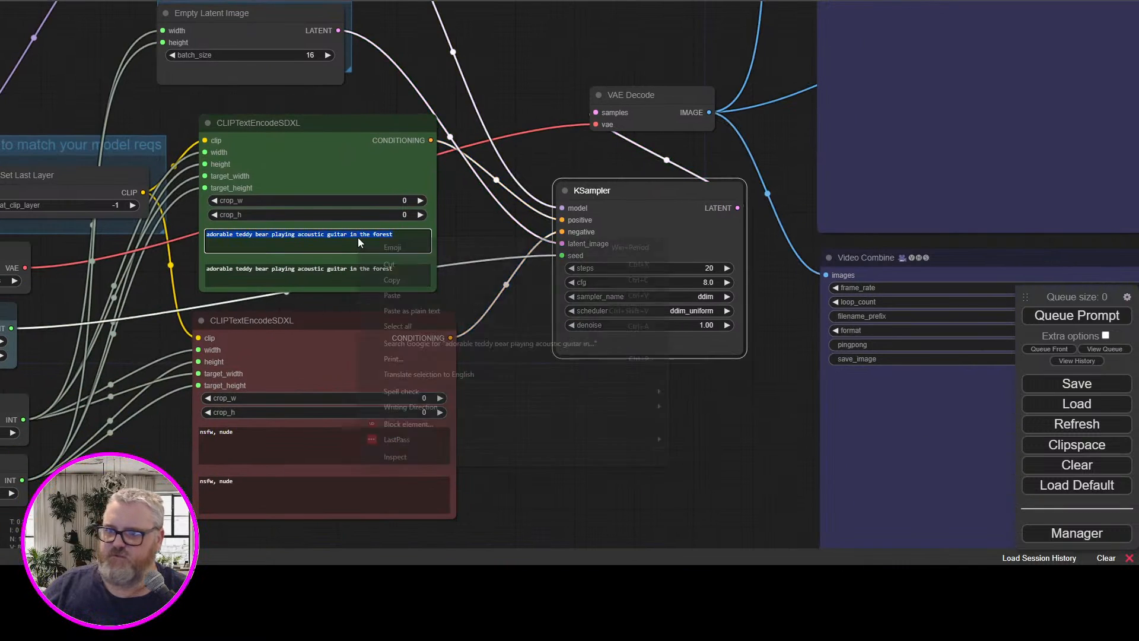
key(Escape)
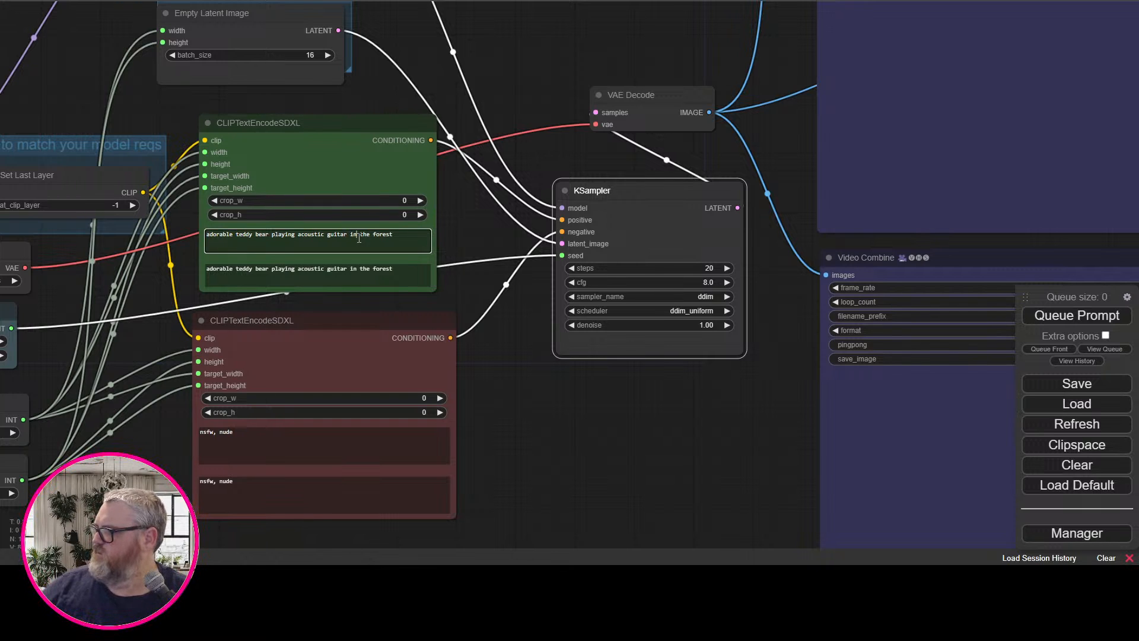
key(ctrl+a)
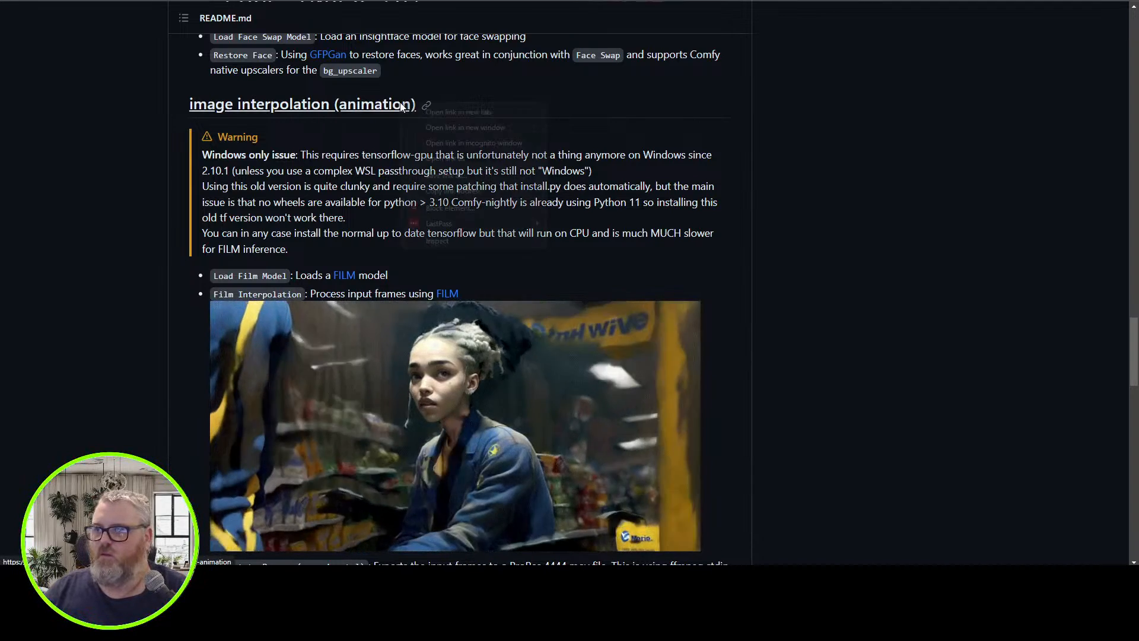
Switch to the comfy_mtb README and copy the link of its image interpolation (animation) heading
right_click(401, 103)
click(436, 191)
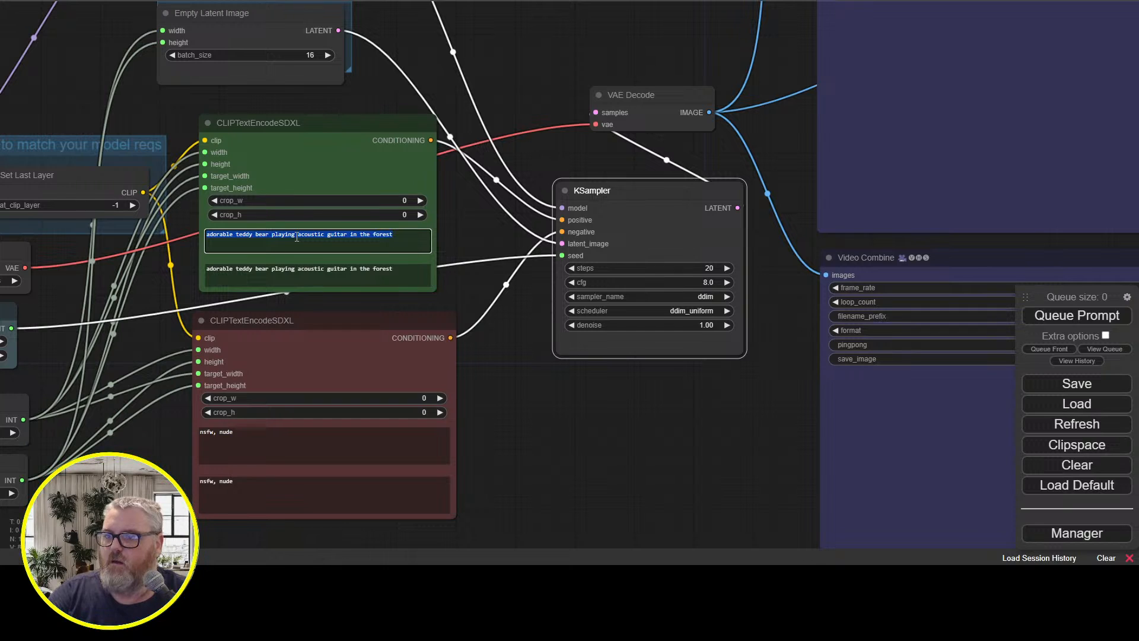
Replace both positive prompt texts in the workflow with "martha stewart baking some concrete muffins"
text(ma)
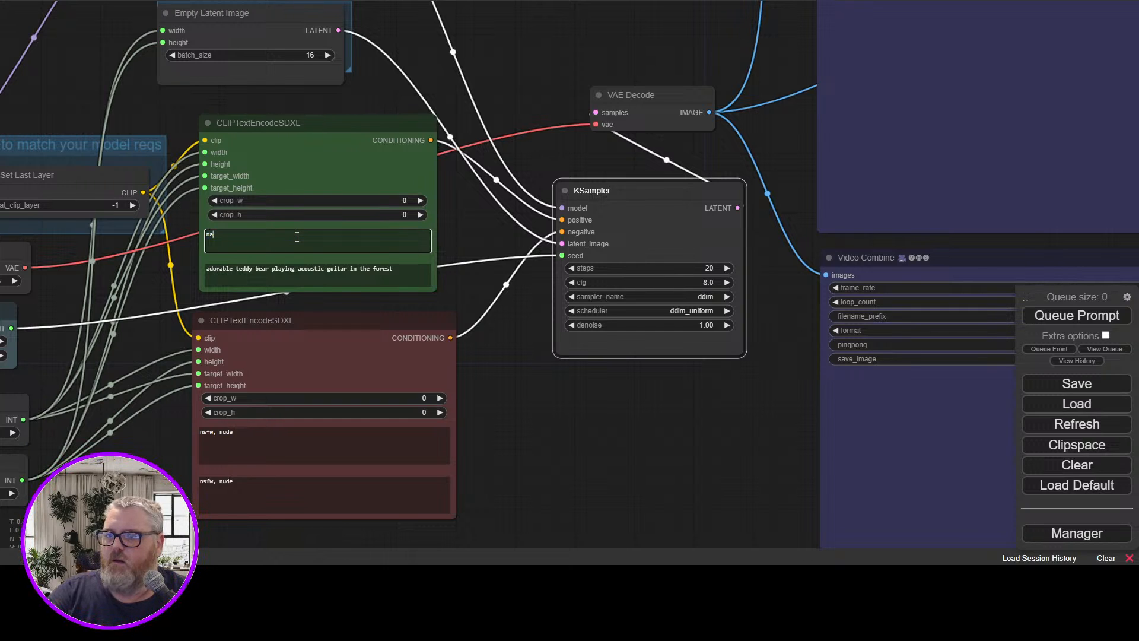
text(rtha stewrt)
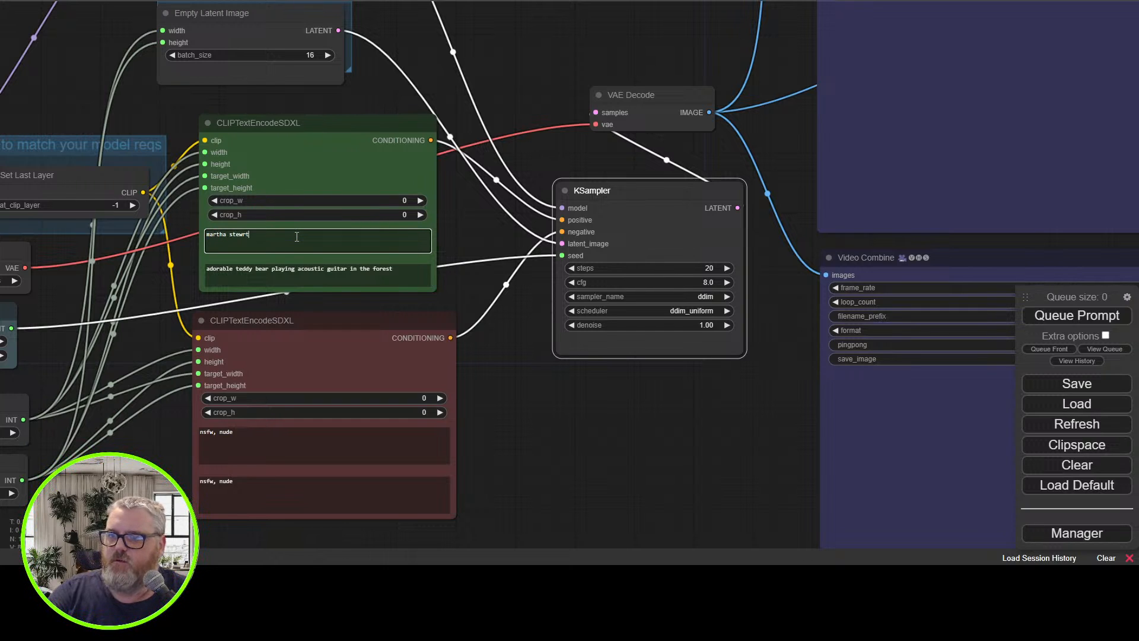
key(BackSpace)
key(BackSpace)
text(art baki)
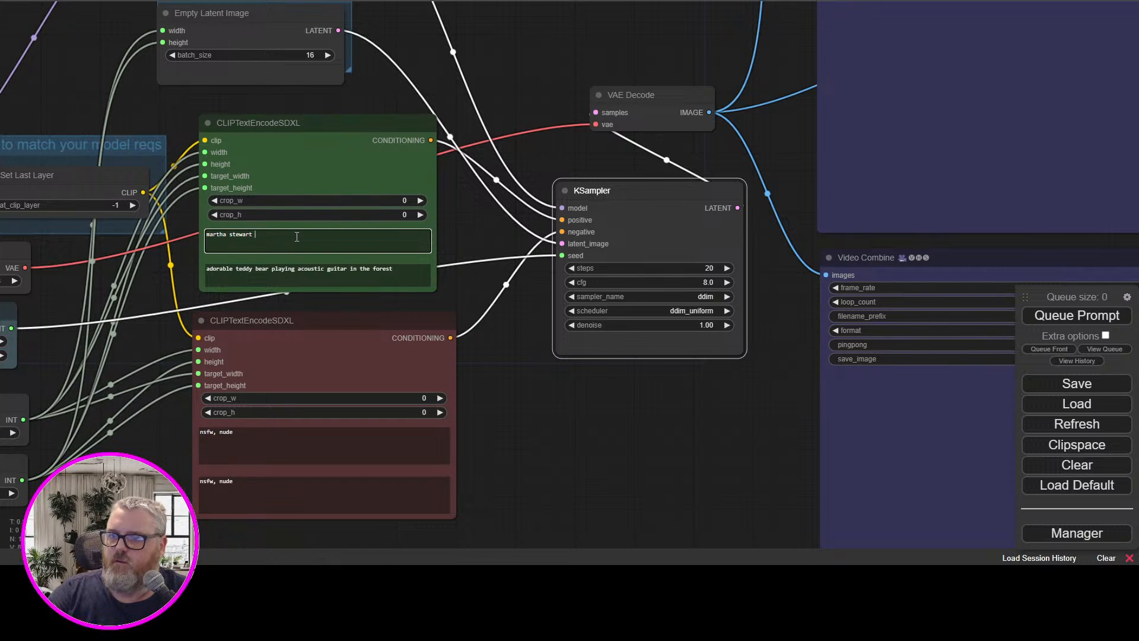
text(ng)
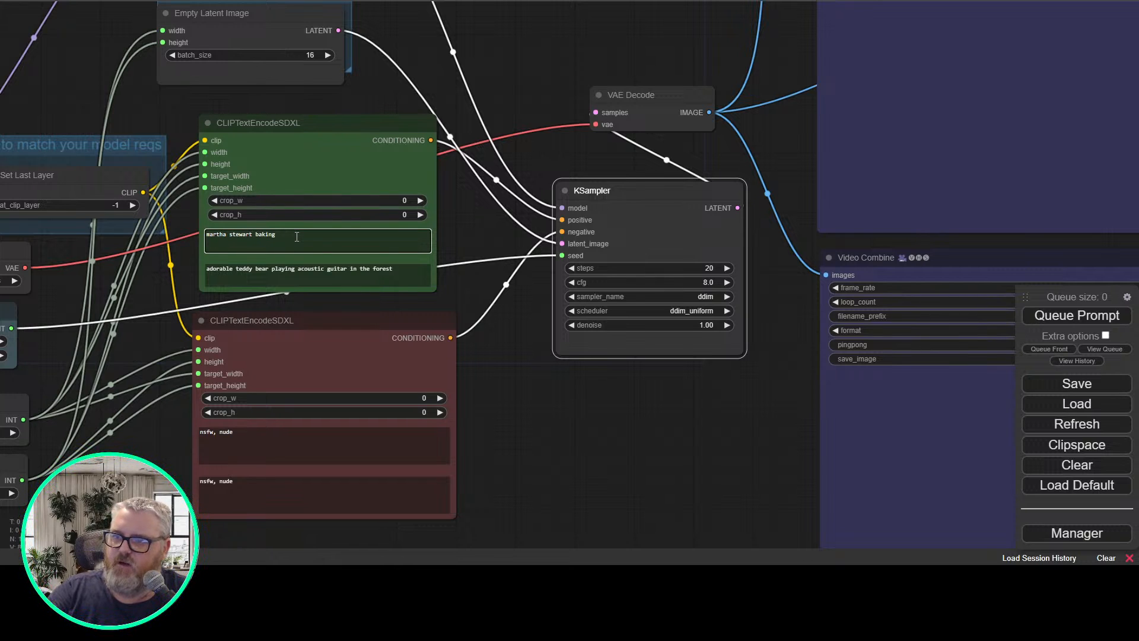
text( some concrete muffins)
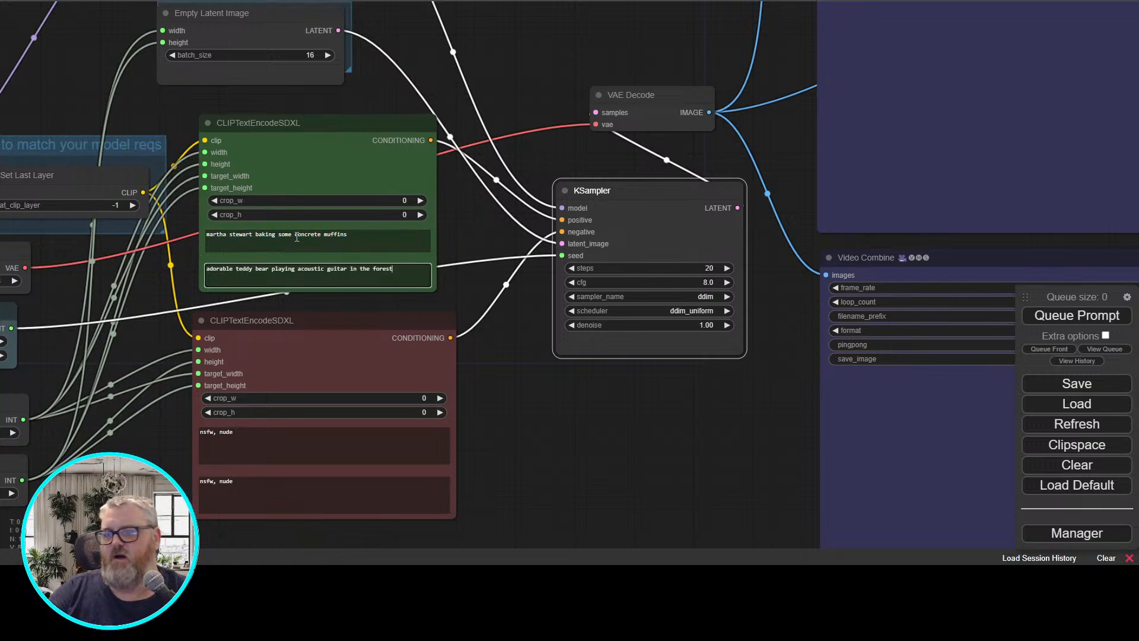
key(Tab)
key(ctrl+a)
key(ctrl+v)
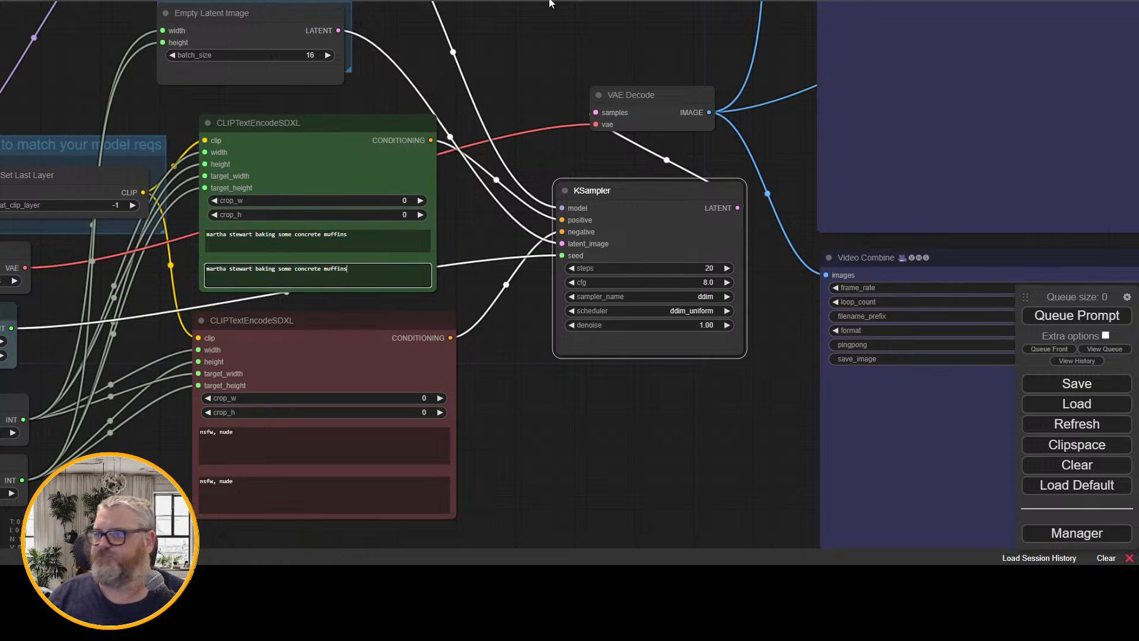
Set the Empty Latent Image batch size to 24
click(305, 54)
text(24)
key(Return)
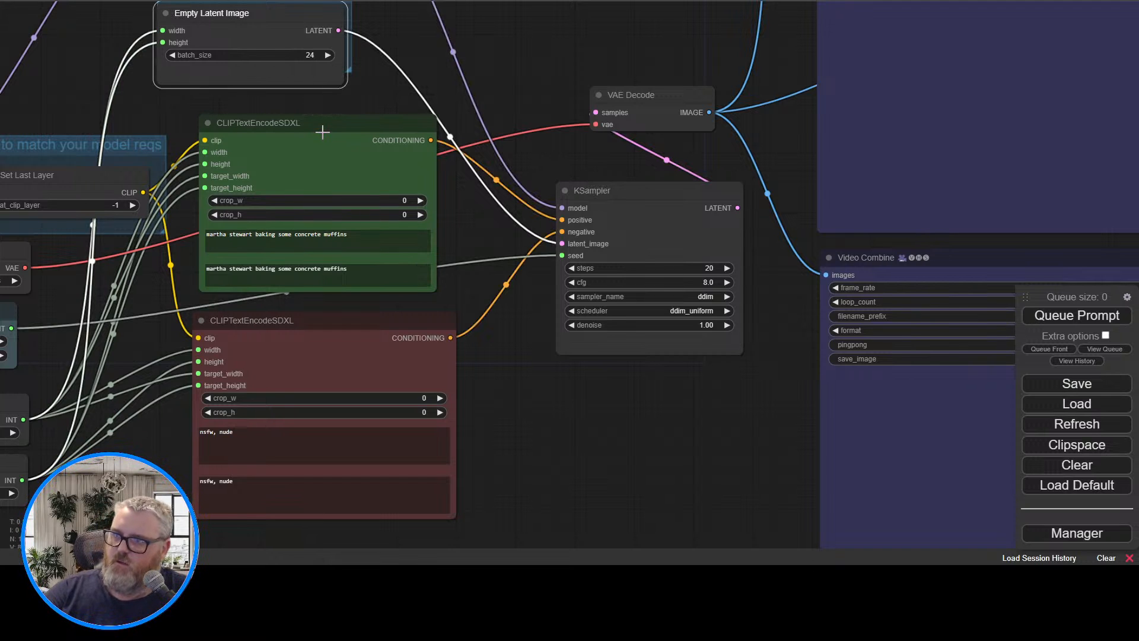
Set the Width node's value to 768 and queue the prompt for generation
drag(496, 473, 694, 436)
click(181, 398)
key(BackSpace)
key(BackSpace)
key(BackSpace)
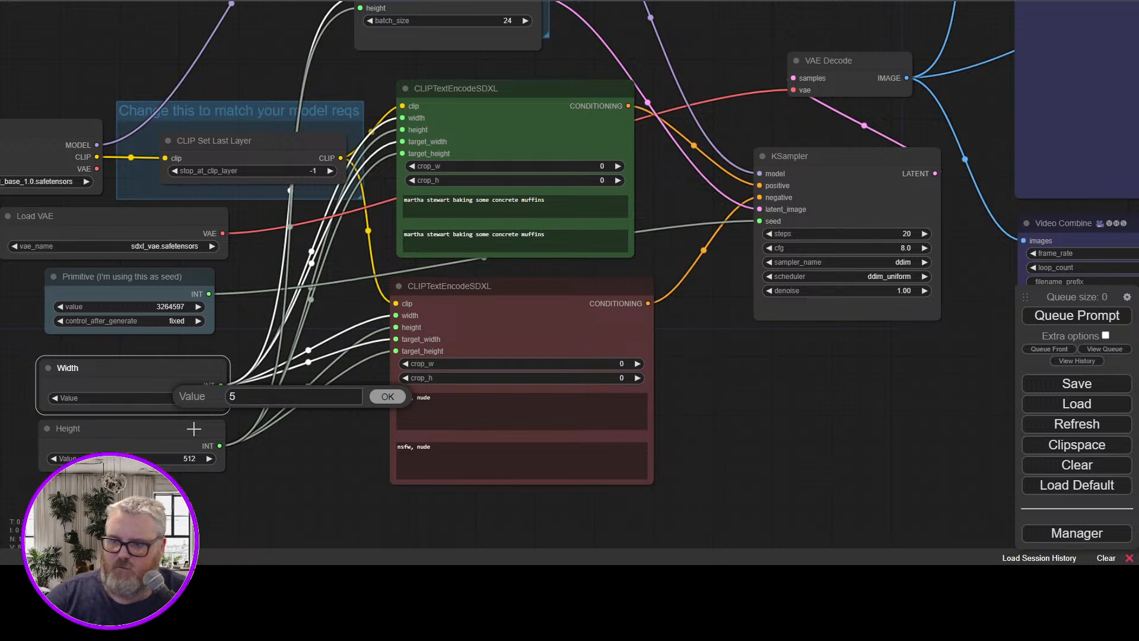
text(768)
key(Return)
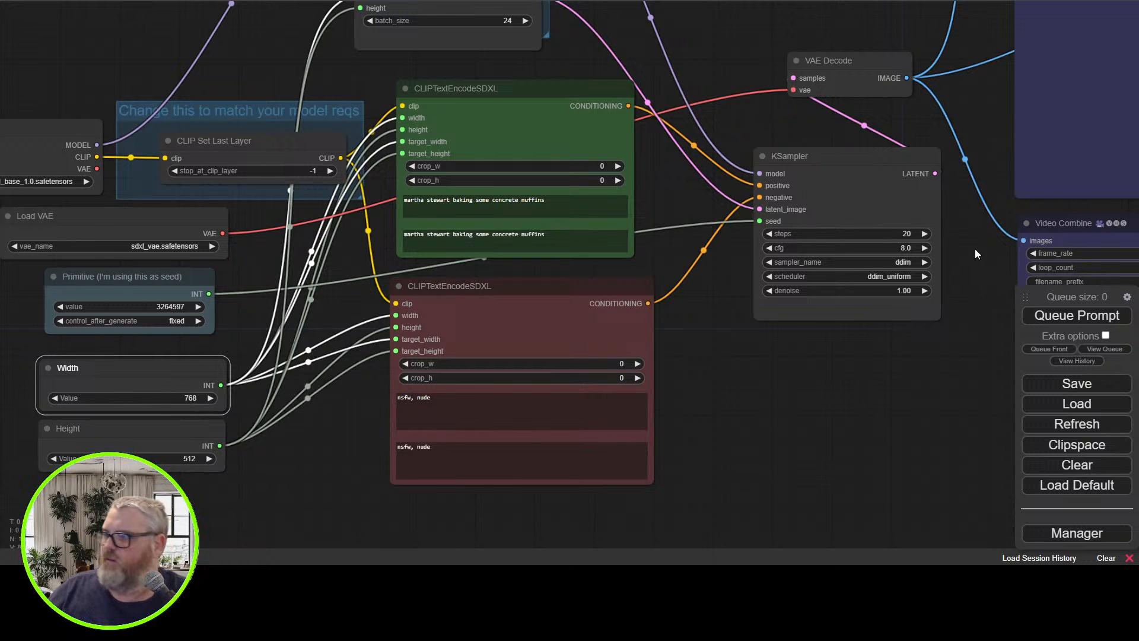
click(1098, 317)
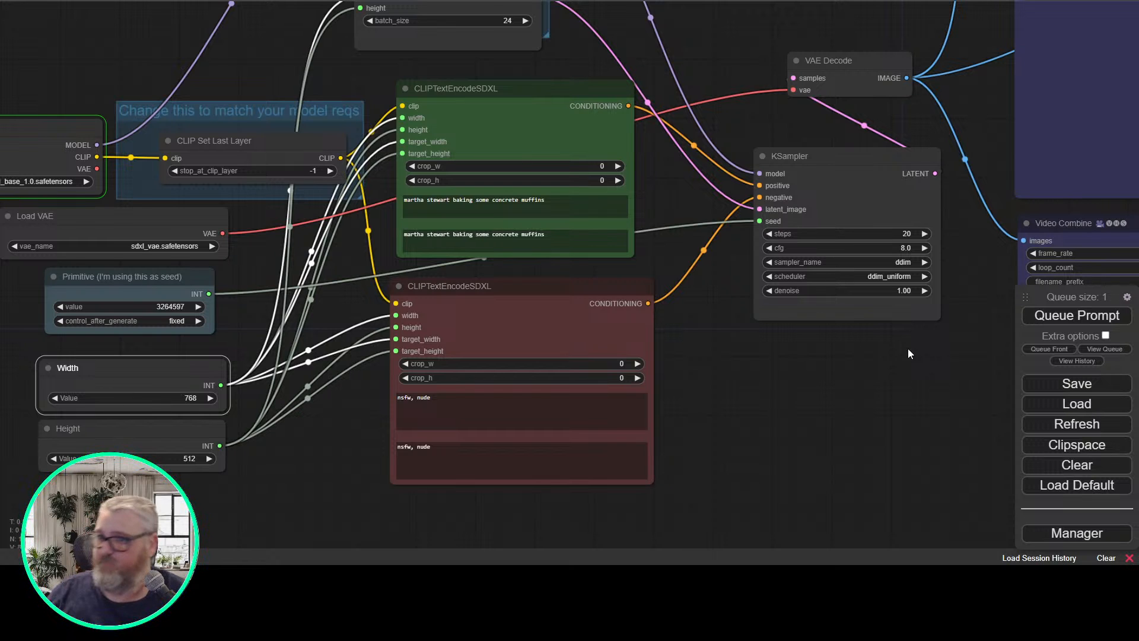
Check the sampling progress in the command console, and return to the workflow canvas
drag(136, 58, 240, 195)
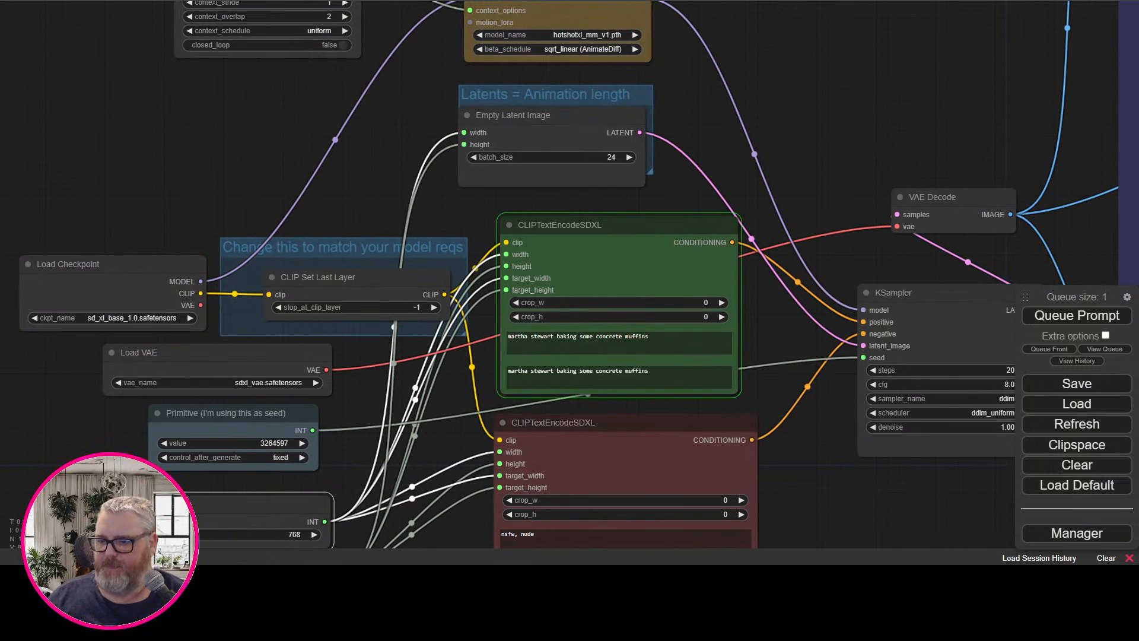
key(alt+Tab)
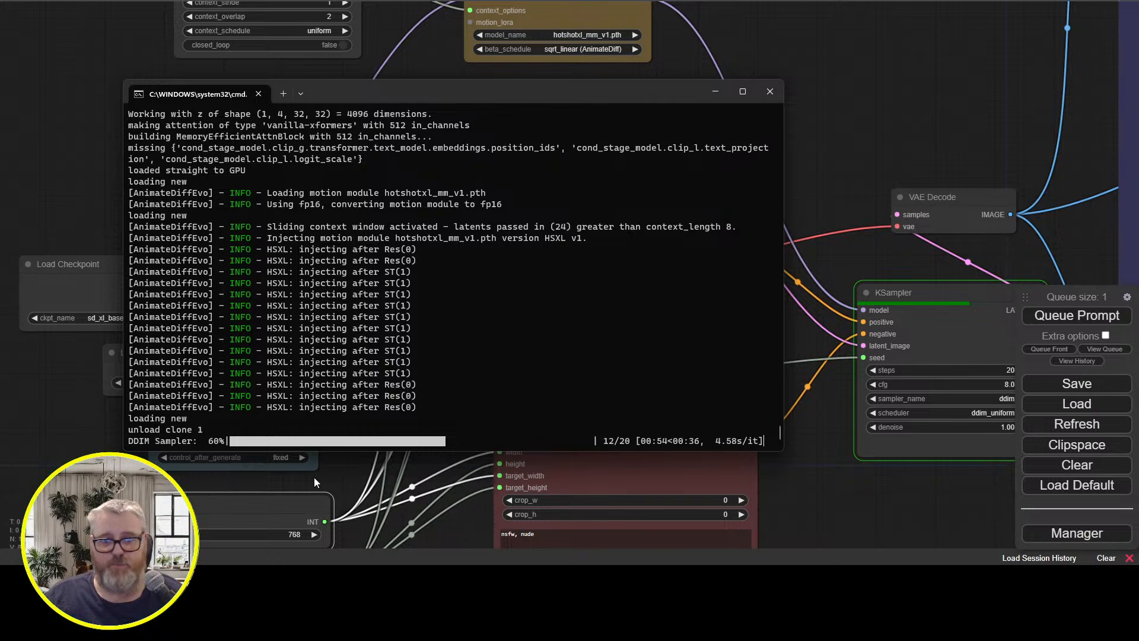
mouse_move(203, 579)
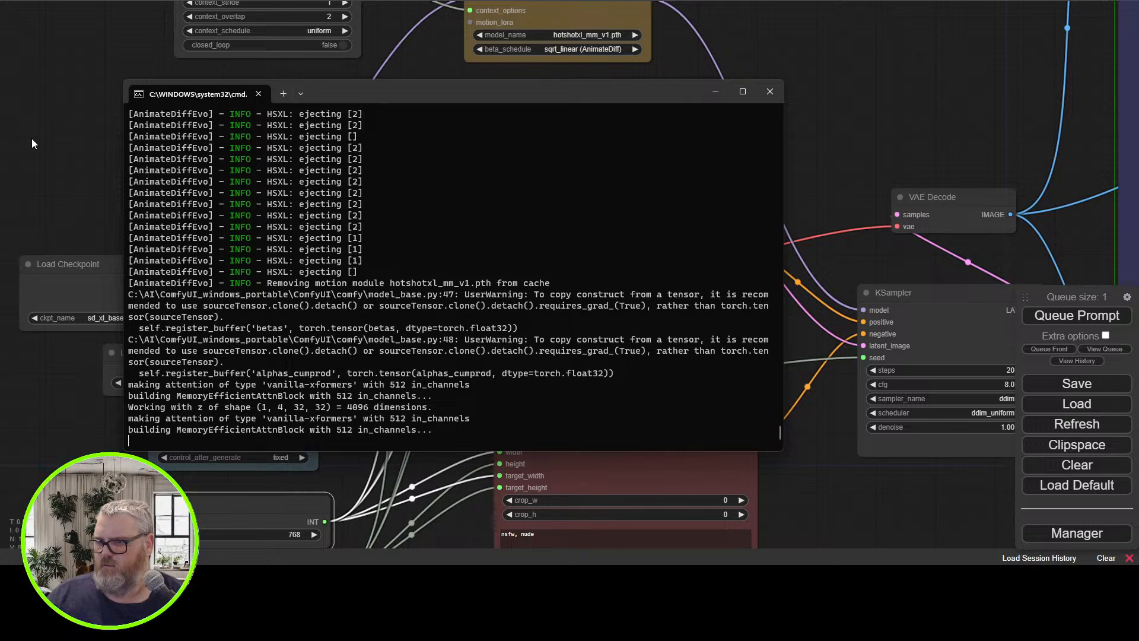
click(31, 140)
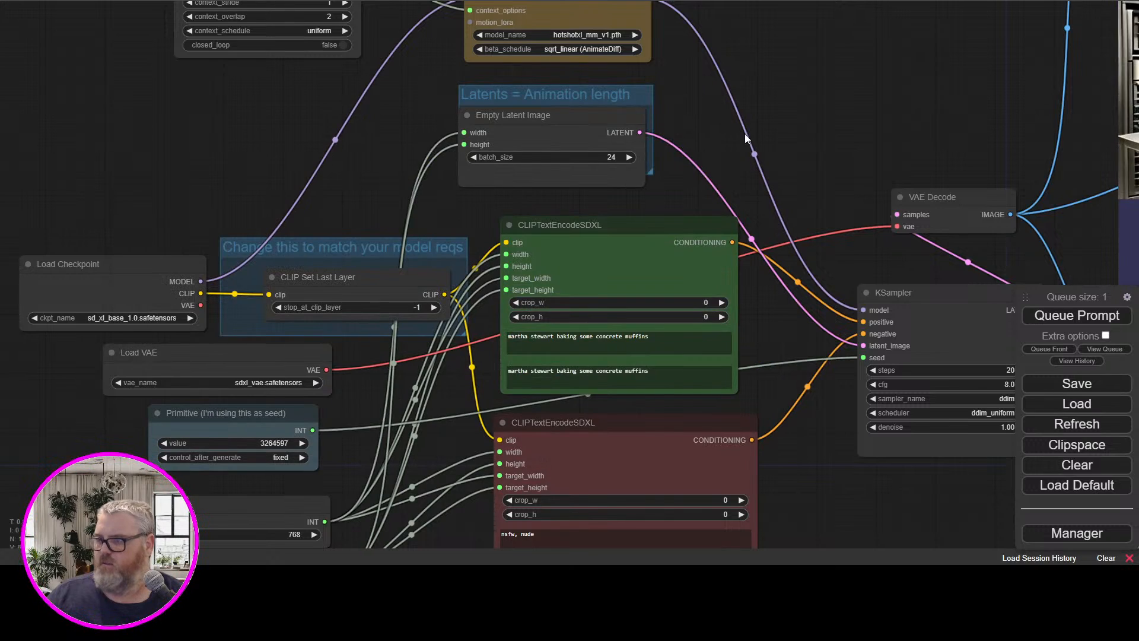
Examine the generated muffin-baking animation in the GIF Video Combine node and go on to the mp4 Video Combine node
drag(746, 138, 226, 297)
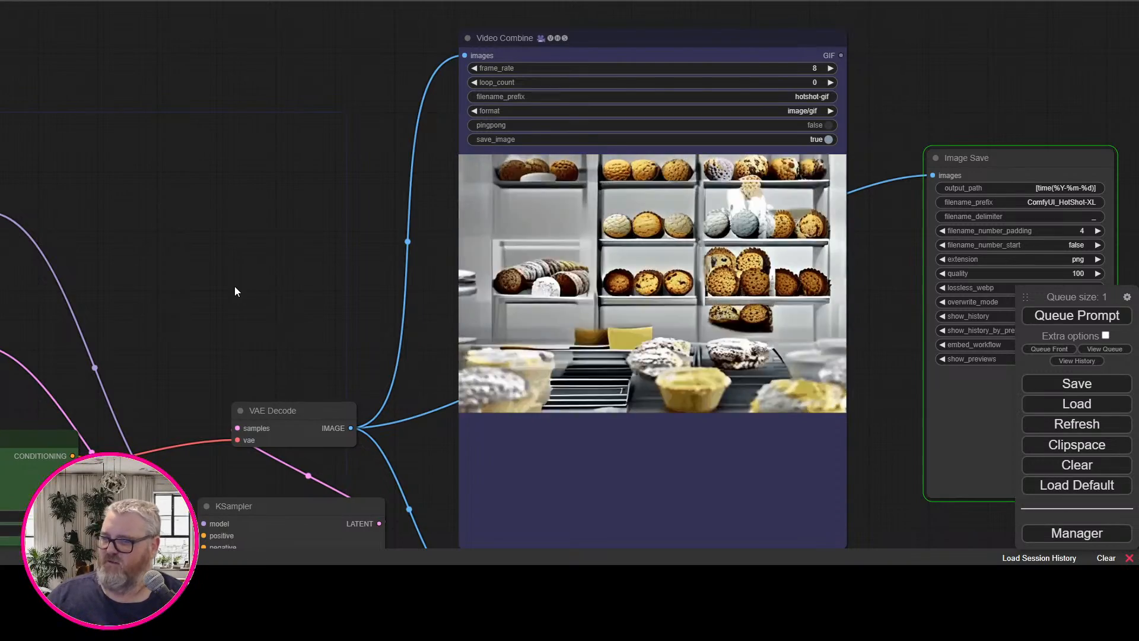
scroll(235, 291, down, 3)
scroll(235, 291, up, 4)
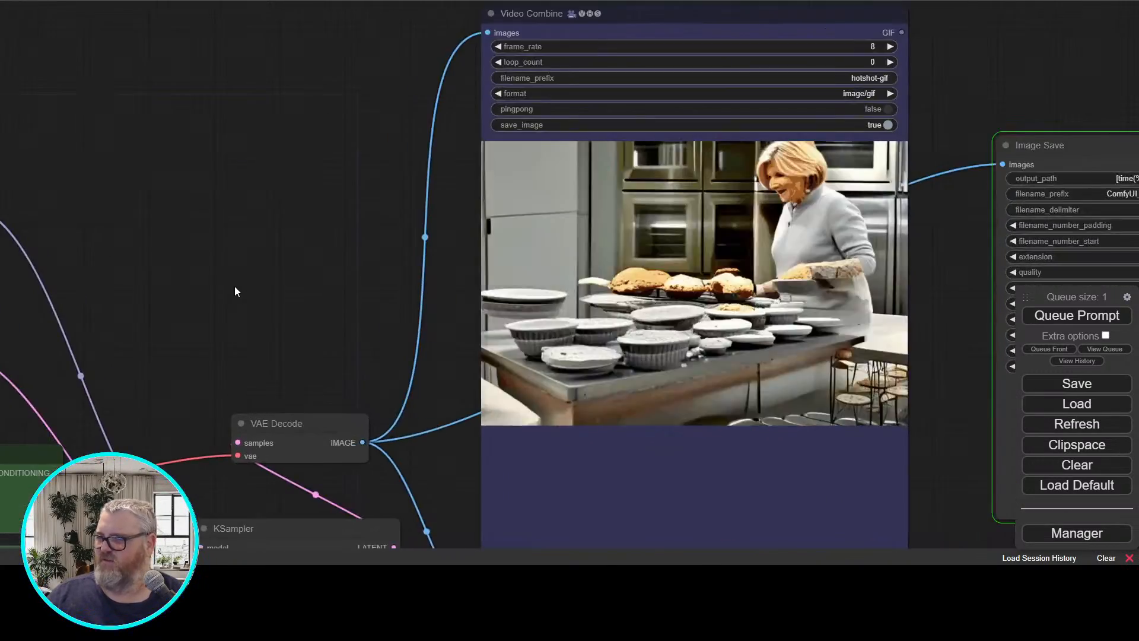
scroll(235, 290, up, 2)
drag(234, 291, 68, 290)
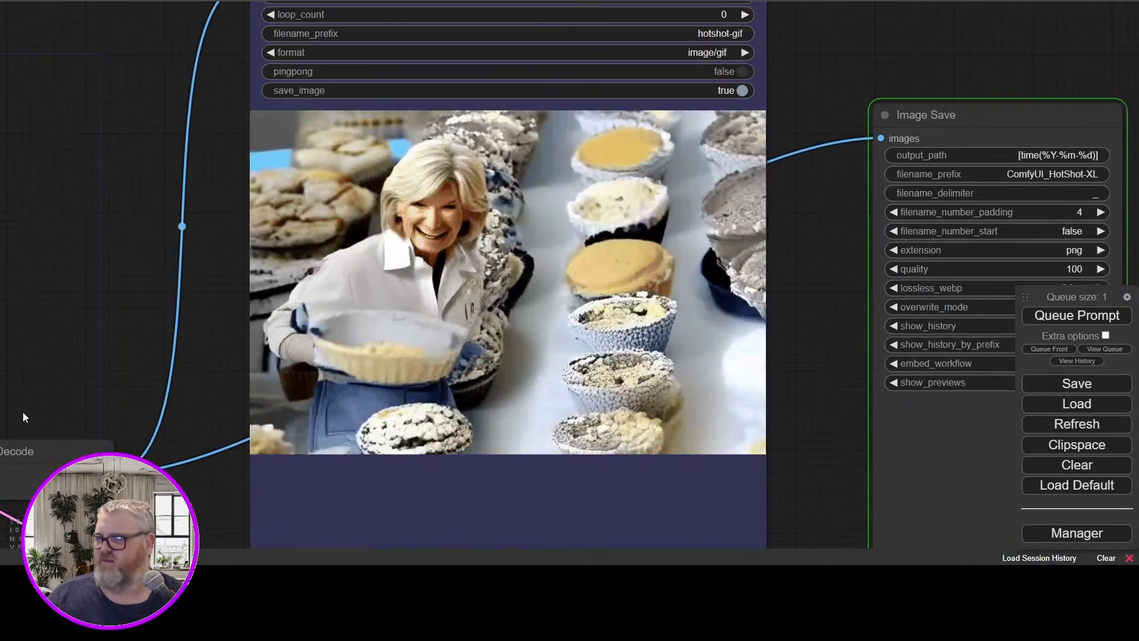
drag(17, 451, 114, 323)
scroll(99, 120, up, 5)
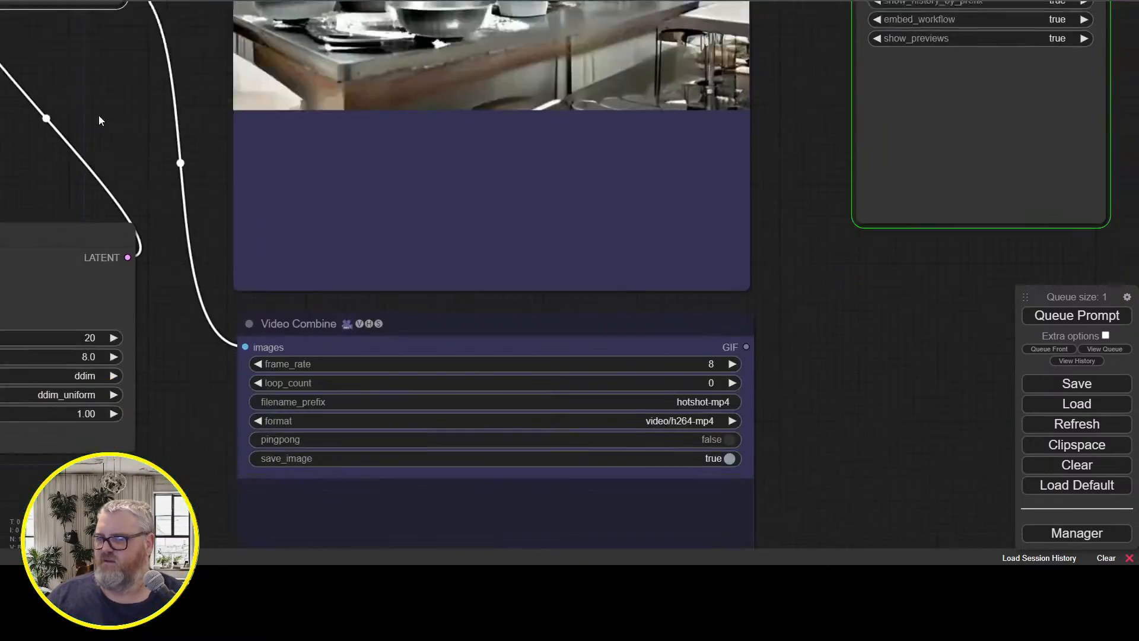
Examine the muffin-baking animation in the mp4 and GIF Video Combine previews, briefly enlarging a frame from the image feed
drag(98, 115, 91, 92)
drag(113, 524, 163, 122)
scroll(156, 178, up, 2)
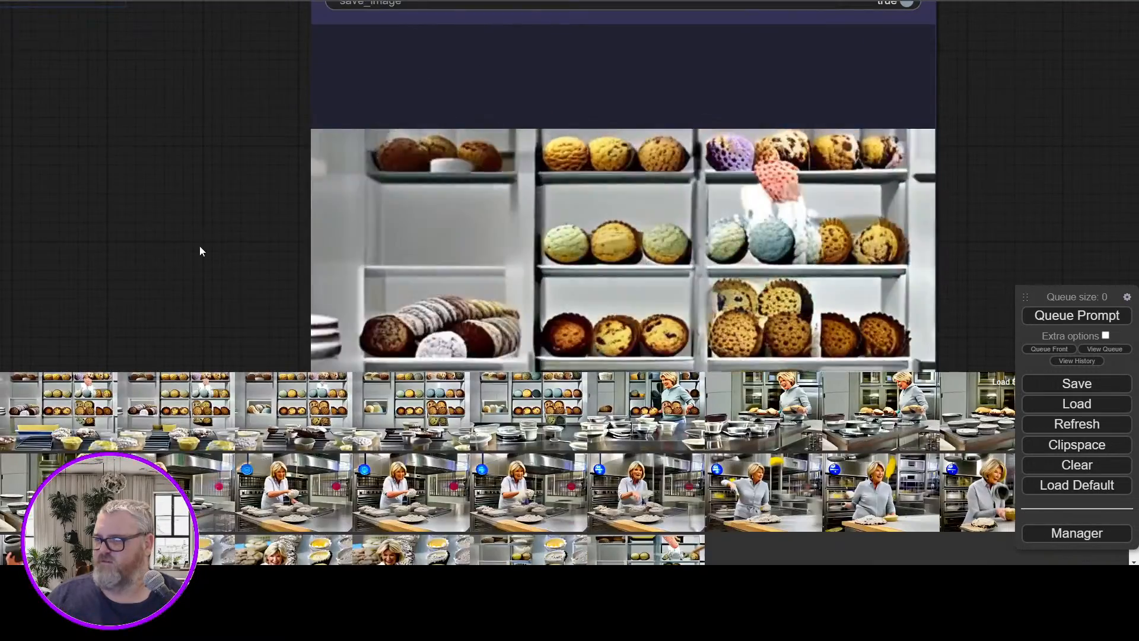
scroll(203, 260, down, 3)
click(146, 379)
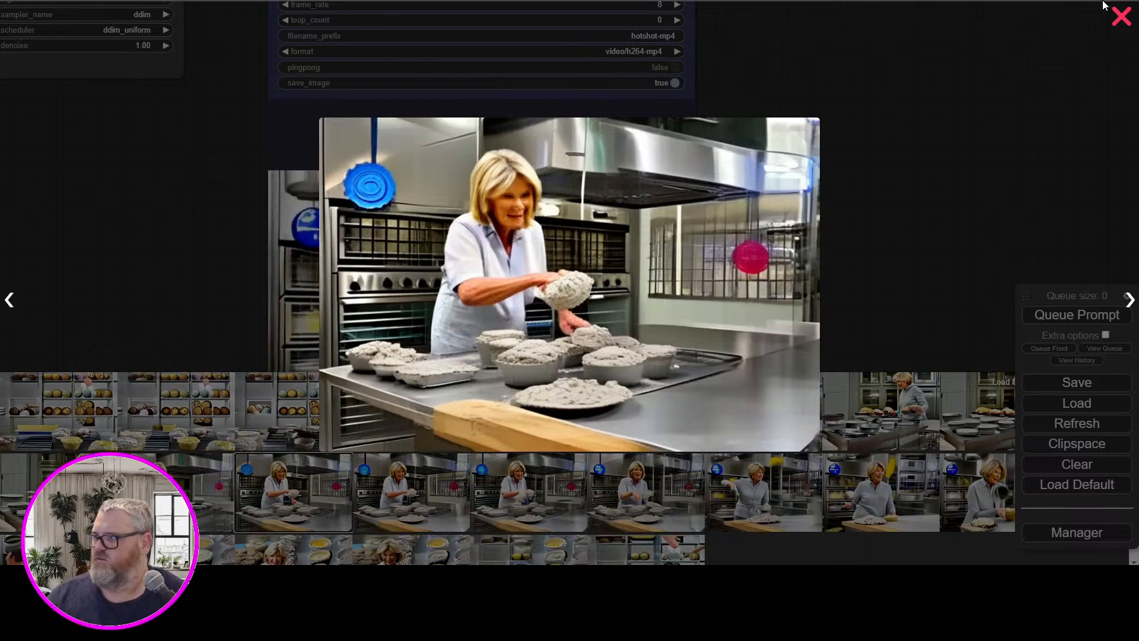
click(1120, 16)
scroll(892, 243, down, 3)
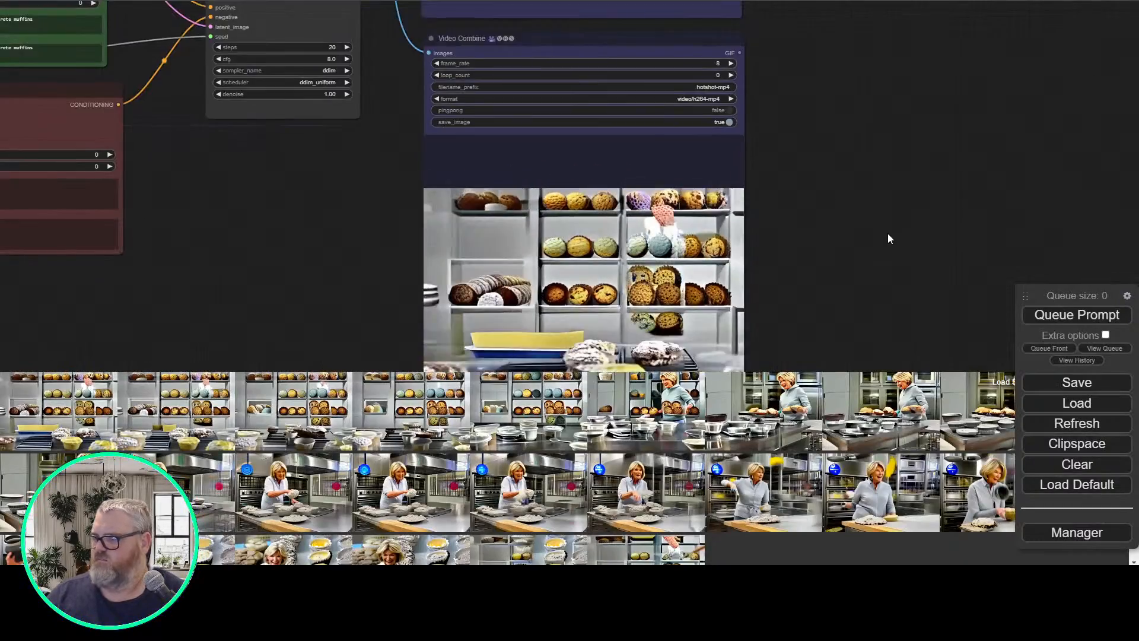
drag(887, 233, 805, 373)
drag(824, 151, 763, 324)
scroll(736, 302, down, 4)
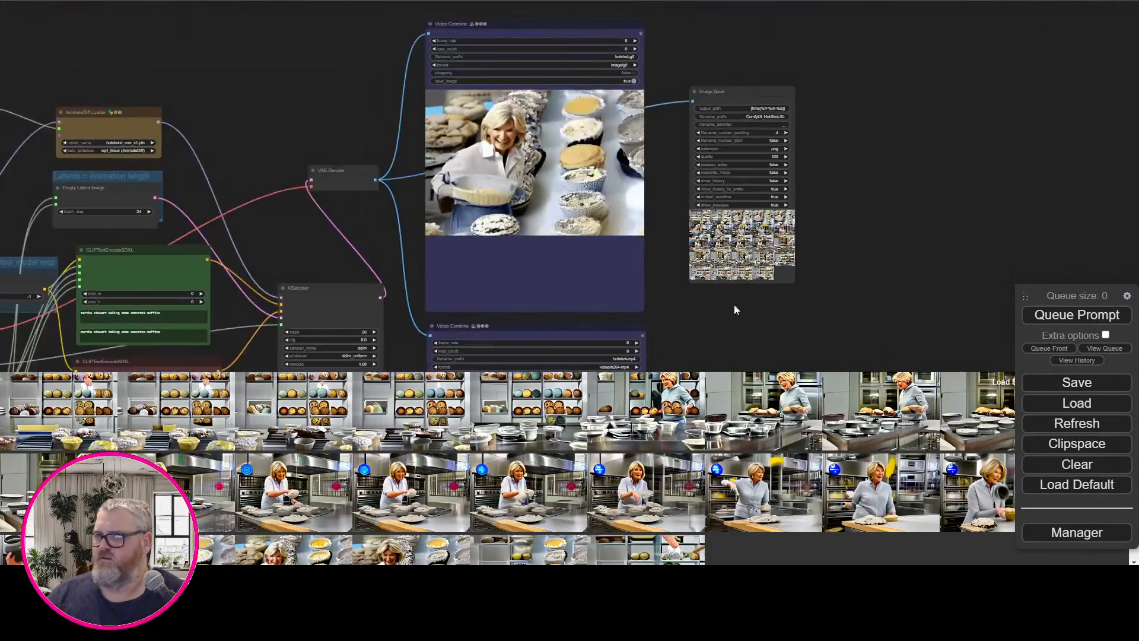
scroll(736, 305, down, 3)
drag(852, 331, 832, 131)
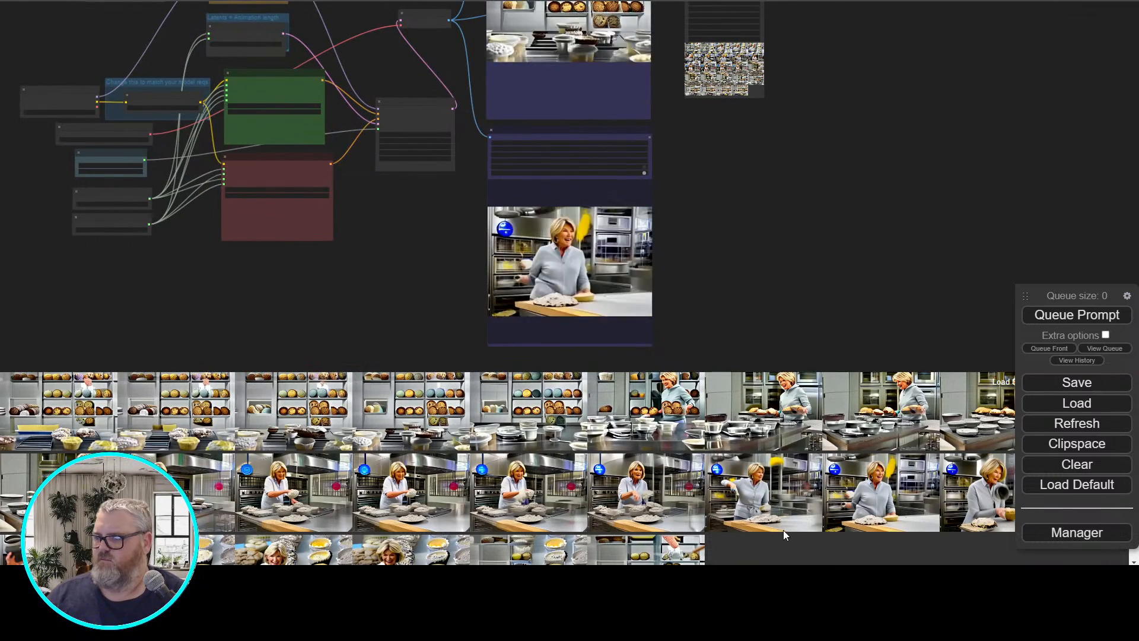
View generated frames enlarged from the image feed and step through the sequence to compare them
click(60, 385)
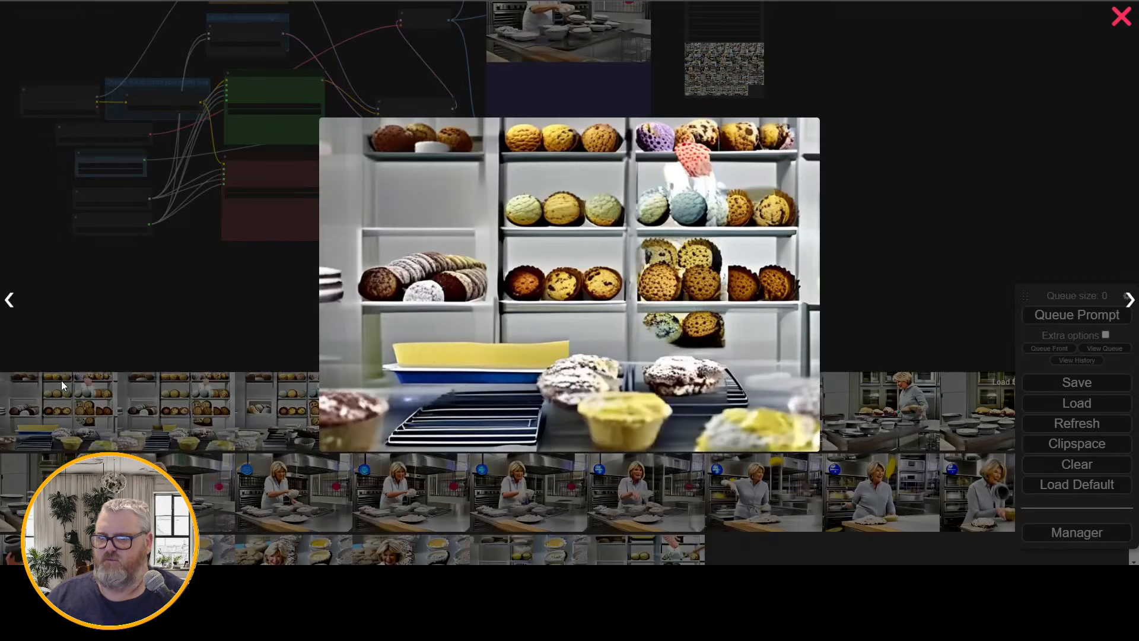
click(1118, 19)
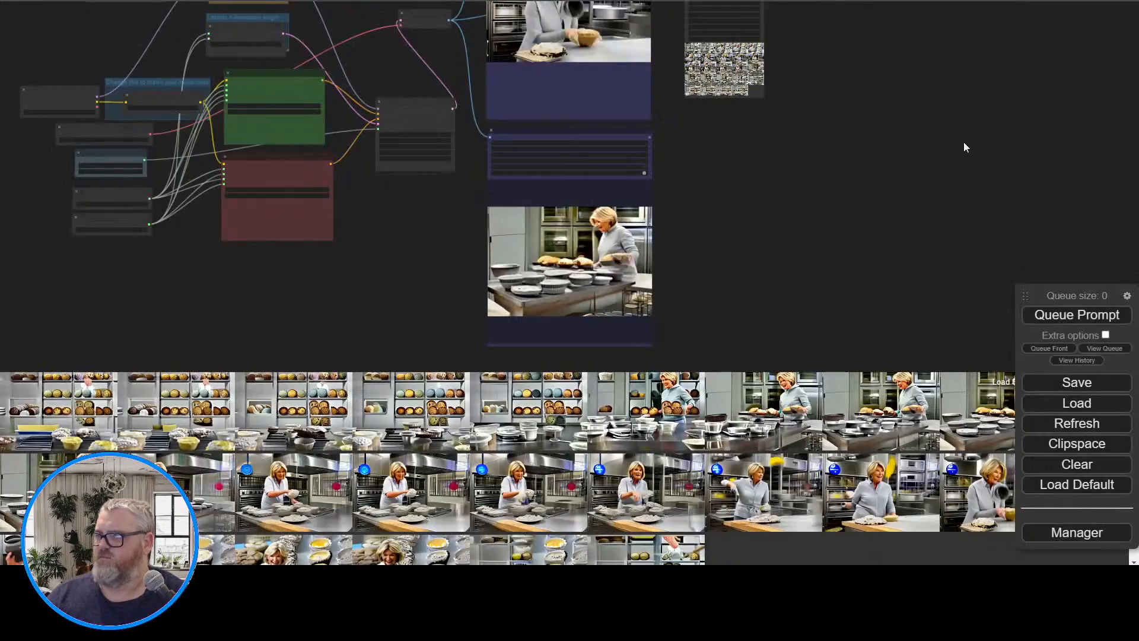
click(59, 413)
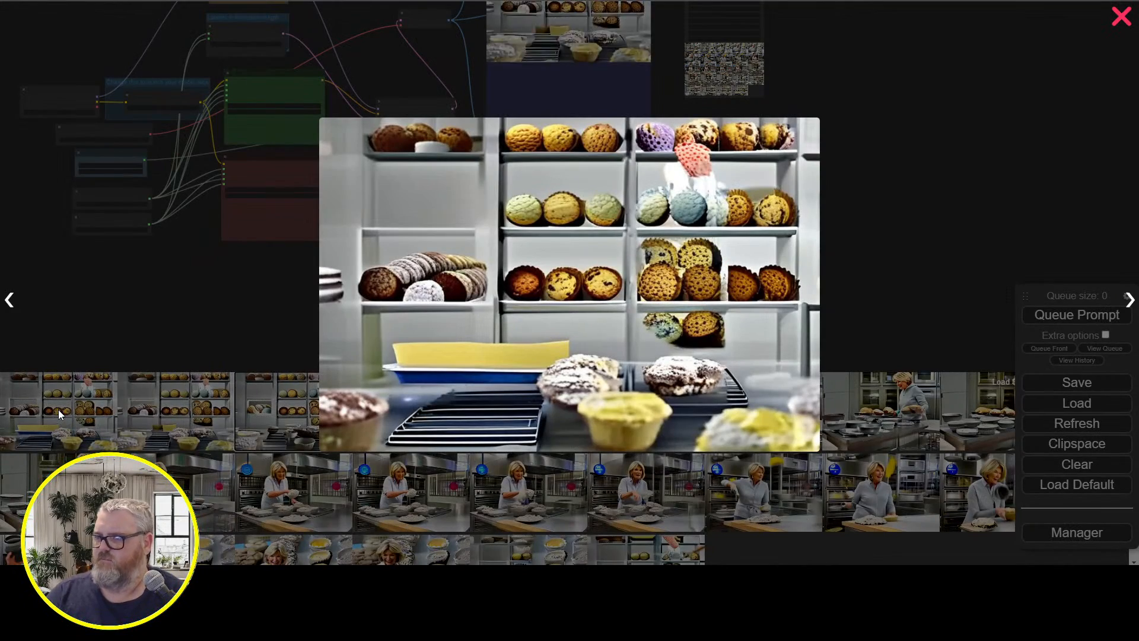
click(1129, 300)
click(1129, 301)
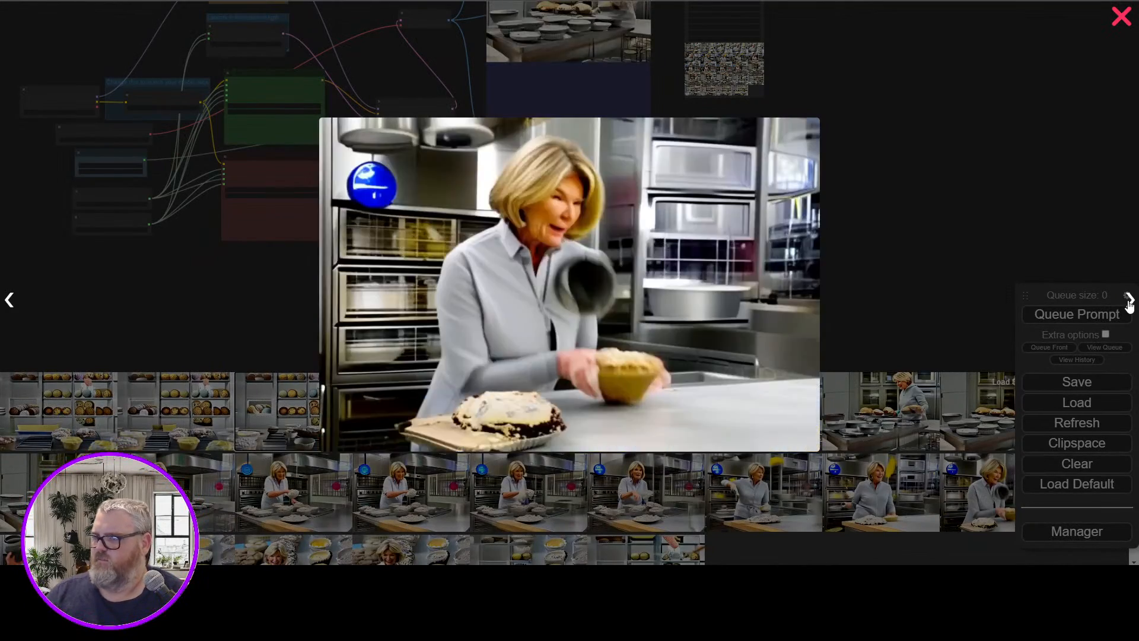
click(1129, 301)
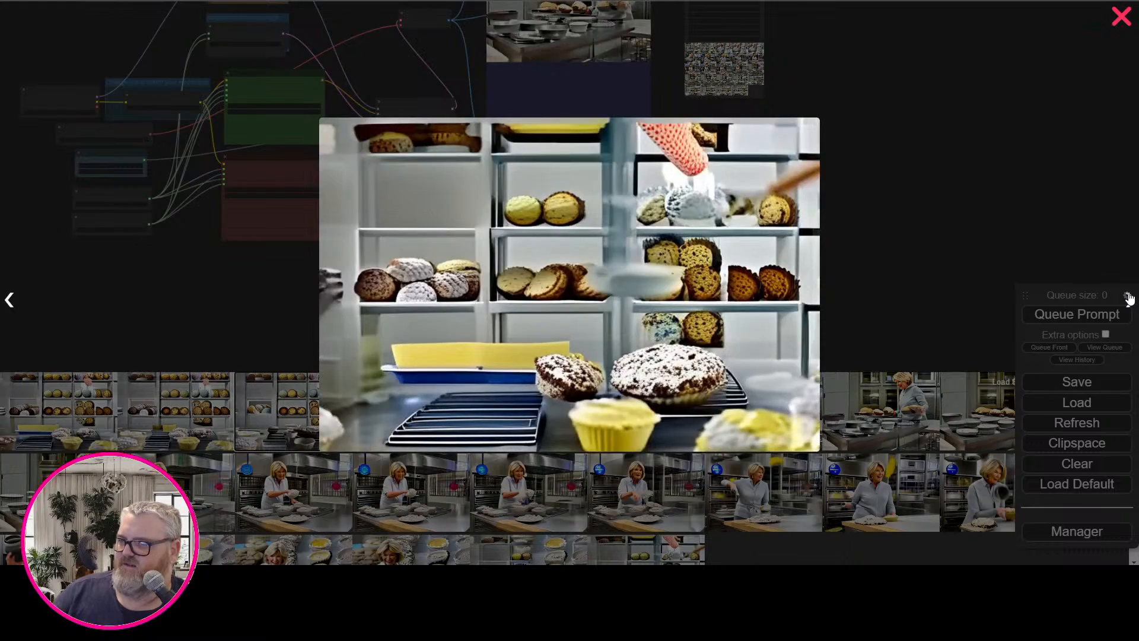
click(1121, 16)
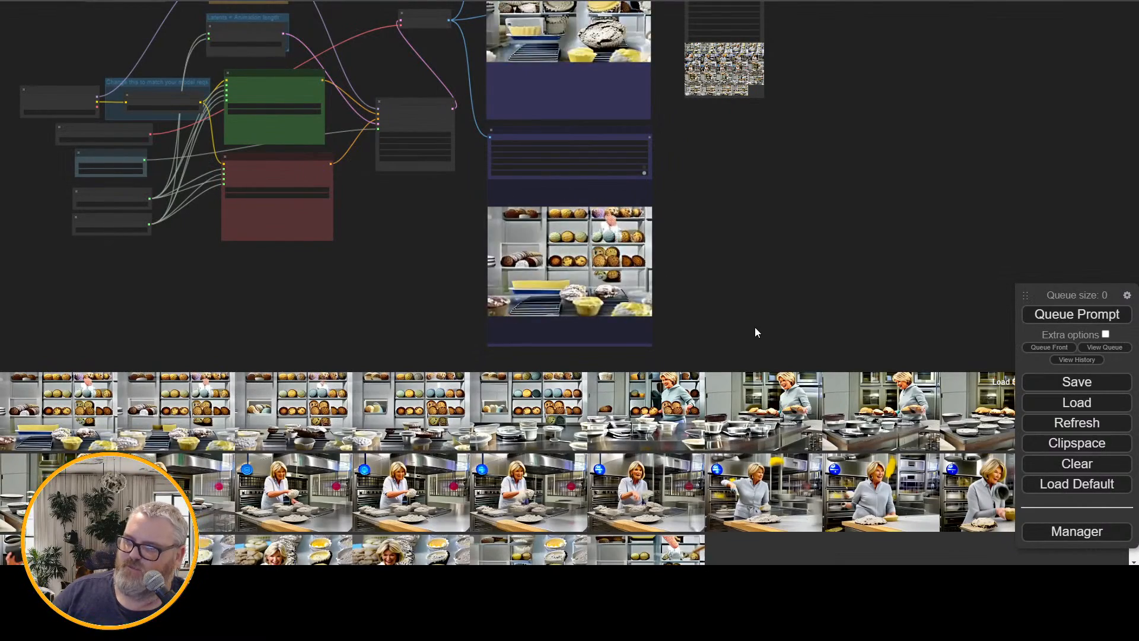
click(794, 411)
click(1129, 33)
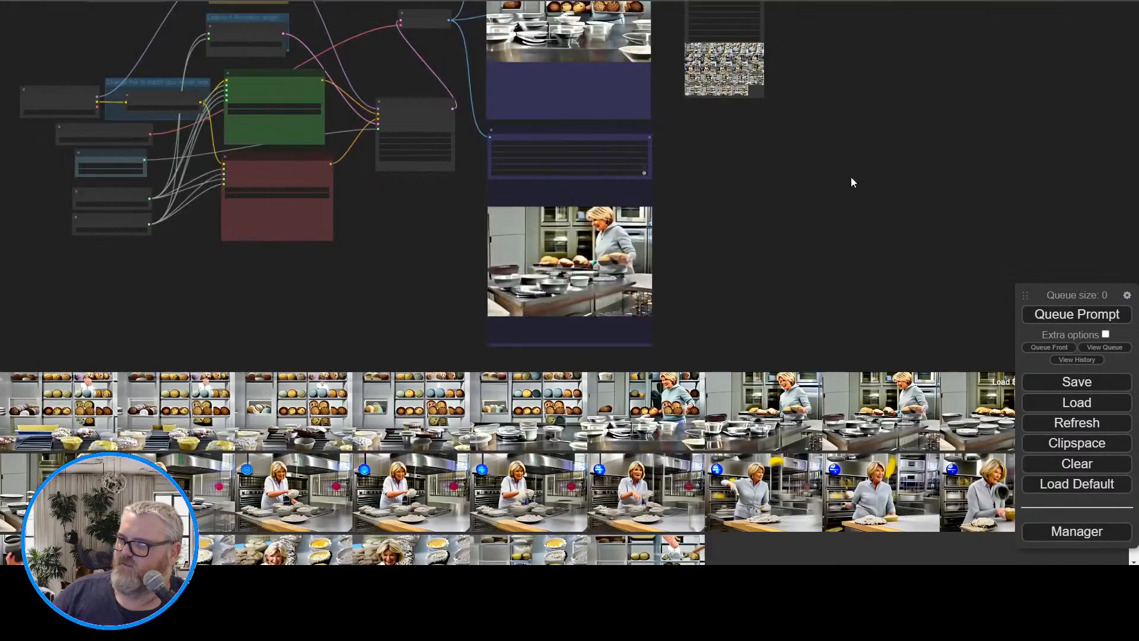
Move the queue menu panel out of the way, close the image feed, and move the panel back
scroll(851, 177, up, 10)
drag(698, 178, 1134, 409)
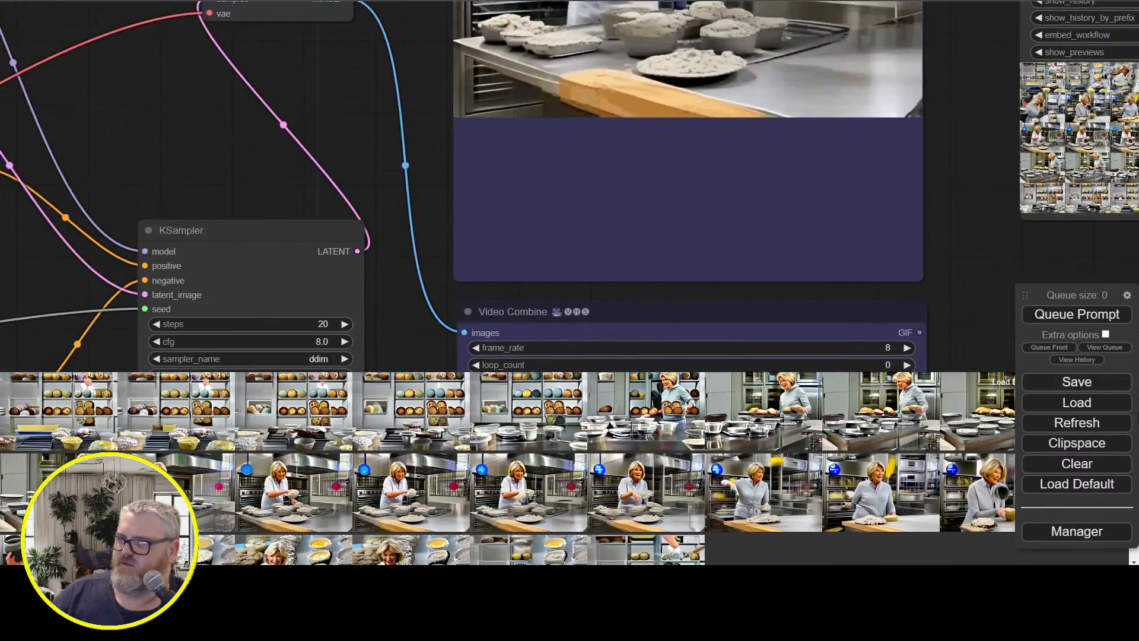
scroll(304, 229, down, 2)
drag(286, 144, 71, 255)
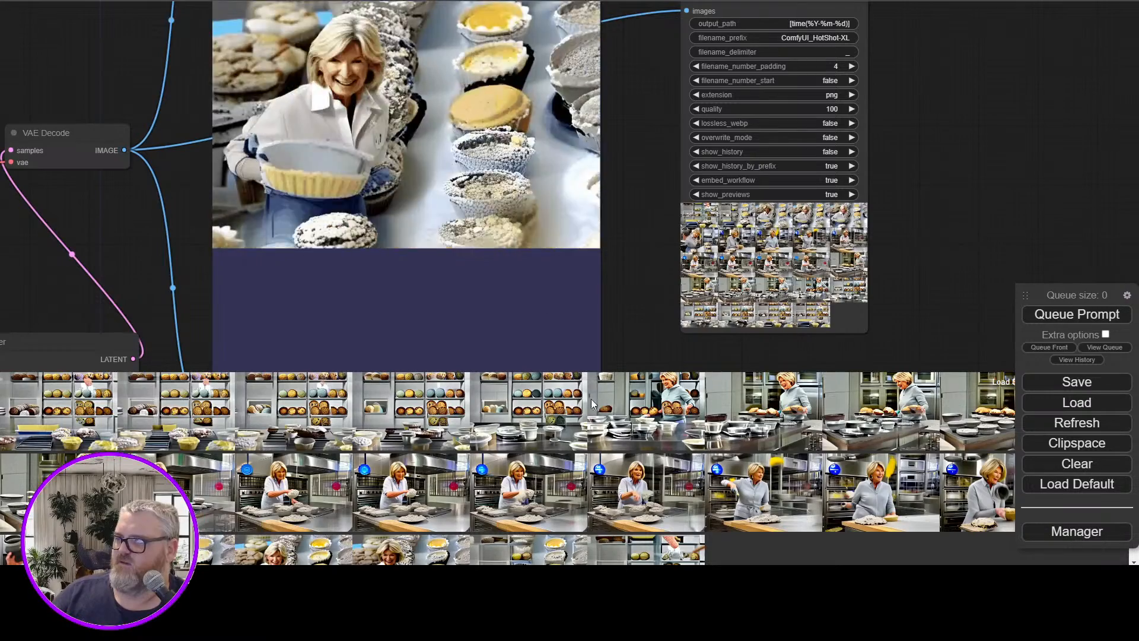
drag(1101, 305, 975, 102)
click(1119, 383)
drag(933, 48, 932, 48)
drag(968, 89, 1068, 326)
Queue the prompt and show the list of running and pending jobs
click(1068, 325)
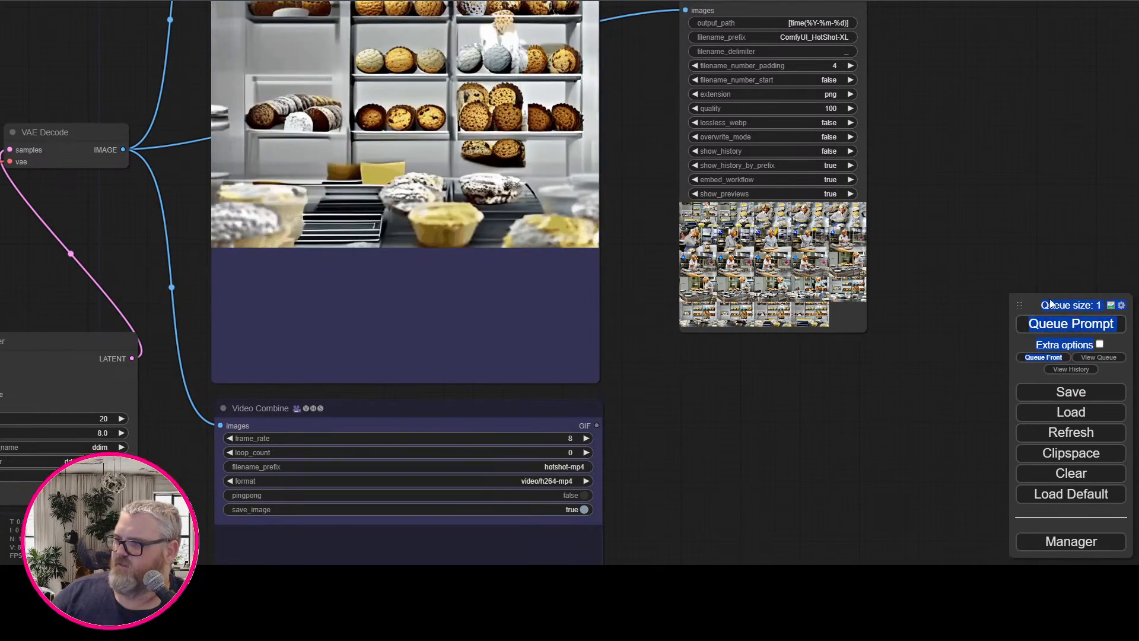
click(1105, 363)
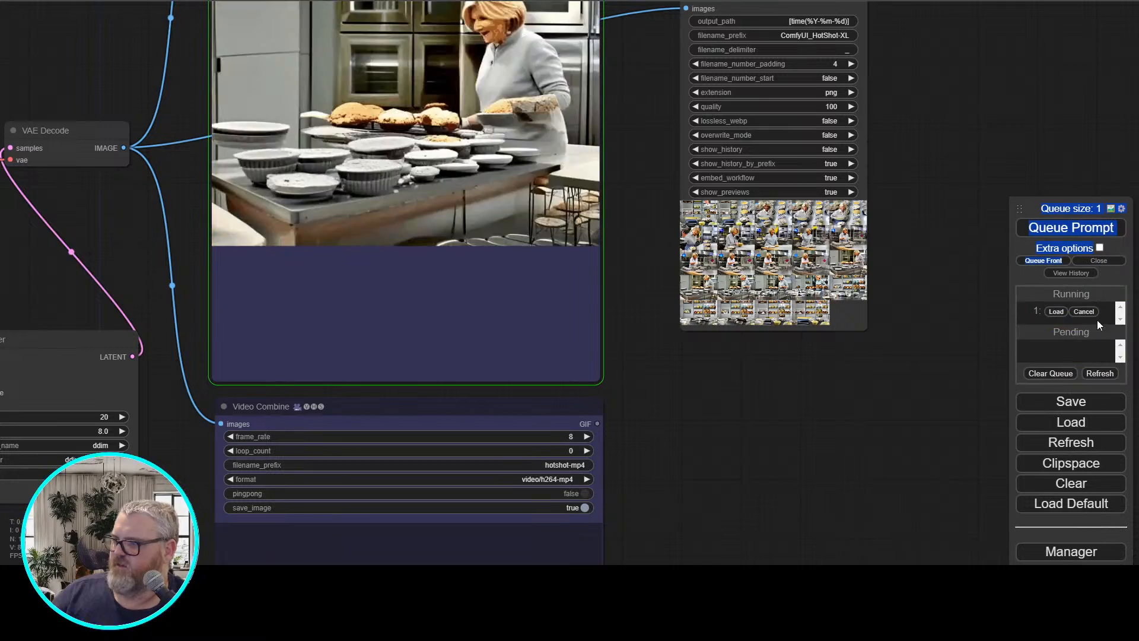
Replace both positive prompt texts with "grilled cheese sandwich basking in the sun, beside a swimming pool" and queue the prompt
drag(626, 521, 959, 479)
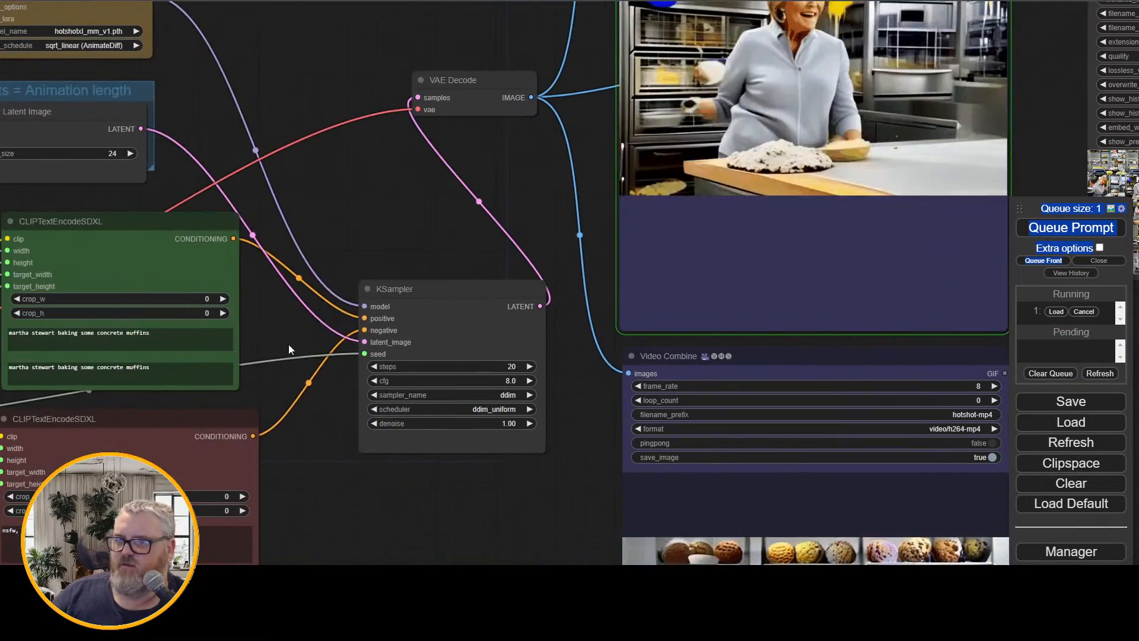
drag(288, 344, 683, 309)
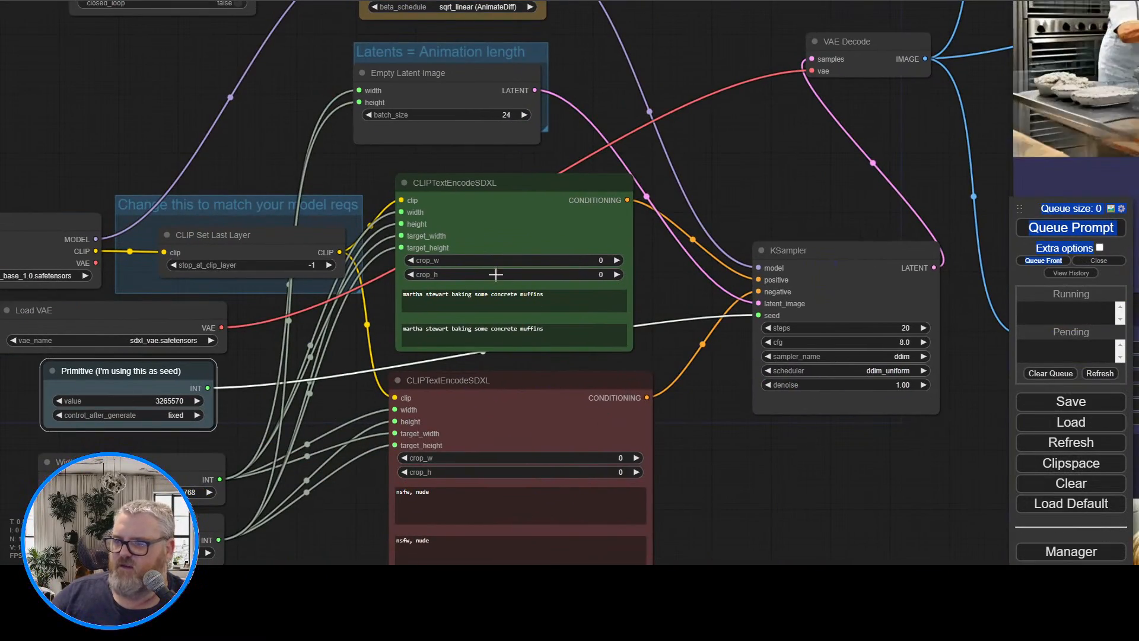
triple_click(492, 307)
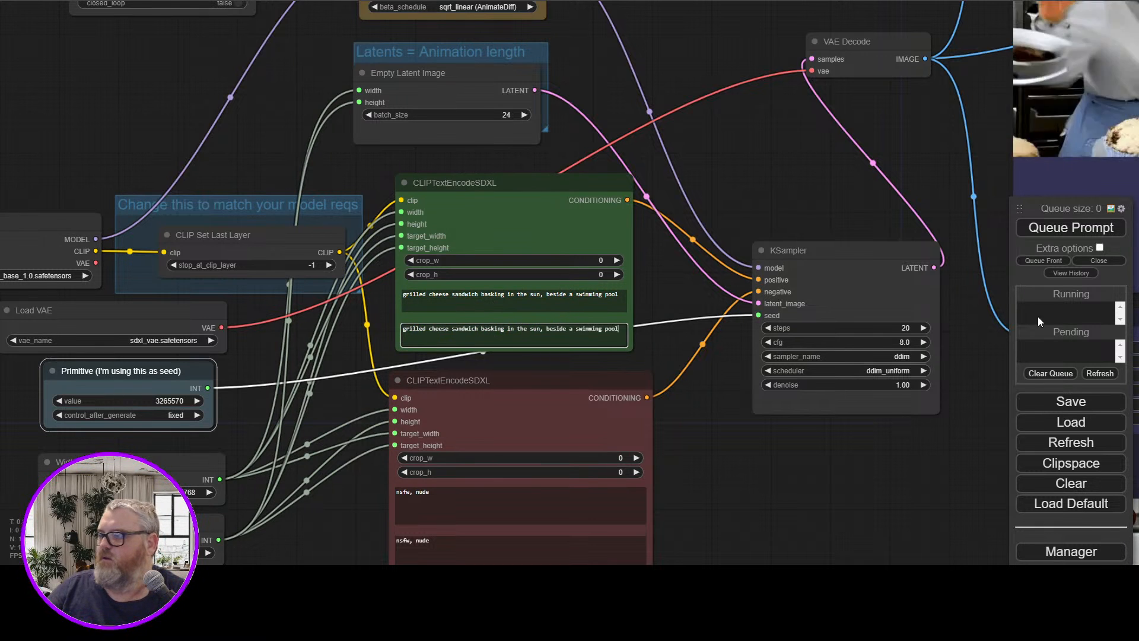
click(1082, 235)
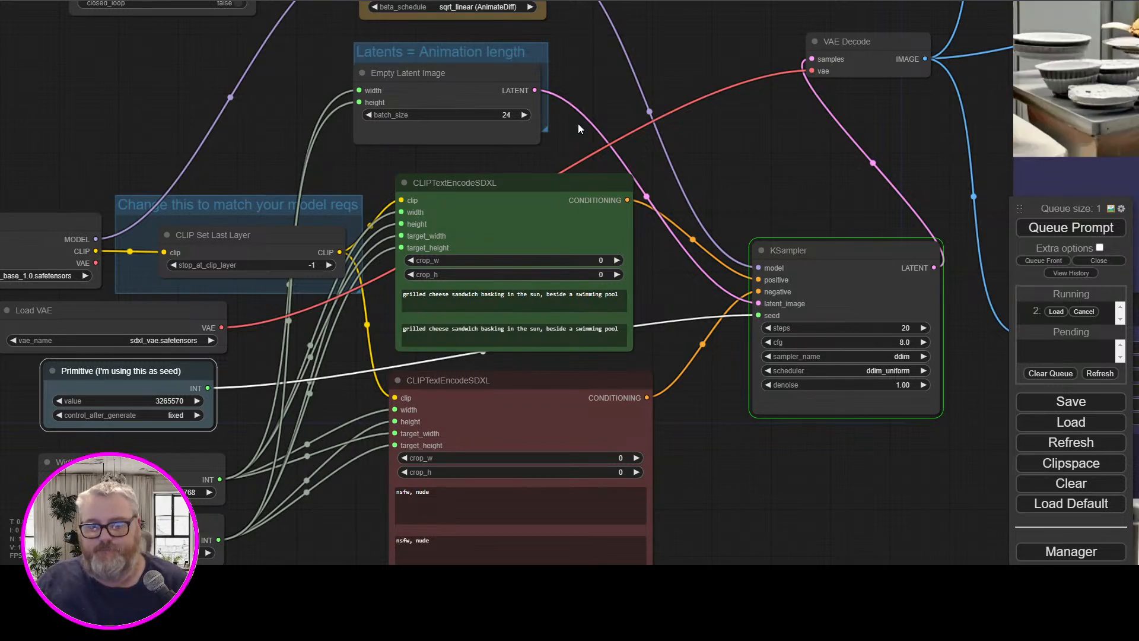
drag(798, 172, 236, 216)
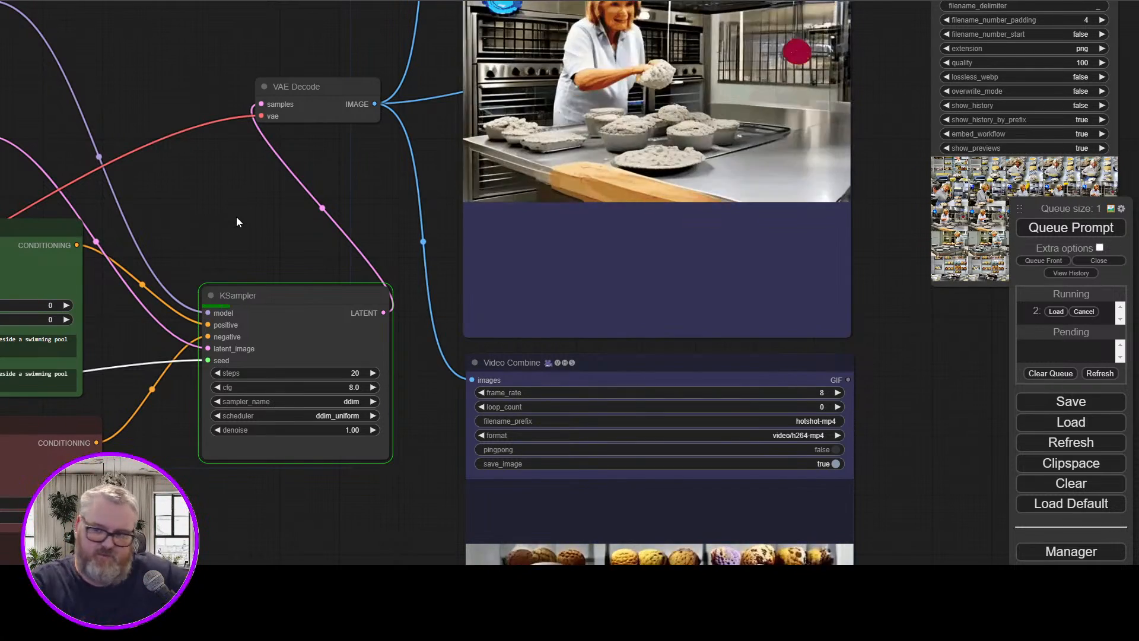
Open the Civitai website in a new browser tab
key(ctrl+t)
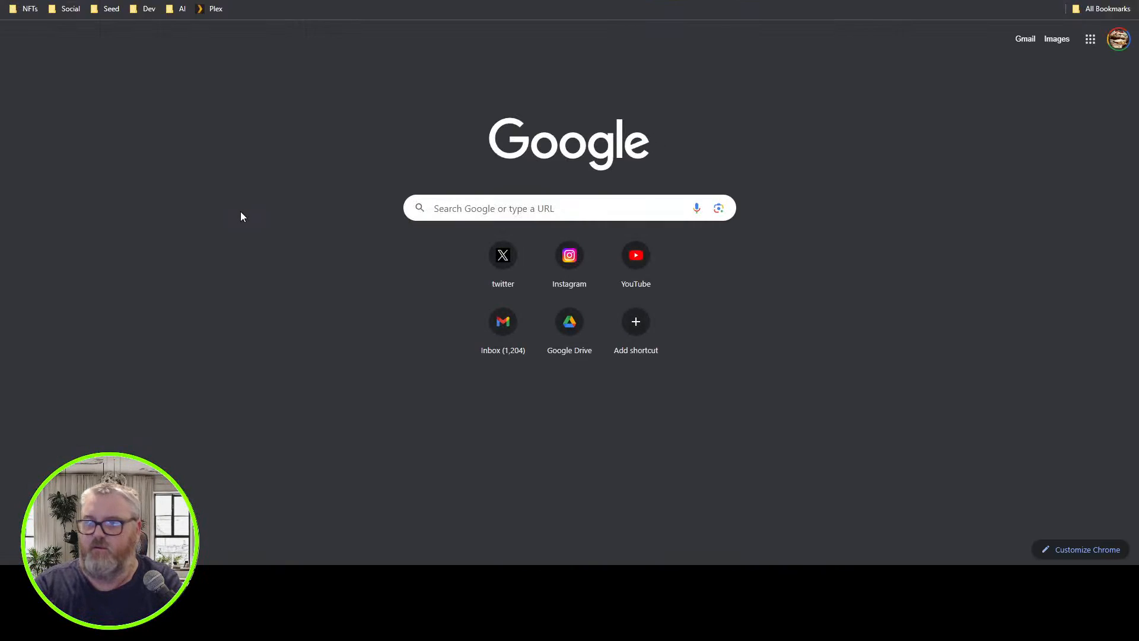
text(civ)
key(Return)
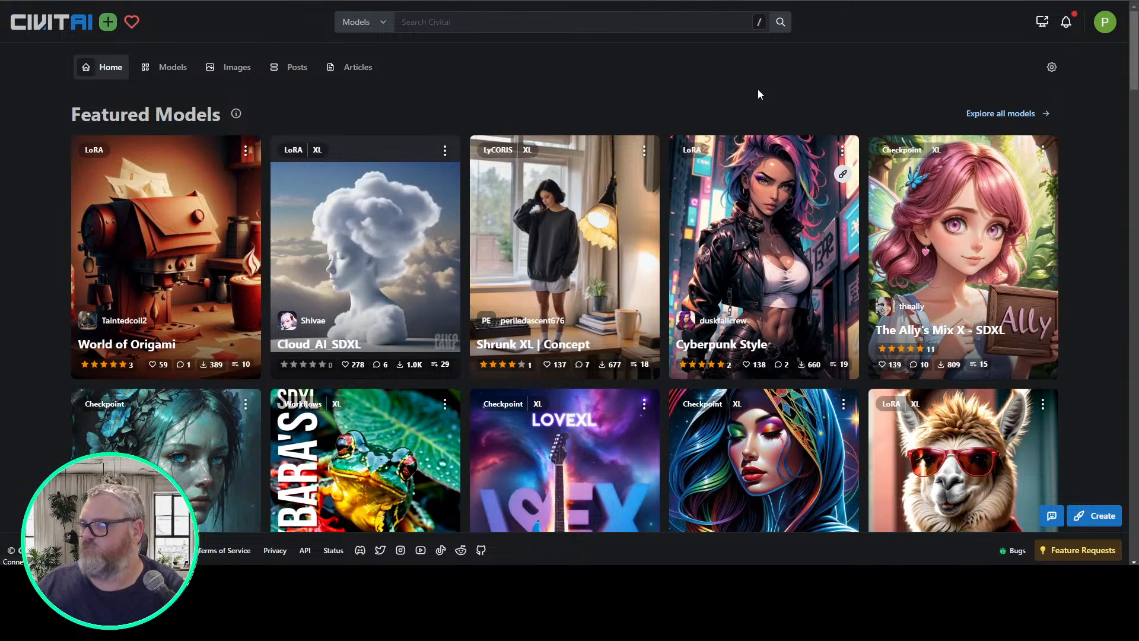
Go to the Civitai model listing and add SDXL 1.0 to the base model filters
click(148, 75)
click(1027, 98)
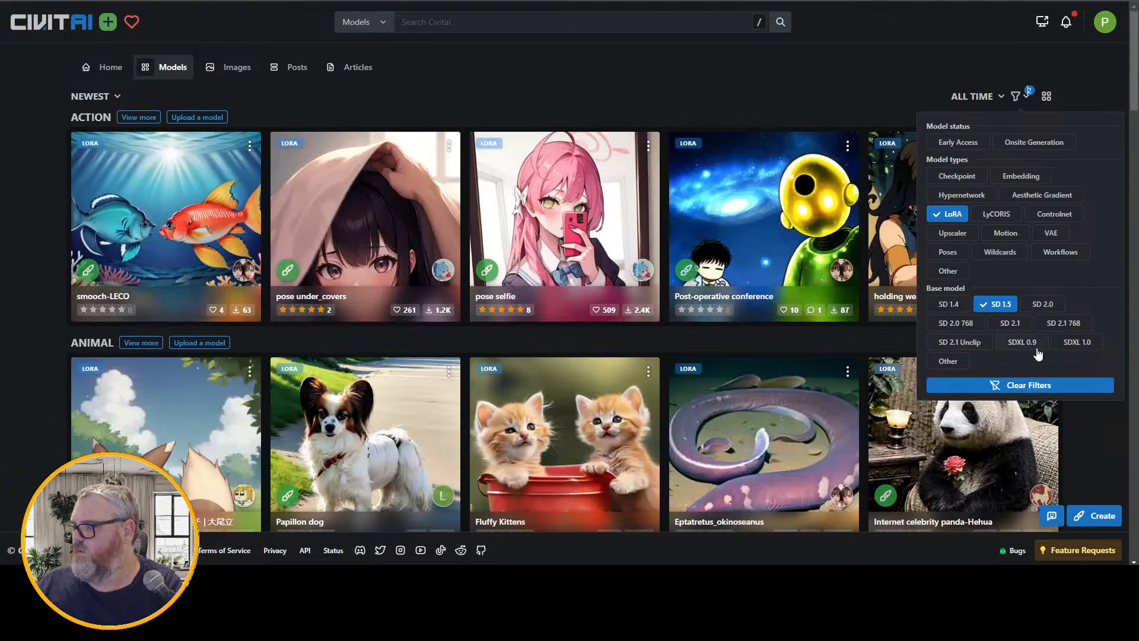
click(1067, 344)
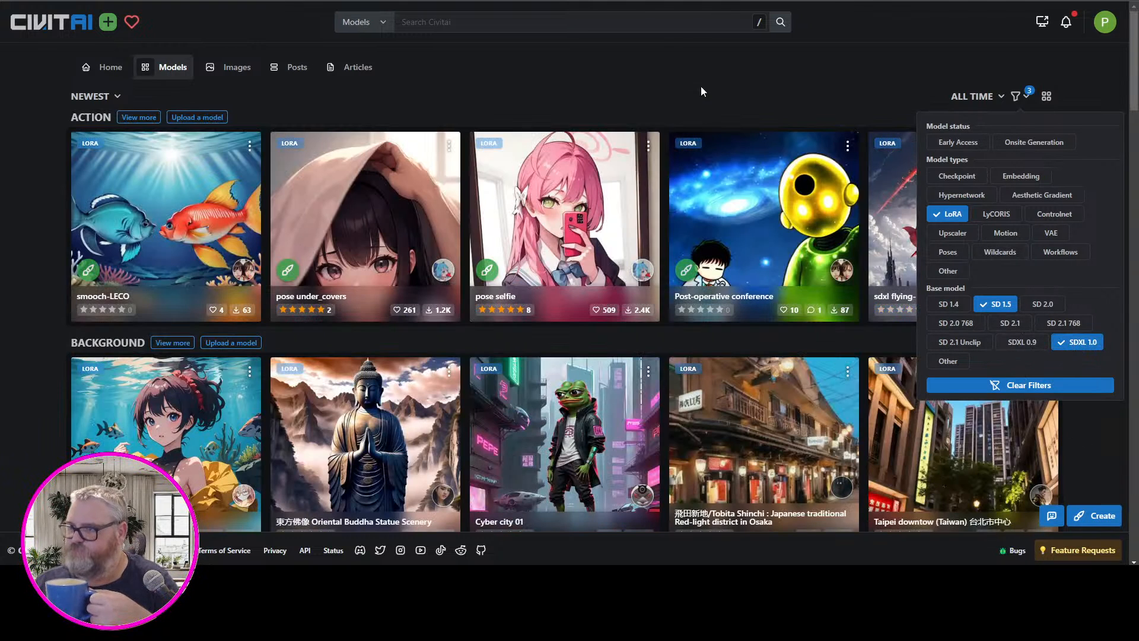
click(690, 89)
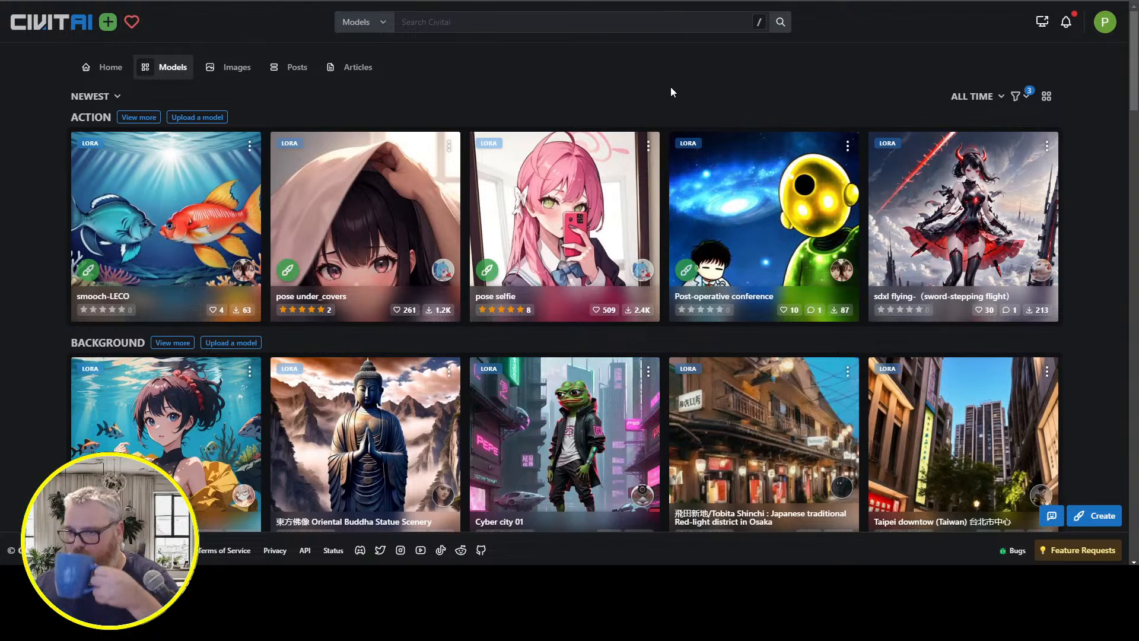
Browse the filtered LoRA listing through its background, animal, clothing, style and celebrity categories
scroll(658, 89, down, 2)
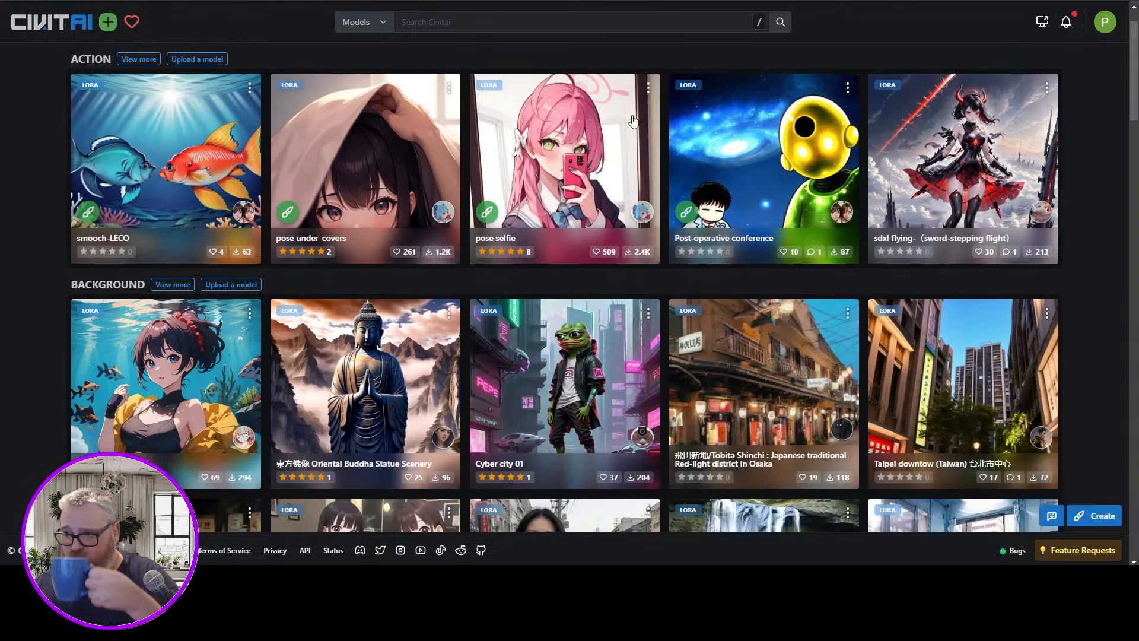
scroll(621, 171, down, 10)
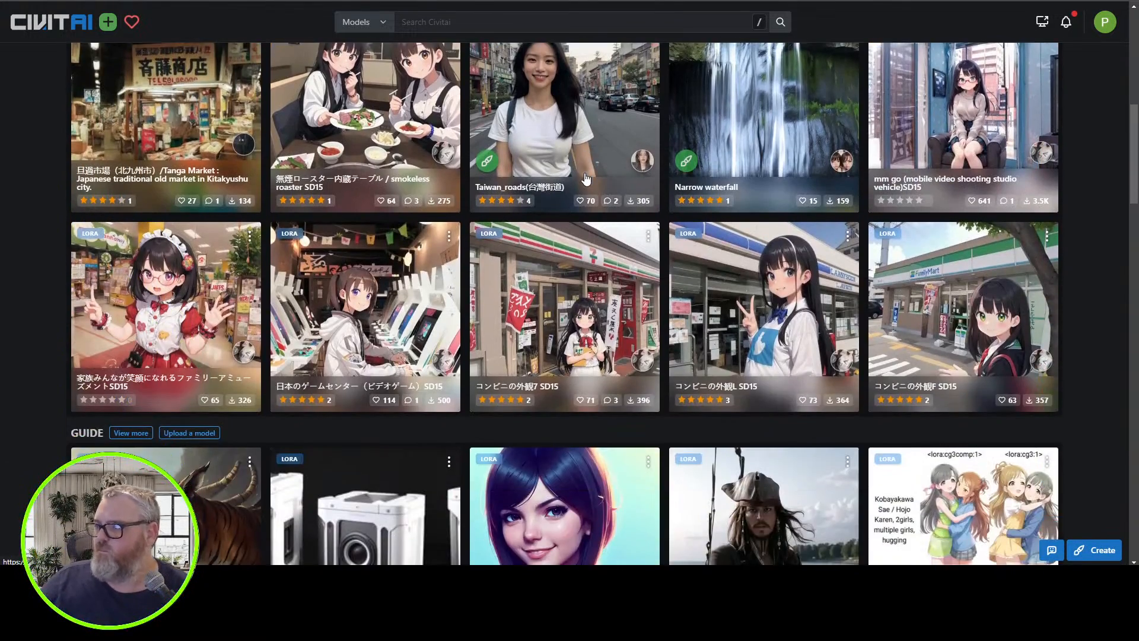
scroll(581, 181, down, 6)
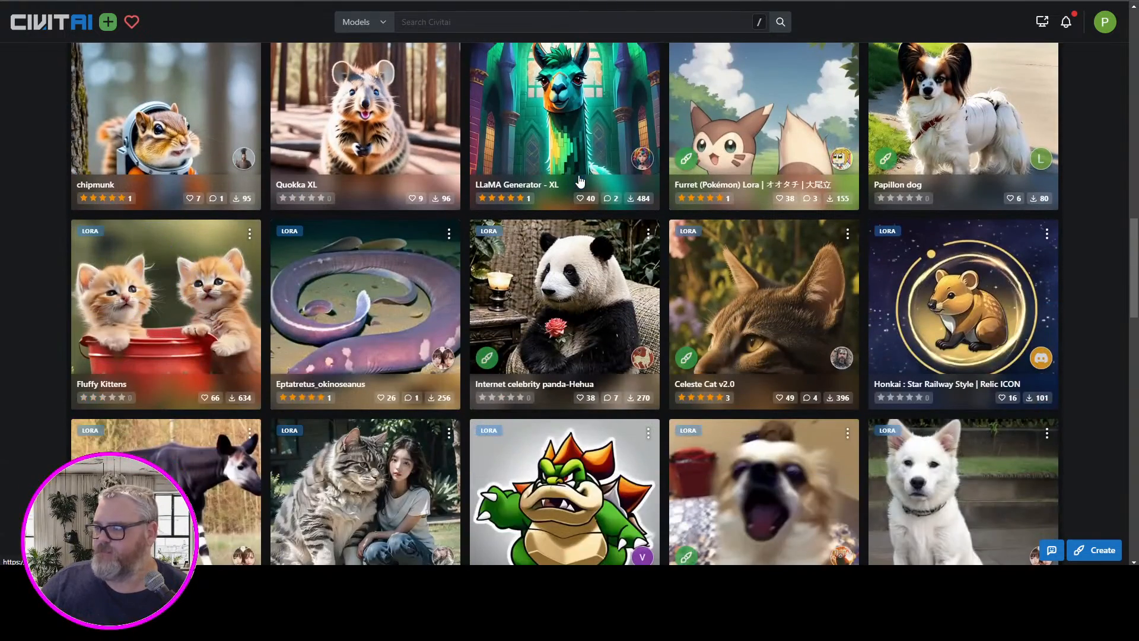
scroll(580, 181, down, 5)
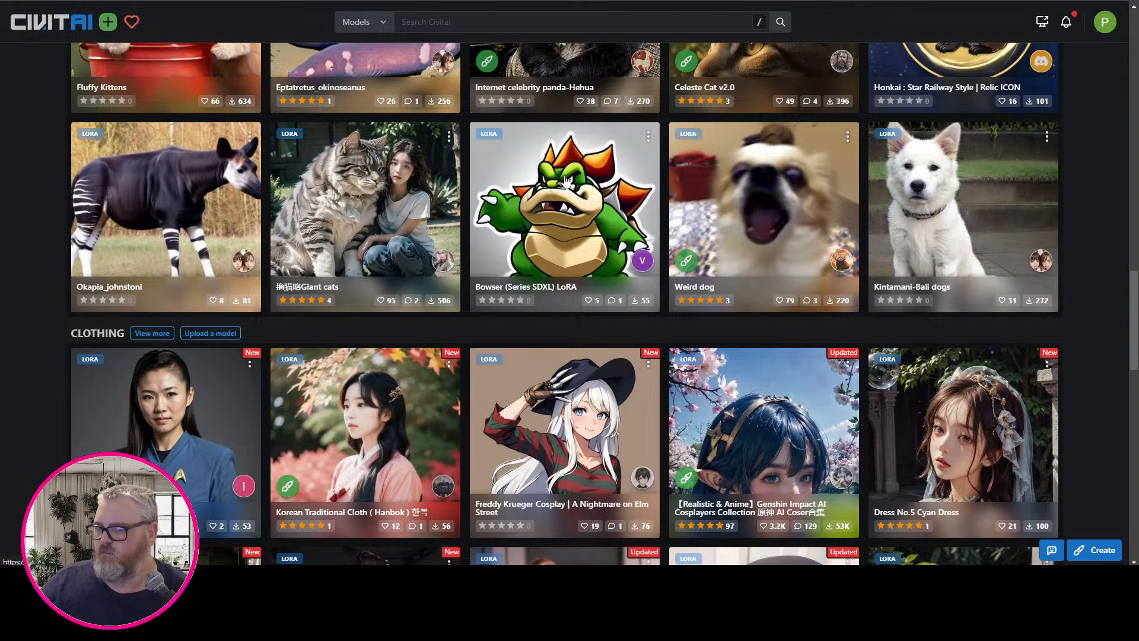
scroll(566, 181, down, 8)
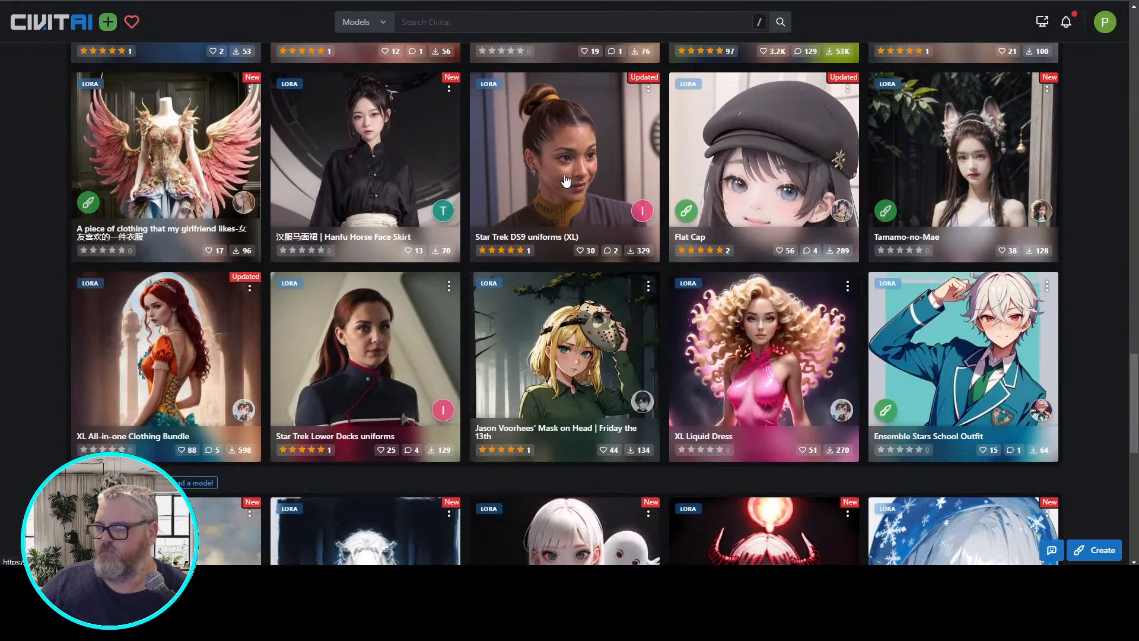
scroll(565, 181, down, 1)
scroll(563, 181, down, 5)
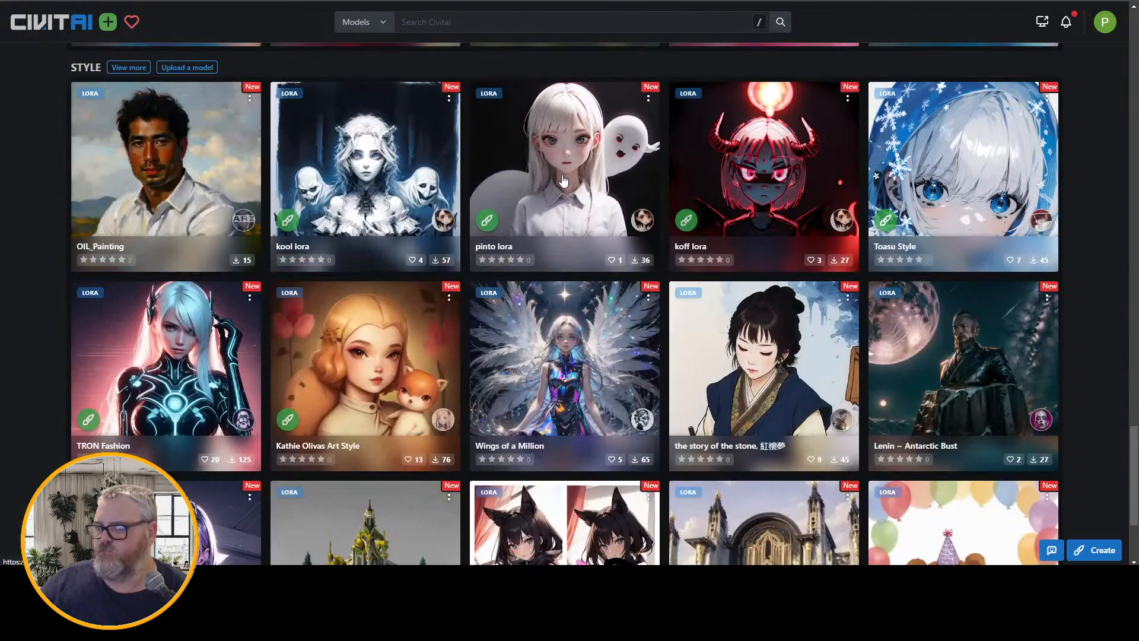
scroll(564, 181, down, 3)
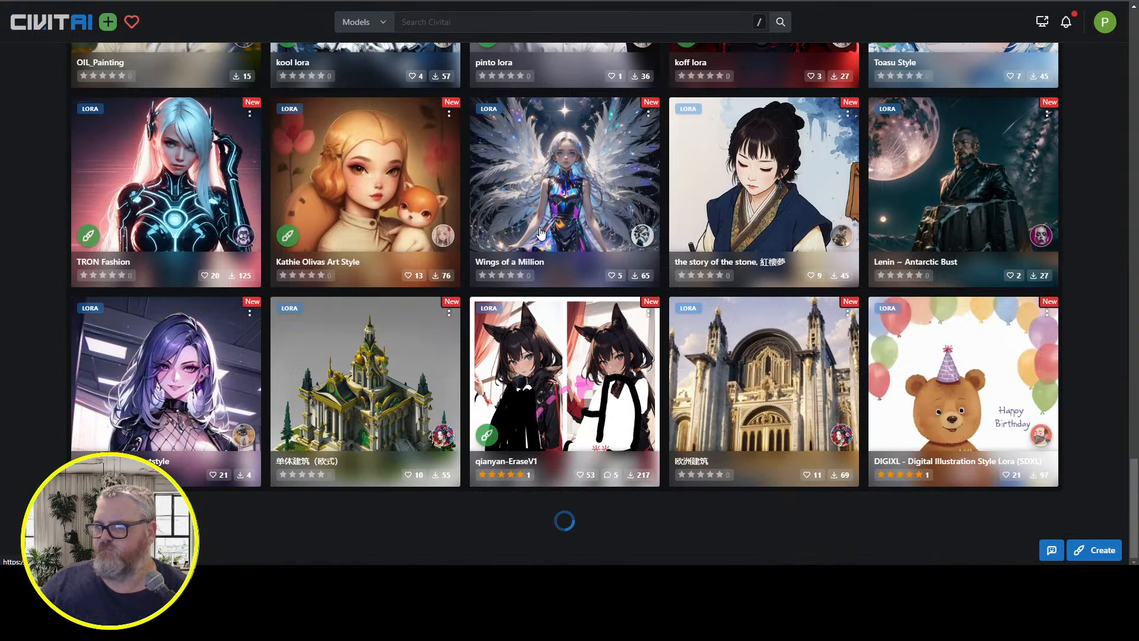
scroll(541, 233, down, 6)
scroll(513, 234, down, 4)
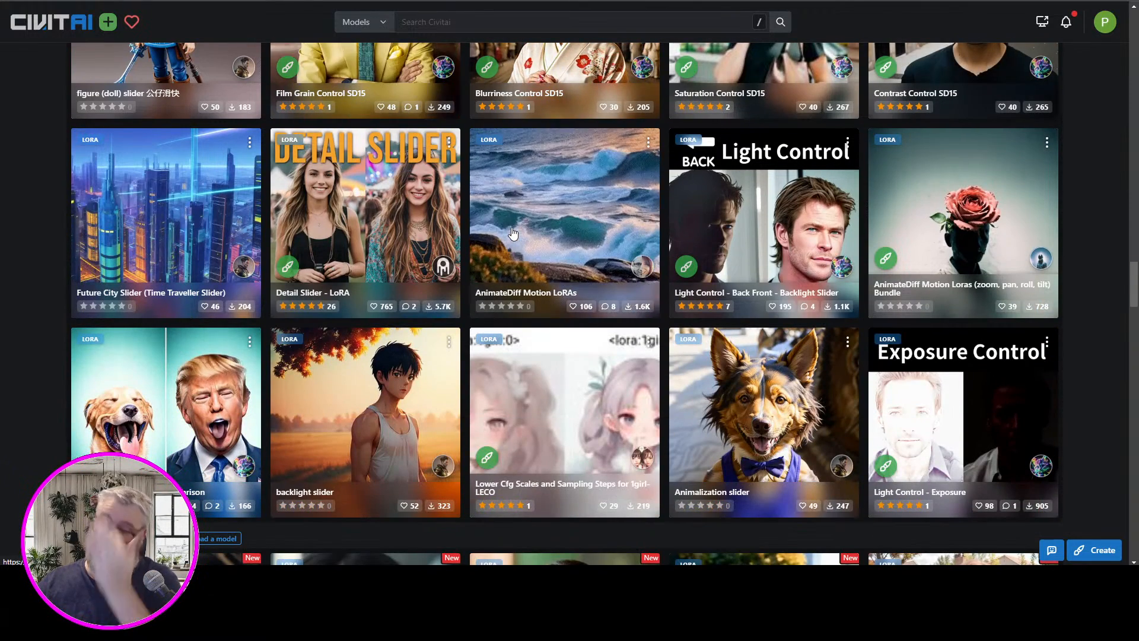
scroll(514, 234, down, 4)
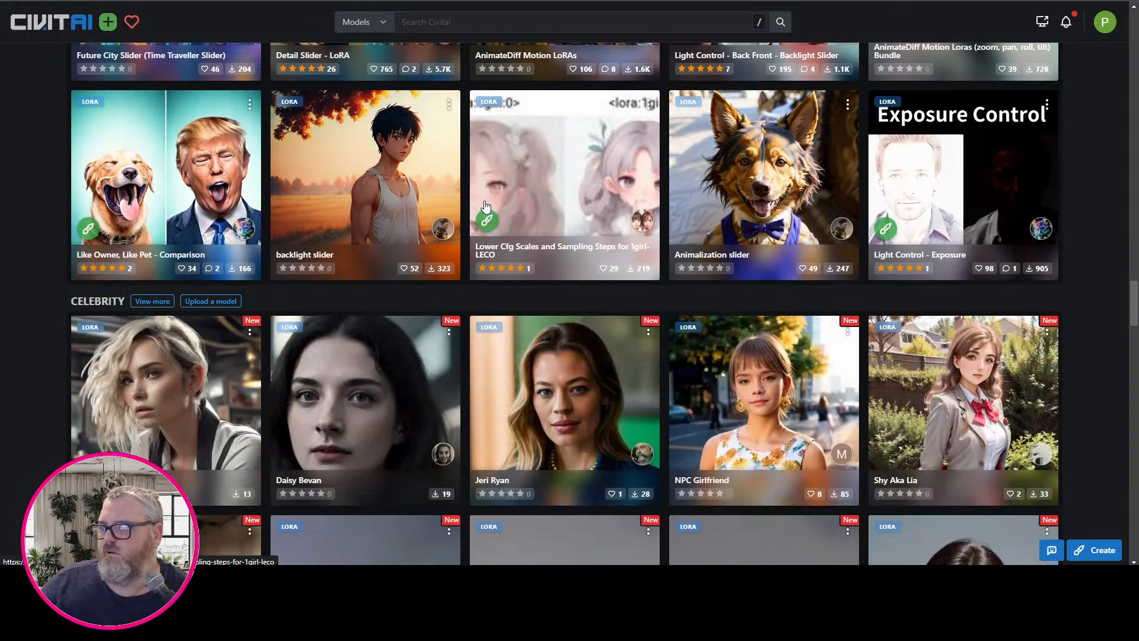
Browse the LoRA listing through the celebrity, objects and assets categories and open the 80s Computer Lora page
scroll(484, 206, down, 3)
scroll(481, 206, down, 9)
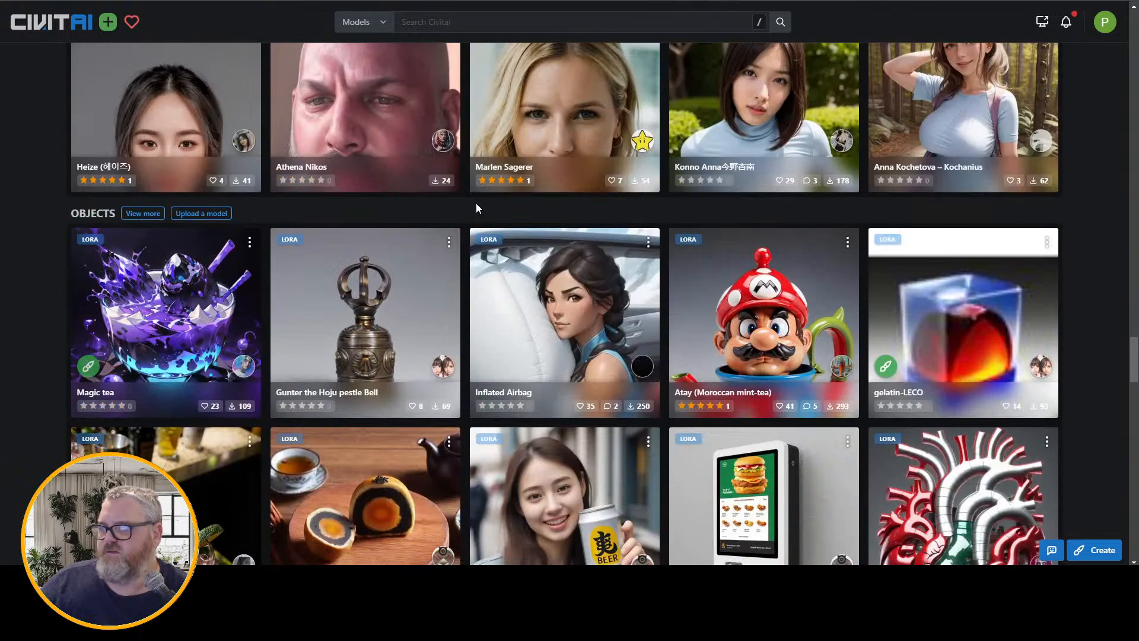
scroll(476, 208, down, 4)
scroll(478, 208, down, 6)
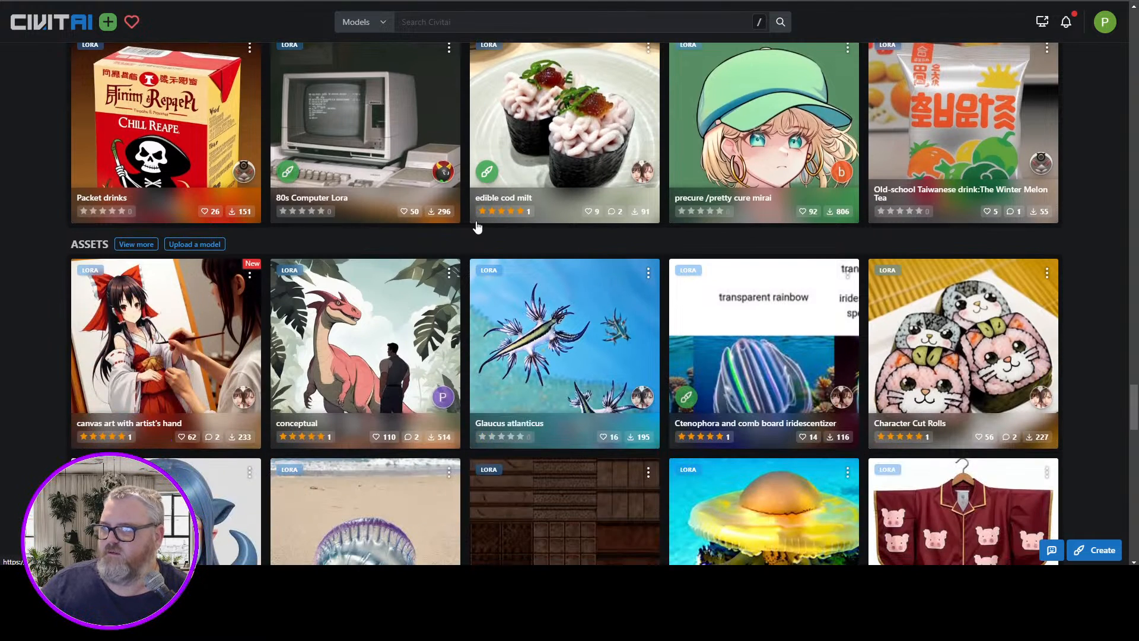
scroll(478, 226, down, 1)
scroll(477, 226, up, 2)
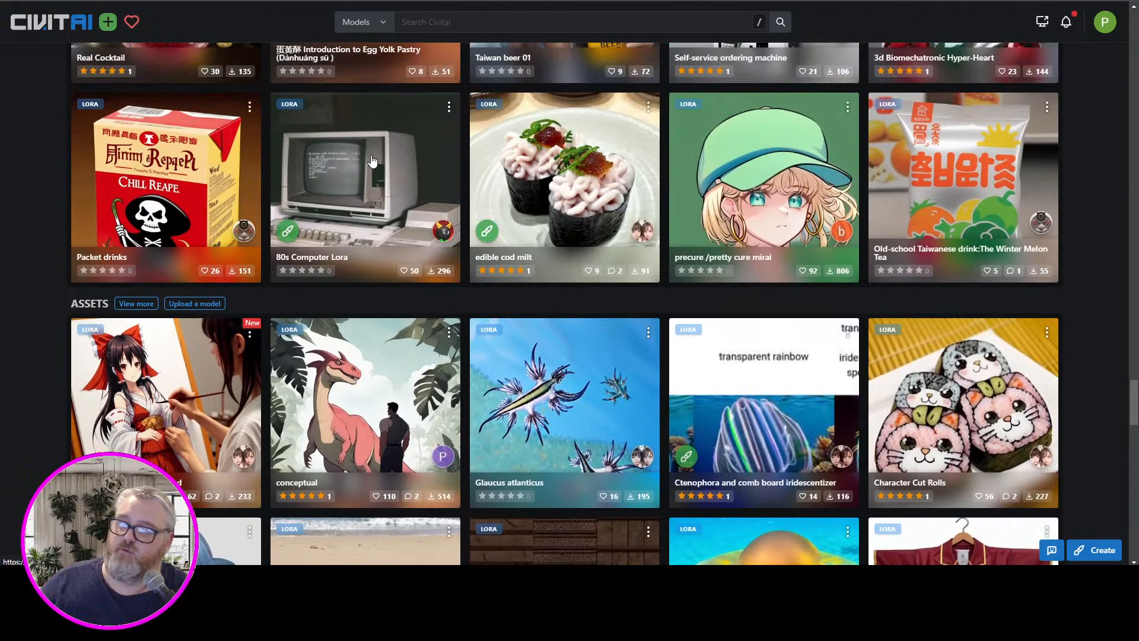
click(372, 188)
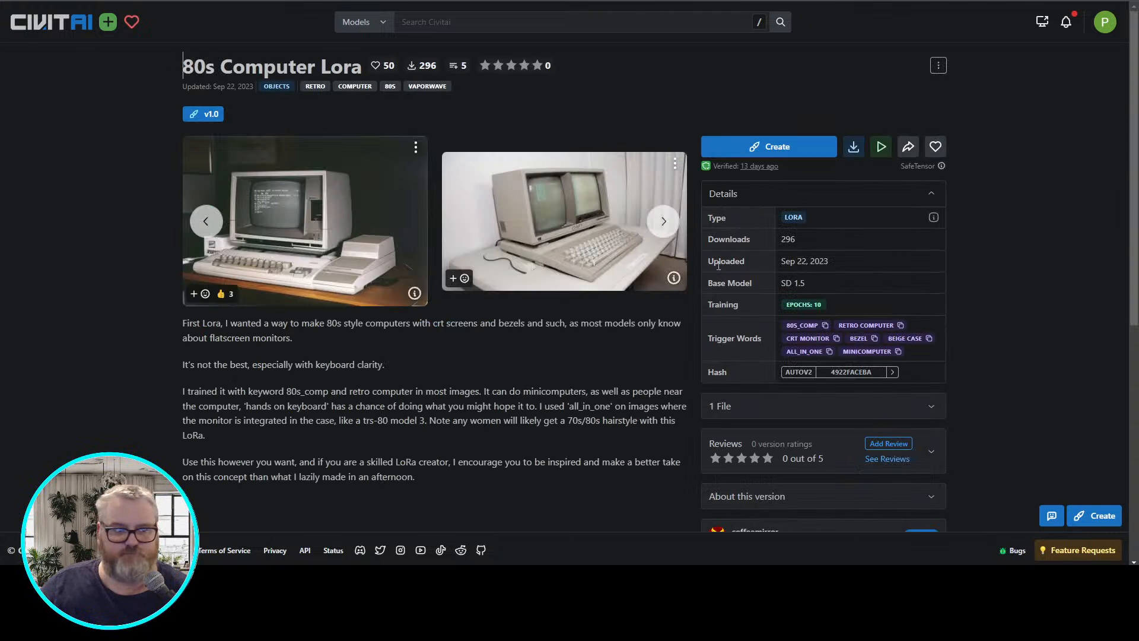
Look through the 80s Computer Lora's sample images, download its LoRA file and return to the model listing
click(663, 222)
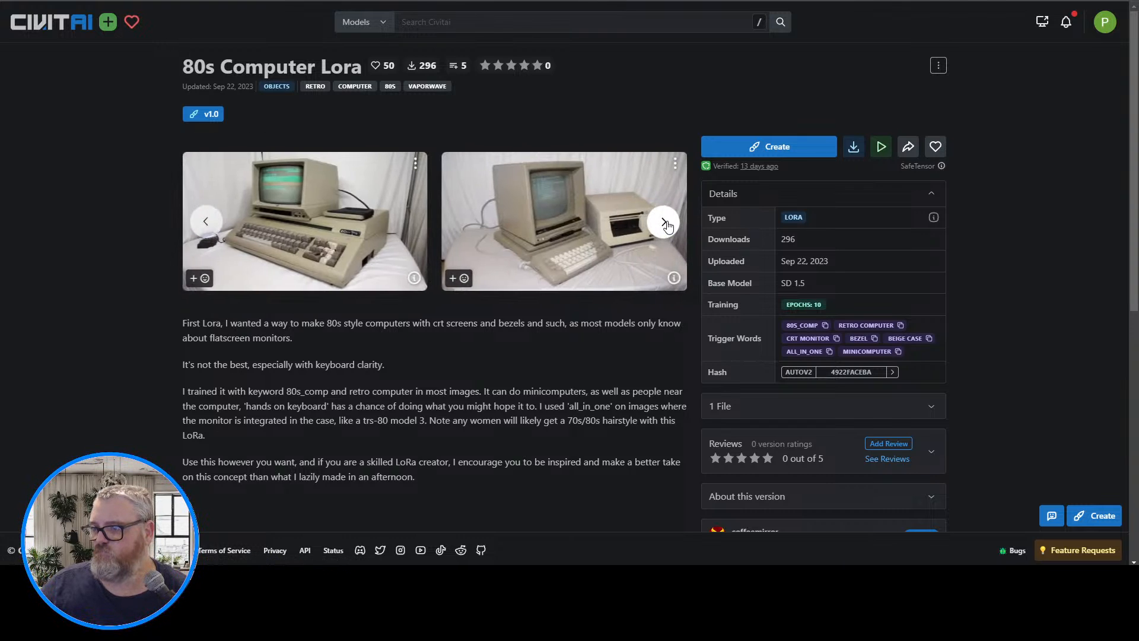
click(664, 221)
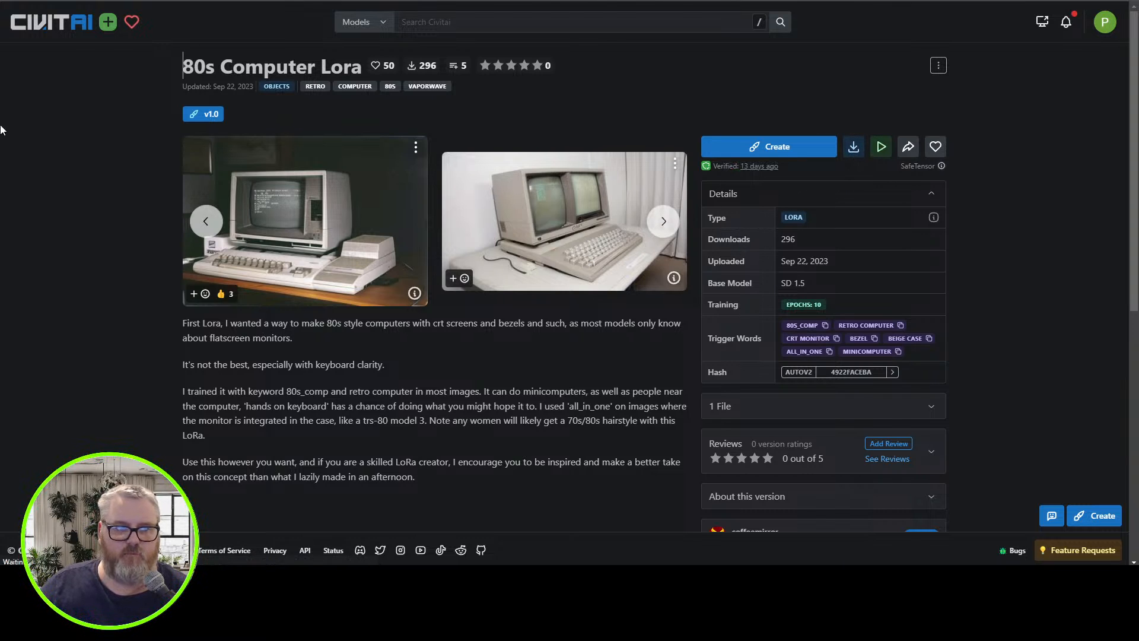
click(19, 1)
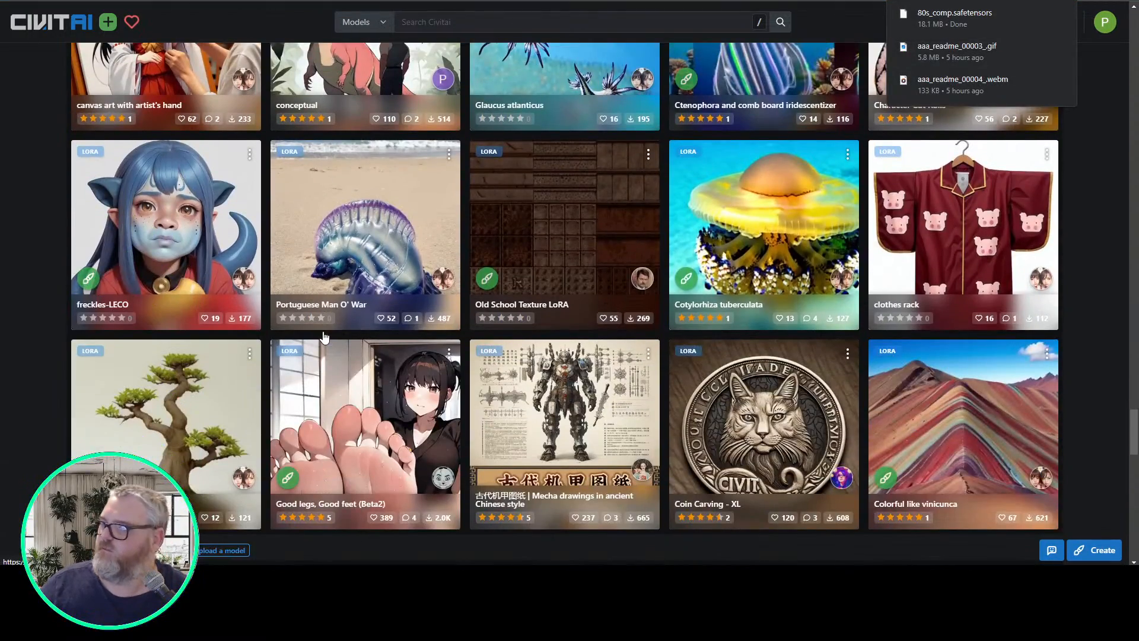
Browse the remaining LoRA categories, including characters, concepts, poses, base models, vehicles and buildings, and return to the objects category
scroll(324, 337, down, 4)
scroll(324, 337, down, 7)
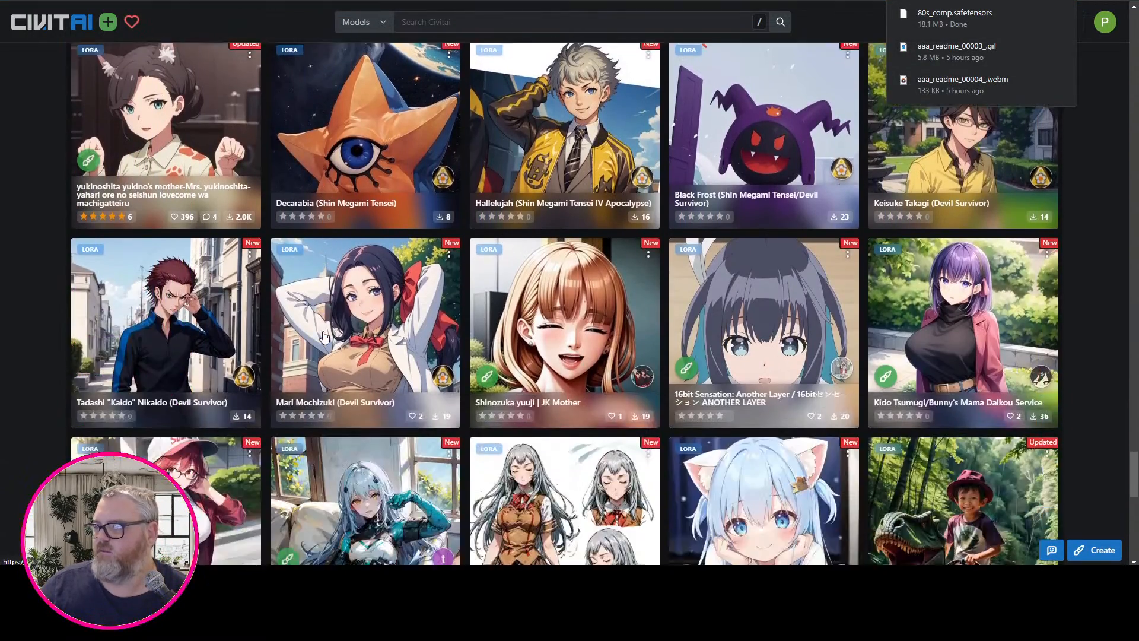
scroll(324, 337, down, 10)
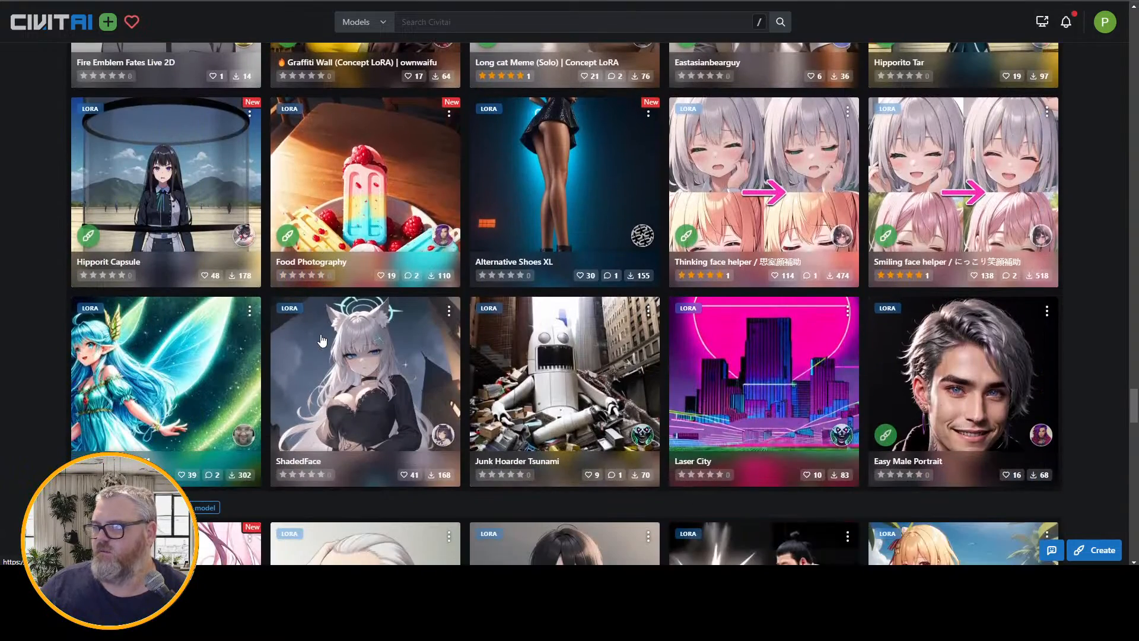
scroll(322, 340, down, 5)
scroll(322, 340, down, 15)
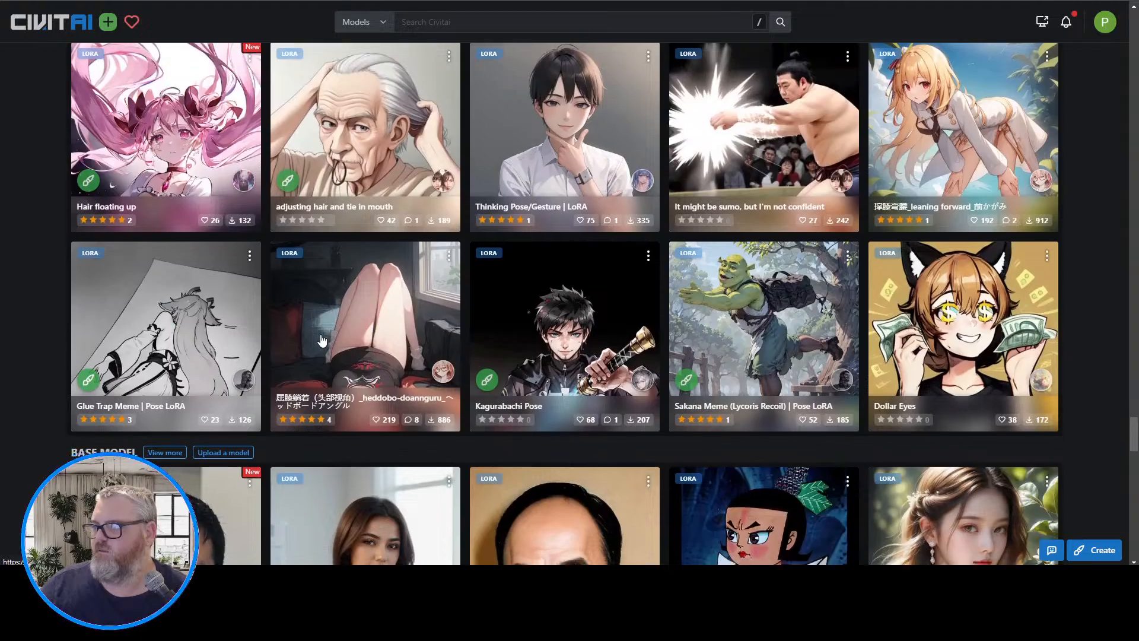
scroll(322, 340, down, 15)
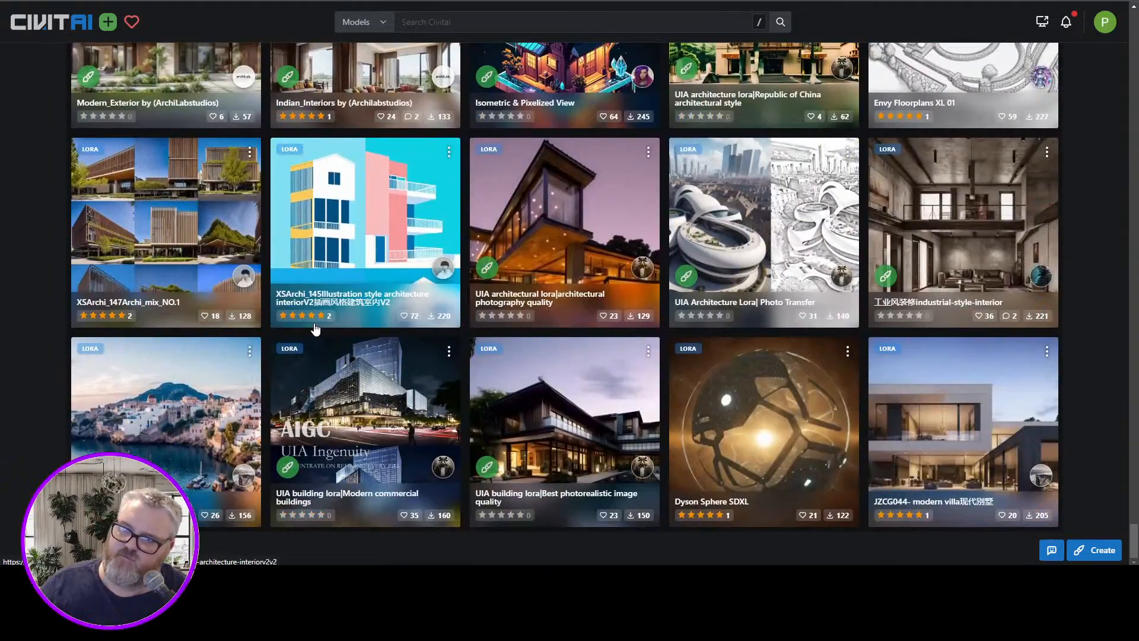
scroll(315, 330, up, 5)
scroll(315, 331, down, 5)
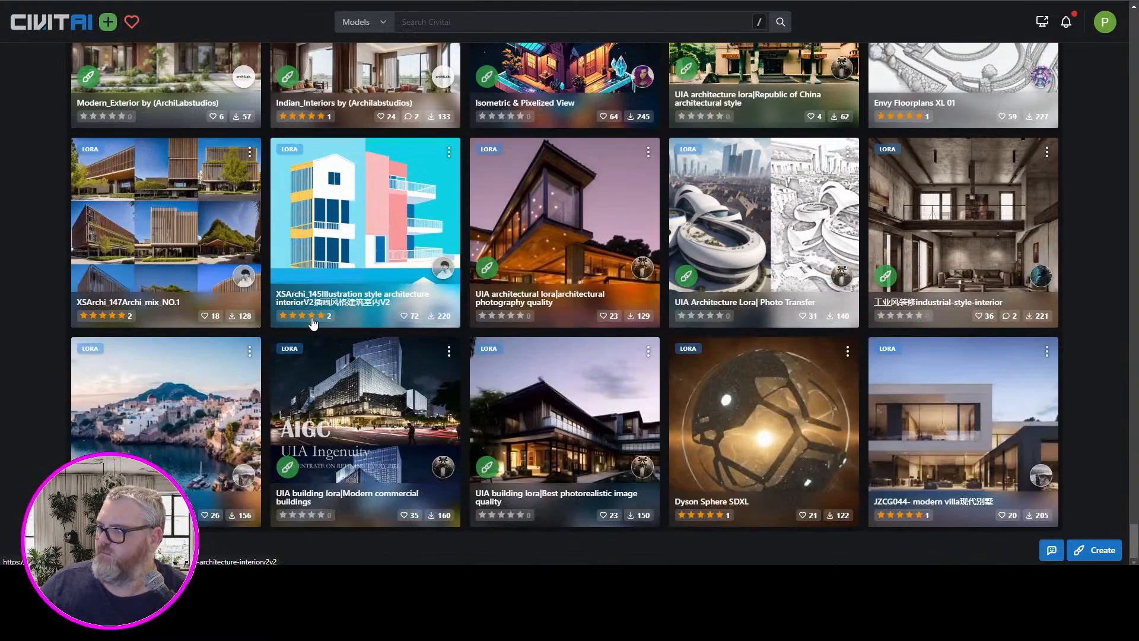
scroll(314, 324, up, 10)
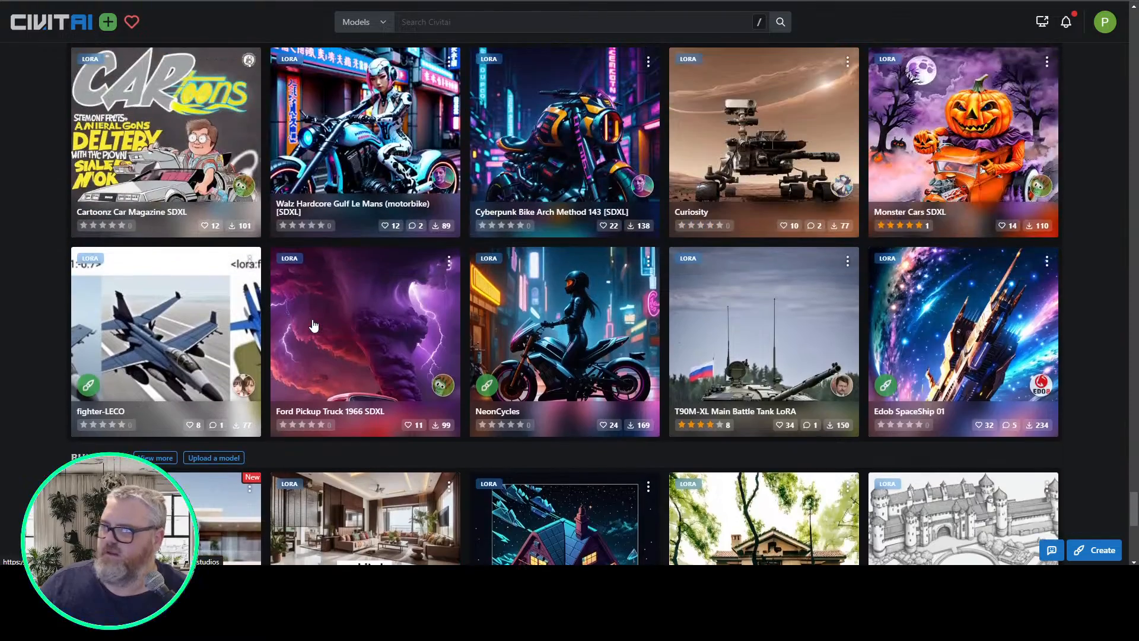
scroll(313, 325, up, 3)
scroll(313, 326, down, 4)
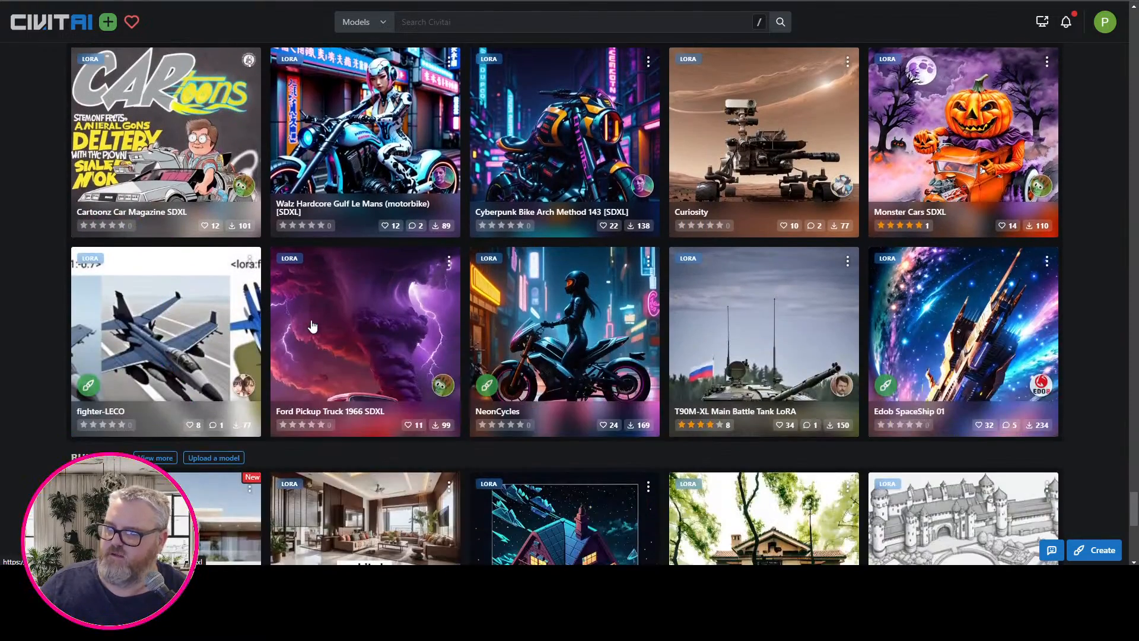
scroll(313, 327, up, 12)
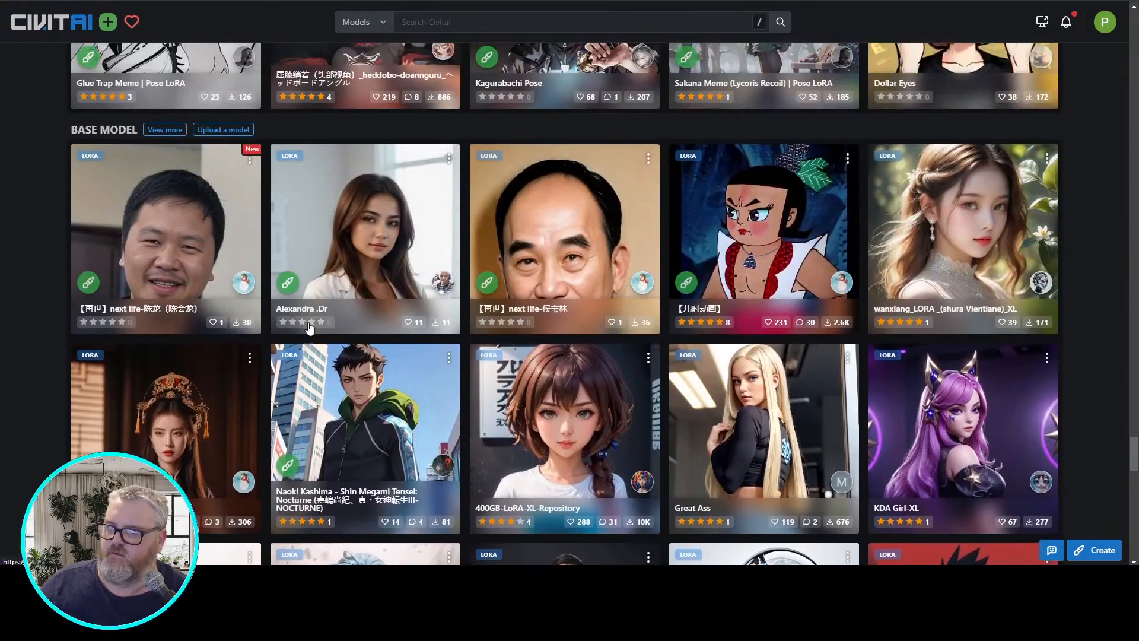
scroll(308, 328, up, 20)
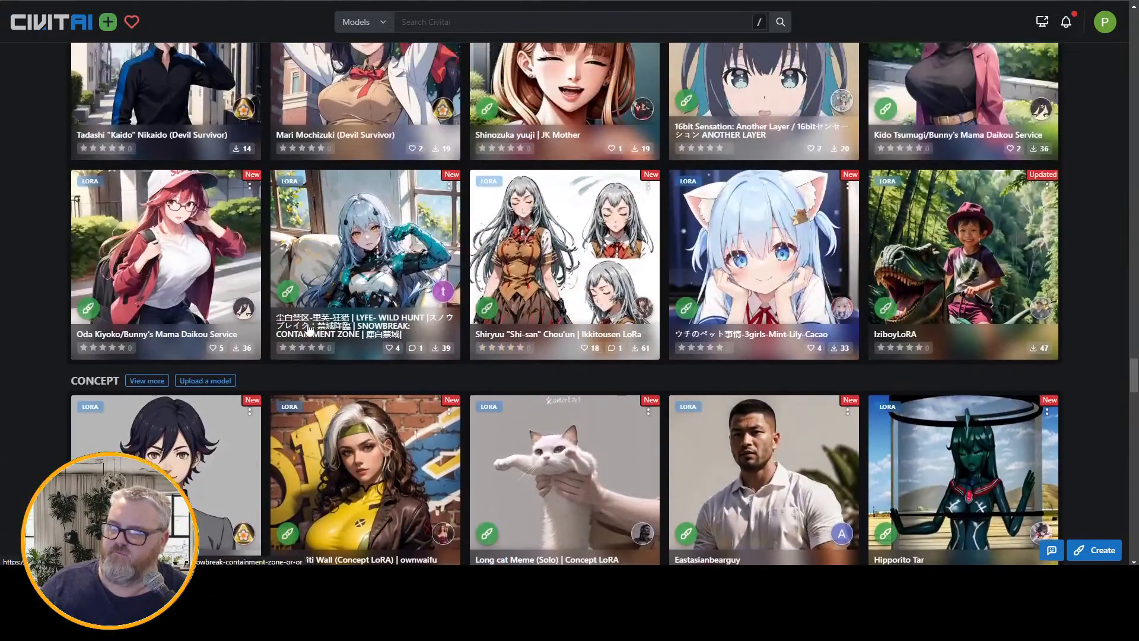
scroll(307, 326, up, 17)
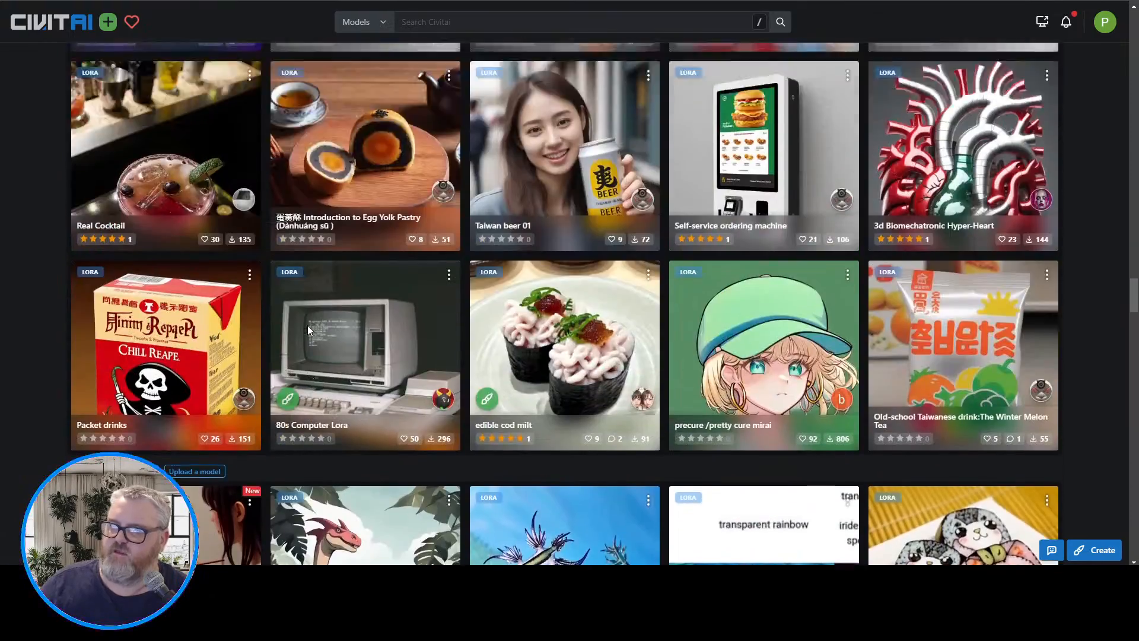
scroll(307, 326, up, 20)
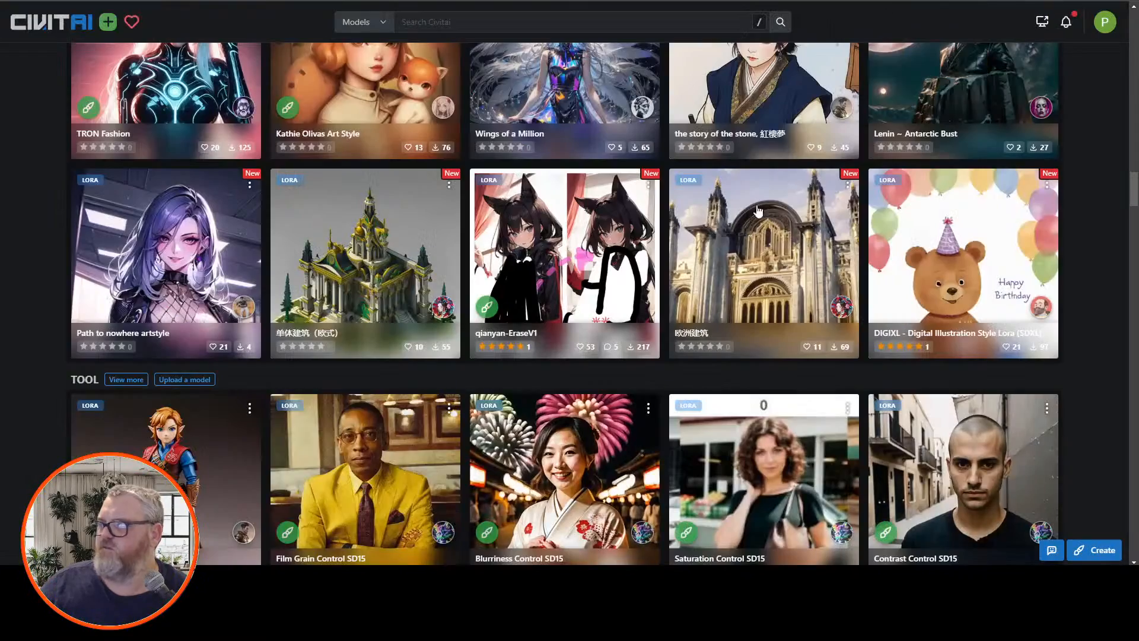
Reopen the 80s Computer Lora page from the listing and select its full set of trigger words
scroll(318, 490, down, 14)
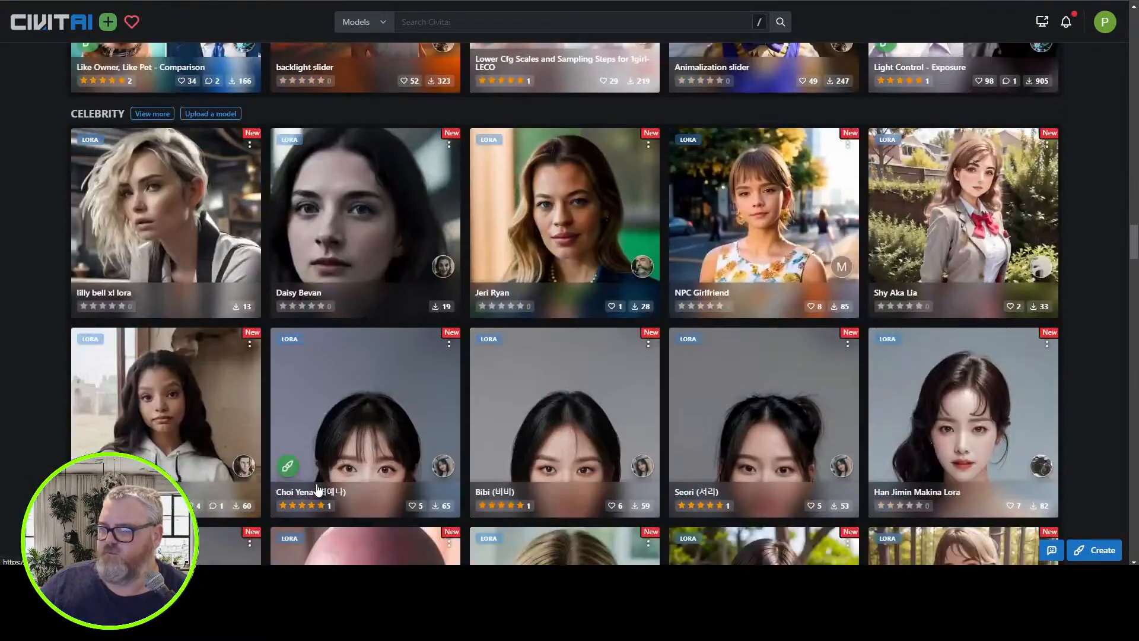
scroll(318, 490, down, 15)
click(385, 231)
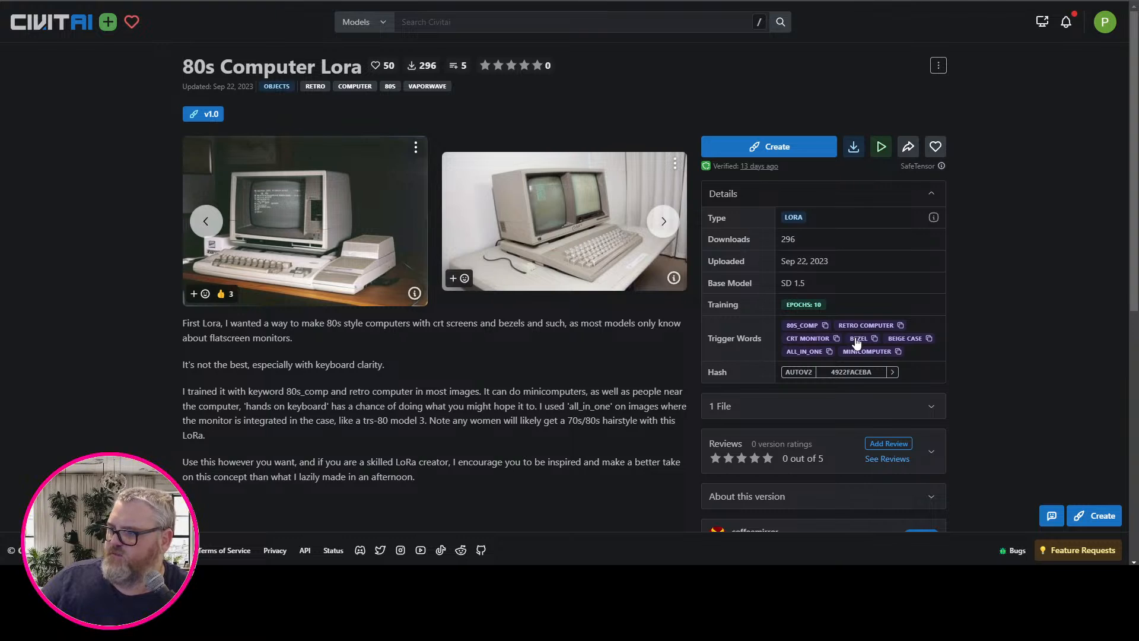
drag(910, 351, 773, 323)
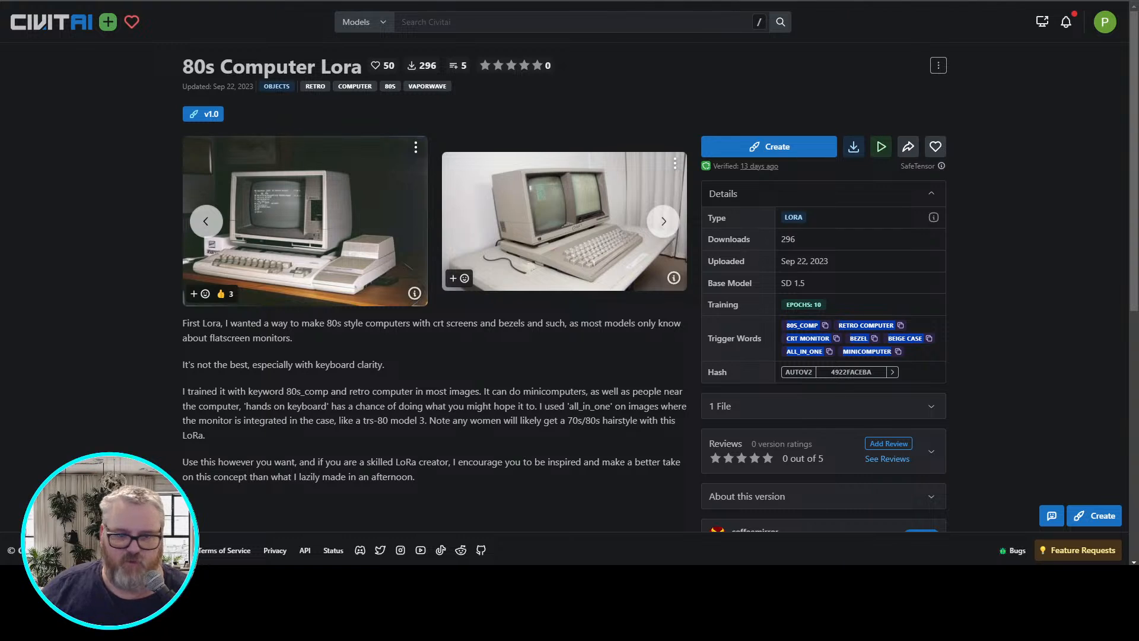
mouse_move(202, 578)
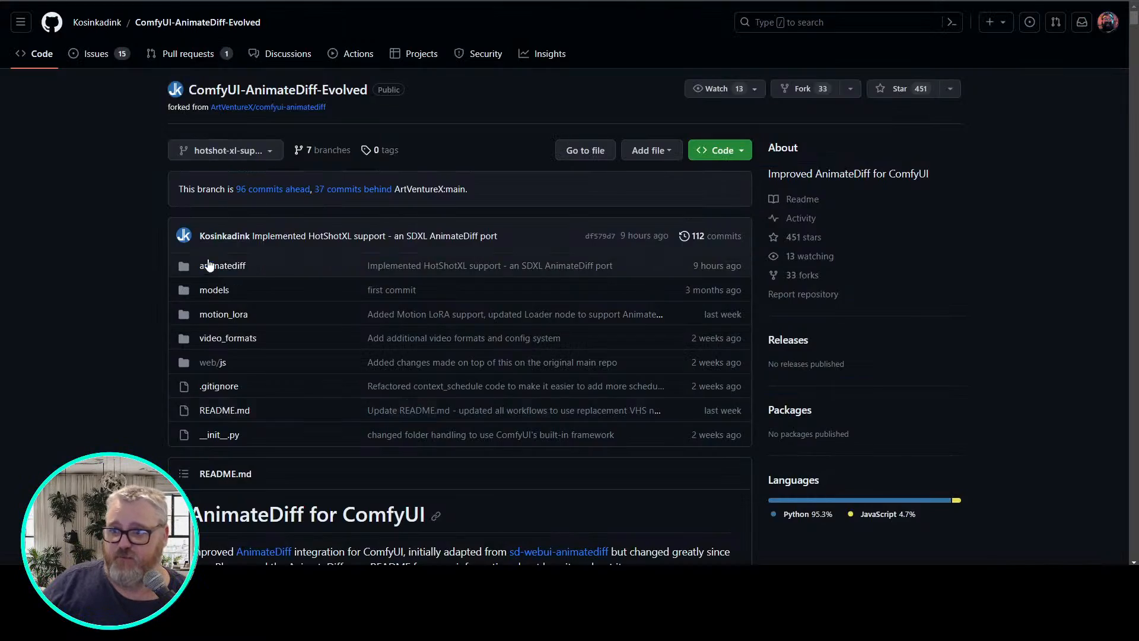
Switch to the ComfyUI-AnimateDiff-Evolved GitHub page and search its README for "img2"
scroll(166, 361, down, 10)
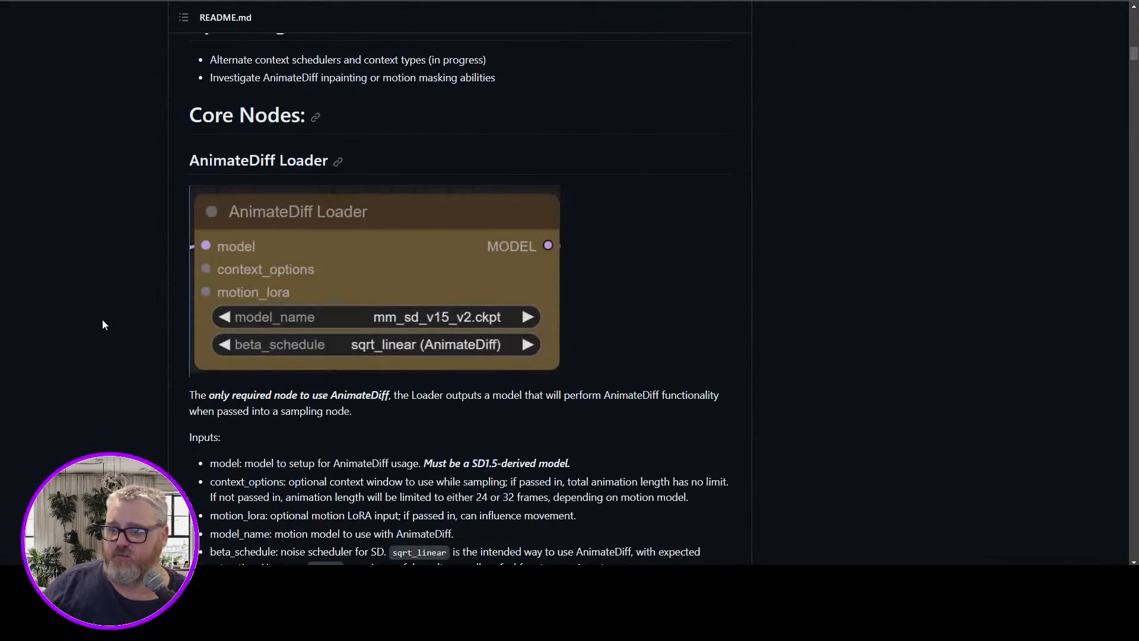
key(ctrl+f)
text(img2)
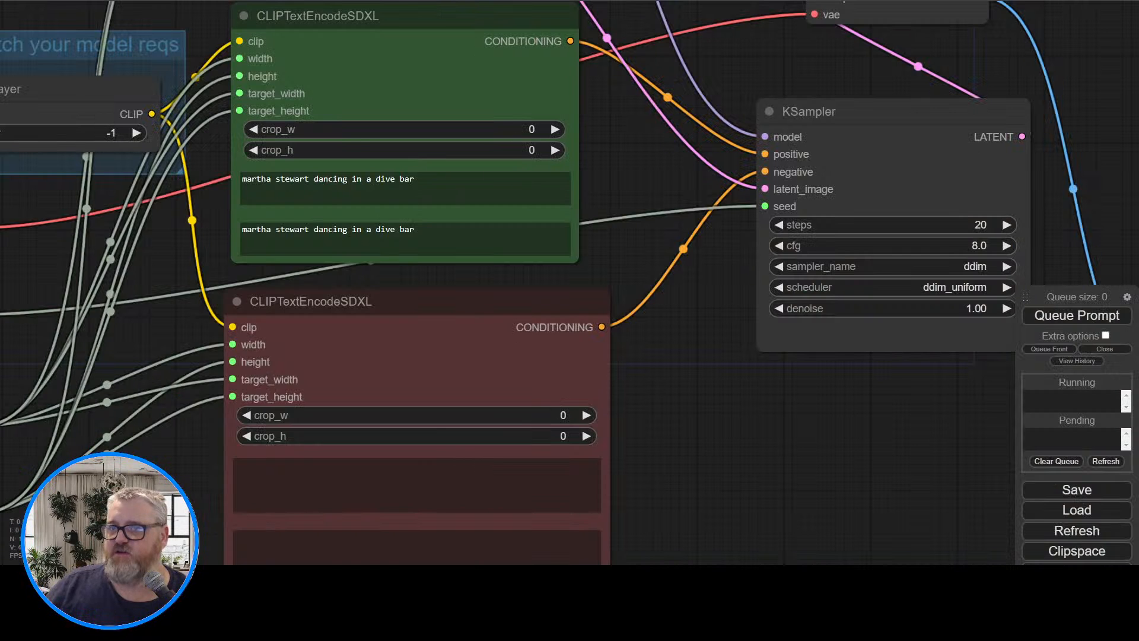
Switch to ComfyUI and examine the "martha stewart dancing in a dive bar" workflow from its prompts through to the animation output
scroll(706, 426, down, 5)
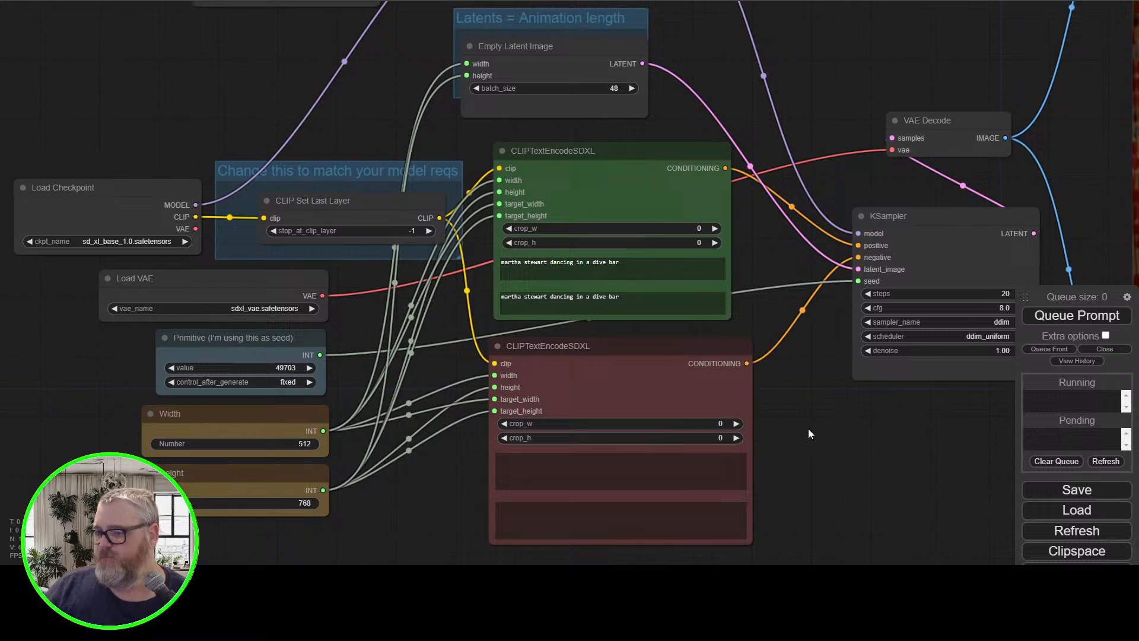
drag(808, 430, 768, 430)
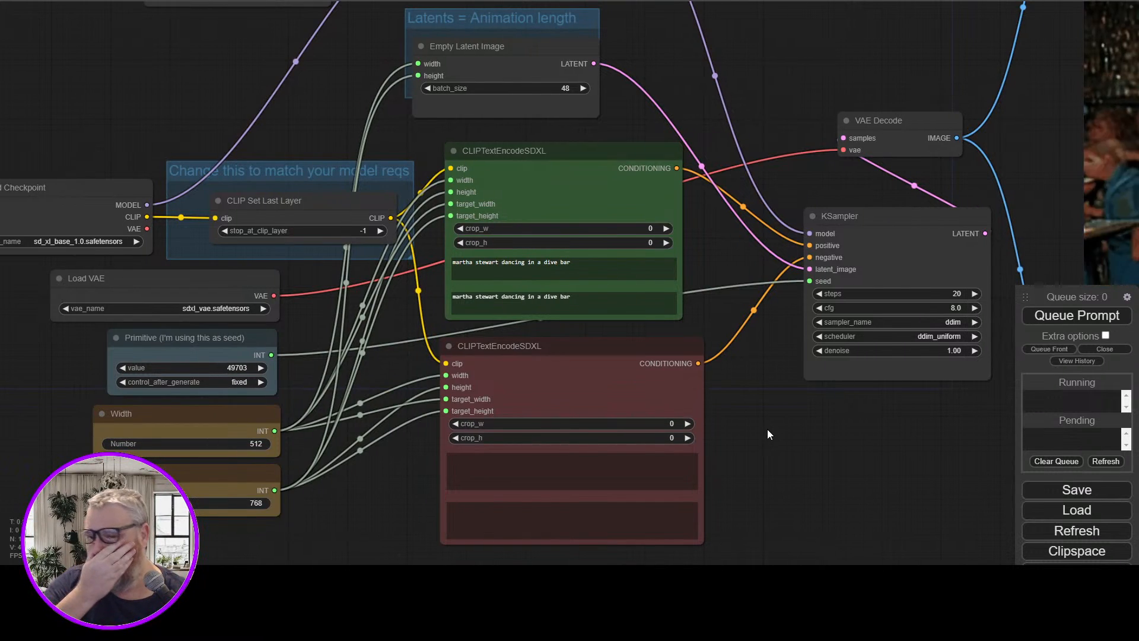
drag(782, 478, 486, 454)
scroll(586, 457, down, 2)
drag(586, 457, 468, 459)
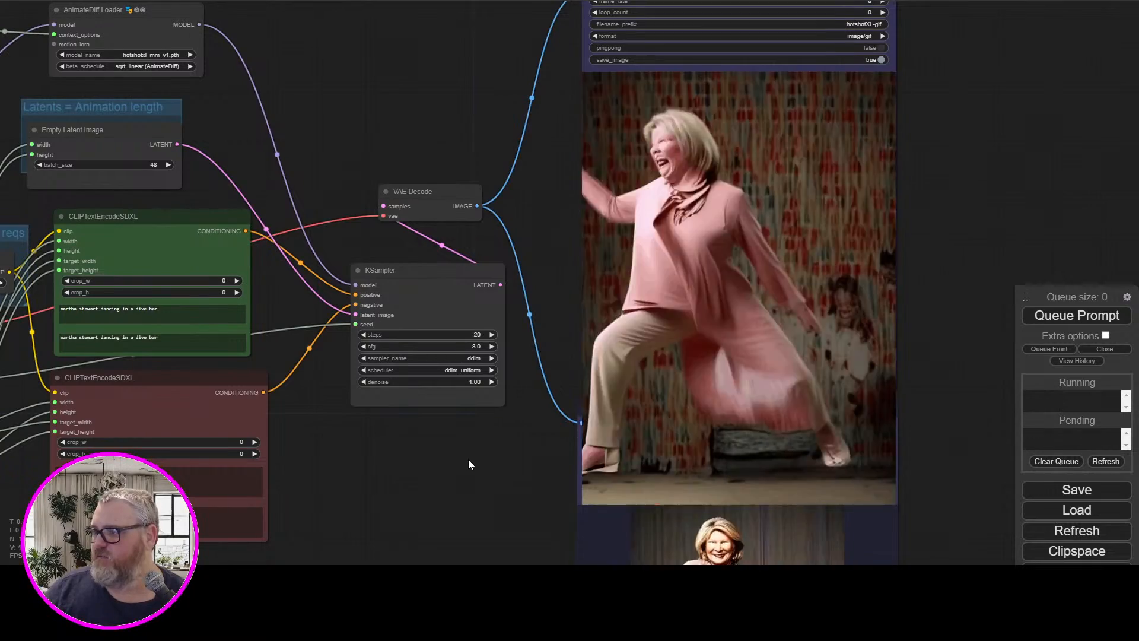
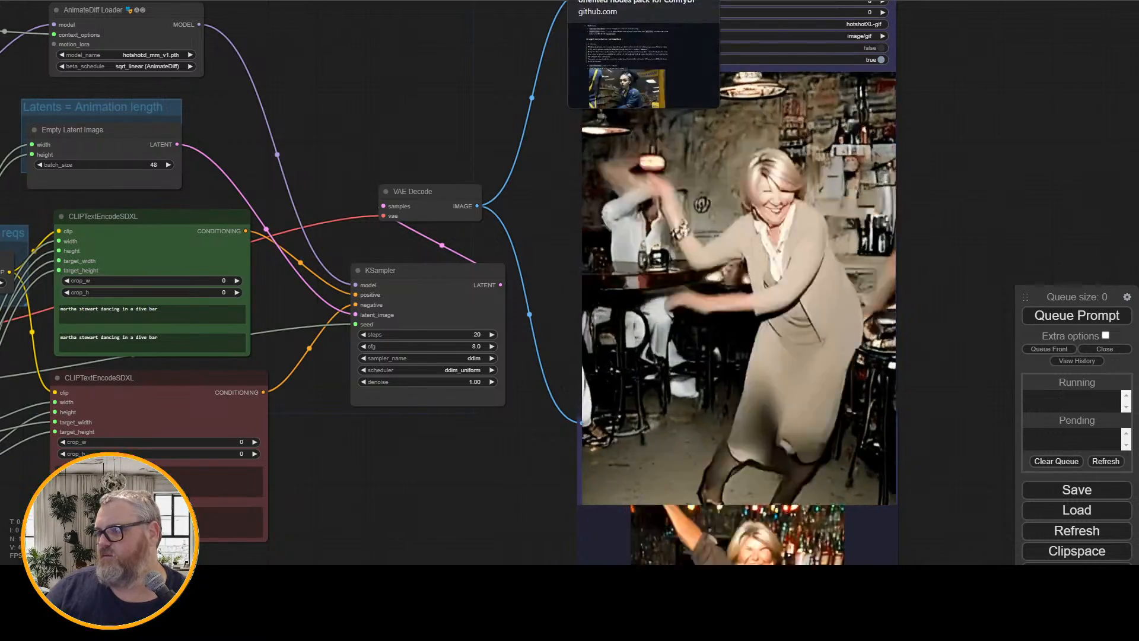
Switch to the grilled cheese sandwich workflow in ComfyUI and examine it from its animation output back to the Load Checkpoint node
click(617, 1)
click(671, 1)
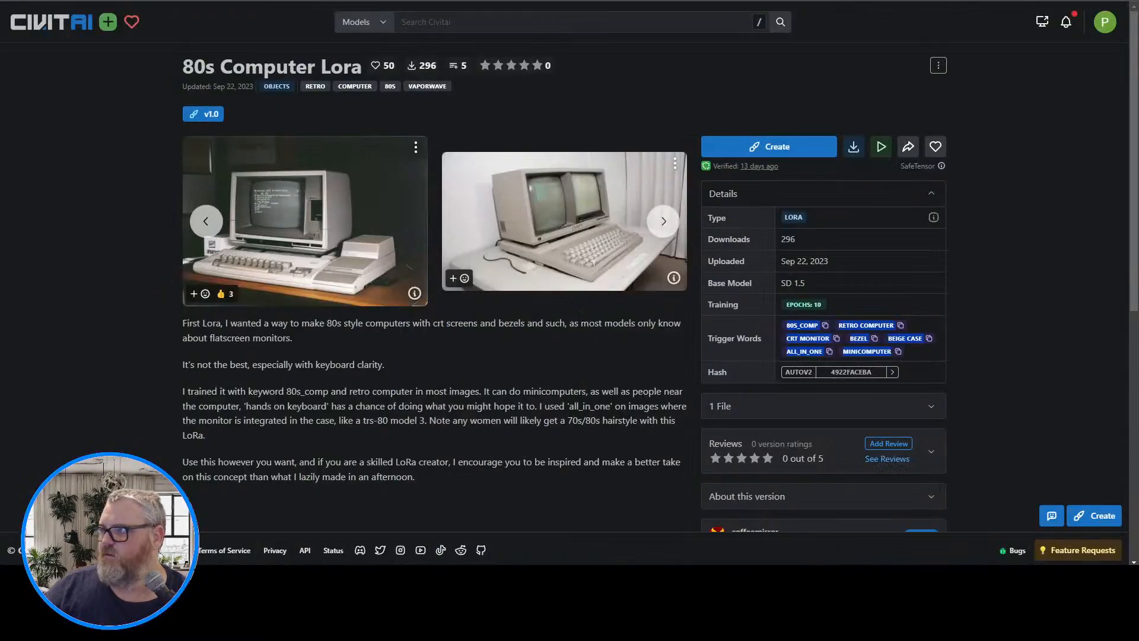
click(617, 0)
click(558, 1)
drag(177, 62, 210, 274)
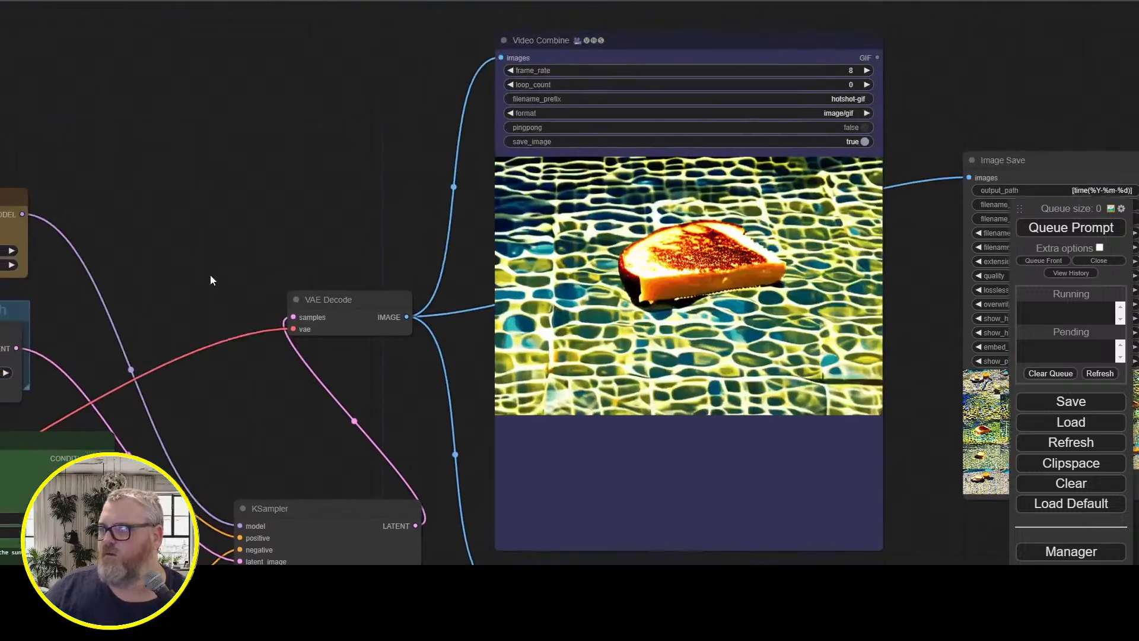
scroll(223, 251, down, 2)
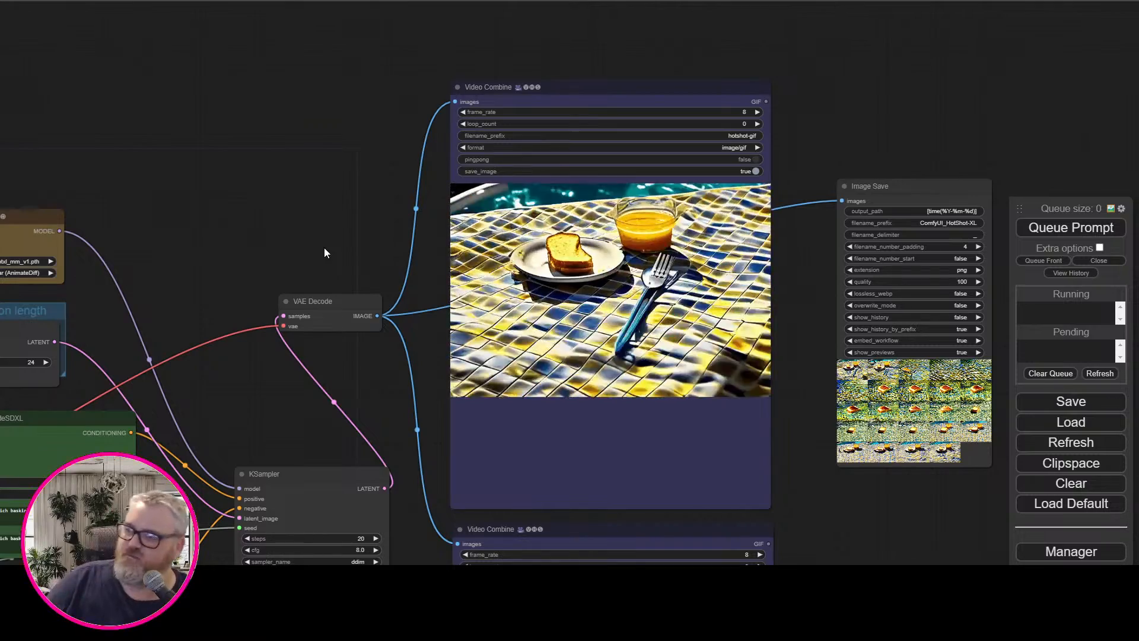
scroll(278, 227, down, 2)
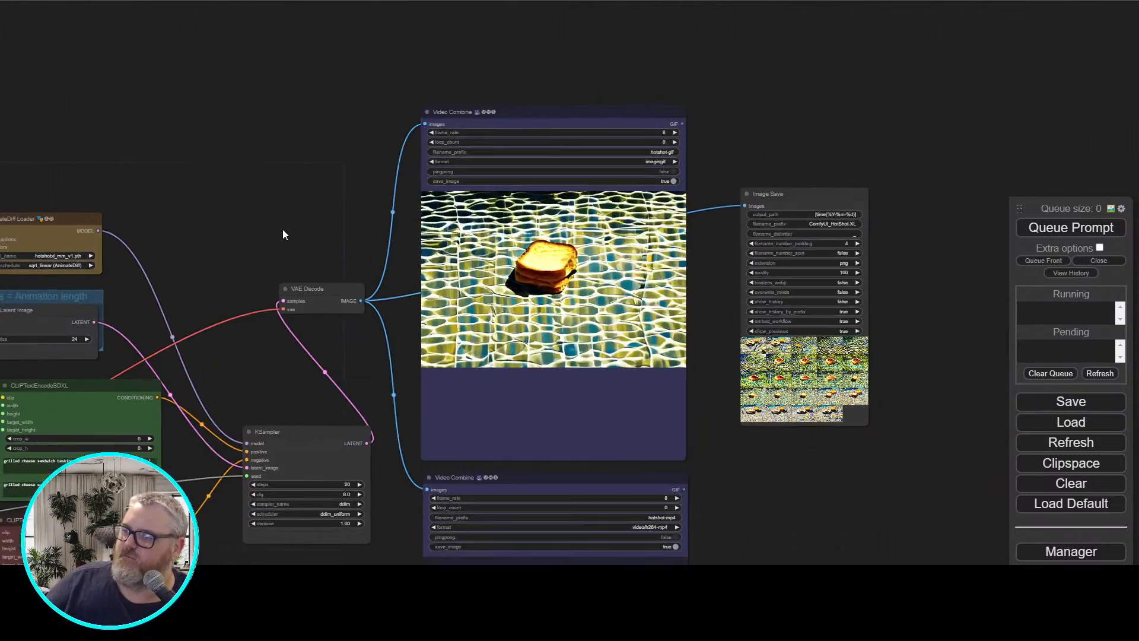
drag(300, 223, 537, 187)
scroll(454, 177, up, 3)
scroll(356, 207, down, 5)
scroll(432, 259, up, 8)
drag(433, 259, 506, 70)
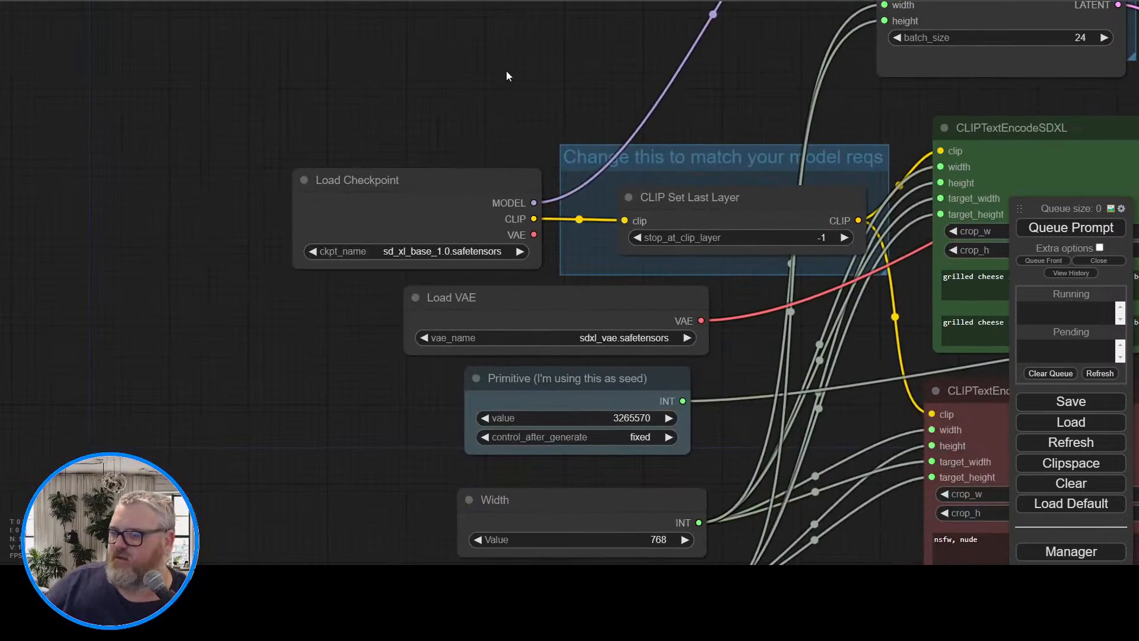
Move 80s_comp.safetensors from the Downloads folder into ComfyUI's models\loras folder, and close both folder windows
drag(457, 193, 238, 185)
double_click(336, 61)
drag(335, 60, 417, 249)
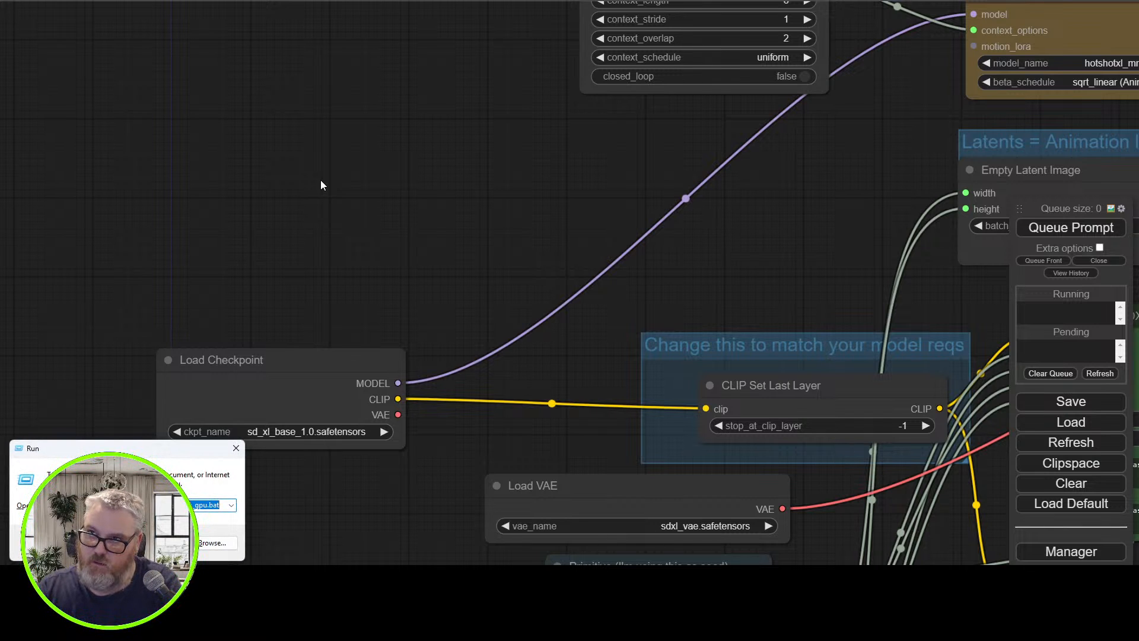
key(Return)
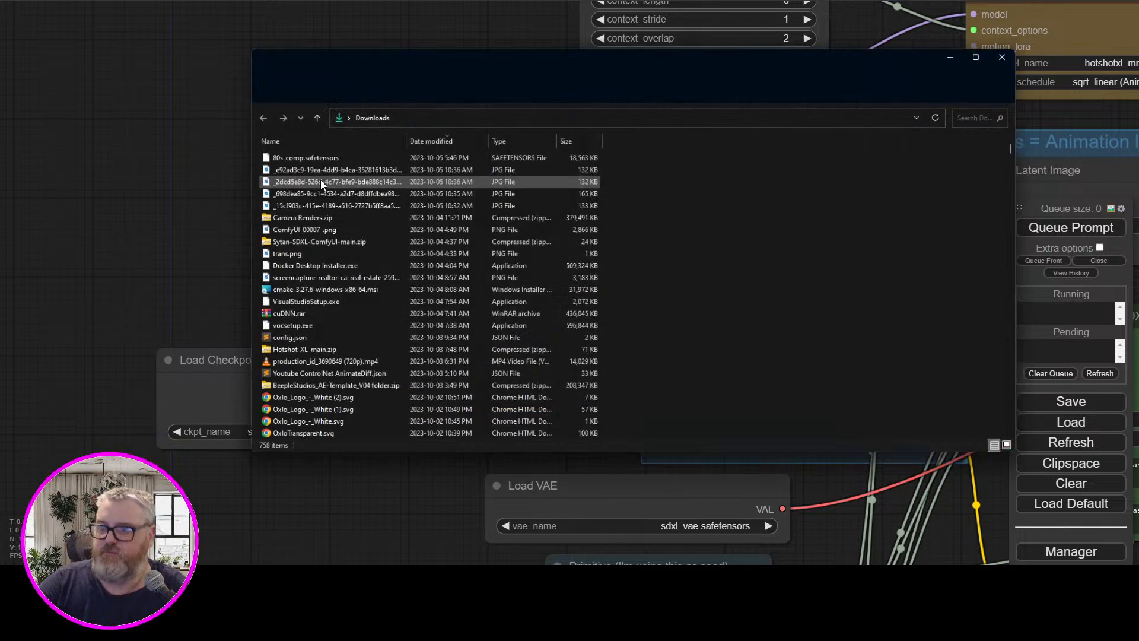
key(super+r)
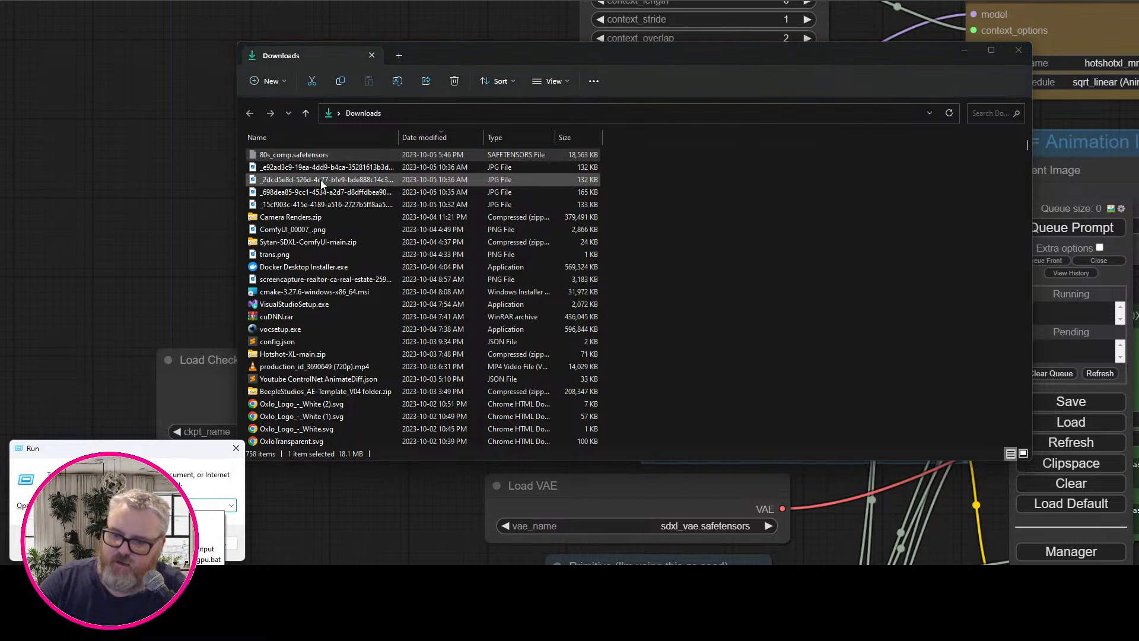
key(Return)
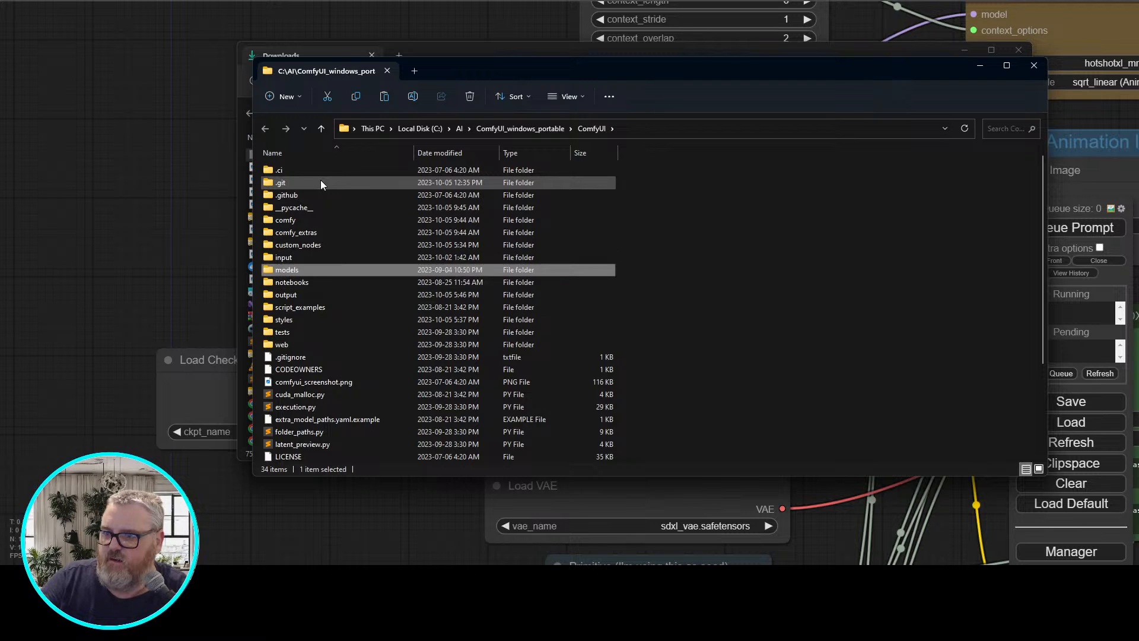
key(Return)
key(Down)
key(Down)
key(Down)
key(Down)
key(Down)
key(Down)
key(Down)
key(Down)
key(Down)
key(Down)
key(Return)
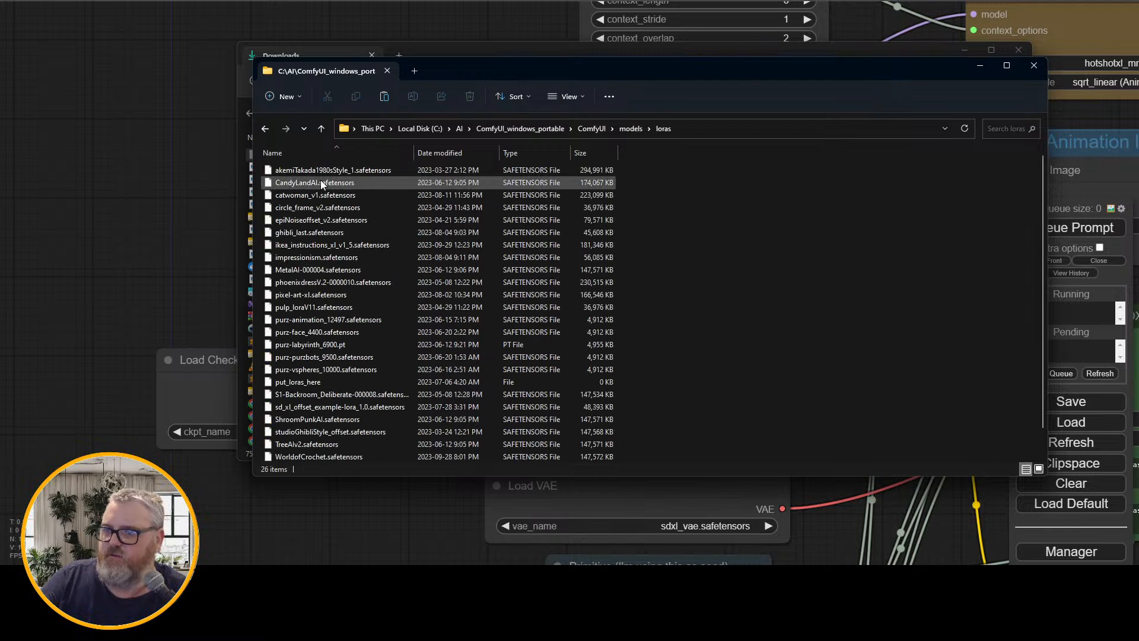
key(alt+F4)
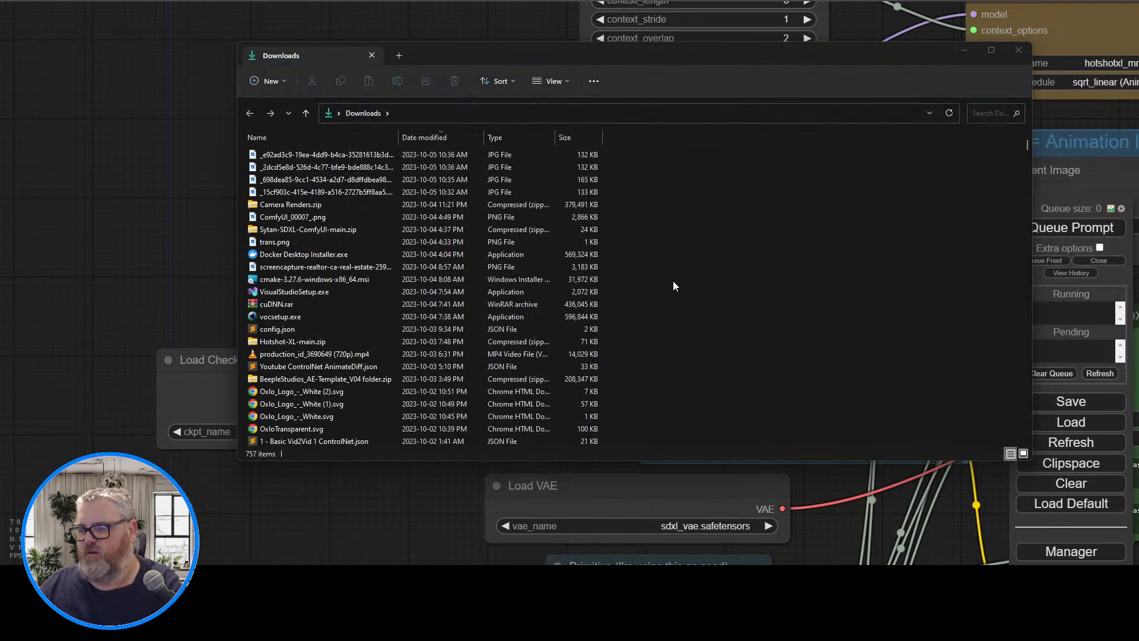
key(alt+F4)
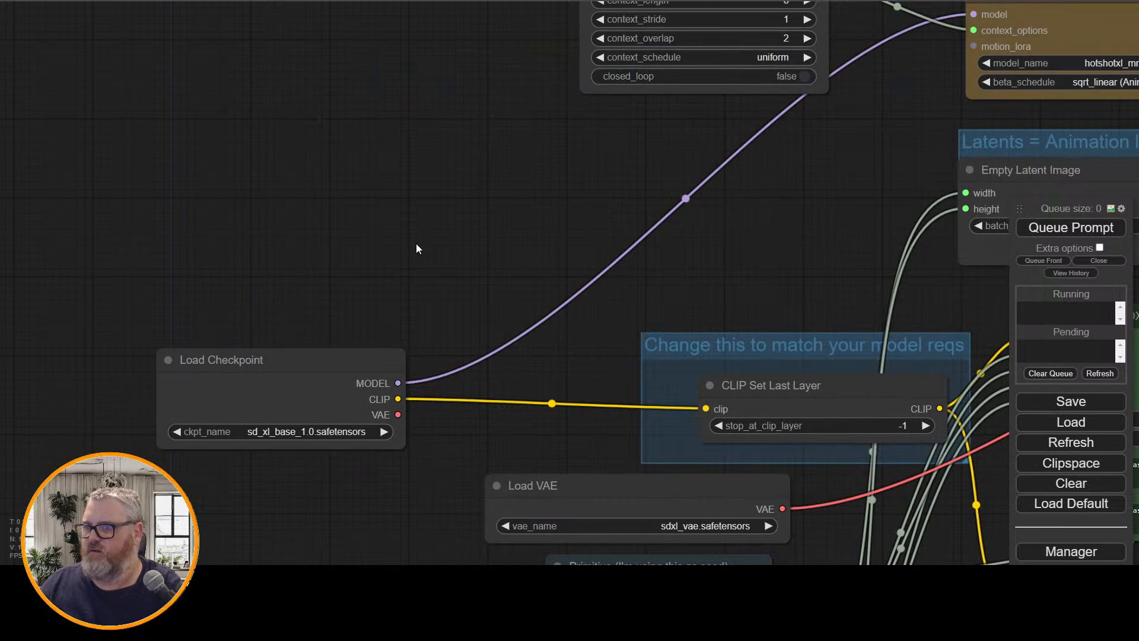
Add a LoraLoader node and place it above the Load Checkpoint node
double_click(295, 176)
text(lora)
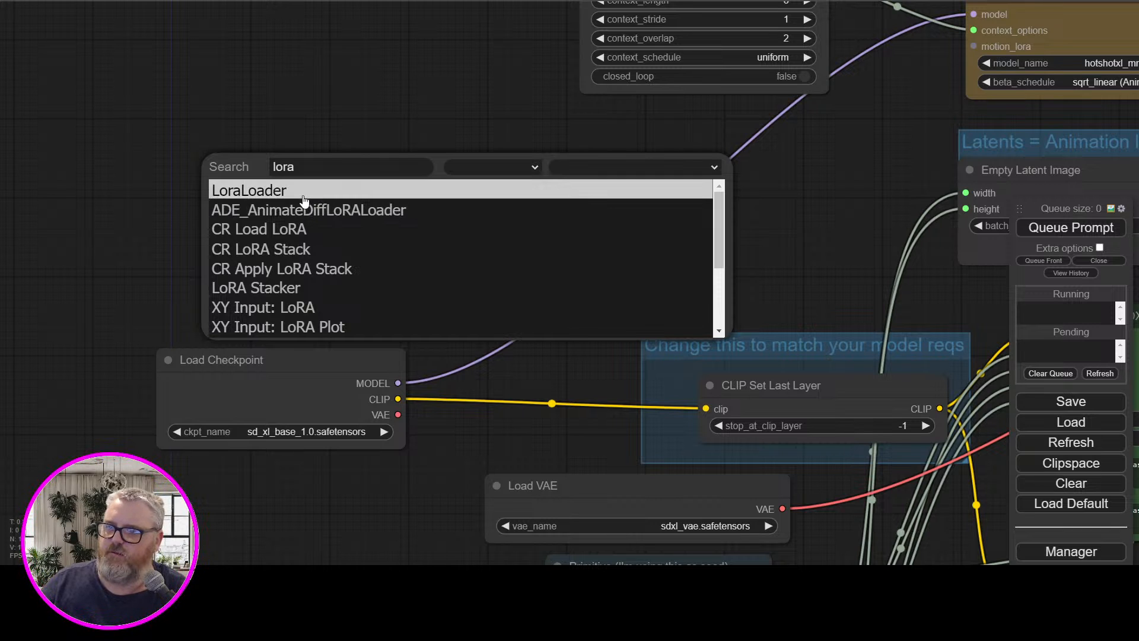
click(305, 199)
drag(437, 192, 273, 194)
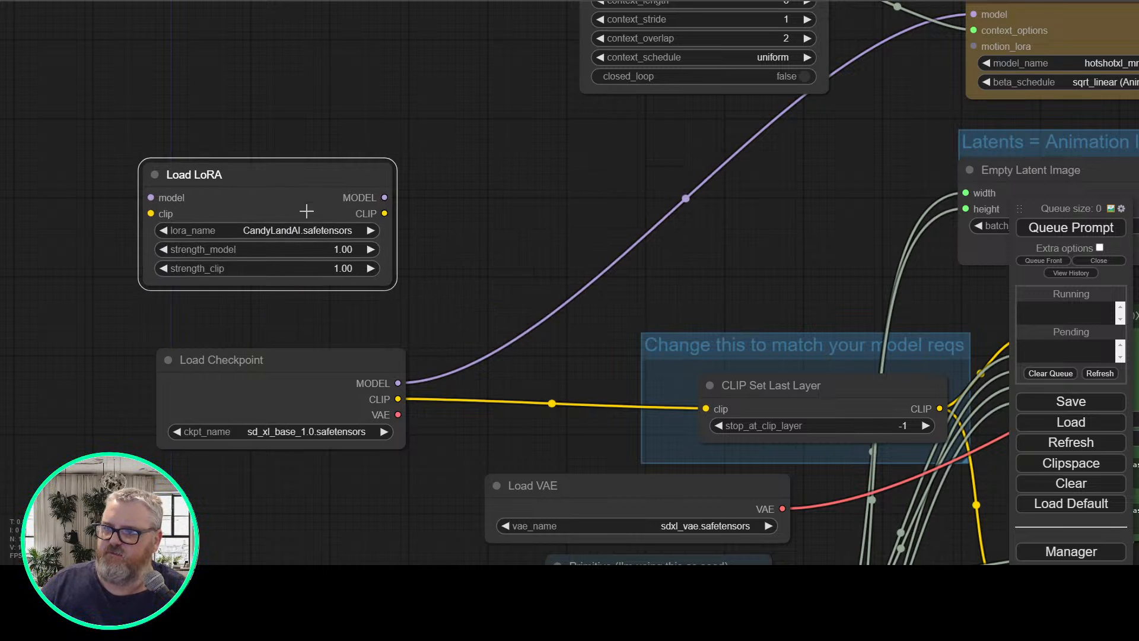
Refresh the available model files and set the Load LoRA node's lora_name to 80s_comp.safetensors
click(307, 233)
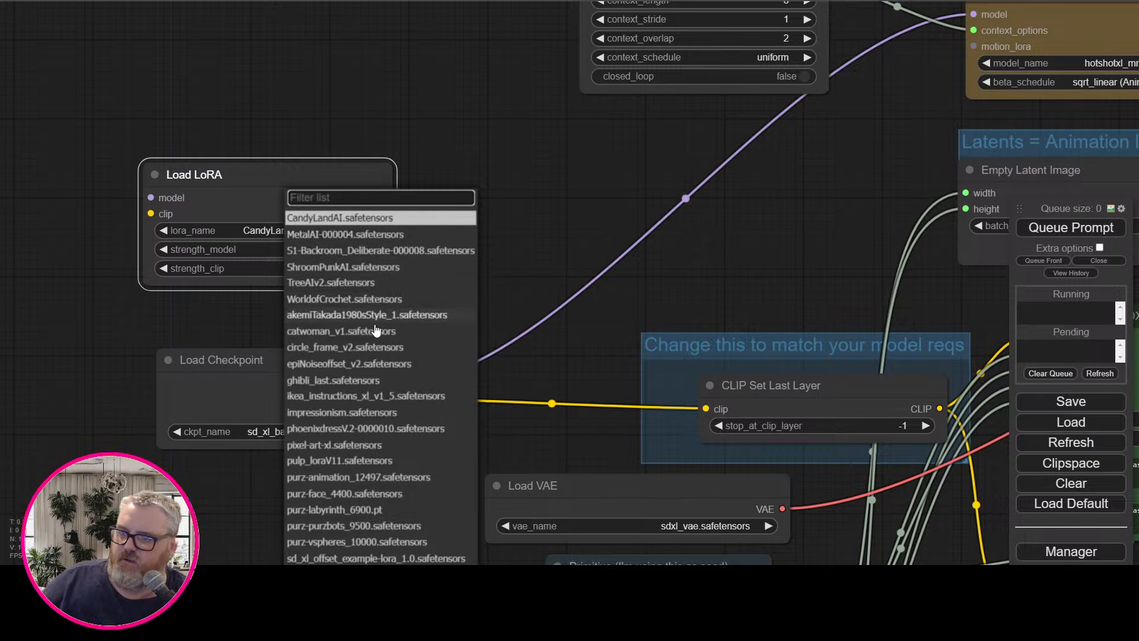
scroll(416, 346, down, 1)
scroll(417, 349, down, 3)
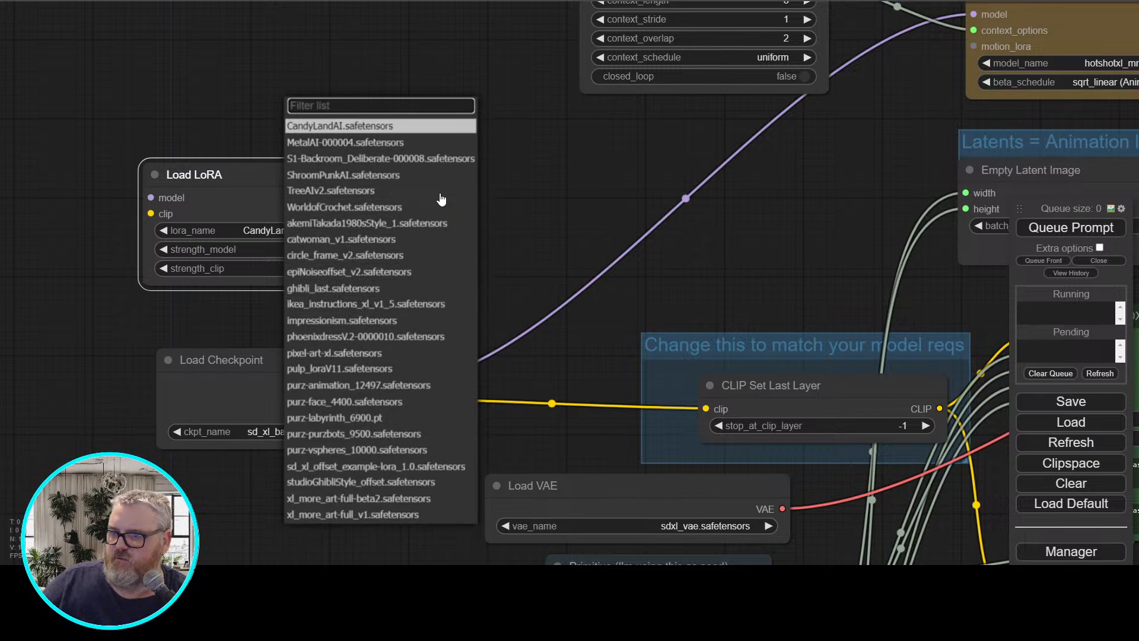
click(600, 147)
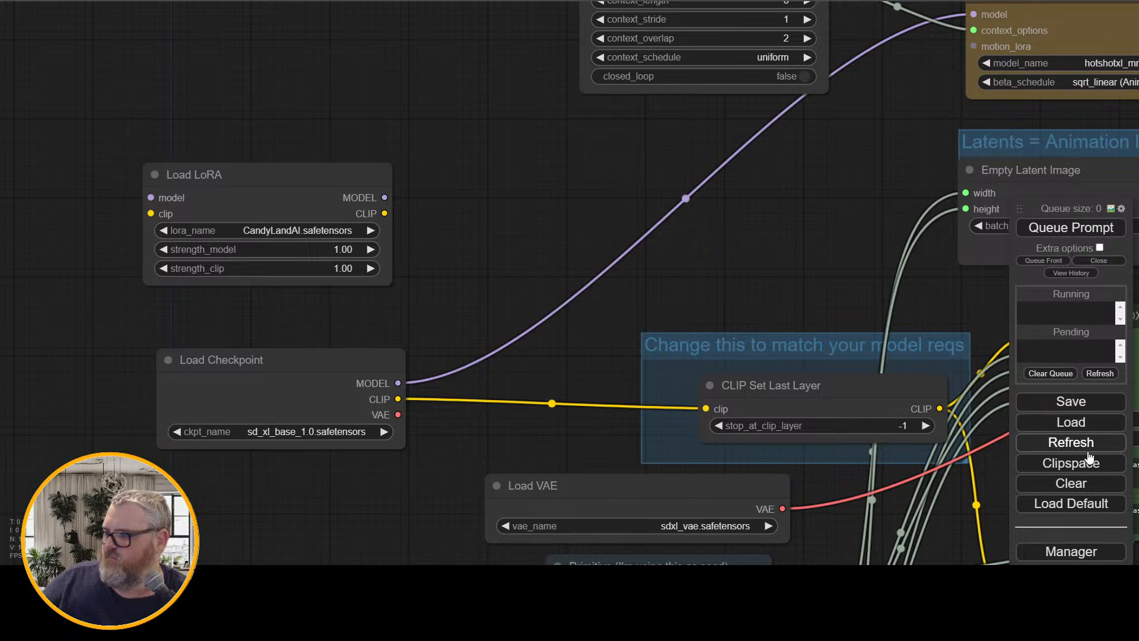
click(320, 230)
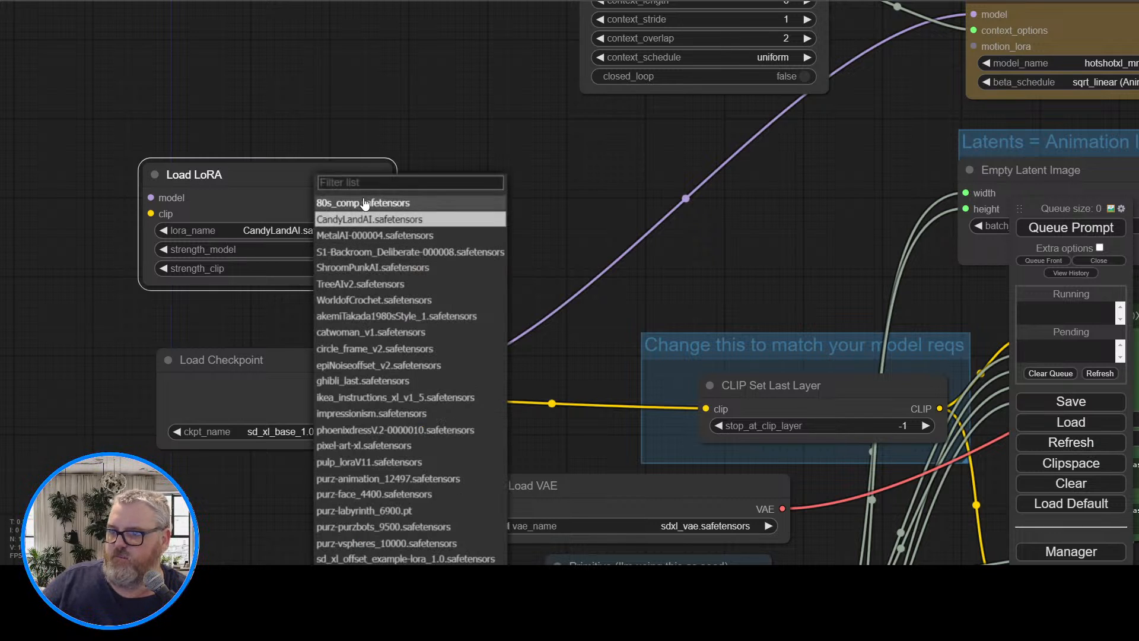
click(338, 200)
Route the MODEL connection from Load Checkpoint through the Load LoRA node into the AnimateDiff Loader
drag(325, 191, 433, 200)
drag(400, 385, 293, 191)
drag(609, 189, 247, 296)
drag(177, 297, 623, 121)
drag(151, 269, 172, 41)
Replace both text prompts of the positive CLIPTextEncodeSDXL node with "80s_comp, crt monitor"
double_click(769, 252)
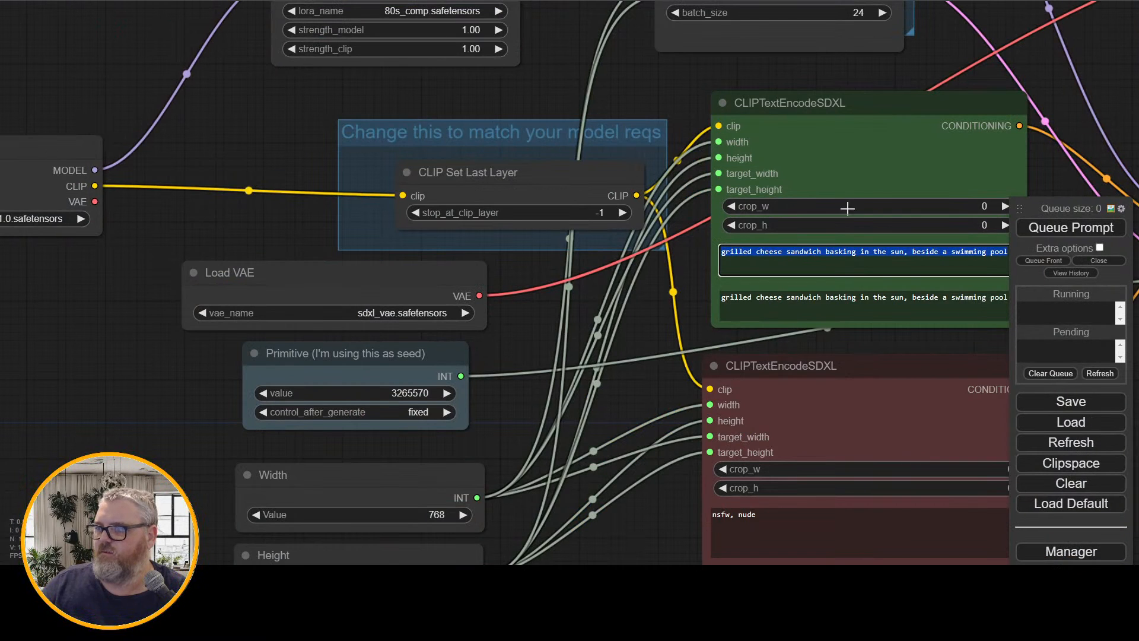
text(80s_comp)
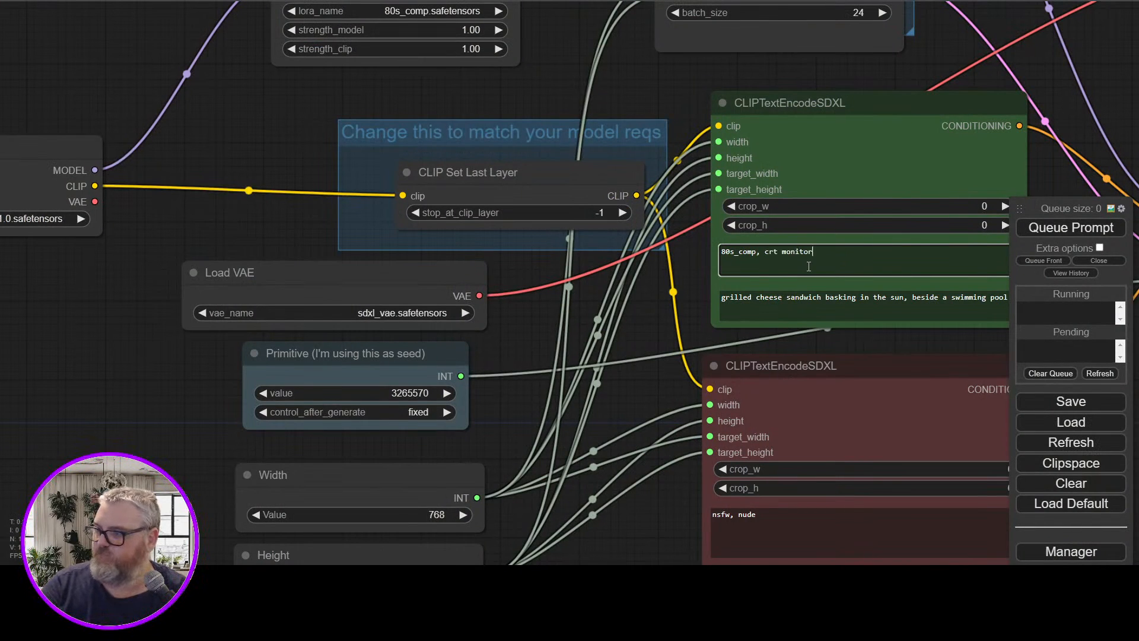
key(ctrl+a)
key(ctrl+c)
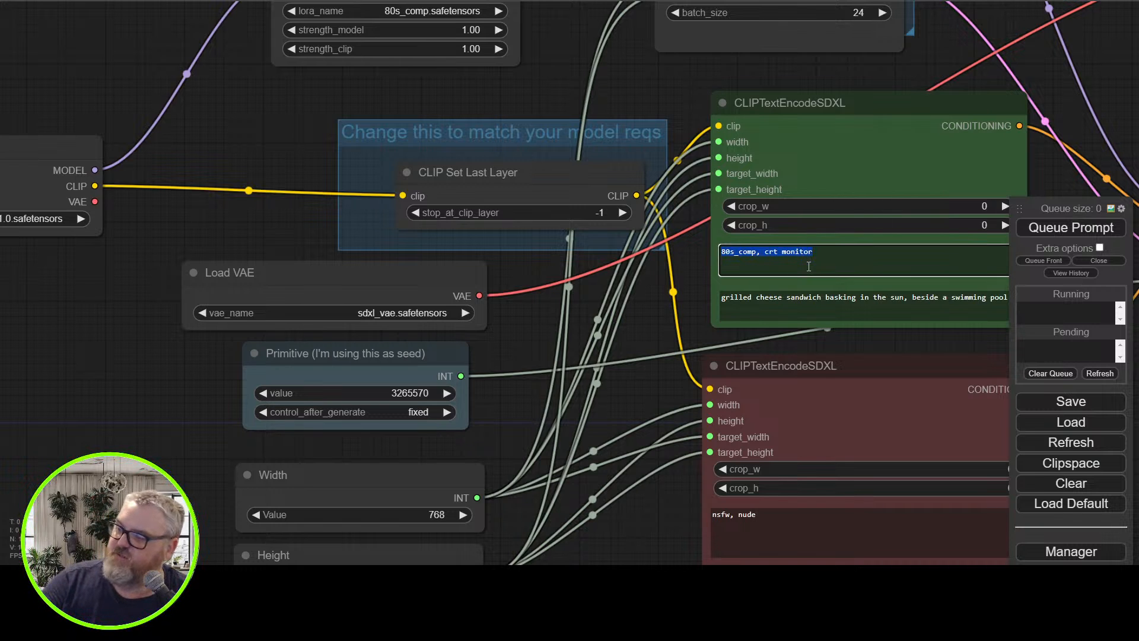
key(Tab)
key(ctrl+v)
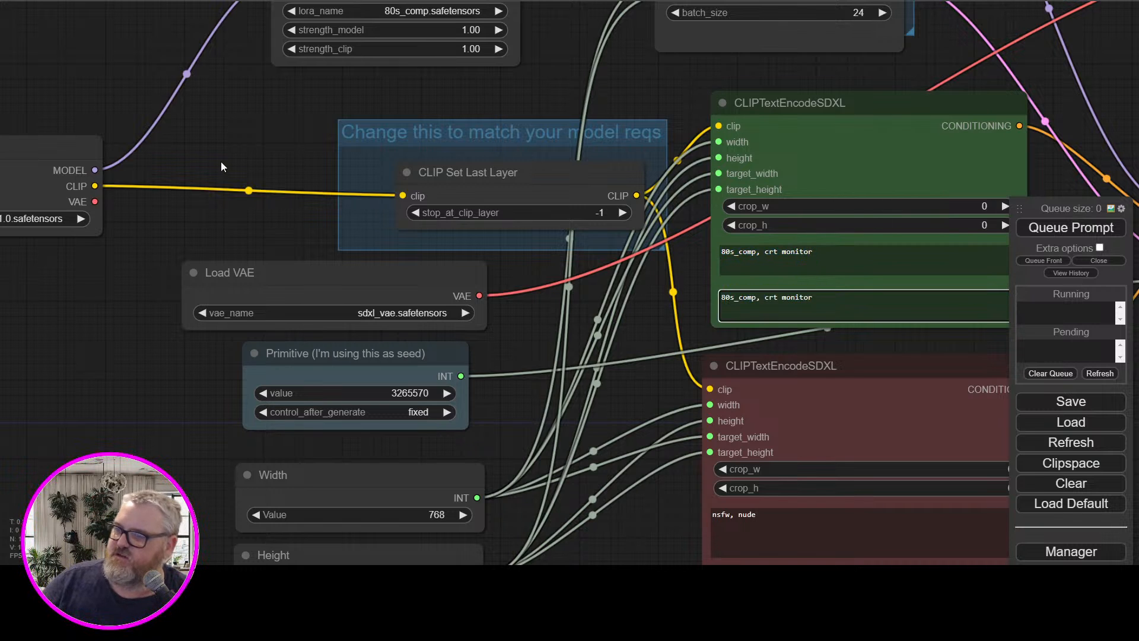
Set the Empty Latent Image batch_size to 8 and try to queue the prompt
drag(196, 178, 152, 259)
drag(443, 235, 109, 166)
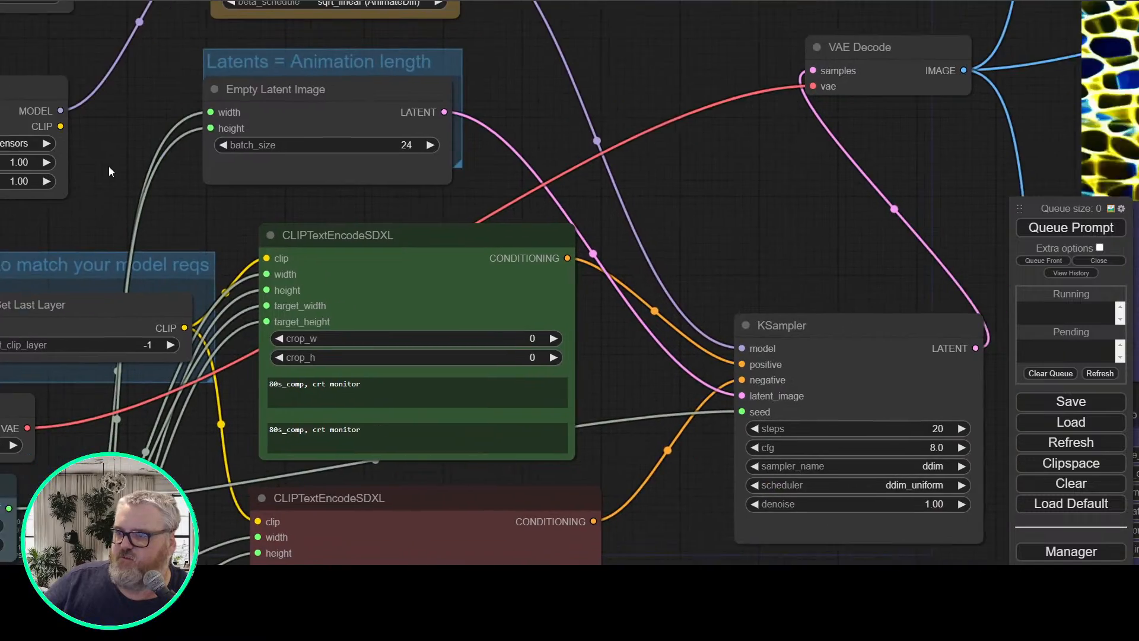
drag(700, 204, 759, 323)
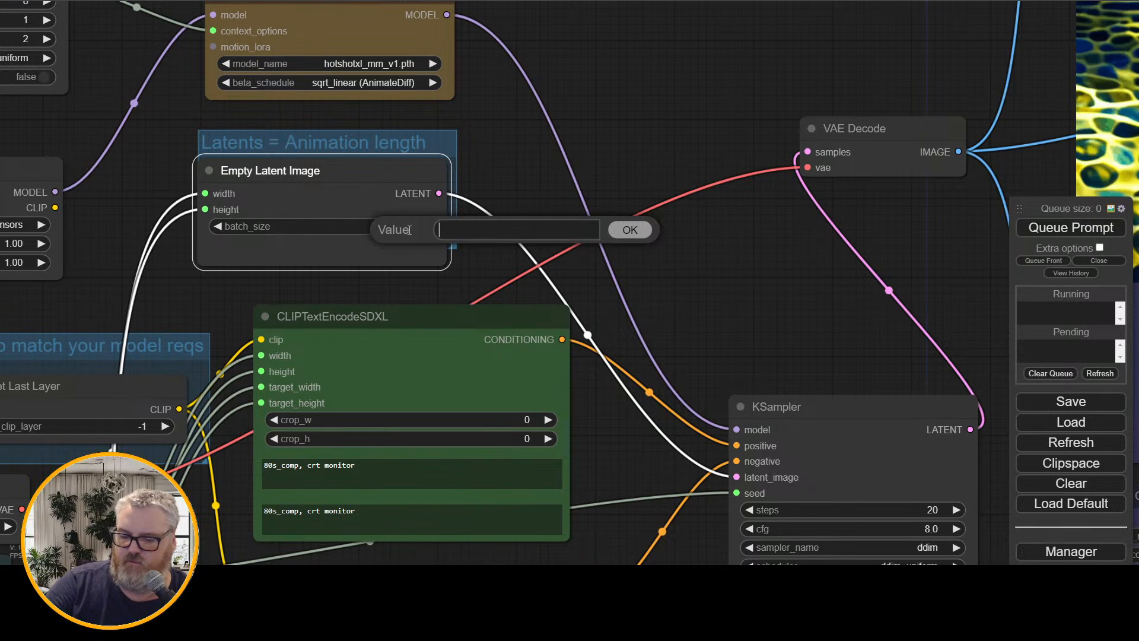
click(1095, 236)
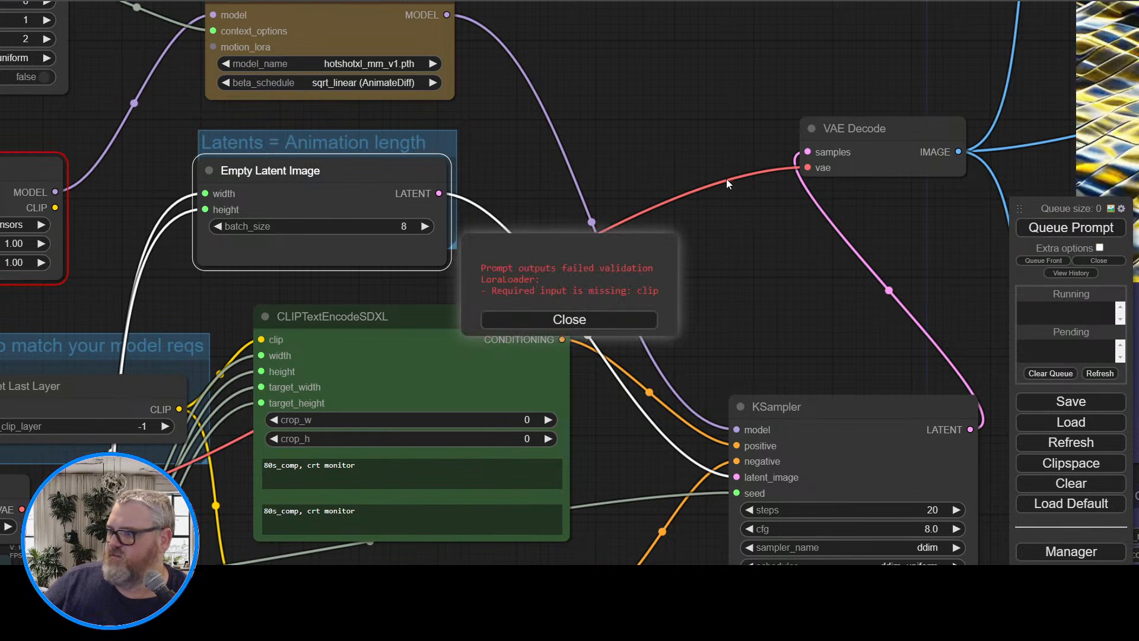
click(596, 320)
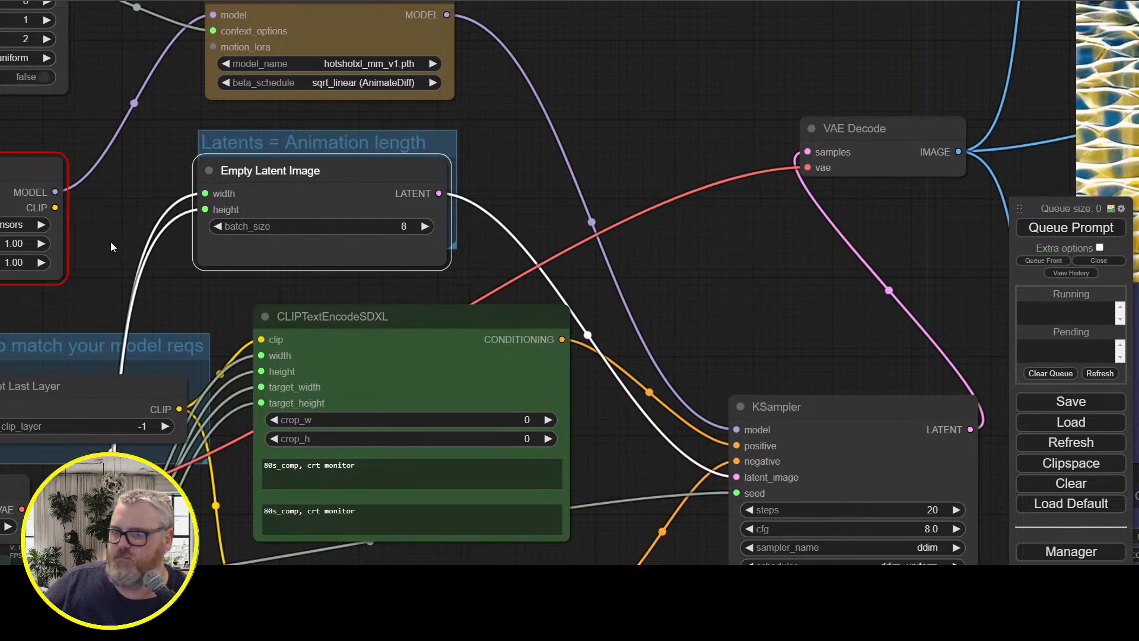
Route the CLIP connection from Load Checkpoint through Load LoRA into CLIP Set Last Layer, and queue the prompt again
drag(6, 260, 588, 241)
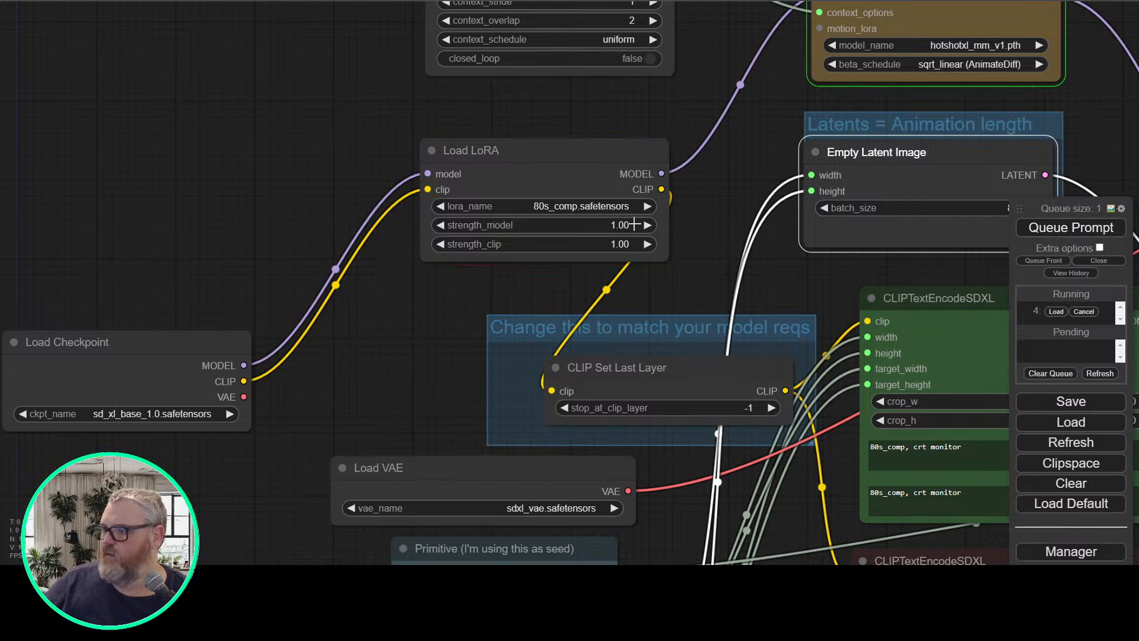
Move Load LoRA beside the CLIP Set Last Layer node and line up Load Checkpoint directly before it
drag(554, 181, 327, 337)
double_click(212, 193)
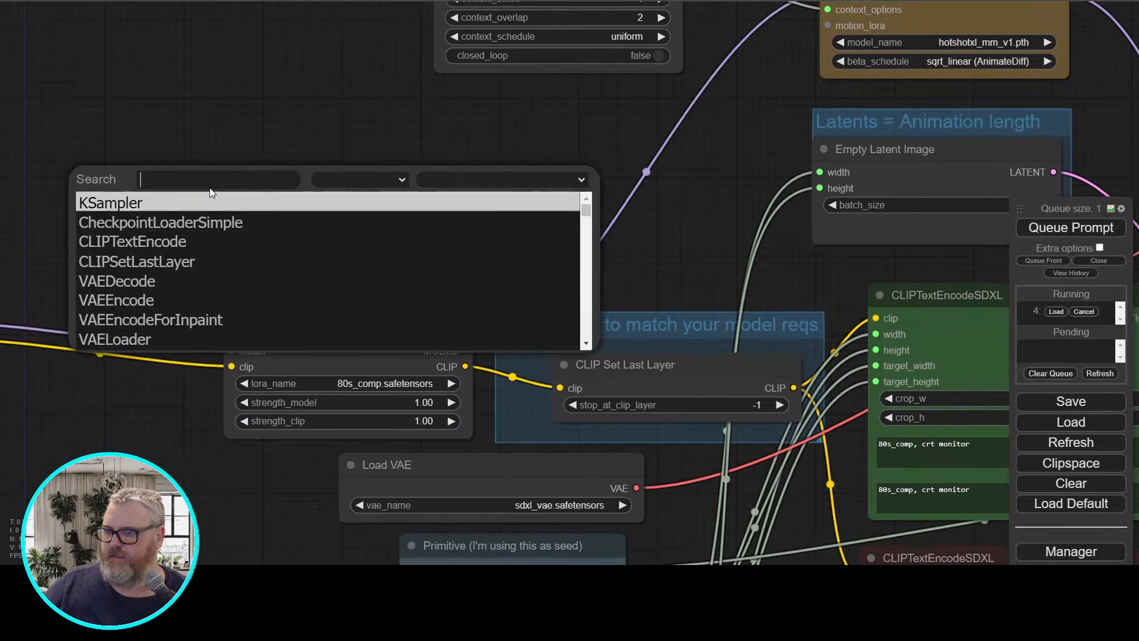
drag(210, 188, 547, 170)
drag(247, 281, 449, 313)
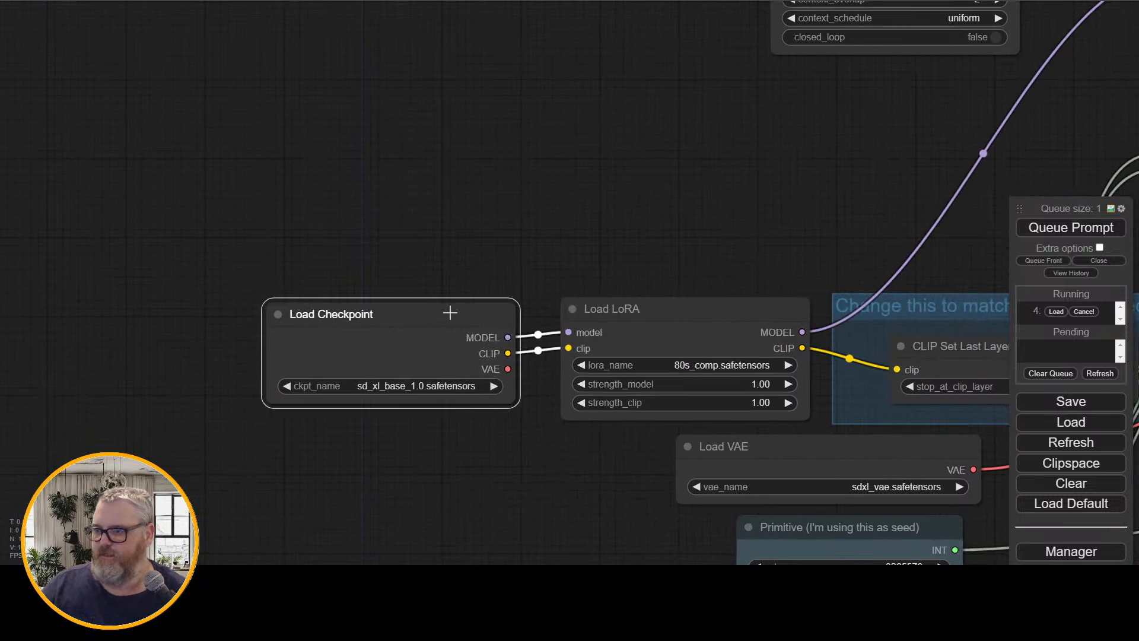
Follow the "80s_comp, crt monitor" run through the node graph and inspect the resulting animation in the Video Combine node
drag(675, 194, 348, 127)
scroll(347, 129, down, 2)
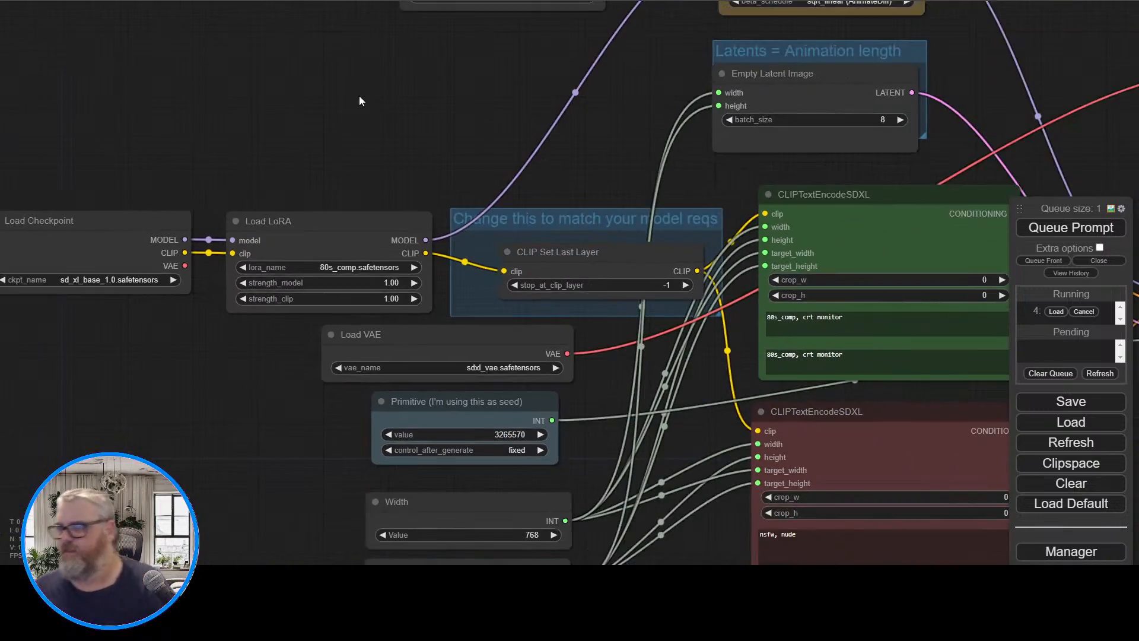
drag(389, 82, 370, 89)
scroll(428, 83, down, 2)
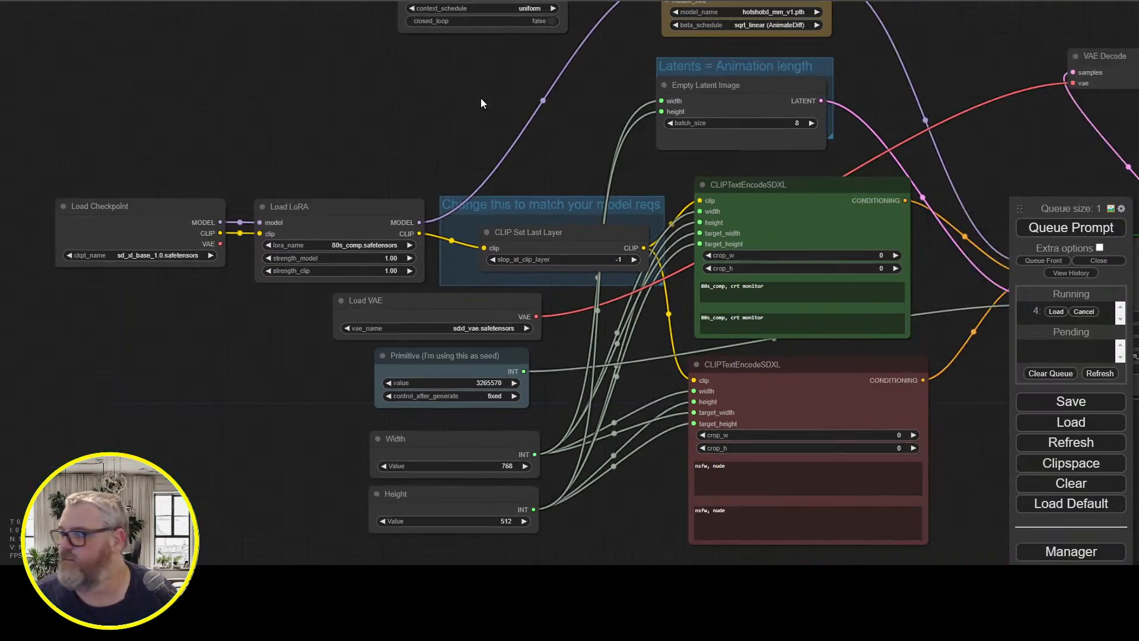
drag(483, 101, 74, 216)
drag(685, 98, 488, 74)
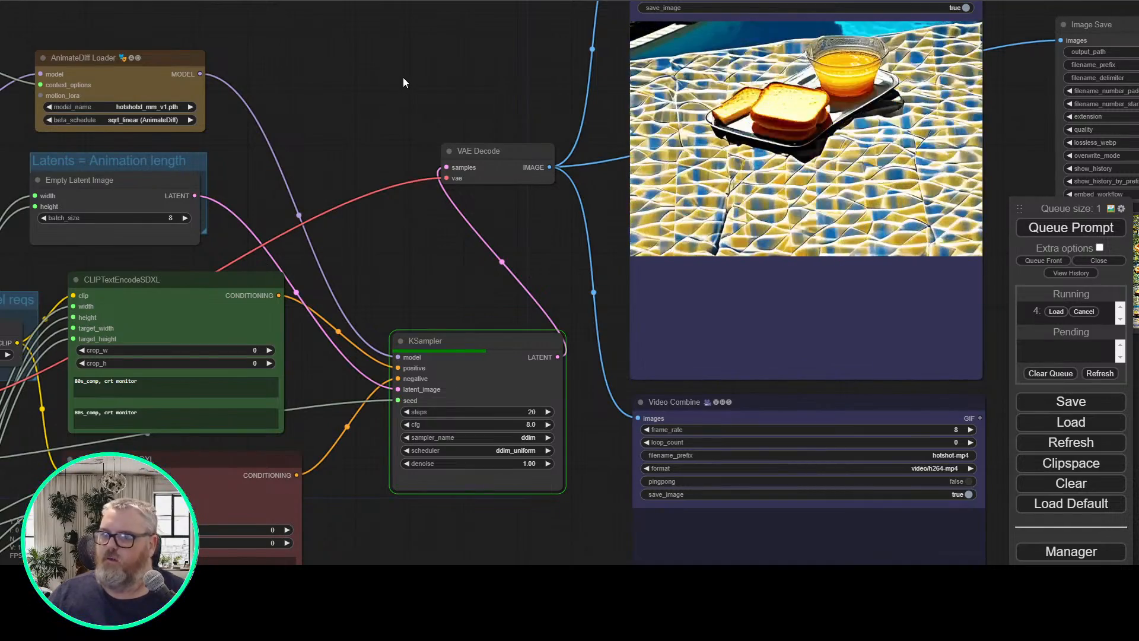
drag(403, 77, 486, 114)
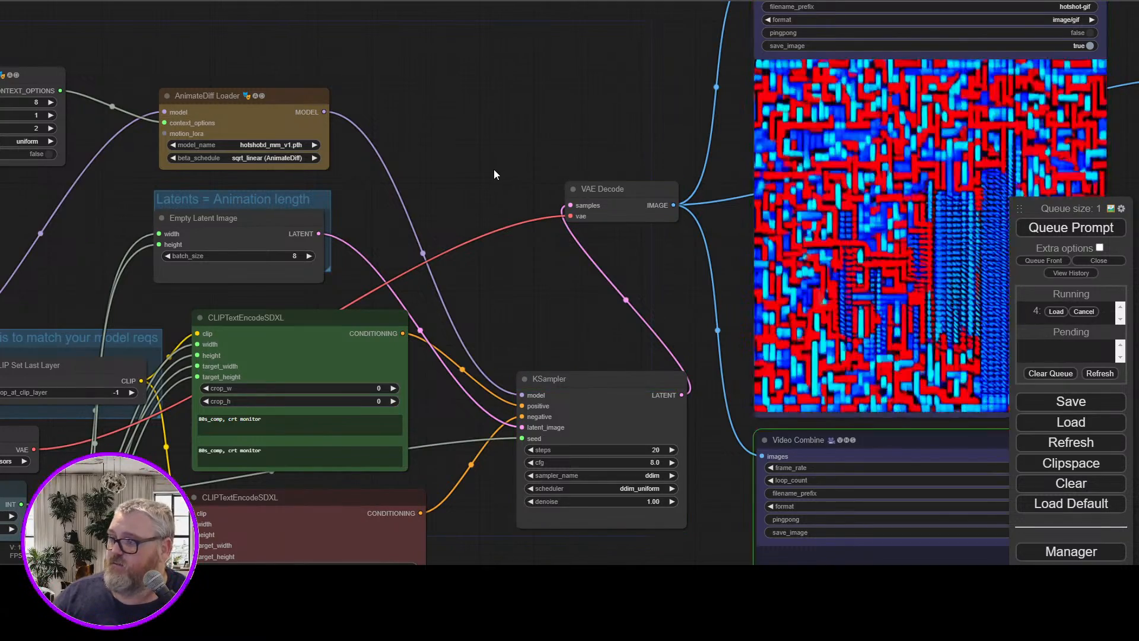
drag(557, 113, 366, 169)
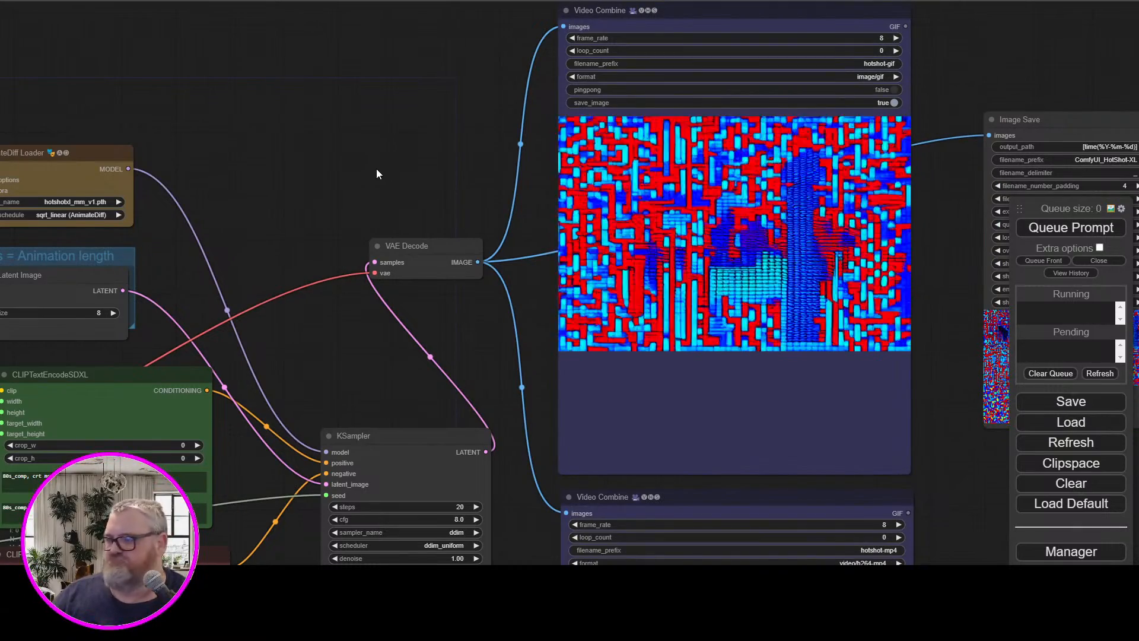
drag(376, 169, 303, 159)
scroll(340, 215, up, 5)
drag(346, 208, 142, 202)
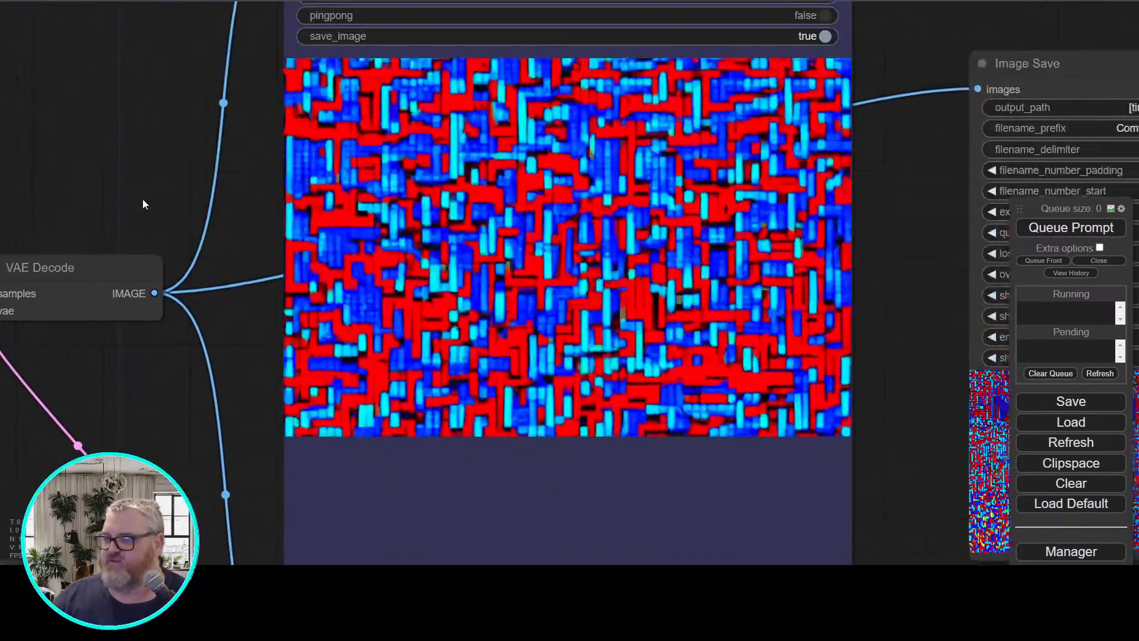
Shift the Load VAE node and the Load LoRA node slightly up and left beside the CLIP Set Last Layer group
scroll(134, 180, down, 5)
drag(65, 181, 621, 176)
drag(456, 226, 799, 59)
drag(324, 135, 629, 92)
scroll(544, 184, up, 3)
scroll(544, 184, up, 1)
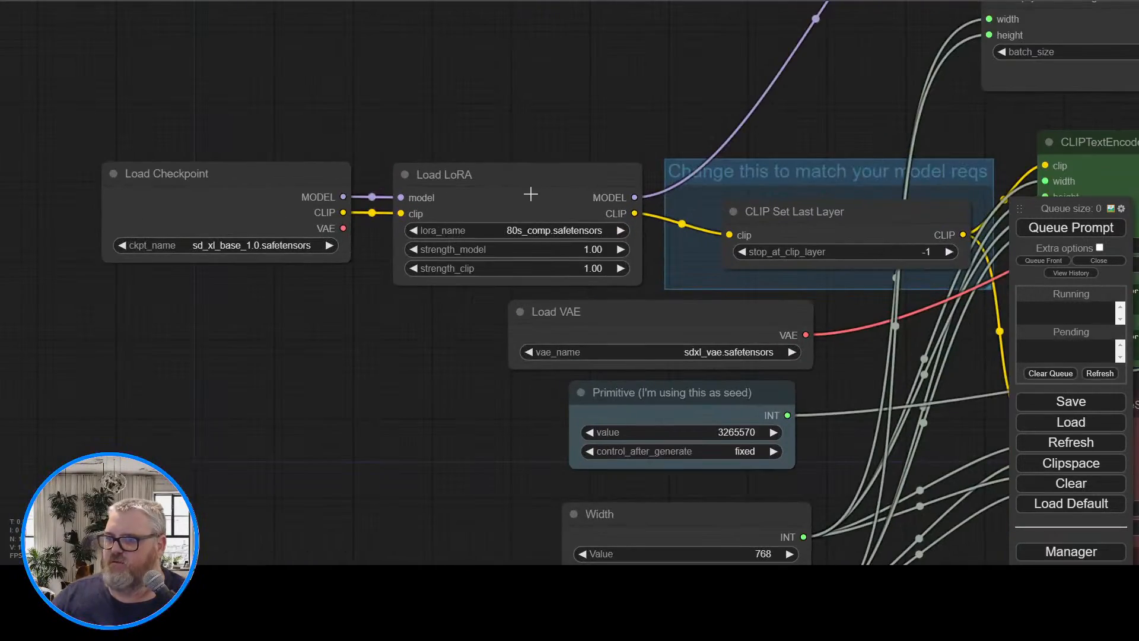
drag(520, 107, 445, 93)
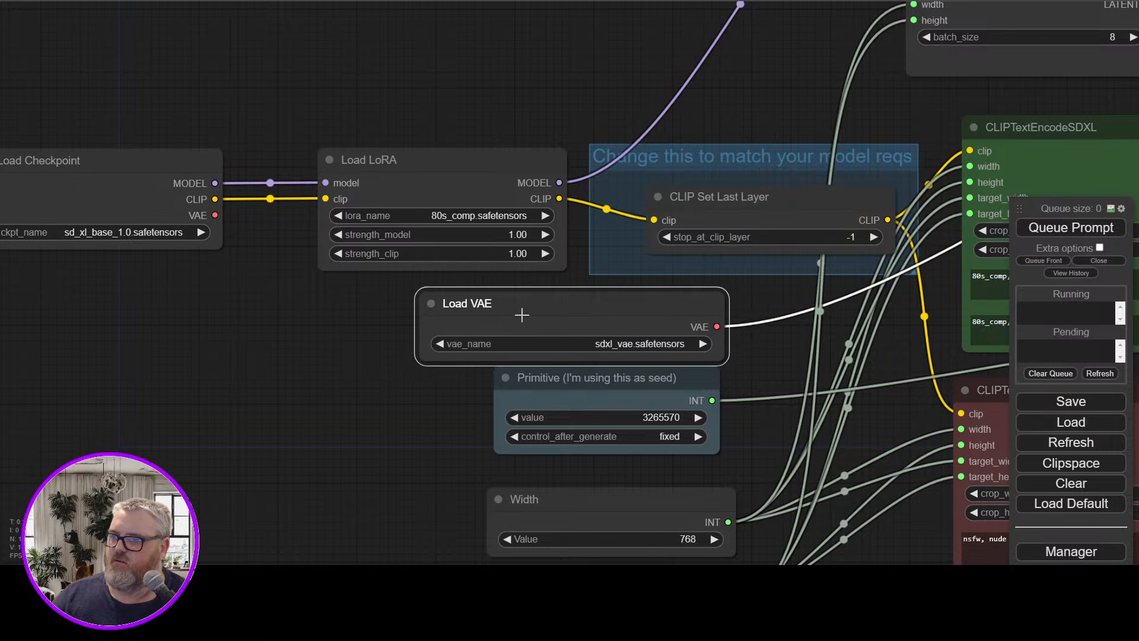
drag(490, 176, 472, 168)
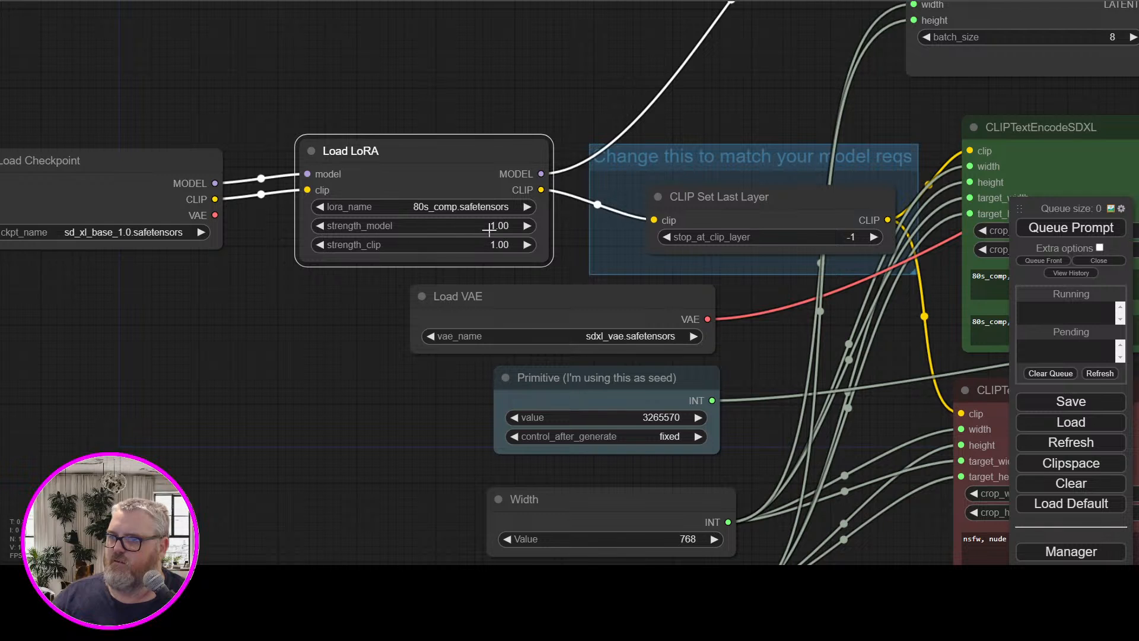
Bypass Load LoRA by wiring Load Checkpoint's MODEL directly to AnimateDiff Loader and its CLIP to CLIP Set Last Layer, and queue the prompt
drag(459, 506, 330, 237)
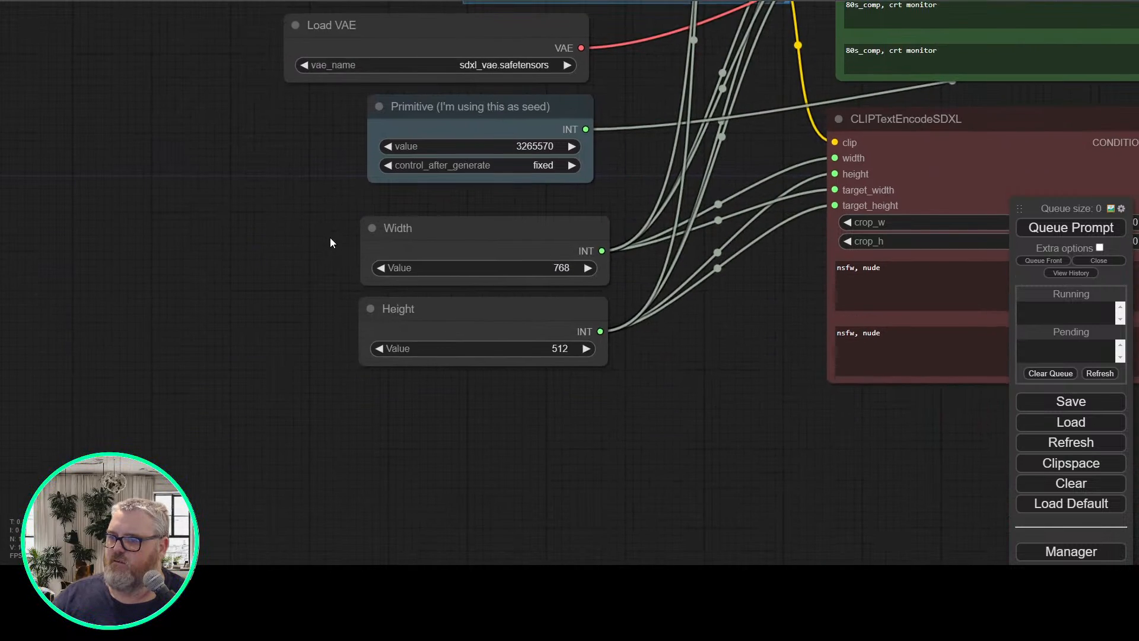
drag(350, 168, 248, 525)
drag(289, 115, 390, 311)
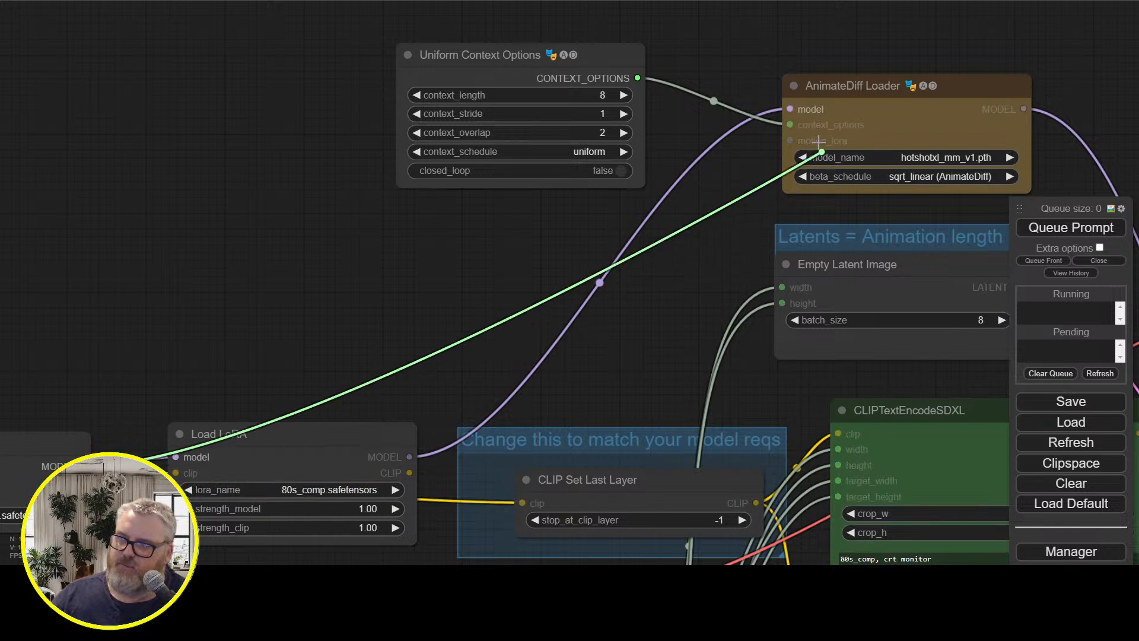
drag(317, 469, 207, 212)
scroll(657, 350, down, 3)
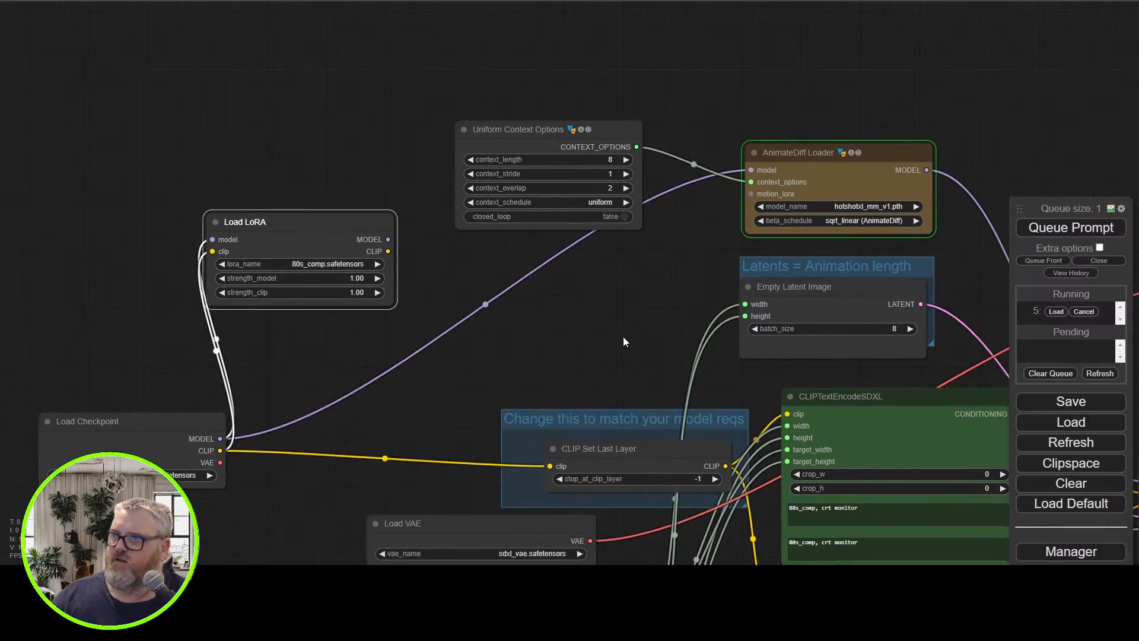
Follow the run without the LoRA through the KSampler and examine the existing Video Combine and Image Save previews
drag(623, 336, 287, 335)
drag(251, 134, 262, 93)
drag(729, 260, 483, 97)
drag(710, 181, 359, 371)
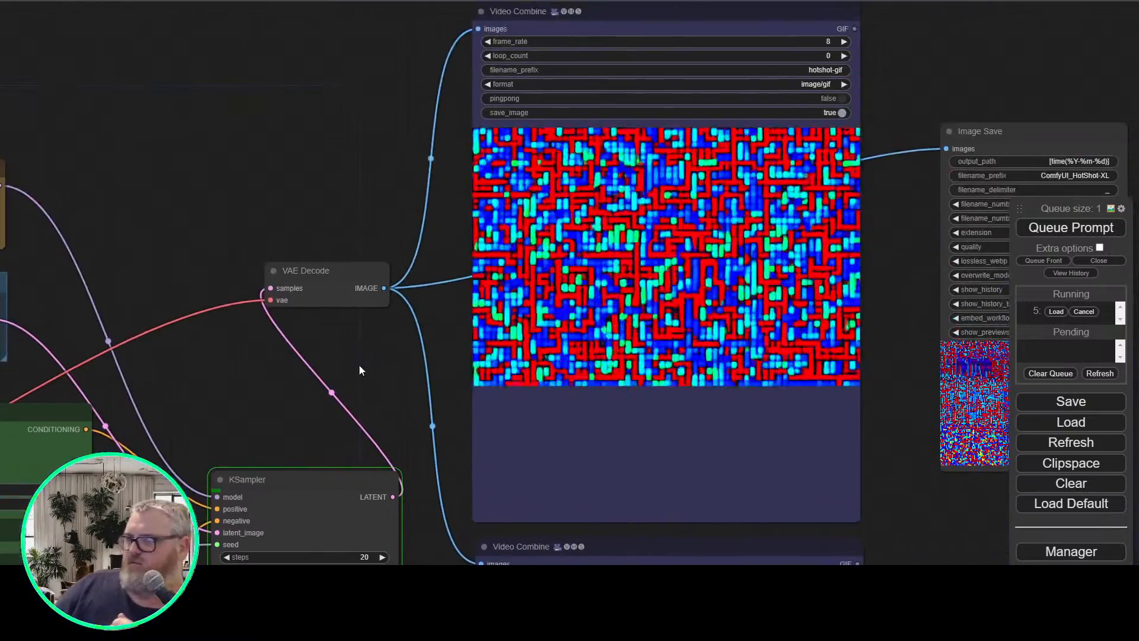
scroll(458, 356, up, 3)
drag(456, 358, 409, 414)
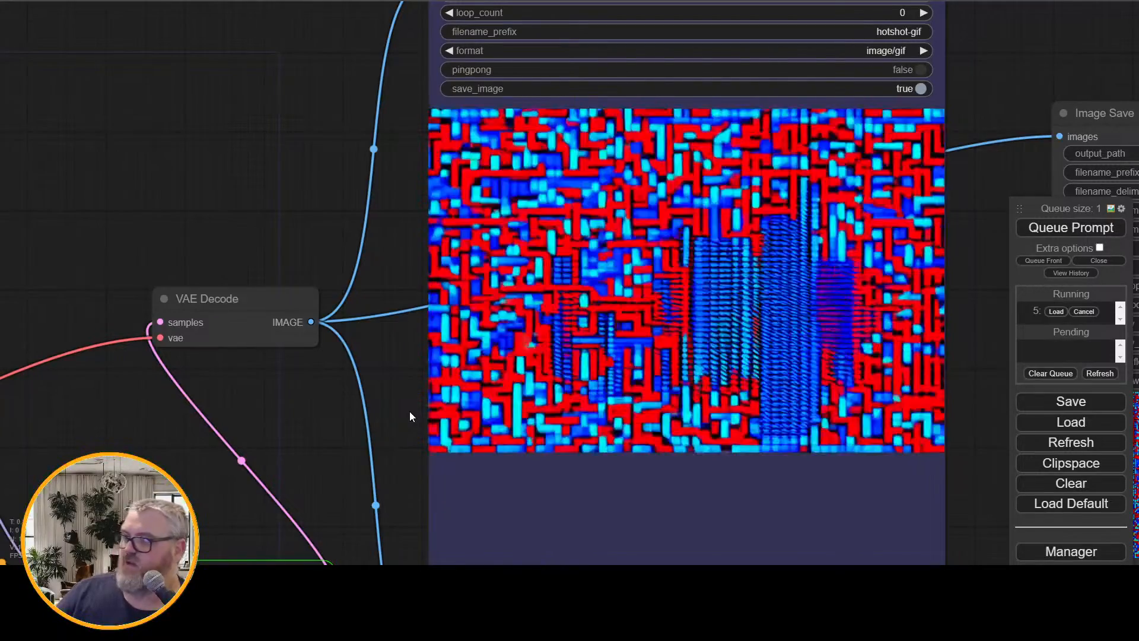
scroll(409, 412, down, 4)
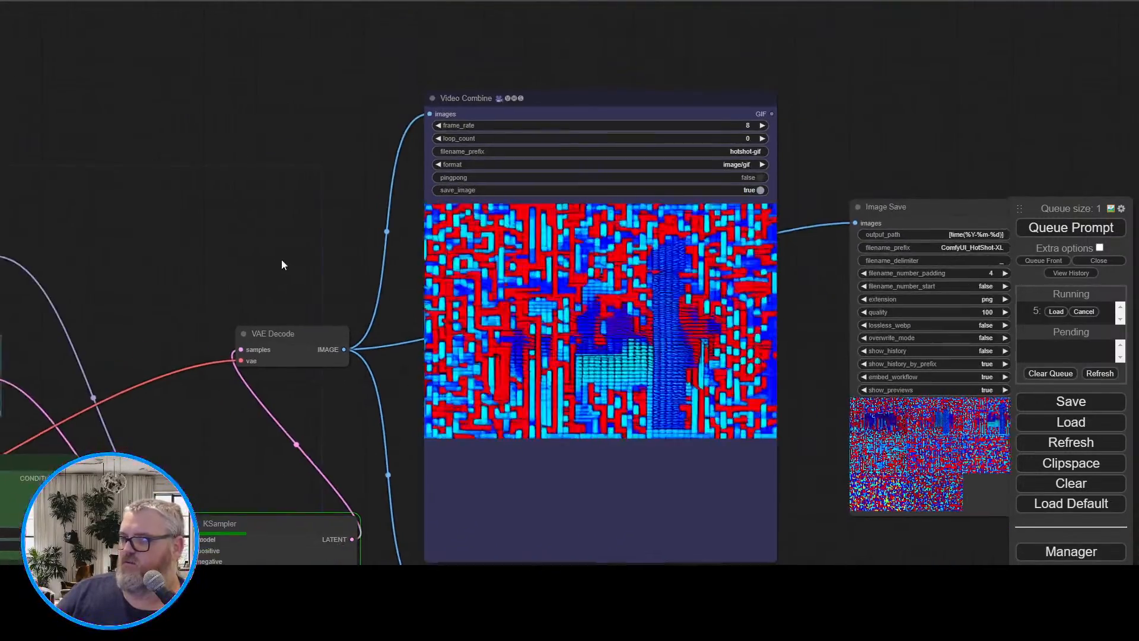
drag(281, 259, 176, 261)
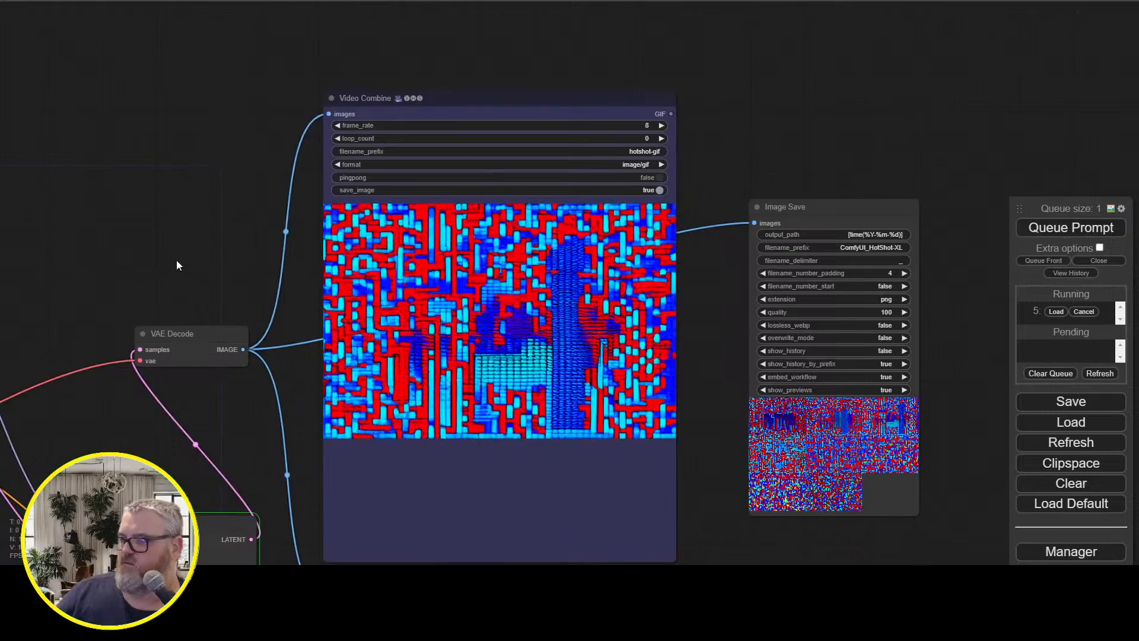
Raise the VAE Decode node slightly above the KSampler and check the KSampler settings and the Video Combine outputs
drag(178, 333, 171, 278)
drag(193, 379, 197, 1)
scroll(270, 423, up, 5)
drag(270, 423, 412, 480)
scroll(247, 295, up, 2)
scroll(81, 299, down, 5)
scroll(386, 403, down, 2)
drag(385, 407, 411, 510)
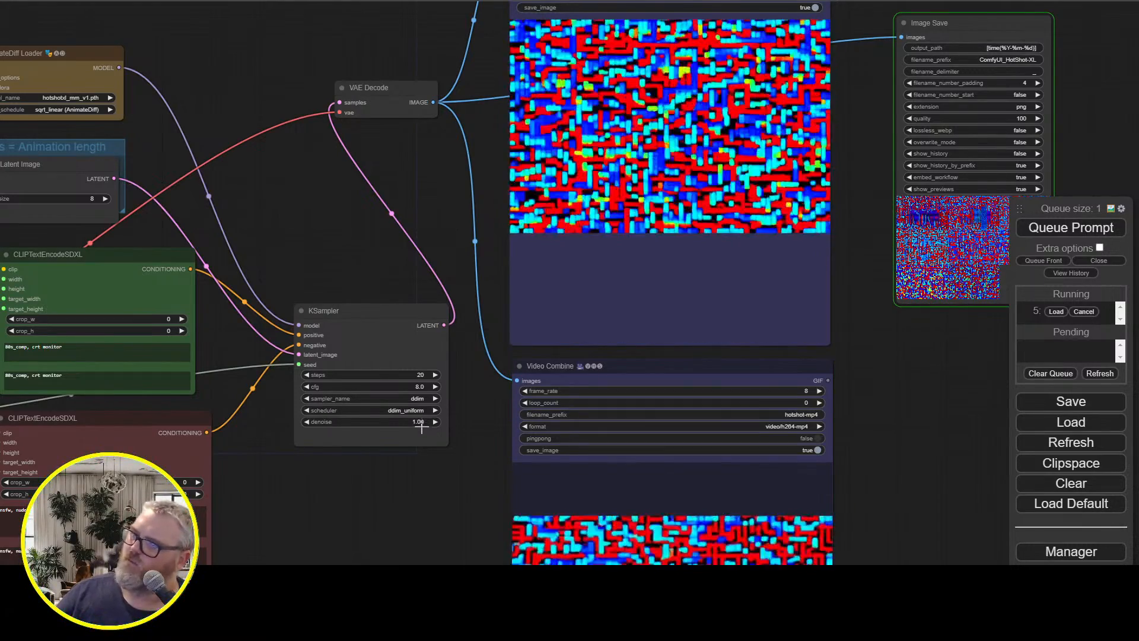
Move the bypassed Load LoRA node higher above Load Checkpoint, to the side of Uniform Context Options
drag(369, 315, 689, 224)
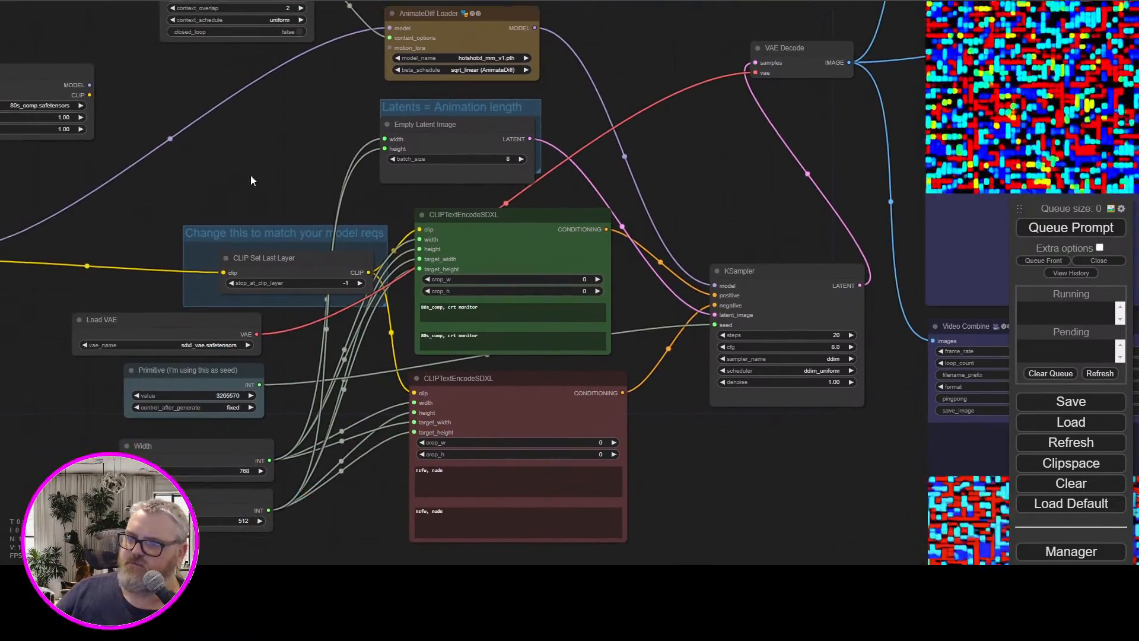
drag(250, 175, 537, 267)
drag(325, 173, 370, 116)
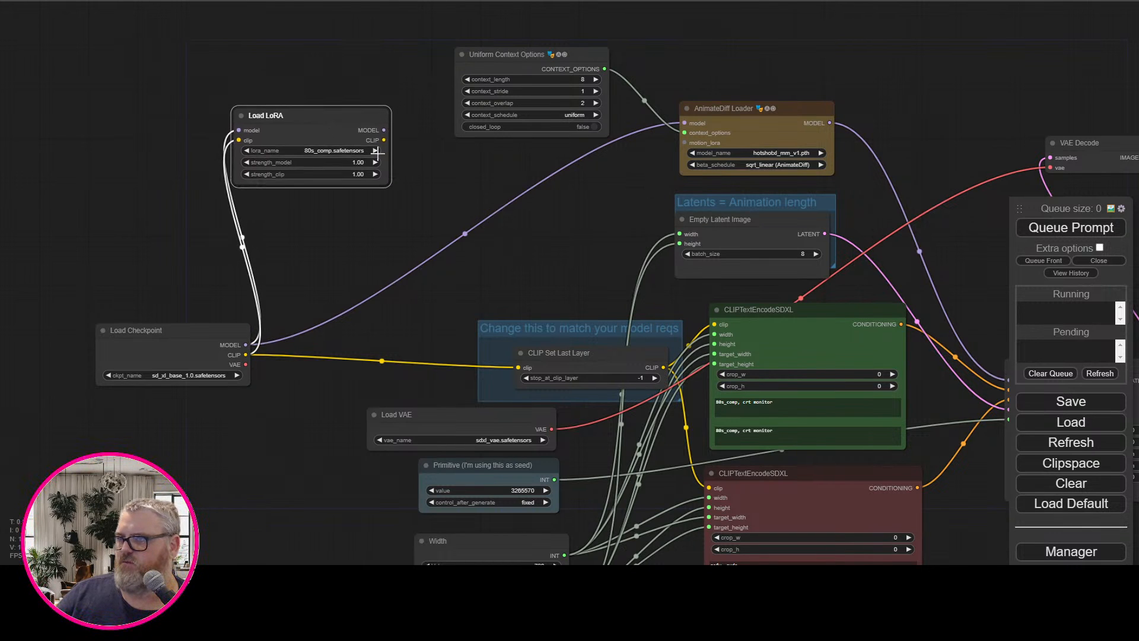
Set the seed primitive to 3266311 and replace both positive prompt texts with "vintage computer, commodore 64"
drag(576, 219, 217, 60)
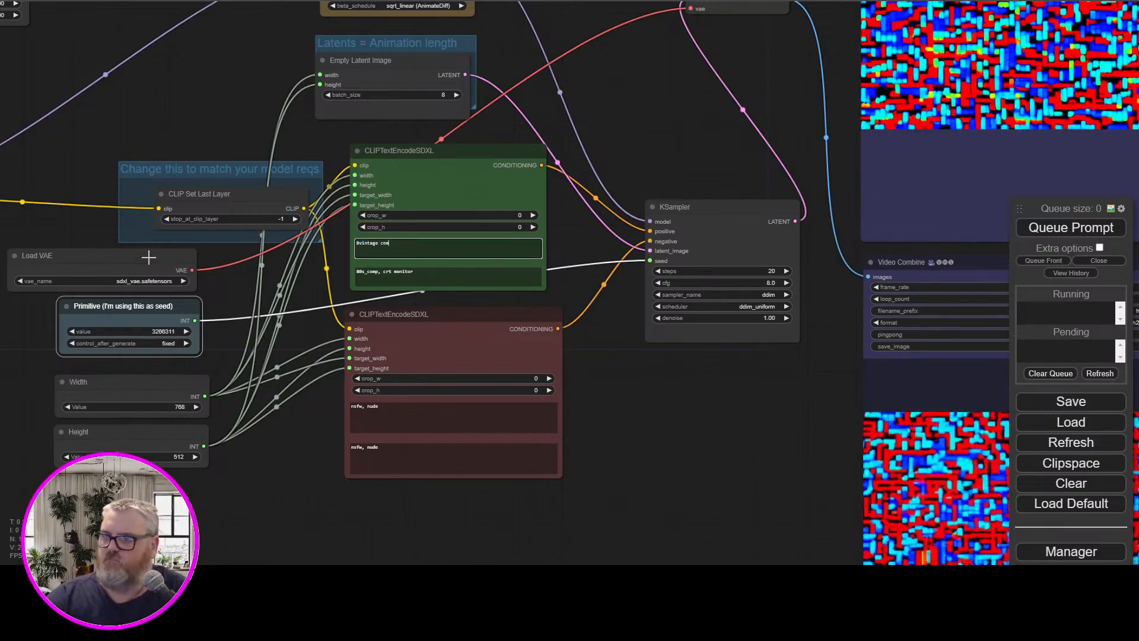
key(ctrl+a)
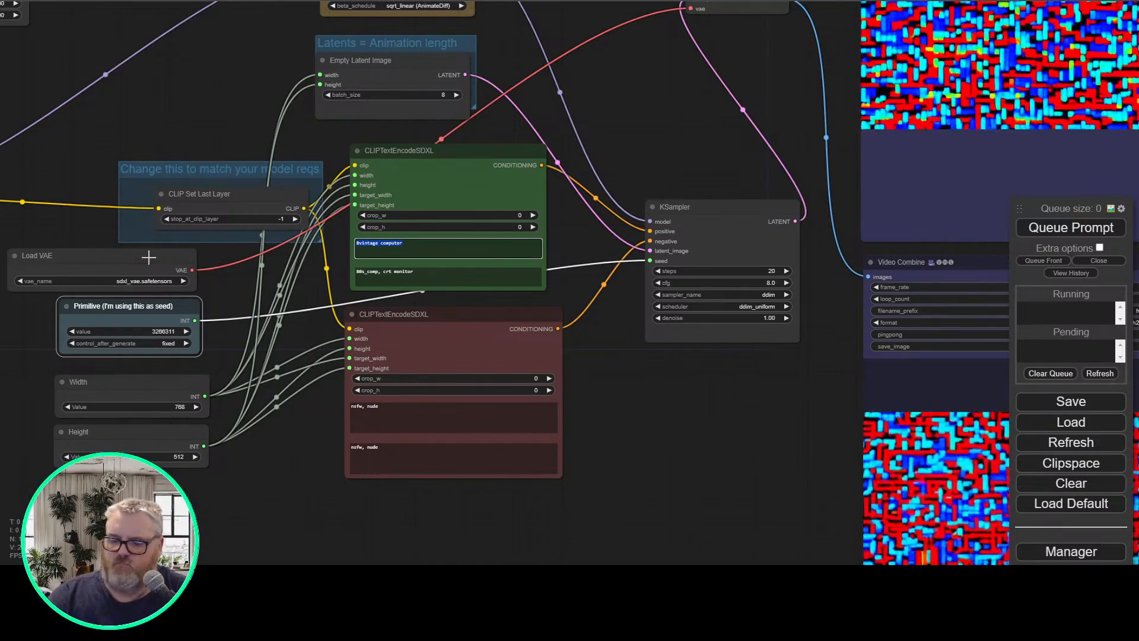
text(vintage computer, co)
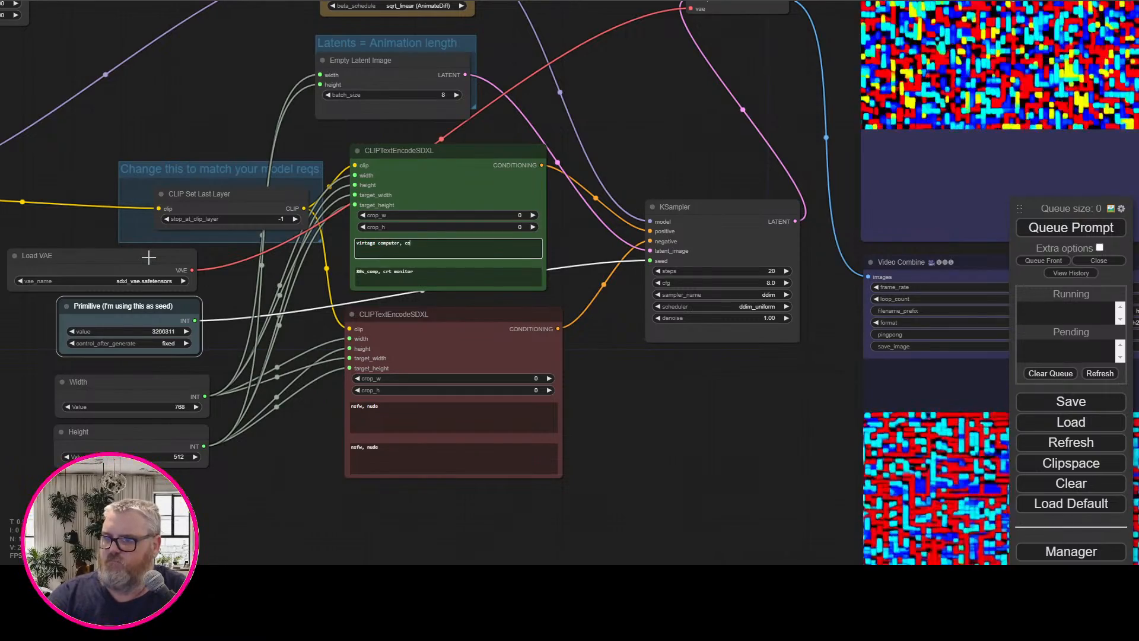
text(mmodore 64)
key(ctrl+a)
key(ctrl+c)
key(Tab)
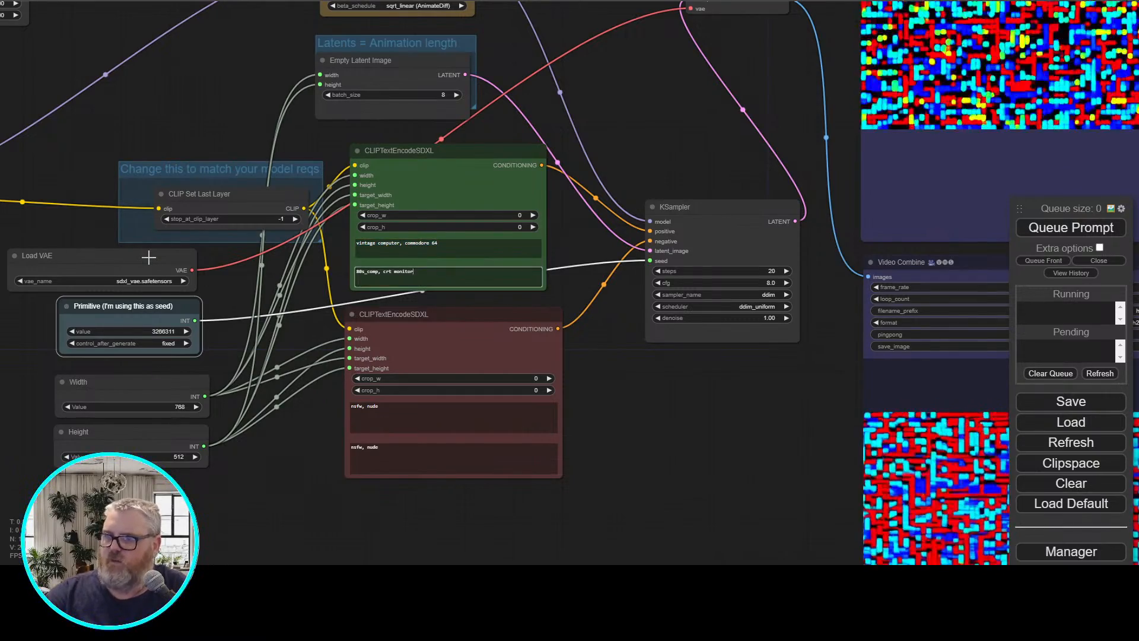
key(ctrl+a)
key(ctrl+v)
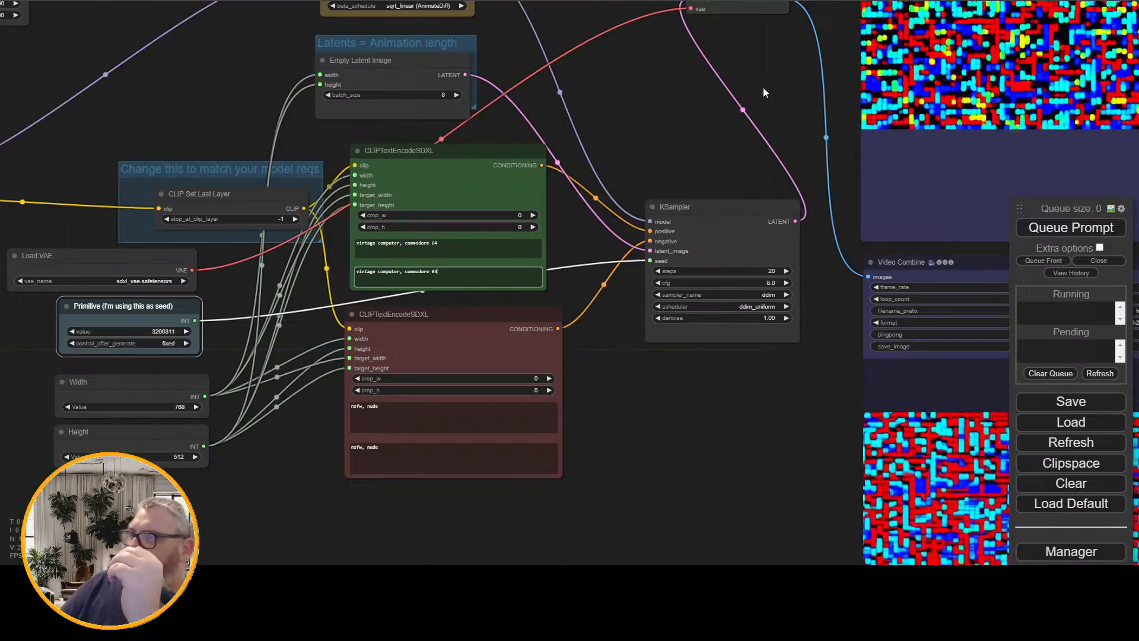
Queue the "vintage computer, commodore 64" prompt and follow its progress from the KSampler to the Video Combine preview
drag(763, 87, 379, 394)
click(1032, 229)
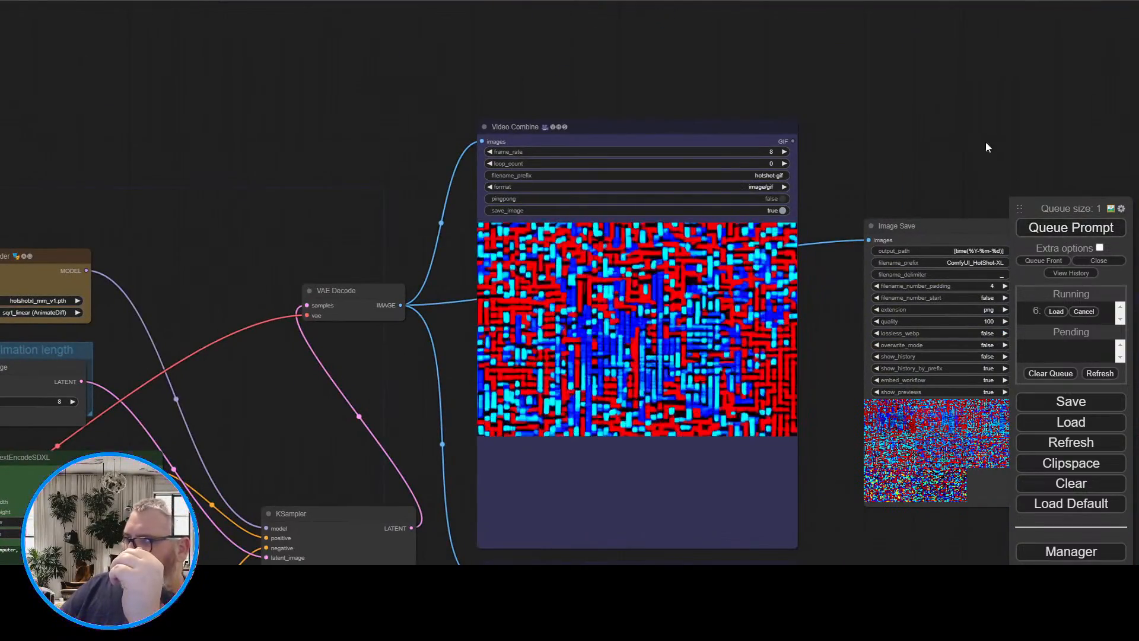
drag(961, 123, 844, 56)
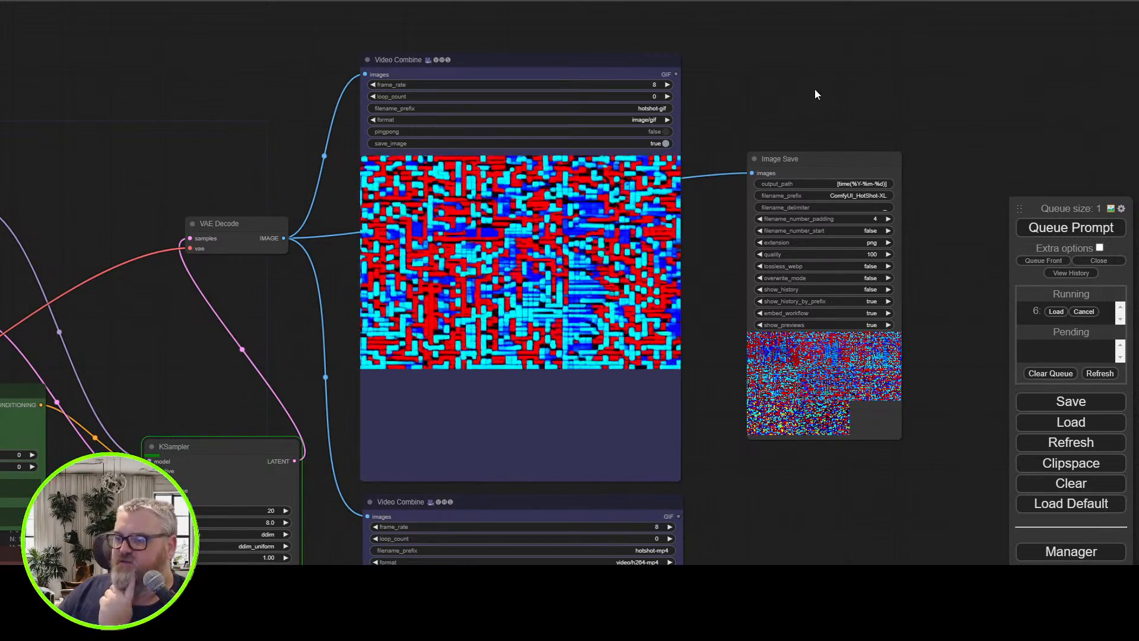
scroll(336, 382, down, 5)
drag(290, 418, 517, 349)
scroll(518, 349, up, 16)
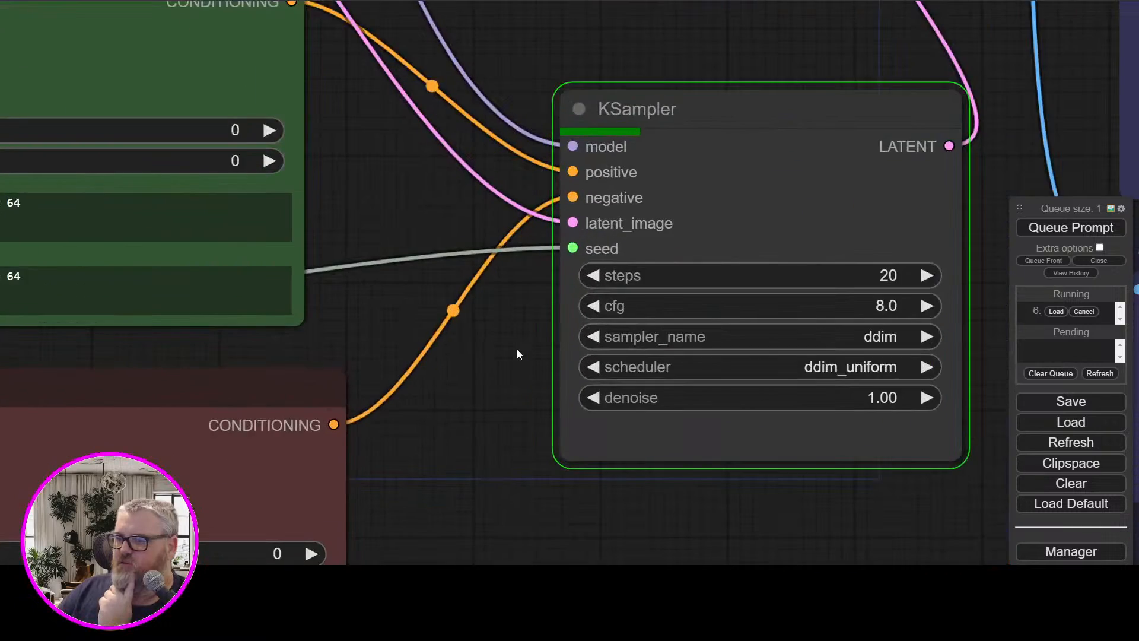
scroll(517, 345, down, 4)
scroll(517, 345, up, 1)
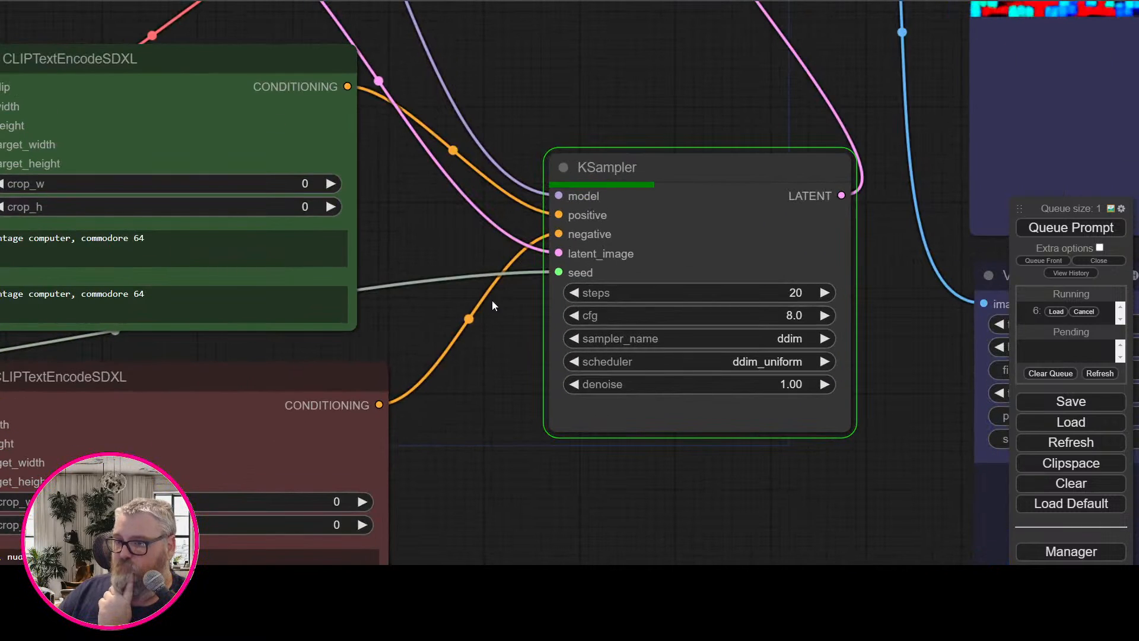
drag(435, 240, 274, 369)
drag(459, 209, 436, 246)
scroll(435, 245, down, 4)
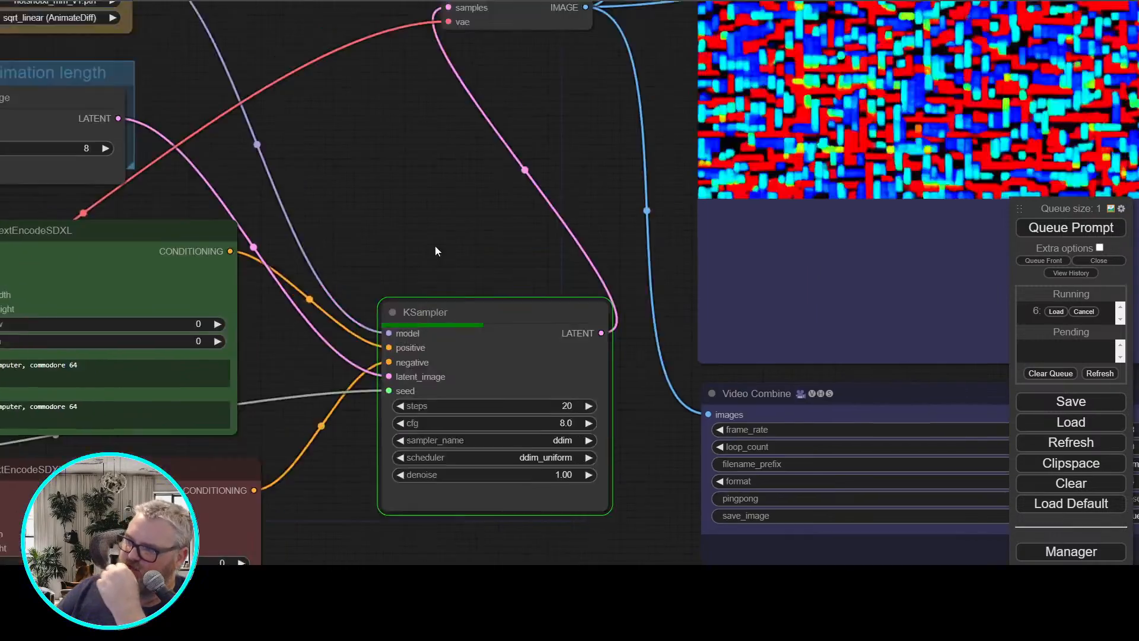
drag(597, 80, 475, 297)
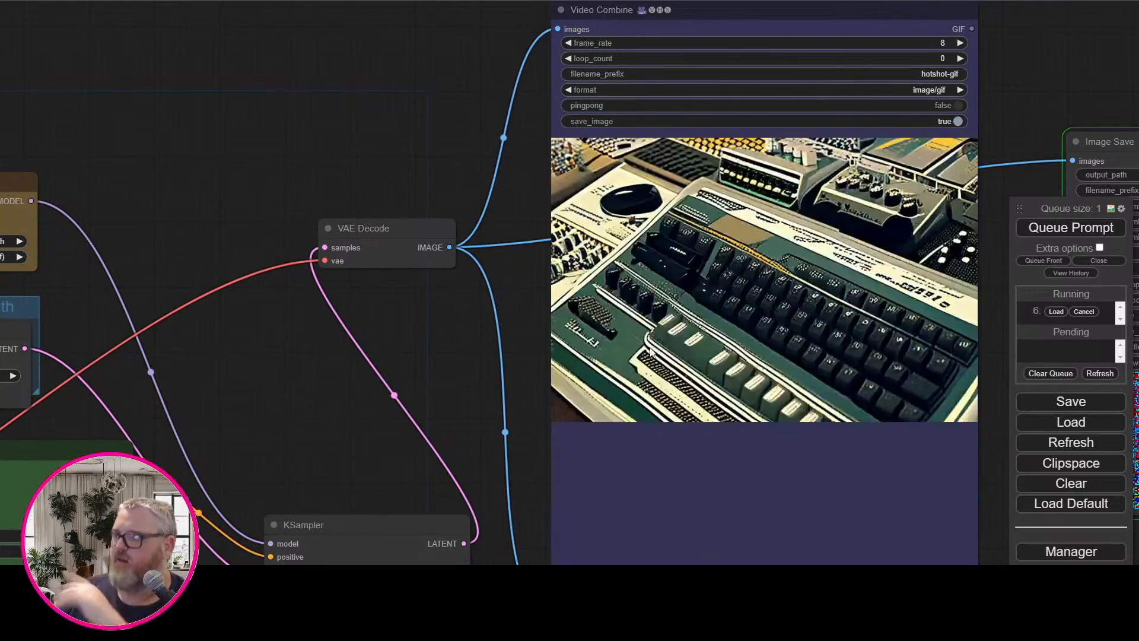
Route MODEL and CLIP through Load LoRA into AnimateDiff Loader and CLIP Set Last Layer again, and queue the prompt
scroll(475, 328, down, 7)
drag(476, 329, 635, 178)
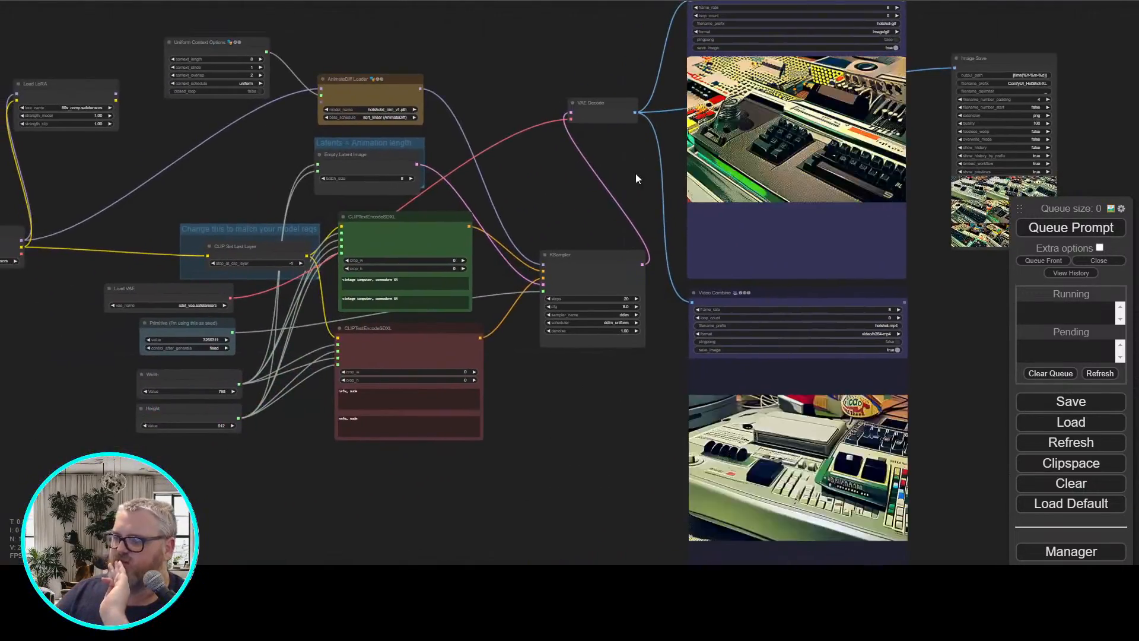
scroll(547, 254, up, 3)
drag(546, 254, 978, 266)
drag(501, 152, 584, 180)
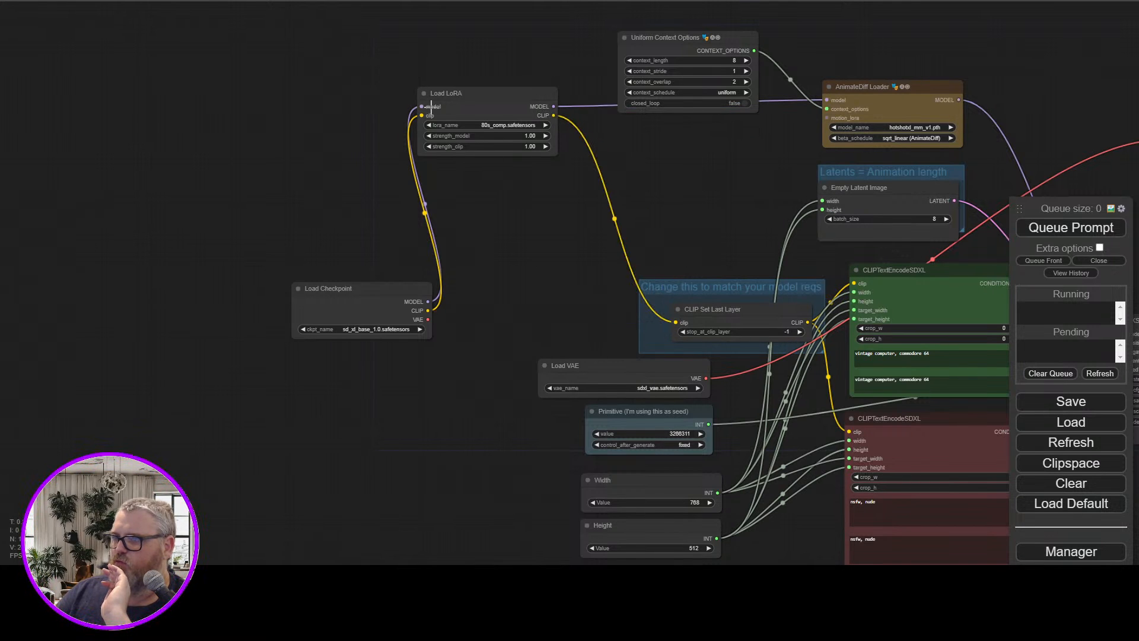
drag(960, 29, 286, 107)
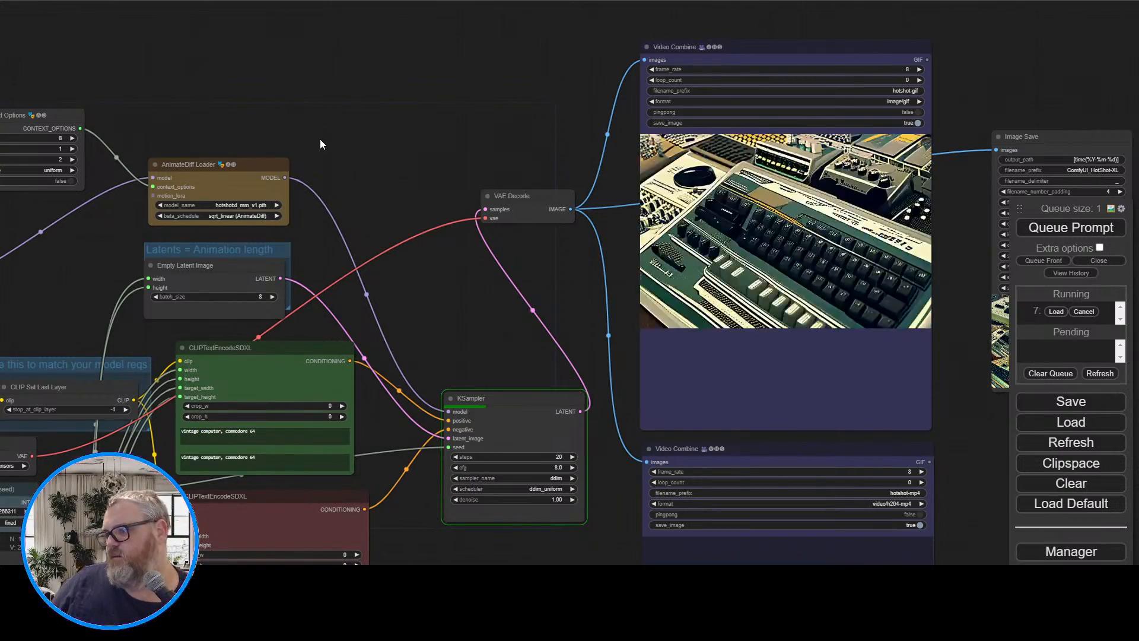
Examine the hotshot-mp4 Video Combine preview up close, and watch the LoRA run across the whole workflow
drag(511, 178, 255, 18)
drag(233, 475, 5, 314)
scroll(349, 346, up, 4)
scroll(172, 323, up, 3)
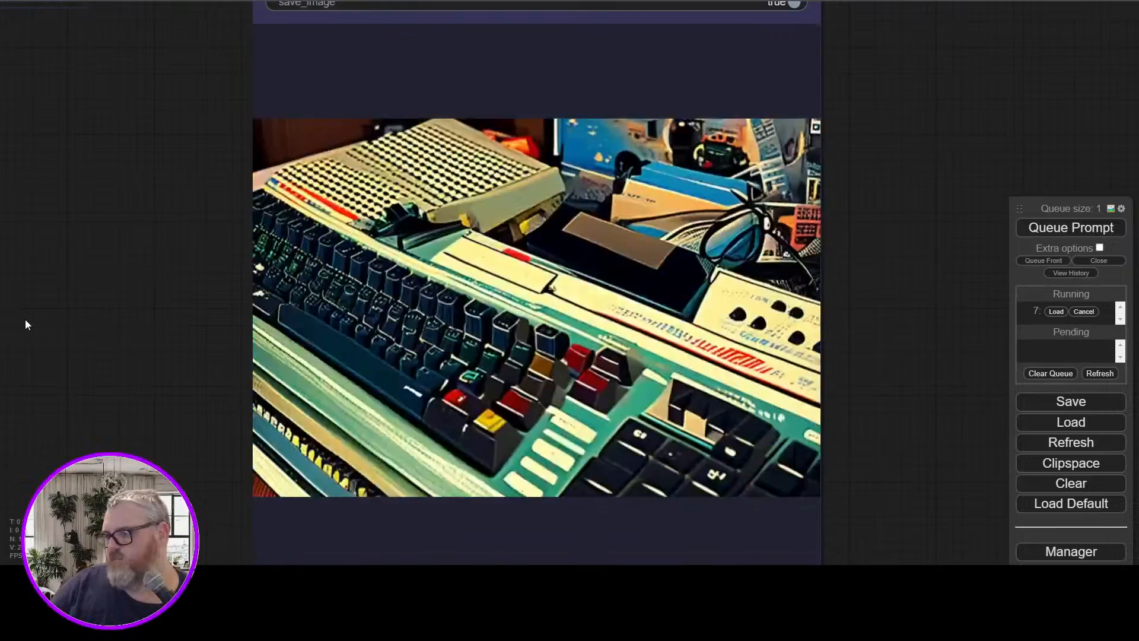
scroll(38, 319, down, 8)
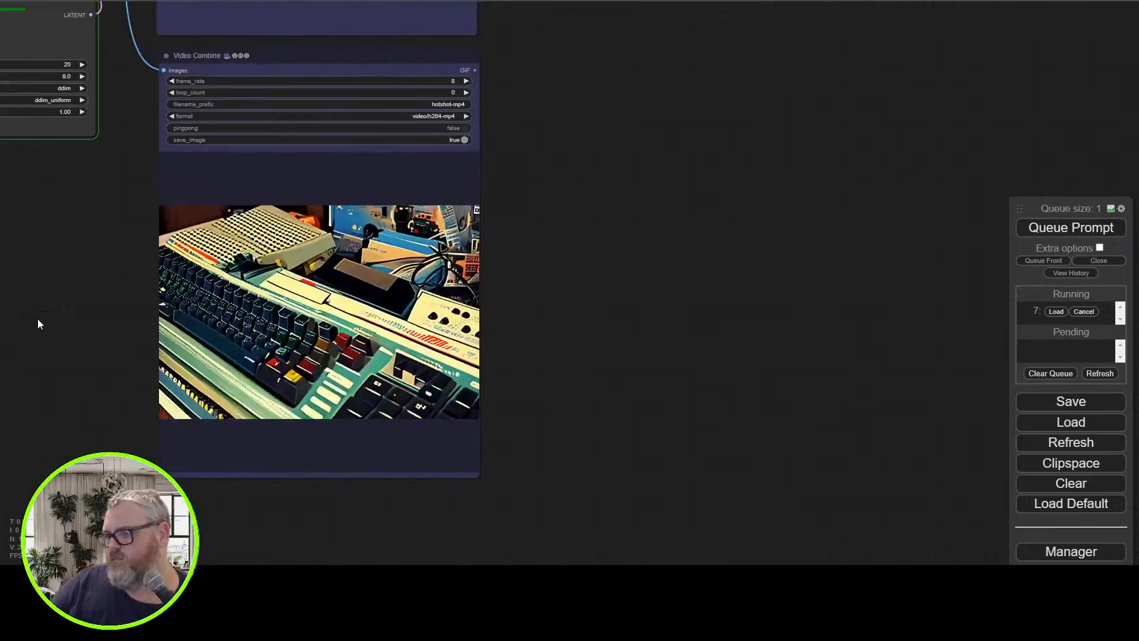
drag(43, 292, 485, 451)
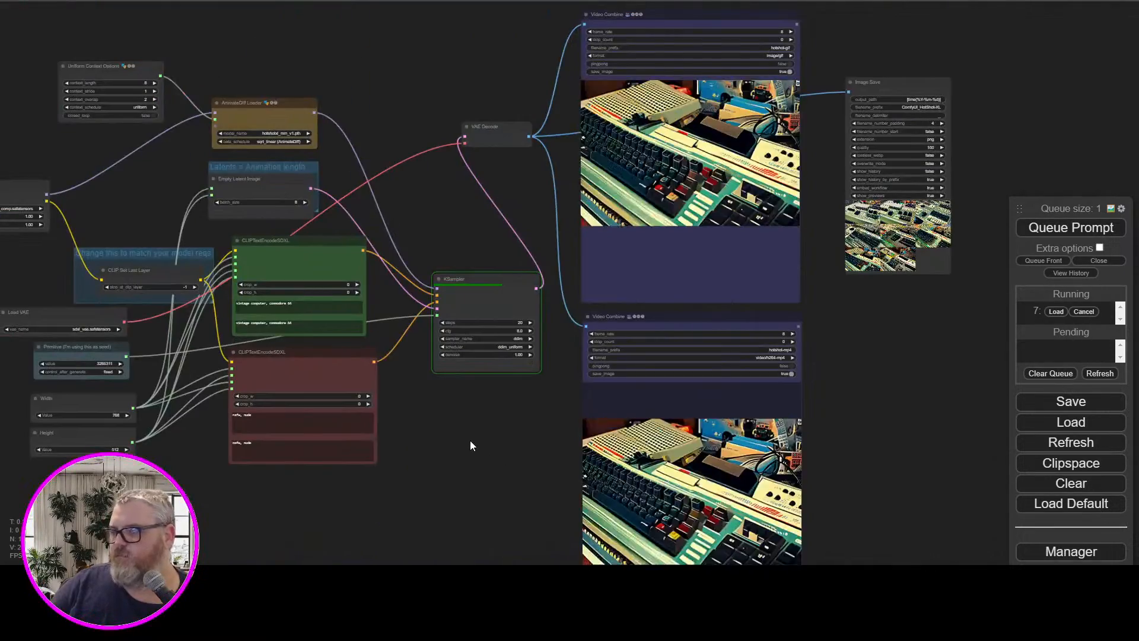
scroll(471, 441, up, 2)
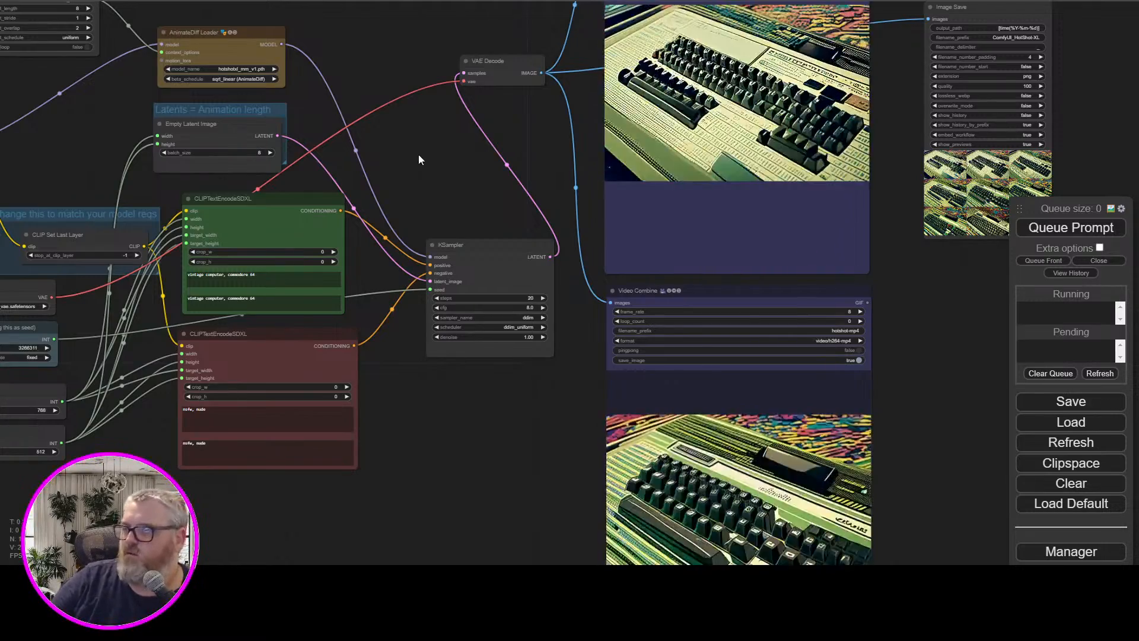
Copy the 80s_comp trigger word from the 80s Computer Lora page on Civitai and return to the positive prompt in ComfyUI
drag(419, 156, 423, 320)
drag(358, 227, 503, 133)
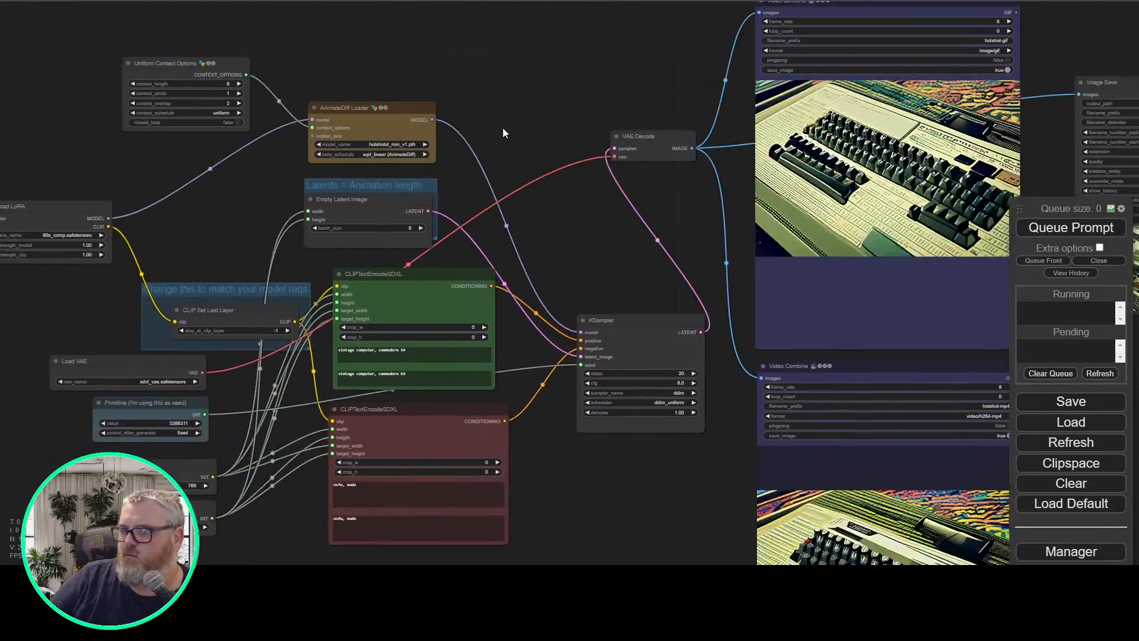
scroll(440, 351, up, 1)
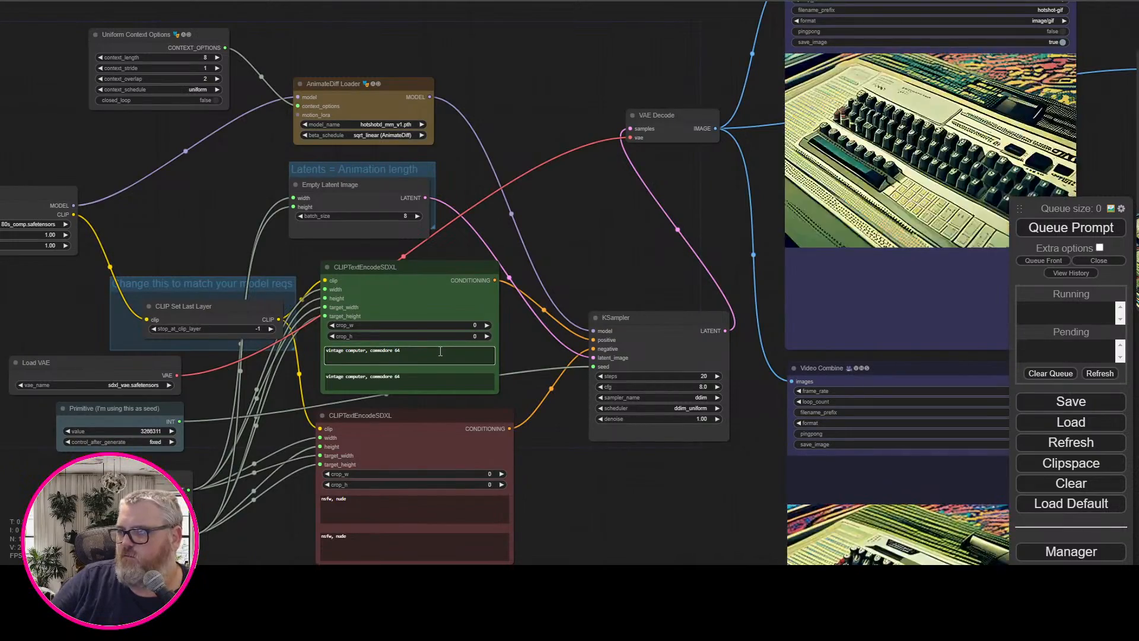
key(ctrl+Tab)
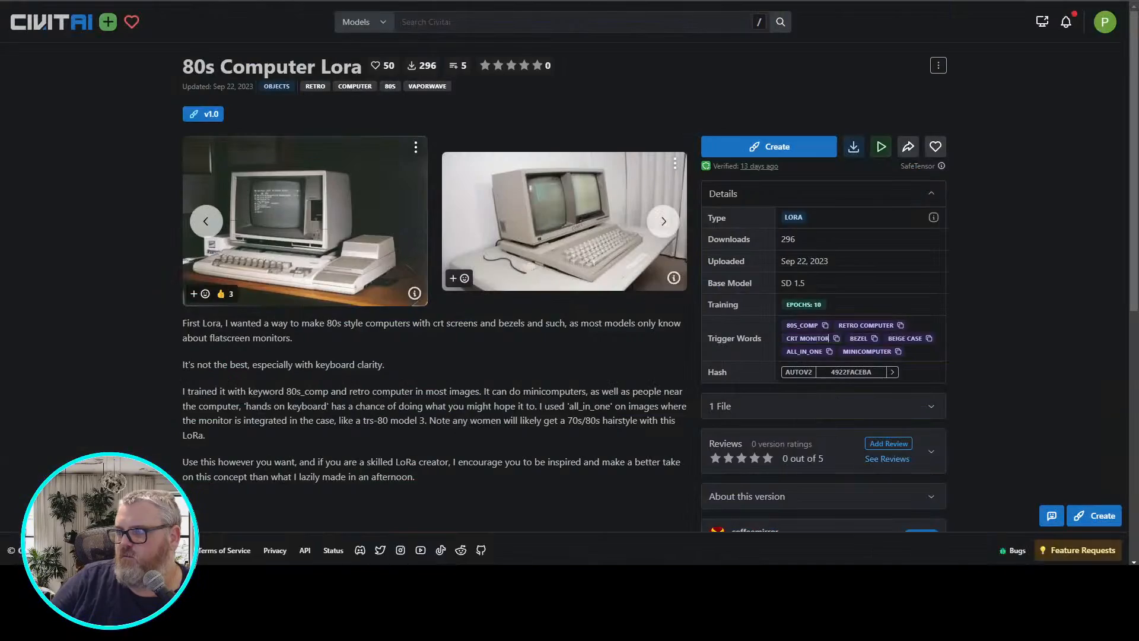
click(602, 1)
click(585, 1)
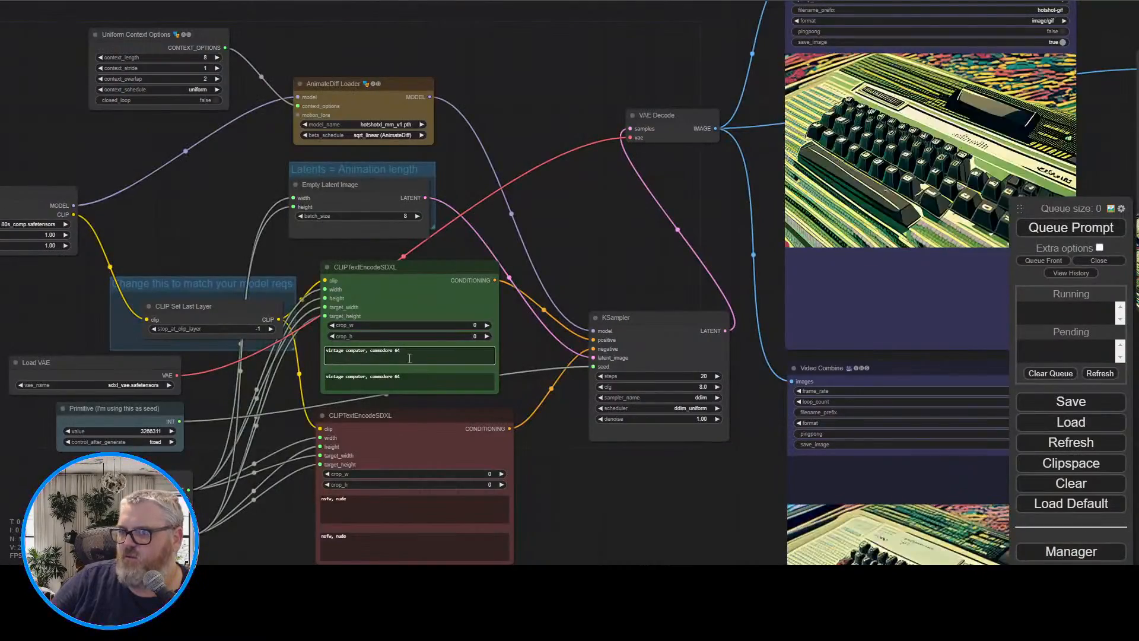
Append the trigger word 80s_comp to both positive prompt fields and queue the prompt
text(,)
key(ctrl+v)
key(Tab)
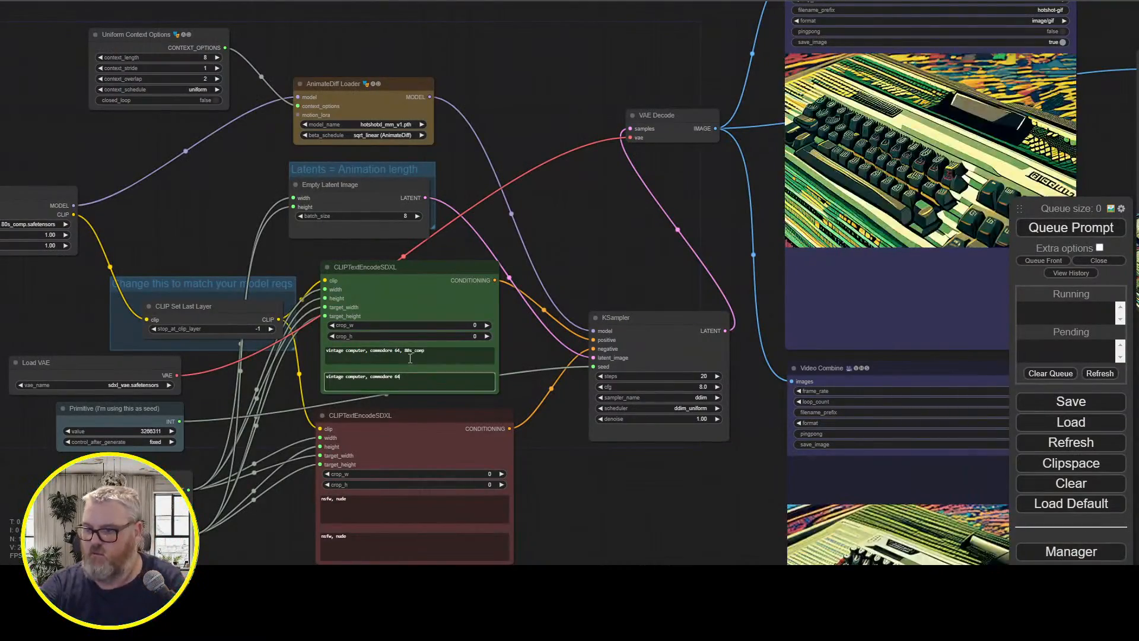
text(,)
key(ctrl+v)
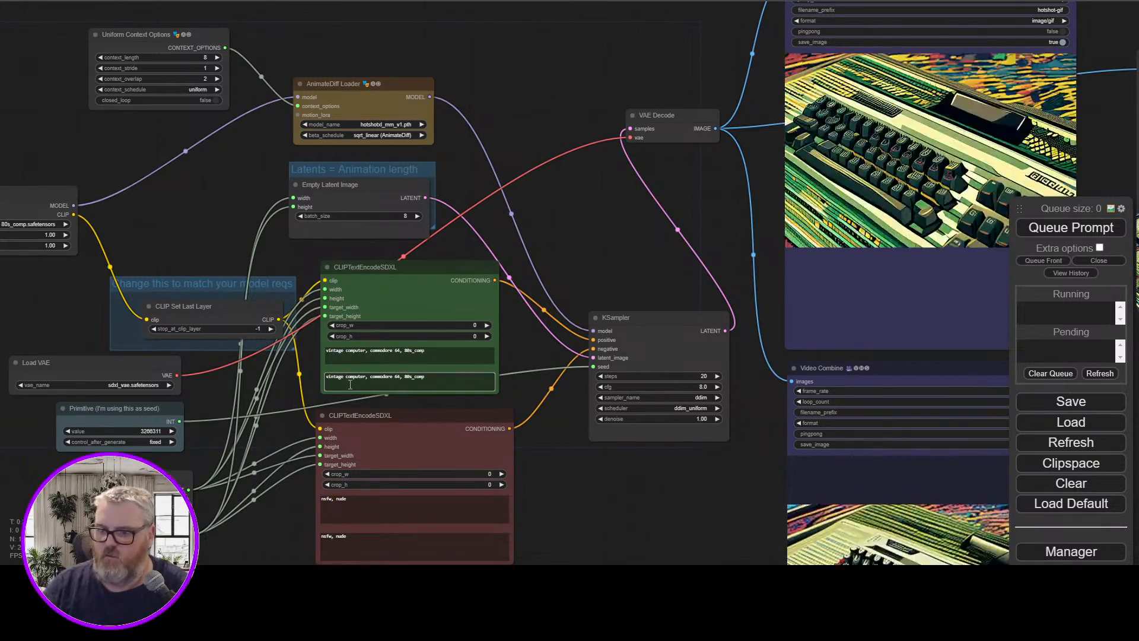
click(1076, 226)
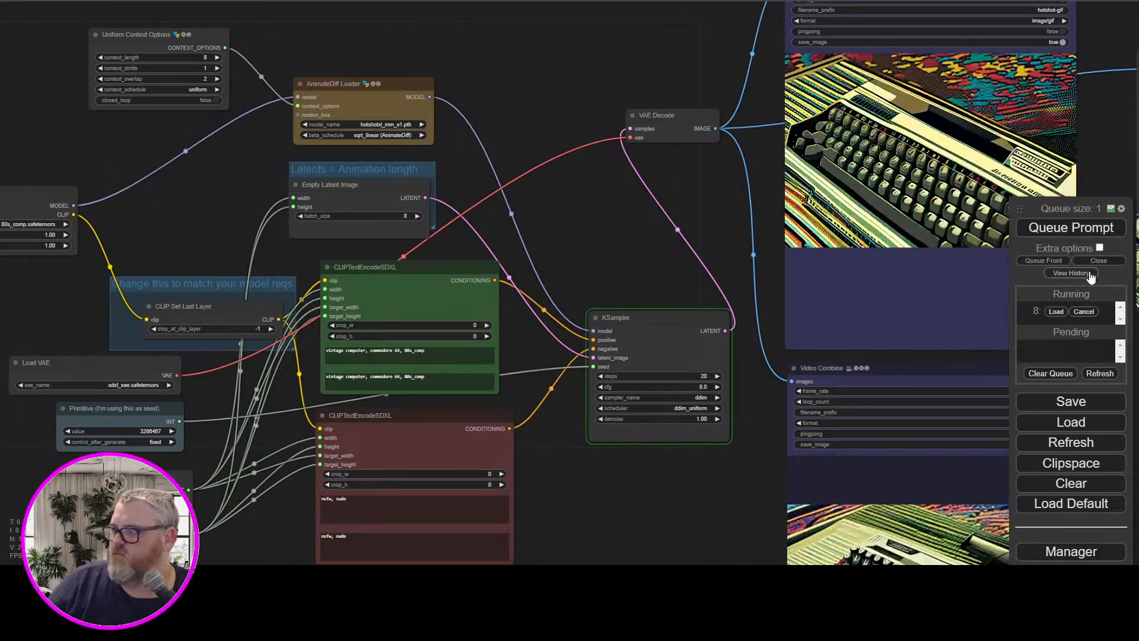
Set the Width node's value to 512, queue the prompt again, and check the console output for the run
click(171, 499)
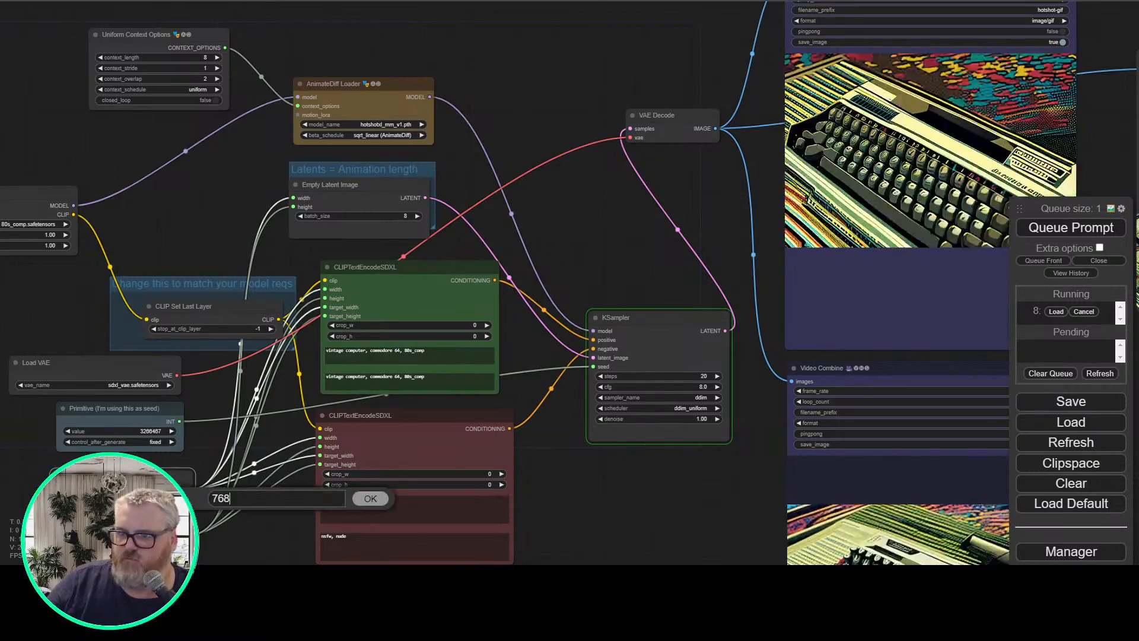
key(Return)
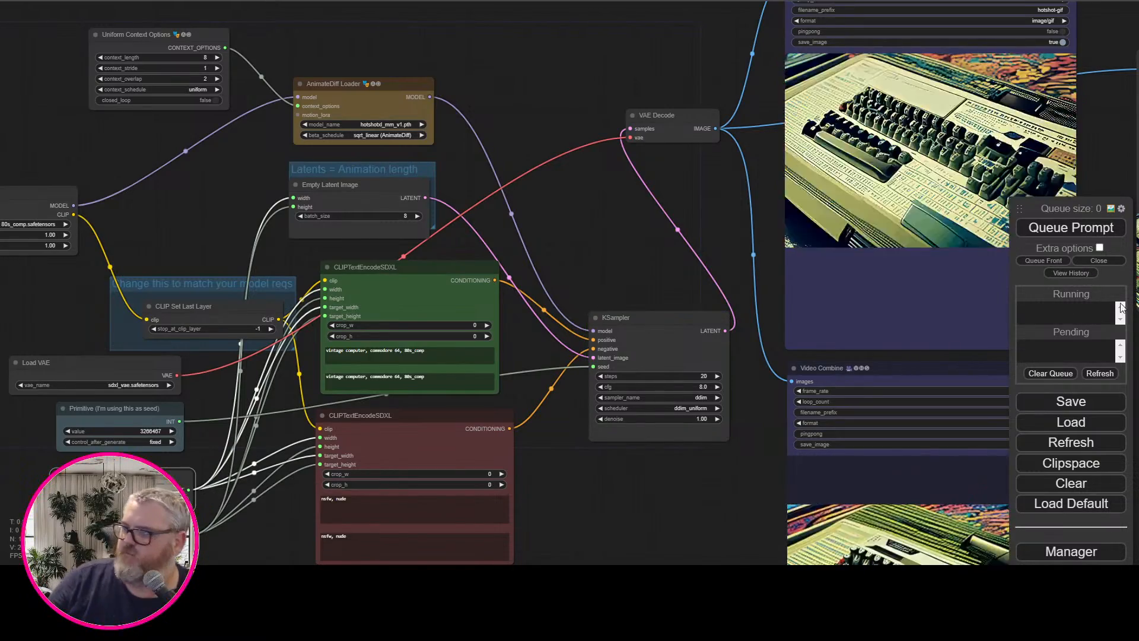
click(1099, 231)
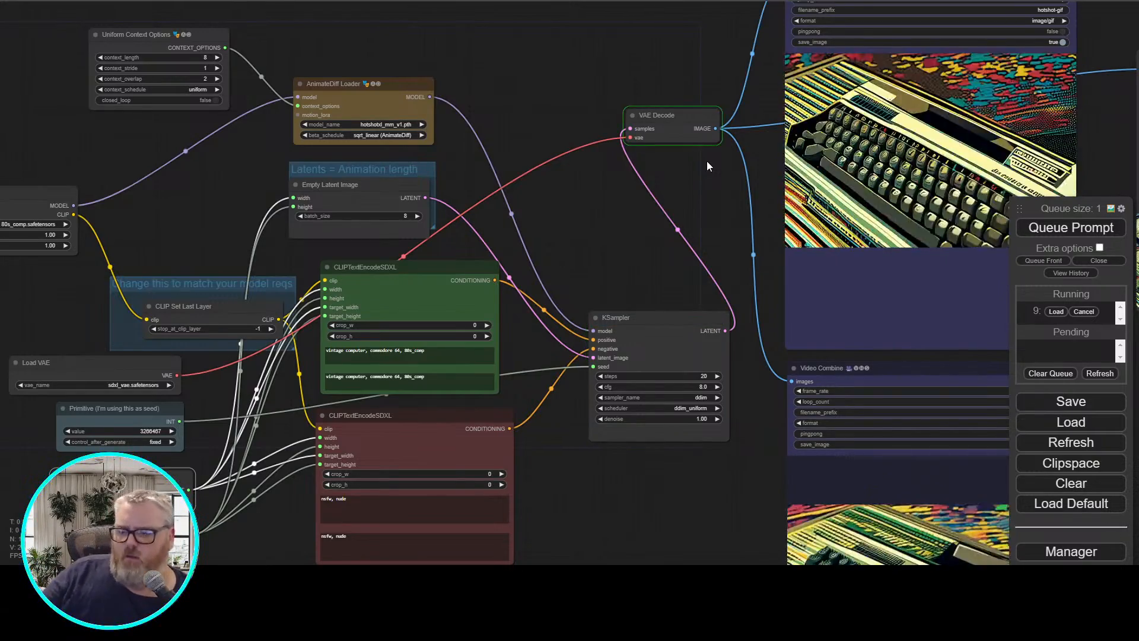
key(alt+Tab)
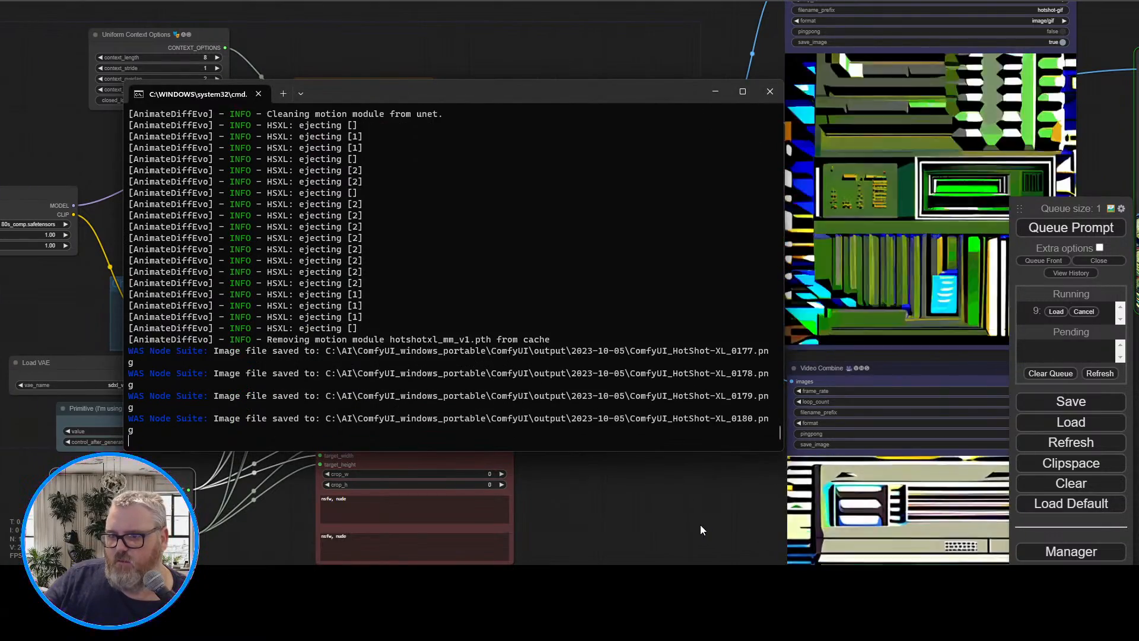
click(700, 524)
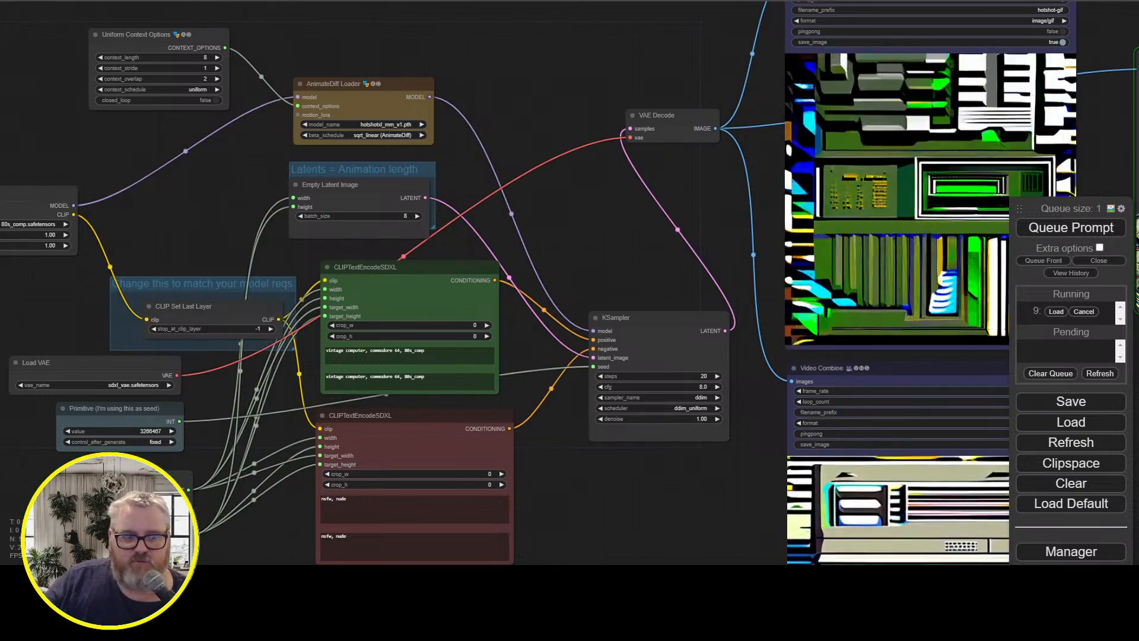
Examine the square hotshot-gif and hotshot-mp4 previews in the Video Combine nodes
drag(677, 214, 345, 214)
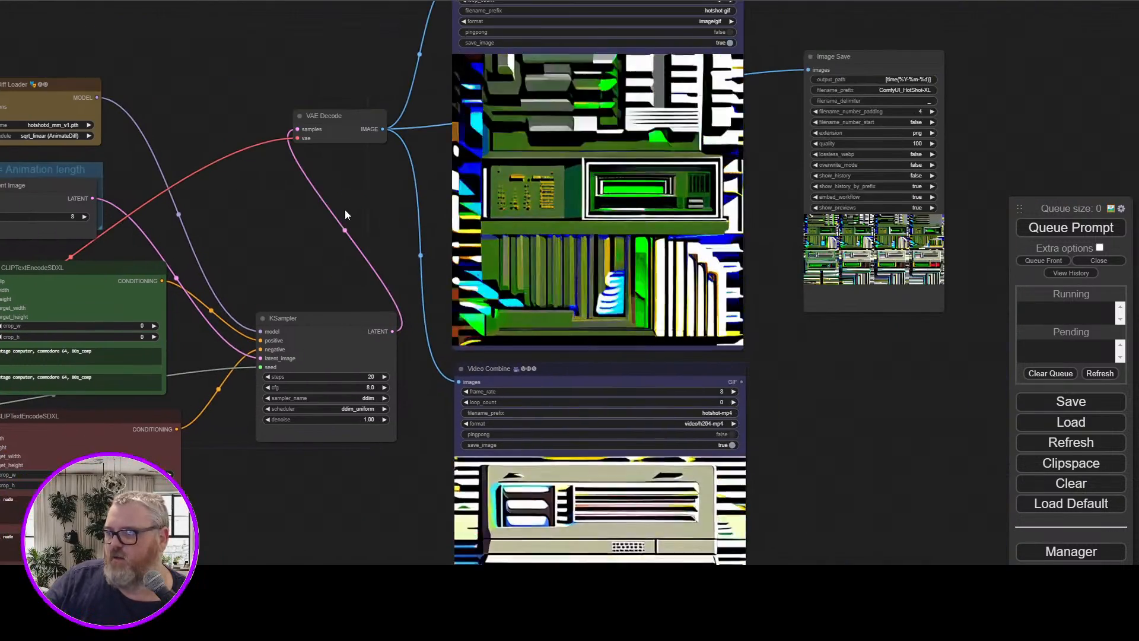
scroll(373, 212, up, 1)
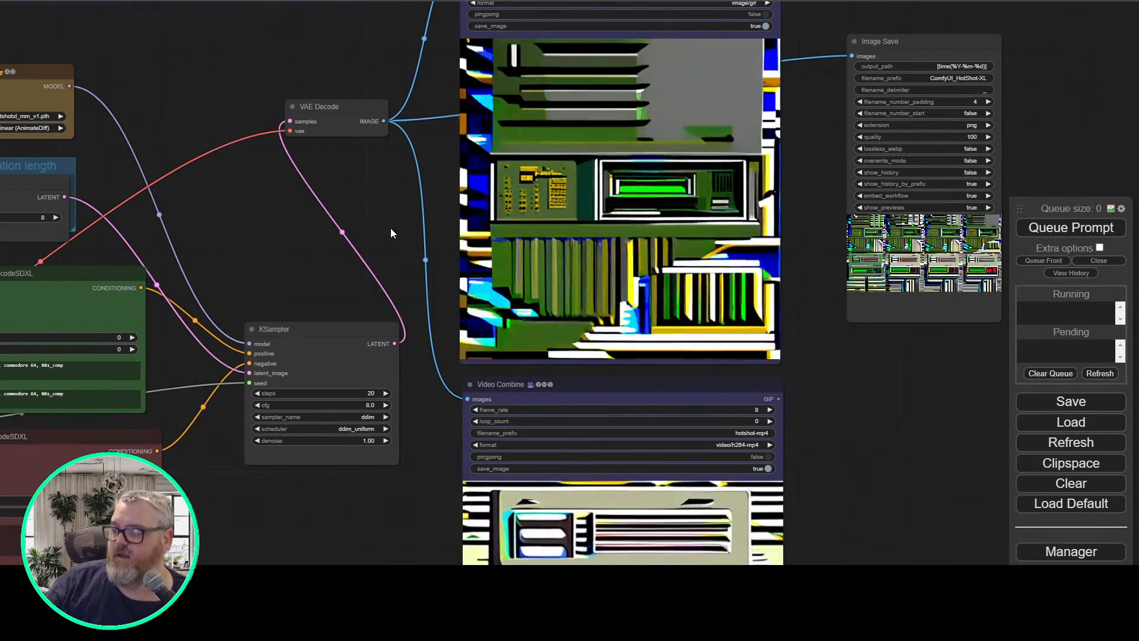
scroll(390, 228, down, 5)
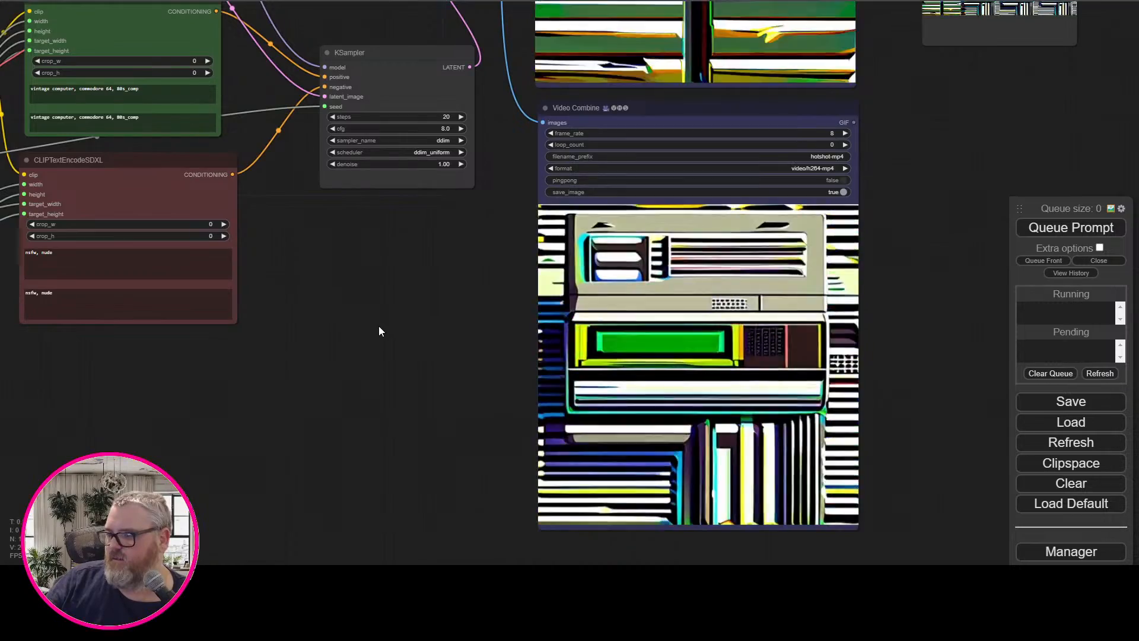
scroll(379, 327, up, 2)
scroll(379, 324, down, 6)
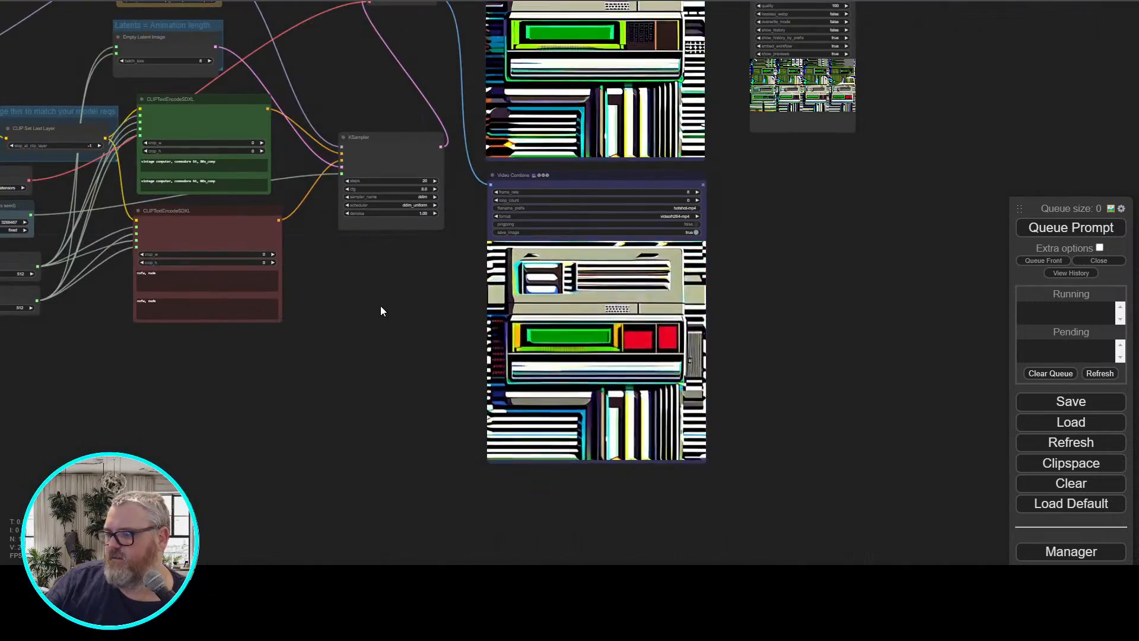
drag(399, 298, 564, 426)
scroll(442, 208, up, 4)
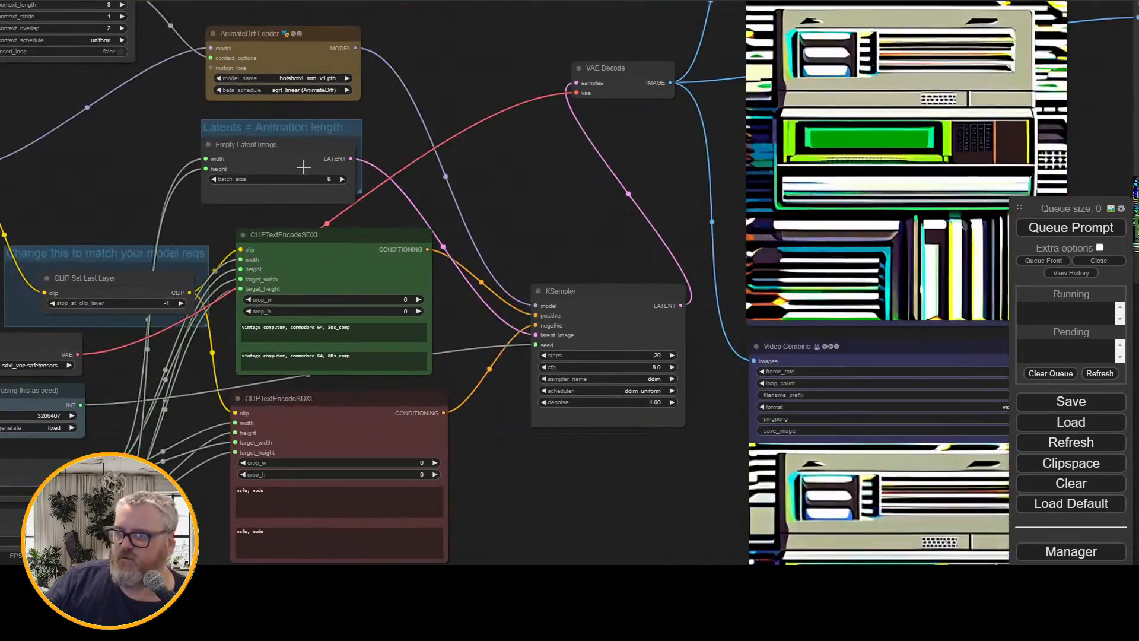
Set the Empty Latent Image batch_size to 48, then queue the prompt and check its sampling progress in the console
click(322, 179)
key(Return)
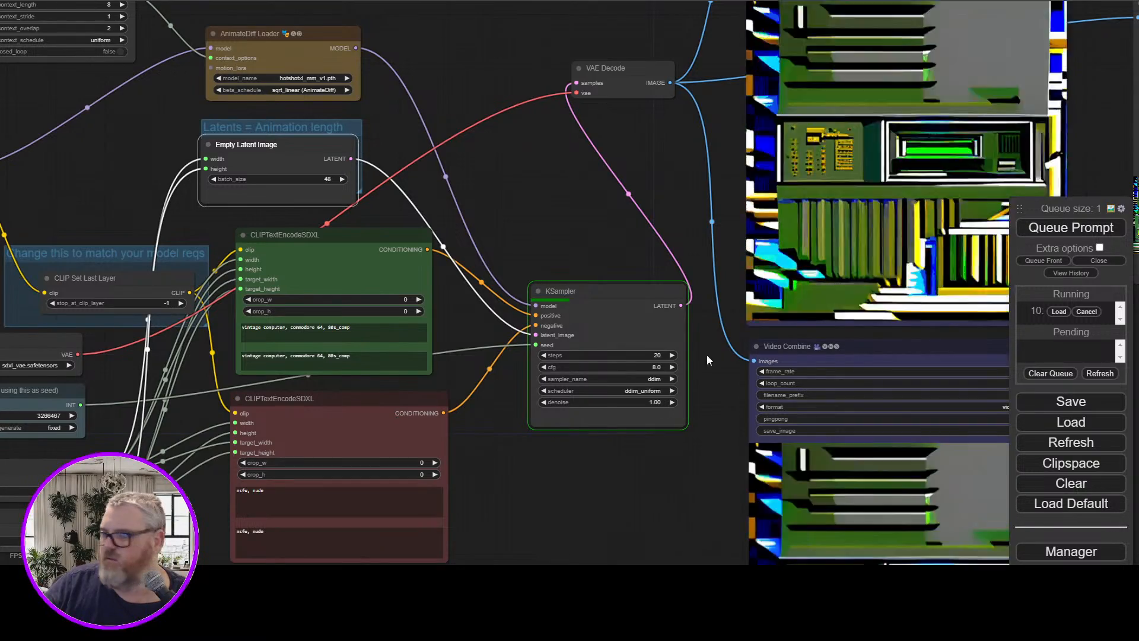
drag(577, 229, 509, 181)
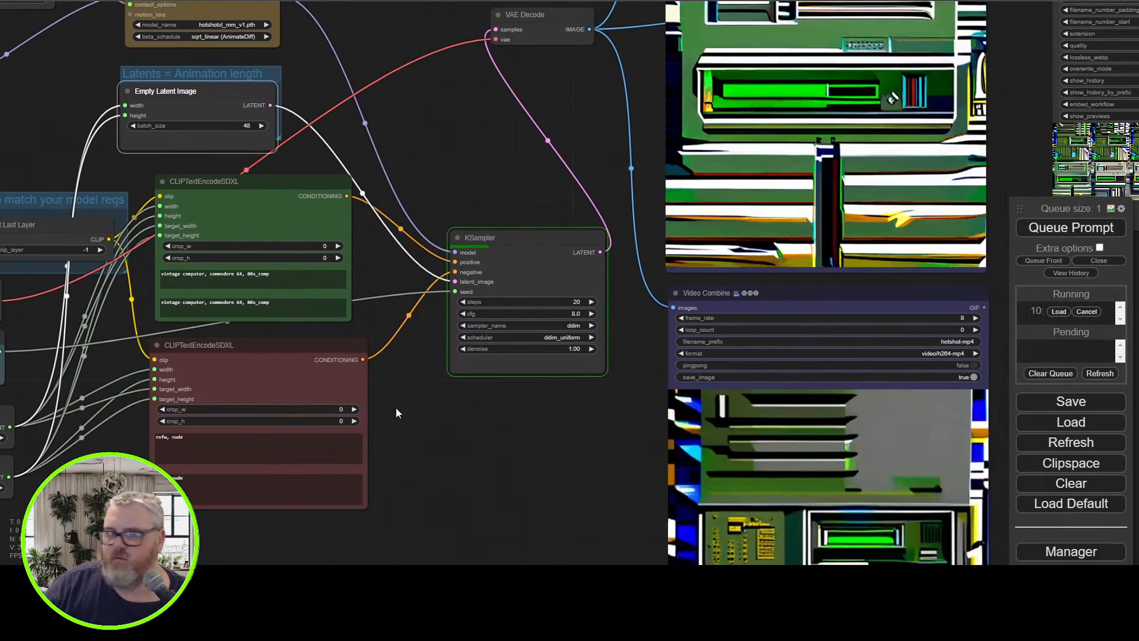
key(alt+Tab)
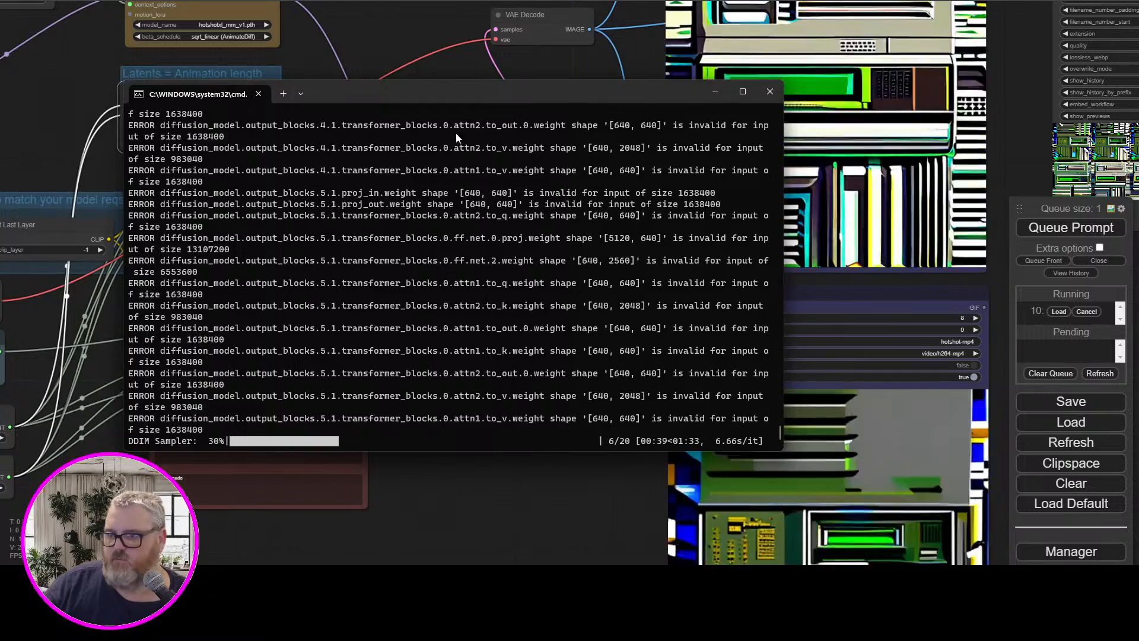
drag(439, 94, 340, 48)
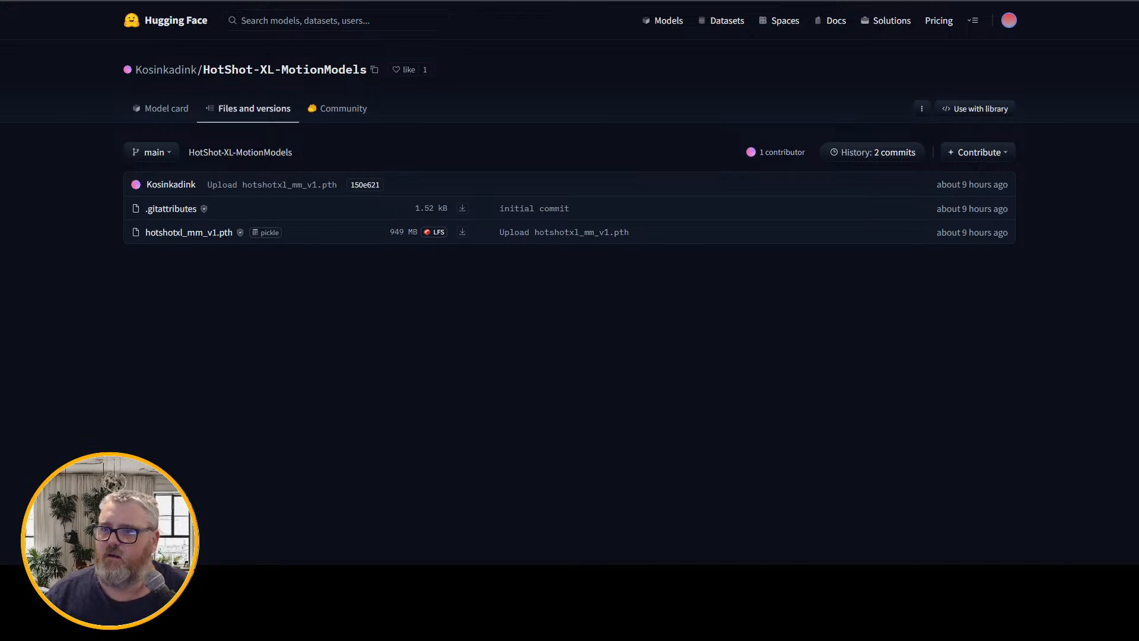
Search the web for "hotshot-xl github" and open the hotshotco Hotshot-XL repository
key(ctrl+l)
text(hot)
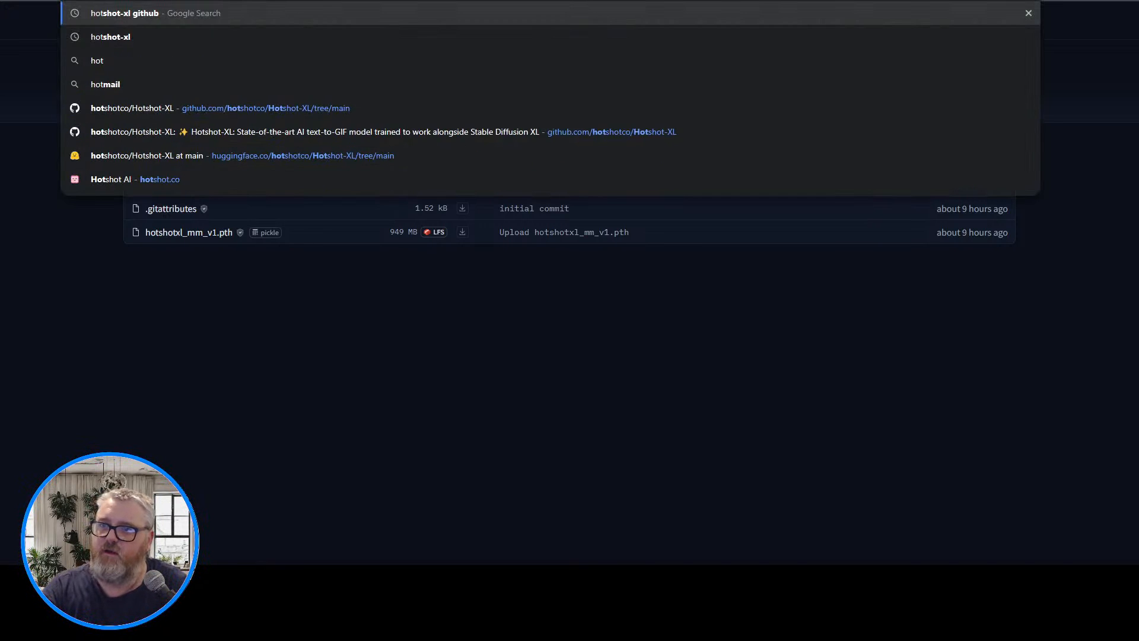
key(Return)
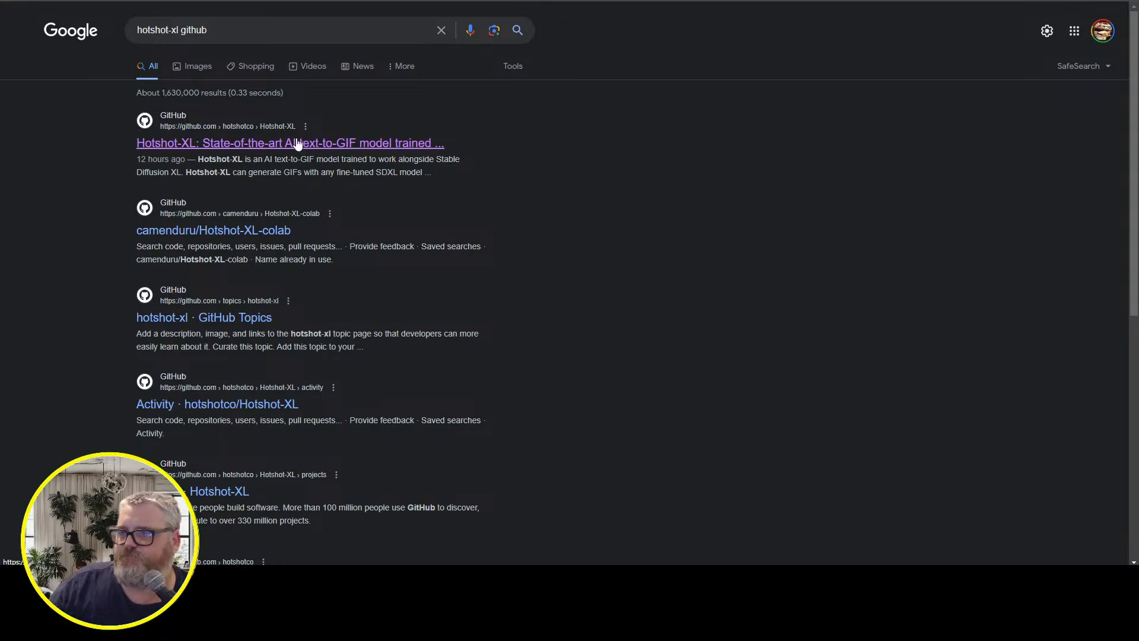
click(306, 142)
Read the Hotshot-XL README sections on supported aspect ratios and on varying frame rates and lengths
scroll(496, 261, down, 20)
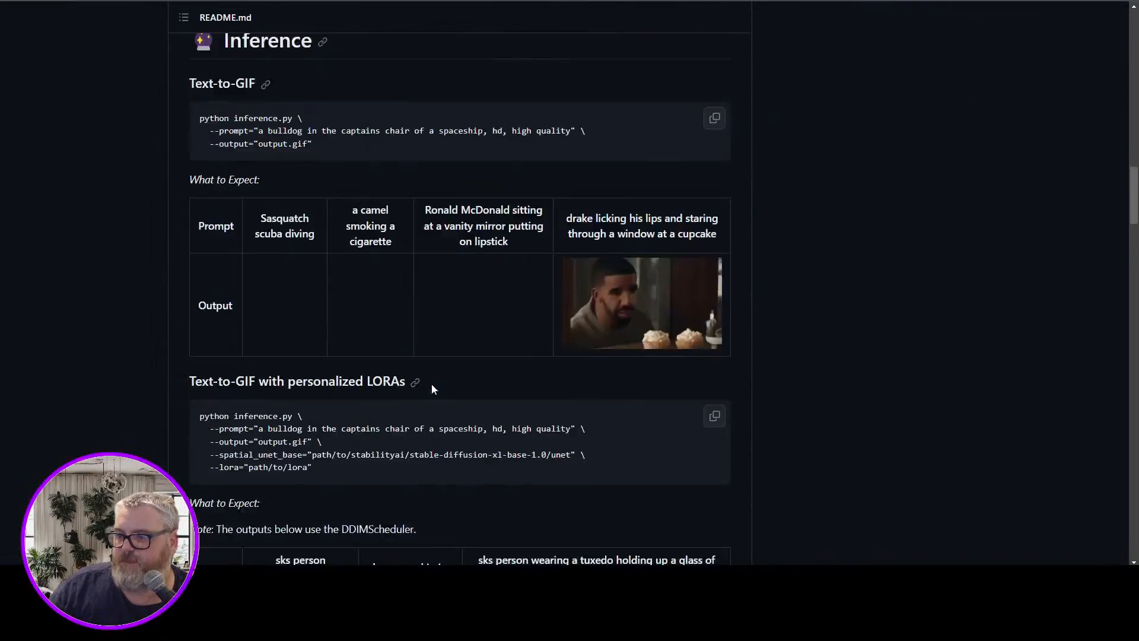
scroll(429, 387, down, 20)
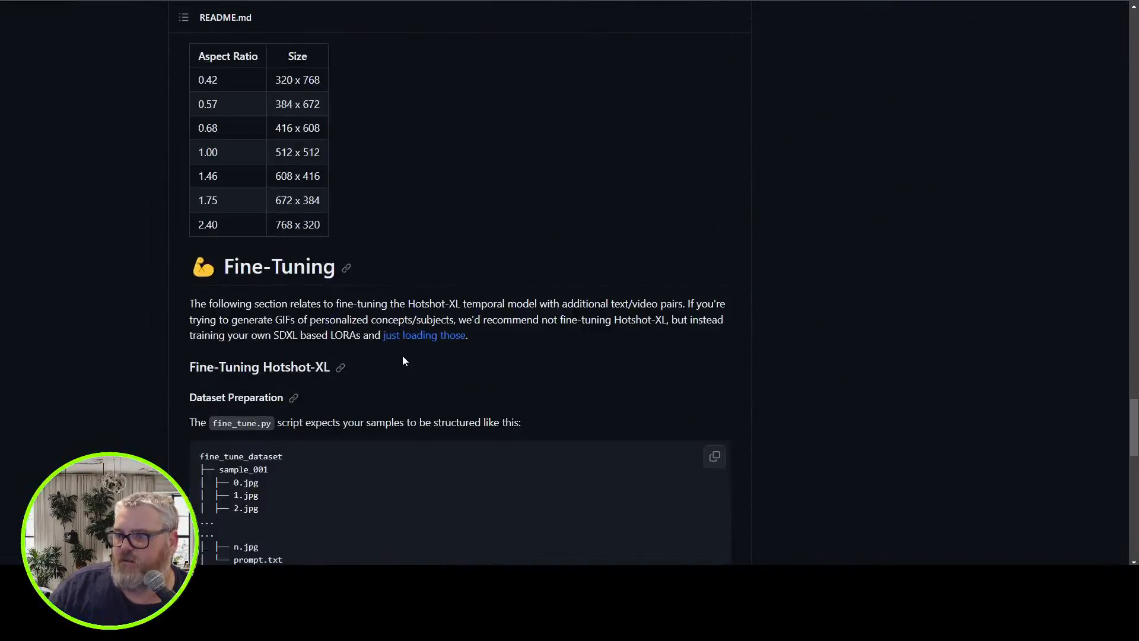
scroll(392, 359, down, 5)
scroll(387, 356, up, 20)
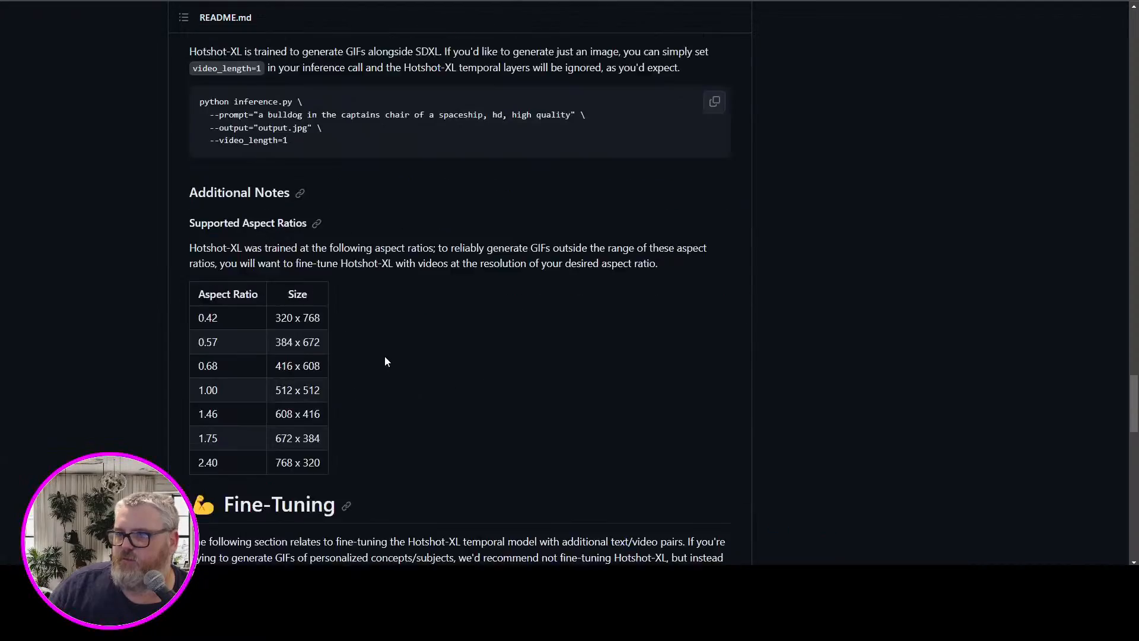
scroll(385, 356, up, 10)
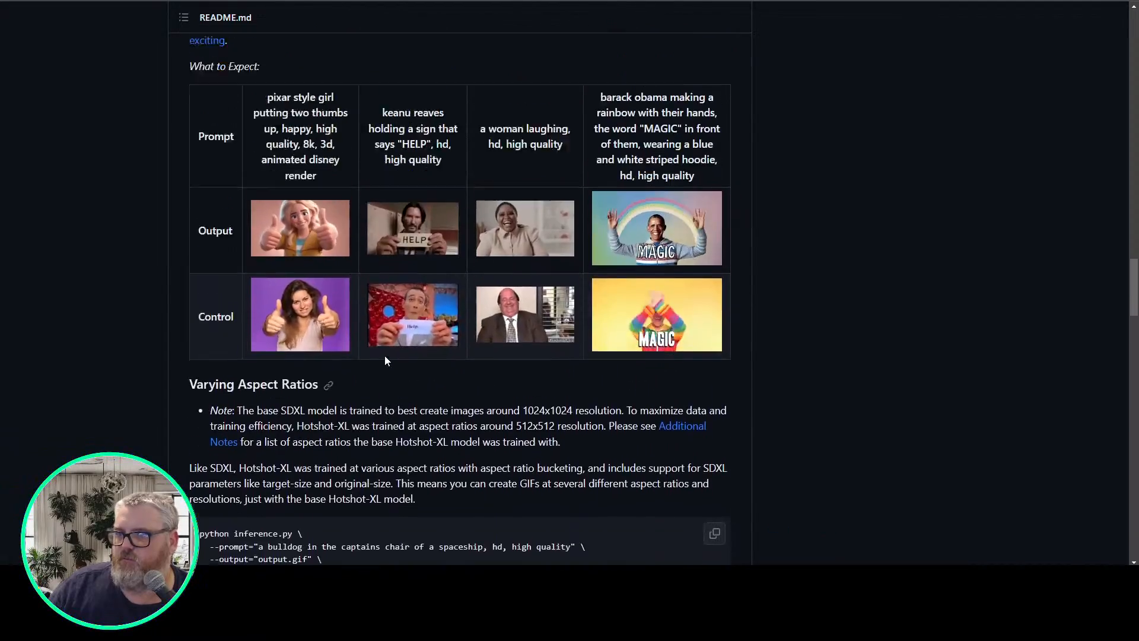
scroll(382, 359, down, 6)
scroll(381, 365, down, 7)
scroll(380, 363, up, 5)
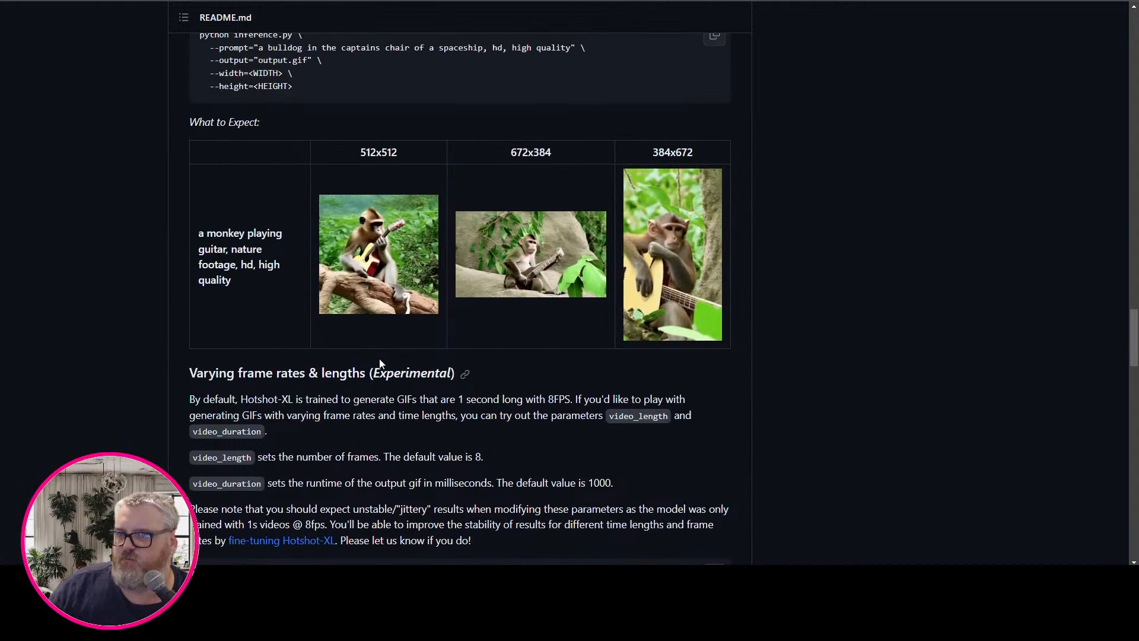
scroll(378, 363, down, 12)
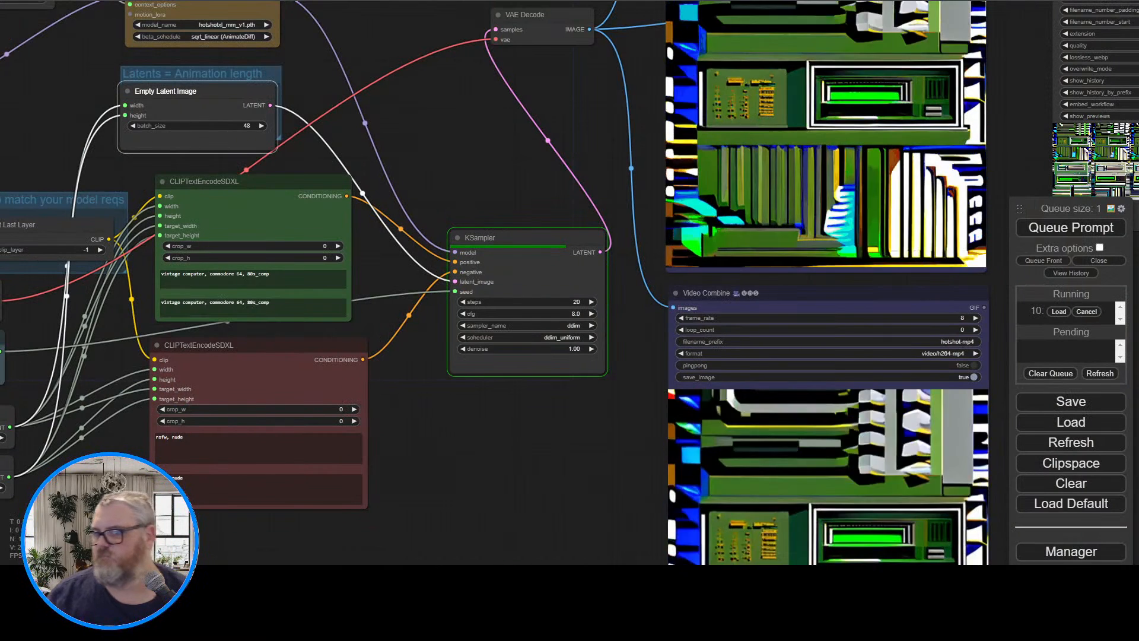
Return to the ComfyUI workflow and examine the 48-frame animation in the hotshot-mp4 Video Combine preview up close
drag(436, 95, 324, 211)
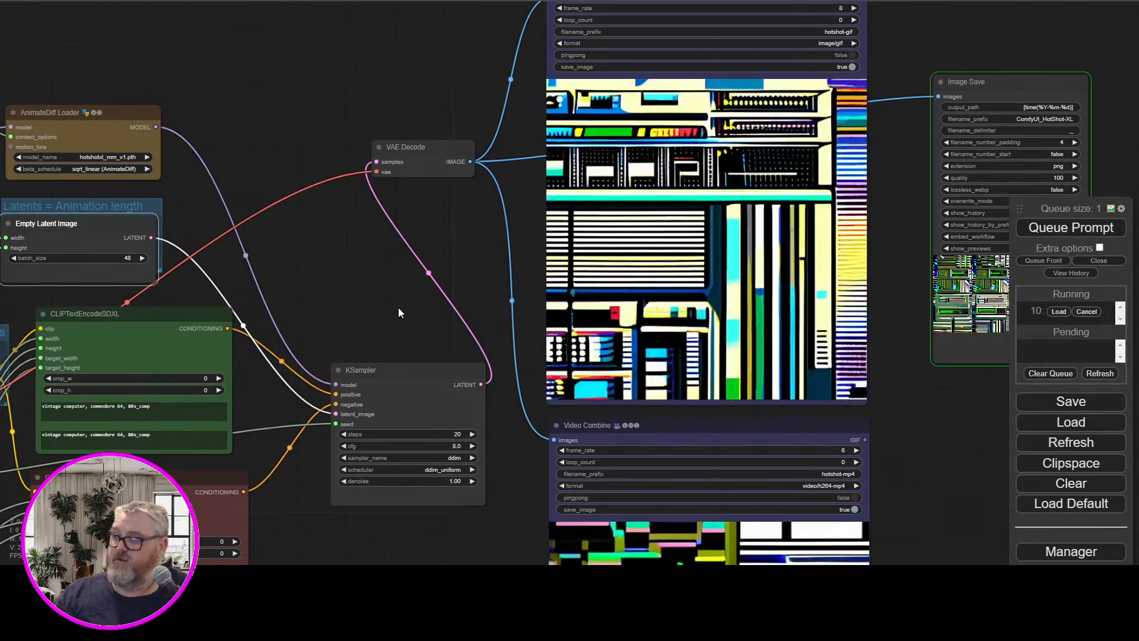
drag(398, 308, 322, 0)
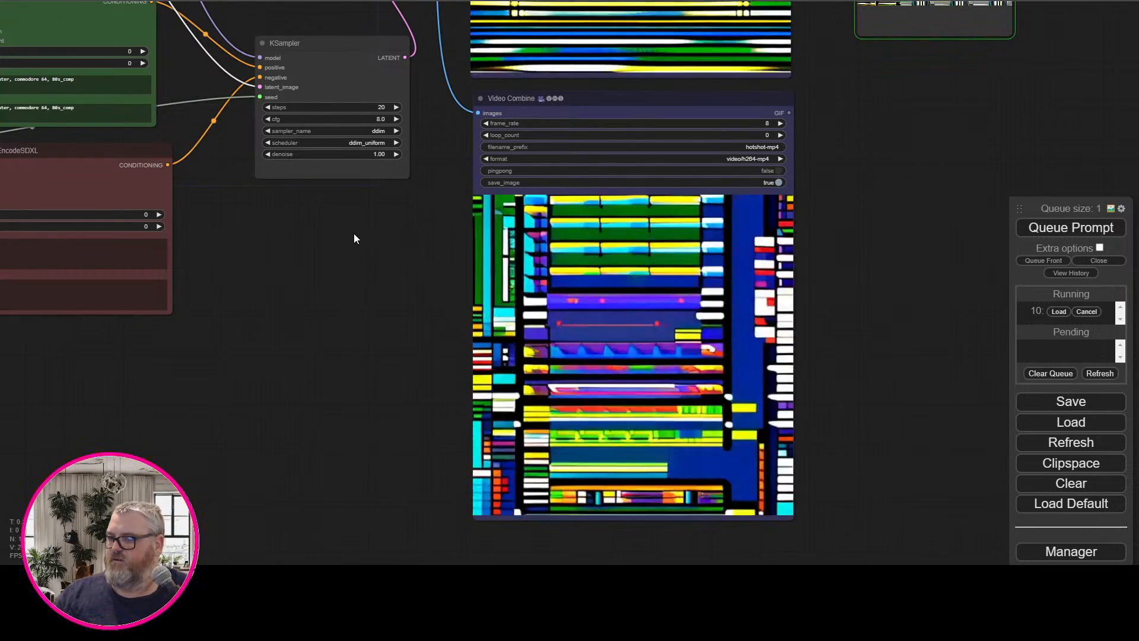
scroll(354, 239, up, 3)
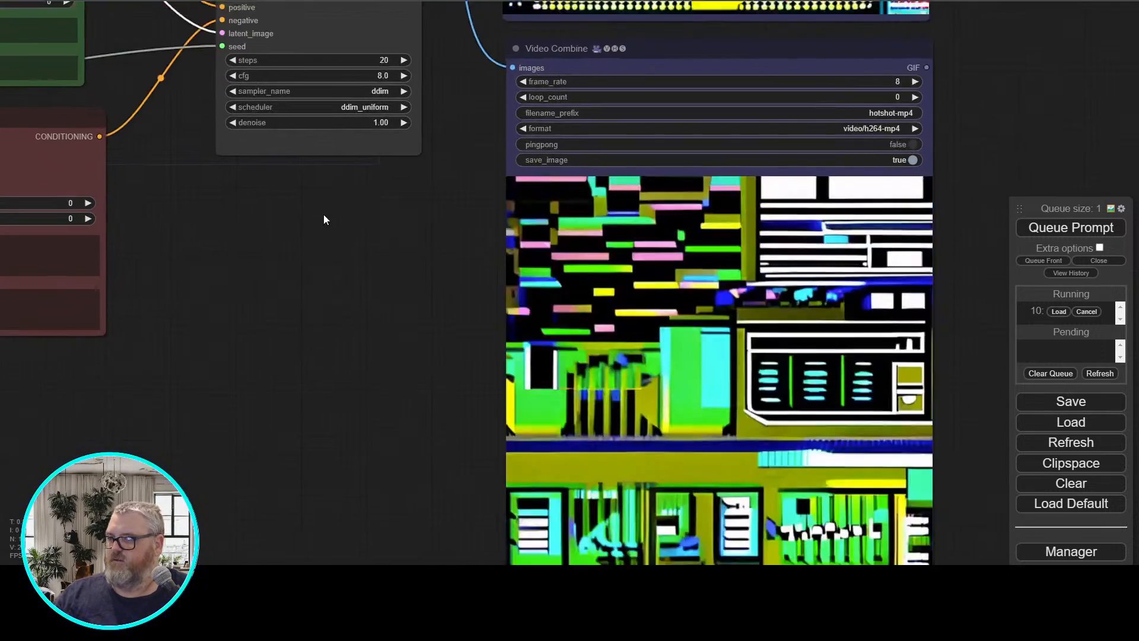
drag(324, 215, 198, 142)
scroll(226, 145, up, 1)
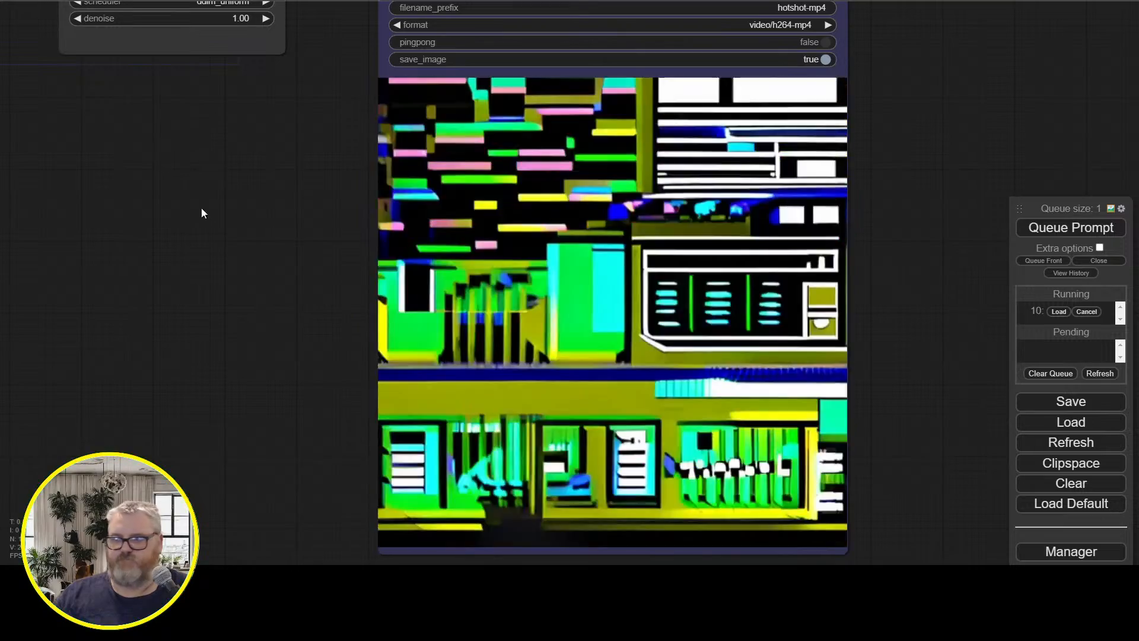
scroll(219, 226, down, 7)
drag(219, 226, 503, 458)
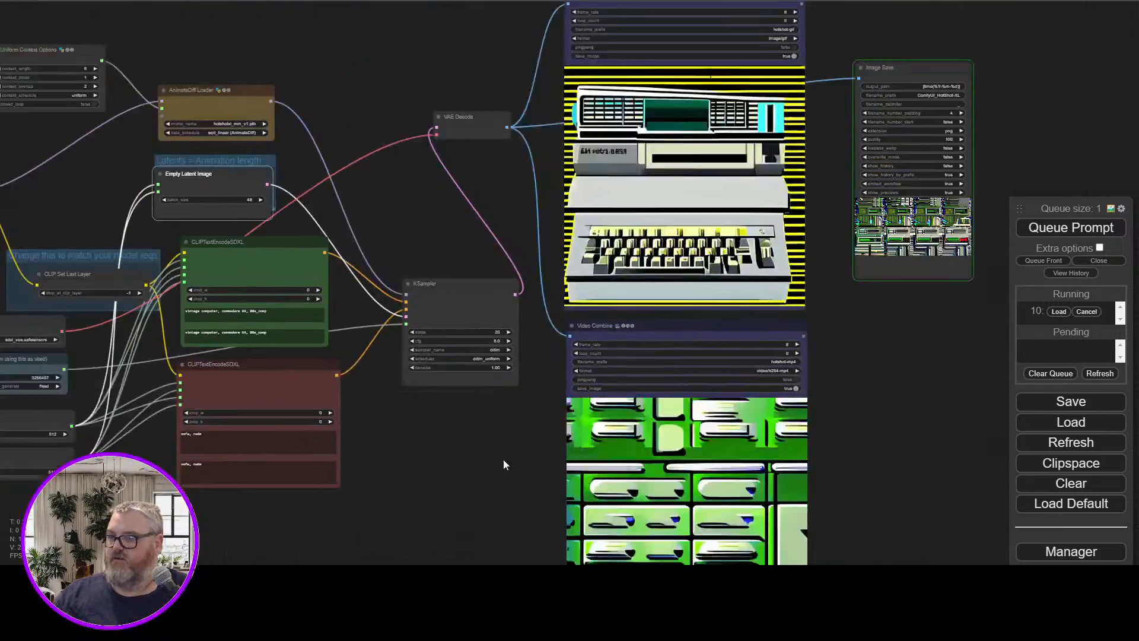
Connect Load Checkpoint's MODEL and CLIP directly to AnimateDiff Loader and CLIP Set Last Layer, and delete the Load LoRA node
scroll(407, 234, down, 5)
scroll(419, 87, up, 8)
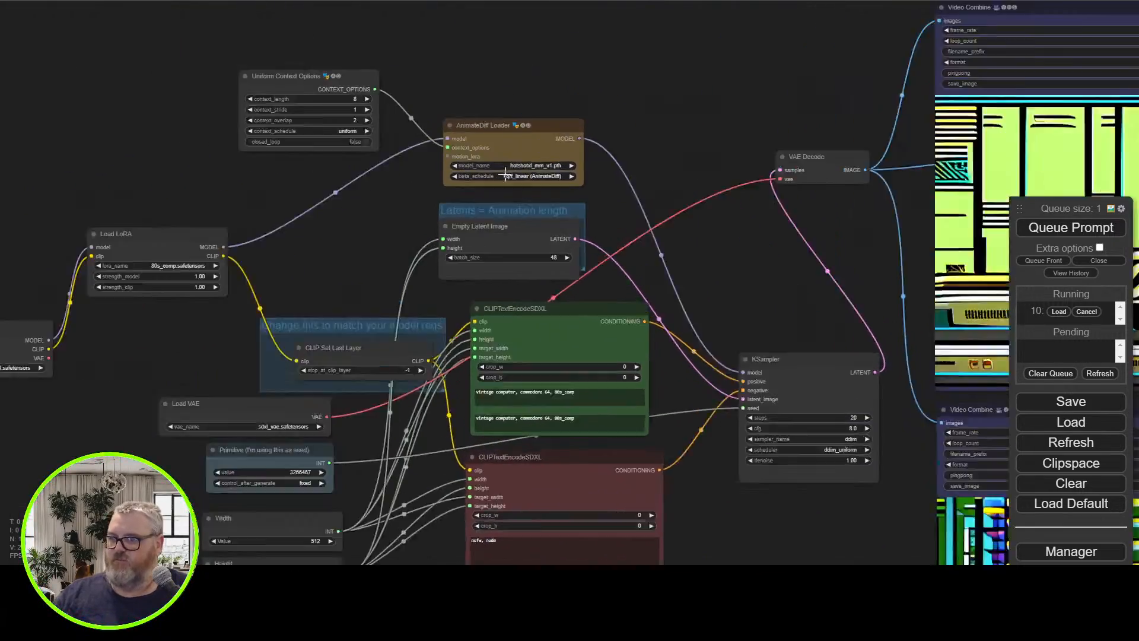
scroll(384, 219, up, 6)
drag(304, 251, 664, 236)
drag(611, 289, 698, 189)
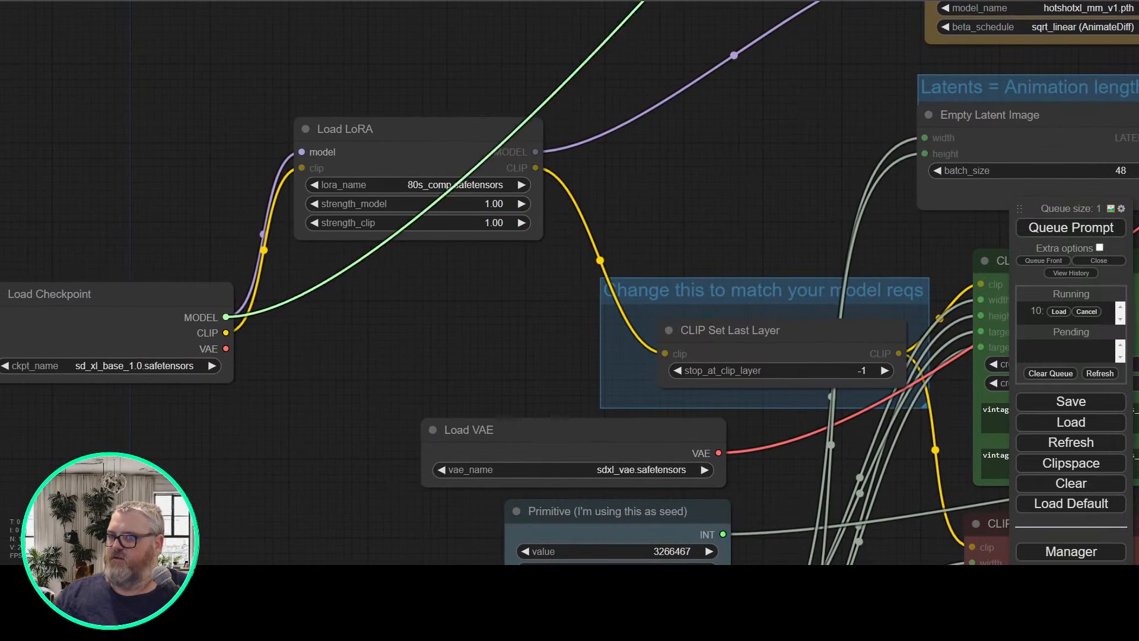
scroll(883, 134, up, 3)
scroll(889, 137, down, 9)
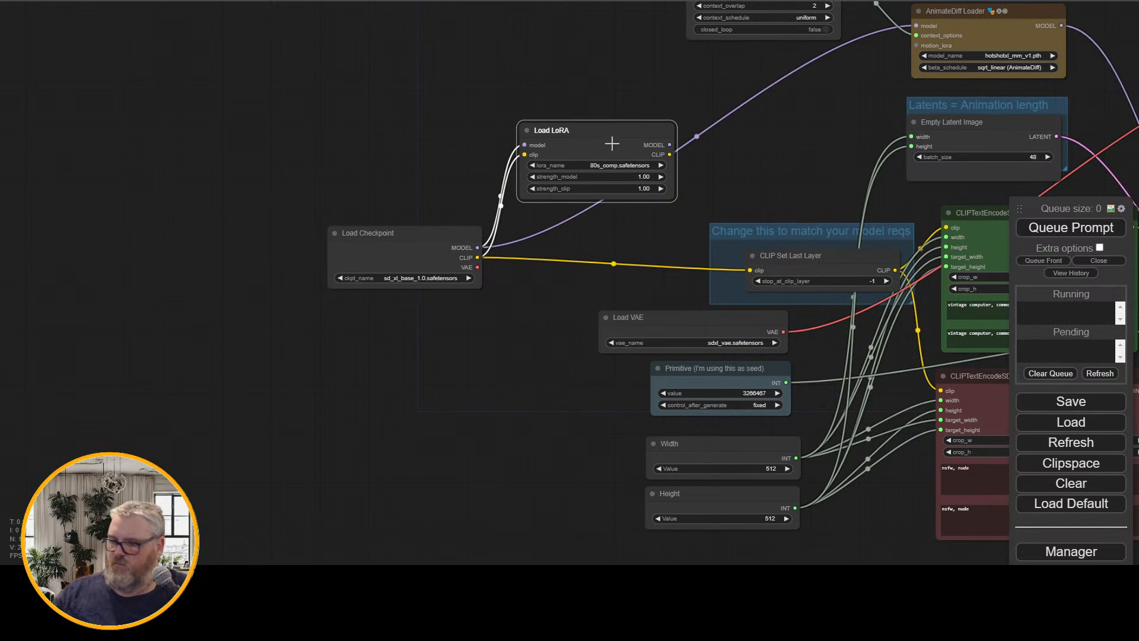
key(Delete)
Set the Empty Latent Image batch_size to 8
drag(674, 149, 228, 175)
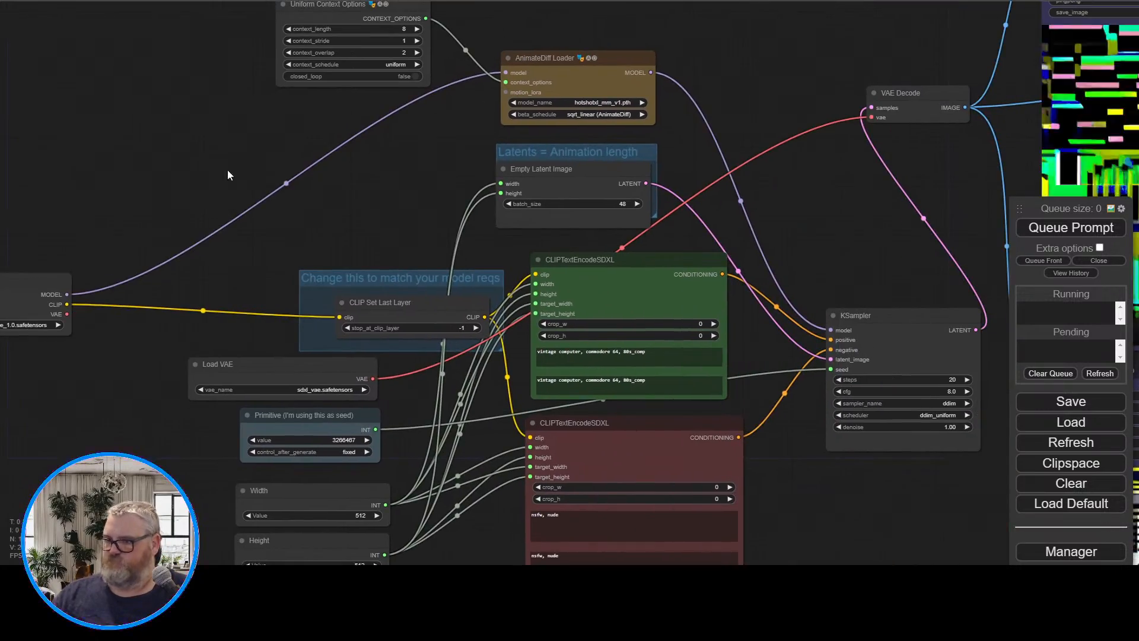
drag(383, 227, 152, 215)
click(371, 192)
text(8)
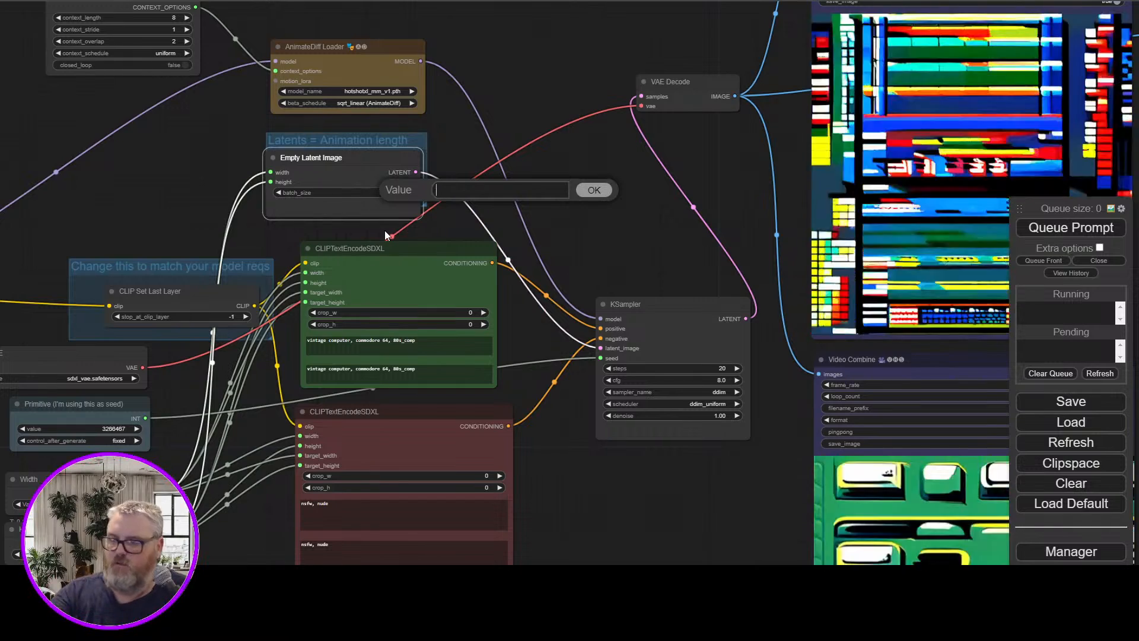
key(Return)
Change both text fields of the positive CLIPTextEncodeSDXL node to "macho man randy savage eaching nachos" and queue the prompt
drag(119, 194, 398, 106)
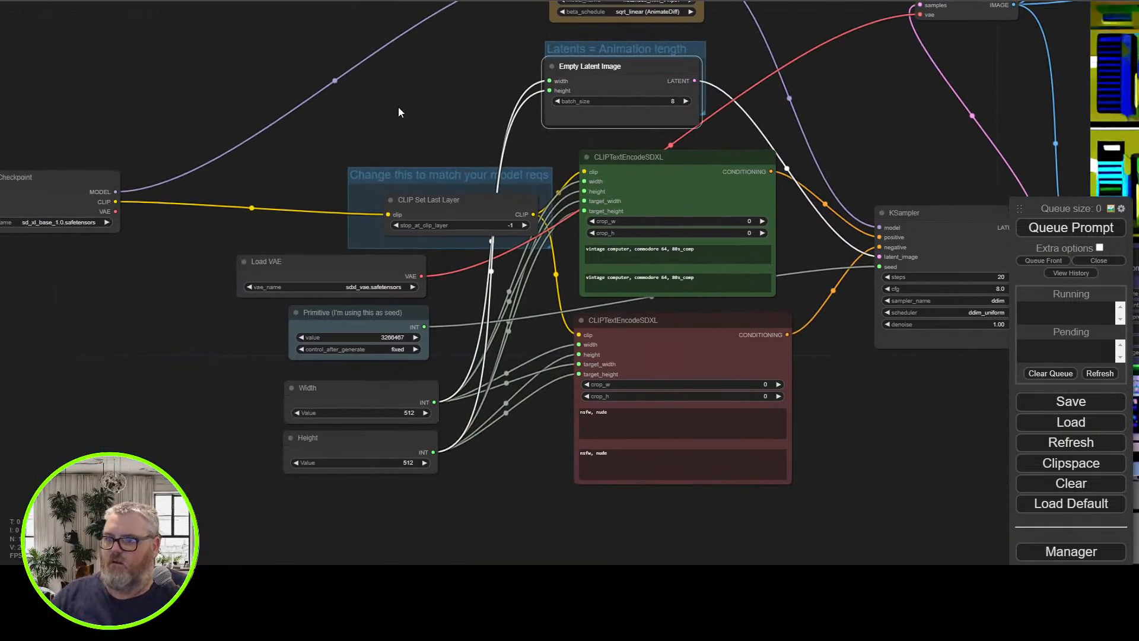
click(709, 264)
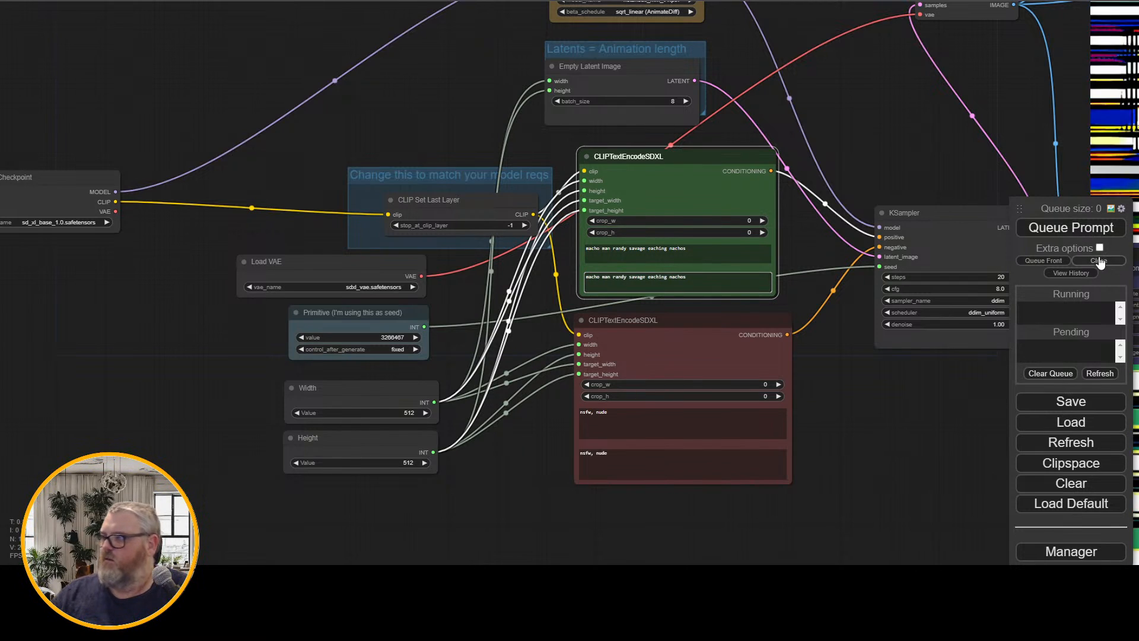
drag(892, 137, 390, 289)
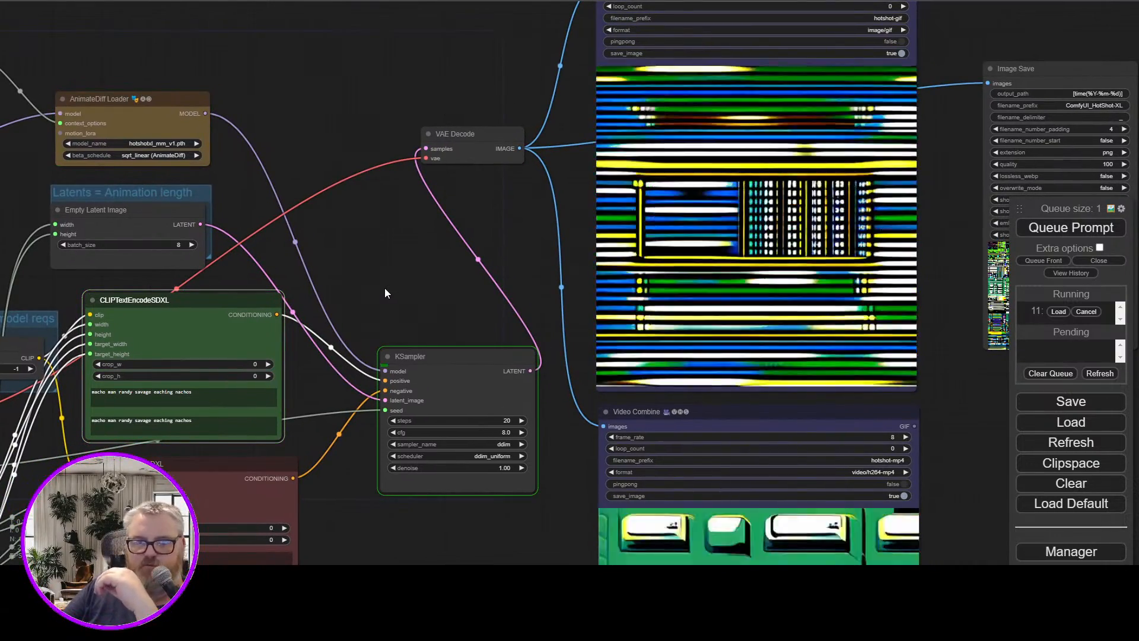
drag(446, 311, 410, 280)
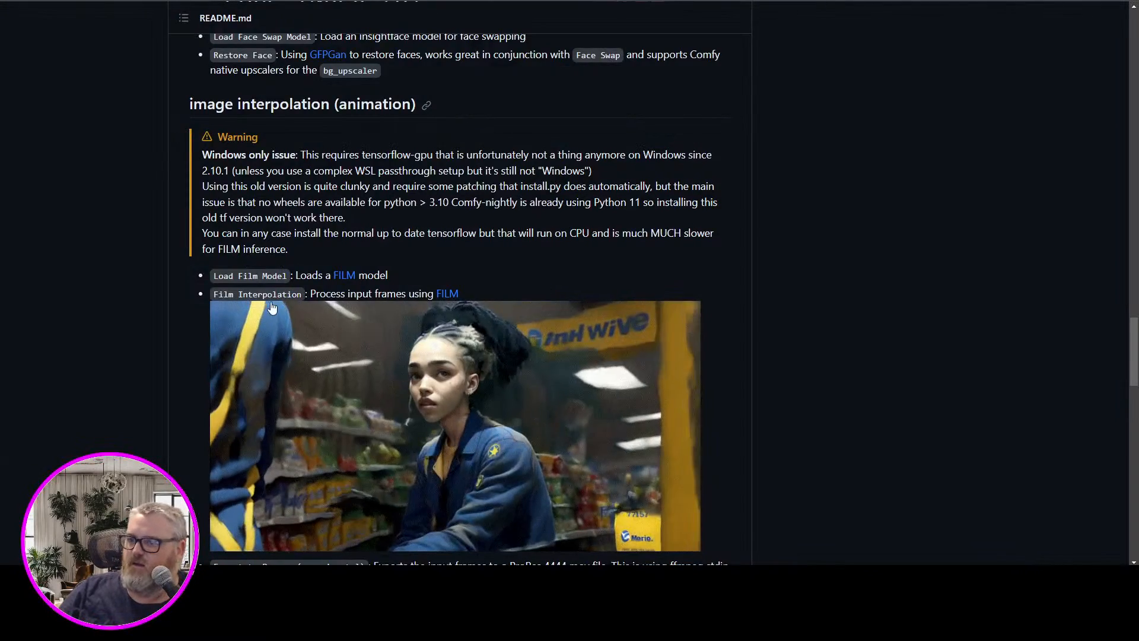
Check the Supported Aspect Ratios table in the Hotshot-XL README and return to the ComfyUI workflow
scroll(460, 297, up, 4)
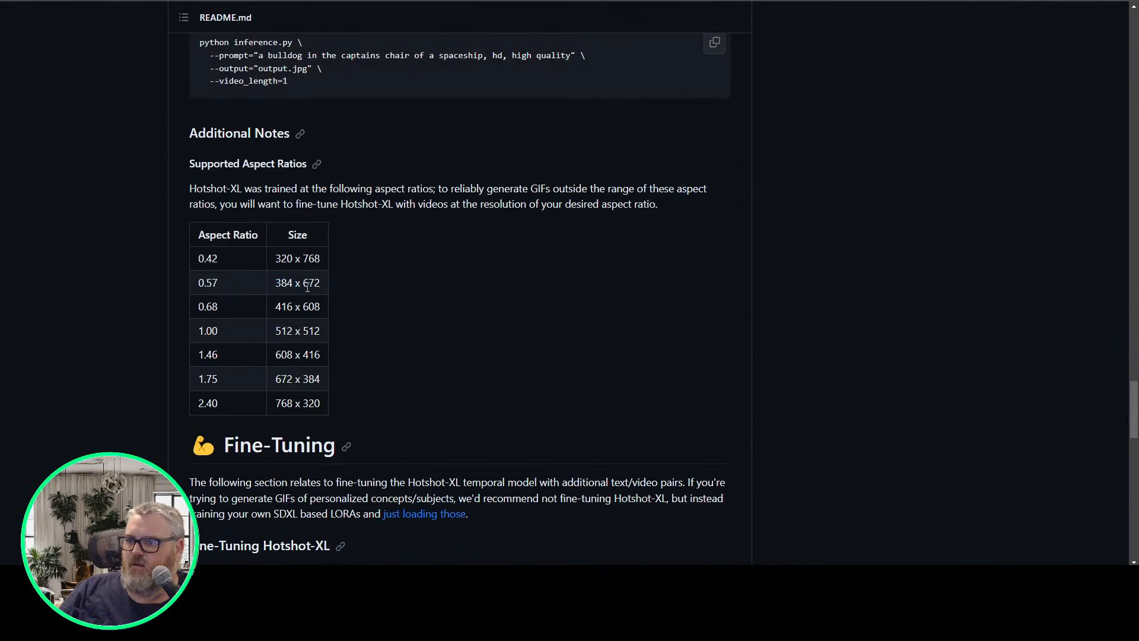
scroll(308, 287, down, 1)
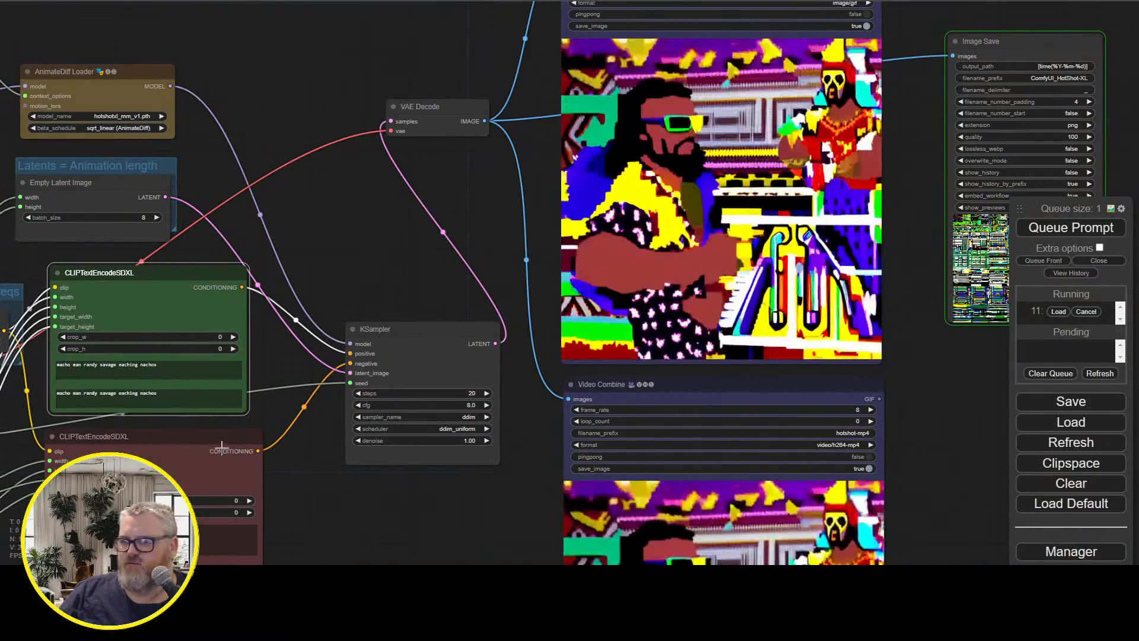
drag(348, 497, 287, 517)
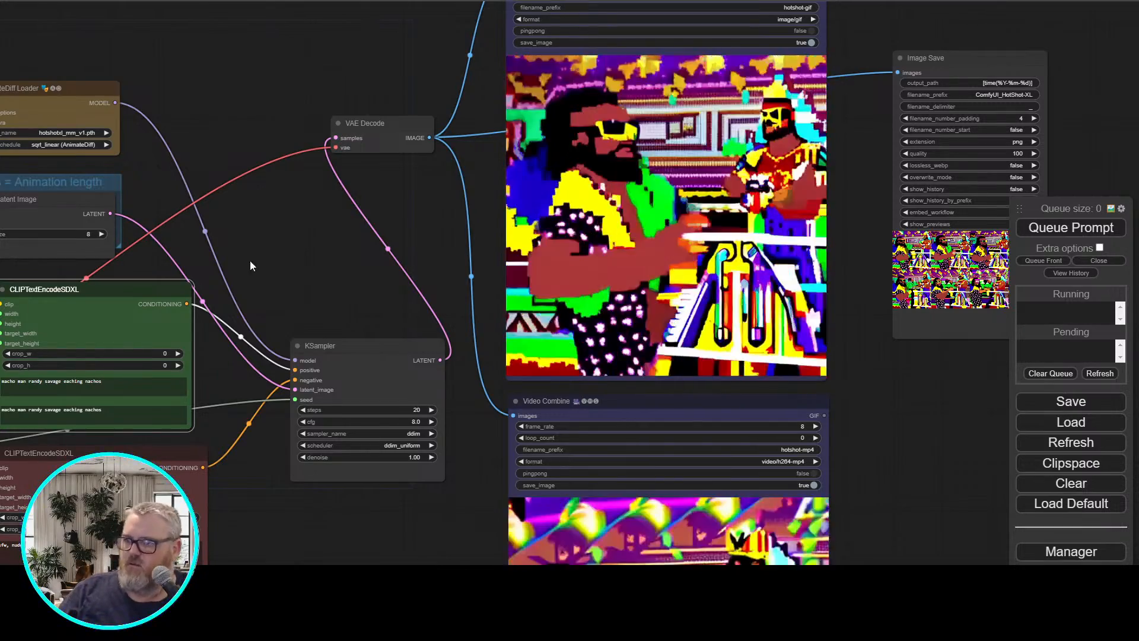
Set the Width node to 416 and the Height node to 608, and queue the prompt
drag(250, 260, 625, 280)
drag(280, 258, 383, 50)
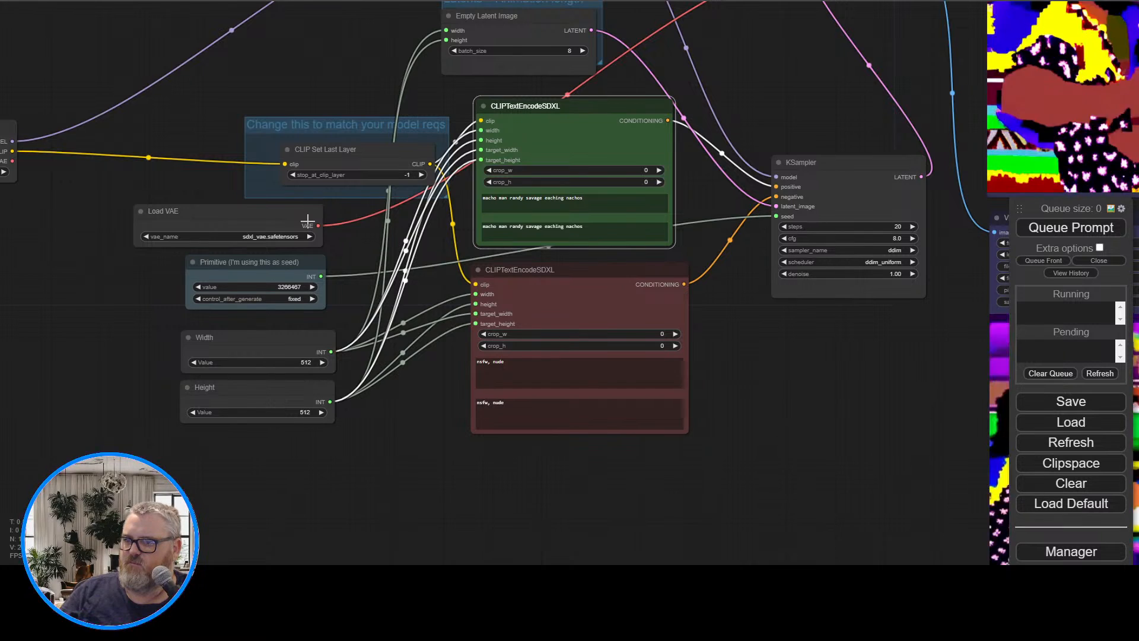
drag(117, 248, 211, 339)
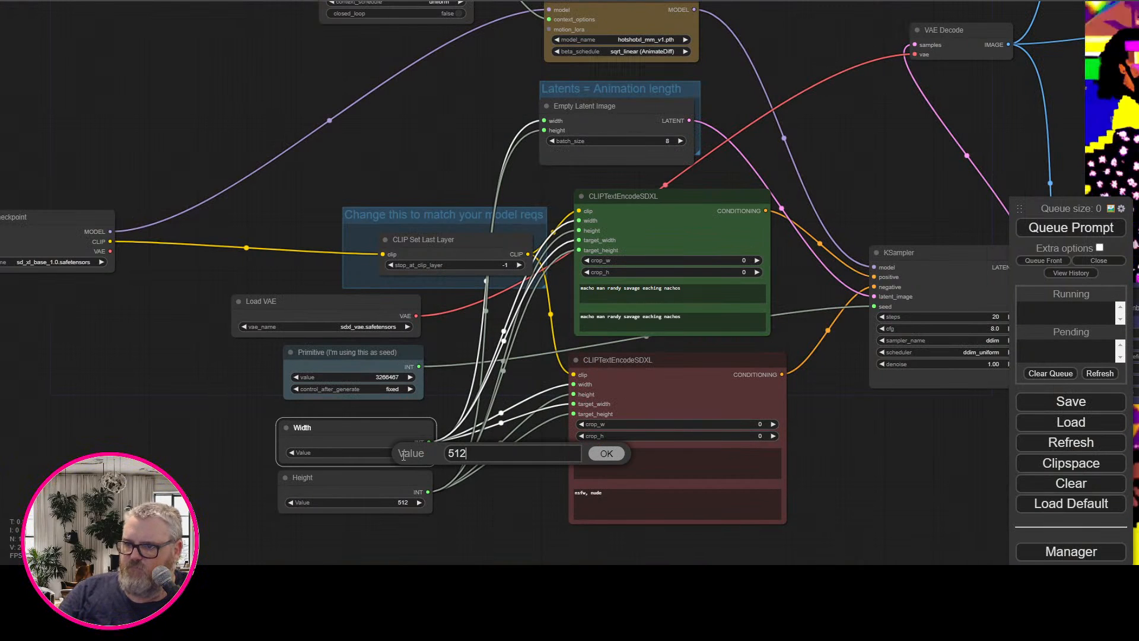
click(409, 503)
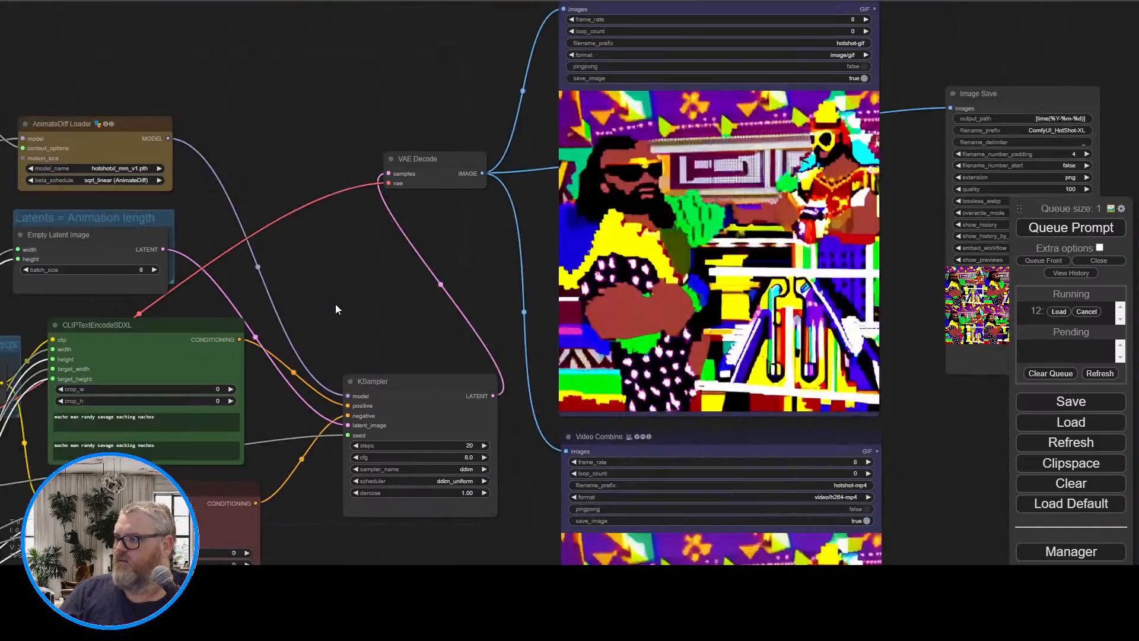
Change the seed primitive to 3267529, queue another generation, and set its control_after_generate to randomize
drag(336, 304, 221, 324)
scroll(302, 295, up, 4)
scroll(302, 295, down, 4)
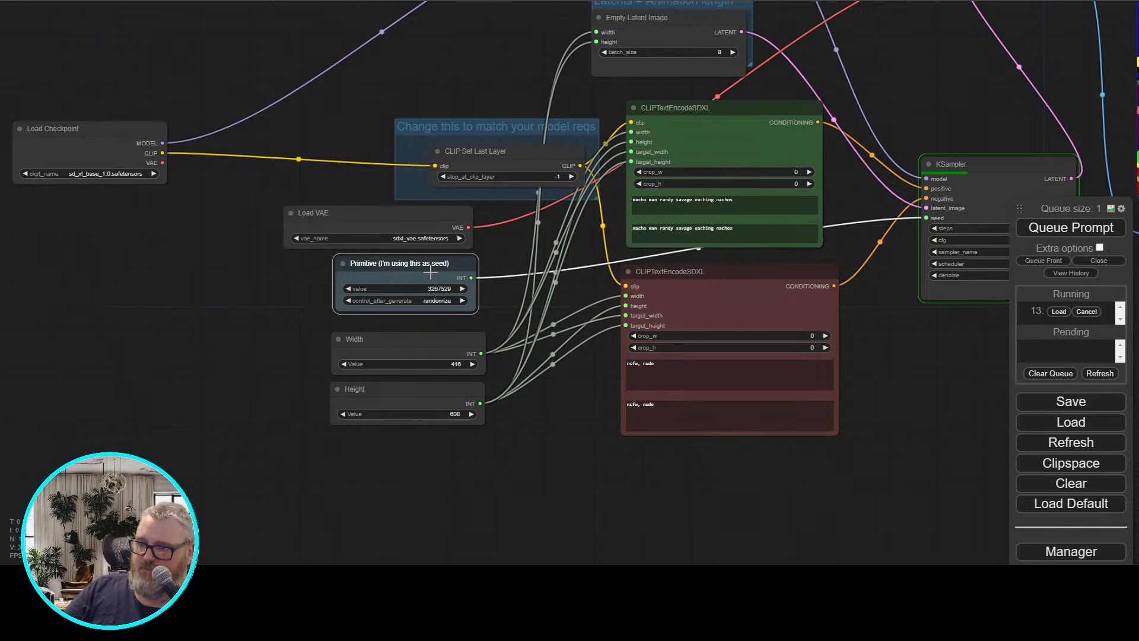
drag(430, 272, 431, 280)
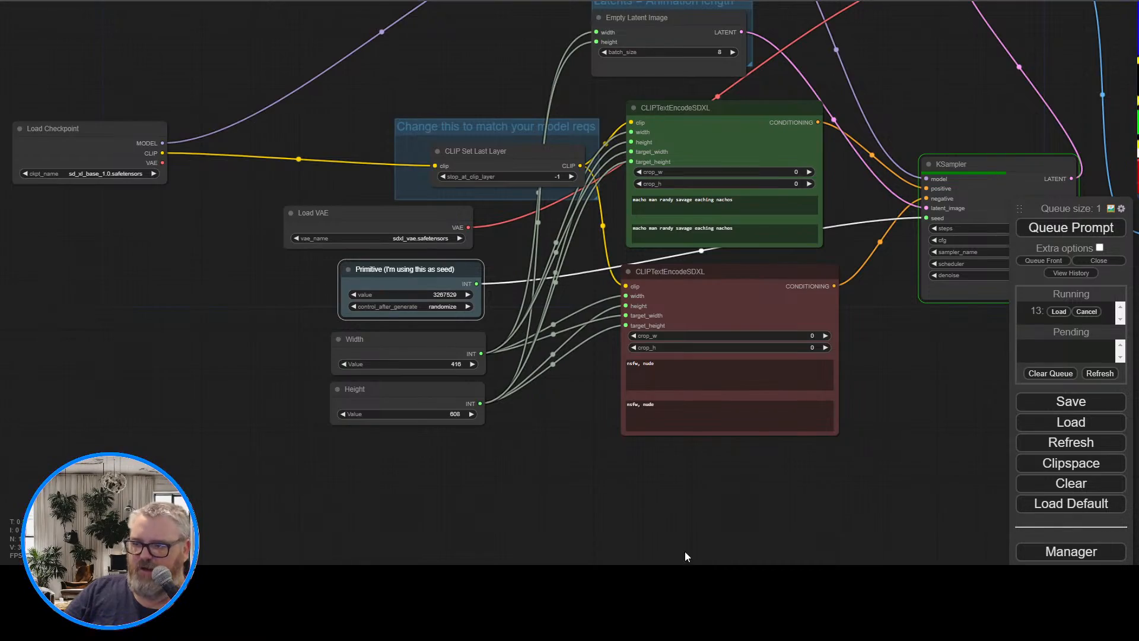
Examine the 416 x 608 animation in the Video Combine previews as the generation completes
drag(748, 519, 219, 509)
drag(462, 406, 285, 515)
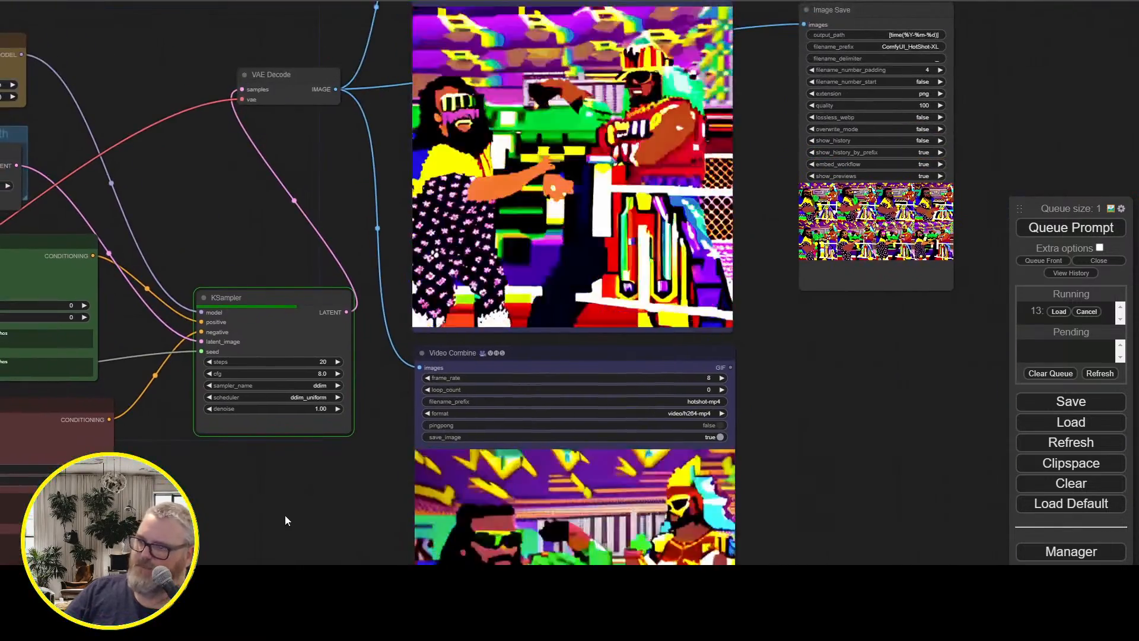
drag(280, 217, 337, 274)
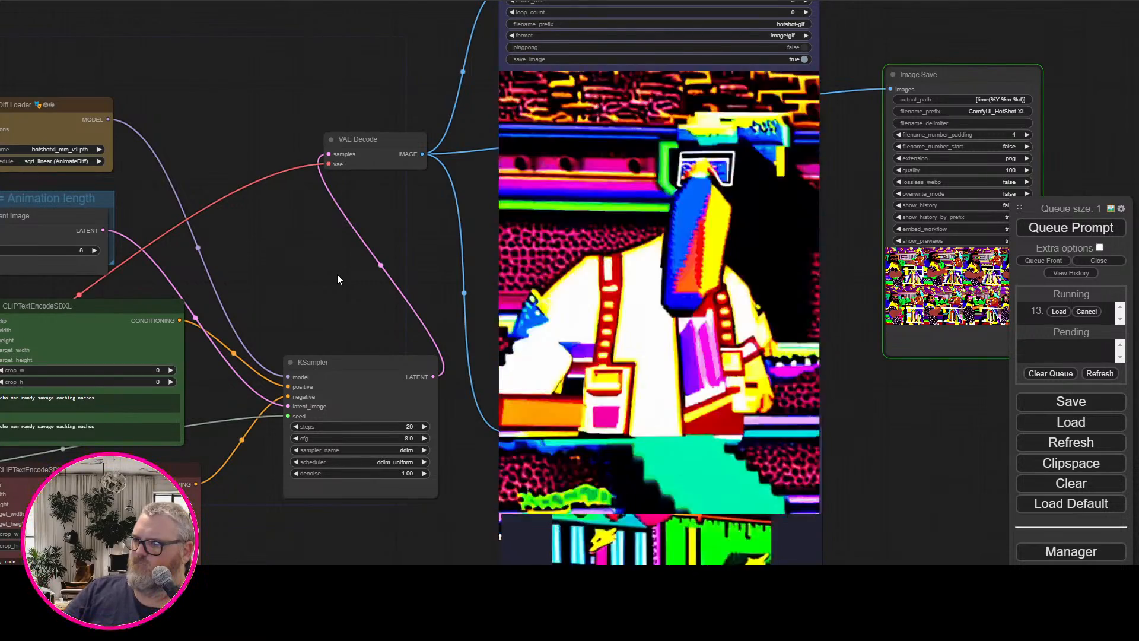
scroll(332, 277, down, 2)
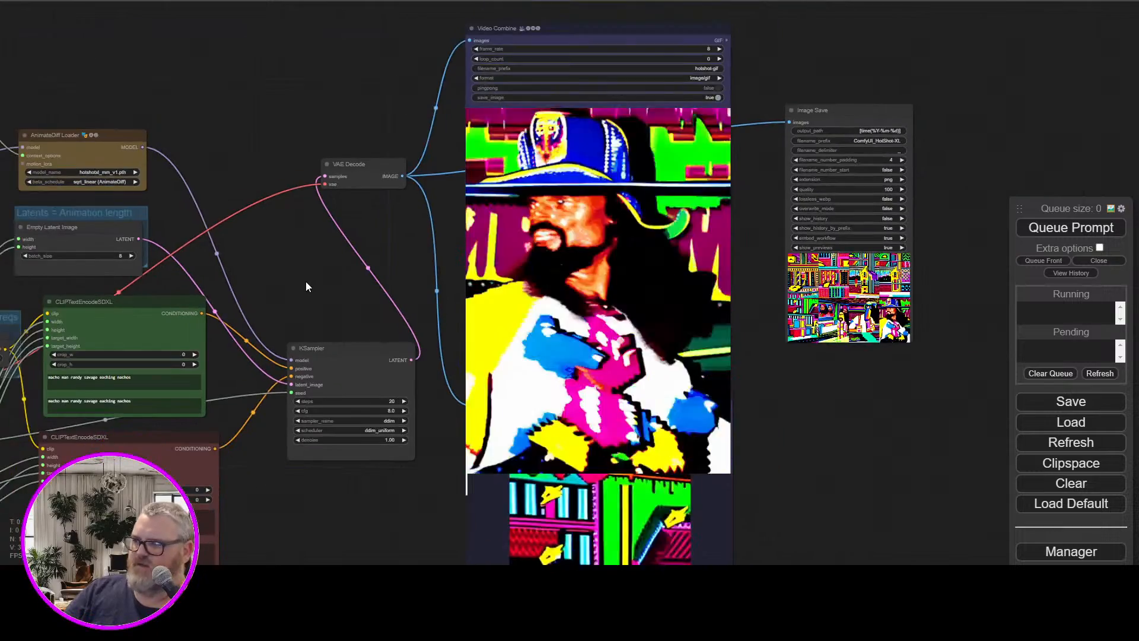
Set the Width and Height nodes both to 1024
drag(292, 282, 486, 137)
drag(461, 314, 632, 362)
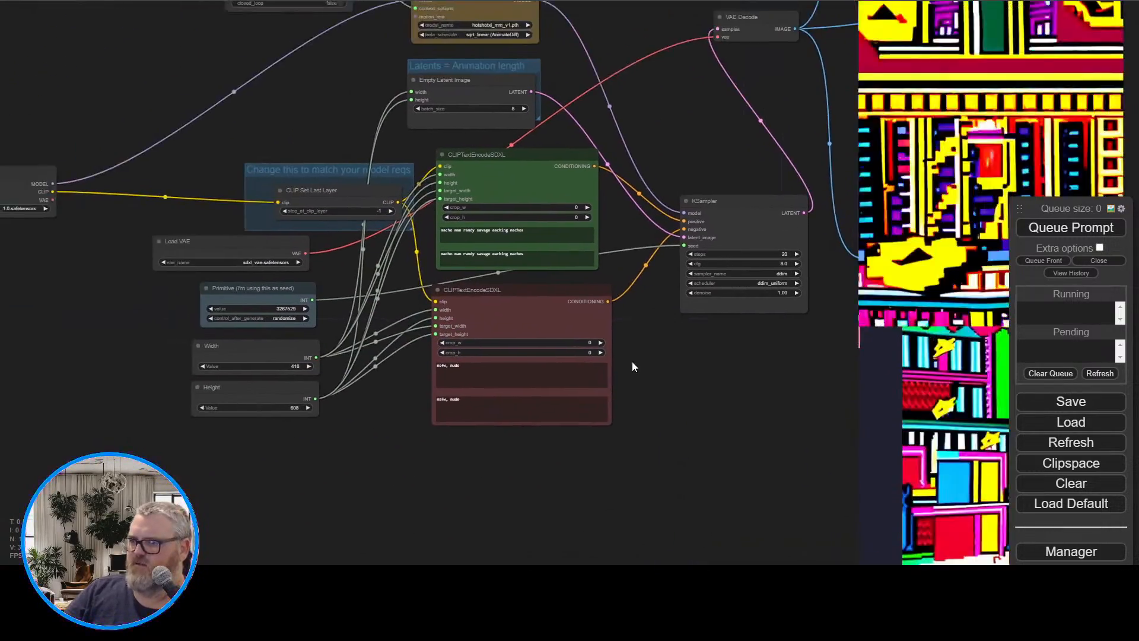
scroll(631, 341, up, 4)
drag(330, 237, 596, 230)
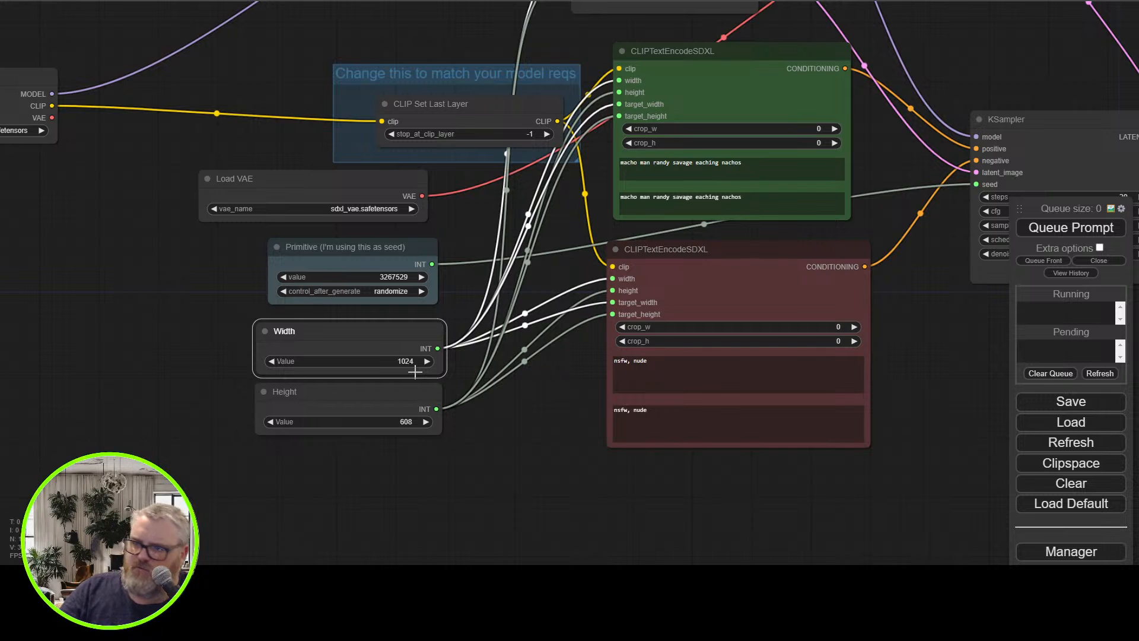
click(413, 420)
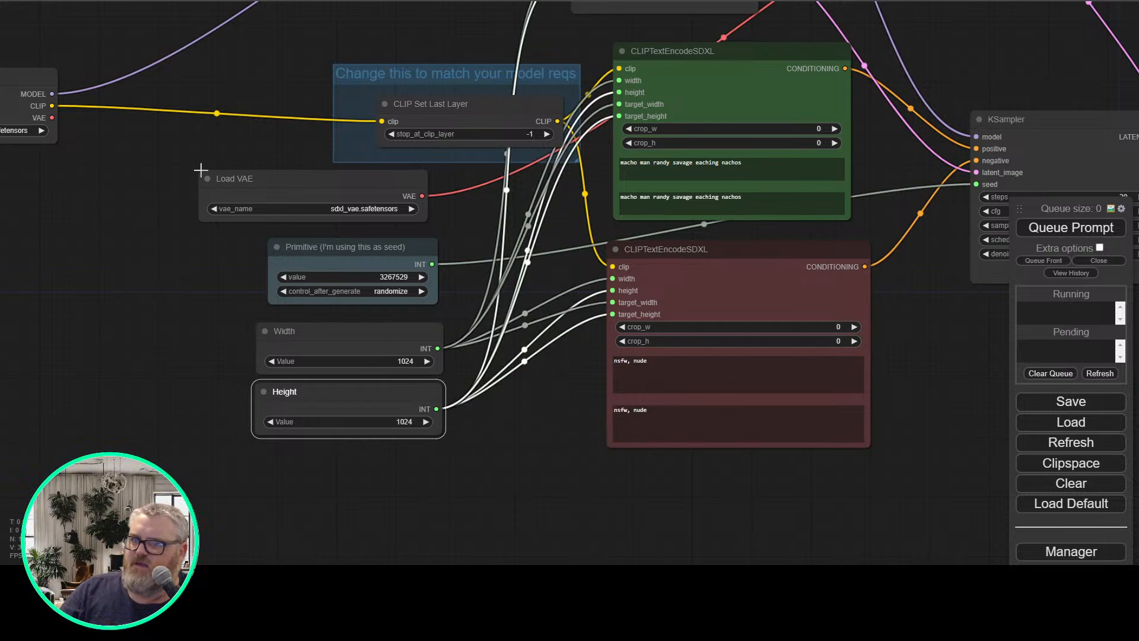
Shift the CLIP Set Last Layer group and the Uniform Context Options node further away from the prompt and AnimateDiff Loader nodes
drag(201, 170, 493, 294)
drag(440, 87, 0, 304)
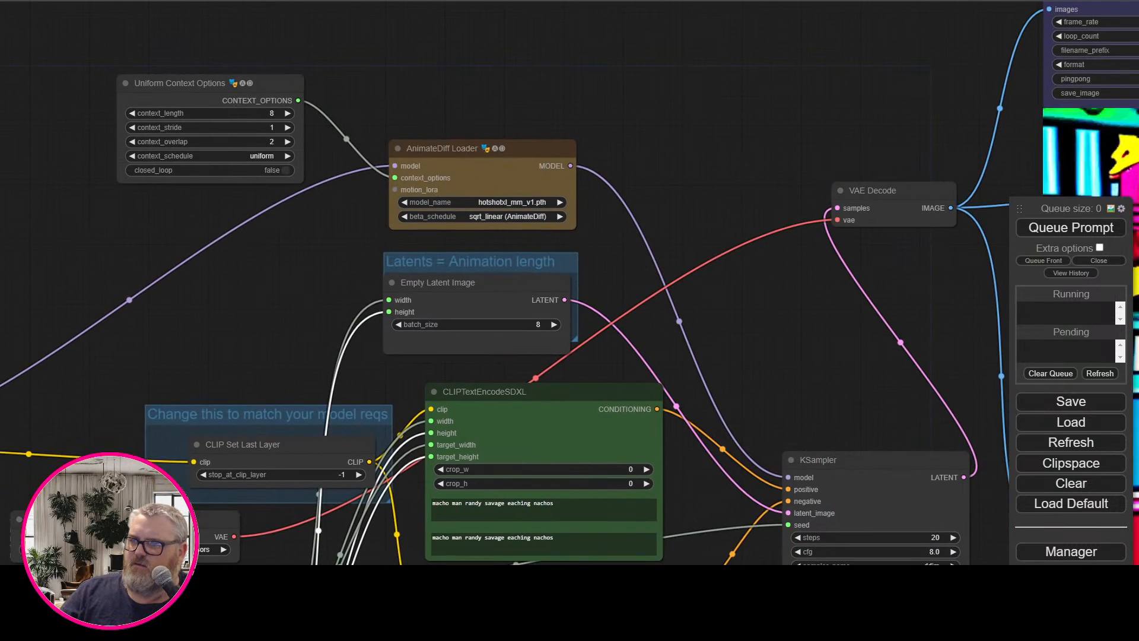
drag(272, 413, 181, 379)
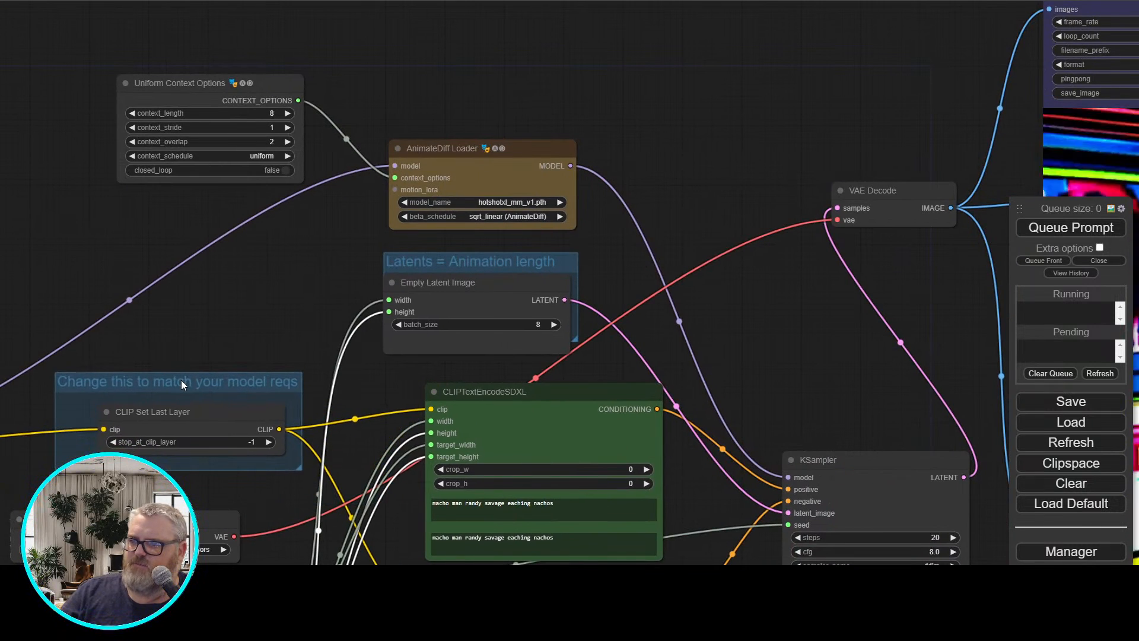
drag(255, 338, 179, 376)
drag(431, 319, 436, 320)
drag(299, 281, 295, 315)
drag(240, 179, 226, 178)
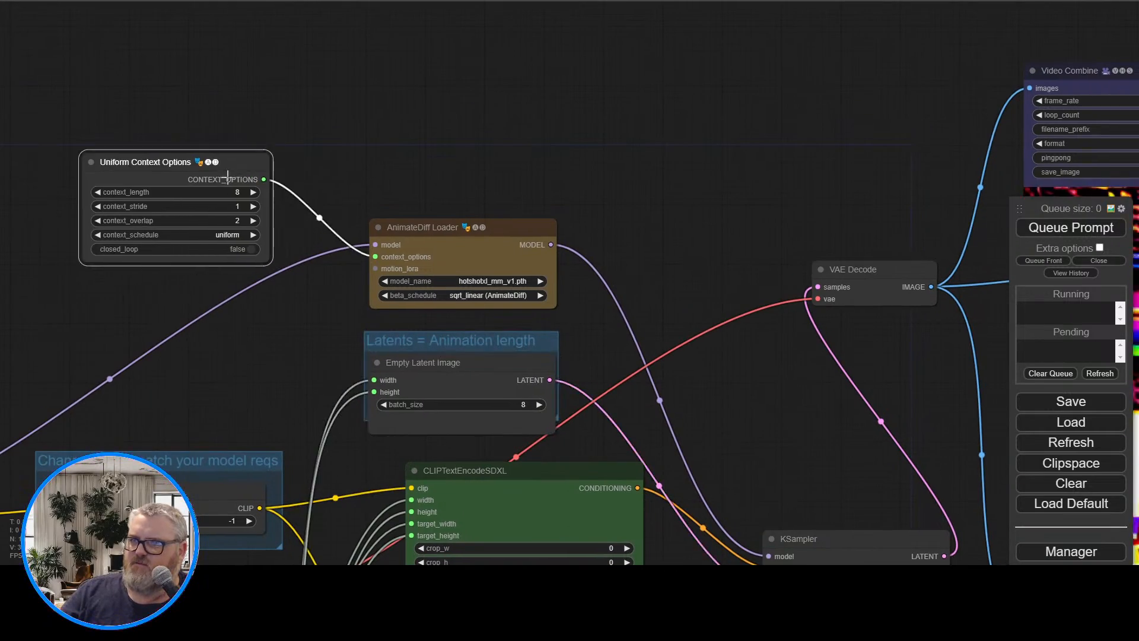
Queue the 8-frame generation at 1024 x 1024
drag(698, 184, 230, 1)
drag(413, 254, 540, 286)
scroll(163, 311, down, 5)
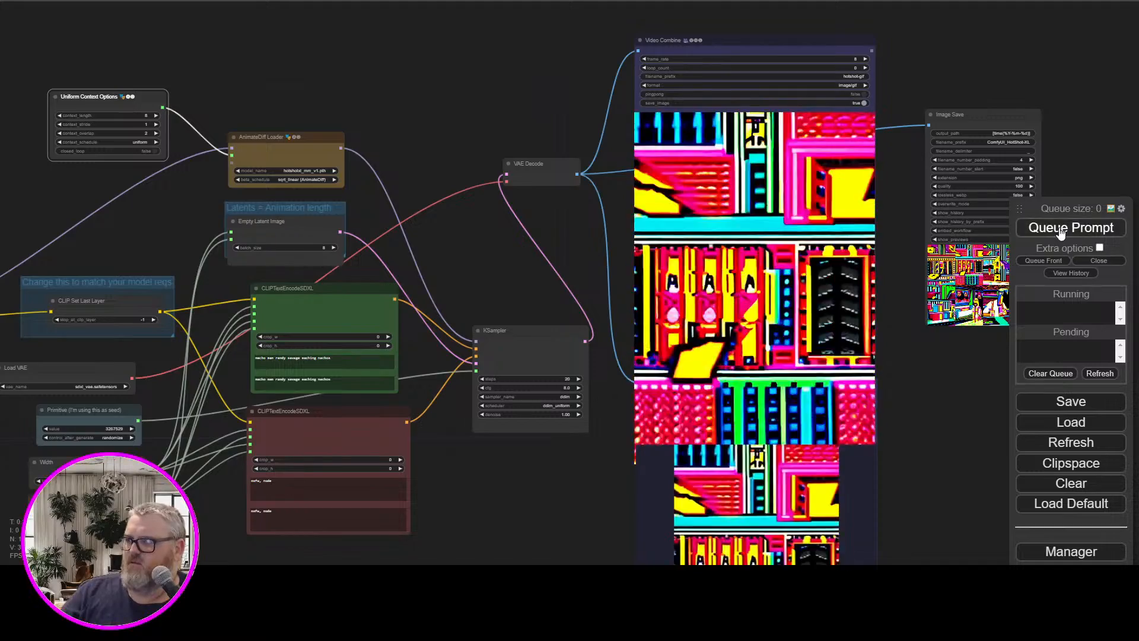
click(1071, 228)
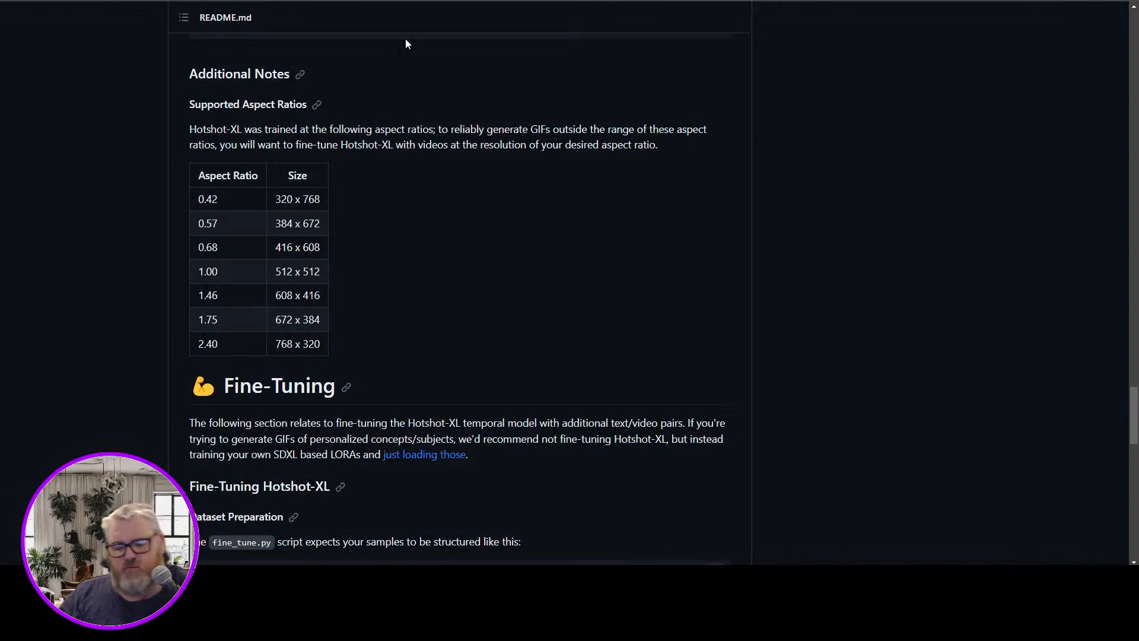
Copy the link to the Supported Aspect Ratios heading in the Hotshot-XL README
right_click(317, 105)
click(386, 193)
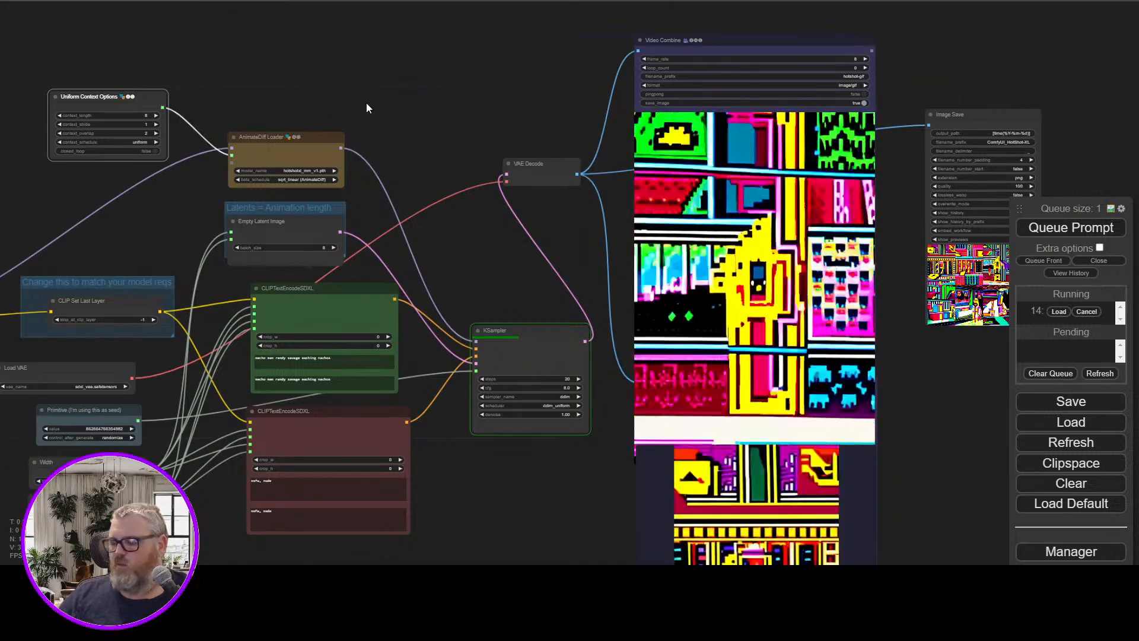
Check the DDIM sampler progress in the command window and return to ComfyUI to examine the 1024 x 1024 animation previews
key(alt+Tab)
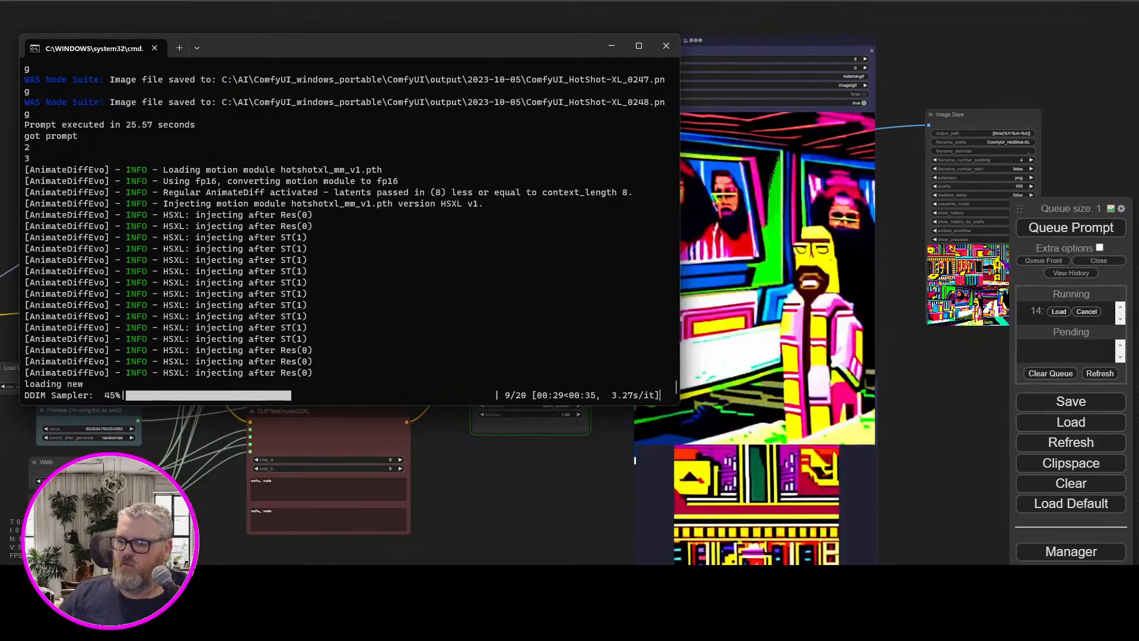
mouse_move(202, 579)
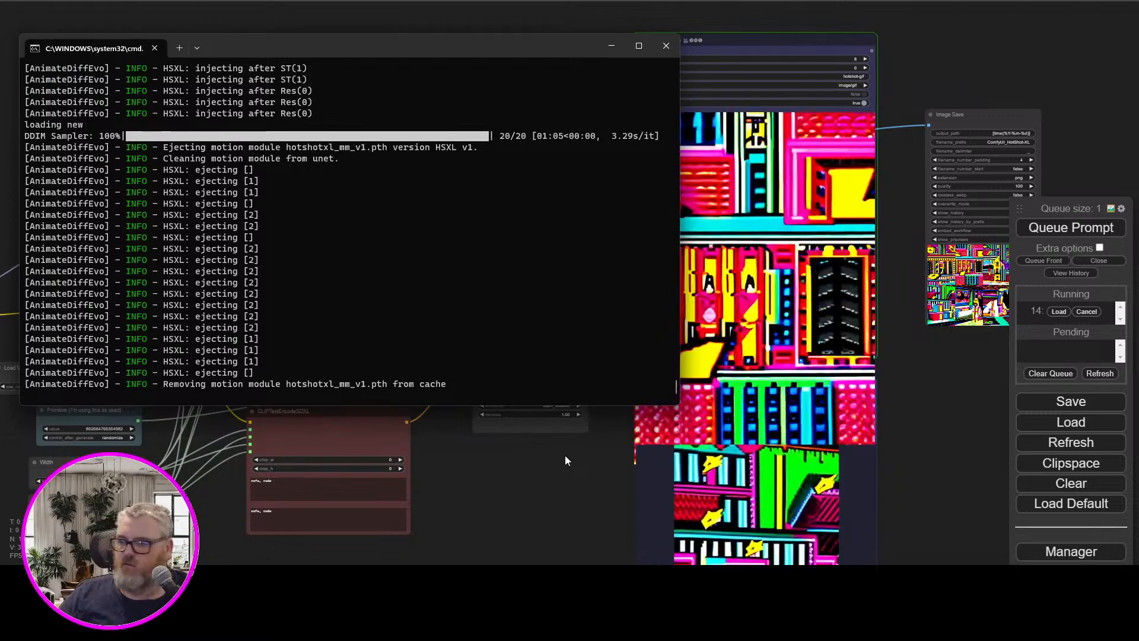
click(566, 459)
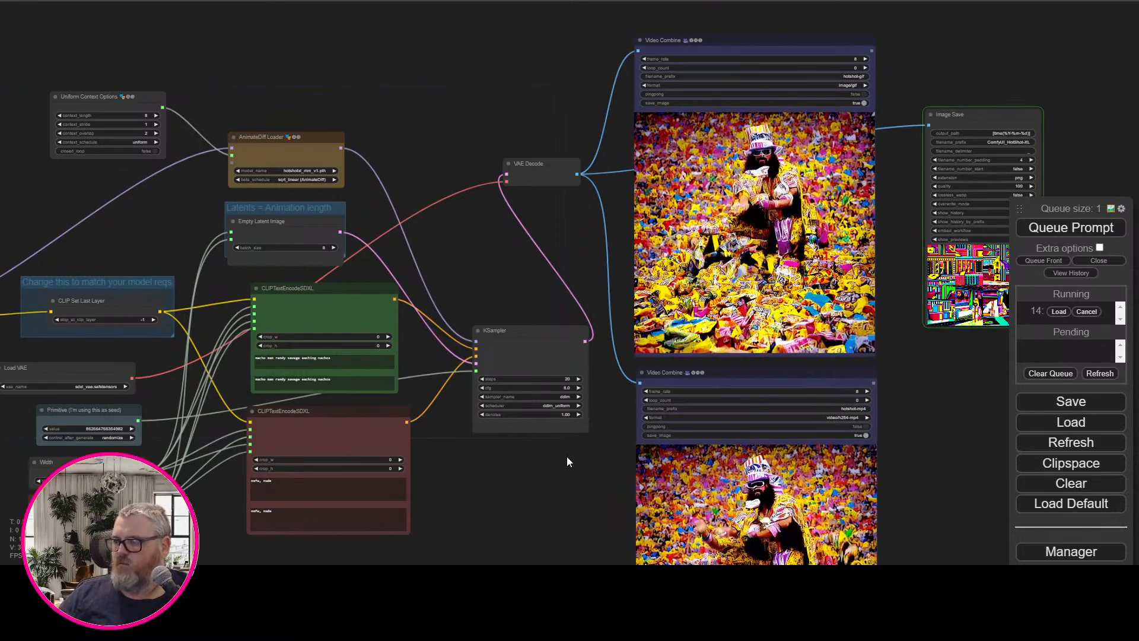
scroll(395, 353, up, 8)
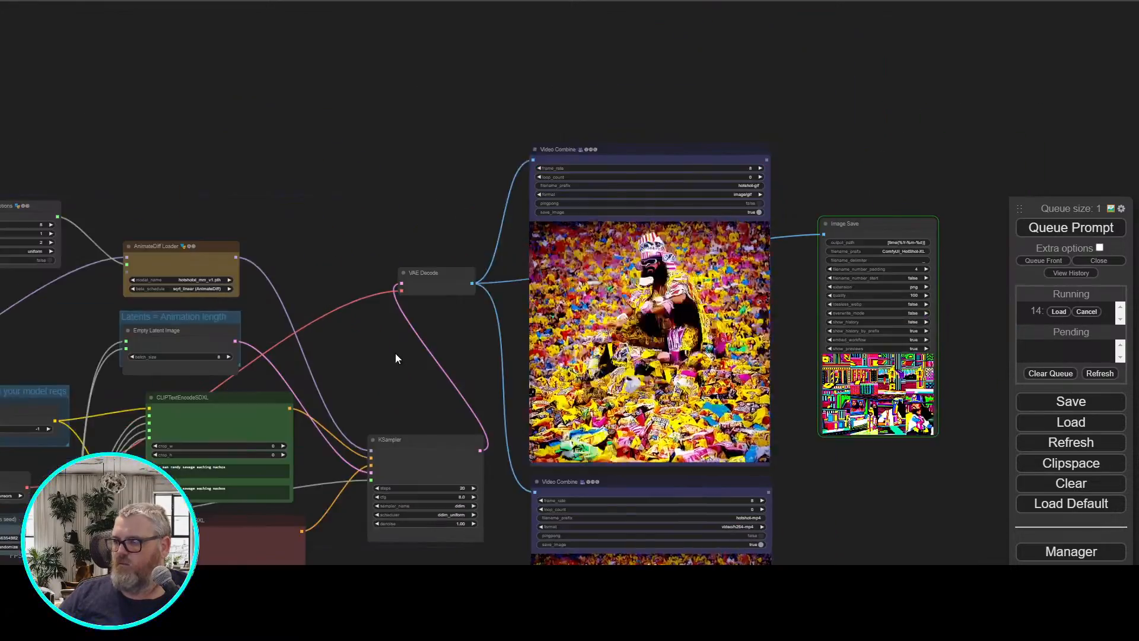
drag(526, 331, 272, 0)
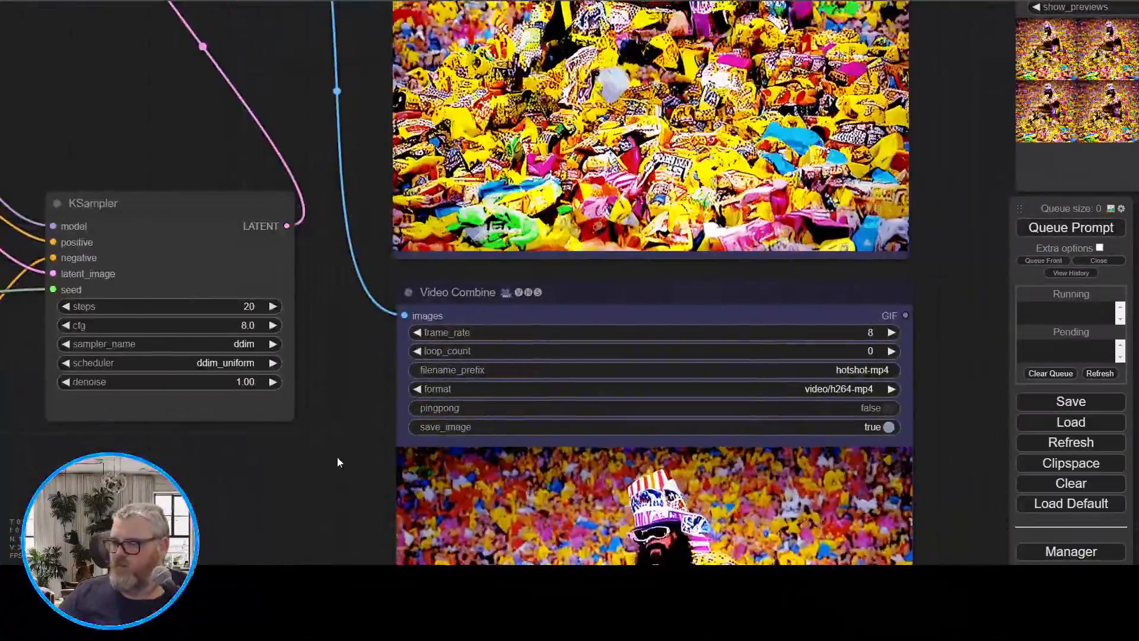
Disconnect the Width and Height links from target_width and target_height on both CLIPTextEncodeSDXL nodes
drag(337, 457, 928, 463)
drag(697, 420, 1079, 295)
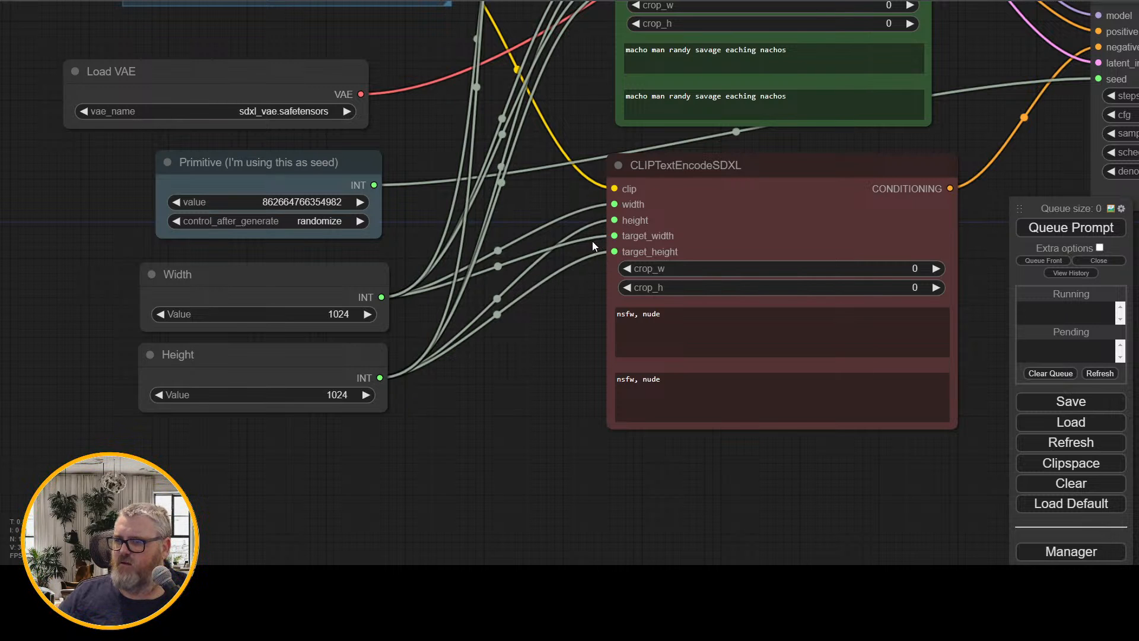
drag(522, 383, 525, 473)
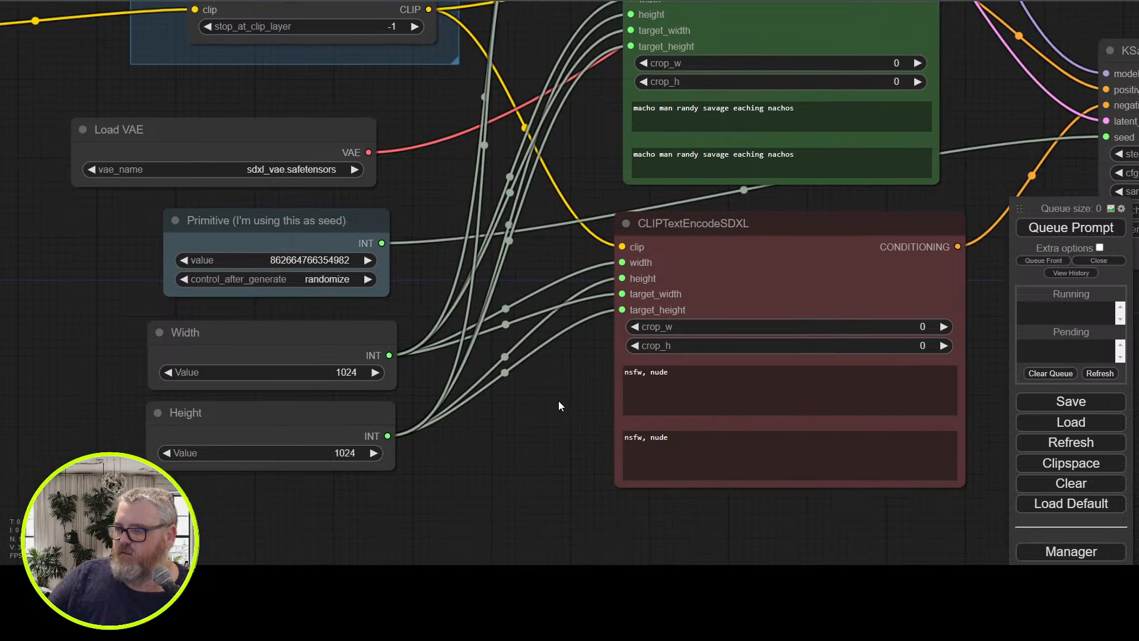
drag(558, 401, 435, 429)
drag(497, 323, 459, 381)
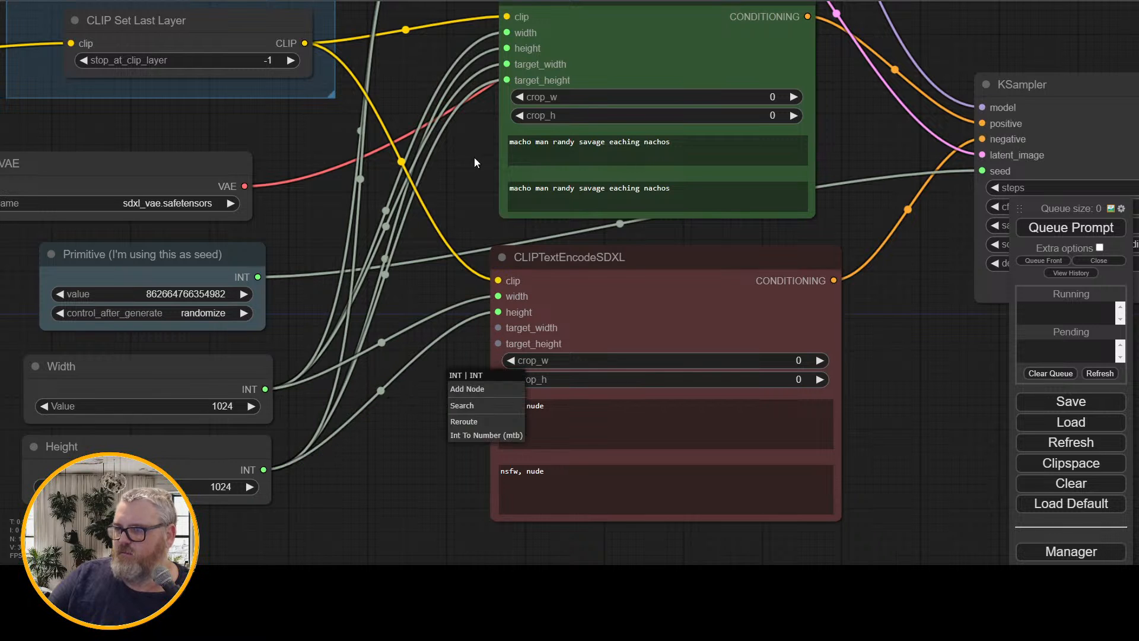
drag(506, 63, 481, 109)
click(458, 140)
Duplicate the Width and Height nodes and place the copies below the originals
drag(391, 510, 536, 288)
click(358, 164)
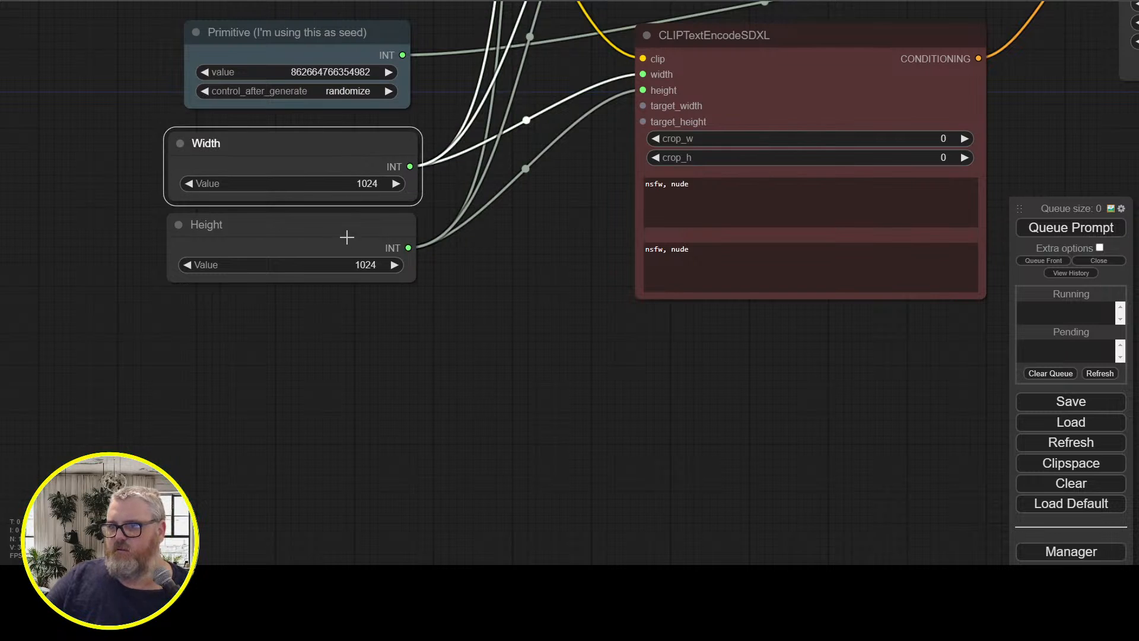
shift+click(346, 231)
key(ctrl+c)
key(ctrl+v)
click(449, 233)
drag(448, 233, 279, 338)
drag(472, 313, 297, 407)
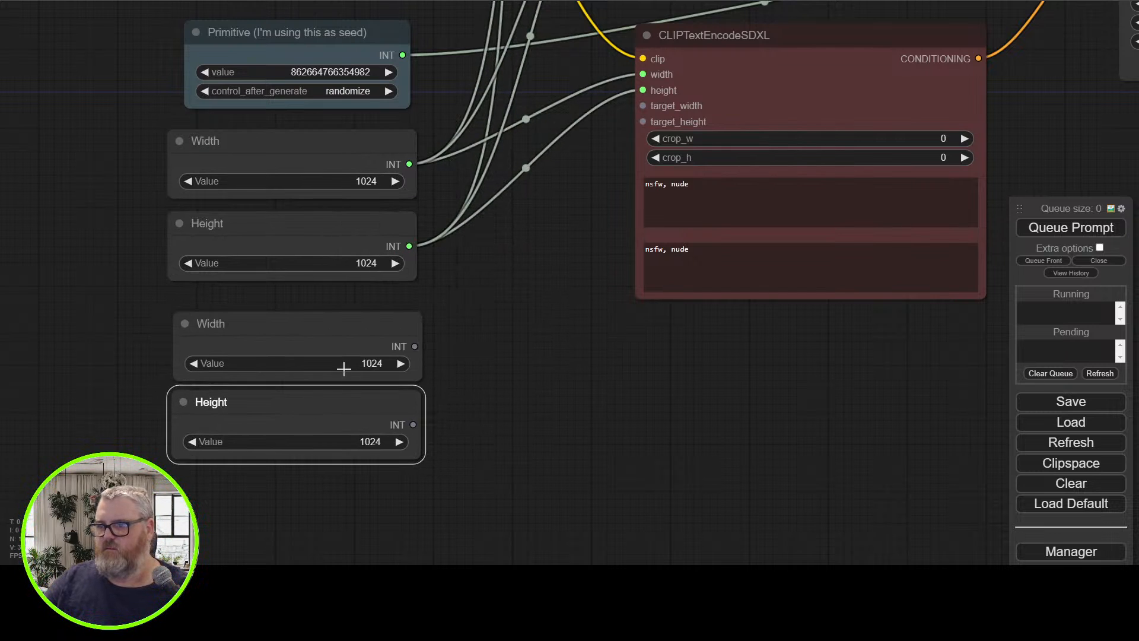
Set the values of the duplicated Width and Height nodes to 512
click(343, 369)
key(BackSpace)
key(BackSpace)
key(BackSpace)
key(BackSpace)
text(512)
key(Return)
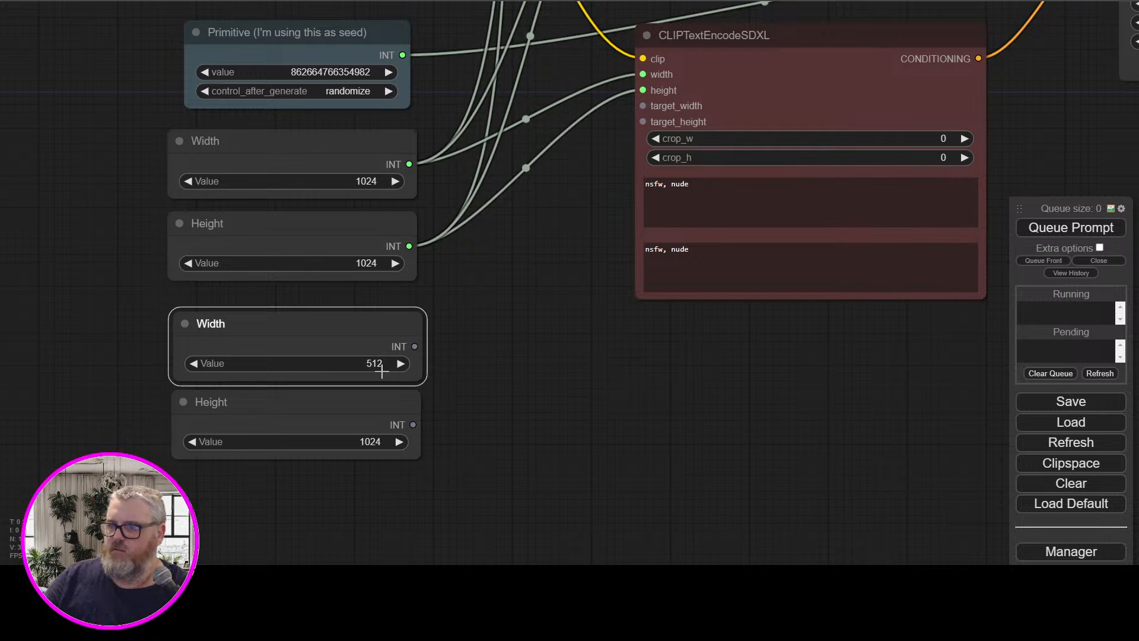
click(365, 444)
key(BackSpace)
key(BackSpace)
key(BackSpace)
key(BackSpace)
text(512)
key(Return)
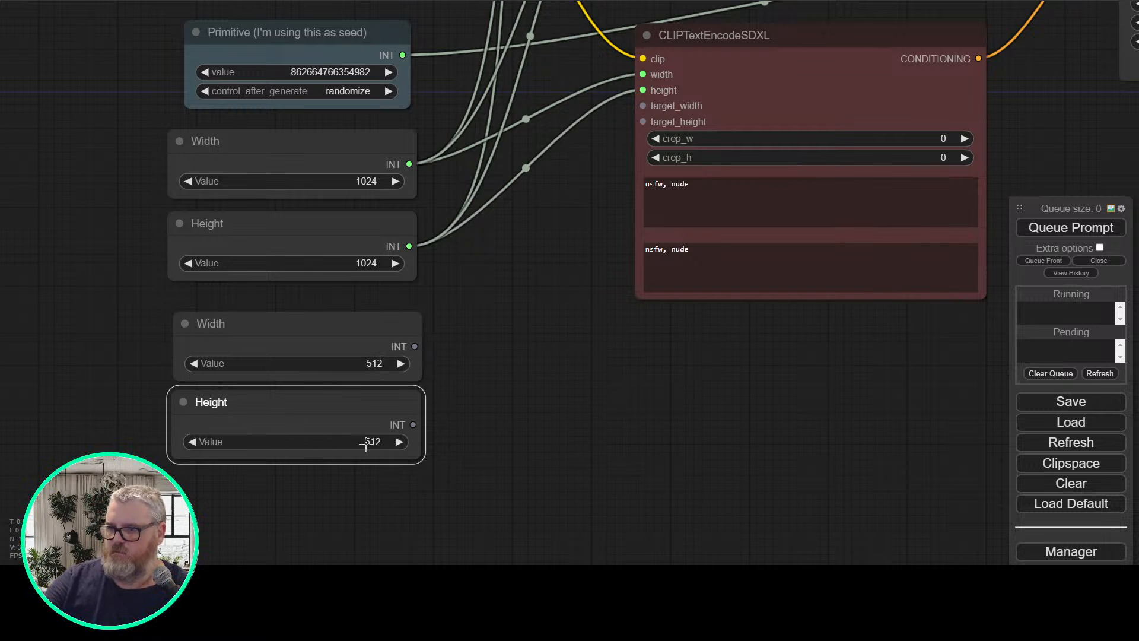
Connect the 512 Width and Height nodes to target_width and target_height on both CLIPTextEncodeSDXL nodes
click(499, 334)
drag(592, 294, 402, 422)
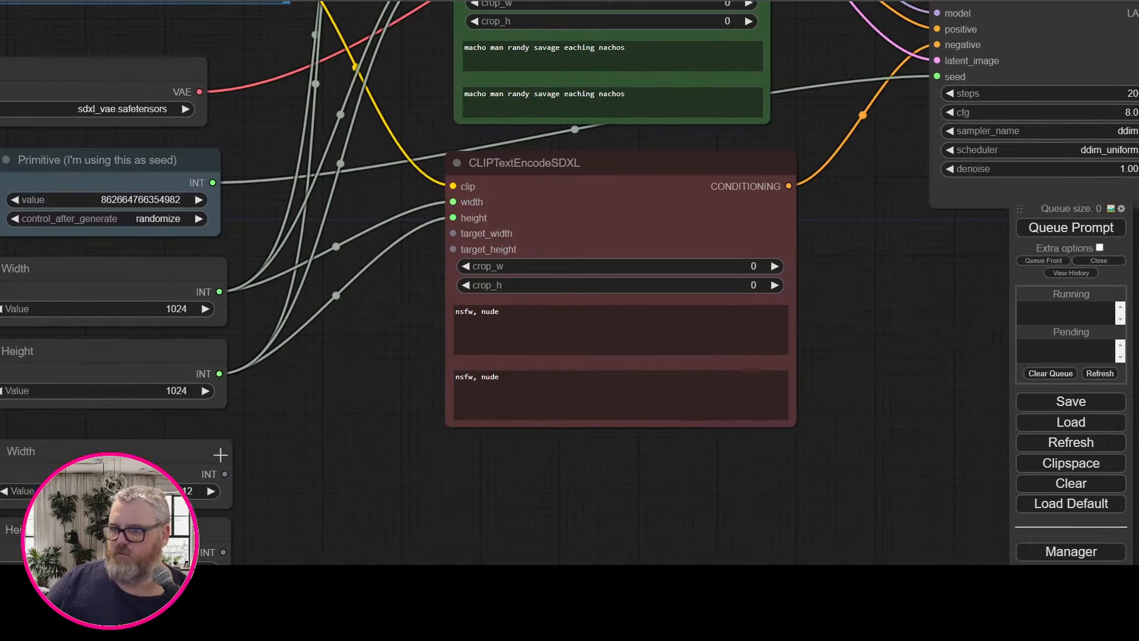
drag(363, 290, 453, 21)
scroll(434, 103, up, 2)
scroll(435, 104, down, 7)
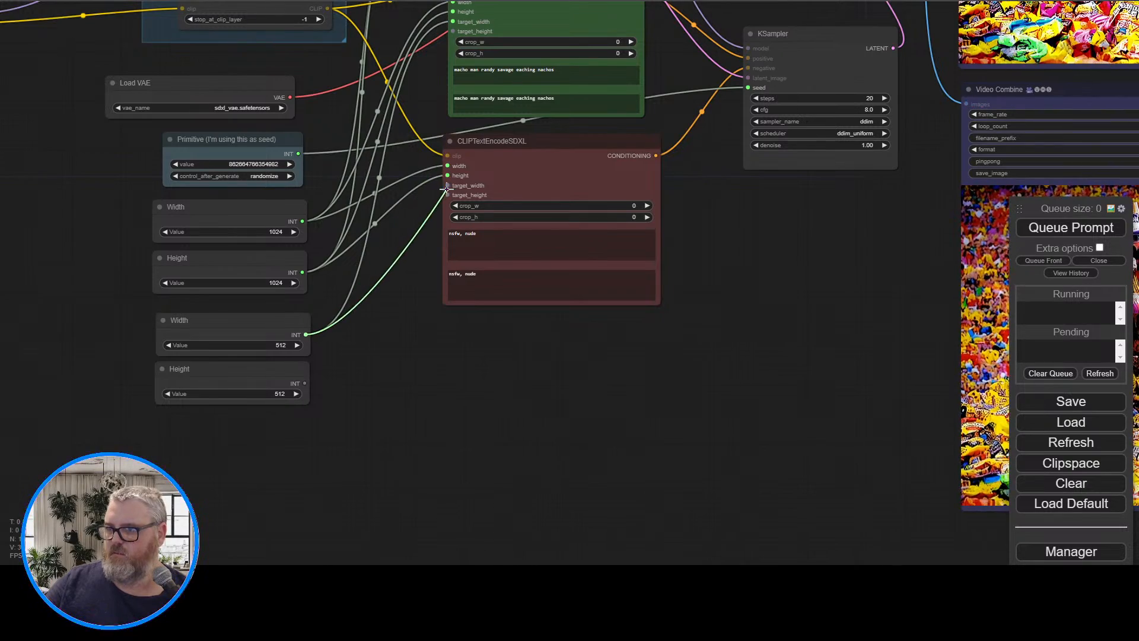
drag(304, 383, 453, 31)
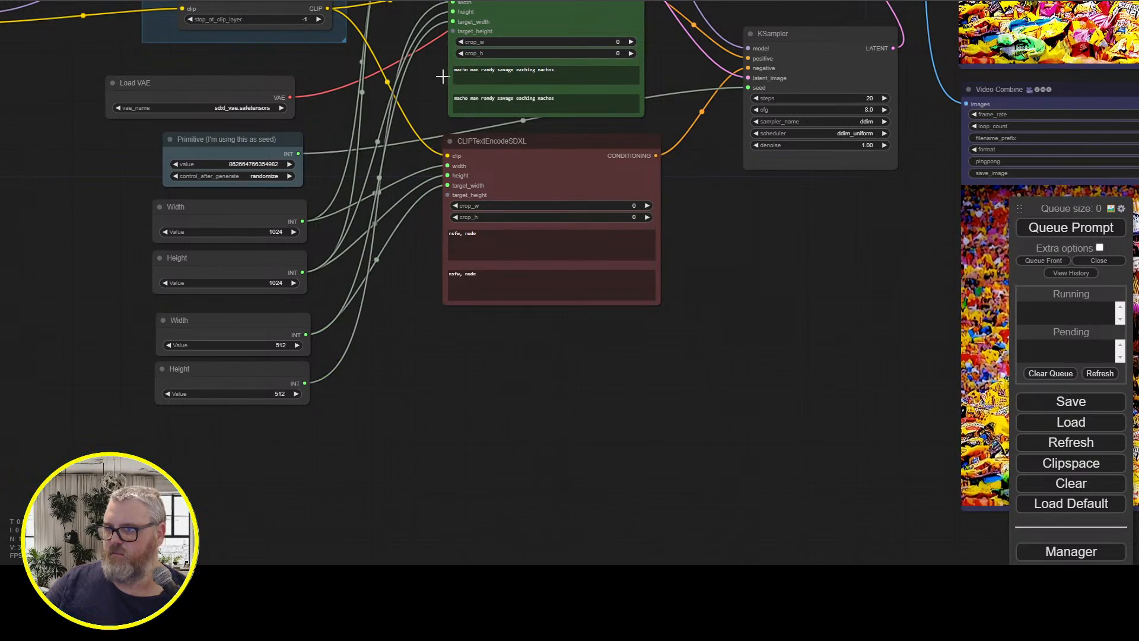
drag(305, 383, 452, 33)
drag(304, 384, 449, 194)
drag(258, 384, 238, 412)
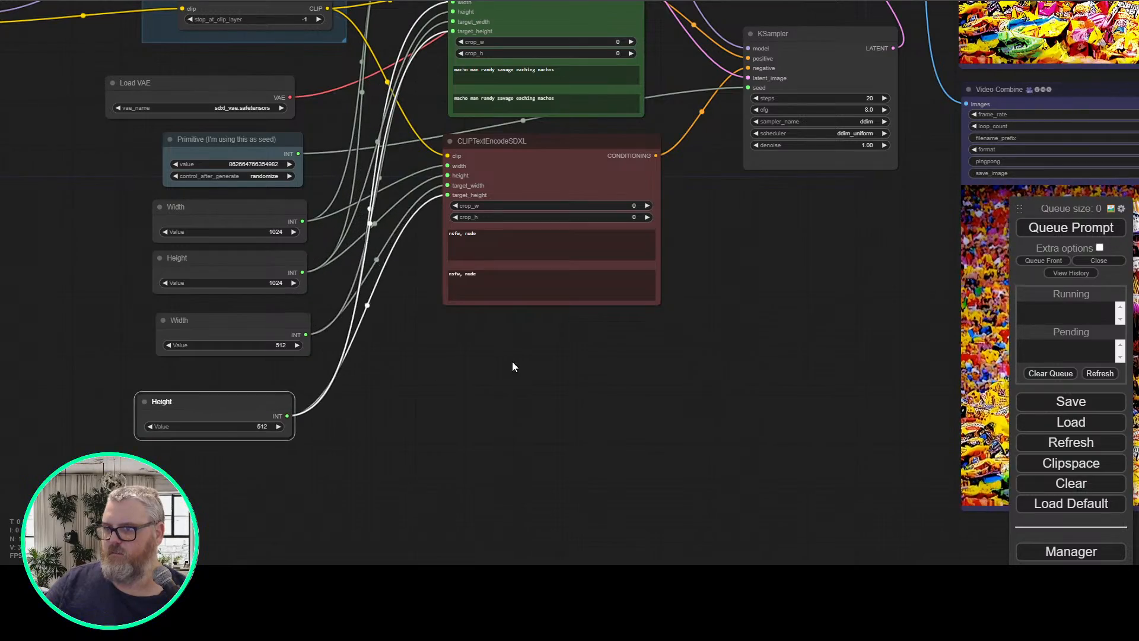
Rewire the green CLIPTextEncodeSDXL node's width input to the 1024 Width node
drag(512, 361, 546, 480)
drag(490, 120, 475, 123)
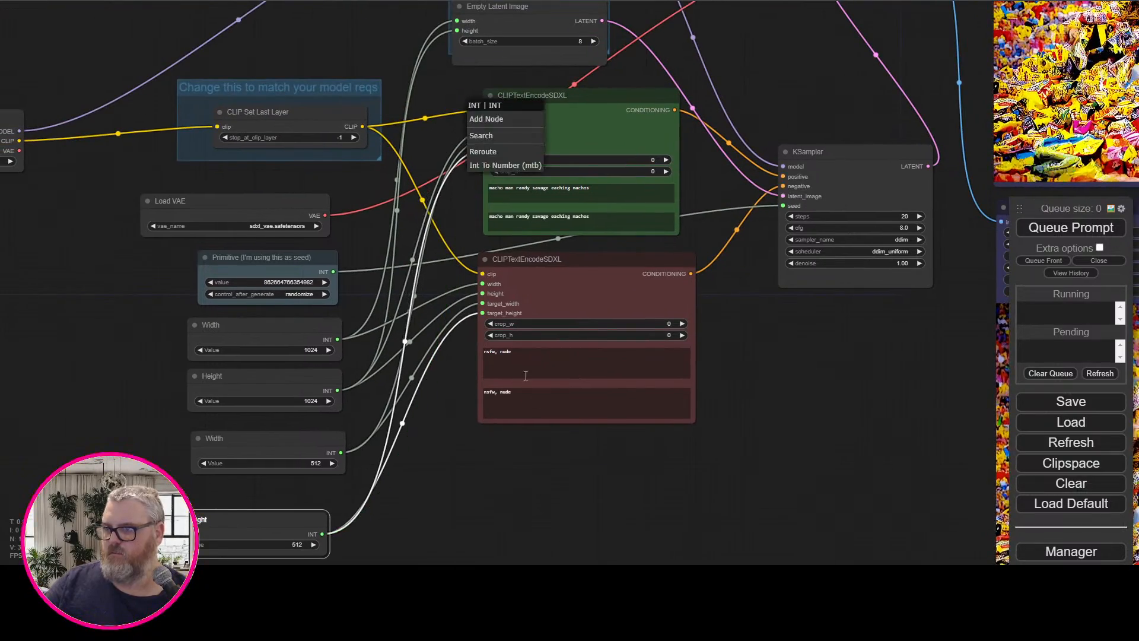
click(449, 440)
drag(267, 521, 288, 494)
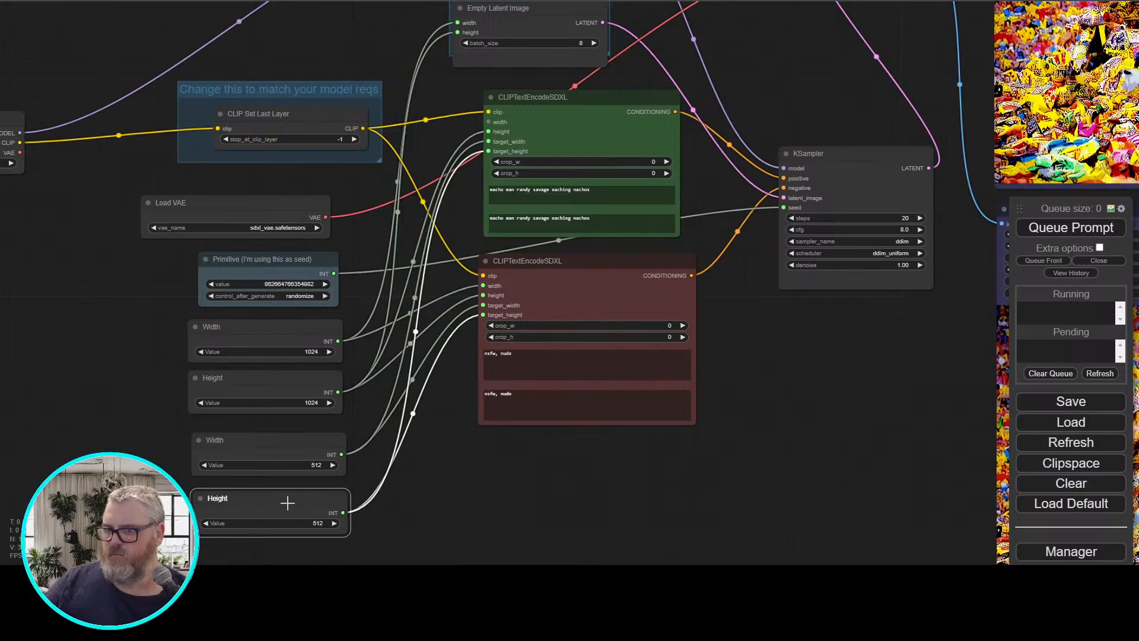
click(287, 321)
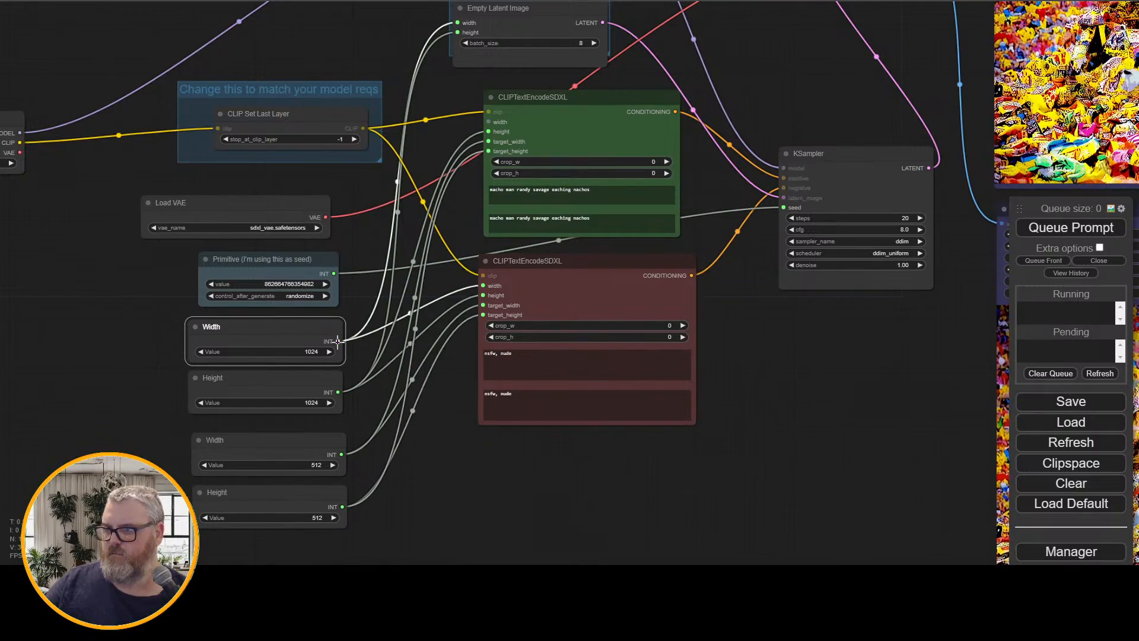
drag(439, 220, 488, 121)
Tidy the two Width and two Height nodes into a compact column beneath the seed primitive
mouse_move(292, 332)
mouse_down()
mouse_move(264, 330)
mouse_move(279, 333)
mouse_up()
click(285, 384)
drag(285, 383, 288, 386)
drag(308, 450, 311, 453)
mouse_move(301, 492)
mouse_down()
mouse_move(293, 503)
mouse_move(306, 500)
mouse_up()
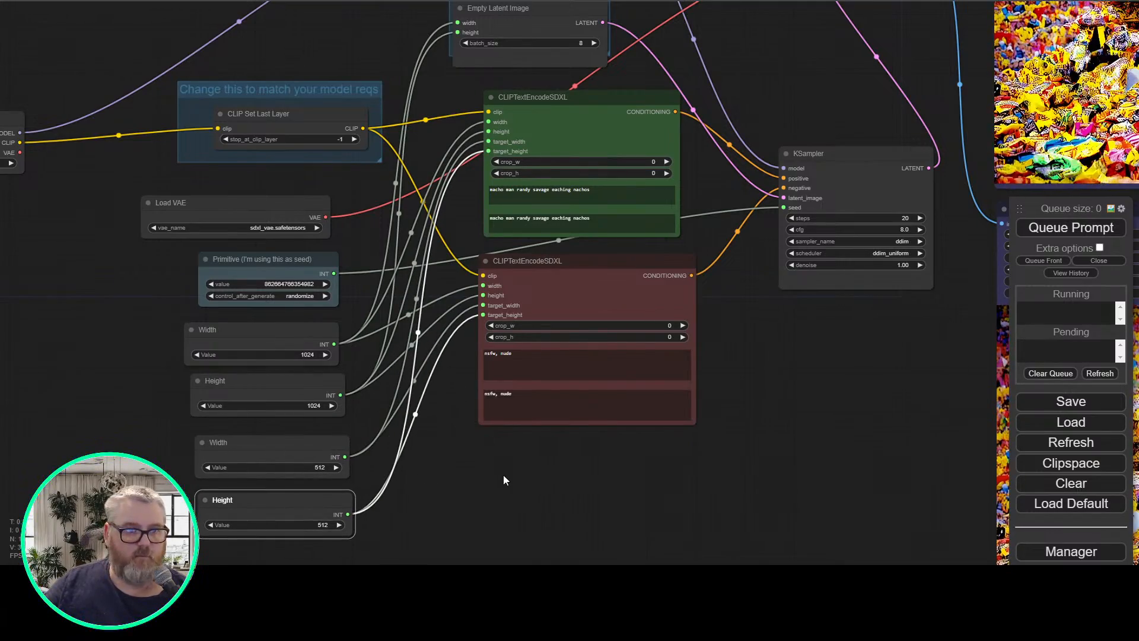
scroll(534, 468, up, 3)
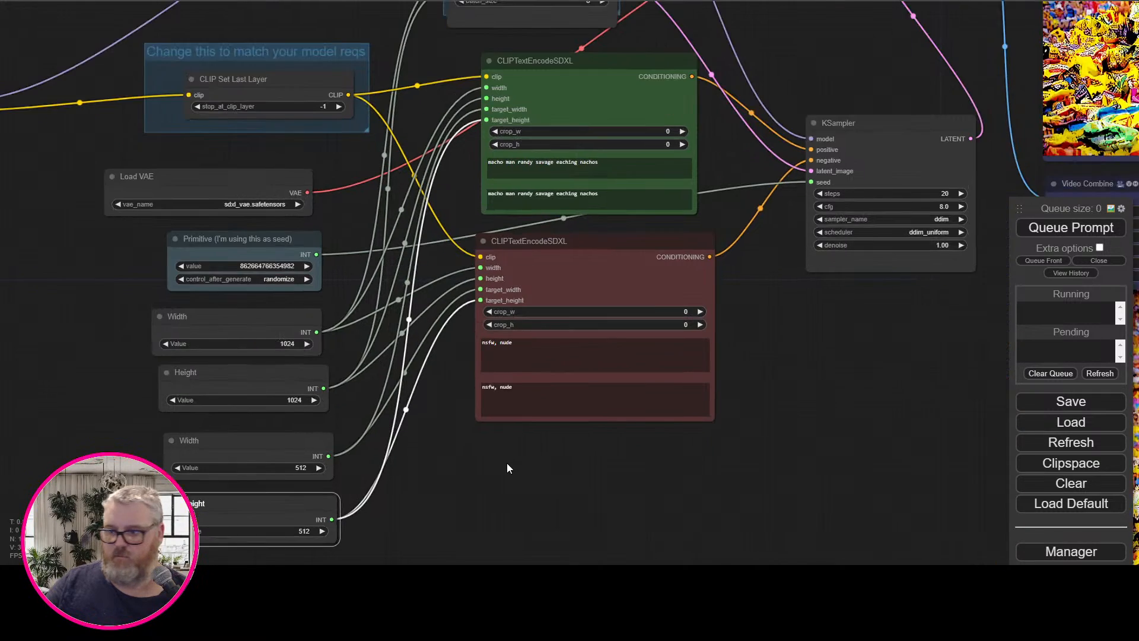
drag(205, 436, 196, 429)
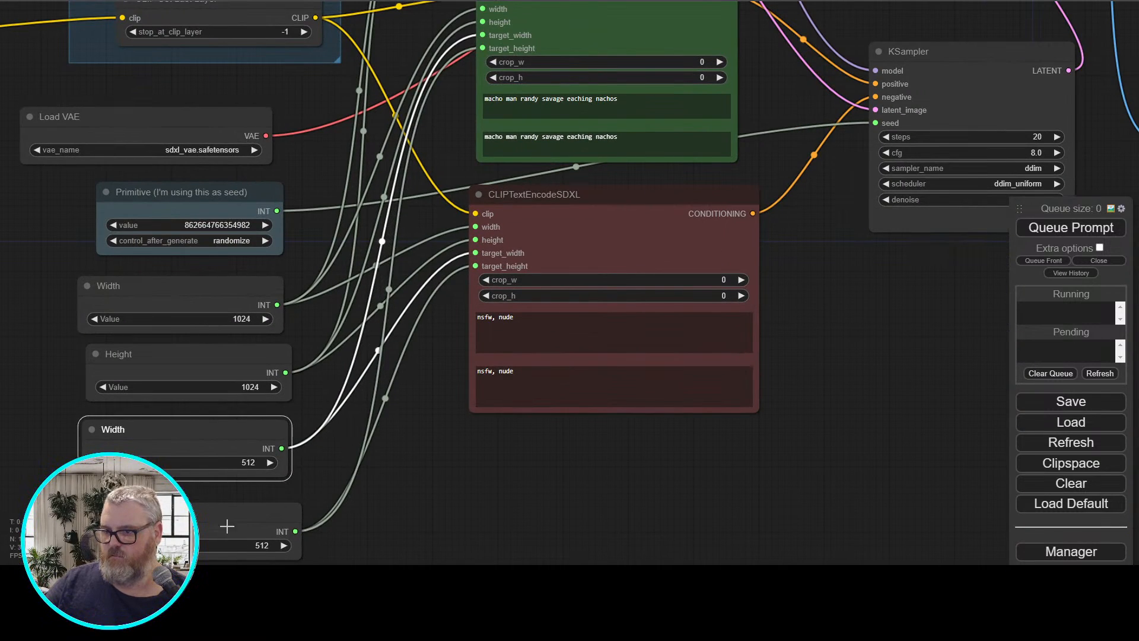
drag(226, 511, 213, 495)
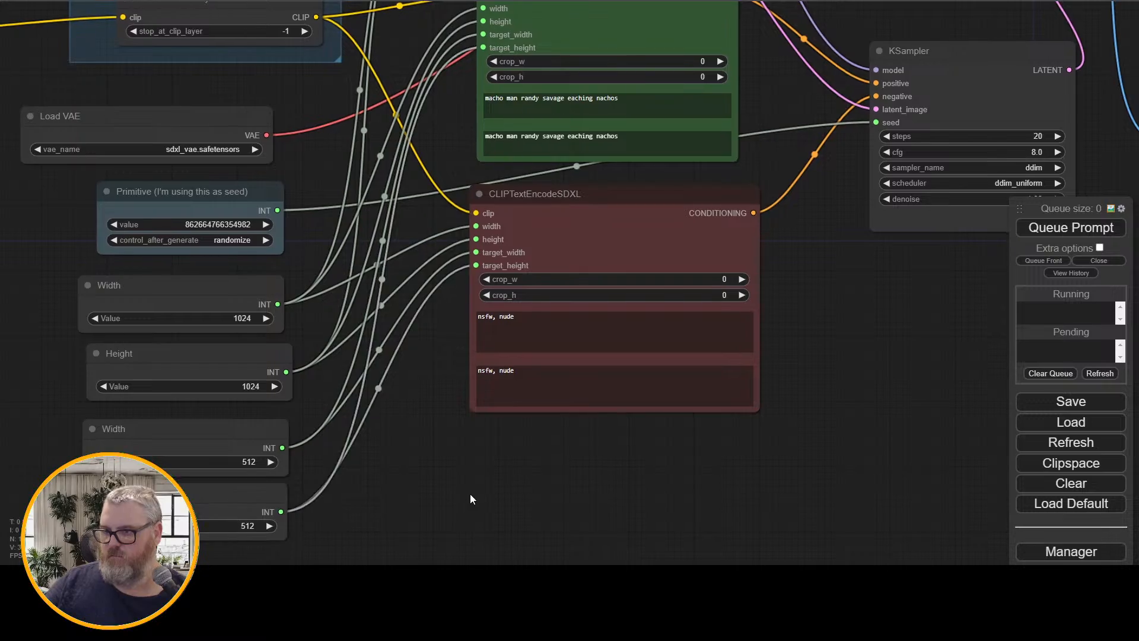
Queue the generation with width and height at 1024 and target width and height at 512
scroll(529, 459, down, 3)
scroll(588, 475, down, 2)
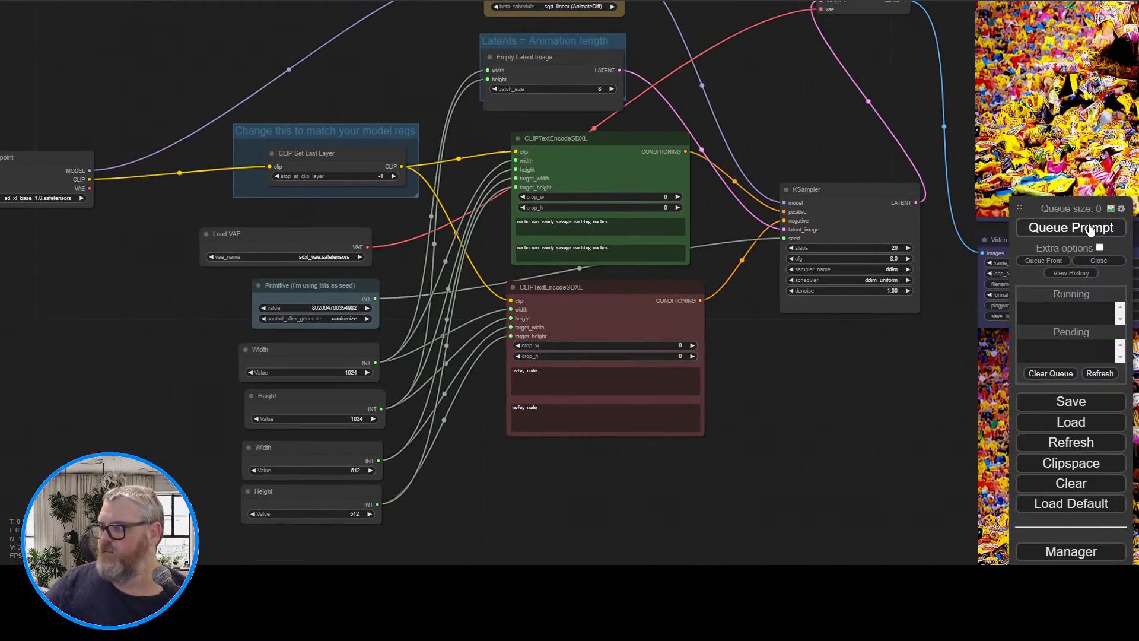
Reposition the Uniform Context Options, red CLIPTextEncodeSDXL and KSampler nodes to tidy the layout
drag(836, 414, 612, 429)
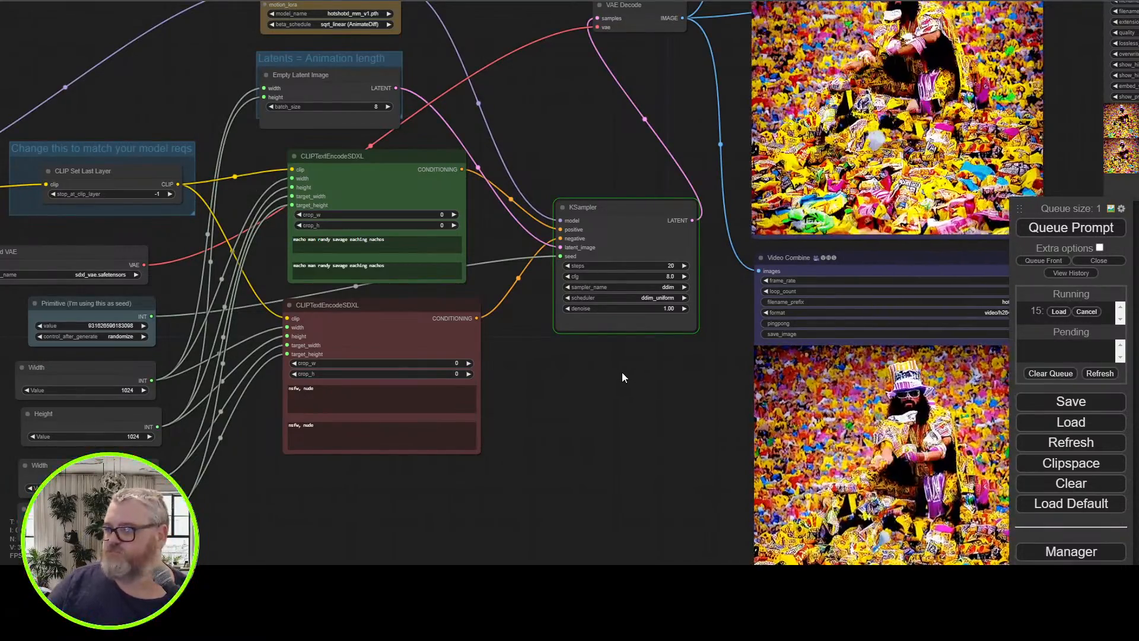
drag(621, 372, 814, 509)
drag(336, 63, 343, 201)
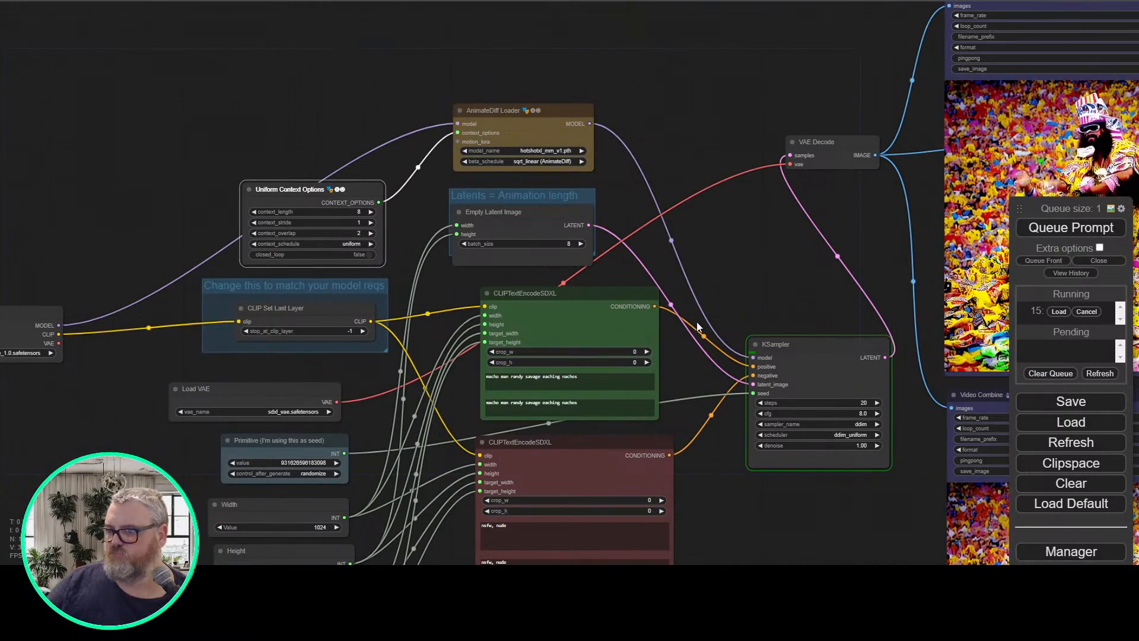
drag(736, 280, 685, 134)
drag(541, 308, 547, 302)
click(736, 399)
drag(770, 218, 736, 203)
Examine the animation previews generated with the 512 target size
drag(746, 387, 553, 431)
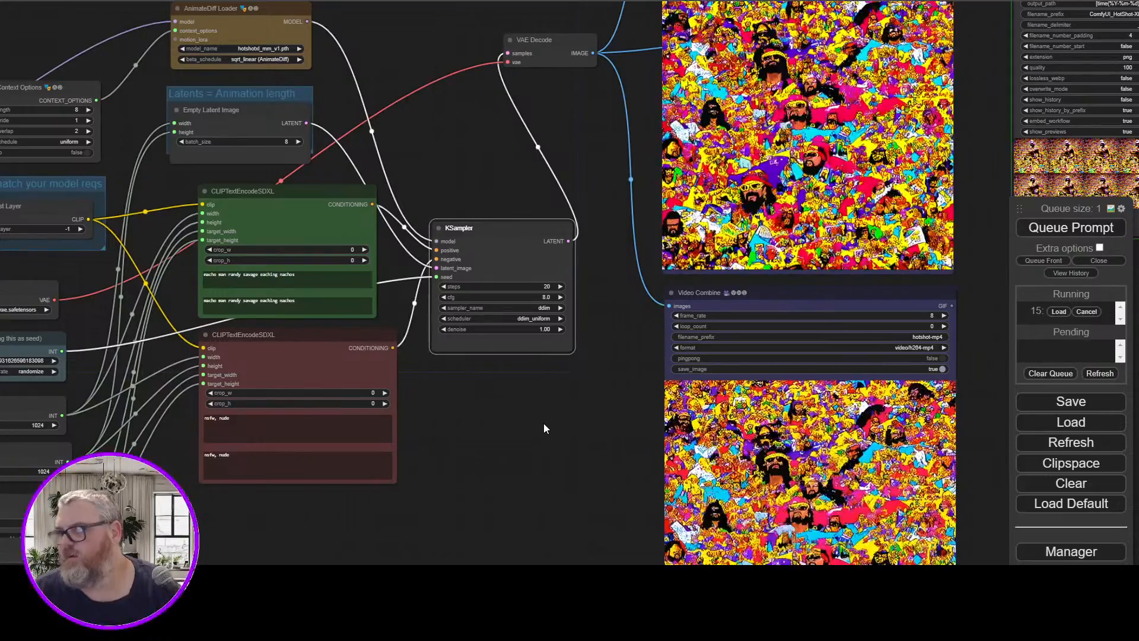
scroll(501, 176, up, 2)
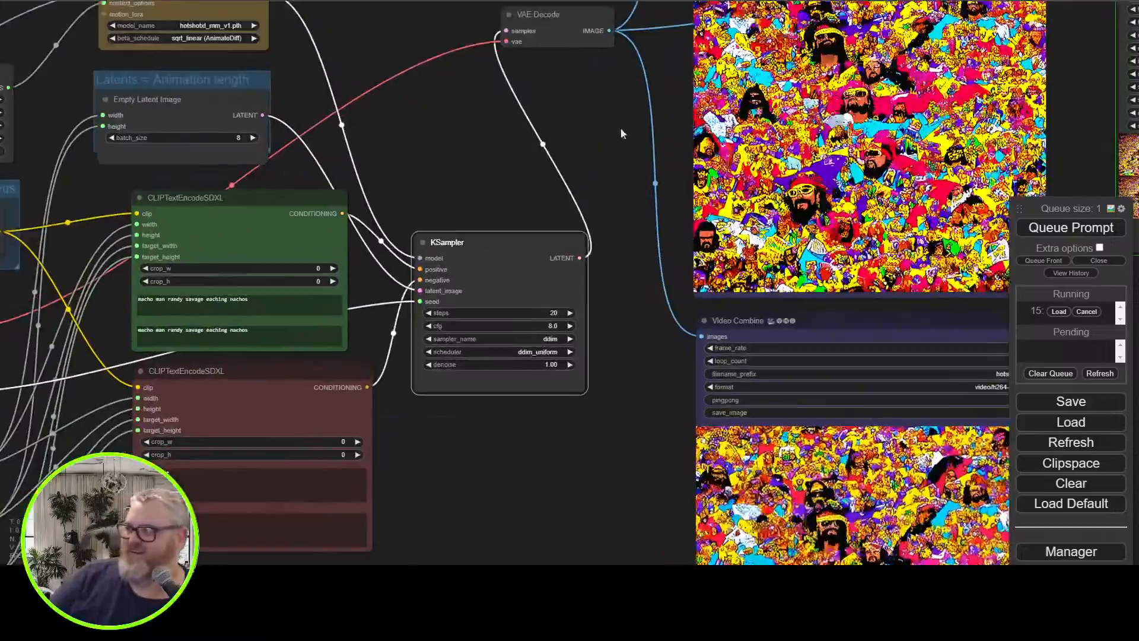
drag(623, 104, 203, 330)
scroll(205, 326, up, 4)
scroll(233, 358, down, 5)
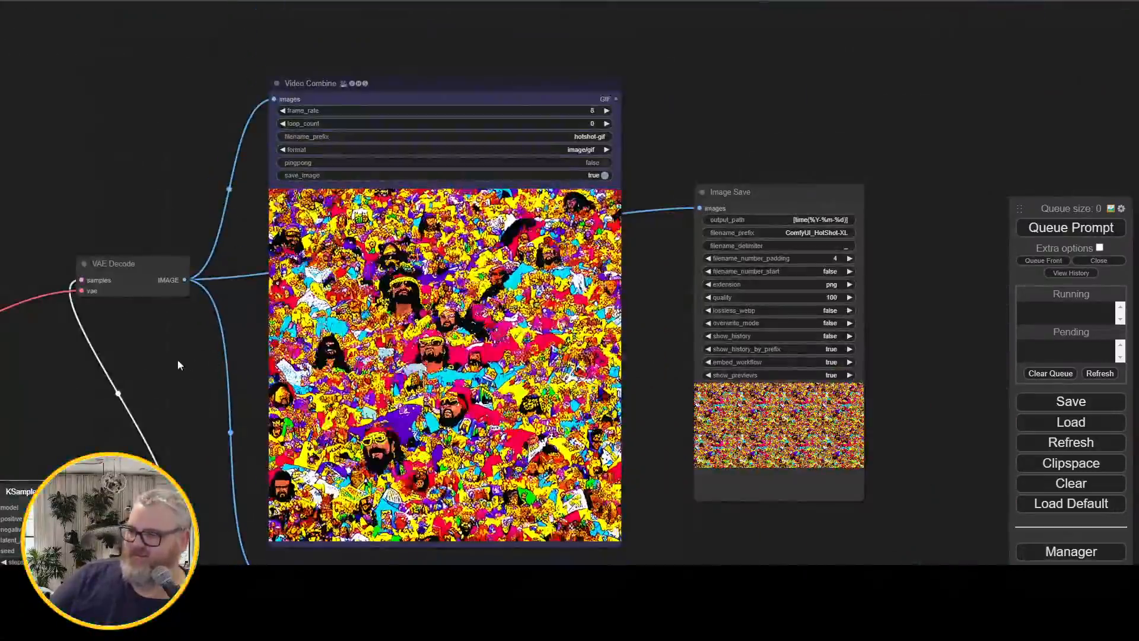
Disconnect width, height, target_width and target_height on the red CLIPTextEncodeSDXL node
drag(178, 361, 909, 101)
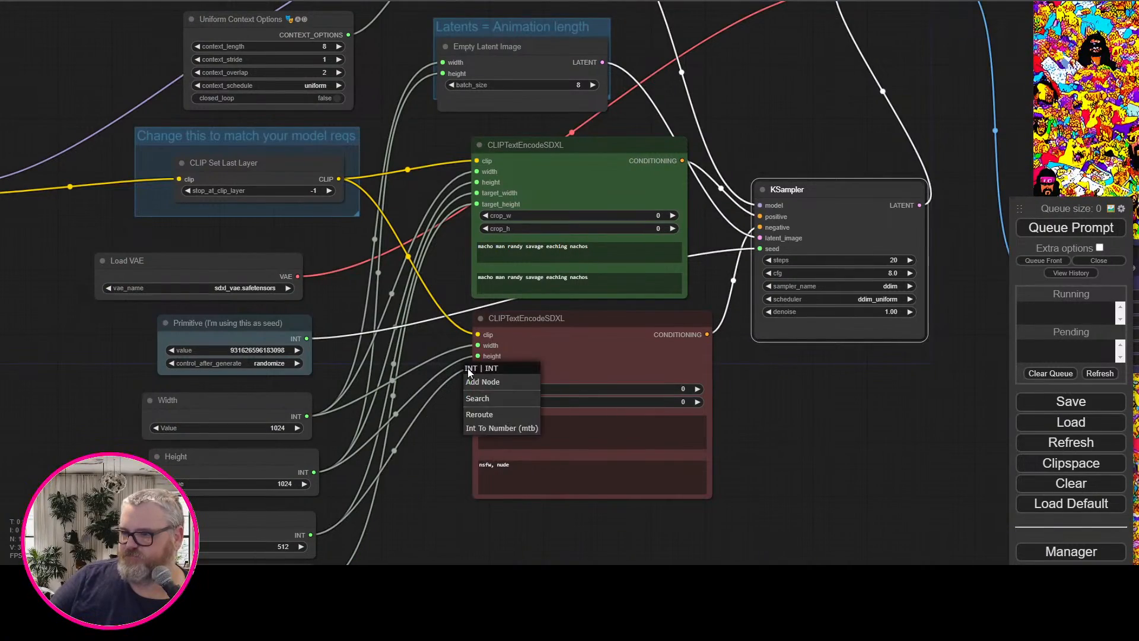
click(458, 368)
drag(478, 367, 463, 351)
click(454, 357)
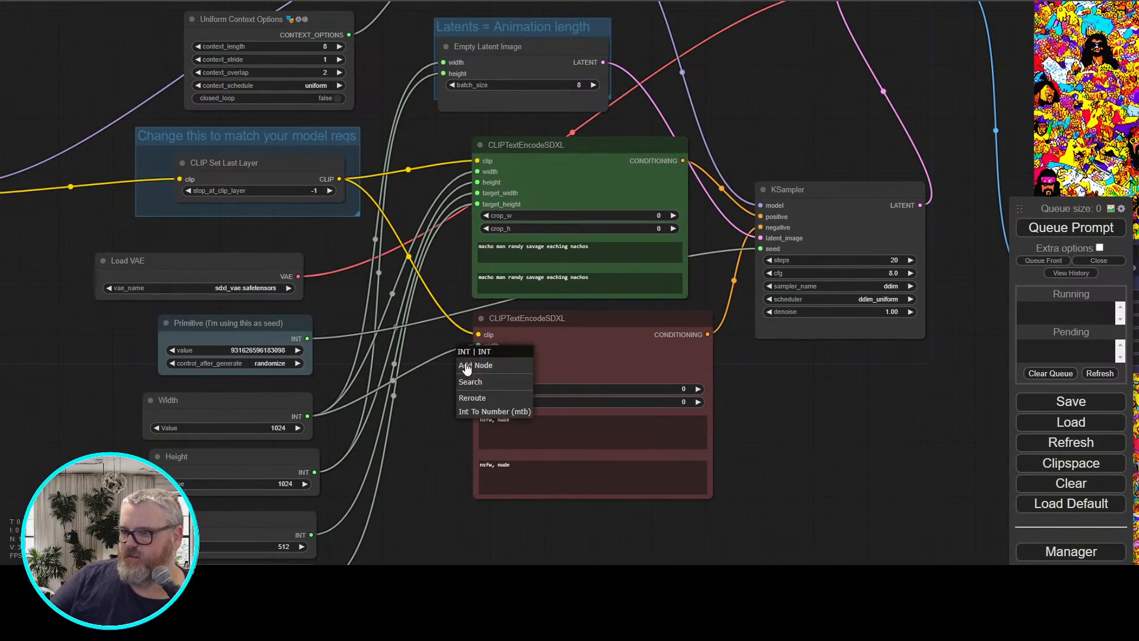
click(465, 226)
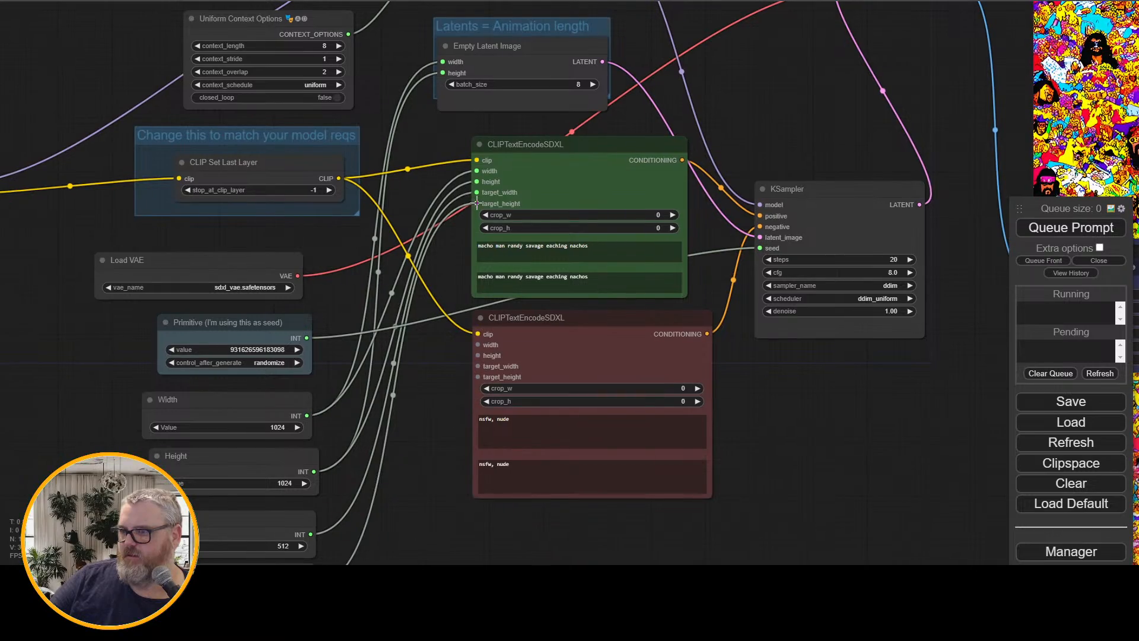
Unlink the green encoder's size inputs and connect the 1024 Width and Height nodes to target_width and target_height on both CLIPTextEncodeSDXL nodes
drag(478, 204, 439, 169)
click(463, 195)
click(462, 194)
click(456, 192)
click(442, 182)
click(400, 211)
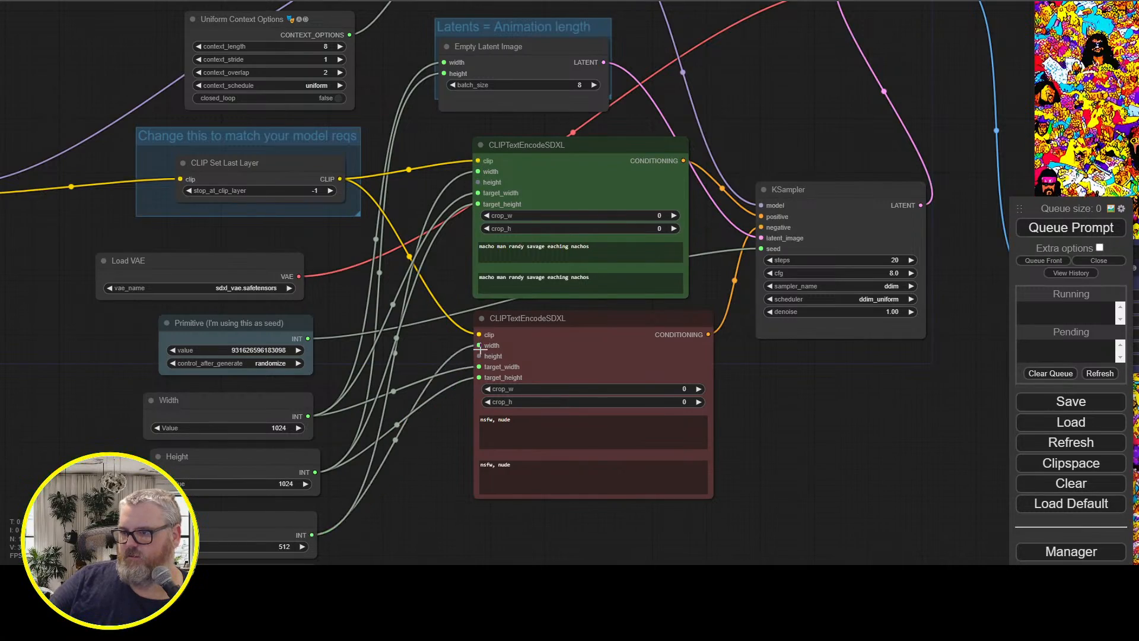
Connect the 512 Width and Height nodes to width and height on the CLIPTextEncodeSDXL nodes
drag(436, 529, 426, 475)
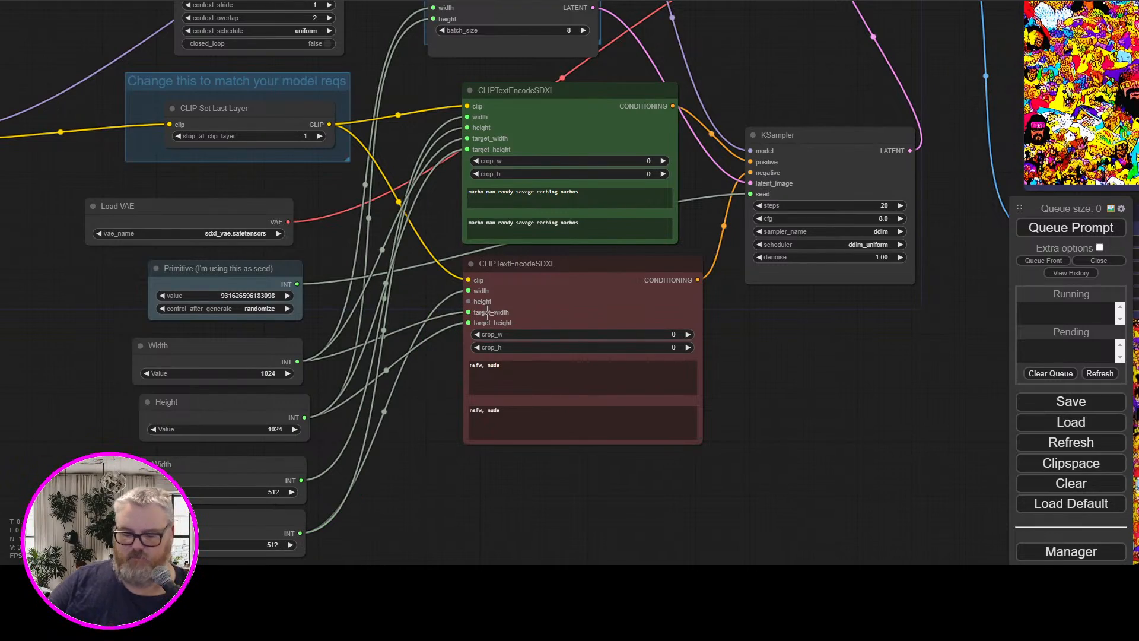
drag(467, 291, 433, 306)
click(427, 469)
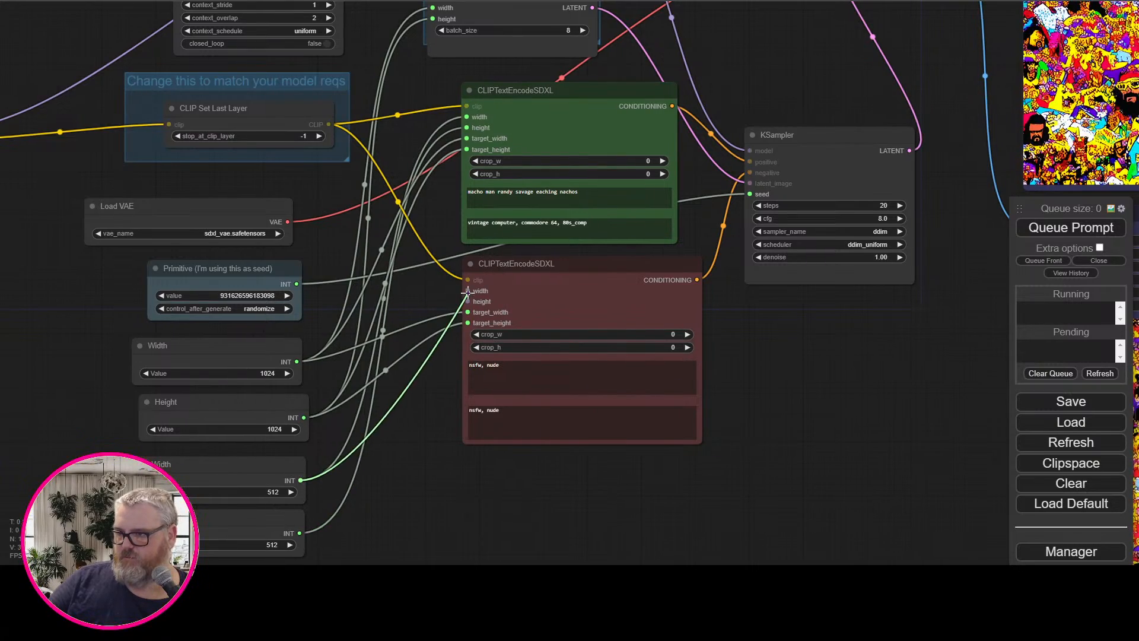
drag(430, 421, 429, 421)
click(421, 521)
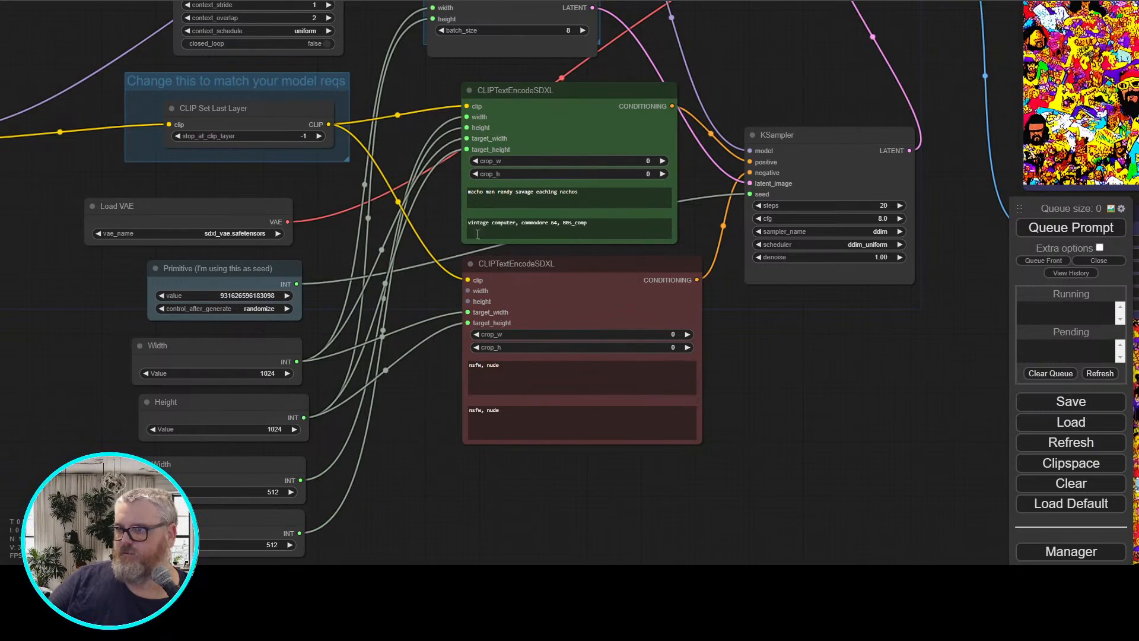
Nudge the green CLIPTextEncodeSDXL and 1024 Width nodes, and queue the generation with the swapped size wiring
drag(517, 120, 519, 117)
drag(233, 351, 242, 345)
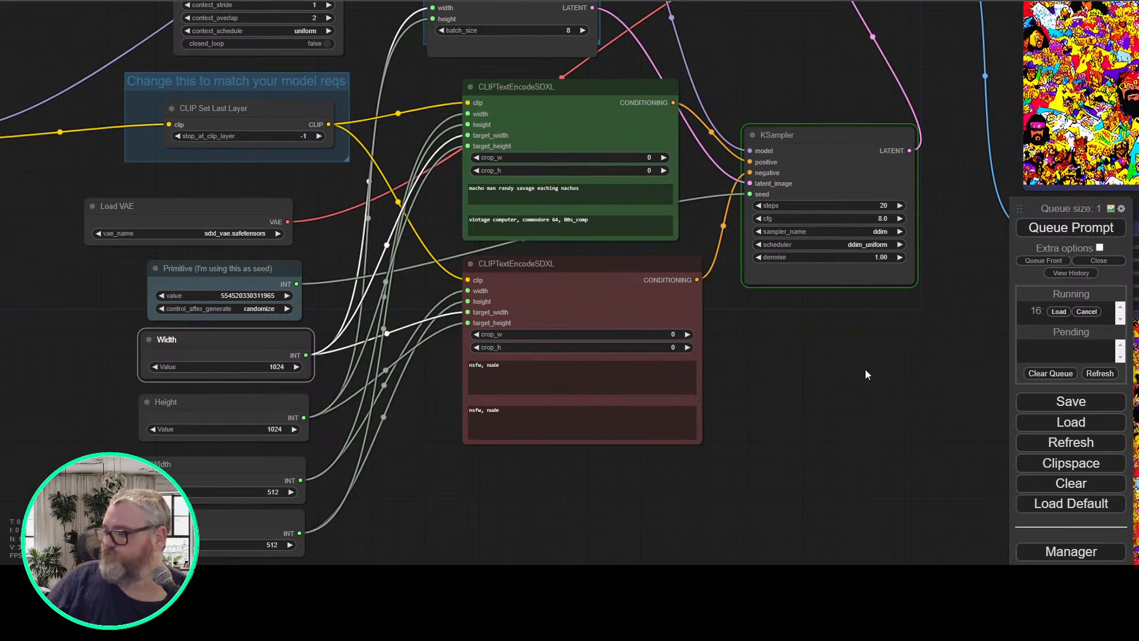
Examine the previous animation preview closely and check the KSampler progress of the running generation
drag(878, 336, 396, 588)
drag(505, 252, 233, 315)
scroll(412, 287, up, 2)
scroll(316, 300, up, 2)
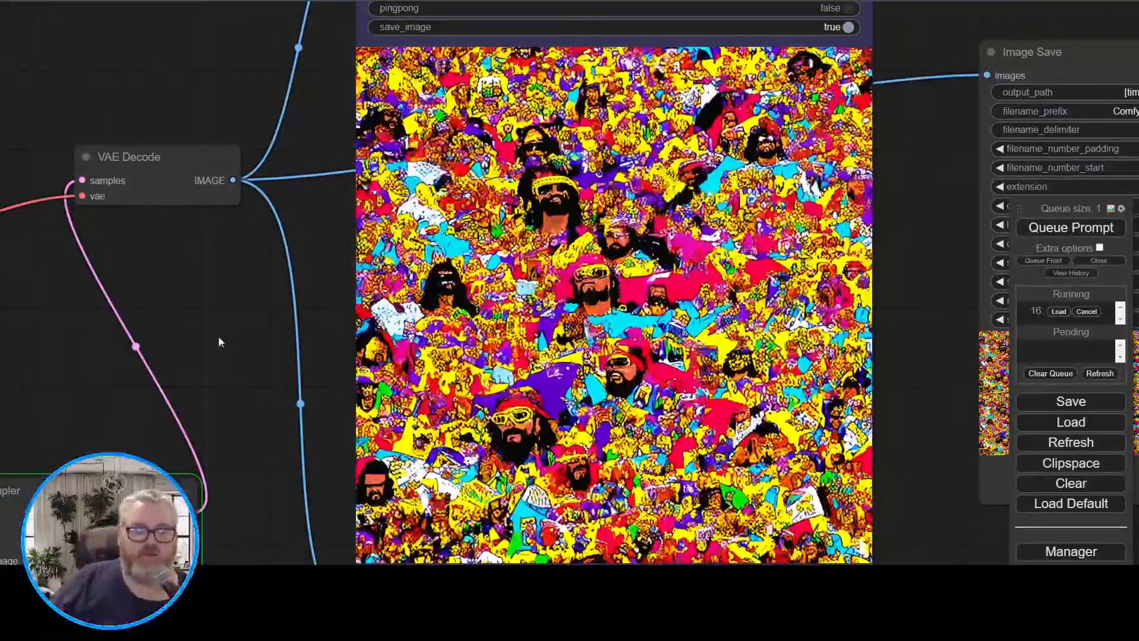
drag(229, 427, 243, 313)
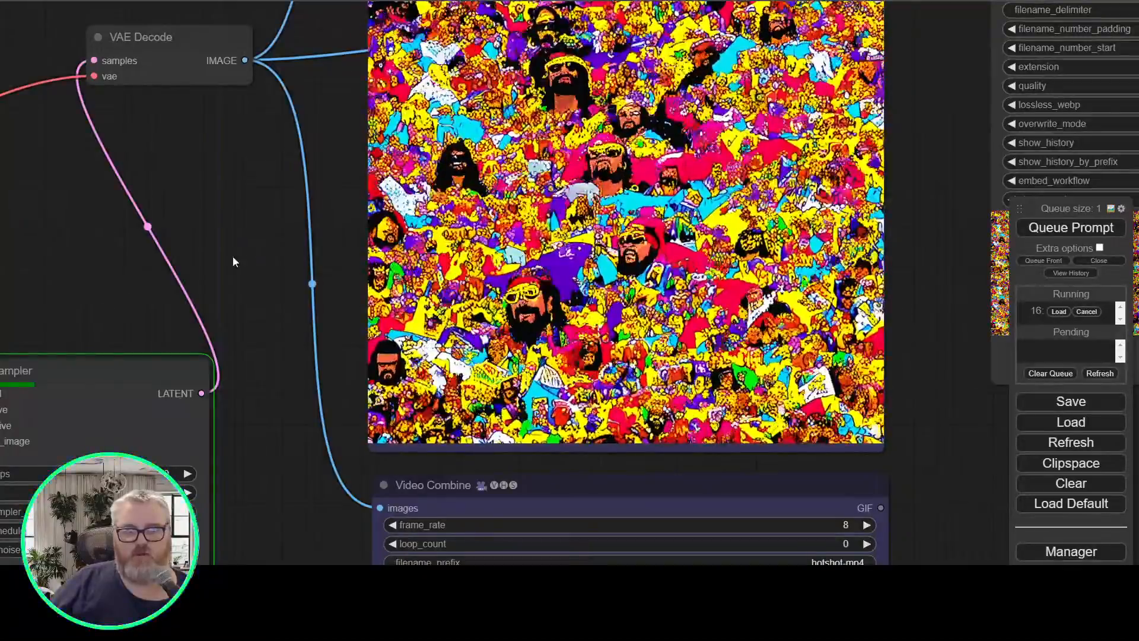
drag(230, 281, 393, 22)
scroll(279, 358, down, 4)
drag(258, 398, 628, 401)
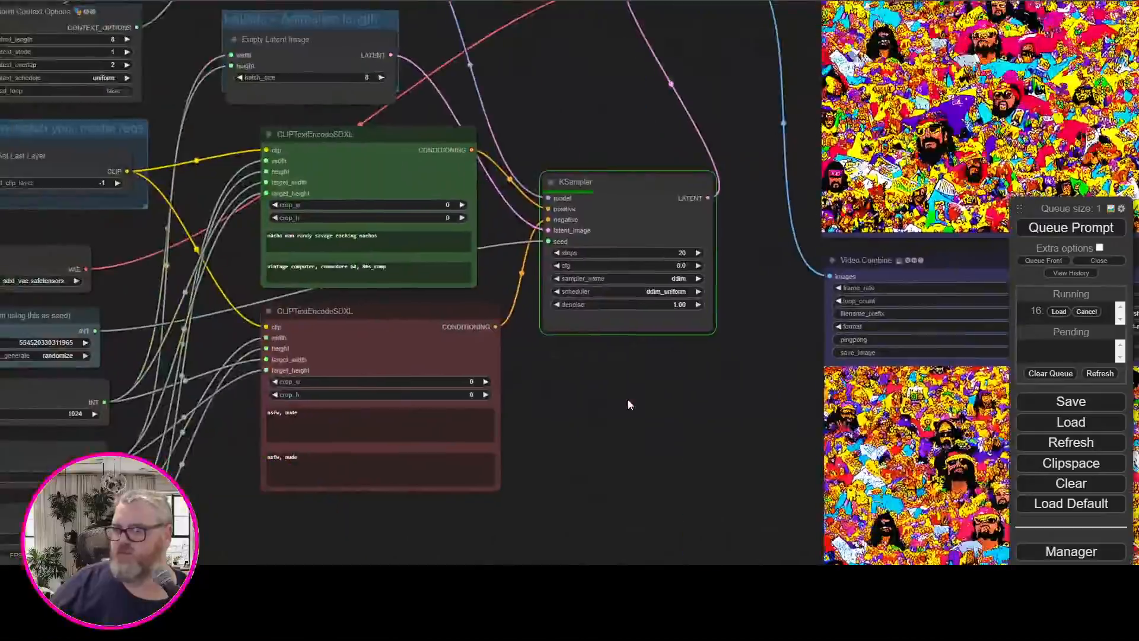
Replace the green encoder's second prompt with a copy of its first prompt, "macho man randy savage eaching nachos"
scroll(627, 405, up, 4)
drag(274, 161, 102, 157)
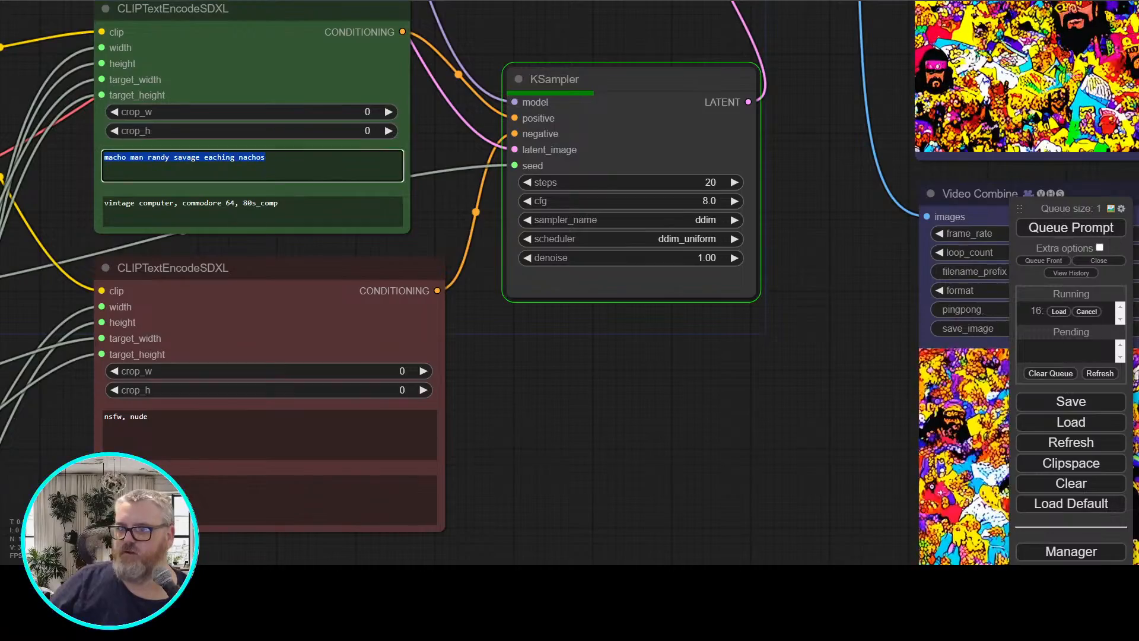
key(ctrl+c)
drag(279, 203, 103, 203)
key(ctrl+v)
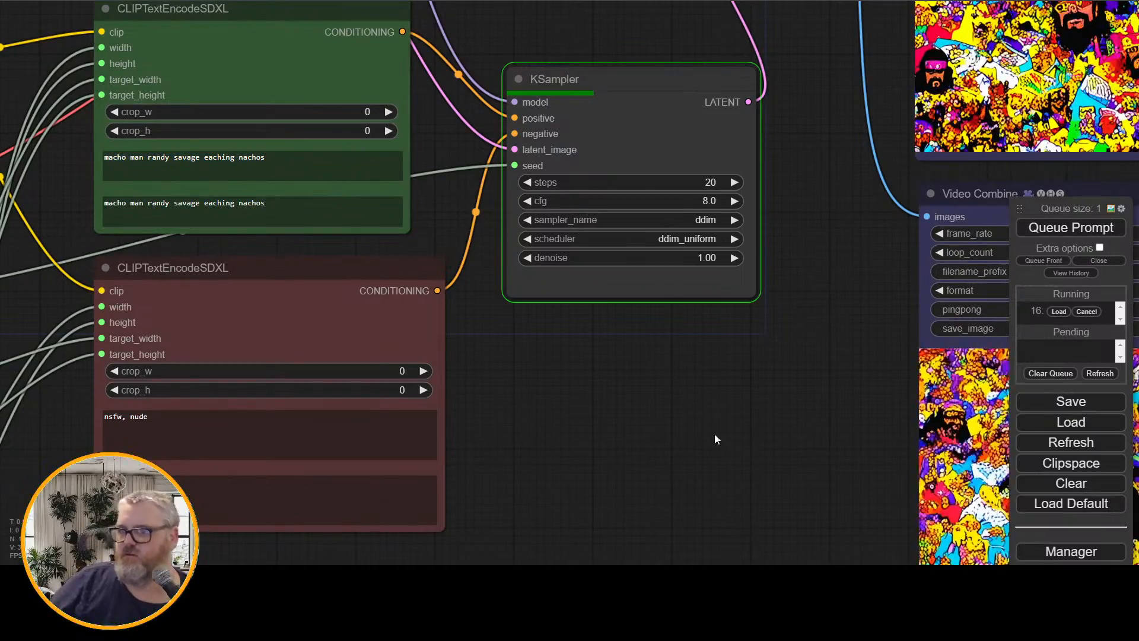
Examine the previous animation in the Video Combine and Image Save previews while checking the KSampler's progress
drag(640, 427, 360, 496)
drag(514, 441, 259, 521)
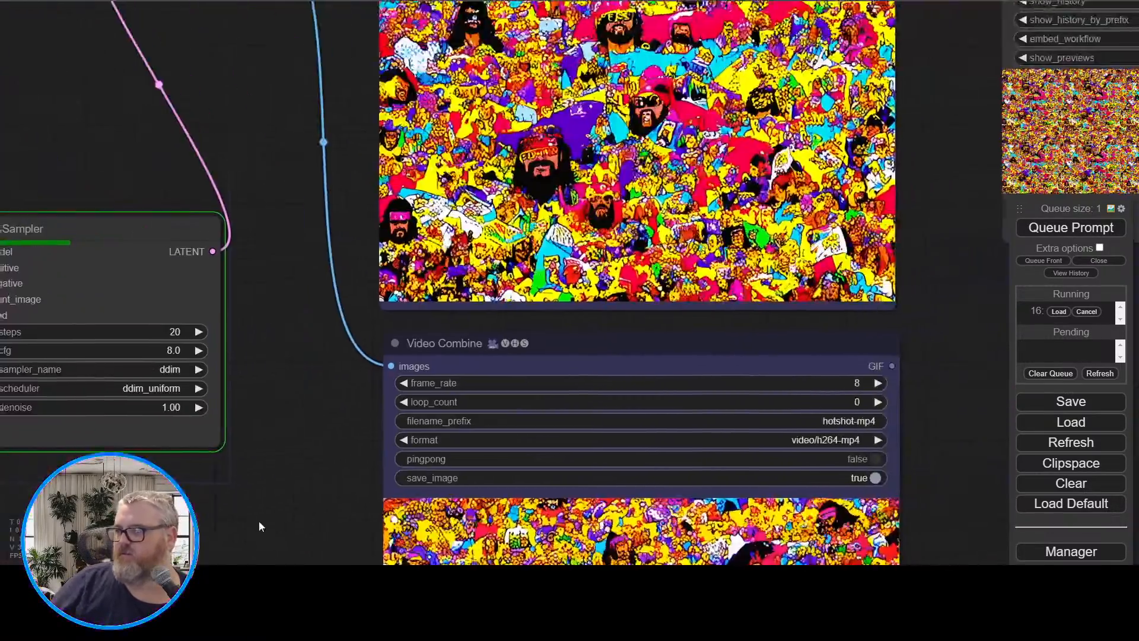
drag(311, 414, 214, 564)
drag(215, 344, 250, 404)
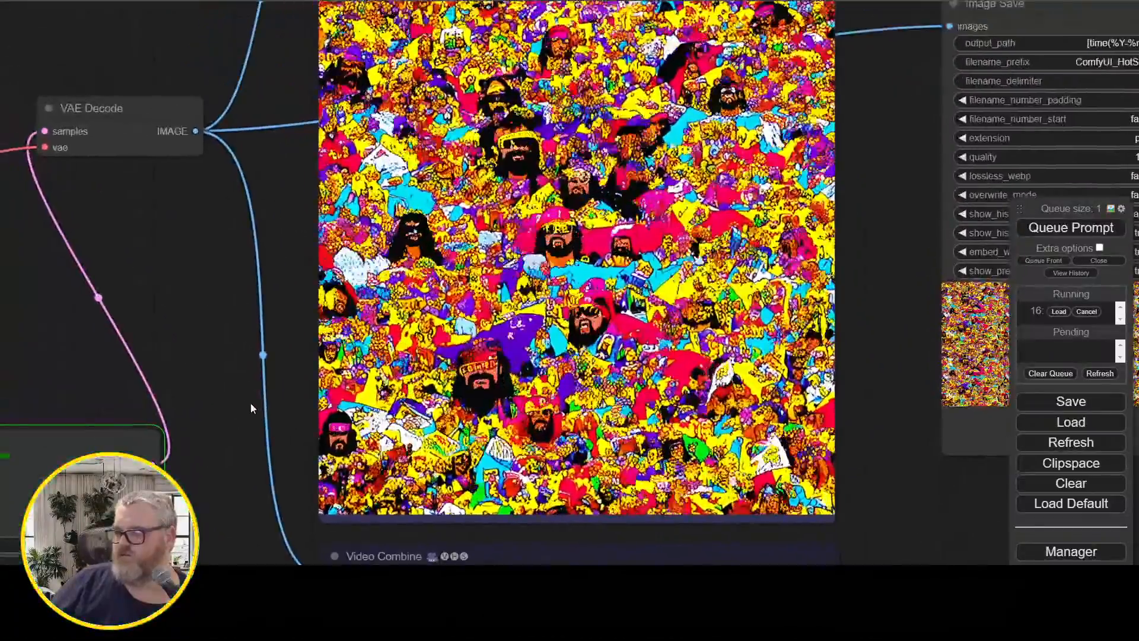
scroll(246, 403, down, 5)
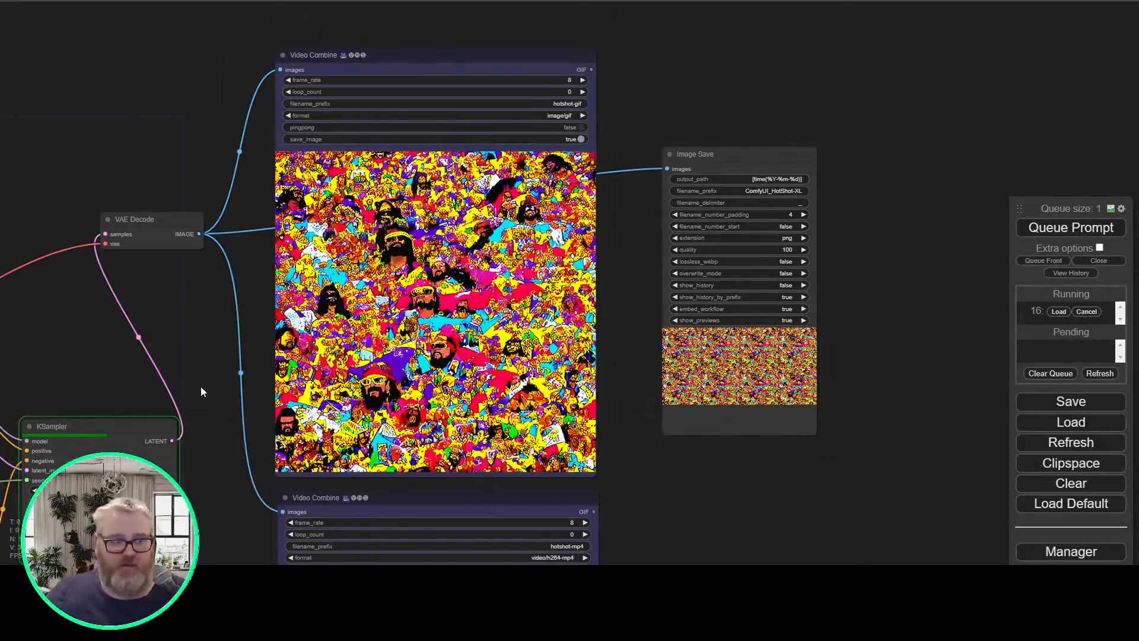
drag(183, 349, 295, 310)
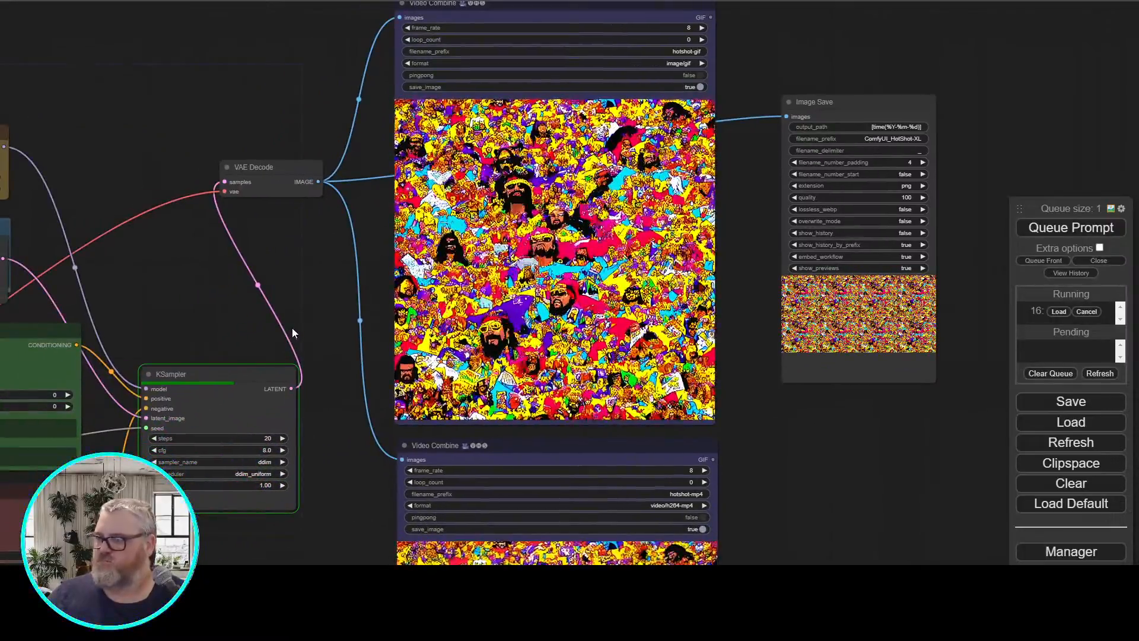
drag(292, 325, 393, 285)
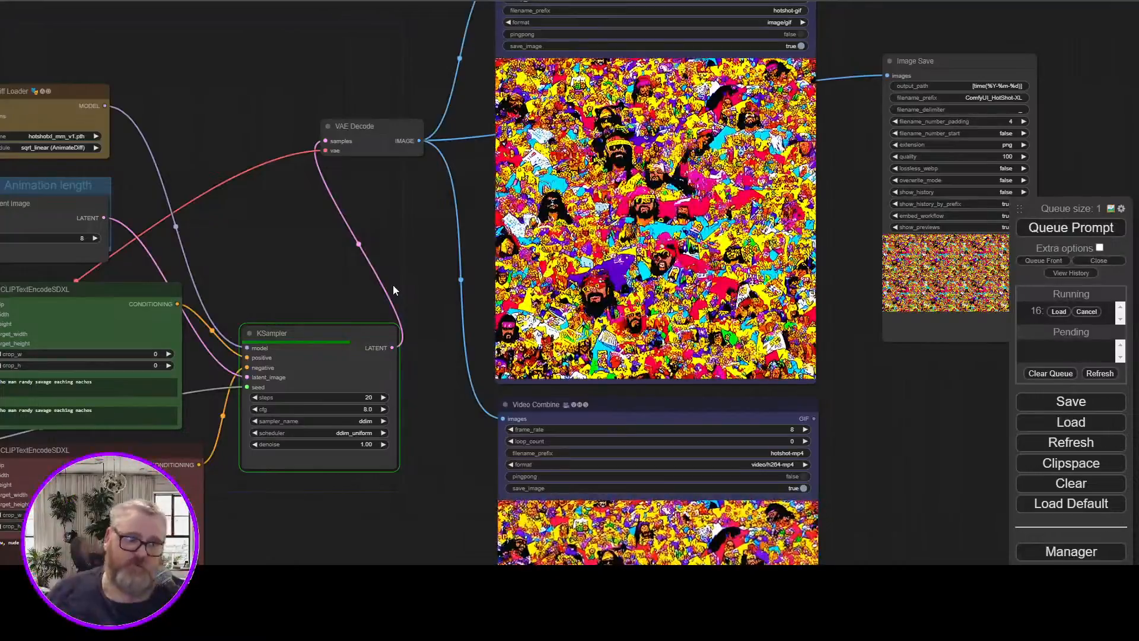
Inspect the size and target size links on the green and red CLIPTextEncodeSDXL nodes, selecting each in turn
drag(223, 253, 627, 177)
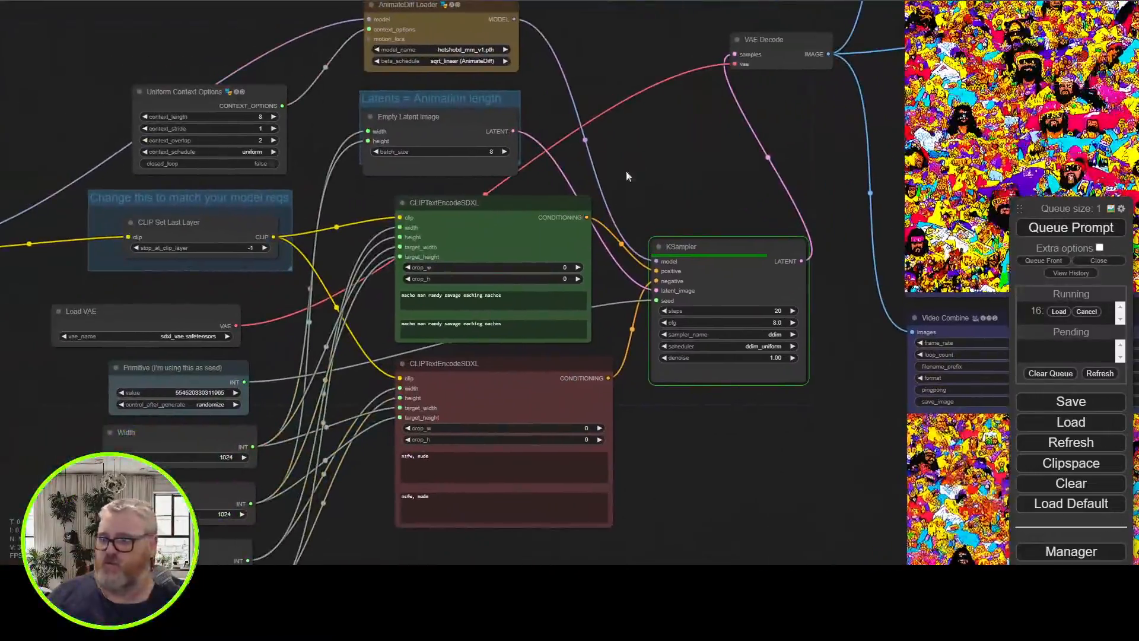
click(448, 239)
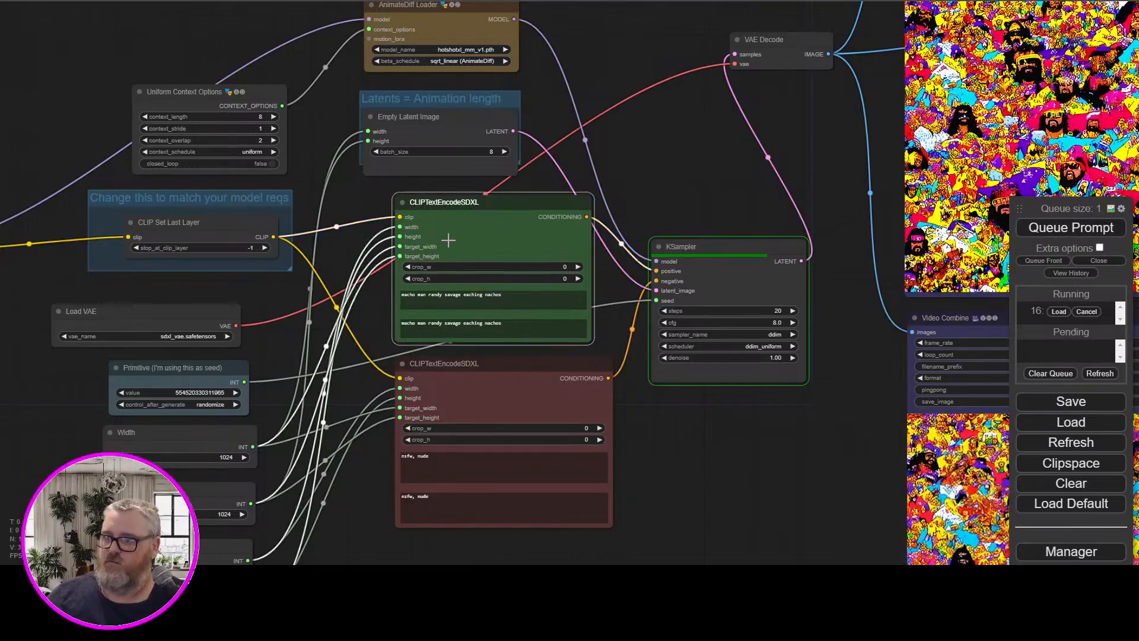
click(483, 394)
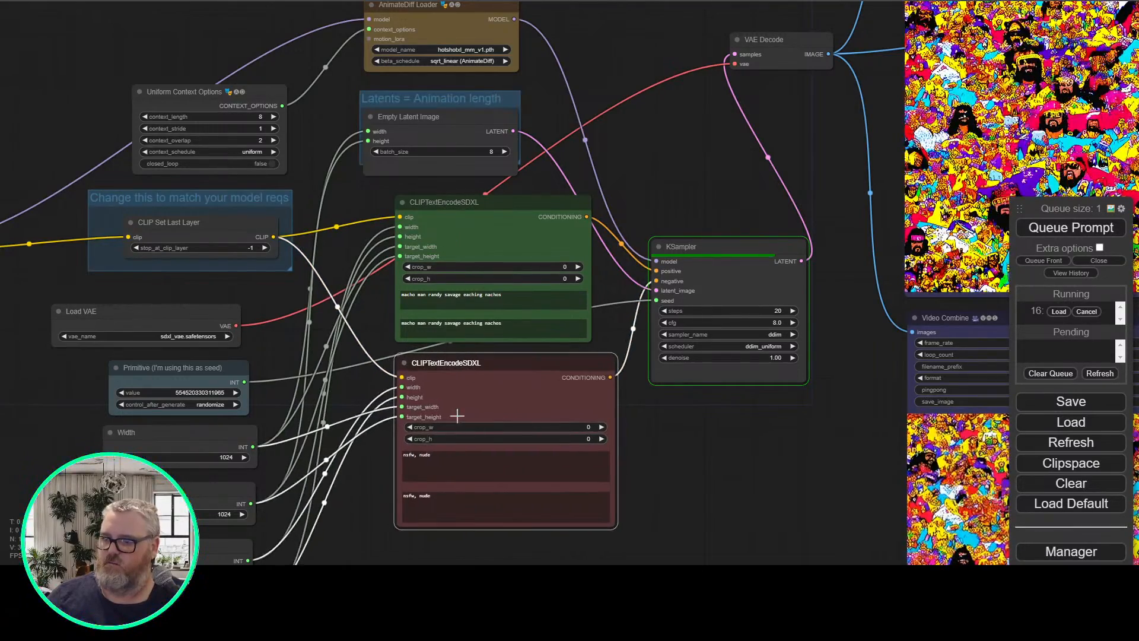
scroll(456, 416, up, 3)
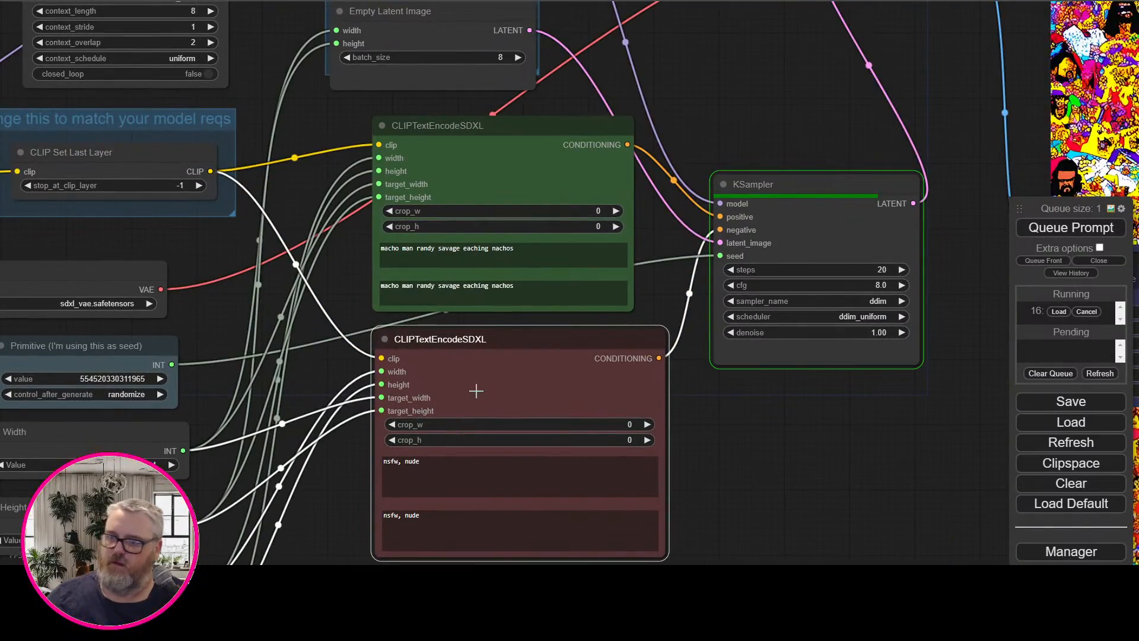
Examine the newly generated animation in the GIF and MP4 Video Combine previews and the Image Save preview
drag(763, 466, 452, 563)
drag(641, 124, 561, 206)
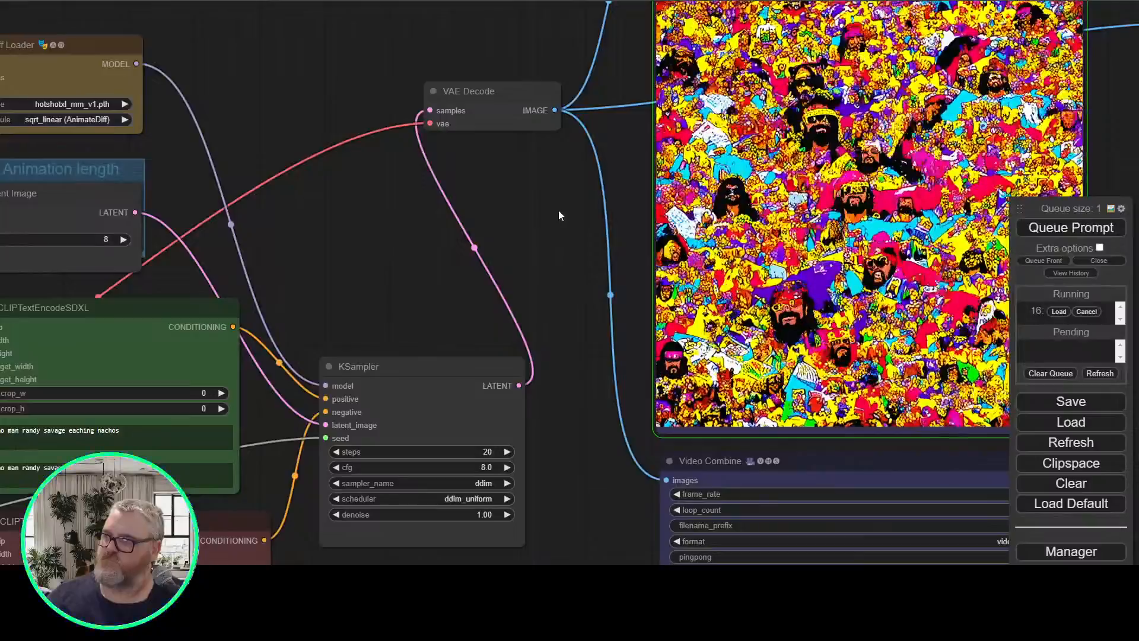
drag(563, 209, 419, 262)
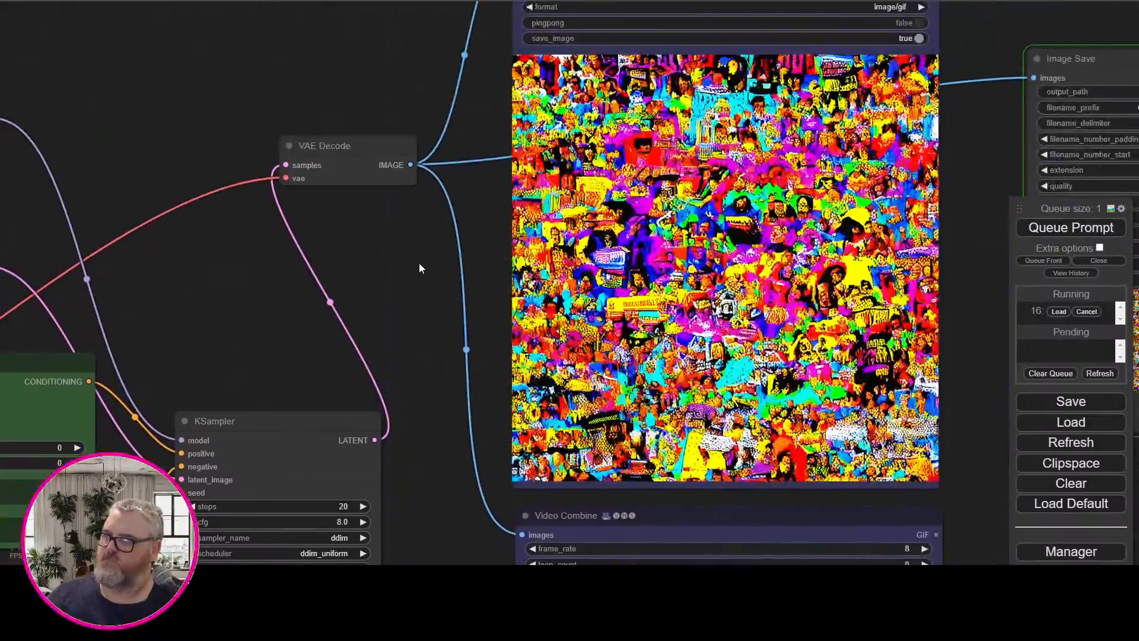
drag(407, 327, 399, 1)
drag(417, 362, 401, 155)
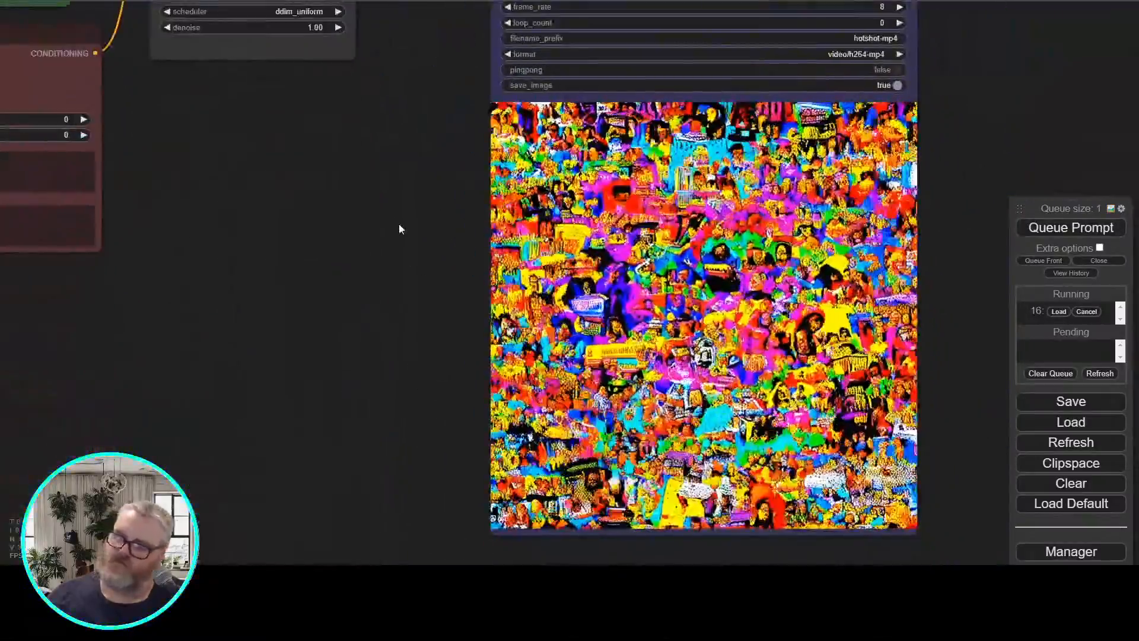
drag(955, 87, 451, 620)
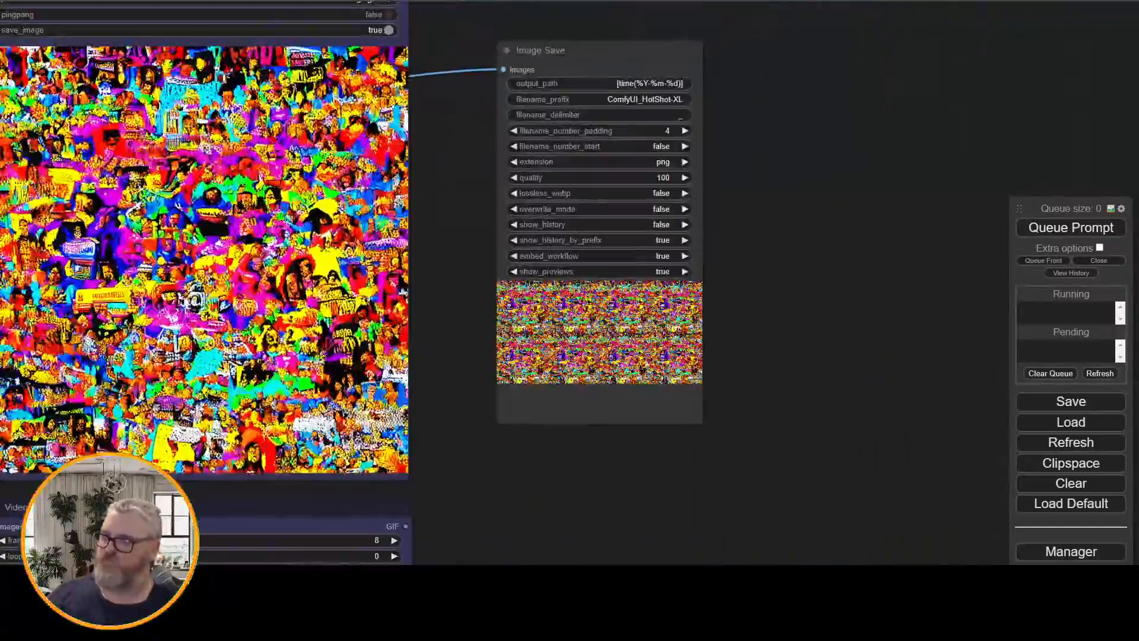
drag(592, 471, 895, 538)
scroll(767, 344, up, 2)
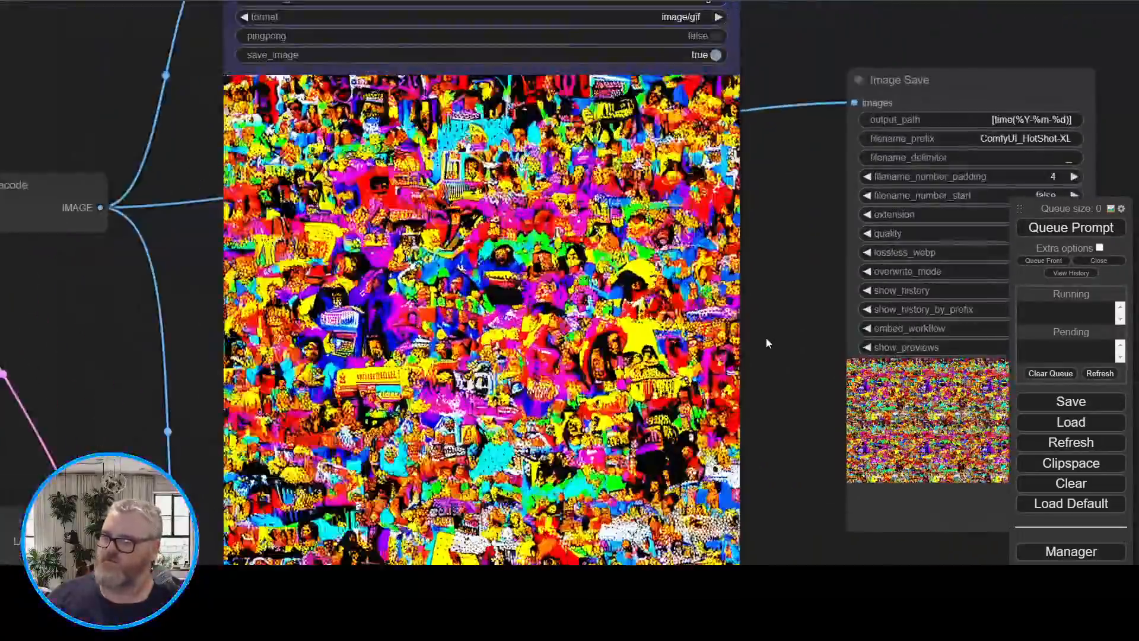
drag(767, 344, 799, 307)
Open the node search on empty canvas near the AnimateDiff Loader and search for "sdxl"
drag(78, 291, 735, 287)
scroll(735, 287, down, 3)
drag(597, 374, 815, 253)
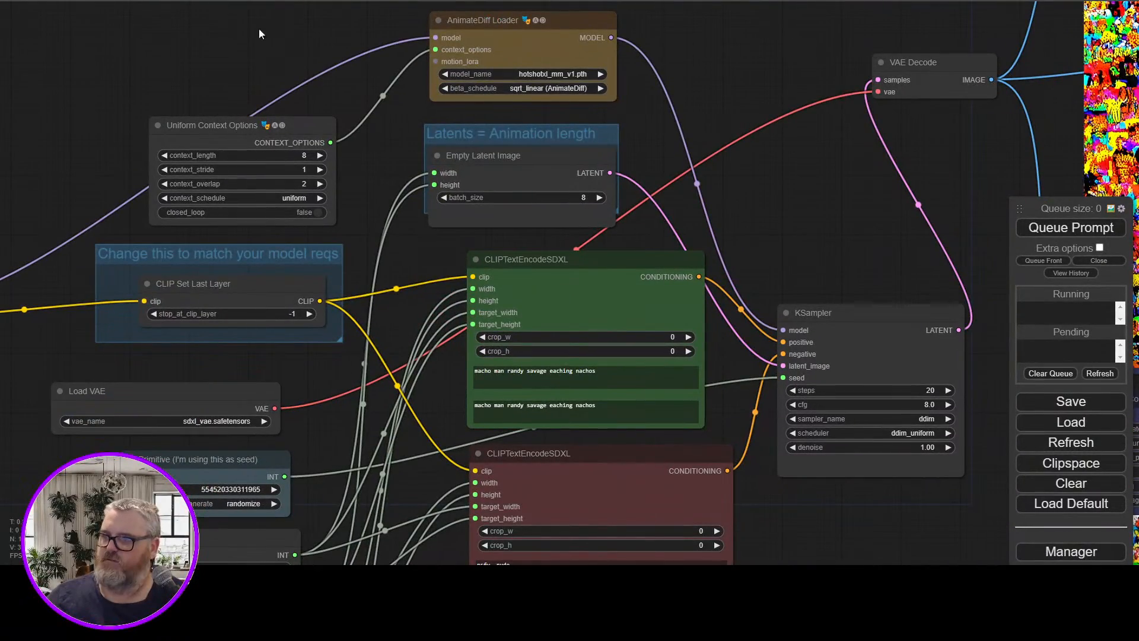
right_click(209, 15)
double_click(97, 49)
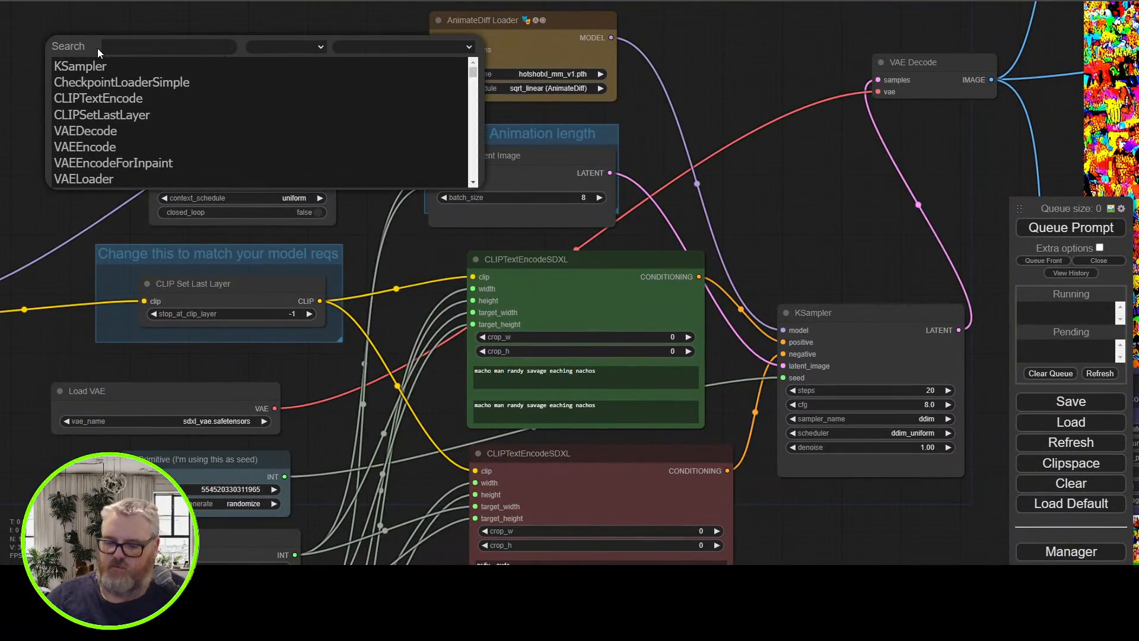
text(cl)
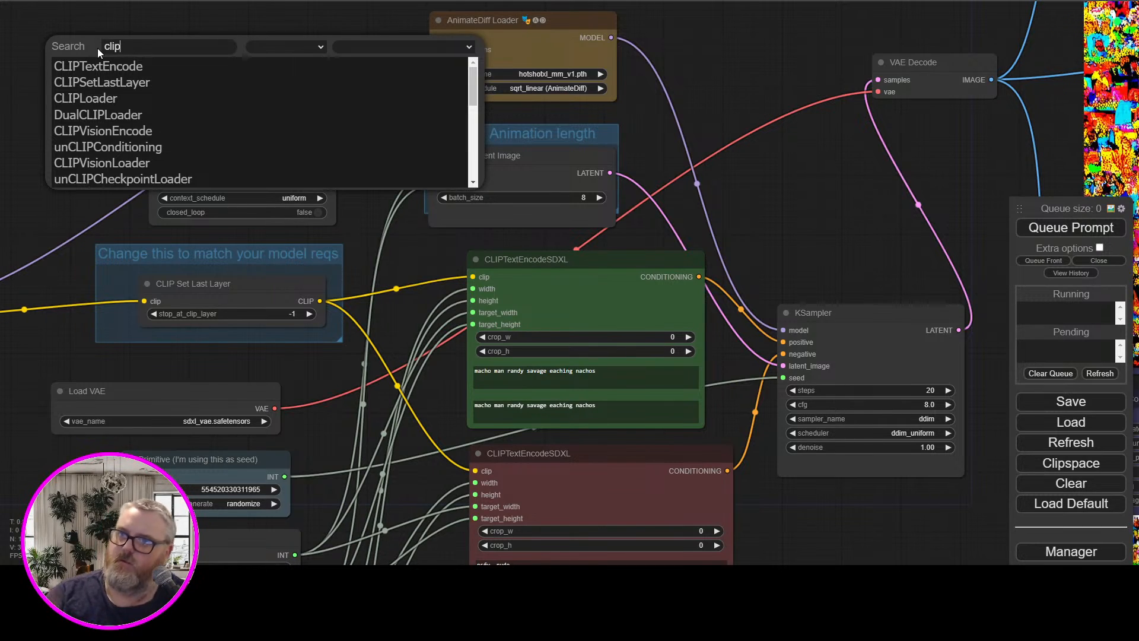
text(i)
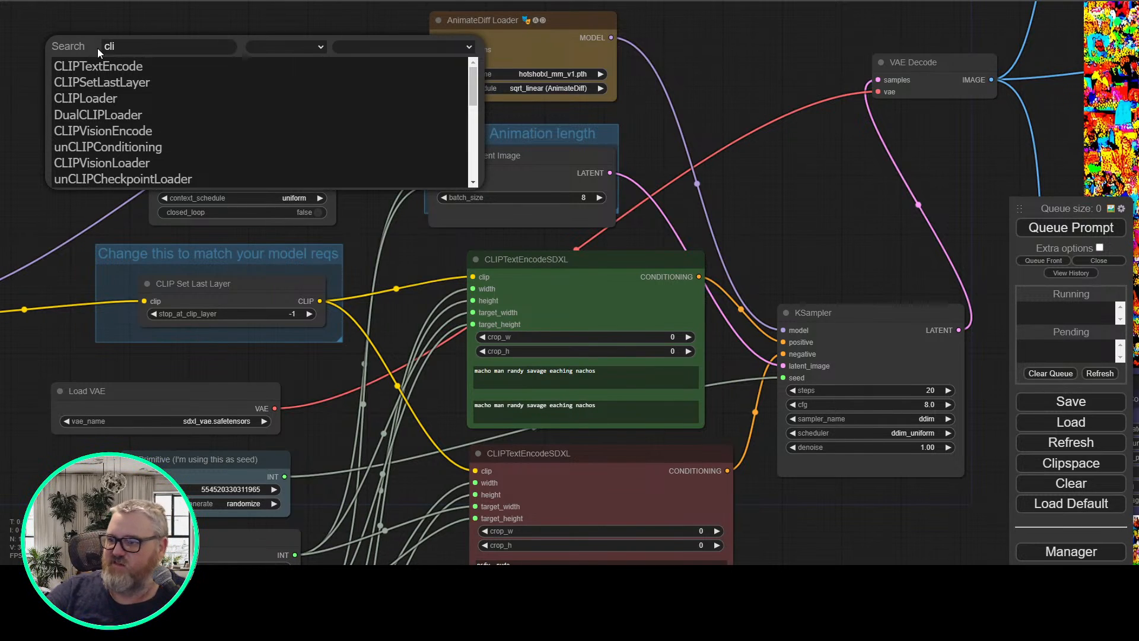
key(BackSpace)
key(BackSpace)
key(BackSpace)
text(sdxl cl)
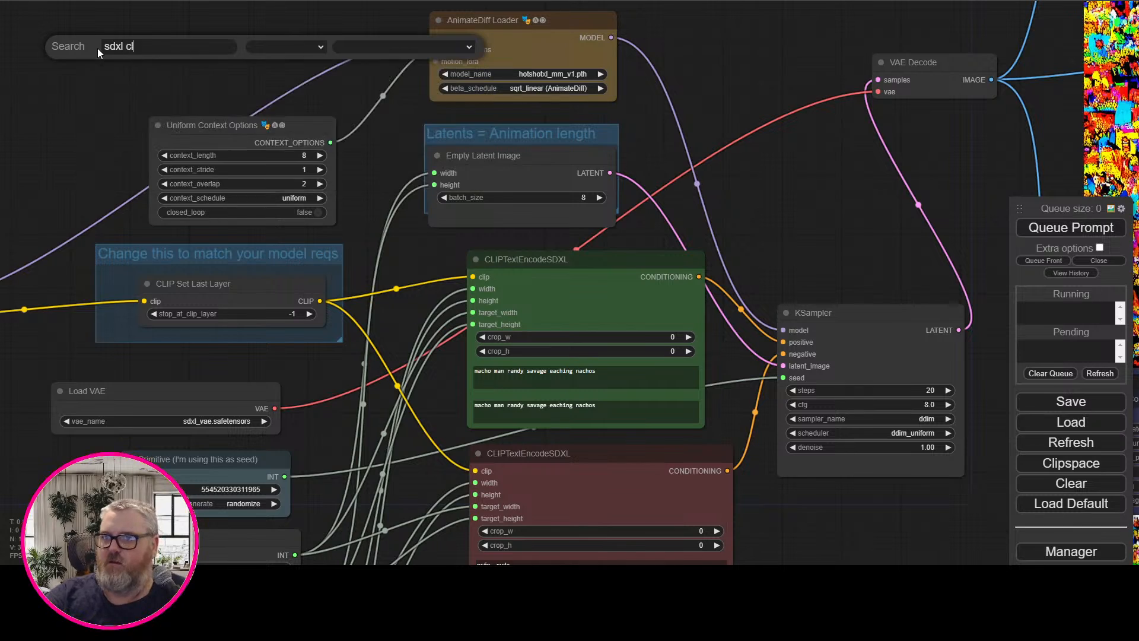
key(BackSpace)
key(BackSpace)
key(BackSpace)
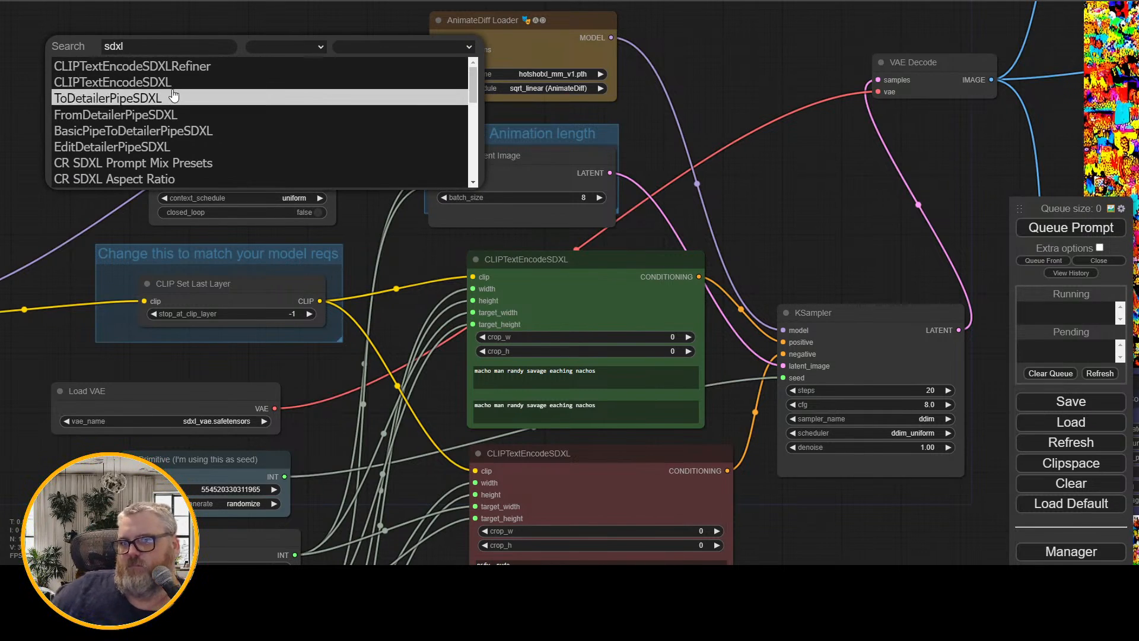
Browse the sdxl search results and add a SeargeSDXLBasePromptEncoder node to the workflow
scroll(211, 138, down, 2)
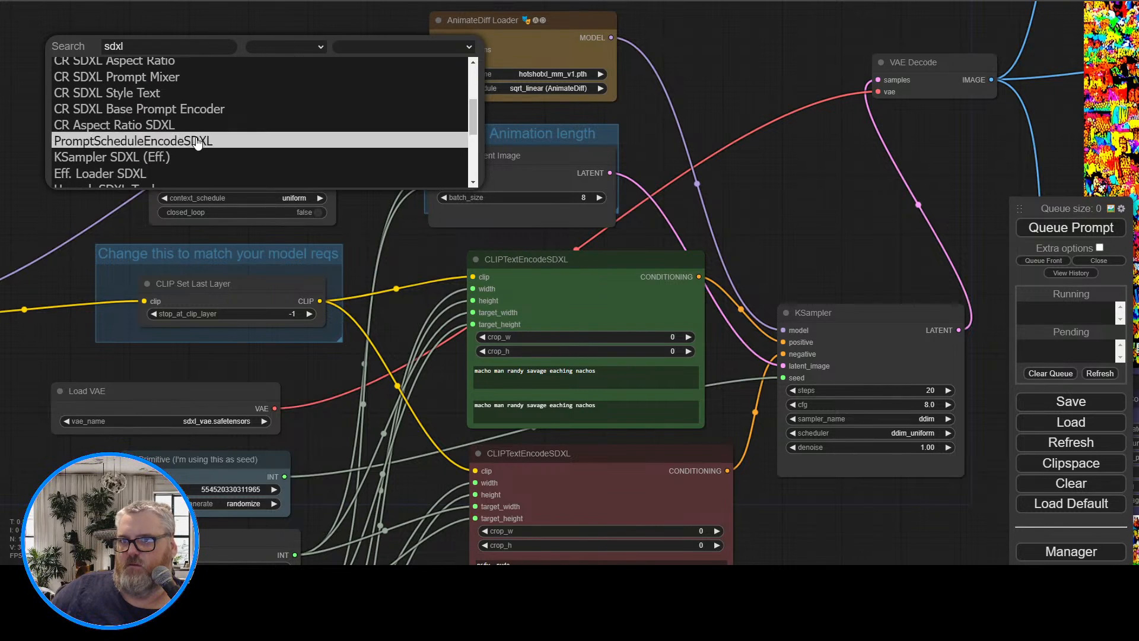
scroll(218, 149, down, 1)
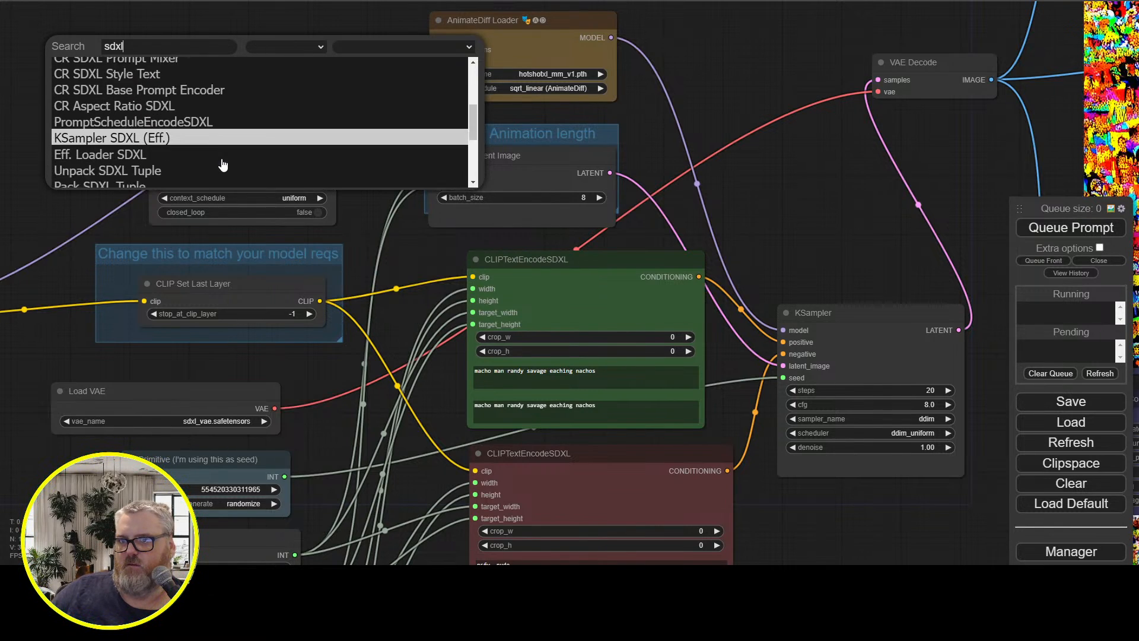
scroll(212, 146, down, 3)
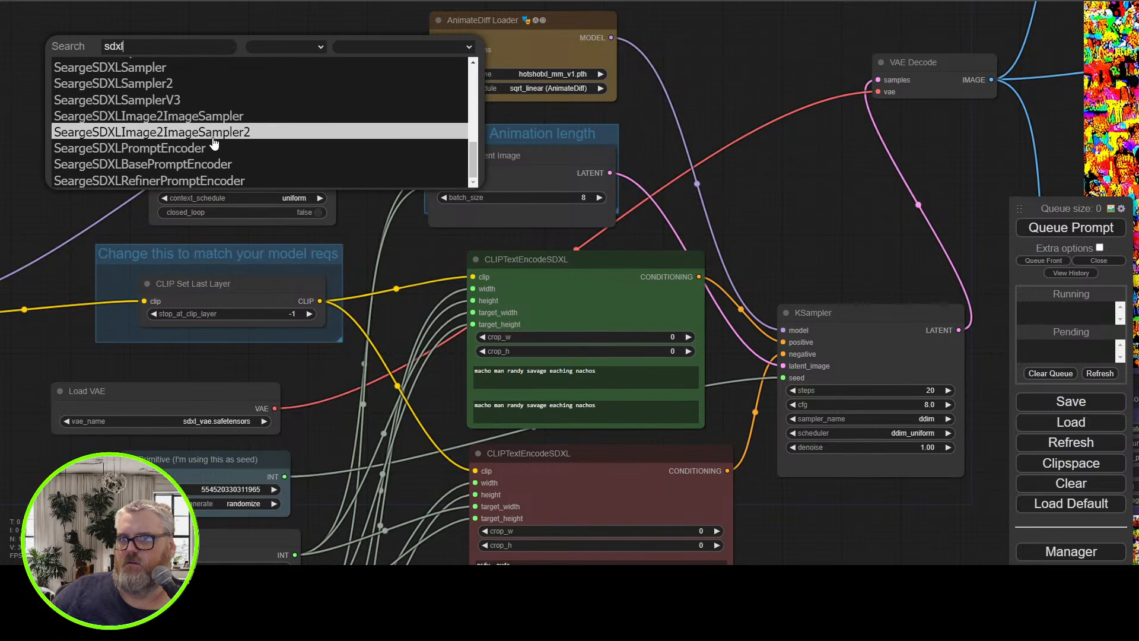
scroll(213, 178, up, 5)
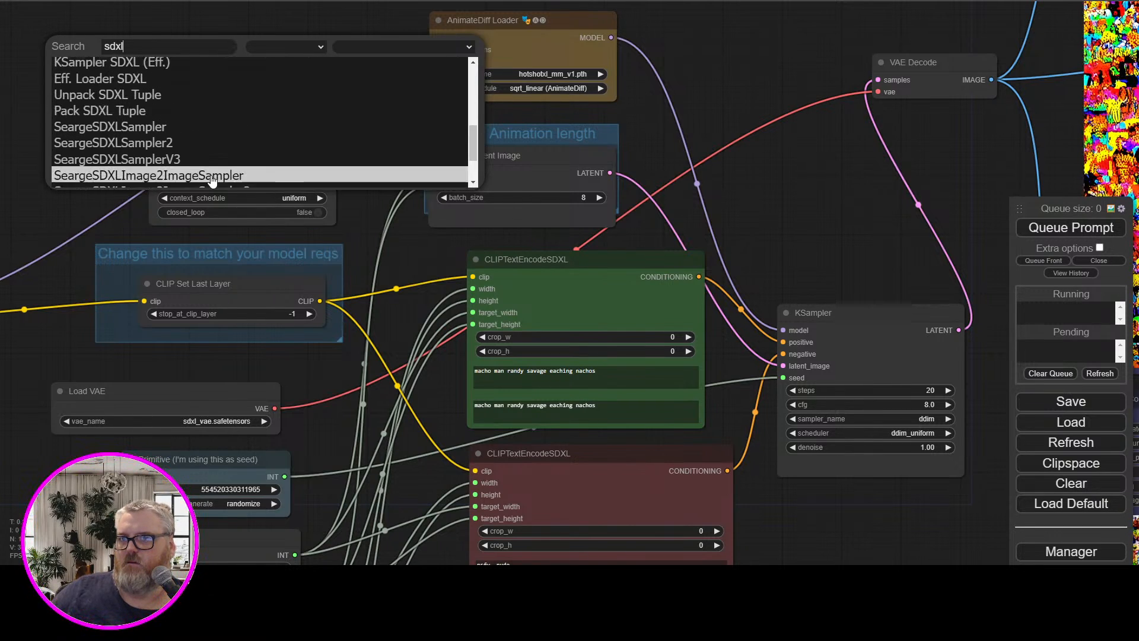
scroll(198, 136, up, 3)
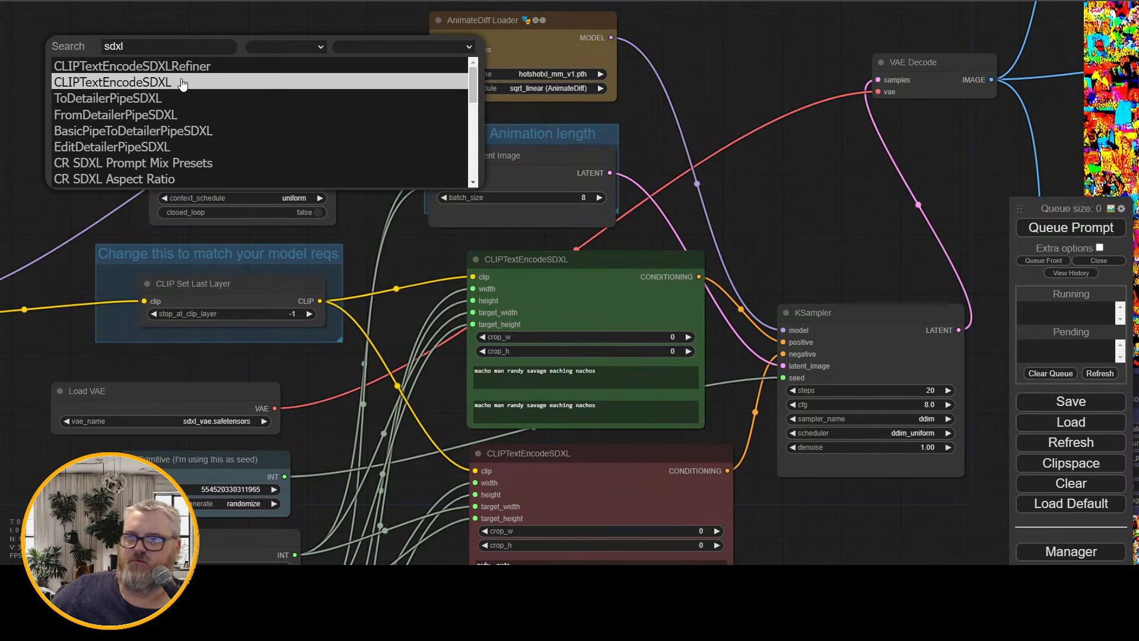
scroll(183, 84, down, 5)
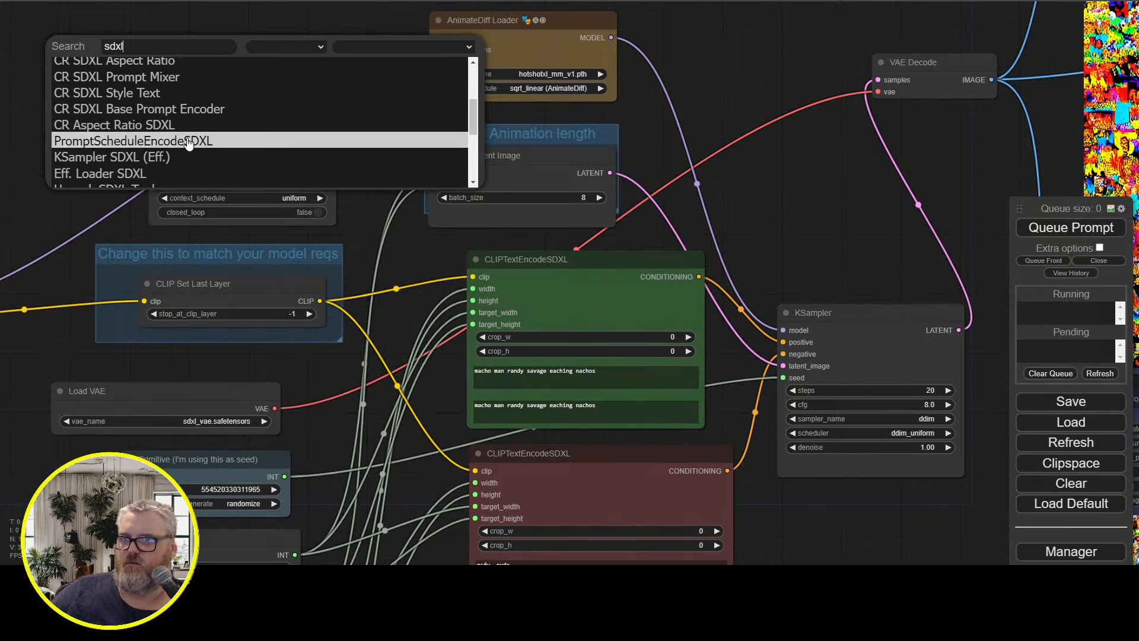
scroll(189, 142, down, 5)
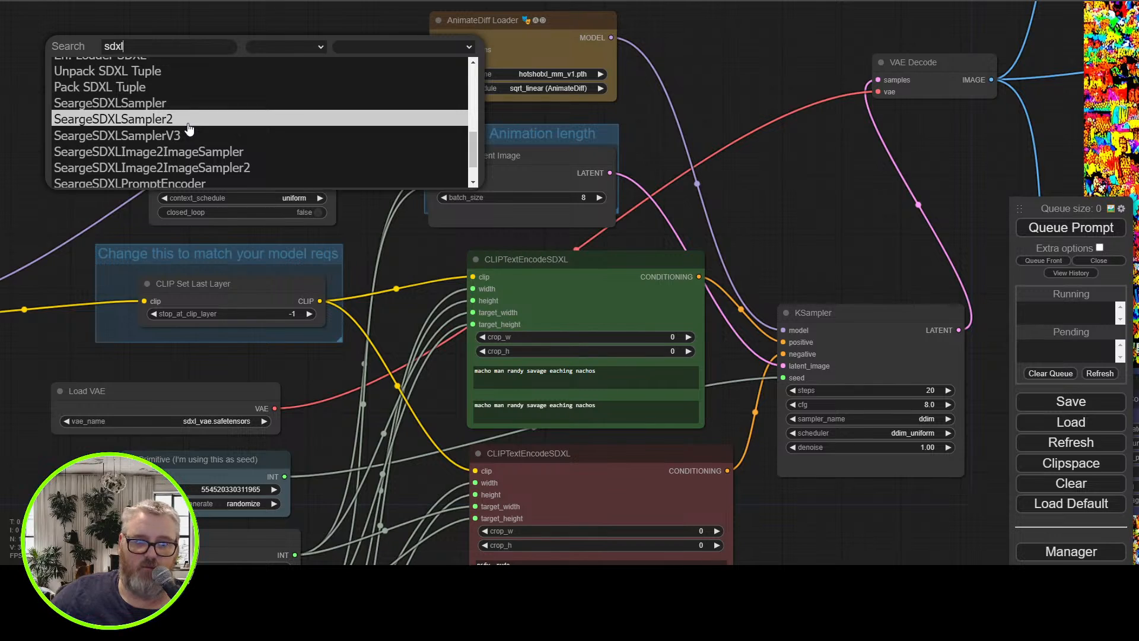
scroll(189, 128, down, 2)
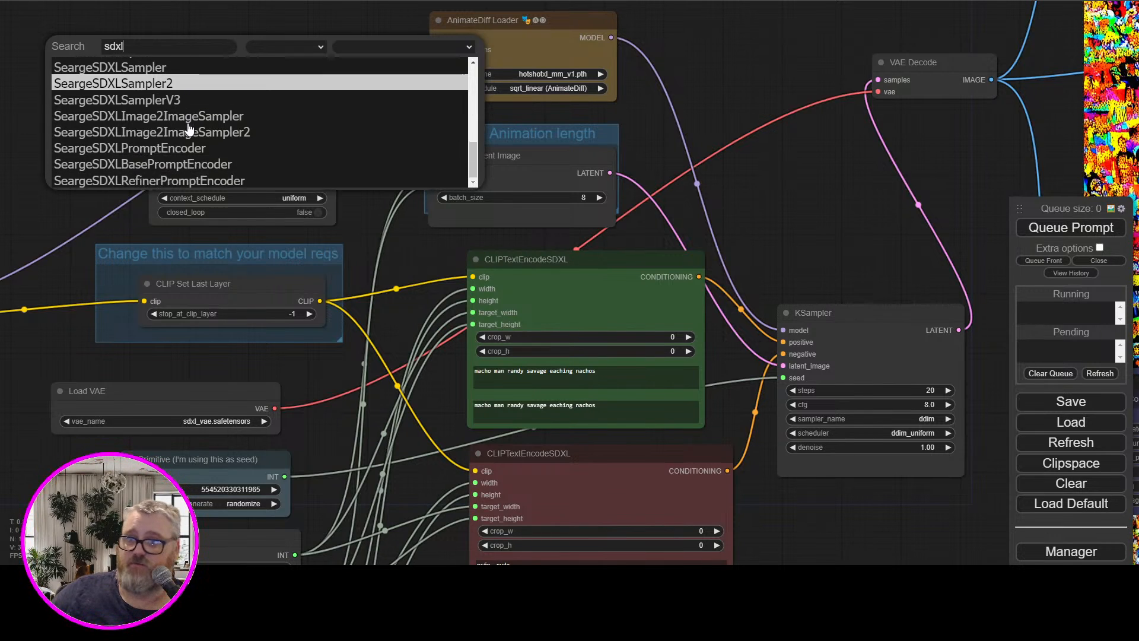
click(212, 170)
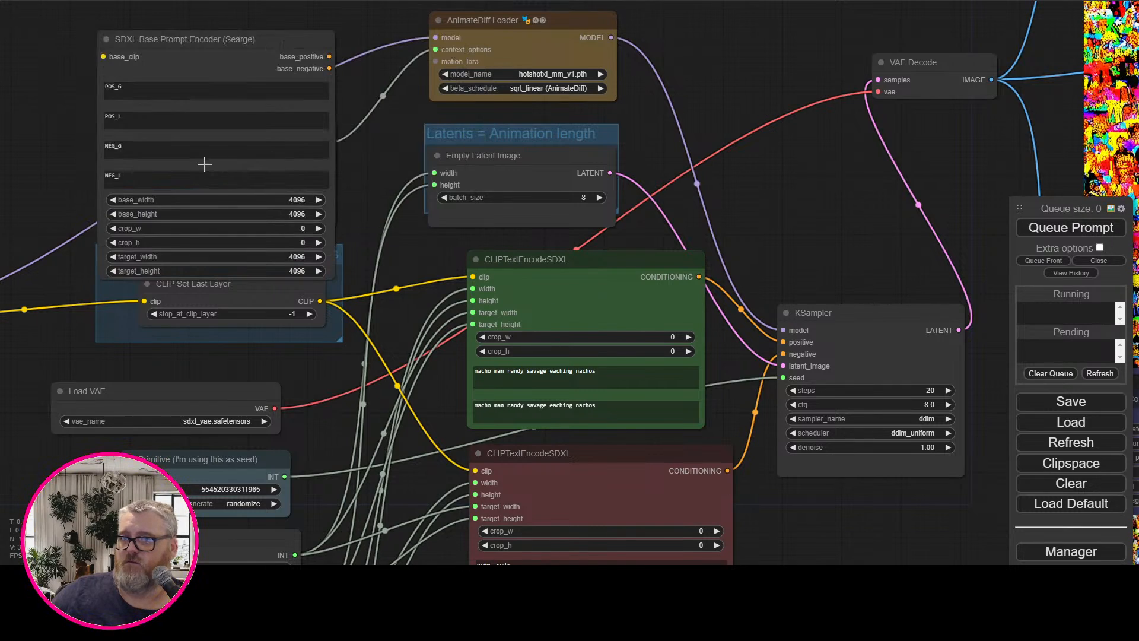
Move the SDXL Base Prompt Encoder (Searge) node to the empty area above Load Checkpoint
drag(62, 122, 346, 150)
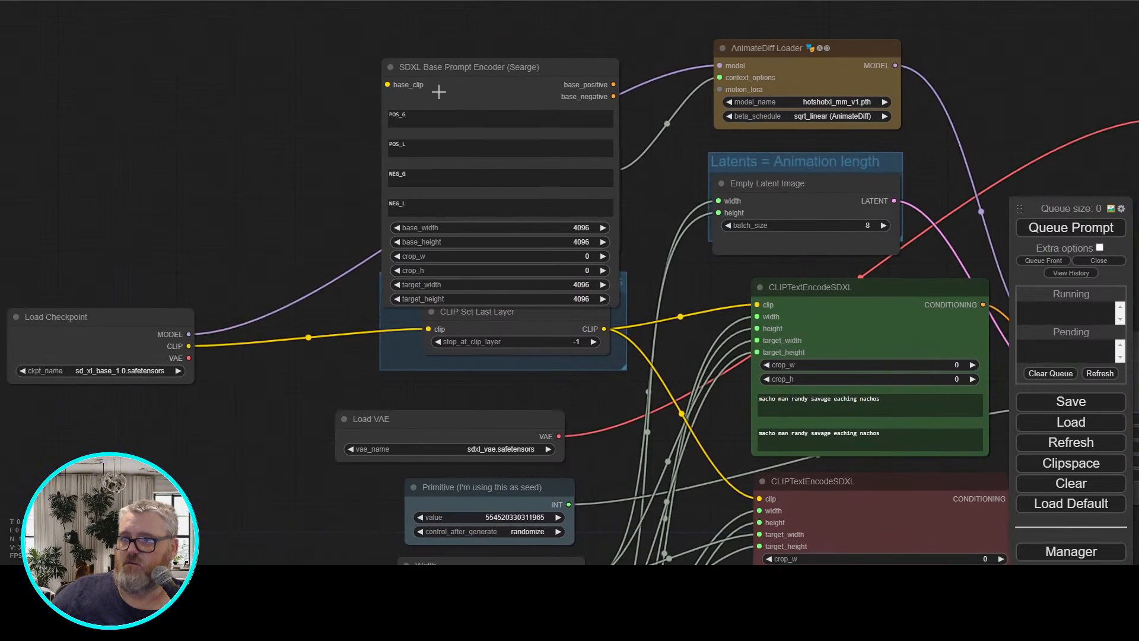
drag(442, 91, 191, 52)
drag(82, 131, 311, 149)
drag(420, 82, 357, 77)
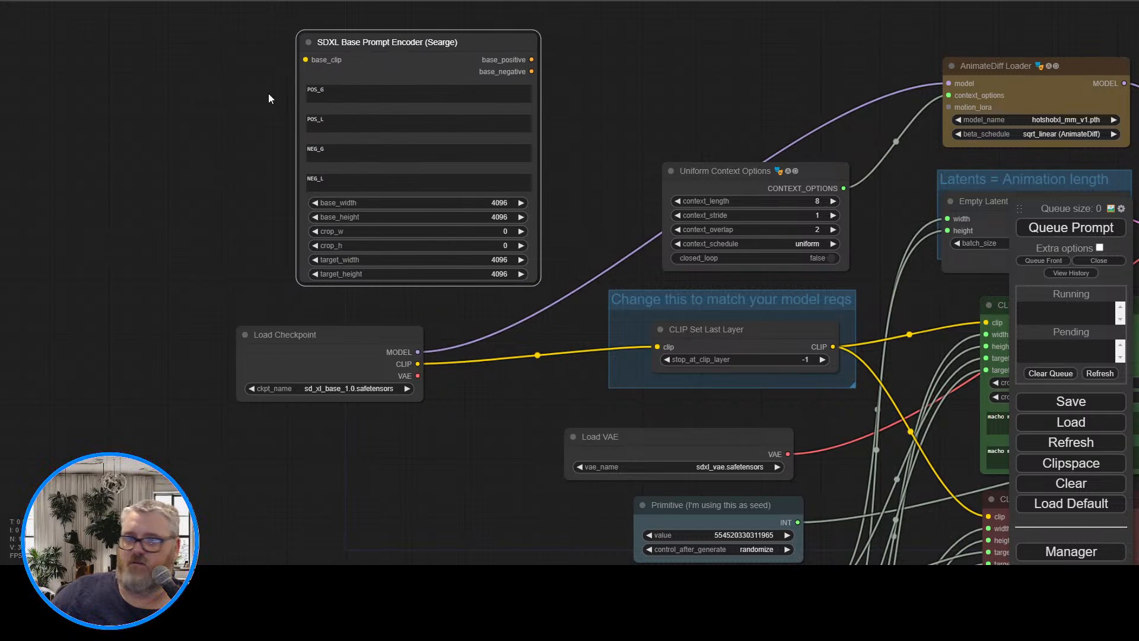
Compare the Searge prompt encoder's fields with the inputs and prompts of the green CLIPTextEncodeSDXL node
drag(224, 105, 236, 109)
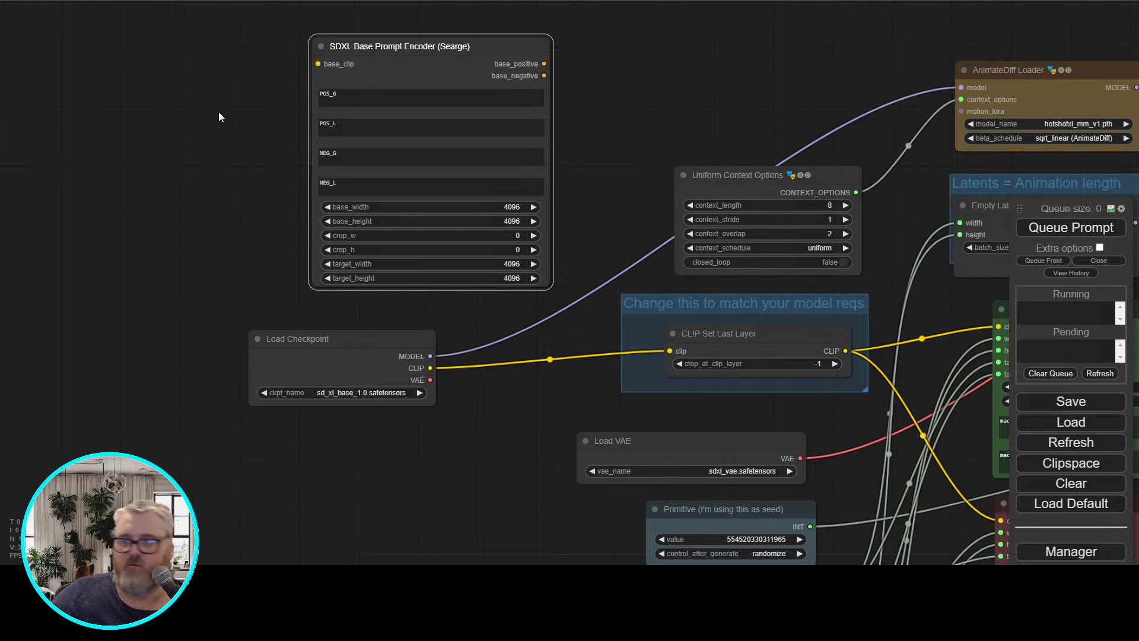
drag(219, 112, 191, 116)
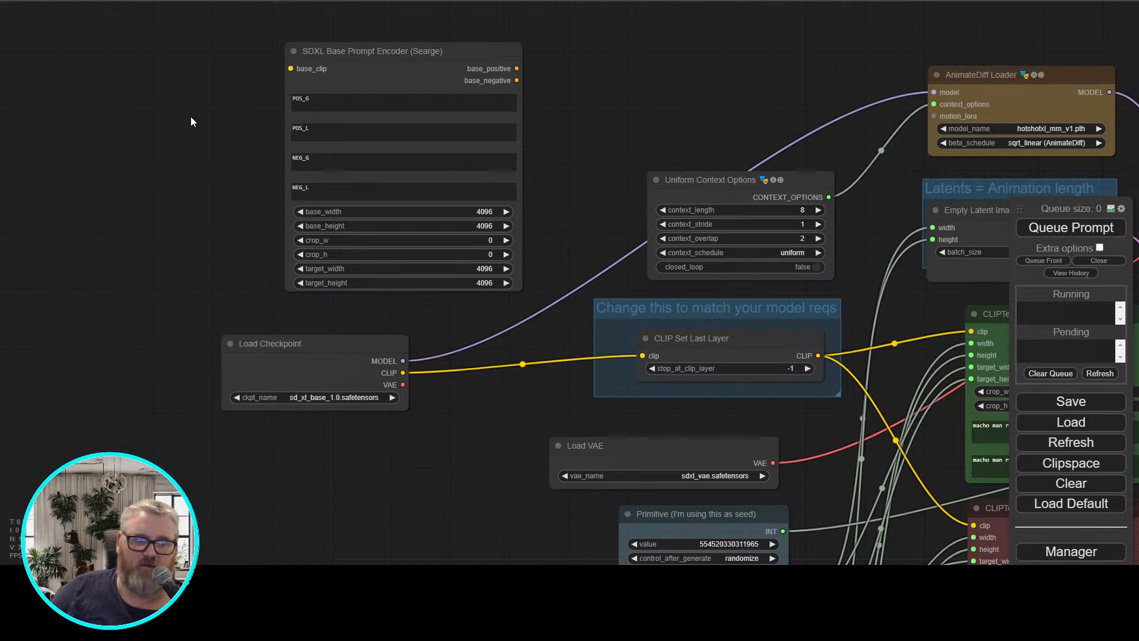
drag(510, 426, 33, 368)
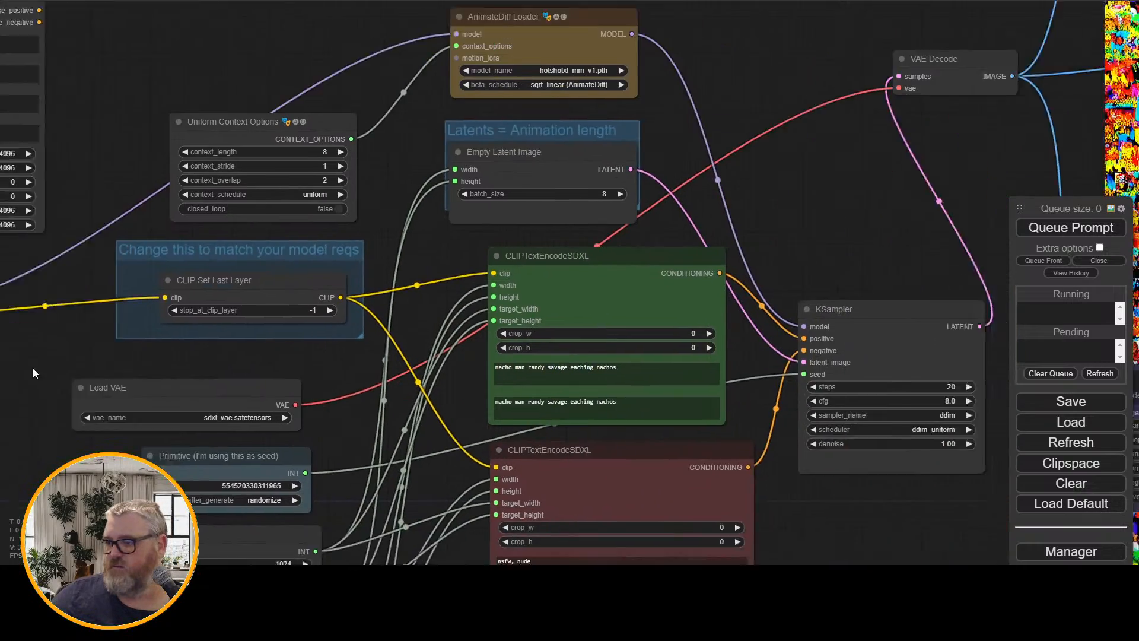
scroll(291, 350, up, 8)
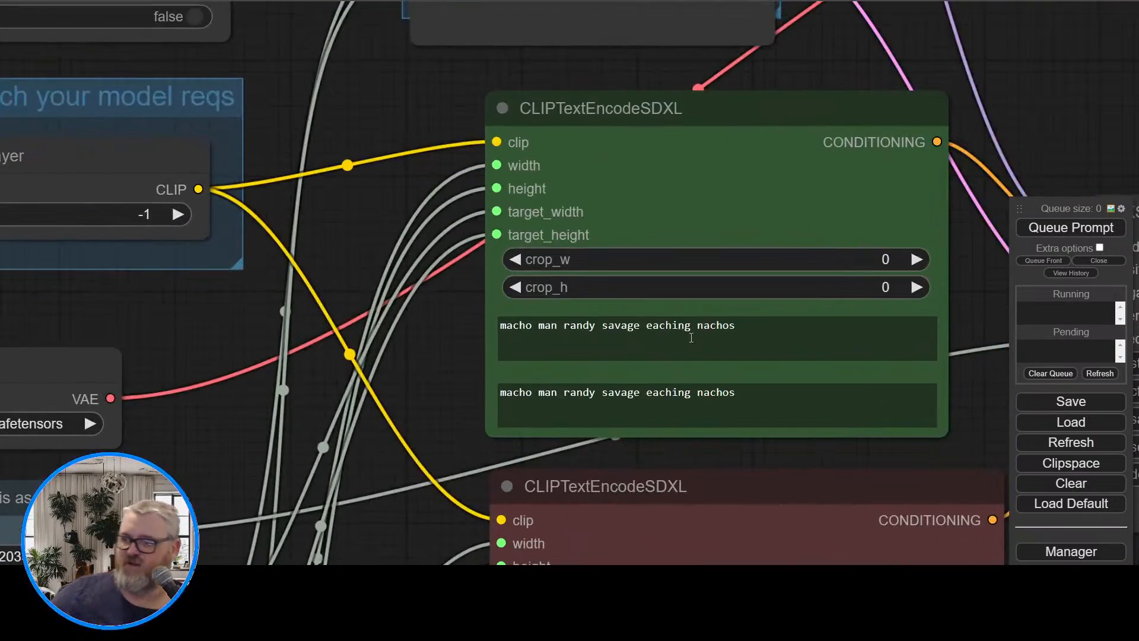
Correct both text prompts of the green CLIPTextEncodeSDXL node to "macho man randy savage eating nachos"
double_click(667, 326)
text(eati)
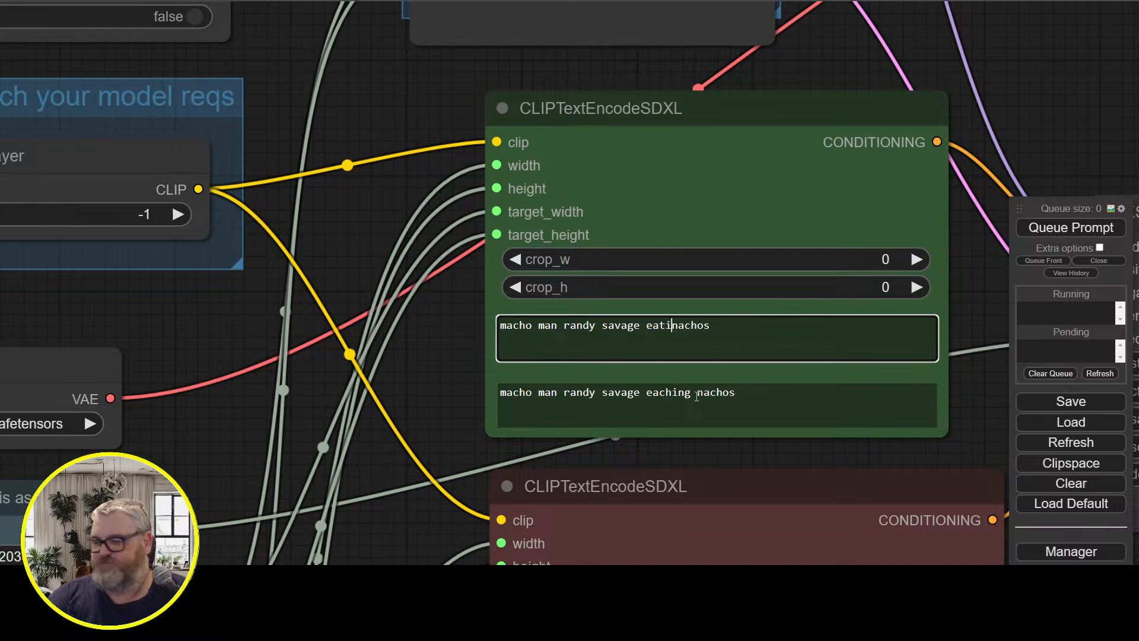
text(ng)
key(shift+Left)
key(shift+Left)
key(shift+Left)
key(shift+Left)
key(shift+Left)
key(shift+Left)
key(shift+Left)
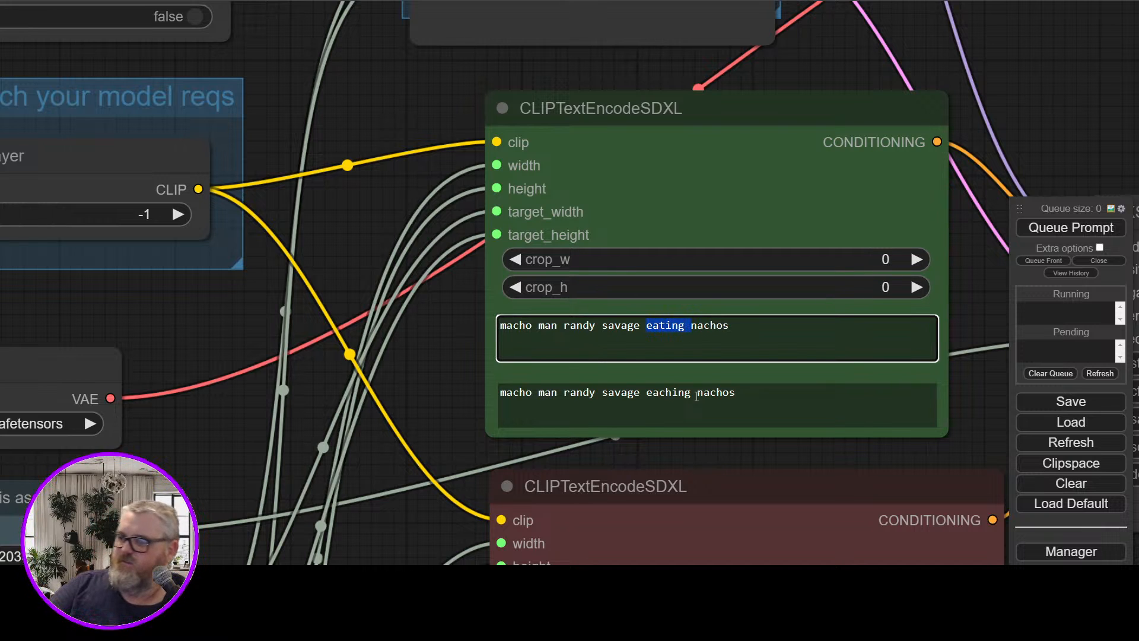
key(ctrl+c)
double_click(679, 392)
key(ctrl+v)
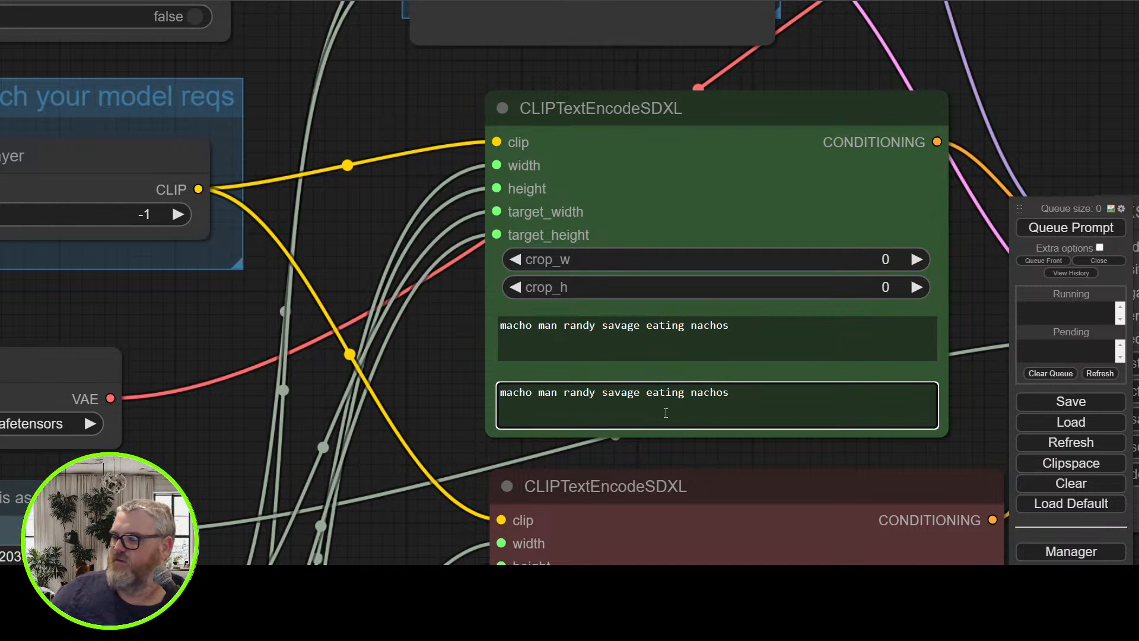
Disconnect the width, height, target_width and target_height inputs of the red CLIPTextEncodeSDXL node
drag(479, 358, 885, 541)
scroll(385, 311, up, 3)
scroll(216, 215, down, 4)
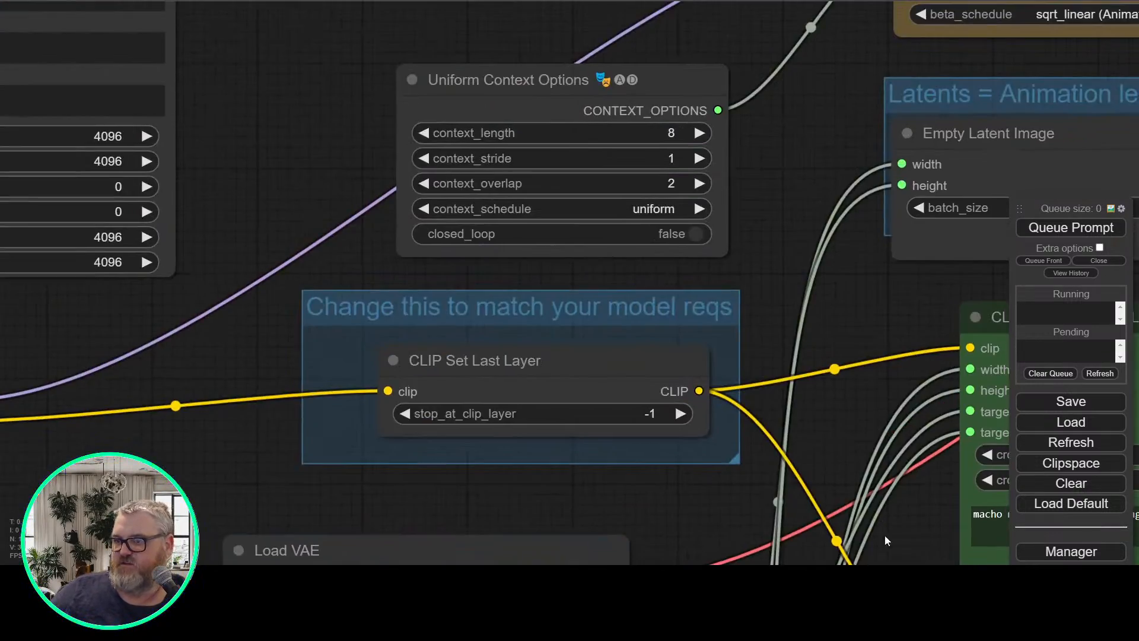
drag(272, 209, 680, 395)
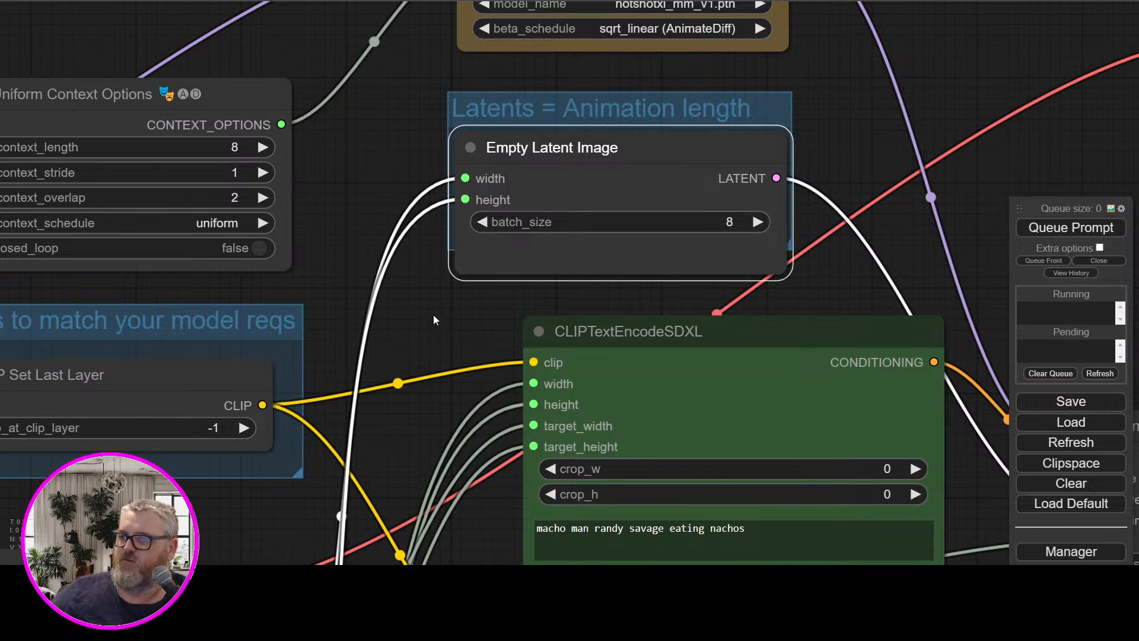
scroll(433, 320, down, 6)
scroll(393, 256, up, 3)
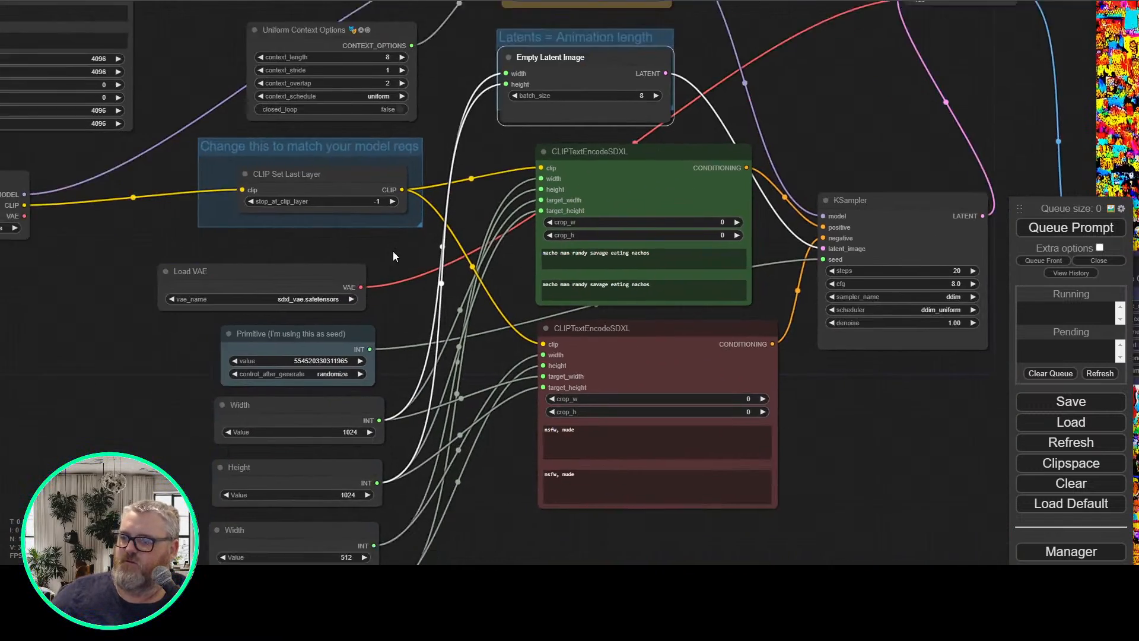
drag(392, 251, 412, 190)
drag(562, 326, 544, 309)
click(524, 300)
mouse_move(533, 289)
mouse_down()
mouse_move(563, 305)
mouse_move(536, 292)
mouse_up()
click(537, 291)
click(537, 293)
Disconnect the width, height, target_width and target_height inputs of the green CLIPTextEncodeSDXL node
click(570, 158)
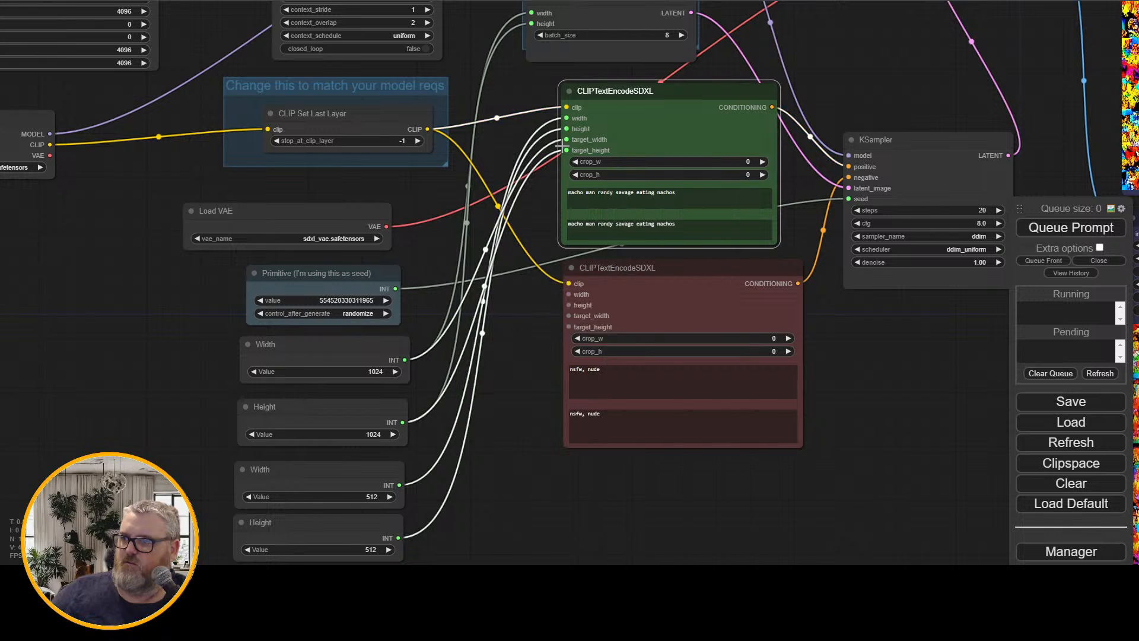
drag(559, 146, 519, 135)
click(509, 129)
click(512, 128)
click(529, 130)
click(509, 127)
click(519, 135)
Disconnect the width and height inputs of the Empty Latent Image node
click(492, 82)
drag(509, 64, 486, 129)
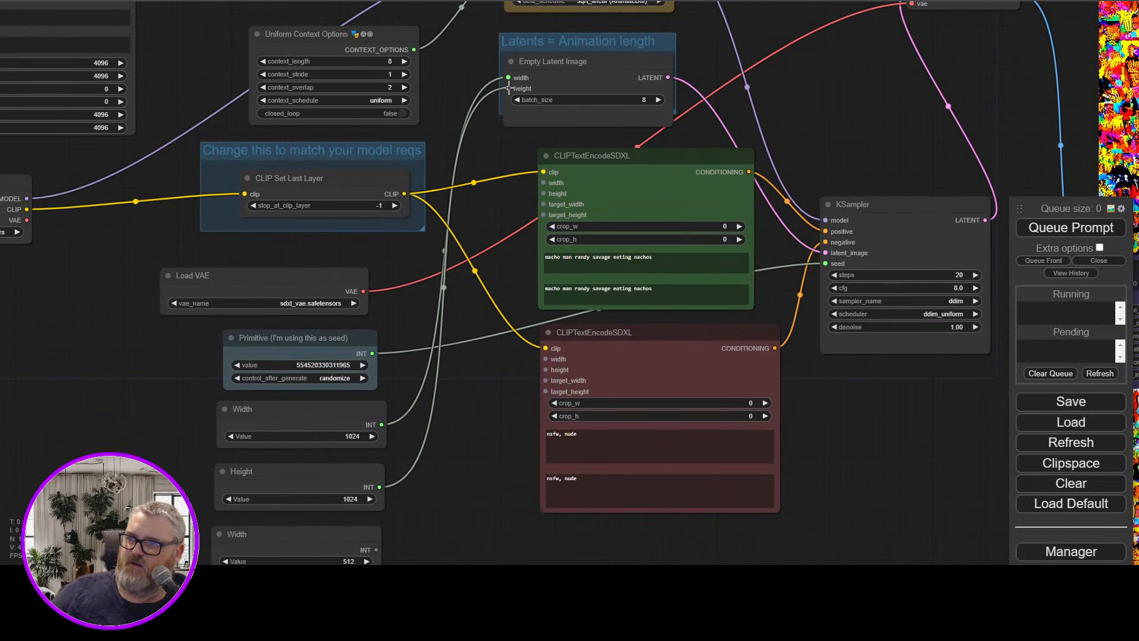
drag(508, 88, 472, 57)
click(464, 53)
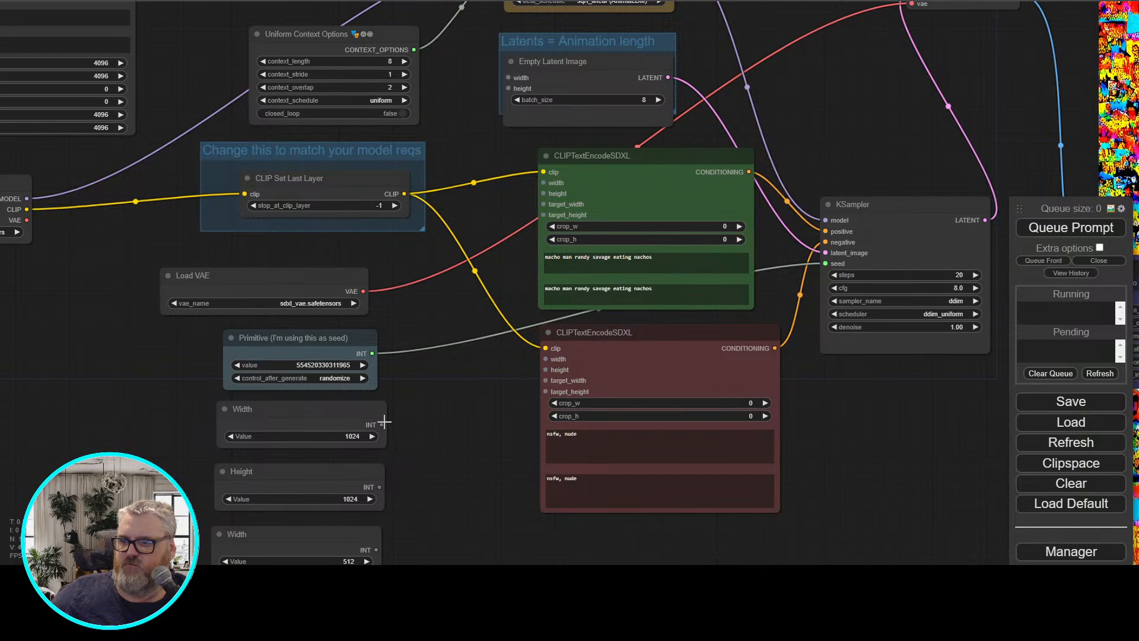
Connect the 1024 Width and Height nodes to the width and height inputs of both CLIPTextEncodeSDXL nodes
drag(381, 425, 544, 182)
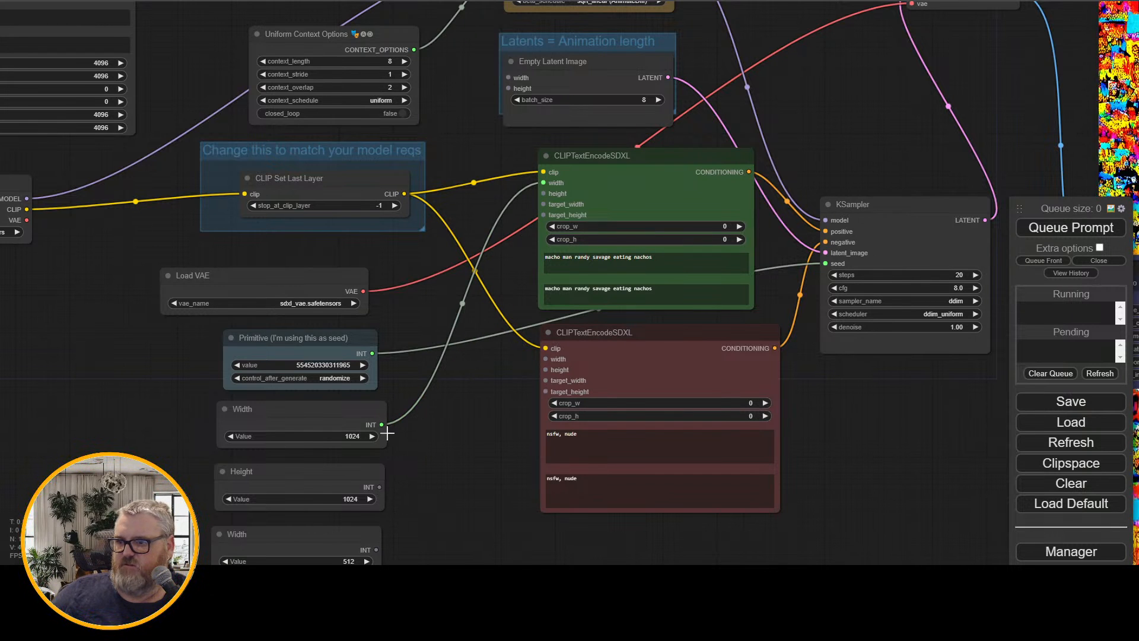
drag(381, 425, 538, 369)
drag(374, 487, 544, 193)
drag(374, 487, 544, 370)
Connect the 512 Width and Height nodes to the width and height inputs of the Empty Latent Image node
drag(374, 553, 509, 78)
scroll(420, 483, down, 2)
scroll(438, 524, down, 3)
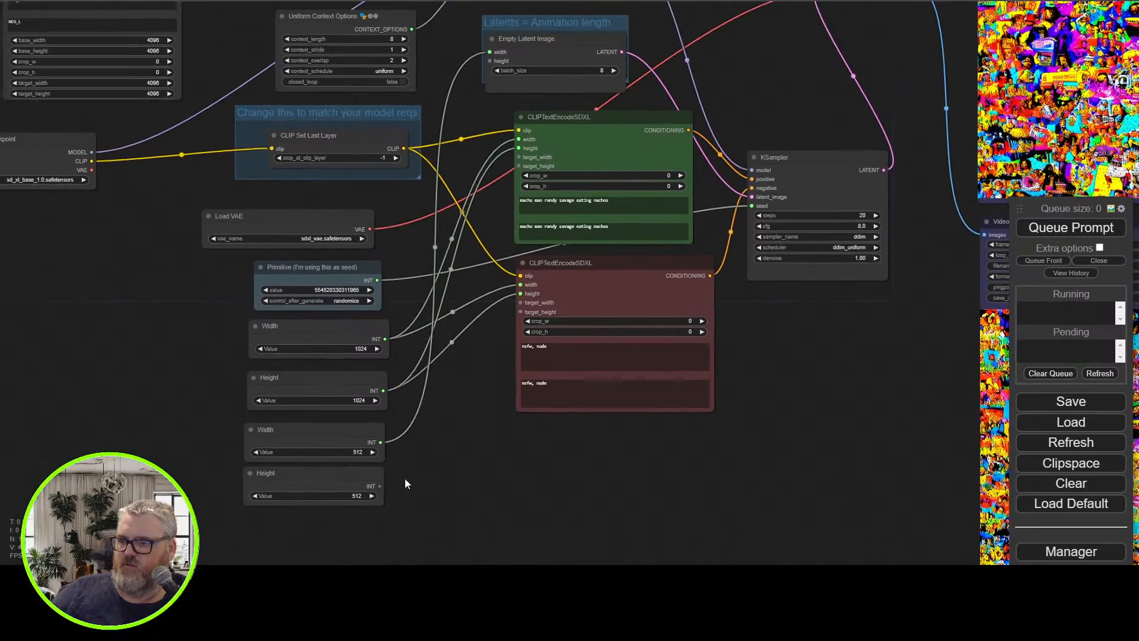
drag(380, 486, 490, 62)
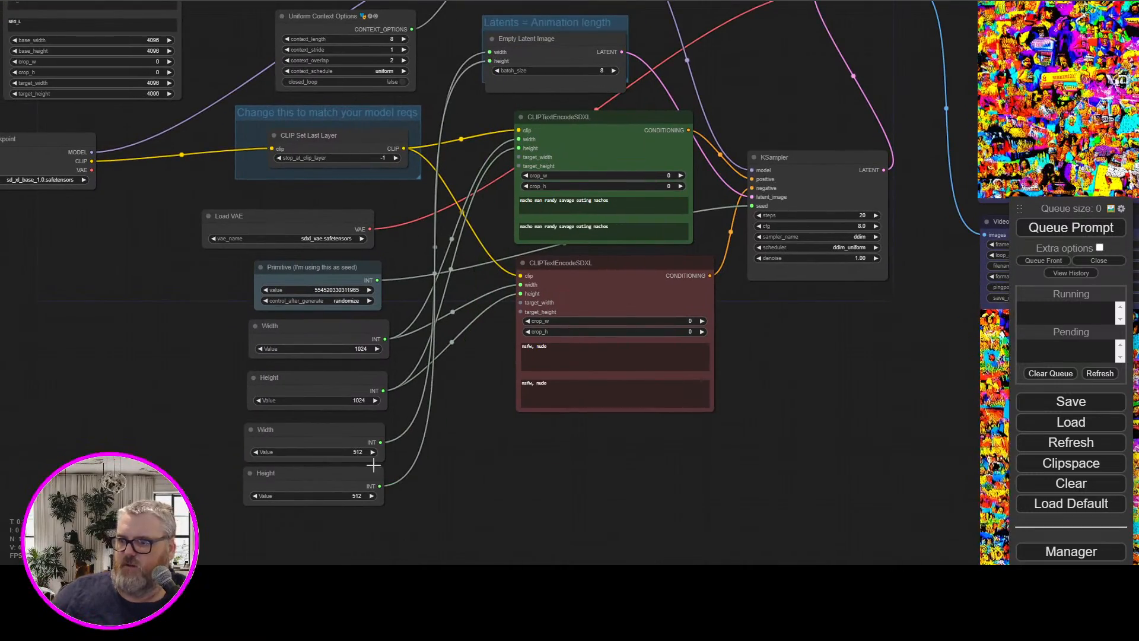
Connect the 512 Width and Height nodes to target_width and target_height on both CLIPTextEncodeSDXL nodes and check the red node's links
drag(380, 442, 518, 157)
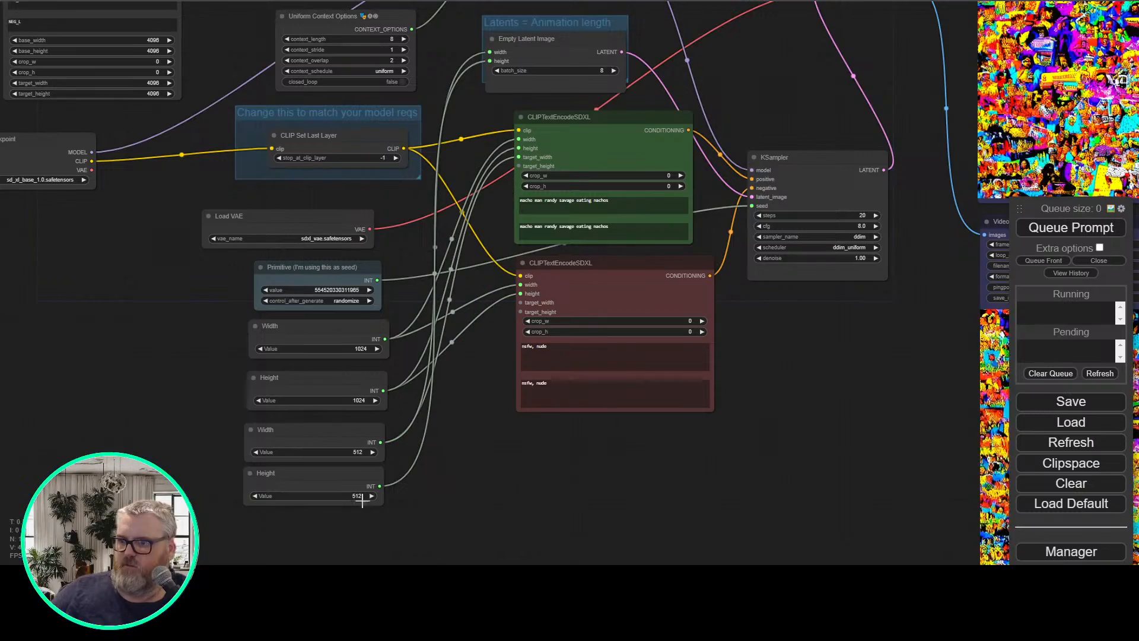
drag(380, 486, 519, 166)
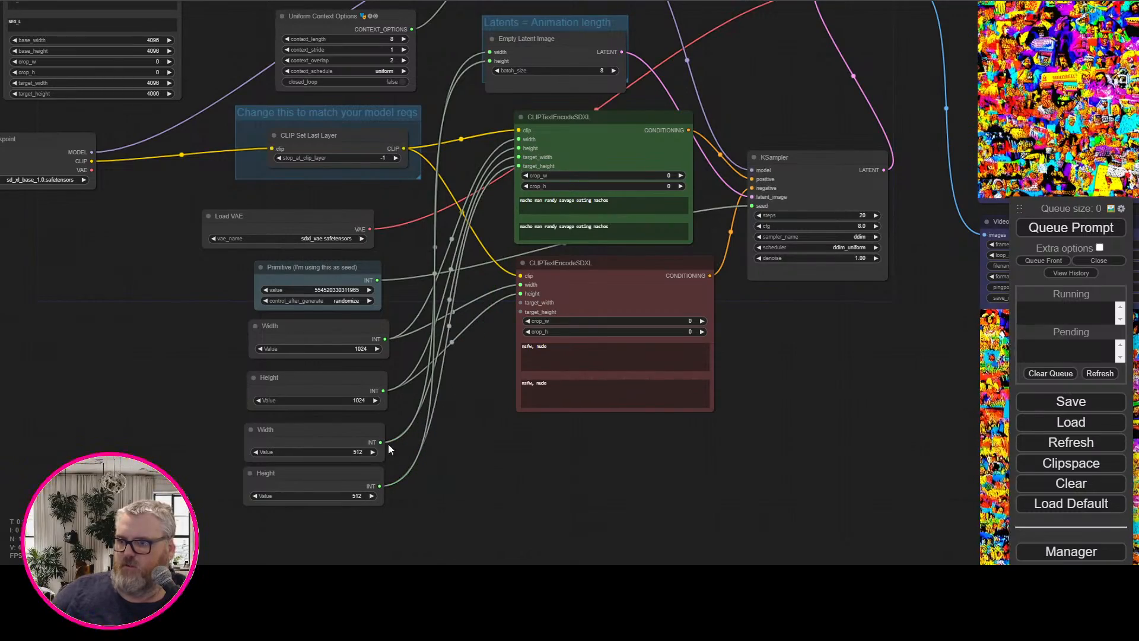
drag(380, 442, 520, 302)
drag(380, 485, 481, 261)
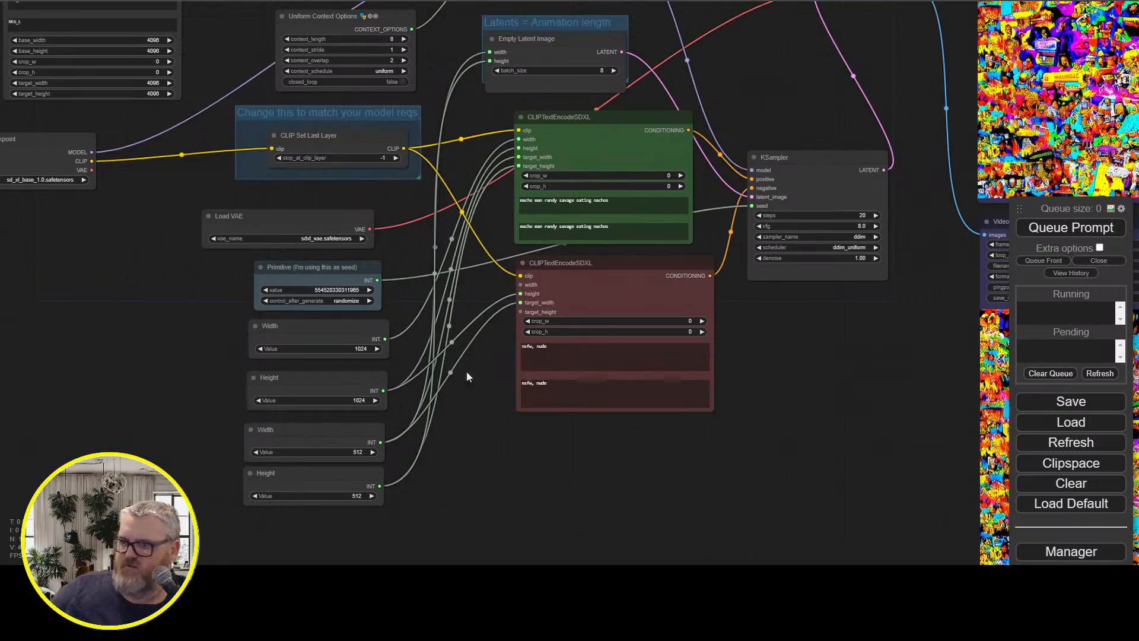
click(571, 145)
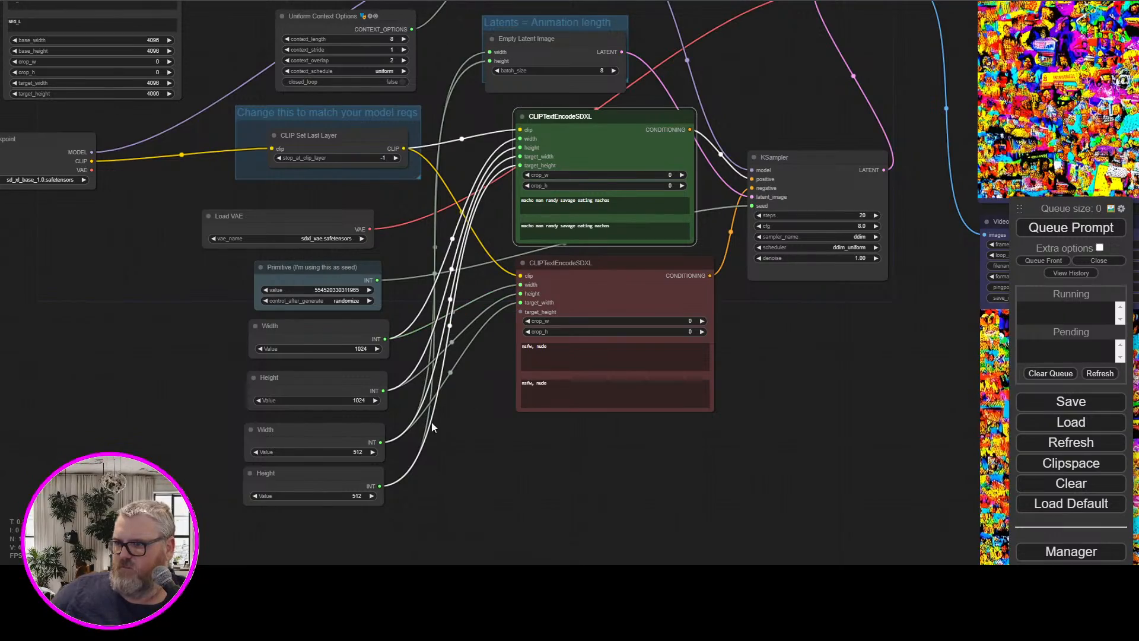
drag(380, 483, 531, 296)
click(612, 466)
Queue the nachos prompt with the rewired size and target size inputs
scroll(611, 439, up, 4)
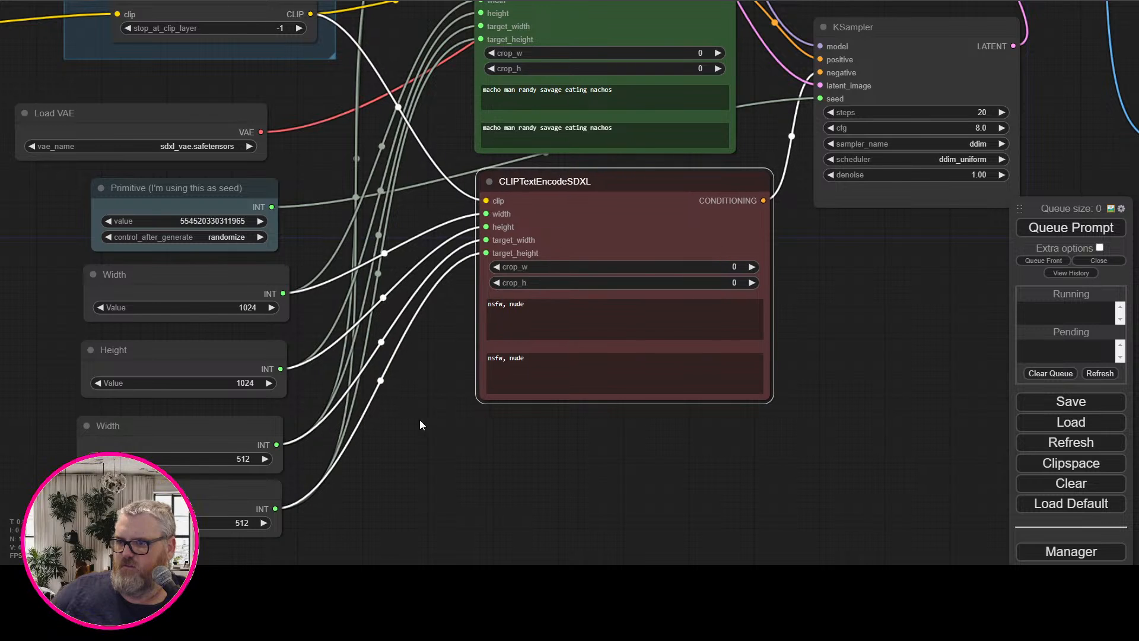
drag(694, 483, 666, 604)
mouse_move(561, 151)
mouse_down()
mouse_move(571, 148)
mouse_move(557, 154)
mouse_up()
click(811, 82)
click(1050, 228)
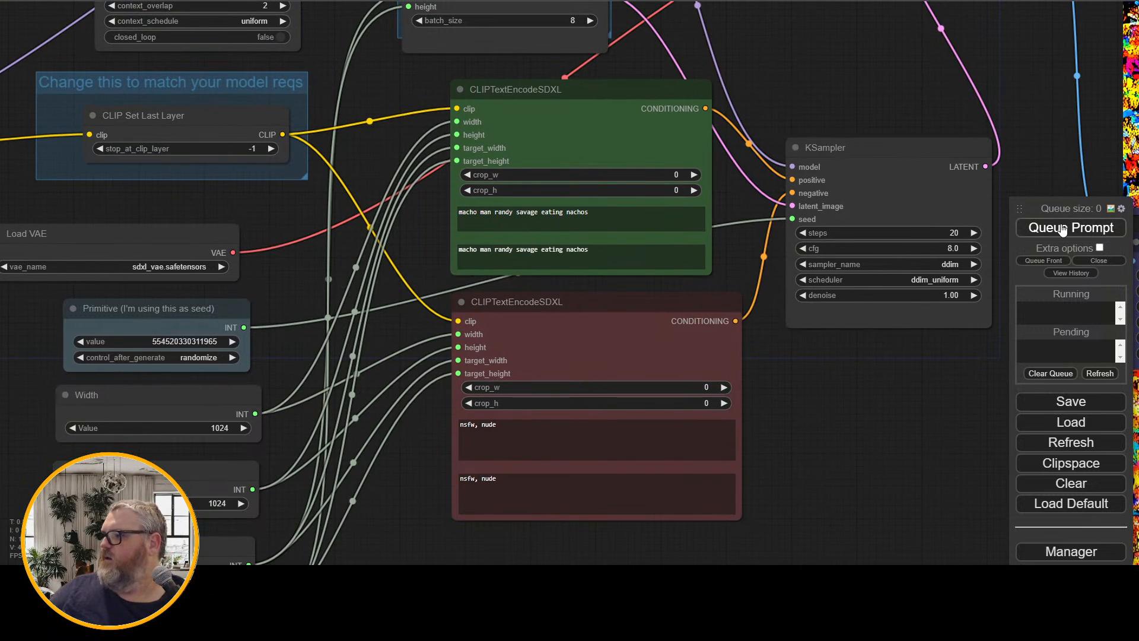
Follow the generation from the KSampler to the Video Combine previews and examine the resulting animation
drag(837, 95, 826, 87)
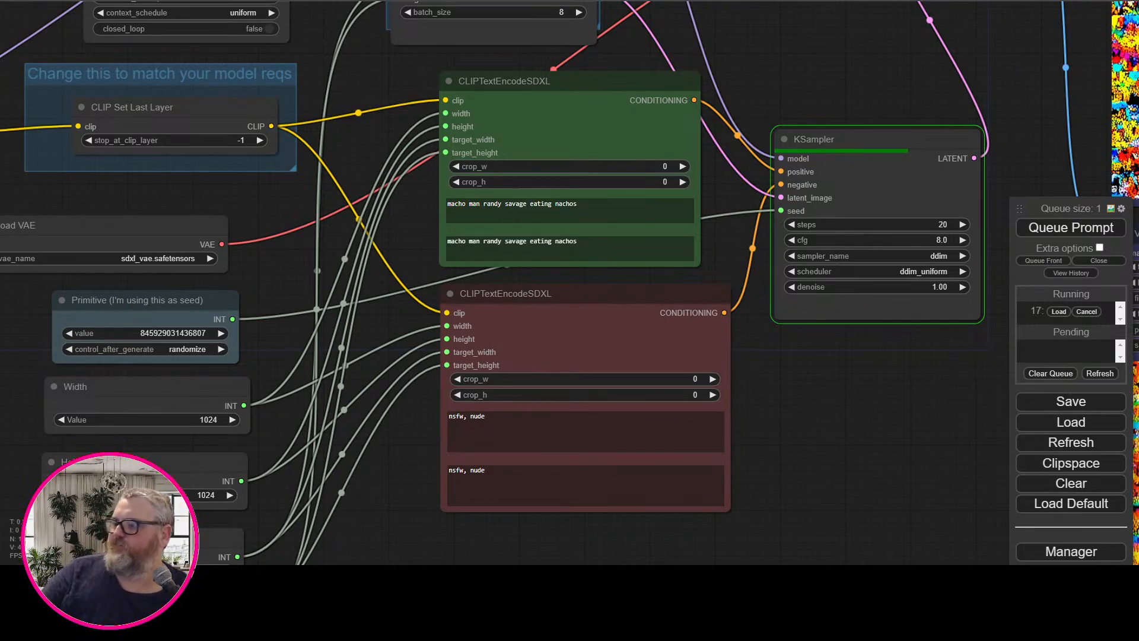
drag(786, 66, 143, 196)
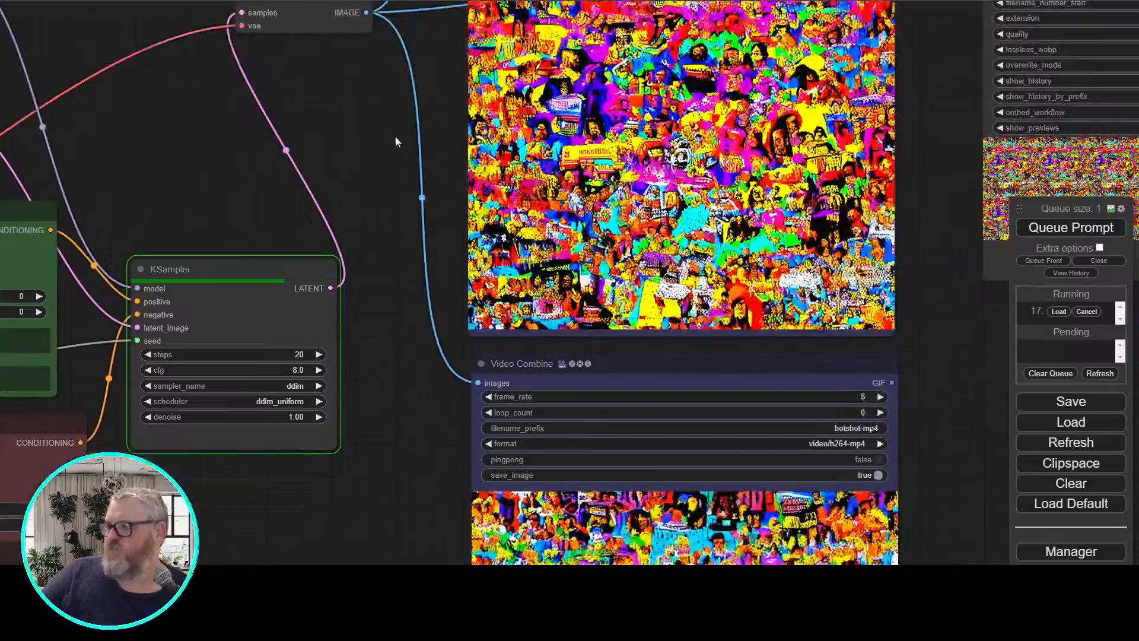
drag(358, 130, 343, 258)
scroll(343, 258, down, 3)
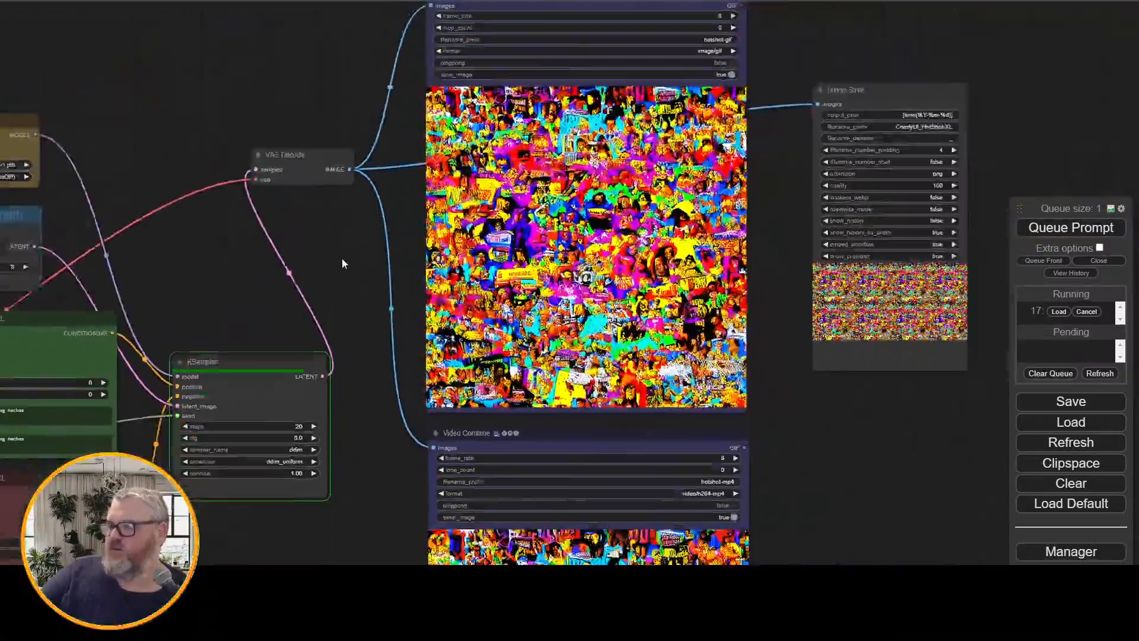
scroll(333, 226, up, 5)
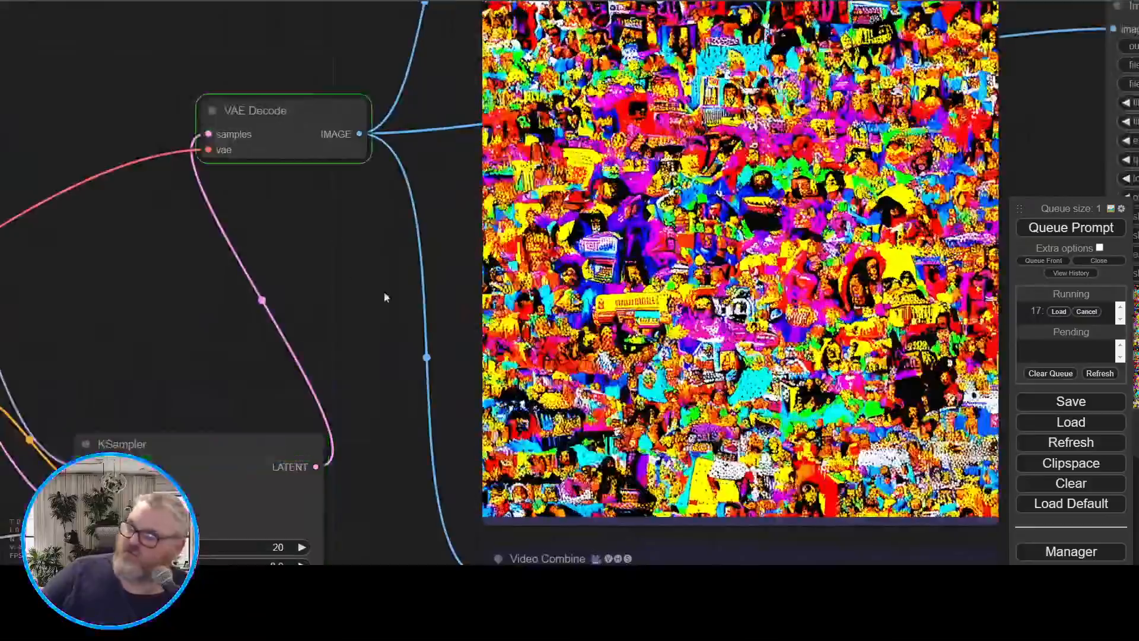
drag(383, 297, 254, 319)
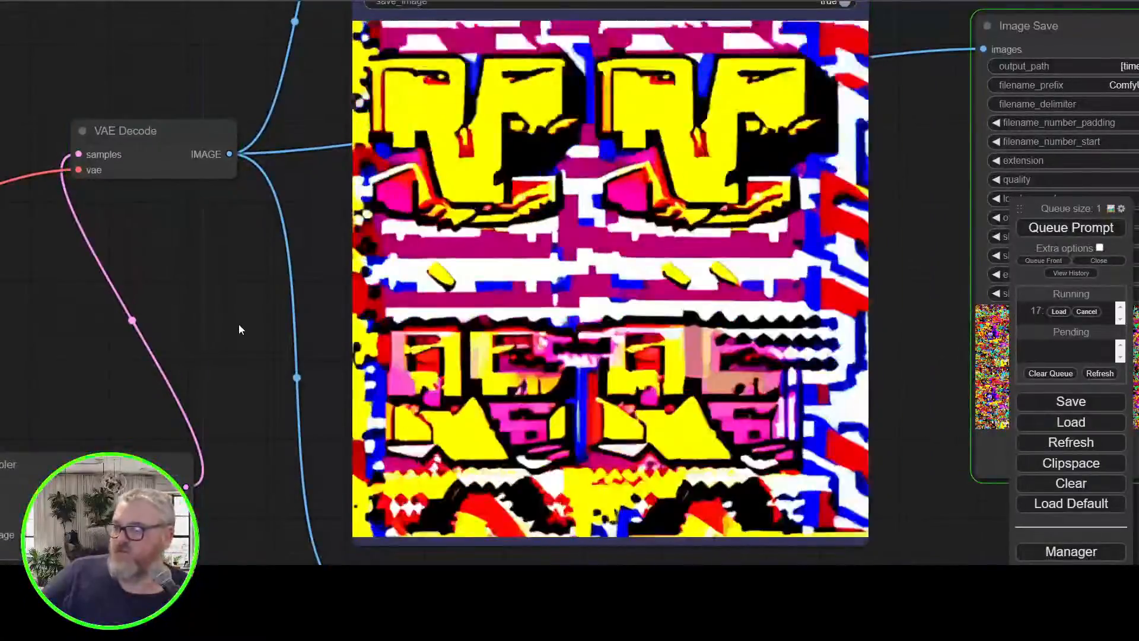
scroll(238, 324, down, 3)
Set the values of the lower Width and Height nodes, which feed the latent and target sizes, to 1024
drag(234, 325, 438, 276)
drag(306, 306, 824, 211)
drag(396, 138, 521, 12)
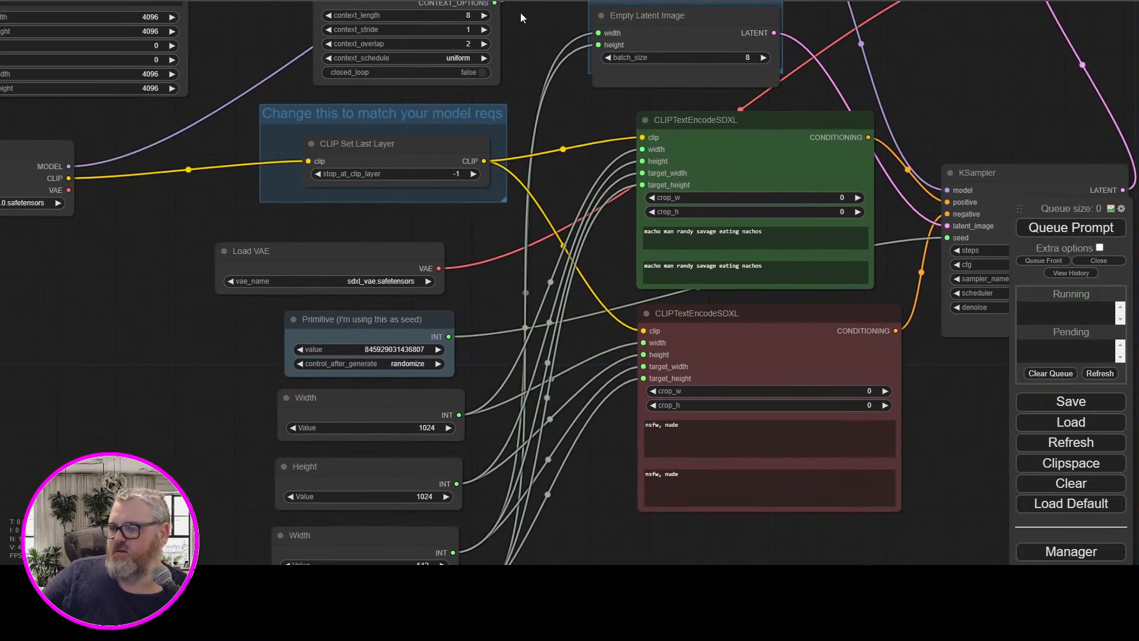
drag(167, 405, 223, 179)
drag(218, 230, 113, 484)
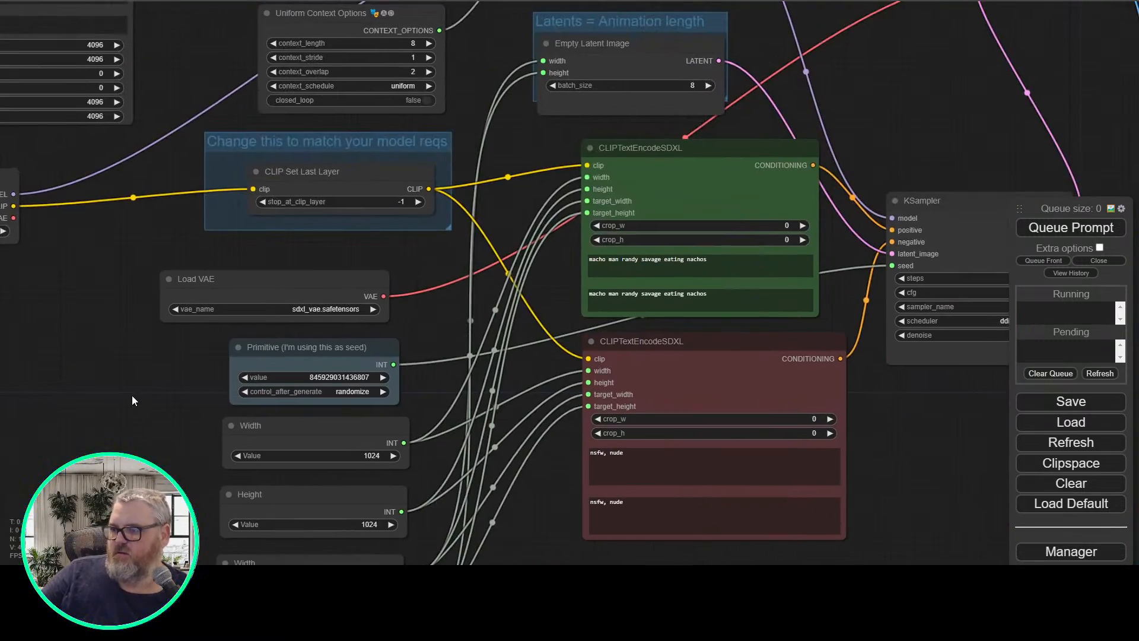
drag(132, 395, 103, 376)
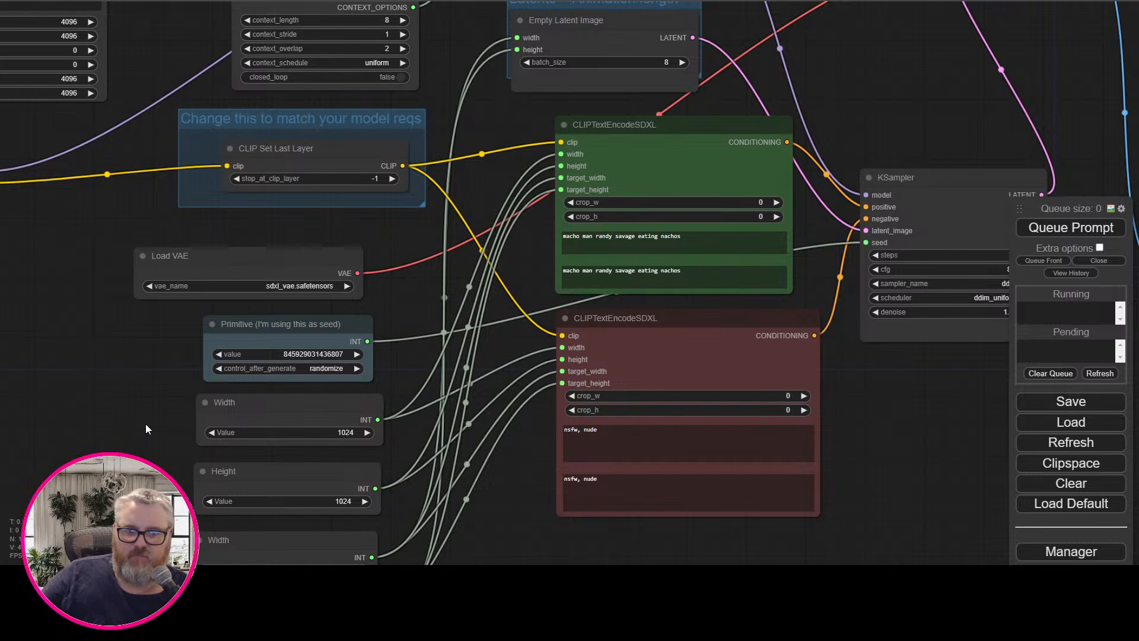
drag(656, 542, 605, 445)
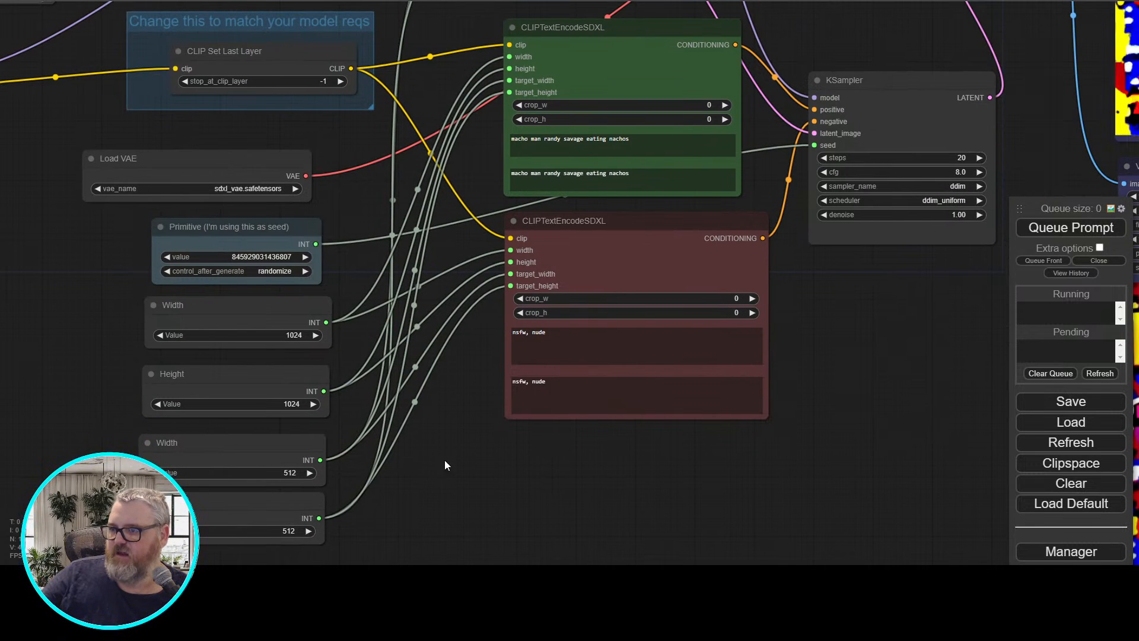
click(281, 472)
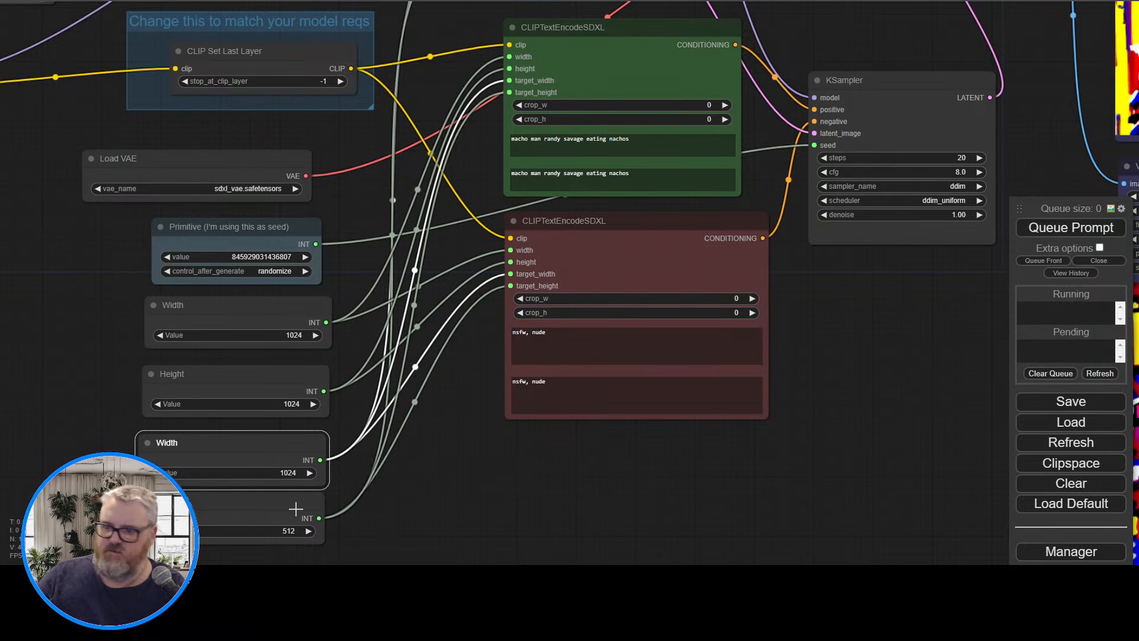
click(287, 534)
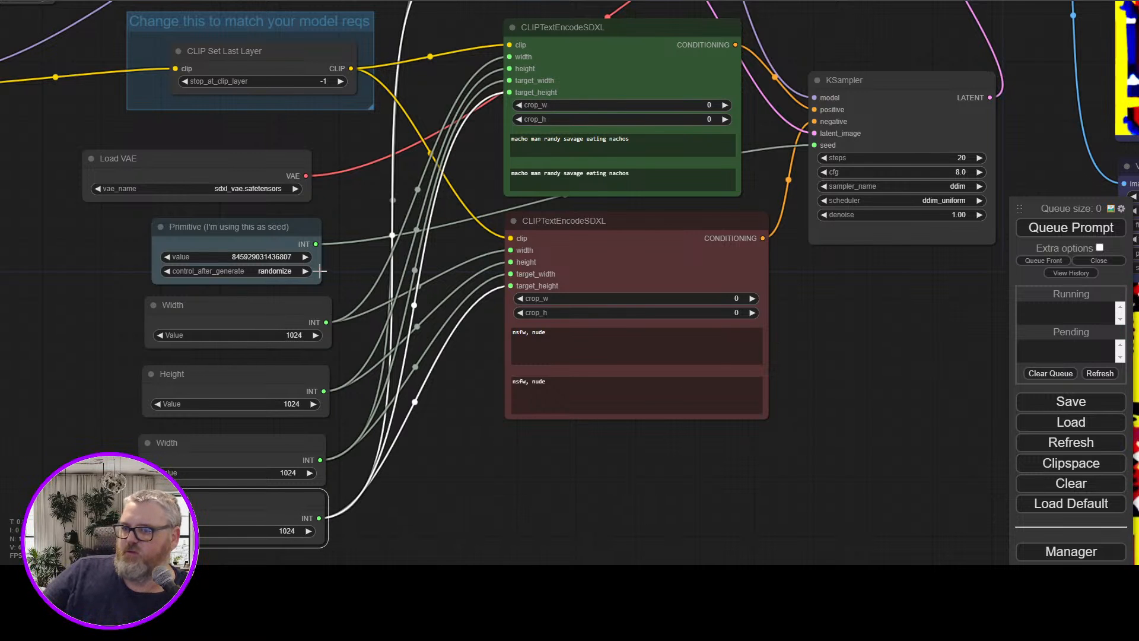
Set the seed primitive to 420500 with control_after_generate fixed, and queue the prompt
drag(821, 333, 829, 394)
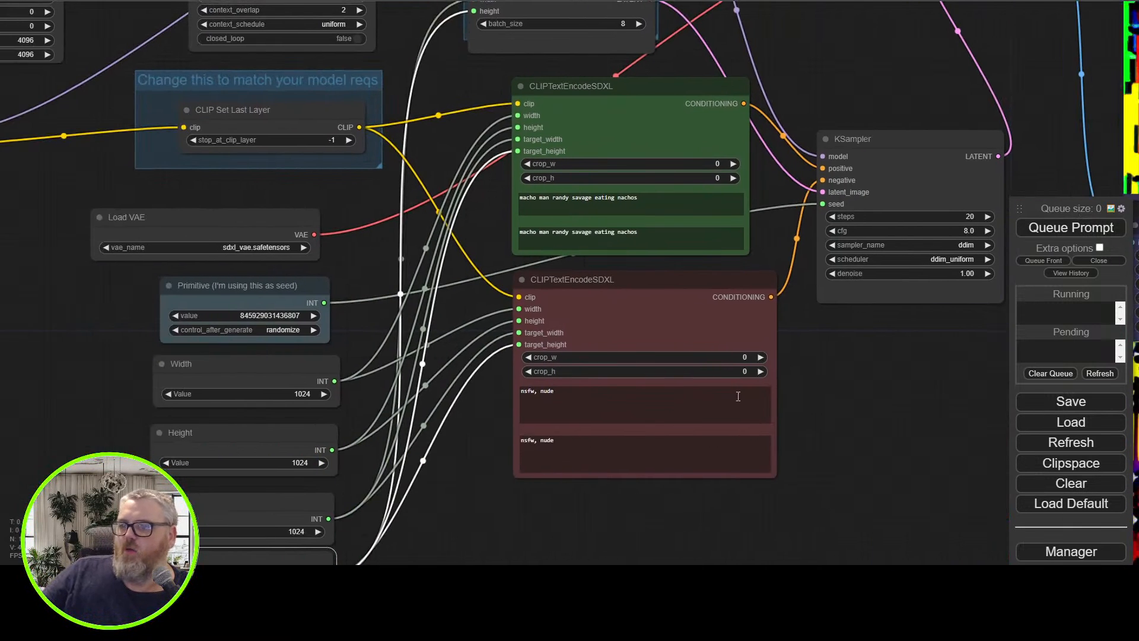
click(285, 332)
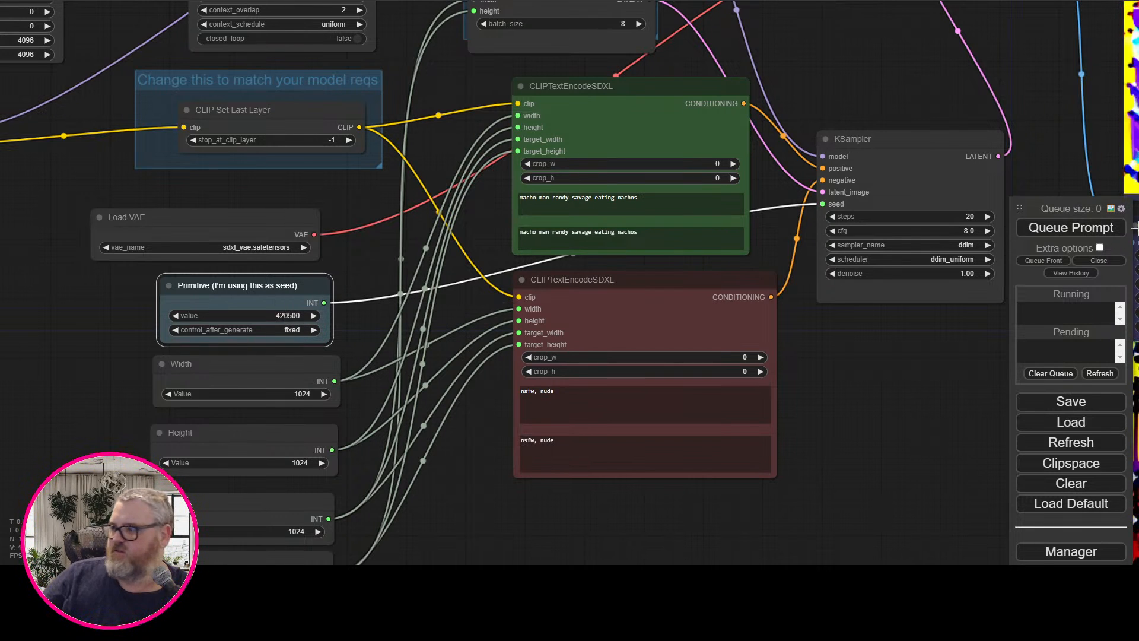
drag(872, 71, 544, 135)
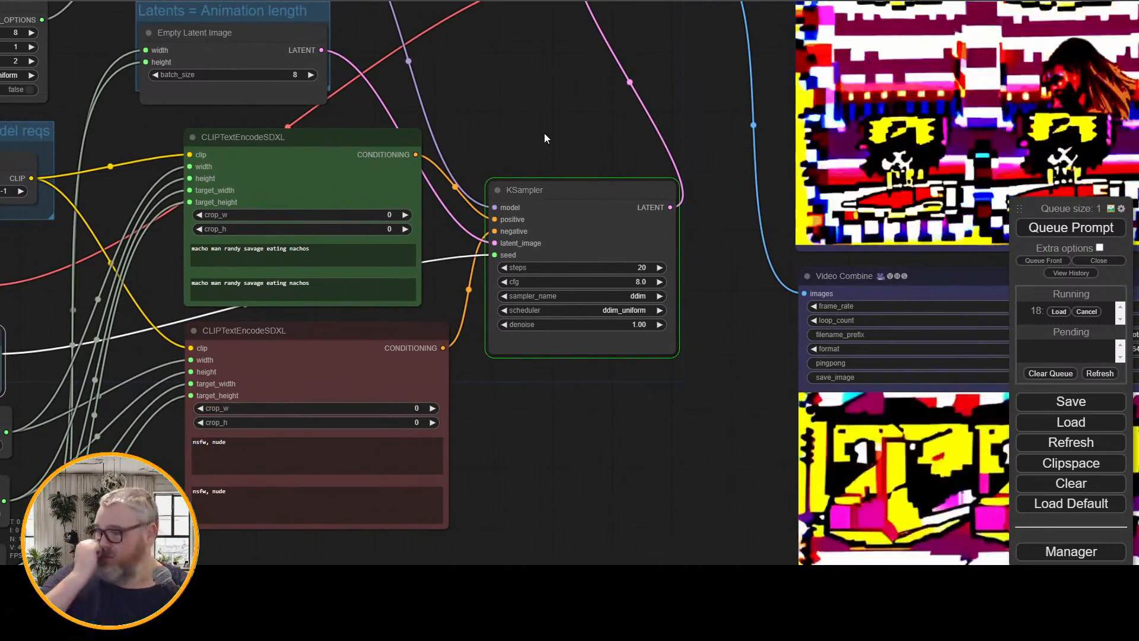
Examine the size connections of the Empty Latent Image node and the green CLIPTextEncodeSDXL node
drag(458, 142, 730, 300)
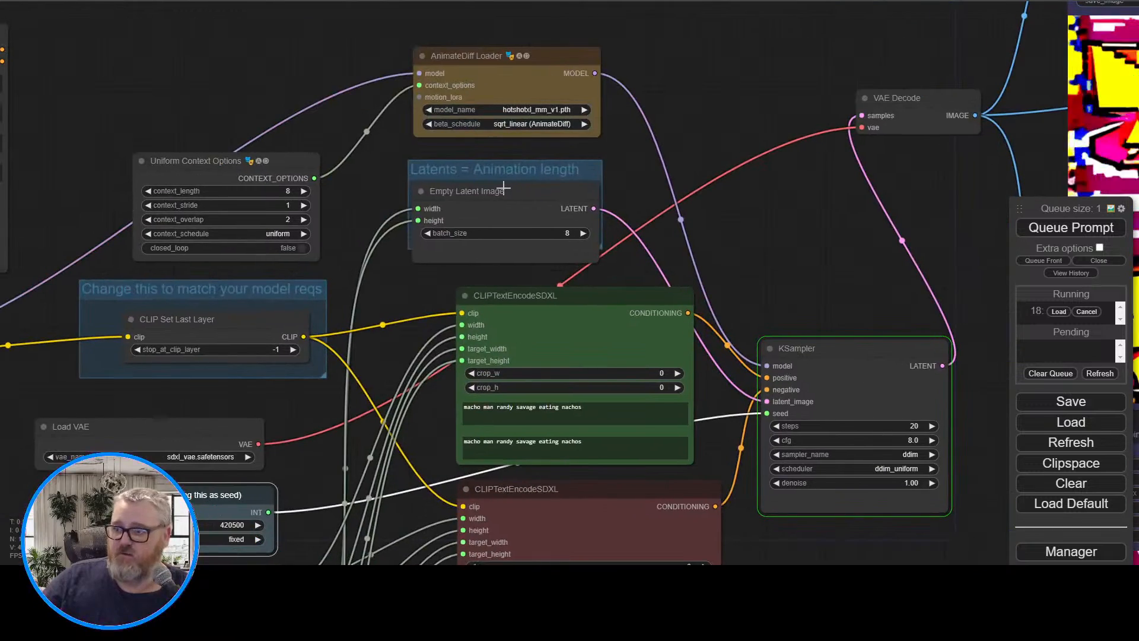
click(503, 189)
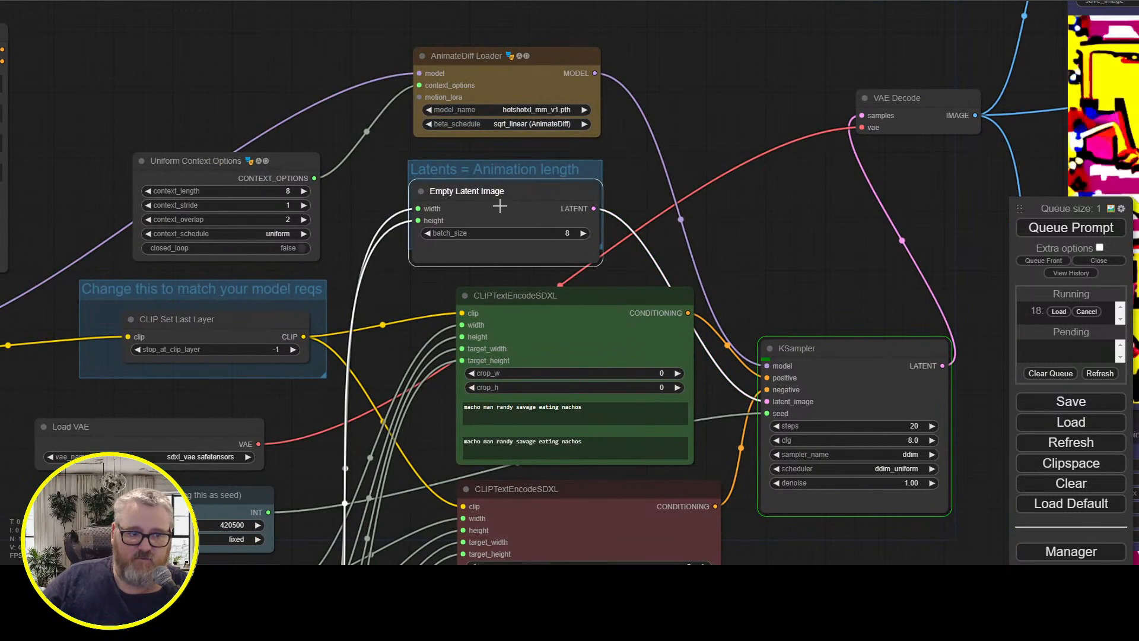
drag(404, 309, 345, 214)
click(468, 228)
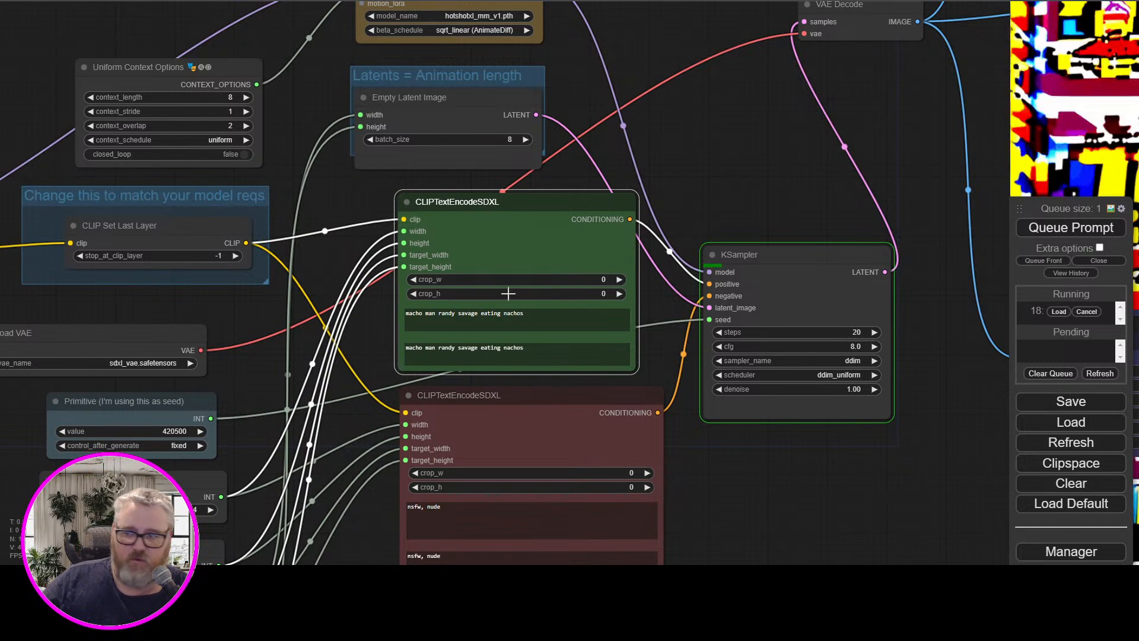
Inspect the links of the Empty Latent Image and green CLIPTextEncodeSDXL nodes, and view the current Video Combine previews
click(391, 103)
click(424, 221)
drag(433, 270, 432, 270)
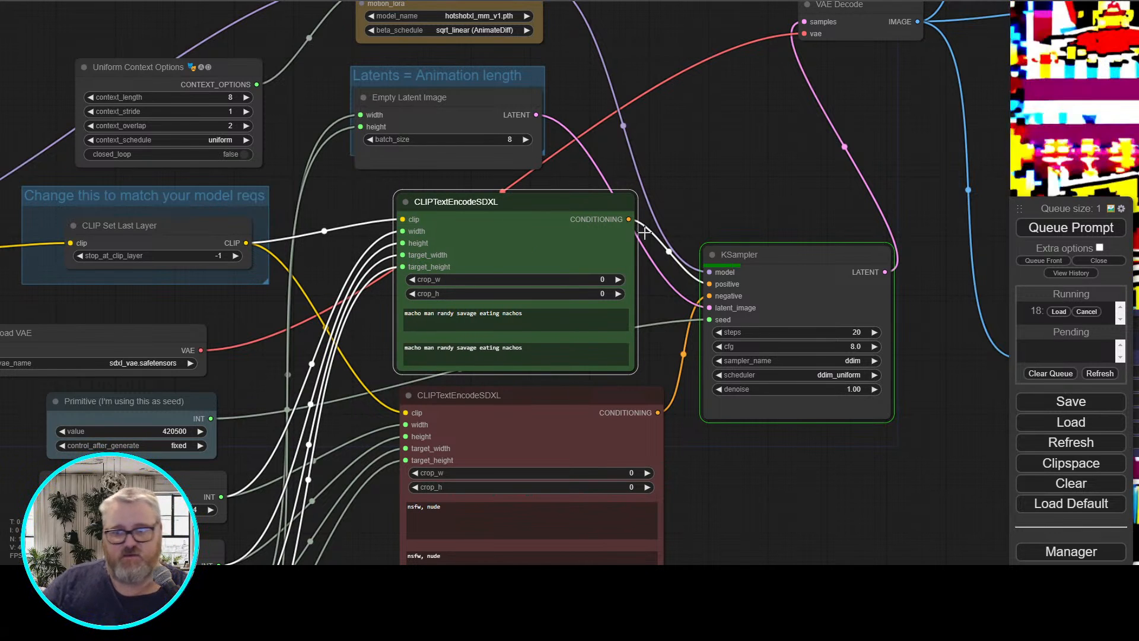
scroll(644, 233, down, 3)
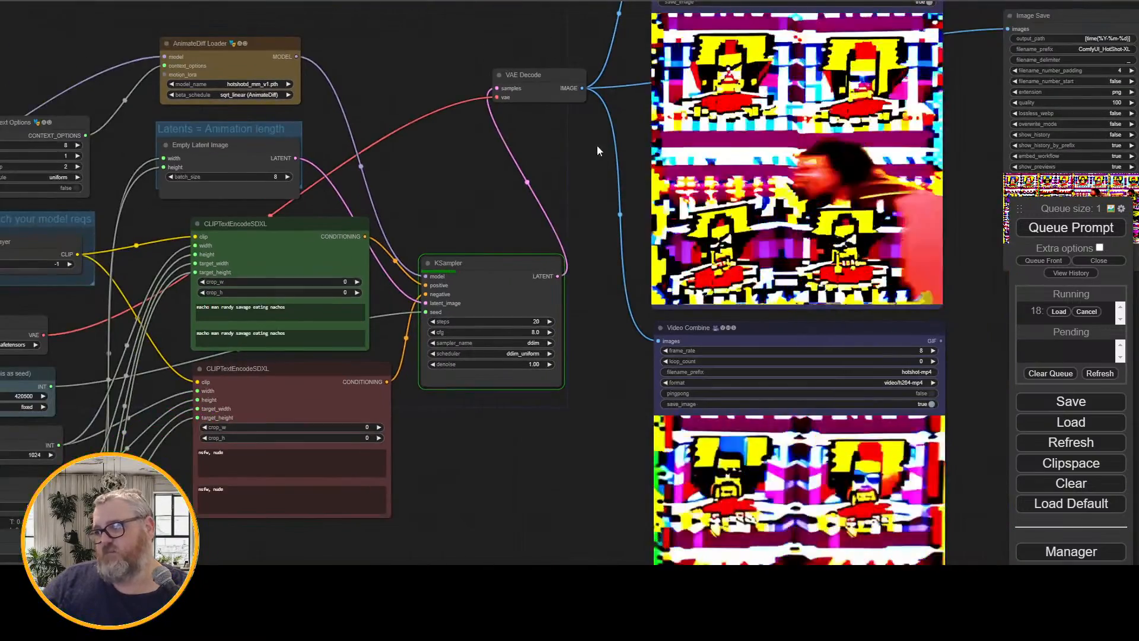
drag(597, 145, 484, 168)
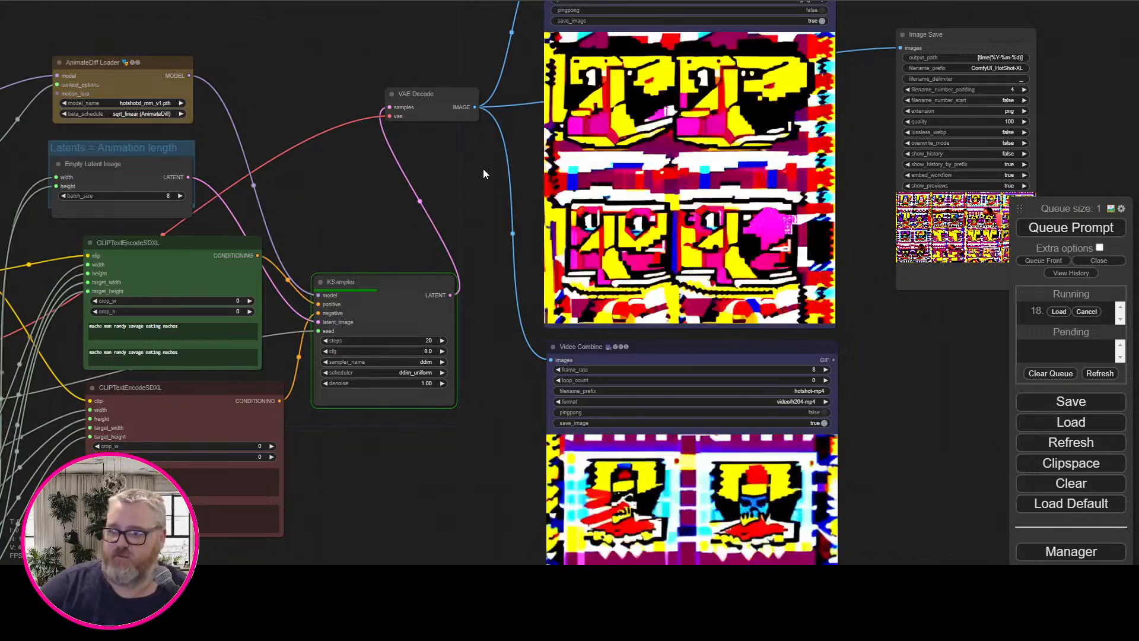
Move the upper Height node closer beneath the upper Width node, and highlight the lower Width node's connections
scroll(315, 186, up, 4)
drag(314, 186, 595, 148)
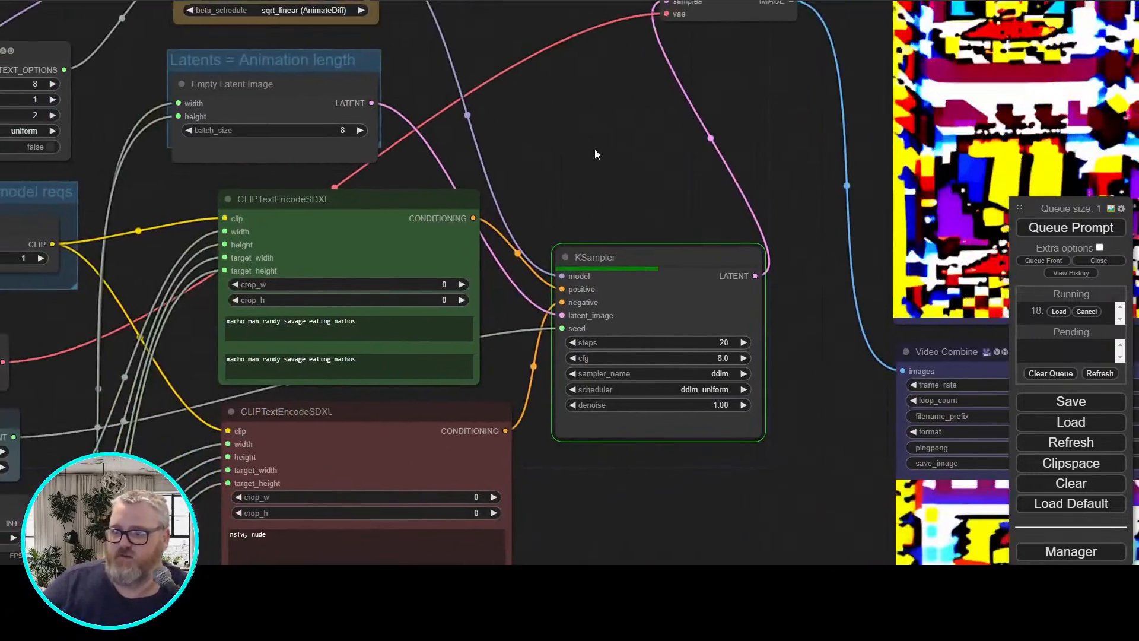
scroll(543, 192, up, 3)
drag(542, 192, 728, 126)
scroll(728, 126, down, 5)
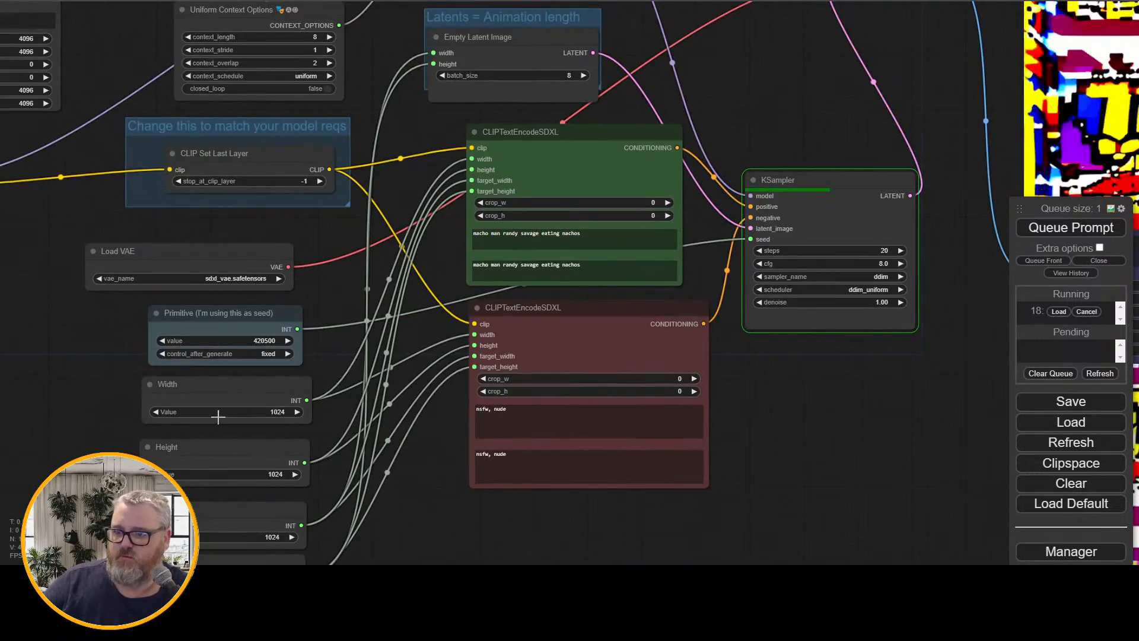
drag(229, 454, 229, 444)
click(253, 514)
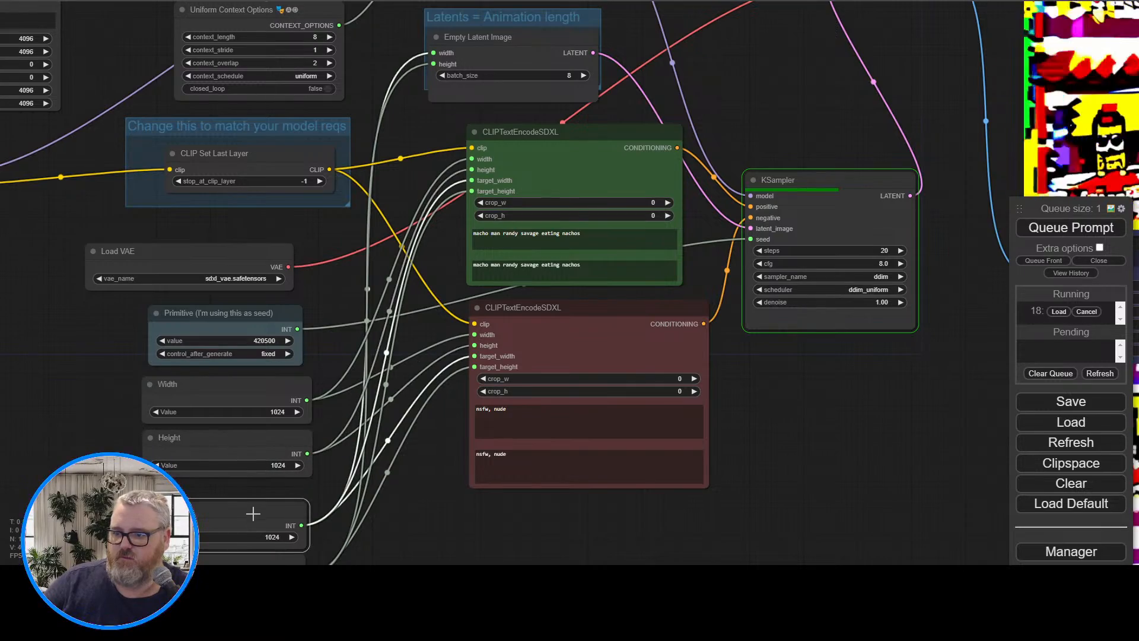
Follow the running generation, check the Empty Latent Image node's connections, and examine the new animation in the Video Combine previews
drag(831, 428, 503, 429)
scroll(555, 453, down, 3)
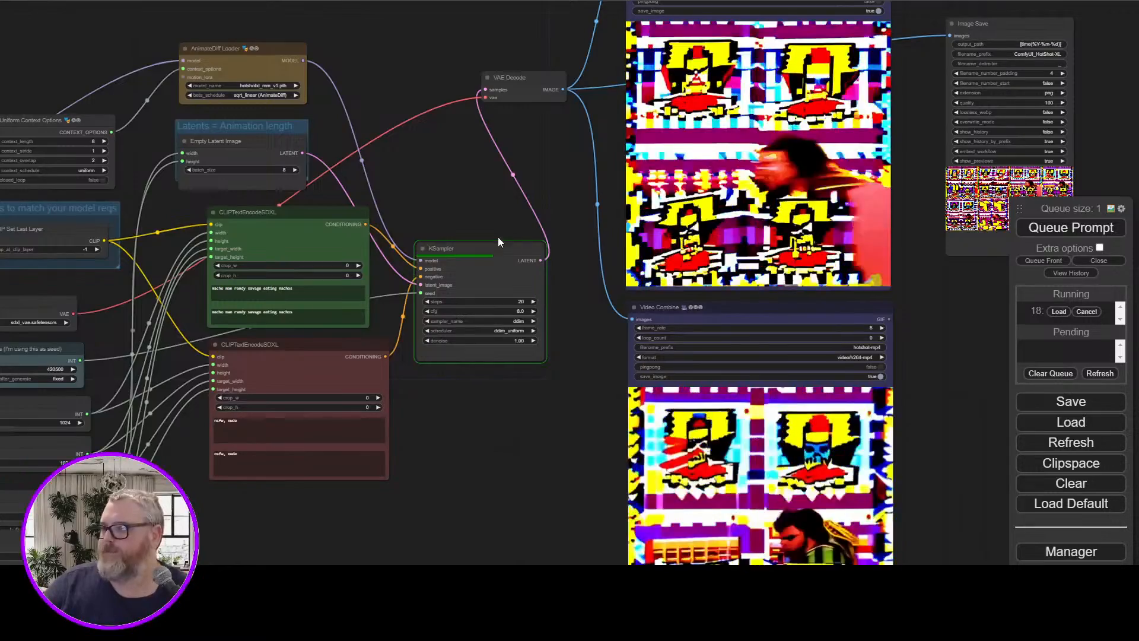
drag(438, 174, 461, 195)
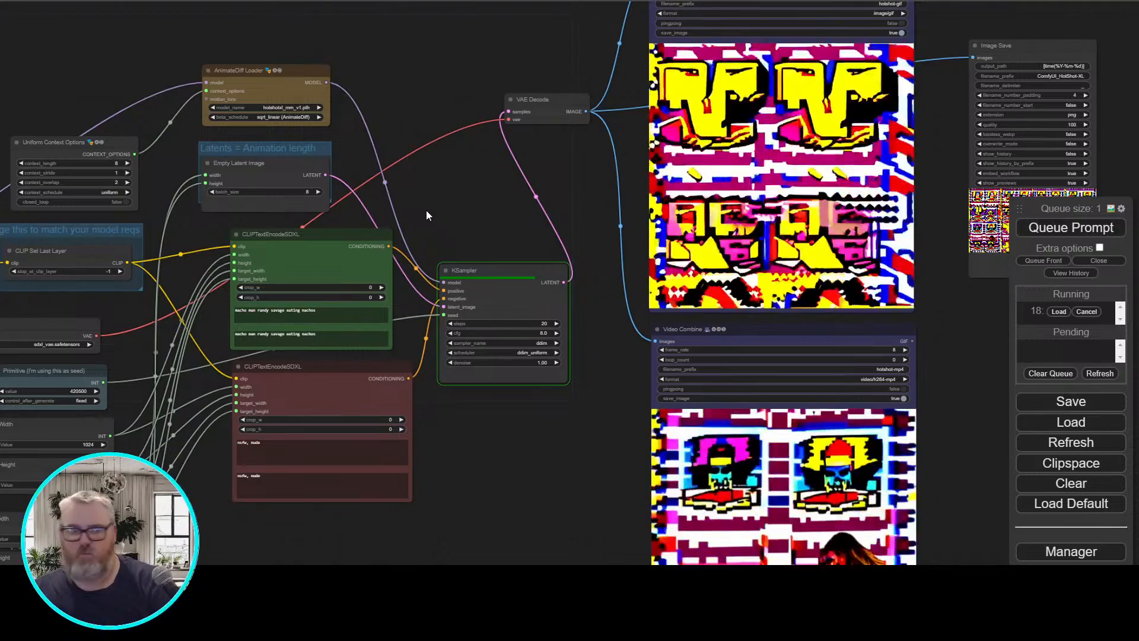
scroll(270, 270, up, 3)
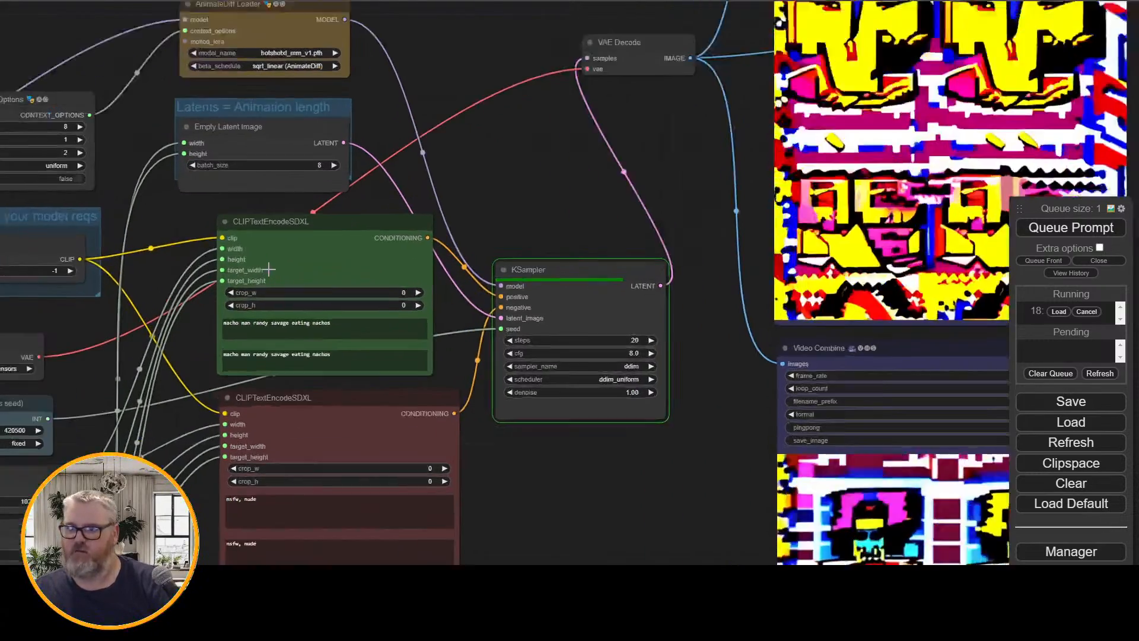
scroll(270, 270, up, 3)
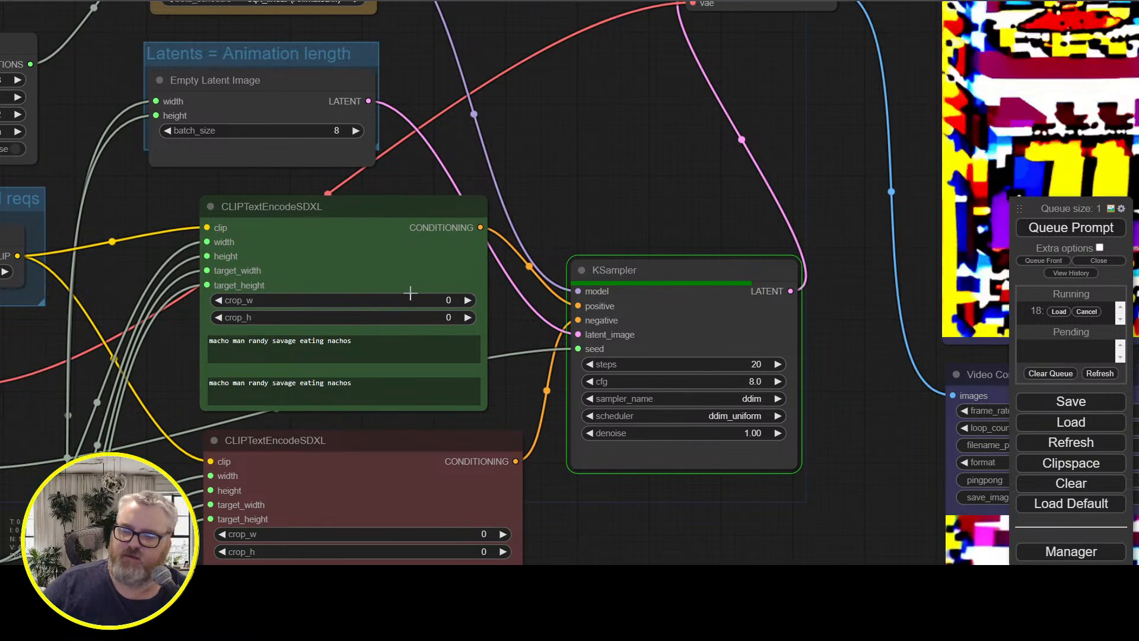
drag(595, 193, 689, 333)
click(298, 234)
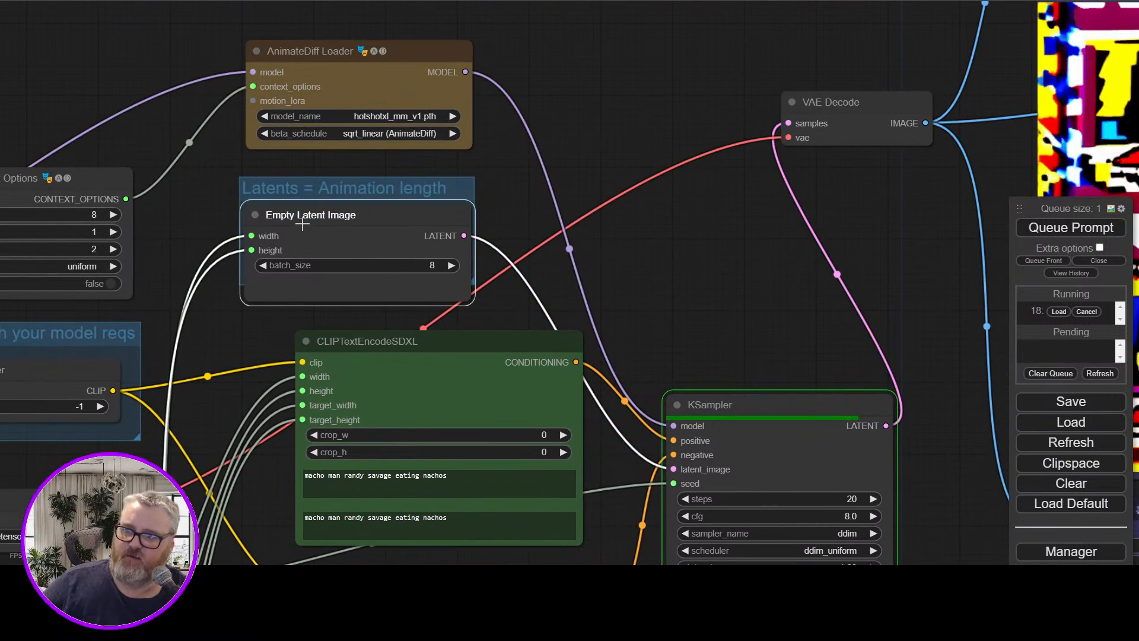
drag(705, 291, 202, 171)
scroll(296, 223, down, 4)
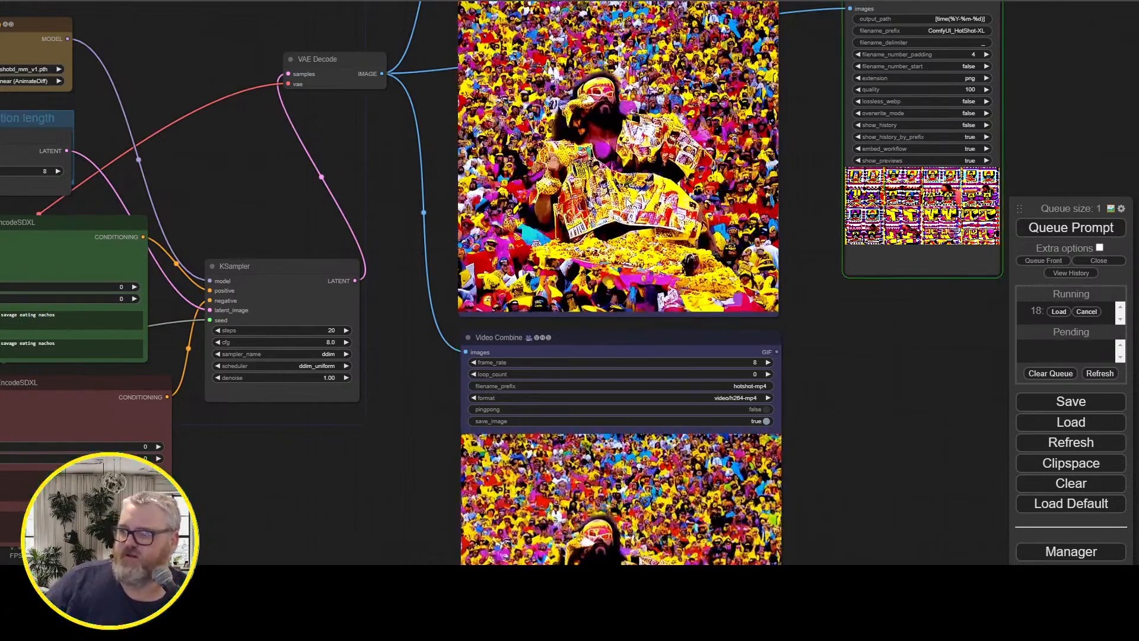
Delete the unconnected SDXL Base Prompt Encoder (Searge) node above the Load Checkpoint node
drag(328, 249, 732, 187)
drag(710, 432, 842, 333)
drag(643, 433, 737, 457)
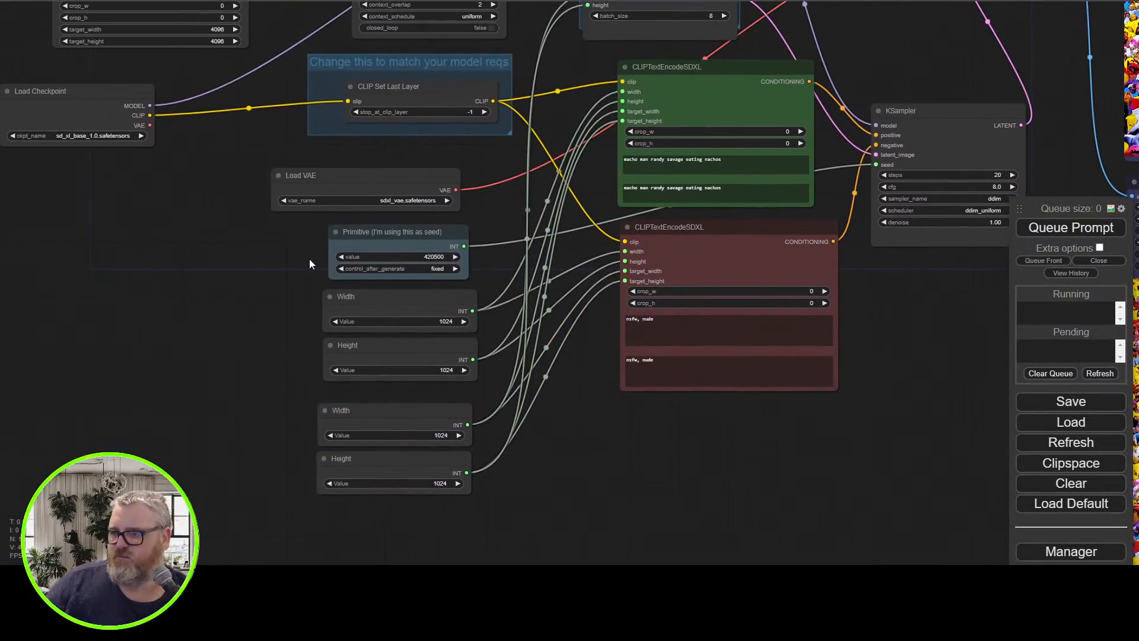
drag(291, 261, 324, 474)
drag(234, 445, 507, 457)
scroll(507, 458, up, 3)
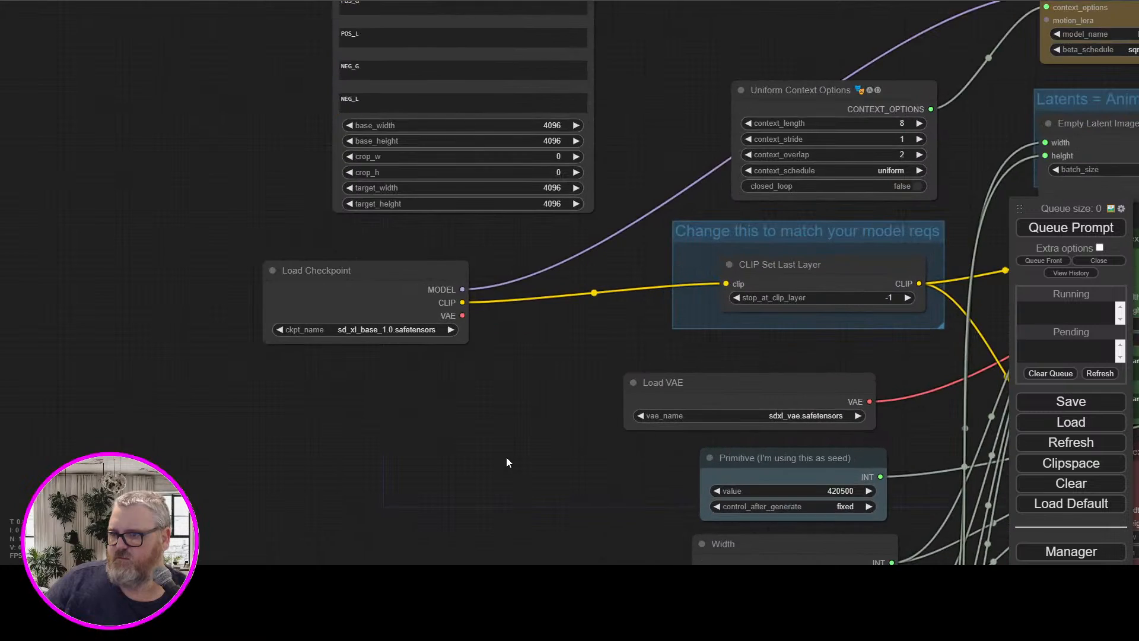
drag(616, 218, 486, 359)
click(314, 98)
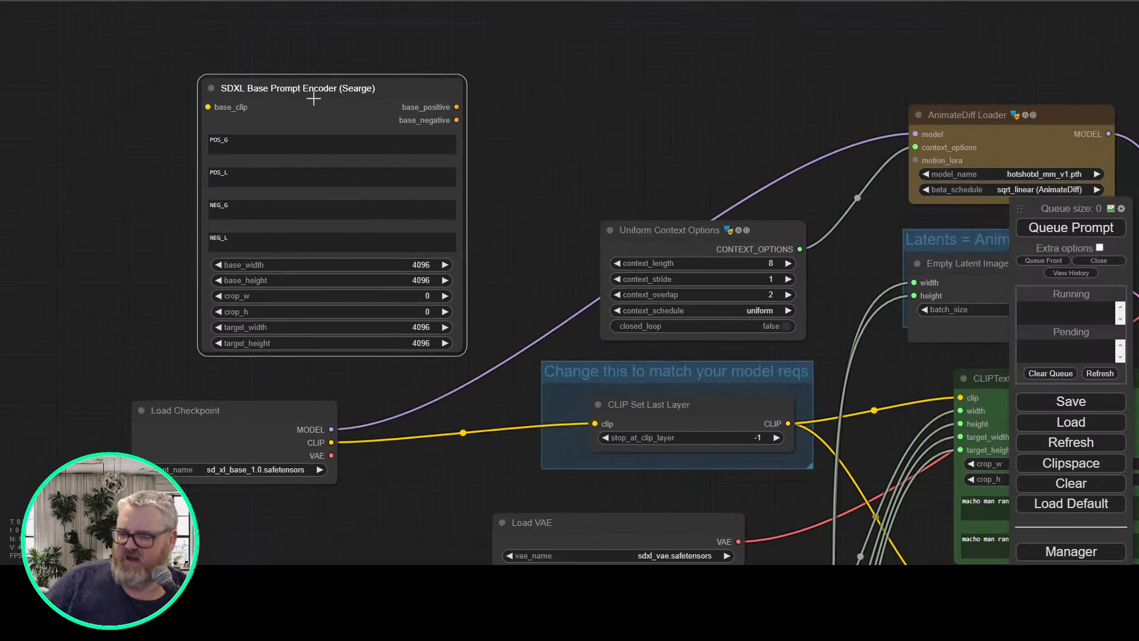
key(Delete)
Set the values of both Width nodes and both Height nodes to 512
drag(514, 228, 266, 191)
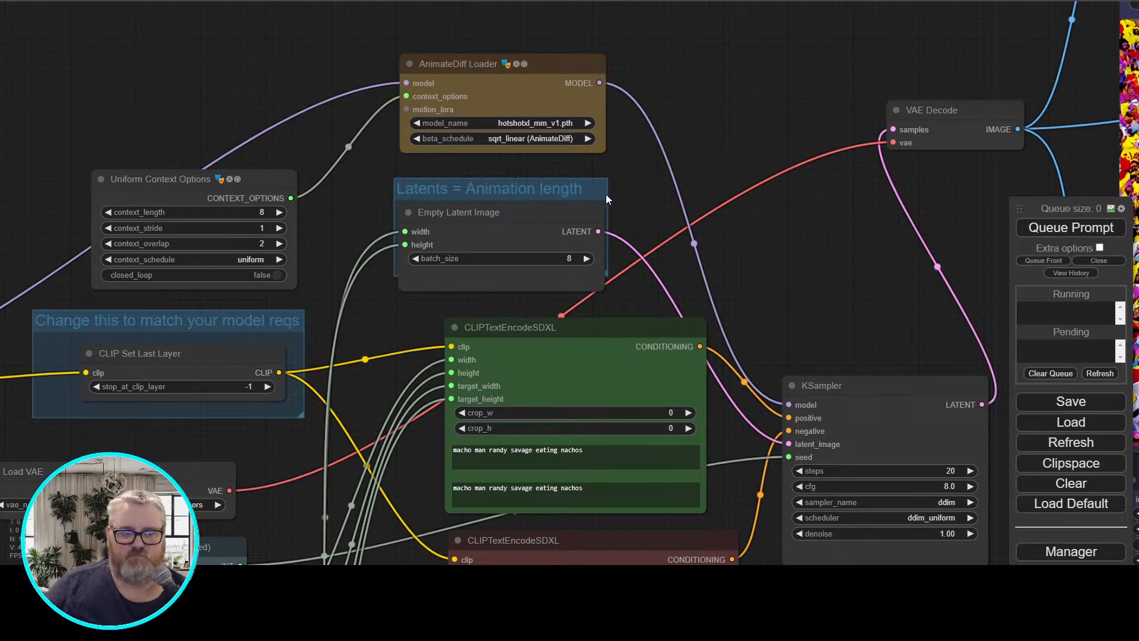
drag(706, 258, 1037, 0)
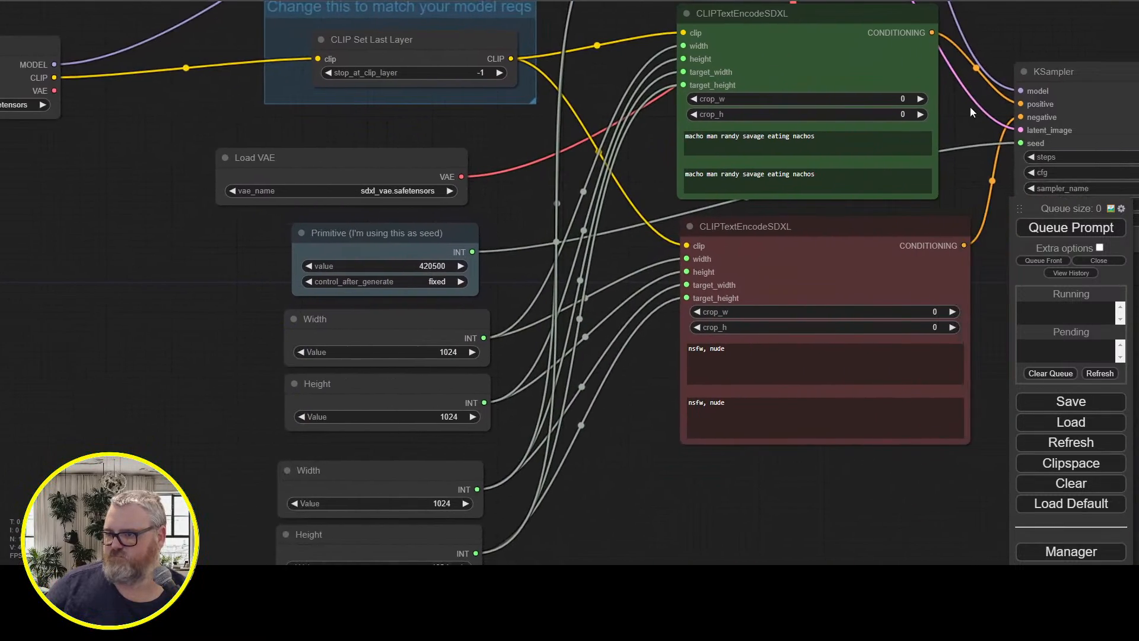
drag(823, 509, 673, 438)
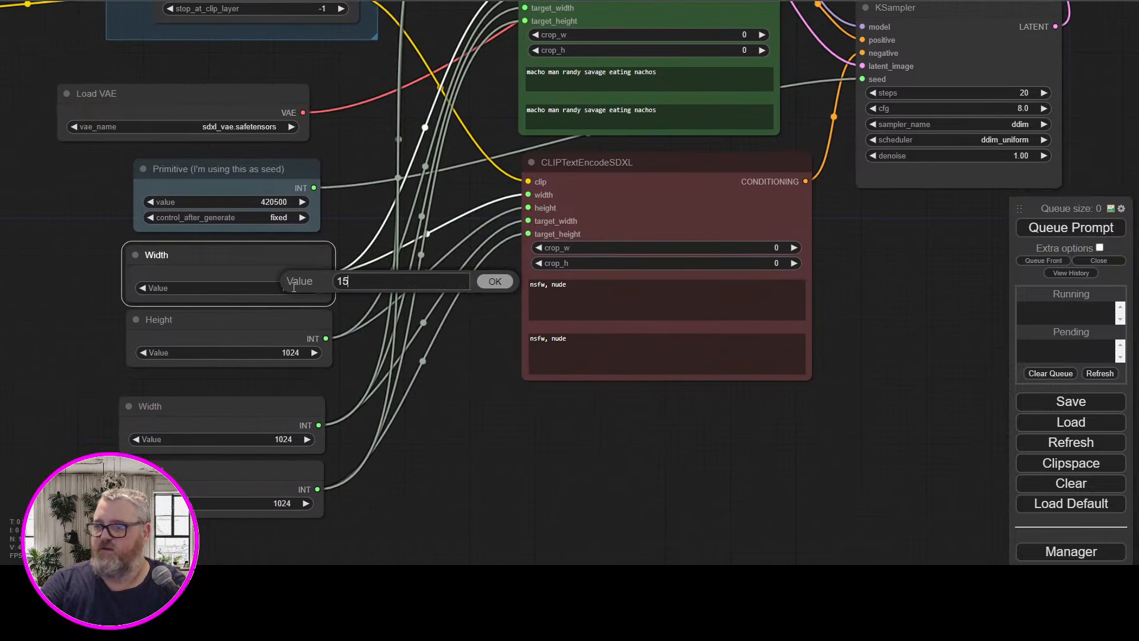
click(289, 354)
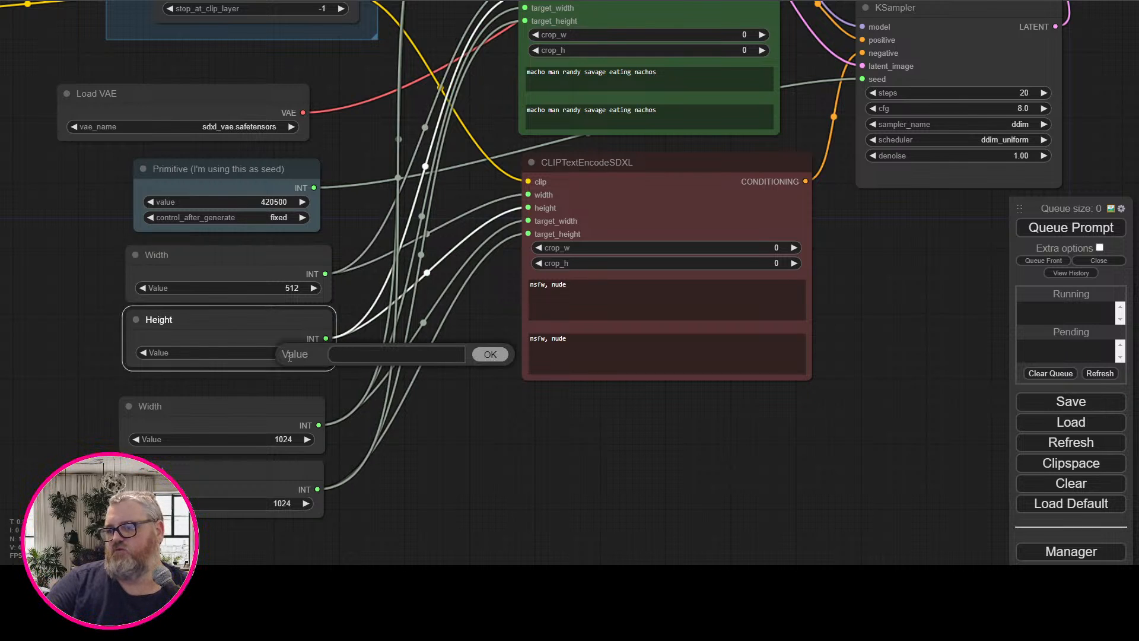
click(279, 440)
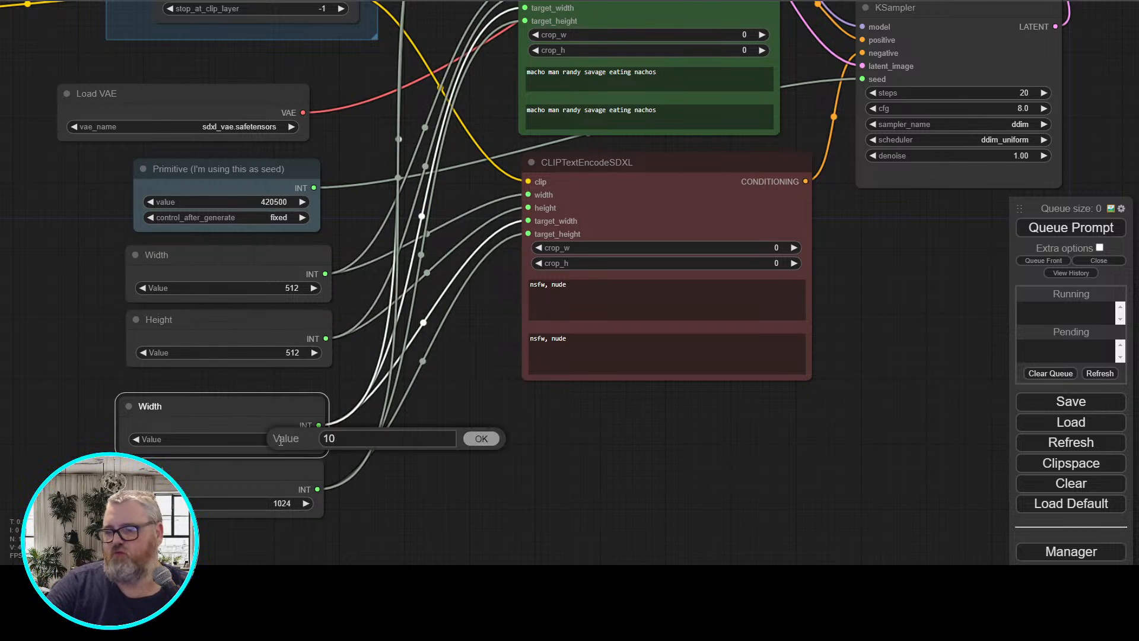
click(283, 504)
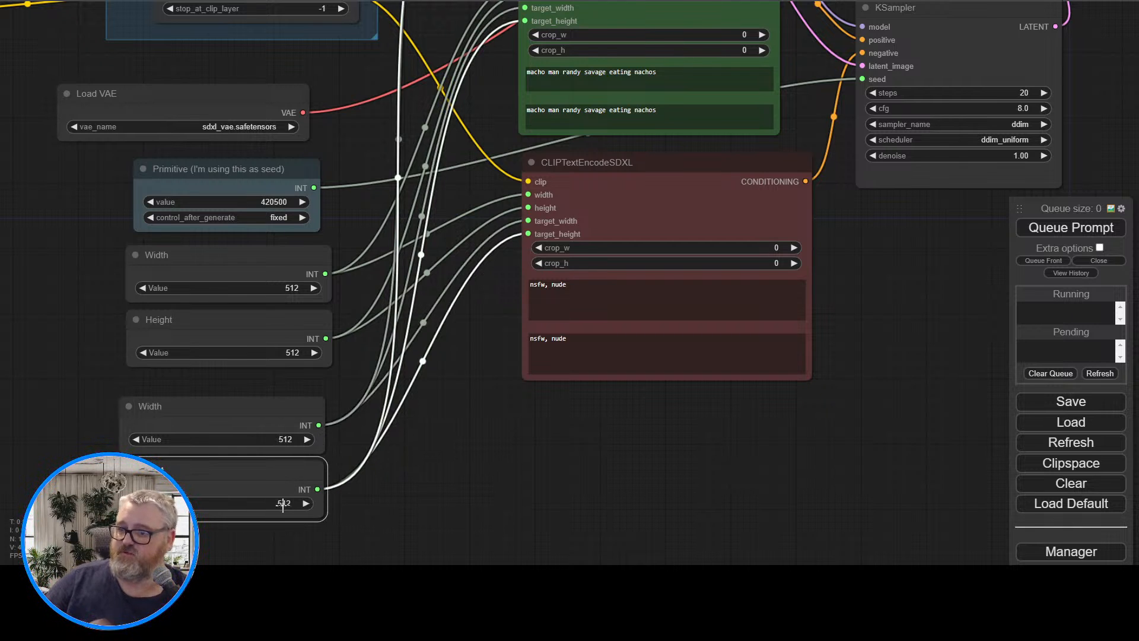
Move the red CLIPTextEncodeSDXL node so that its right edge lines up with the green one above it
scroll(296, 519, up, 1)
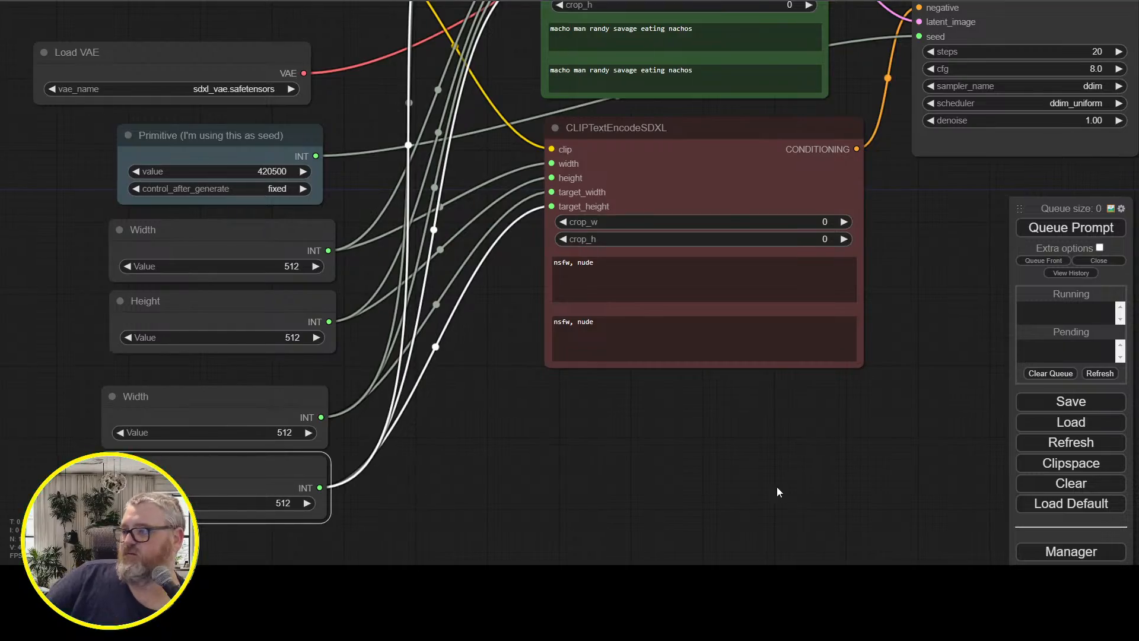
drag(958, 365, 671, 439)
scroll(671, 439, down, 2)
drag(652, 391, 614, 382)
drag(434, 238, 404, 236)
drag(633, 297, 600, 400)
Queue the prompt and bring the KSampler and Video Combine previews into view to follow the generation
click(1080, 228)
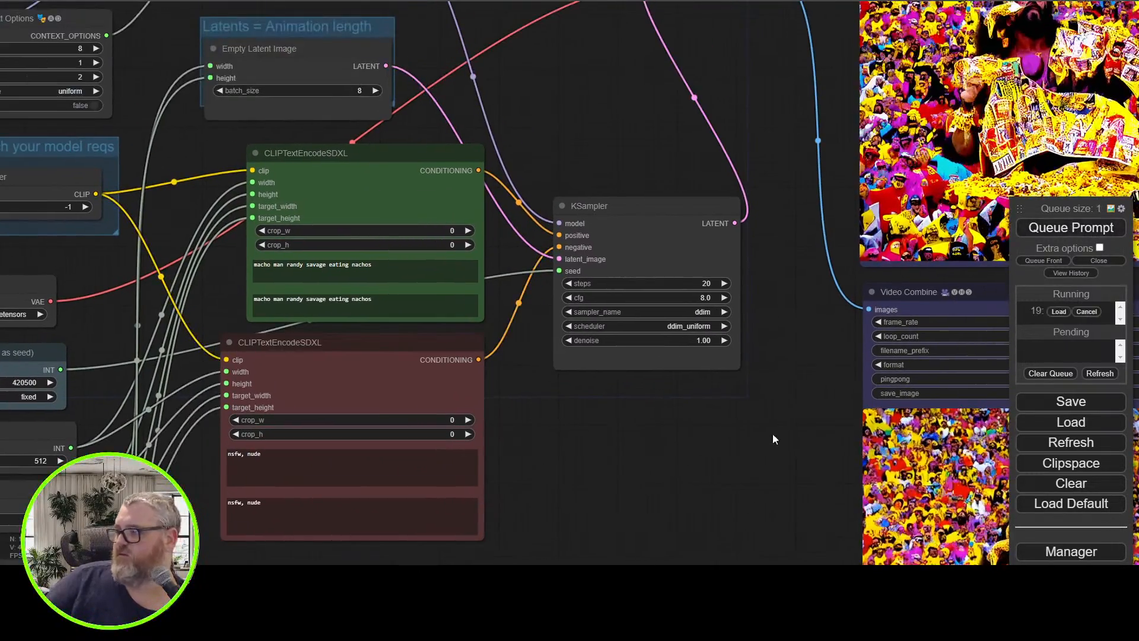
drag(541, 114, 394, 223)
scroll(525, 237, down, 3)
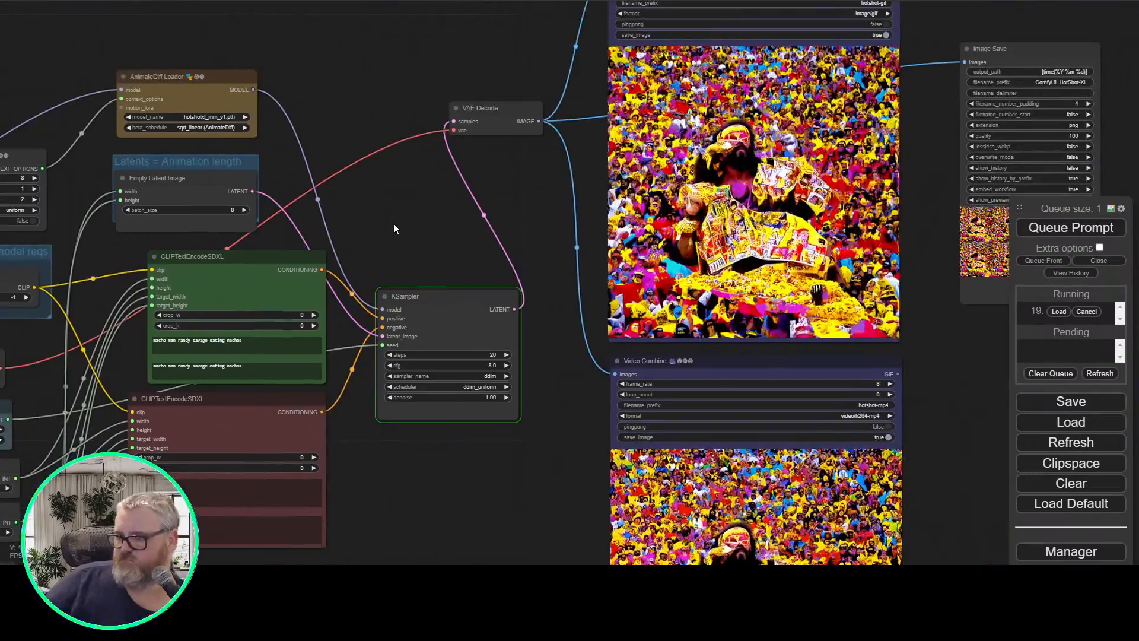
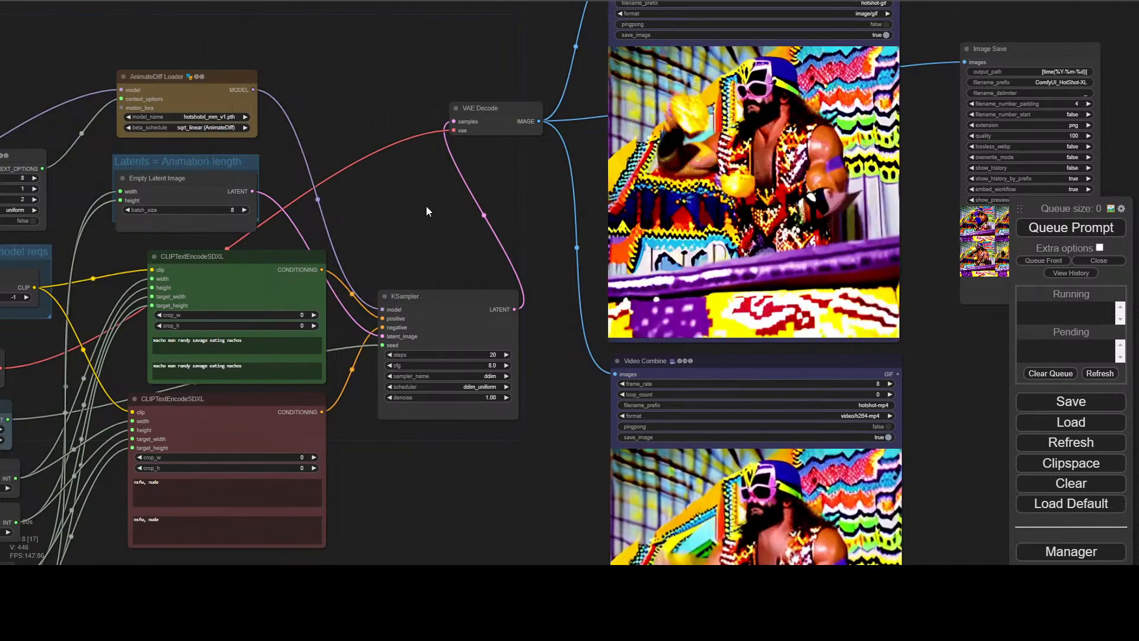
Examine the Video Combine GIF preview and the size, encoder and sampler settings used to generate it
drag(426, 206, 624, 185)
drag(23, 459, 196, 286)
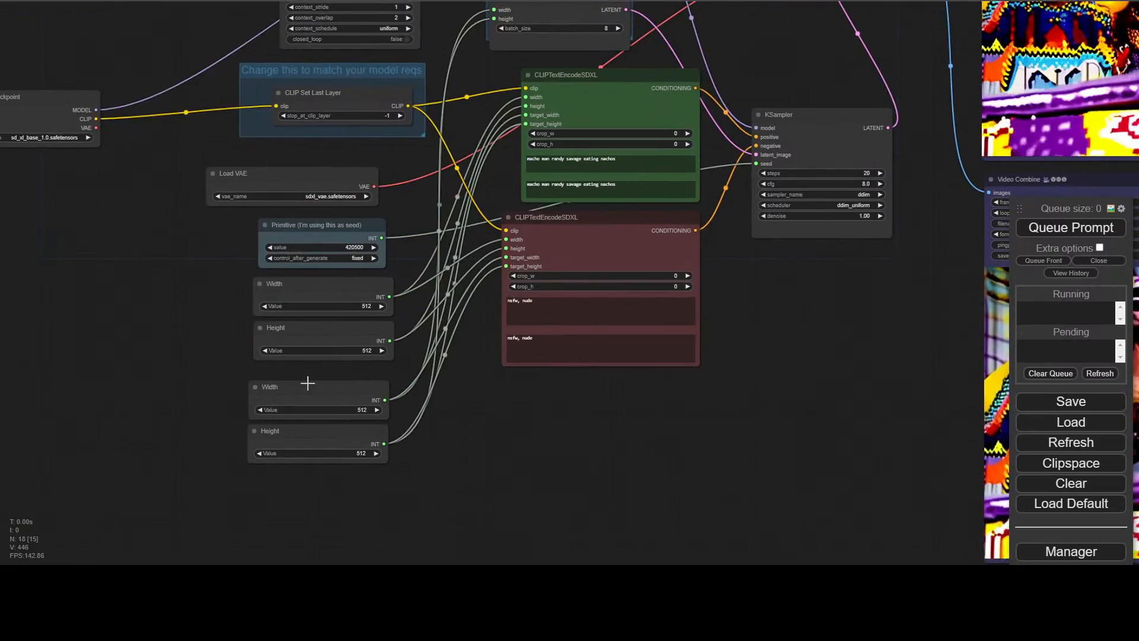
drag(508, 464, 446, 537)
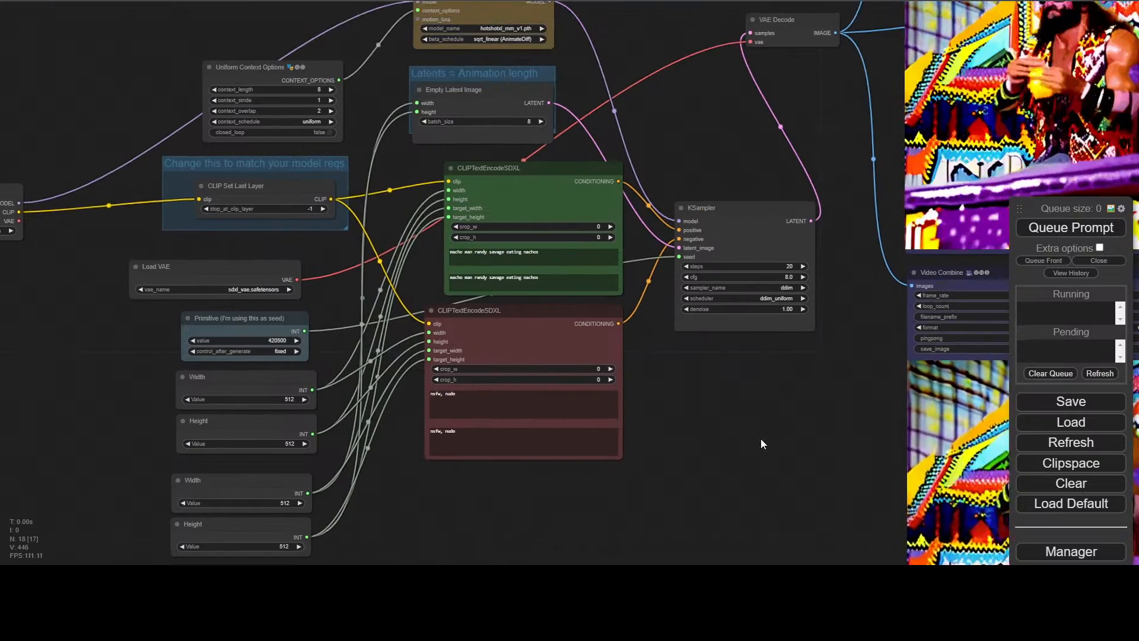
drag(761, 442, 354, 552)
scroll(551, 205, up, 6)
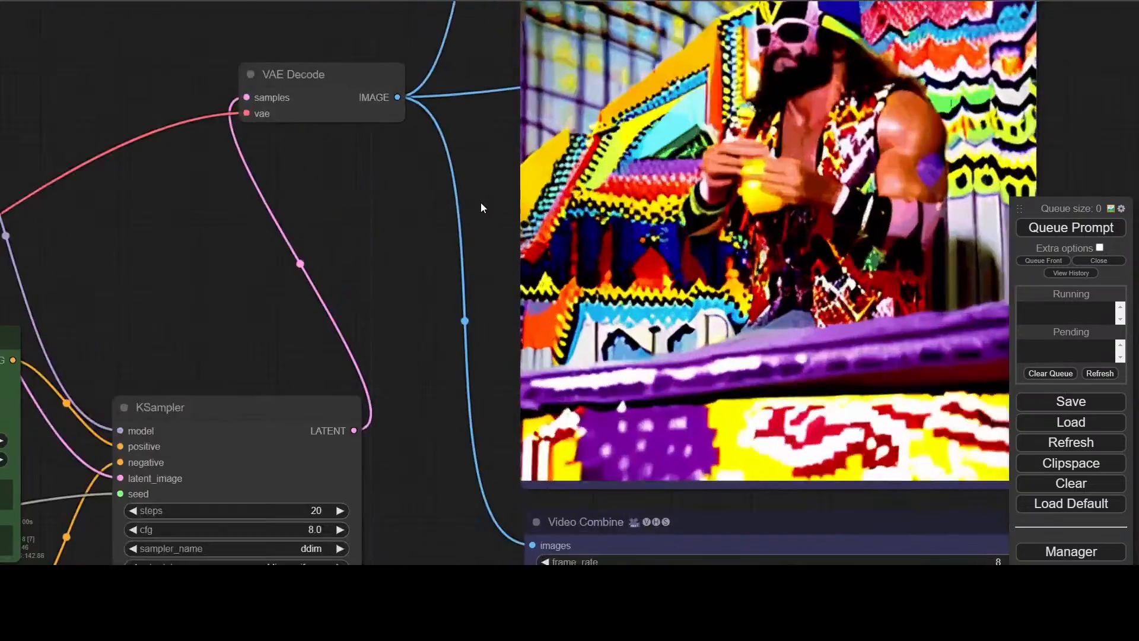
drag(484, 209, 392, 326)
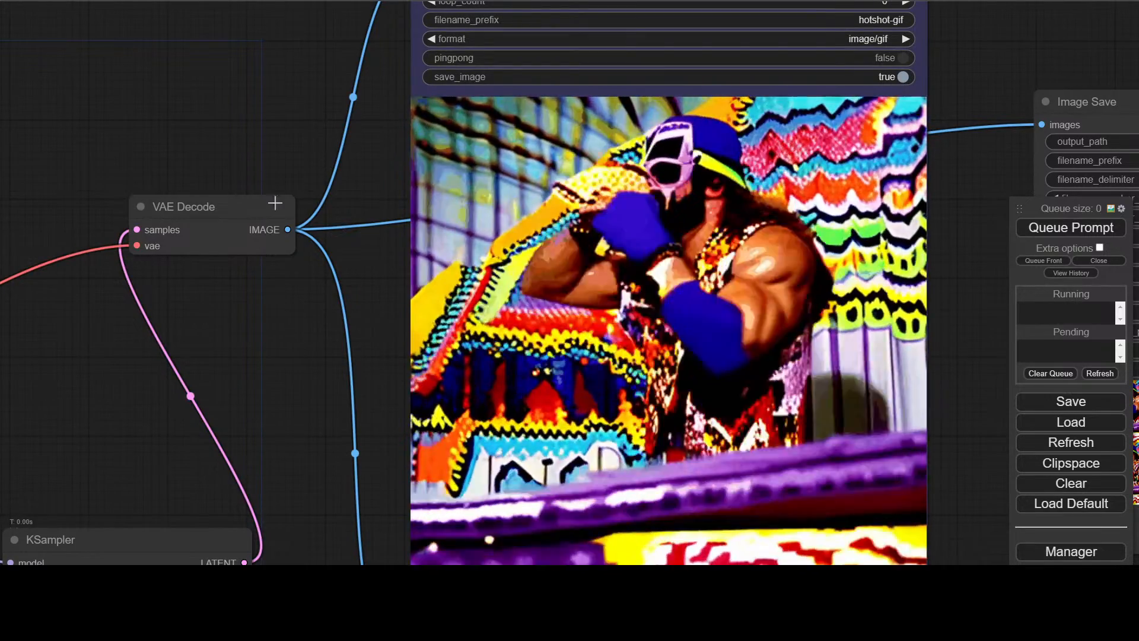
drag(302, 133, 827, 49)
drag(506, 113, 827, 89)
drag(203, 78, 376, 55)
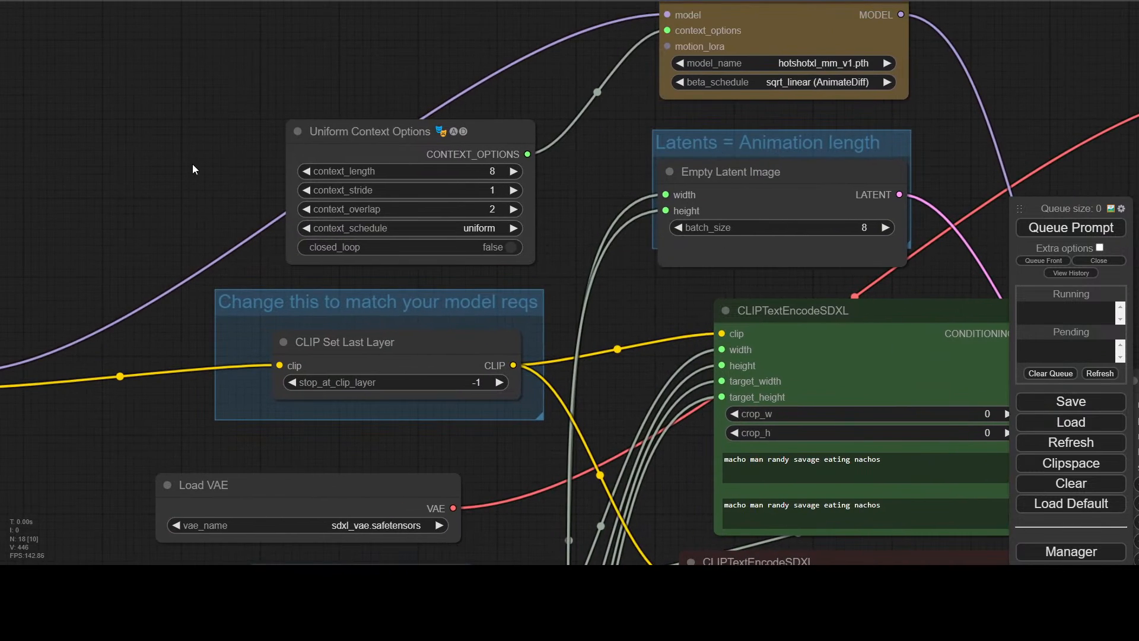
Convert the target_height, target_width, height and width inputs of the red CLIPTextEncodeSDXL node back to widgets
drag(190, 171, 583, 60)
drag(775, 220, 379, 81)
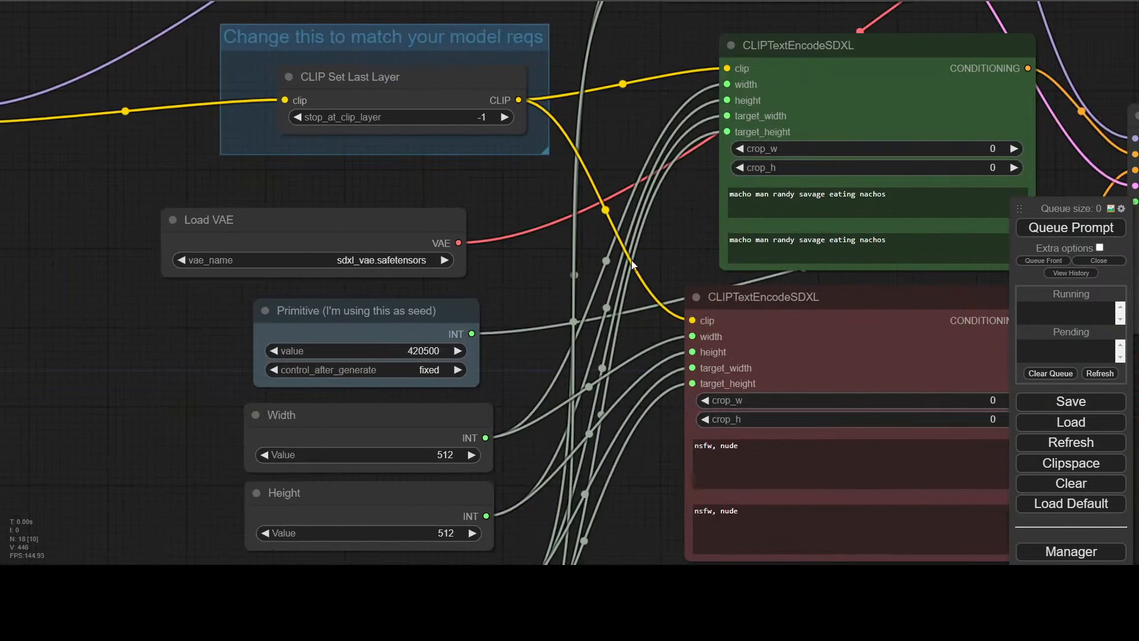
drag(630, 260, 452, 223)
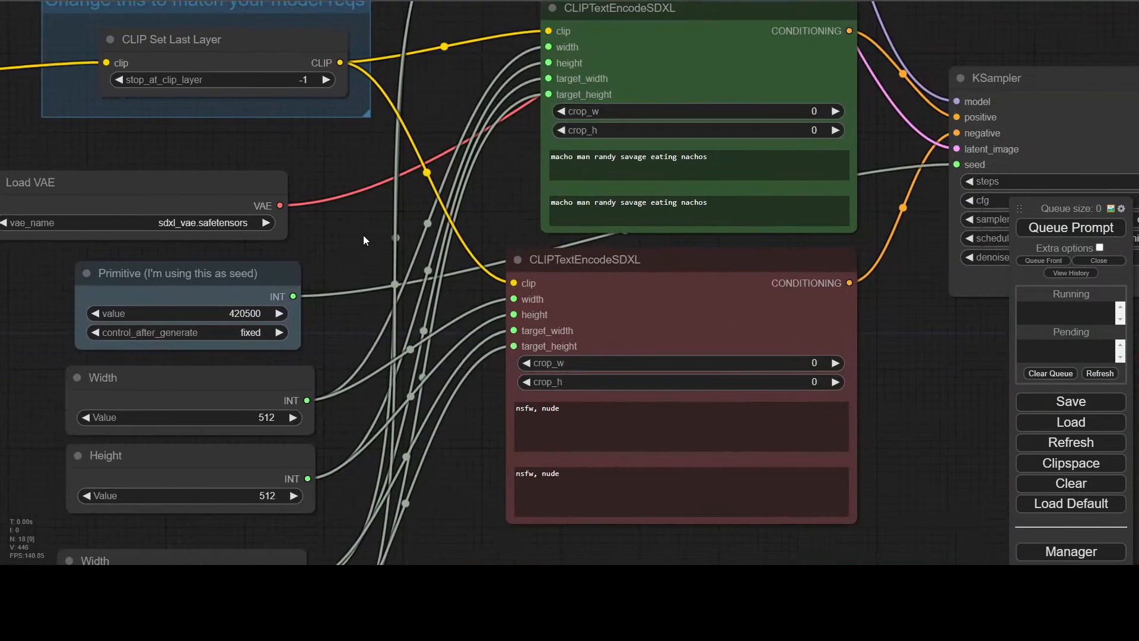
right_click(597, 324)
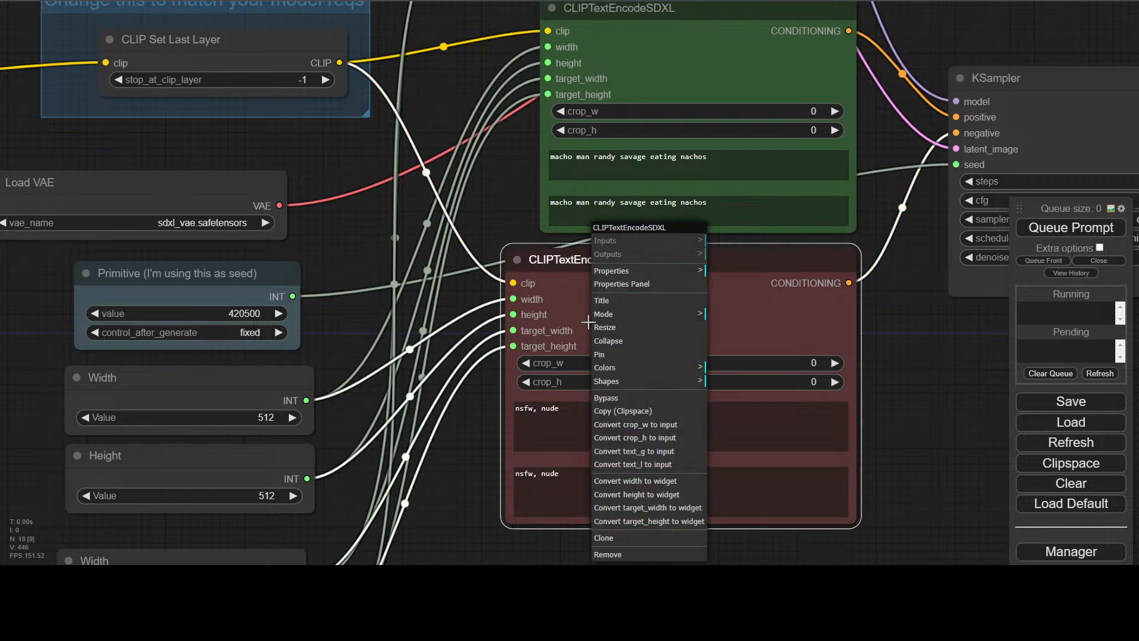
click(667, 522)
right_click(663, 325)
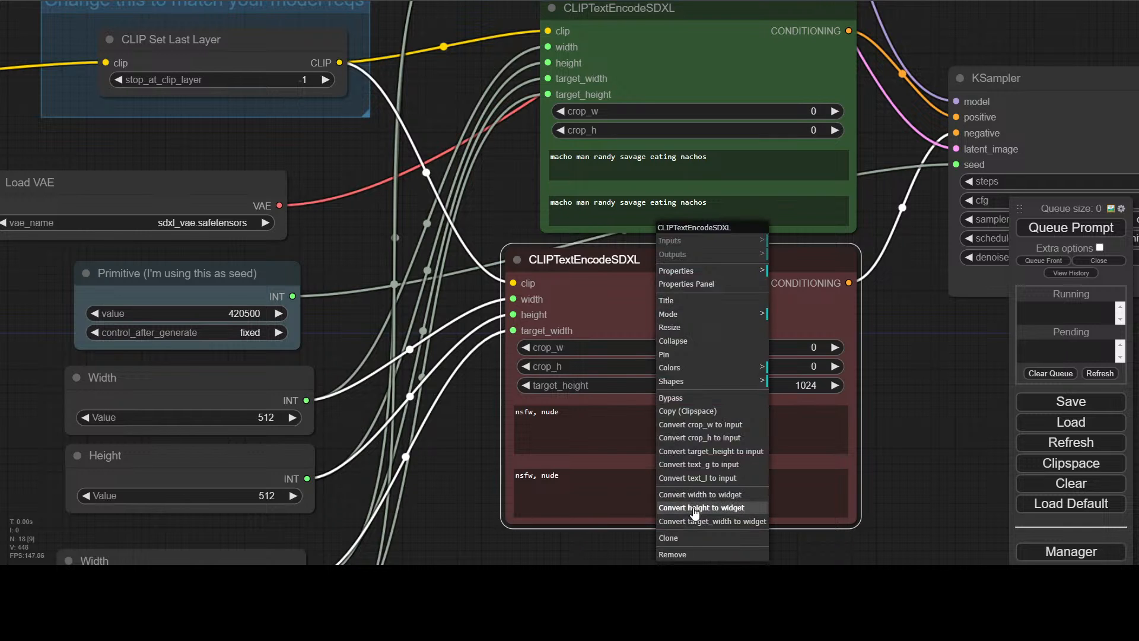
click(695, 522)
right_click(668, 288)
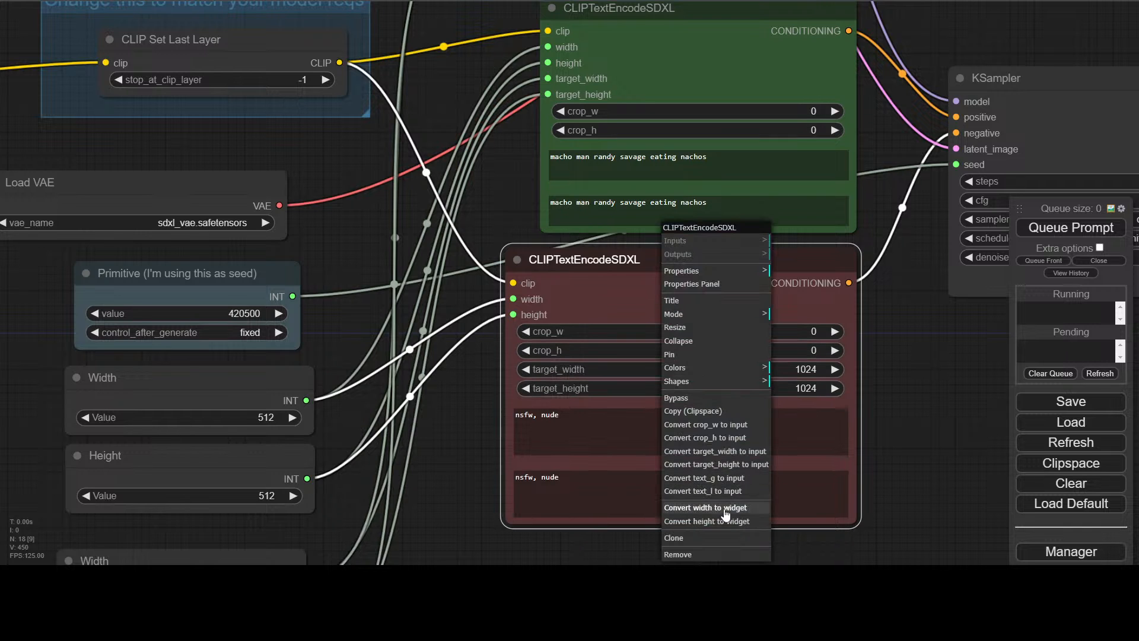
click(722, 520)
right_click(680, 306)
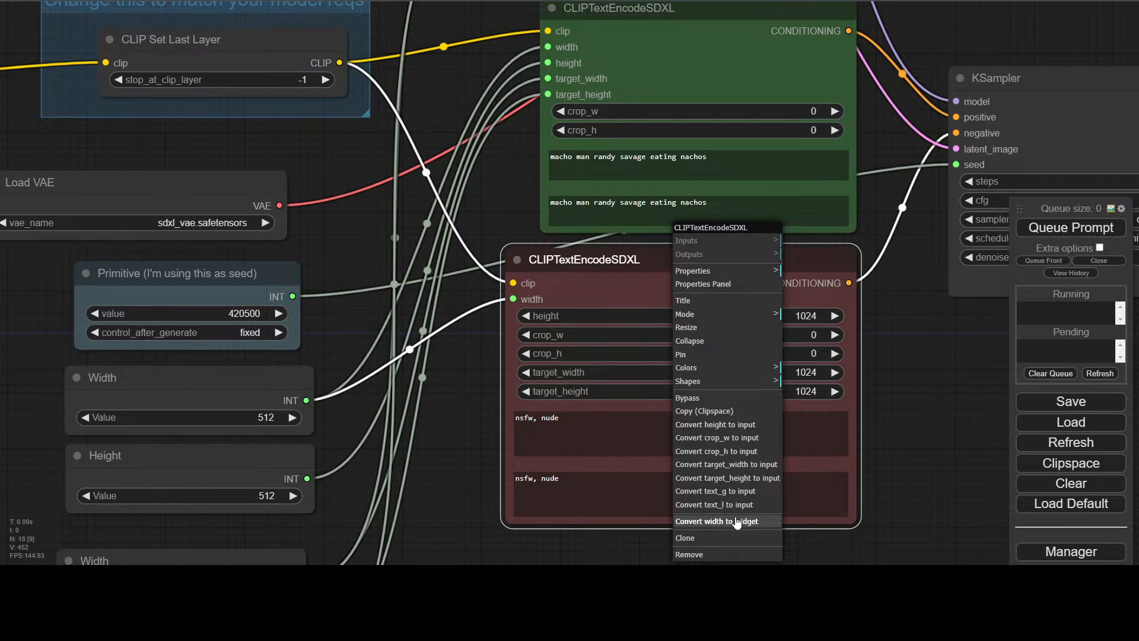
click(737, 522)
Convert the target_height, target_width, height and width inputs of the green CLIPTextEncodeSDXL node back to widgets
right_click(689, 59)
click(744, 350)
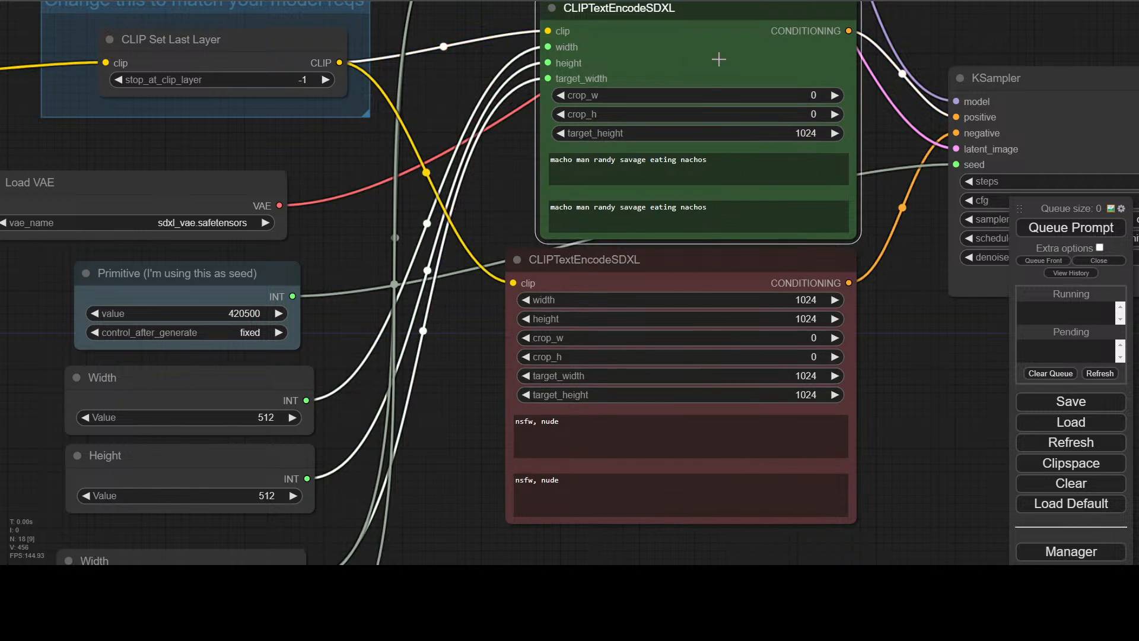
right_click(718, 60)
click(744, 344)
right_click(718, 29)
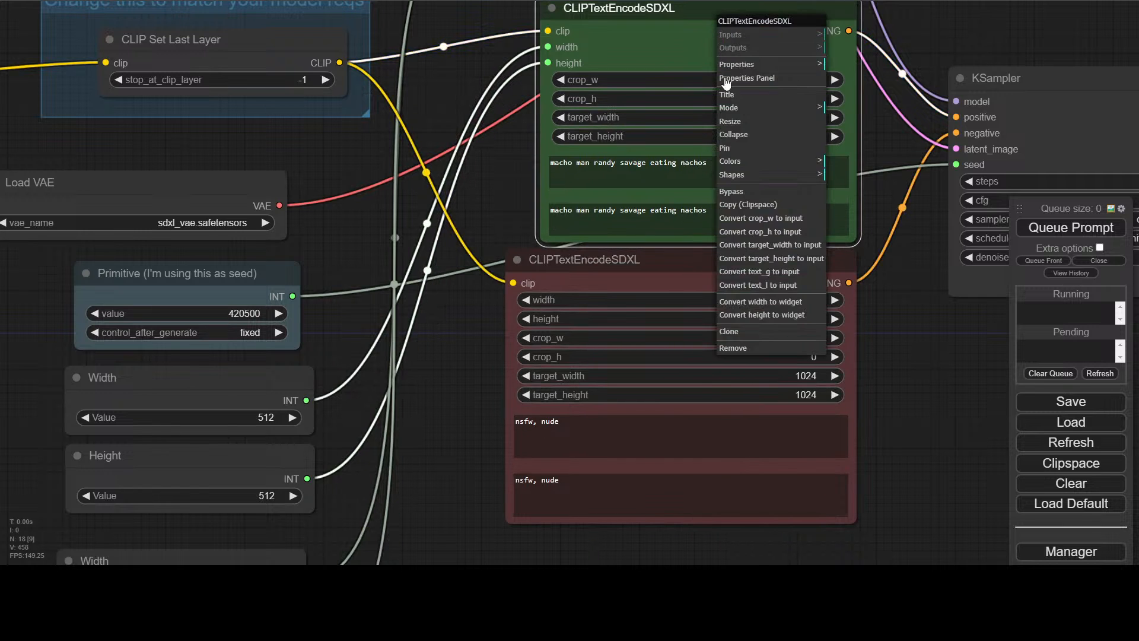
click(785, 314)
right_click(703, 36)
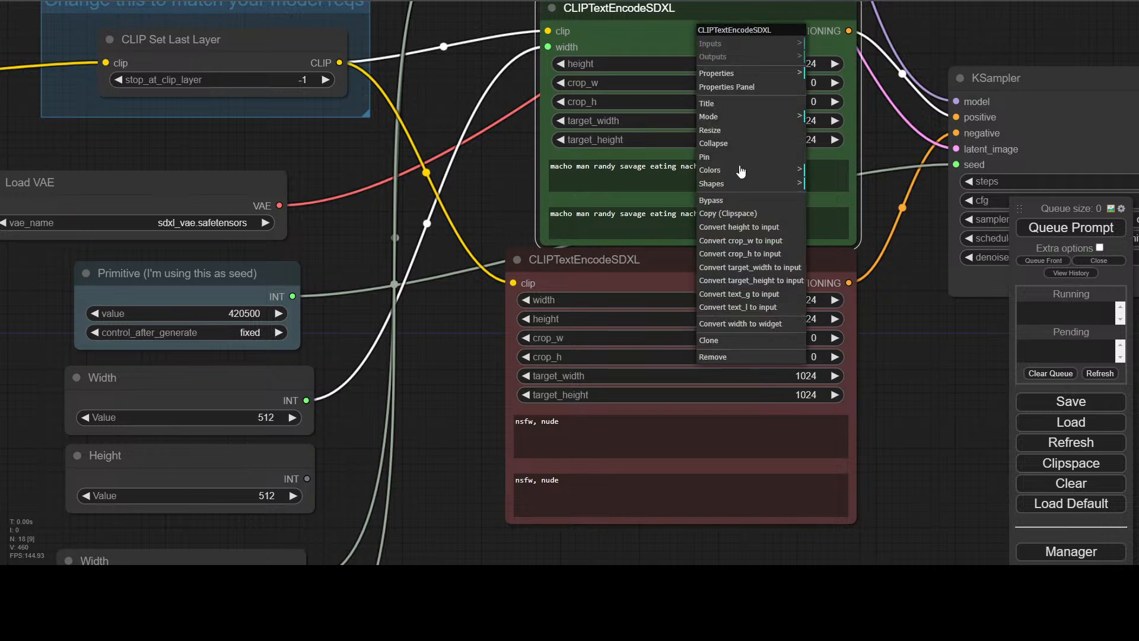
click(741, 325)
Convert the height and width inputs of the Empty Latent Image node back to widgets
drag(461, 91, 448, 372)
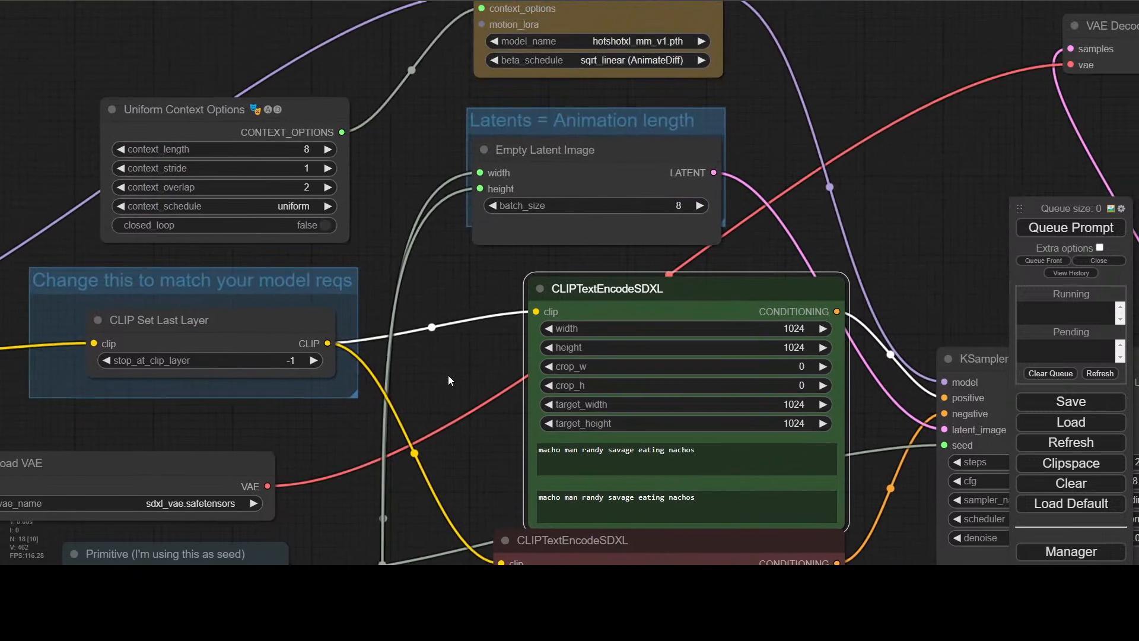
right_click(562, 145)
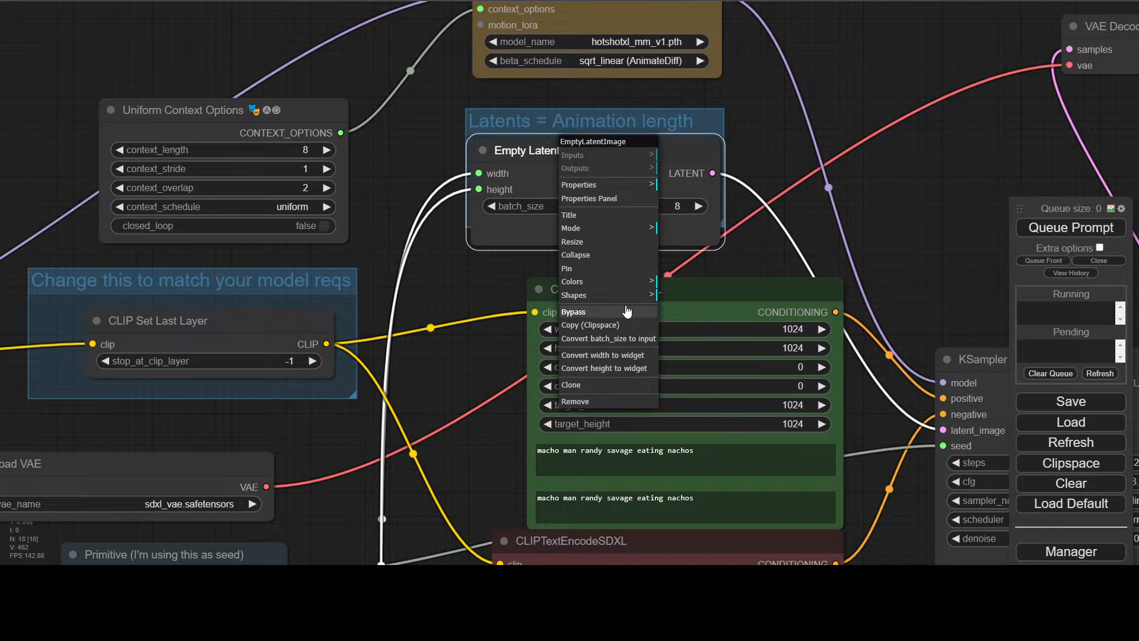
click(605, 368)
right_click(570, 158)
click(609, 380)
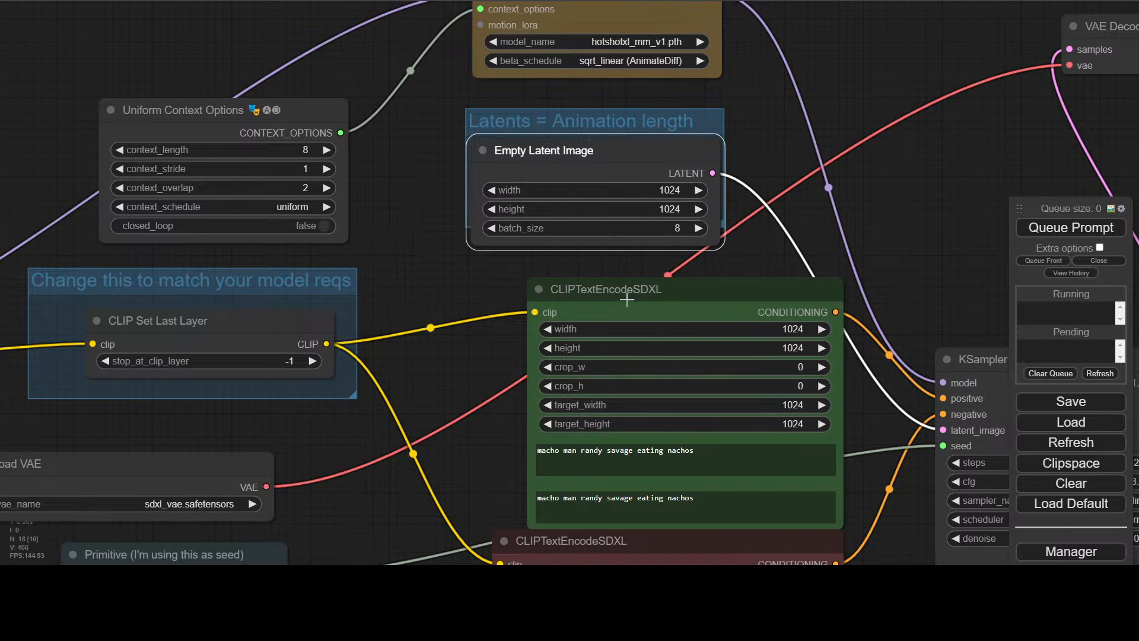
Queue the prompt using the nodes' own width and height widgets
drag(850, 141, 819, 103)
scroll(699, 172, down, 2)
drag(747, 99, 640, 135)
click(1090, 229)
scroll(195, 460, down, 3)
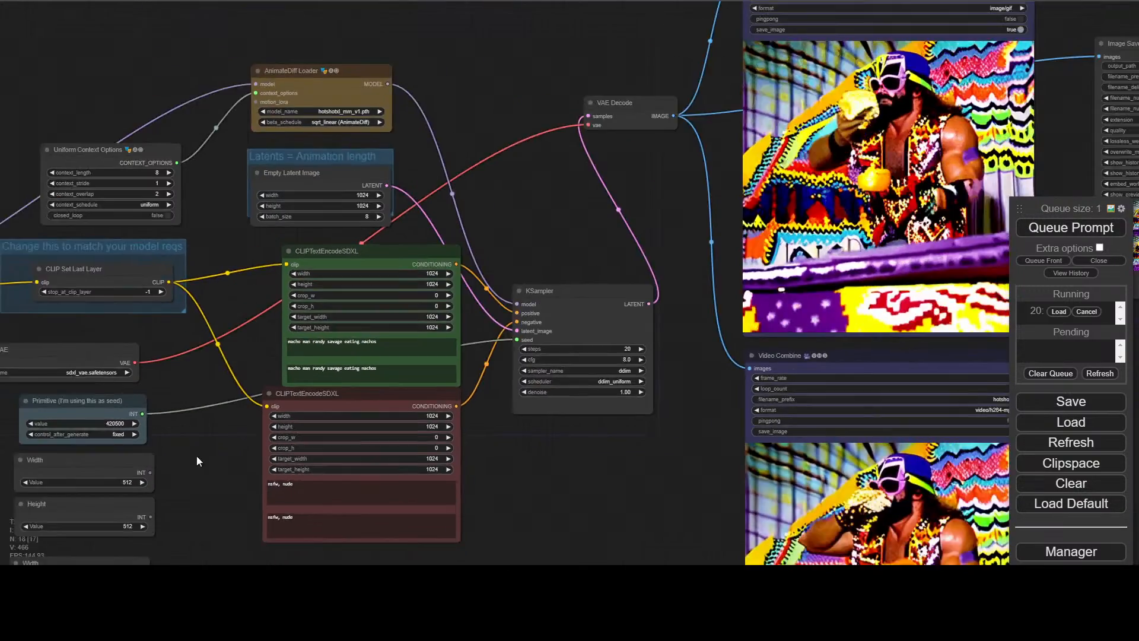
Delete the two unconnected Width nodes and two unconnected Height nodes below the seed primitive
drag(195, 461, 351, 264)
click(268, 259)
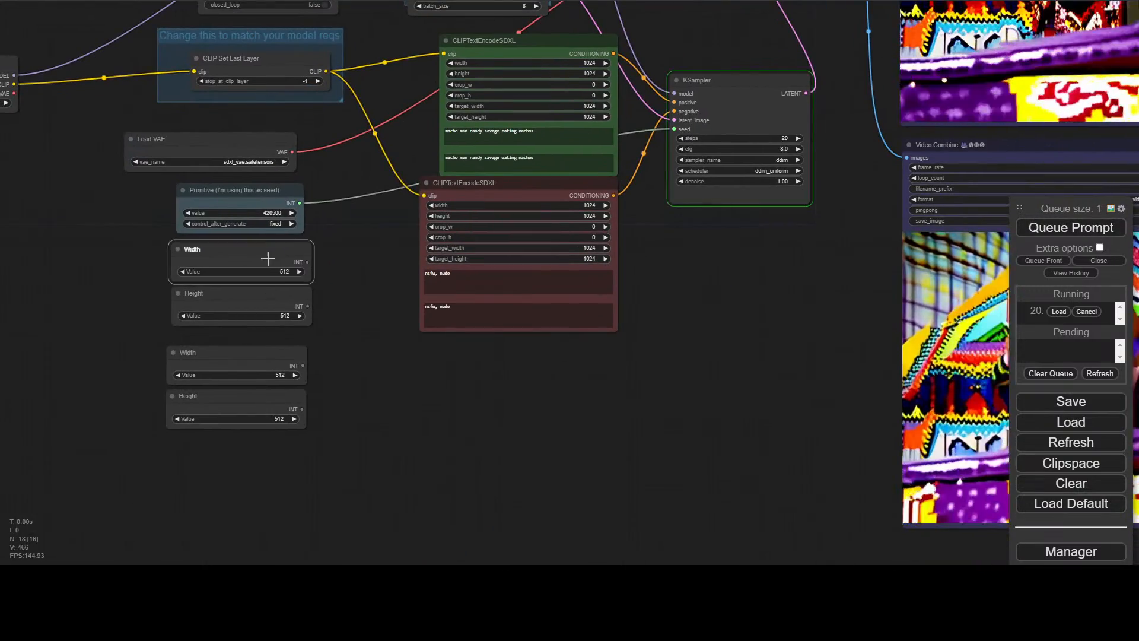
shift+click(259, 308)
shift+click(259, 361)
shift+click(279, 398)
key(Delete)
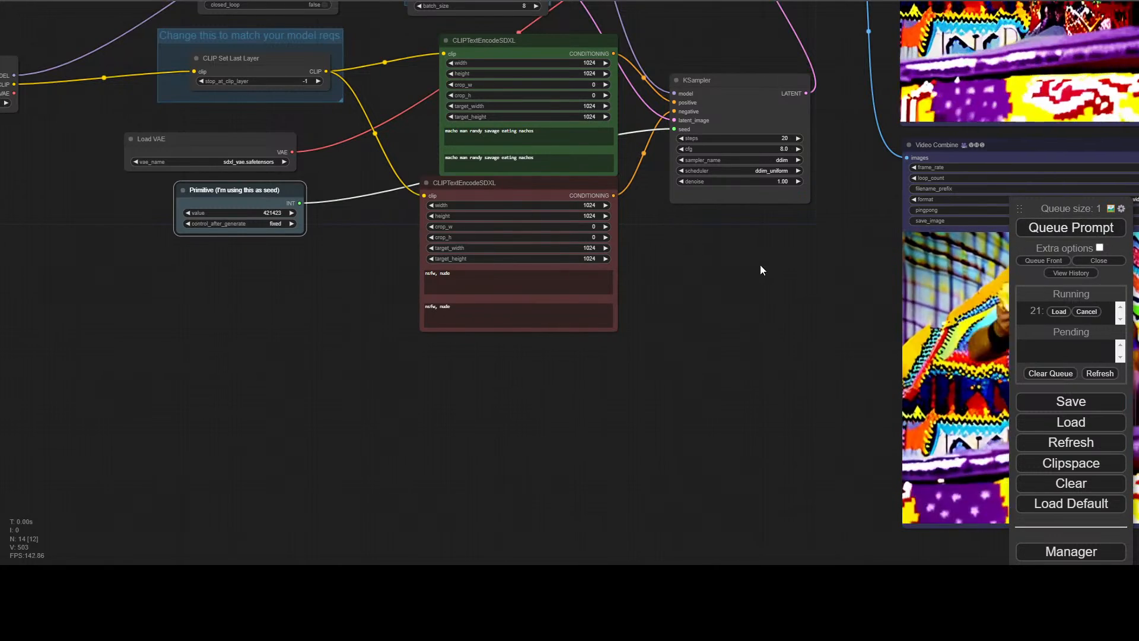
Align the green CLIPTextEncodeSDXL node's left edge with the red one below it and narrow the red node to the same width
drag(760, 264, 498, 444)
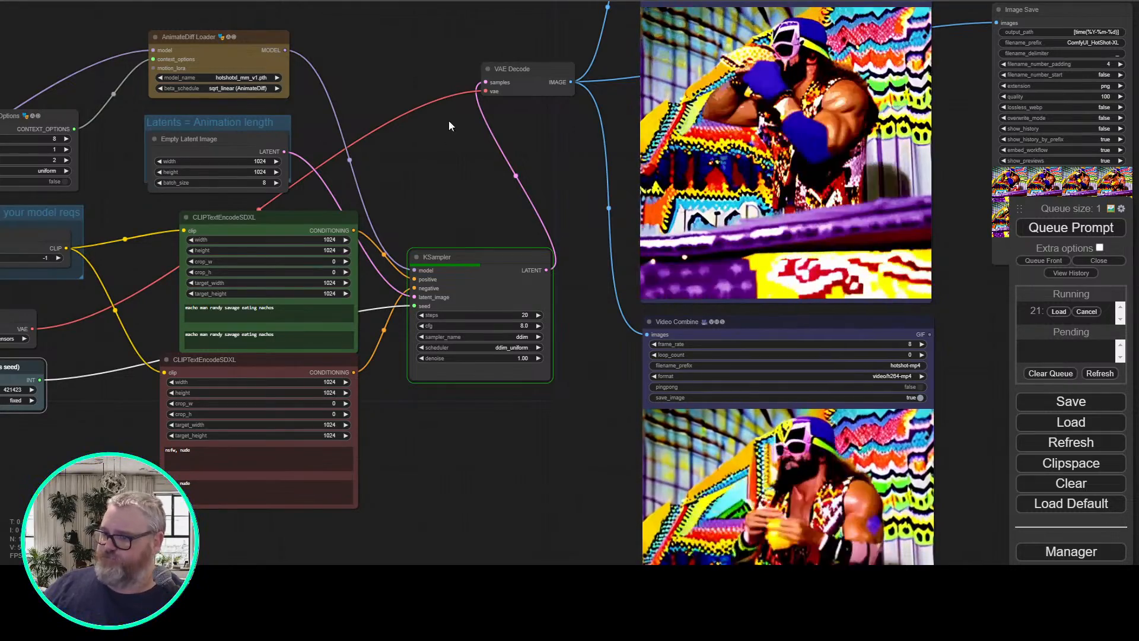
drag(403, 177, 483, 222)
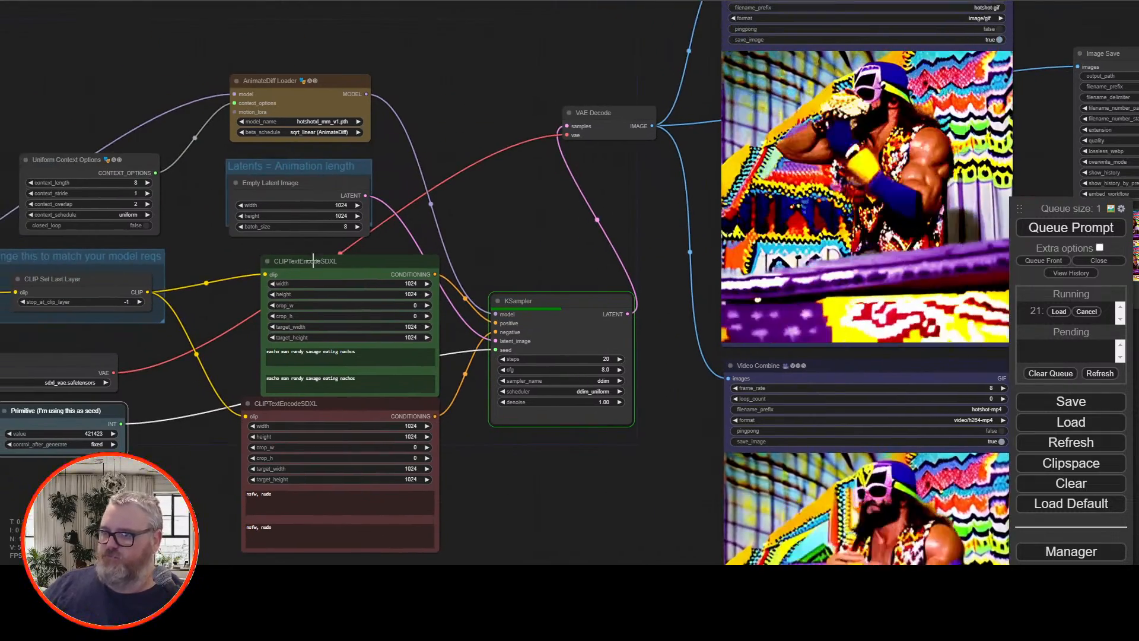
drag(321, 263, 303, 259)
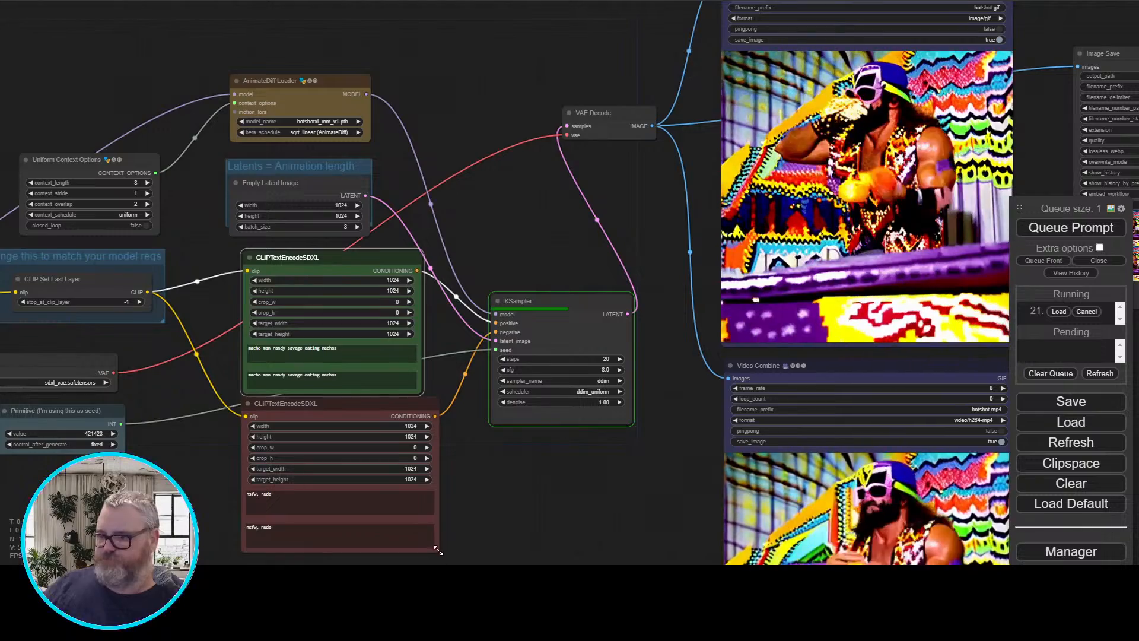
drag(431, 551, 423, 554)
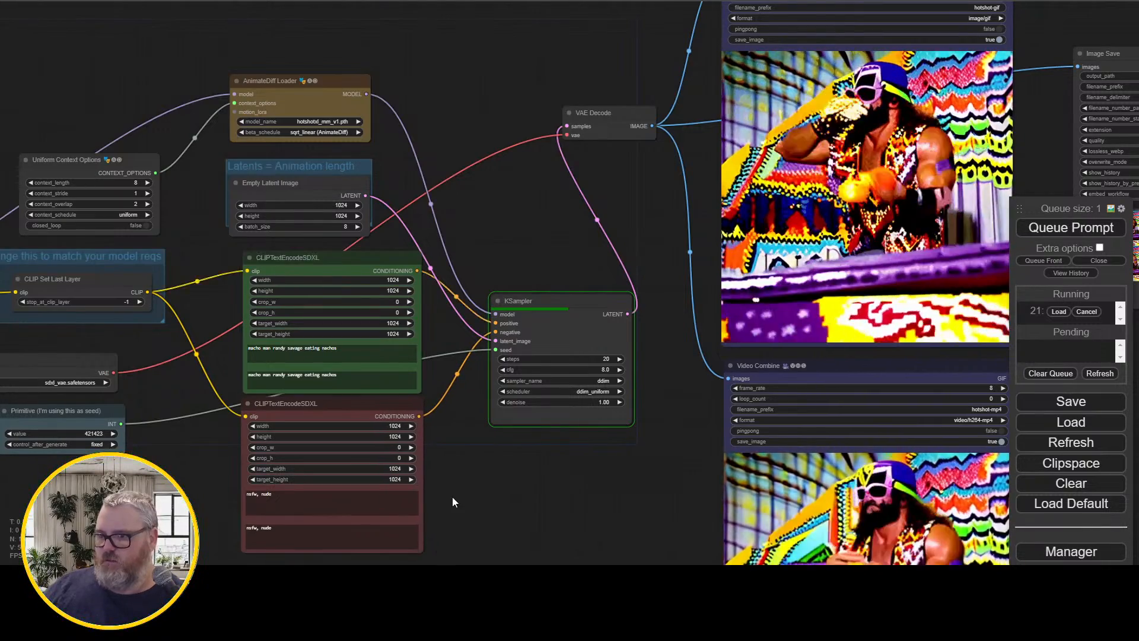
Follow the generation on the KSampler and examine the new animation in the Video Combine previews
scroll(460, 462, up, 3)
drag(461, 463, 572, 333)
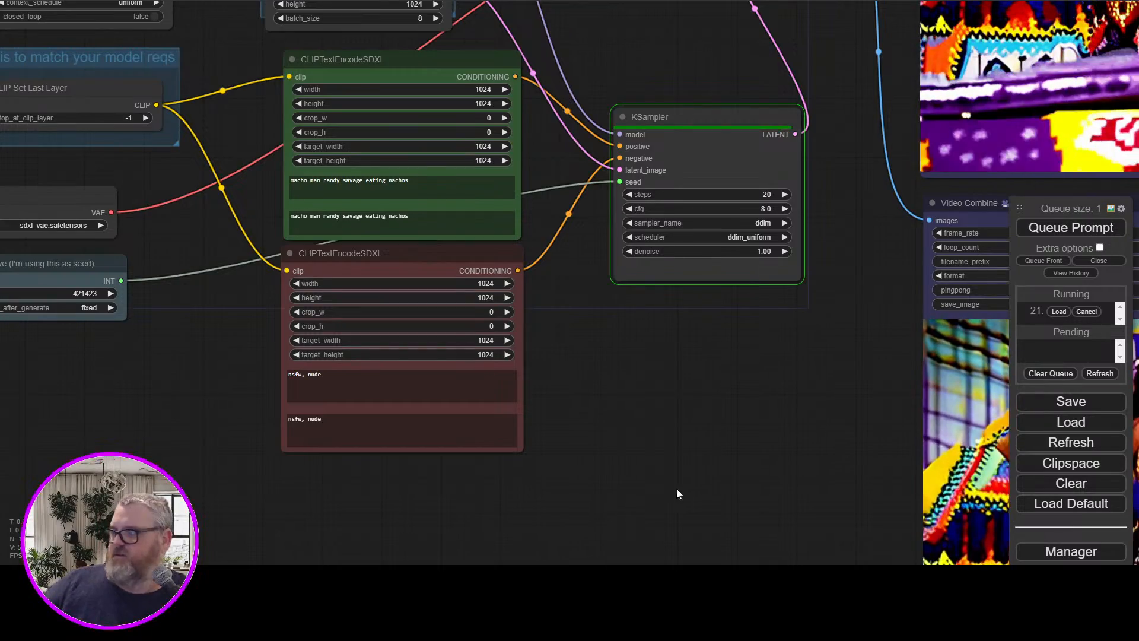
drag(725, 393, 443, 536)
scroll(444, 531, down, 4)
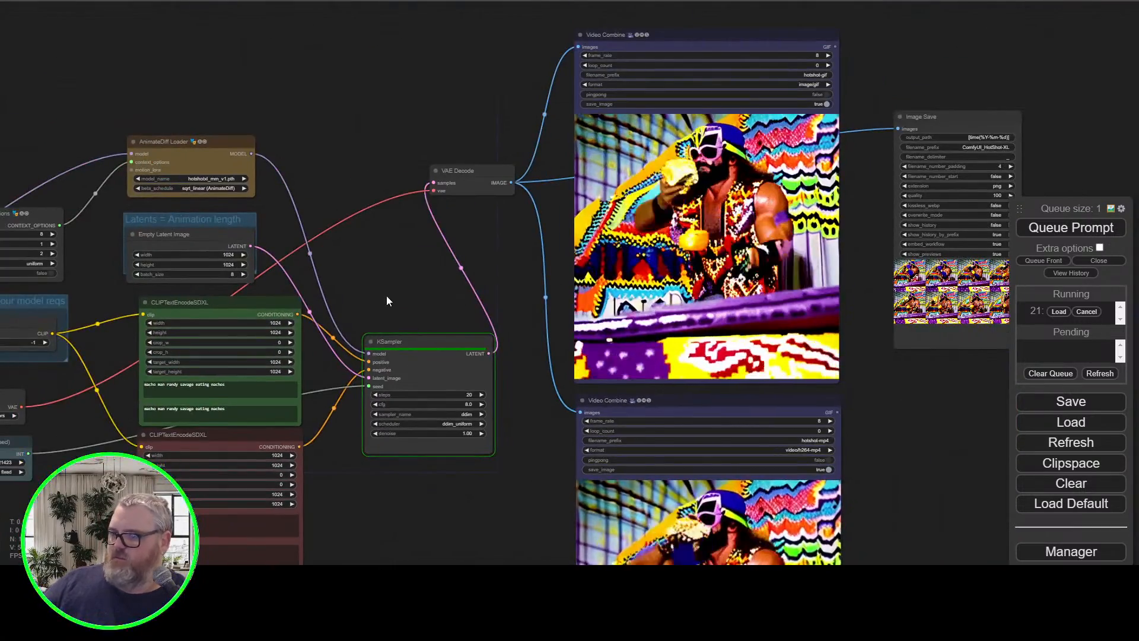
scroll(390, 294, up, 3)
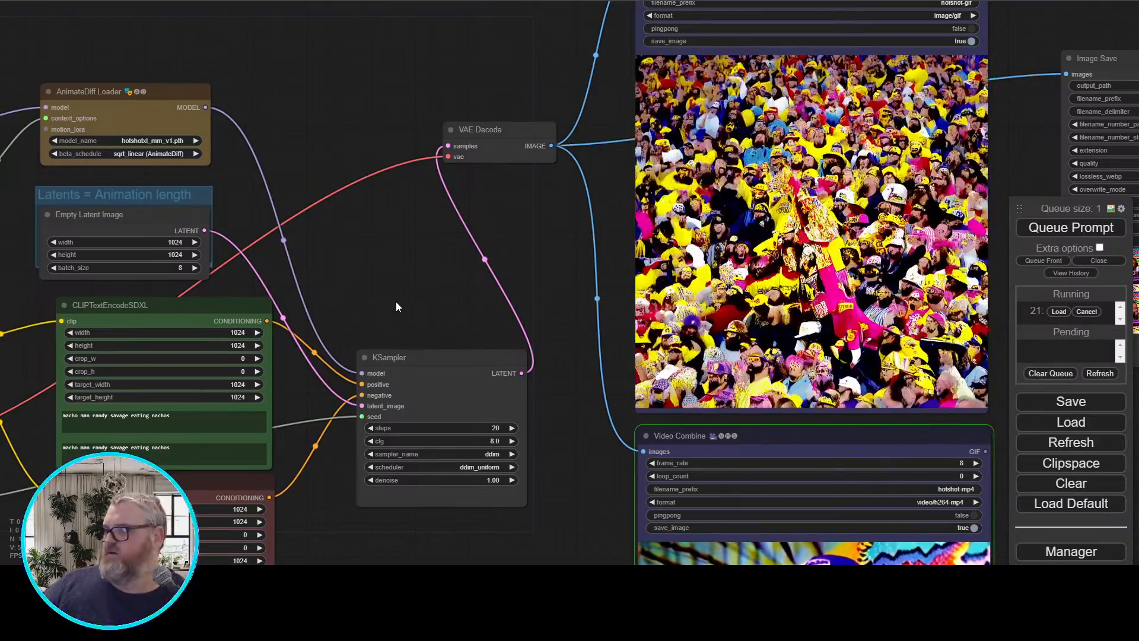
drag(425, 300, 194, 371)
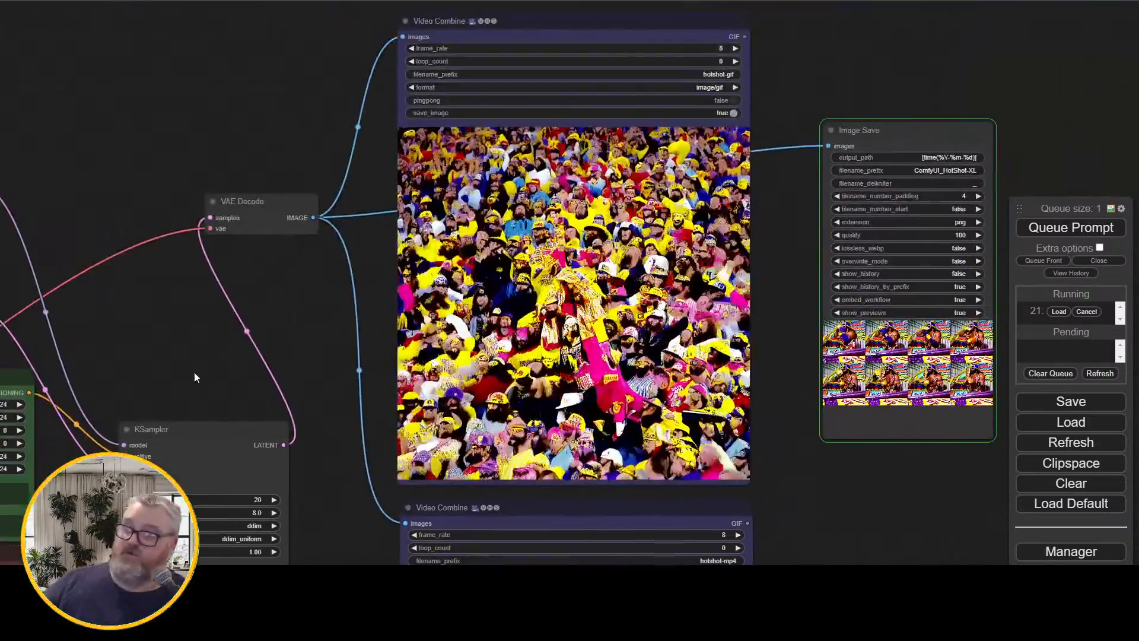
Replace both text prompts in the green CLIPTextEncodeSDXL node with "lush jungle scene, rain and wind"
drag(190, 322, 551, 96)
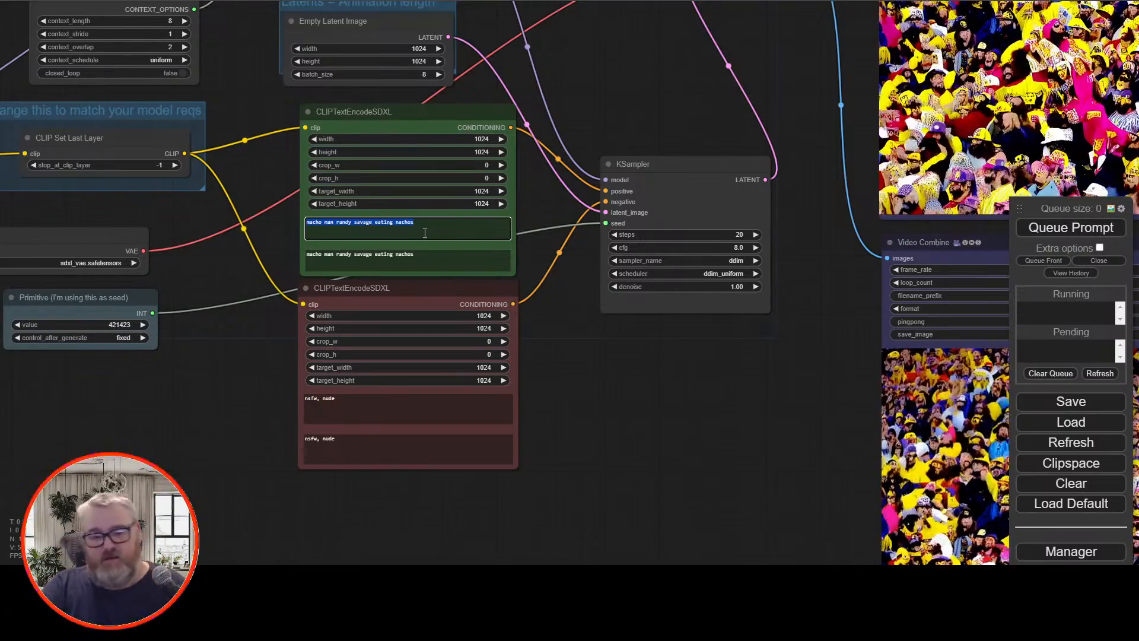
text(lus)
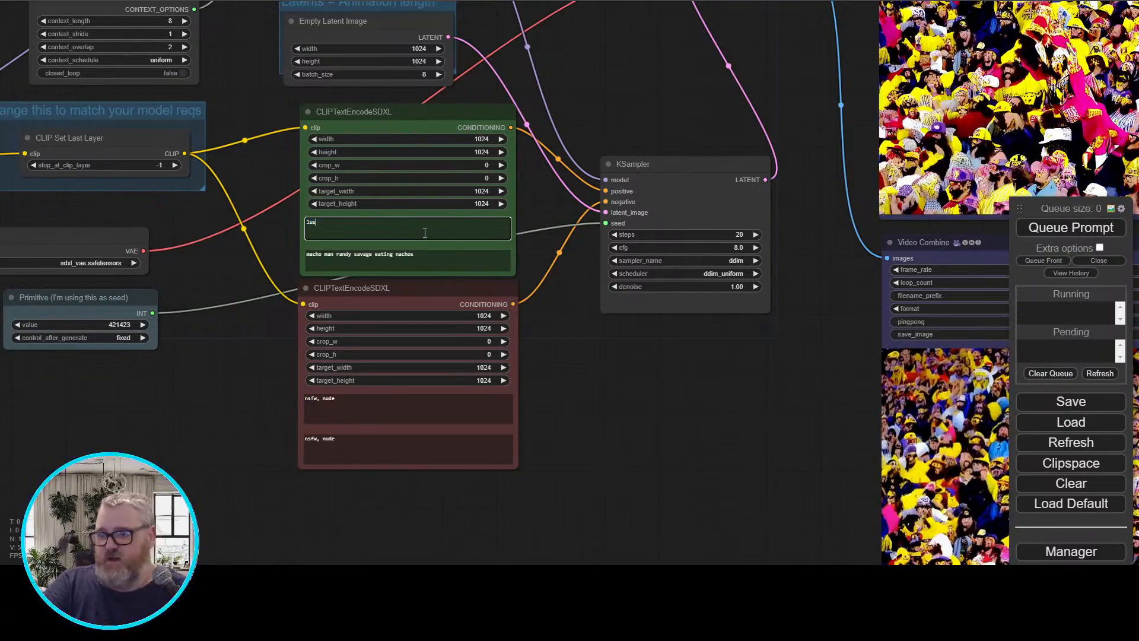
text(h jungle scene, )
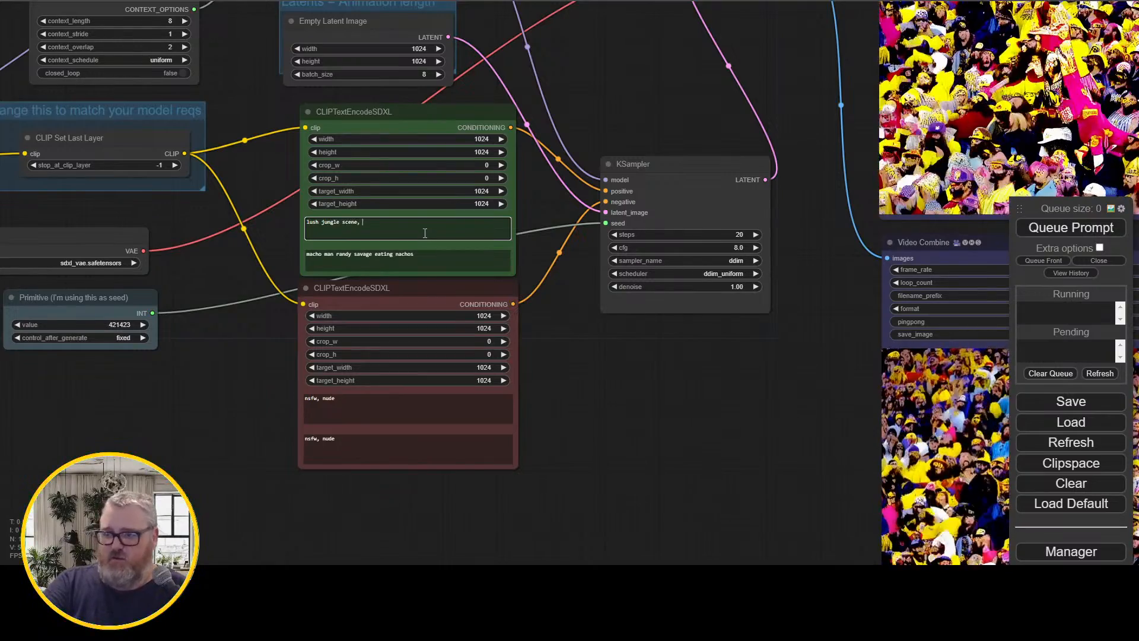
text(rain and wind)
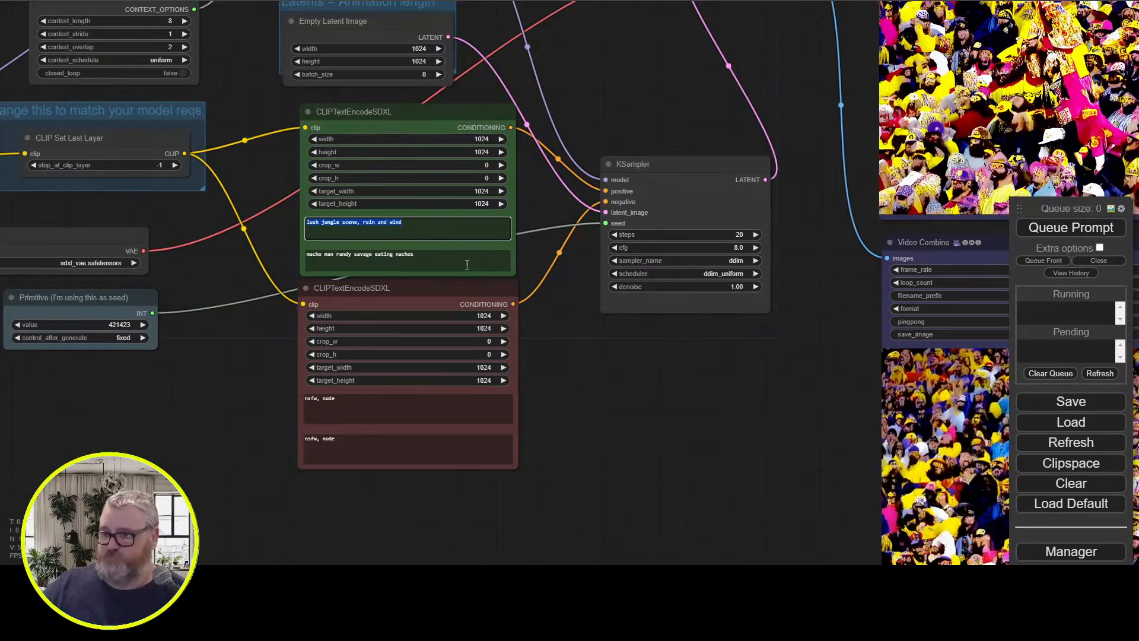
click(498, 266)
key(ctrl+a)
text(lush jungle scene, rain and wind)
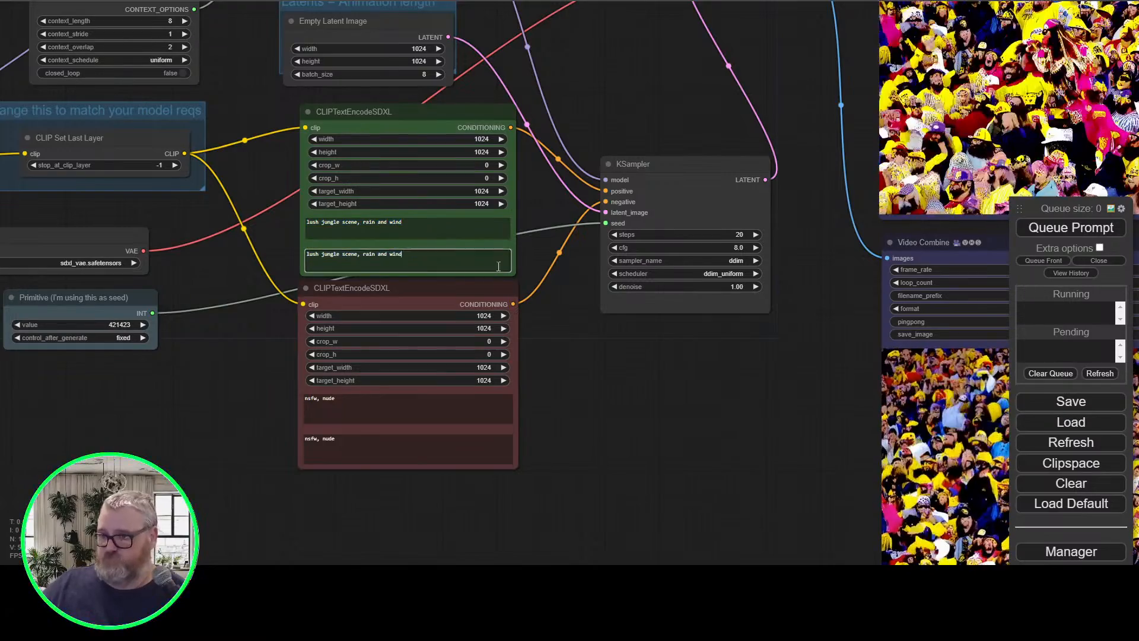
Queue the jungle scene prompt and look over the workflow nodes while it generates
click(1104, 226)
drag(792, 267, 682, 364)
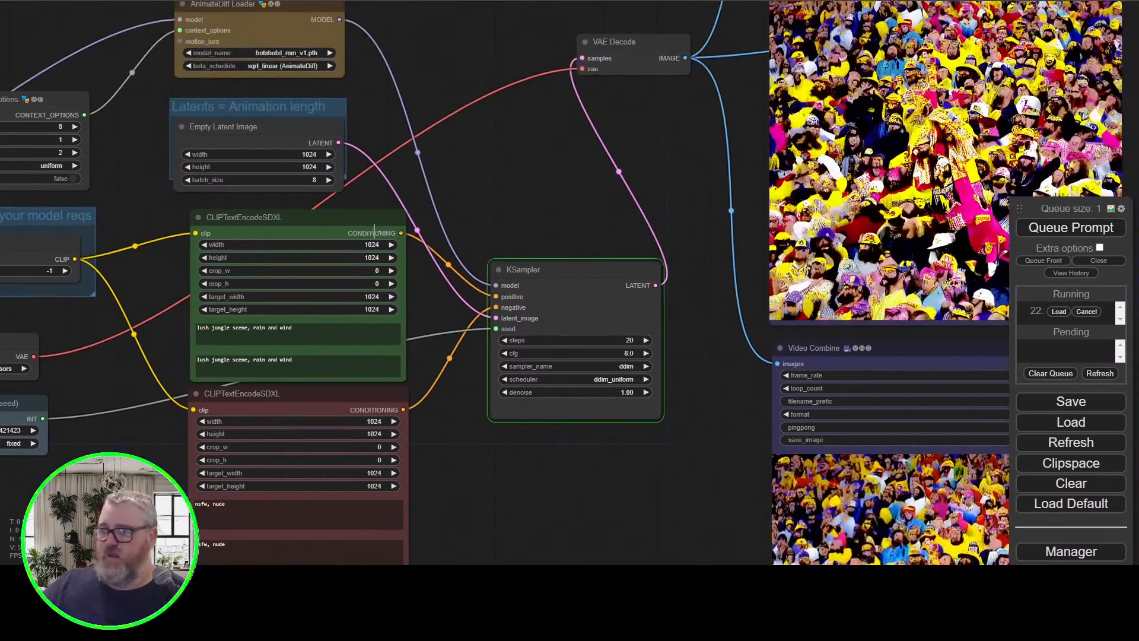
drag(515, 180, 537, 88)
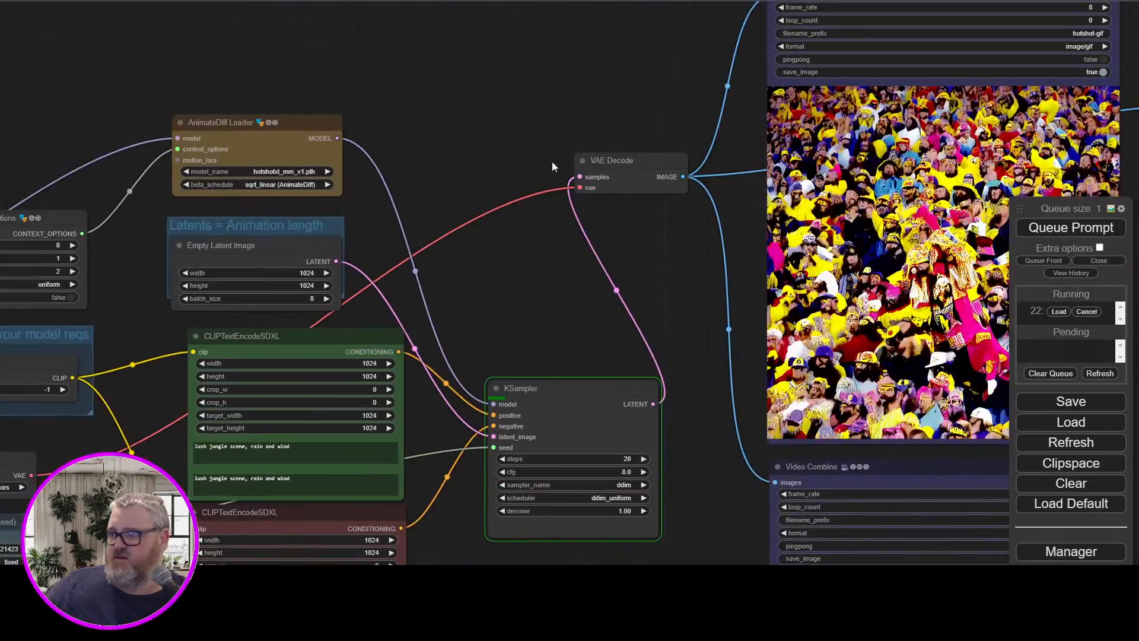
Examine the previous crowd animation in the Video Combine previews and follow the jungle scene's progress on the KSampler
drag(551, 161, 165, 124)
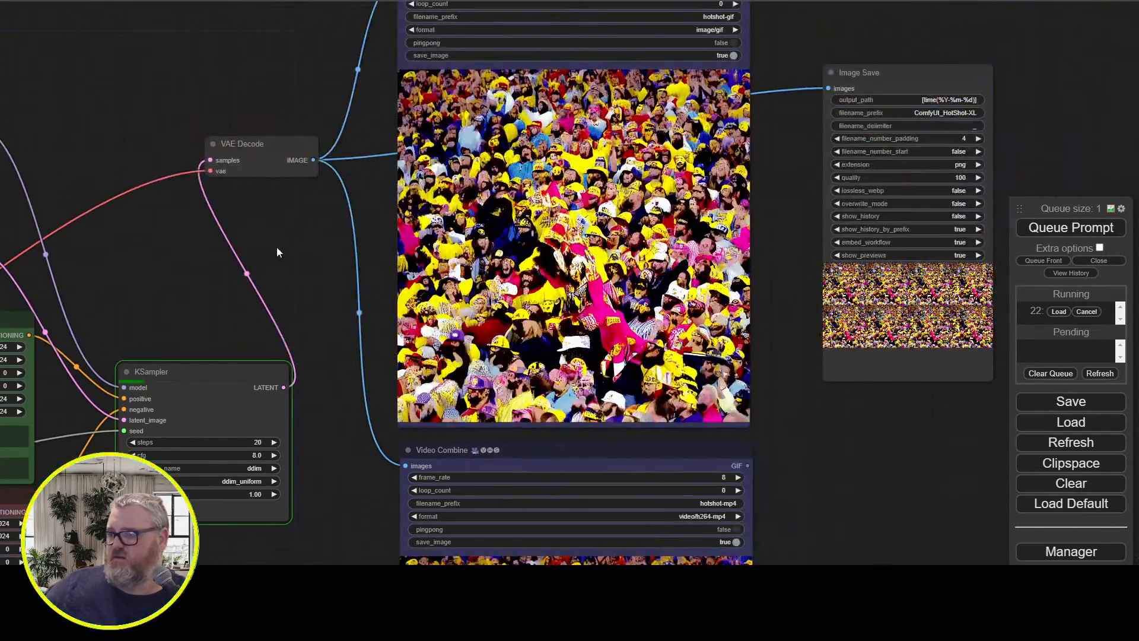
drag(289, 504, 178, 170)
scroll(216, 311, up, 2)
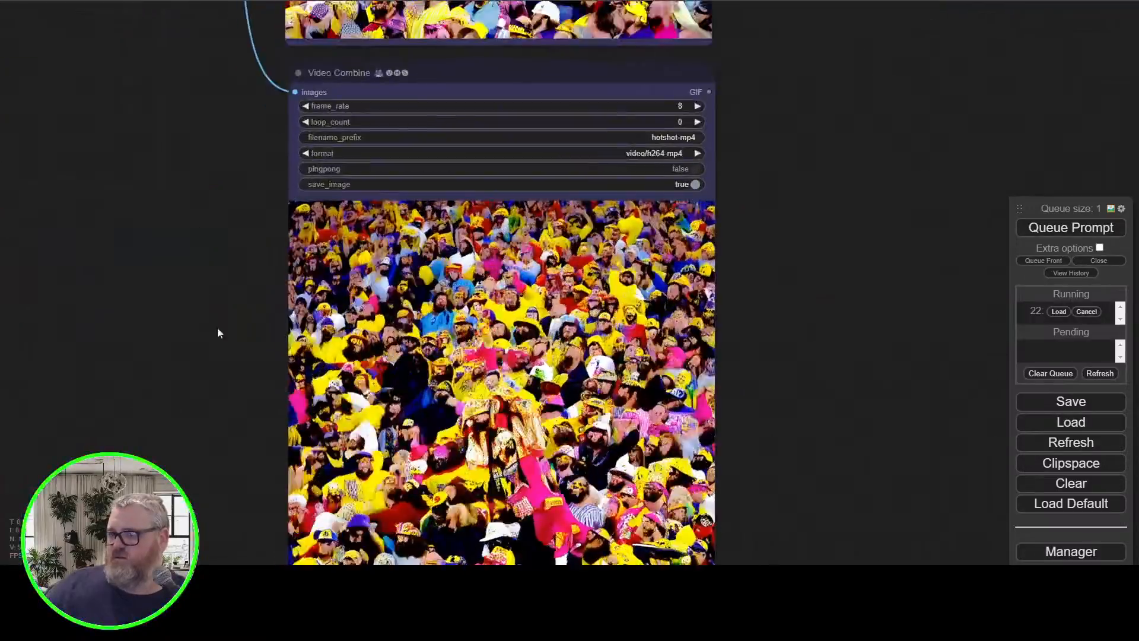
drag(210, 377, 190, 258)
scroll(190, 259, up, 1)
scroll(173, 244, up, 2)
scroll(173, 244, down, 1)
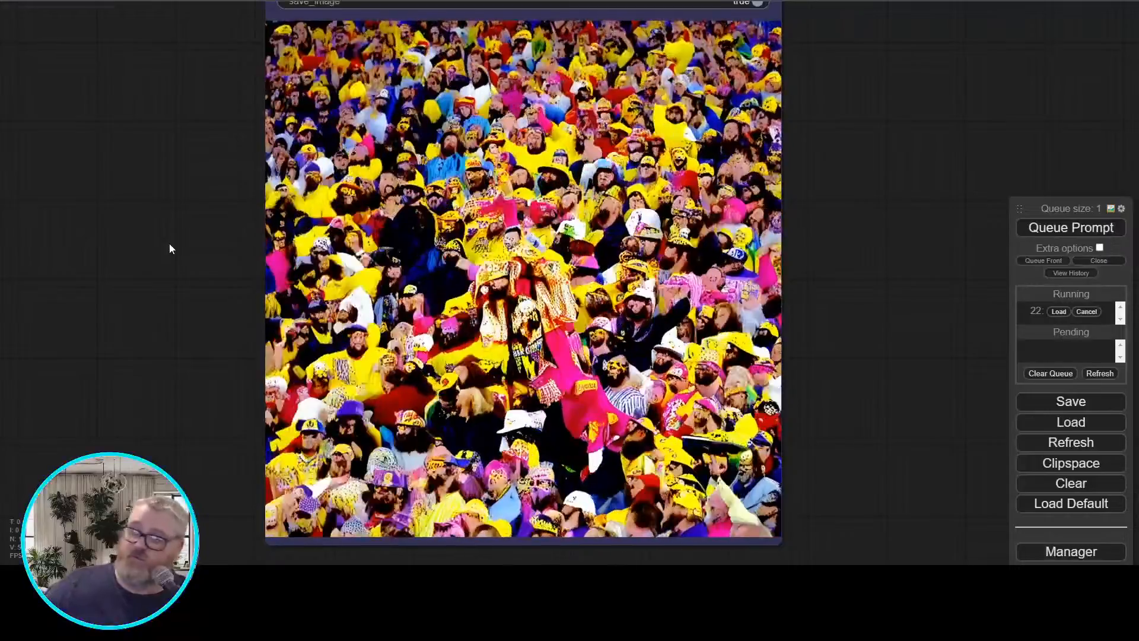
scroll(177, 236, down, 3)
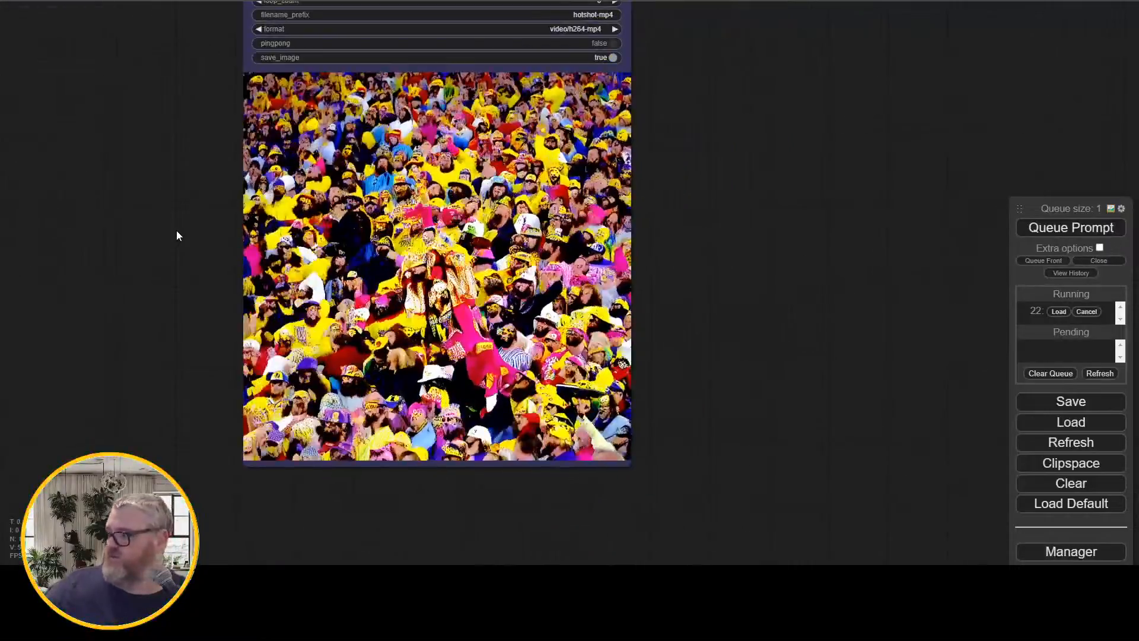
drag(176, 236, 508, 364)
scroll(507, 364, down, 9)
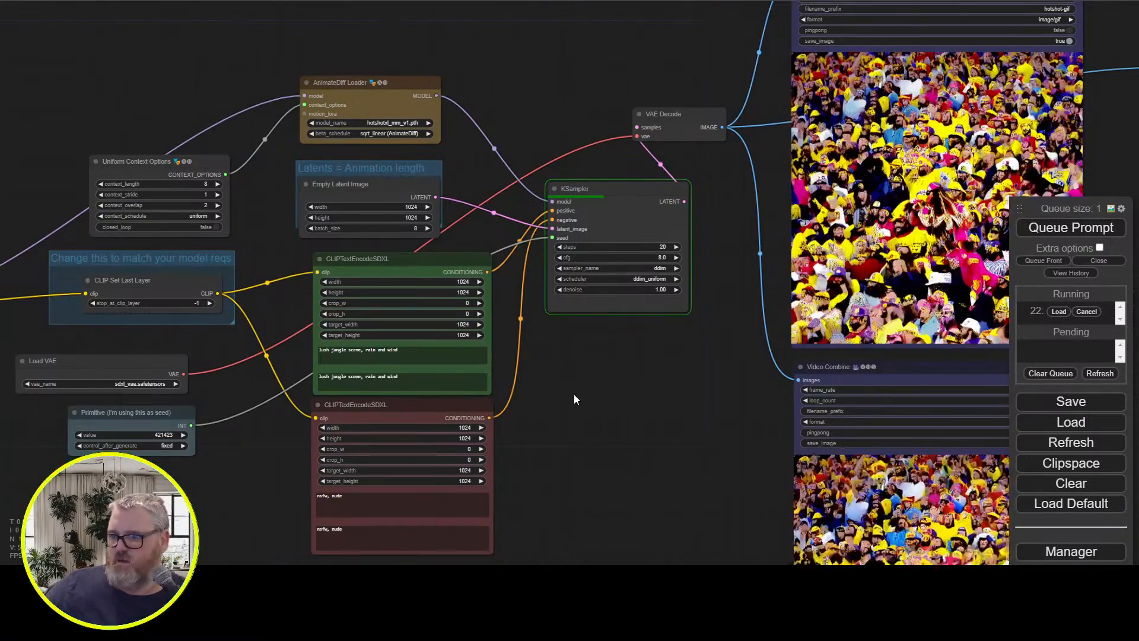
scroll(575, 394, up, 3)
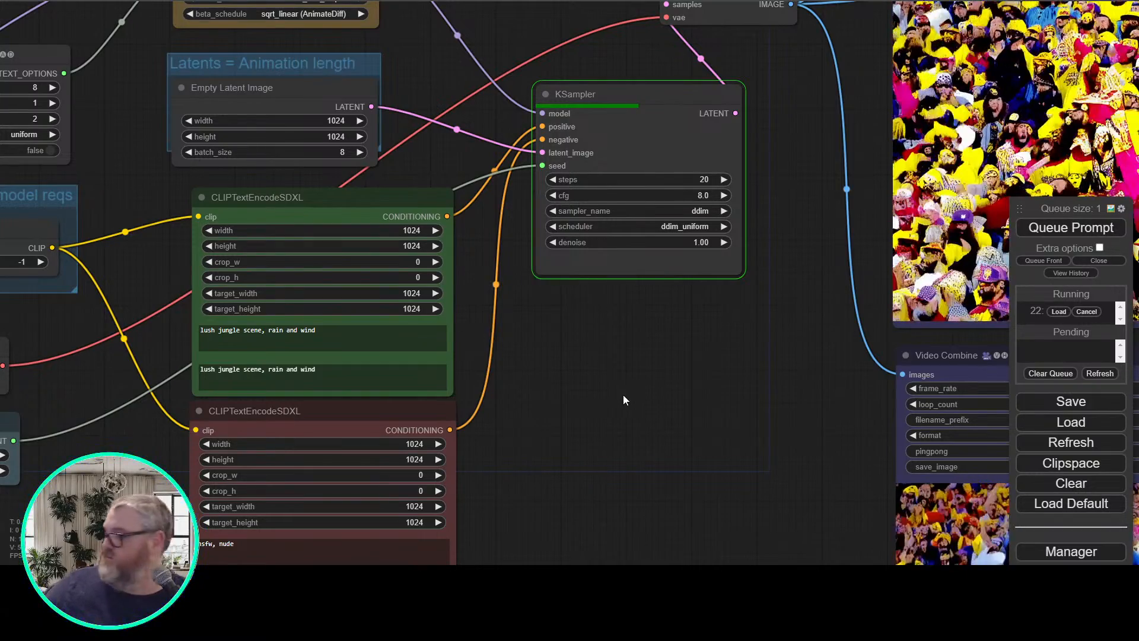
drag(623, 395, 382, 479)
scroll(474, 480, down, 2)
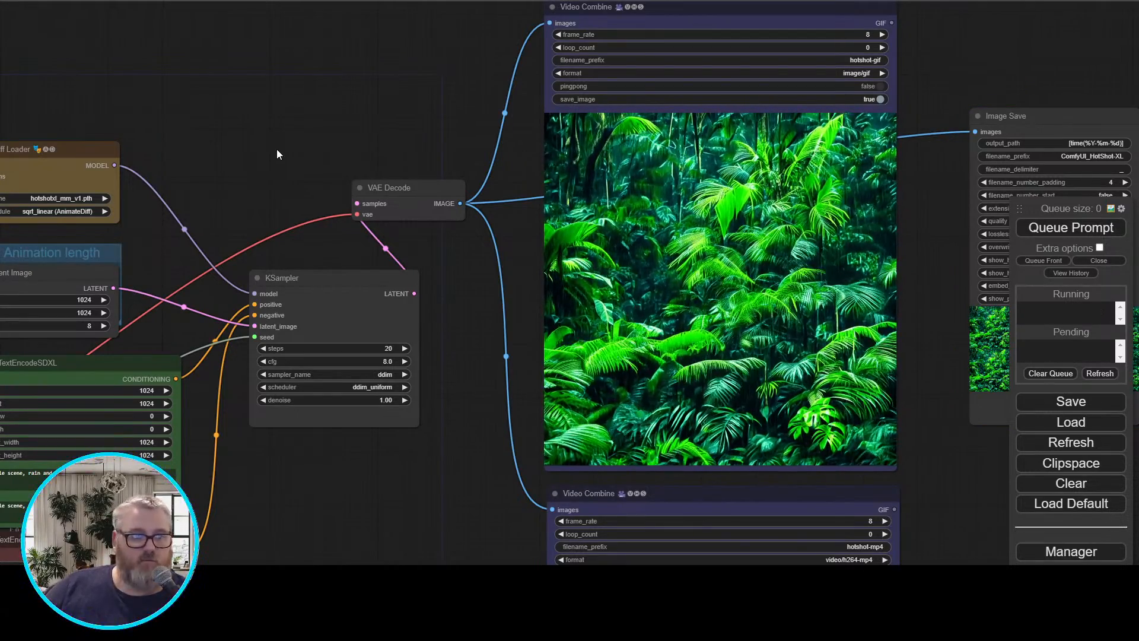
Examine the finished jungle animation in the GIF and MP4 Video Combine previews
scroll(371, 92, up, 4)
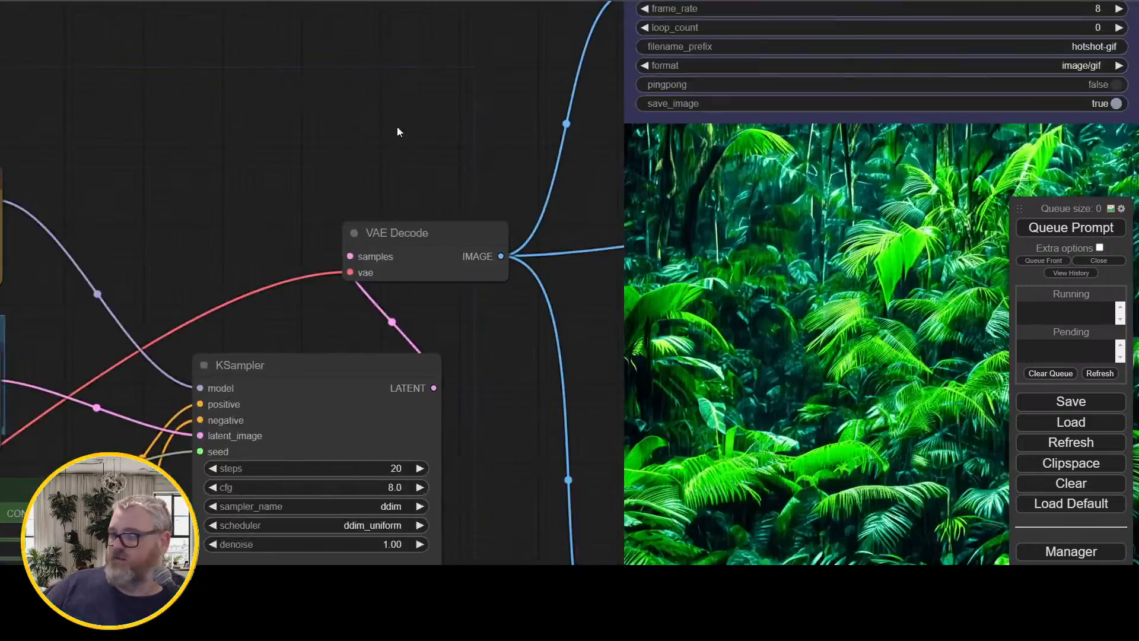
drag(397, 127, 34, 31)
scroll(131, 193, down, 5)
drag(108, 290, 221, 27)
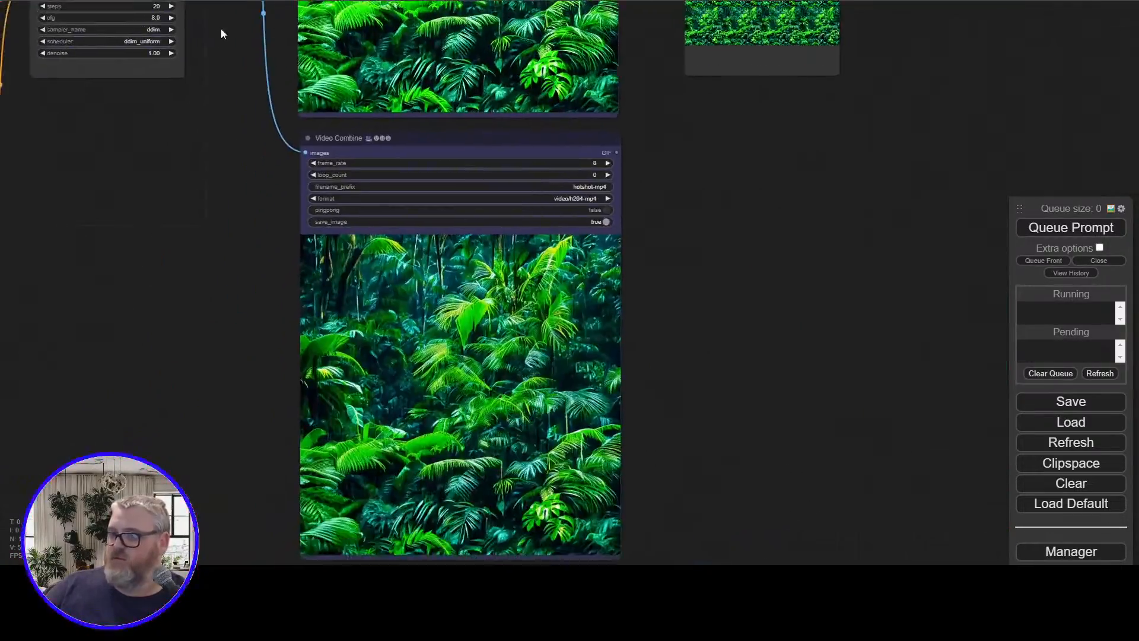
scroll(241, 323, up, 2)
drag(241, 326, 191, 201)
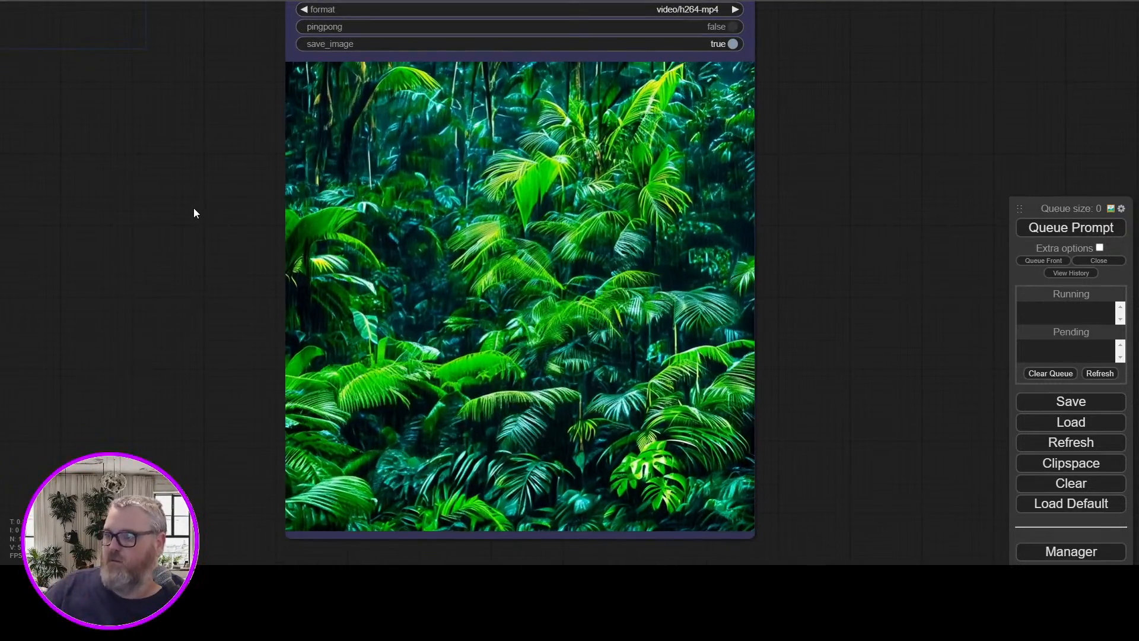
scroll(132, 164, down, 5)
Set the Primitive seed to 422483 and both width and height of the Empty Latent Image to 512
drag(89, 127, 591, 409)
scroll(492, 140, up, 5)
drag(596, 150, 690, 30)
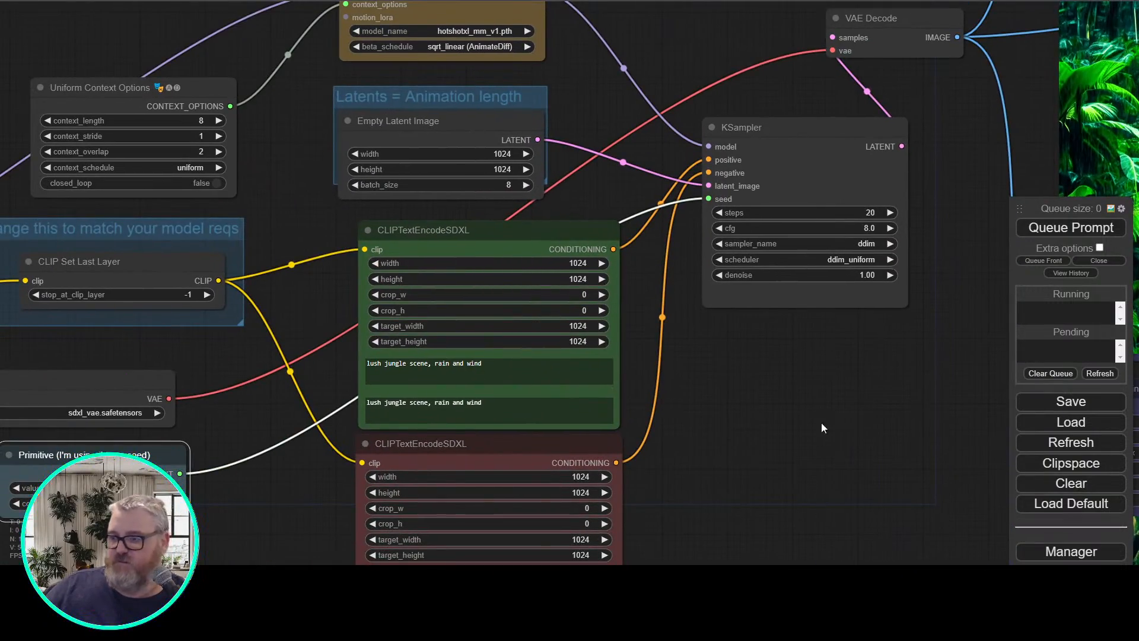
drag(832, 404, 702, 476)
scroll(442, 391, down, 4)
click(478, 320)
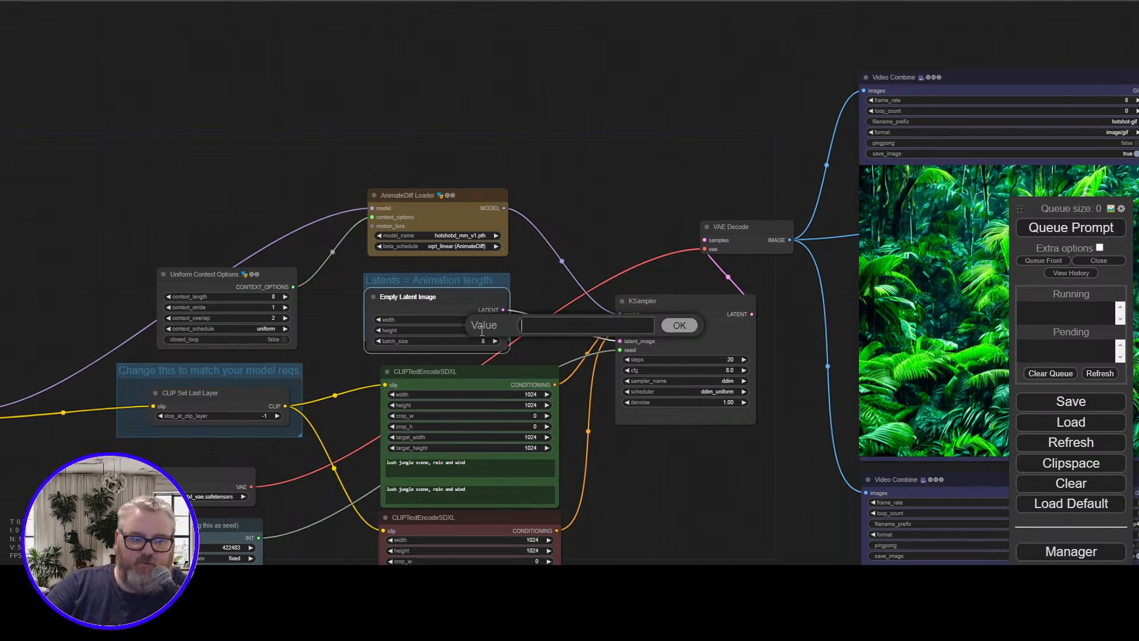
text(512)
key(Return)
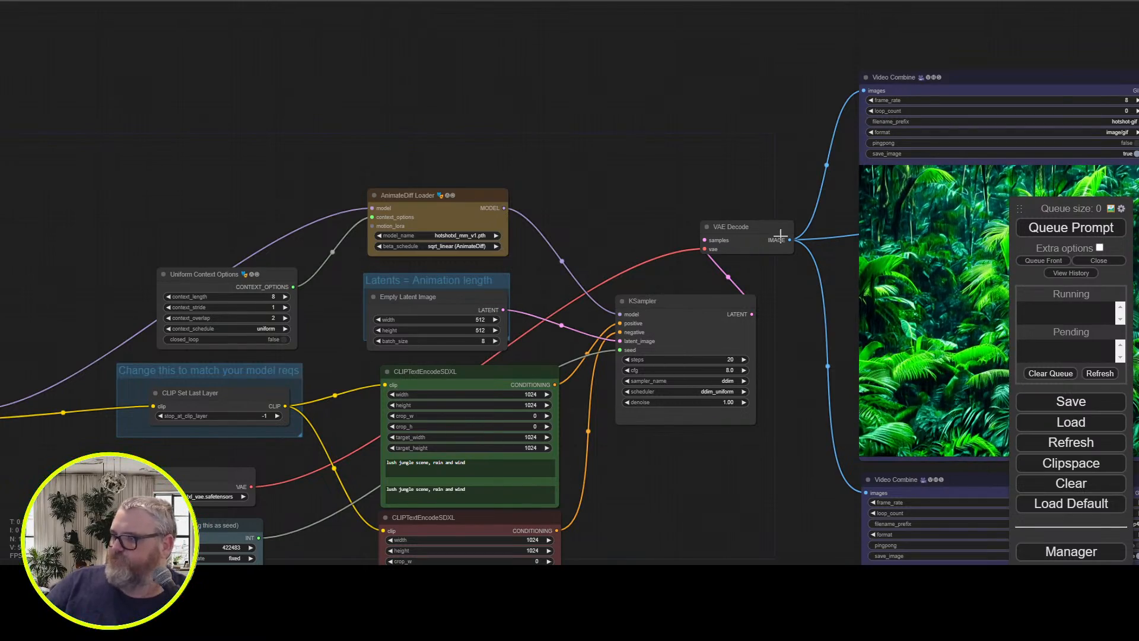
Generate the 512 by 512 jungle animation, then rerun it with the Primitive seed set to 423185
drag(768, 144, 507, 67)
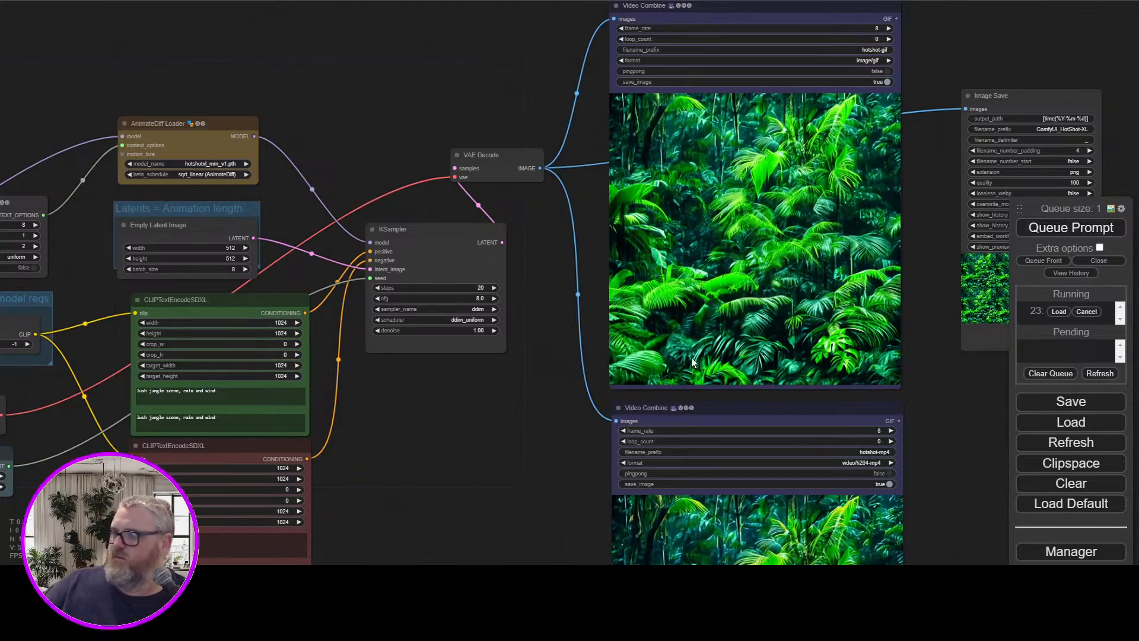
drag(479, 389, 868, 271)
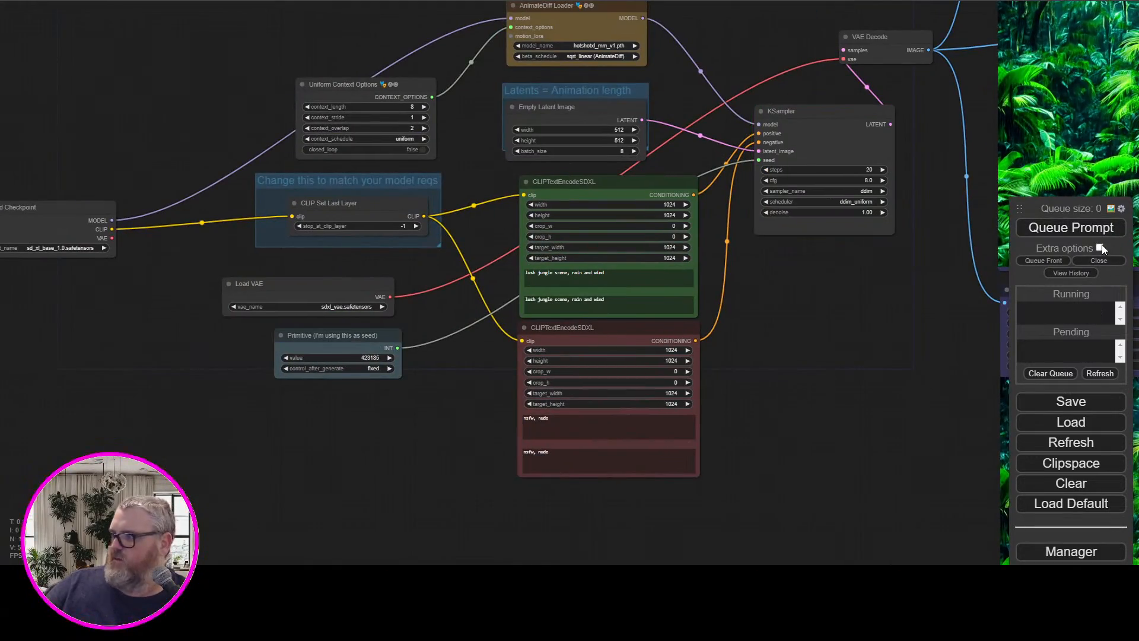
drag(922, 303, 366, 471)
scroll(404, 453, up, 2)
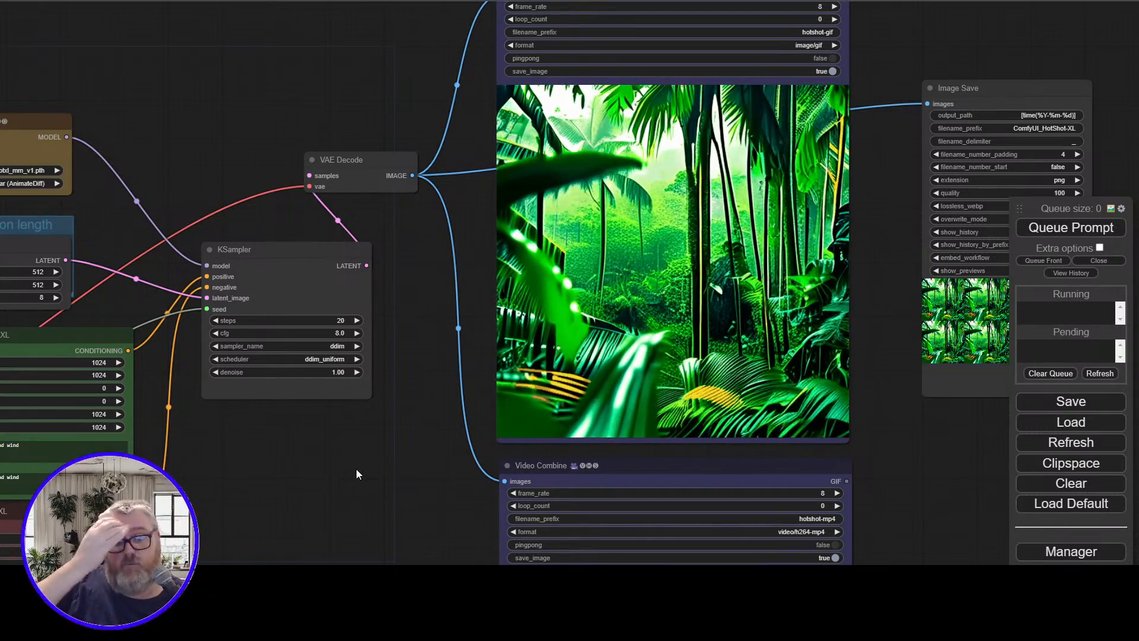
Compare the size settings of the Empty Latent Image and green CLIPTextEncodeSDXL nodes and review the resulting jungle animation
drag(324, 92, 745, 62)
scroll(212, 142, up, 2)
drag(573, 417, 719, 326)
scroll(661, 274, up, 6)
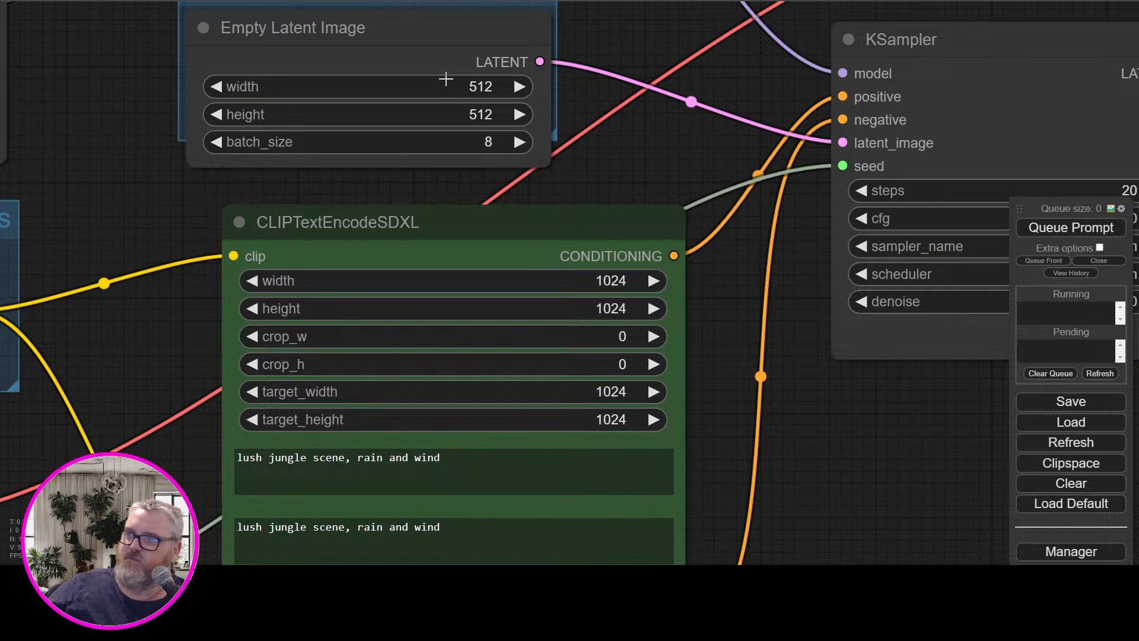
click(422, 63)
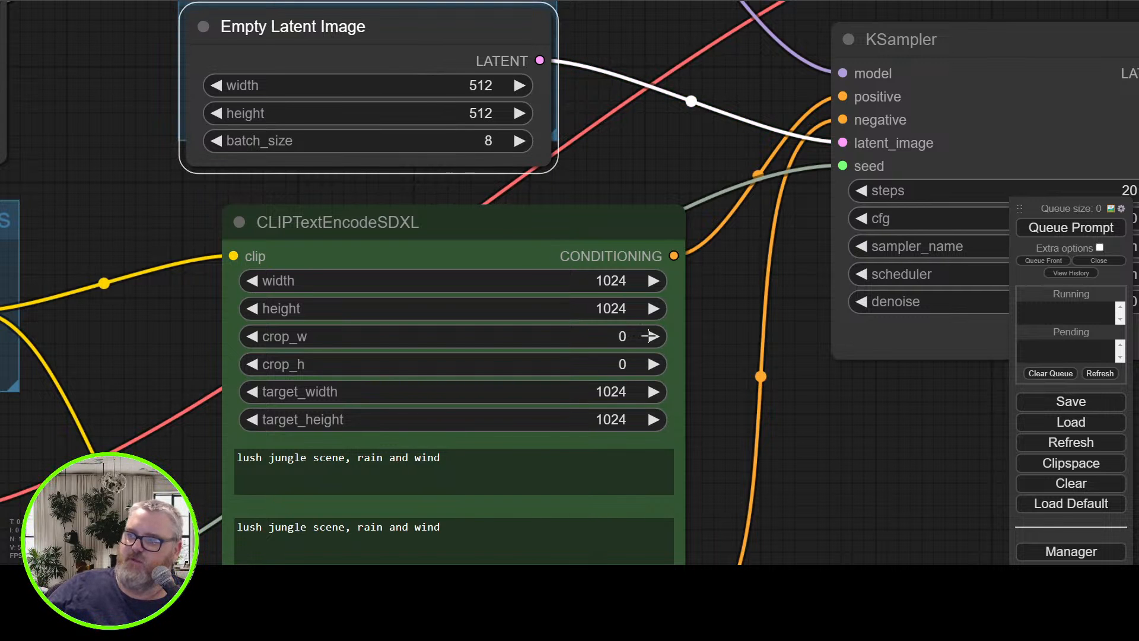
click(553, 254)
drag(755, 395, 492, 552)
scroll(496, 516, down, 7)
drag(573, 239, 296, 119)
double_click(534, 193)
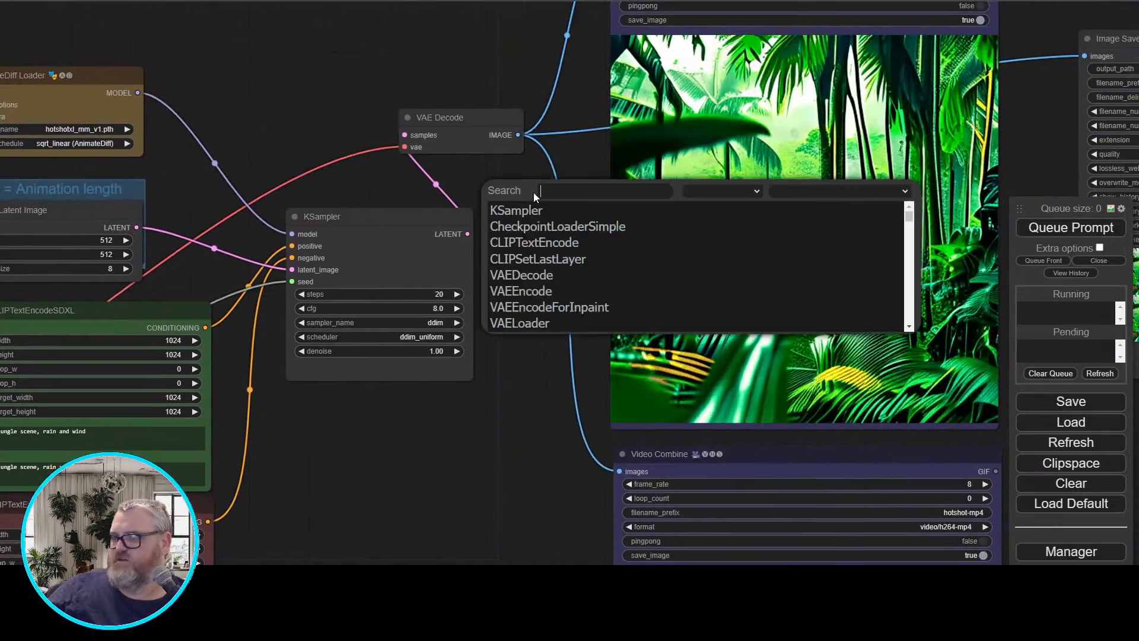
drag(532, 192, 582, 188)
scroll(455, 401, down, 4)
Change the seed value in the Primitive node that feeds the KSampler
drag(456, 404, 754, 362)
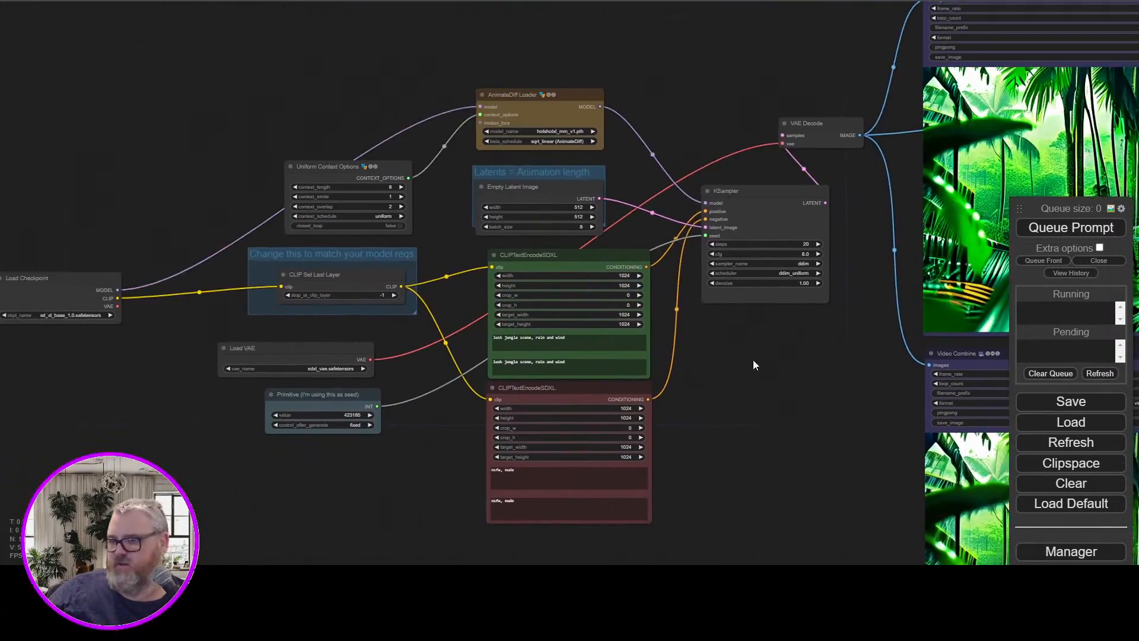
scroll(198, 500, up, 4)
drag(274, 429, 340, 528)
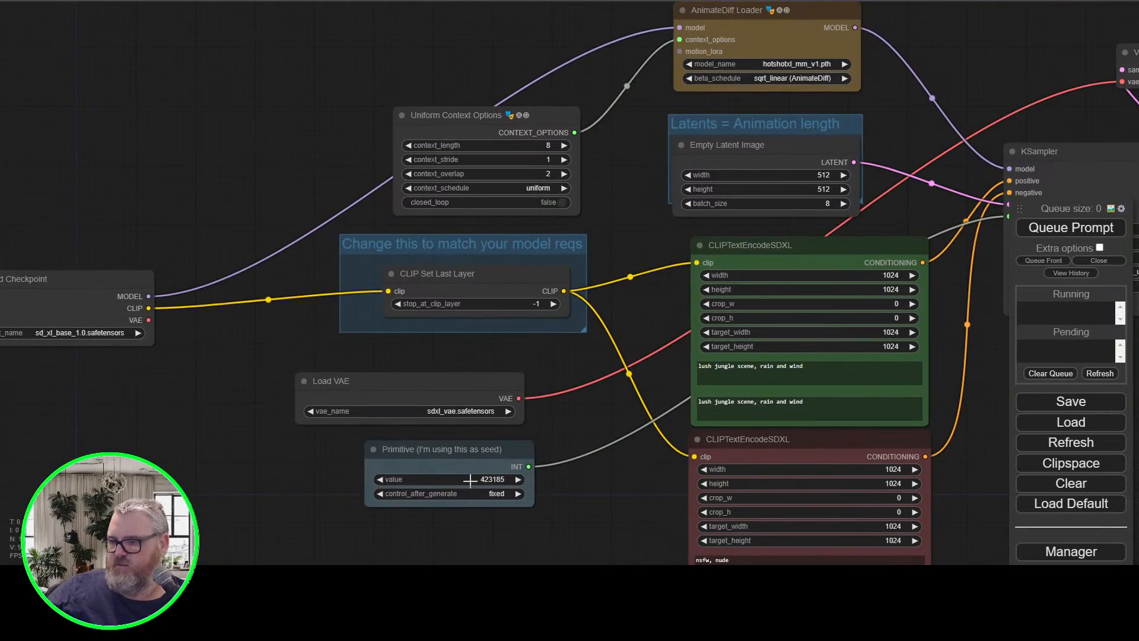
drag(627, 488, 89, 477)
mouse_move(623, 389)
mouse_down()
mouse_move(283, 500)
mouse_move(603, 449)
mouse_up()
scroll(285, 495, down, 1)
scroll(481, 458, up, 4)
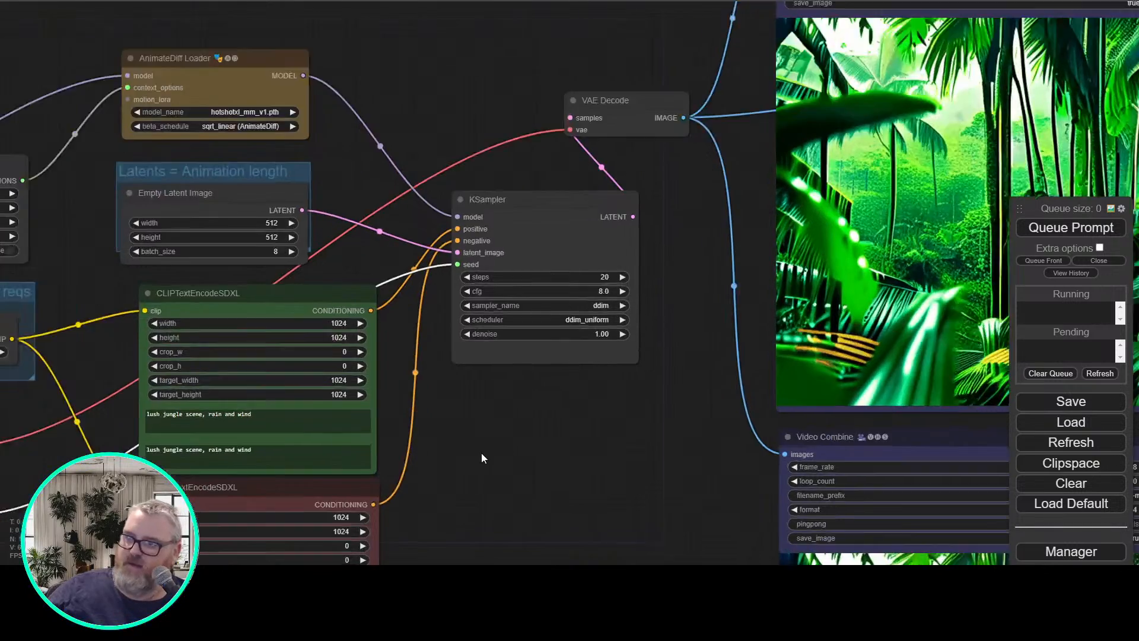
Replace both green prompts with "macho man randy savage, eating nachos" and queue the generation with the Primitive seed set to 424813
drag(480, 457, 717, 160)
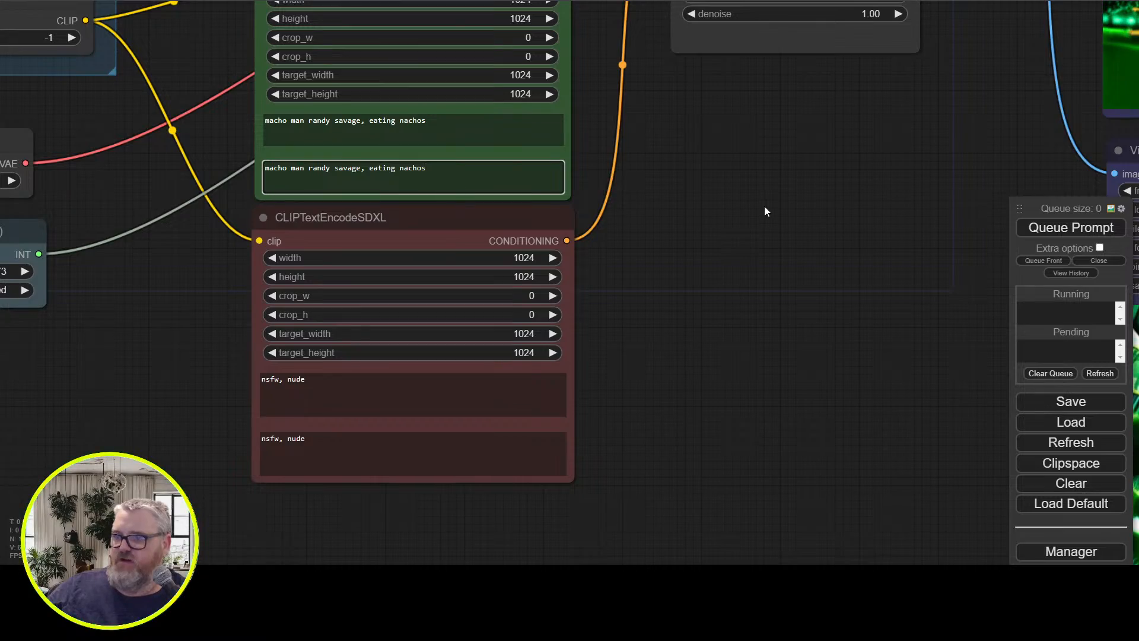
drag(165, 319, 386, 381)
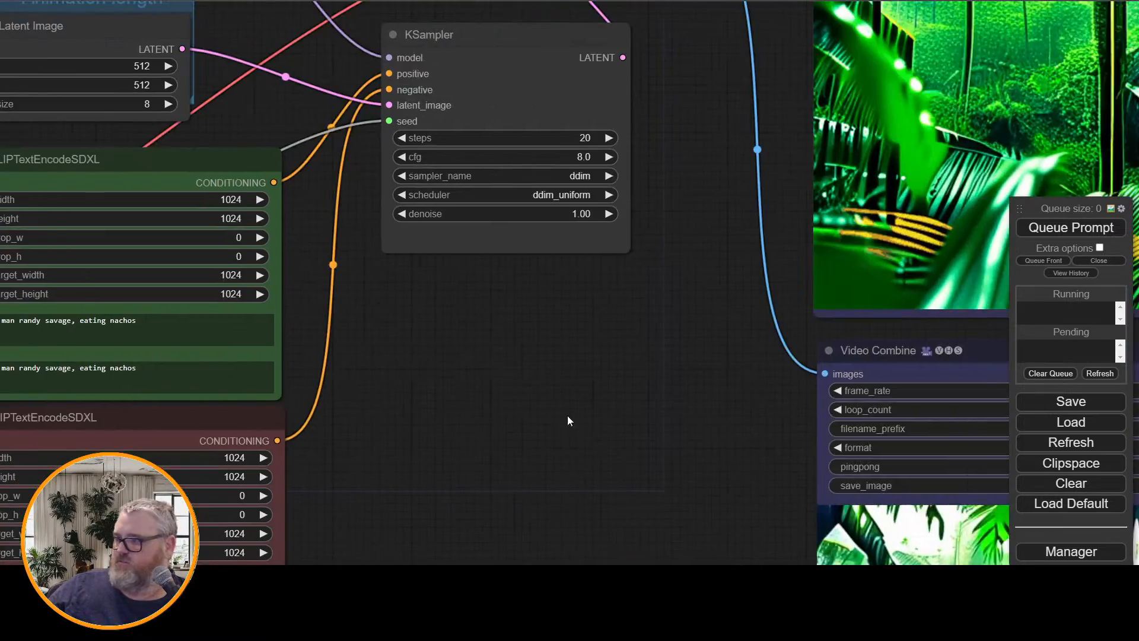
click(1097, 232)
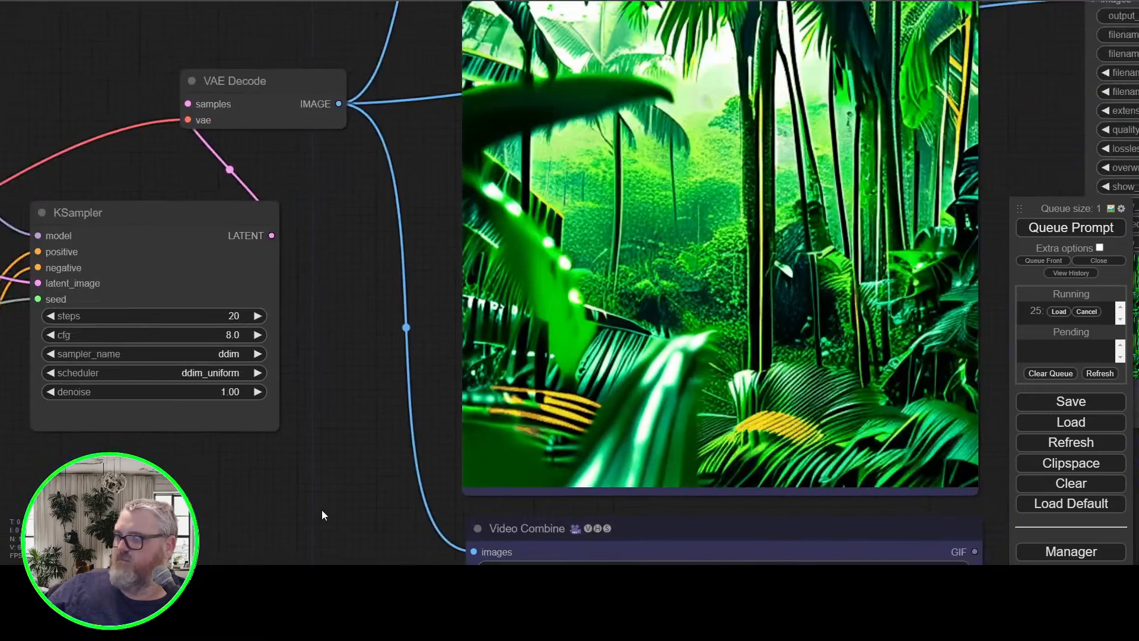
Follow the nacho-eating wrestler generation and examine its animation in both Video Combine previews
scroll(326, 504, down, 4)
drag(327, 503, 409, 490)
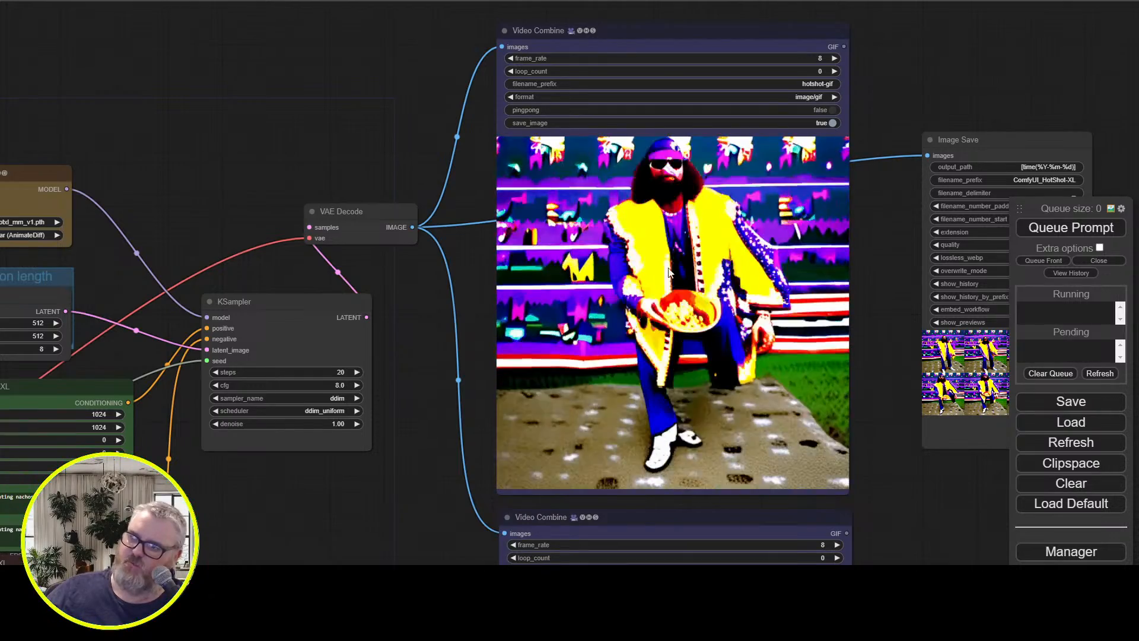
drag(419, 432, 450, 11)
drag(408, 323, 606, 325)
scroll(504, 338, down, 5)
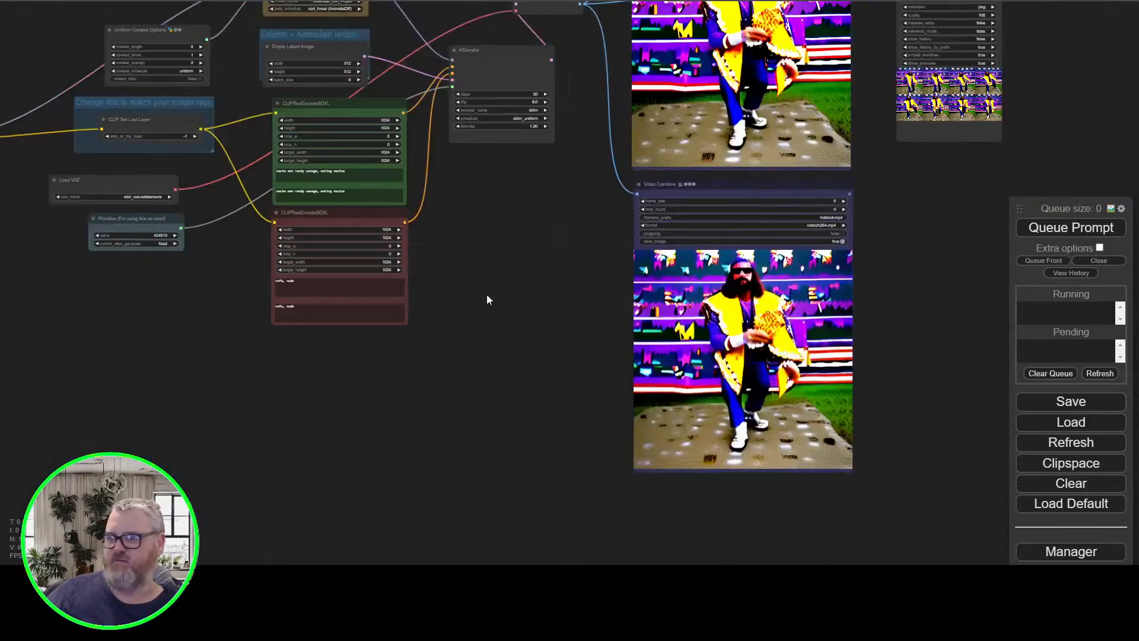
drag(486, 243, 596, 401)
scroll(596, 399, up, 3)
drag(643, 369, 483, 211)
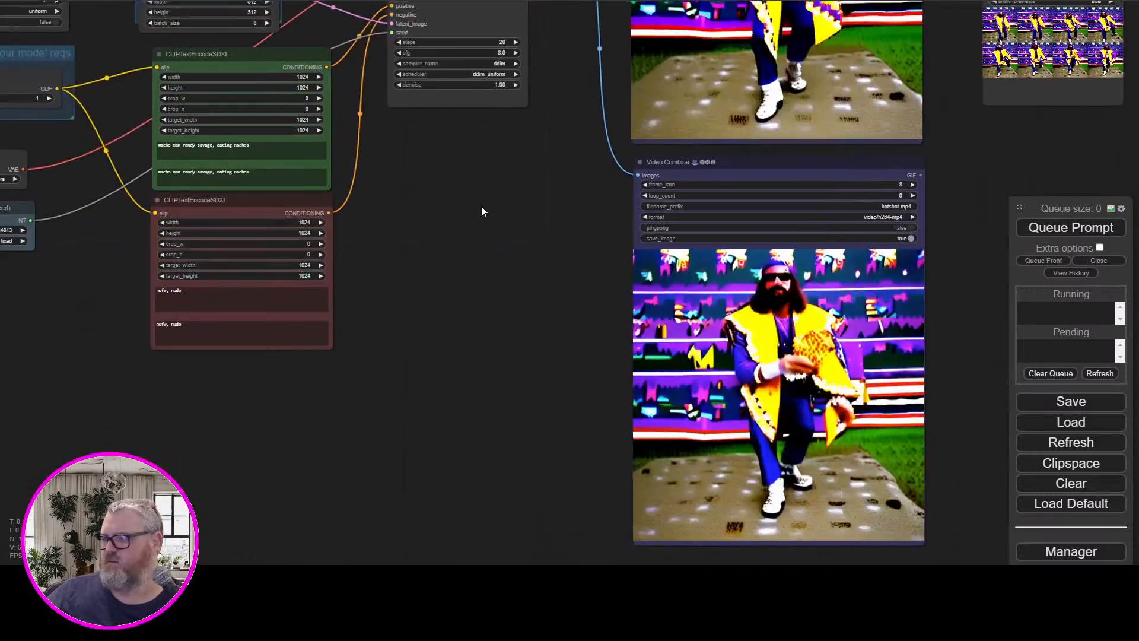
scroll(477, 255, down, 4)
drag(475, 257, 506, 386)
scroll(505, 389, up, 5)
scroll(504, 389, up, 4)
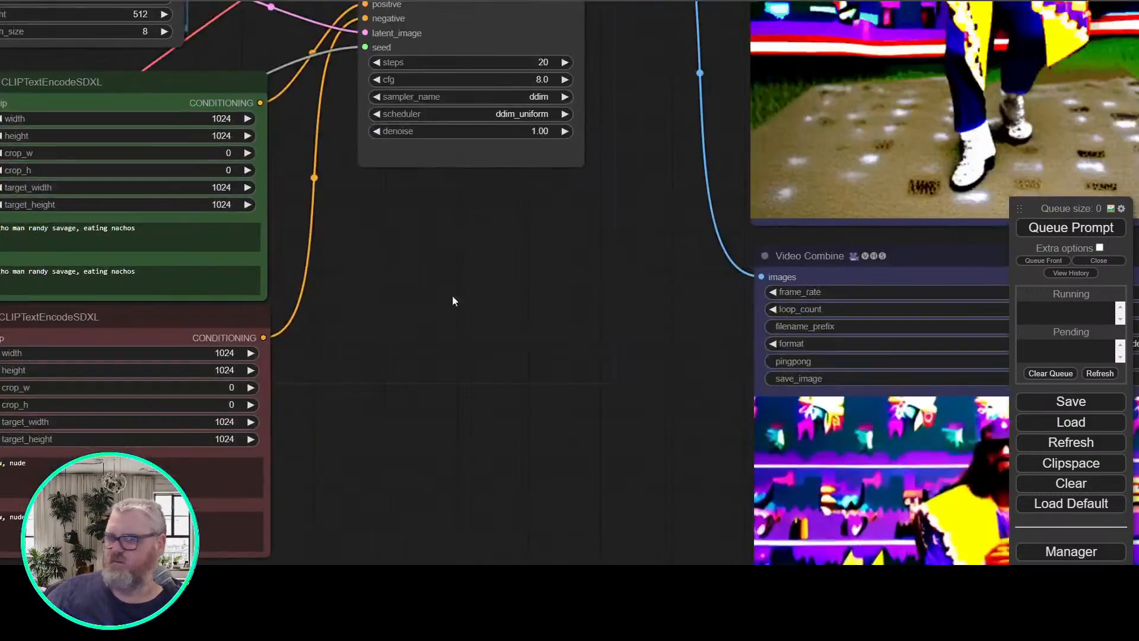
Replace both prompts in the green CLIPTextEncodeSDXL node with "large nacho cheese fountain in the middle of town" and queue the generation
drag(452, 295, 726, 390)
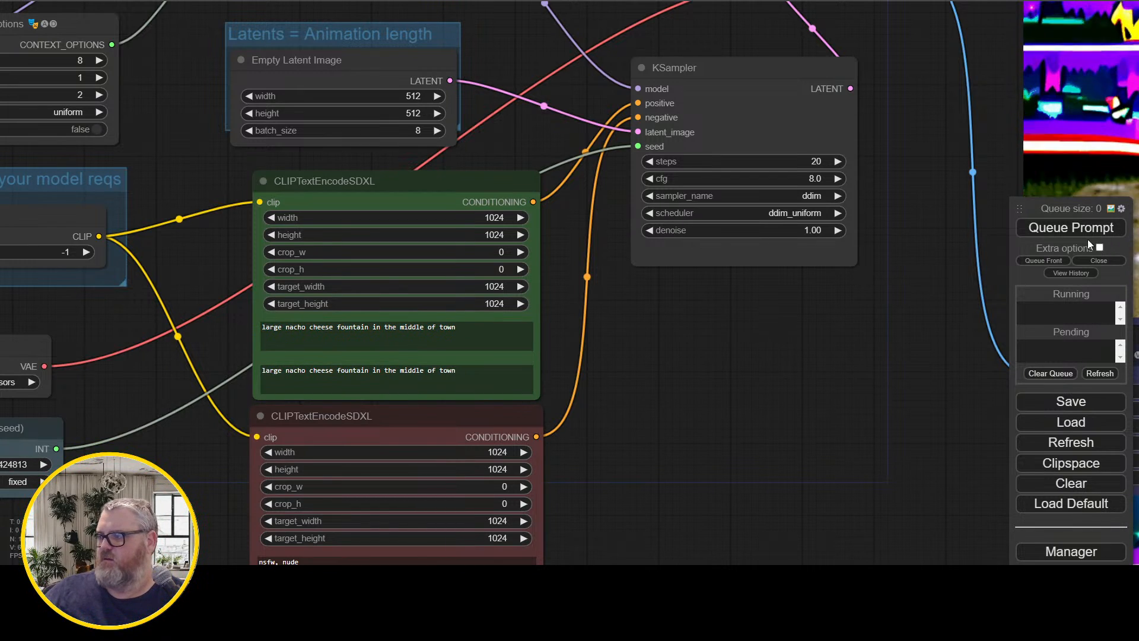
drag(960, 258, 933, 282)
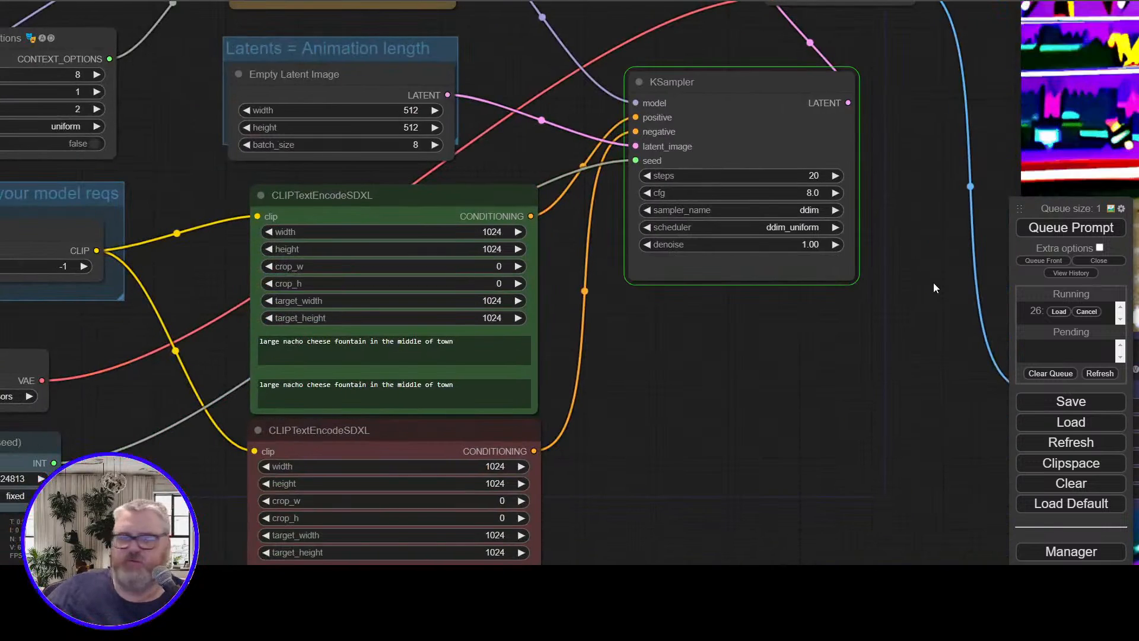
Set target_width and target_height to 512 in both CLIPTextEncodeSDXL nodes and queue the fountain prompt again
drag(544, 345, 733, 304)
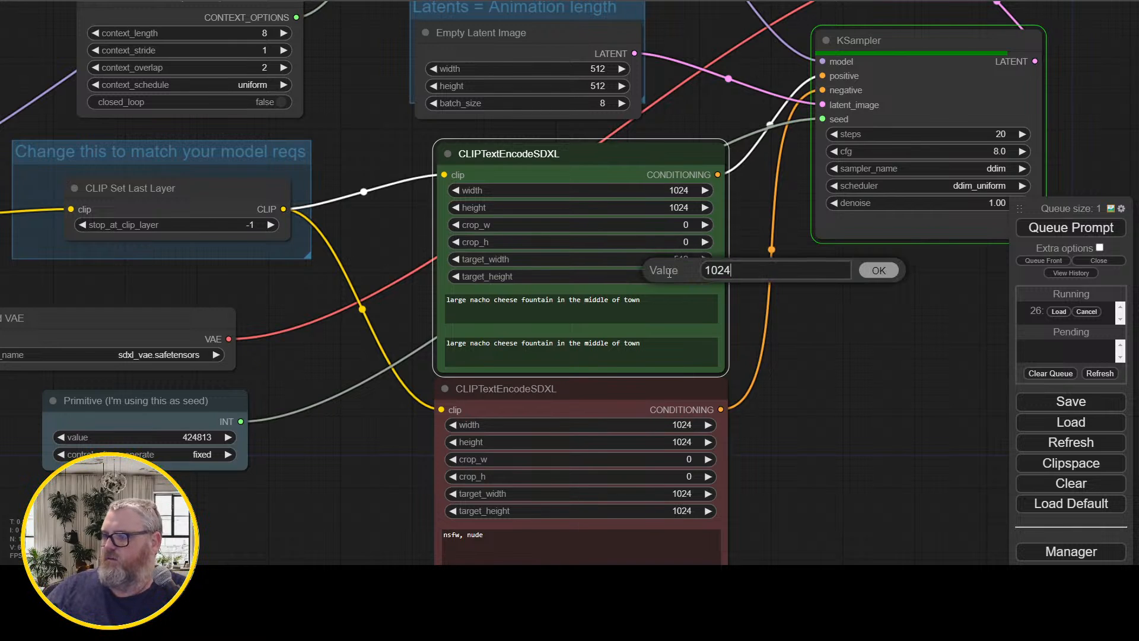
click(694, 495)
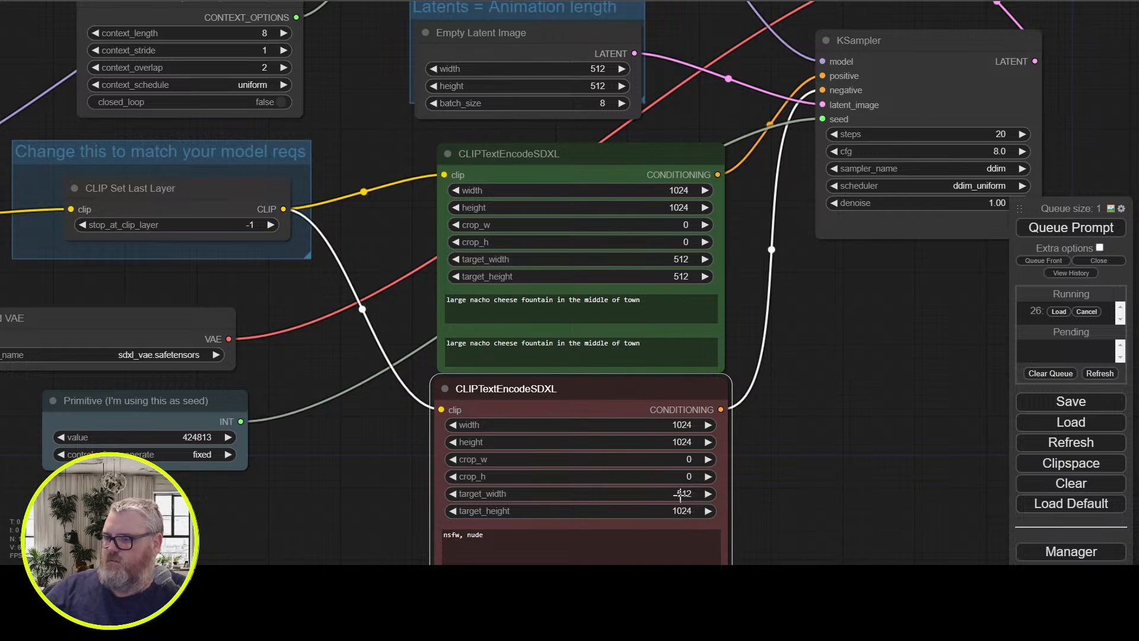
key(BackSpace)
key(BackSpace)
key(BackSpace)
key(BackSpace)
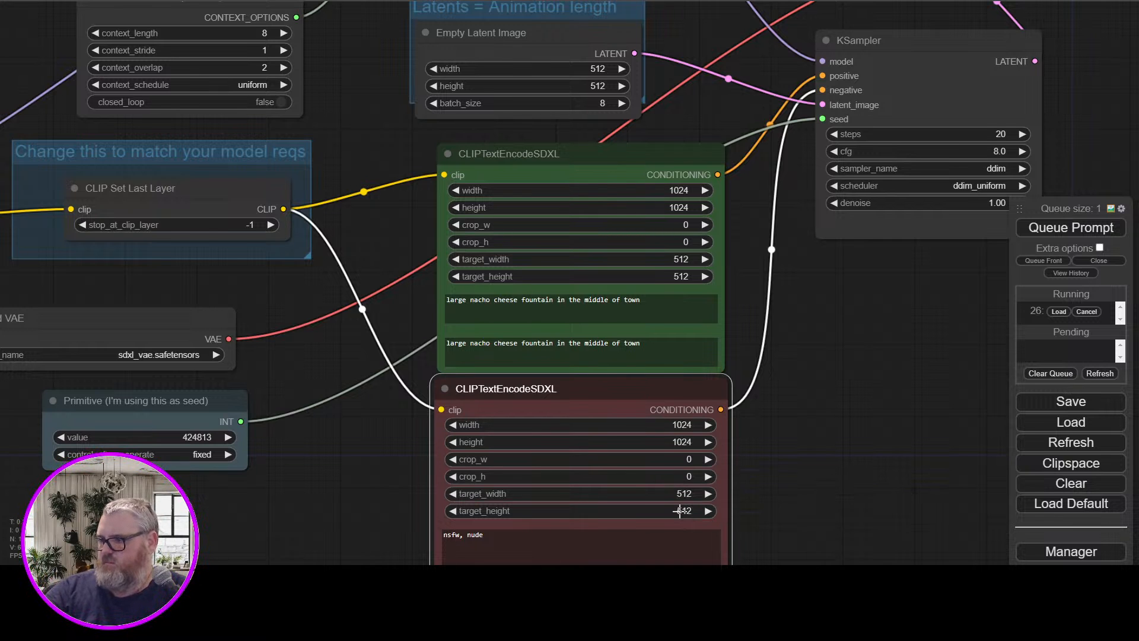
key(Escape)
drag(919, 301, 513, 540)
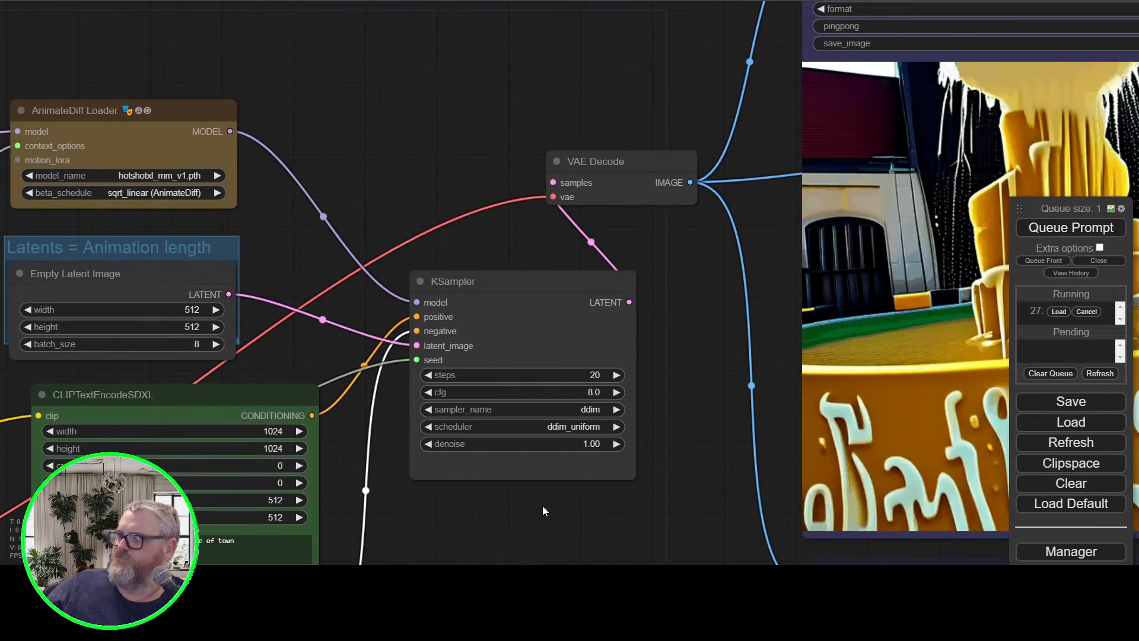
Examine the 512-target nacho fountain animation in both the GIF and MP4 Video Combine previews
drag(674, 376, 428, 401)
scroll(426, 395, down, 4)
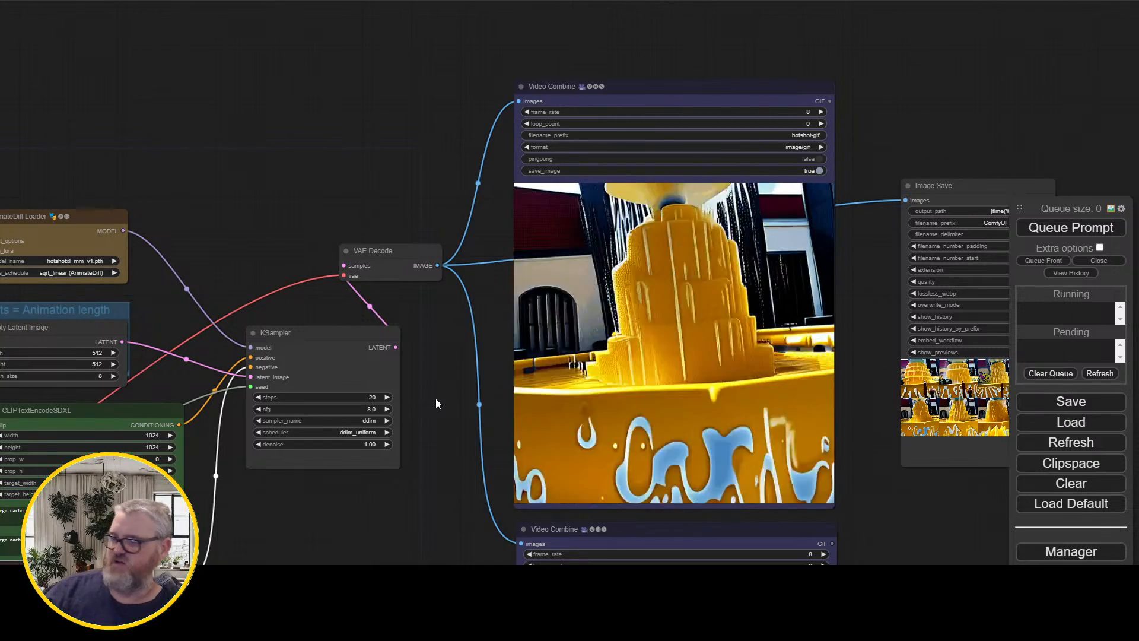
scroll(450, 234, up, 5)
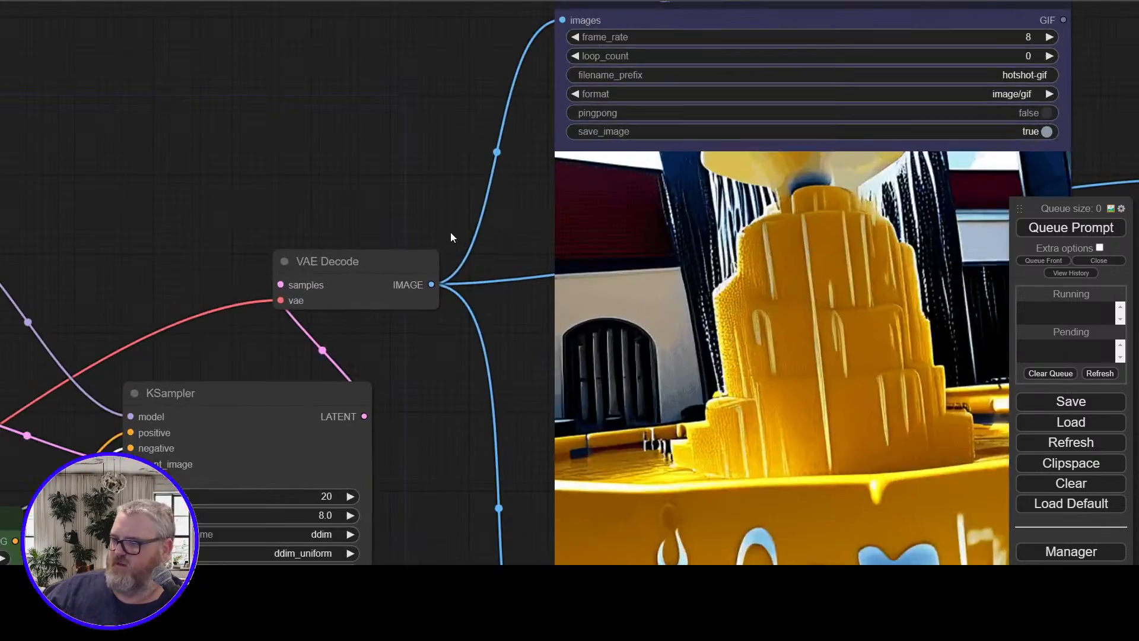
scroll(447, 208, down, 5)
drag(425, 420, 365, 1)
scroll(374, 303, up, 3)
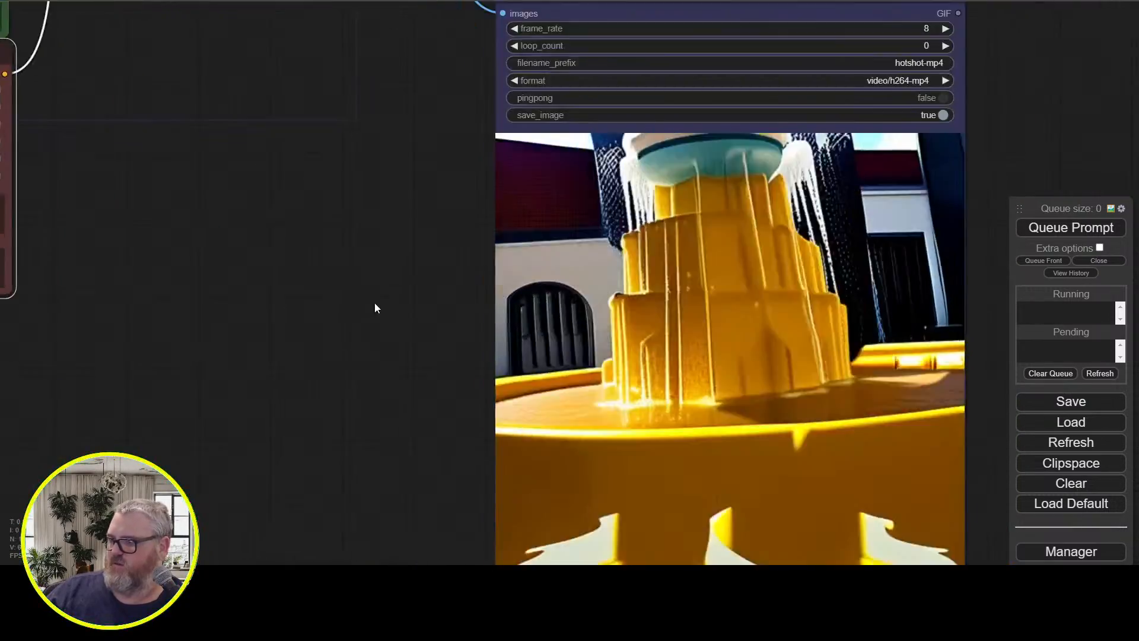
drag(375, 302, 534, 452)
scroll(246, 195, down, 4)
Set the Primitive seed to 425959, queue the fountain prompt again and view the generated animation
drag(373, 332, 517, 352)
drag(250, 439, 370, 429)
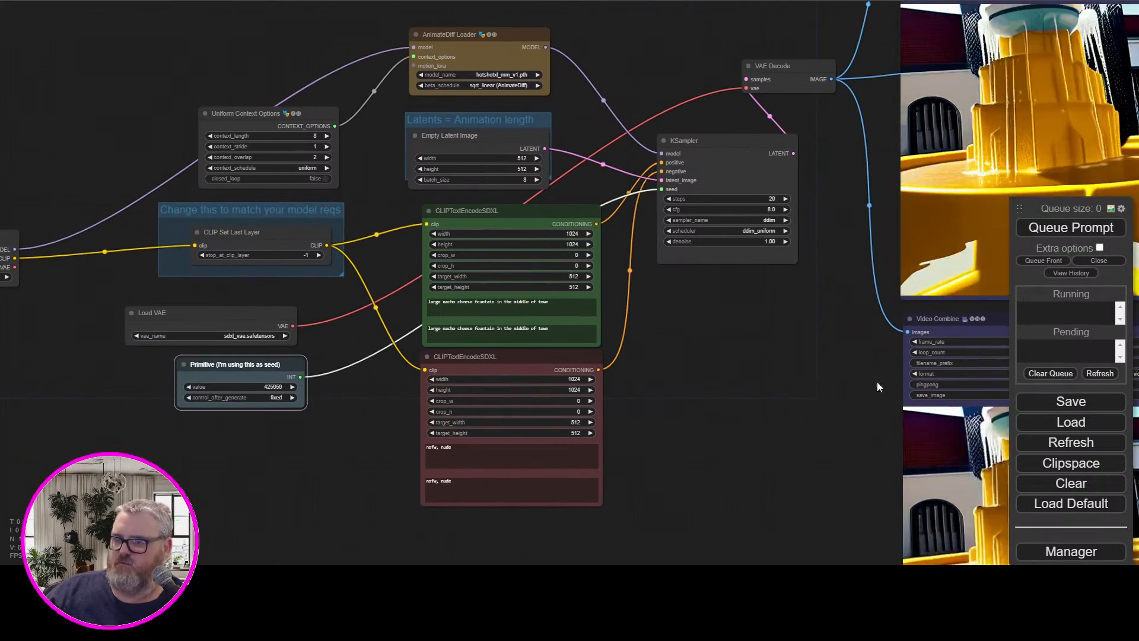
click(1070, 227)
drag(772, 345, 221, 493)
scroll(424, 474, up, 4)
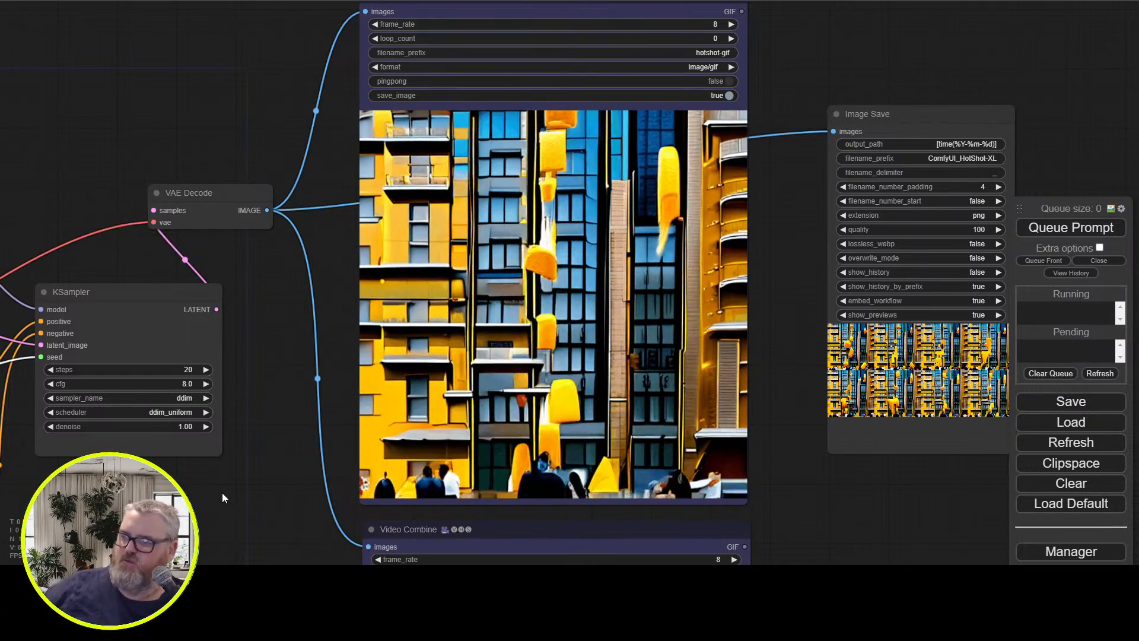
Replace both prompts in the green CLIPTextEncodeSDXL node with "jeff goldblum eating lettuce" and queue the generation
drag(112, 109, 622, 87)
drag(525, 382, 564, 193)
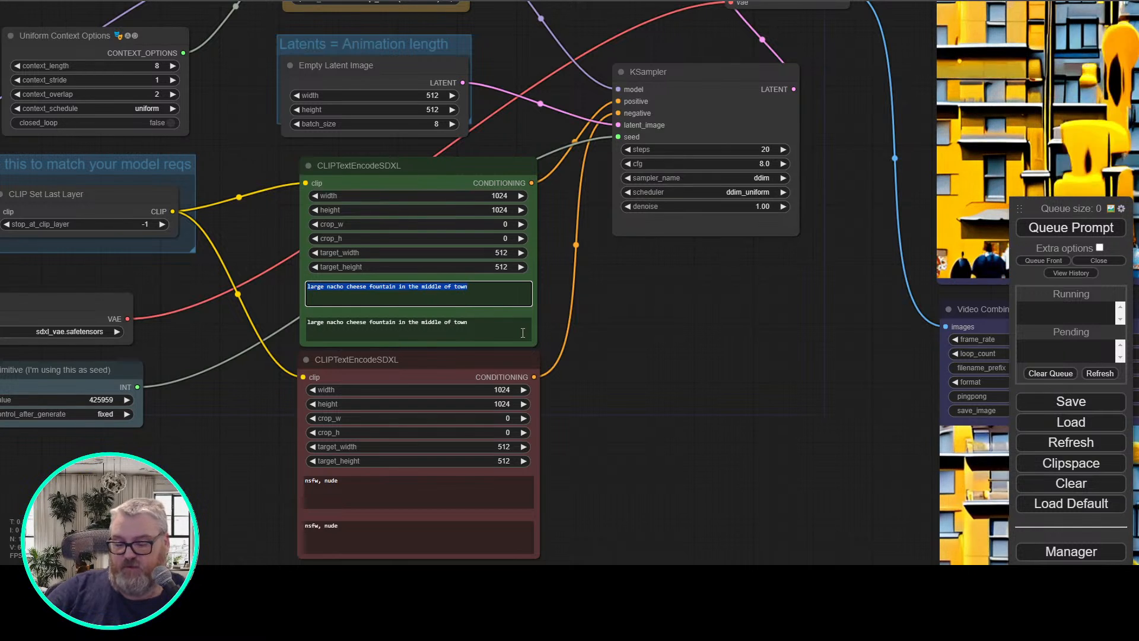
text(jeff goldblum )
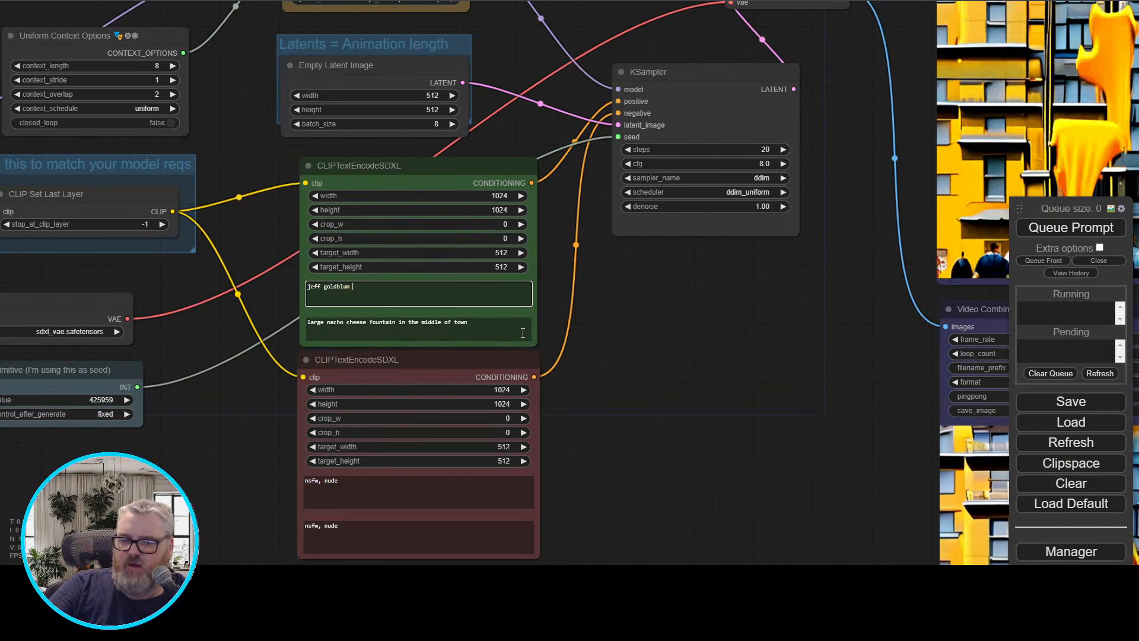
text(eating lettuce)
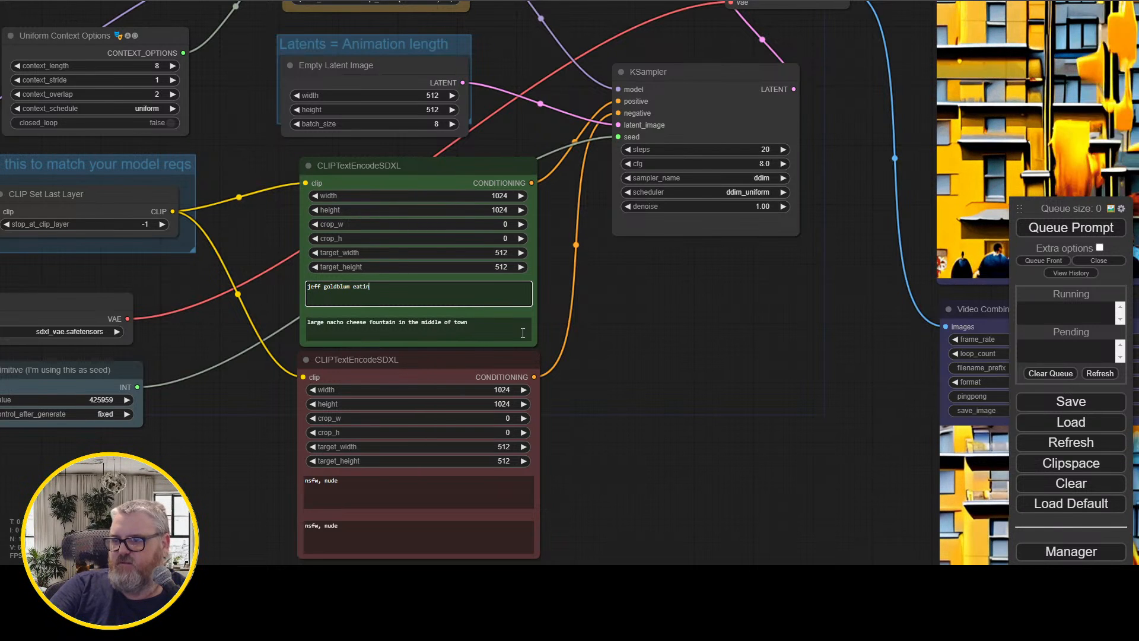
key(ctrl+a)
key(ctrl+c)
click(523, 333)
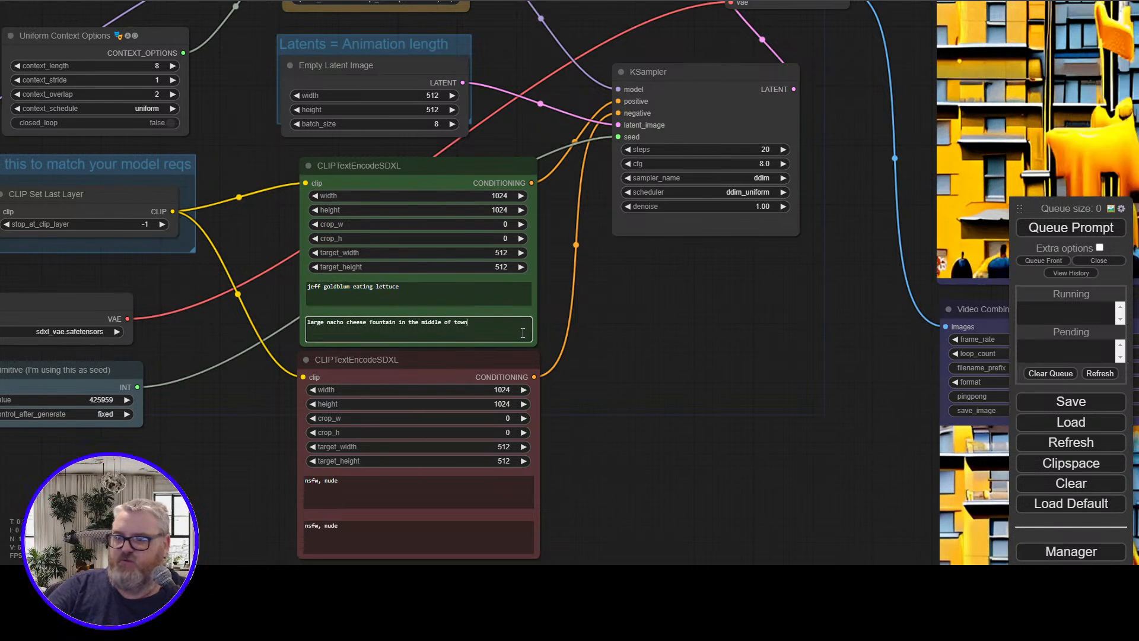
key(ctrl+a)
key(ctrl+v)
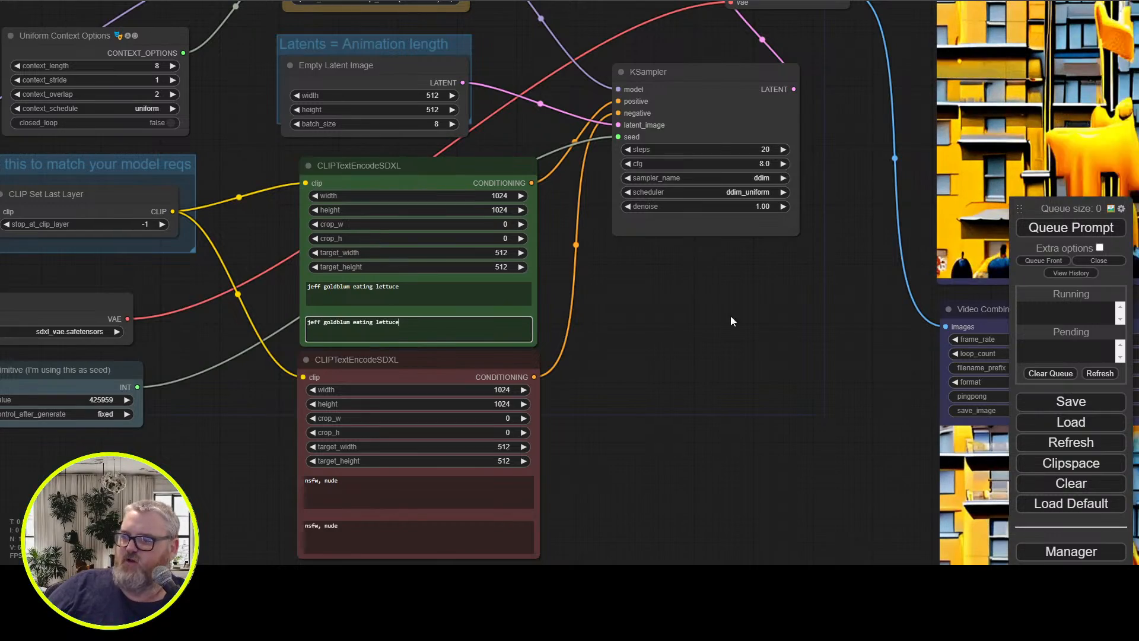
click(1072, 232)
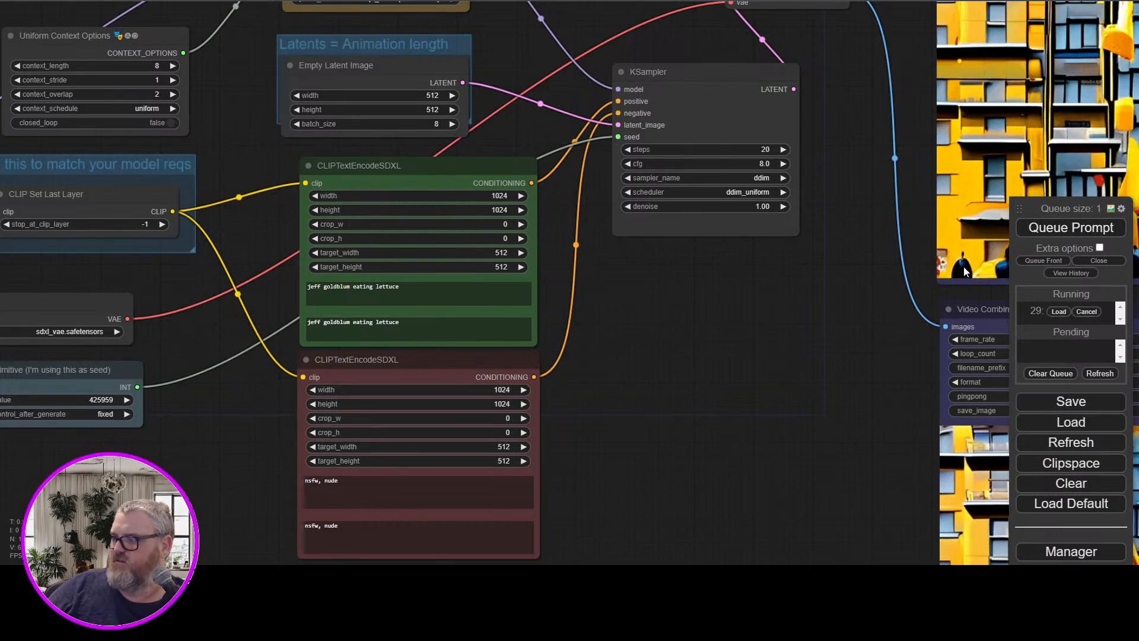
View the lettuce animation, set the Empty Latent Image batch_size to 48 and queue the generation
drag(846, 290, 508, 410)
scroll(361, 440, down, 3)
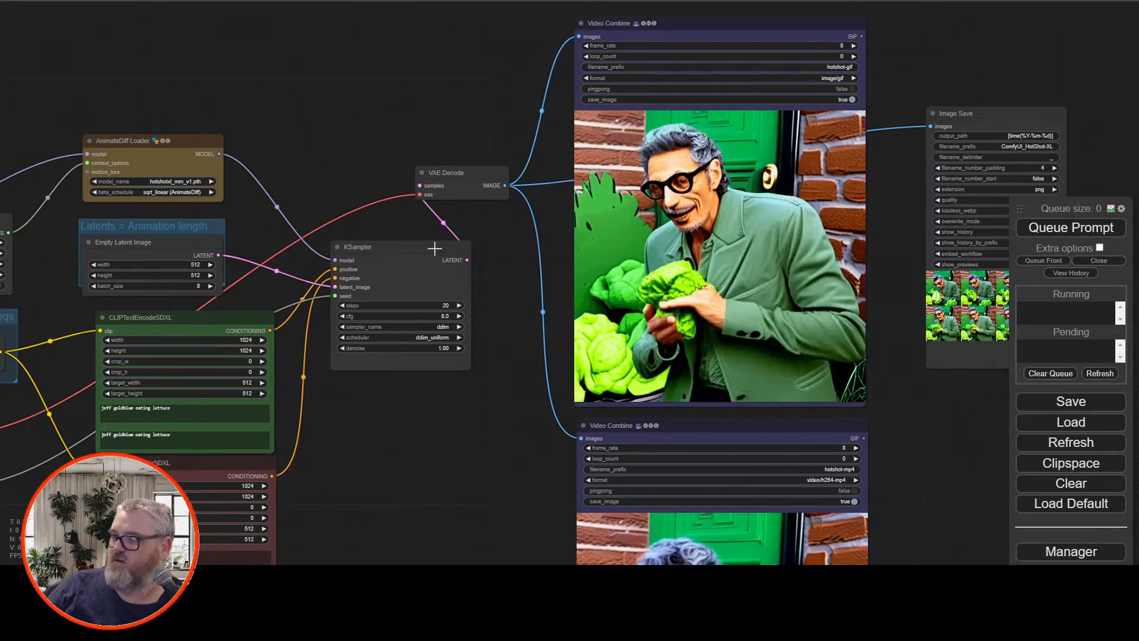
click(178, 286)
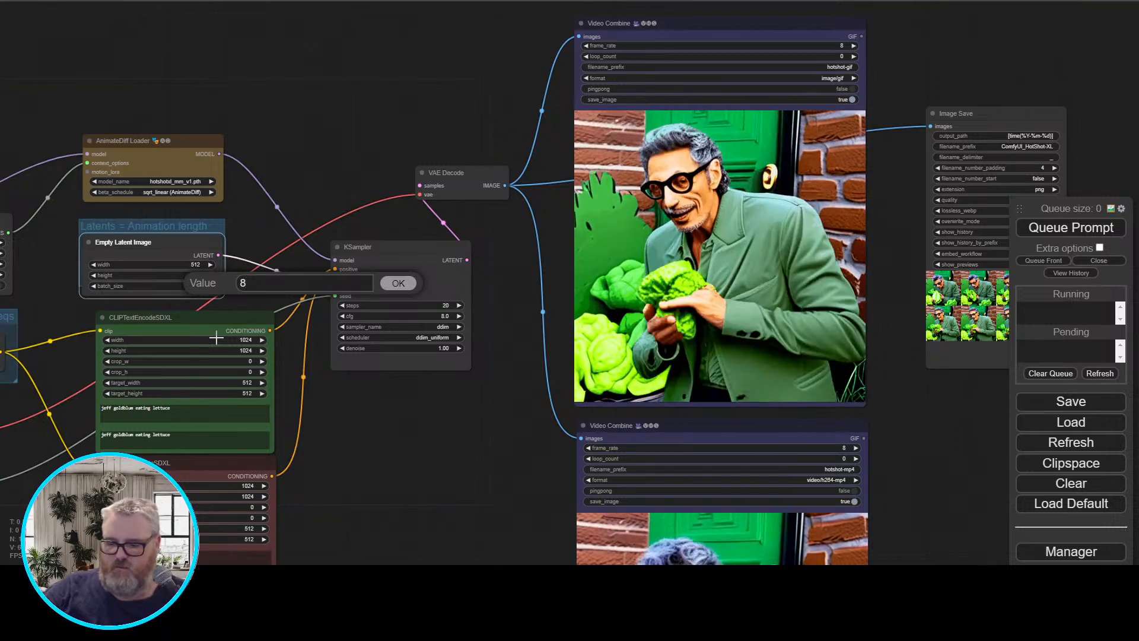
key(Return)
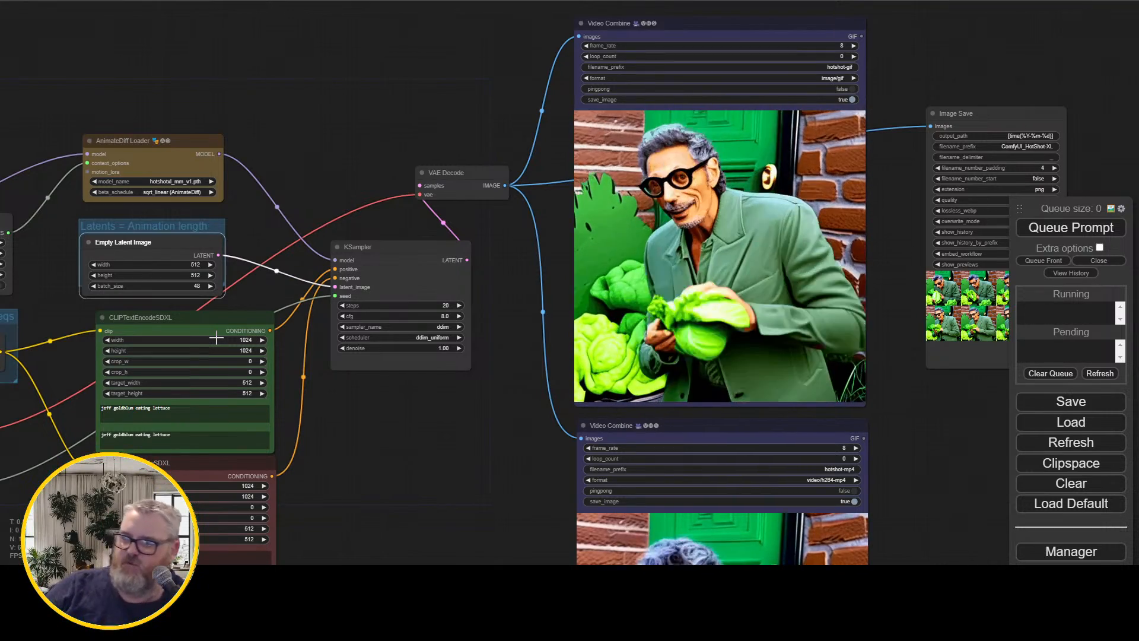
click(1071, 228)
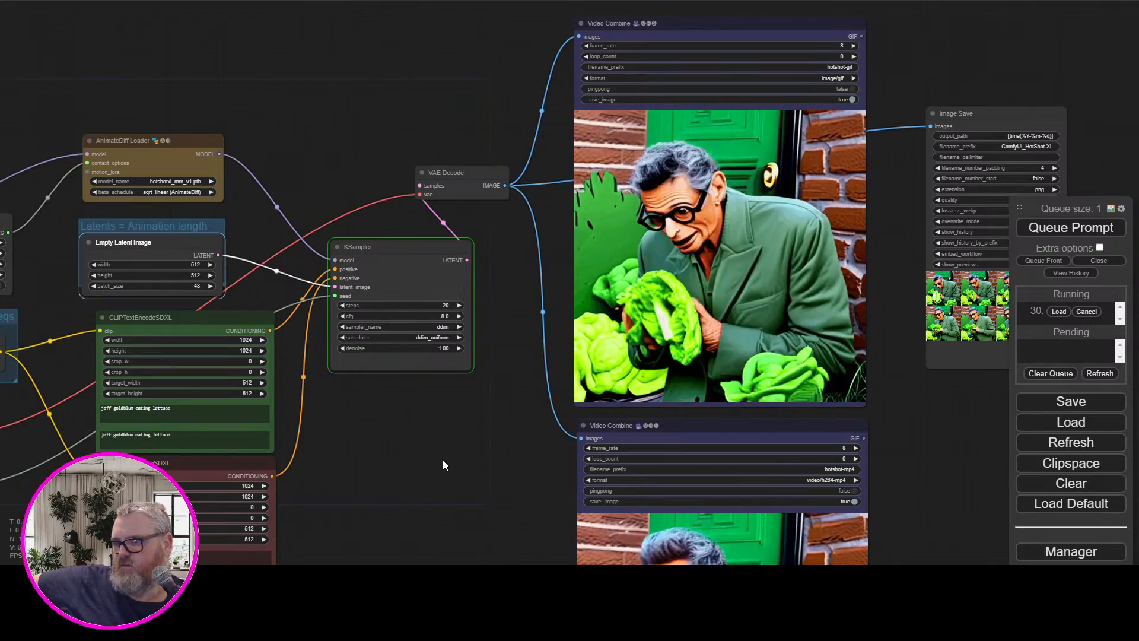
Compare the Empty Latent Image dimensions with the width, height and target sizes in the green CLIPTextEncodeSDXL node
scroll(385, 513, up, 5)
drag(385, 509, 798, 411)
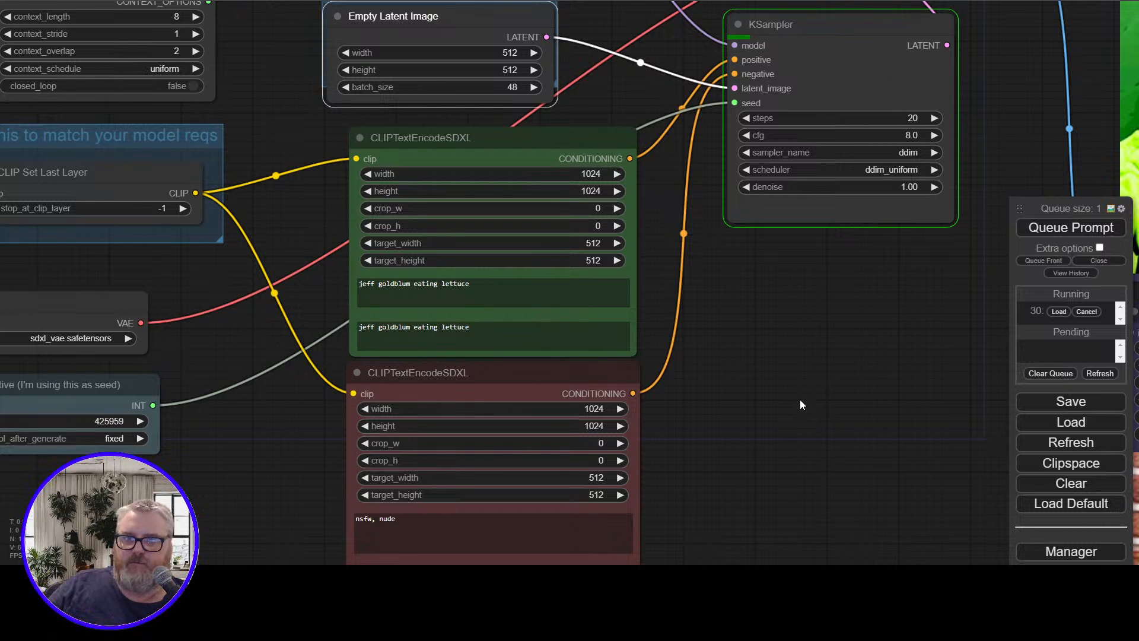
drag(763, 314, 837, 435)
scroll(783, 477, up, 3)
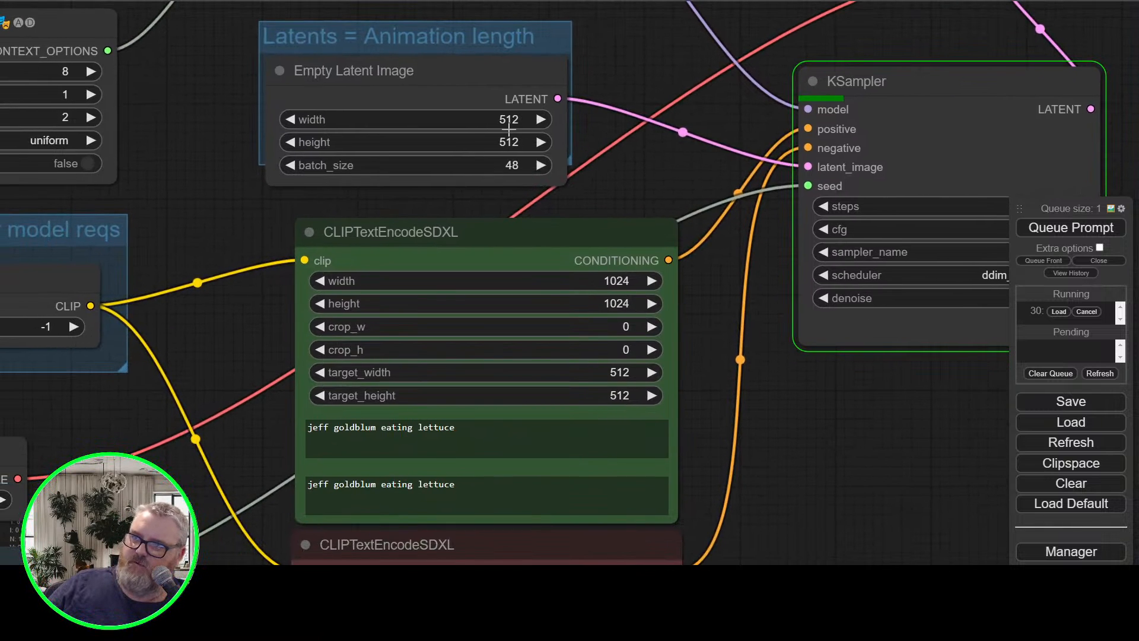
click(463, 85)
click(621, 280)
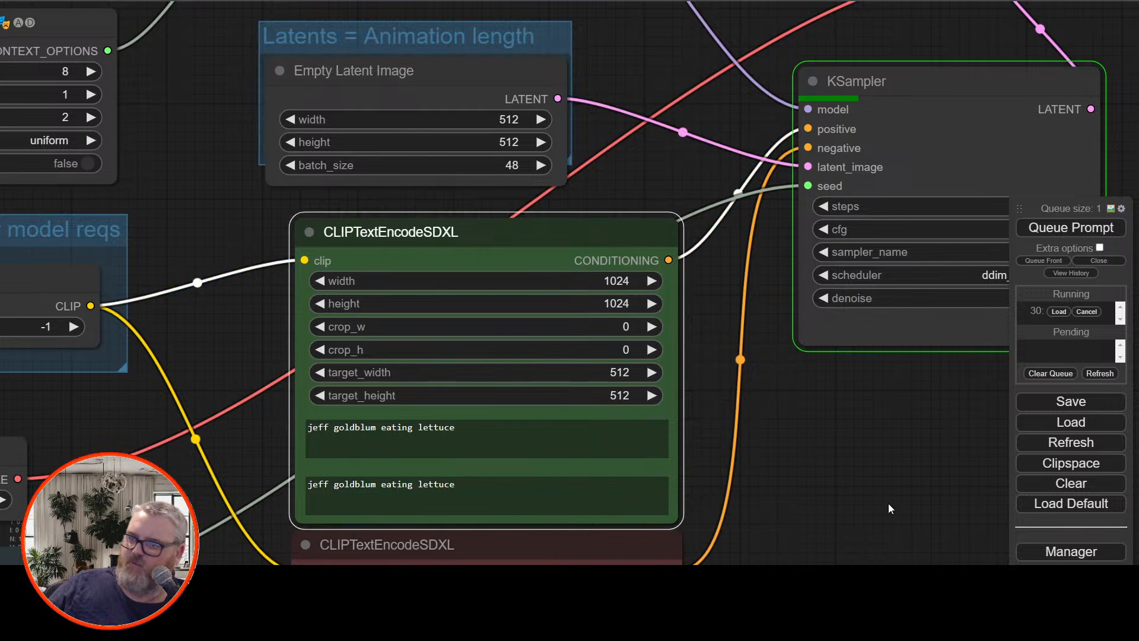
Follow the KSampler progress of the 48-frame generation and examine the existing lettuce animation in both Video Combine previews
drag(888, 504, 581, 483)
scroll(605, 468, down, 5)
drag(700, 462, 439, 478)
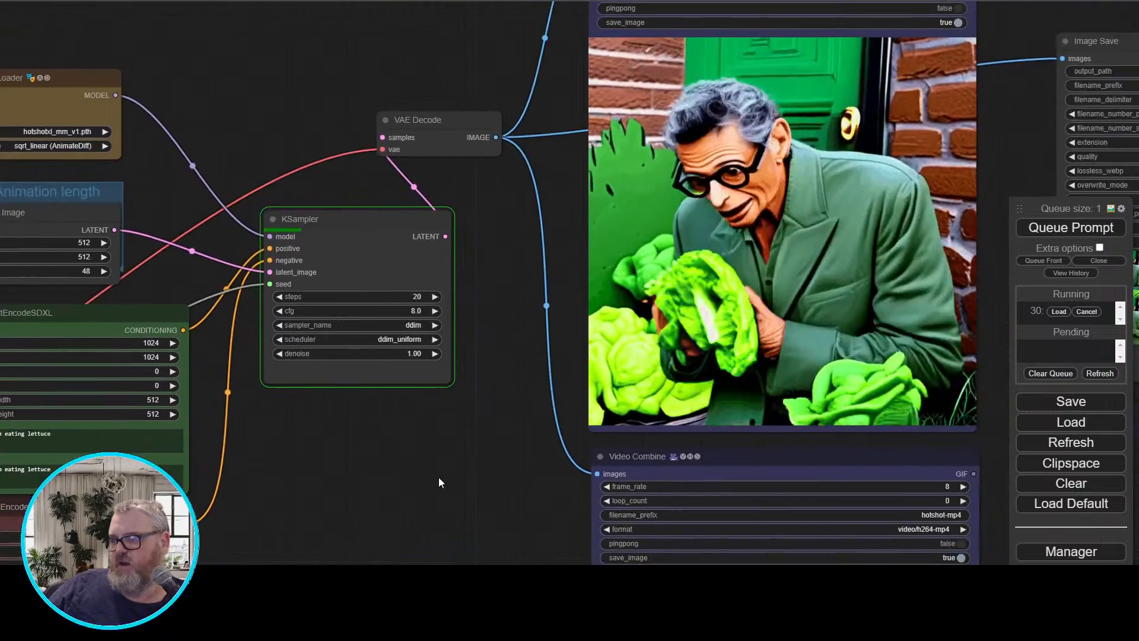
drag(503, 433, 479, 427)
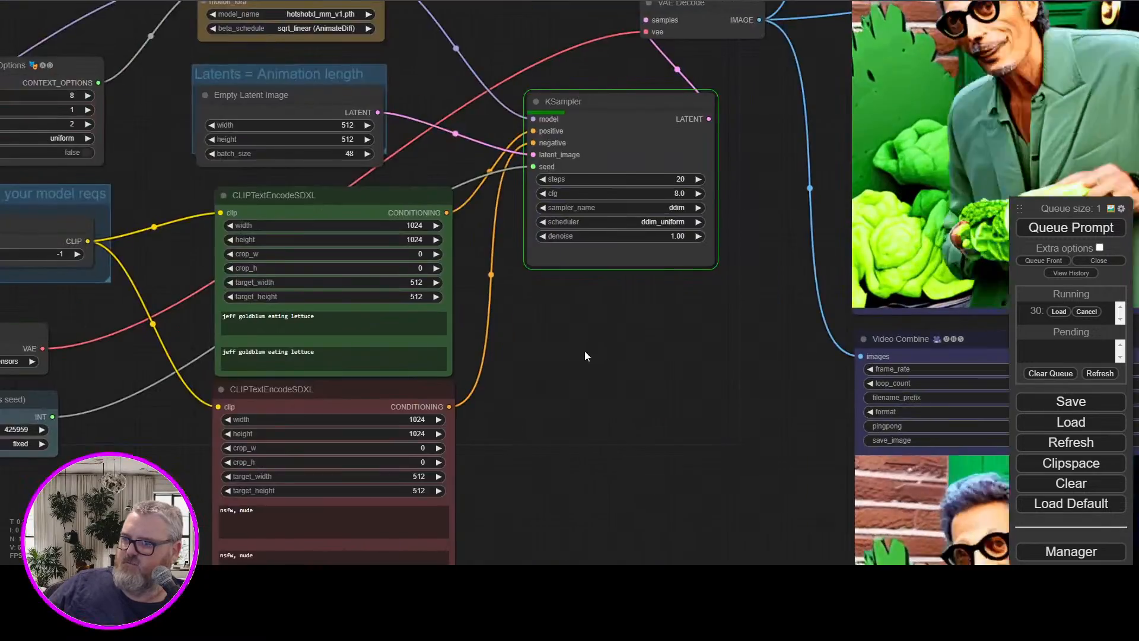
scroll(585, 351, down, 3)
drag(532, 392, 494, 401)
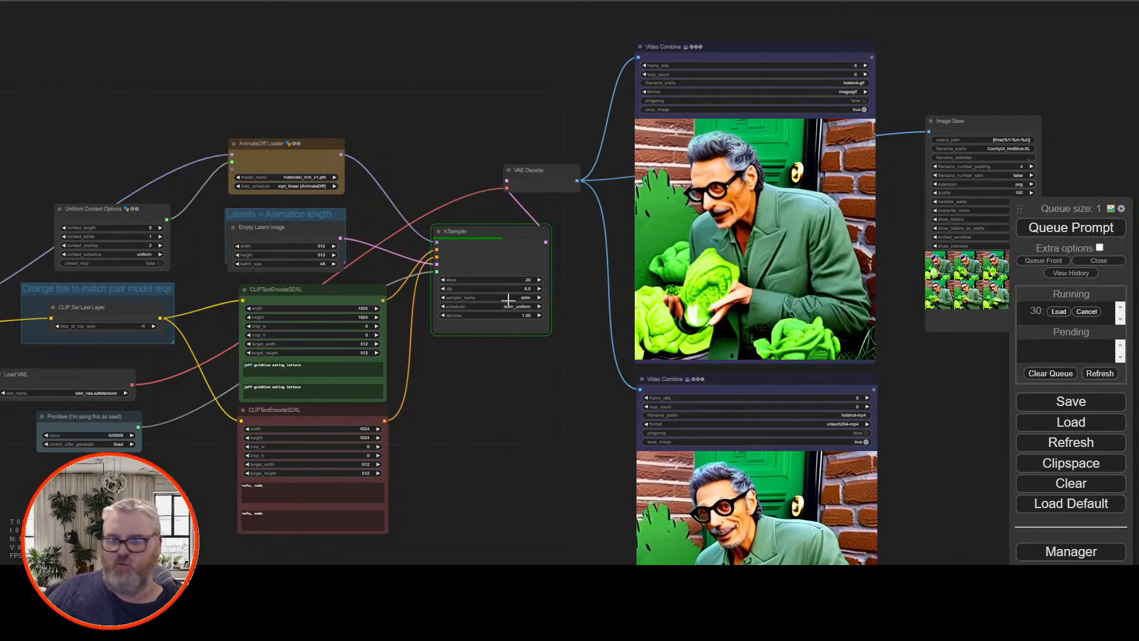
scroll(592, 411, up, 4)
drag(478, 411, 558, 358)
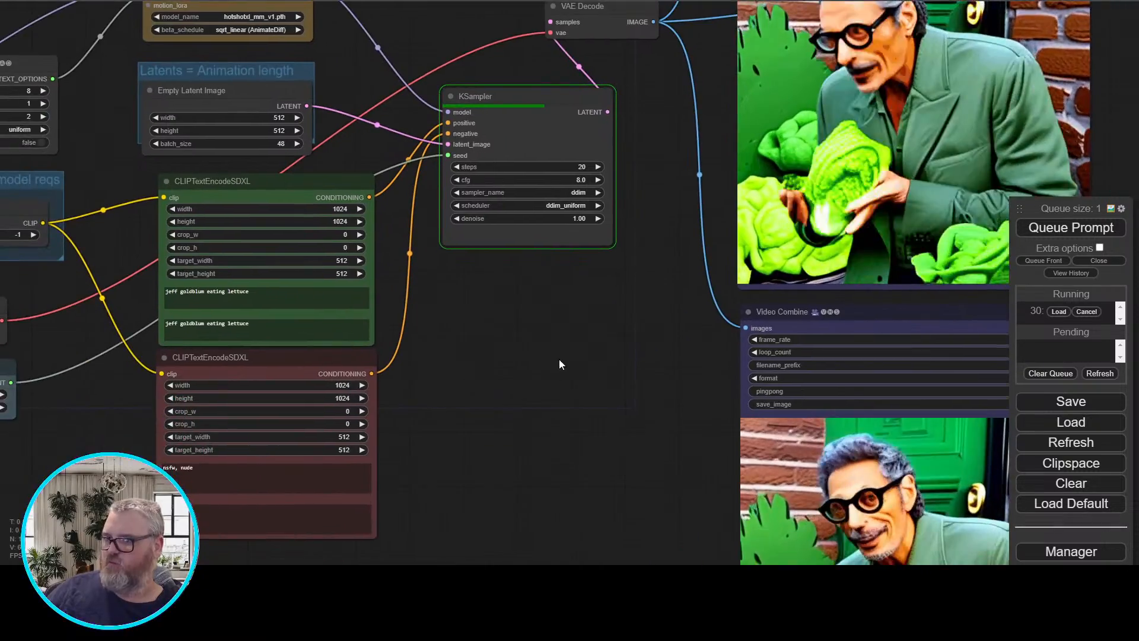
scroll(558, 358, up, 3)
drag(642, 290, 390, 525)
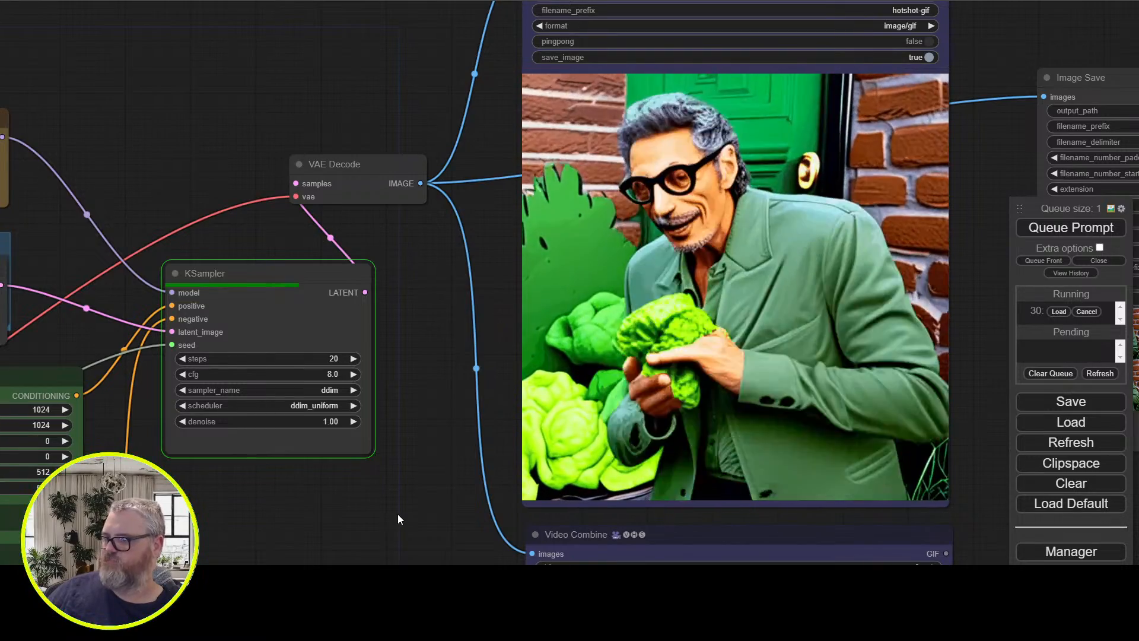
scroll(398, 514, down, 5)
drag(397, 512, 427, 372)
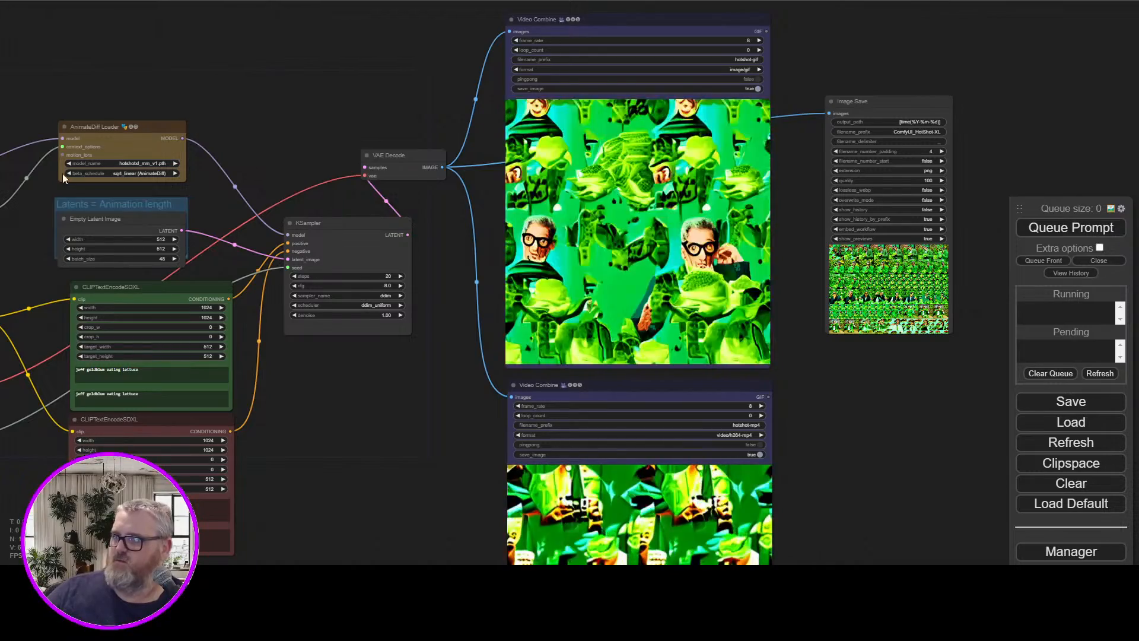
Examine the 48-frame lettuce animation in both the GIF and MP4 Video Combine previews
scroll(354, 85, up, 3)
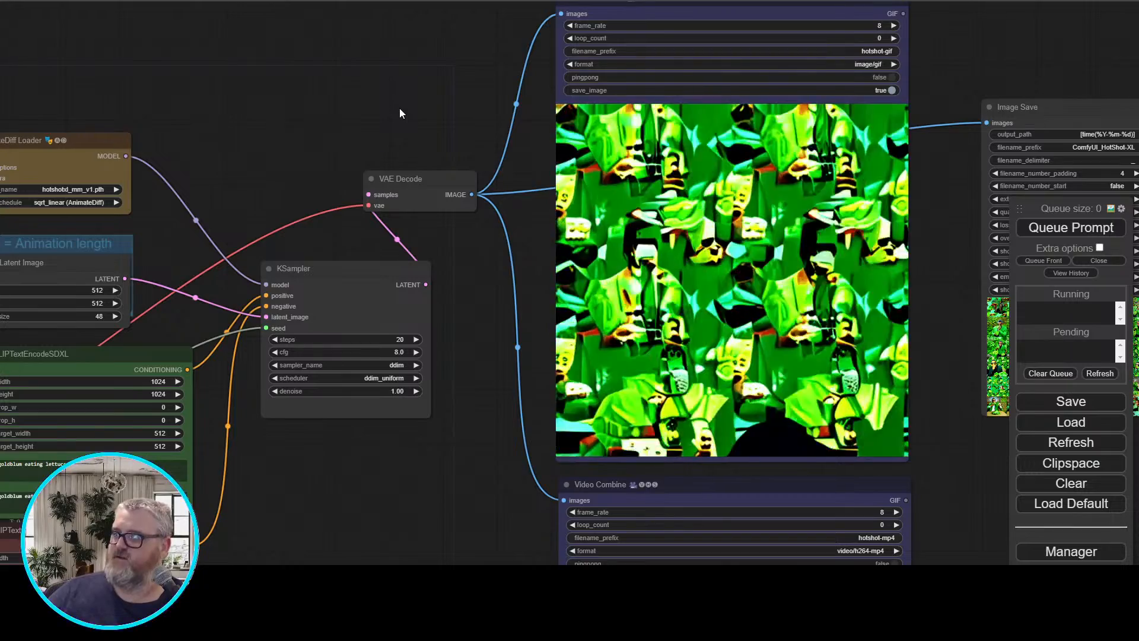
drag(451, 344, 293, 1)
drag(311, 207, 287, 109)
scroll(297, 160, up, 2)
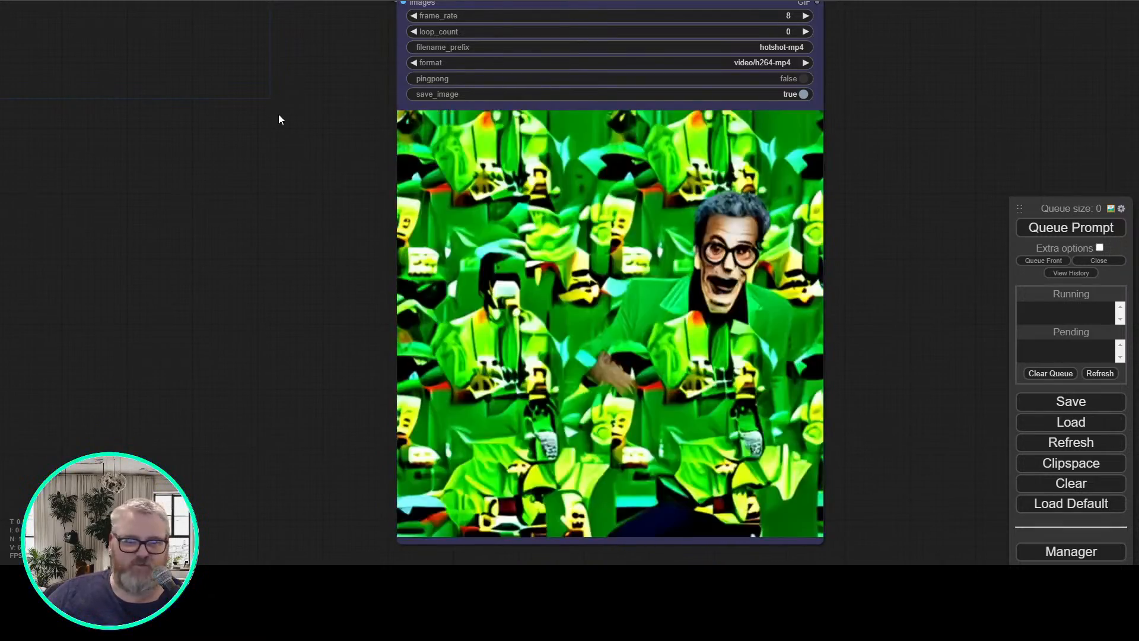
scroll(278, 115, down, 7)
drag(279, 115, 713, 301)
scroll(570, 258, up, 4)
drag(653, 250, 500, 232)
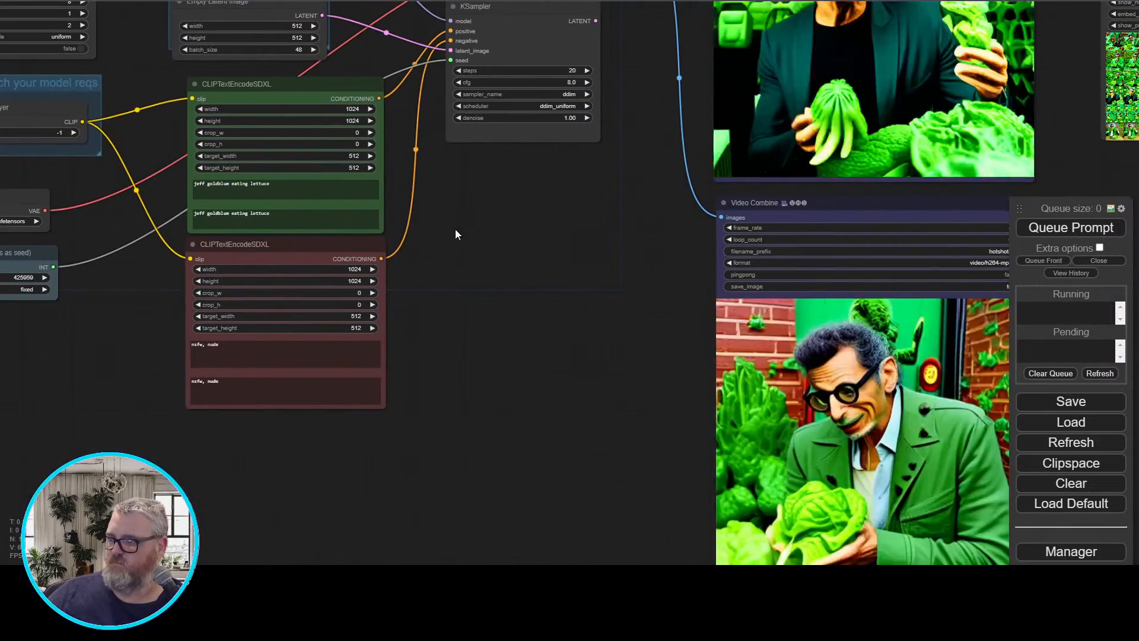
Replace both prompts in the green CLIPTextEncodeSDXL node with "phil collins eating a giant crown of broccoli"
click(317, 192)
key(ctrl+a)
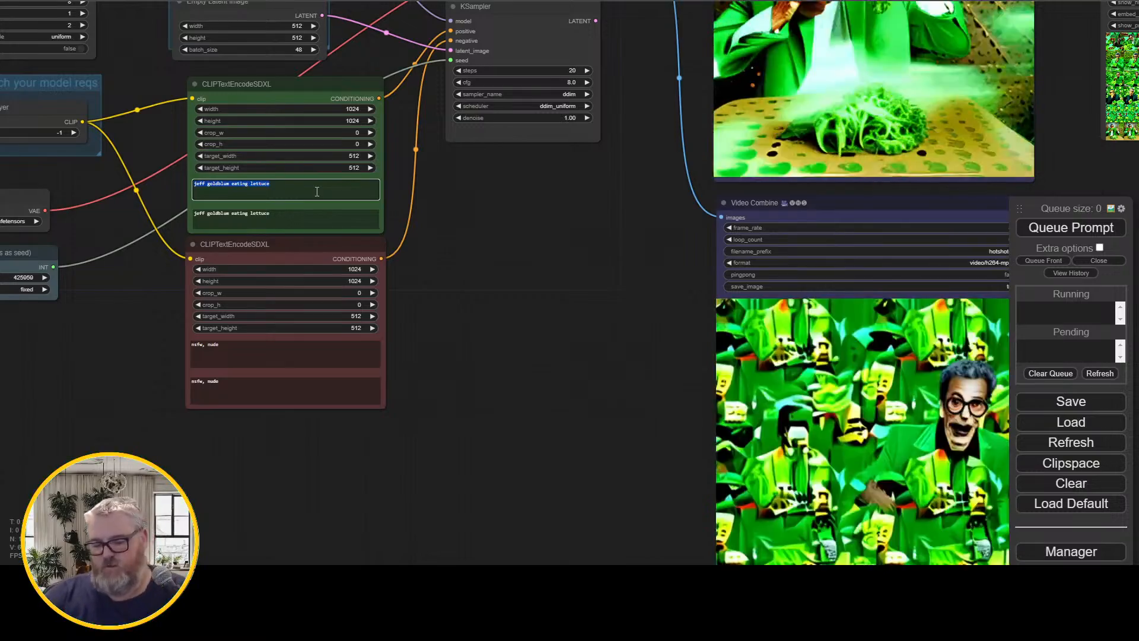
text(phil coll)
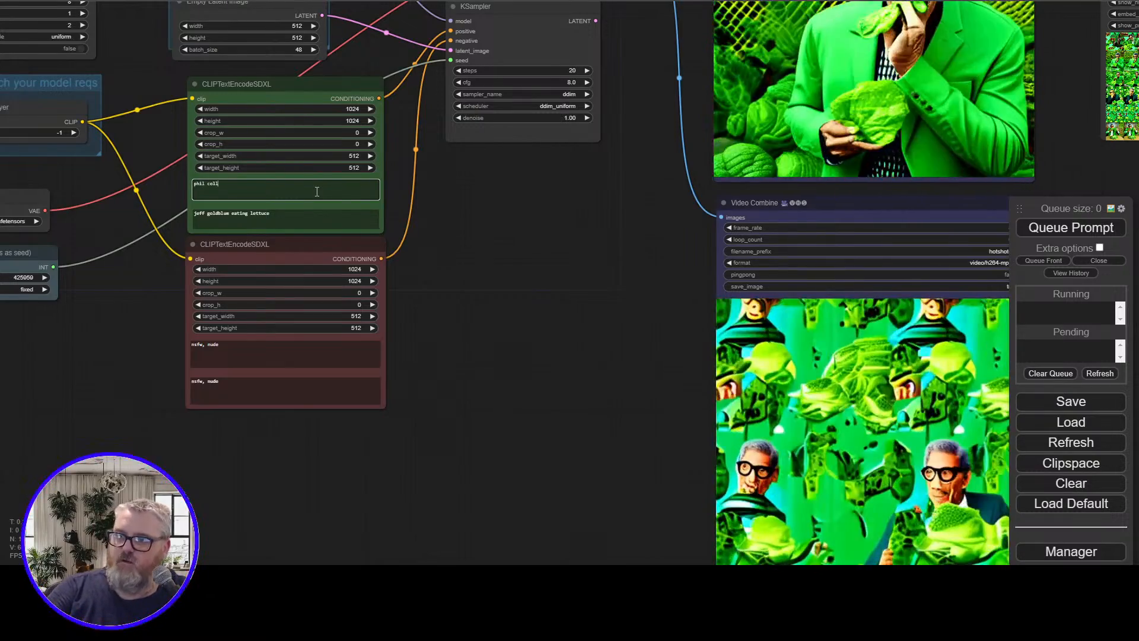
text(ins eating)
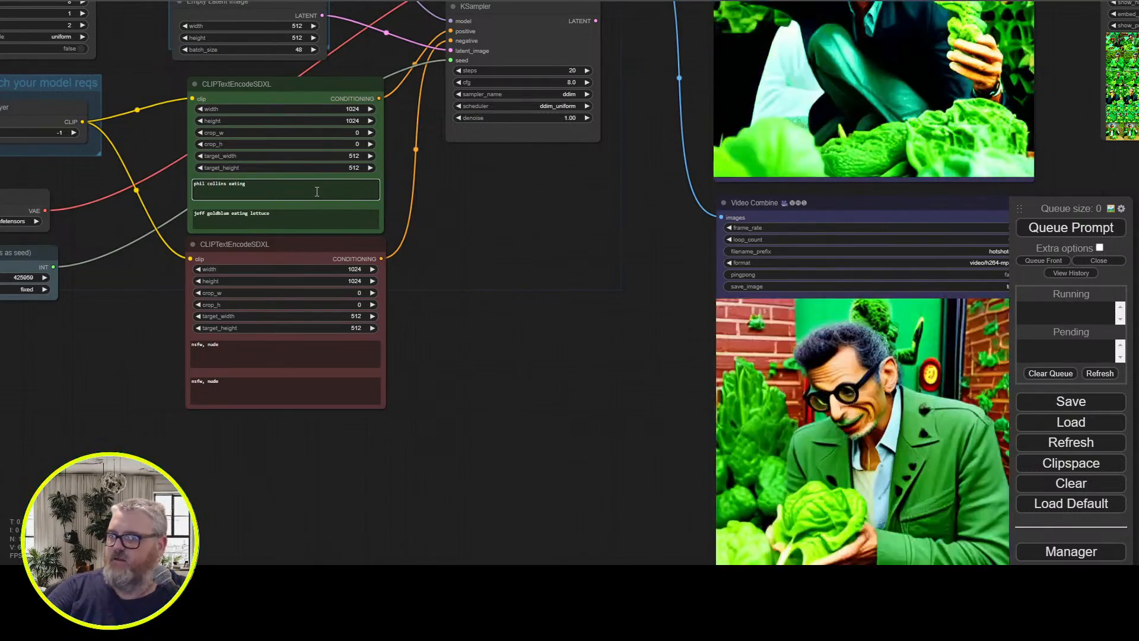
text( a giant head of)
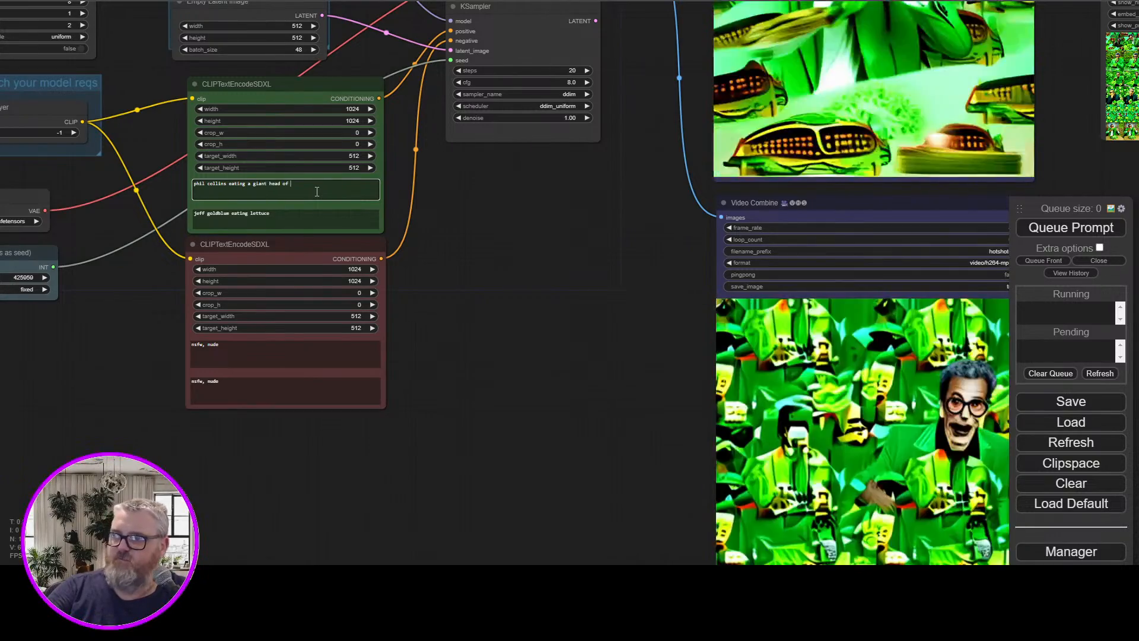
key(BackSpace)
key(BackSpace)
key(BackSpace)
key(BackSpace)
key(BackSpace)
key(BackSpace)
key(BackSpace)
text(c)
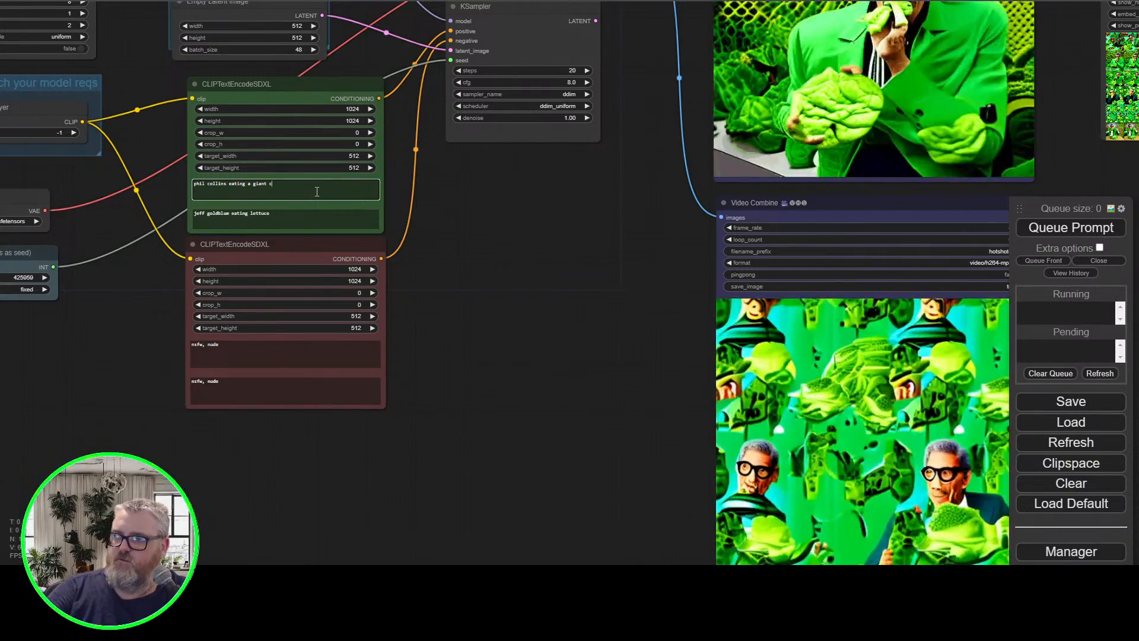
text(rown of broccoli)
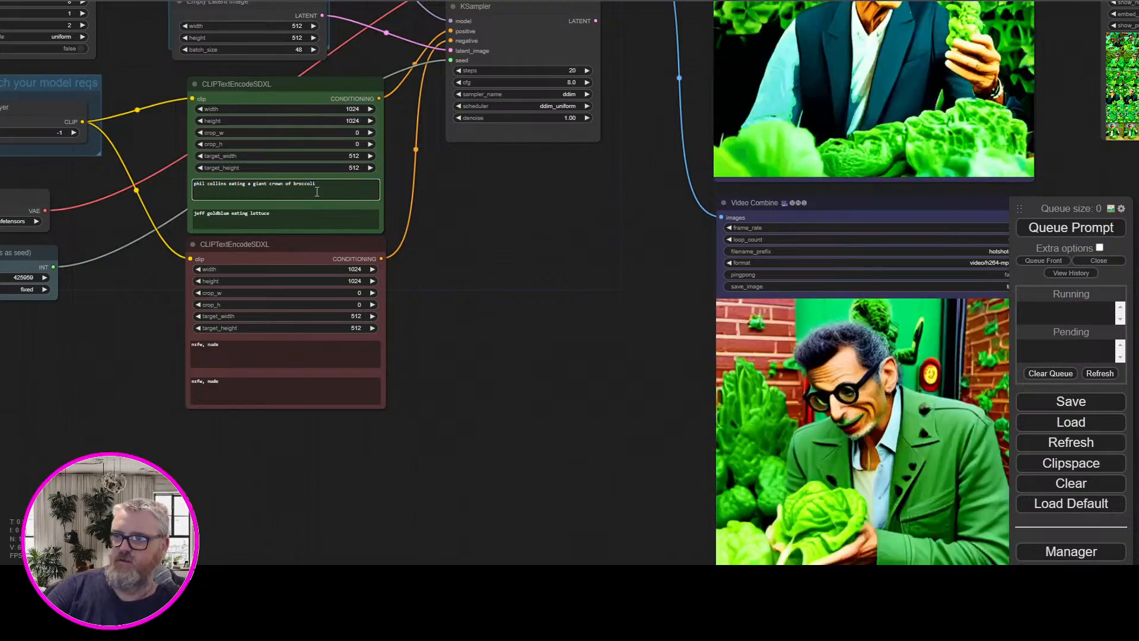
key(ctrl+a)
key(ctrl+c)
click(284, 220)
key(ctrl+a)
key(ctrl+v)
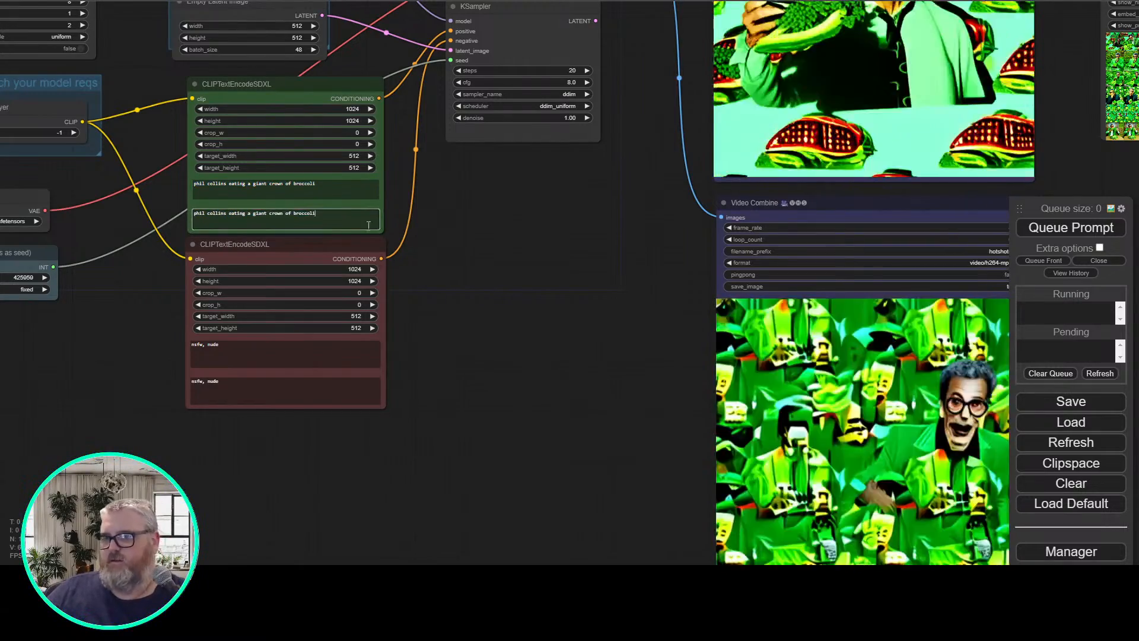
click(398, 216)
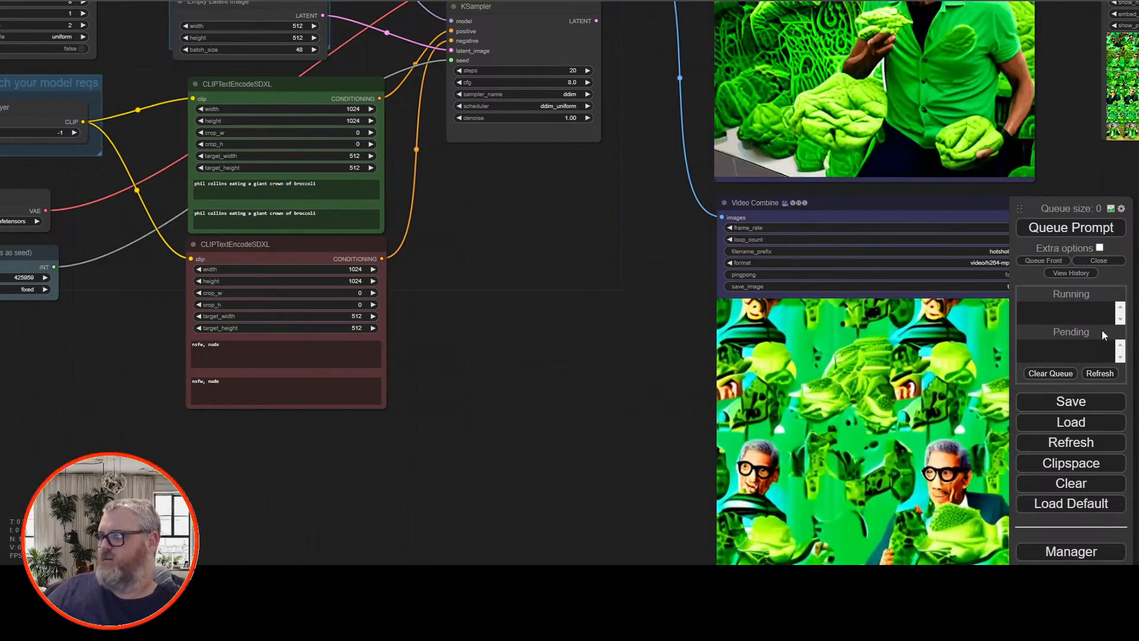
Queue the generation for the "phil collins eating a giant crown of broccoli" prompt
click(1104, 240)
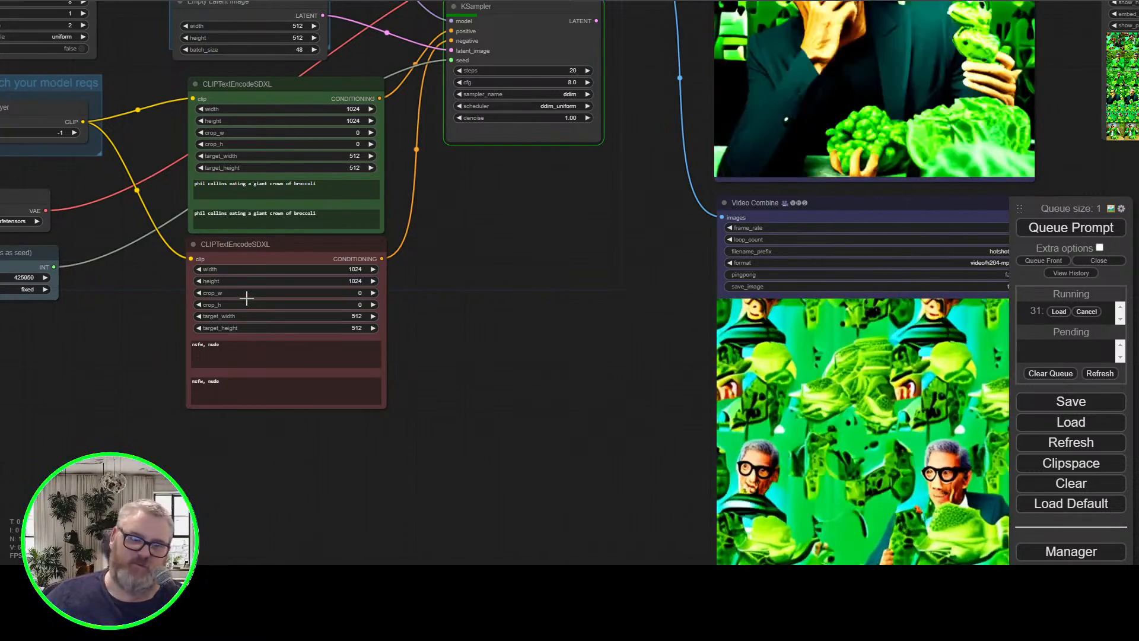
drag(507, 218, 469, 390)
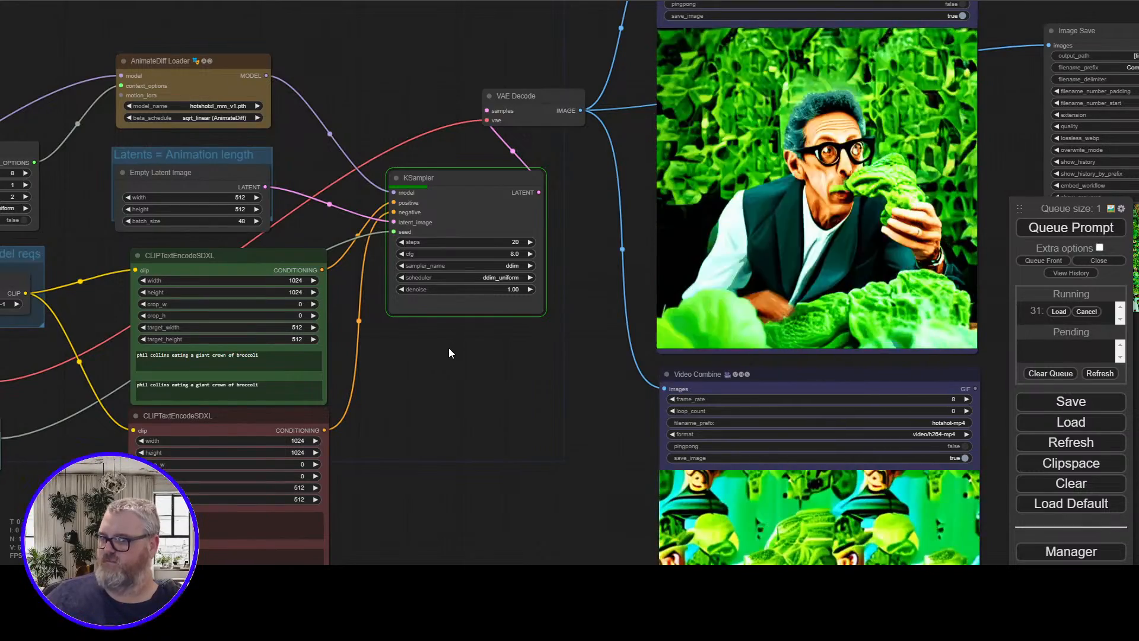
Examine the 48 lettuce frames in the Image Save preview grid, enlarging individual frames such as 29, 34 and 35
drag(473, 396, 139, 378)
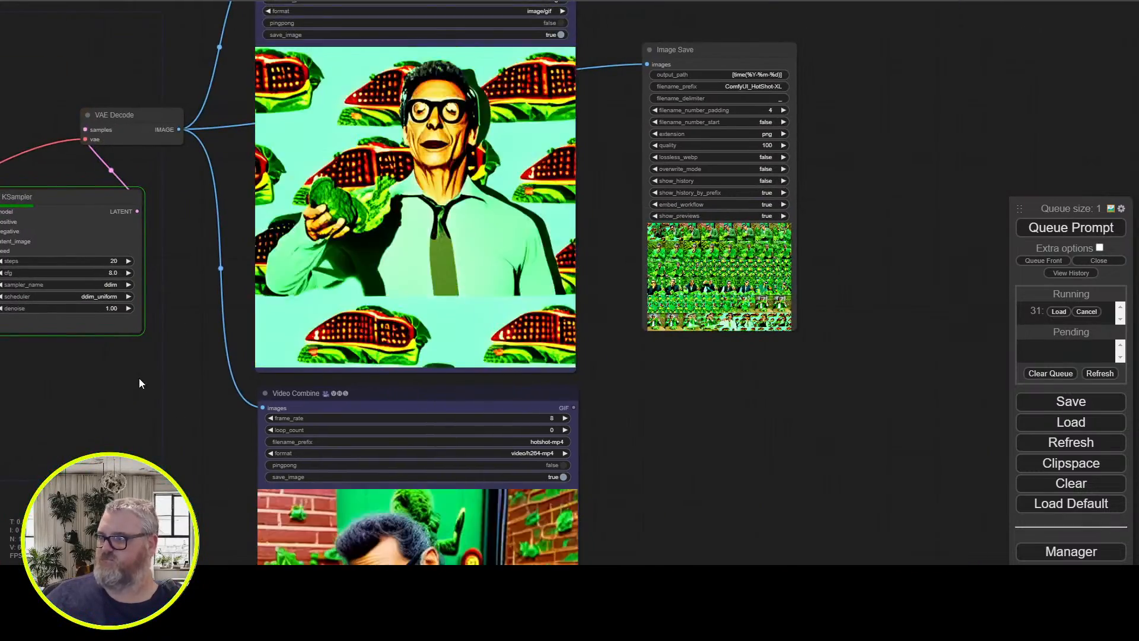
scroll(724, 297, up, 10)
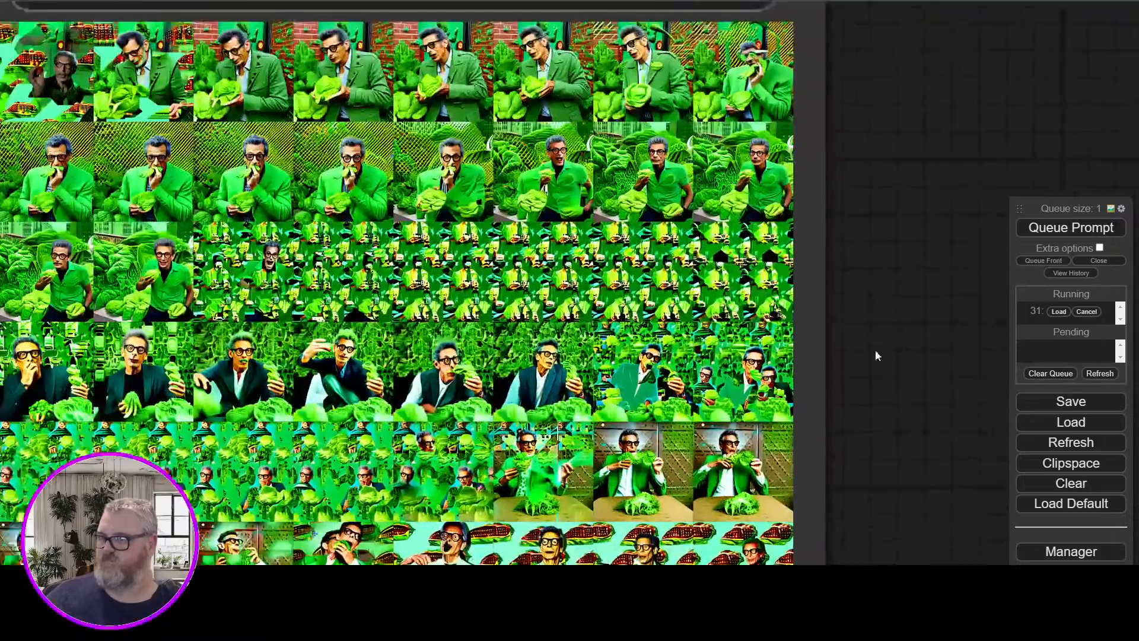
drag(872, 345, 1027, 275)
scroll(931, 293, up, 1)
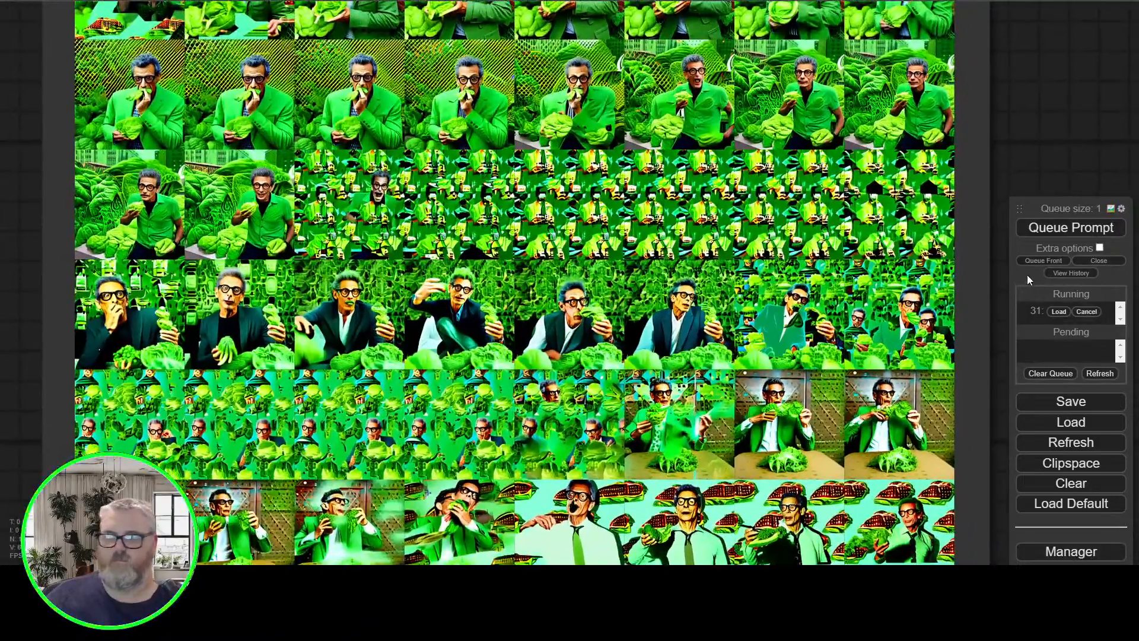
scroll(949, 250, up, 2)
drag(1115, 79, 1138, 89)
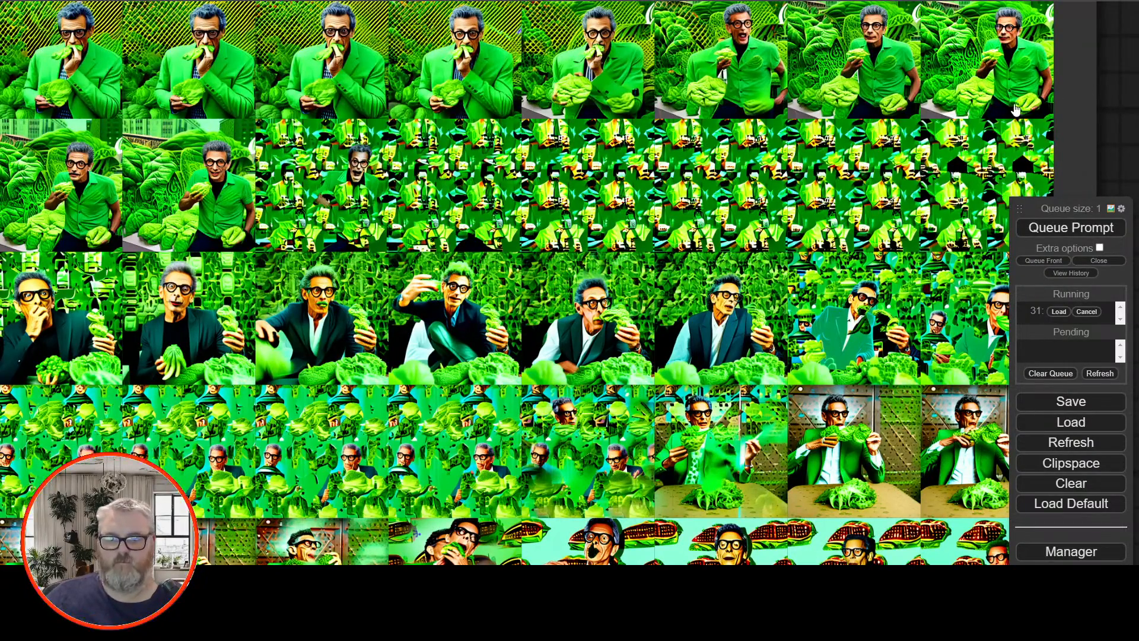
scroll(599, 327, up, 18)
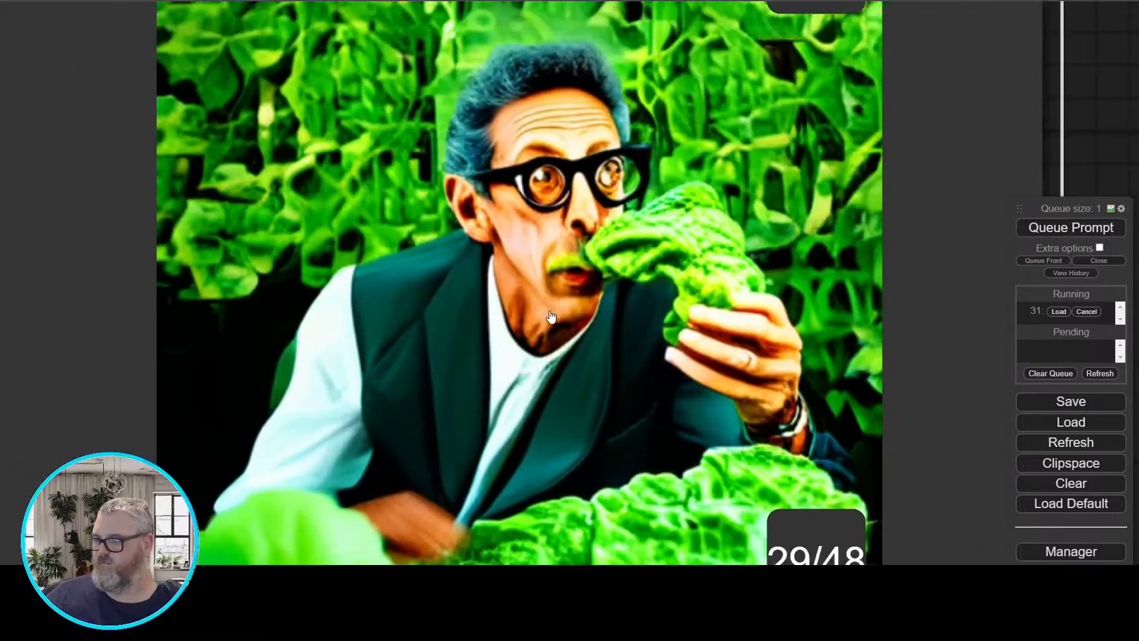
scroll(593, 321, down, 3)
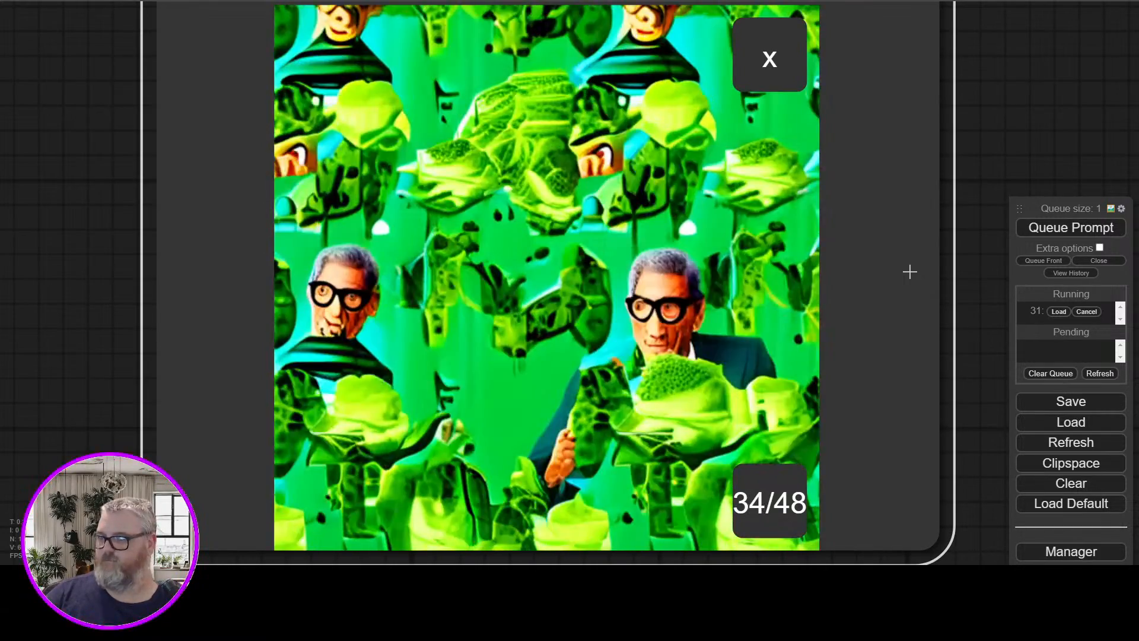
scroll(777, 267, down, 9)
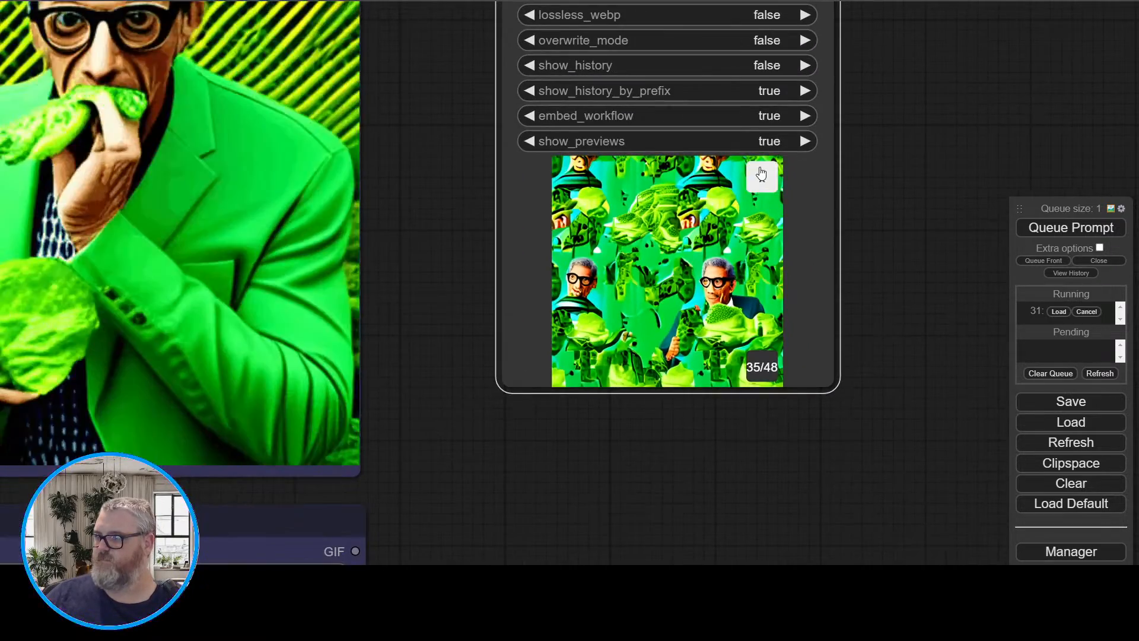
click(761, 175)
scroll(715, 384, down, 9)
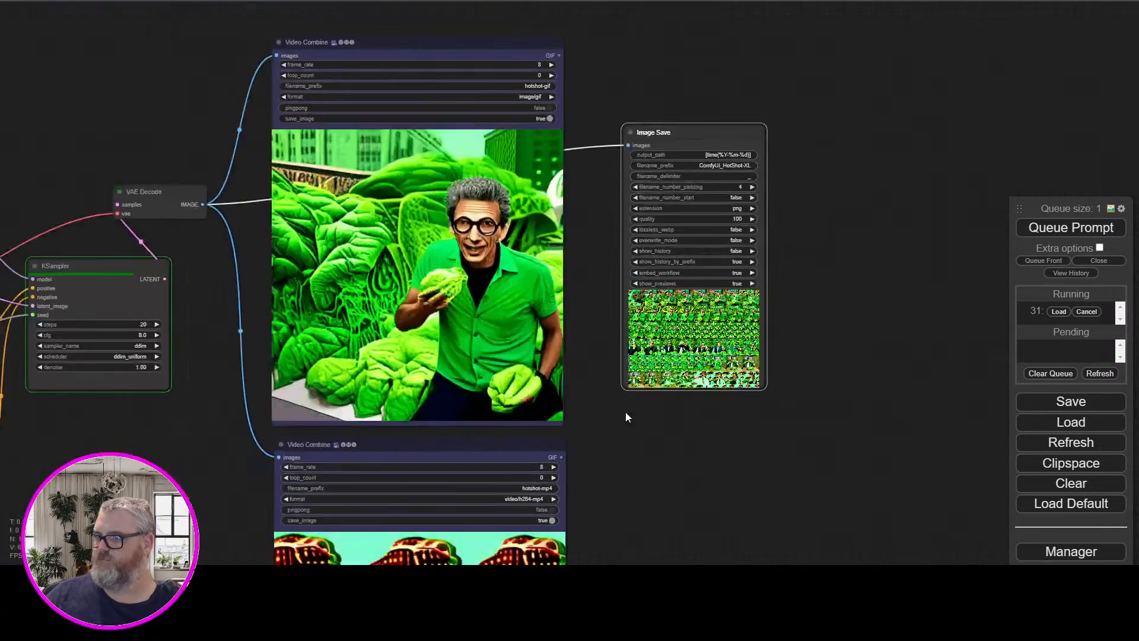
Change the seed value in the Primitive node that feeds the KSampler
drag(200, 481, 268, 443)
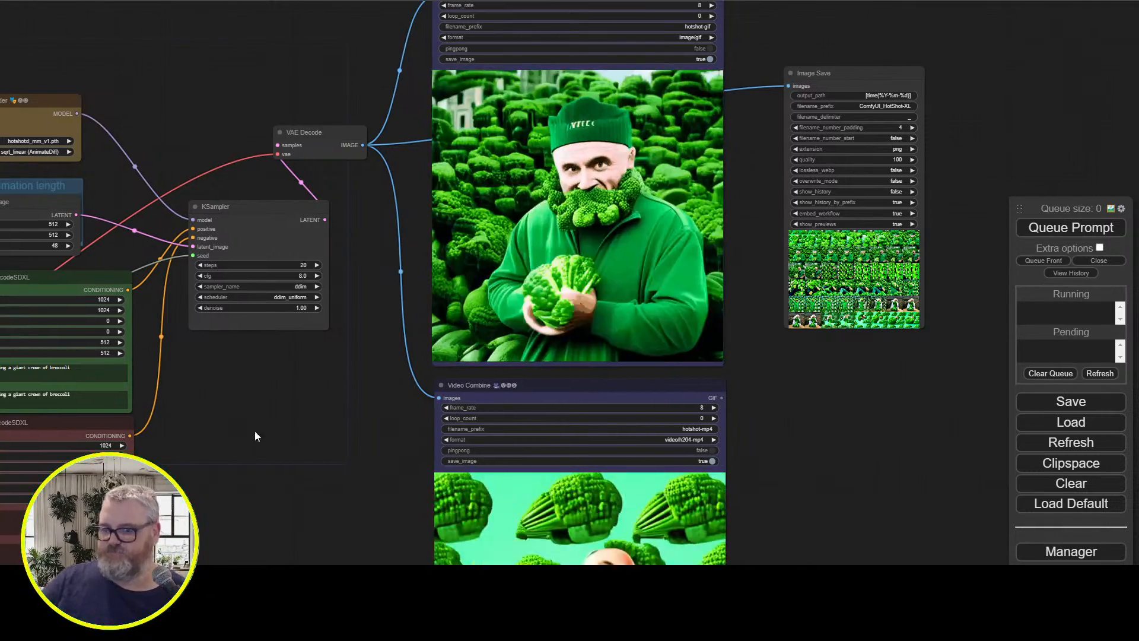
drag(254, 431, 406, 431)
triple_click(224, 378)
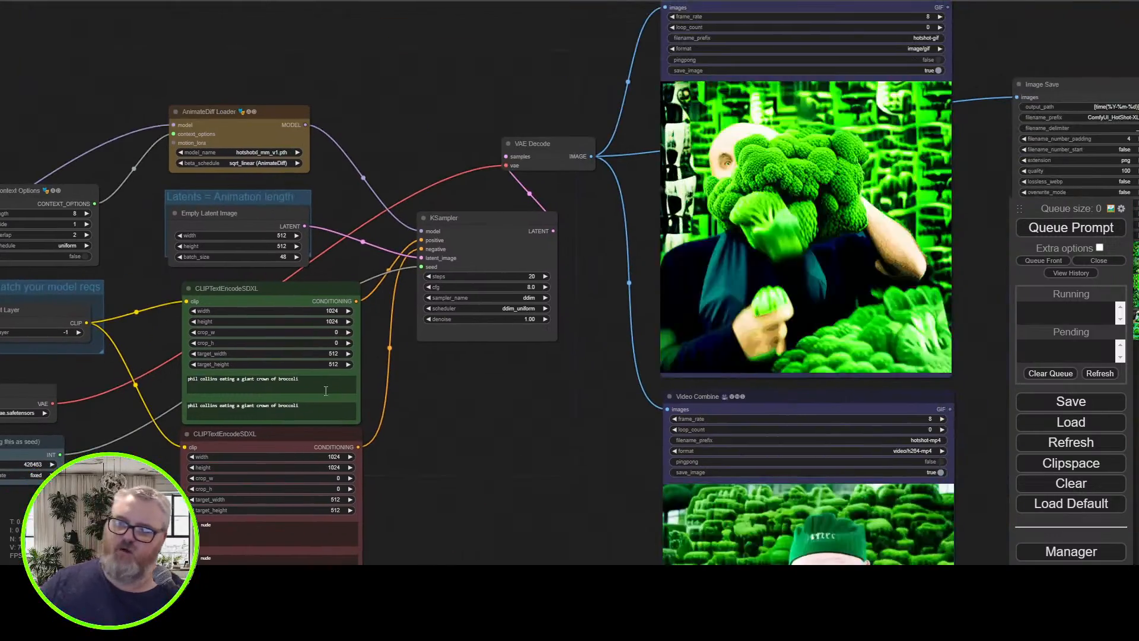
Append ", at an italian restaurant" to the first prompt in the green CLIPTextEncodeSDXL node and queue the generation
click(326, 390)
text(, at an)
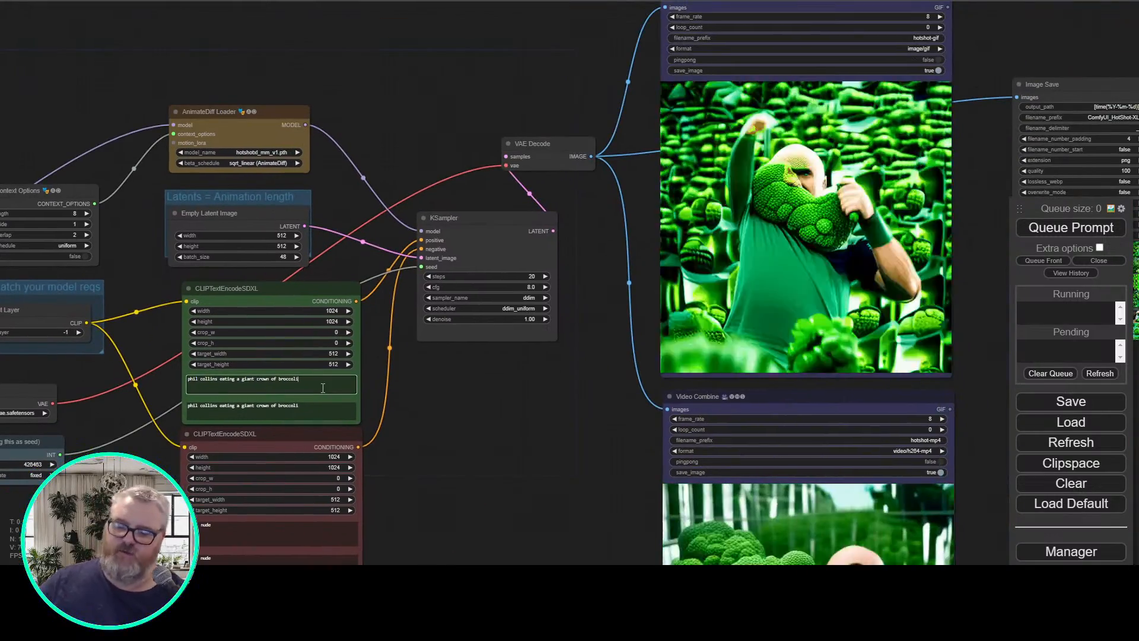
text( italian rest)
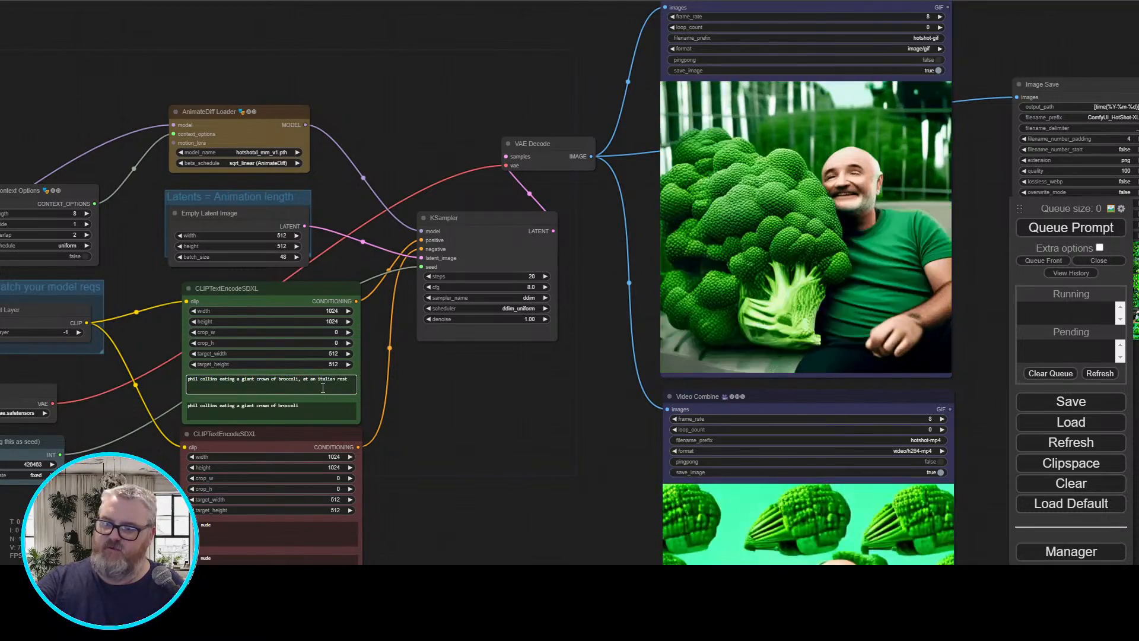
text(aurant)
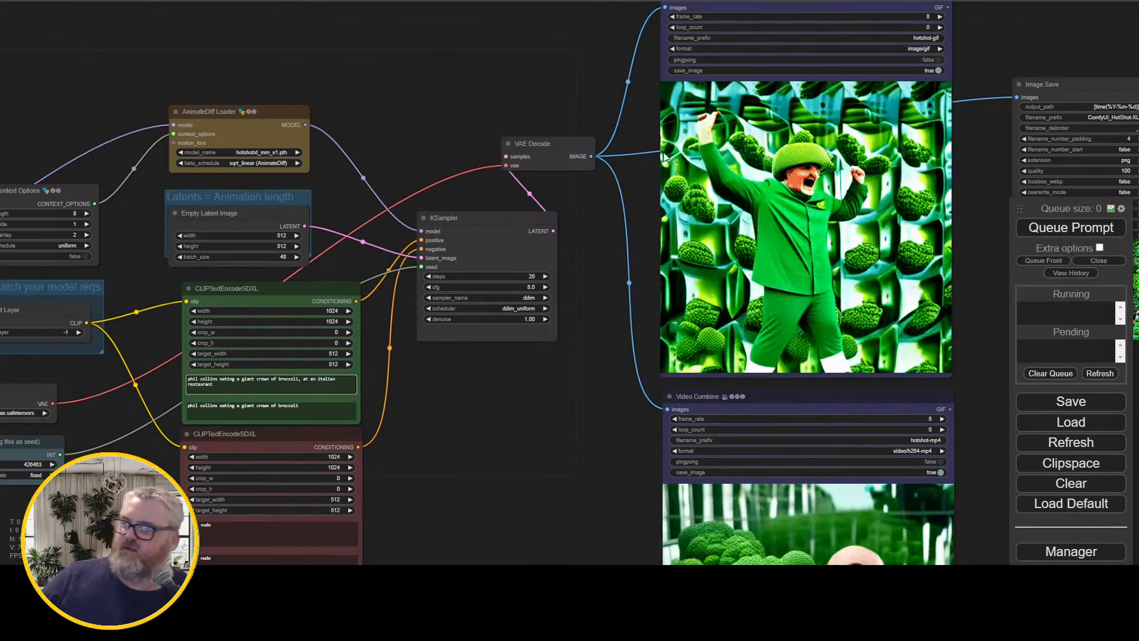
click(1071, 228)
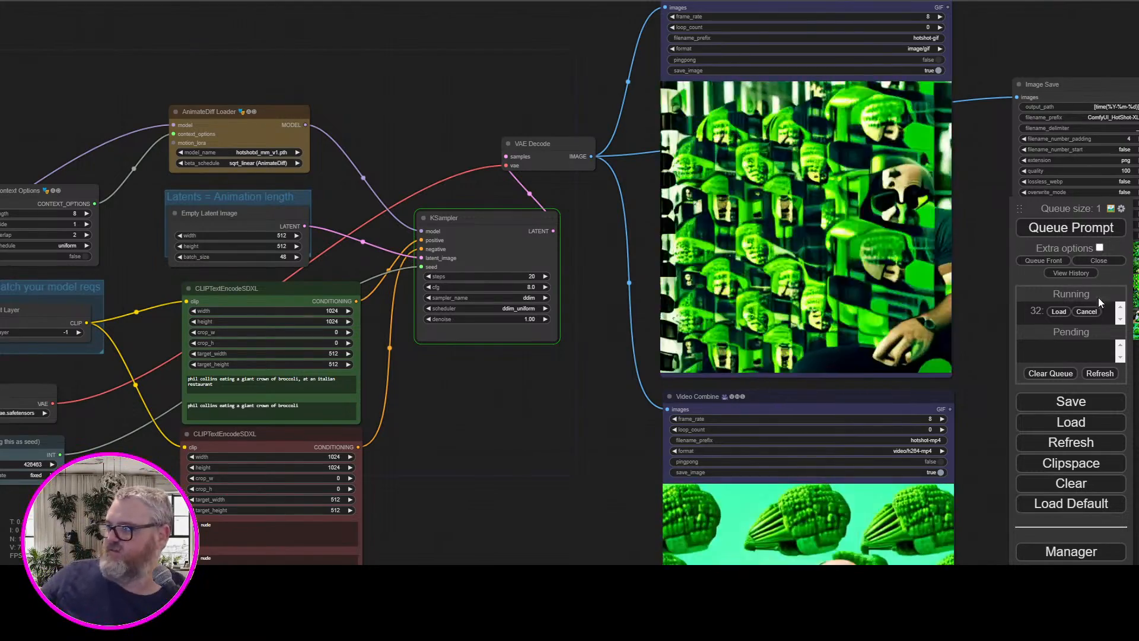
Copy ", at an italian restaurant" onto the end of the green node's second prompt and queue the generation again
drag(213, 385, 307, 382)
key(ctrl+c)
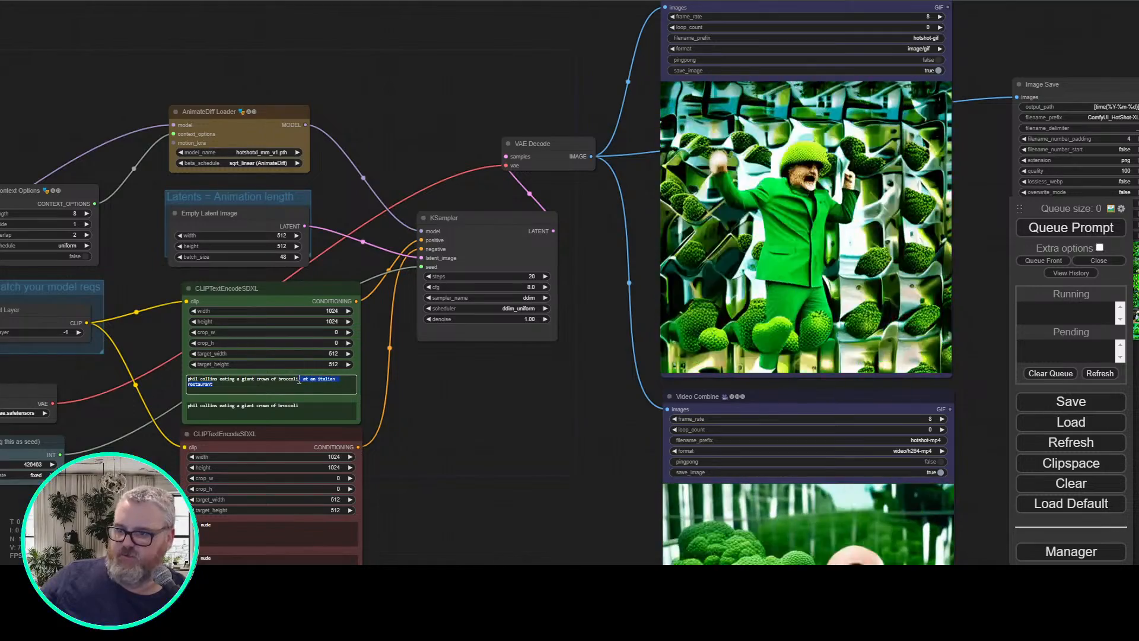
click(321, 407)
key(ctrl+v)
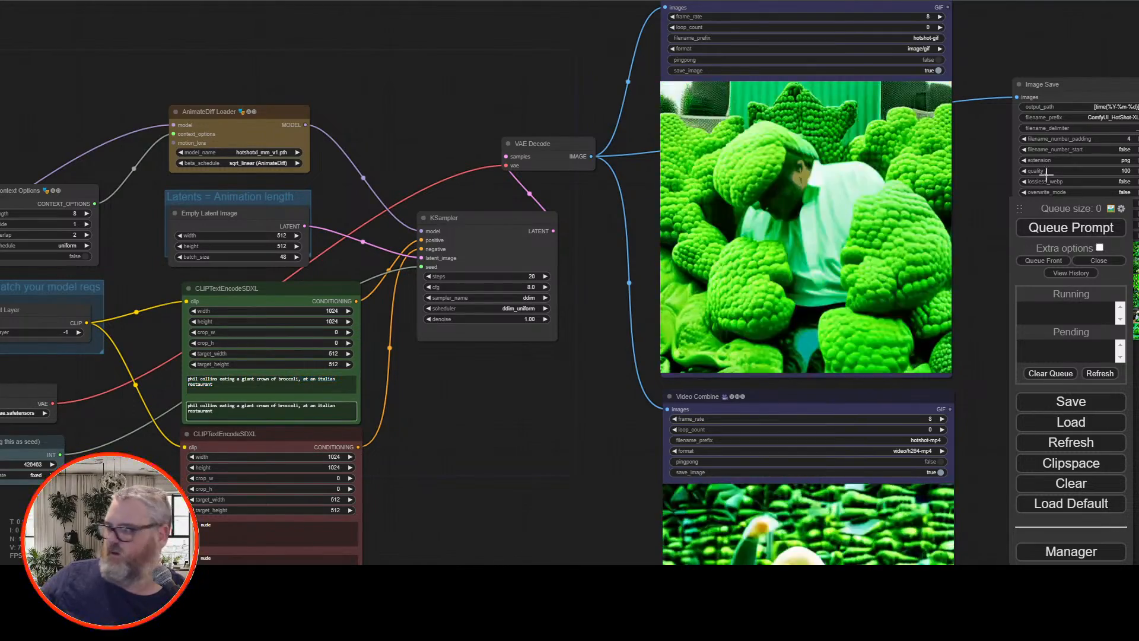
key(ctrl+Return)
Enlarge the first broccoli frame in the Image Save preview and step forward through the frames to frame 11
drag(507, 426, 280, 399)
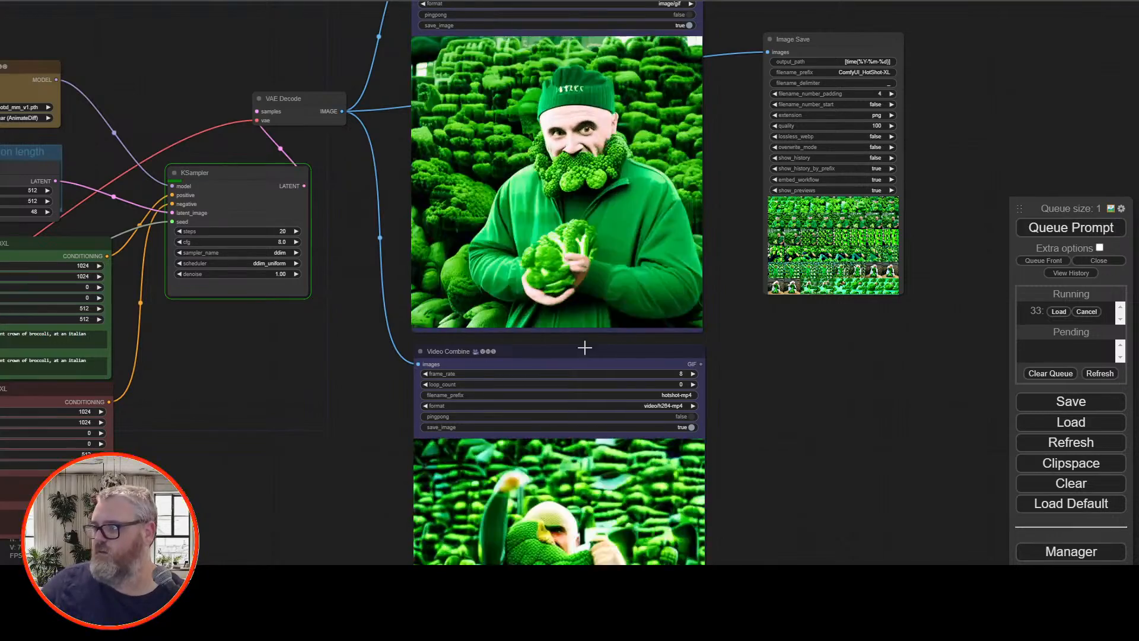
click(854, 267)
scroll(856, 267, up, 6)
scroll(870, 307, up, 5)
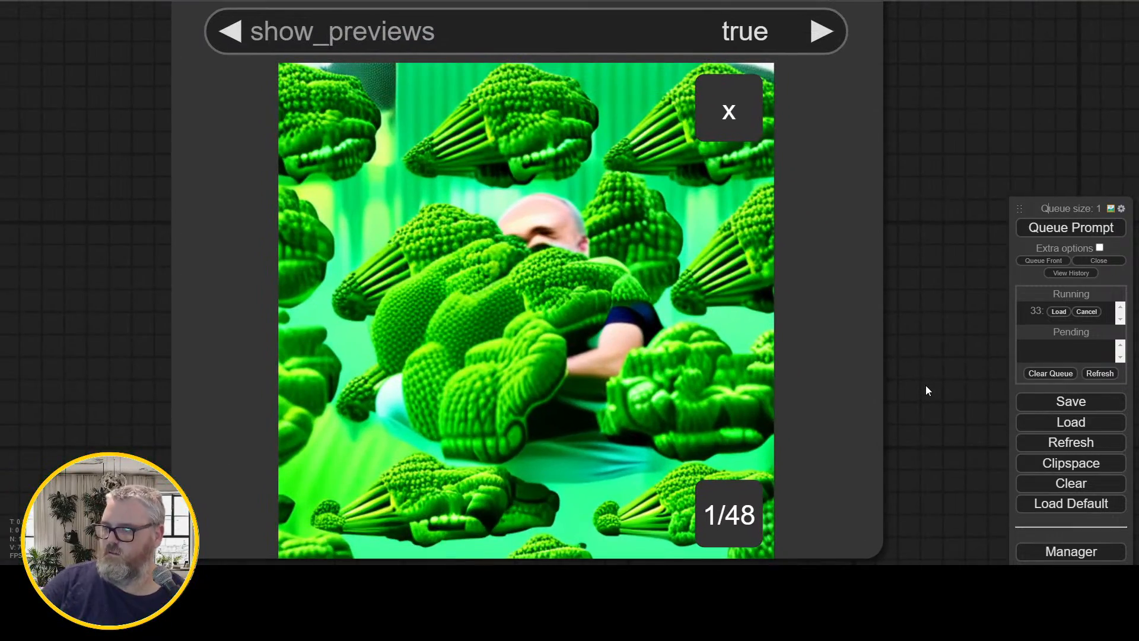
click(761, 317)
key(Right)
key(Right)
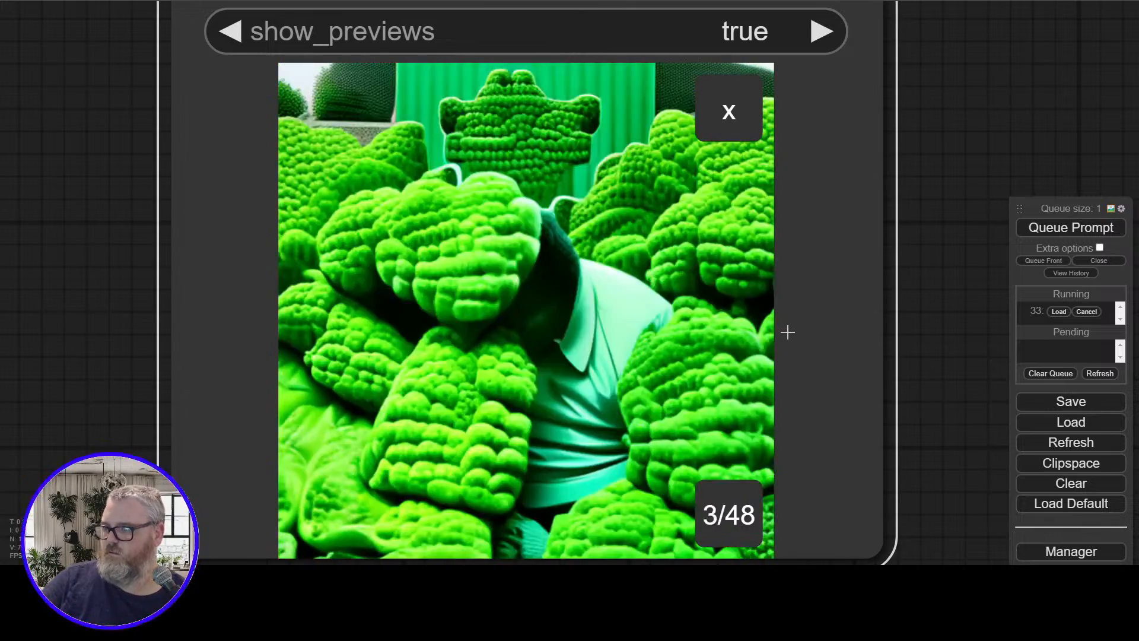
key(Right)
key(Right)
key(Right)
key(Right)
key(Right)
key(Right)
key(Right)
key(Right)
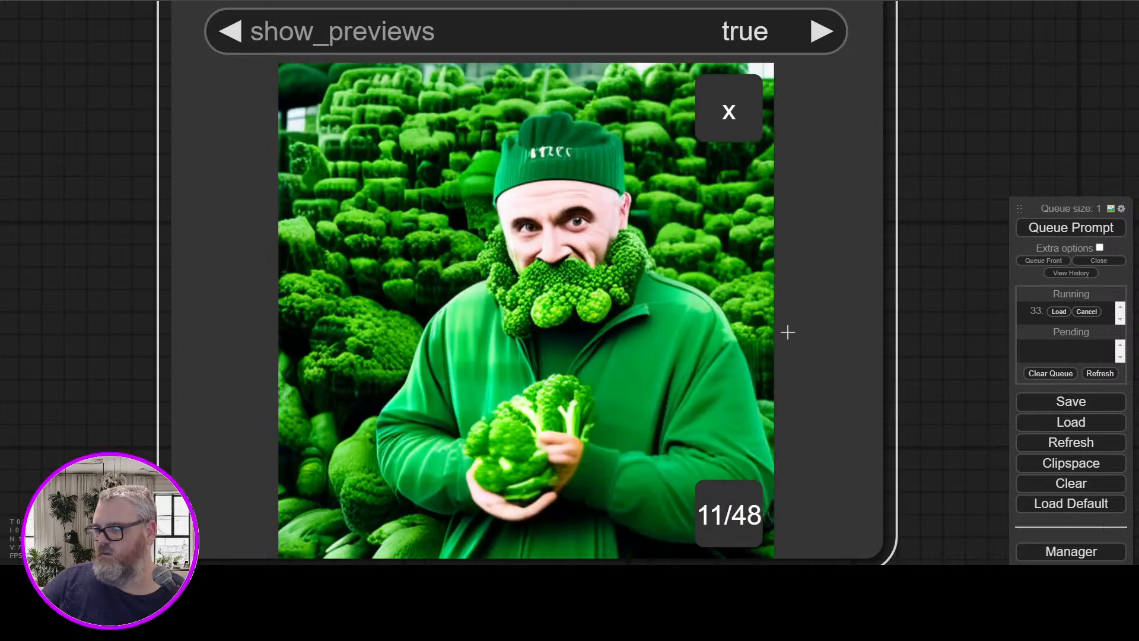
Flip back and forth between frames 14 and 18 to compare consecutive broccoli frames, and return to the frame grid
key(Right)
key(Right)
key(Right)
key(Right)
key(Left)
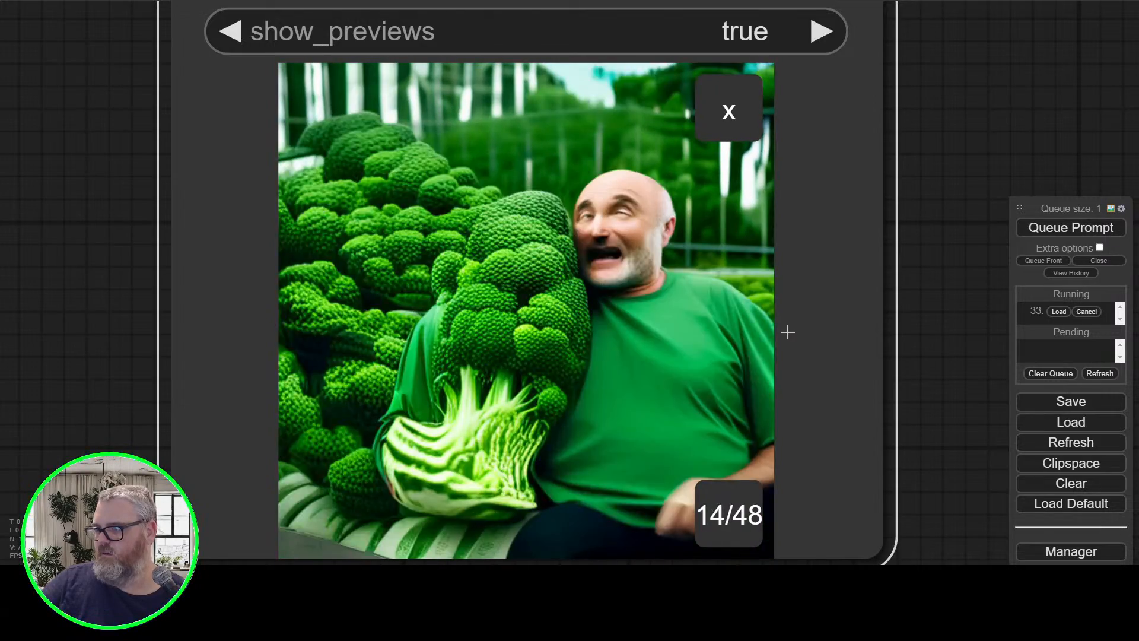
key(Right)
key(Left)
key(Right)
key(Right)
key(Left)
key(Left)
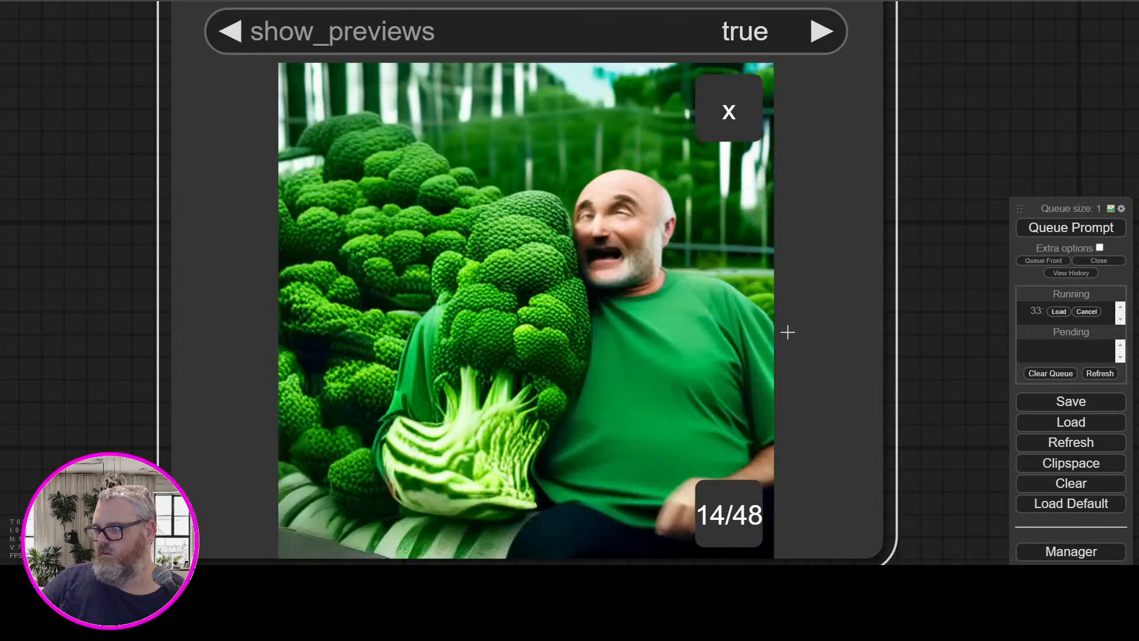
key(Right)
key(Right)
key(Left)
key(Right)
key(Right)
key(Right)
key(Right)
key(Right)
key(Right)
key(Right)
key(Right)
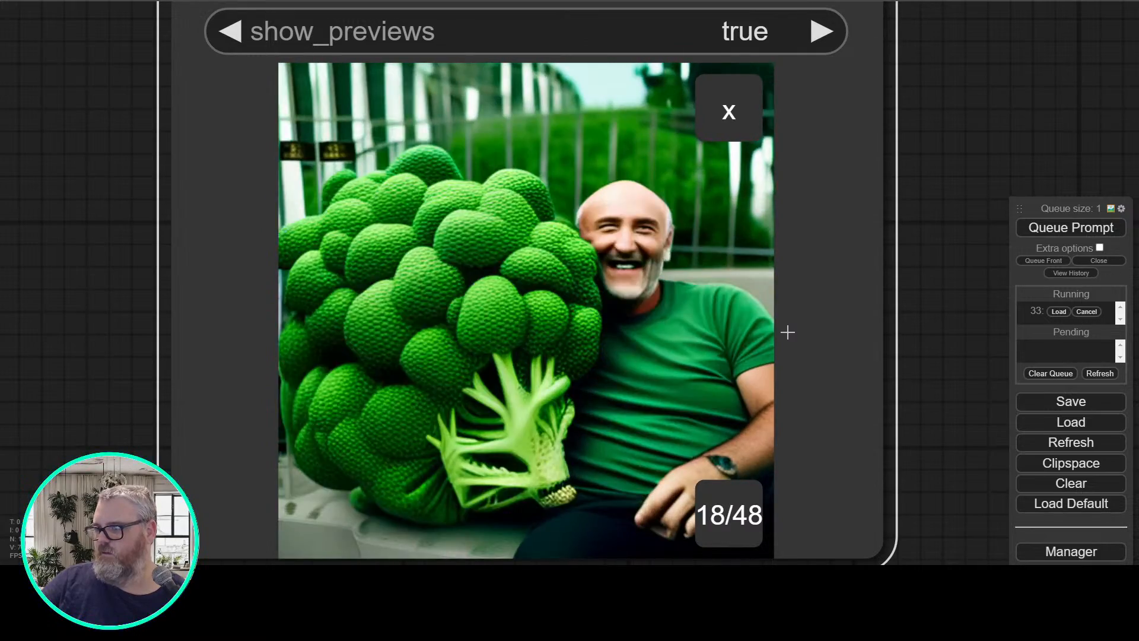
key(Right)
key(Right)
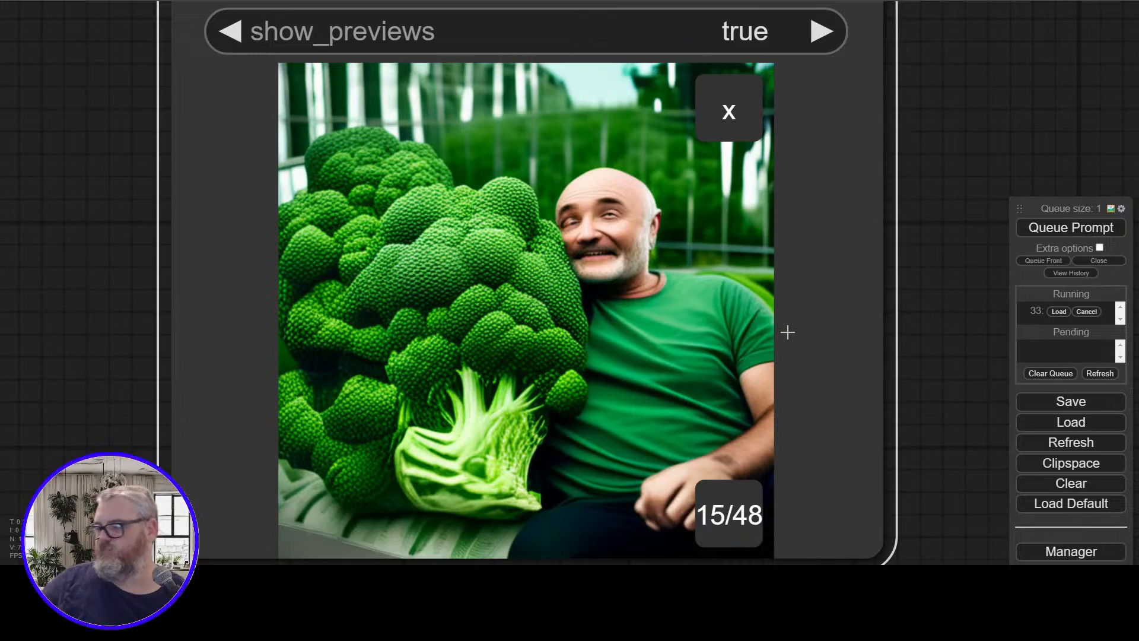
click(713, 121)
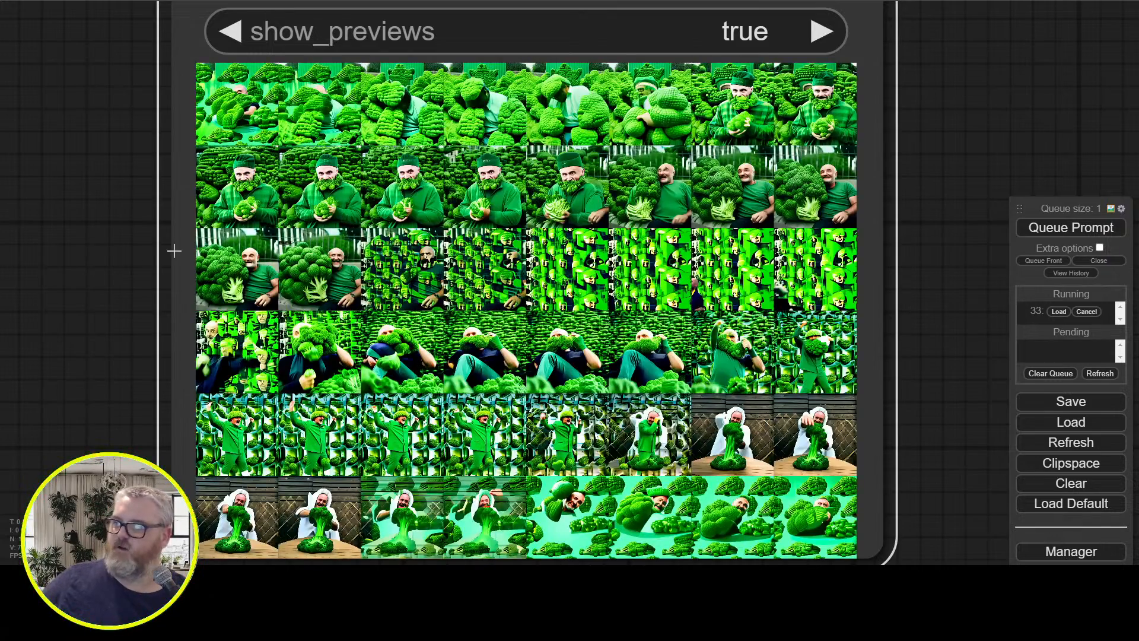
Follow the KSampler progress and examine the Italian restaurant broccoli animation in the GIF Video Combine preview
scroll(120, 251, down, 7)
drag(120, 251, 630, 311)
drag(693, 333, 836, 409)
scroll(836, 409, down, 10)
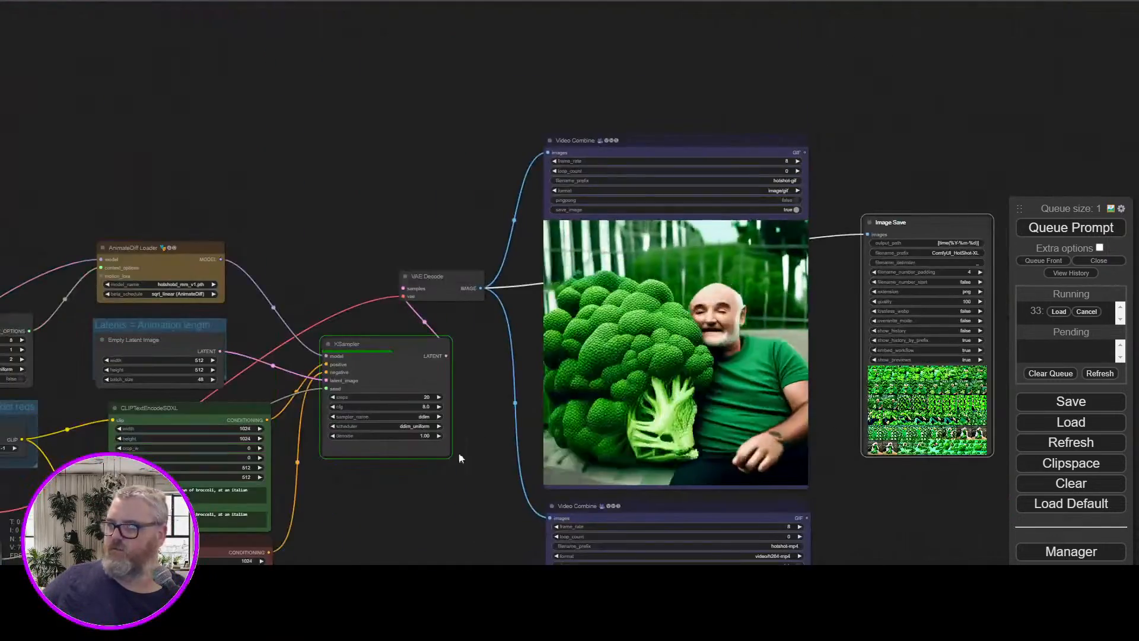
drag(424, 534, 499, 443)
scroll(499, 444, up, 2)
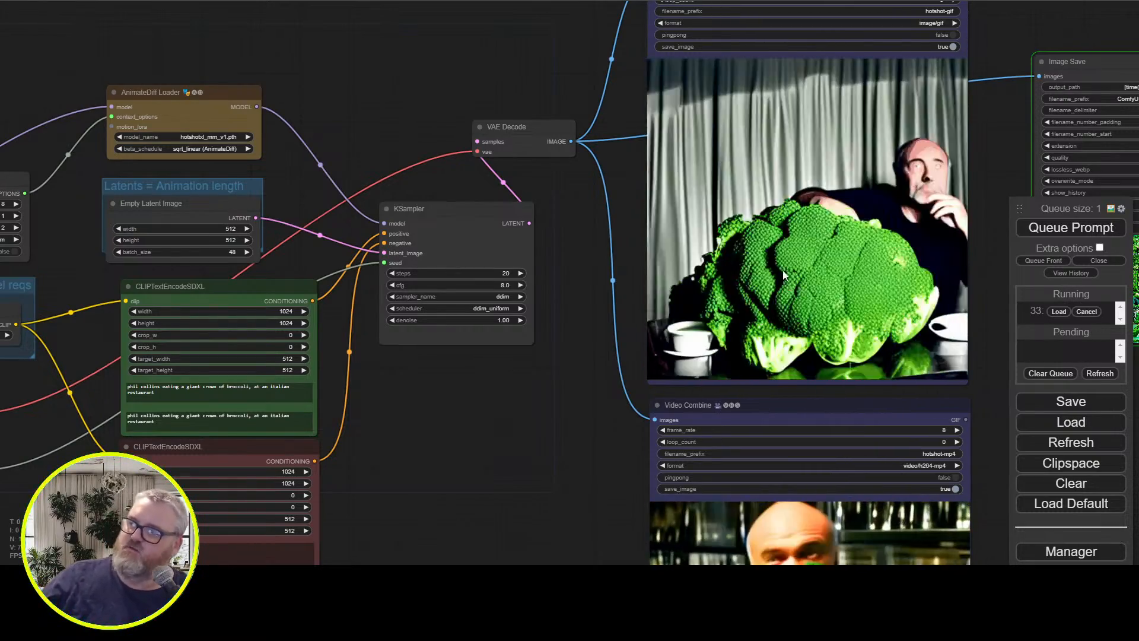
scroll(574, 265, up, 3)
drag(574, 264, 216, 281)
drag(212, 228, 218, 285)
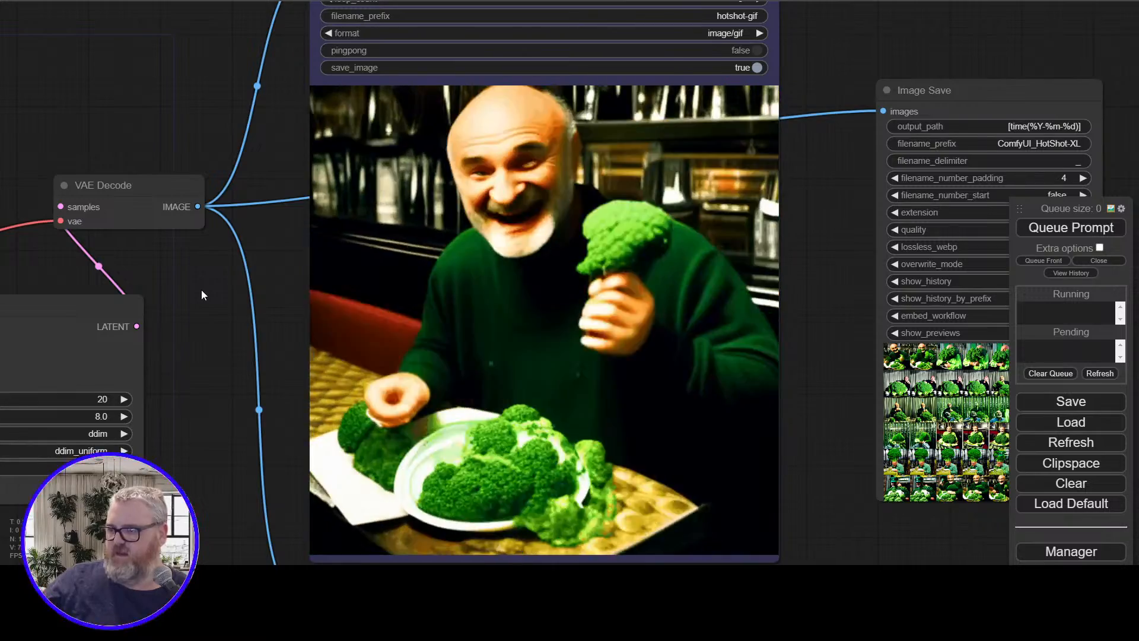
Examine the Italian restaurant broccoli animation up close in the MP4 Video Combine preview
drag(201, 290, 290, 167)
scroll(301, 332, down, 6)
drag(307, 441, 327, 186)
scroll(289, 318, up, 5)
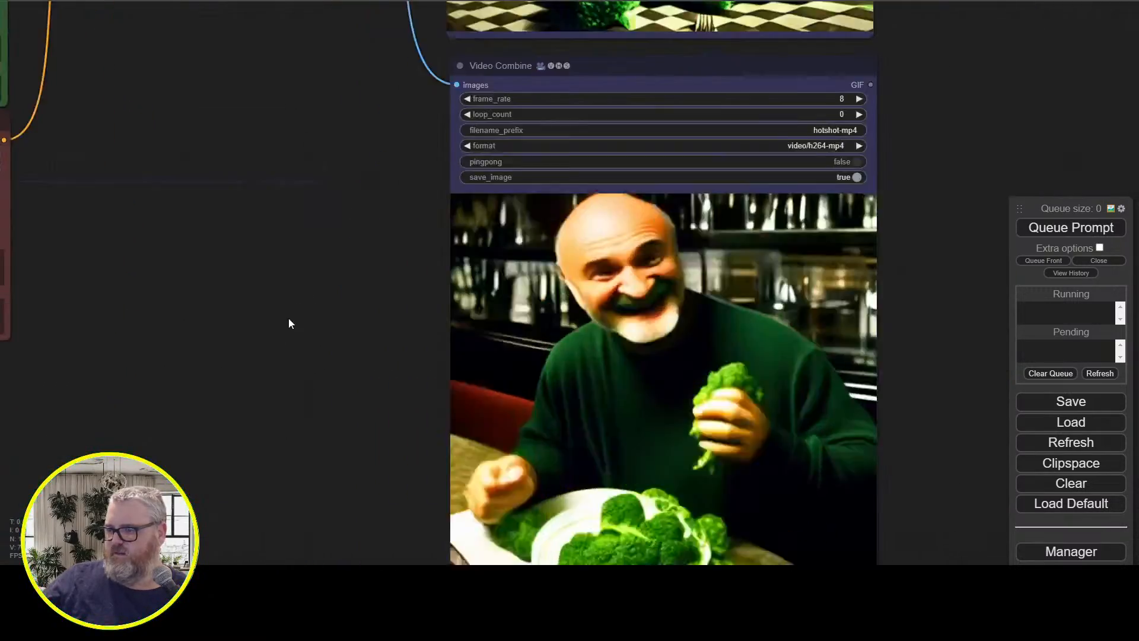
drag(289, 318, 159, 244)
scroll(219, 249, up, 2)
scroll(158, 248, up, 1)
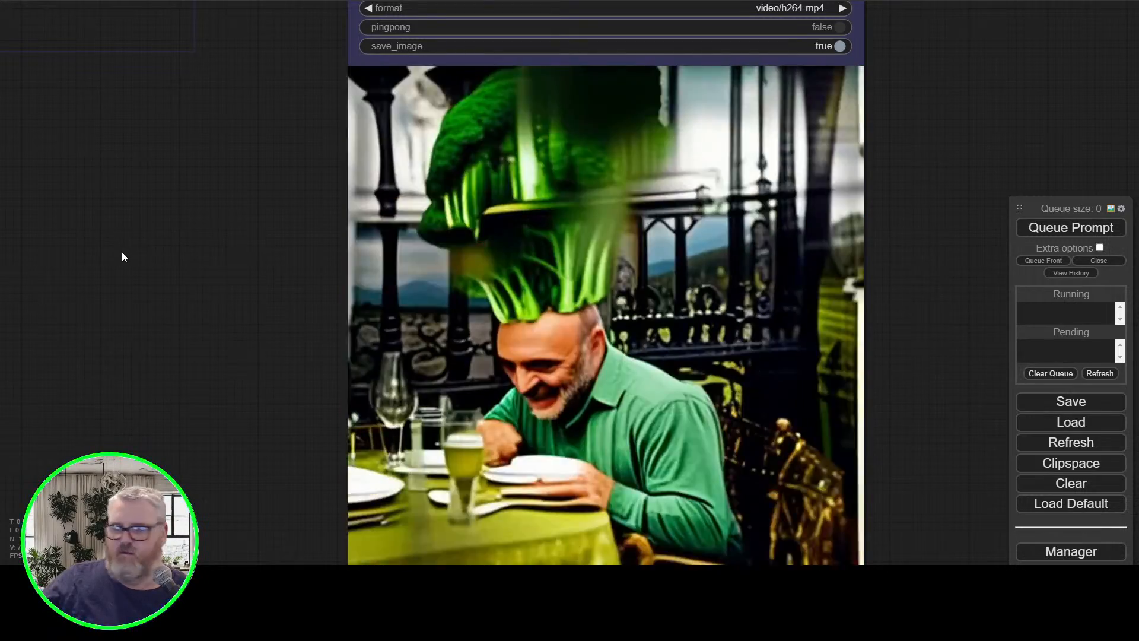
Compare the broccoli animations with the positive prompt wording in the green CLIPTextEncodeSDXL node
scroll(120, 257, down, 4)
drag(138, 249, 318, 321)
scroll(224, 281, down, 3)
drag(262, 269, 437, 340)
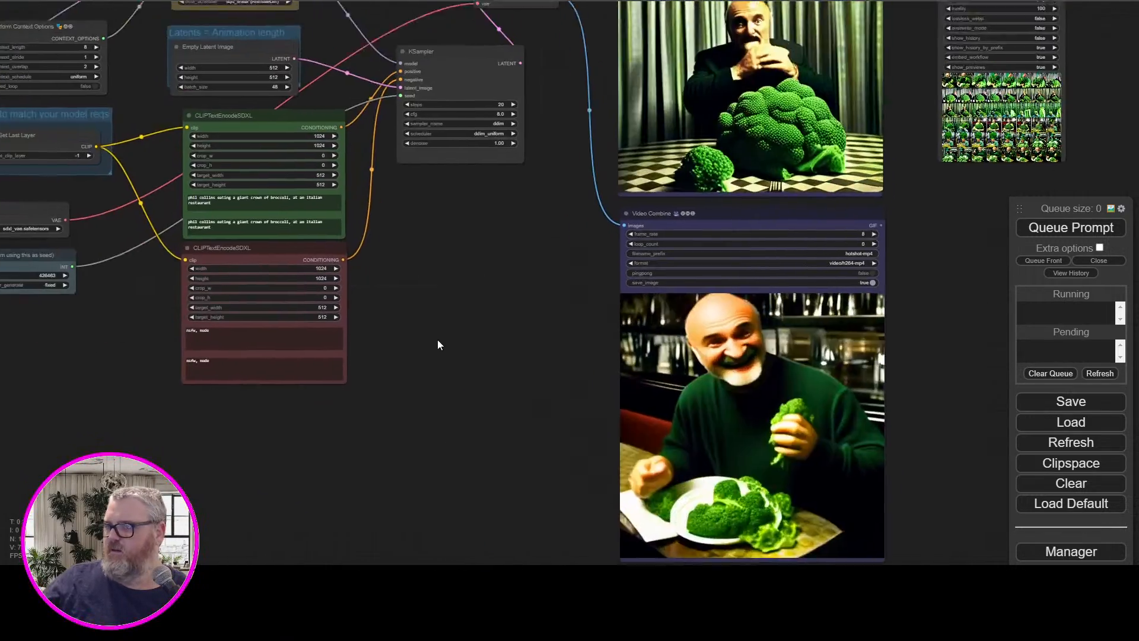
scroll(406, 311, up, 1)
drag(437, 297, 432, 452)
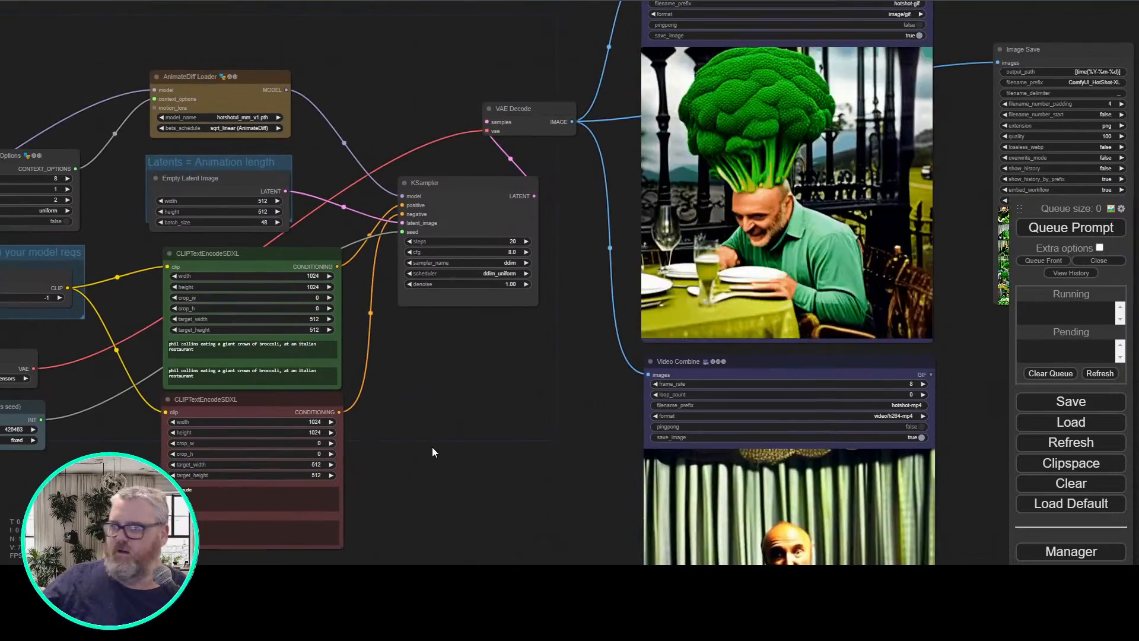
drag(259, 344, 242, 356)
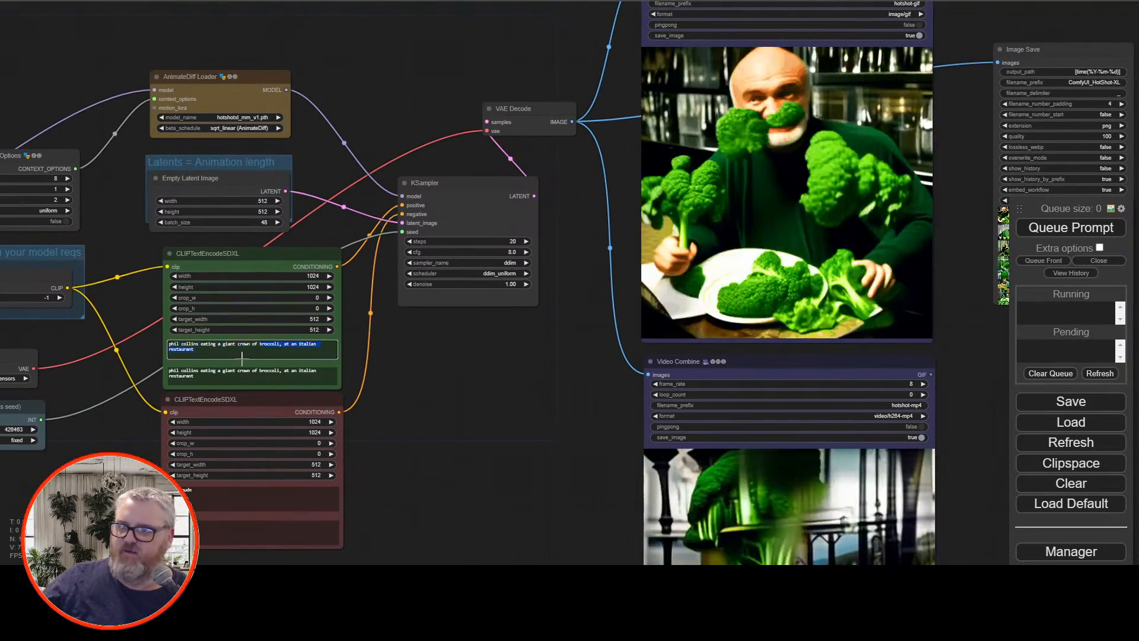
click(448, 366)
scroll(446, 368, up, 7)
drag(439, 373, 860, 369)
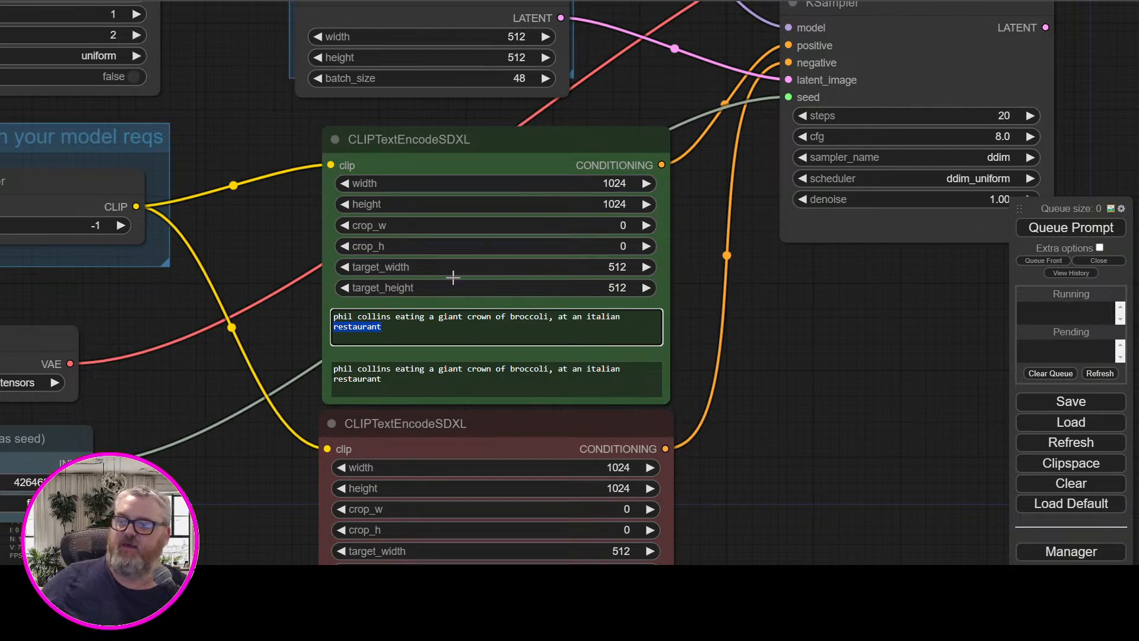
Examine the broccoli animation in the GIF Video Combine preview alongside the KSampler settings
drag(804, 441, 540, 531)
scroll(540, 531, down, 5)
drag(565, 482, 372, 454)
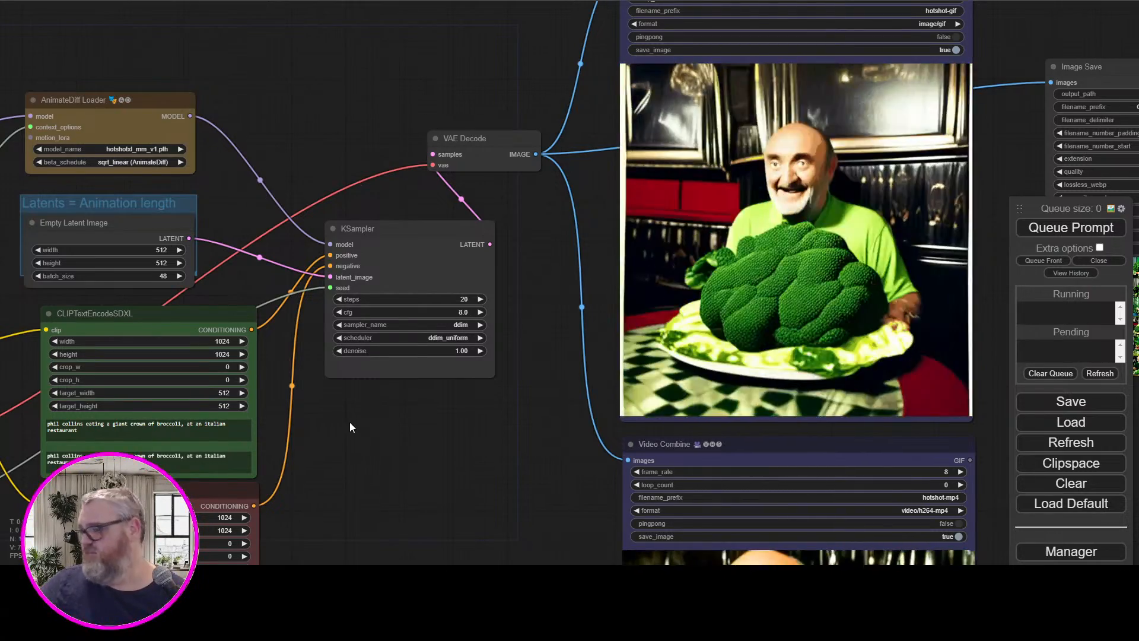
drag(379, 414, 344, 421)
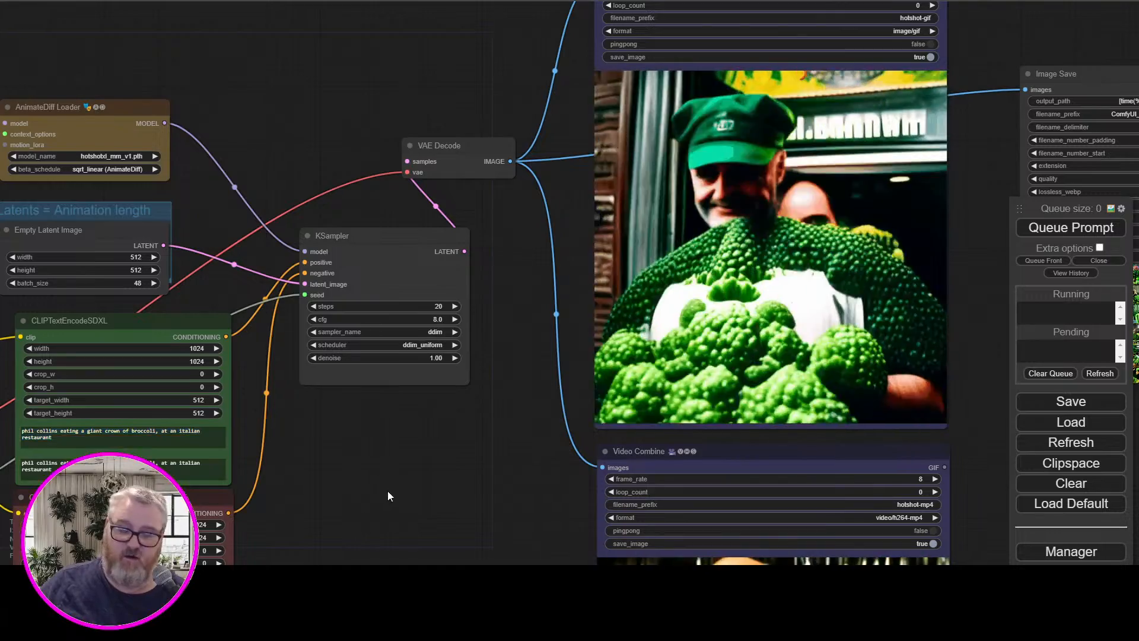
Replace the first text of the positive CLIPTextEncodeSDXL node with "thom yorke, tap dancing in the rain"
drag(387, 490, 516, 287)
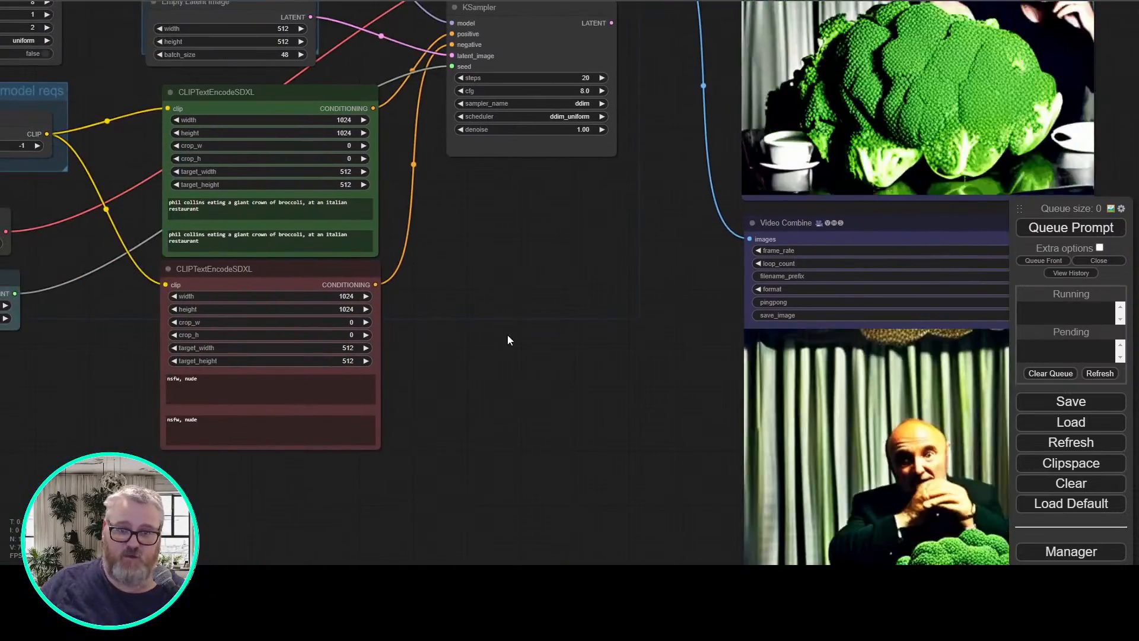
scroll(583, 345, up, 3)
drag(582, 350, 722, 374)
scroll(722, 374, down, 3)
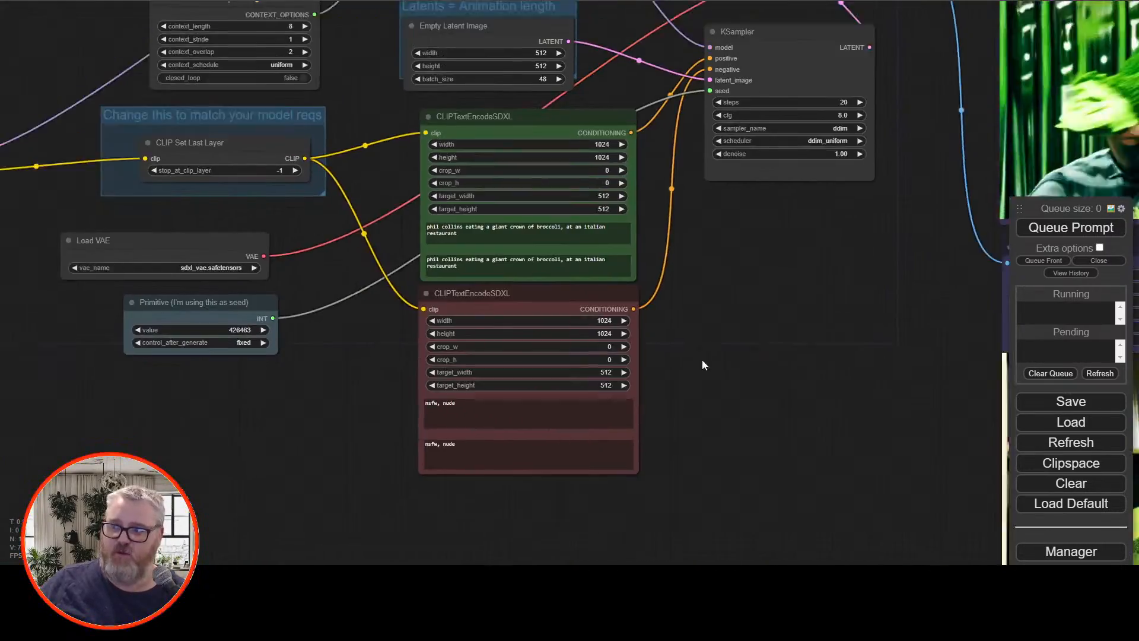
scroll(702, 363, up, 3)
drag(720, 430, 784, 339)
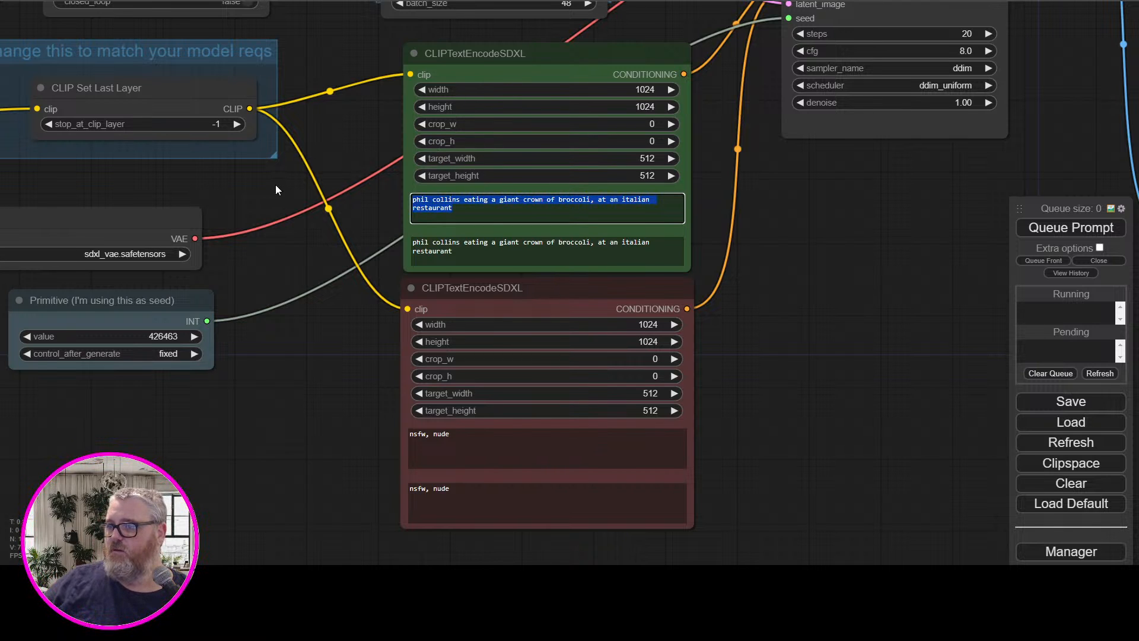
drag(892, 231, 807, 417)
click(460, 426)
click(480, 407)
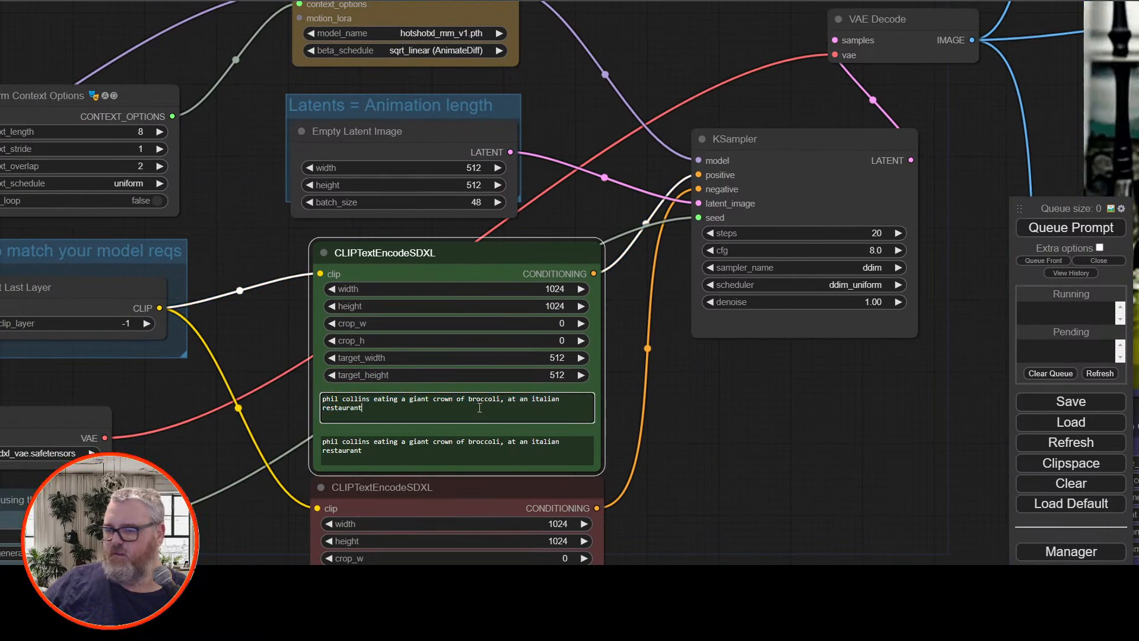
key(ctrl+a)
key(BackSpace)
text(thom york)
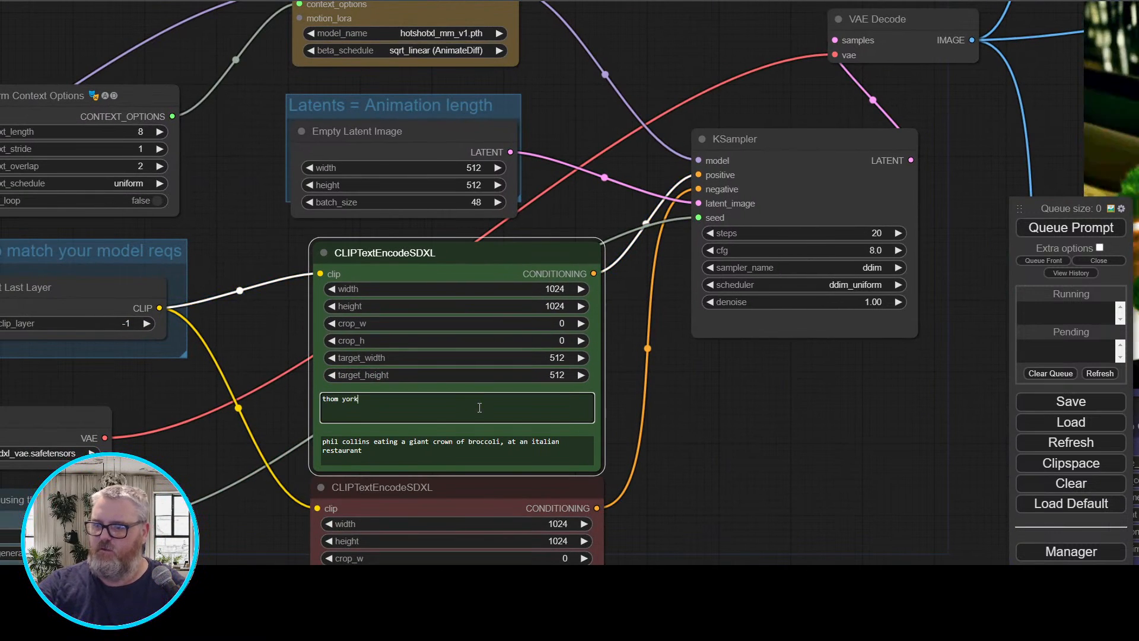
text(e, tap dancing in the)
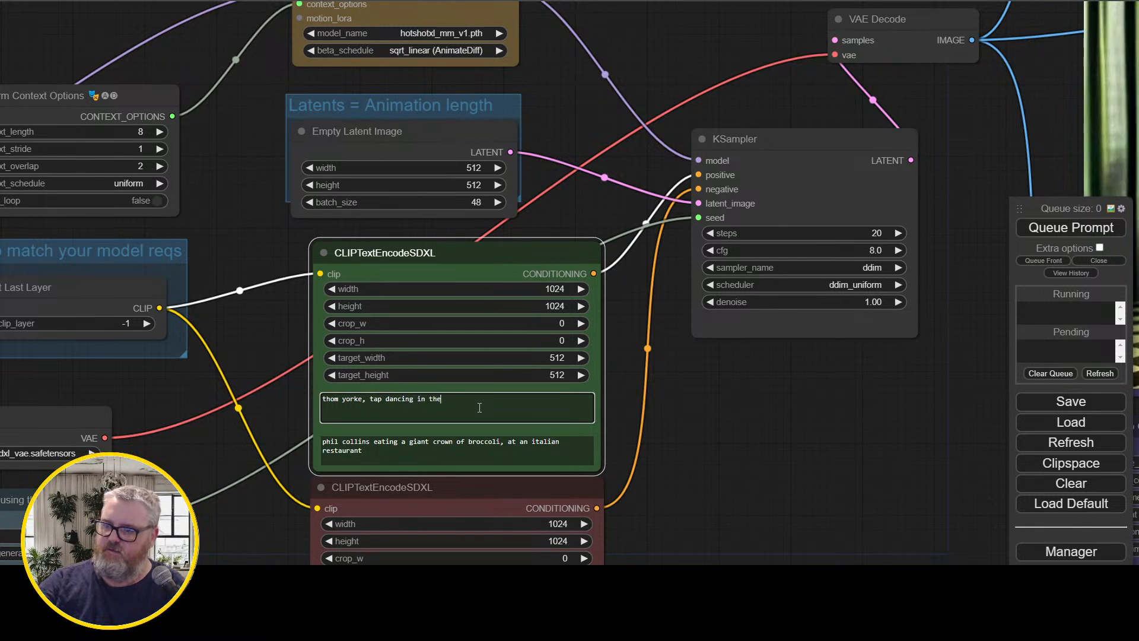
text( rain)
Replace the second text of the positive node with the same "thom yorke, tap dancing in the rain" prompt
click(451, 446)
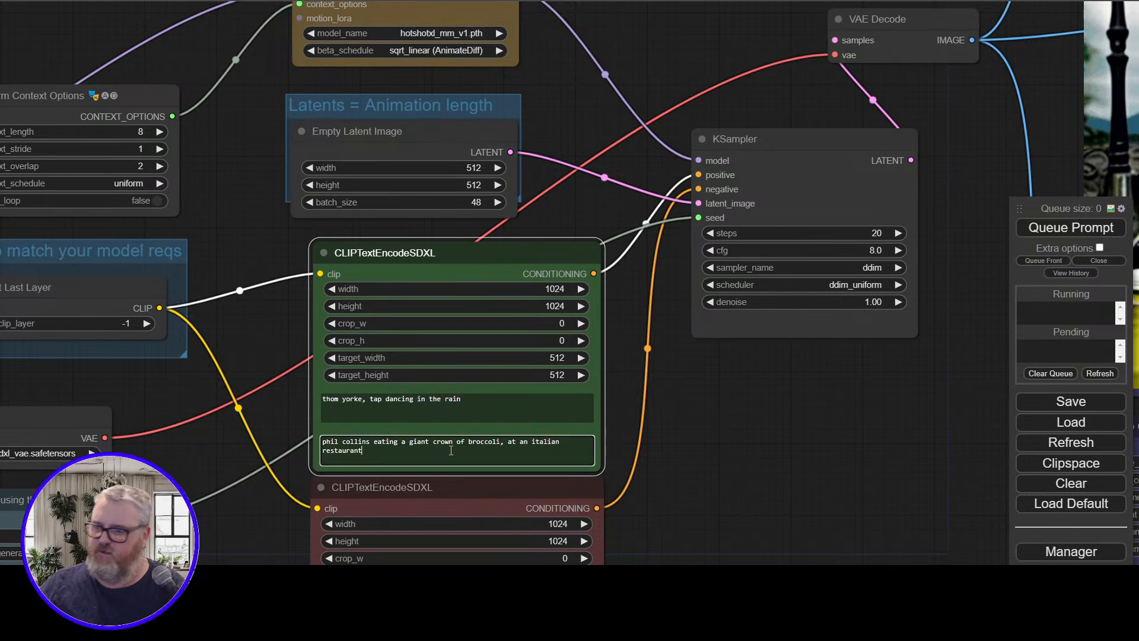
key(ctrl+a)
text(thom yorke, tap dancing in the rain)
Set the seed in the Primitive node to 427744 and queue the tap dancing prompt
drag(770, 453, 971, 275)
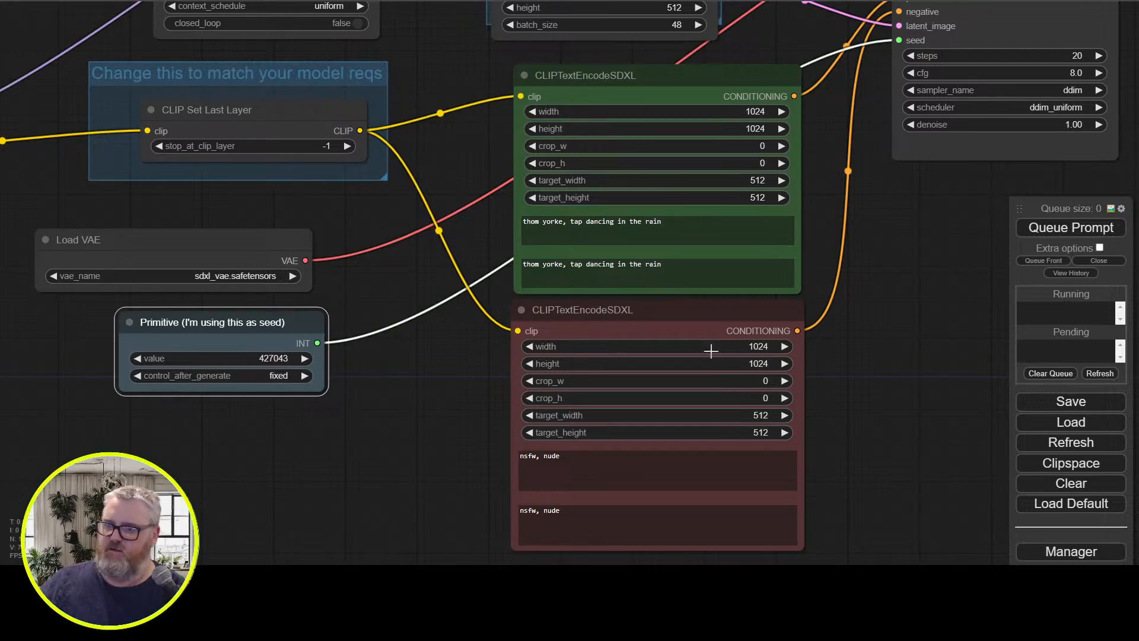
drag(852, 355, 57, 488)
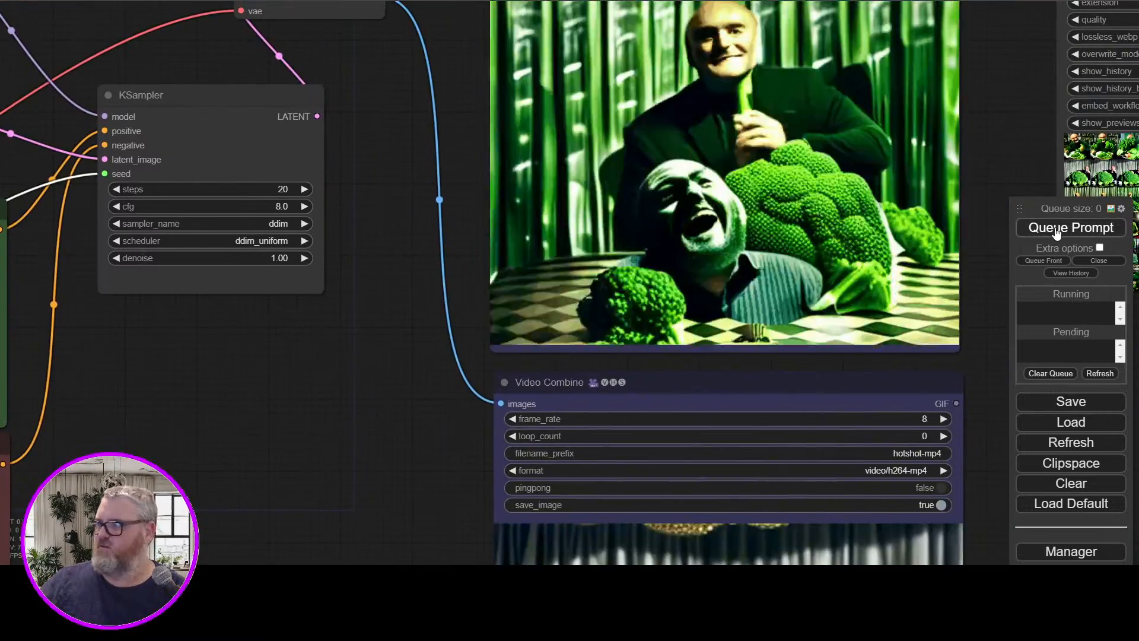
click(1053, 230)
Enlarge the first frame of the previous broccoli run in the Image Save preview and advance to frame 8
scroll(187, 369, down, 4)
drag(187, 369, 382, 479)
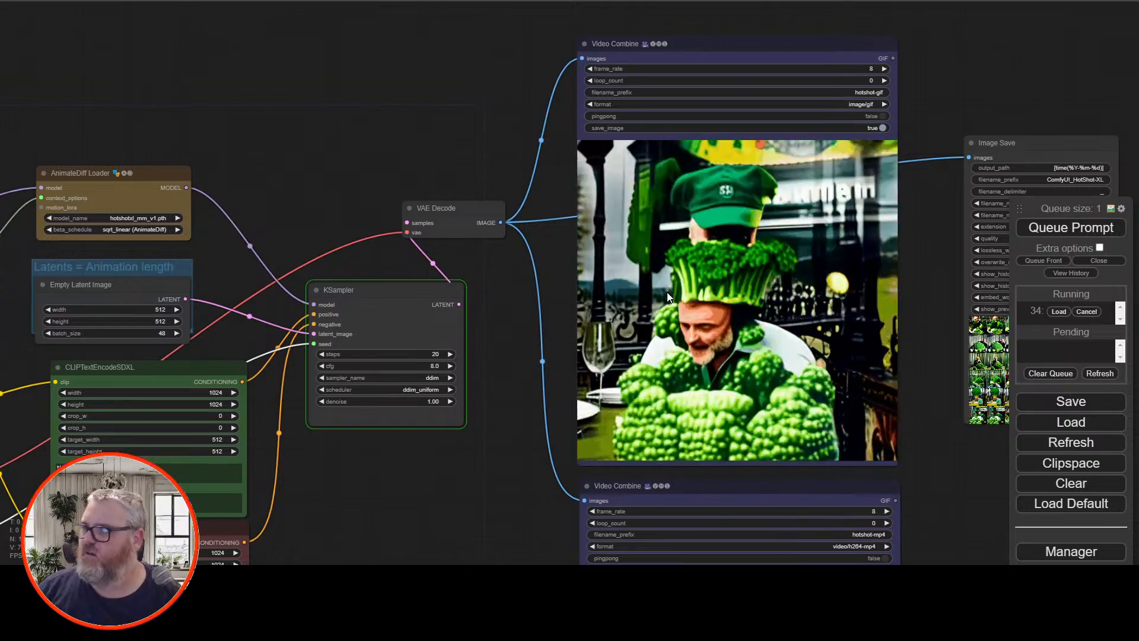
drag(924, 84, 447, 87)
scroll(534, 104, up, 3)
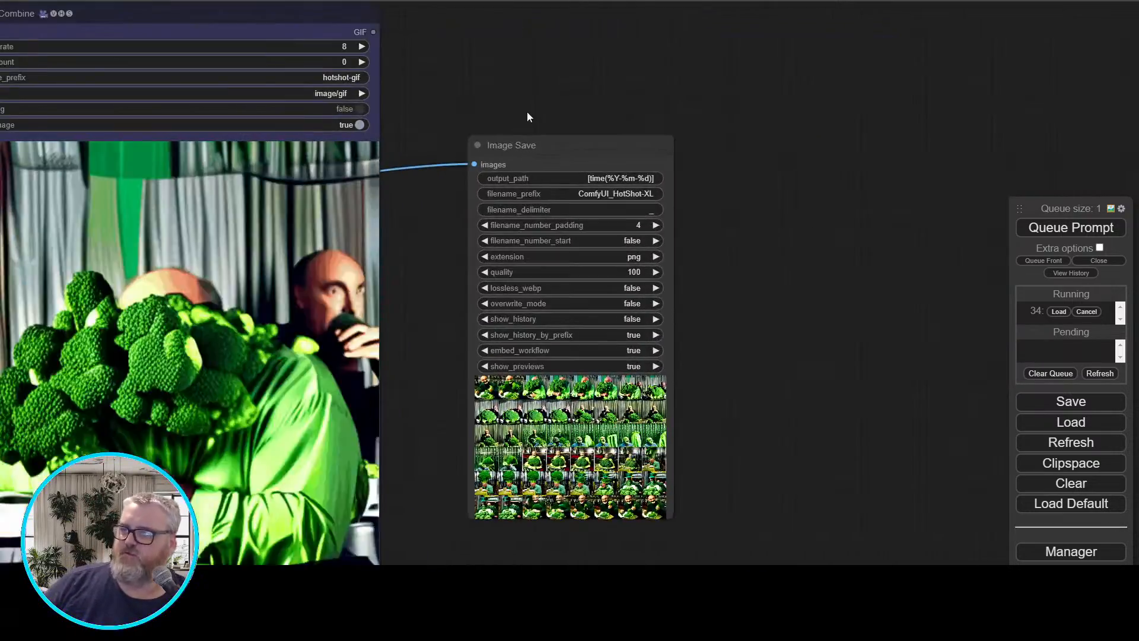
drag(526, 112, 726, 50)
click(696, 327)
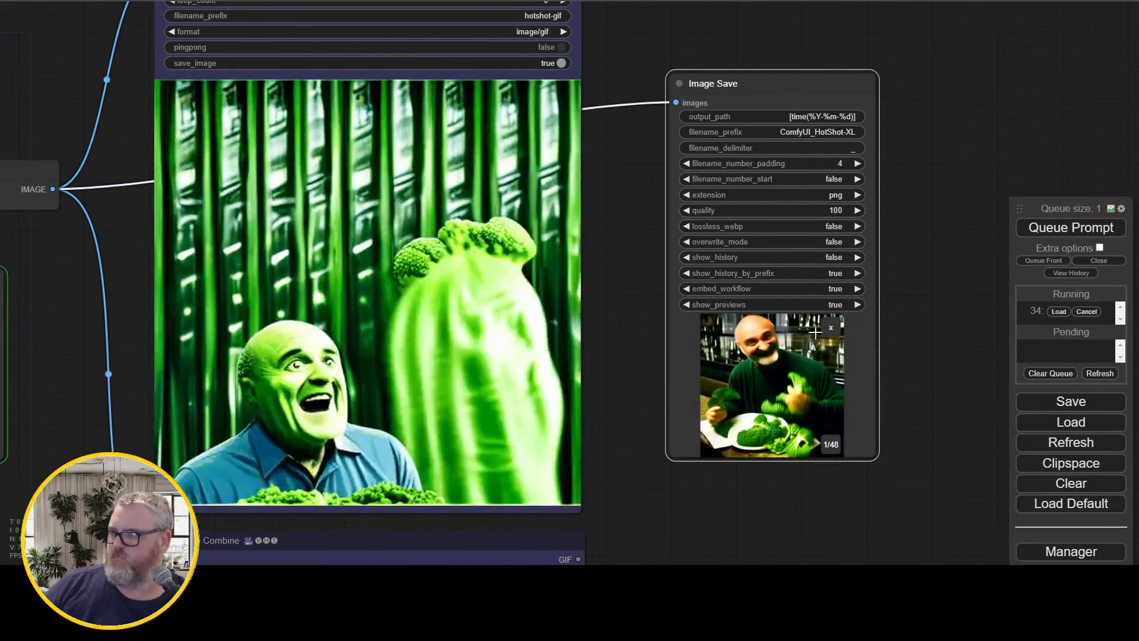
scroll(832, 362, up, 10)
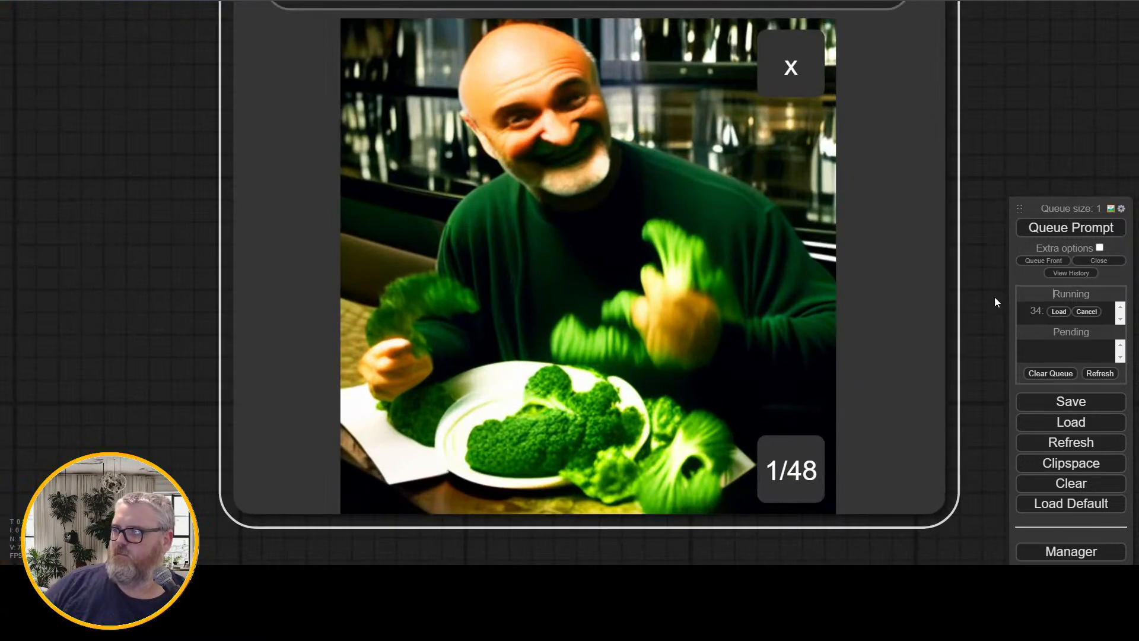
drag(995, 300, 980, 317)
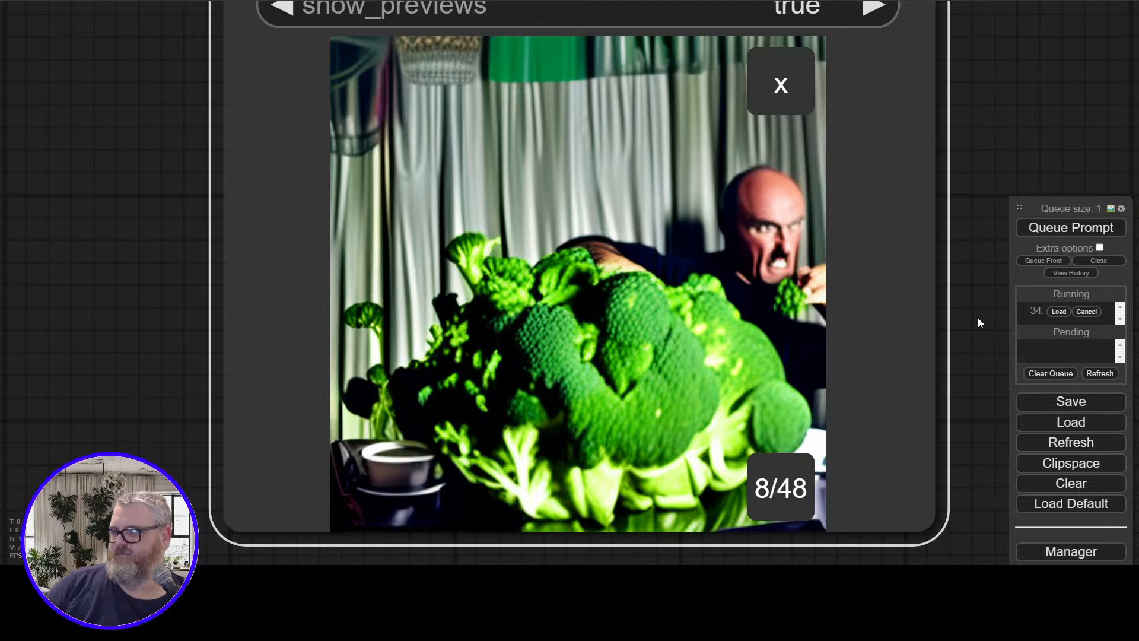
Inspect the man's face in broccoli frame 8 up close and compare it with another frame
scroll(929, 274, up, 9)
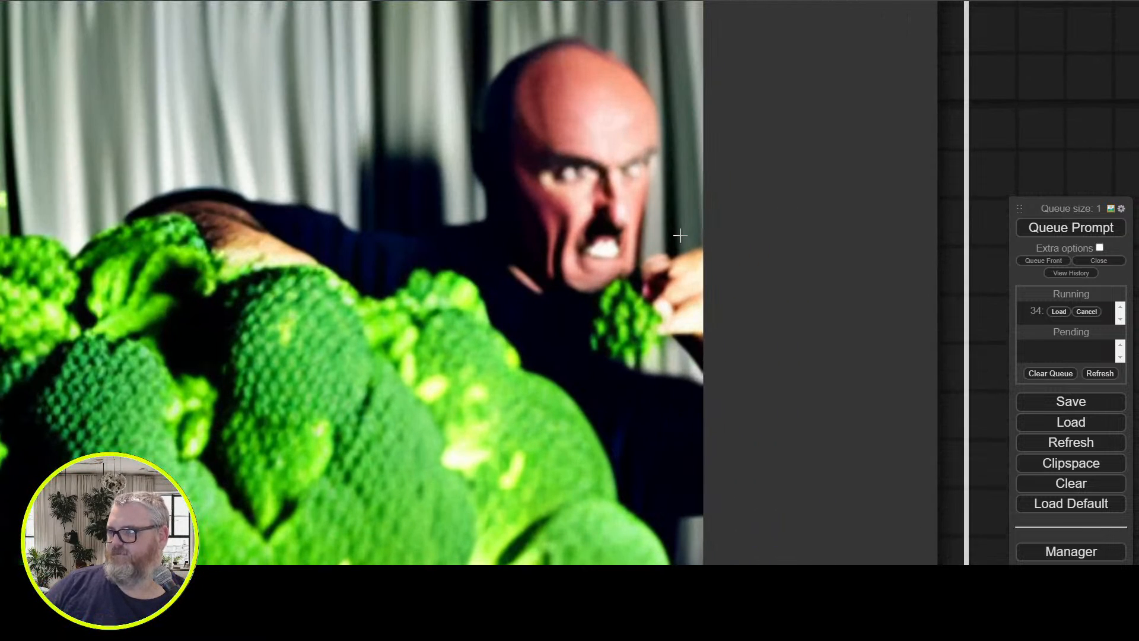
scroll(1012, 171, down, 2)
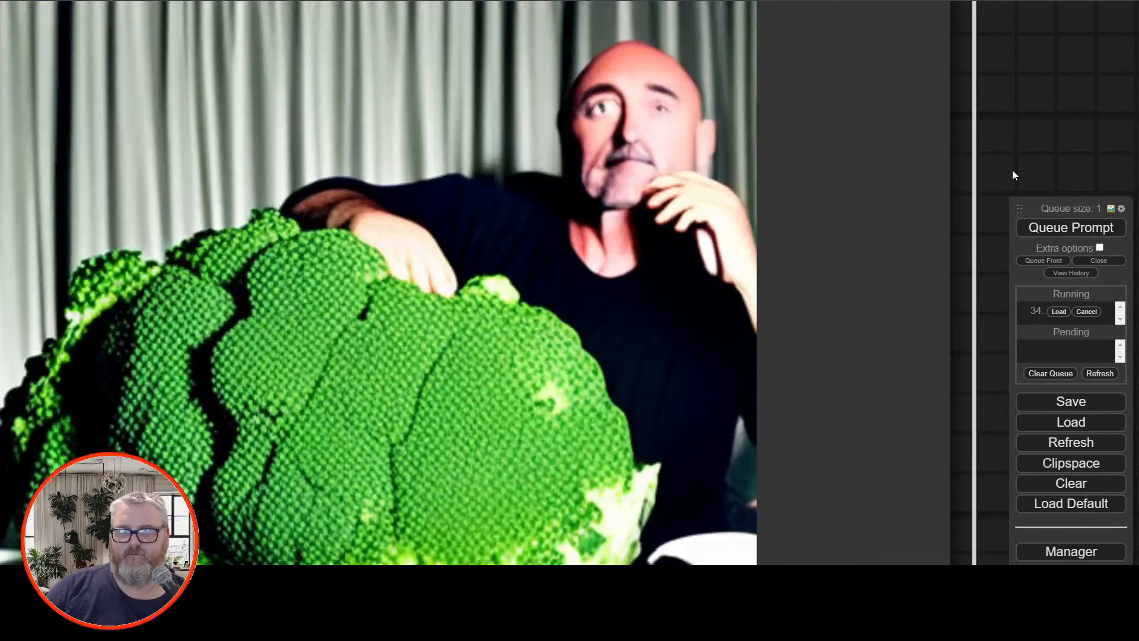
scroll(854, 216, down, 14)
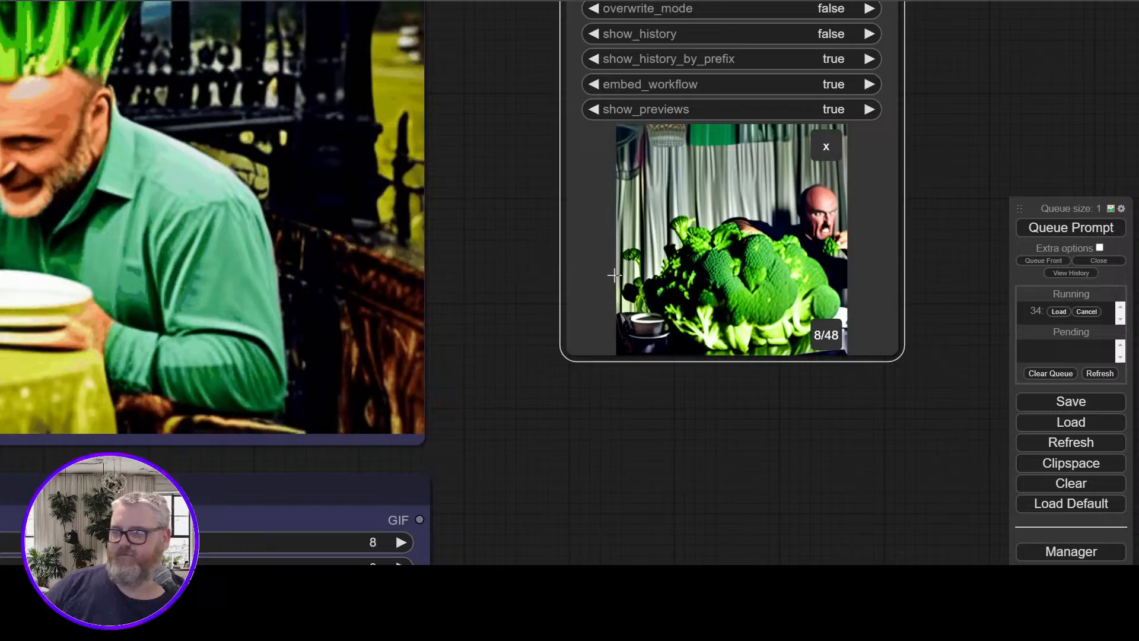
Follow the tap dancing run on the KSampler node and check the DDIM Sampler progress in the command window
drag(542, 256, 809, 189)
scroll(798, 250, down, 5)
scroll(394, 356, down, 3)
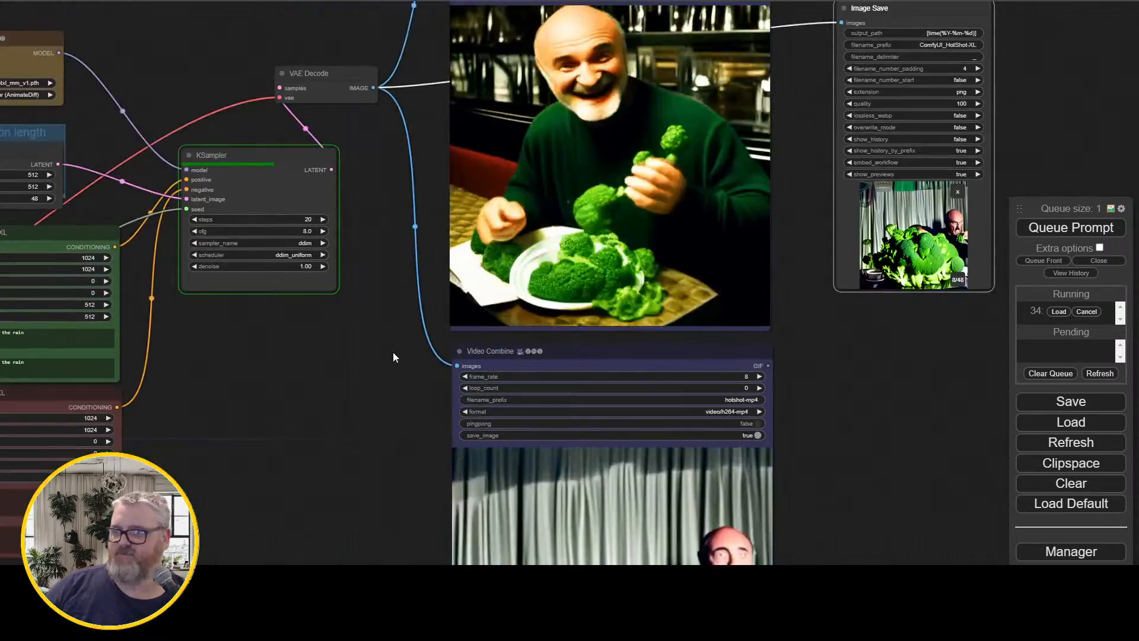
drag(394, 356, 446, 467)
scroll(517, 362, up, 2)
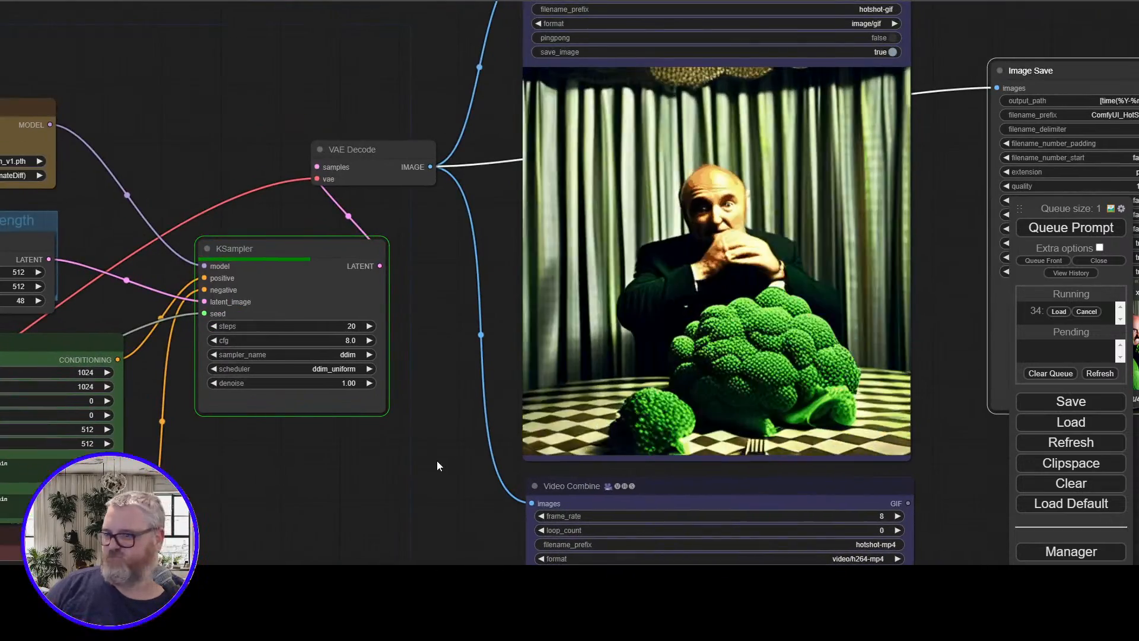
key(alt+Tab)
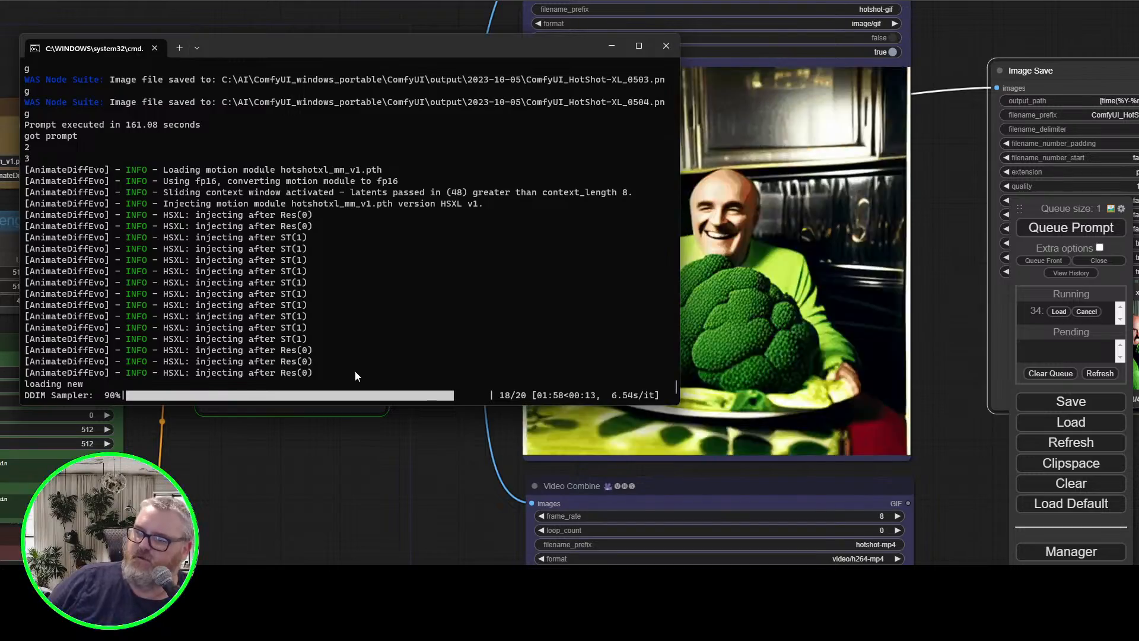
click(323, 442)
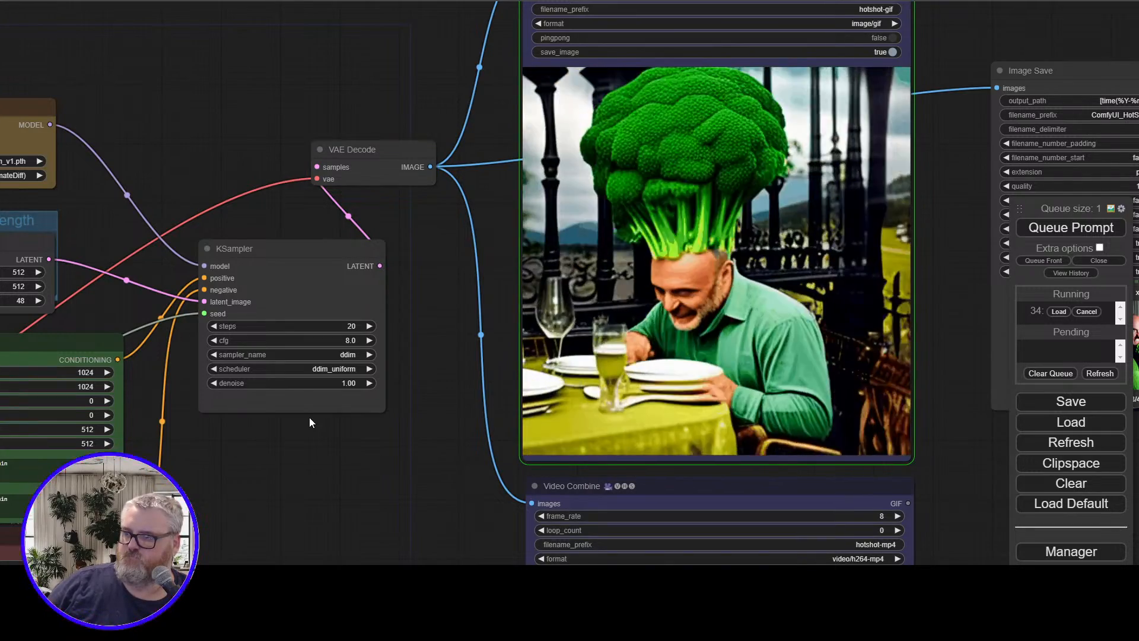
Examine the tap dancing animation in both the GIF and the MP4 Video Combine previews
scroll(354, 423, down, 3)
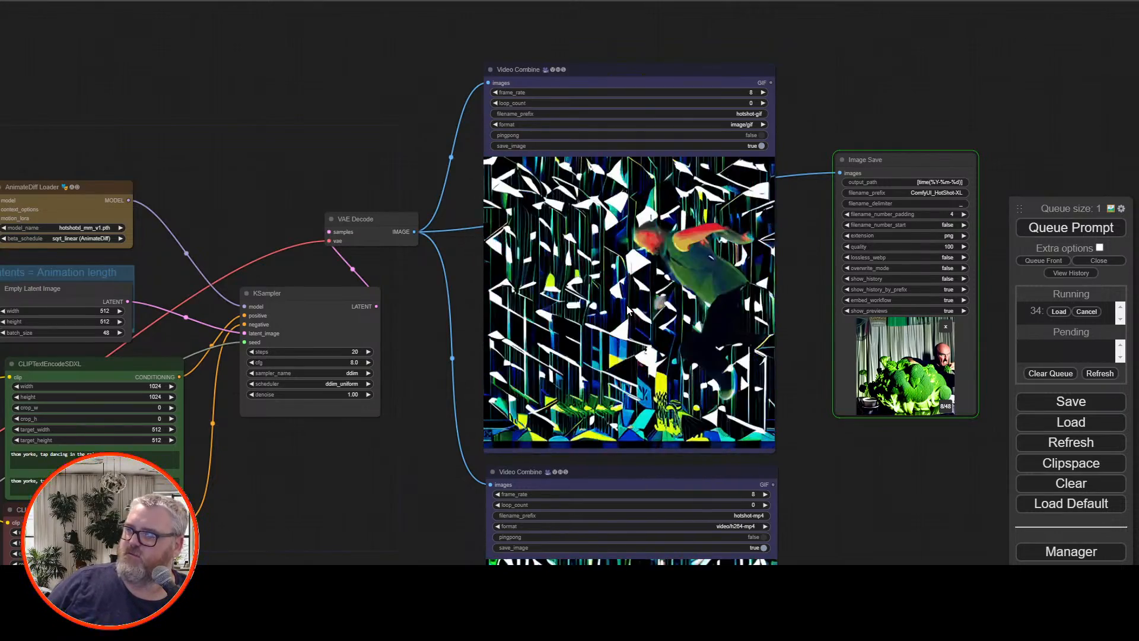
scroll(420, 356, up, 1)
scroll(420, 356, up, 4)
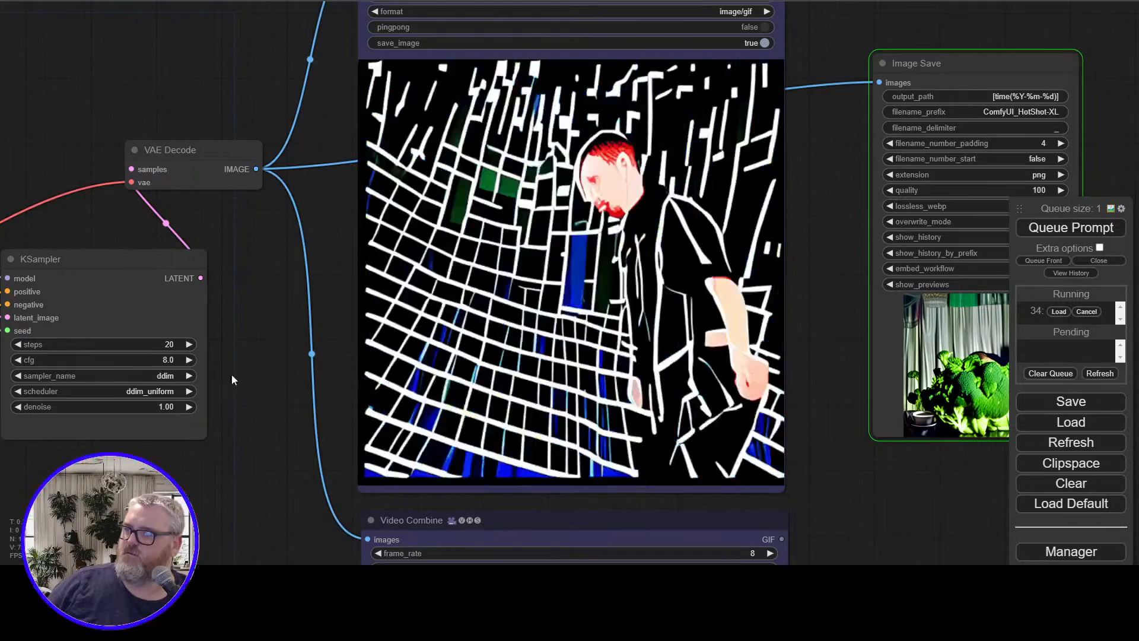
drag(232, 374, 242, 0)
drag(231, 207, 200, 101)
scroll(226, 184, up, 1)
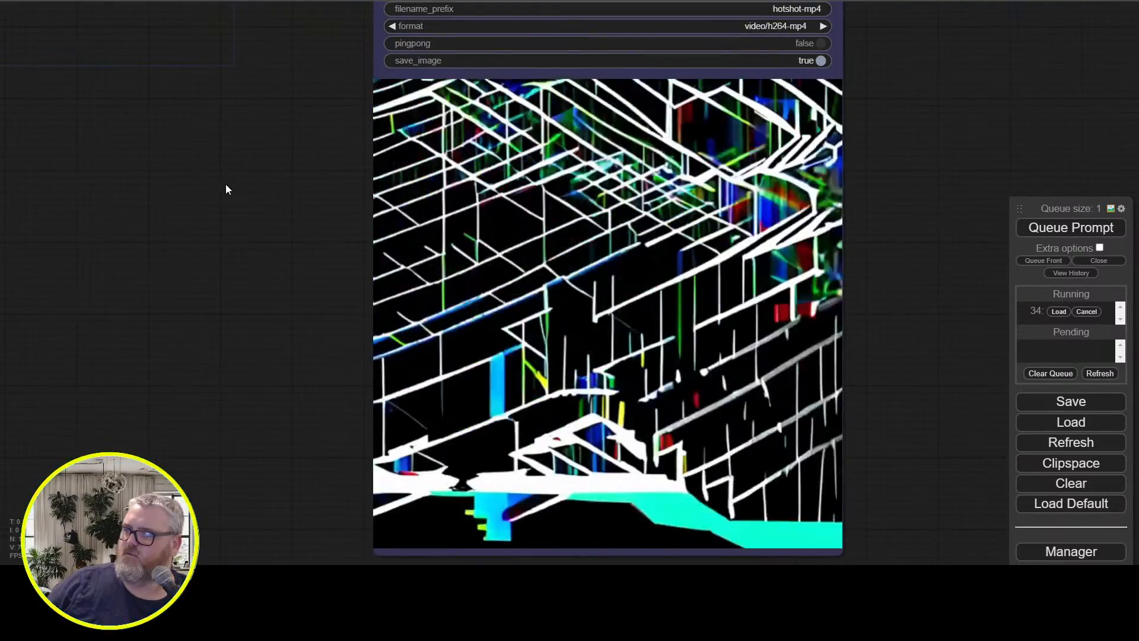
scroll(225, 184, down, 1)
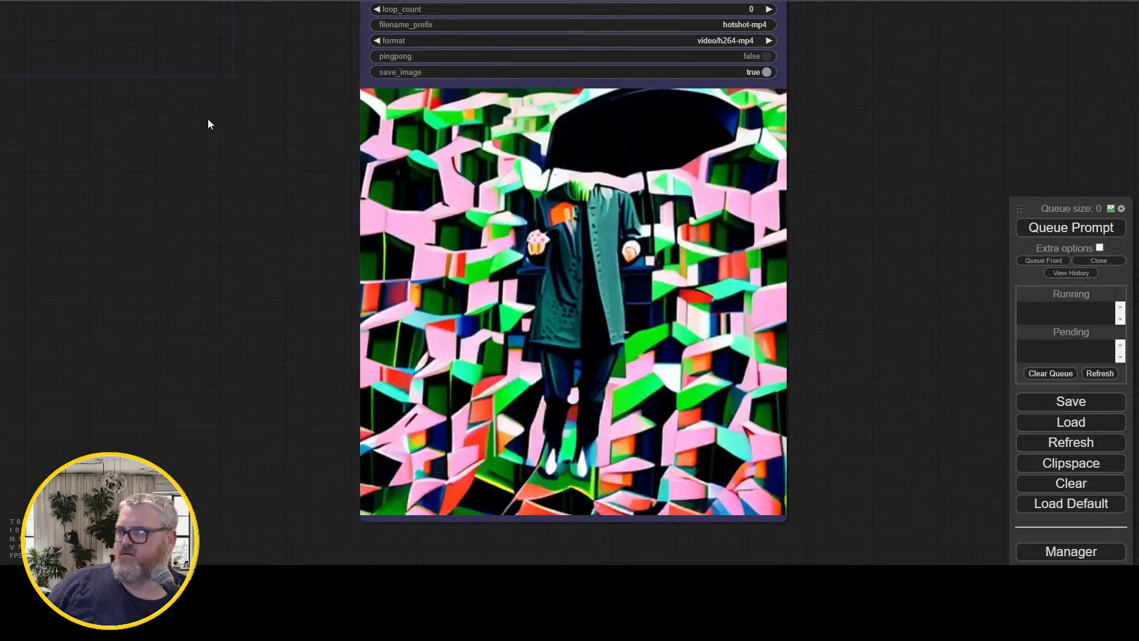
Switch the Load Checkpoint model to sd_xl_base_1.0_0.9vae.safetensors
drag(232, 134, 586, 386)
scroll(485, 324, down, 2)
drag(485, 323, 763, 291)
scroll(508, 332, down, 2)
scroll(548, 353, up, 5)
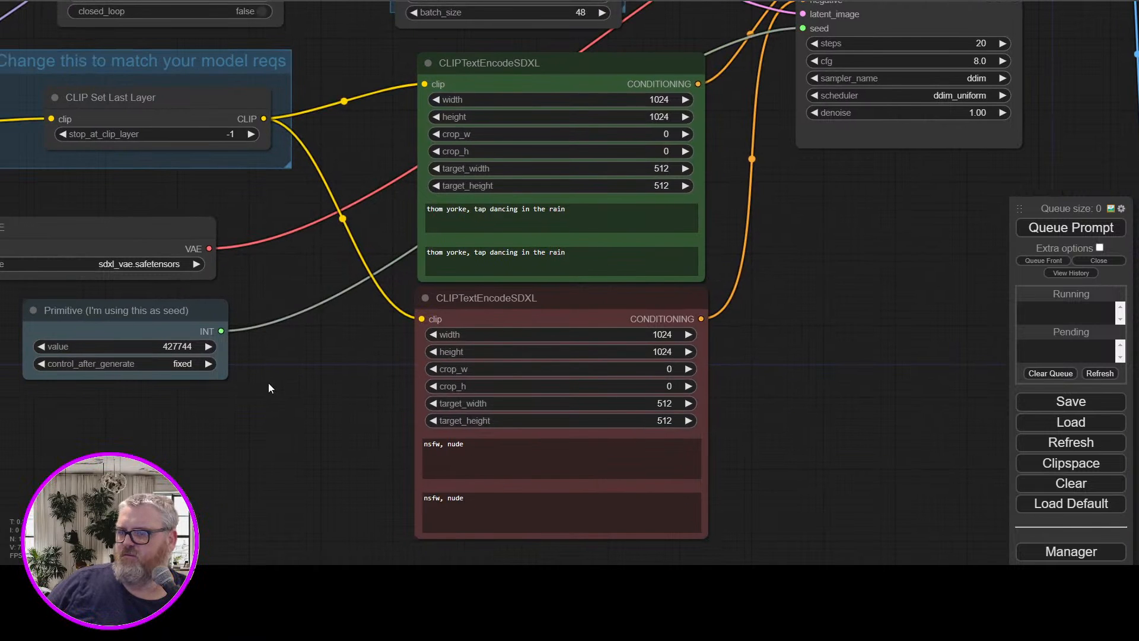
drag(270, 387, 859, 515)
click(258, 293)
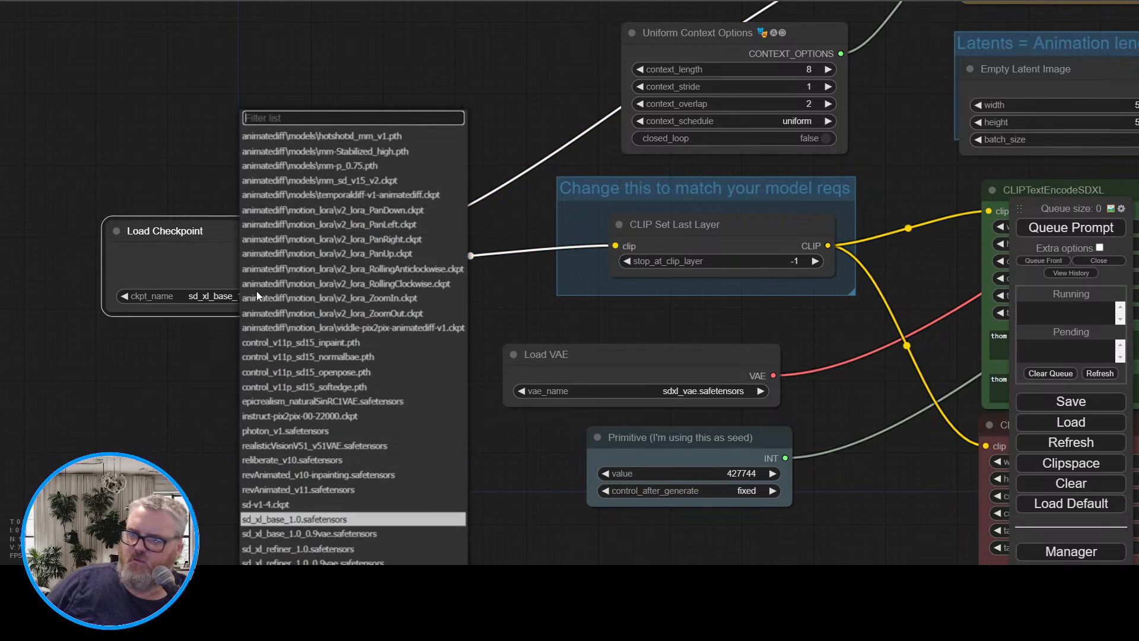
click(363, 533)
Connect the VAE output of the Load Checkpoint node to the vae input of VAE Decode
drag(414, 330, 205, 329)
scroll(205, 328, down, 3)
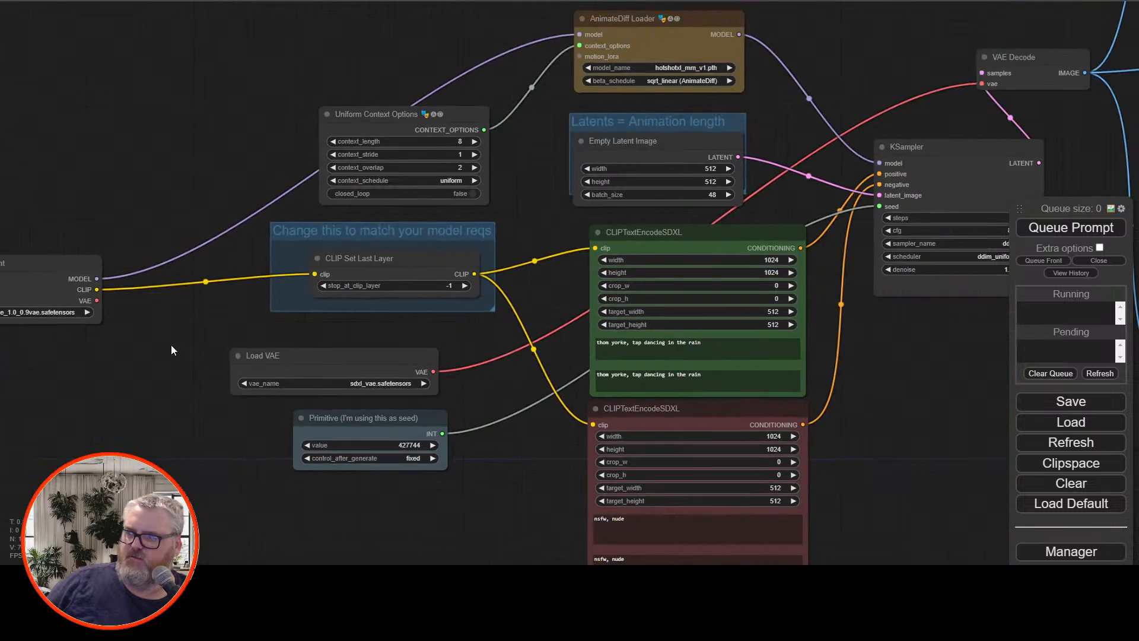
drag(80, 315, 969, 99)
drag(862, 72, 634, 92)
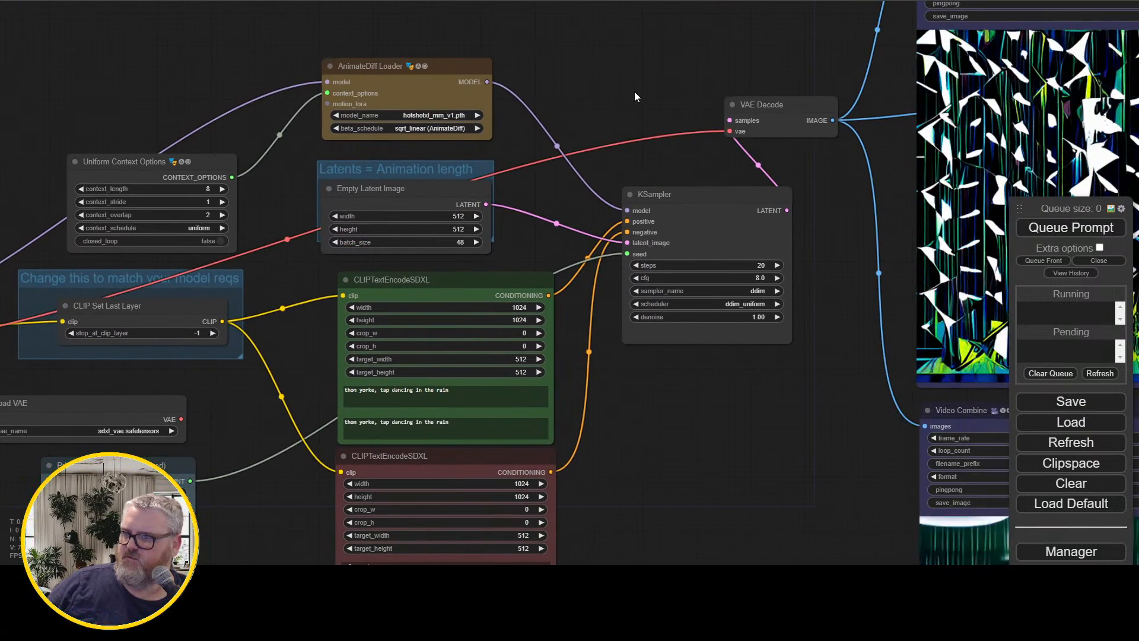
Set the Empty Latent Image batch size to 16 and queue the prompt with the new checkpoint
click(118, 494)
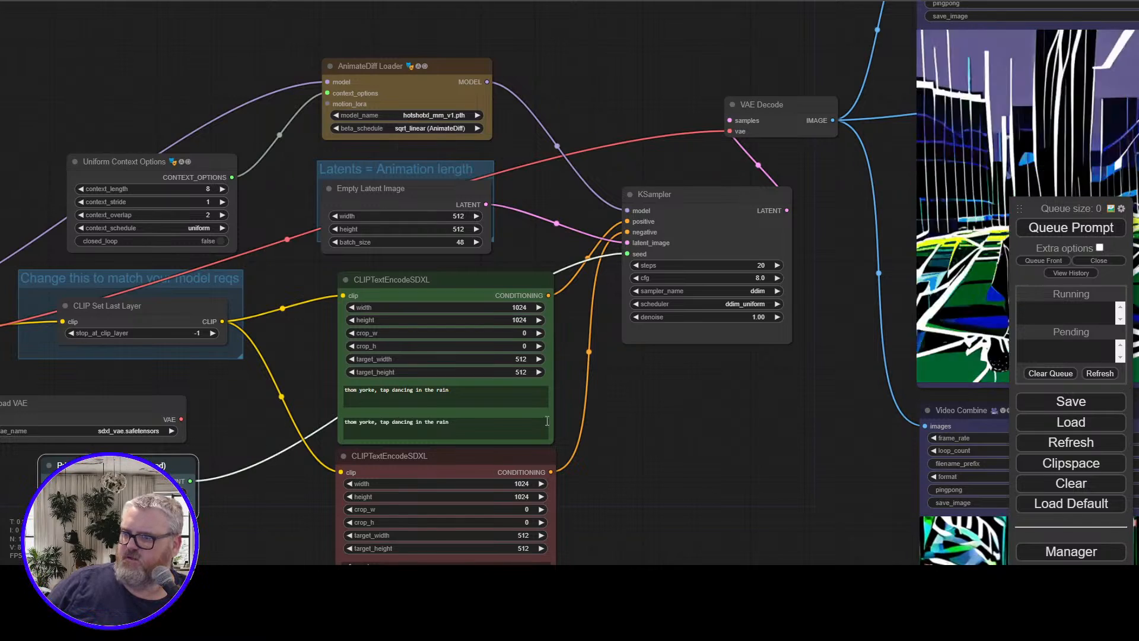
click(459, 241)
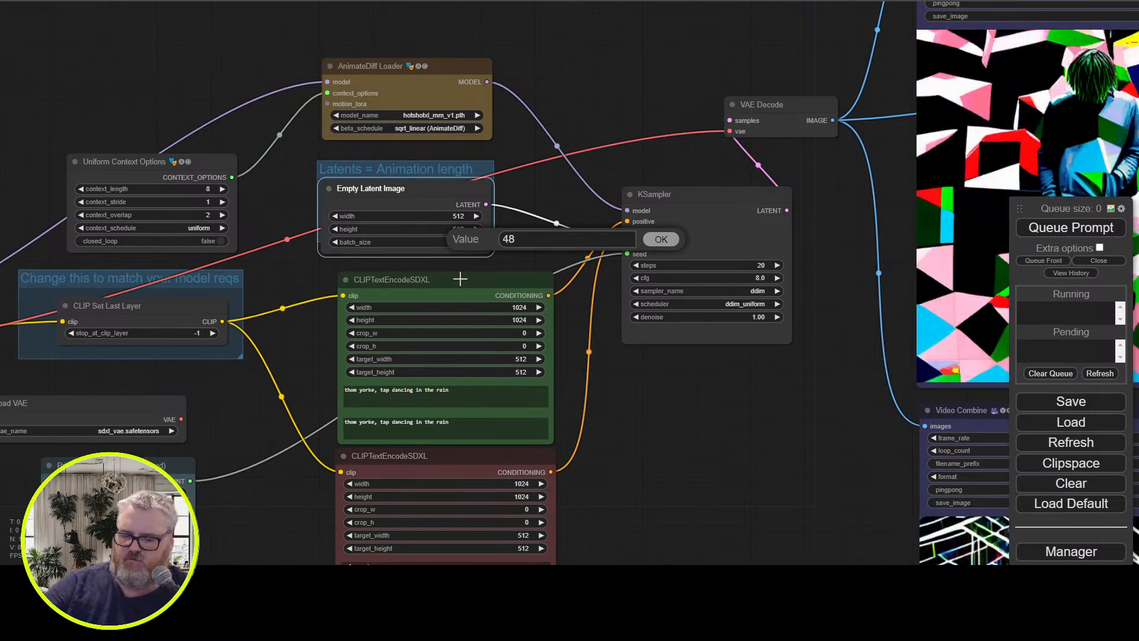
click(1071, 227)
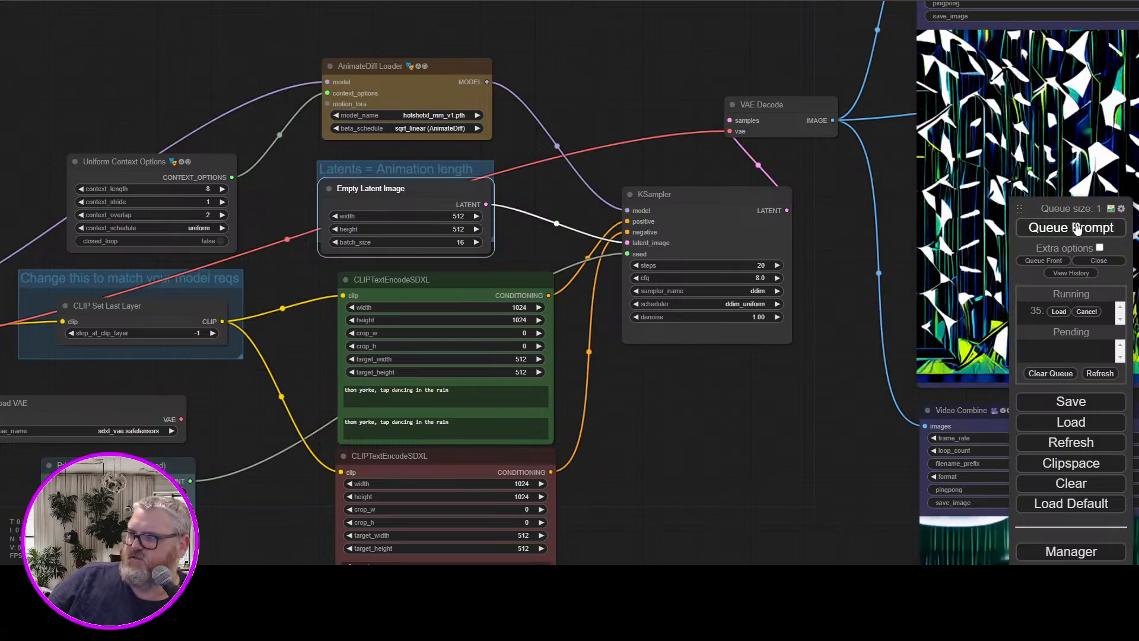
drag(713, 361, 408, 374)
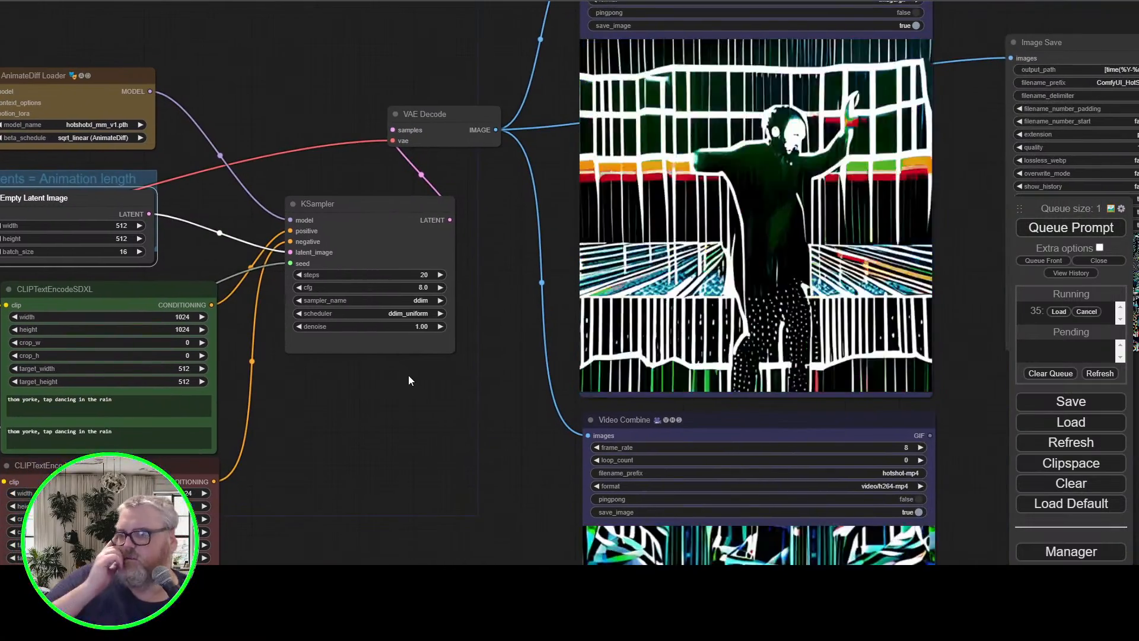
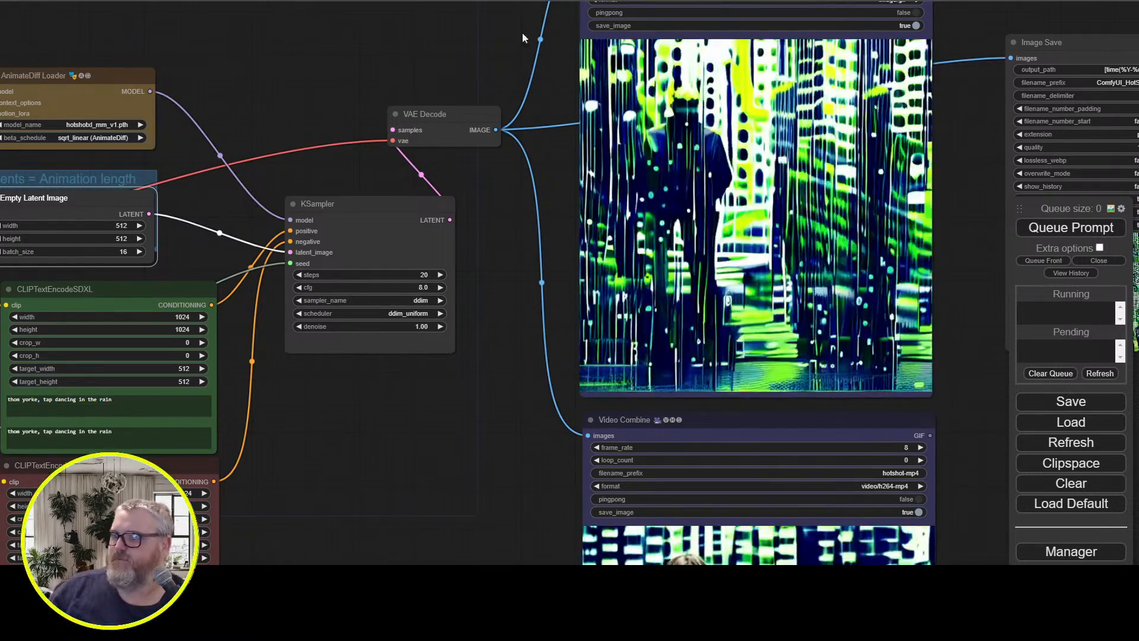
Examine the generated dancing animation in the Video Combine preview and the frames in the Image Save node
drag(522, 34, 163, 97)
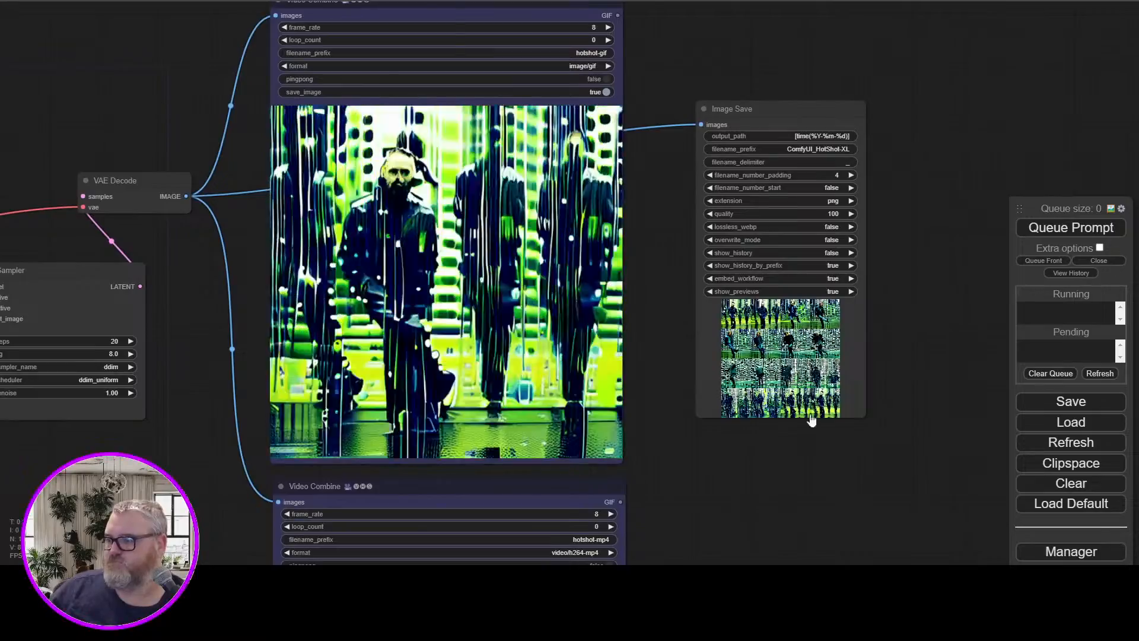
scroll(819, 455, up, 17)
drag(706, 321, 388, 595)
drag(880, 121, 975, 229)
scroll(872, 227, down, 14)
drag(580, 193, 910, 333)
scroll(210, 95, down, 3)
drag(210, 94, 789, 153)
drag(664, 129, 367, 121)
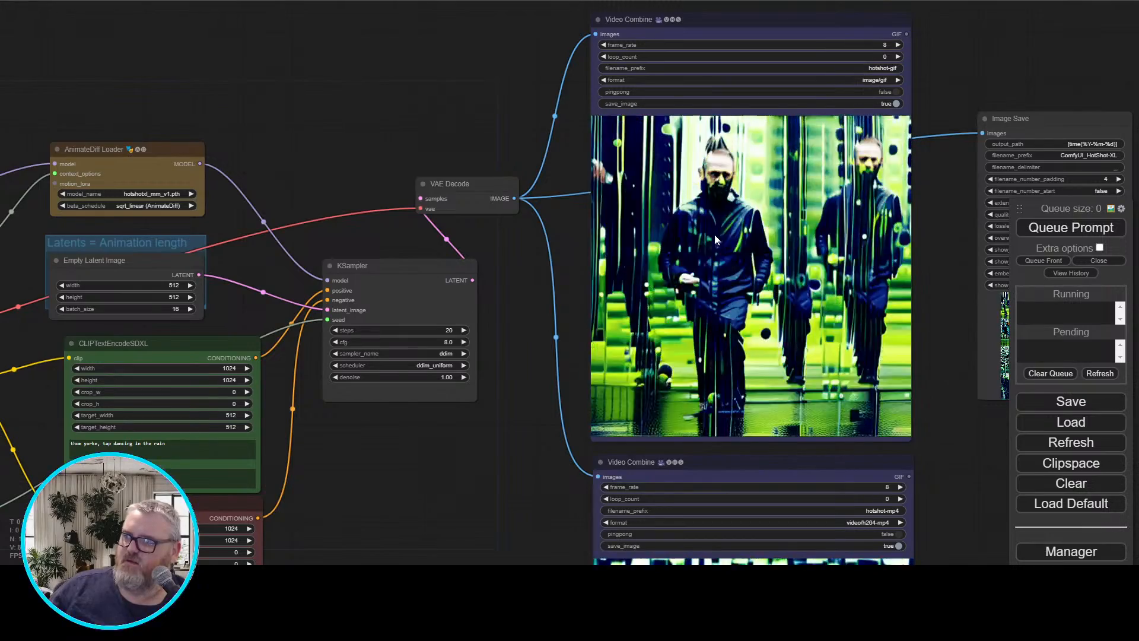
drag(370, 119, 567, 101)
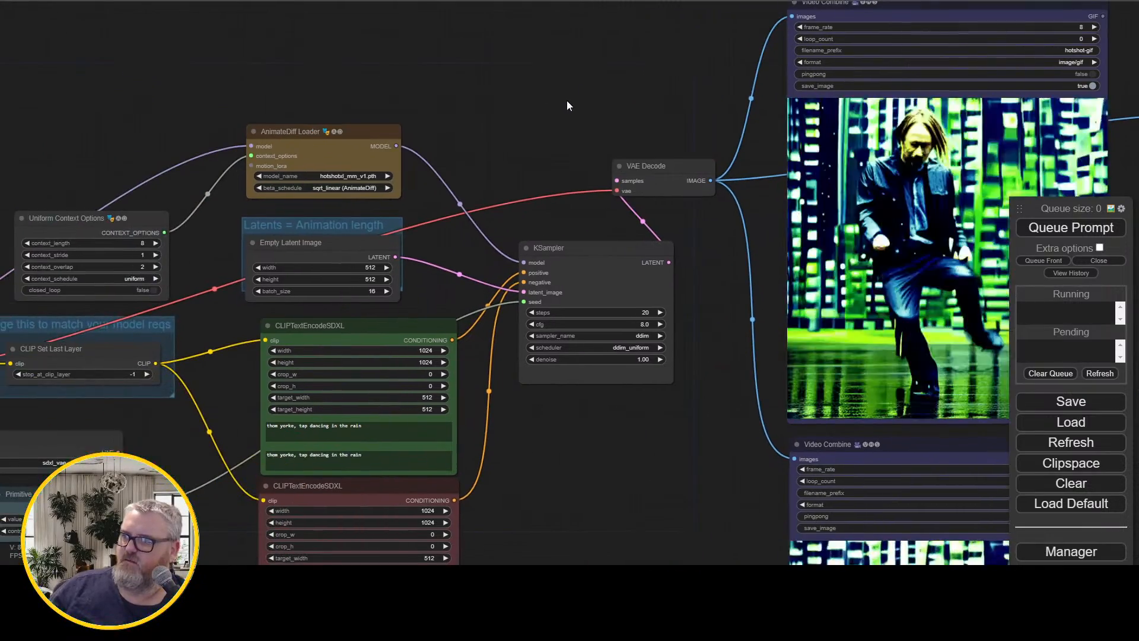
Replace the first text of the positive CLIPTextEncodeSDXL node with "guy fieri rock climbing"
drag(629, 438, 743, 267)
double_click(505, 254)
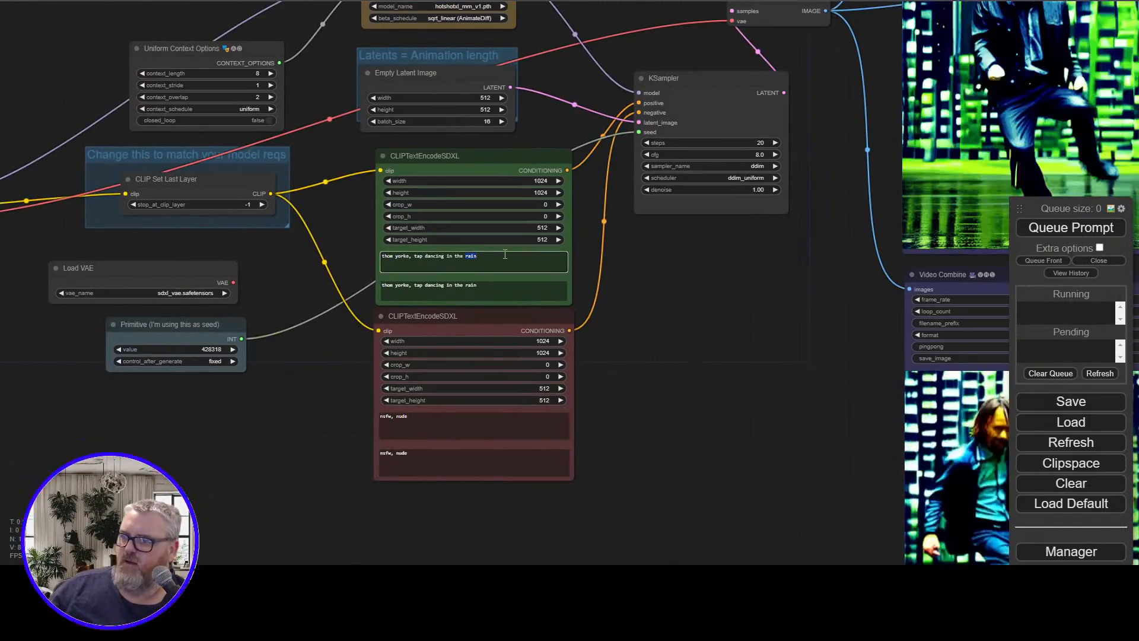
key(ctrl+a)
text(gu)
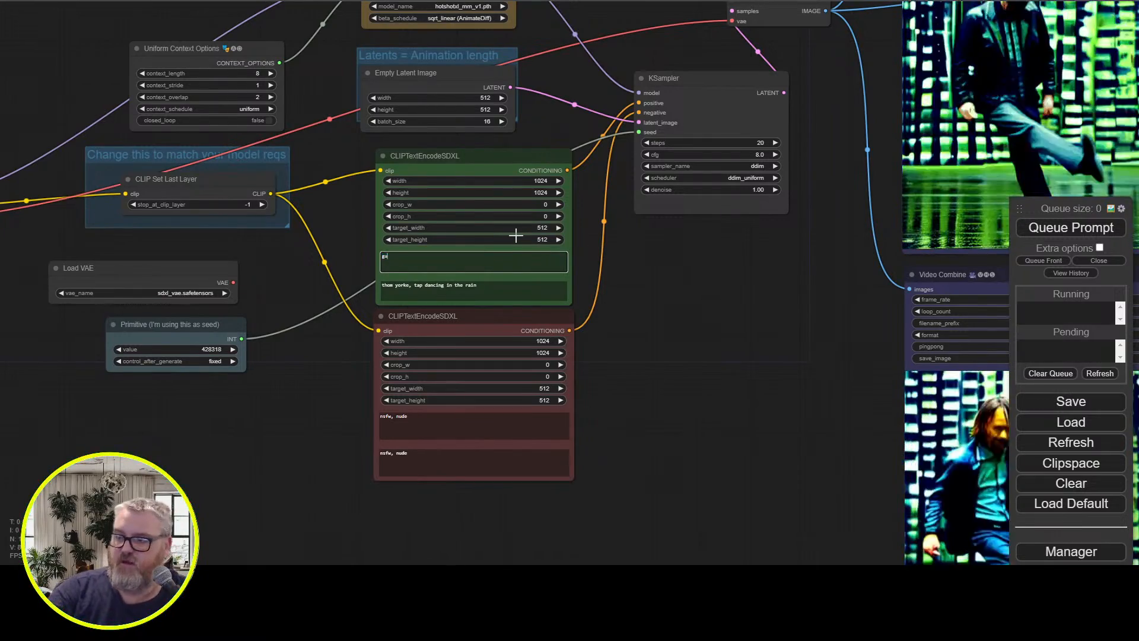
text(y fieri ro)
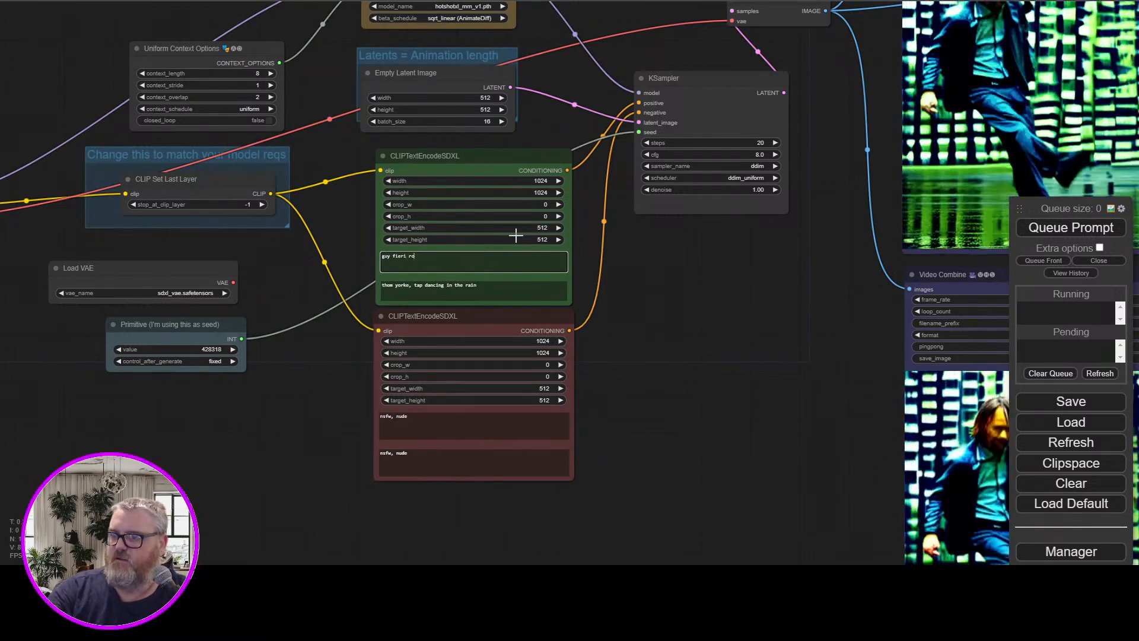
text(ck climbing)
Copy the rock climbing prompt into the second positive text field and queue the generation
key(ctrl+a)
key(ctrl+c)
key(Tab)
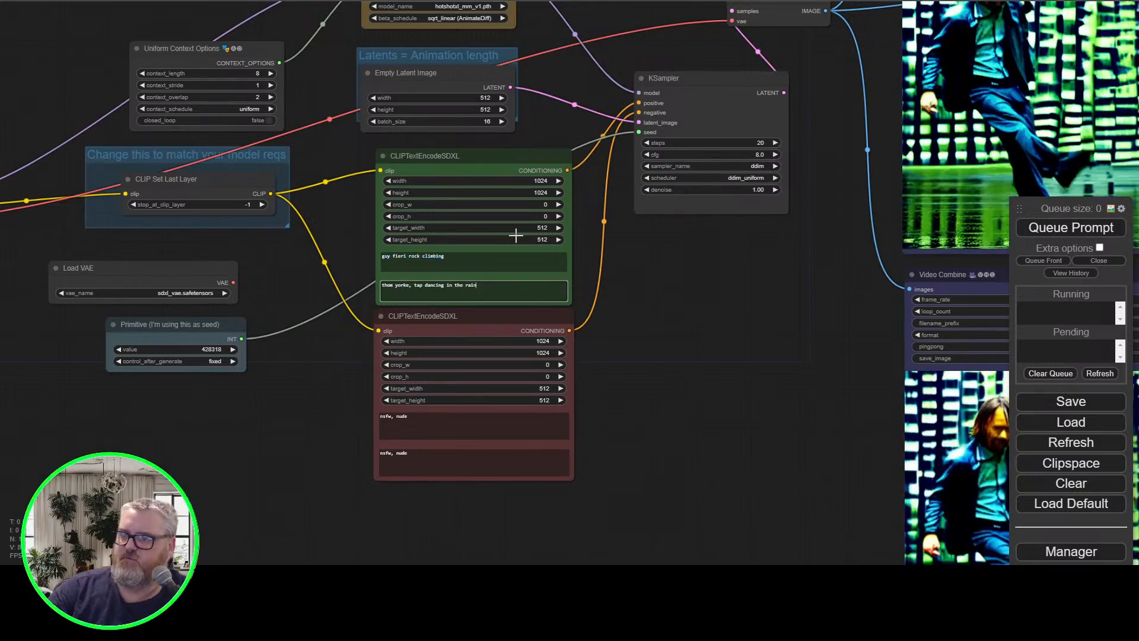
key(ctrl+a)
key(ctrl+v)
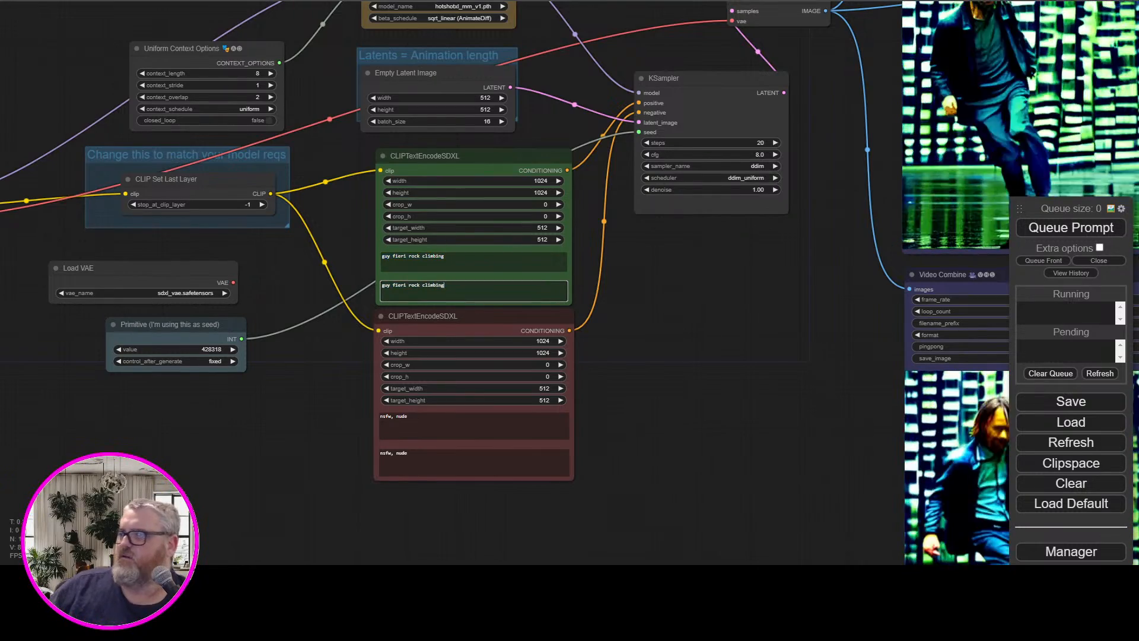
click(1062, 228)
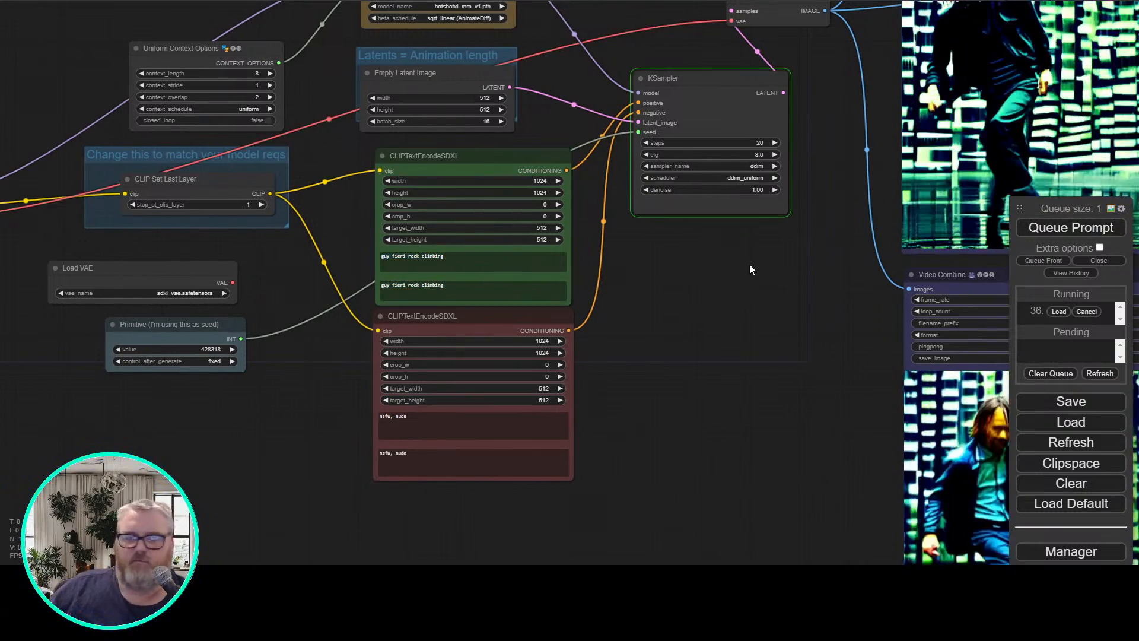
Space out the Primitive seed node, the Load VAE node and the CLIP Set Last Layer group beneath Uniform Context Options
drag(745, 263, 518, 389)
scroll(425, 360, down, 2)
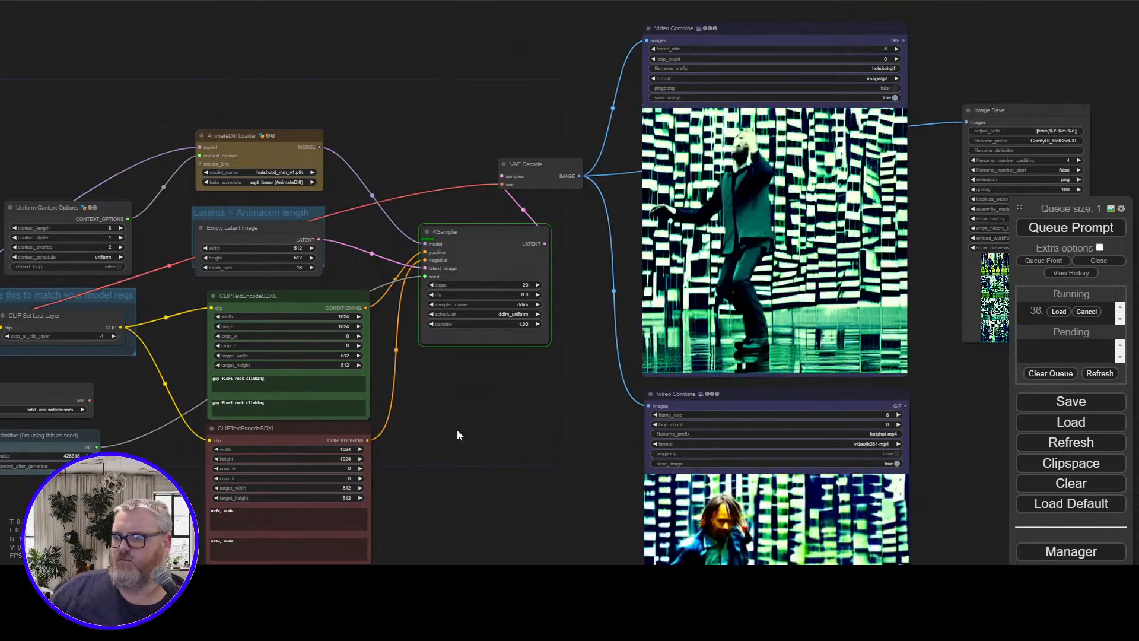
drag(445, 437, 592, 311)
scroll(564, 354, up, 4)
drag(564, 355, 1017, 549)
scroll(370, 470, down, 3)
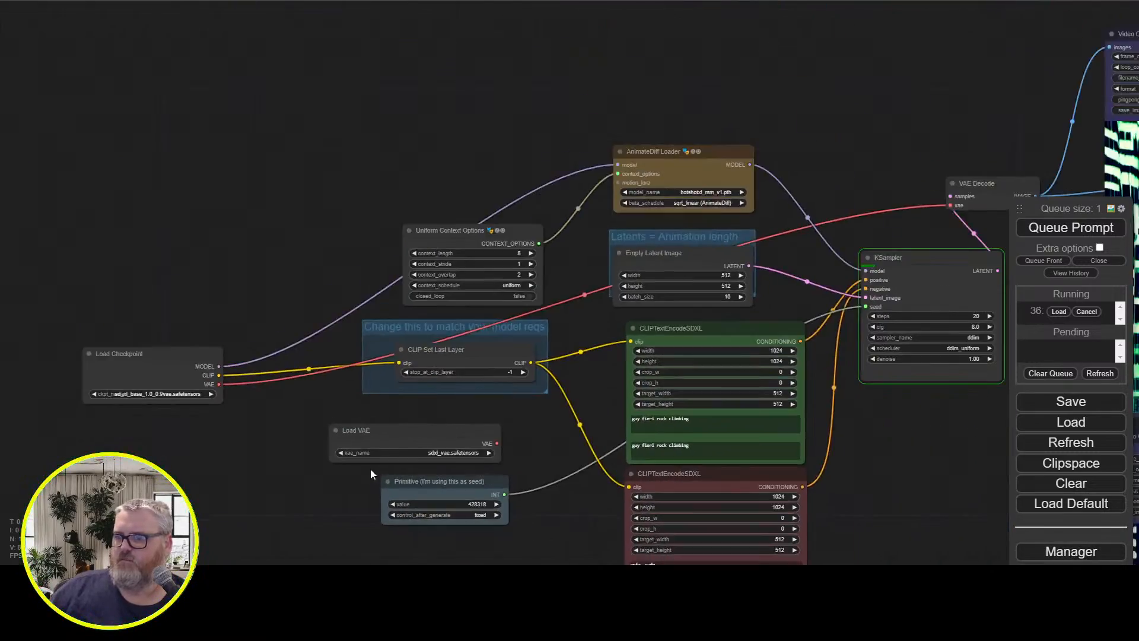
drag(447, 489, 459, 495)
drag(469, 439, 500, 437)
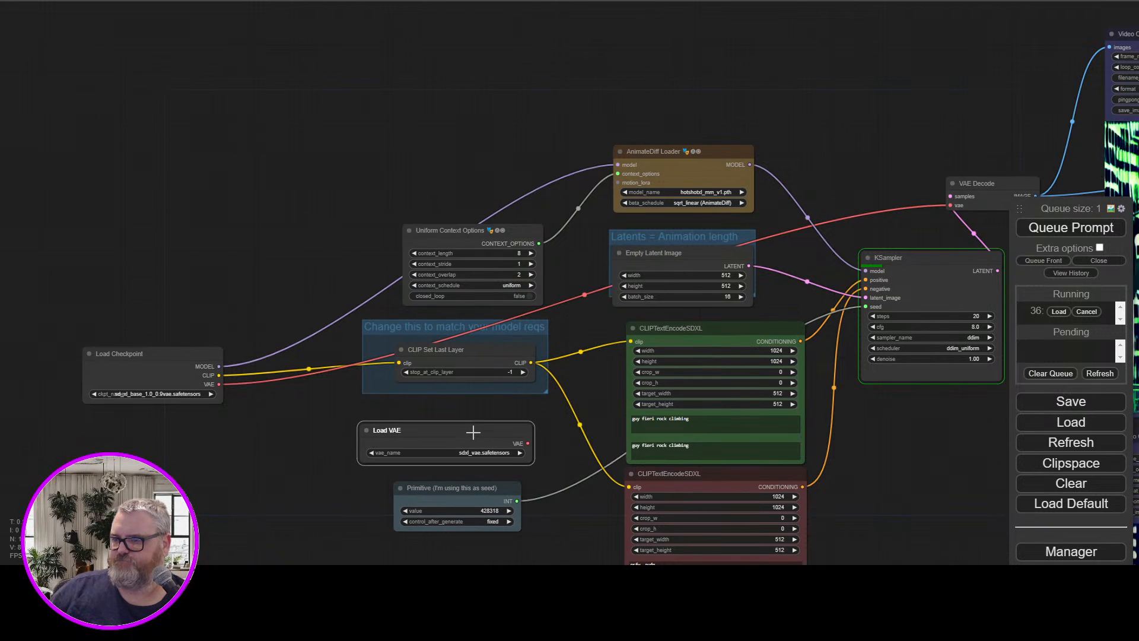
mouse_move(512, 322)
mouse_down()
mouse_move(533, 343)
mouse_move(499, 336)
mouse_up()
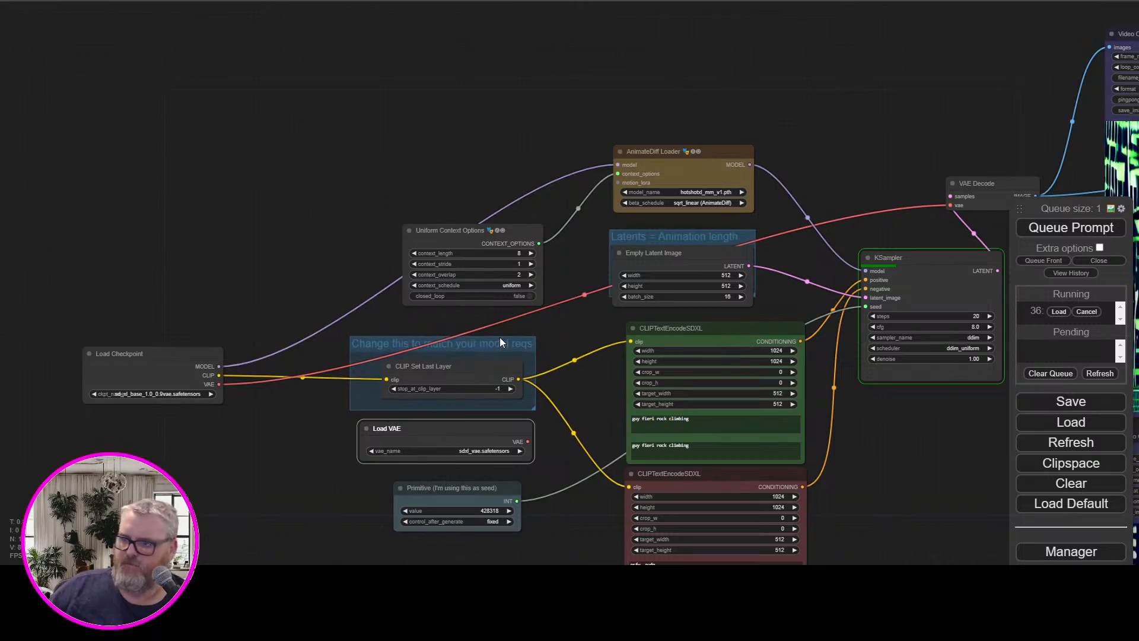
Follow the sampling and examine the rock climbing animation in both Video Combine previews
drag(521, 148, 394, 238)
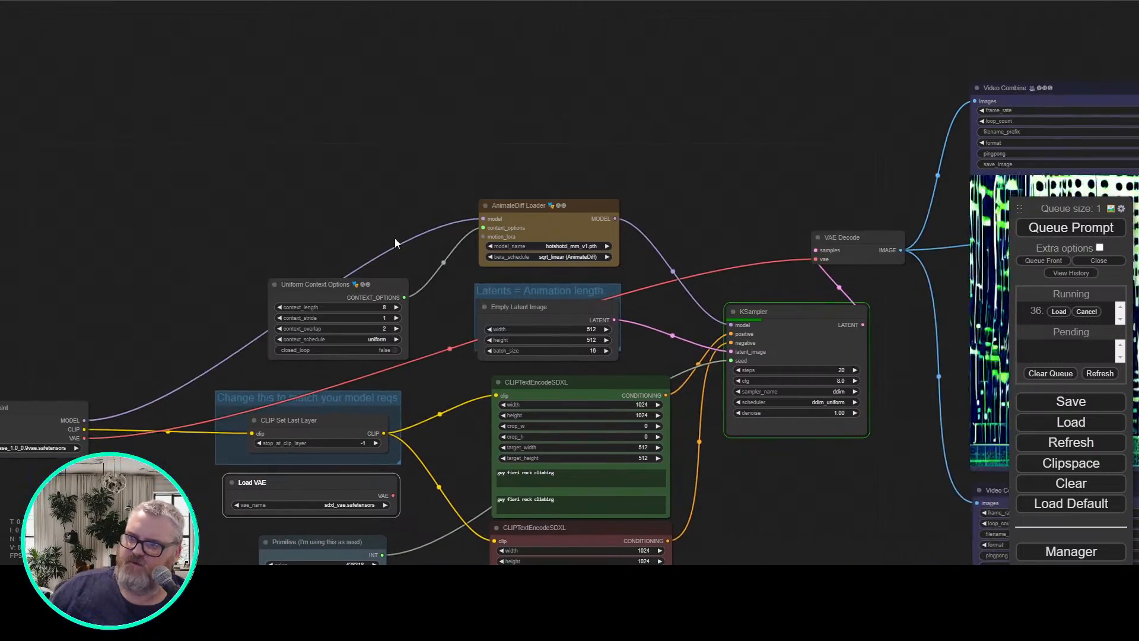
scroll(394, 237, up, 5)
drag(715, 91, 209, 96)
drag(384, 98, 246, 91)
scroll(25, 110, down, 4)
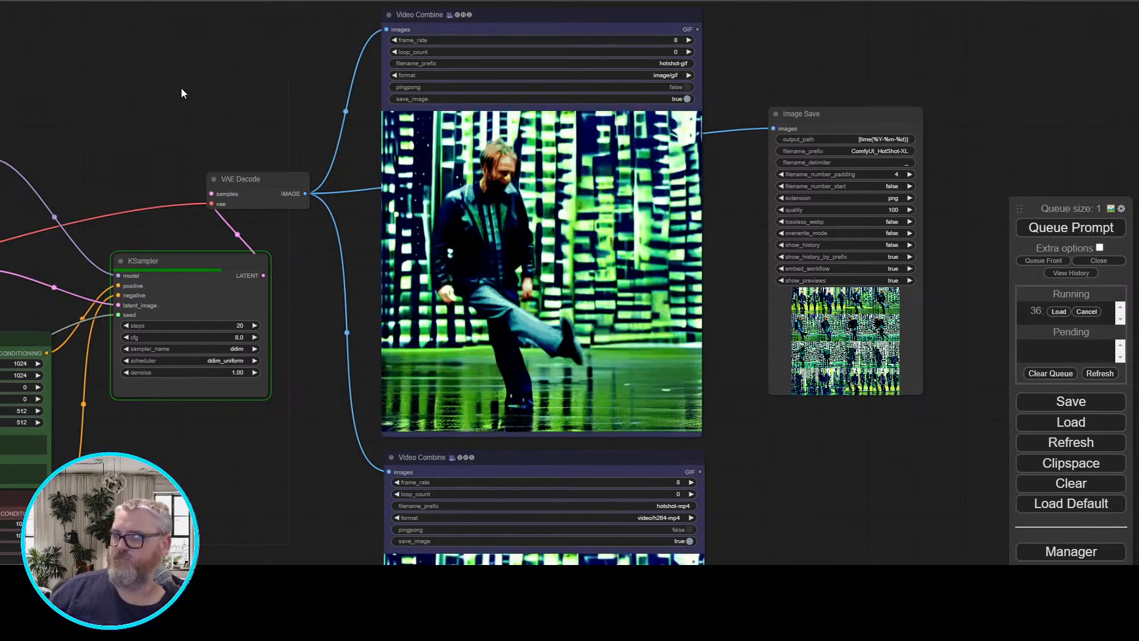
drag(180, 87, 448, 73)
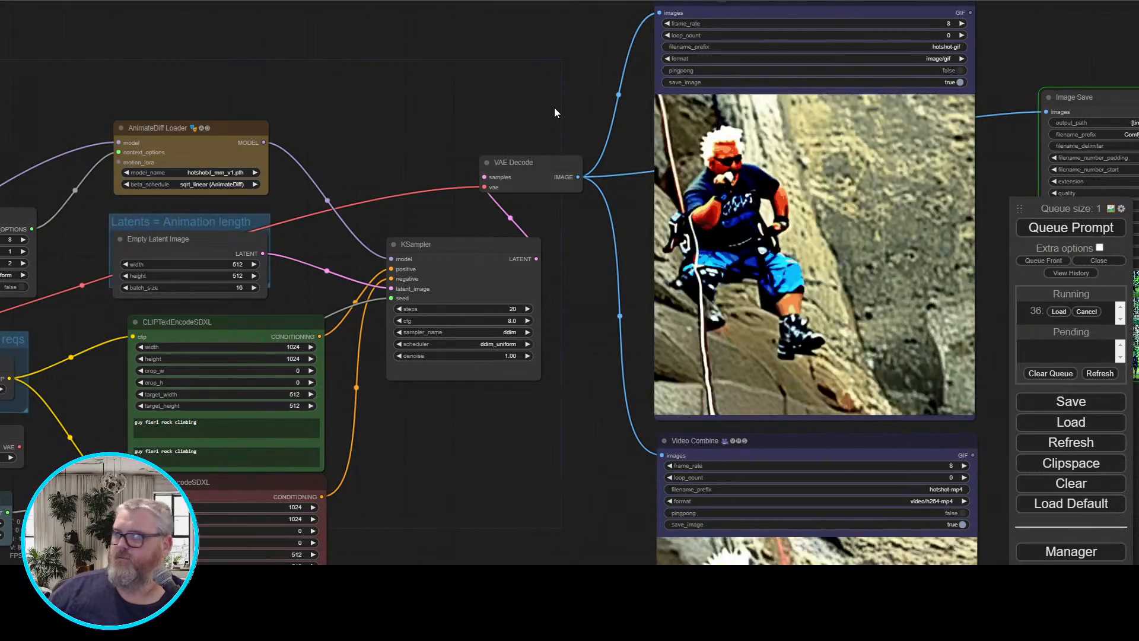
drag(639, 423, 501, 107)
scroll(453, 204, up, 2)
scroll(453, 204, up, 1)
drag(454, 204, 382, 166)
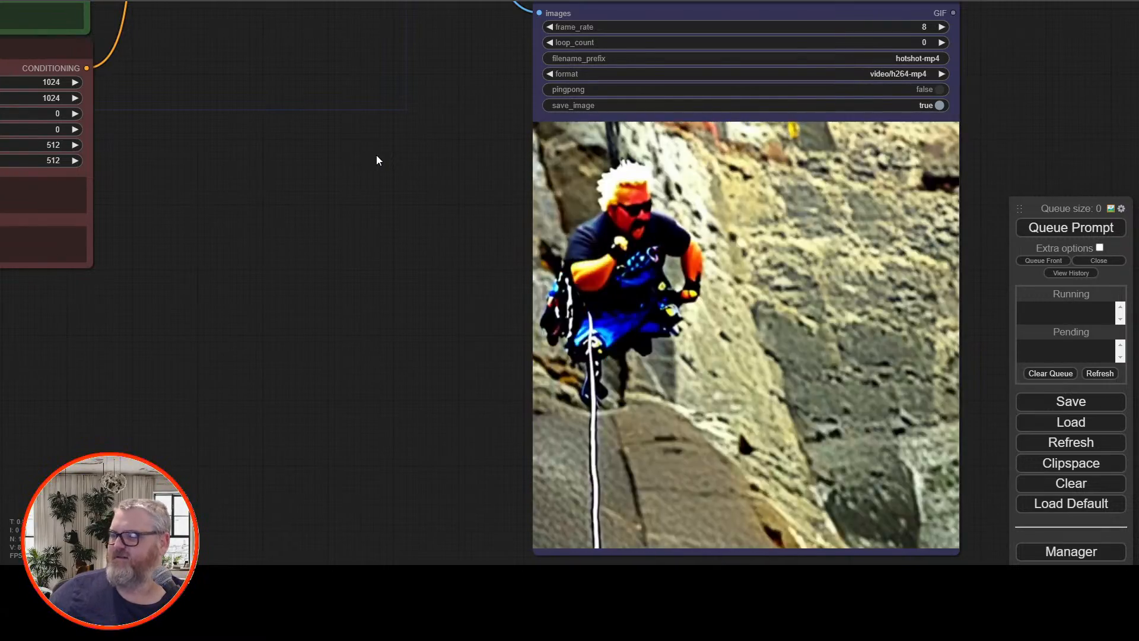
scroll(374, 178, down, 8)
drag(369, 200, 516, 408)
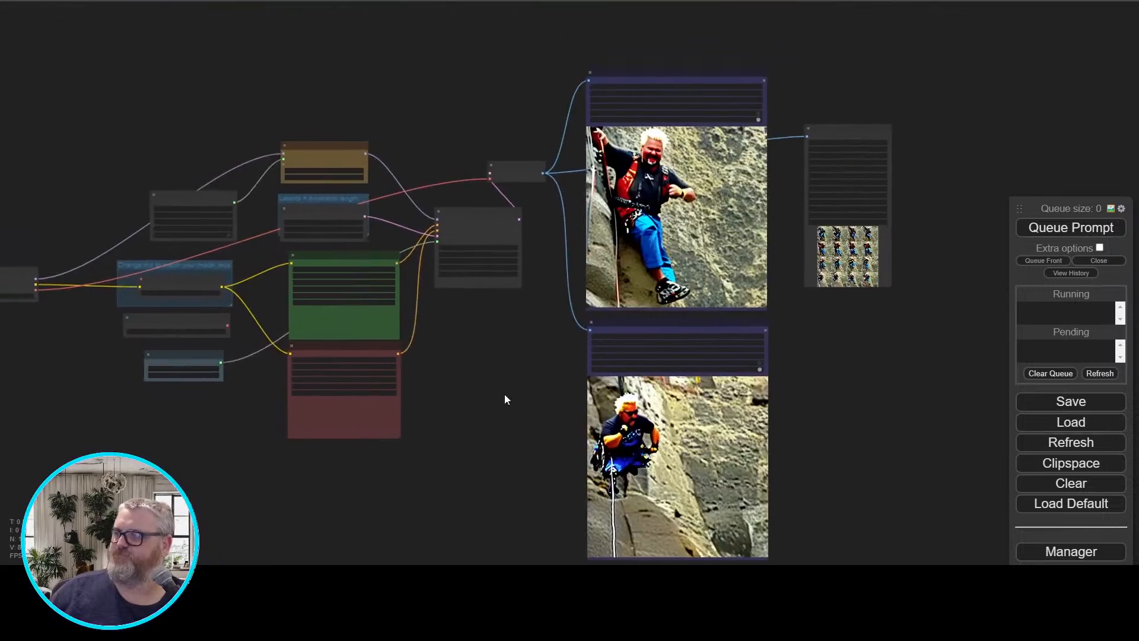
scroll(494, 375, up, 6)
drag(480, 363, 320, 483)
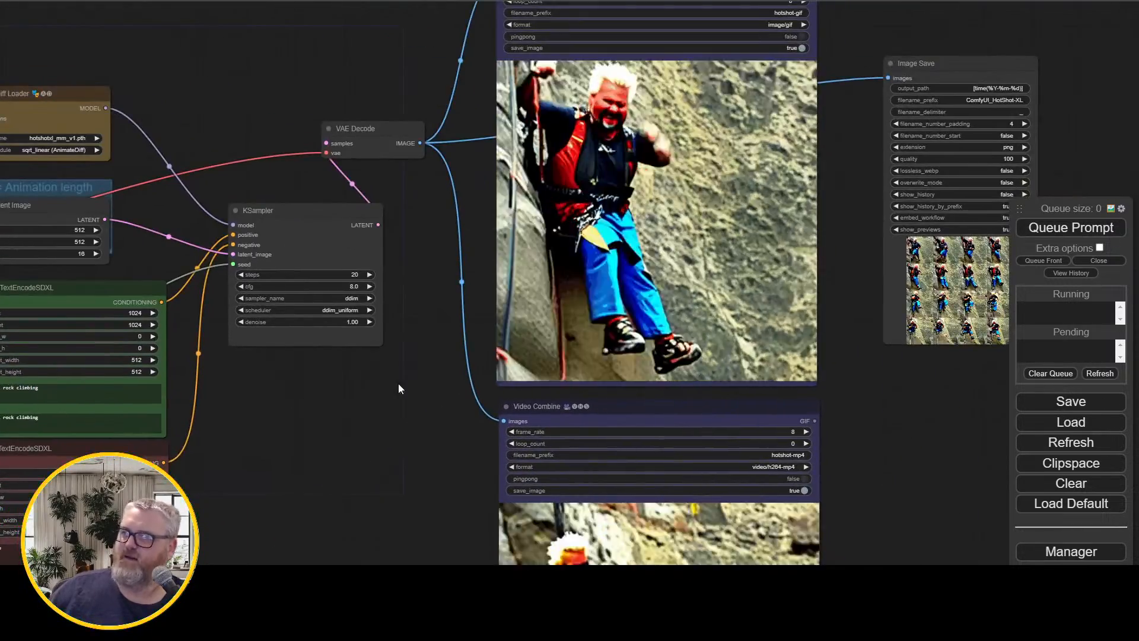
Change both texts of the positive CLIPTextEncodeSDXL node to "guy fieri bungee jumping"
drag(397, 383, 697, 402)
scroll(309, 473, up, 2)
click(464, 417)
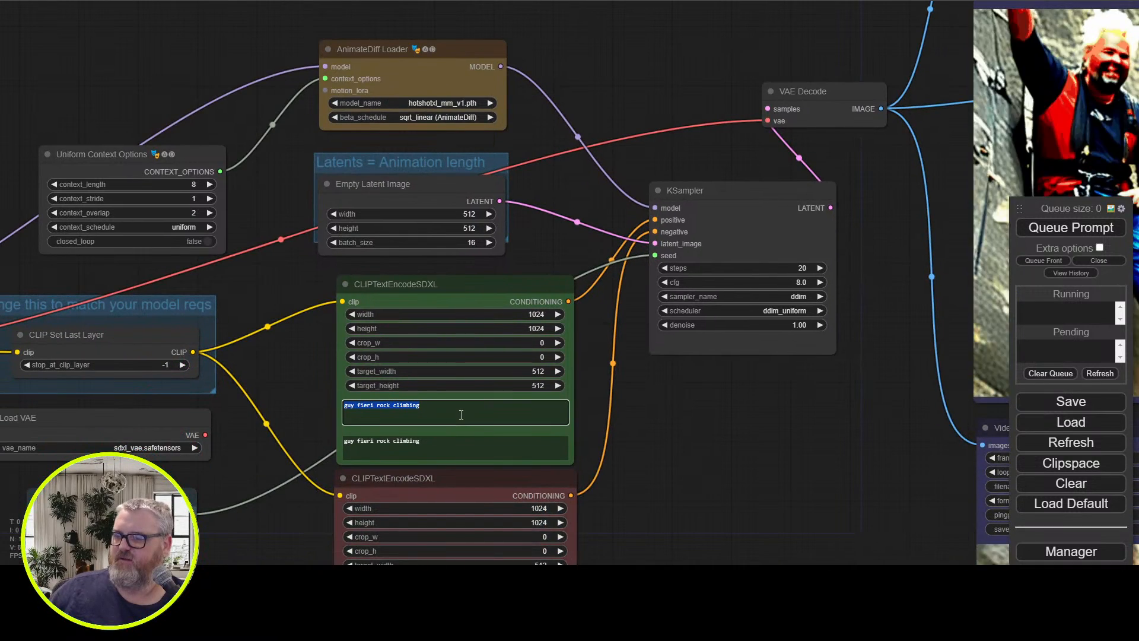
key(BackSpace)
key(BackSpace)
key(BackSpace)
key(BackSpace)
key(BackSpace)
key(BackSpace)
key(BackSpace)
key(BackSpace)
key(BackSpace)
key(BackSpace)
key(BackSpace)
key(BackSpace)
key(BackSpace)
key(BackSpace)
key(BackSpace)
key(BackSpace)
key(BackSpace)
key(BackSpace)
key(BackSpace)
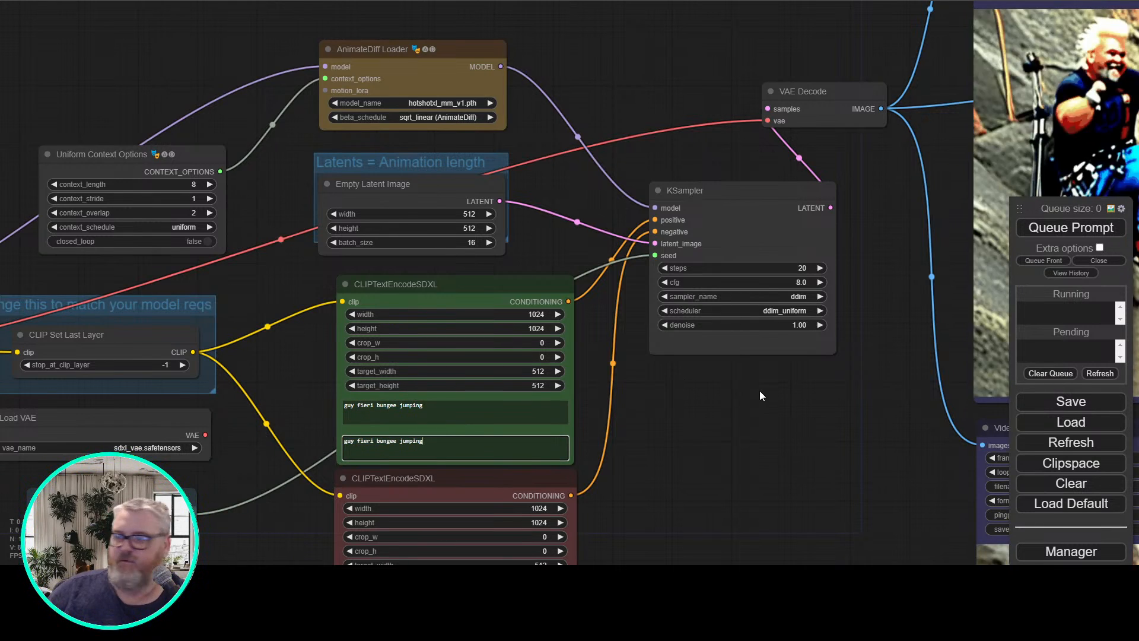
Switch to the Hotshot-XL README in the browser and check the table of supported aspect ratios and sizes
drag(760, 393, 449, 473)
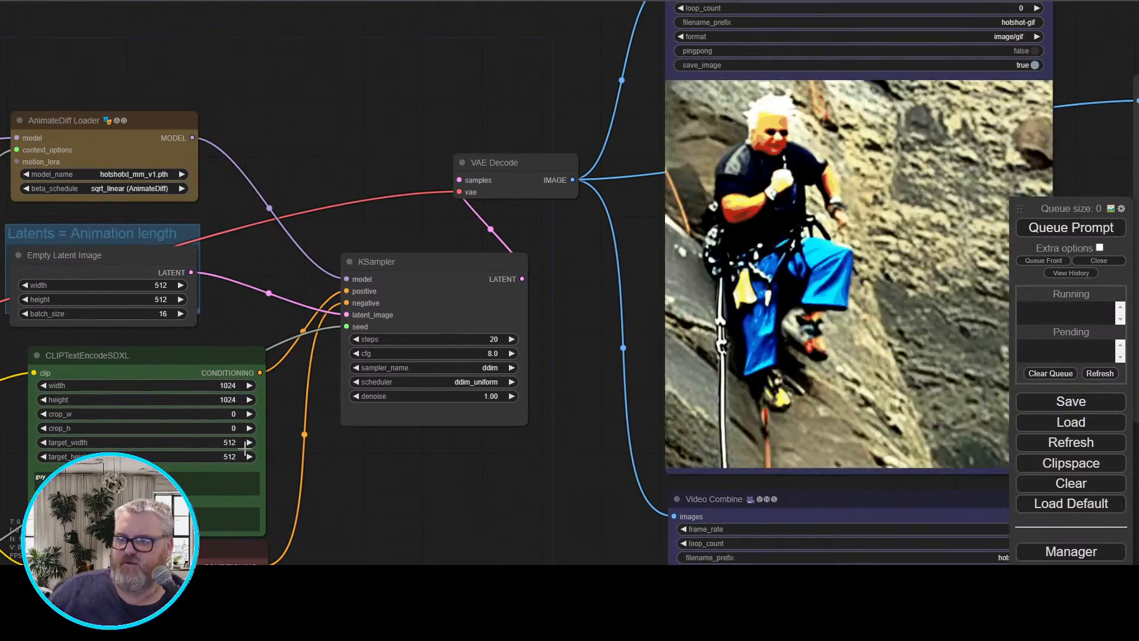
drag(512, 516, 537, 449)
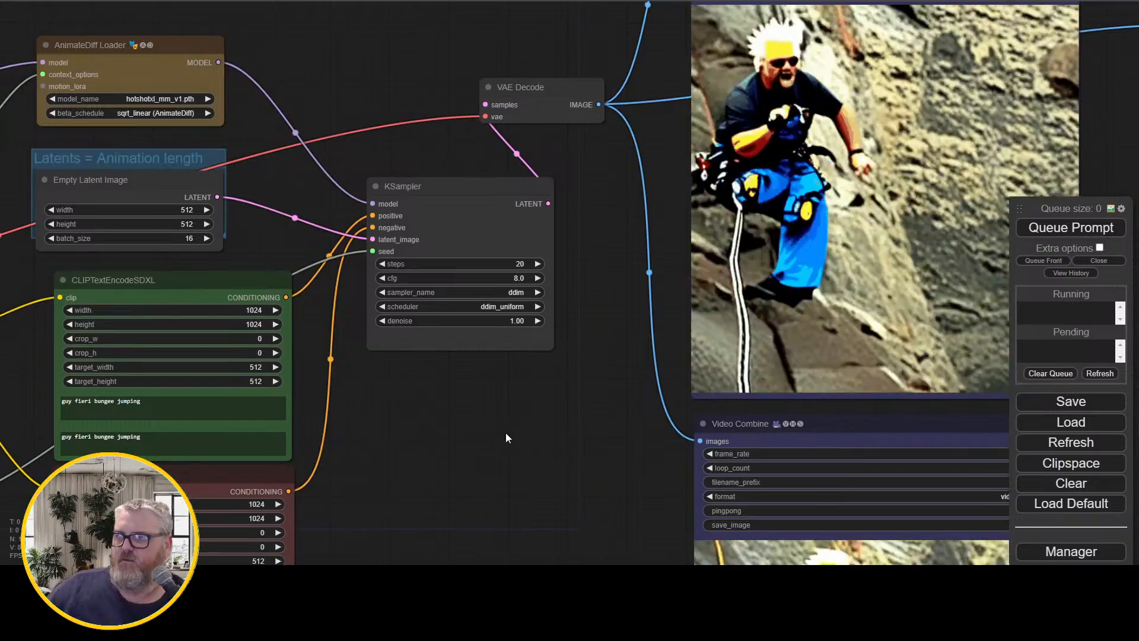
drag(415, 434, 608, 448)
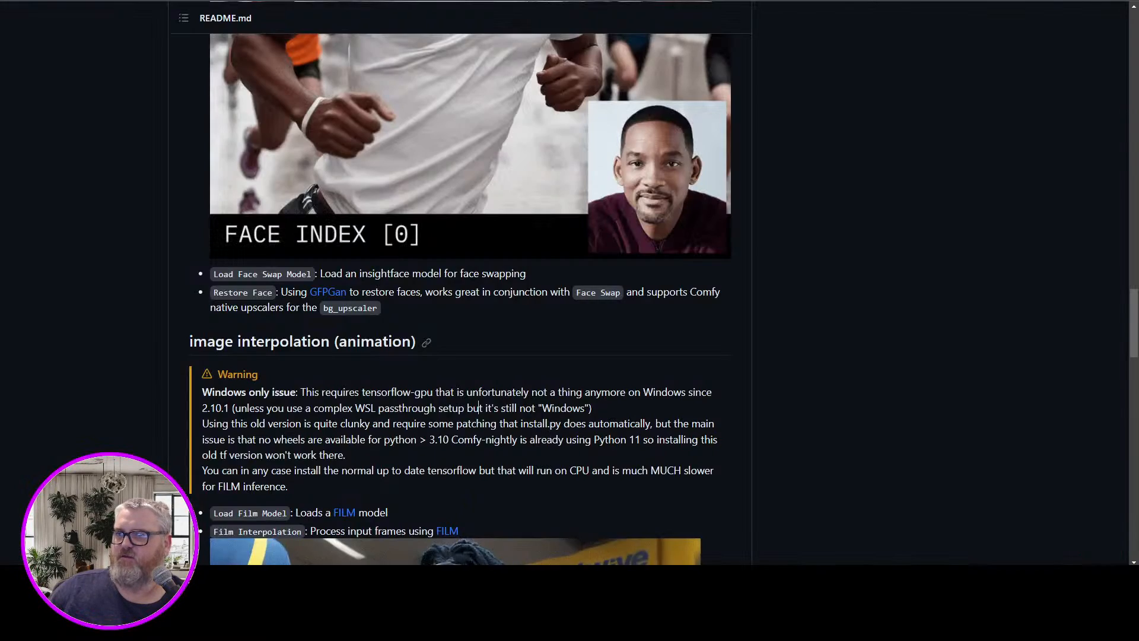
scroll(247, 265, down, 5)
scroll(246, 265, down, 5)
scroll(249, 267, up, 2)
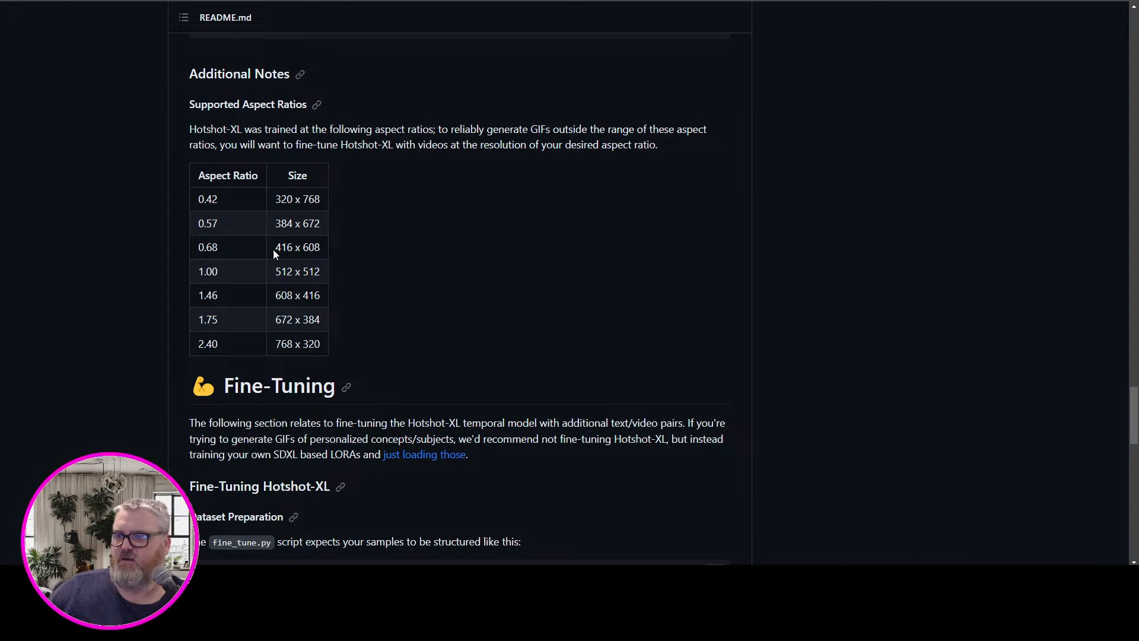
drag(274, 247, 302, 246)
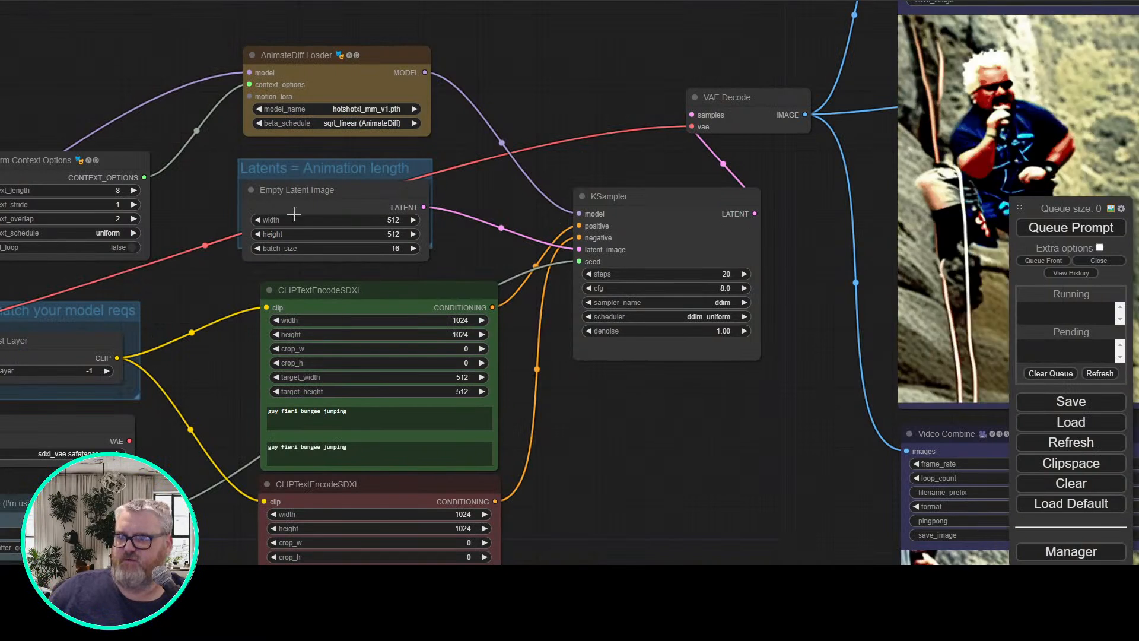
Set the Empty Latent Image size and the target size of both CLIPTextEncodeSDXL nodes to 416 by 608, and queue the generation
click(396, 220)
key(Return)
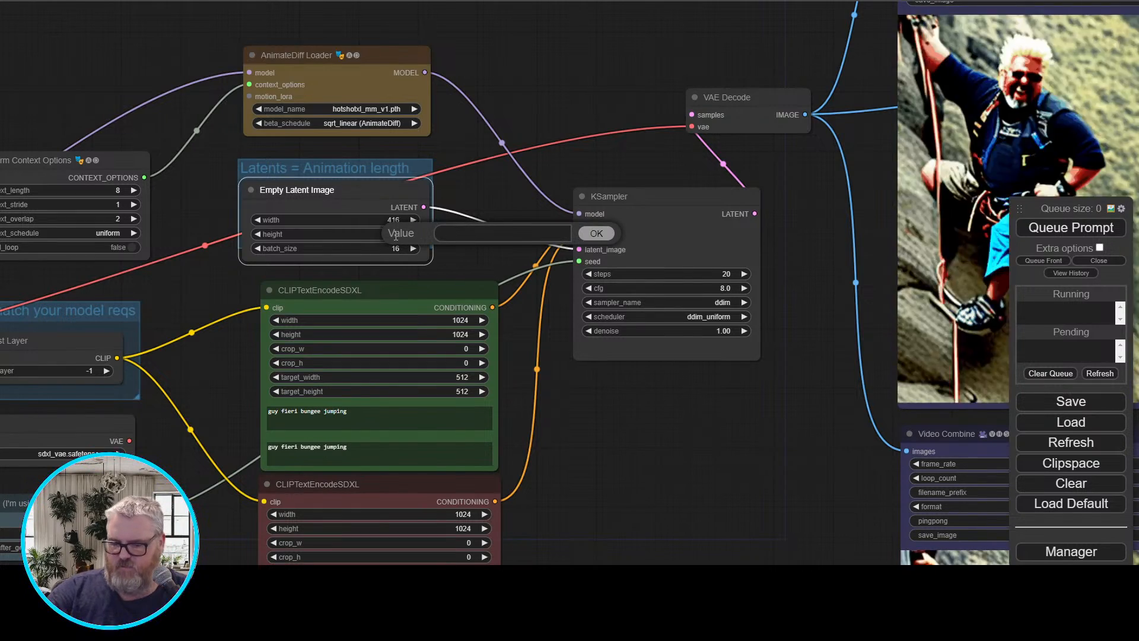
click(461, 377)
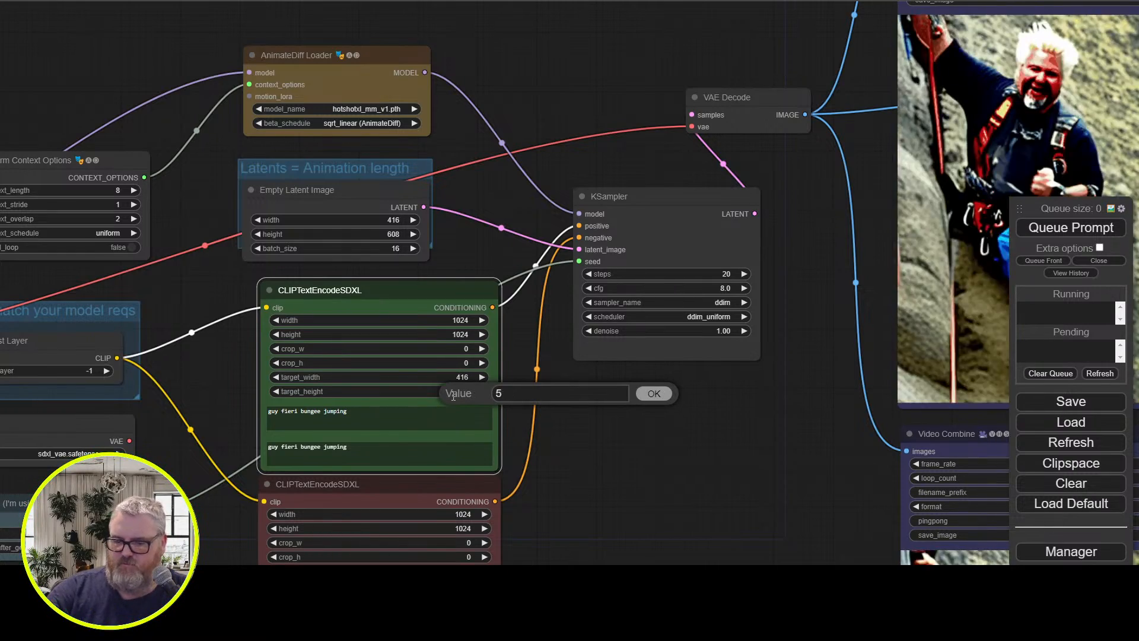
scroll(452, 395, down, 5)
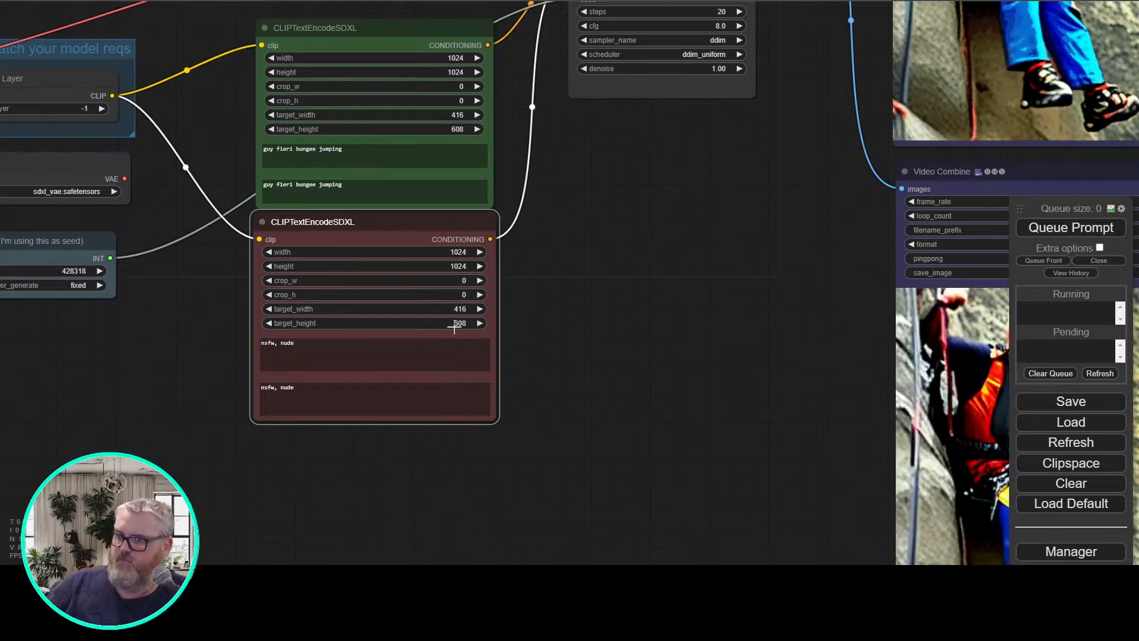
drag(659, 326, 457, 483)
scroll(580, 375, down, 3)
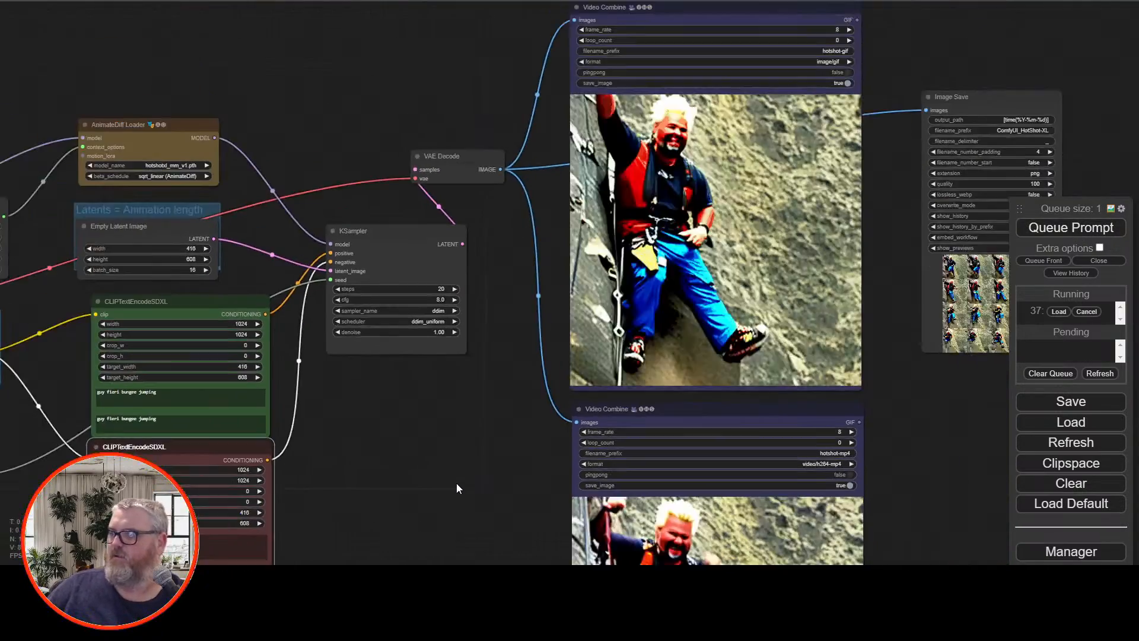
drag(484, 440, 597, 412)
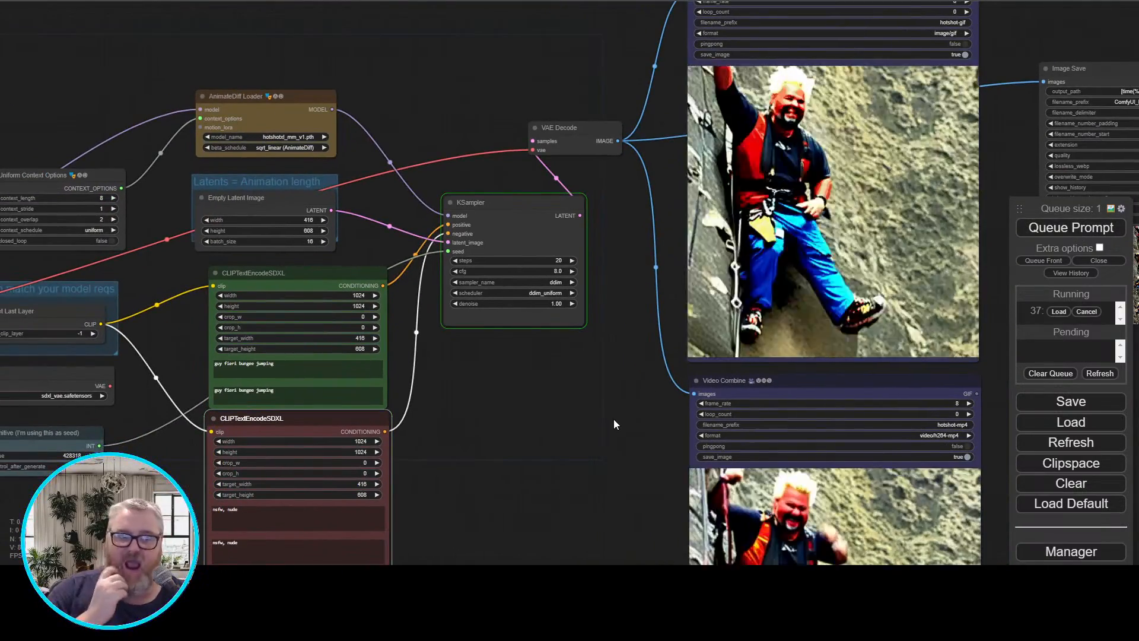
drag(611, 433, 420, 231)
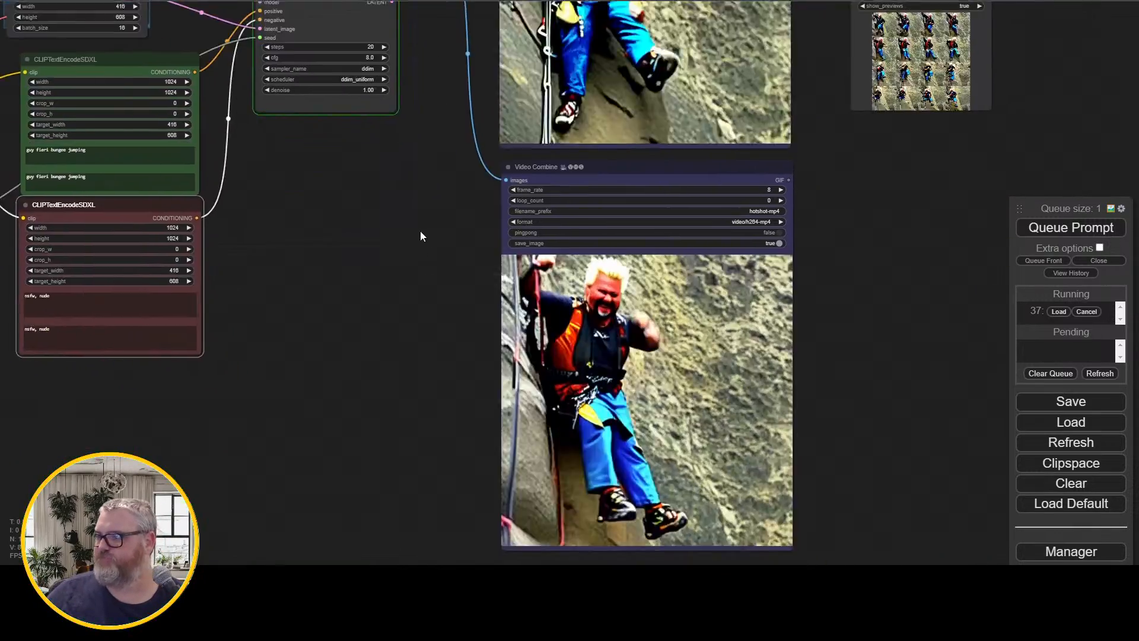
scroll(433, 272, up, 4)
drag(433, 272, 360, 159)
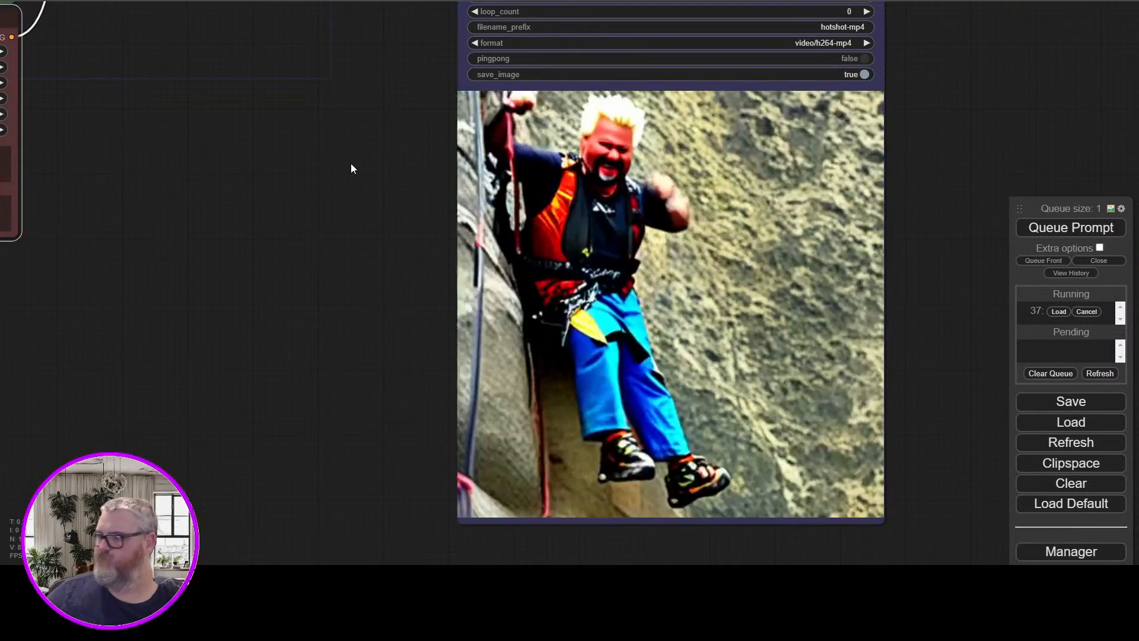
drag(215, 126, 552, 451)
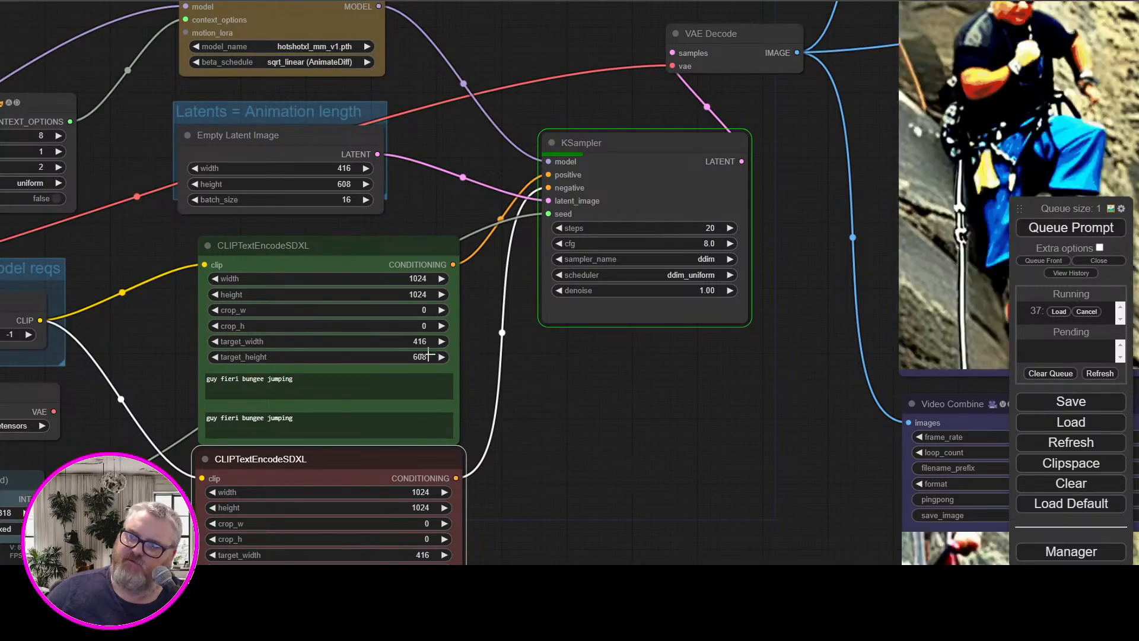
scroll(479, 437, down, 2)
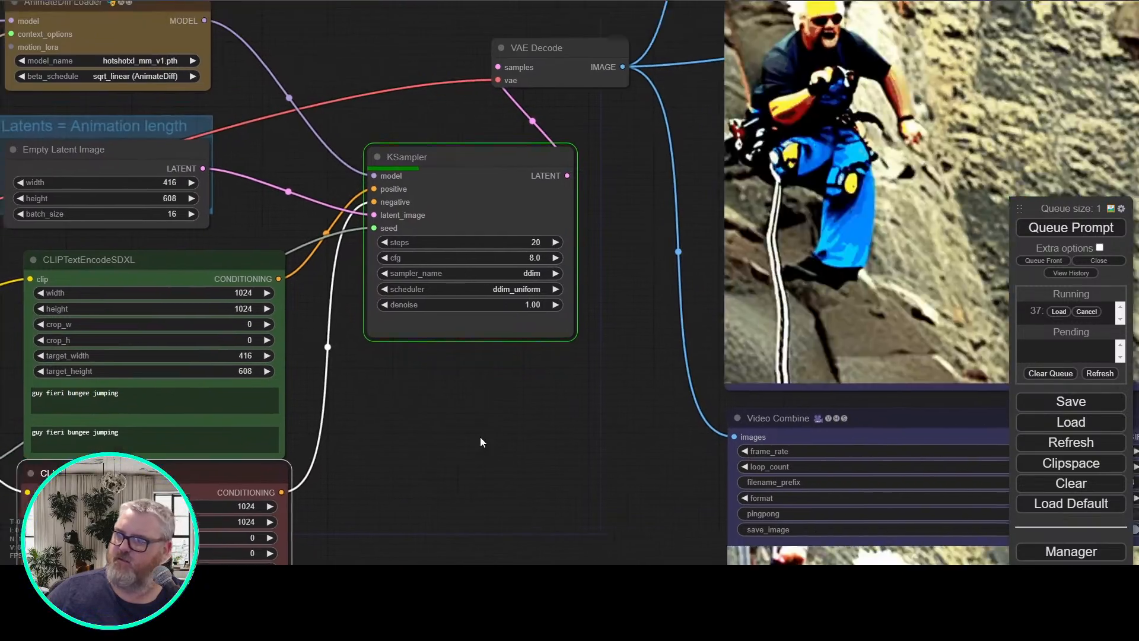
Follow the sampling and examine the bungee jumping animation in the Video Combine previews
scroll(479, 436, down, 1)
drag(481, 437, 487, 407)
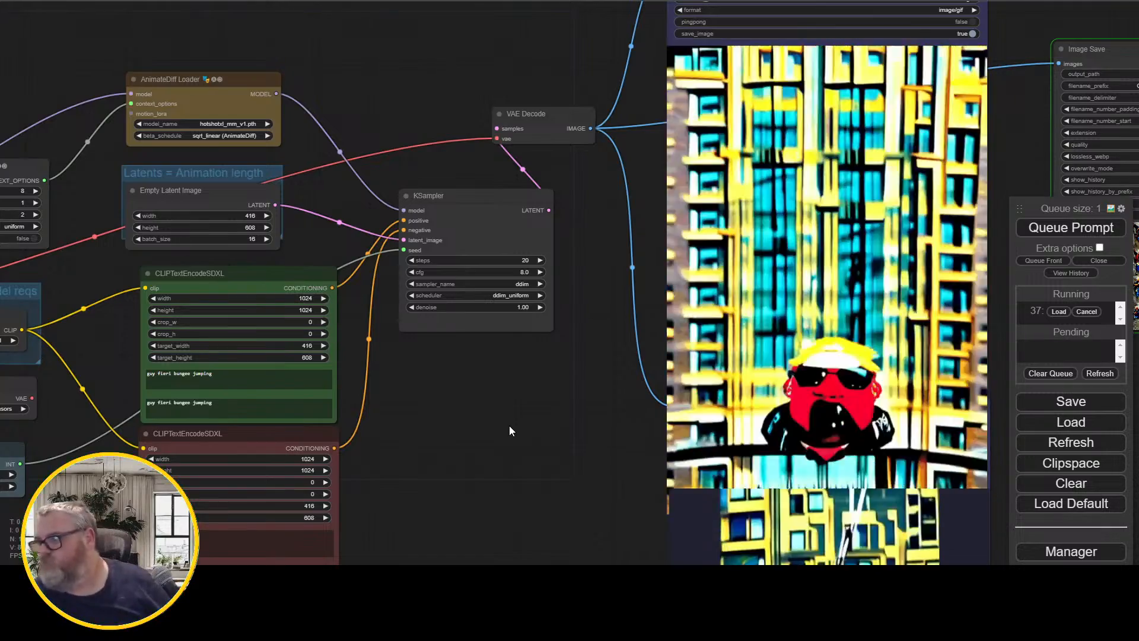
scroll(493, 443, down, 3)
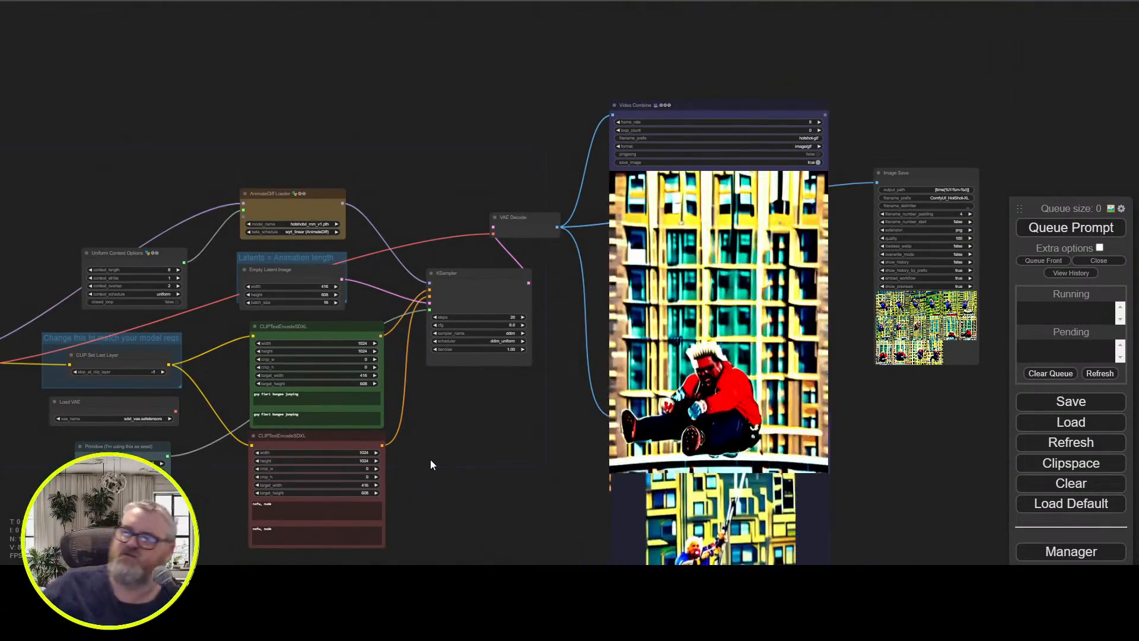
drag(430, 465, 471, 291)
drag(508, 339, 524, 476)
Set the target width and target height of the positive CLIPTextEncodeSDXL node to 512
scroll(523, 465, up, 4)
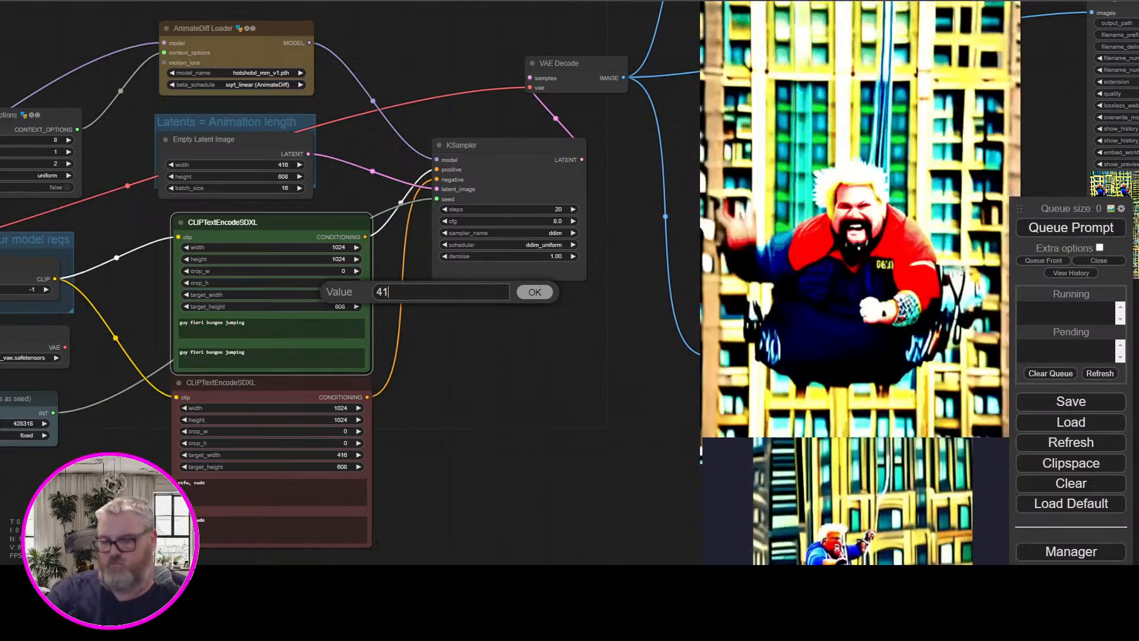
key(BackSpace)
key(BackSpace)
text(512)
key(Return)
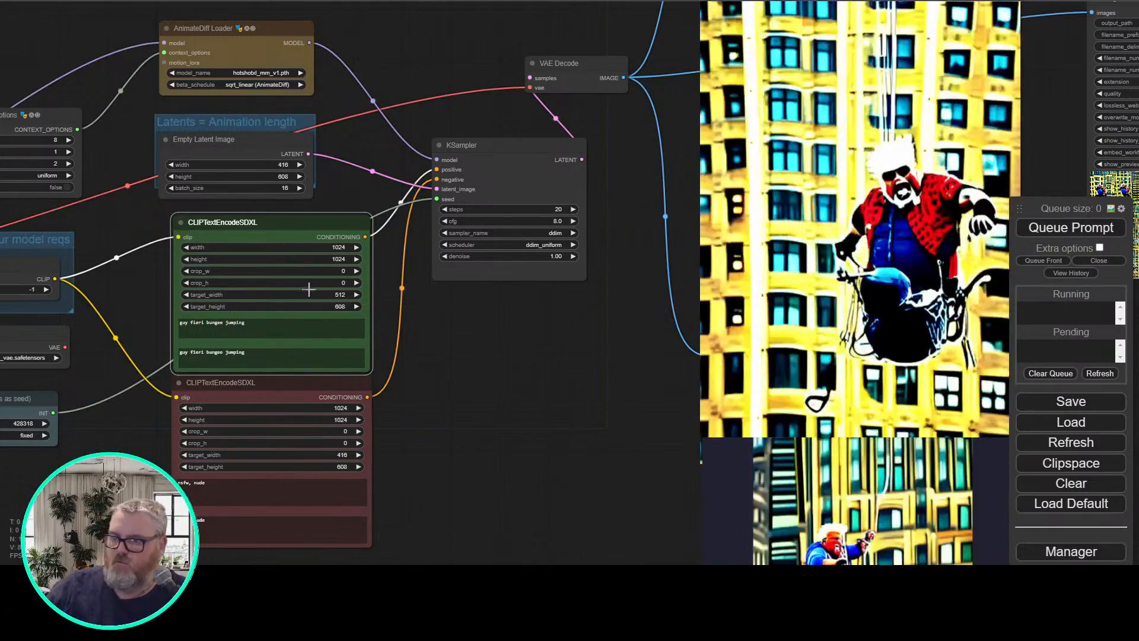
click(342, 307)
key(BackSpace)
key(BackSpace)
key(BackSpace)
text(512)
key(Return)
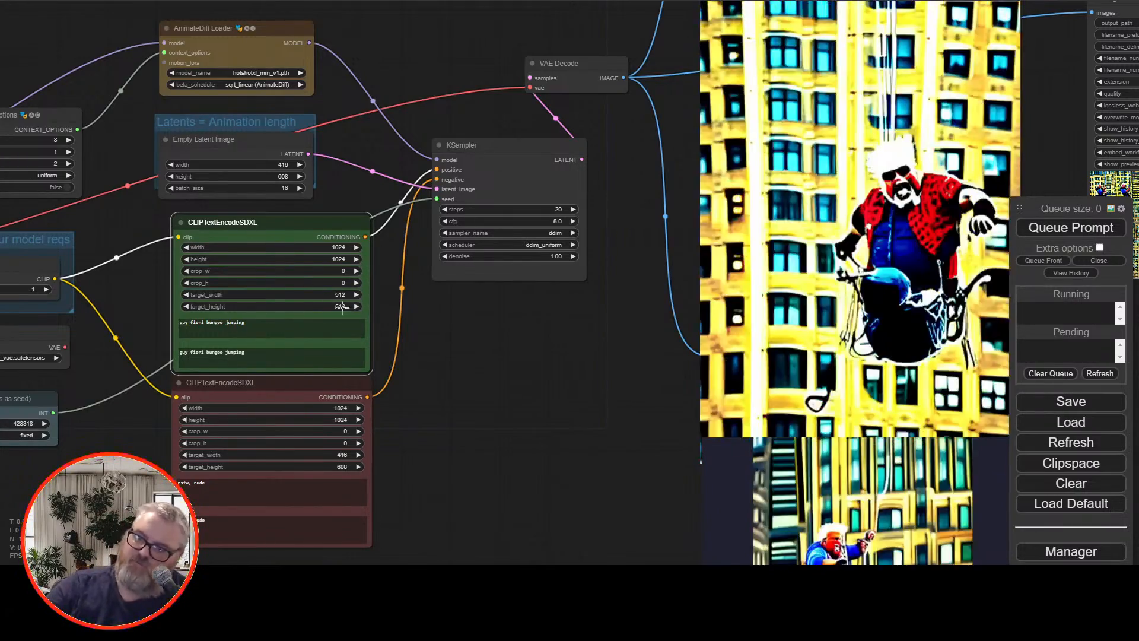
Set the target width and target height of the negative CLIPTextEncodeSDXL node to 512
click(347, 455)
key(BackSpace)
text(5)
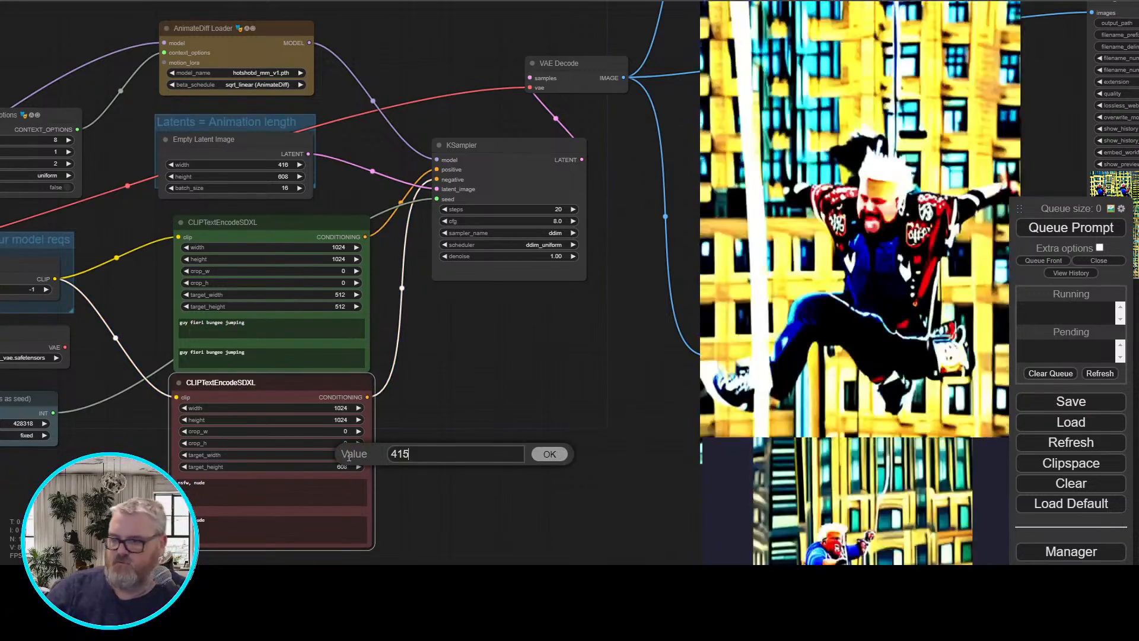
key(BackSpace)
key(BackSpace)
key(BackSpace)
text(512)
key(Return)
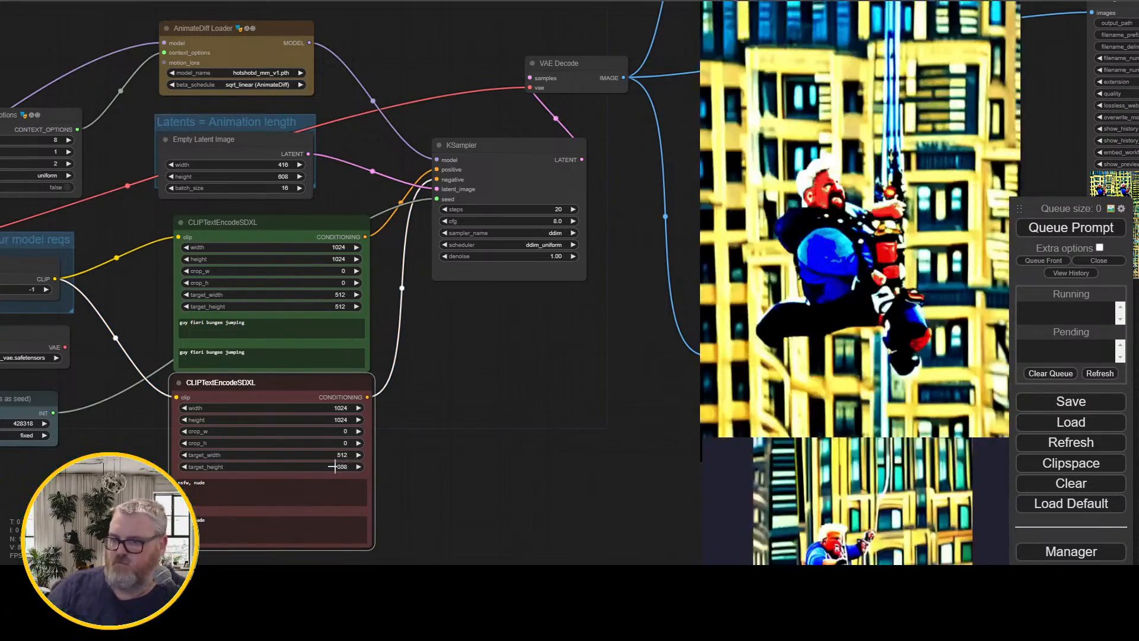
click(336, 466)
key(BackSpace)
key(BackSpace)
key(BackSpace)
text(512)
key(Return)
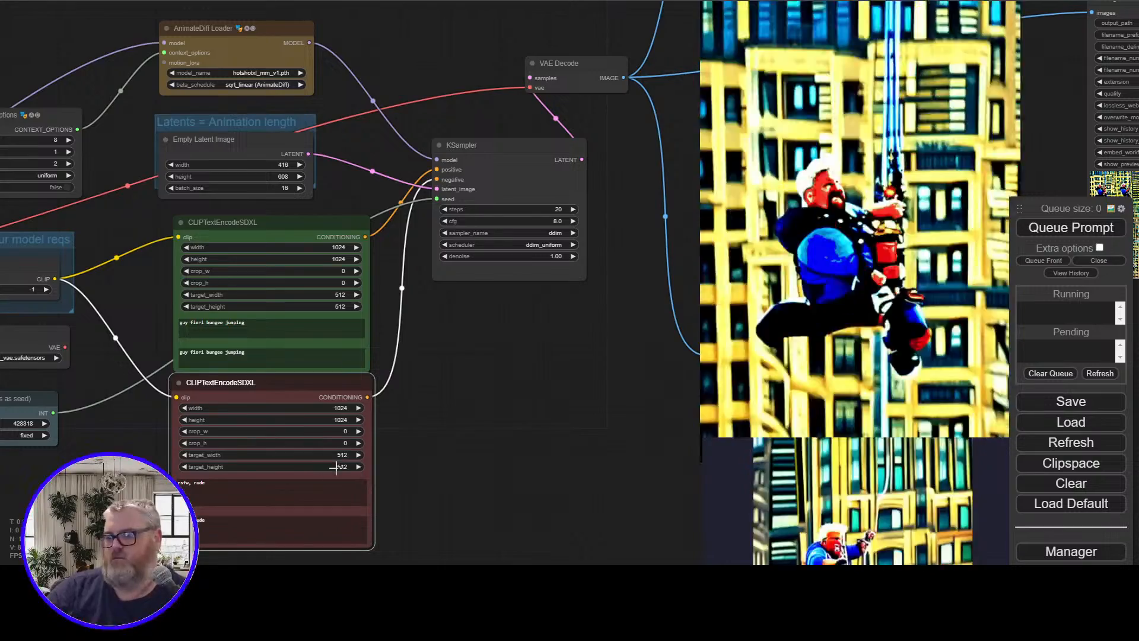
Set the Empty Latent Image width and height to 512 and queue the generation
click(284, 165)
key(BackSpace)
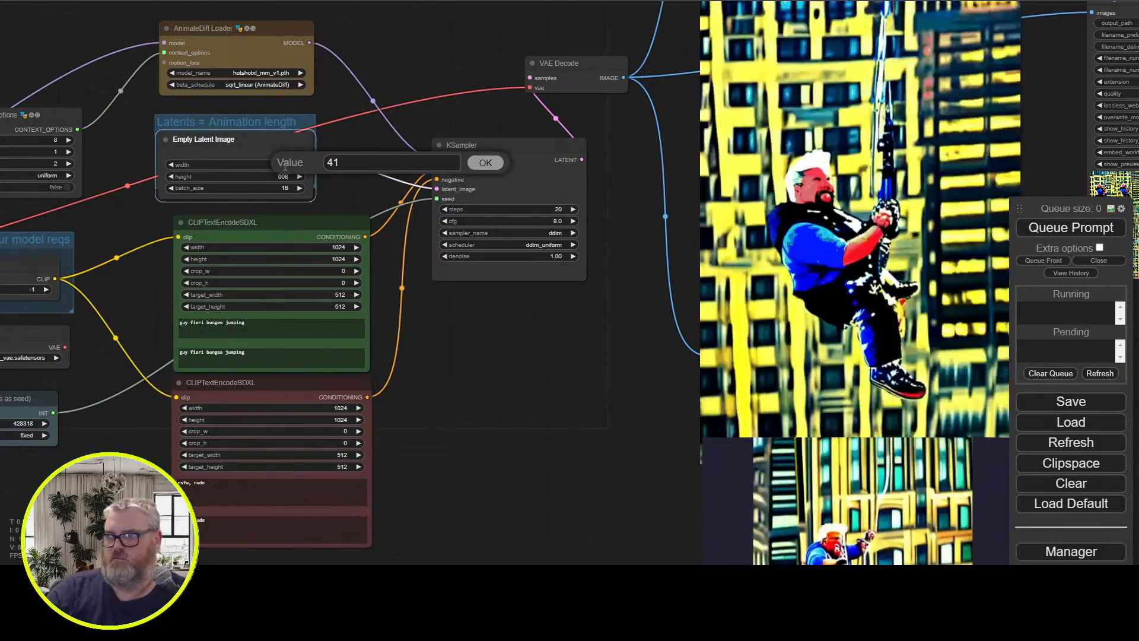
key(BackSpace)
key(BackSpace)
text(512)
key(Return)
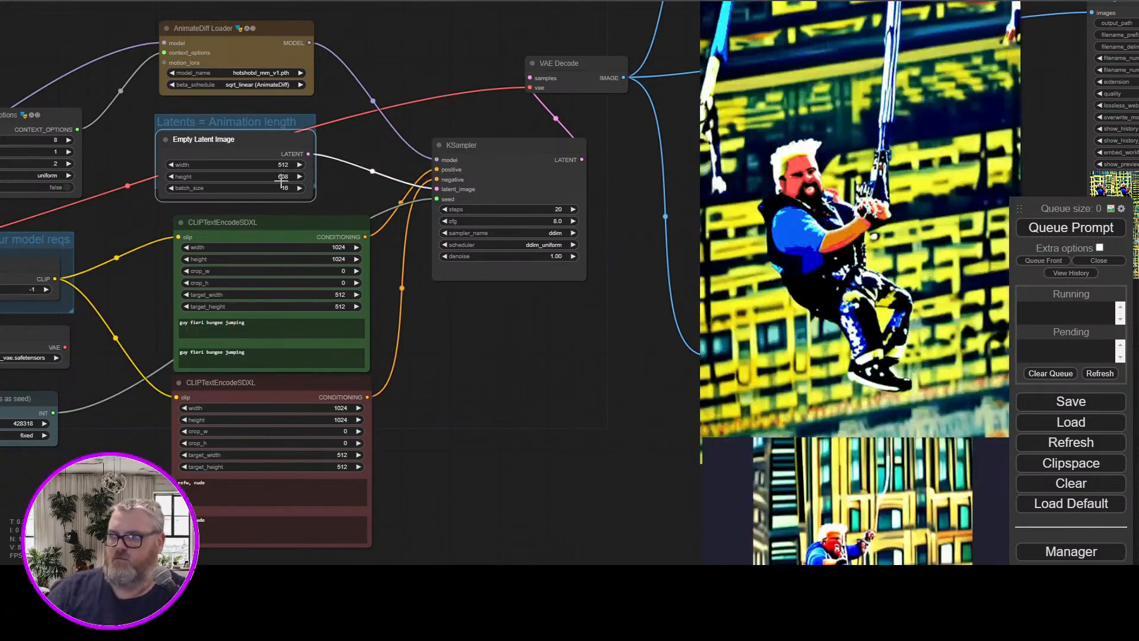
click(281, 177)
key(BackSpace)
key(BackSpace)
key(BackSpace)
text(512)
key(Return)
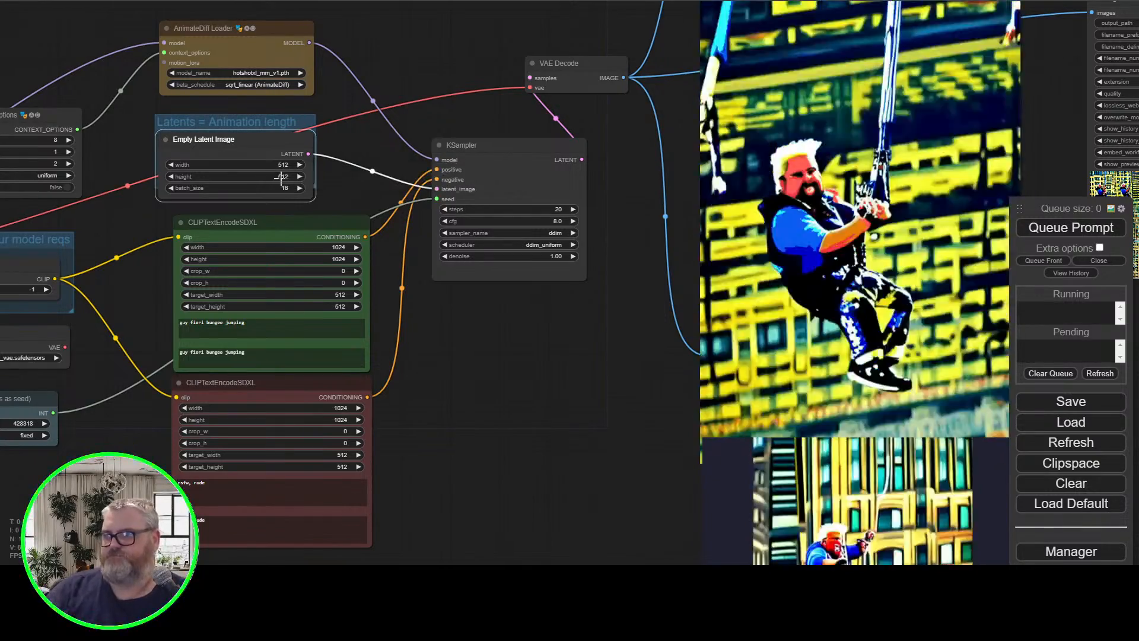
click(1042, 227)
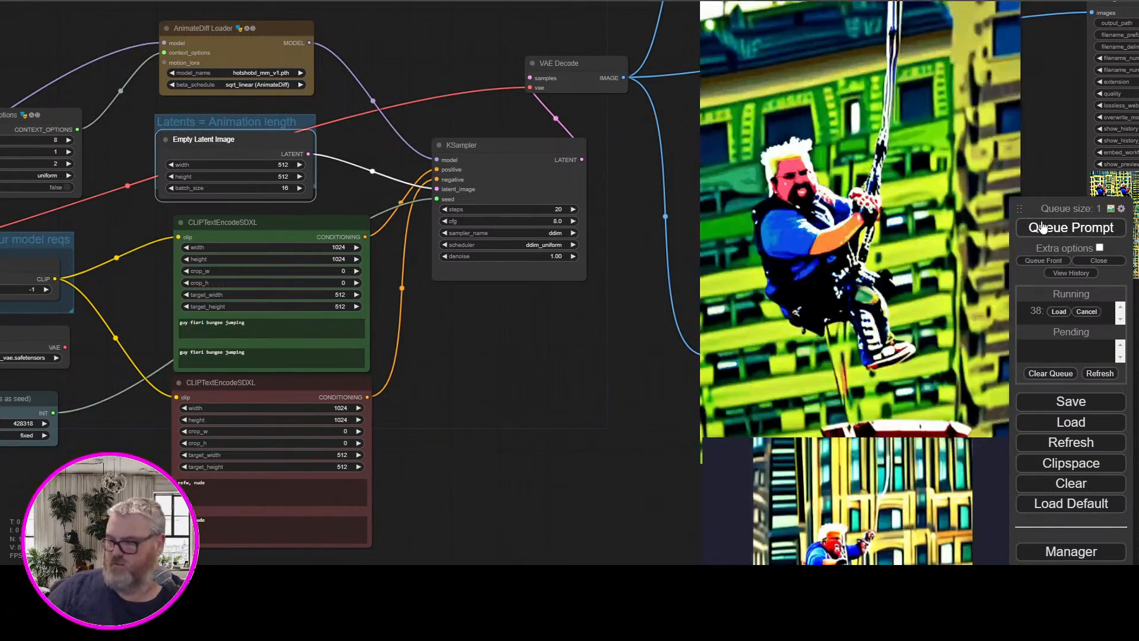
Enlarge the first frame in the Image Save preview, examine it, and return to the thumbnail grid
scroll(627, 309, down, 5)
drag(613, 353, 439, 314)
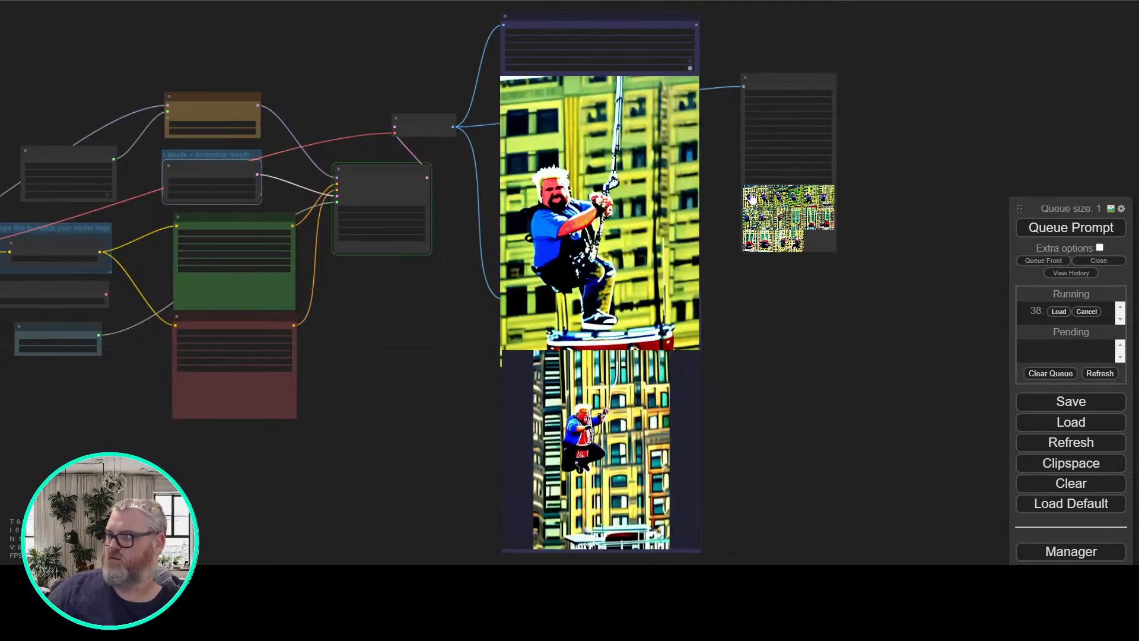
scroll(752, 199, up, 10)
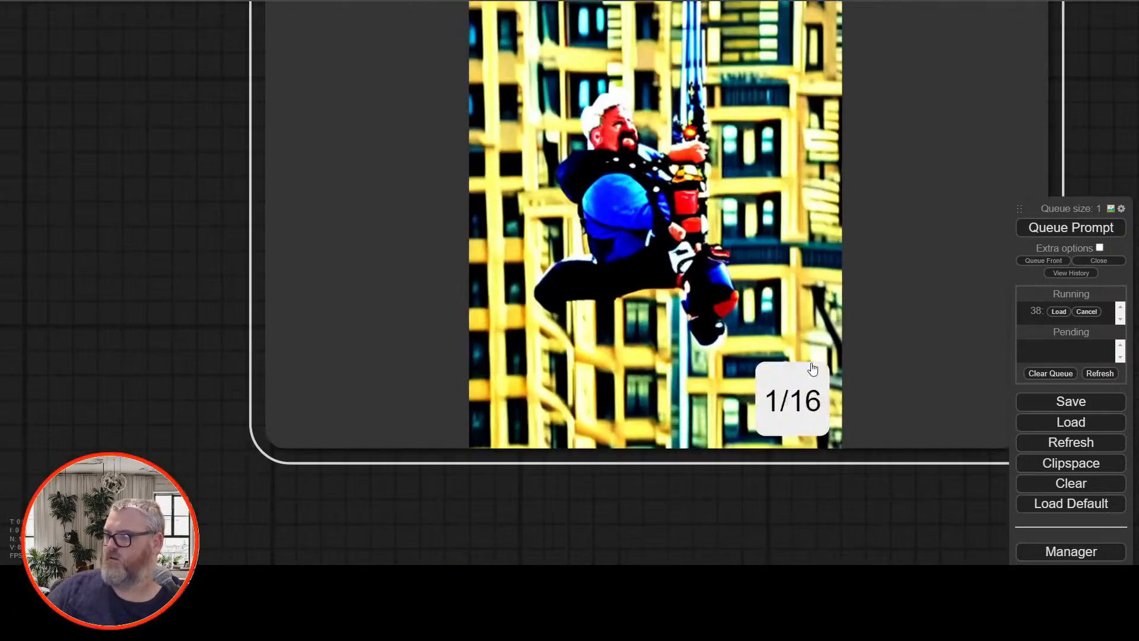
drag(671, 528, 586, 626)
mouse_move(1013, 141)
mouse_down()
mouse_move(1002, 188)
mouse_move(1004, 159)
mouse_up()
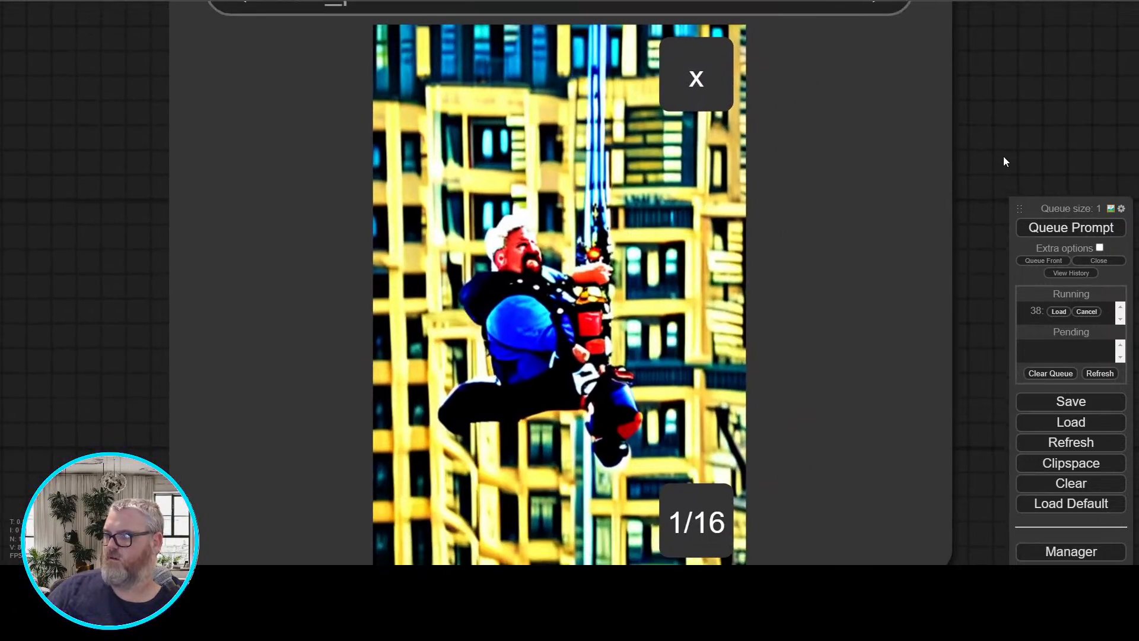
click(717, 237)
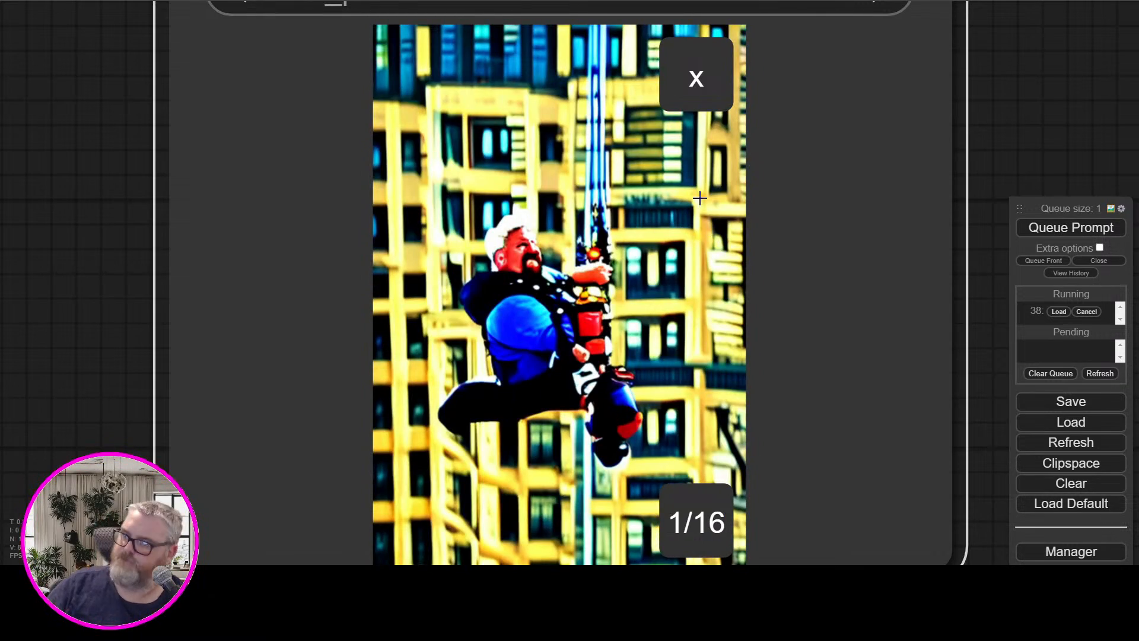
click(697, 78)
Wait for the 512 by 512 generation and examine the new bungee jumping animation in the Video Combine previews
scroll(226, 221, down, 11)
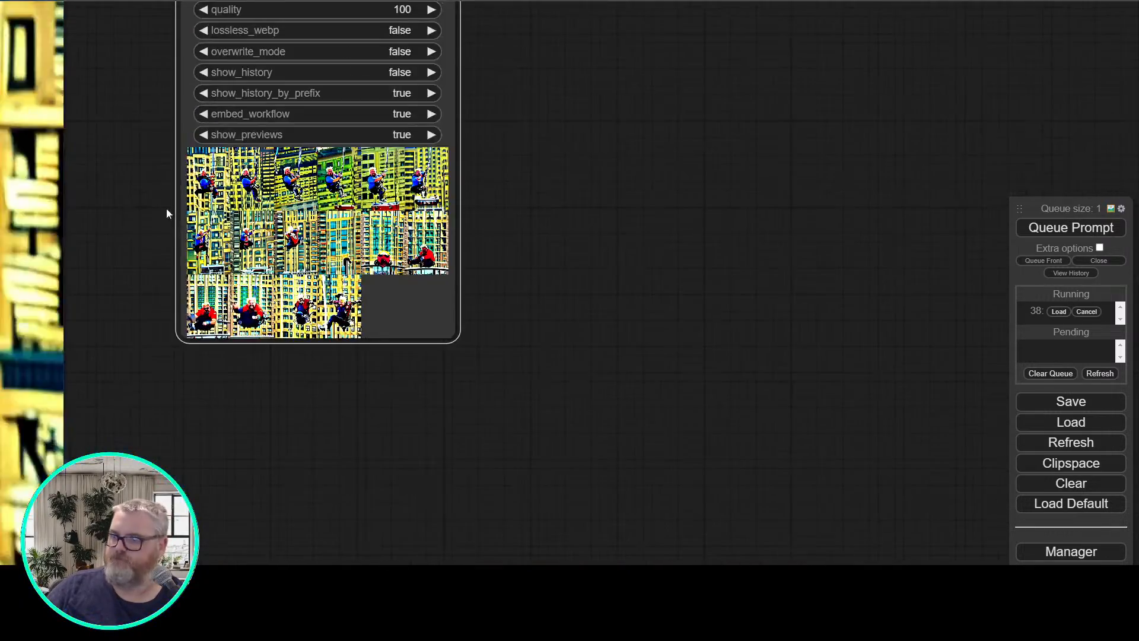
drag(168, 213, 899, 284)
scroll(119, 320, down, 9)
drag(121, 384, 403, 370)
scroll(359, 363, up, 3)
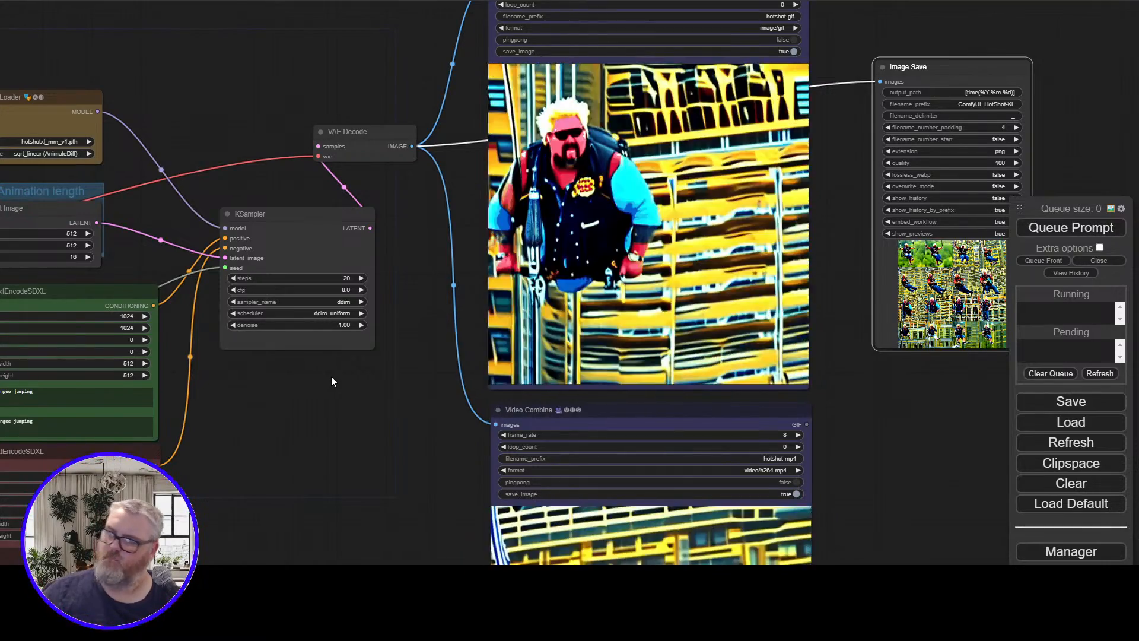
scroll(374, 374, down, 2)
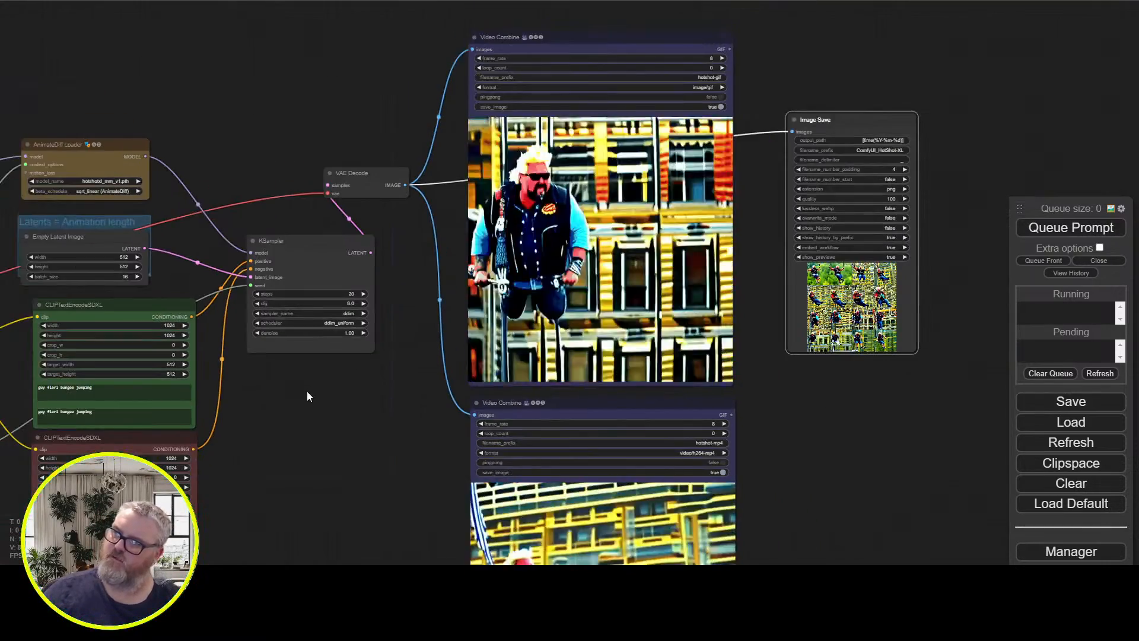
Change both texts of the positive CLIPTextEncodeSDXL node to "guy fieri skydiving high above the city"
drag(297, 408, 578, 330)
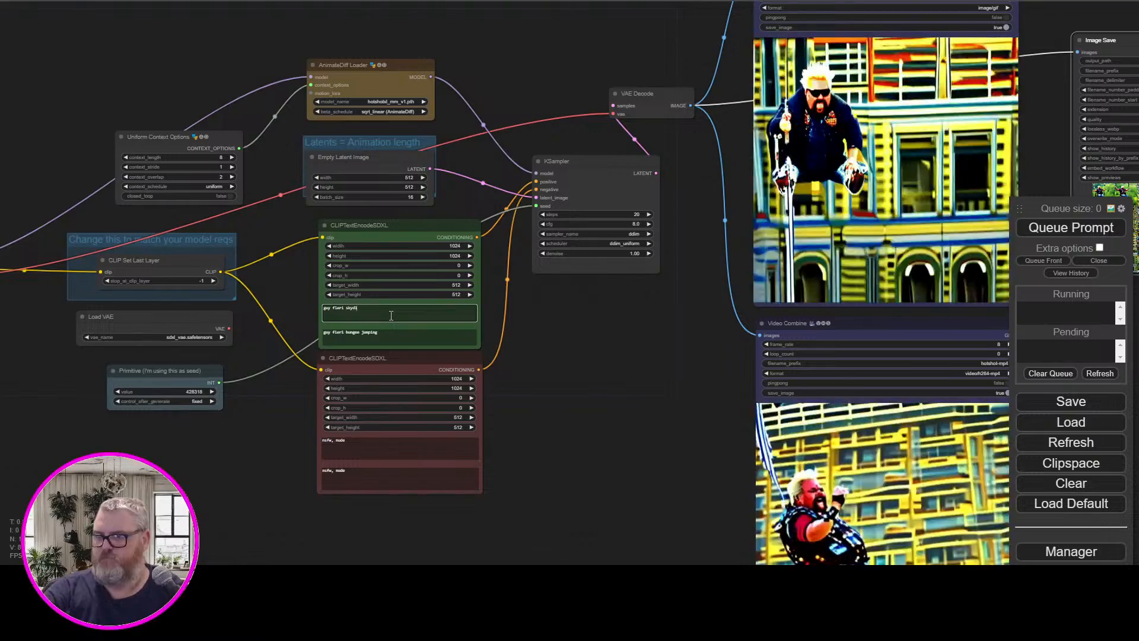
text(bove the city)
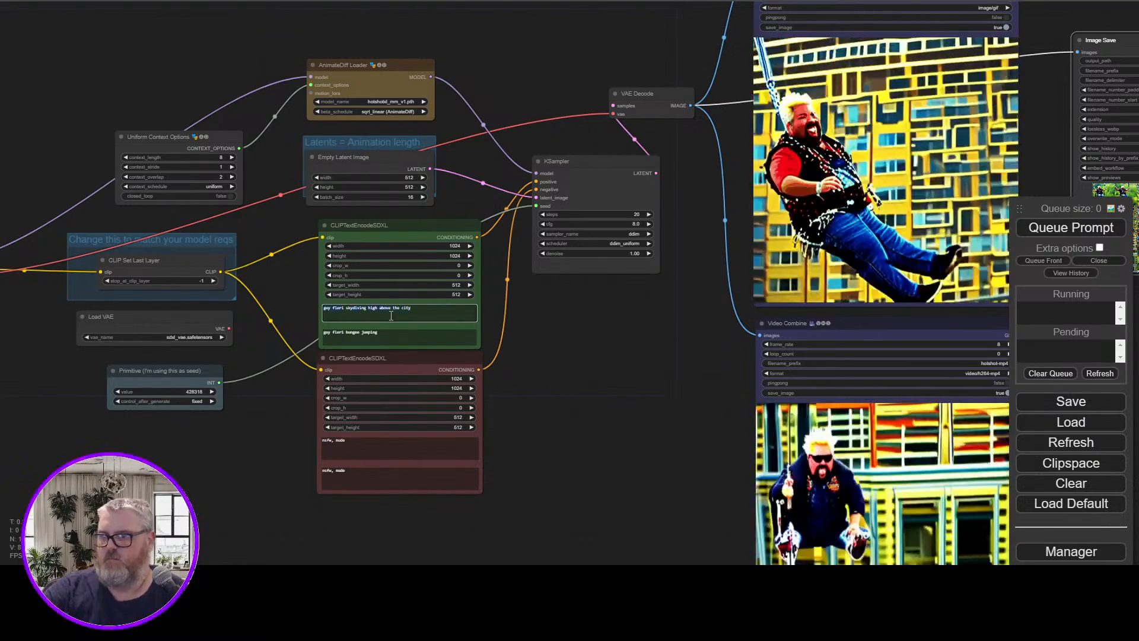
key(ctrl+a)
key(ctrl+c)
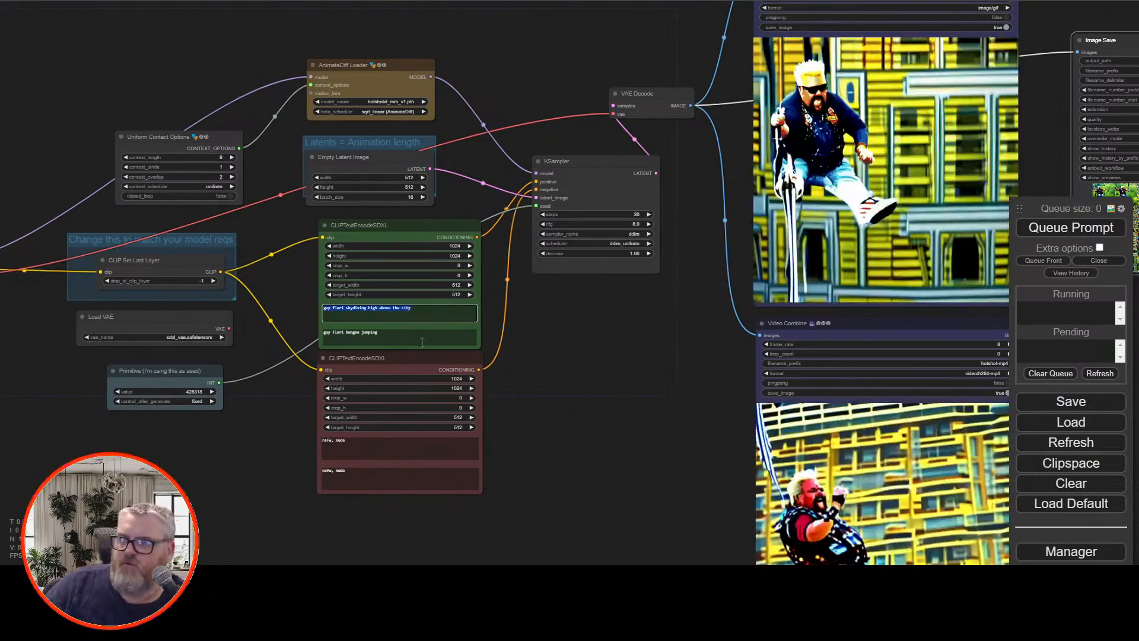
click(419, 337)
key(ctrl+a)
key(ctrl+v)
Set the Empty Latent Image batch size to 48 and queue the generation
double_click(409, 198)
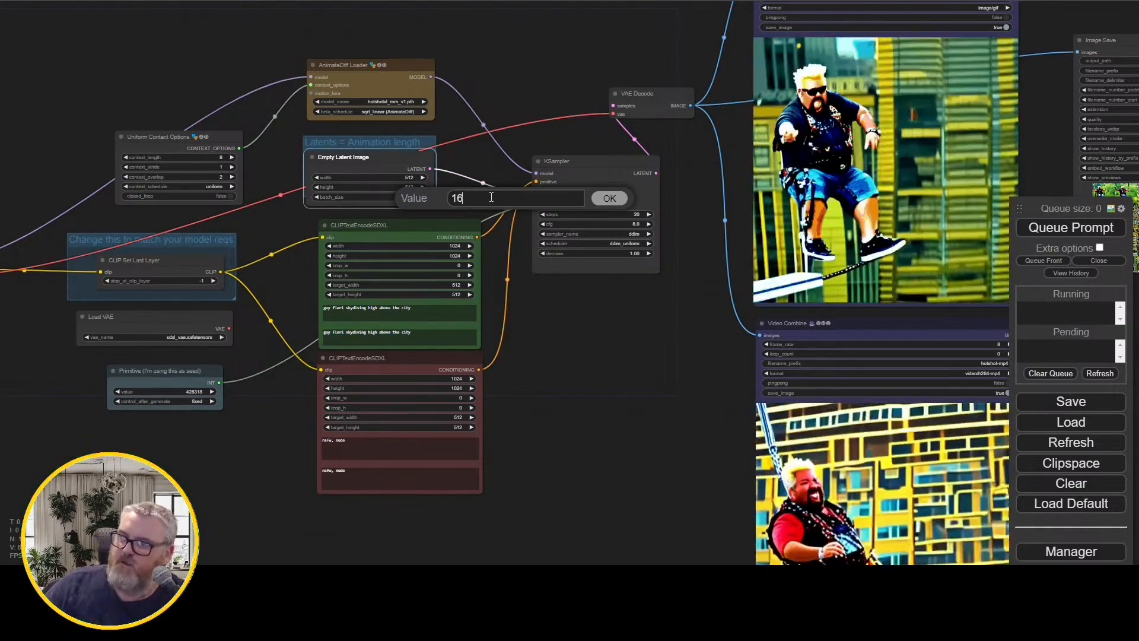
double_click(491, 196)
key(BackSpace)
text(48)
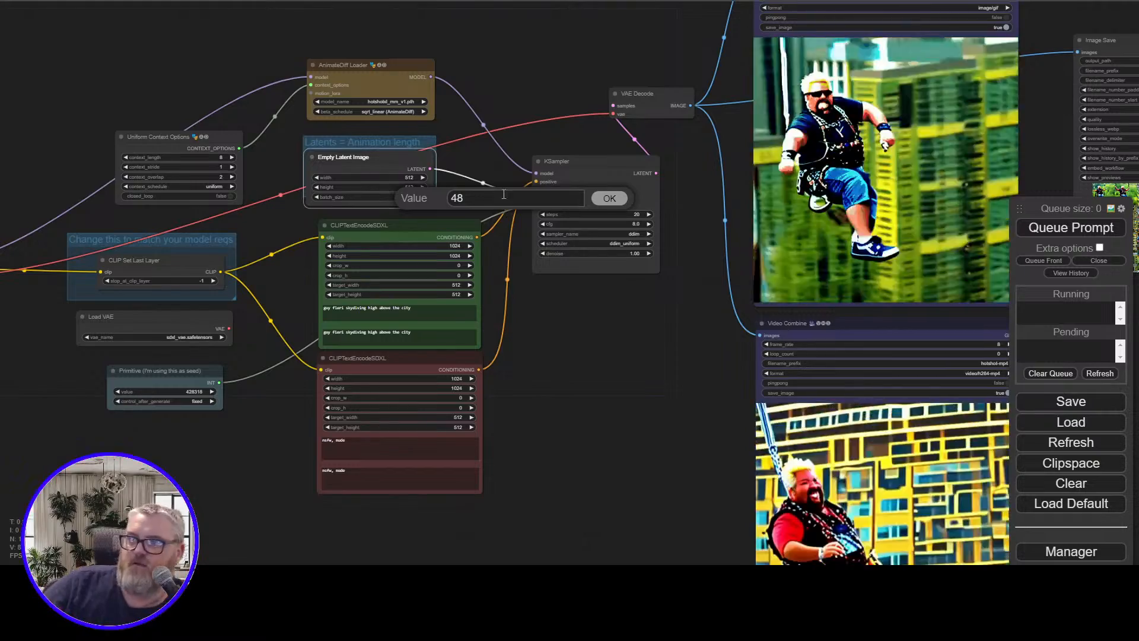
click(608, 200)
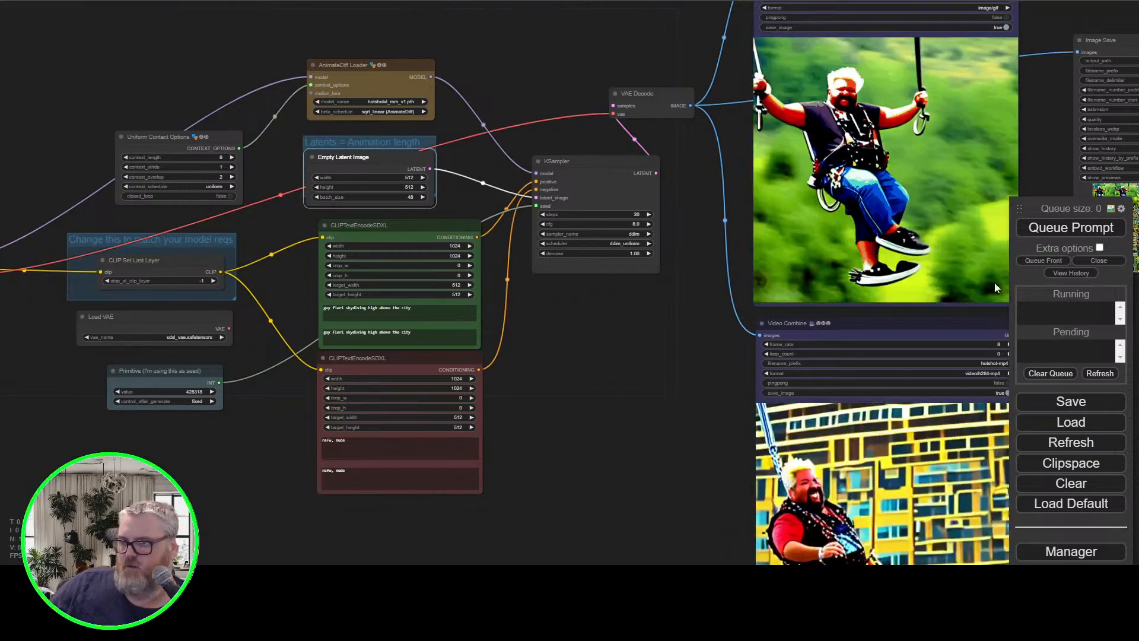
click(1044, 229)
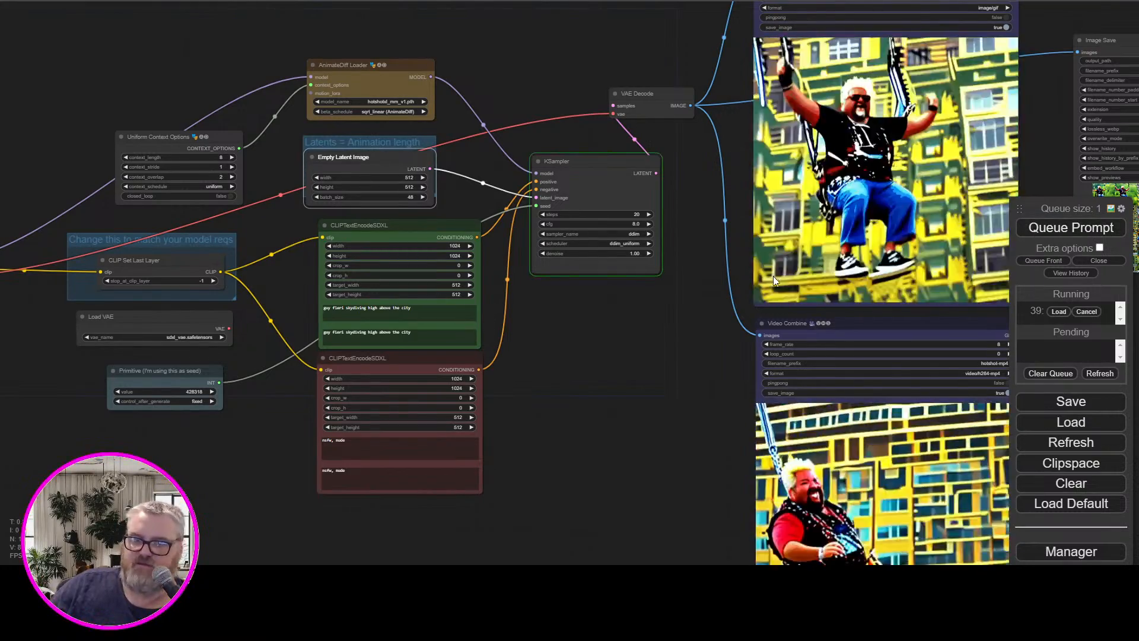
Follow the KSampler progress and review the Empty Latent Image settings that define the animation length
scroll(603, 351, up, 9)
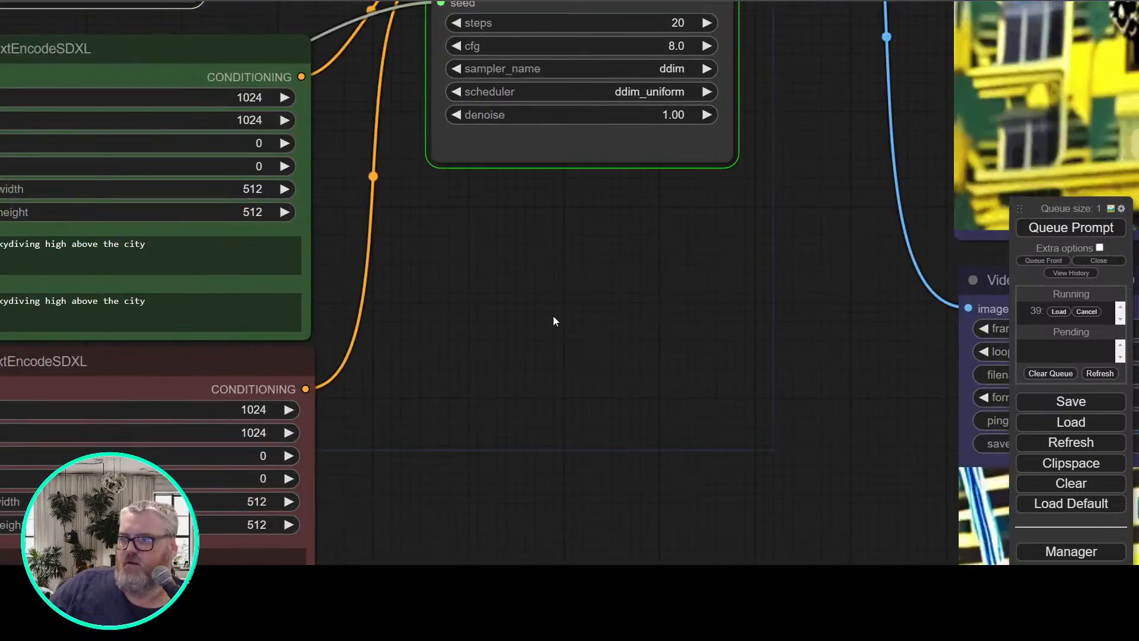
scroll(552, 314, down, 4)
drag(547, 313, 631, 555)
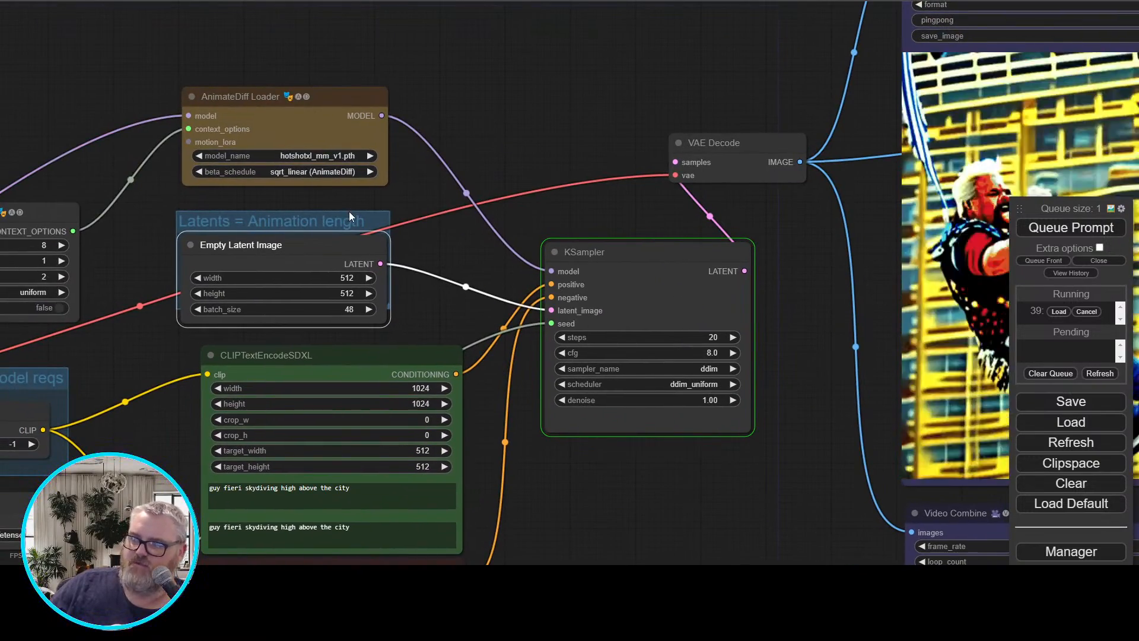
drag(517, 128, 342, 134)
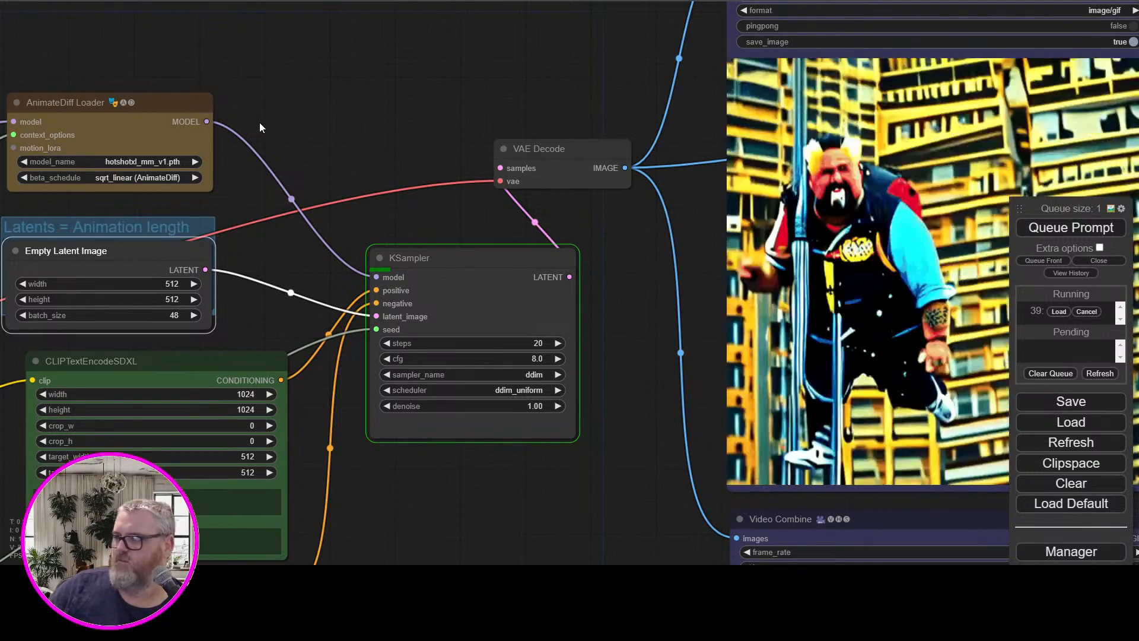
scroll(417, 85, down, 4)
drag(385, 131, 492, 115)
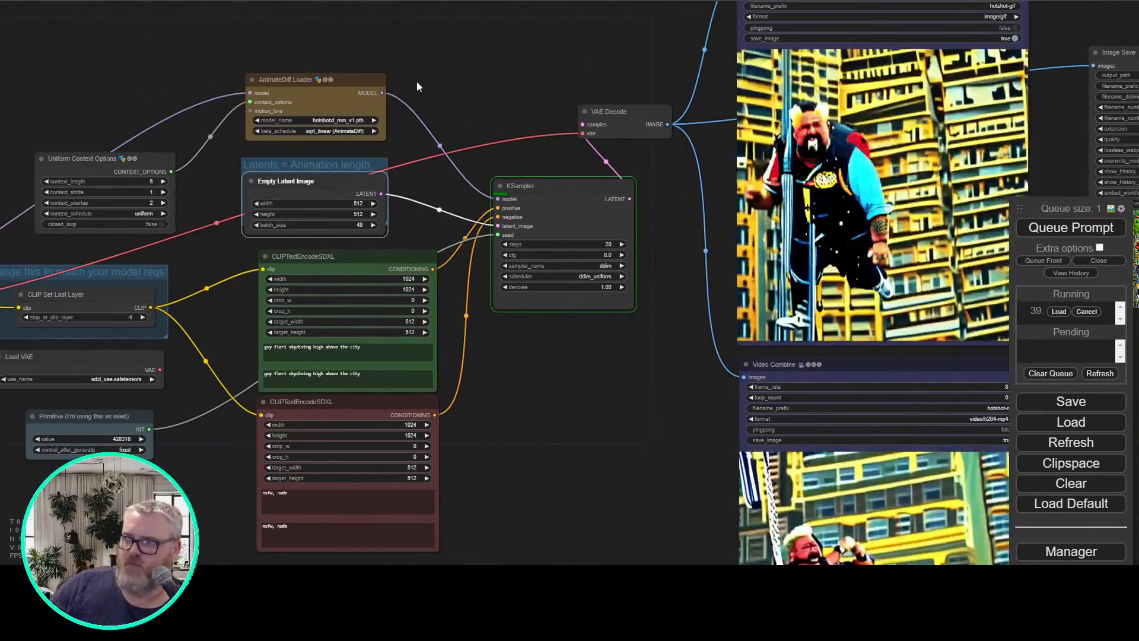
Examine the Uniform Context Options settings, checking the KSampler progress and the Video Combine previews in between
drag(417, 80, 587, 100)
scroll(255, 155, up, 5)
click(327, 205)
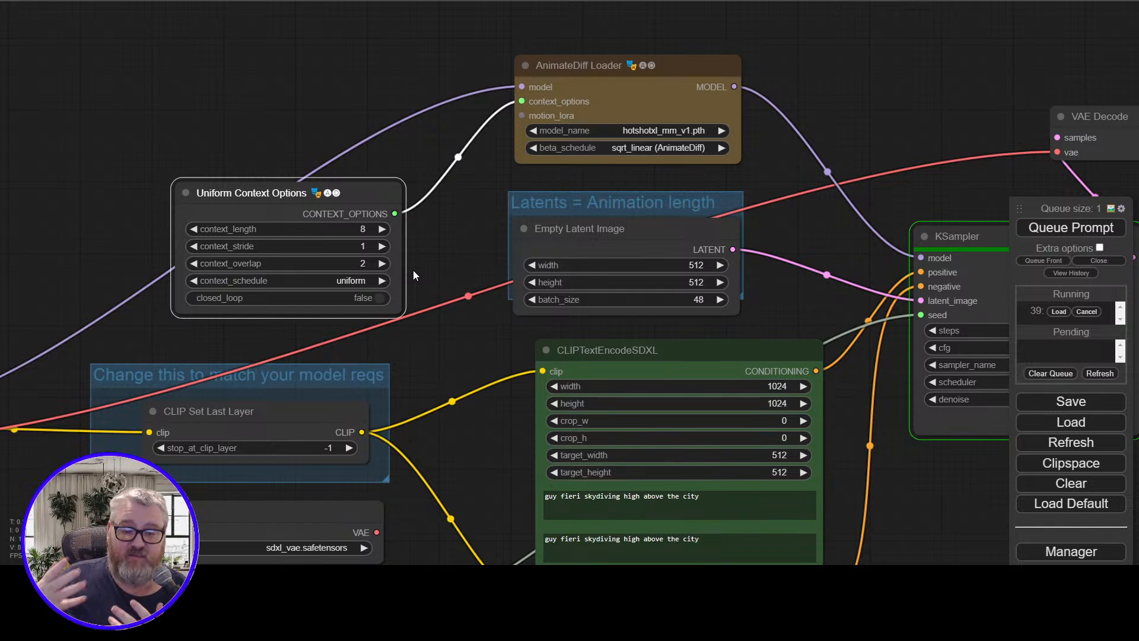
drag(984, 56, 219, 158)
scroll(219, 158, down, 4)
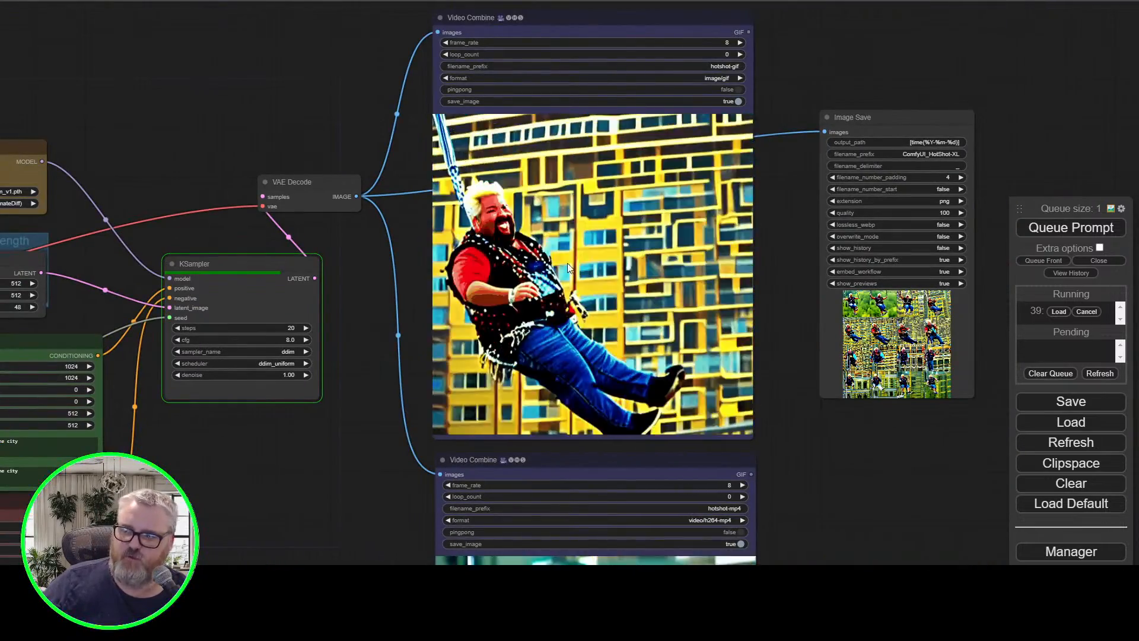
drag(140, 165, 806, 172)
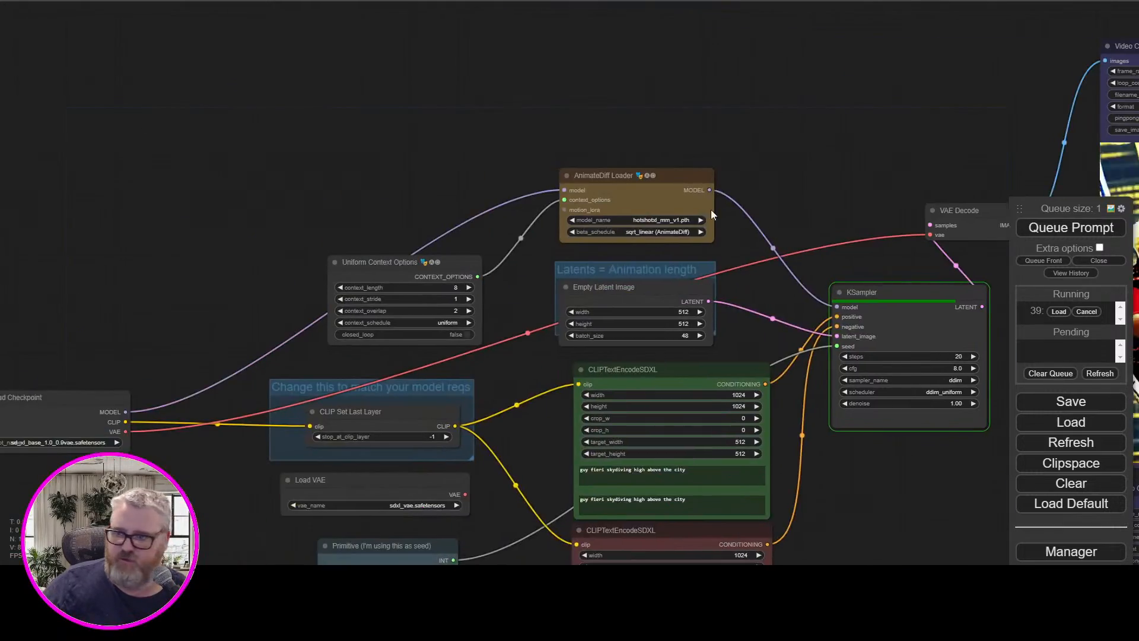
scroll(440, 356, up, 4)
scroll(416, 336, up, 9)
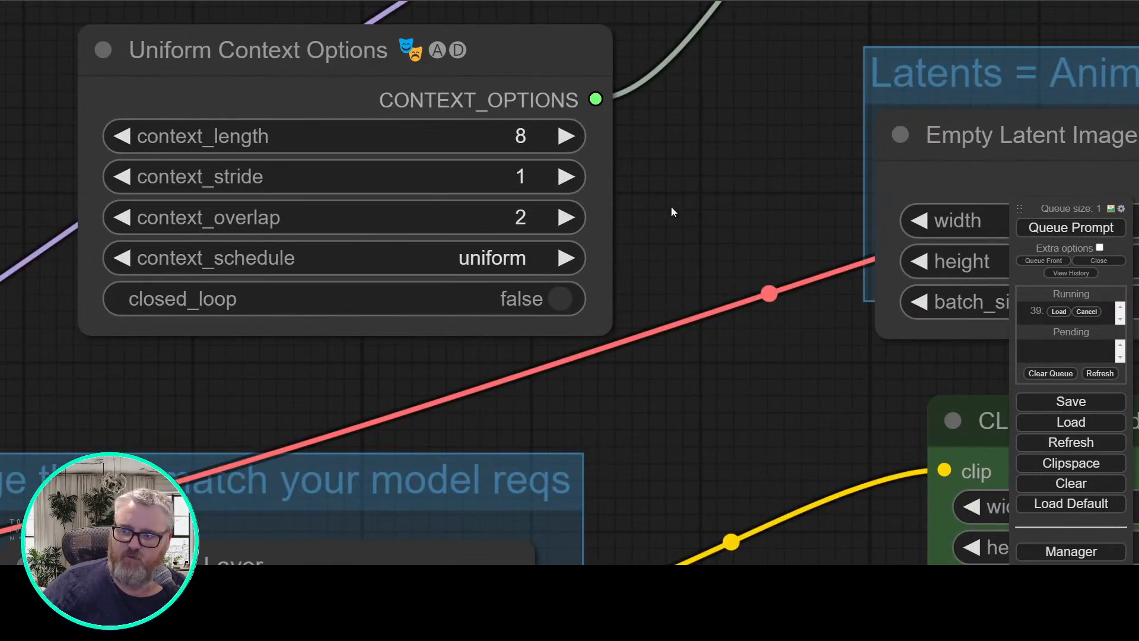
drag(647, 164, 135, 229)
mouse_move(683, 178)
mouse_down()
mouse_move(137, 173)
mouse_move(0, 264)
mouse_up()
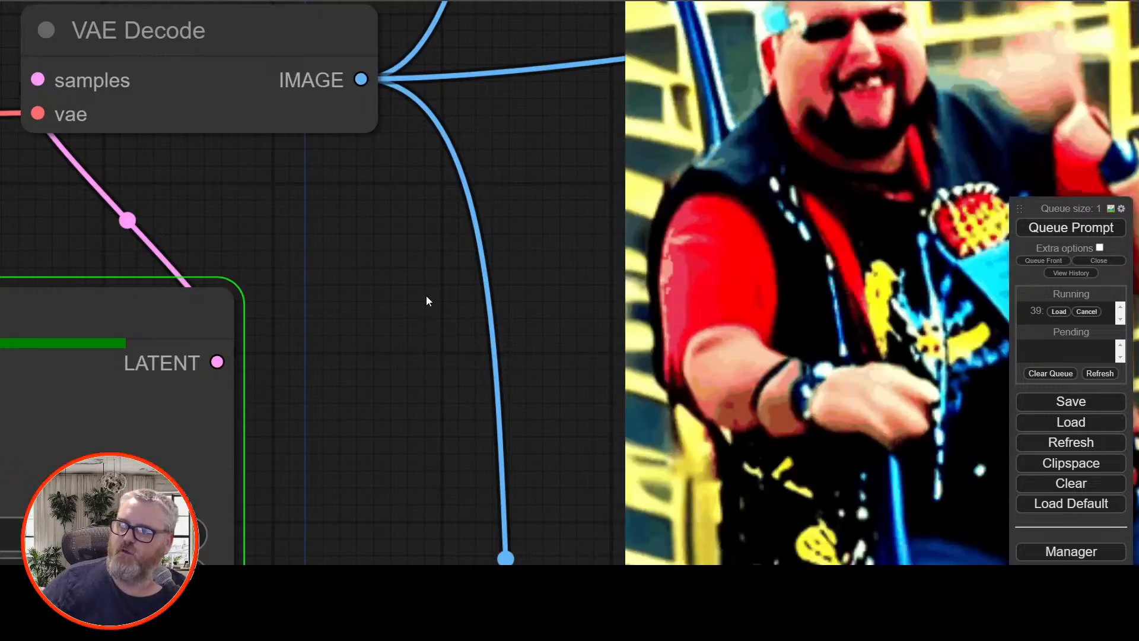
Follow the KSampler progress and examine the finished skydiving animation in the Video Combine previews
scroll(424, 296, down, 7)
drag(401, 304, 368, 251)
scroll(368, 251, down, 4)
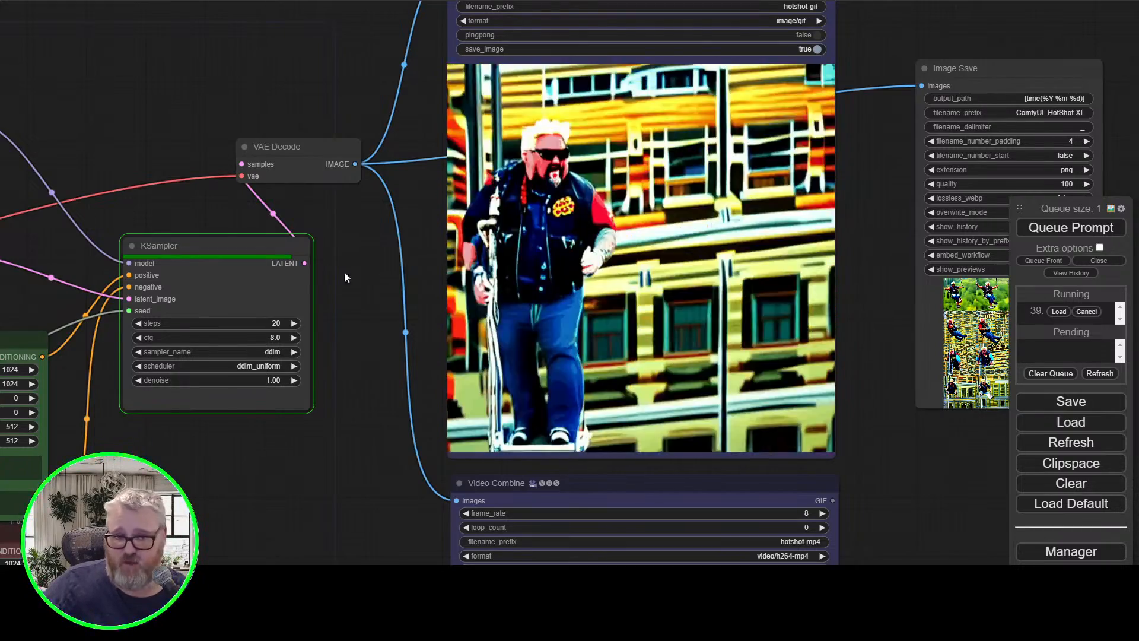
drag(188, 126, 244, 126)
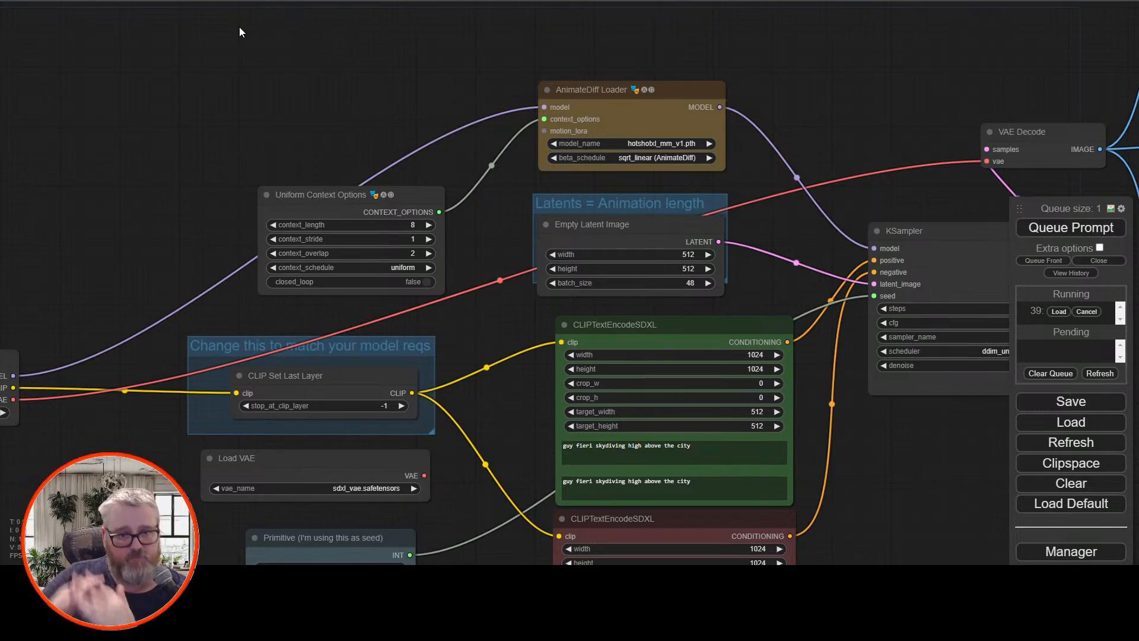
drag(940, 25, 127, 106)
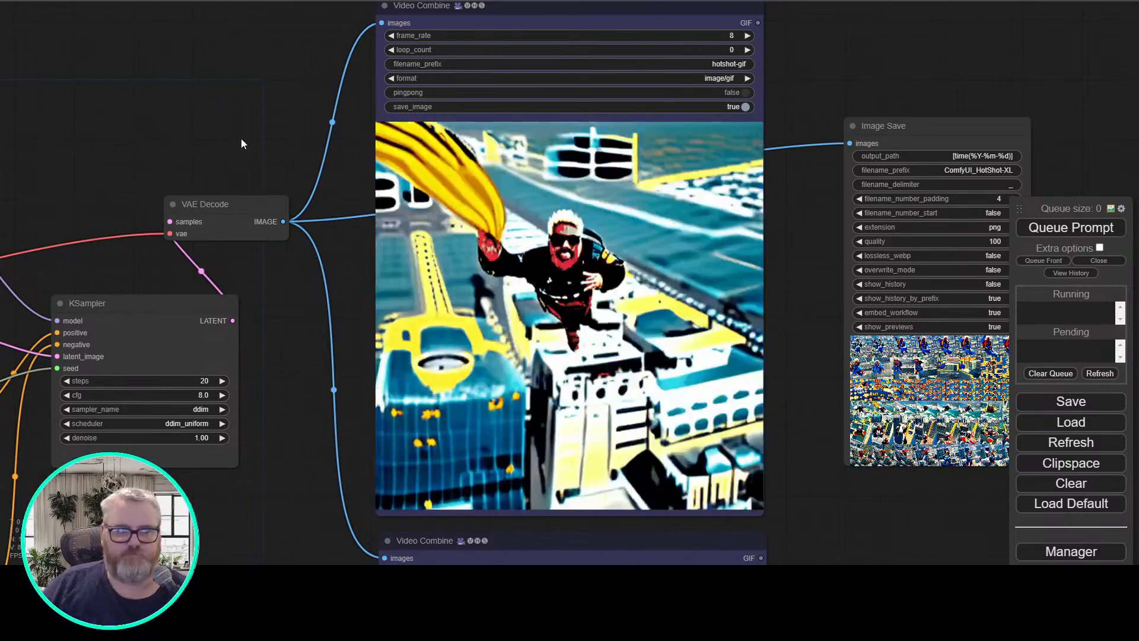
scroll(233, 114, down, 3)
drag(76, 208, 318, 152)
scroll(288, 159, down, 3)
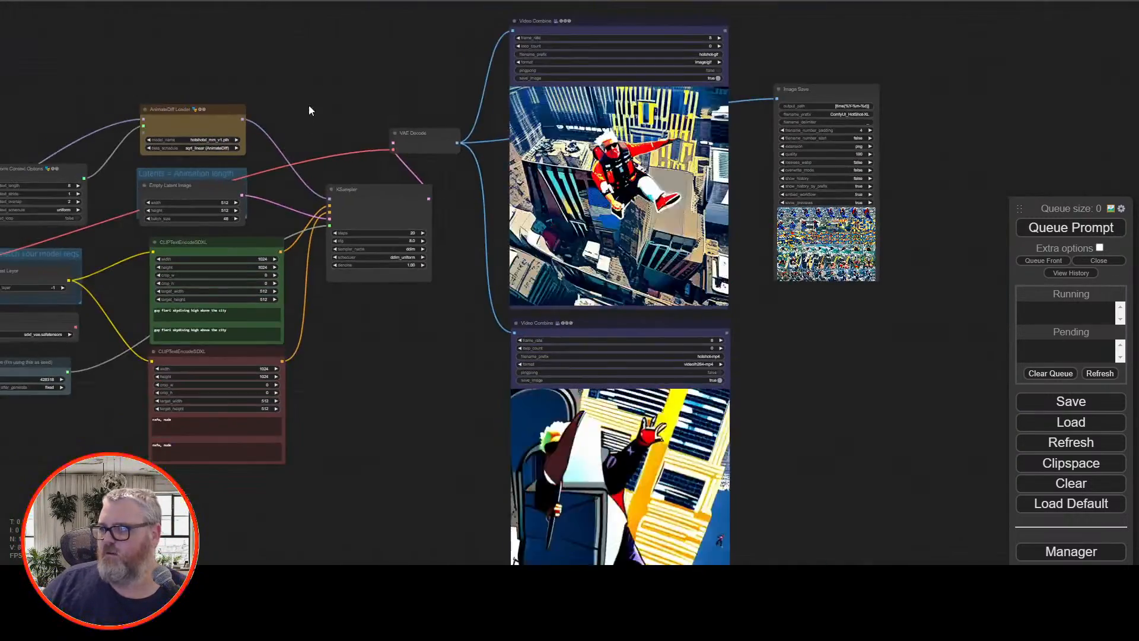
Change both texts of the positive CLIPTextEncodeSDXL node to "spiderman breakdancing in the subway"
drag(309, 104, 385, 78)
scroll(432, 312, up, 3)
drag(433, 312, 558, 344)
scroll(527, 312, up, 1)
triple_click(401, 348)
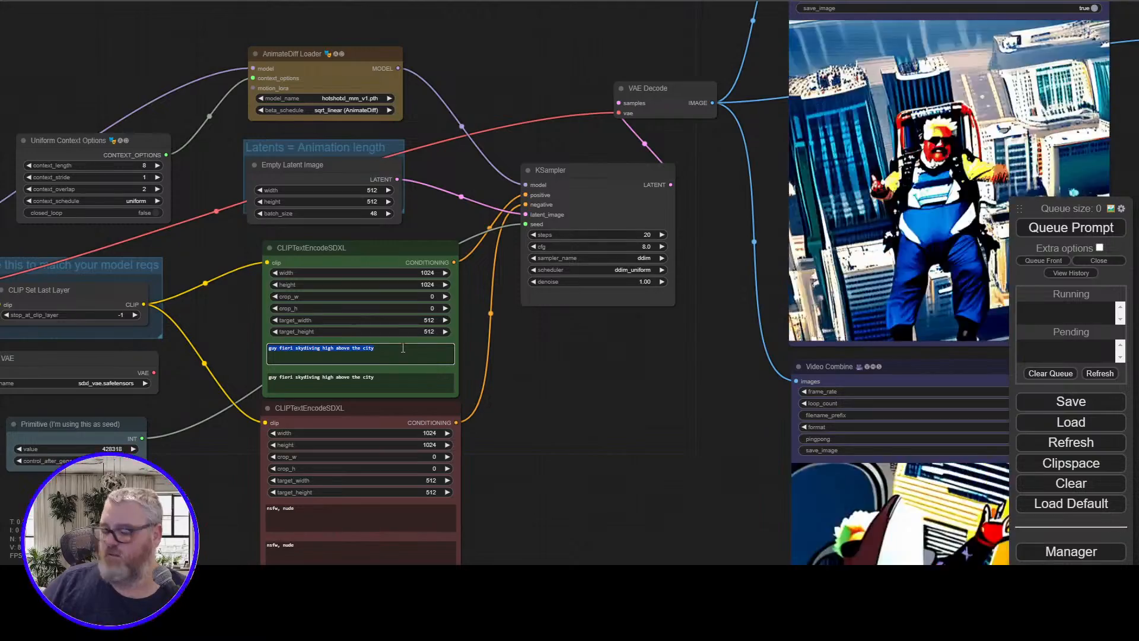
text(spiderman br)
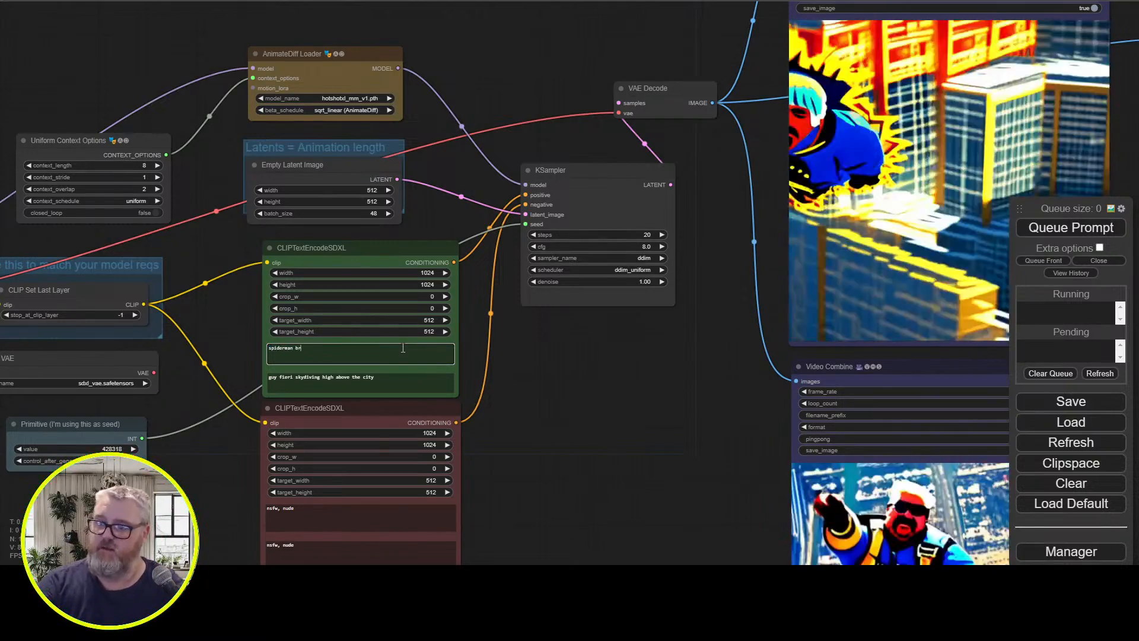
text(eakdancing in t)
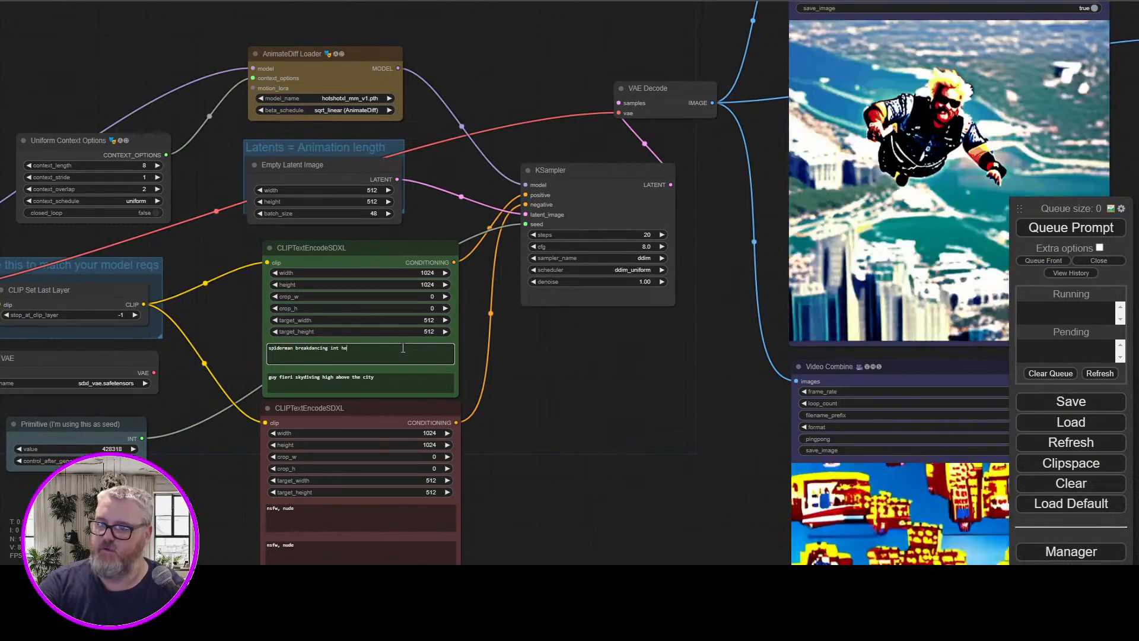
text(he subwa)
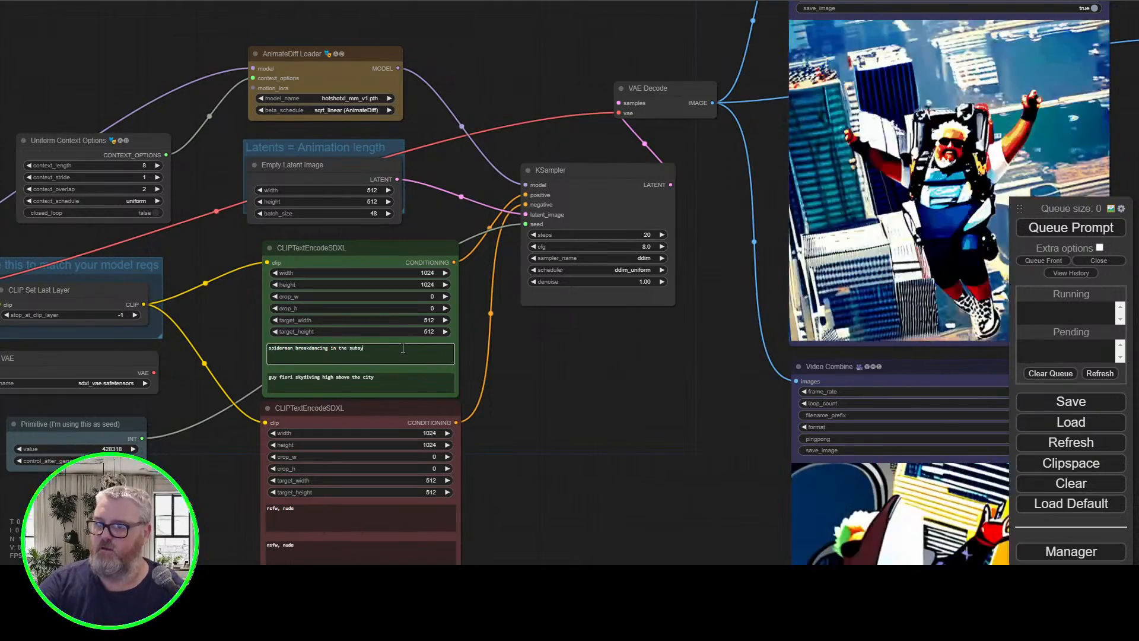
text(y)
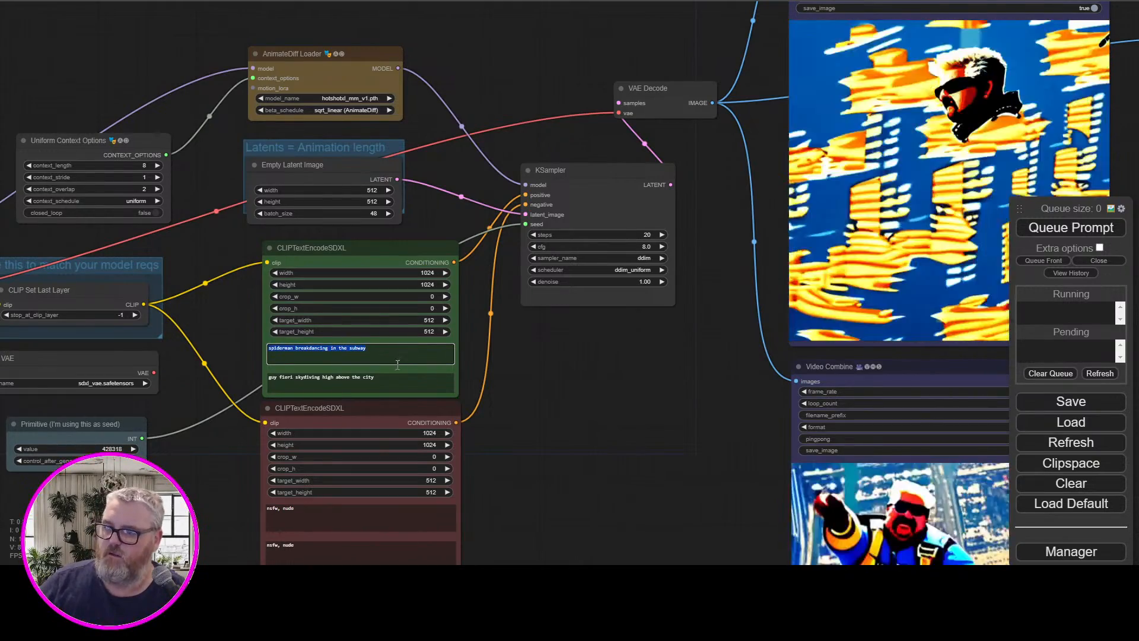
triple_click(394, 381)
key(ctrl+v)
Set context_overlap in the Uniform Context Options node to 3
drag(214, 322, 747, 352)
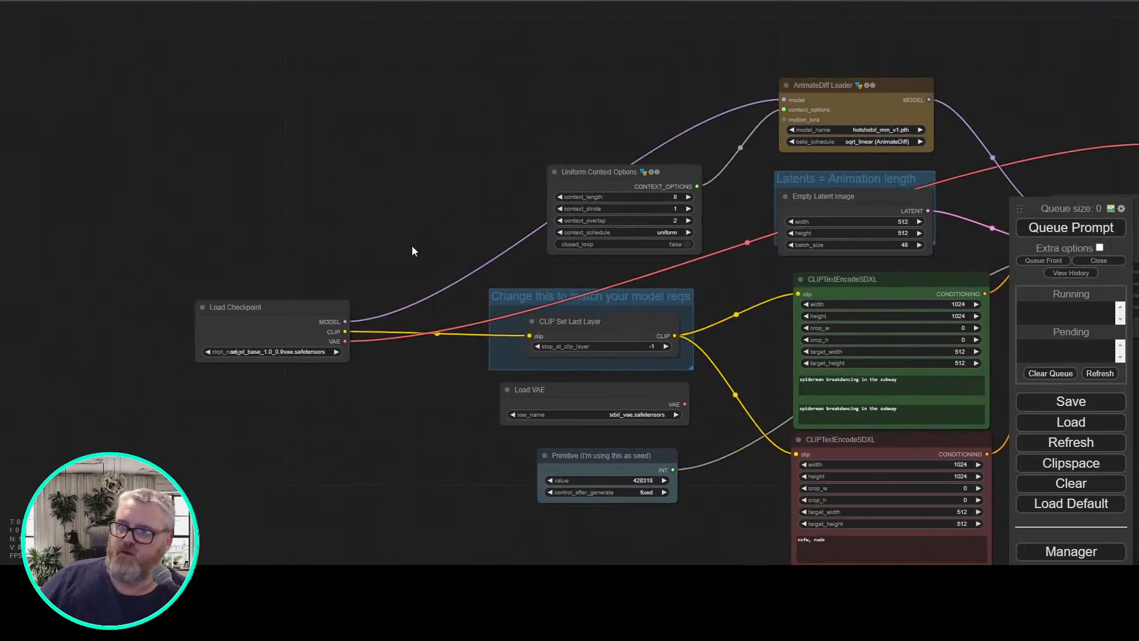
scroll(412, 246, up, 5)
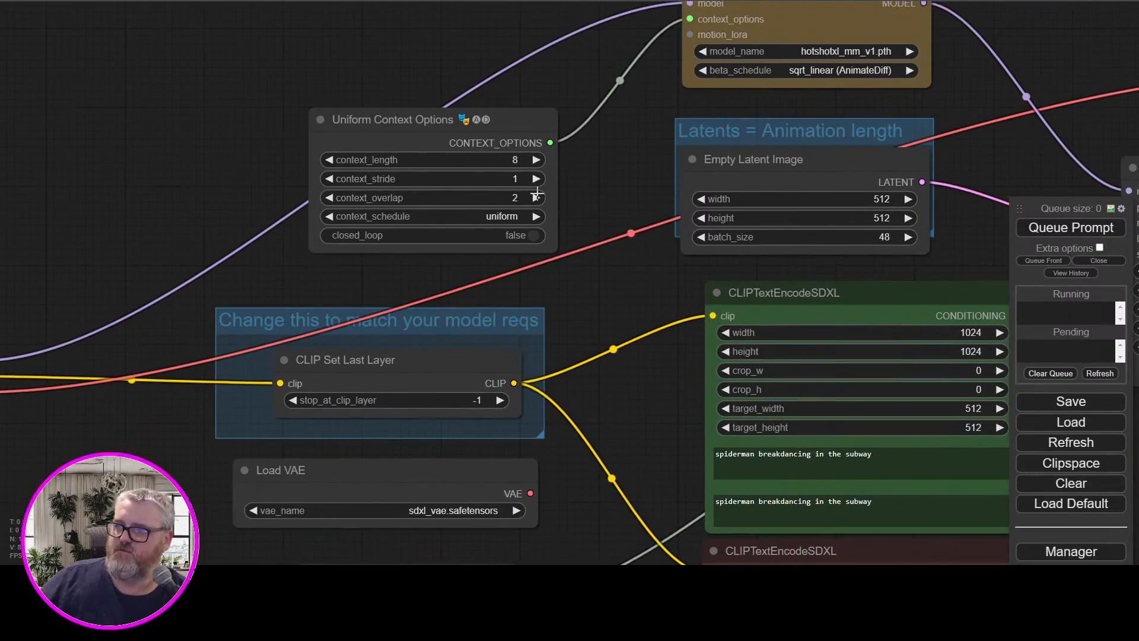
click(536, 194)
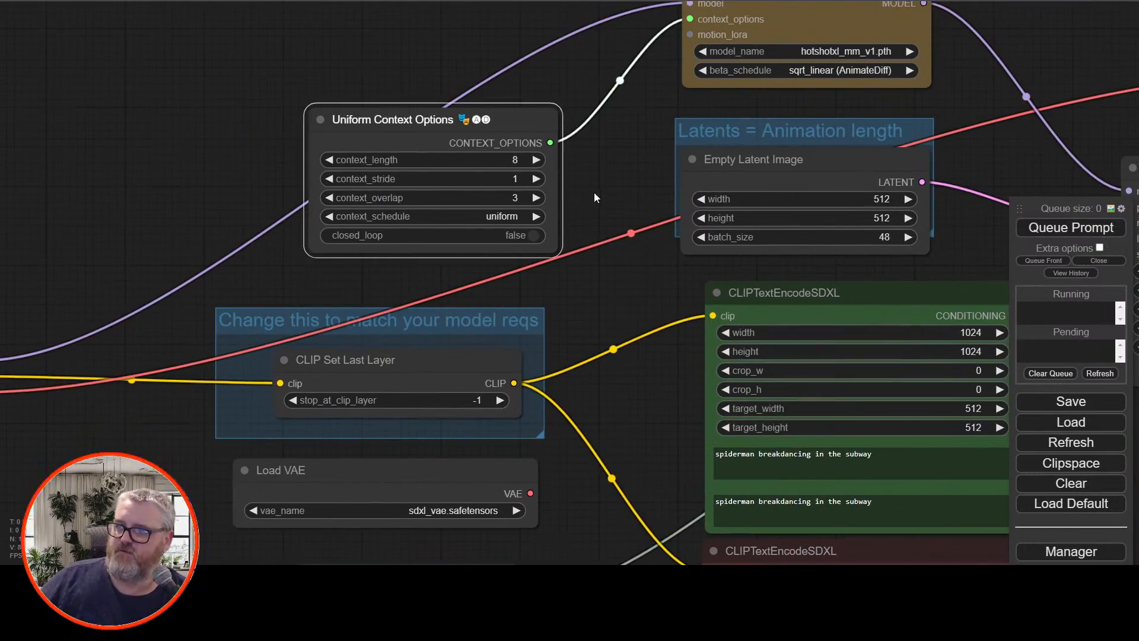
scroll(317, 234, up, 1)
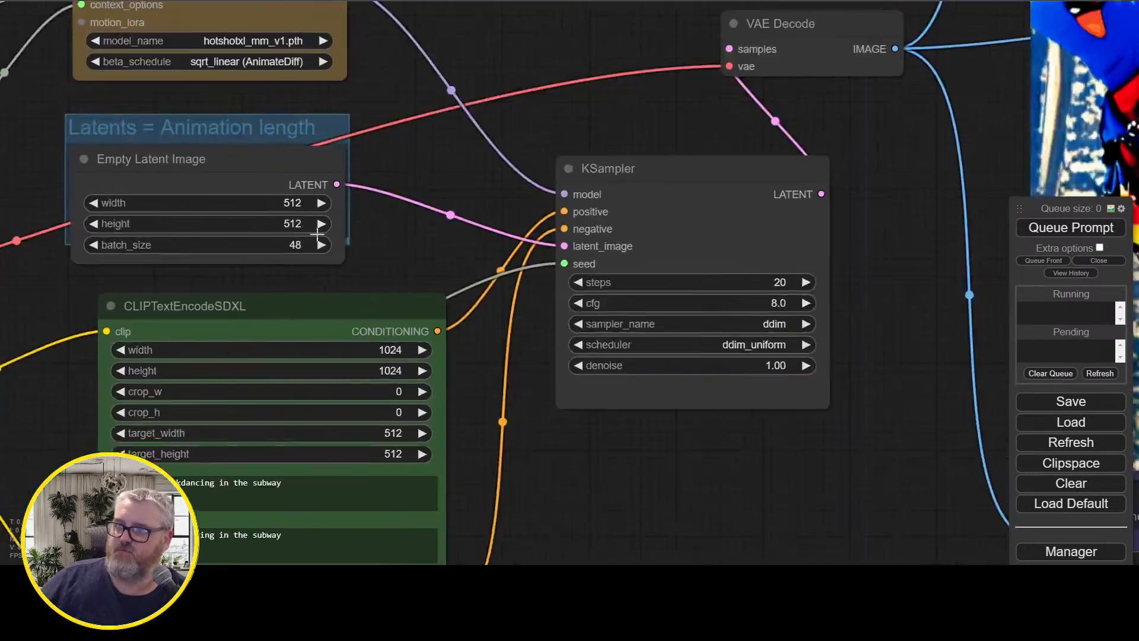
scroll(317, 234, down, 5)
Queue the generation and check its start in the ComfyUI command-line console
drag(645, 431, 415, 413)
click(1112, 232)
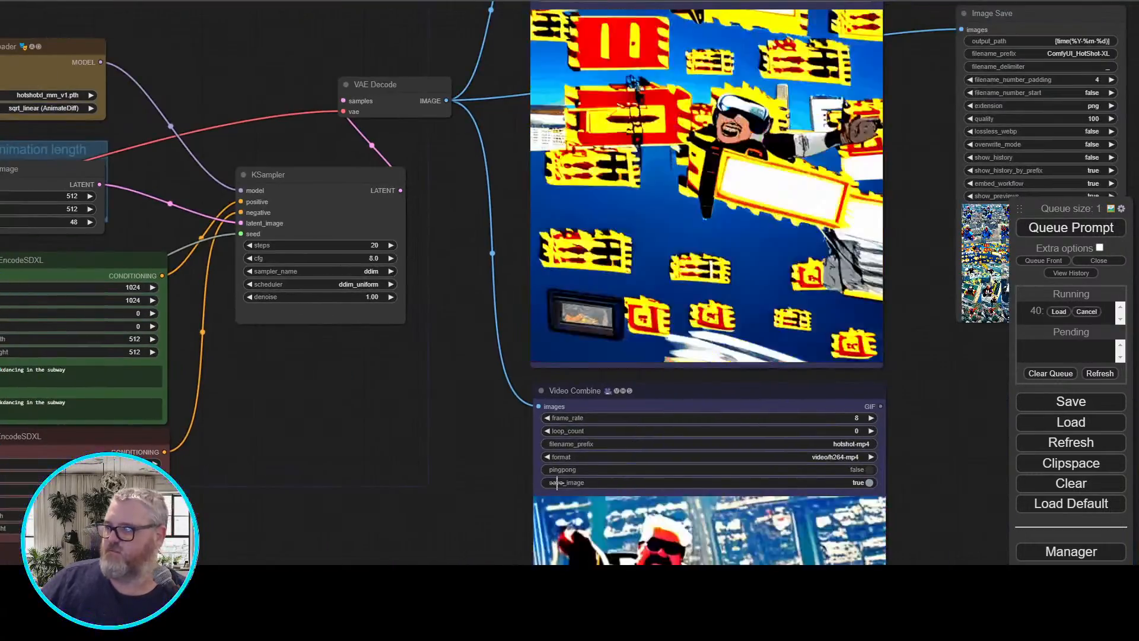
key(alt+Tab)
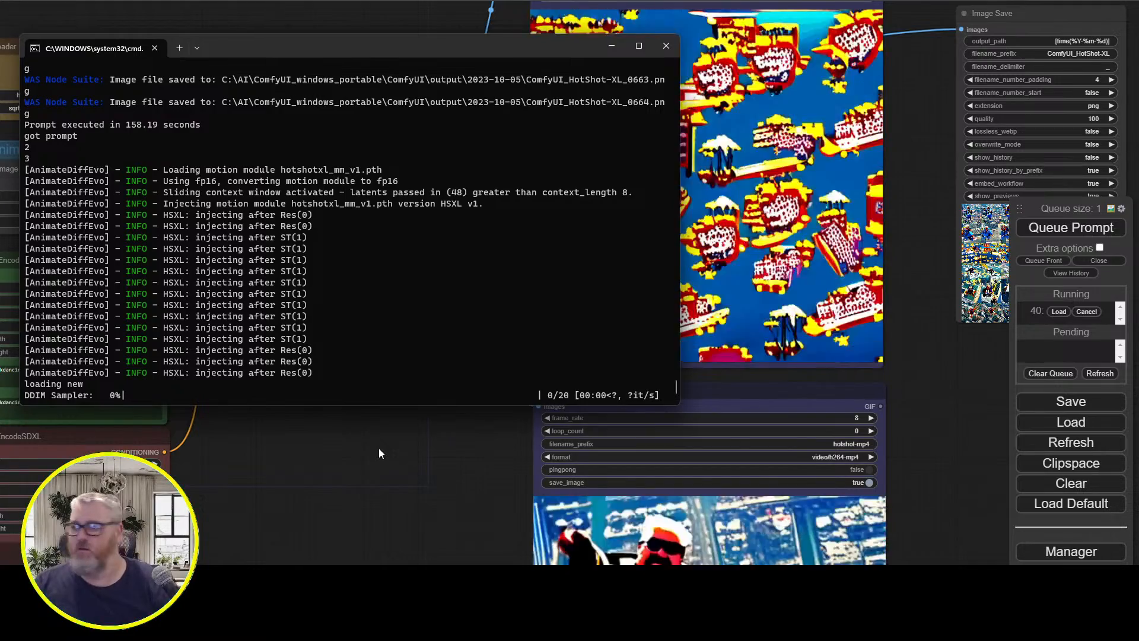
click(461, 15)
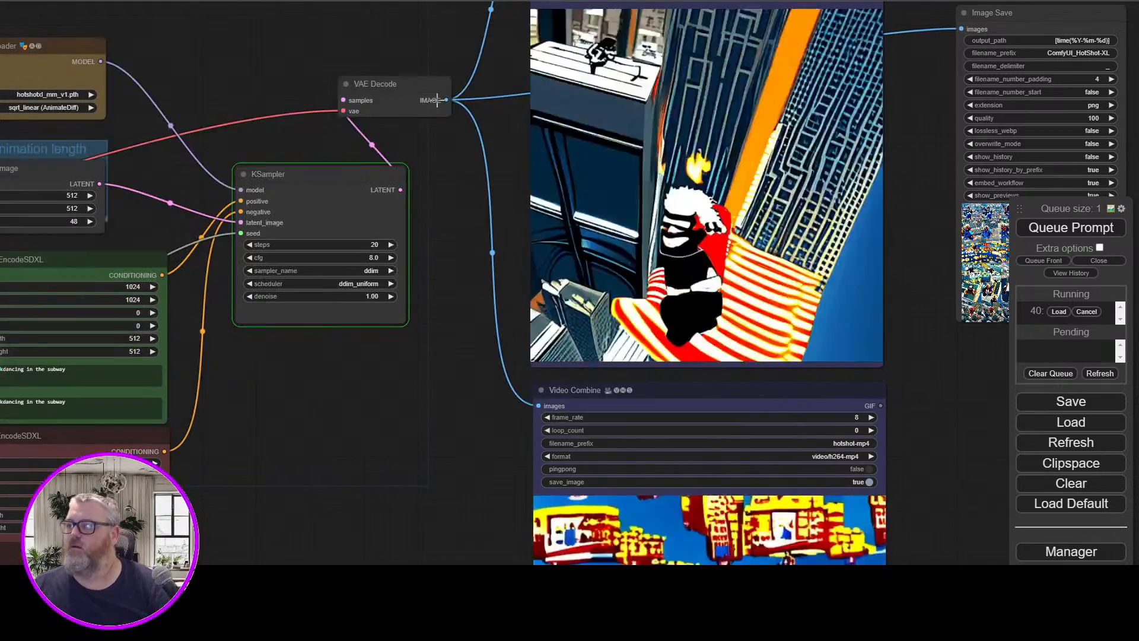
Open the first skydiving frame in the Image Save node's previews and enlarge it for inspection
drag(921, 207, 274, 231)
click(327, 237)
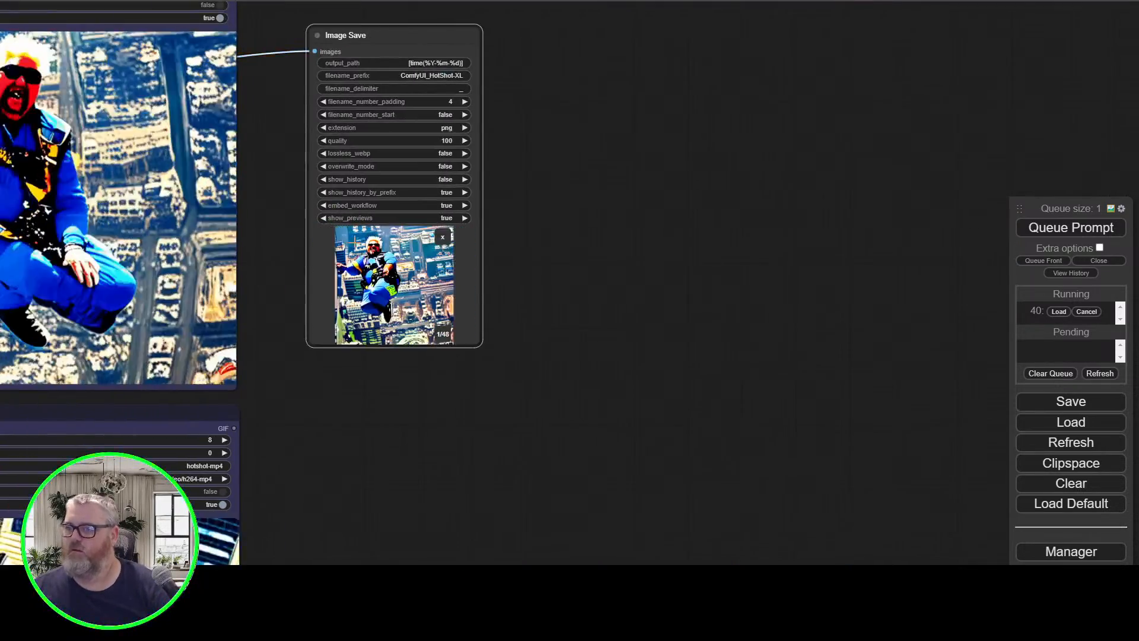
scroll(405, 272, up, 9)
scroll(407, 273, up, 9)
drag(916, 195, 991, 132)
scroll(991, 132, down, 2)
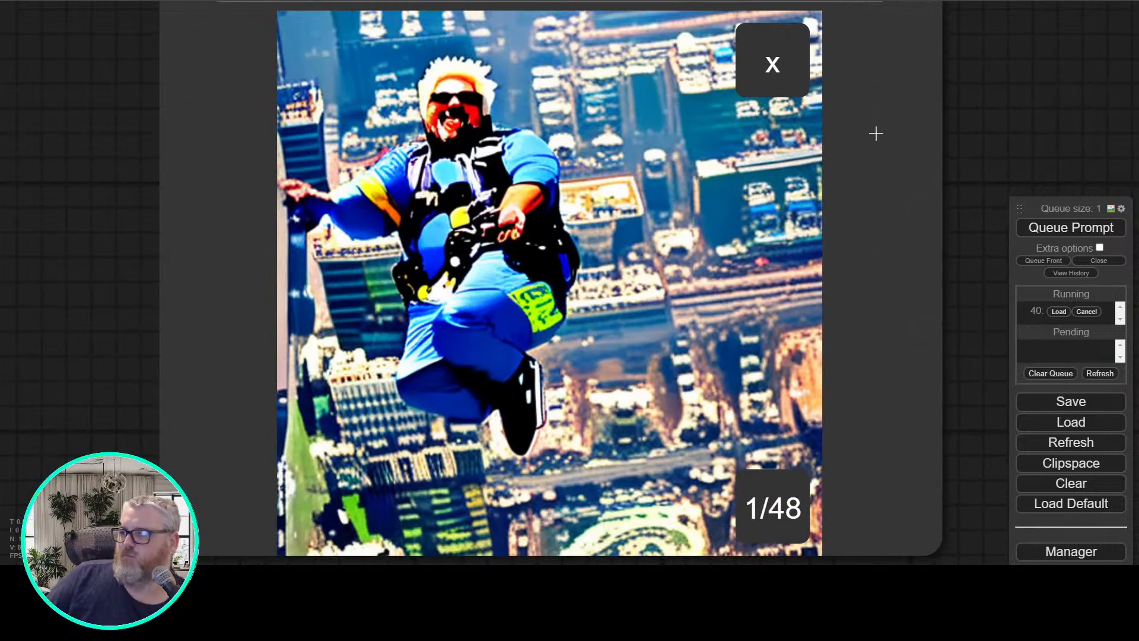
click(782, 183)
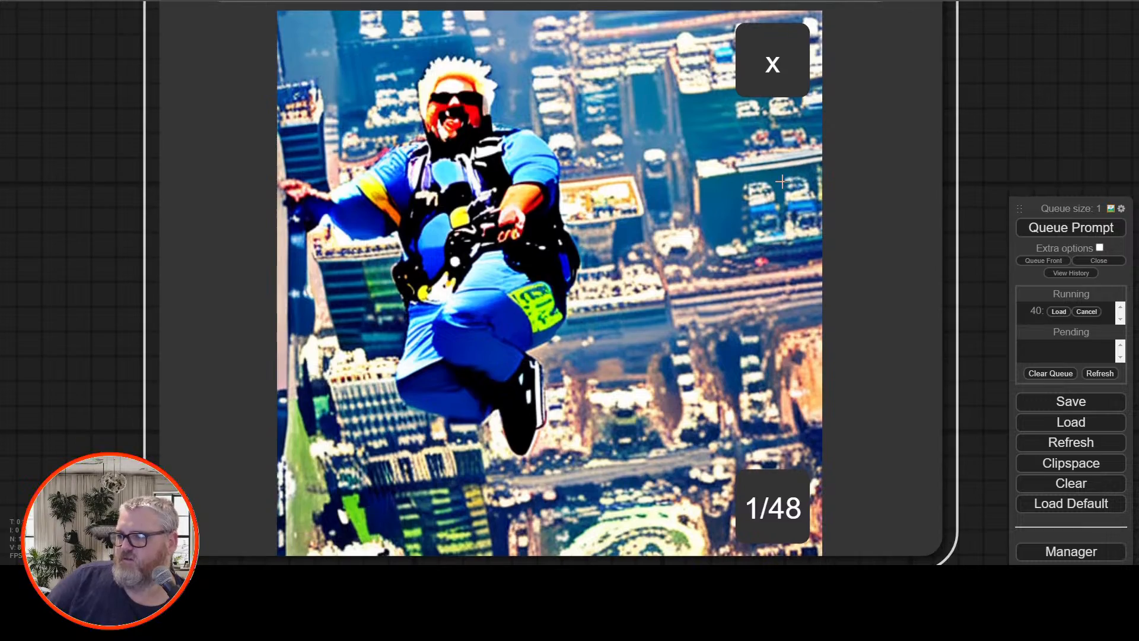
Step forward through the saved skydiving frames from the first to about frame 30, examining the changes between them
key(Right)
key(Right)
key(Right)
key(Right)
key(Right)
key(Right)
key(Right)
key(Right)
key(Right)
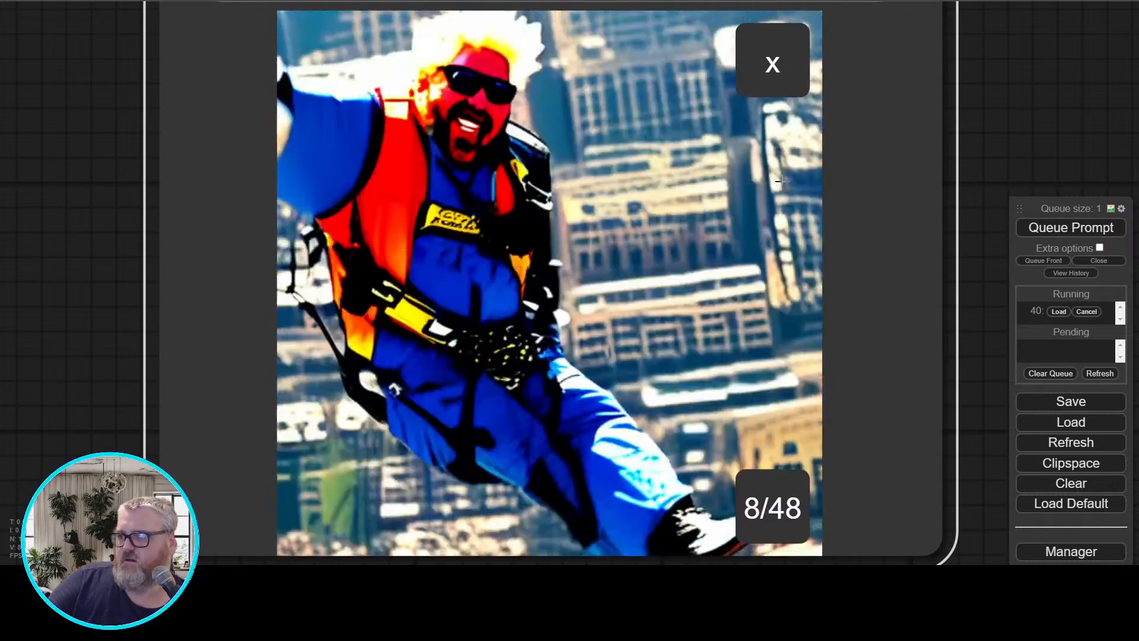
key(Right)
key(Right)
key(Right)
key(Right)
key(Right)
key(Right)
key(Right)
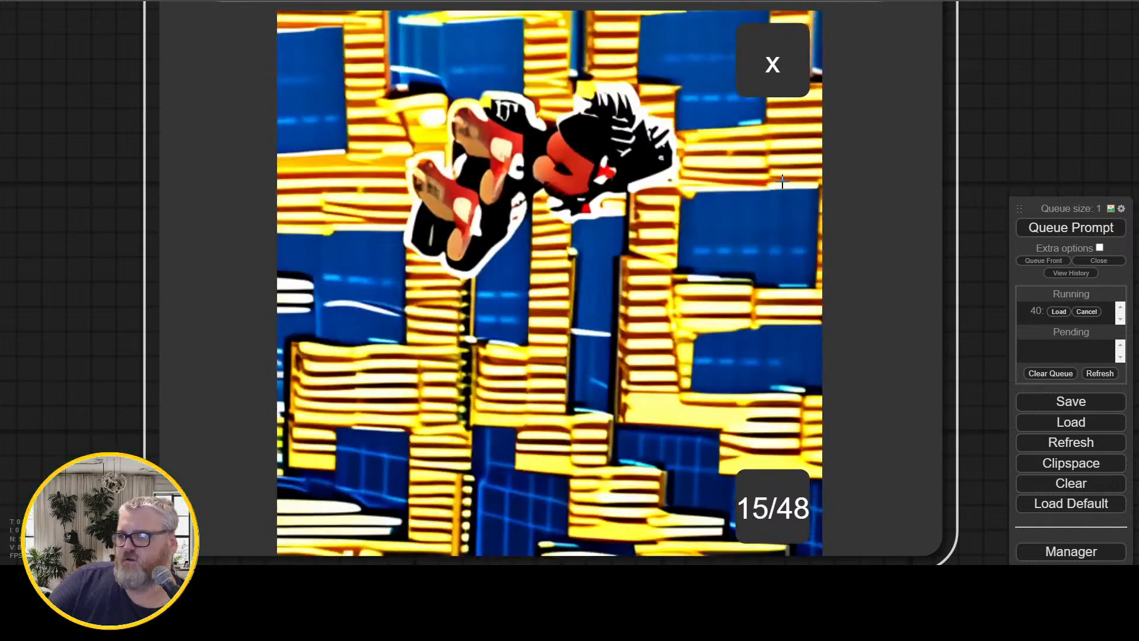
key(Right)
key(Right)
key(Right)
key(Right)
key(Right)
key(Right)
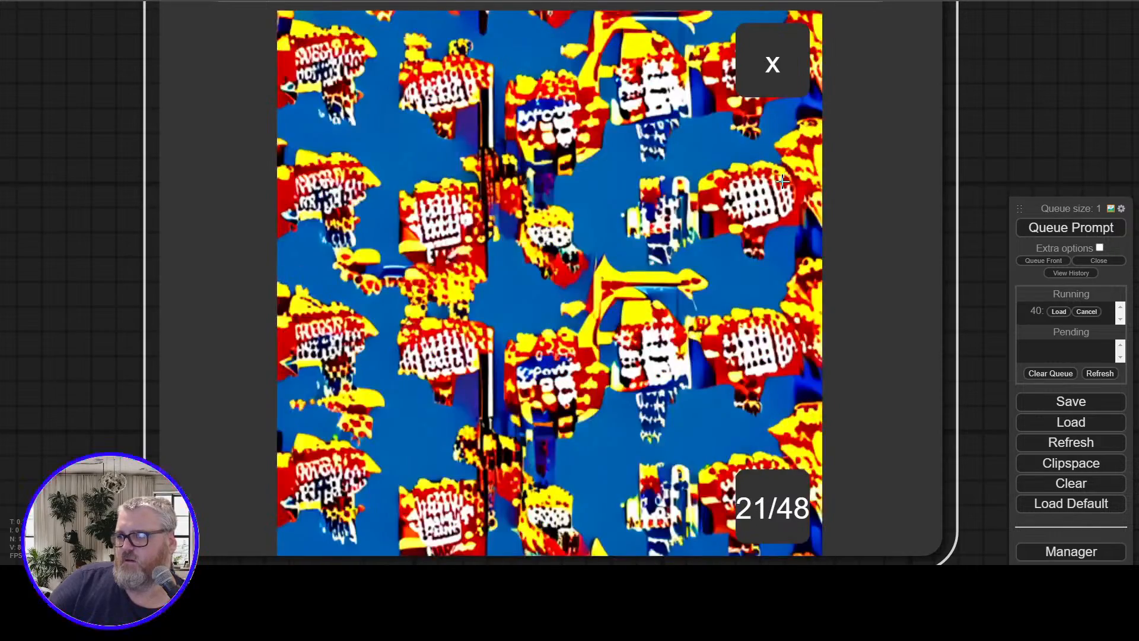
key(Right)
key(Right)
key(Right)
key(Right)
key(Right)
key(Right)
key(Right)
key(Right)
key(Right)
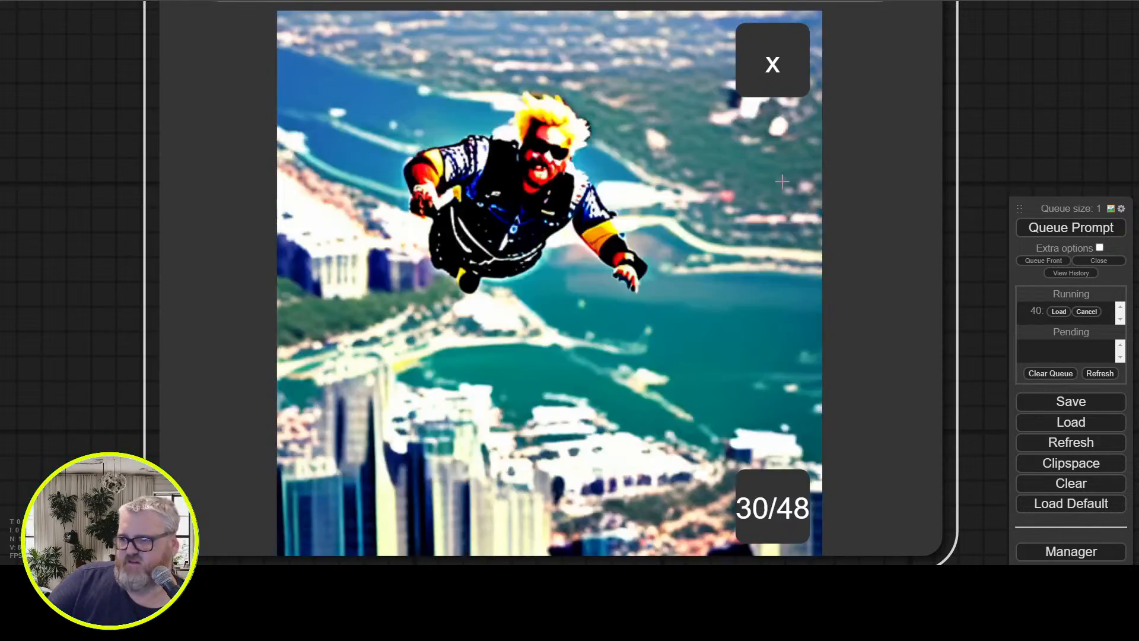
key(Right)
key(Right)
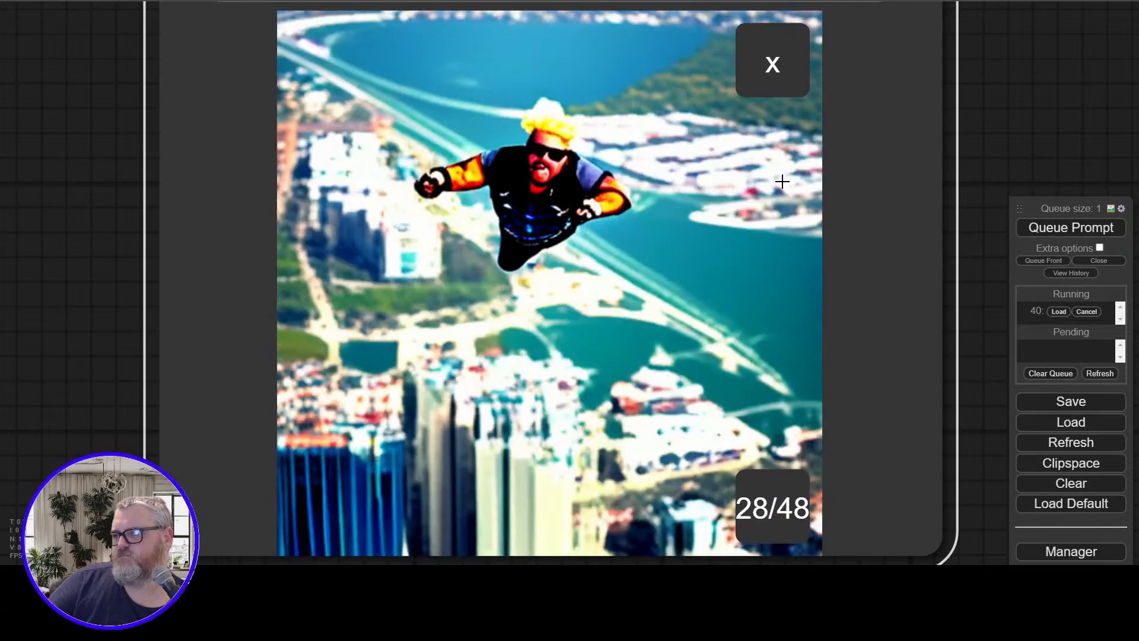
Go back and forth between neighbouring frames around 28 to 33 to compare how consistent the motion is
key(Left)
key(Left)
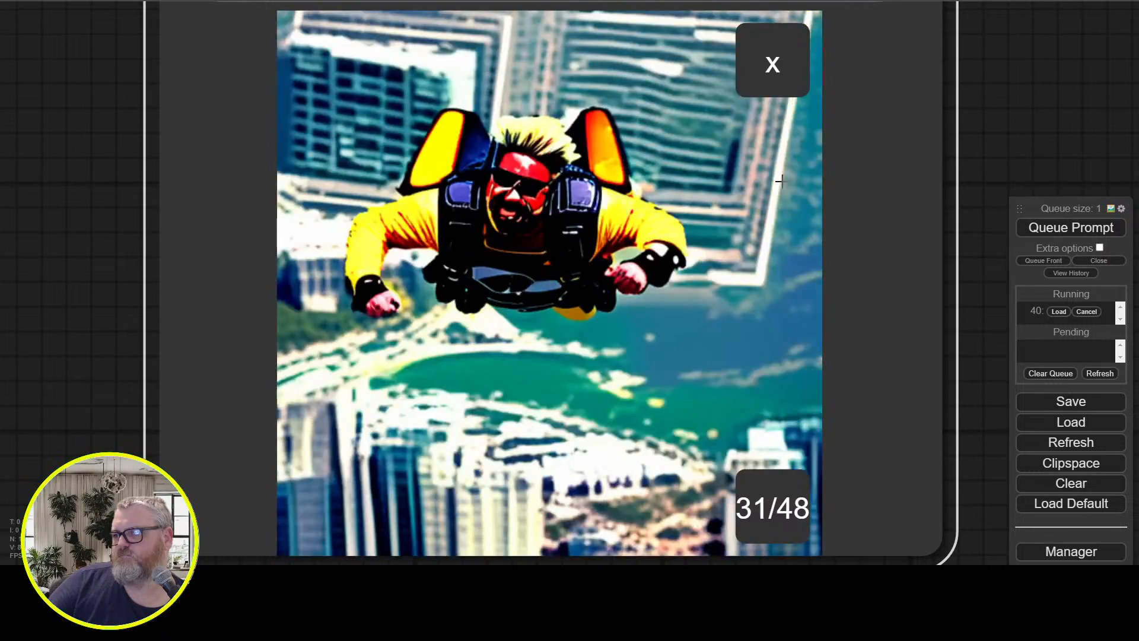
key(Right)
key(Left)
key(Right)
Step through the remaining frames to the end of the sequence and close the single-frame view
key(Right)
key(Right)
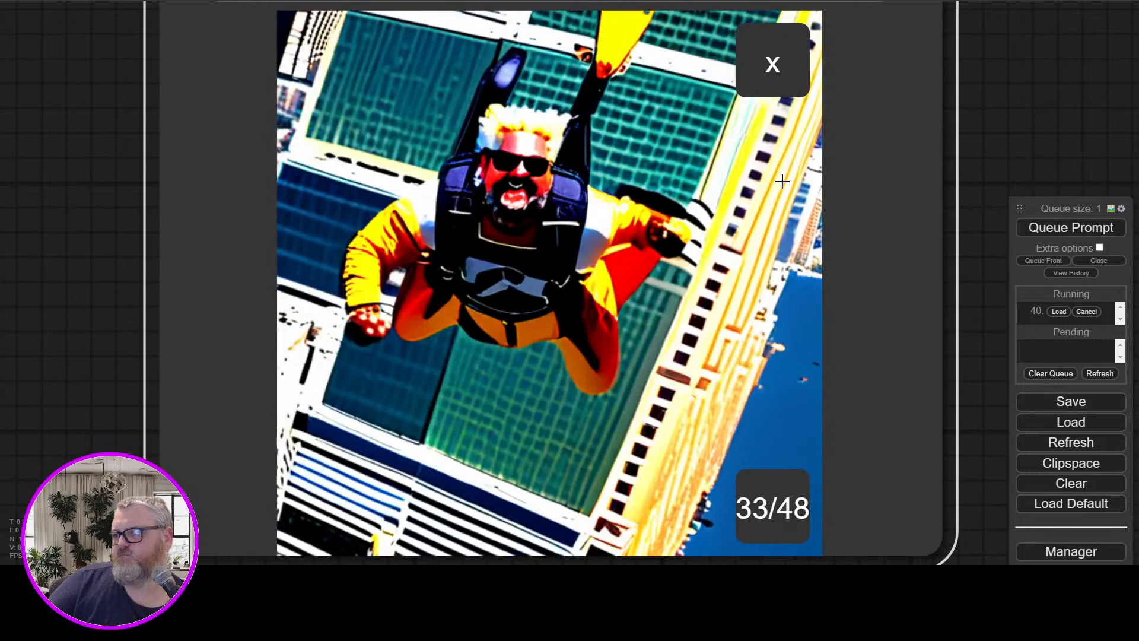
key(Right)
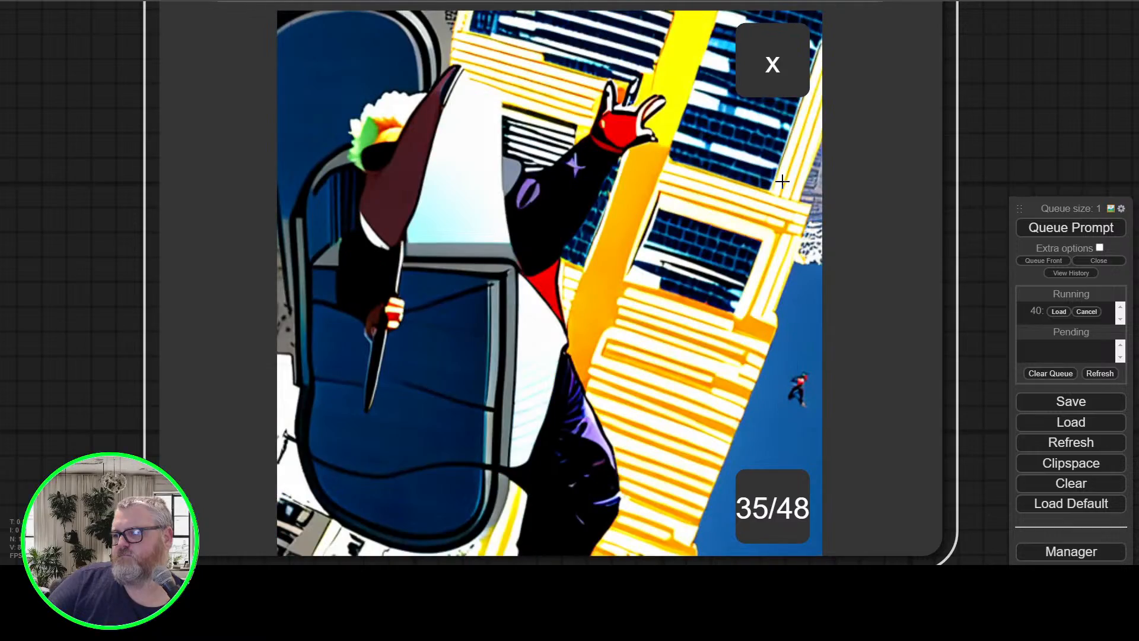
key(Right)
key(Right)
key(Right)
key(Right)
key(Right)
key(Right)
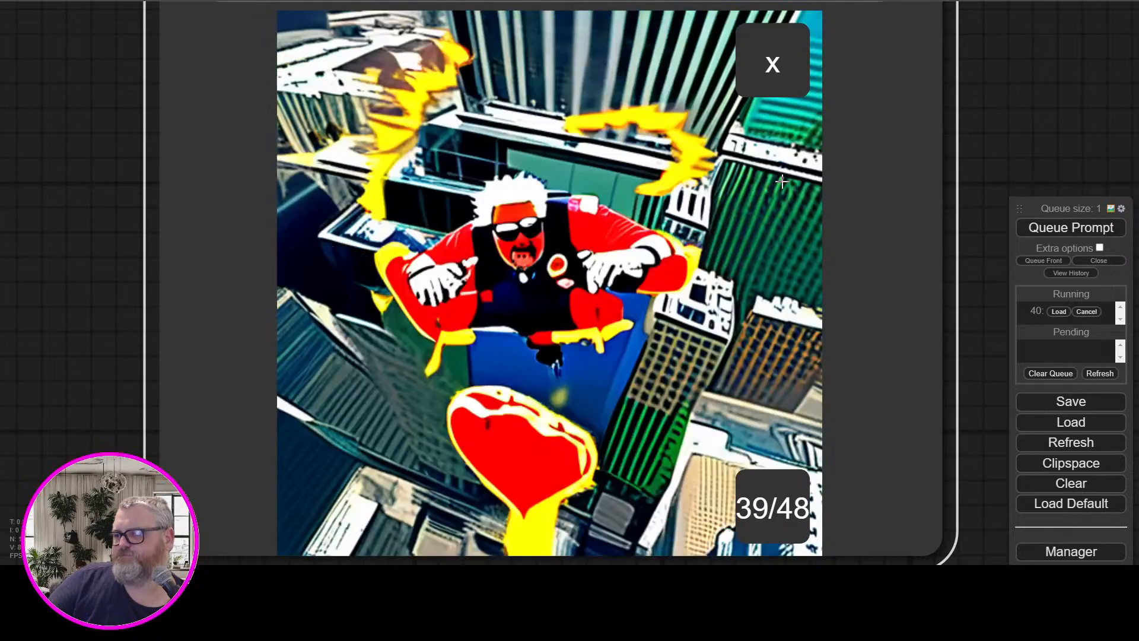
key(Right)
key(Right)
key(Right)
key(Right)
key(Right)
key(Right)
key(Right)
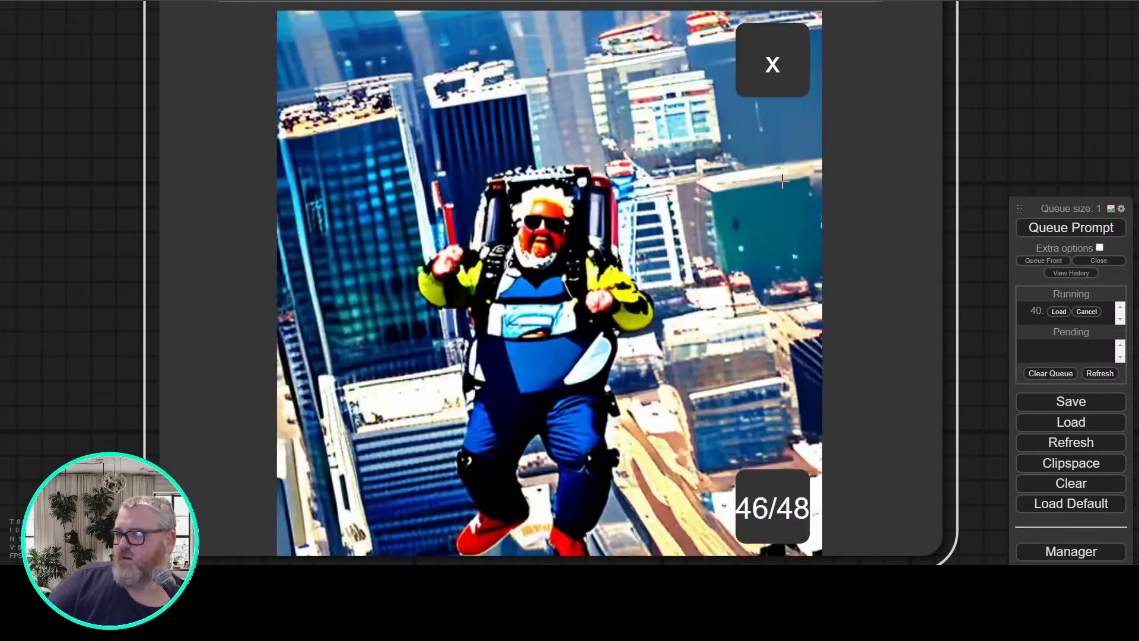
key(Right)
key(Right)
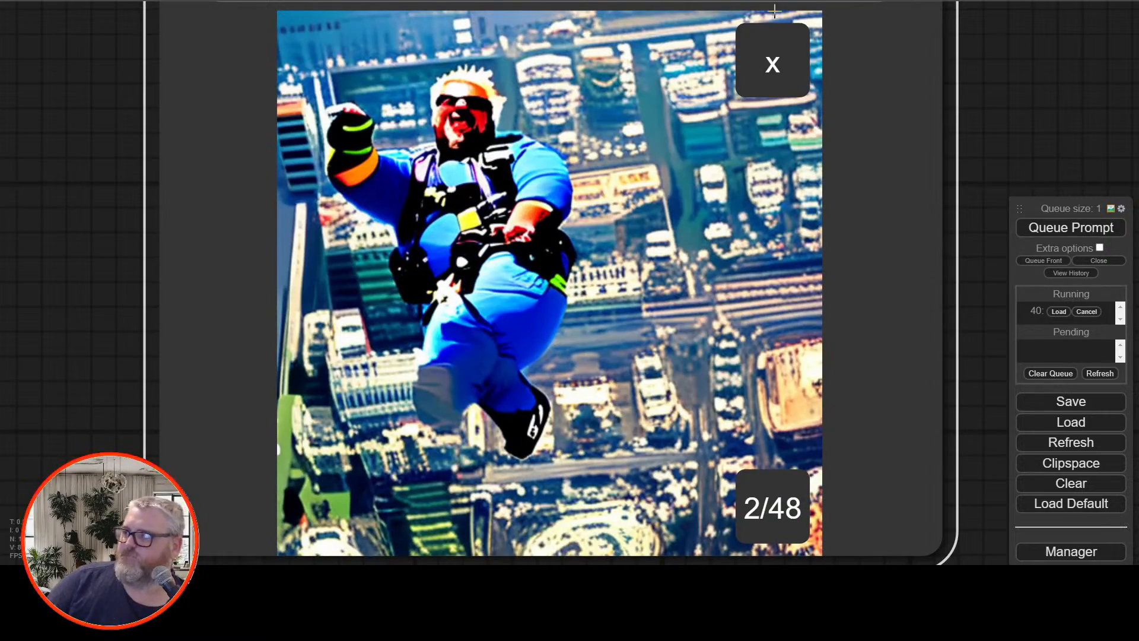
scroll(776, 66, down, 4)
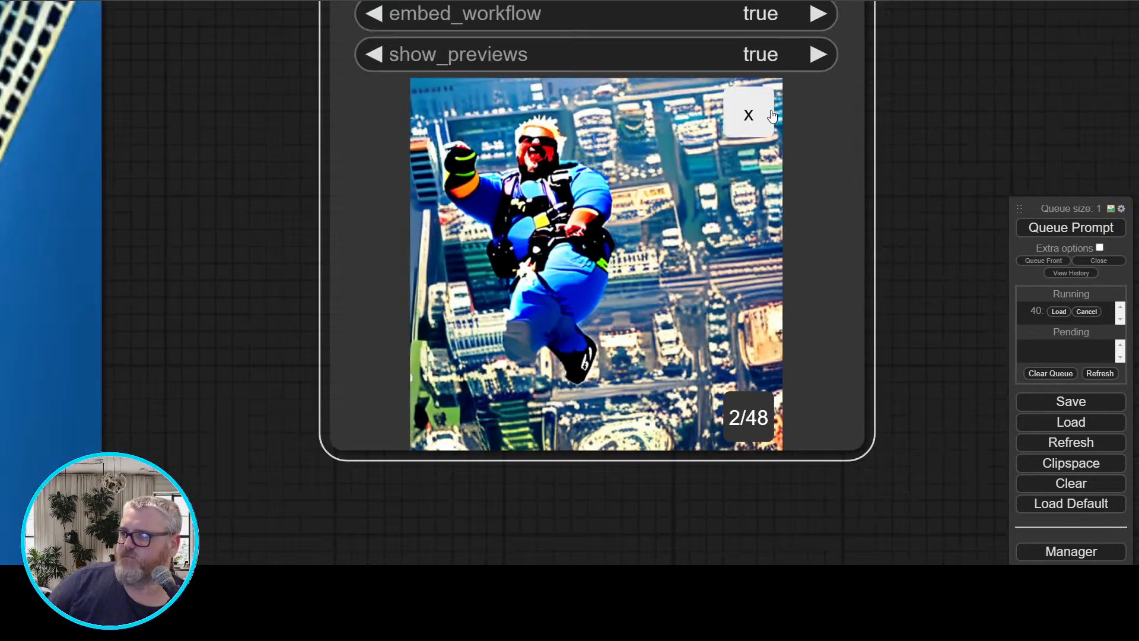
click(763, 111)
scroll(767, 251, down, 11)
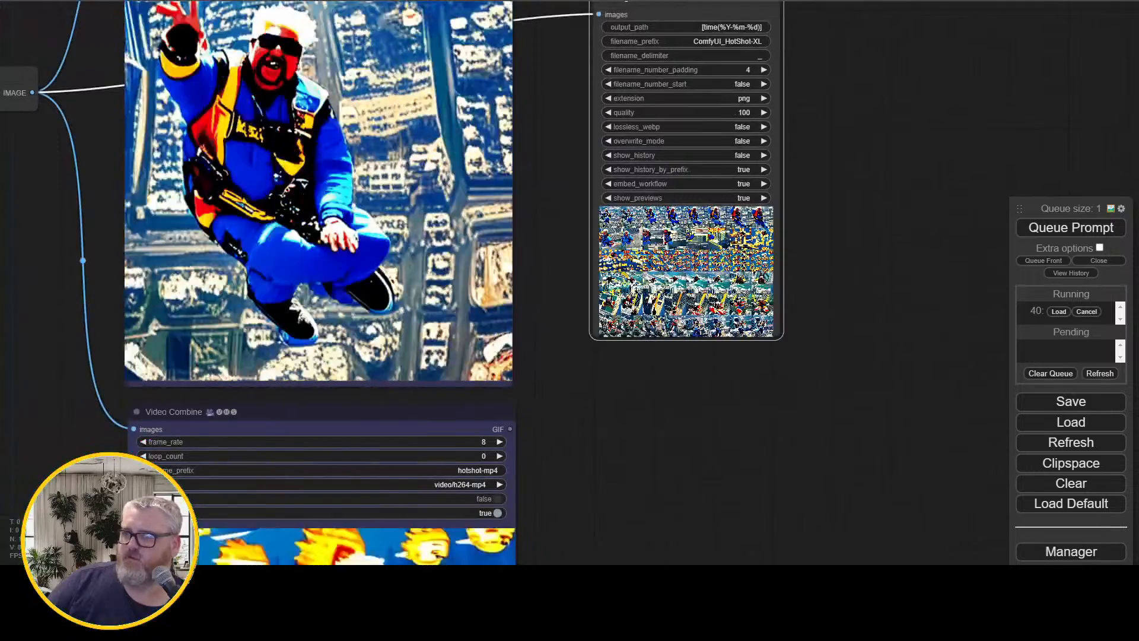
Follow the KSampler progress of the Spider-Man generation and examine the resulting animation in the Video Combine previews
drag(78, 191, 560, 229)
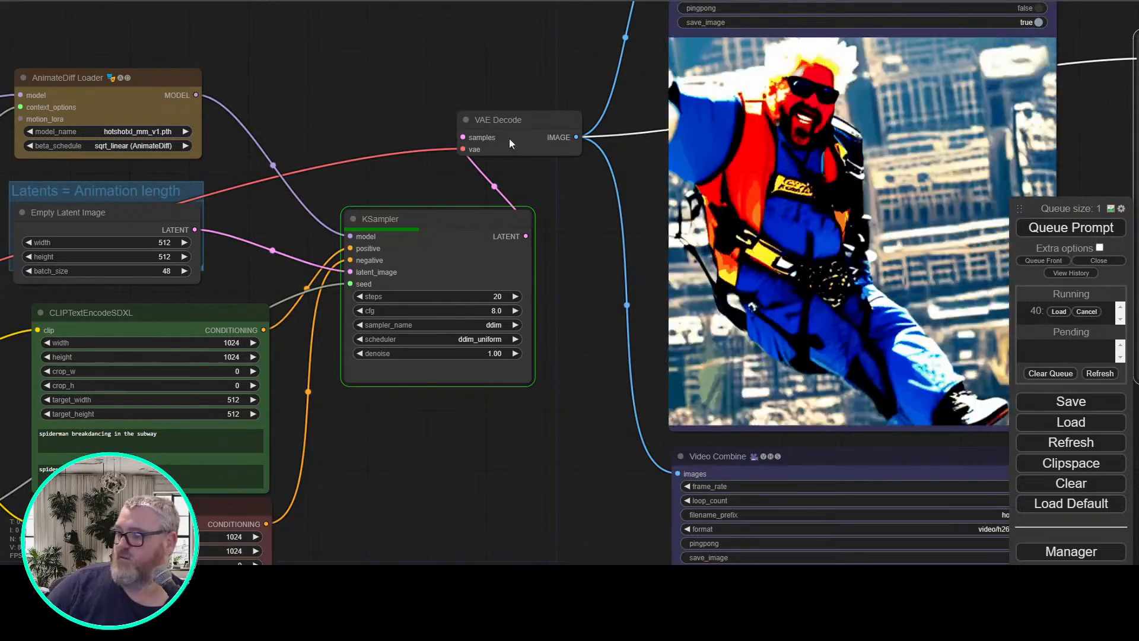
drag(568, 370, 219, 453)
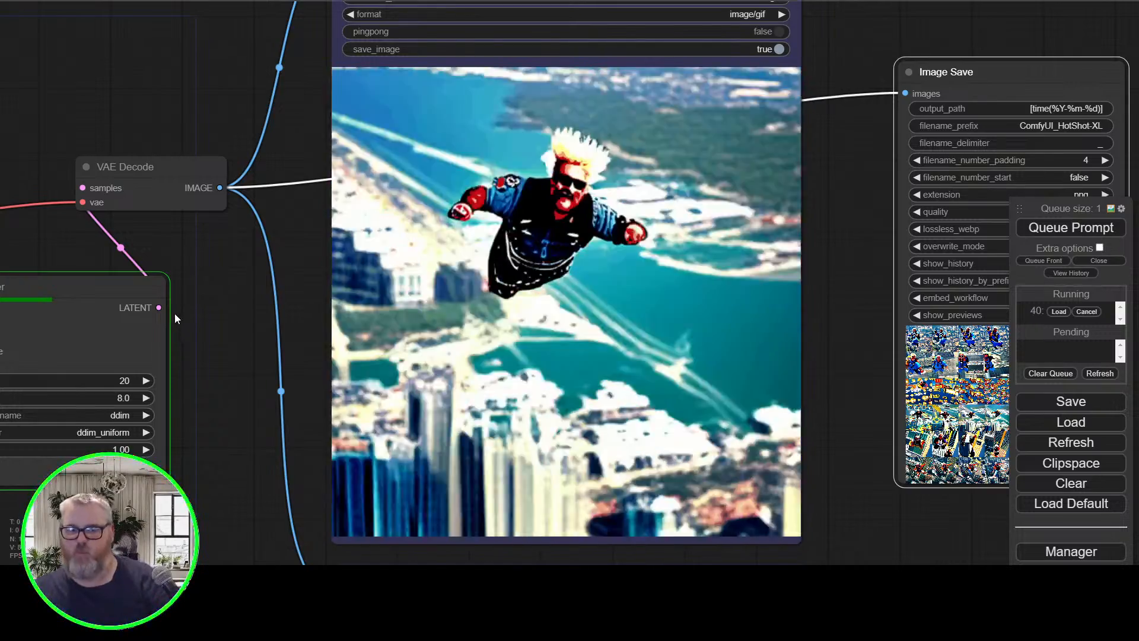
drag(94, 103, 234, 98)
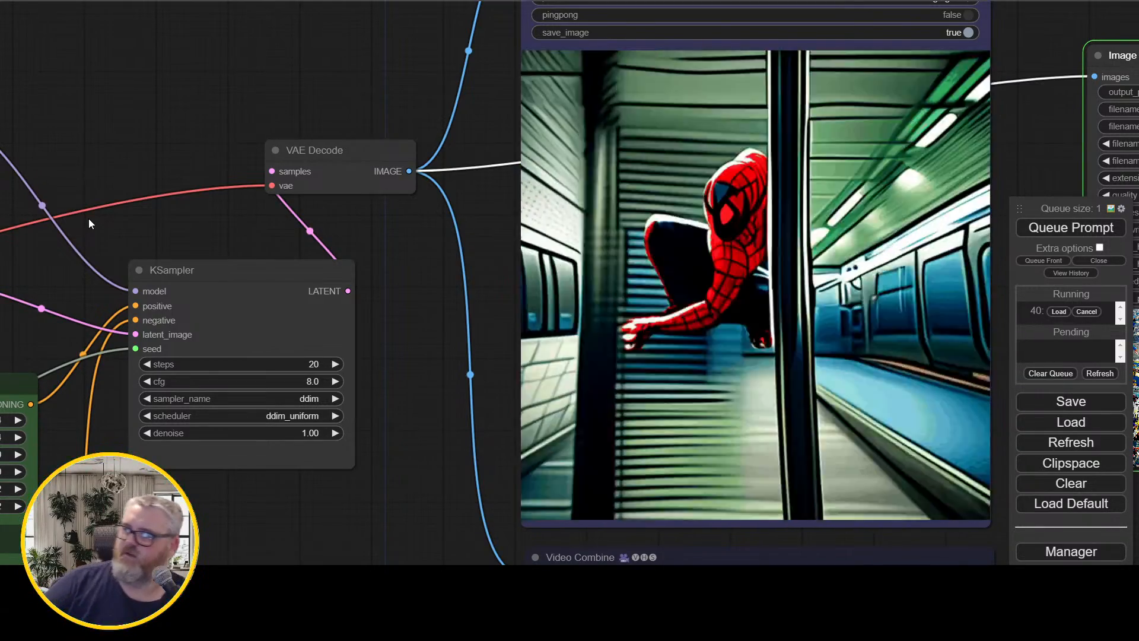
scroll(296, 197, down, 7)
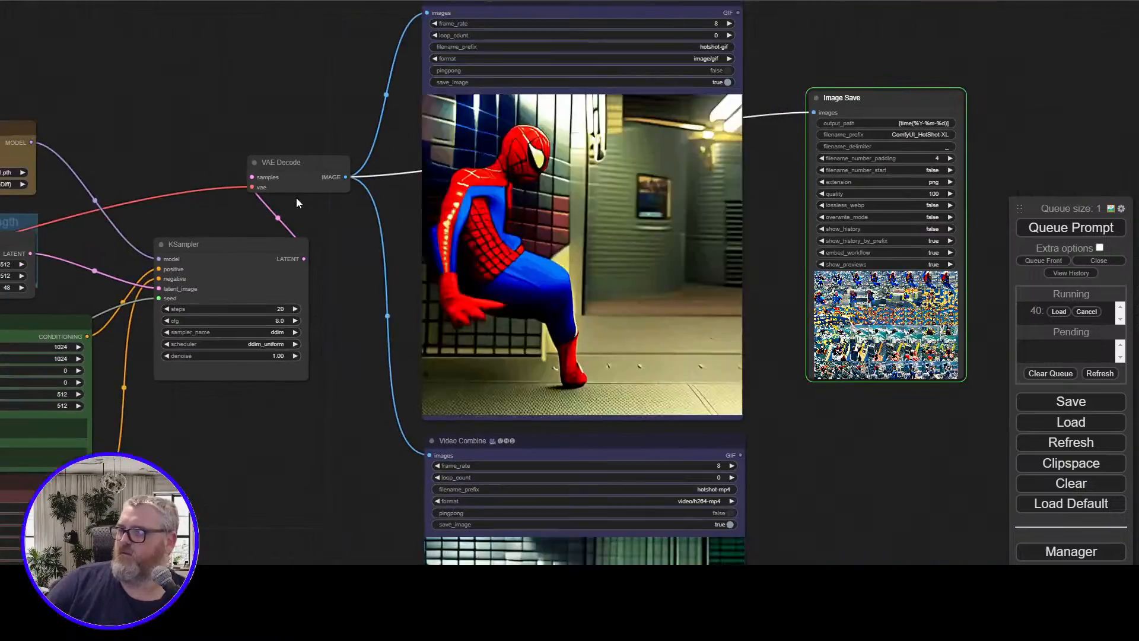
drag(197, 115, 268, 86)
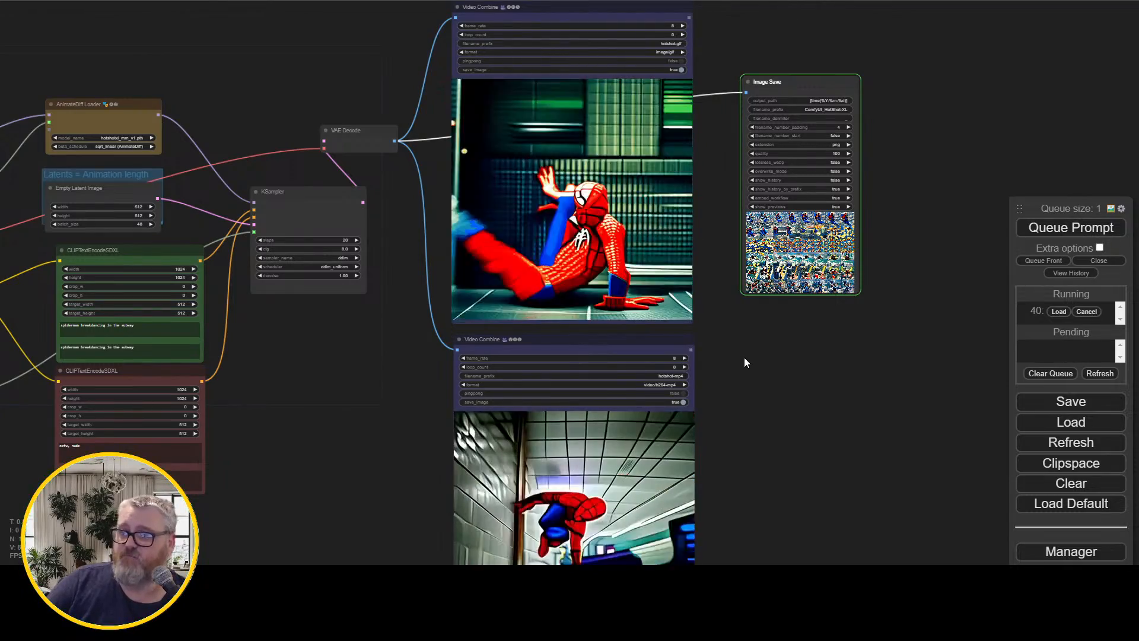
Examine the thumbnails of the generated Spider-Man frames in the Image Save node
scroll(773, 354, up, 5)
drag(777, 352, 607, 422)
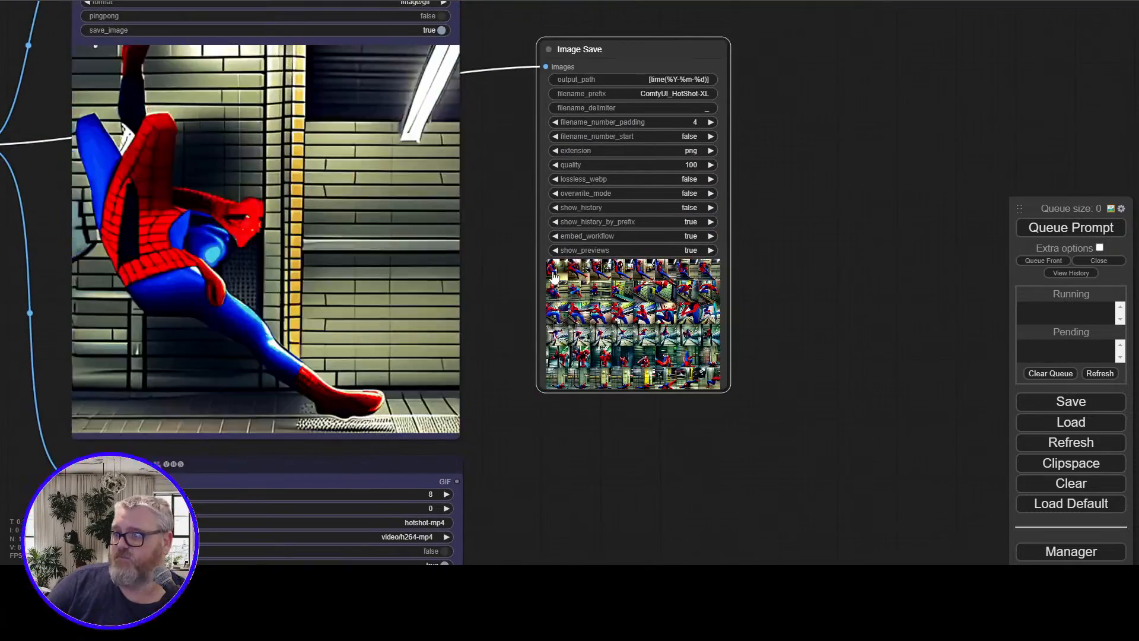
scroll(776, 385, up, 3)
scroll(758, 396, up, 7)
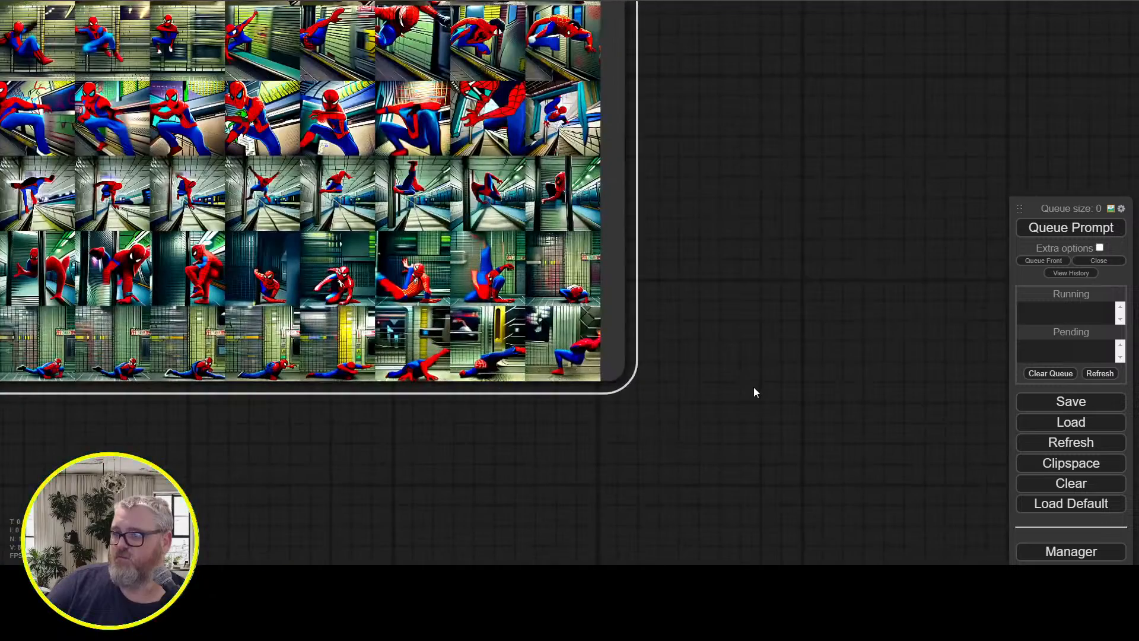
Examine the Spider-Man breakdancing animation in the GIF and MP4 Video Combine previews
scroll(753, 389, down, 5)
drag(275, 453, 877, 485)
scroll(876, 485, down, 5)
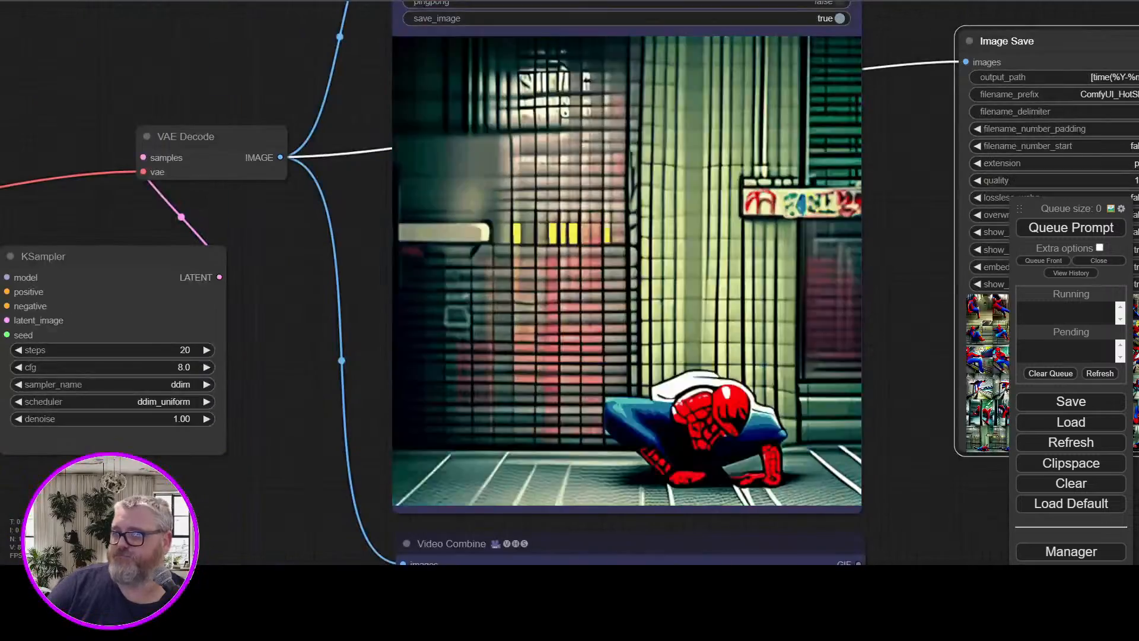
drag(912, 401, 878, 25)
drag(921, 459, 905, 220)
scroll(892, 268, up, 2)
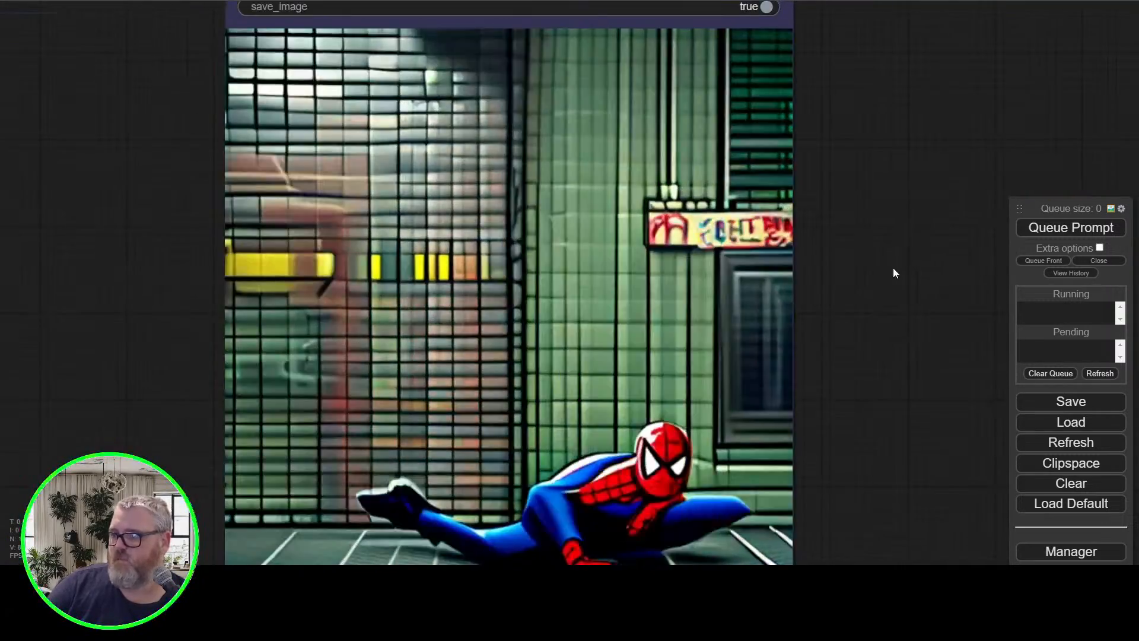
scroll(895, 262, down, 3)
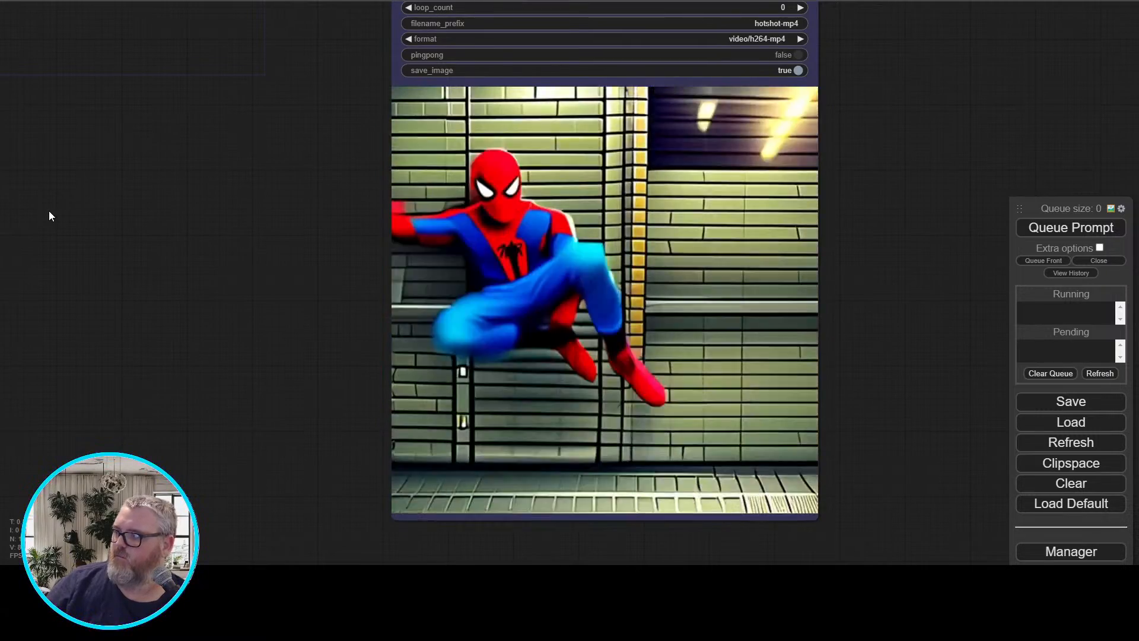
Review the workflow's context options, latent size, prompt and KSampler settings alongside the resulting animation
scroll(178, 303, down, 10)
drag(191, 308, 789, 478)
scroll(646, 402, up, 5)
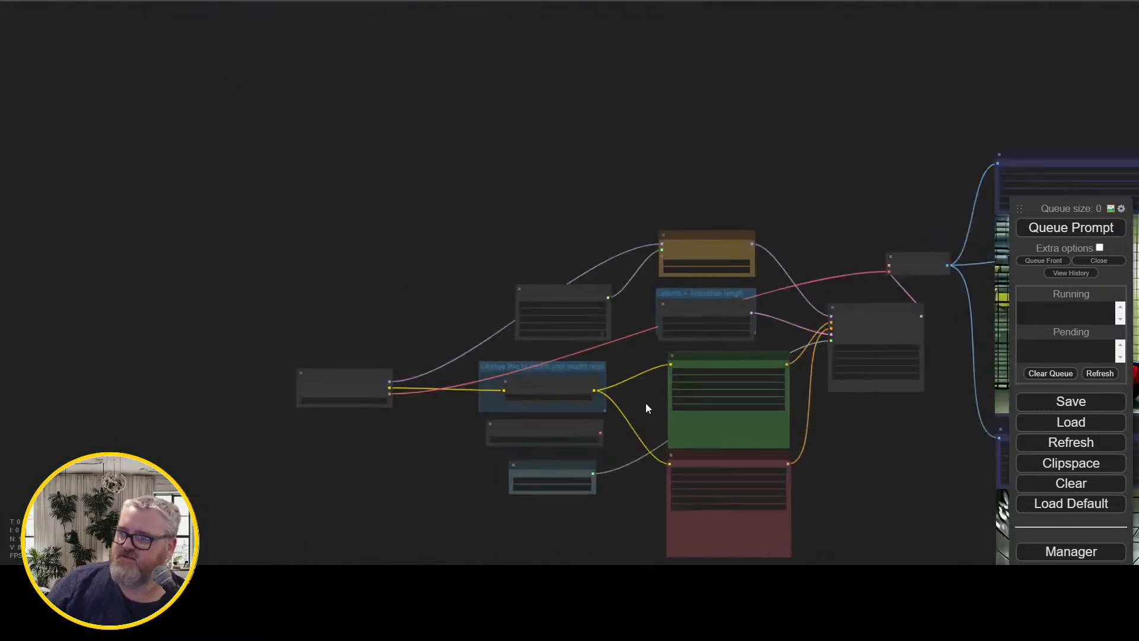
drag(629, 390, 415, 276)
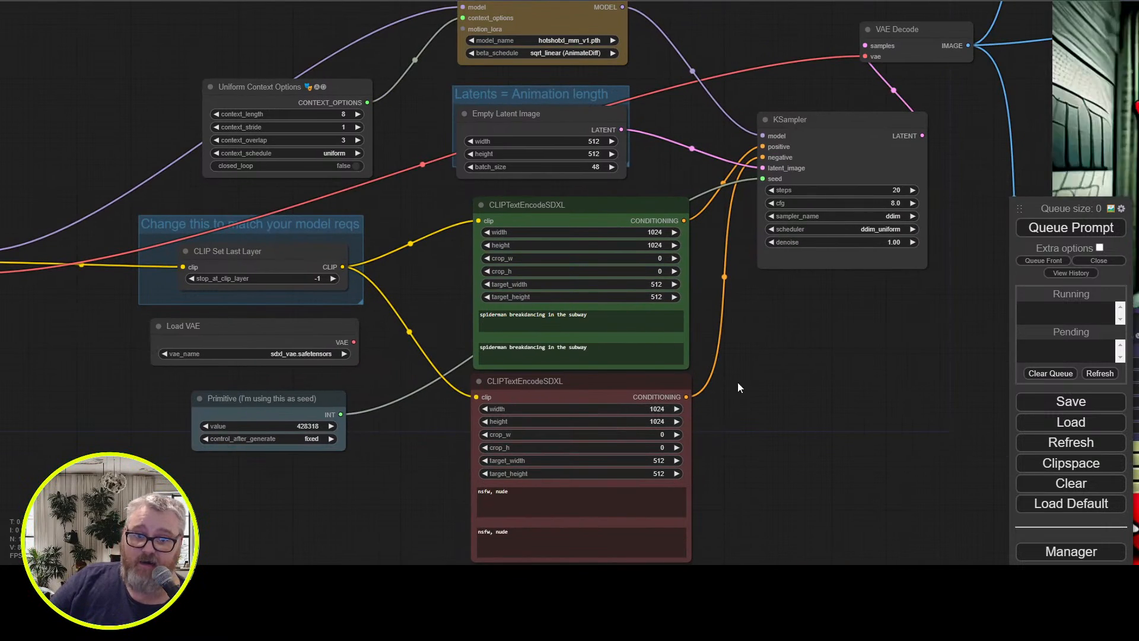
drag(871, 425, 473, 448)
scroll(653, 456, down, 4)
scroll(344, 397, up, 2)
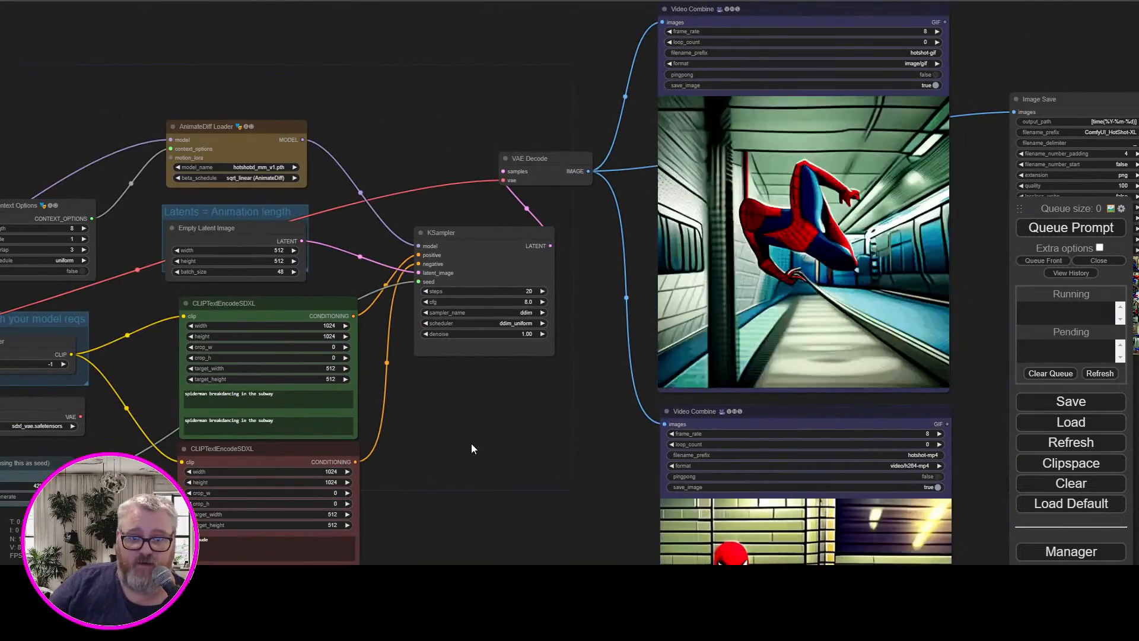
drag(471, 445, 844, 462)
scroll(712, 420, up, 3)
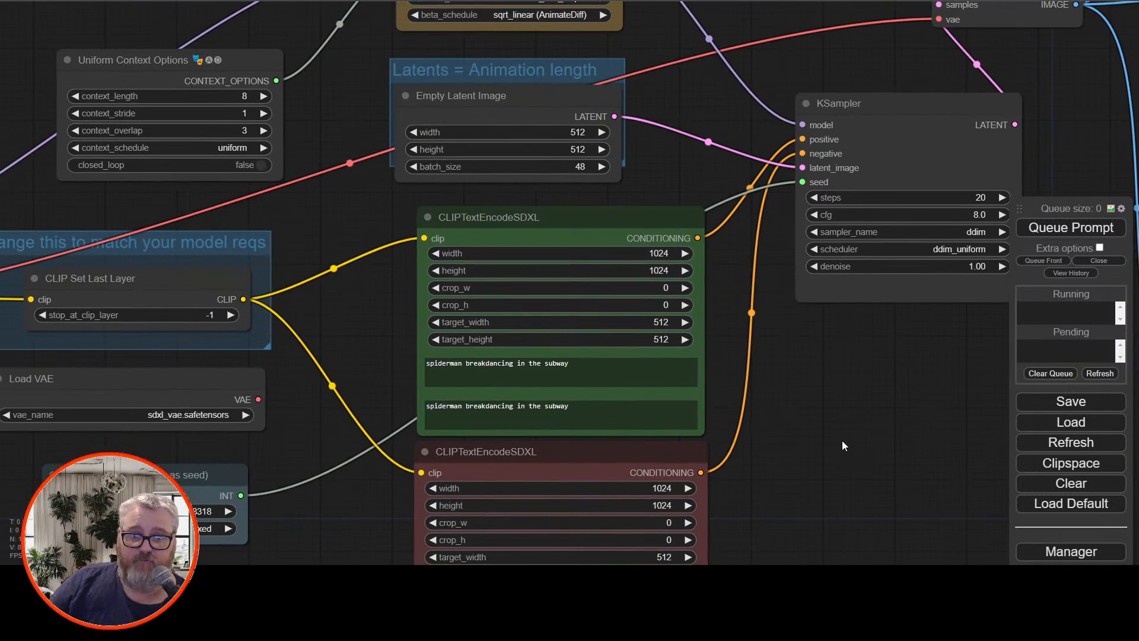
drag(926, 423, 977, 396)
scroll(884, 445, down, 5)
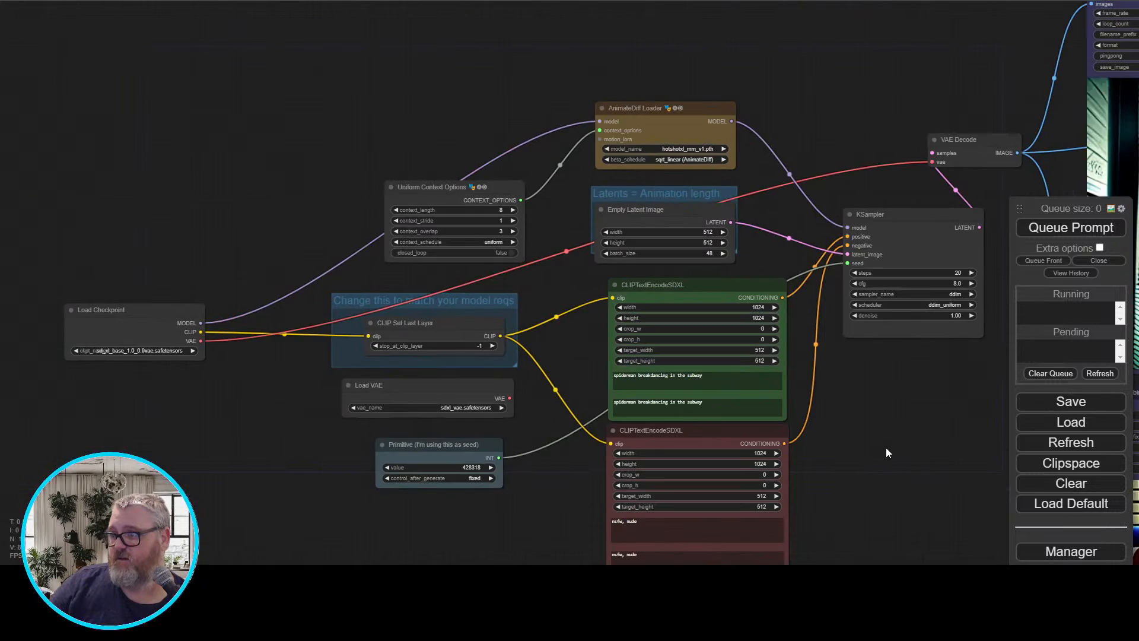
Move the Uniform Context Options node up and closer to the AnimateDiff Loader node
scroll(552, 303, up, 4)
drag(542, 289, 324, 269)
drag(314, 190, 297, 267)
drag(126, 225, 172, 168)
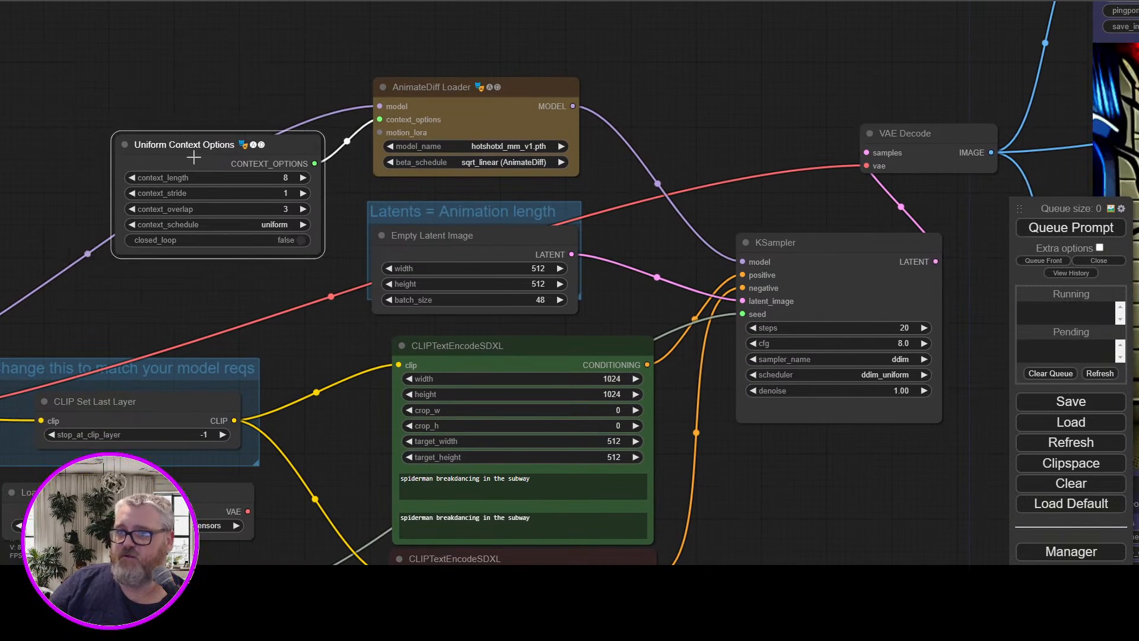
Look over the Spider-Man animation in the GIF Video Combine preview again
mouse_move(155, 87)
mouse_down()
mouse_move(76, 70)
mouse_move(146, 72)
mouse_up()
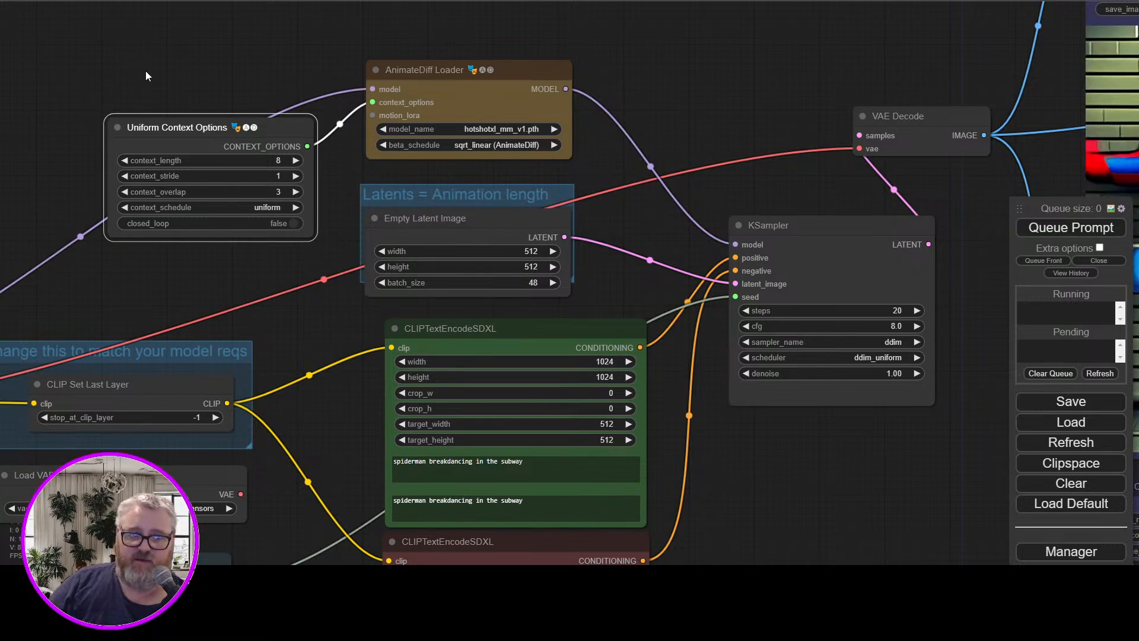
drag(780, 77, 152, 123)
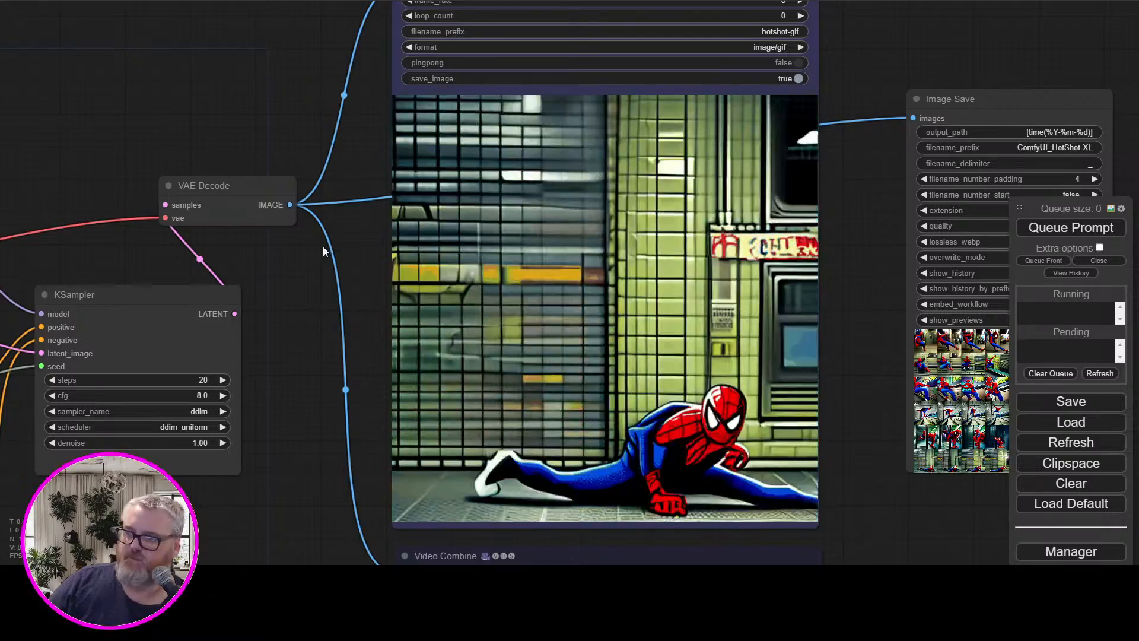